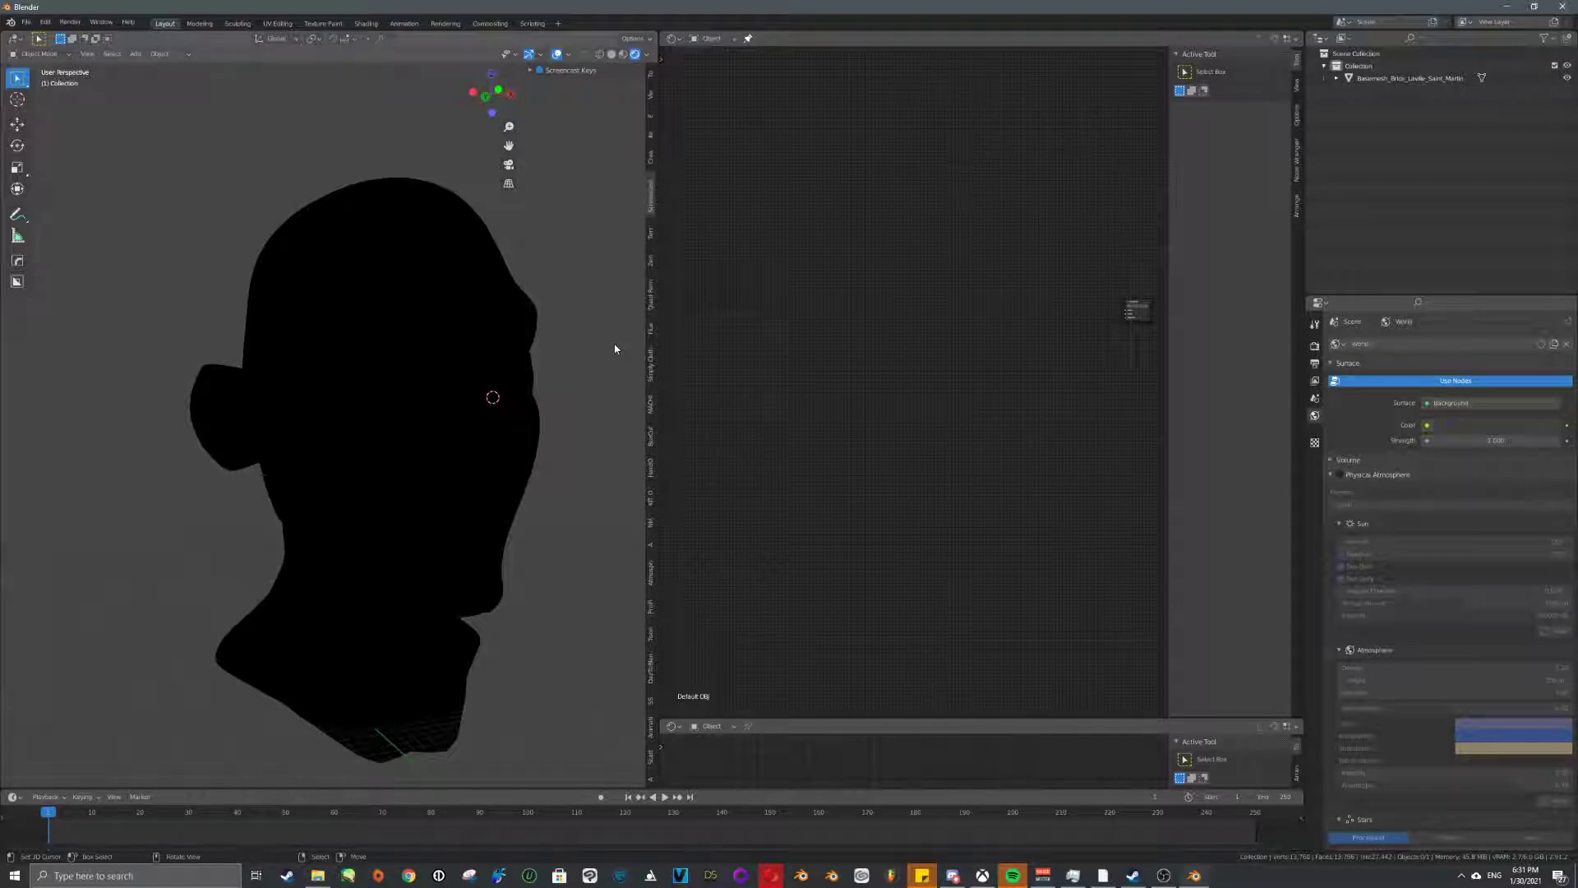
- Select the head mesh, inspect it in solid shading, and set the 3D viewport to rendered shading
{"action": "left_click", "coordinate": [623, 53]}
{"action": "middle_click_drag", "start_coordinate": [398, 162], "coordinate": [425, 274]}
{"action": "right_click", "coordinate": [425, 274]}
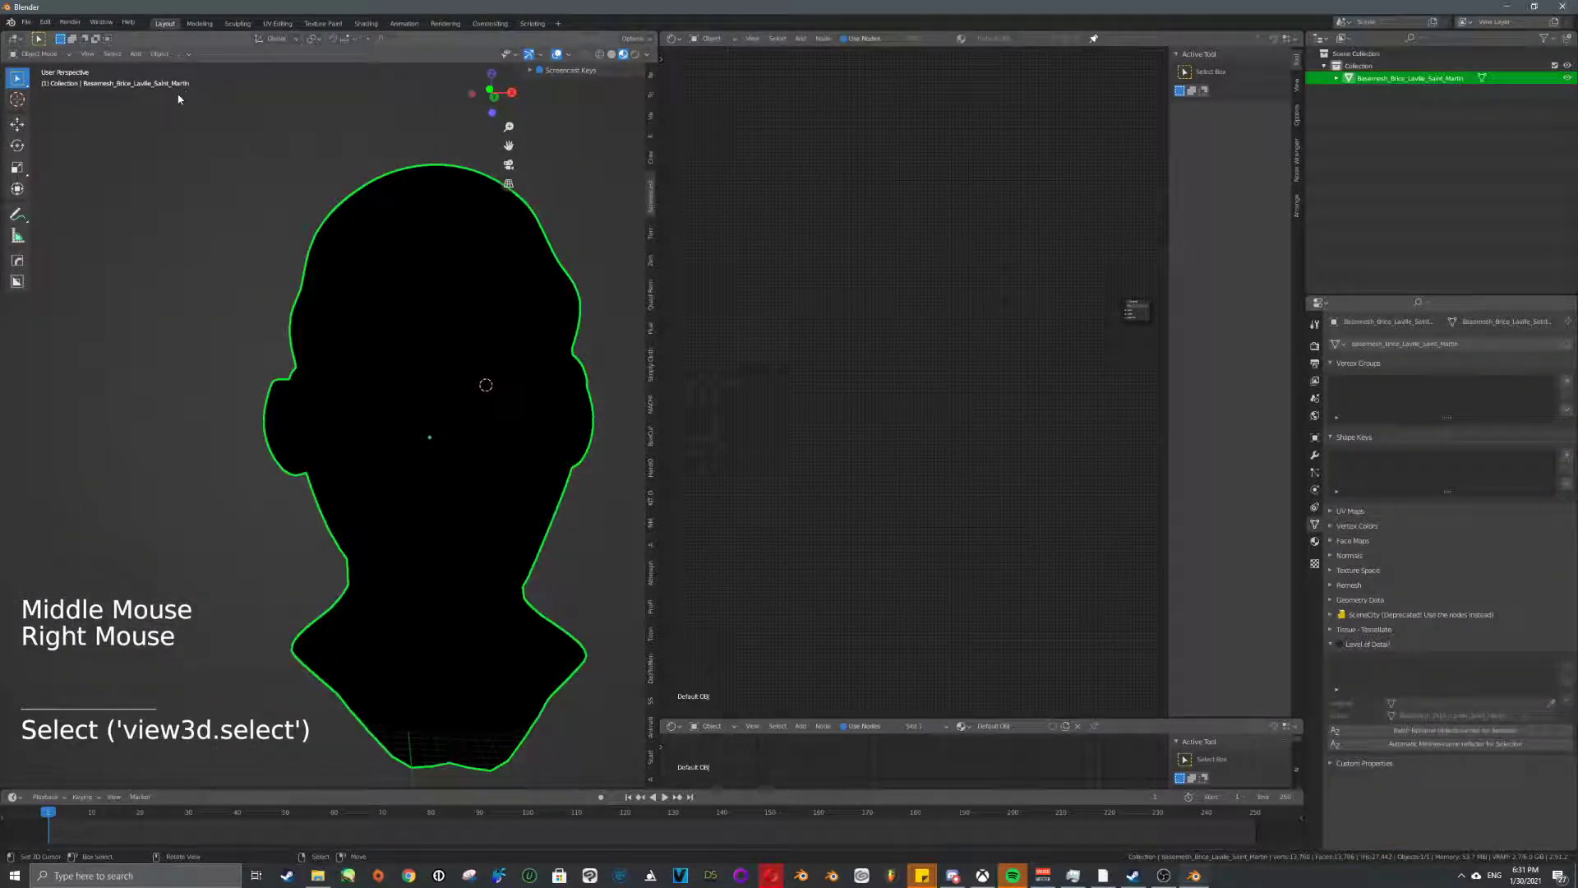
{"action": "left_click", "coordinate": [610, 54]}
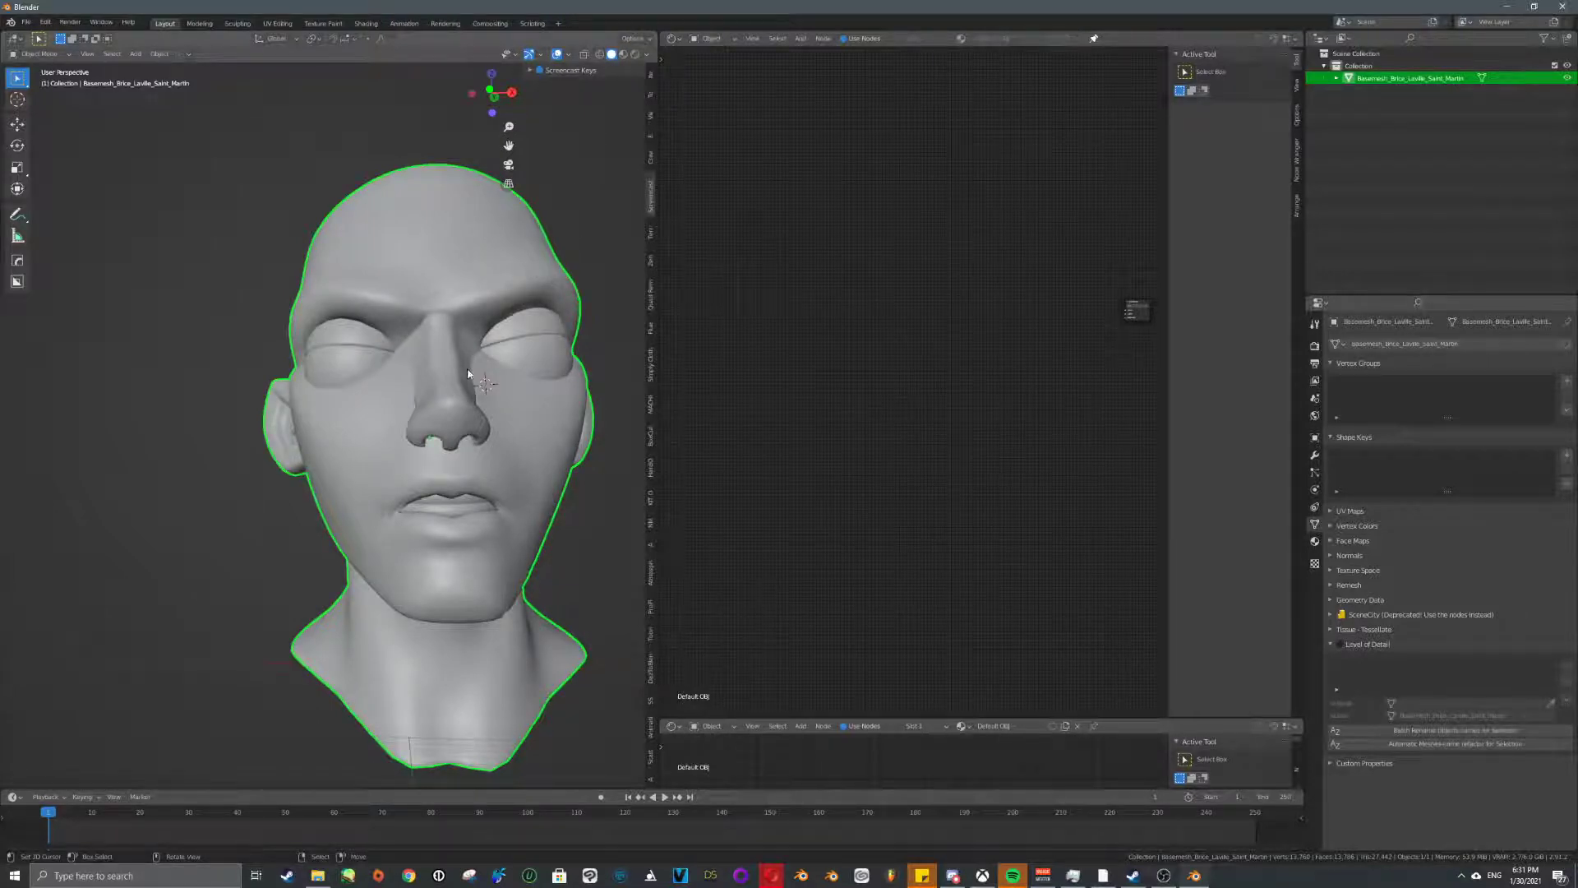
{"action": "middle_click_drag", "start_coordinate": [531, 270], "coordinate": [510, 273]}
{"action": "middle_click_drag", "start_coordinate": [509, 273], "coordinate": [575, 271], "text": "shift"}
{"action": "left_click", "coordinate": [635, 54]}
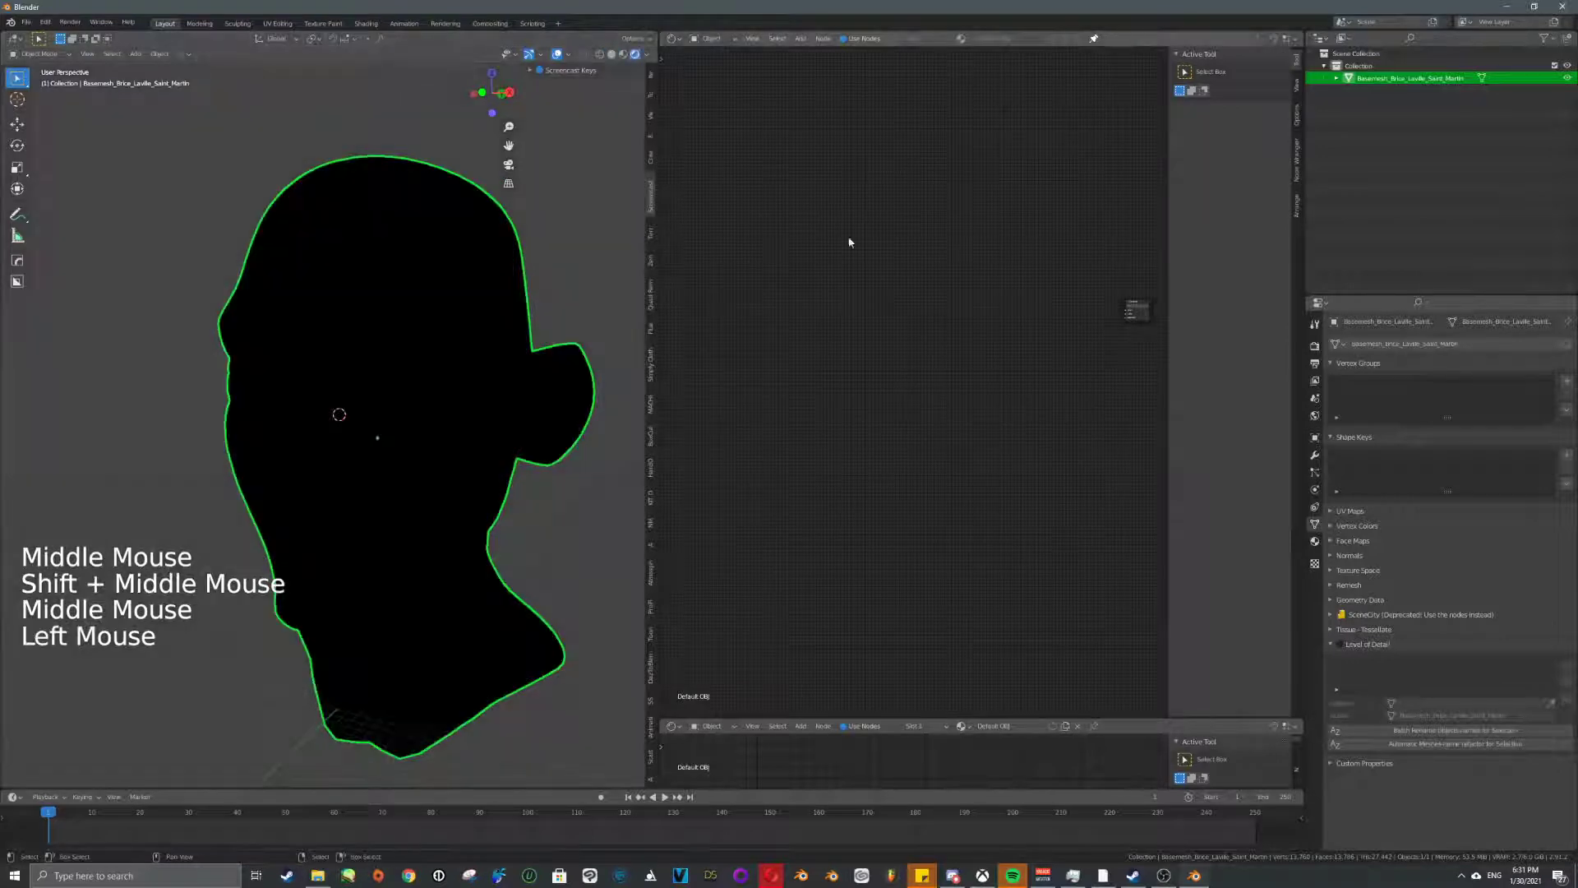
- Join the two stacked node editors into one large node editor
{"action": "mouse_move", "coordinate": [1062, 317]}
{"action": "middle_mouse_down"}
{"action": "mouse_move", "coordinate": [902, 318]}
{"action": "mouse_move", "coordinate": [970, 286]}
{"action": "mouse_move", "coordinate": [892, 410]}
{"action": "middle_mouse_up"}
{"action": "scroll", "coordinate": [905, 319], "scroll_direction": "up", "scroll_amount": 10}
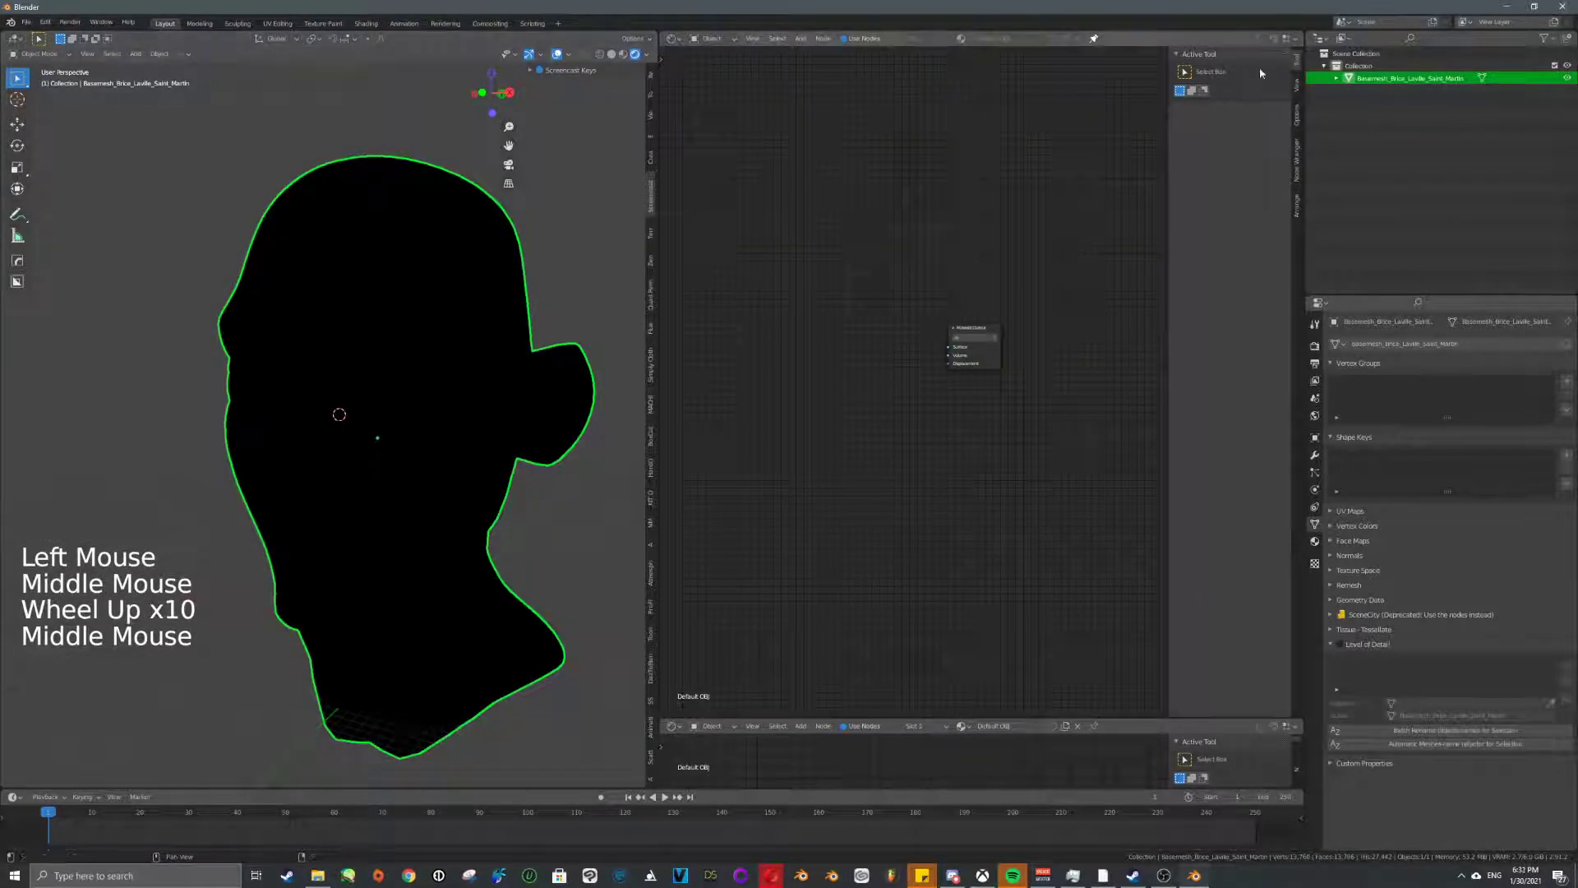
{"action": "right_click", "coordinate": [1130, 730]}
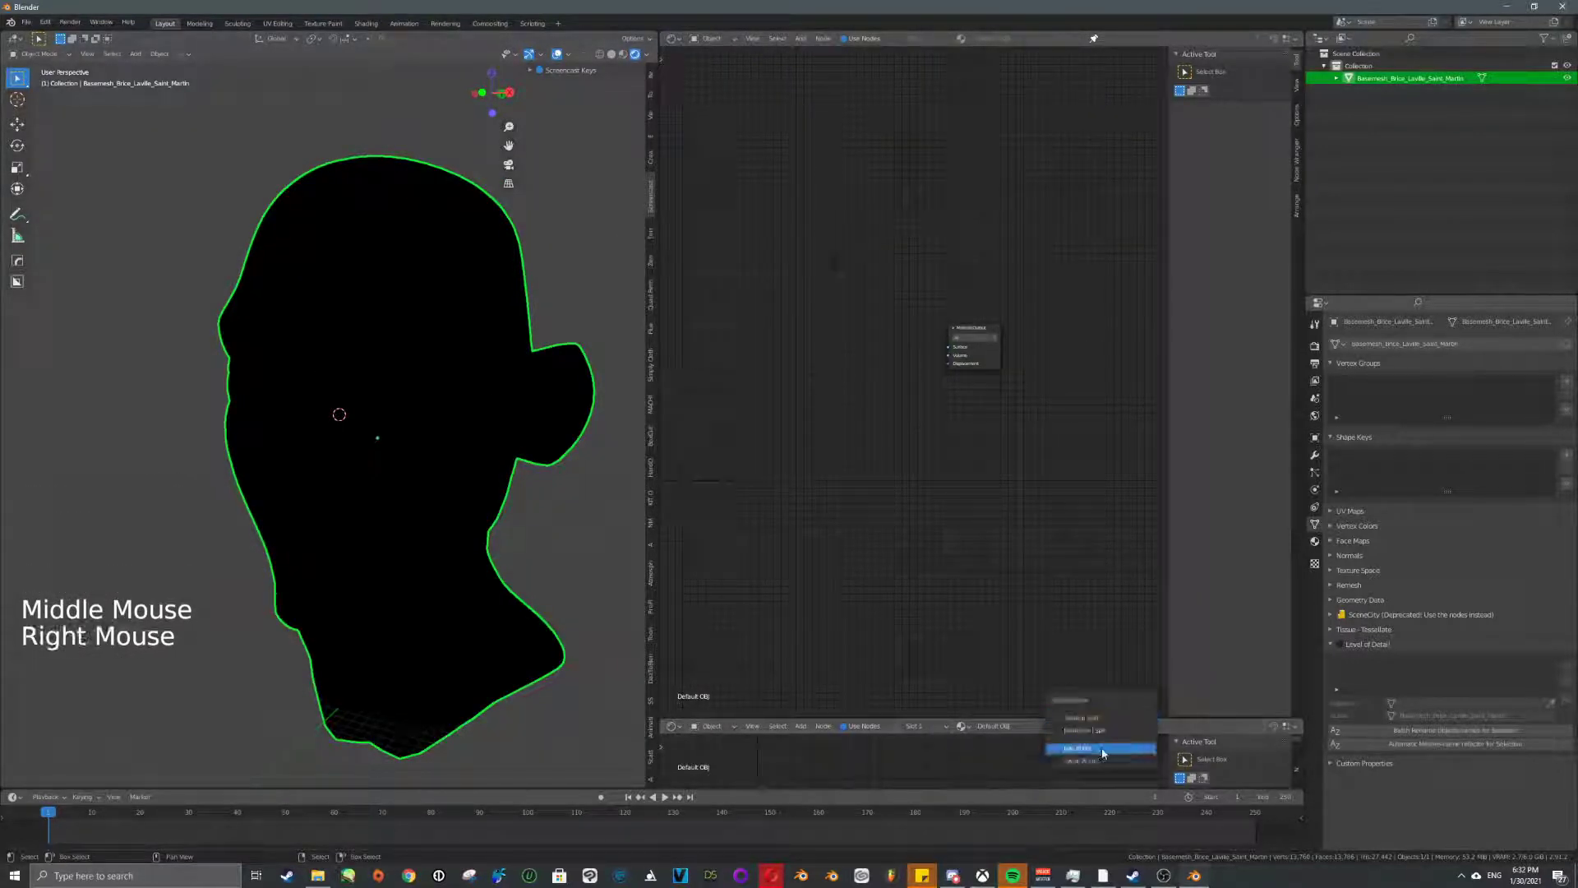
{"action": "left_click", "coordinate": [1103, 749]}
{"action": "left_click", "coordinate": [1089, 763]}
{"action": "scroll", "coordinate": [951, 436], "scroll_direction": "up", "scroll_amount": 7}
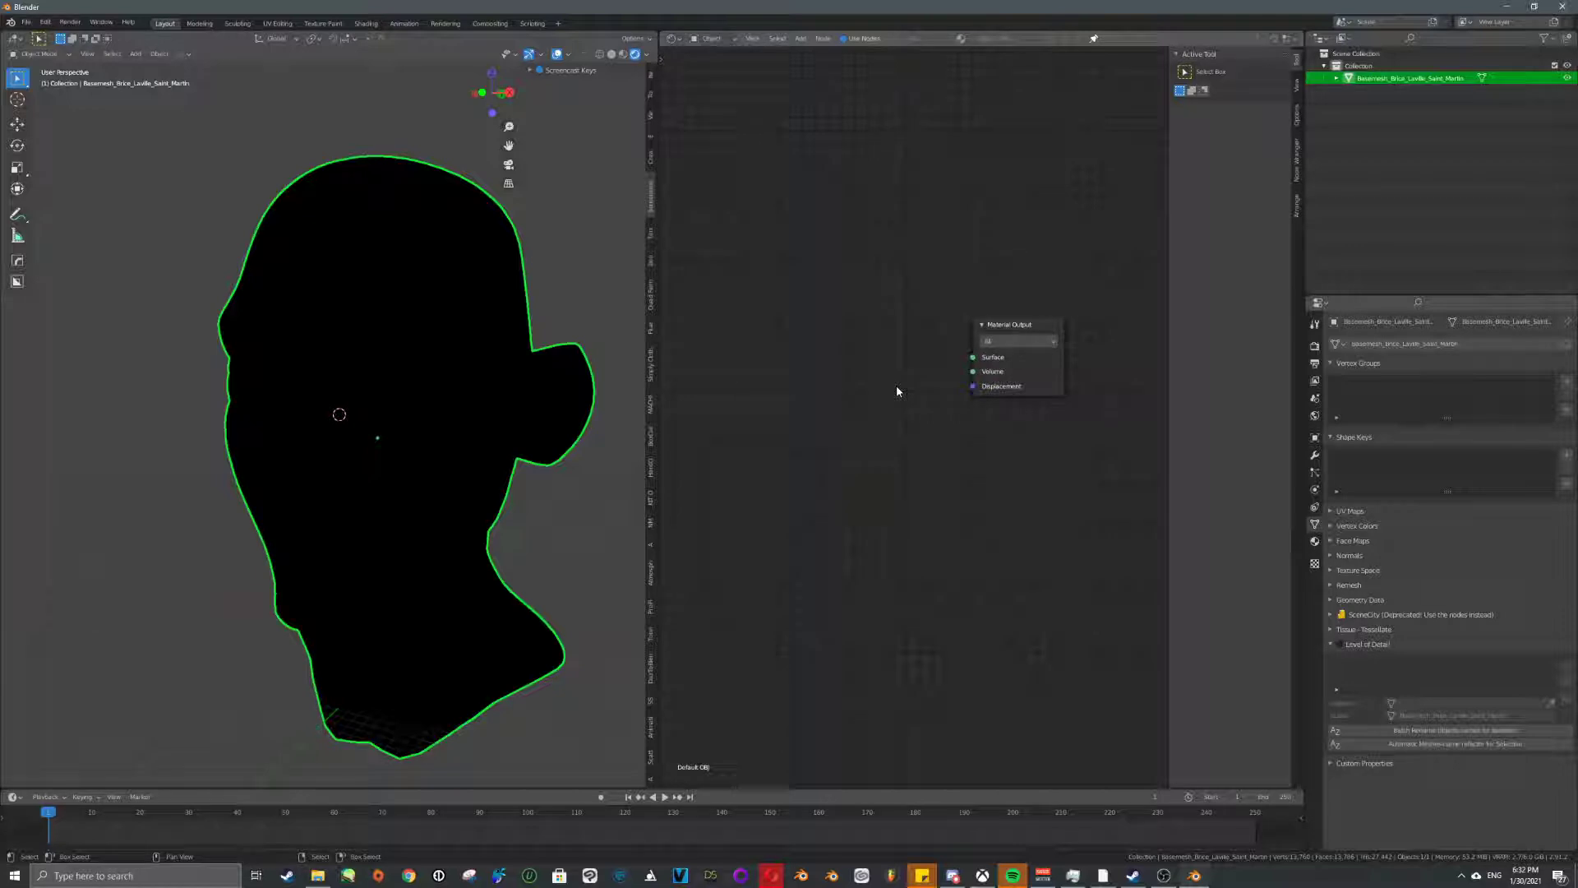
- Add a Diffuse BSDF node and connect its BSDF output to the Material Output's Surface input
{"action": "middle_click_drag", "start_coordinate": [884, 394], "coordinate": [863, 412]}
{"action": "key", "text": "shift+a"}
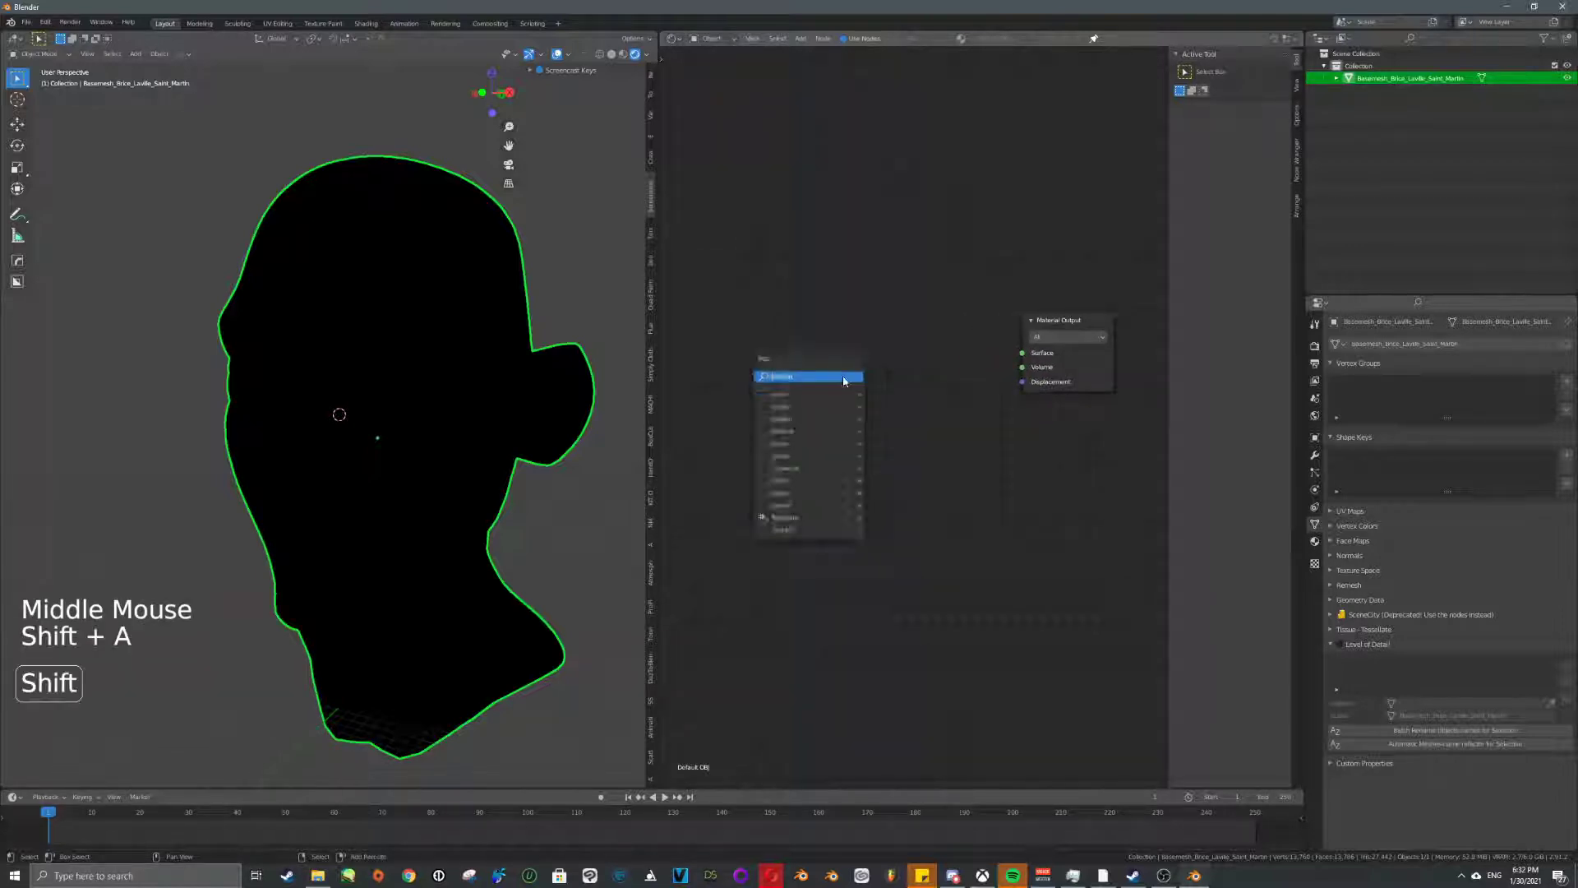
{"action": "type", "text": "dif"}
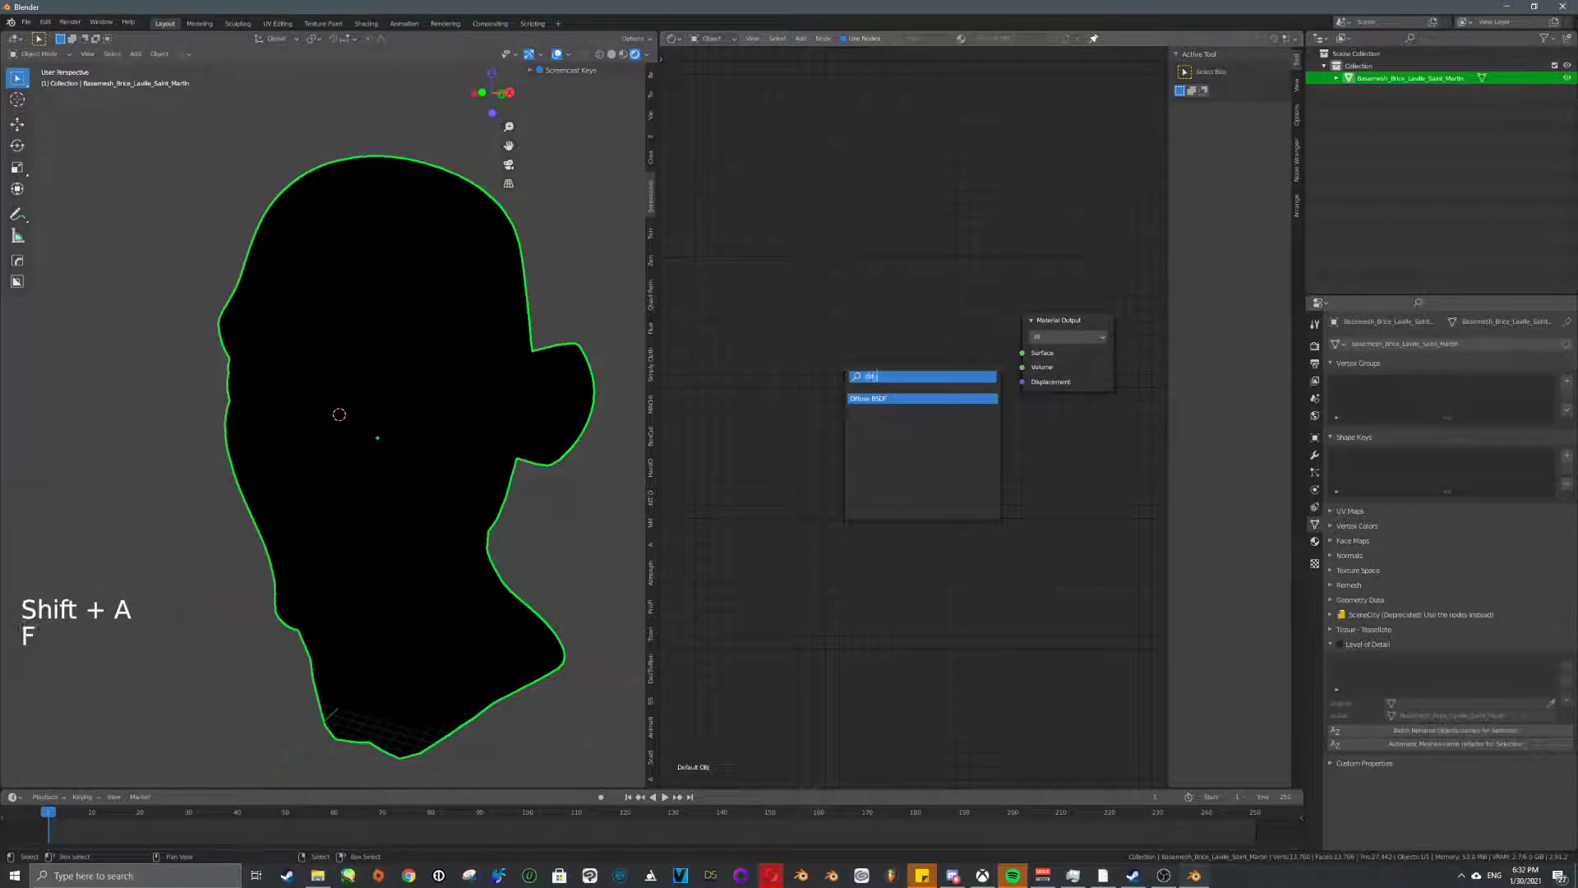
{"action": "key", "text": "Return"}
{"action": "left_click_drag", "start_coordinate": [814, 329], "coordinate": [1010, 353]}
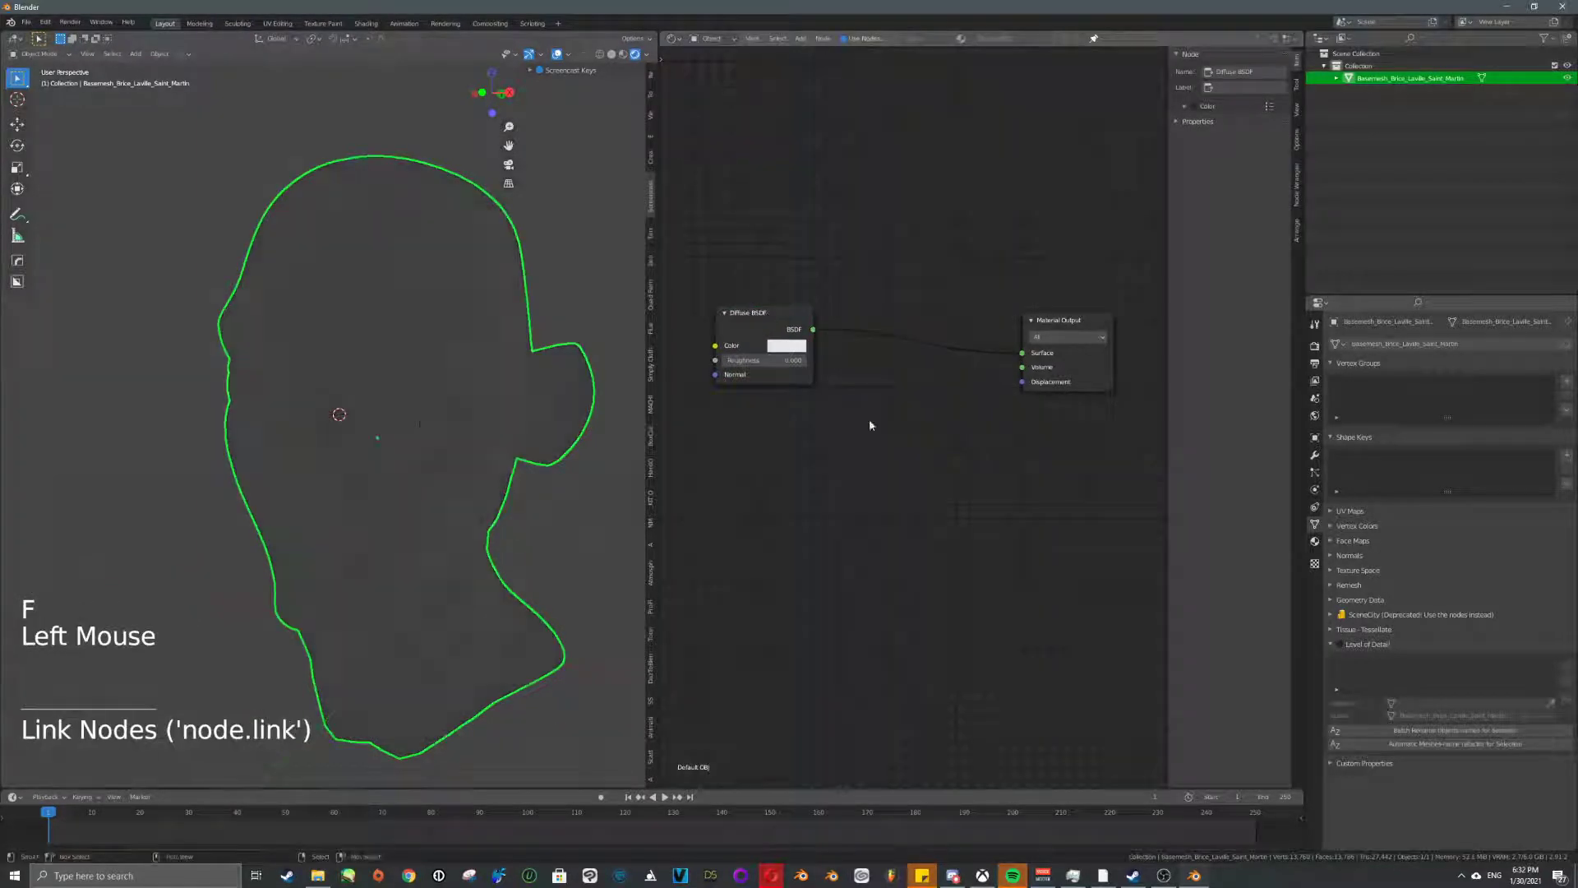
- Add a light at the head's forehead and make it a Sun light
{"action": "middle_click_drag", "start_coordinate": [402, 332], "coordinate": [387, 395]}
{"action": "scroll", "coordinate": [441, 328], "scroll_direction": "down", "scroll_amount": 2}
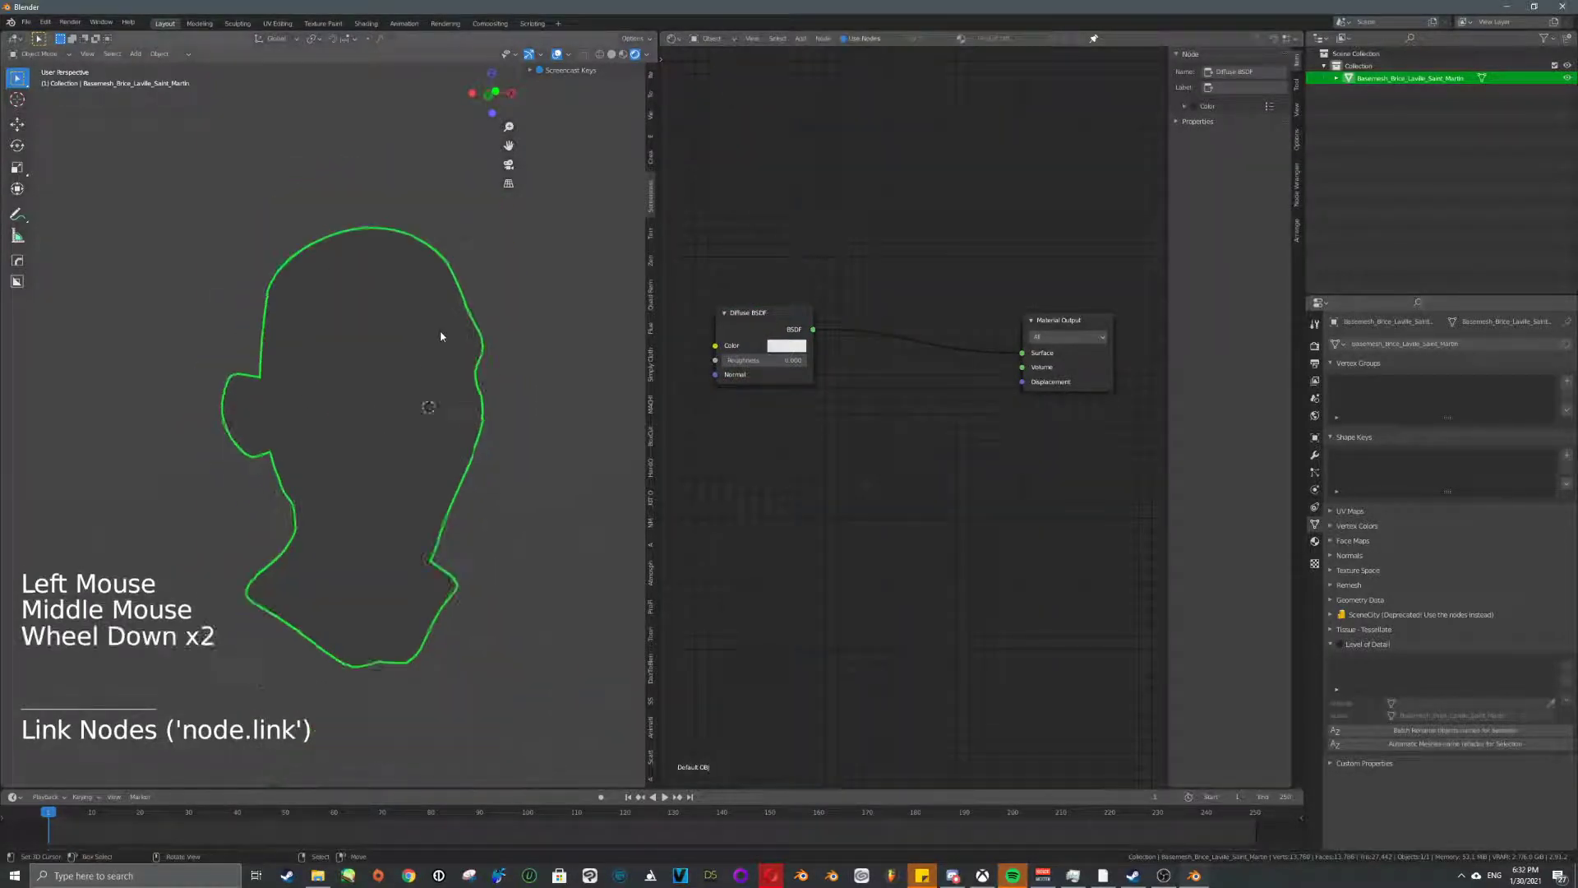
{"action": "scroll", "coordinate": [441, 329], "scroll_direction": "down", "scroll_amount": 1}
{"action": "scroll", "coordinate": [440, 329], "scroll_direction": "up", "scroll_amount": 3}
{"action": "left_click", "coordinate": [437, 246]}
{"action": "key", "text": "shift+a"}
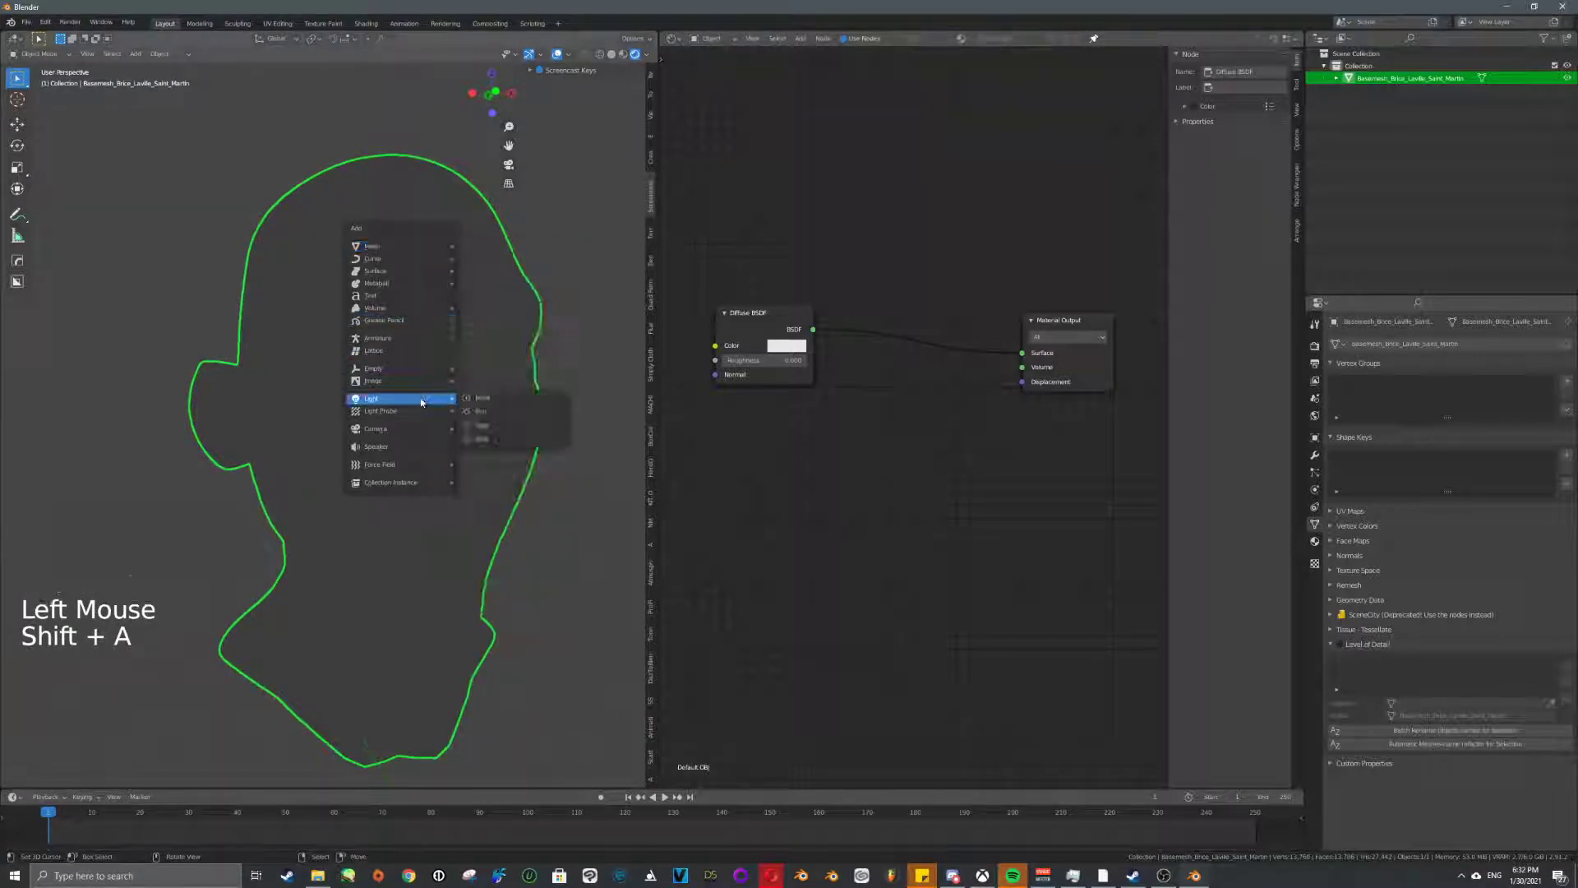
{"action": "left_click", "coordinate": [467, 398]}
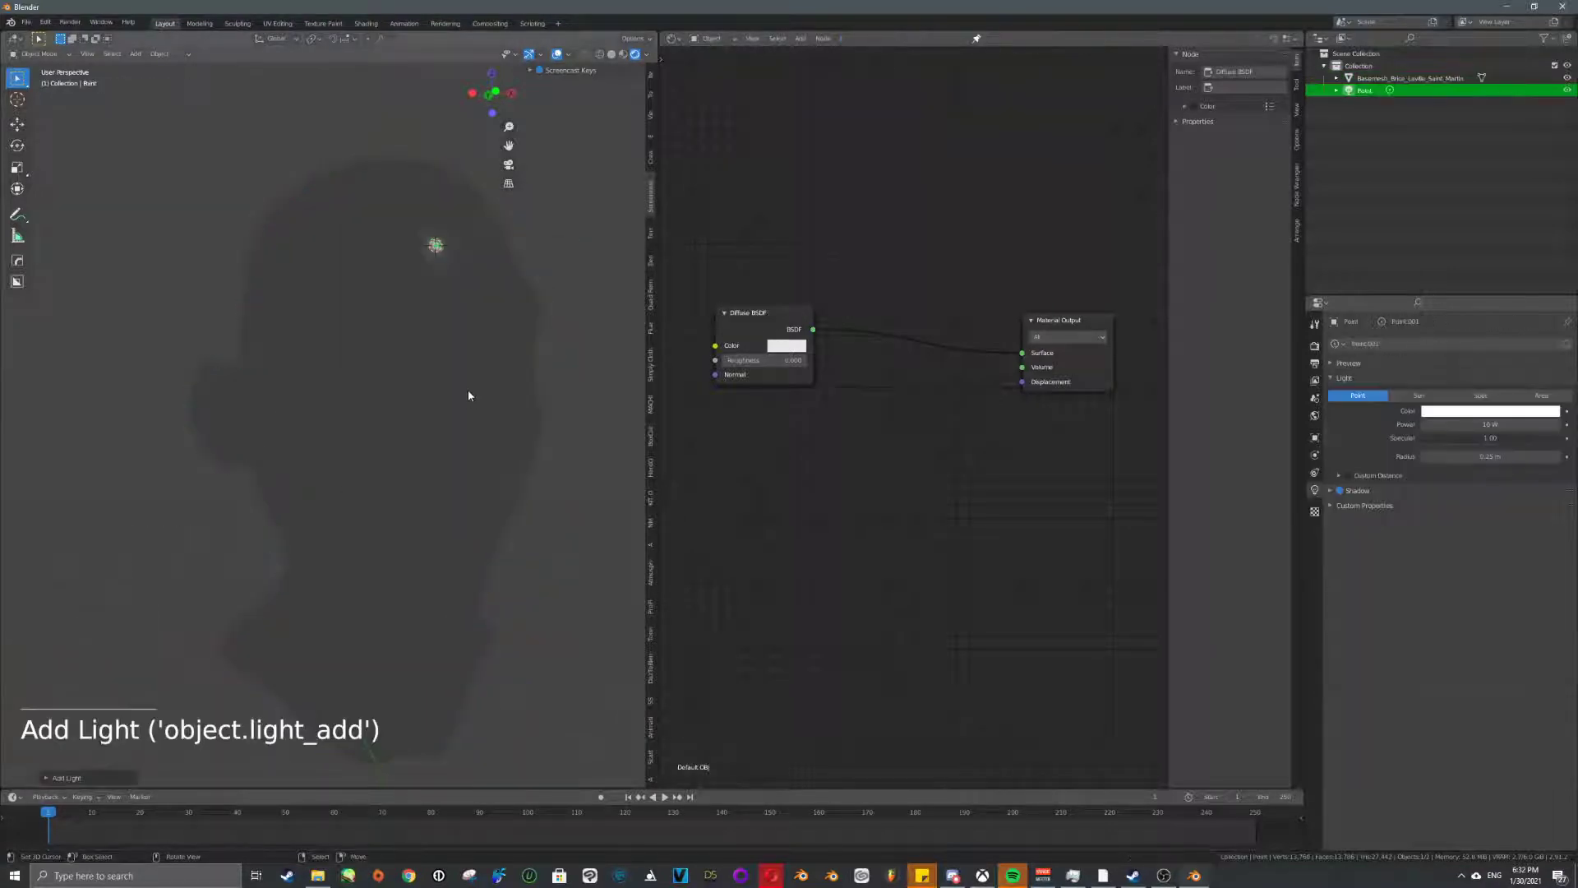
{"action": "left_click", "coordinate": [1419, 396]}
- Rotate the sun to light the face from one side and set its strength to 1
{"action": "key", "text": "r"}
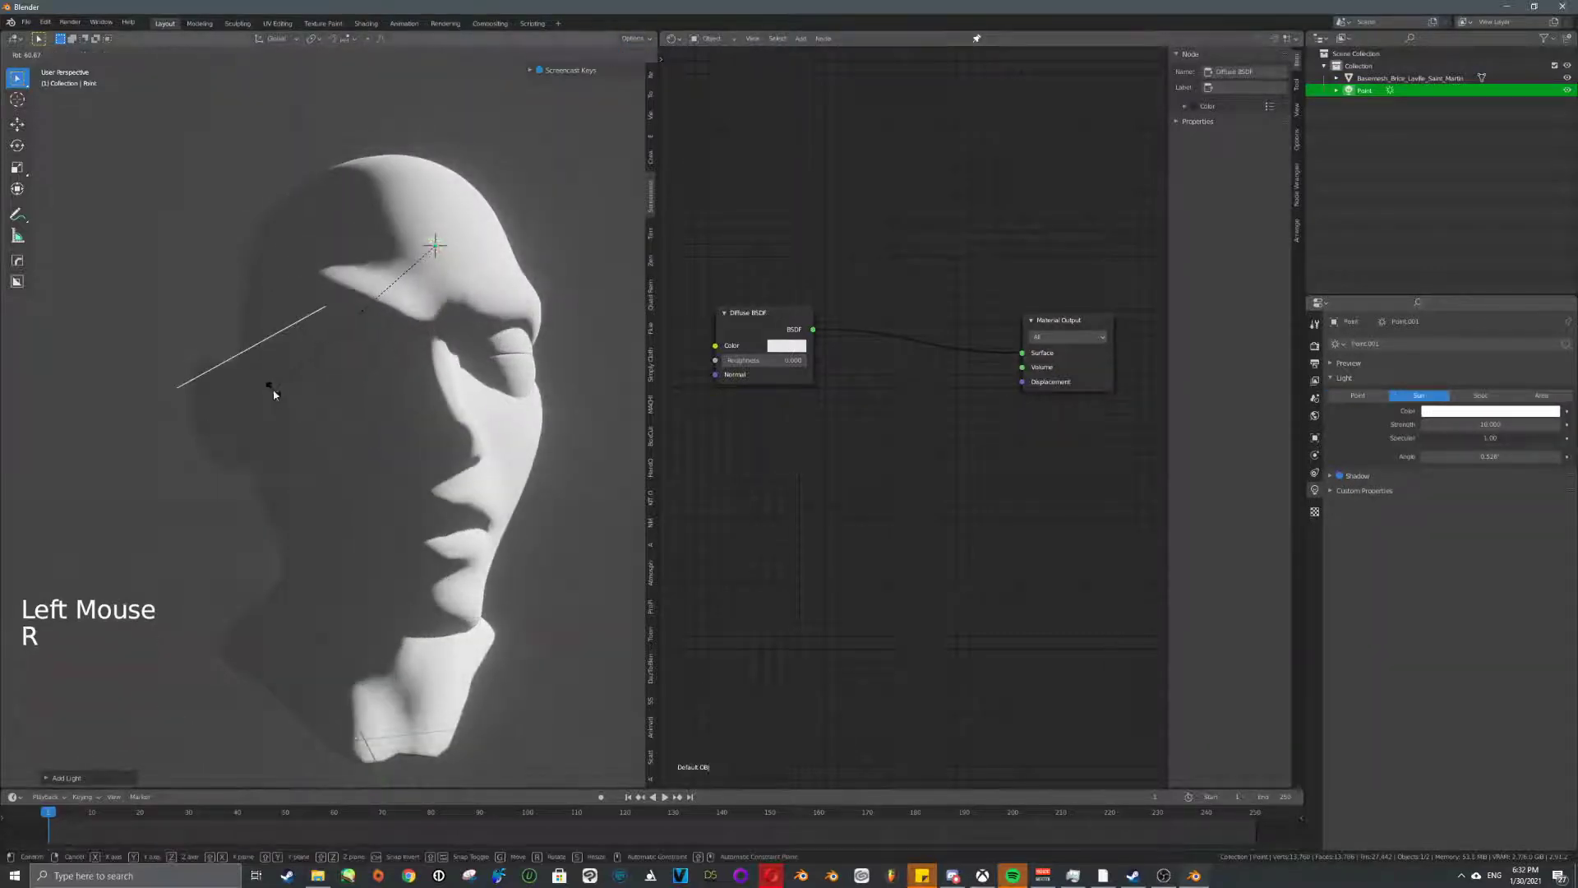
{"action": "left_click", "coordinate": [271, 391]}
{"action": "left_click", "coordinate": [1480, 424]}
{"action": "type", "text": "1"}
{"action": "key", "text": "Return"}
- Move the sun light off the forehead into the empty space in front of the face
{"action": "scroll", "coordinate": [501, 422], "scroll_direction": "down", "scroll_amount": 1}
{"action": "key", "text": "g"}
{"action": "left_click", "coordinate": [591, 405]}
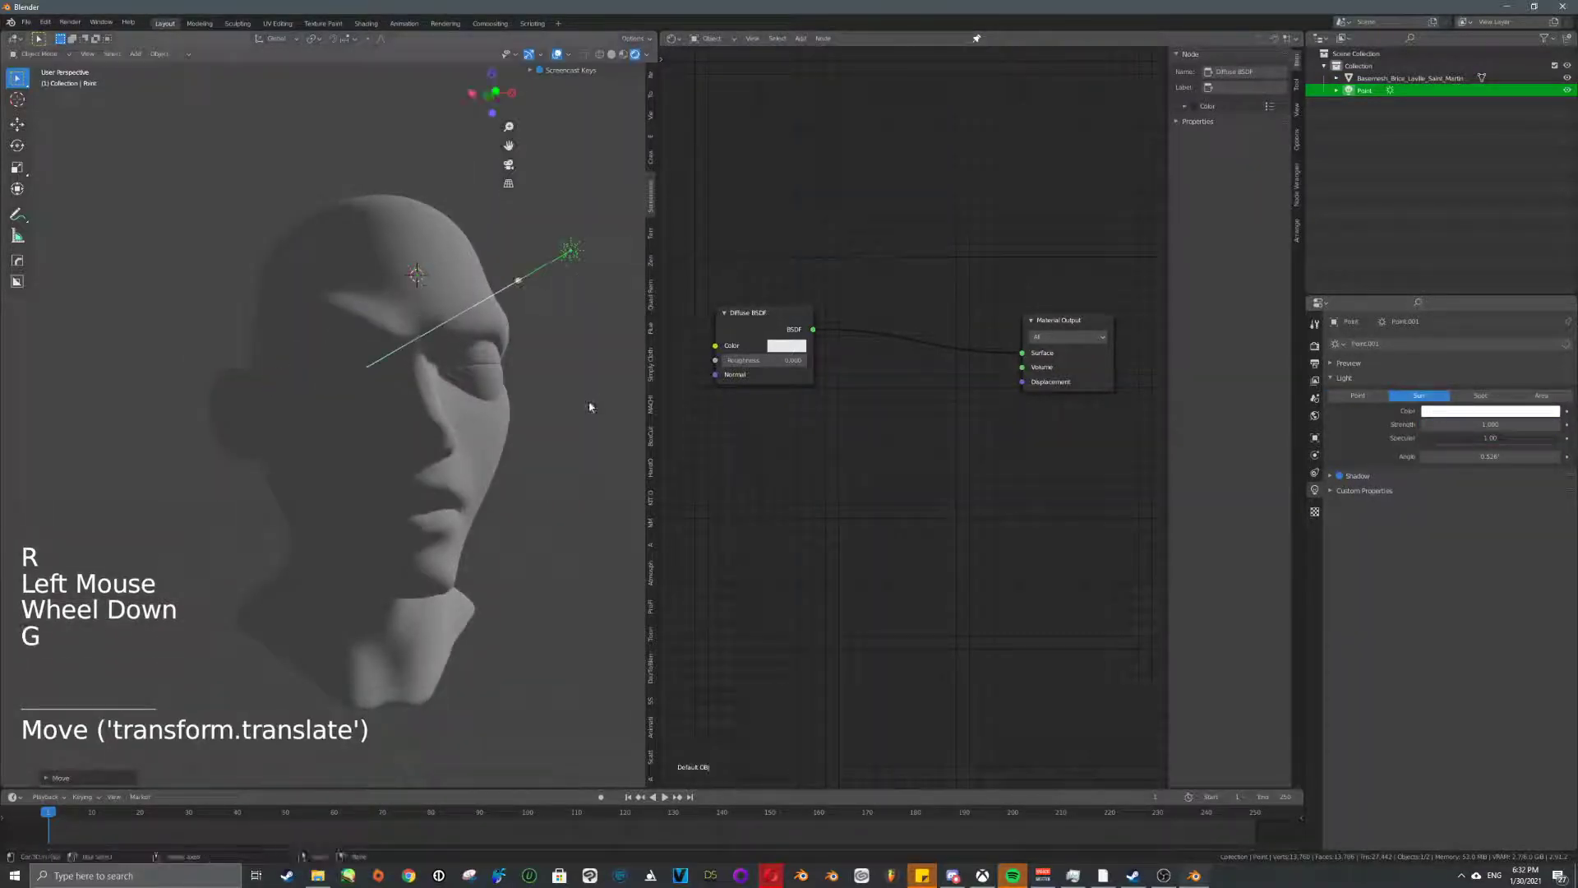
{"action": "middle_click_drag", "start_coordinate": [592, 405], "coordinate": [542, 416]}
{"action": "key", "text": "r"}
{"action": "right_click", "coordinate": [85, 275]}
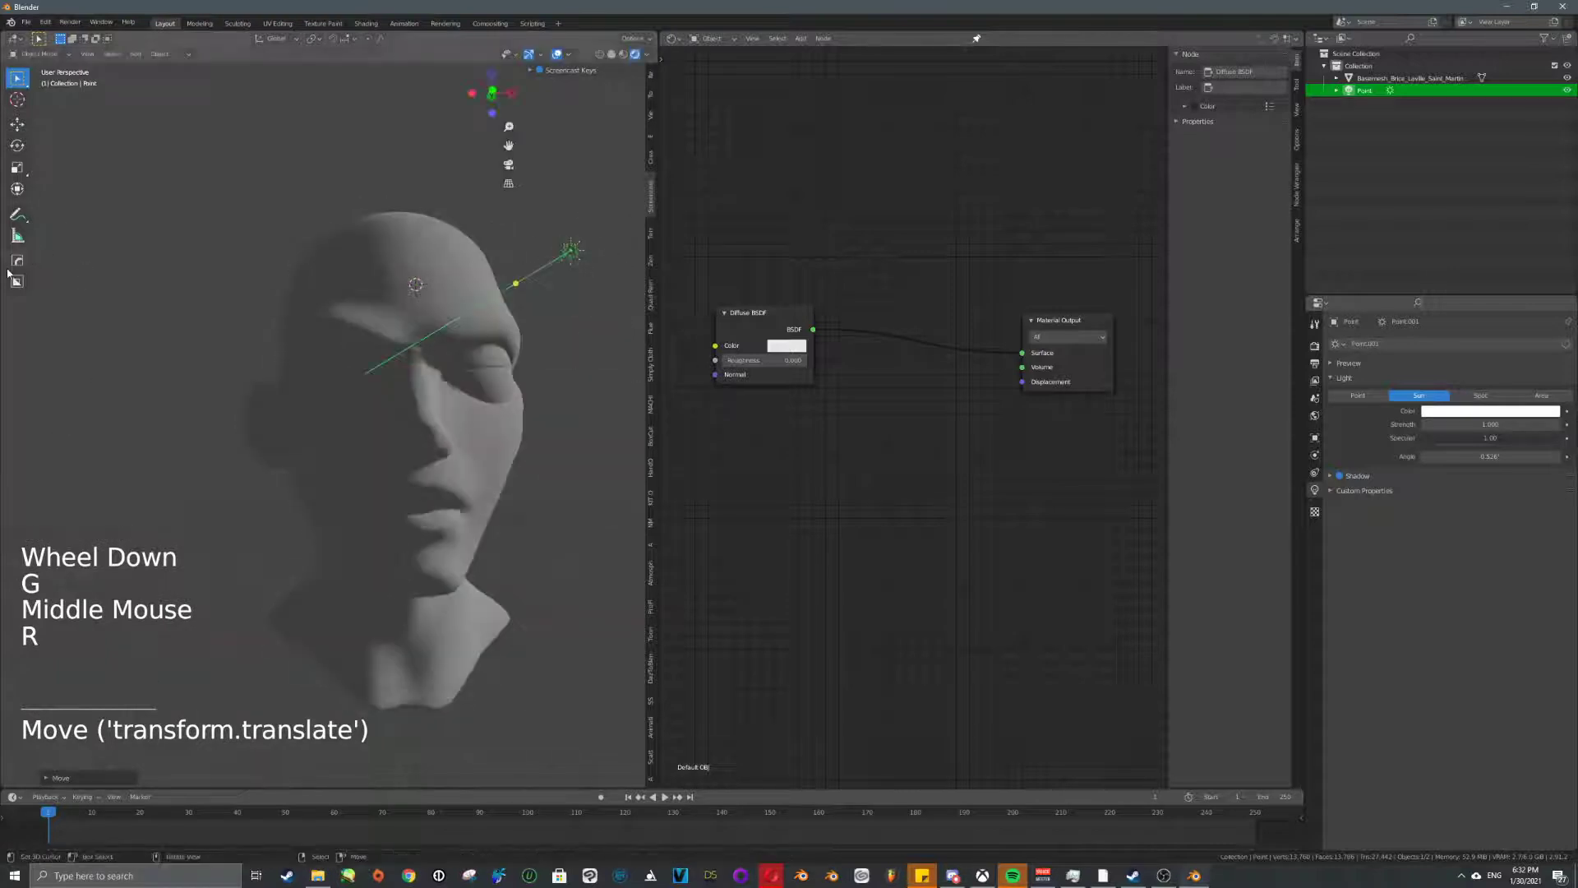
- Insert a Shader to RGB node between the Diffuse BSDF and the Material Output's Surface input
{"action": "left_click", "coordinate": [809, 331]}
{"action": "key", "text": "g"}
{"action": "left_click", "coordinate": [780, 331]}
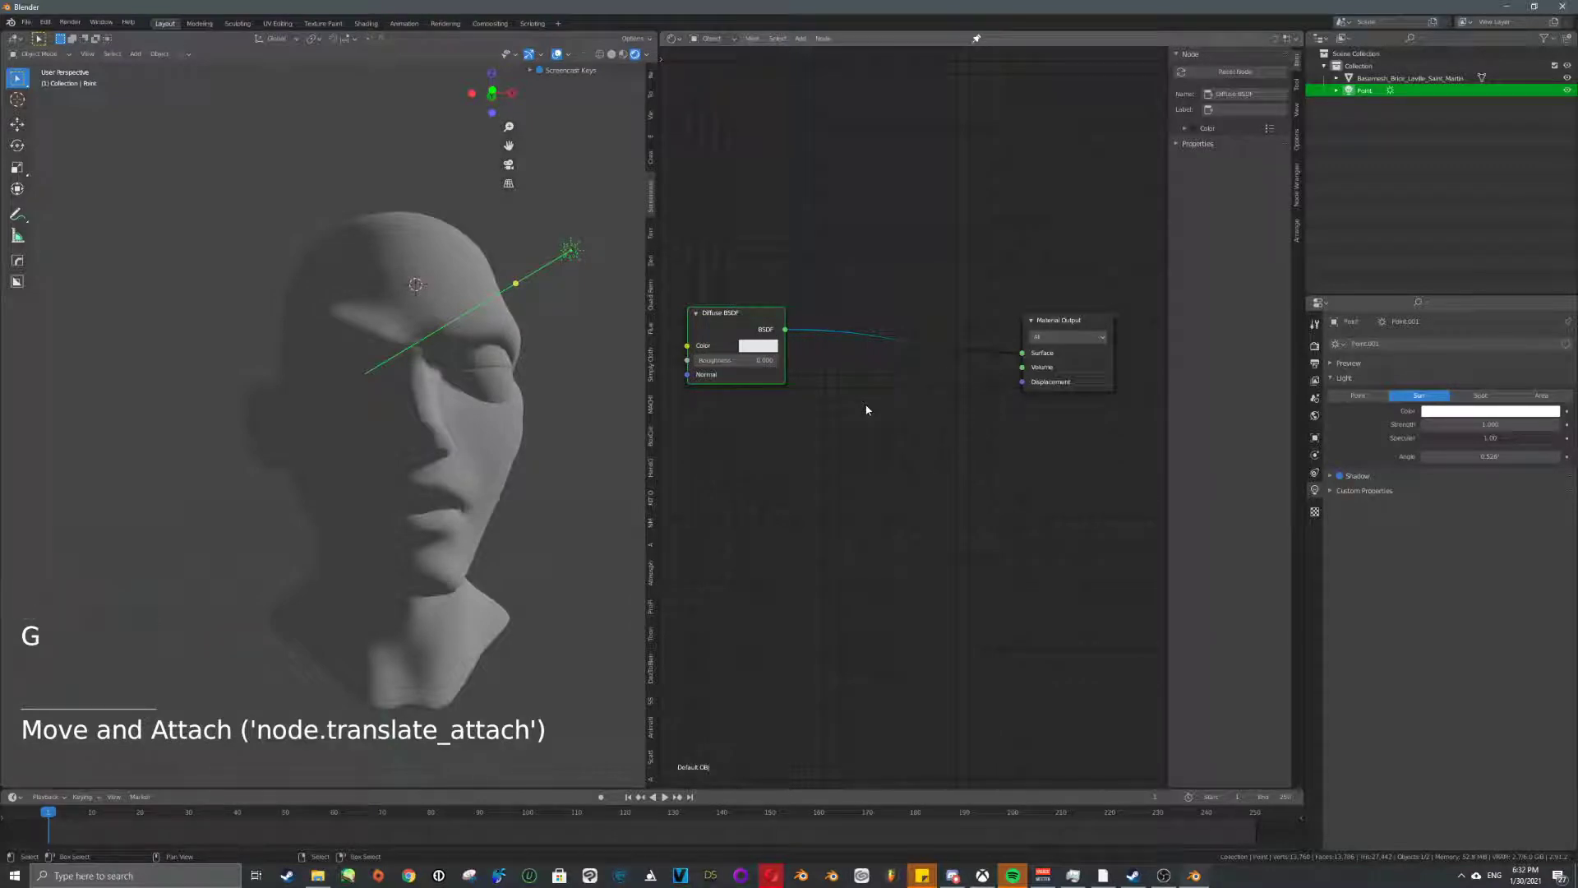
{"action": "key", "text": "shift+a"}
{"action": "type", "text": "sh"}
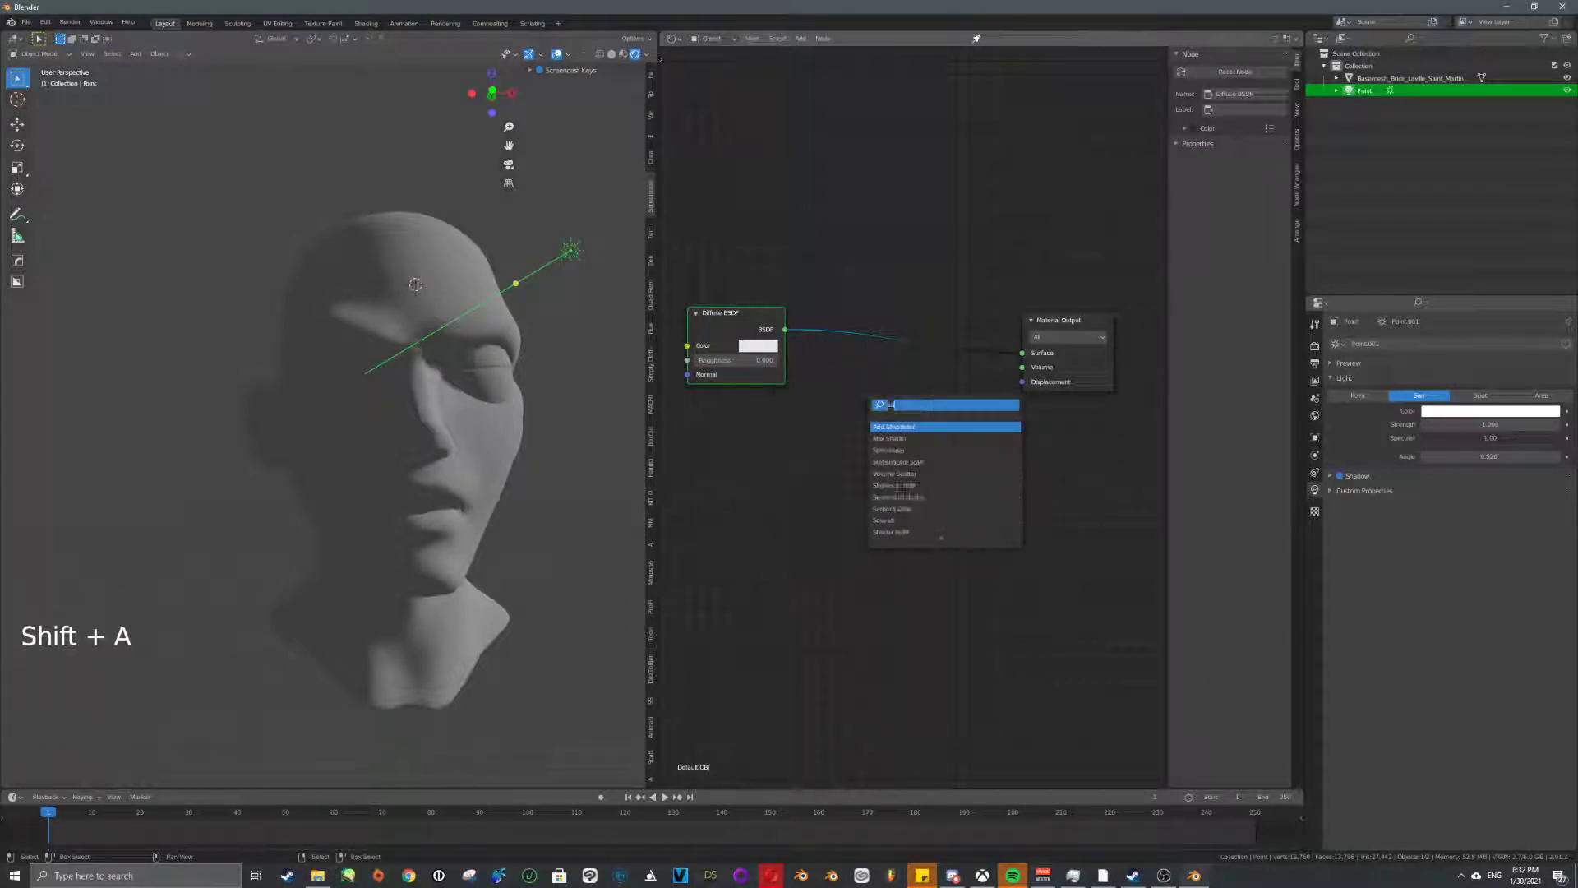
{"action": "type", "text": "ader"}
{"action": "left_click", "coordinate": [900, 449]}
{"action": "left_click", "coordinate": [870, 419]}
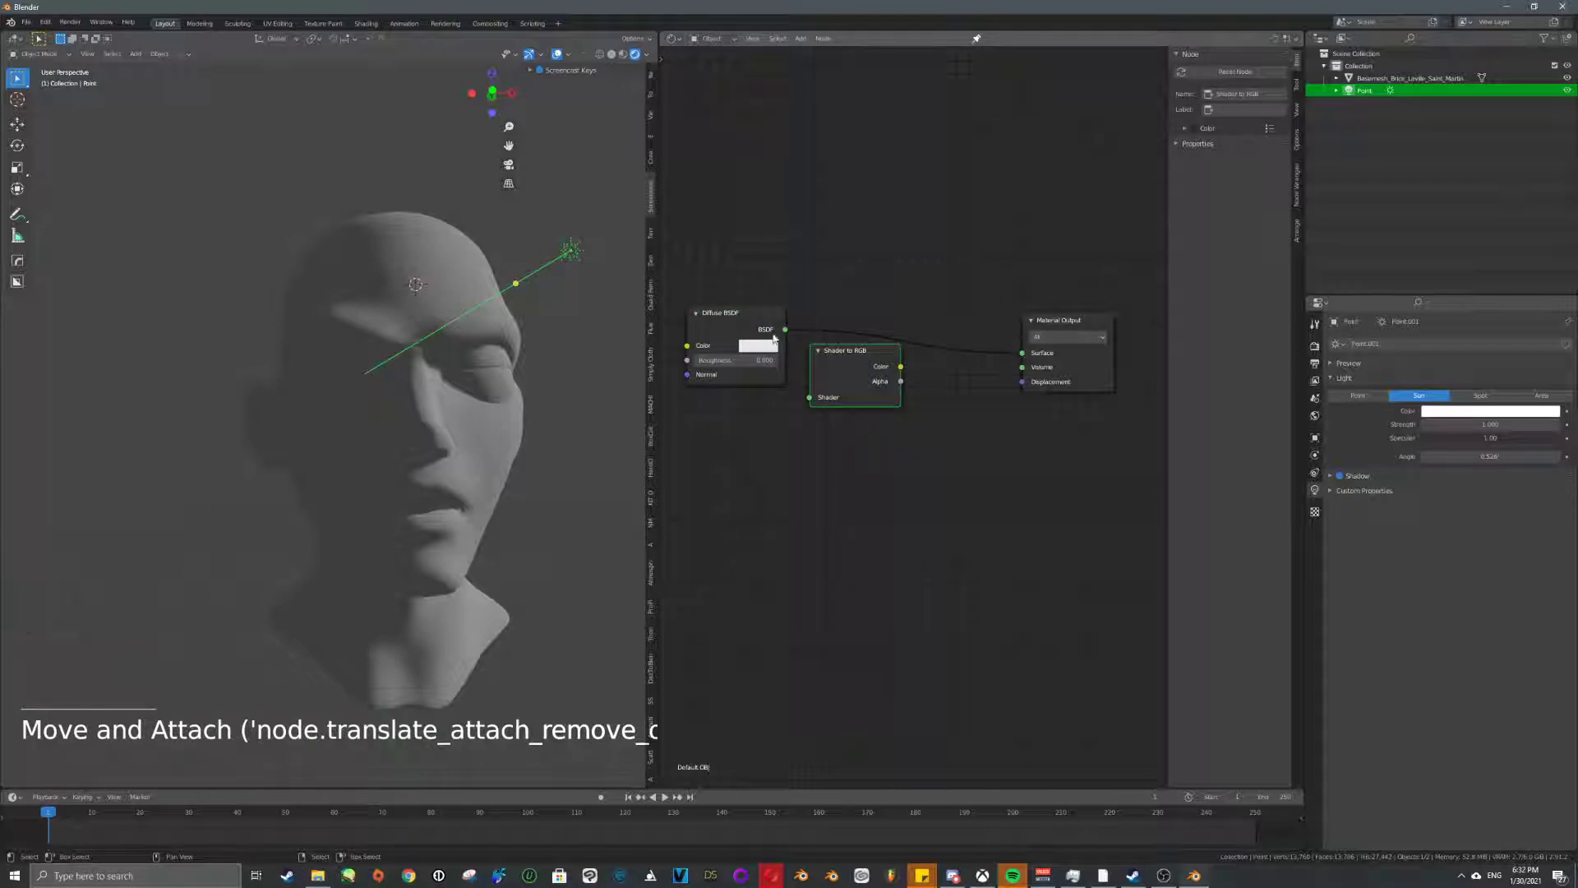
{"action": "left_click_drag", "start_coordinate": [784, 330], "coordinate": [810, 391]}
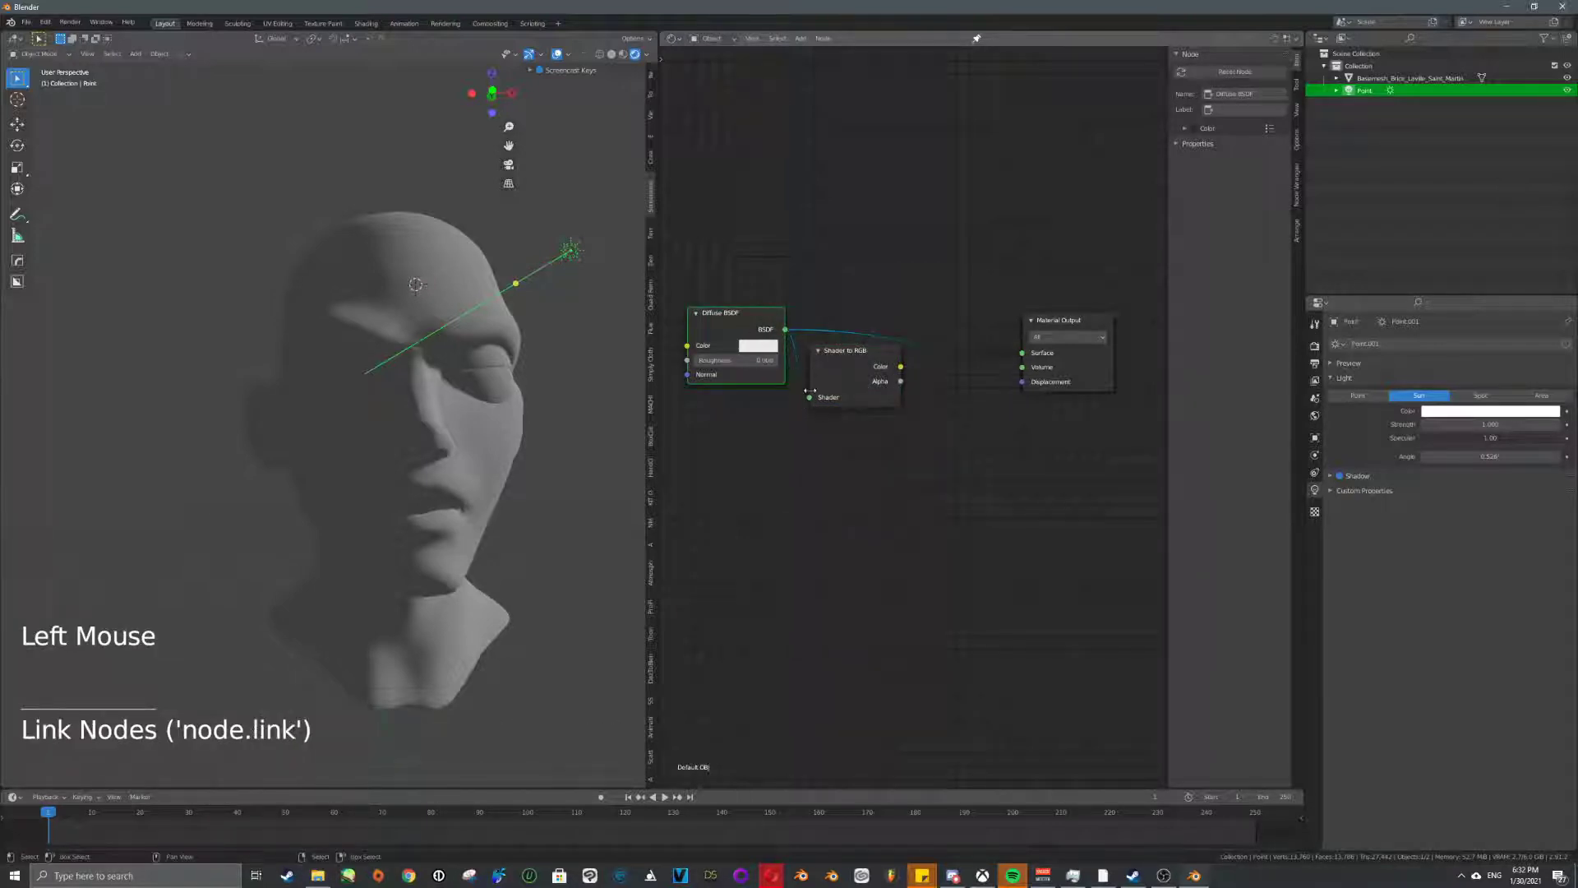
{"action": "left_click_drag", "start_coordinate": [901, 368], "coordinate": [1027, 358]}
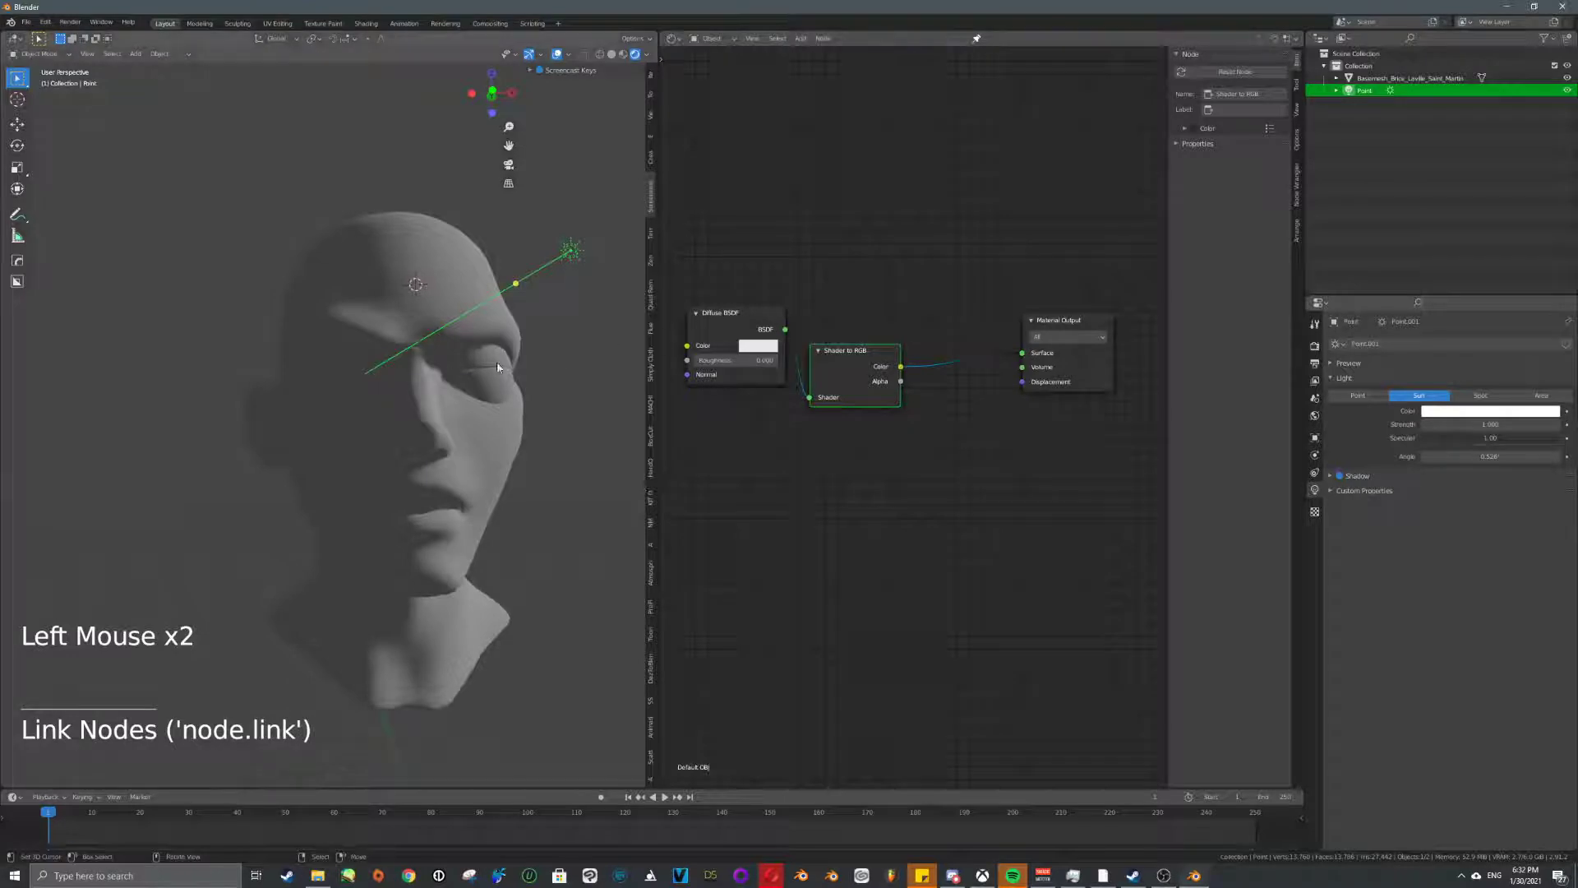
- Try a green color on the Diffuse BSDF and reset its saturation to 0
{"action": "left_click_drag", "start_coordinate": [741, 320], "coordinate": [720, 330]}
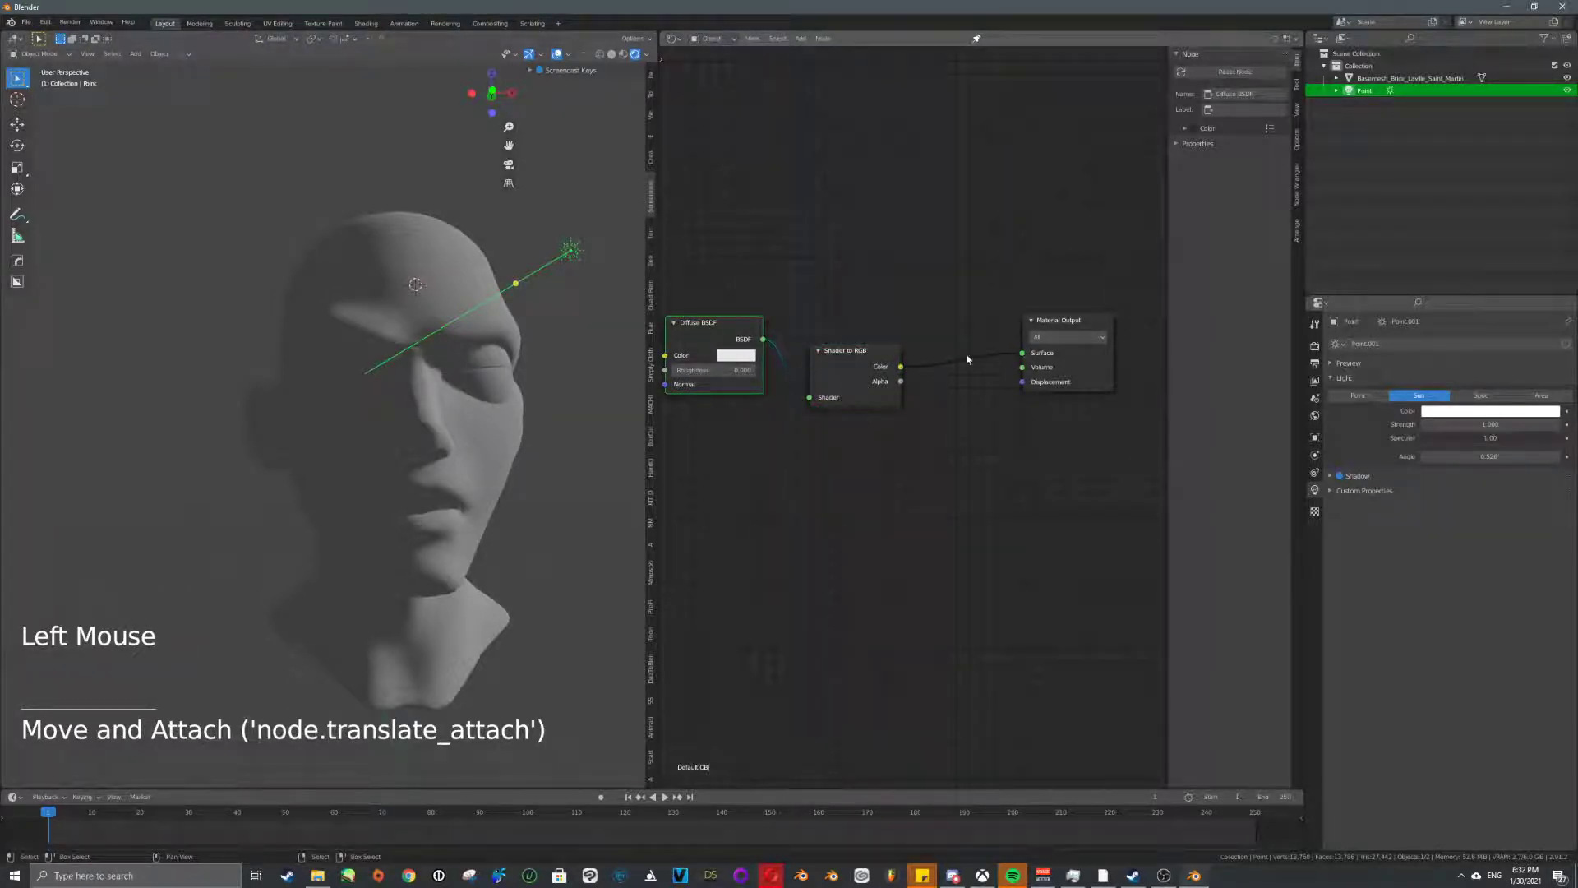
{"action": "left_click", "coordinate": [736, 355]}
{"action": "left_click_drag", "start_coordinate": [780, 256], "coordinate": [748, 178]}
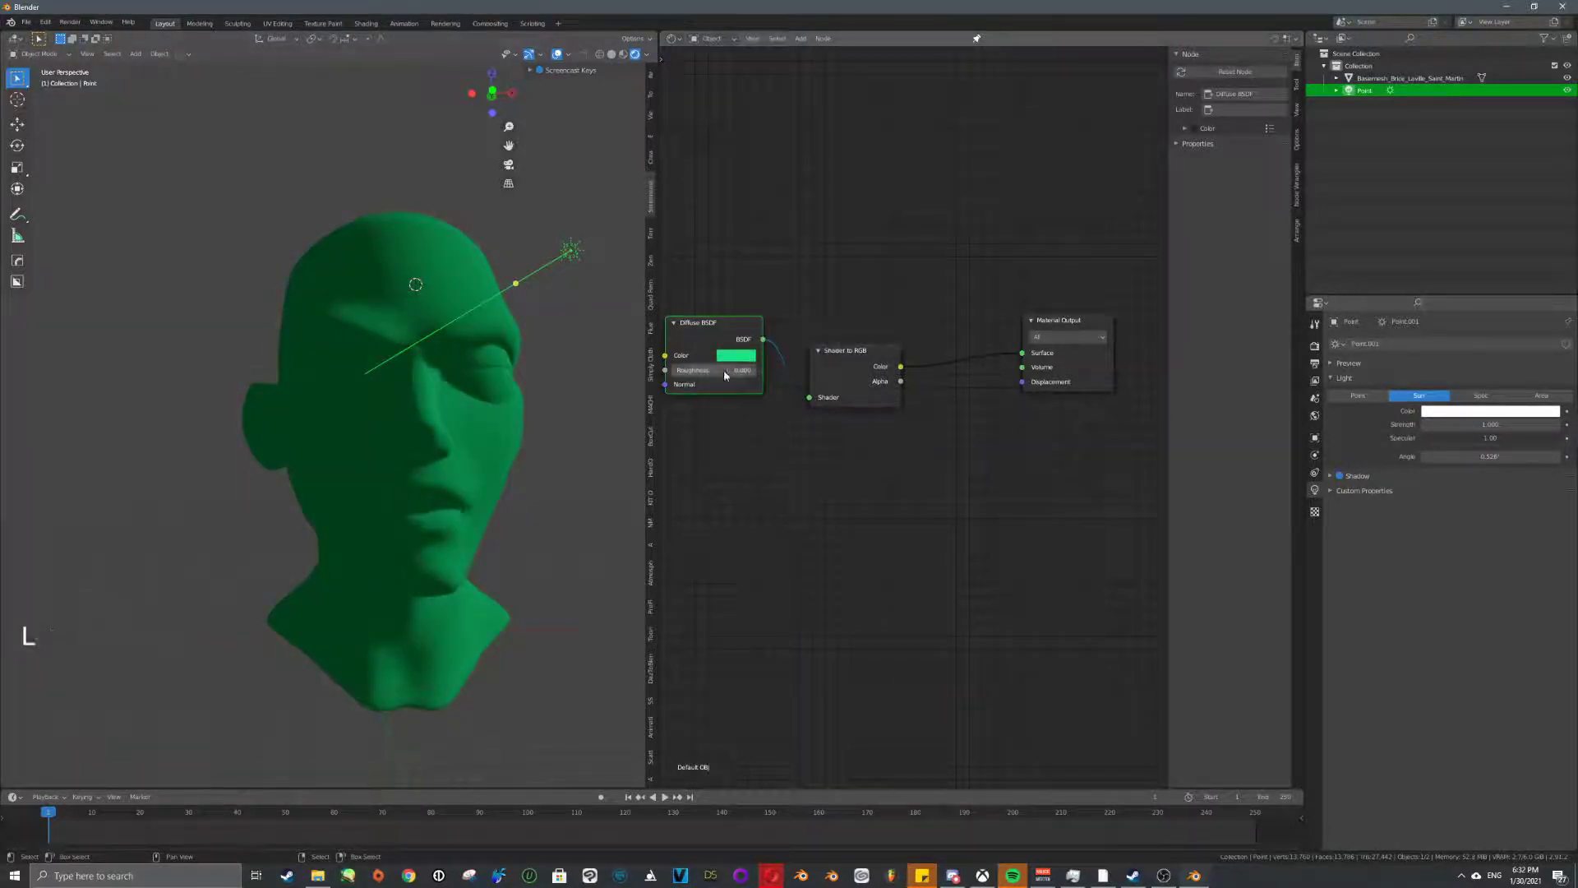
{"action": "left_click_drag", "start_coordinate": [889, 384], "coordinate": [861, 383]}
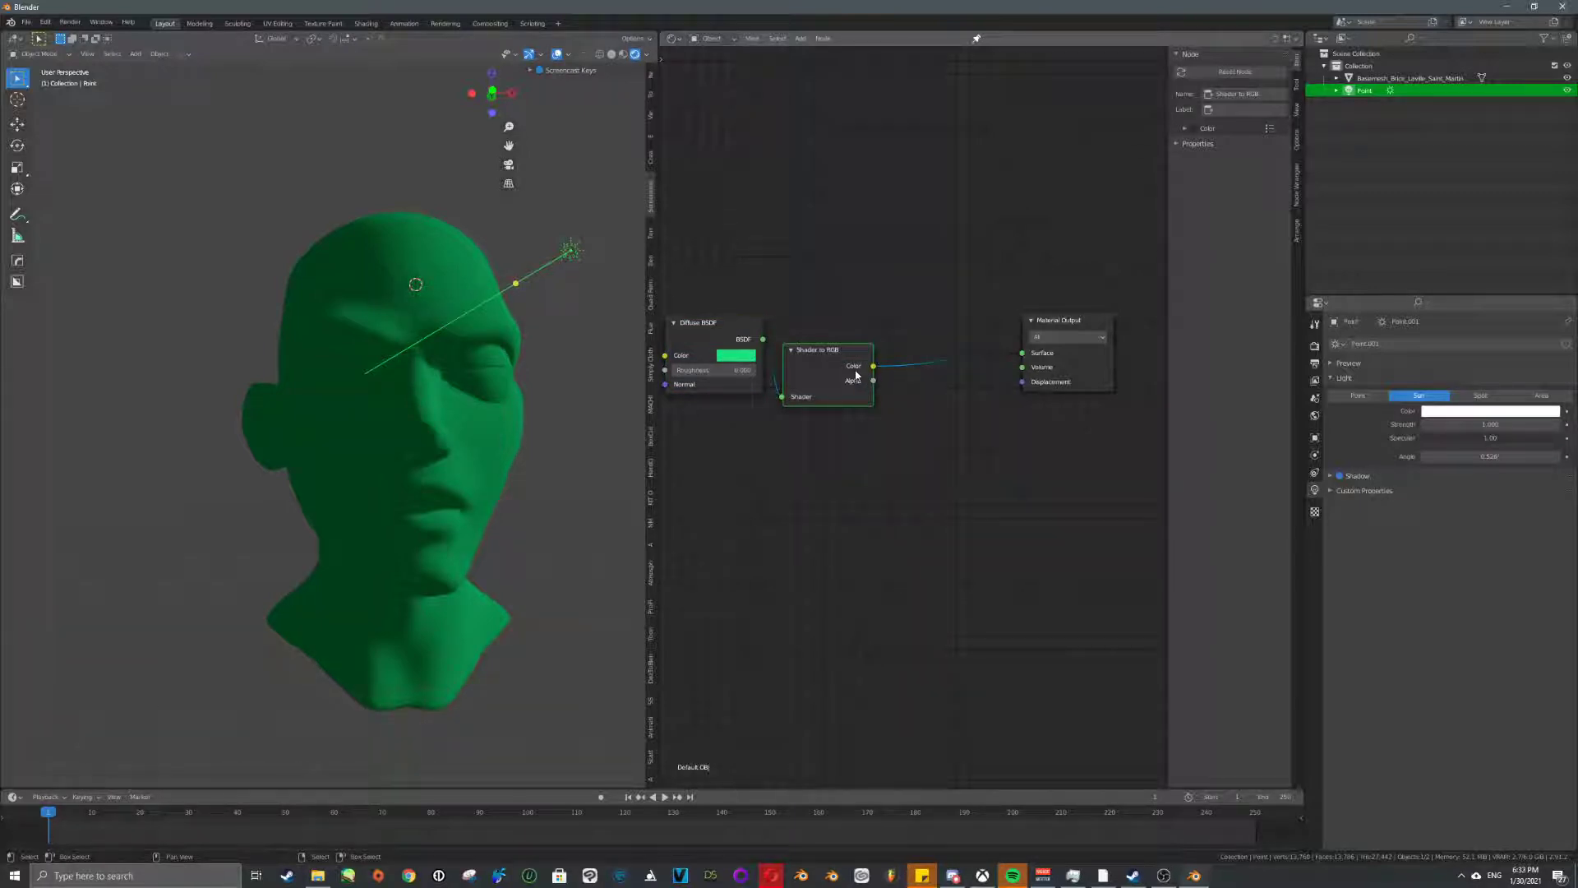
{"action": "left_click", "coordinate": [728, 355]}
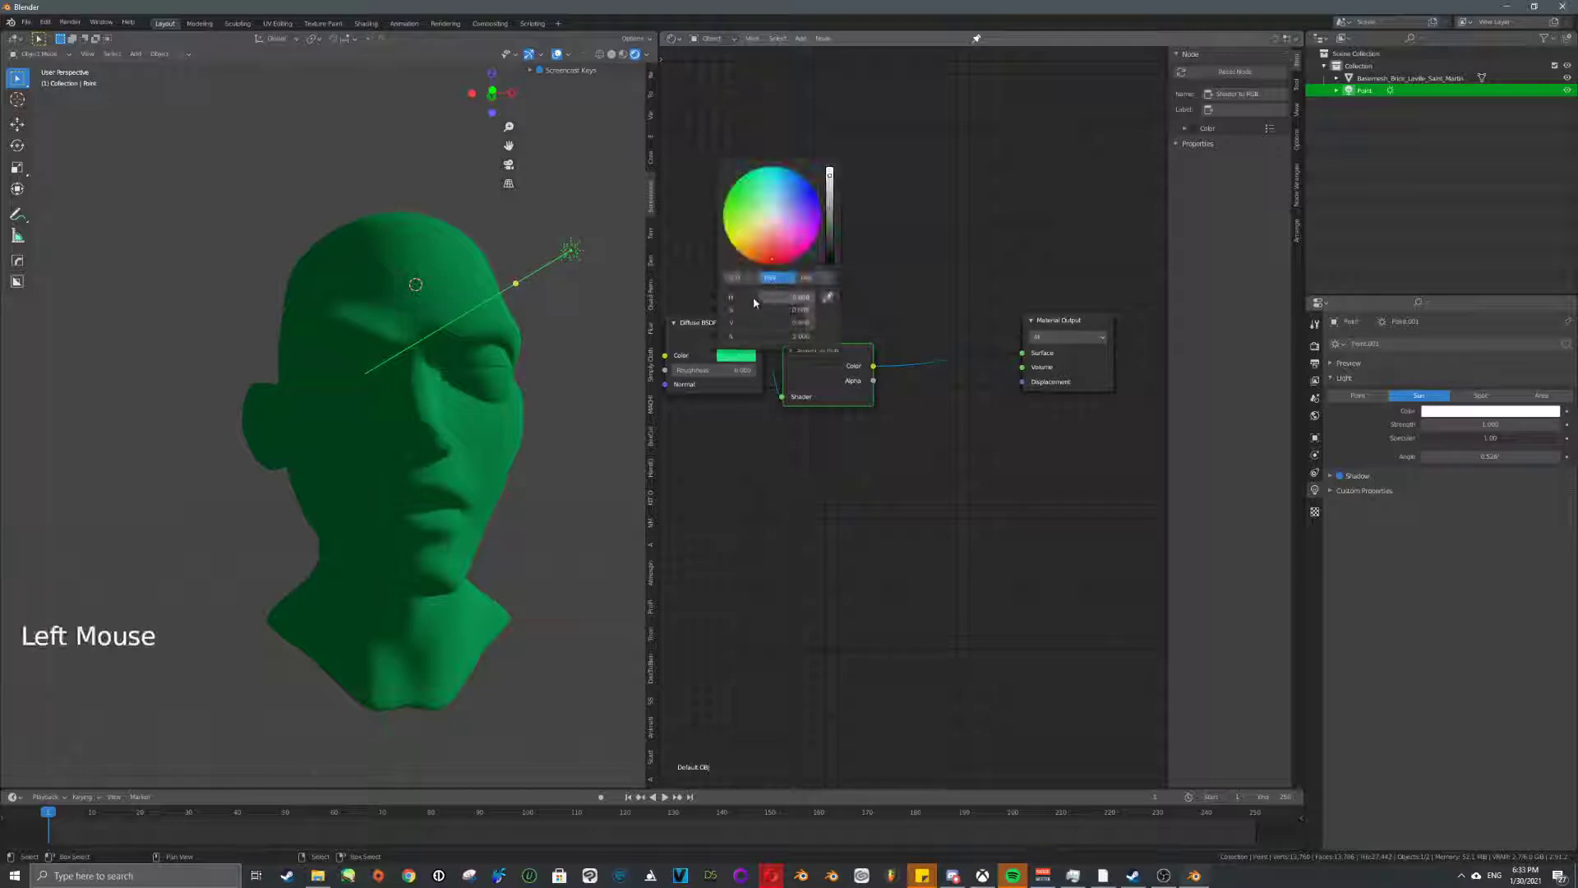
{"action": "left_click_drag", "start_coordinate": [803, 310], "coordinate": [726, 310]}
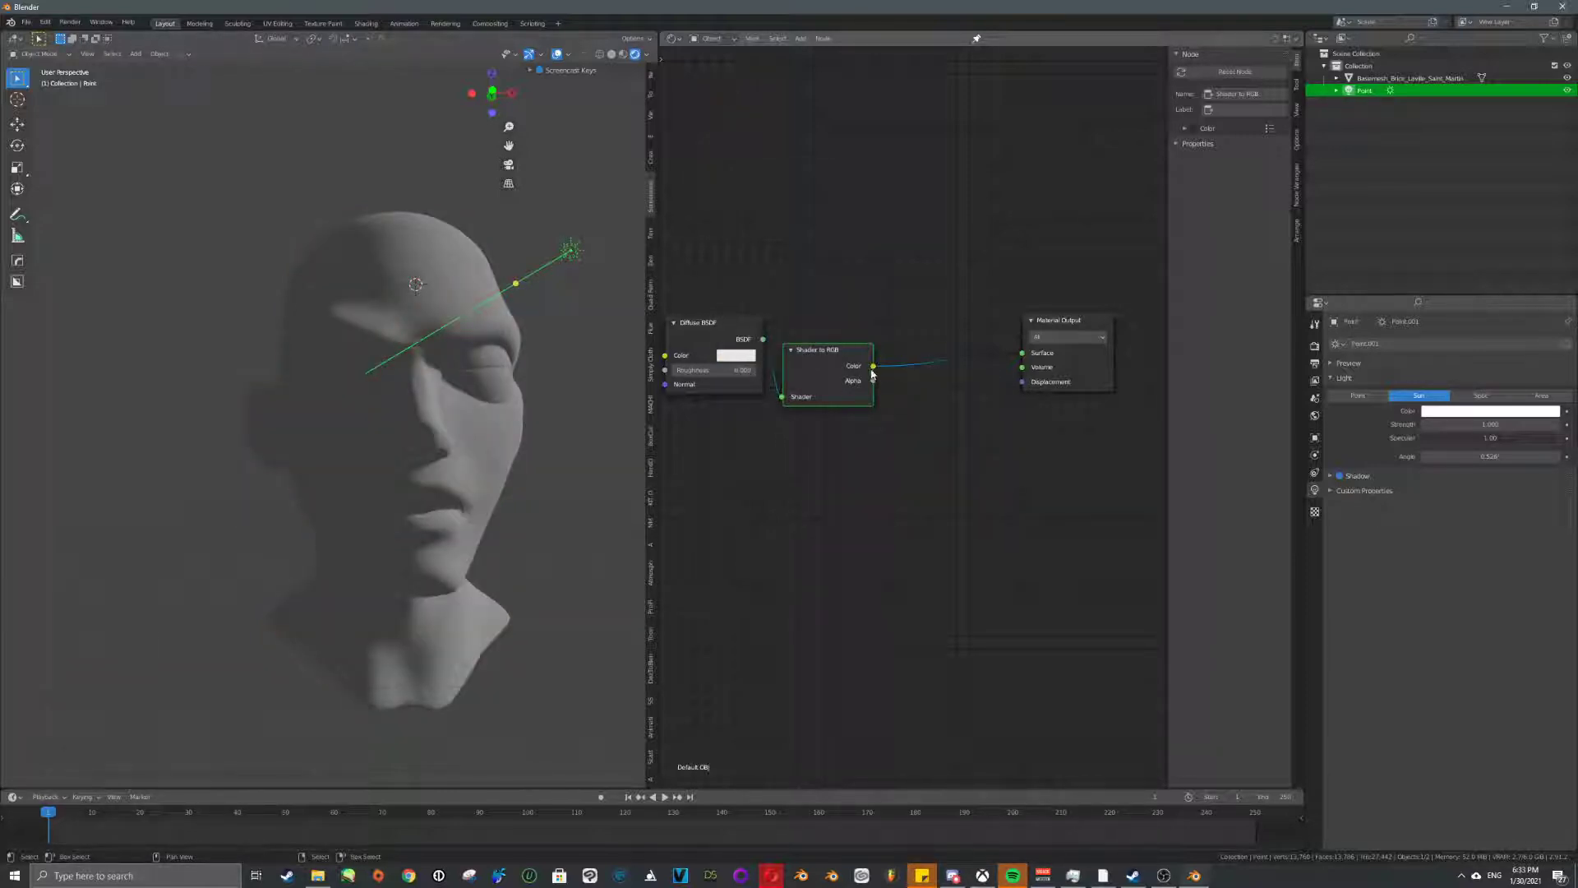
- Set the Diffuse BSDF color to a saturated red
{"action": "left_click", "coordinate": [754, 356]}
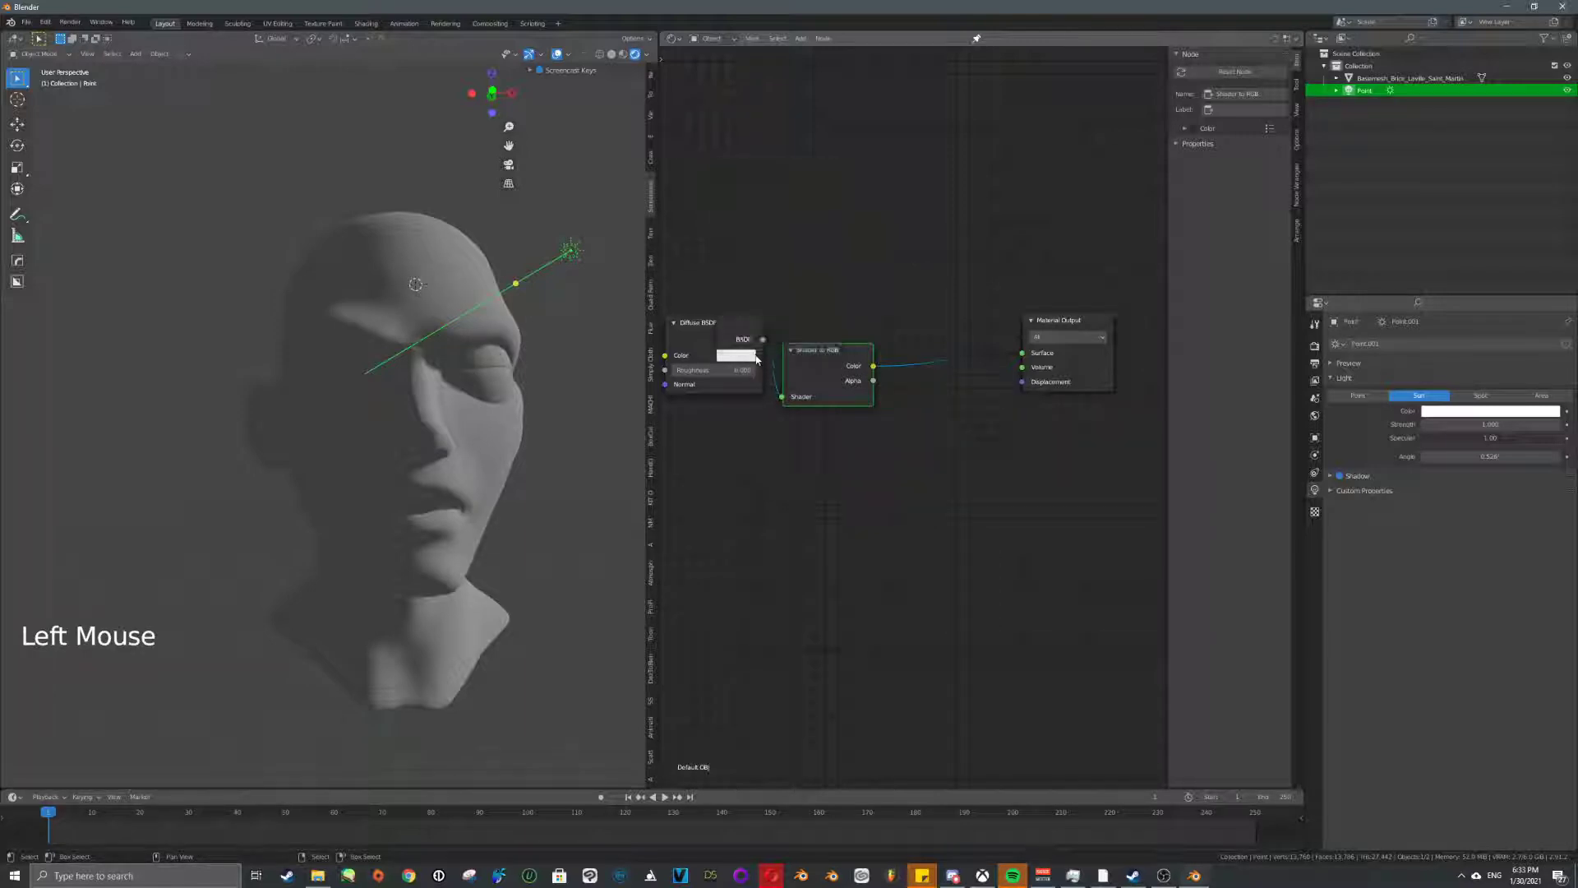
{"action": "left_click", "coordinate": [746, 357]}
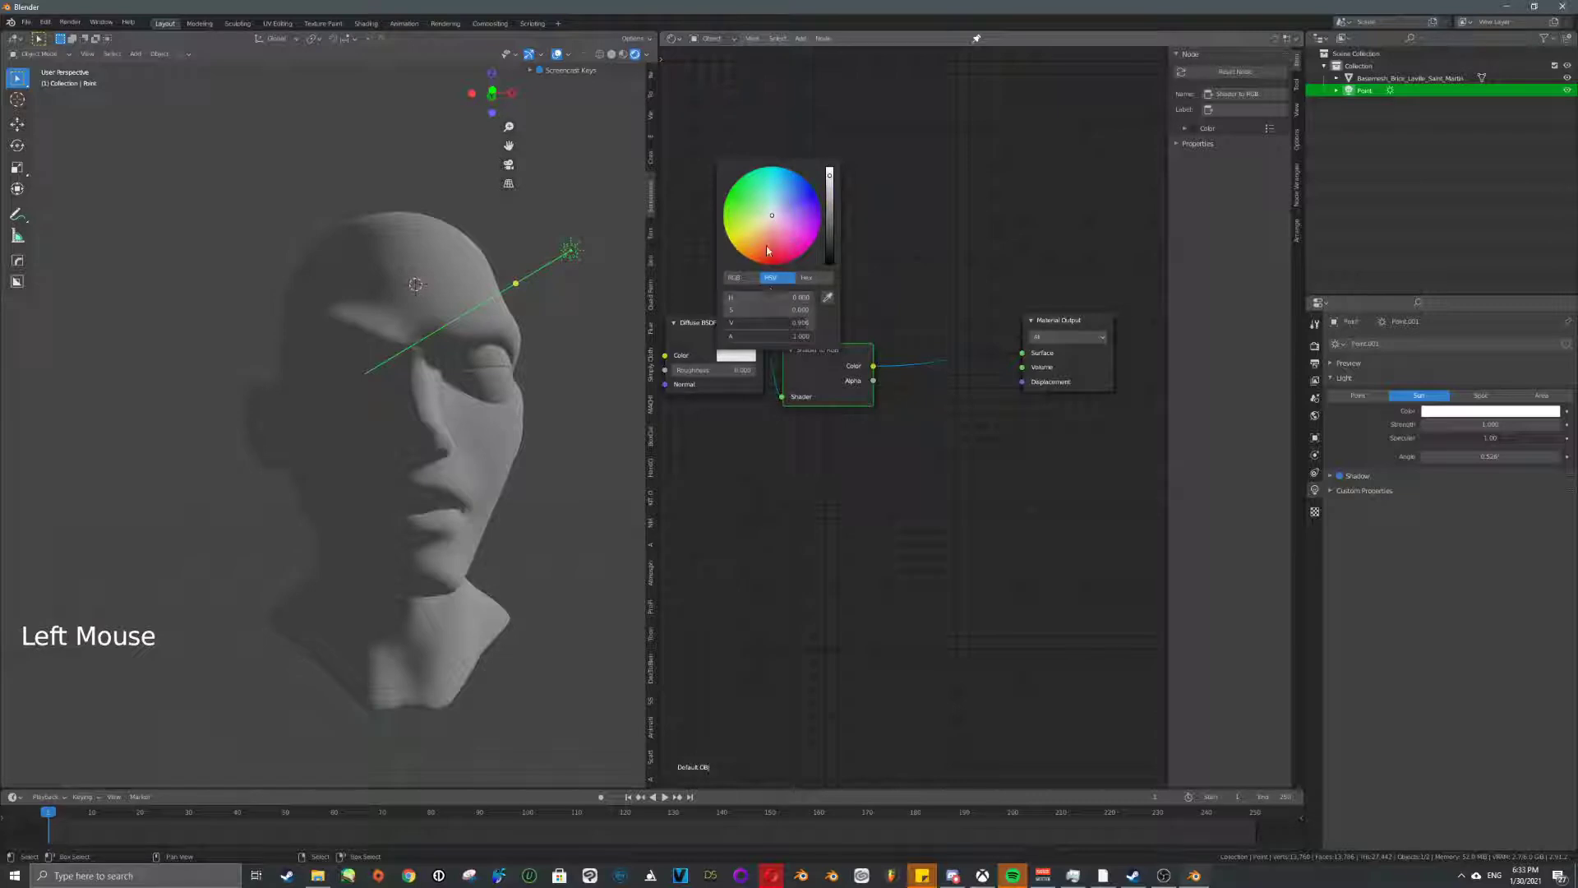
{"action": "left_click_drag", "start_coordinate": [766, 247], "coordinate": [766, 263]}
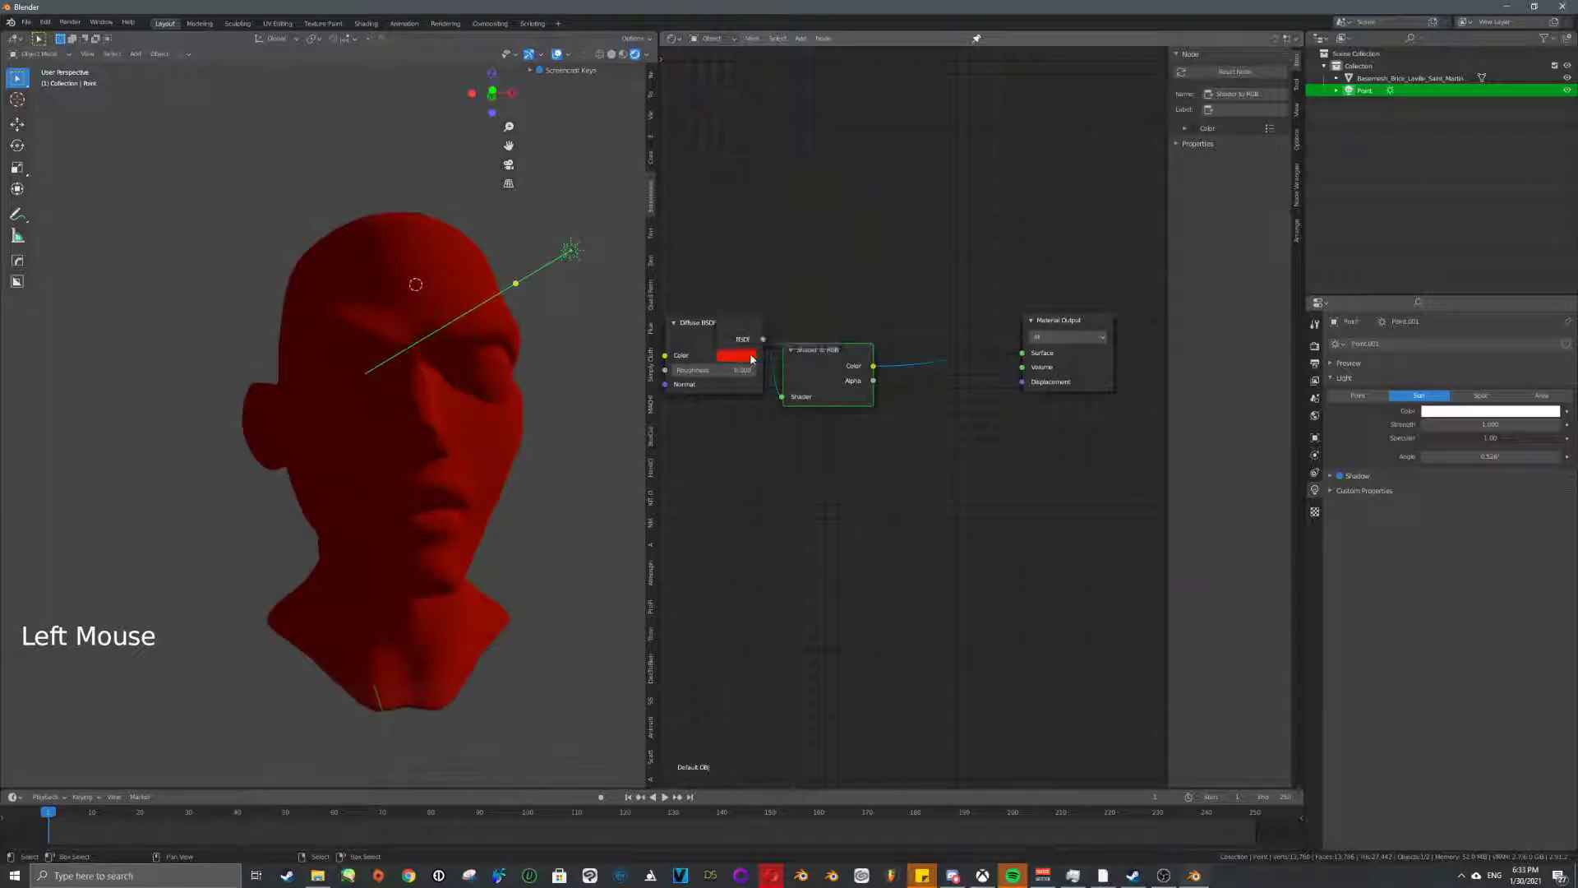
- Add a ColorRamp node, feed it the Shader to RGB color, and link its color to the Material Output's Surface
{"action": "middle_click_drag", "start_coordinate": [743, 359], "coordinate": [839, 331]}
{"action": "left_click_drag", "start_coordinate": [819, 302], "coordinate": [730, 314]}
{"action": "left_click_drag", "start_coordinate": [905, 332], "coordinate": [840, 313]}
{"action": "key", "text": "shift+a"}
{"action": "type", "text": "col"}
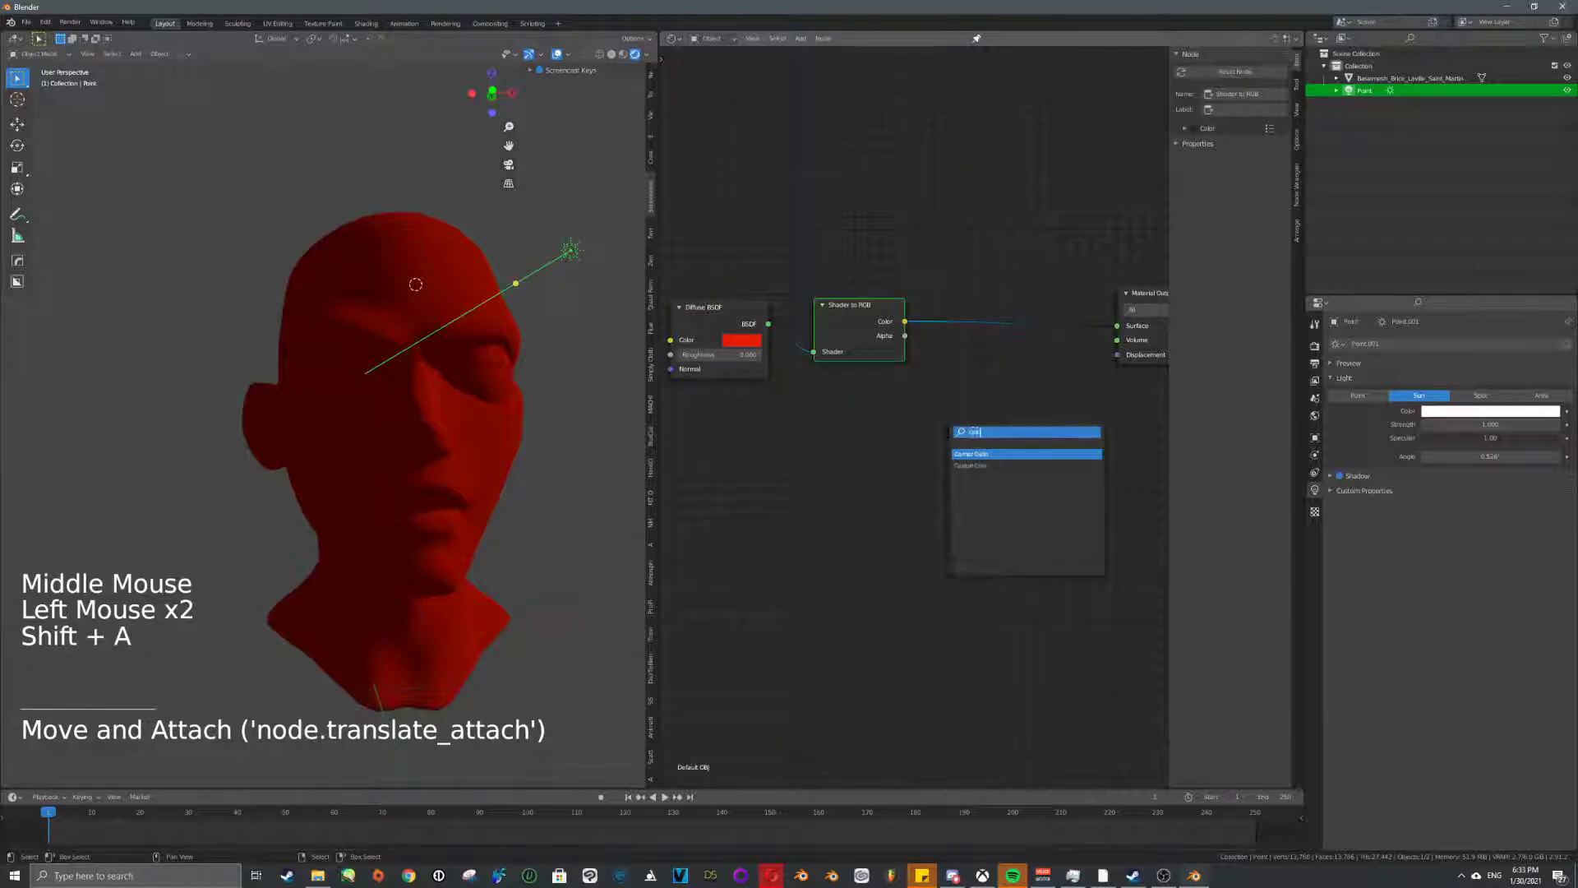
{"action": "key", "text": "Return"}
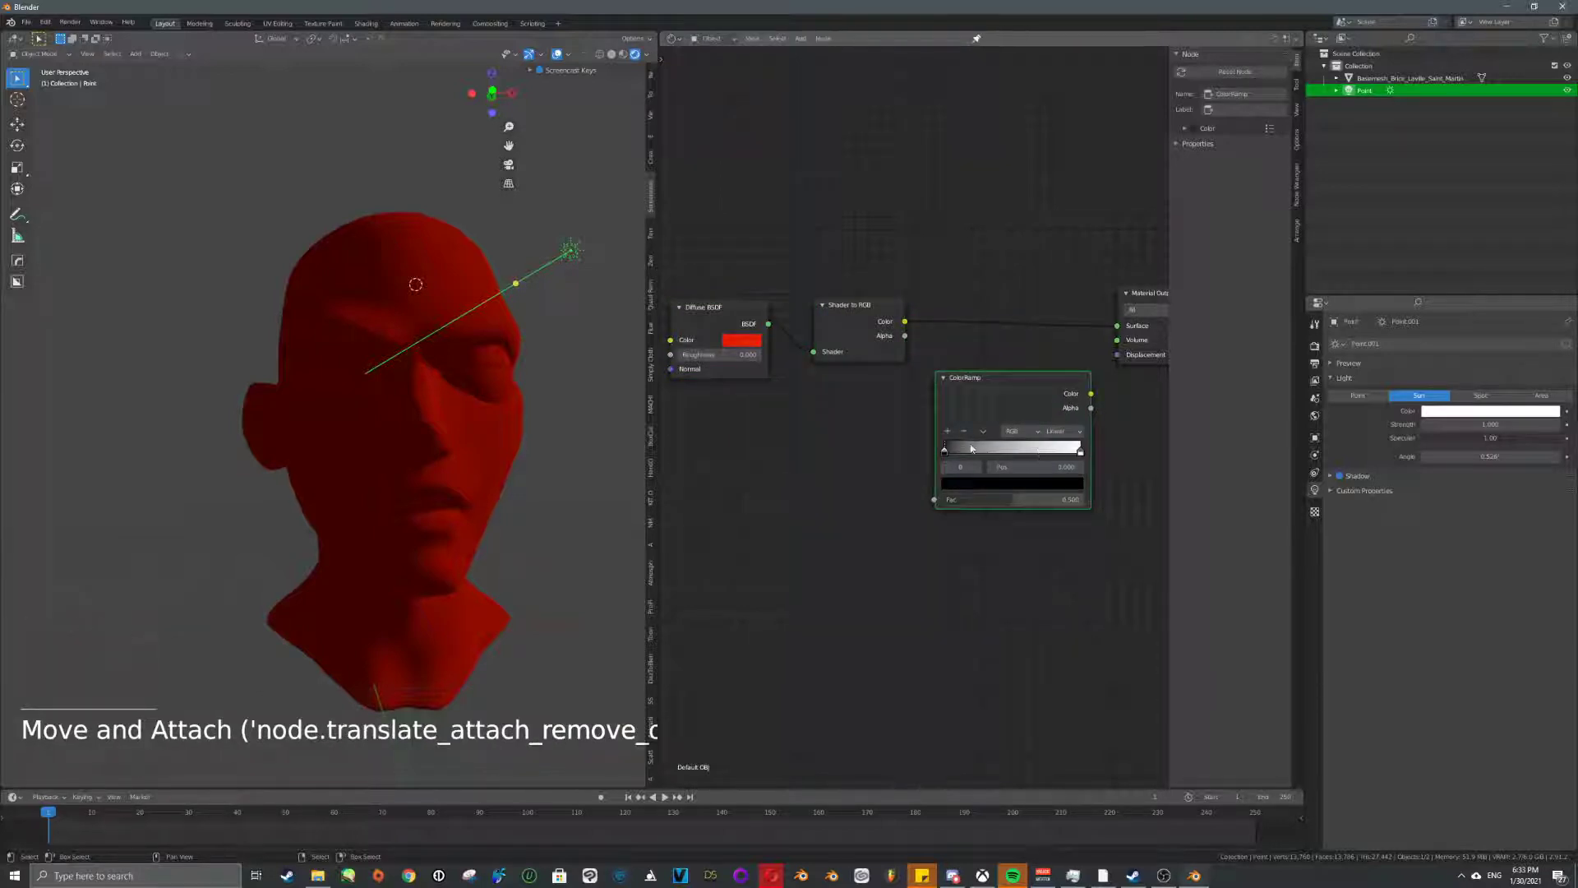
{"action": "left_click_drag", "start_coordinate": [904, 322], "coordinate": [945, 504]}
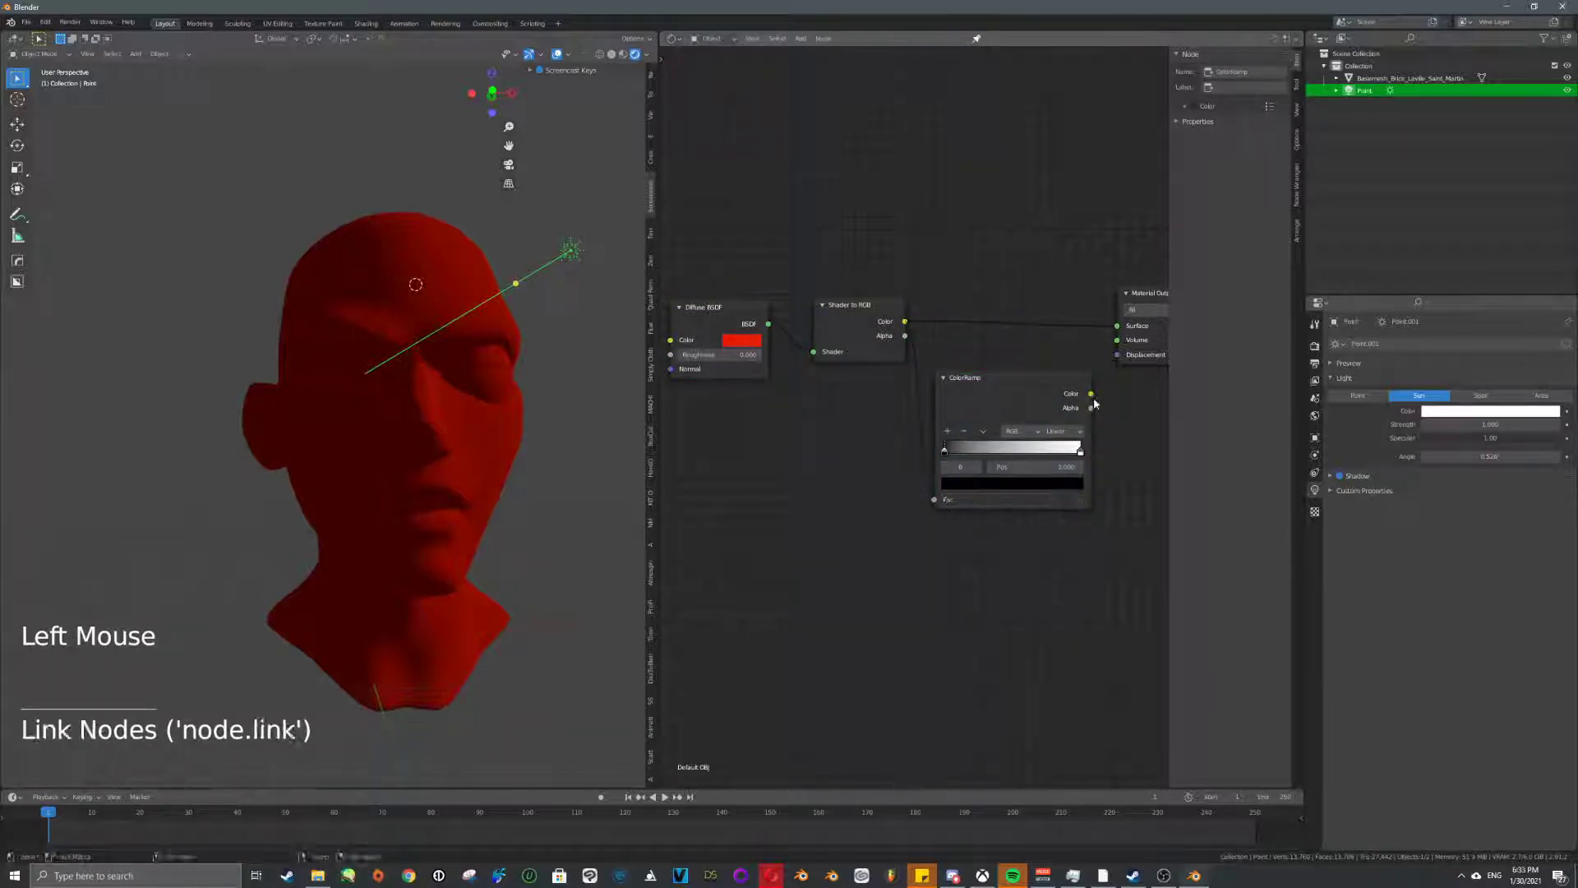
{"action": "left_click_drag", "start_coordinate": [1091, 394], "coordinate": [1117, 327]}
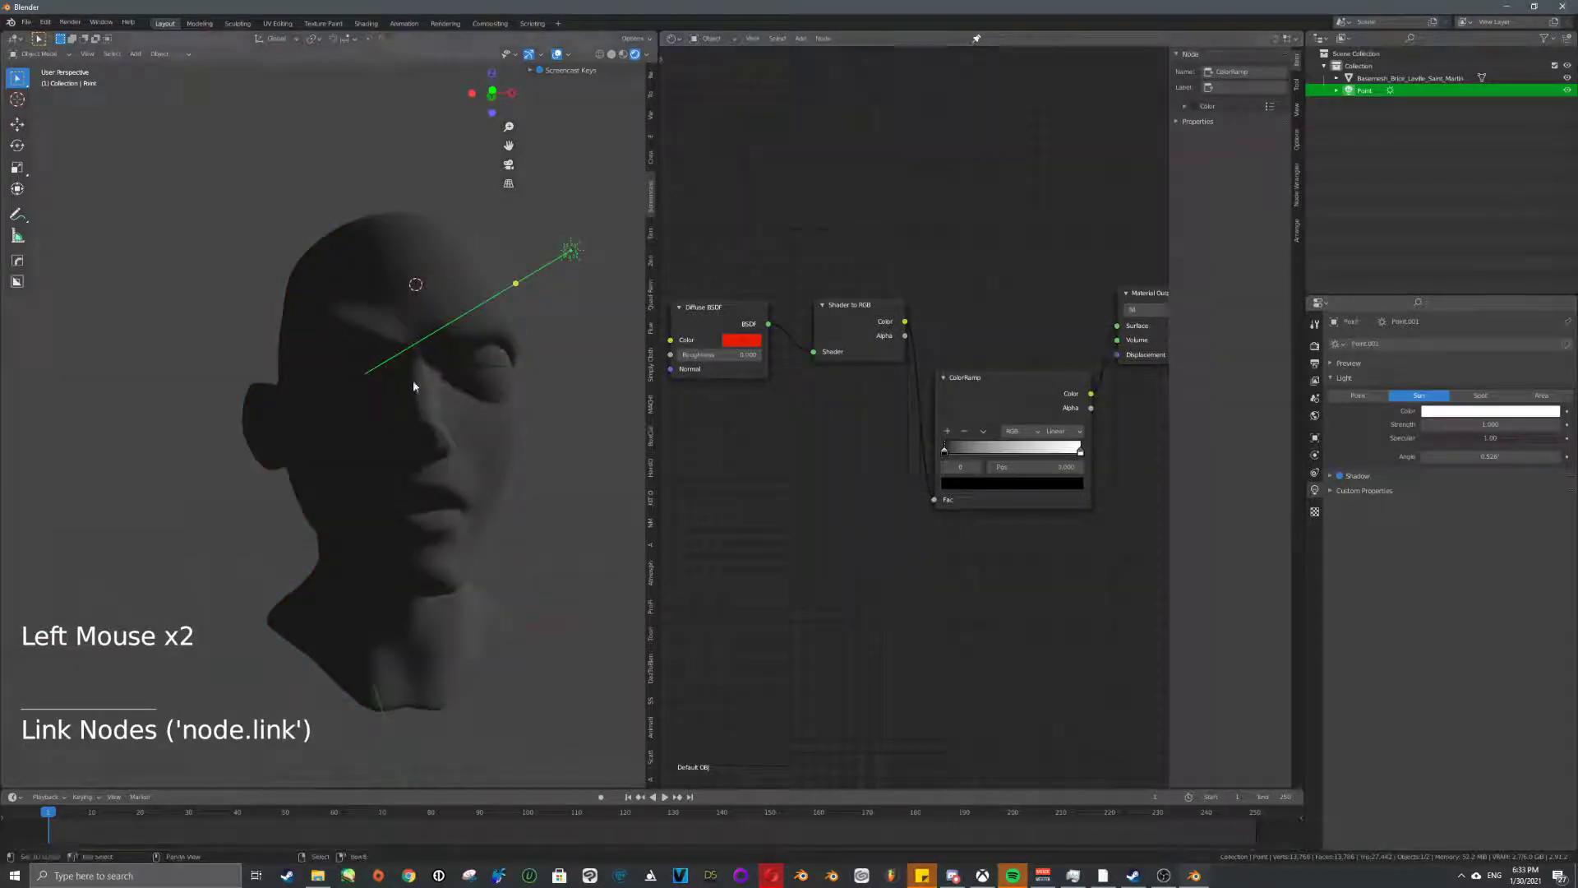
- Line up the Shader to RGB and ColorRamp nodes between the Diffuse BSDF and the Material Output
{"action": "middle_click_drag", "start_coordinate": [413, 380], "coordinate": [465, 385]}
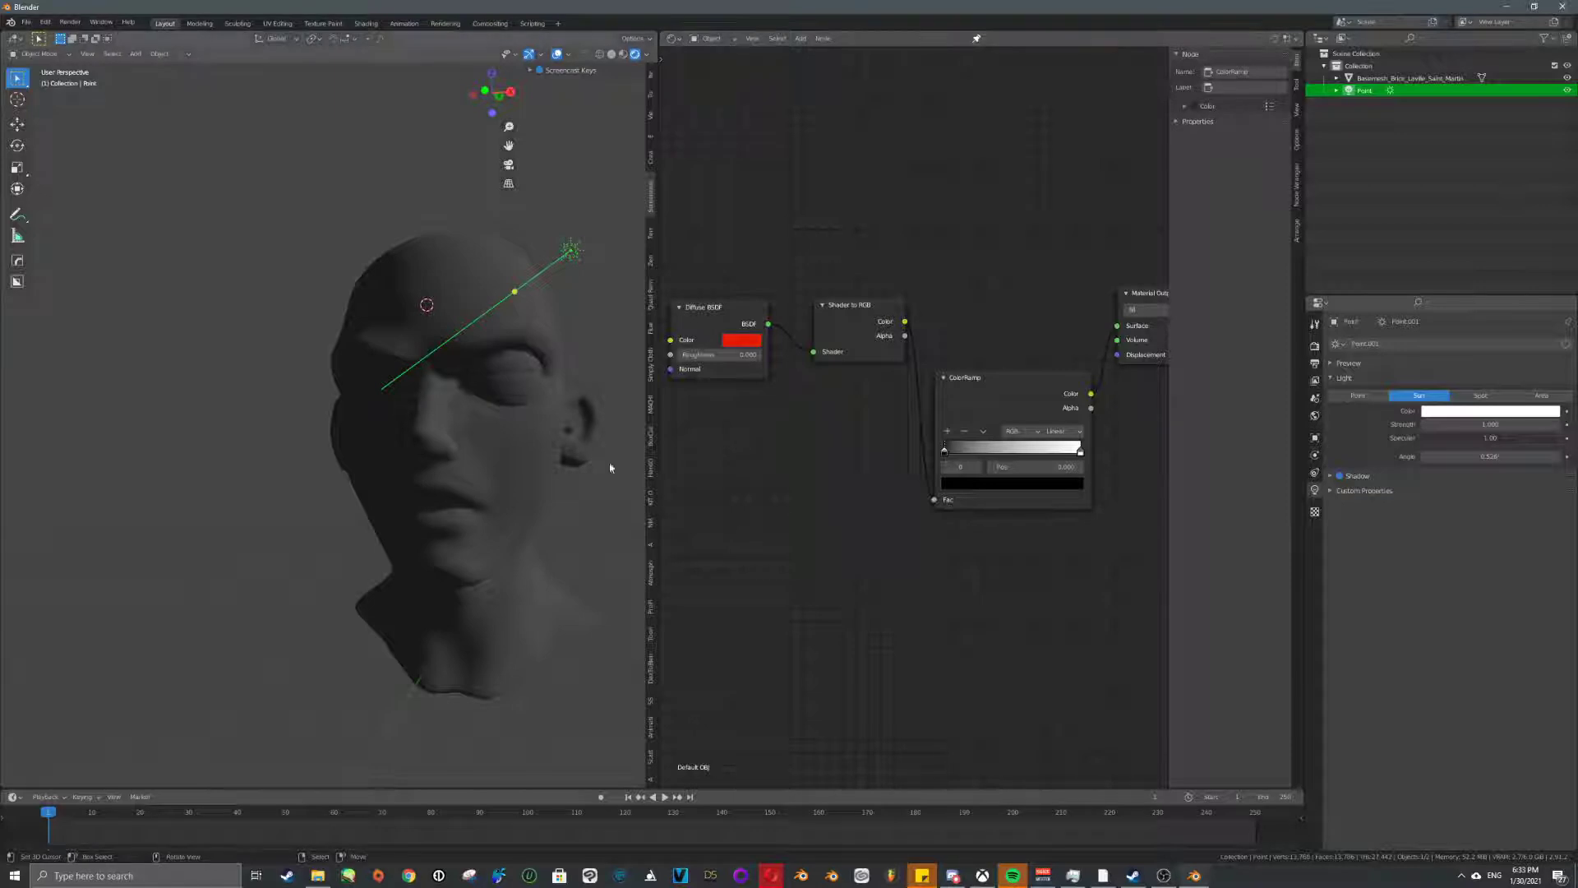
{"action": "middle_click_drag", "start_coordinate": [732, 416], "coordinate": [738, 411]}
{"action": "left_click", "coordinate": [841, 328]}
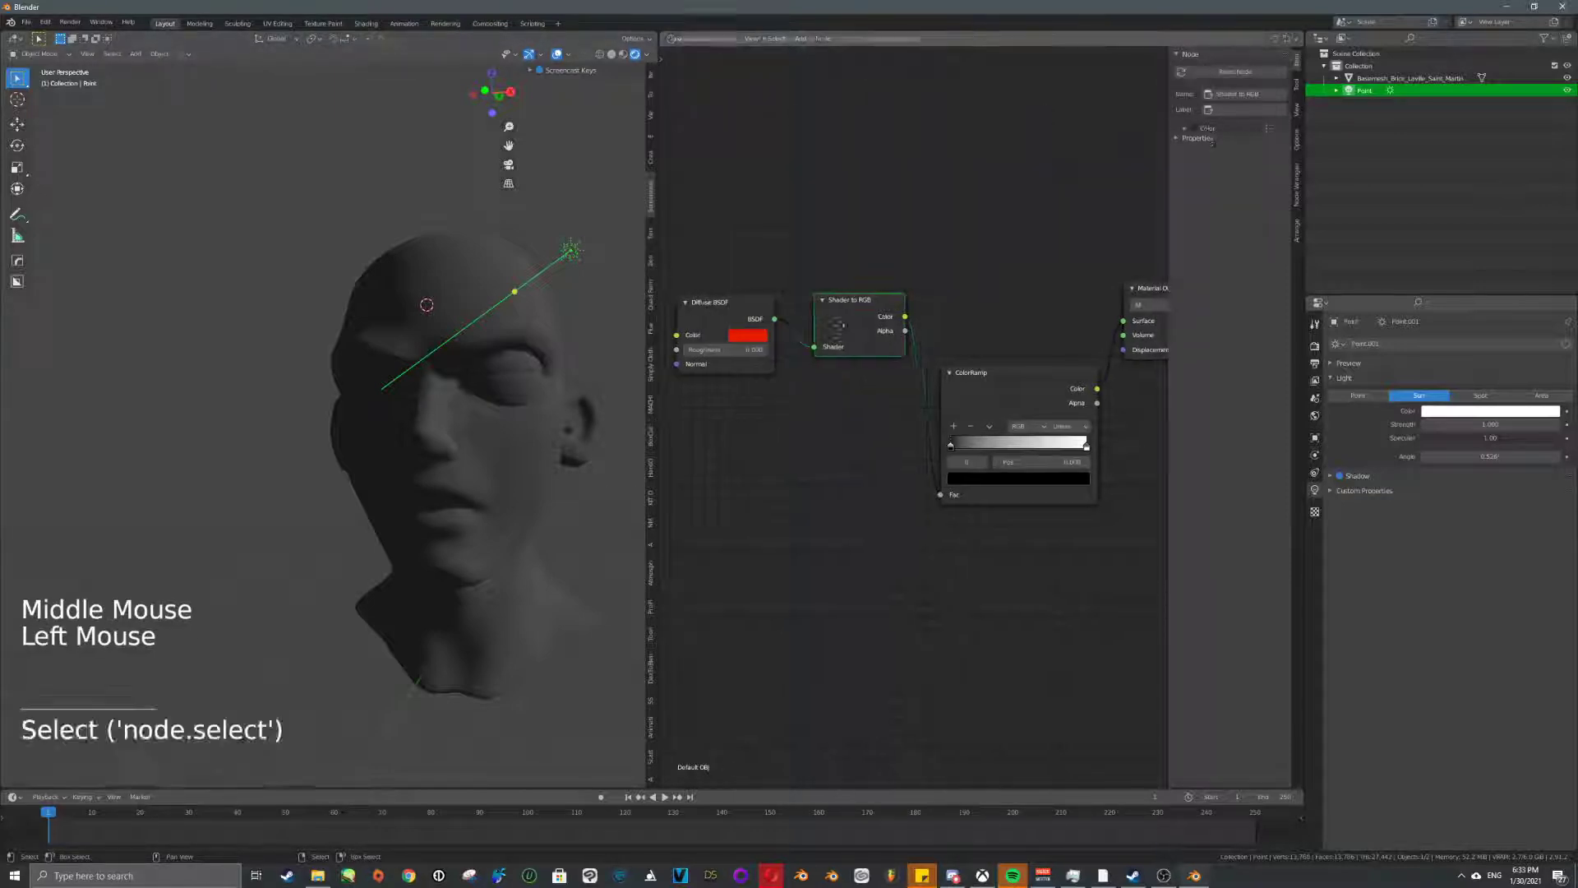
{"action": "key", "text": "g"}
{"action": "left_click", "coordinate": [808, 333]}
{"action": "left_click", "coordinate": [1036, 400]}
{"action": "key", "text": "g"}
{"action": "left_click", "coordinate": [993, 278]}
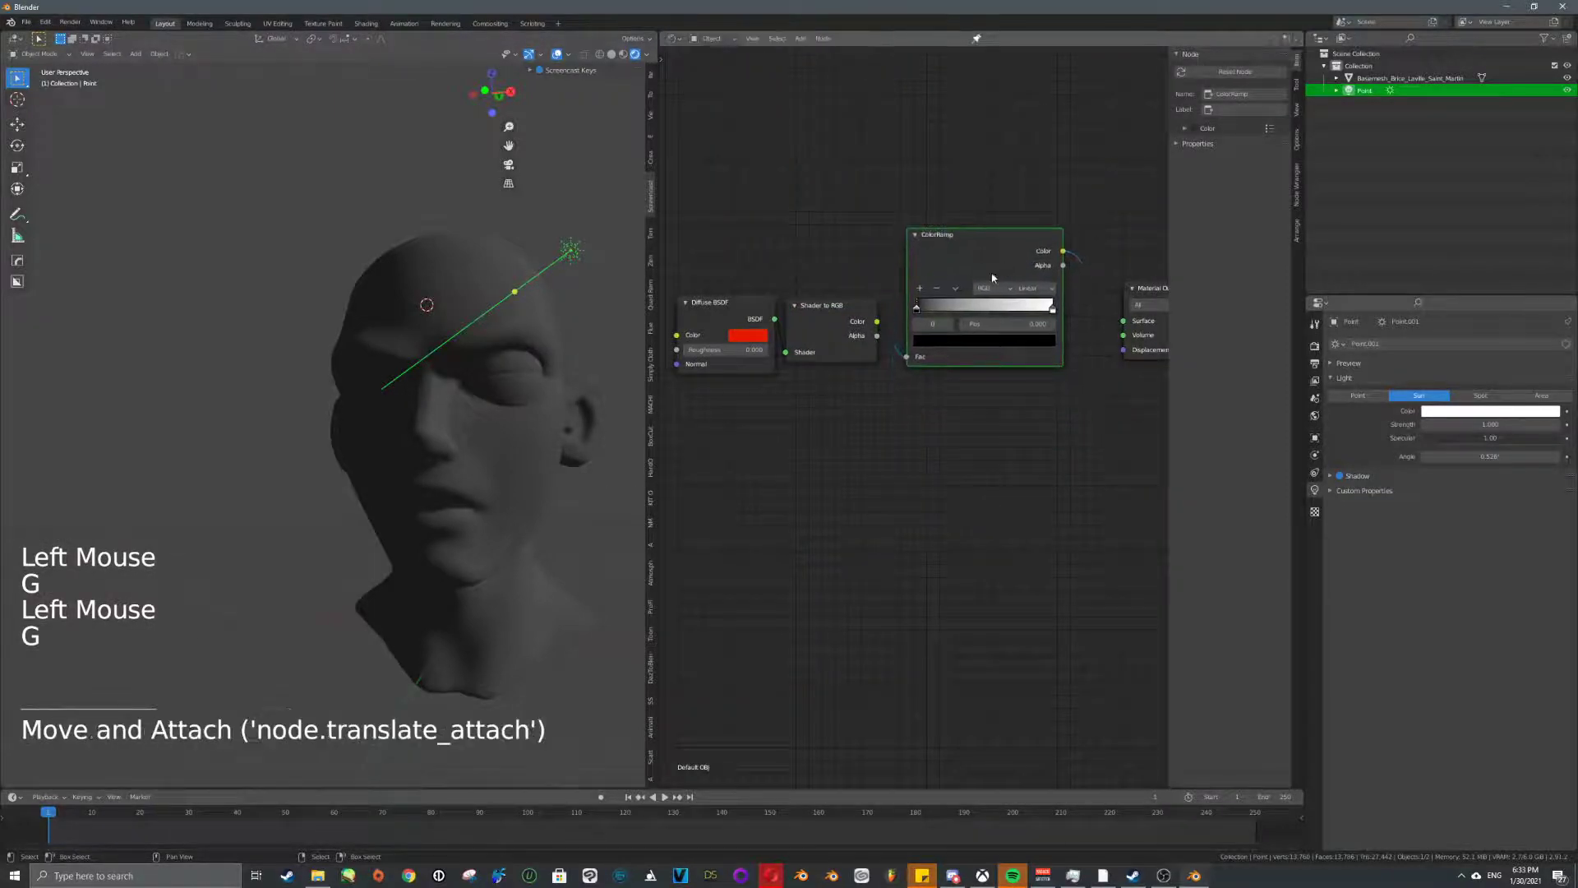
- Move the ColorRamp node closer to Shader to RGB and slide its white stop to position 0.050
{"action": "key", "text": "g"}
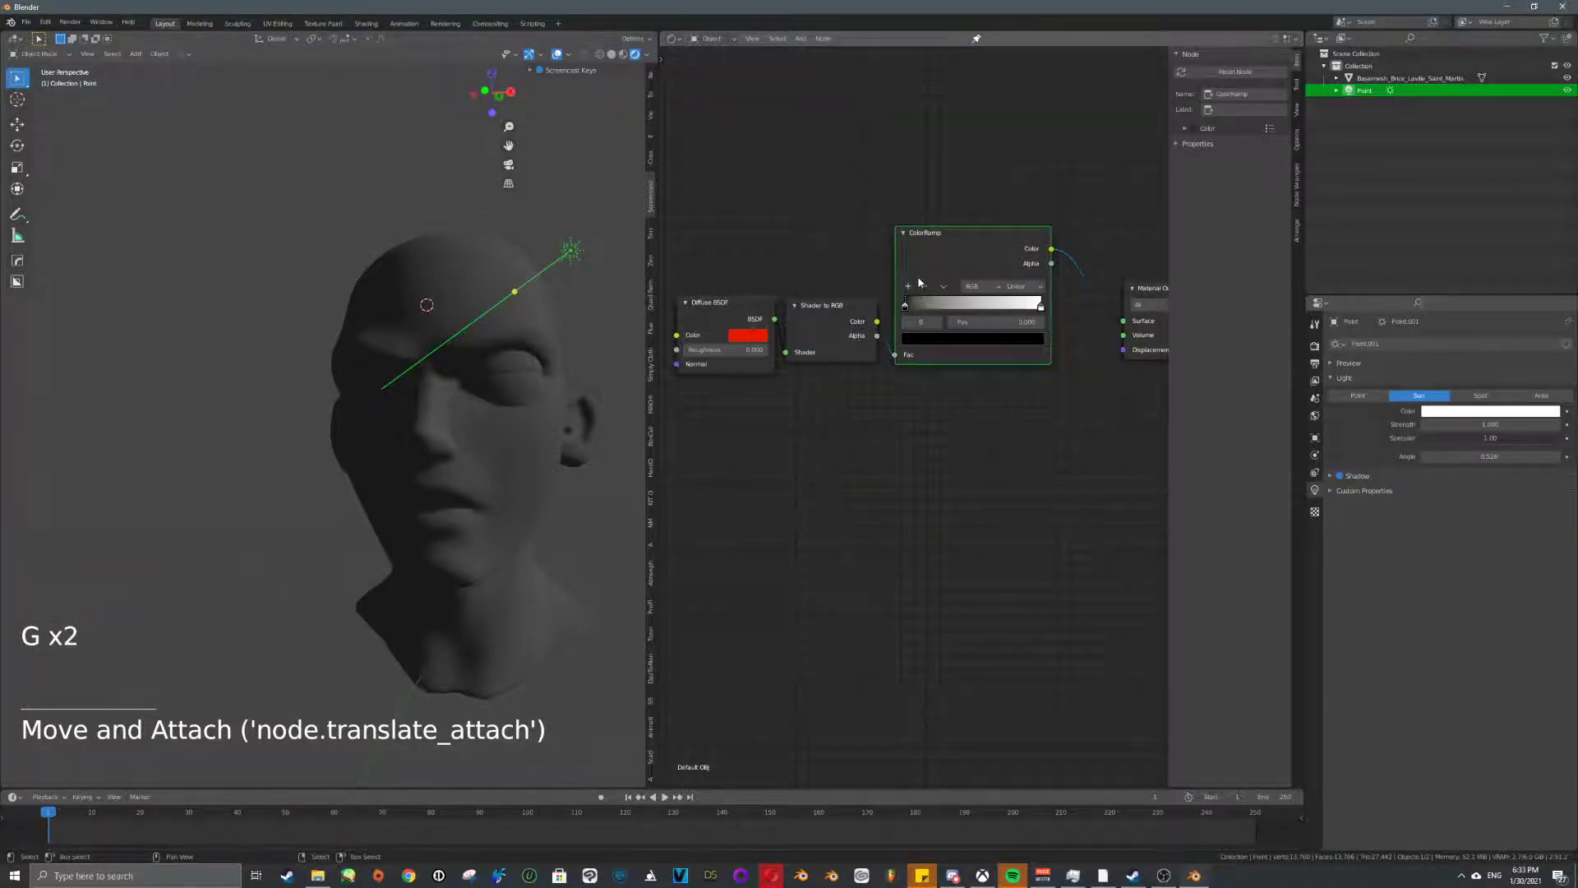
{"action": "scroll", "coordinate": [914, 294], "scroll_direction": "down", "scroll_amount": 4}
{"action": "scroll", "coordinate": [945, 333], "scroll_direction": "up", "scroll_amount": 4}
{"action": "middle_click_drag", "start_coordinate": [945, 333], "coordinate": [949, 377]}
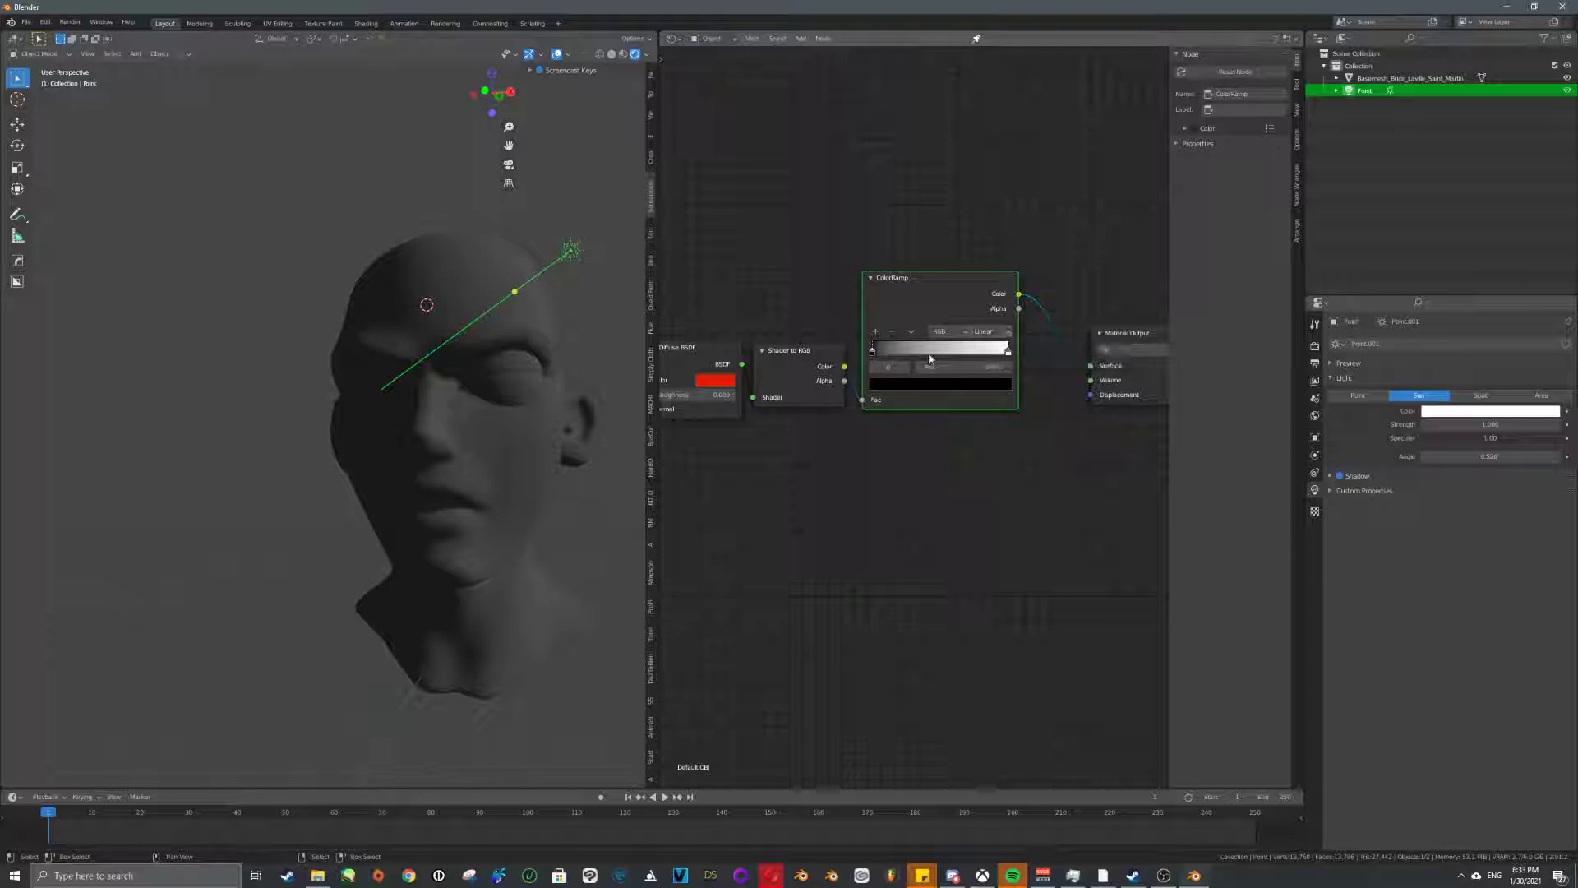
{"action": "mouse_move", "coordinate": [873, 351]}
{"action": "left_mouse_down"}
{"action": "mouse_move", "coordinate": [900, 353]}
{"action": "mouse_move", "coordinate": [875, 354]}
{"action": "left_mouse_up"}
{"action": "left_click_drag", "start_coordinate": [1008, 353], "coordinate": [881, 359]}
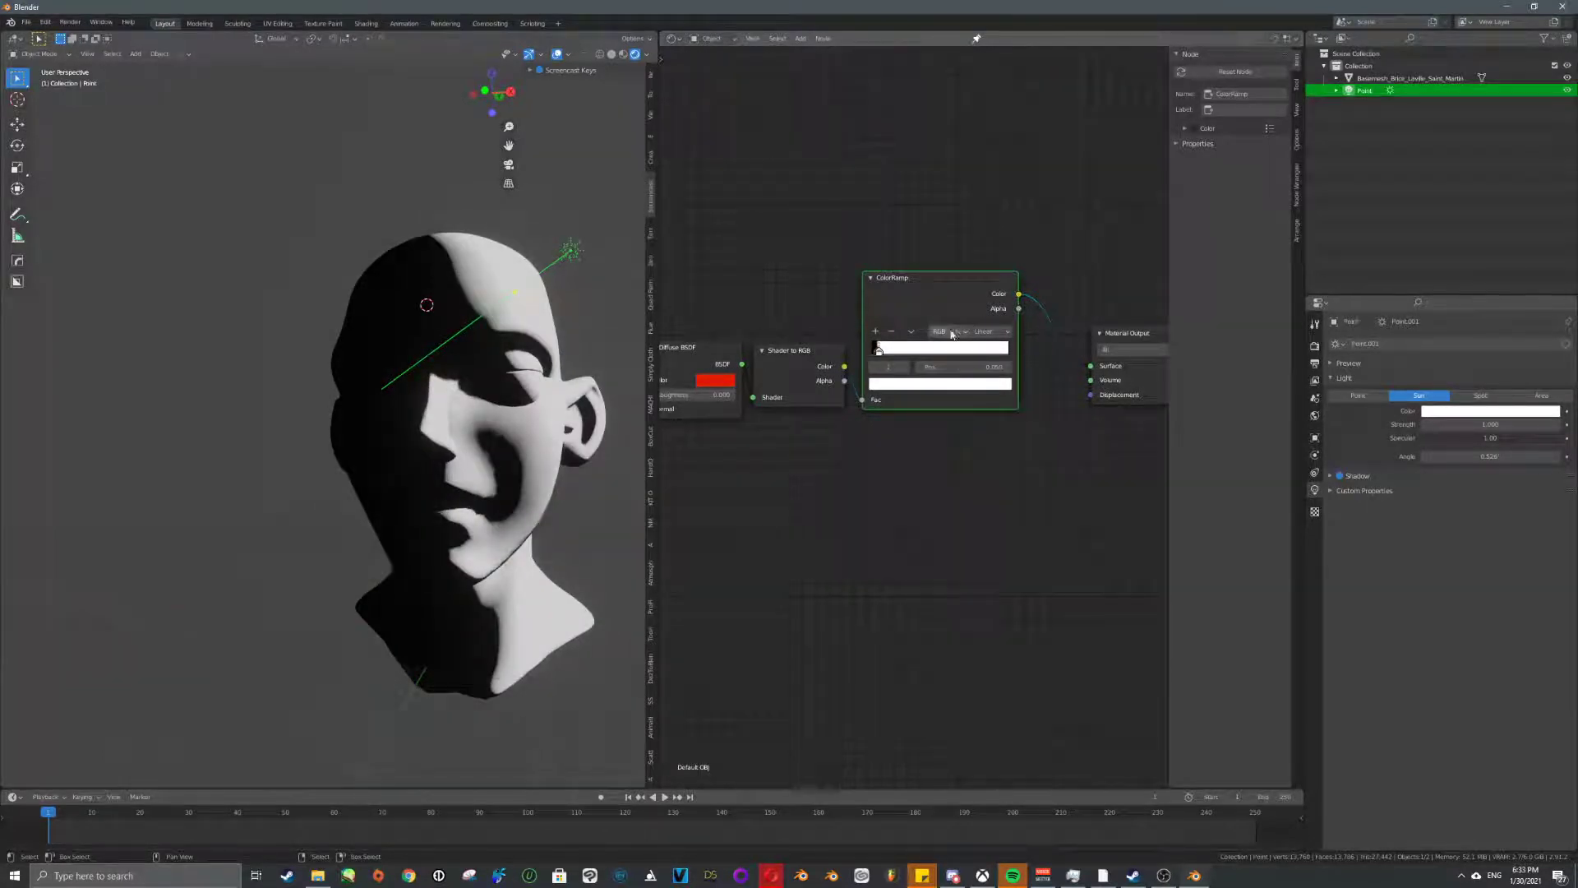
- Examine the soft light-to-shadow edges around the nose and mouth under the ColorRamp's Linear interpolation
{"action": "left_click", "coordinate": [996, 332]}
{"action": "scroll", "coordinate": [978, 324], "scroll_direction": "up", "scroll_amount": 6}
{"action": "middle_click_drag", "start_coordinate": [978, 329], "coordinate": [958, 378], "text": "shift"}
{"action": "scroll", "coordinate": [1060, 360], "scroll_direction": "up", "scroll_amount": 6}
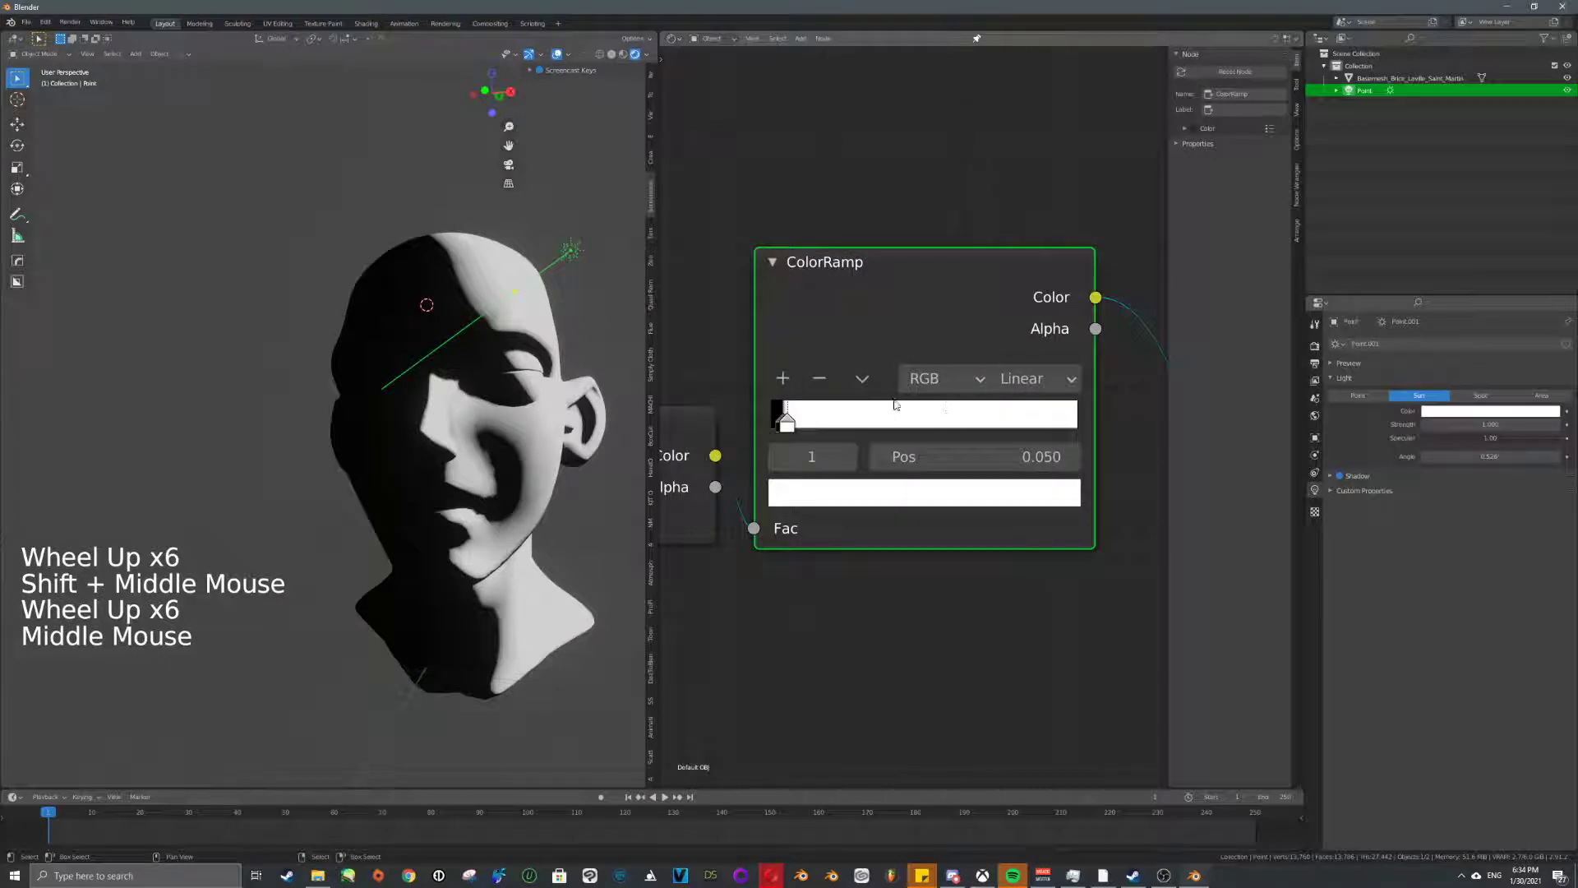
{"action": "scroll", "coordinate": [539, 318], "scroll_direction": "up", "scroll_amount": 4}
{"action": "middle_click_drag", "start_coordinate": [538, 318], "coordinate": [411, 337], "text": "shift"}
{"action": "middle_click_drag", "start_coordinate": [411, 337], "coordinate": [460, 362], "text": "shift"}
{"action": "middle_click_drag", "start_coordinate": [460, 362], "coordinate": [550, 327], "text": "shift"}
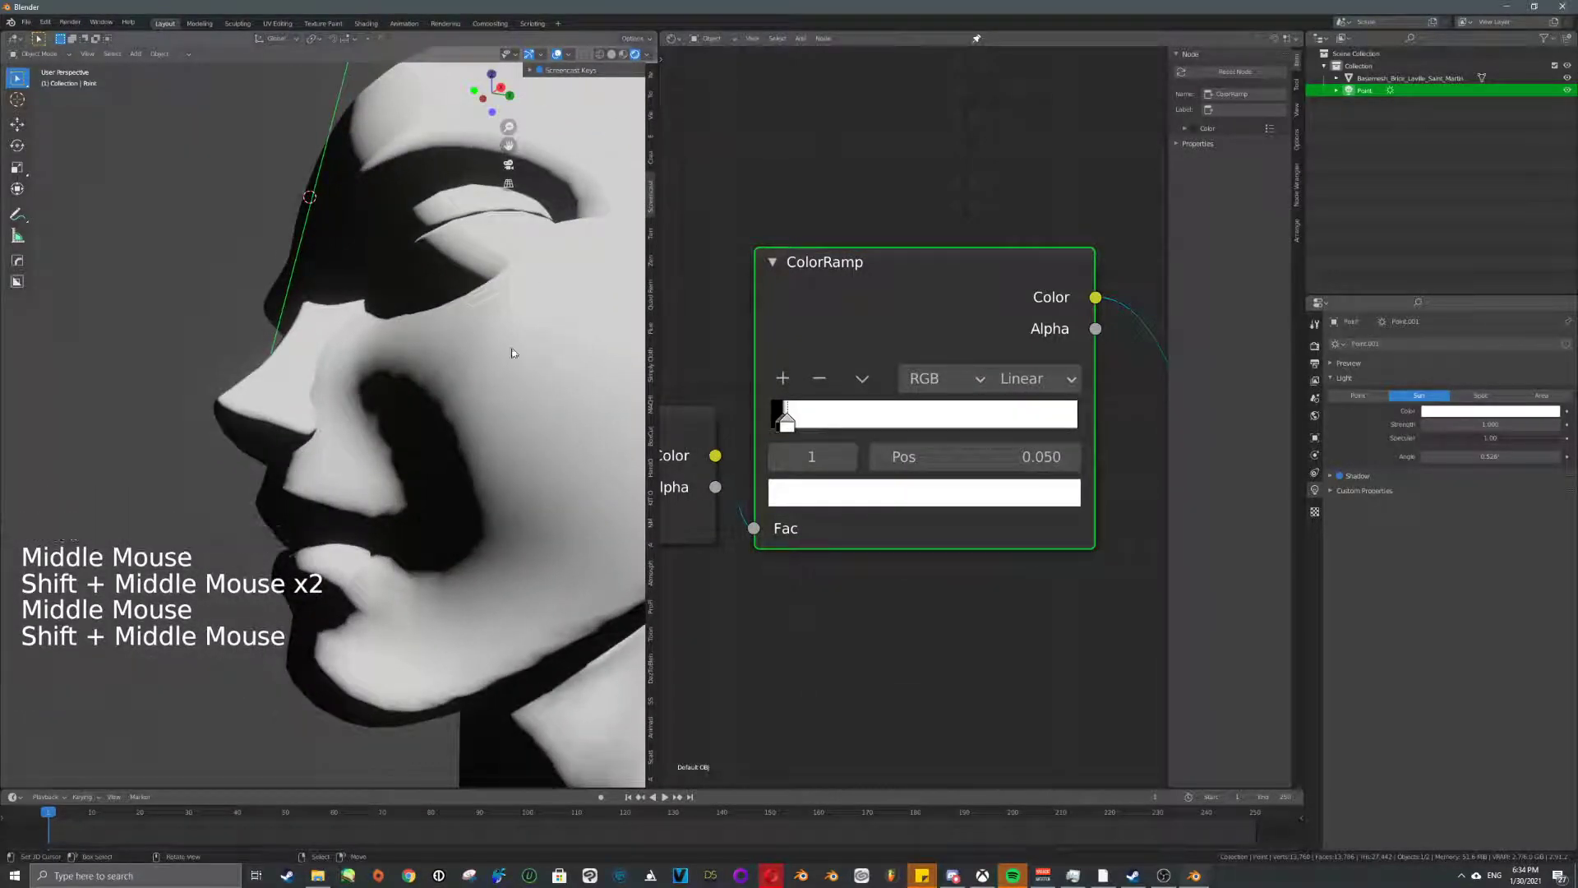
{"action": "scroll", "coordinate": [549, 327], "scroll_direction": "up", "scroll_amount": 4}
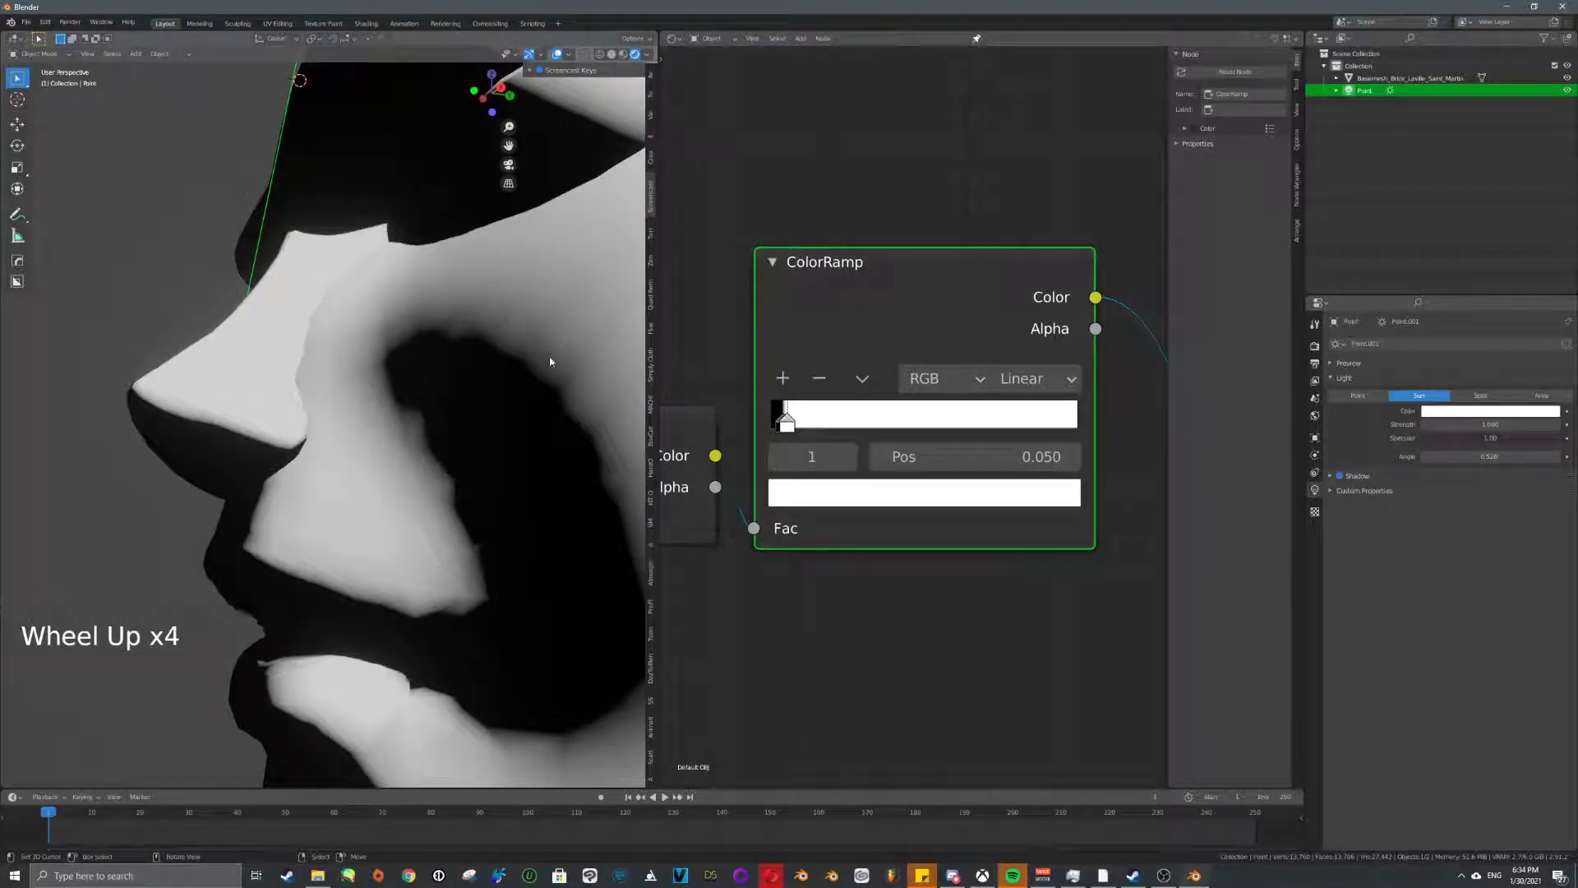
{"action": "scroll", "coordinate": [787, 431], "scroll_direction": "up", "scroll_amount": 5}
{"action": "middle_click_drag", "start_coordinate": [786, 430], "coordinate": [903, 404]}
{"action": "scroll", "coordinate": [903, 405], "scroll_direction": "up", "scroll_amount": 4}
{"action": "mouse_move", "coordinate": [904, 403]}
{"action": "left_mouse_down"}
{"action": "mouse_move", "coordinate": [936, 403]}
{"action": "mouse_move", "coordinate": [902, 402]}
{"action": "left_mouse_up"}
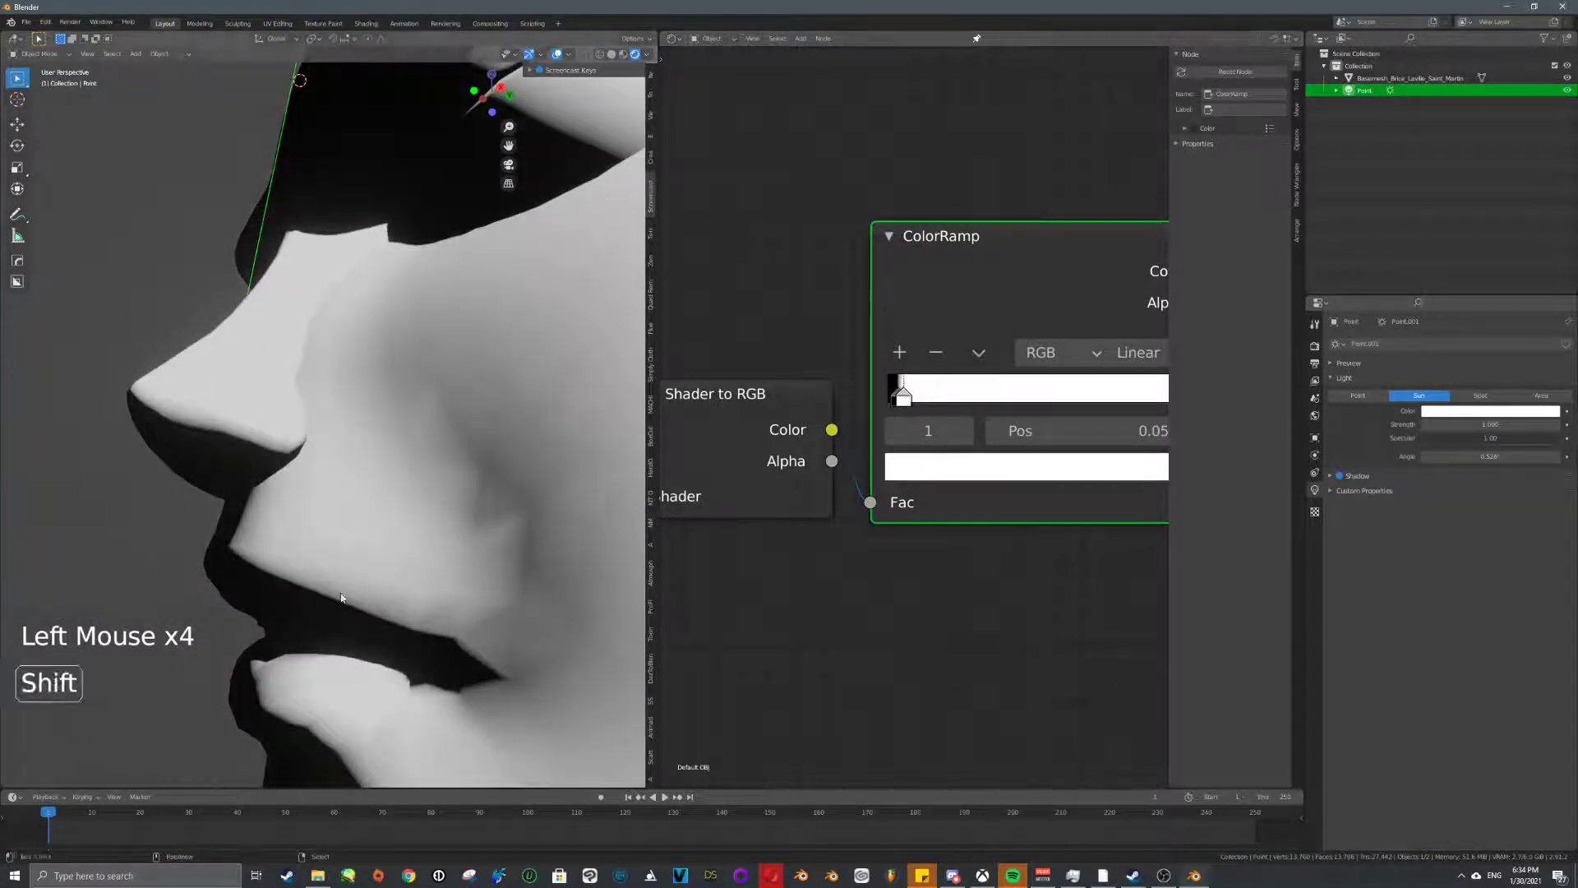
{"action": "middle_click_drag", "start_coordinate": [341, 597], "coordinate": [427, 334], "text": "shift"}
{"action": "scroll", "coordinate": [1114, 350], "scroll_direction": "up", "scroll_amount": 1}
- Switch the ColorRamp interpolation to Constant and move its white stop to 0.036
{"action": "middle_click_drag", "start_coordinate": [1114, 350], "coordinate": [1024, 348]}
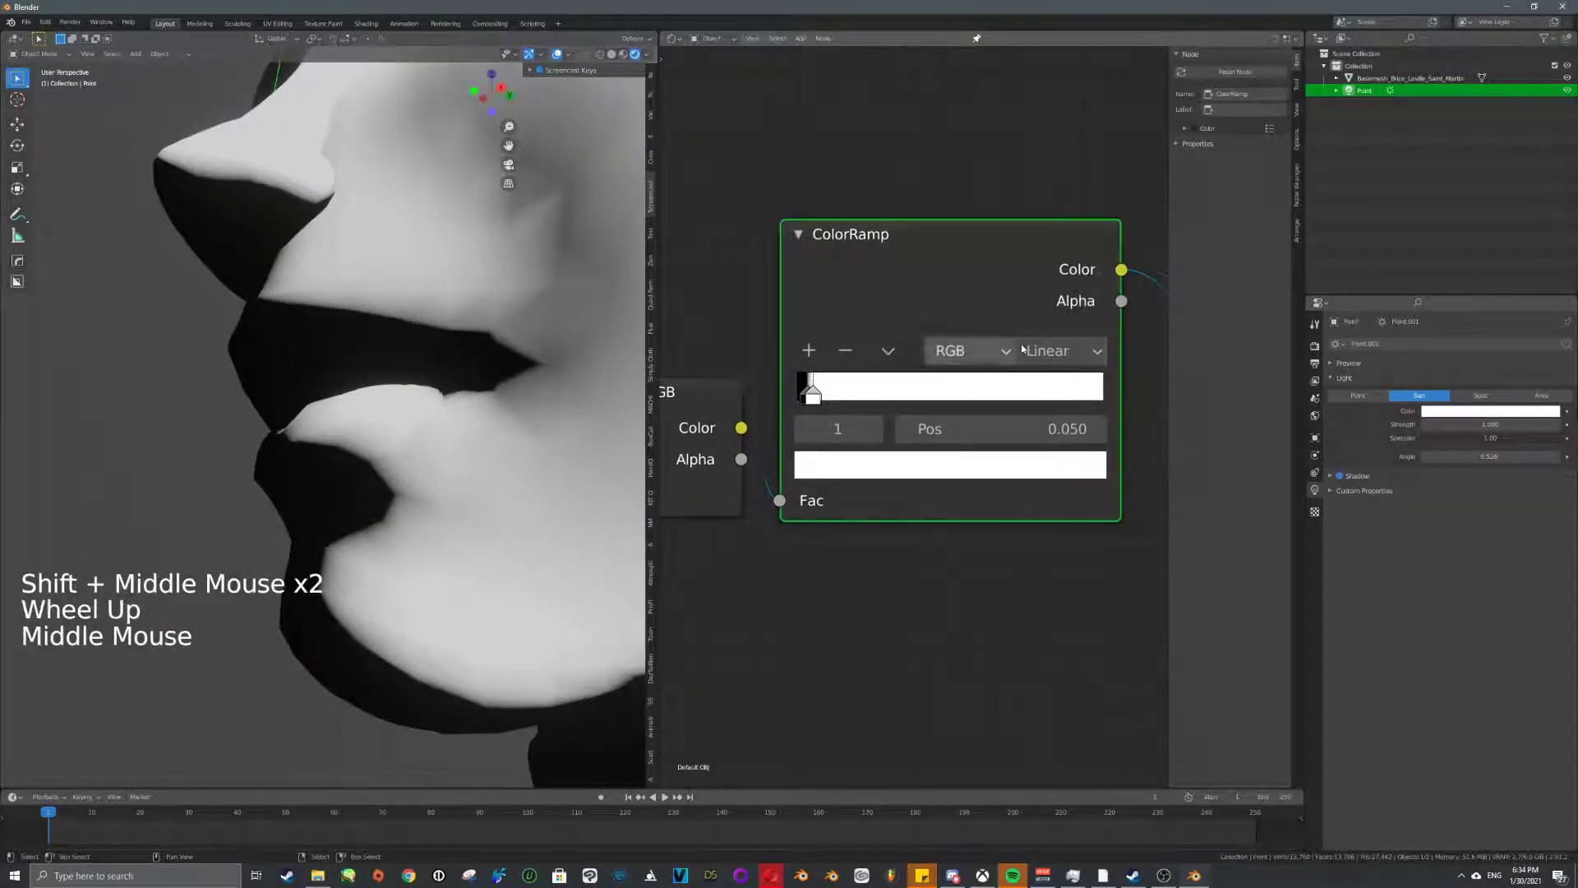
{"action": "left_click", "coordinate": [1023, 349]}
{"action": "left_click", "coordinate": [1056, 511]}
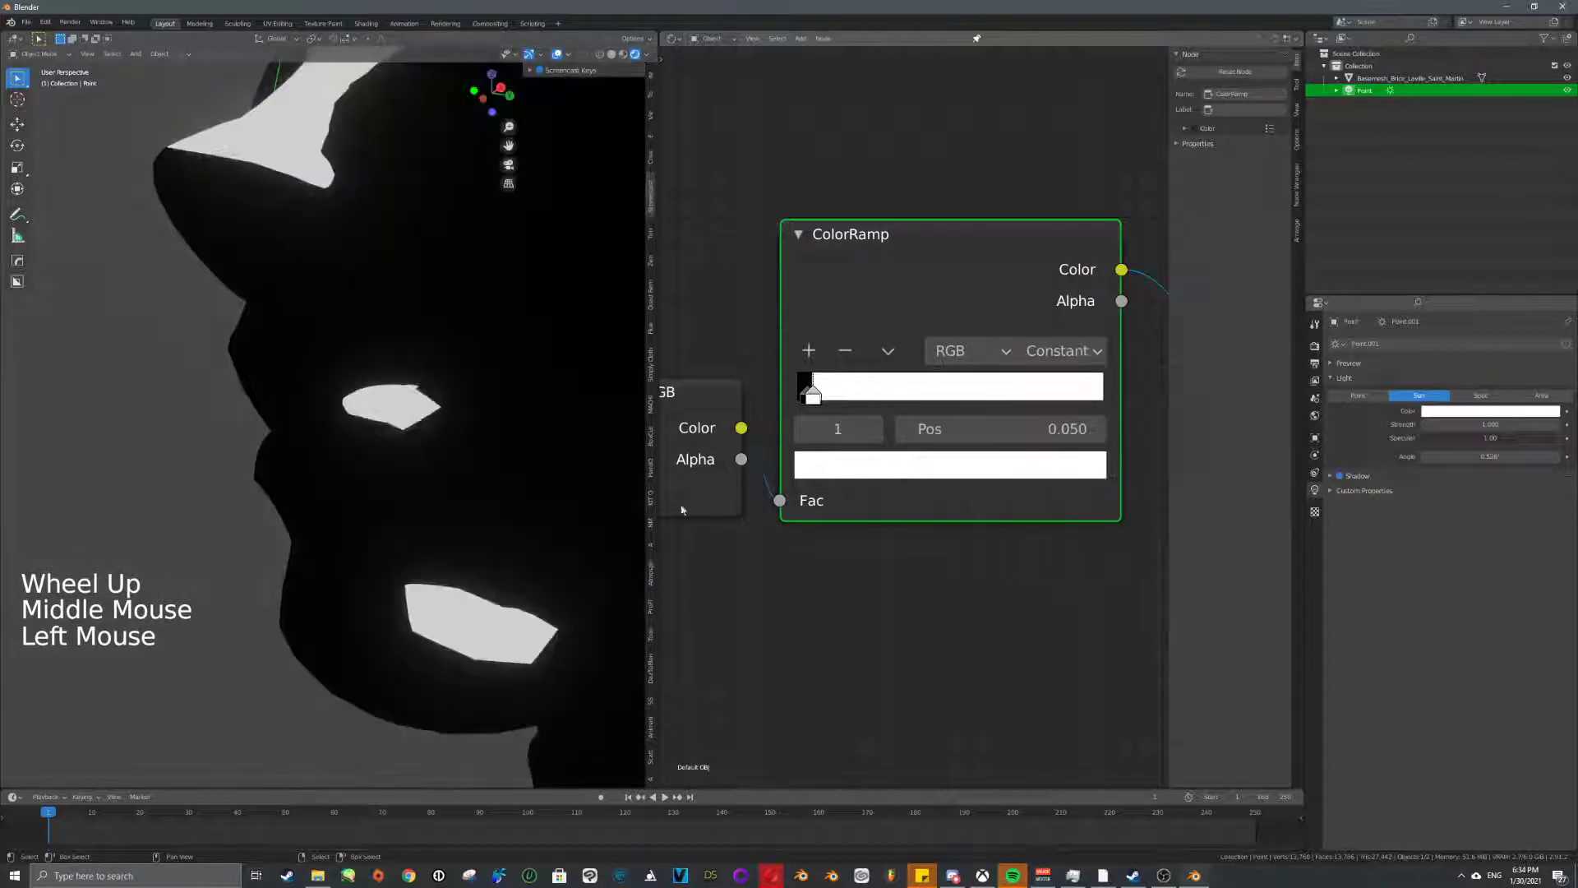
{"action": "mouse_move", "coordinate": [810, 394]}
{"action": "left_mouse_down"}
{"action": "mouse_move", "coordinate": [795, 397]}
{"action": "mouse_move", "coordinate": [808, 397]}
{"action": "left_mouse_up"}
{"action": "scroll", "coordinate": [341, 411], "scroll_direction": "down", "scroll_amount": 6}
{"action": "middle_click_drag", "start_coordinate": [341, 411], "coordinate": [438, 377]}
{"action": "scroll", "coordinate": [450, 454], "scroll_direction": "down", "scroll_amount": 4}
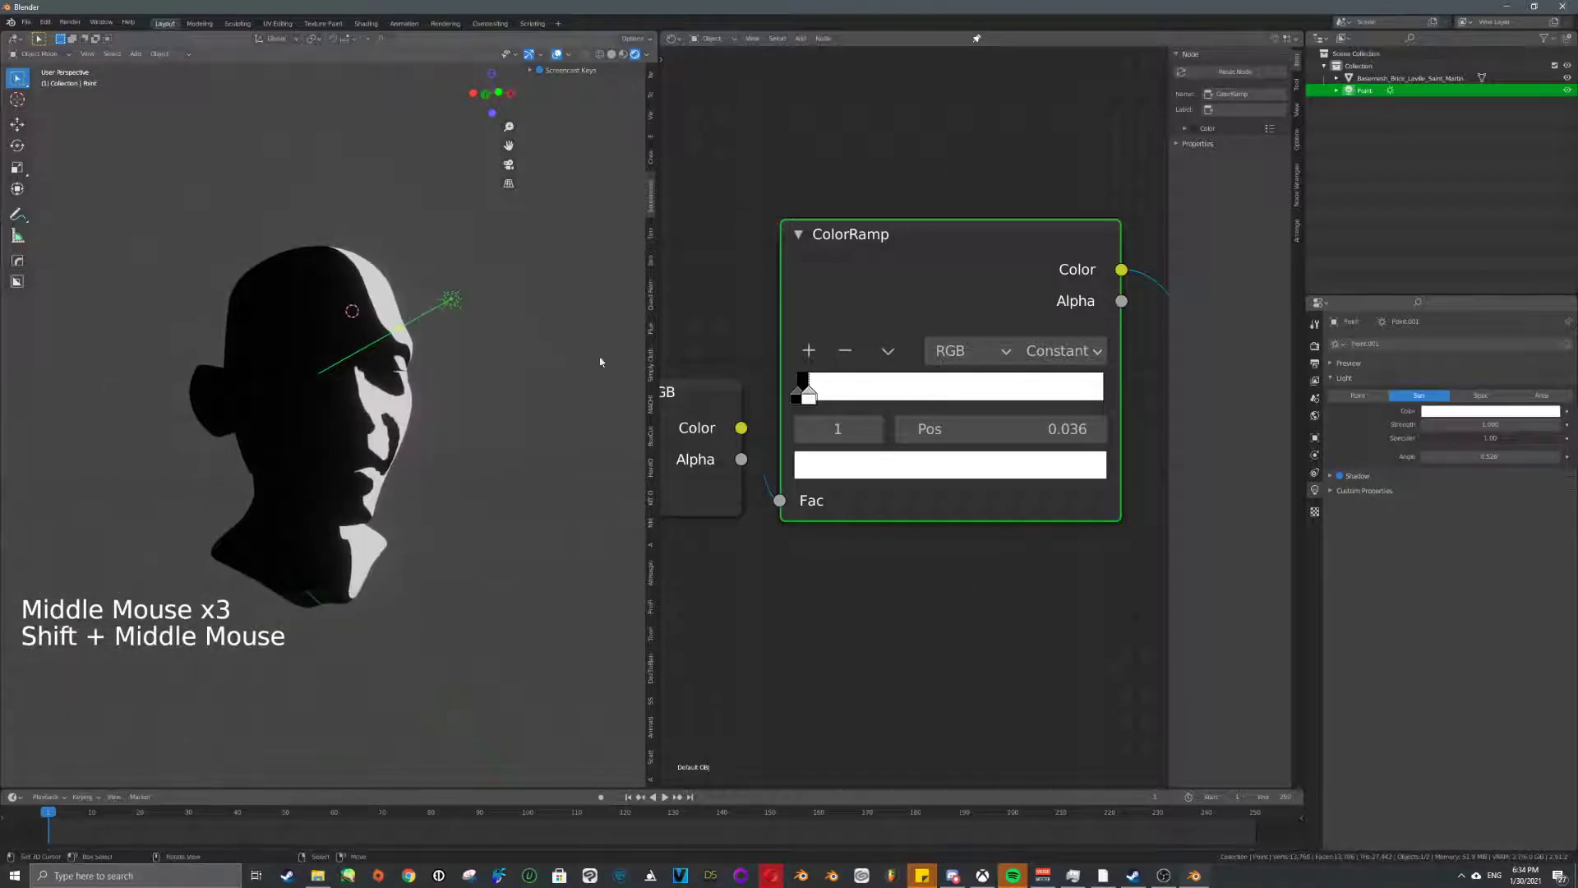
{"action": "scroll", "coordinate": [683, 366], "scroll_direction": "down", "scroll_amount": 1}
{"action": "middle_click_drag", "start_coordinate": [468, 451], "coordinate": [477, 459]}
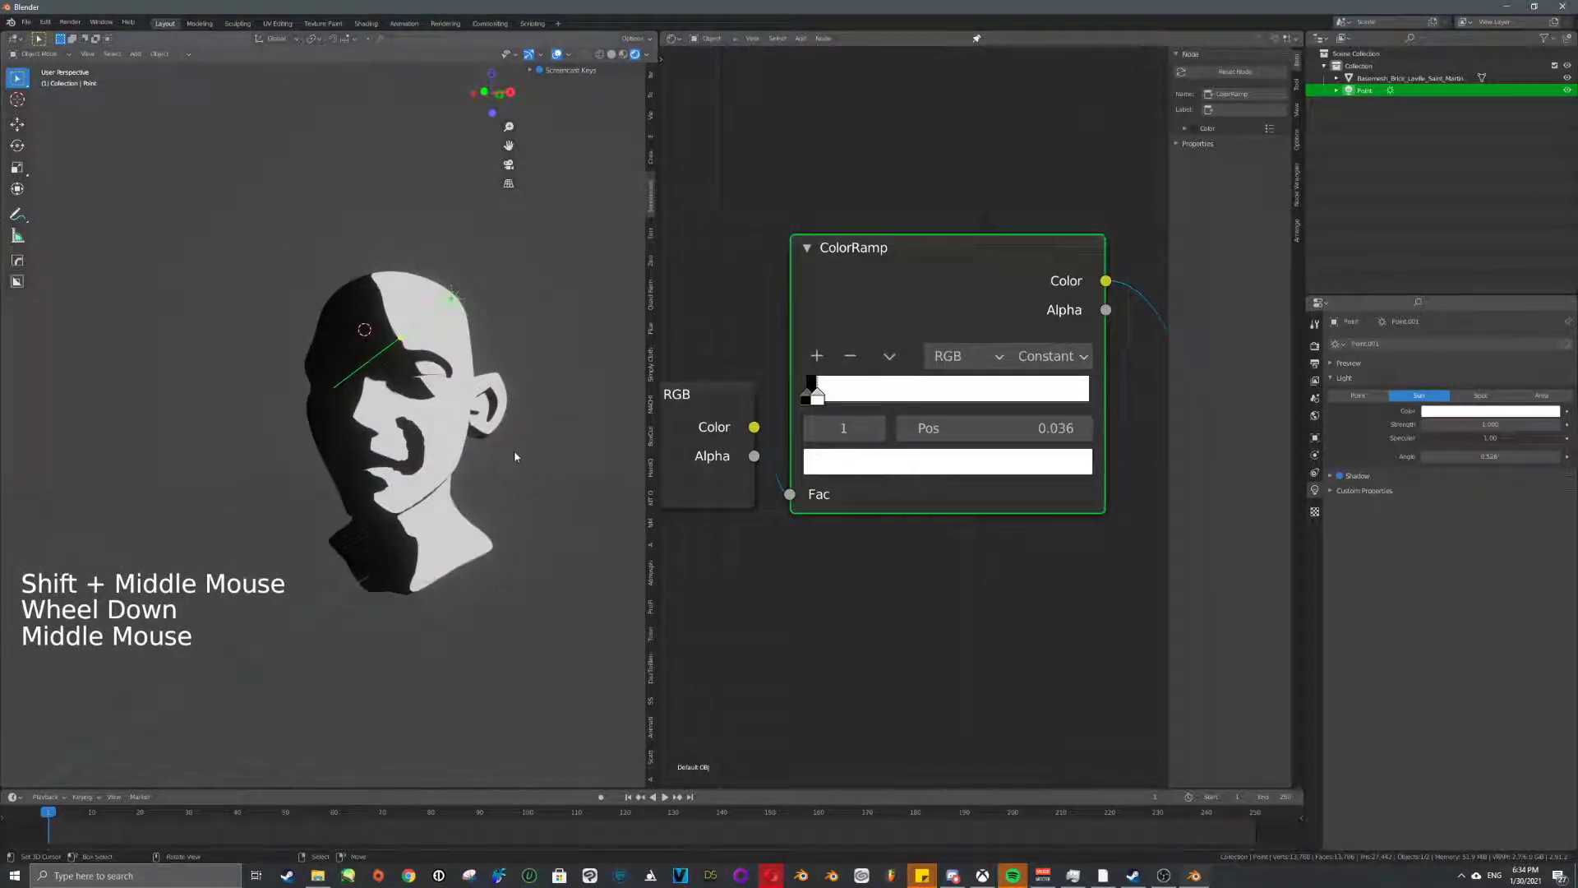
- Raise the ColorRamp's white stop position slightly and change the Diffuse BSDF color to white
{"action": "scroll", "coordinate": [969, 506], "scroll_direction": "down", "scroll_amount": 6}
{"action": "middle_click_drag", "start_coordinate": [970, 505], "coordinate": [1019, 527]}
{"action": "scroll", "coordinate": [896, 415], "scroll_direction": "up", "scroll_amount": 5}
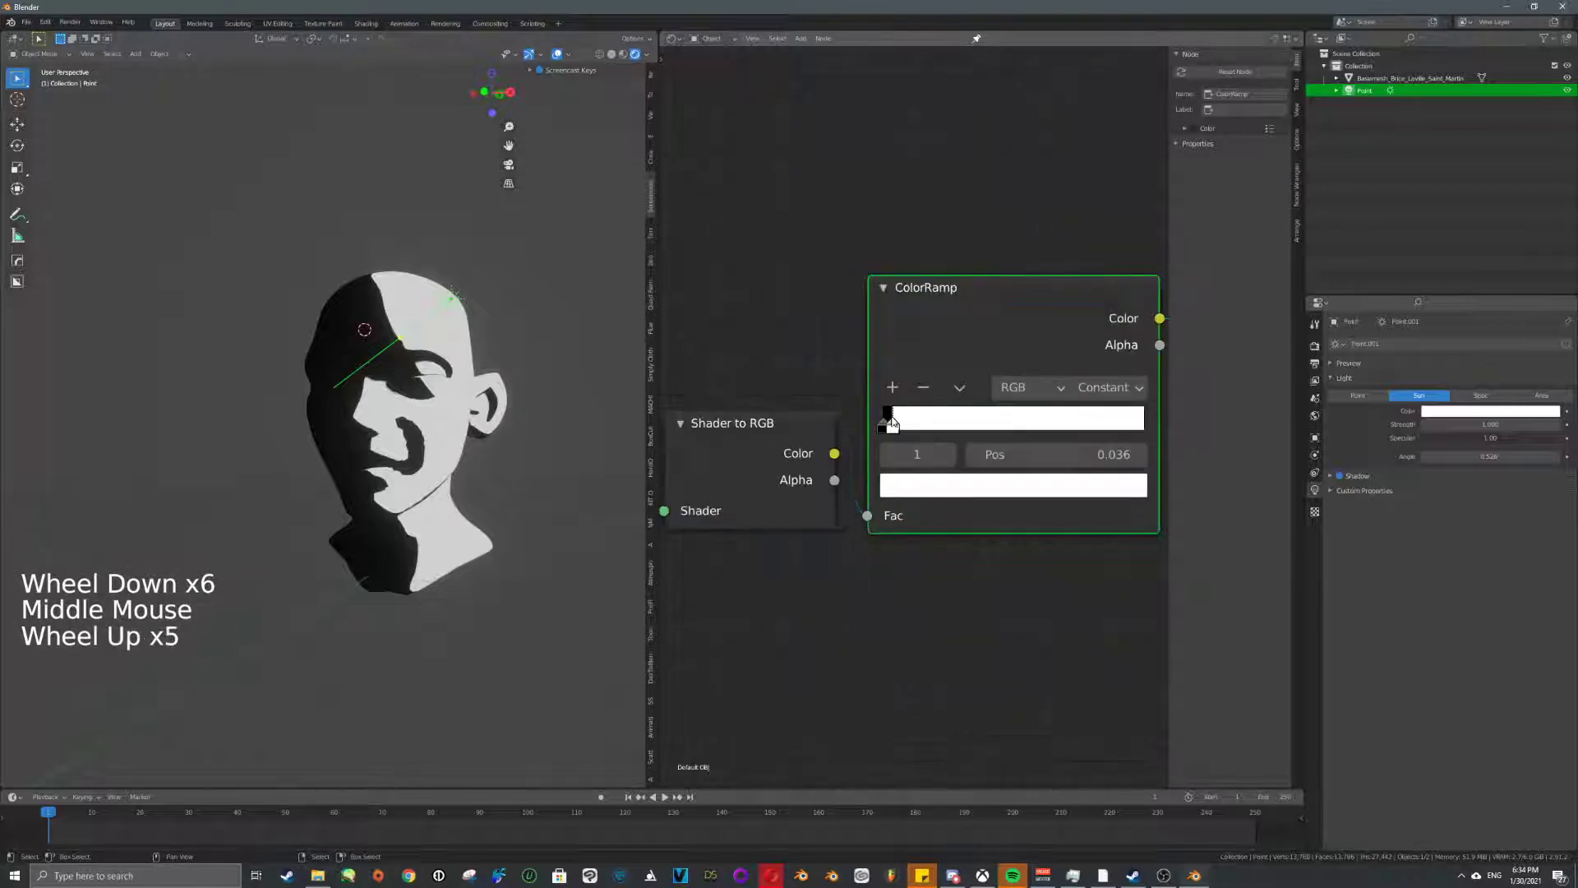
{"action": "left_click_drag", "start_coordinate": [891, 423], "coordinate": [912, 430]}
{"action": "middle_click_drag", "start_coordinate": [910, 429], "coordinate": [1072, 410]}
{"action": "left_click", "coordinate": [796, 456]}
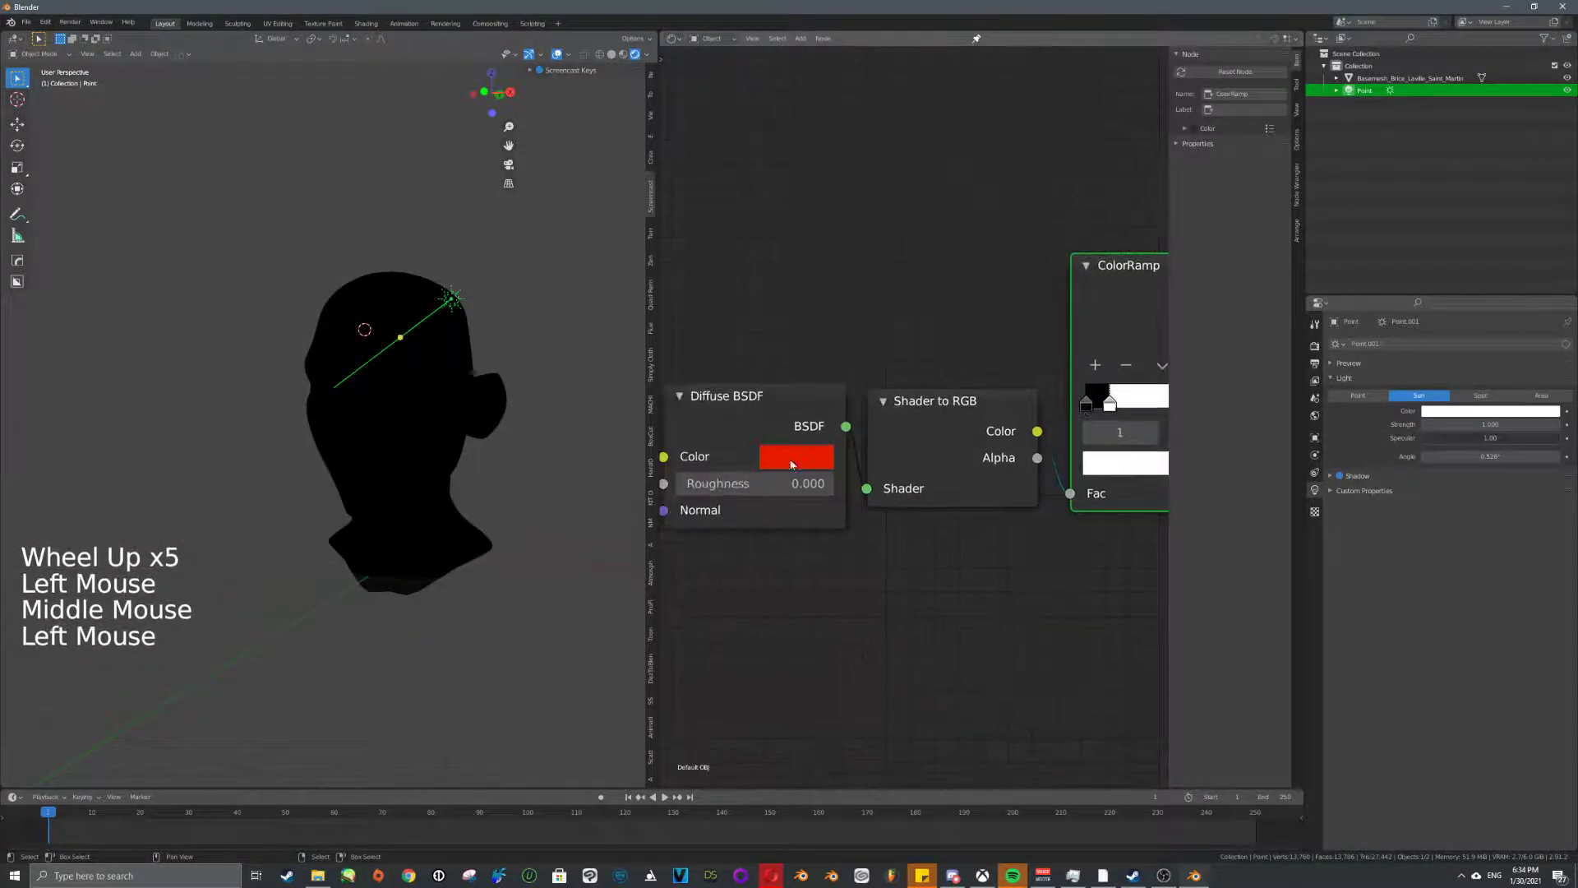
{"action": "left_click_drag", "start_coordinate": [901, 383], "coordinate": [747, 374]}
{"action": "middle_click_drag", "start_coordinate": [877, 566], "coordinate": [833, 522], "text": "shift"}
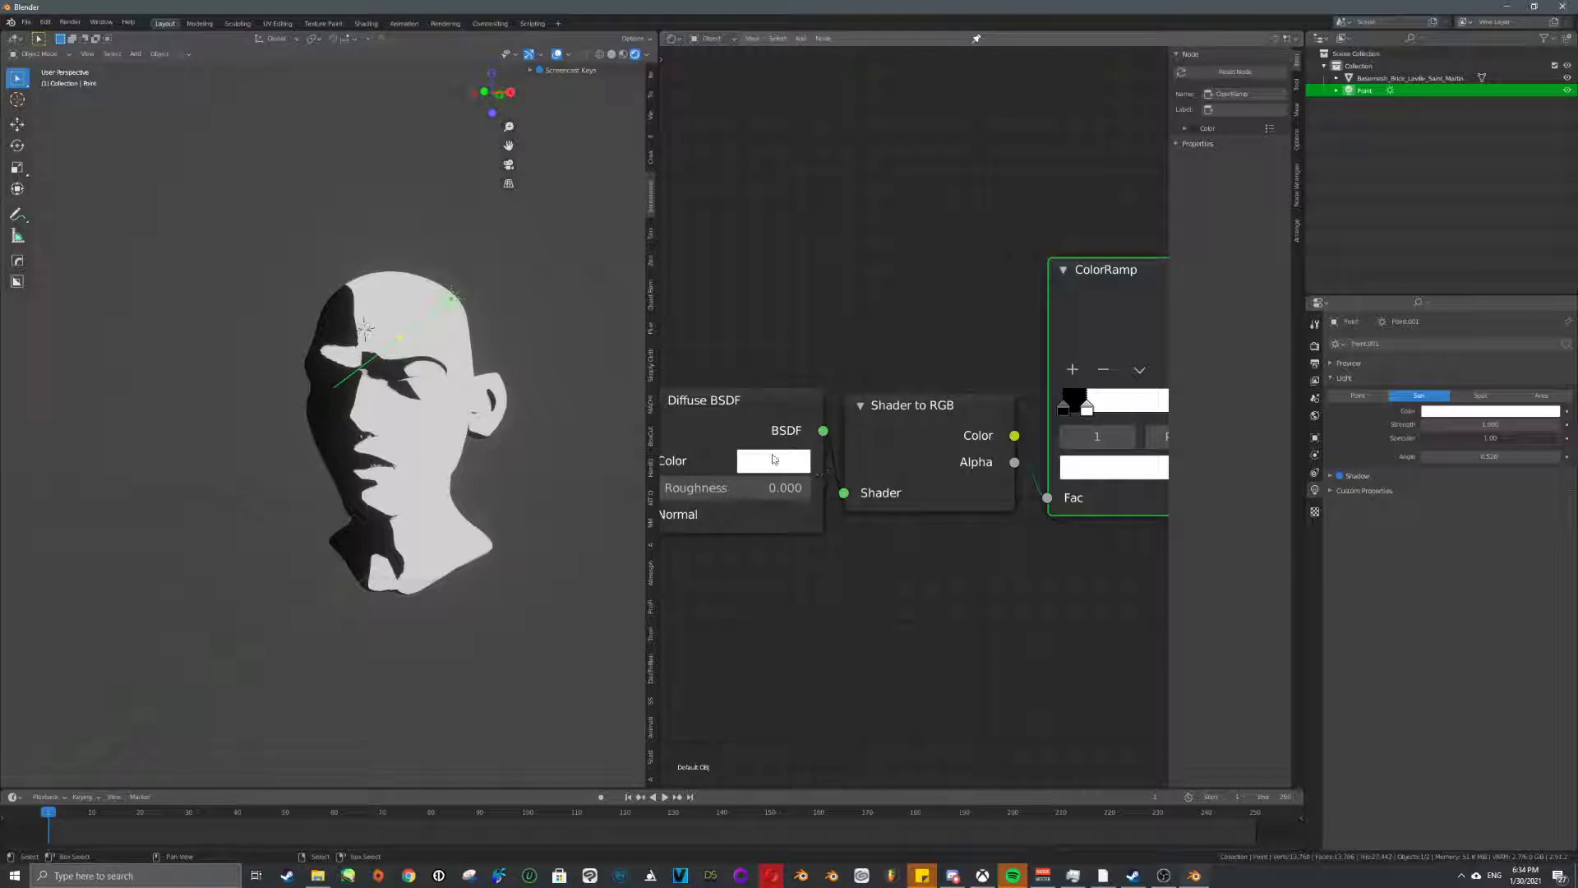
- Set the ColorRamp's white stop position to 0.177 to enlarge the shadow area on the head
{"action": "middle_click_drag", "start_coordinate": [1031, 412], "coordinate": [855, 409]}
{"action": "middle_click_drag", "start_coordinate": [712, 483], "coordinate": [911, 440]}
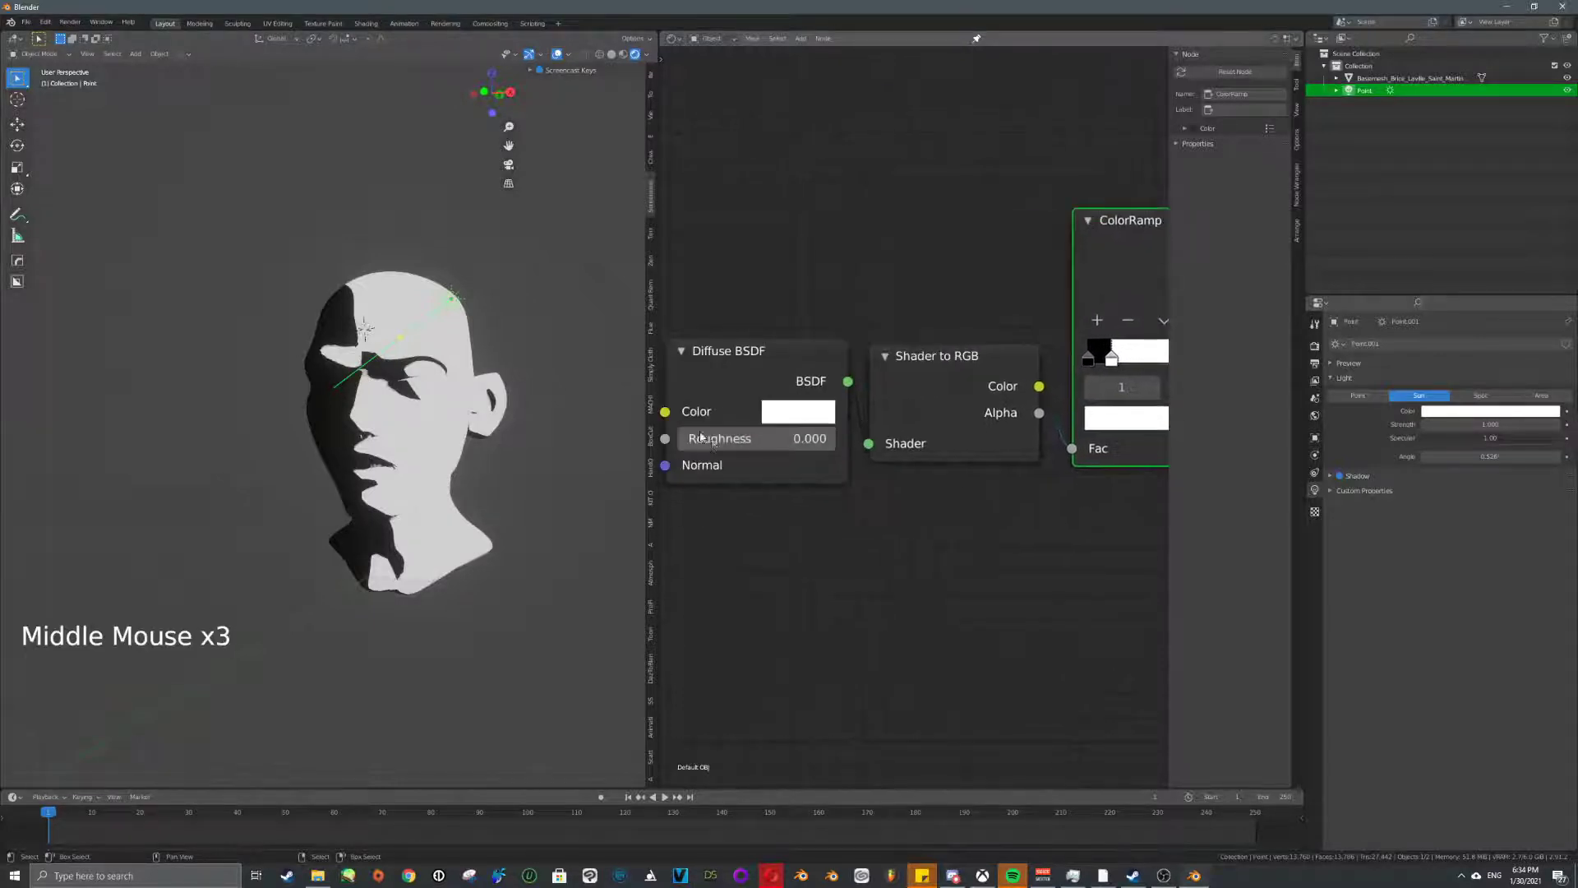
{"action": "middle_click_drag", "start_coordinate": [1121, 389], "coordinate": [958, 416]}
{"action": "mouse_move", "coordinate": [951, 392]}
{"action": "left_mouse_down"}
{"action": "mouse_move", "coordinate": [1052, 393]}
{"action": "mouse_move", "coordinate": [972, 395]}
{"action": "left_mouse_up"}
{"action": "middle_click_drag", "start_coordinate": [834, 464], "coordinate": [939, 458]}
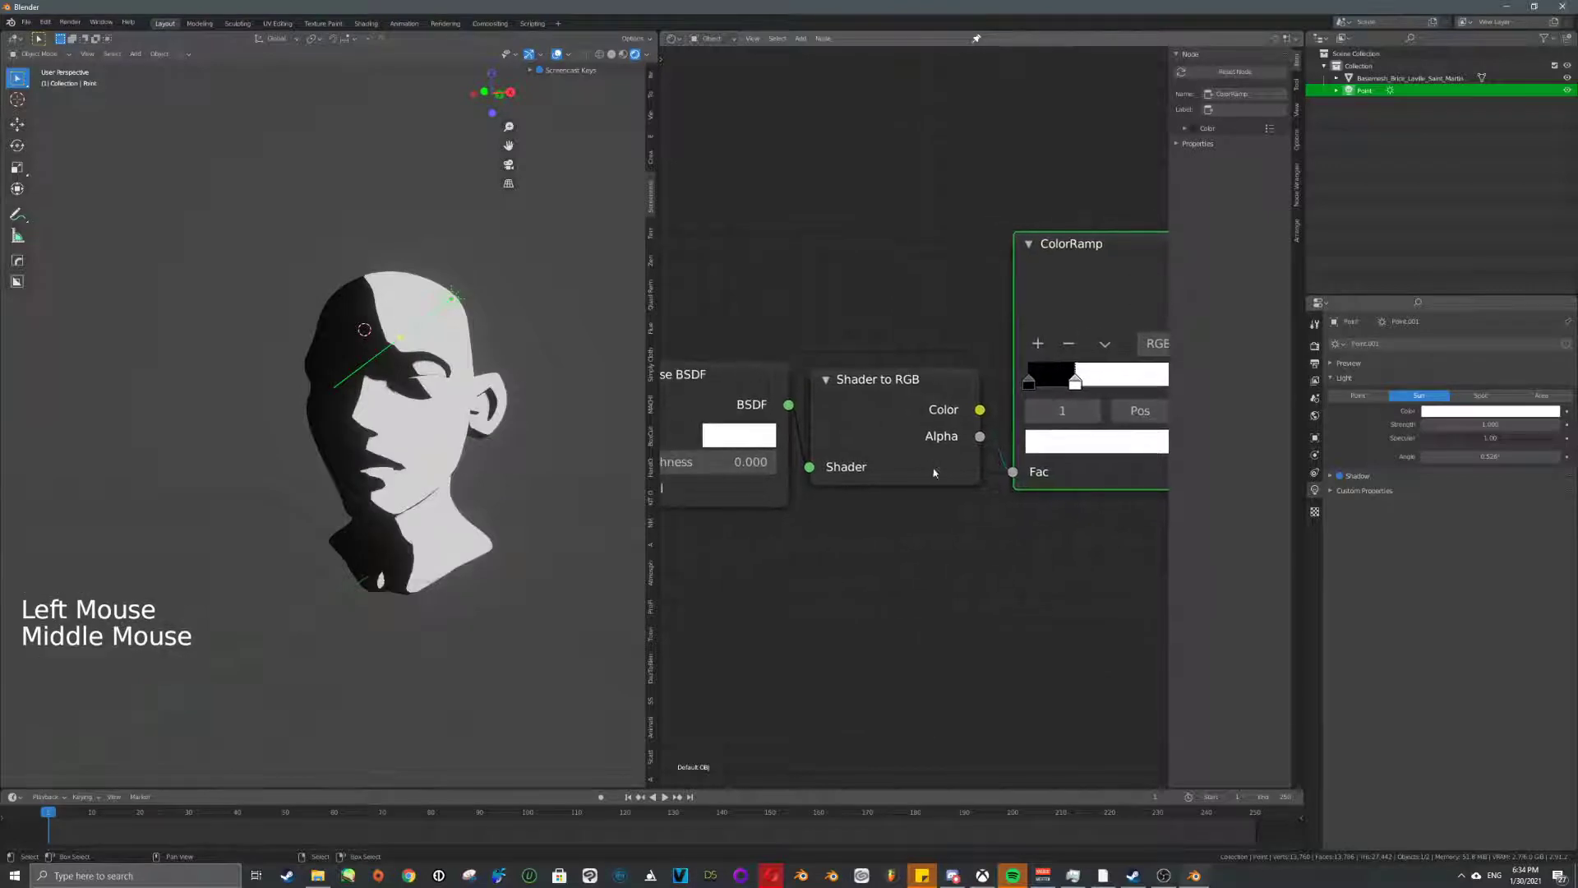
- Move the sun light up and farther away from the head
{"action": "right_click", "coordinate": [490, 324]}
{"action": "right_click", "coordinate": [455, 310]}
{"action": "key", "text": "g"}
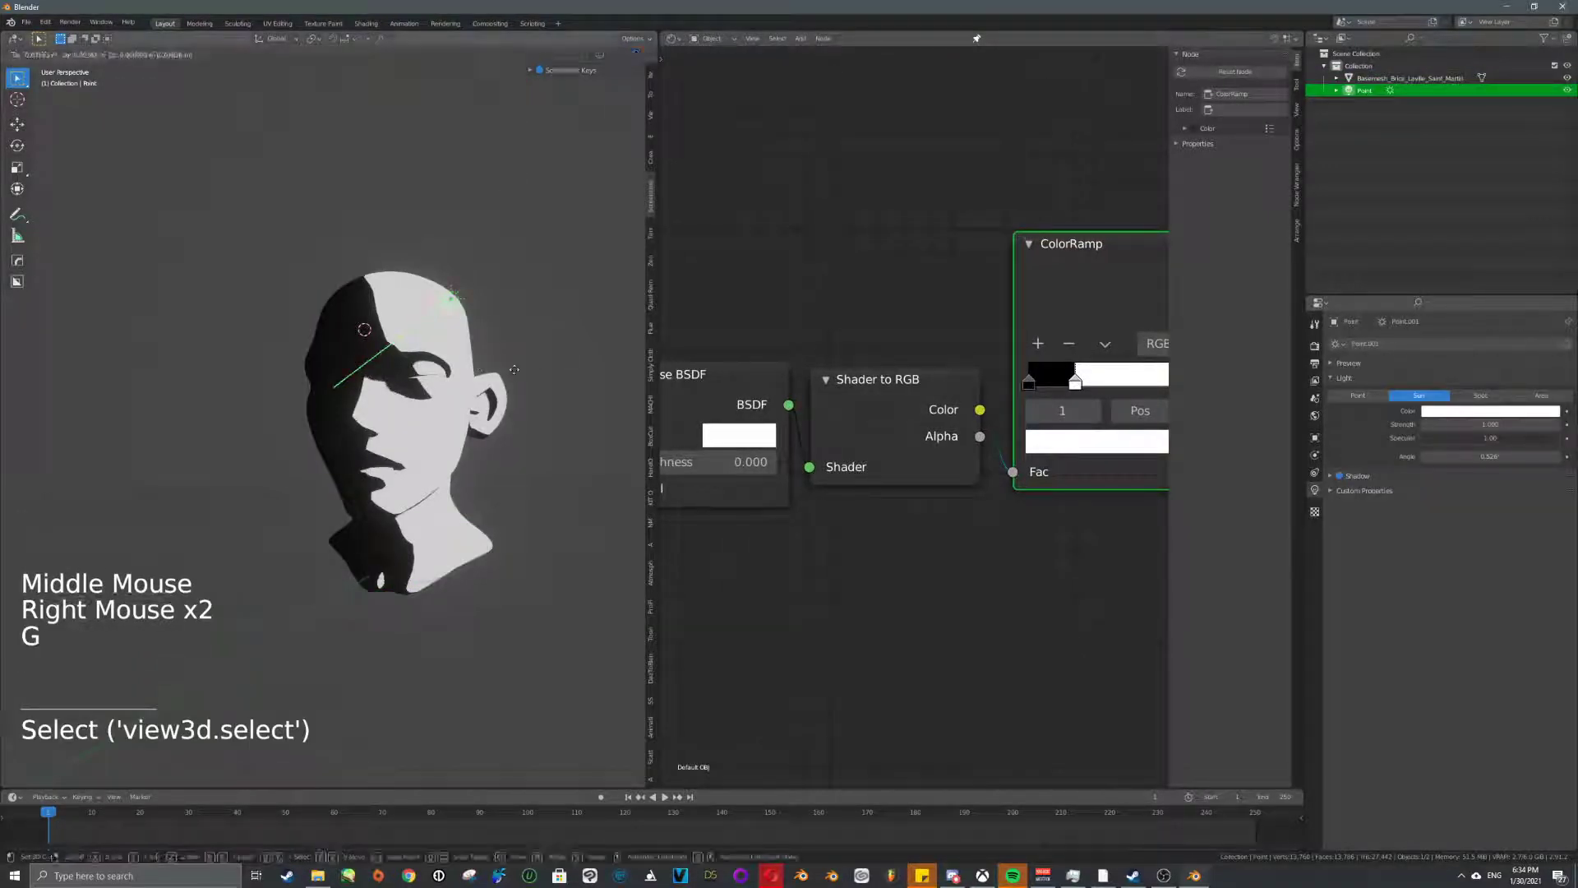
{"action": "left_click", "coordinate": [549, 319]}
- Try red as the sun light's color and settle on a light yellow
{"action": "left_click", "coordinate": [1503, 410]}
{"action": "left_click", "coordinate": [1489, 339]}
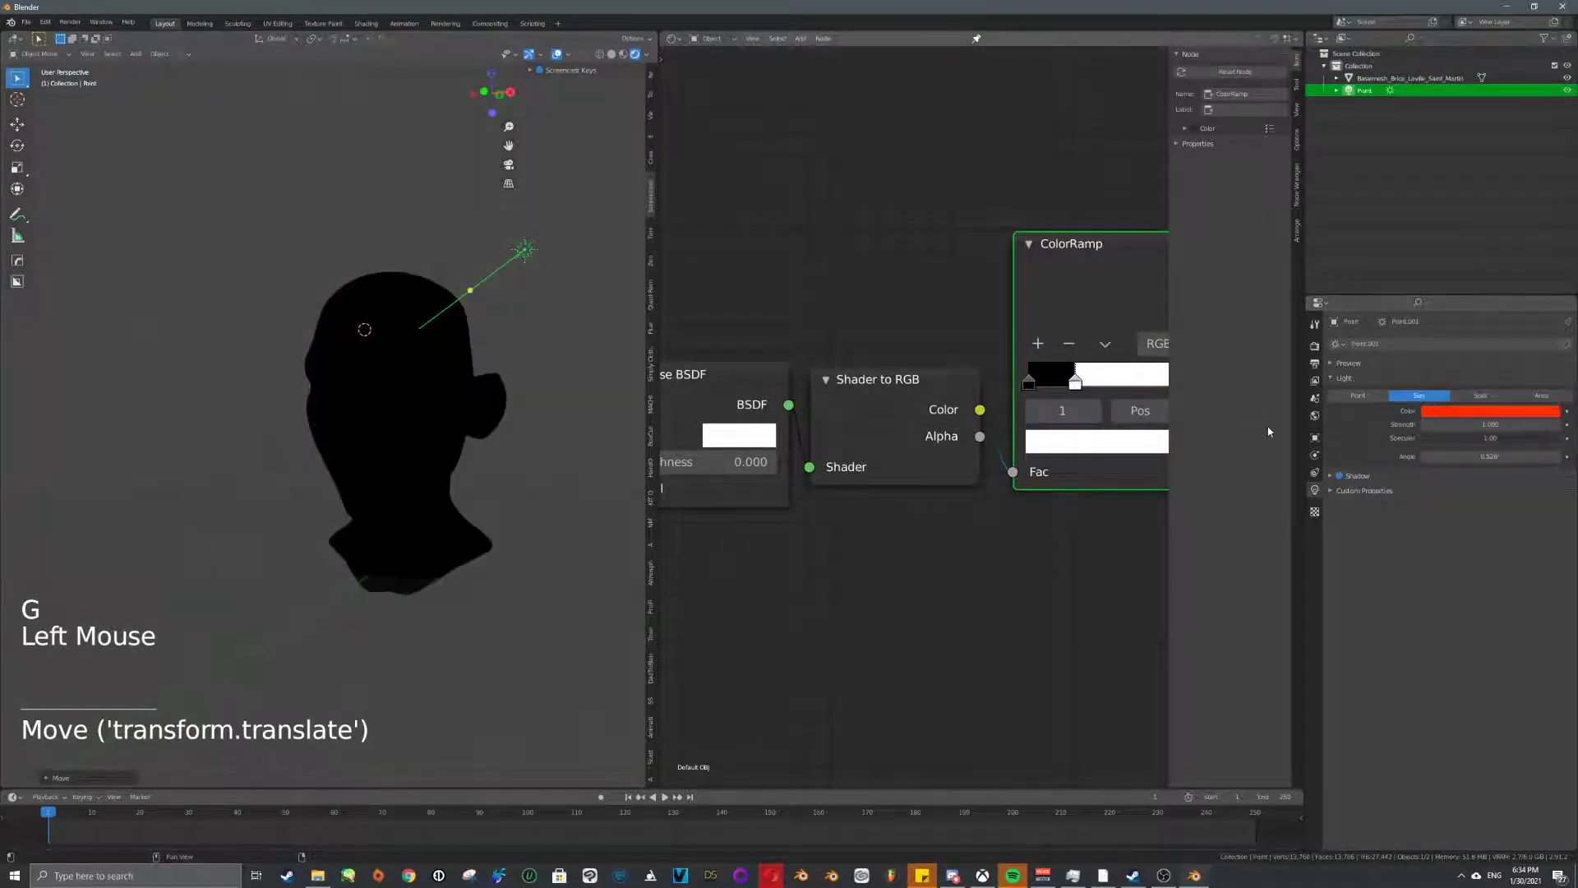
{"action": "left_click", "coordinate": [1501, 411]}
{"action": "mouse_move", "coordinate": [1499, 321]}
{"action": "left_mouse_down"}
{"action": "mouse_move", "coordinate": [1470, 321]}
{"action": "mouse_move", "coordinate": [1472, 308]}
{"action": "left_mouse_up"}
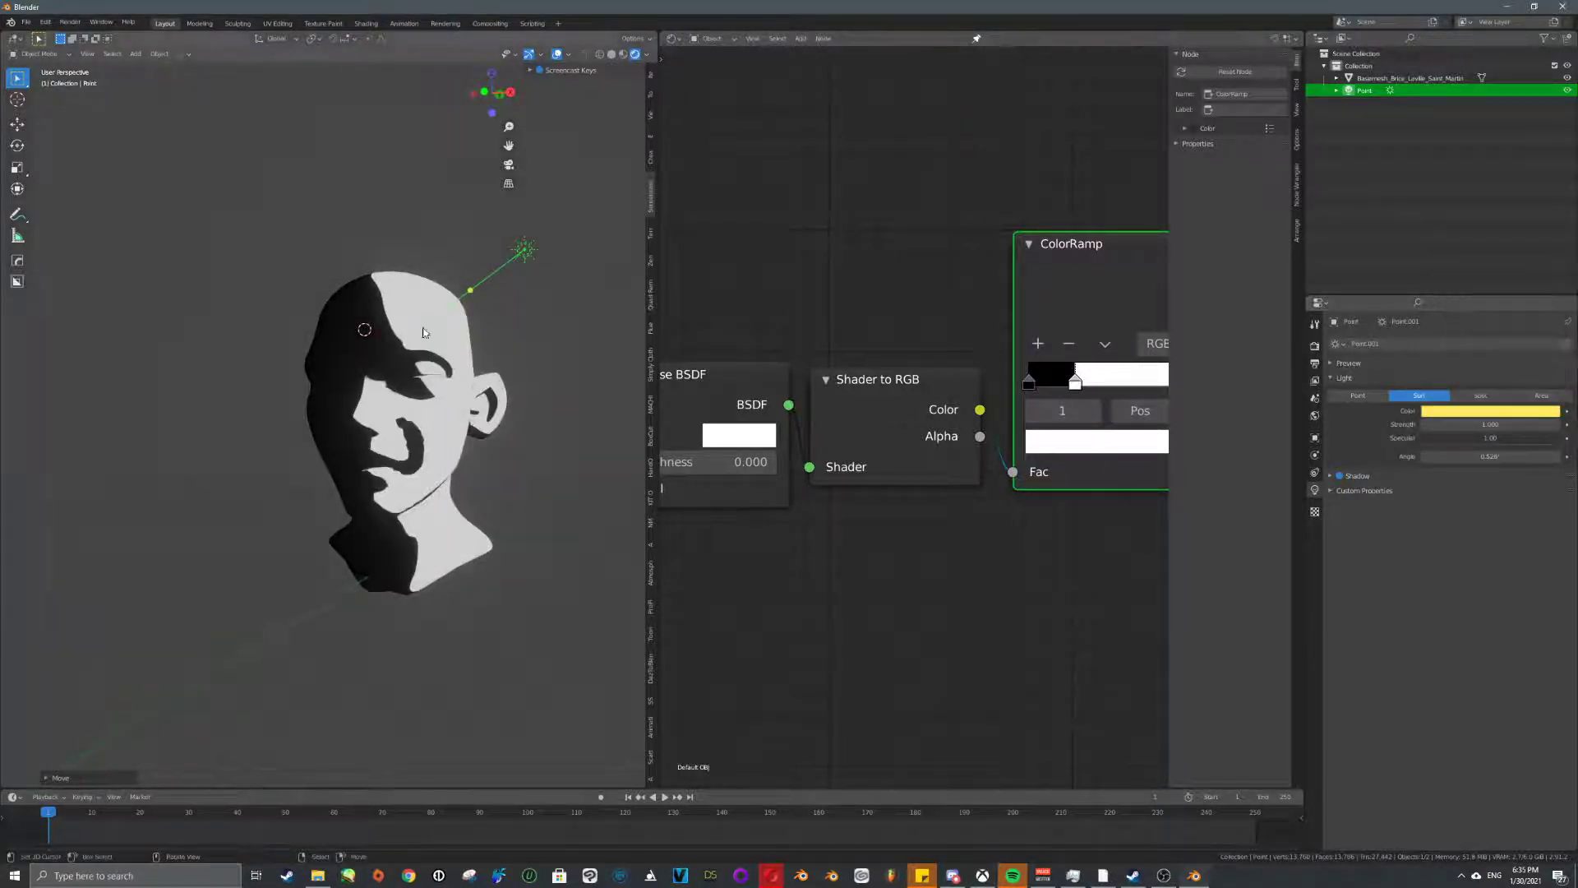
- Preview the Shader to RGB output on the head and switch the preview to the ColorRamp output
{"action": "left_click", "coordinate": [909, 406], "text": "ctrl+shift"}
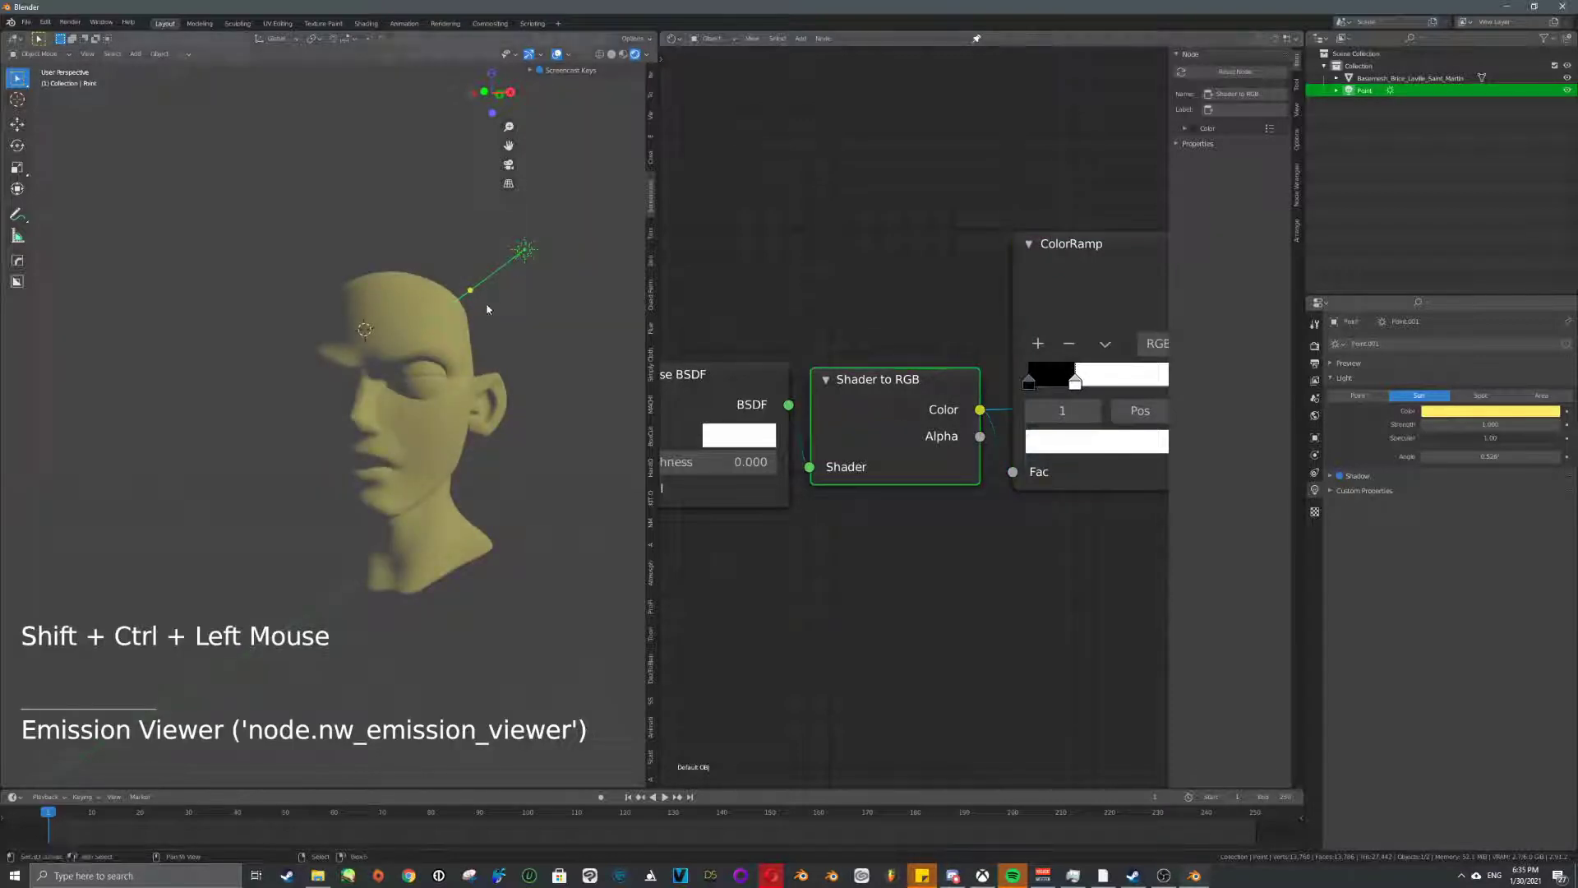
{"action": "middle_click_drag", "start_coordinate": [831, 385], "coordinate": [731, 377]}
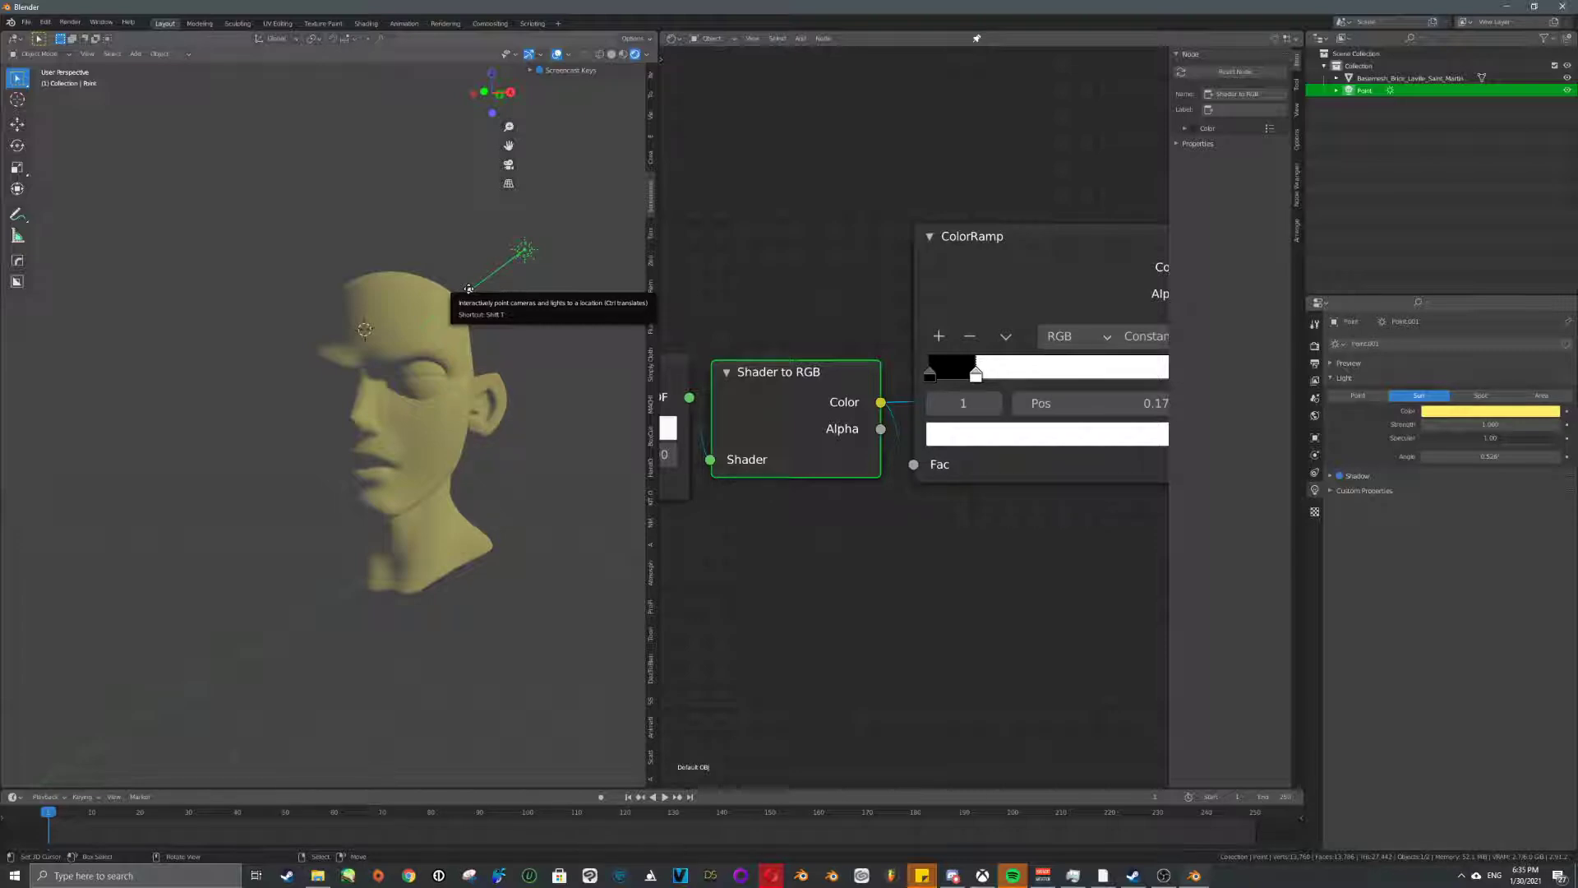
{"action": "scroll", "coordinate": [982, 341], "scroll_direction": "down", "scroll_amount": 5}
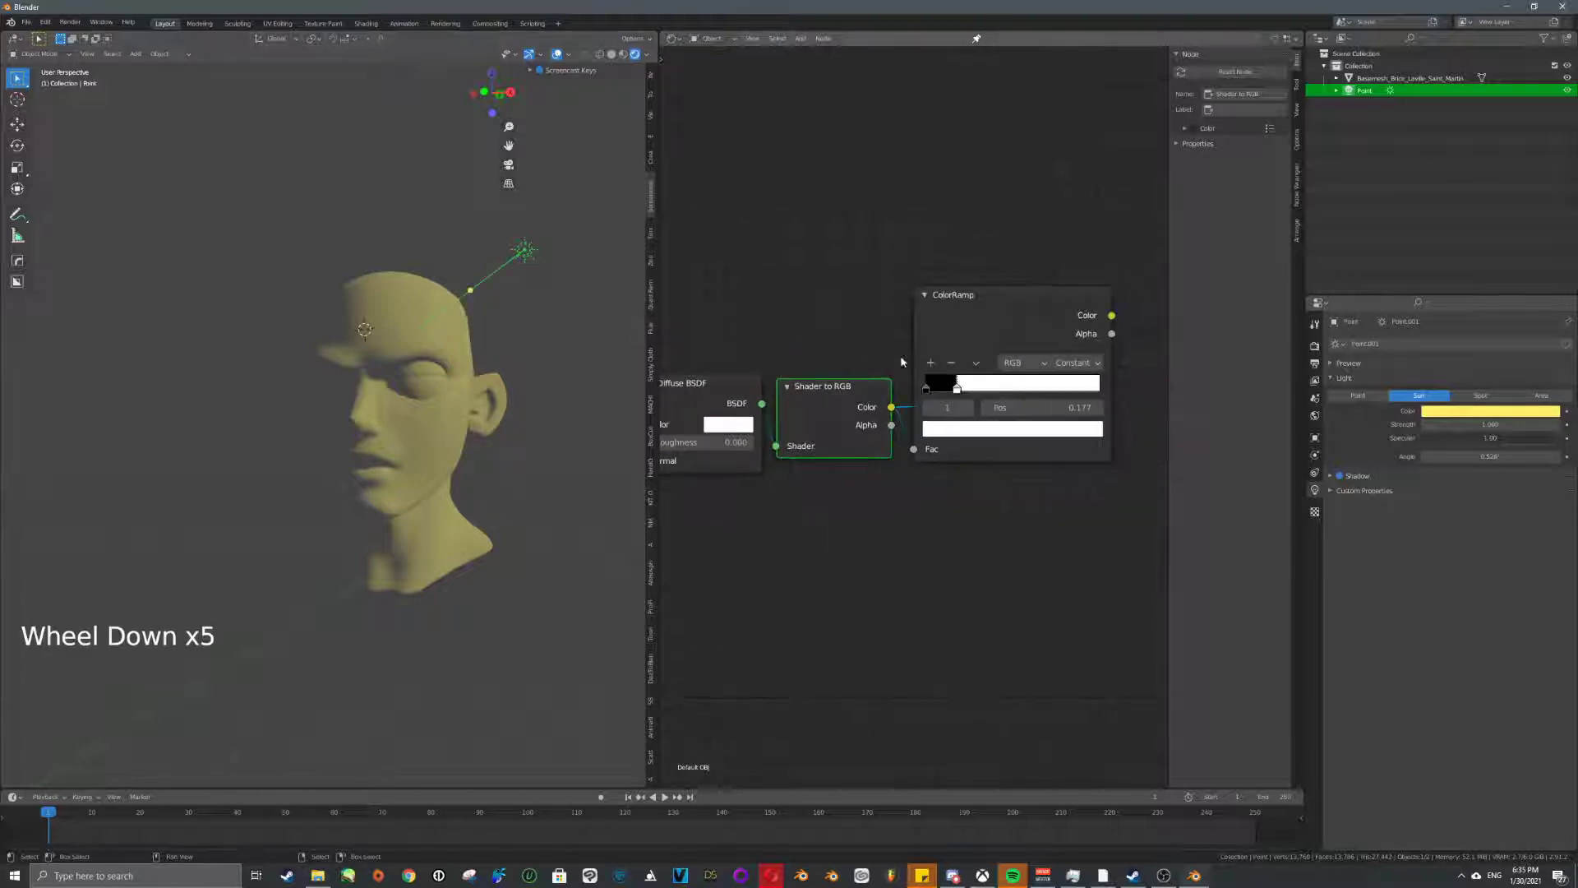
{"action": "mouse_move", "coordinate": [982, 340]}
{"action": "middle_mouse_down"}
{"action": "mouse_move", "coordinate": [915, 355]}
{"action": "mouse_move", "coordinate": [978, 363]}
{"action": "middle_mouse_up"}
{"action": "left_click", "coordinate": [914, 354], "text": "ctrl+shift"}
{"action": "middle_click_drag", "start_coordinate": [812, 431], "coordinate": [694, 432]}
{"action": "scroll", "coordinate": [1039, 452], "scroll_direction": "down", "scroll_amount": 1}
{"action": "middle_click_drag", "start_coordinate": [1040, 451], "coordinate": [1036, 431]}
{"action": "scroll", "coordinate": [1035, 428], "scroll_direction": "down", "scroll_amount": 6}
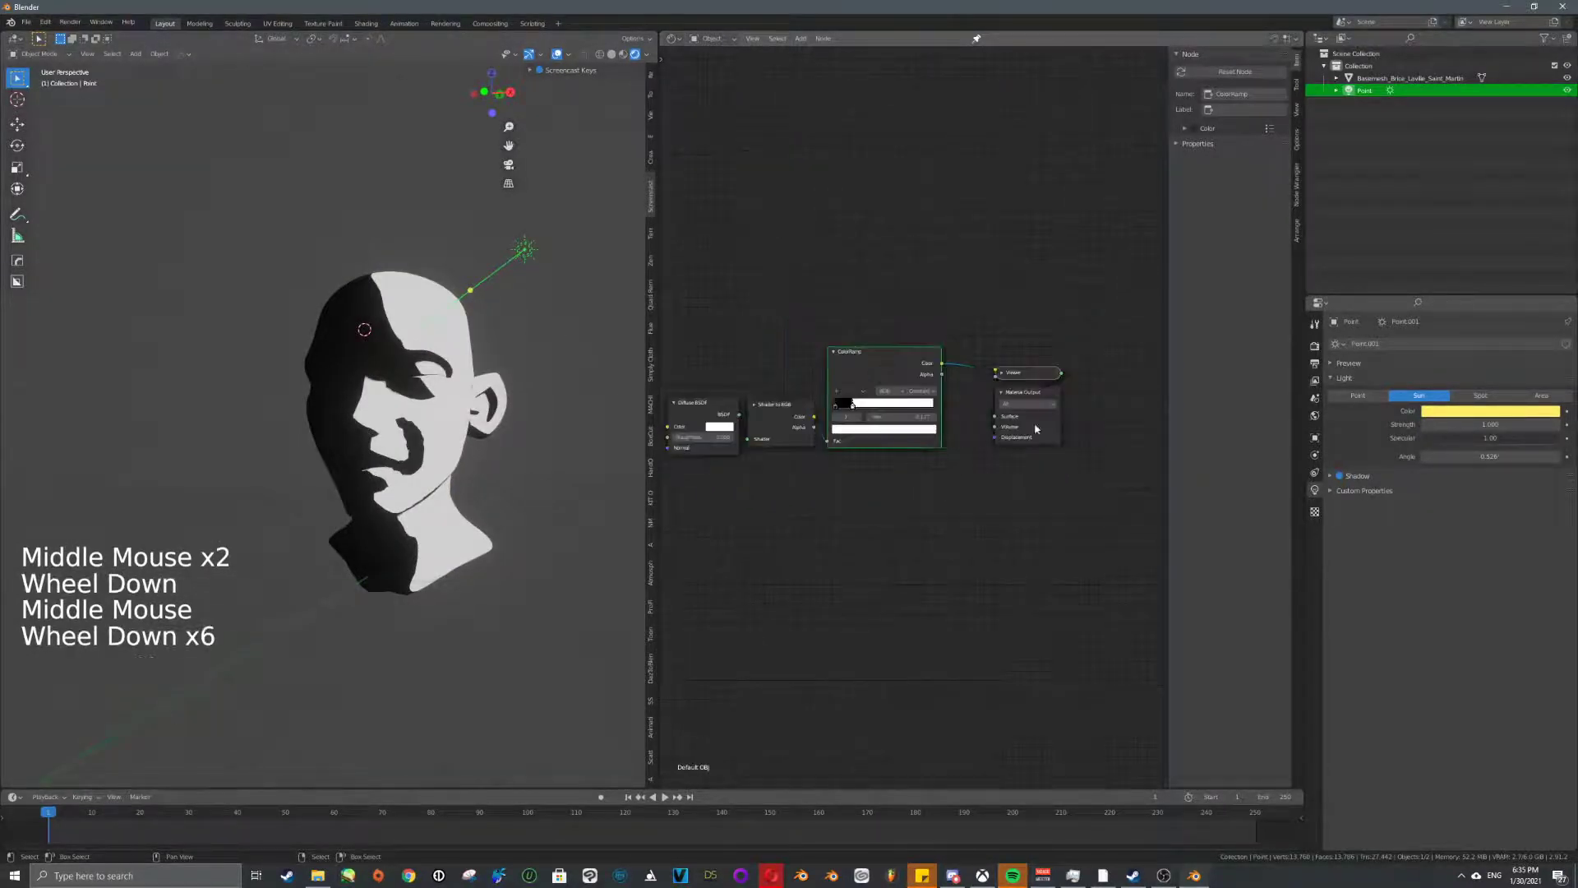
- Space out the Material Output and Viewer nodes so they follow the ColorRamp in a row
{"action": "right_click", "coordinate": [1044, 393]}
{"action": "key", "text": "g"}
{"action": "left_click", "coordinate": [1149, 339]}
{"action": "right_click", "coordinate": [1032, 374]}
{"action": "key", "text": "g"}
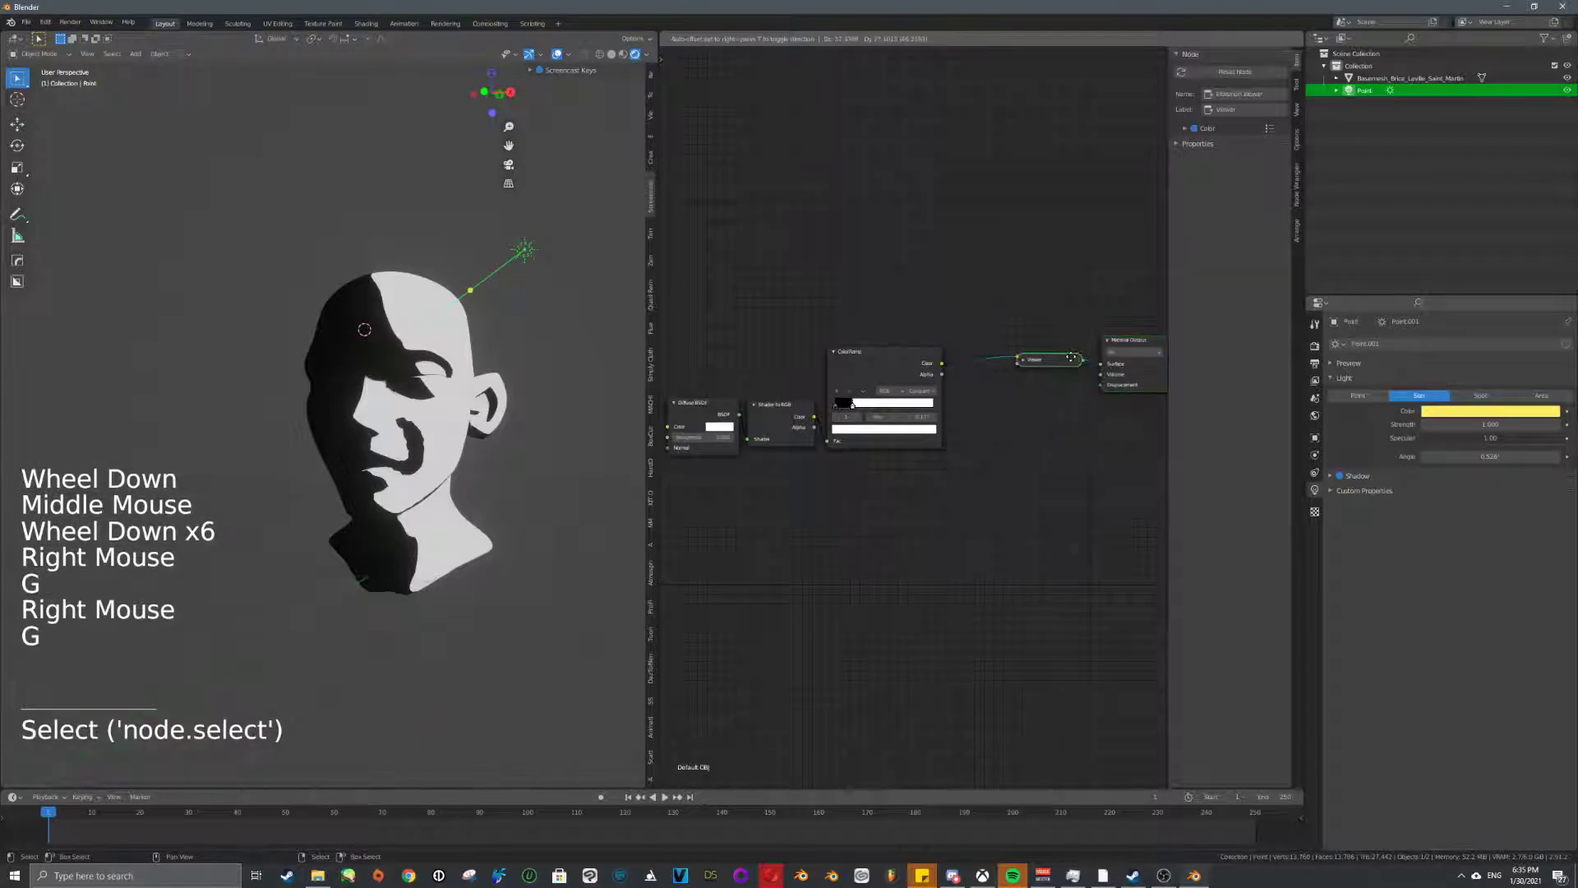
{"action": "left_click", "coordinate": [1058, 360]}
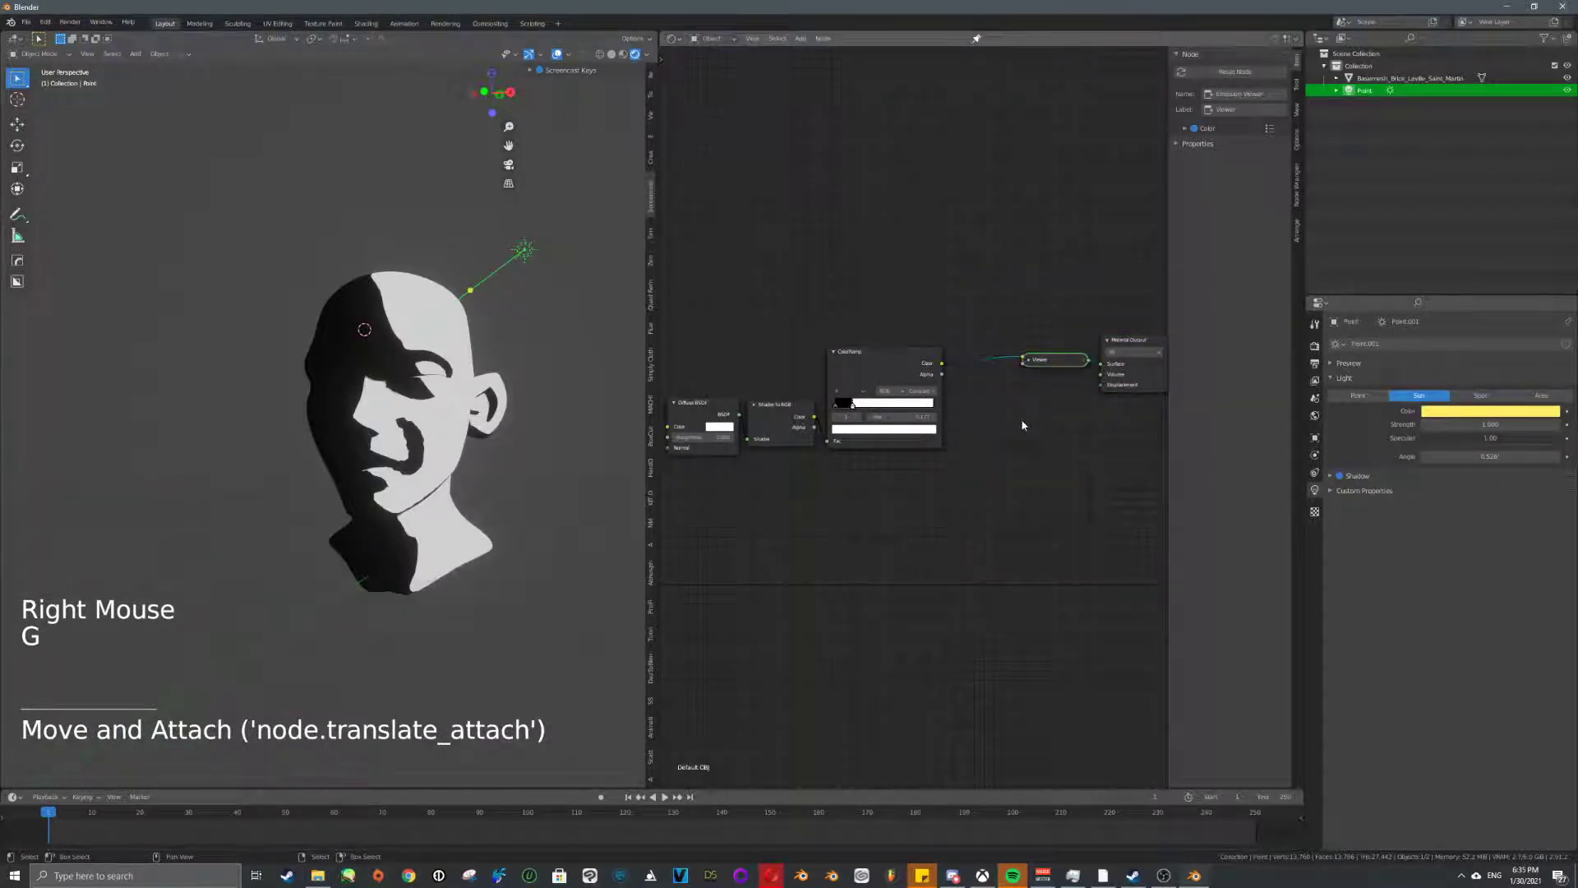
- Slide the ColorRamp's white stop to a higher position and recolor it pure red
{"action": "scroll", "coordinate": [929, 429], "scroll_direction": "up", "scroll_amount": 5}
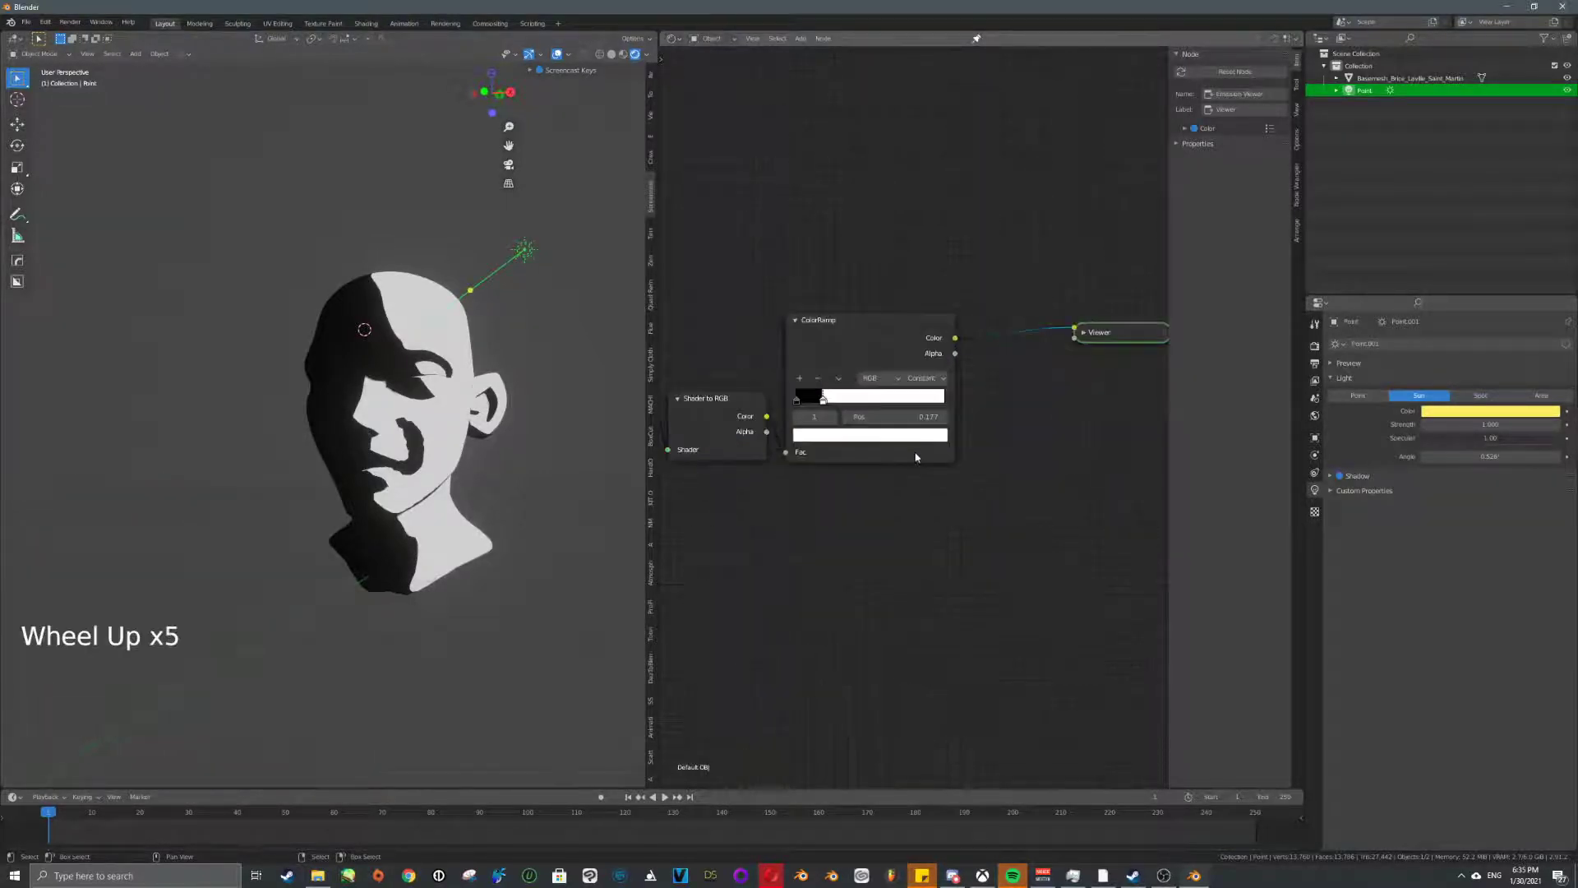
{"action": "scroll", "coordinate": [927, 431], "scroll_direction": "up", "scroll_amount": 4}
{"action": "mouse_move", "coordinate": [929, 451]}
{"action": "middle_mouse_down"}
{"action": "mouse_move", "coordinate": [927, 430]}
{"action": "mouse_move", "coordinate": [934, 448]}
{"action": "middle_mouse_up"}
{"action": "scroll", "coordinate": [912, 455], "scroll_direction": "up", "scroll_amount": 4}
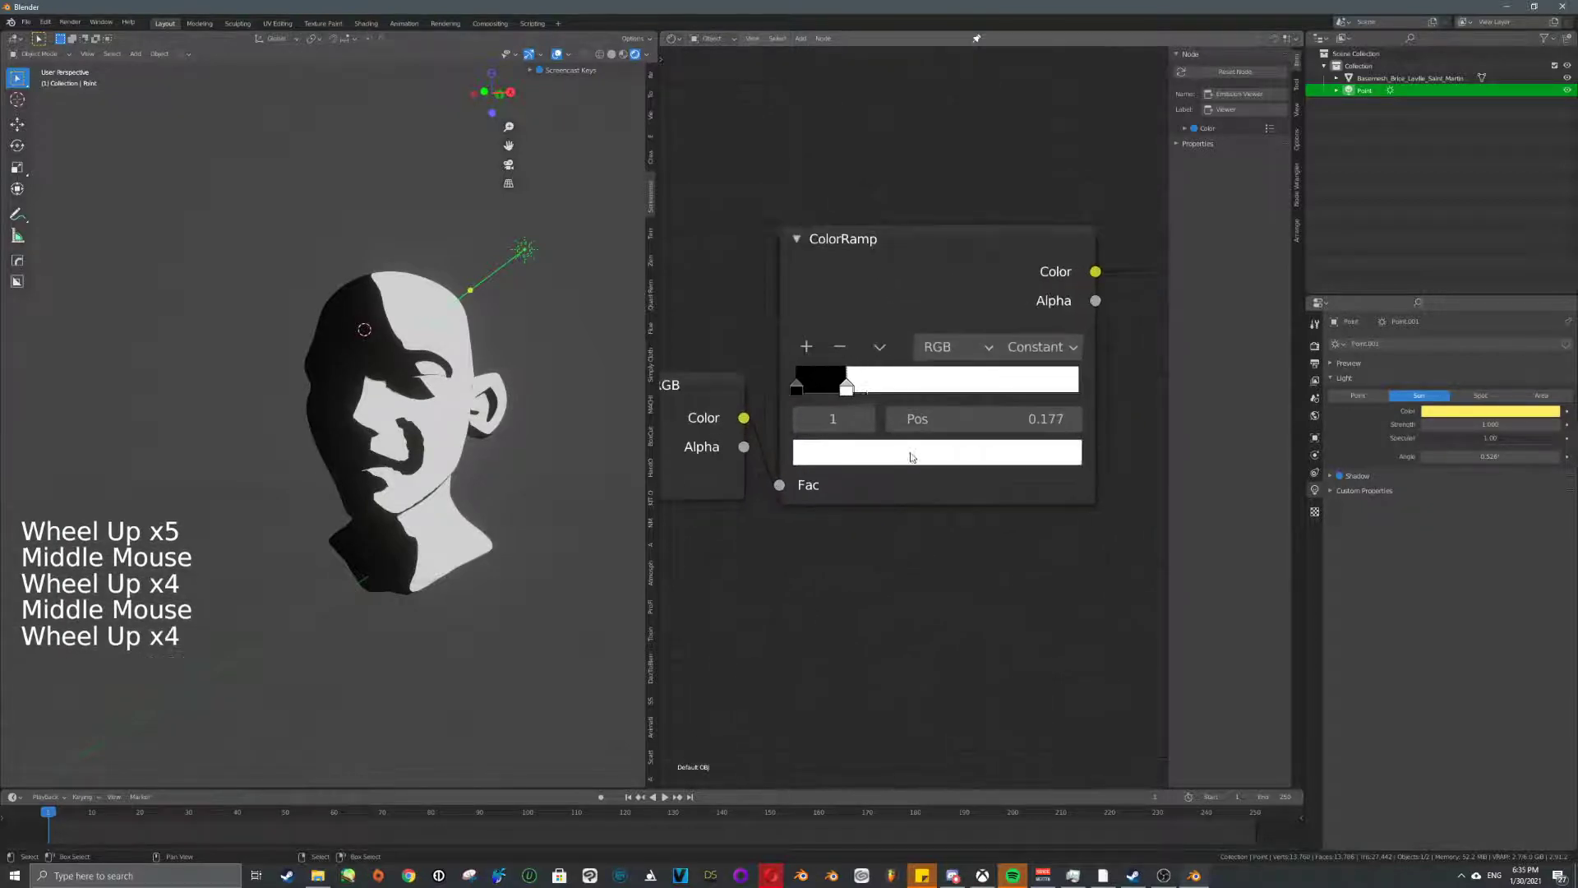
{"action": "mouse_move", "coordinate": [855, 393]}
{"action": "left_mouse_down"}
{"action": "mouse_move", "coordinate": [884, 393]}
{"action": "mouse_move", "coordinate": [865, 393]}
{"action": "left_mouse_up"}
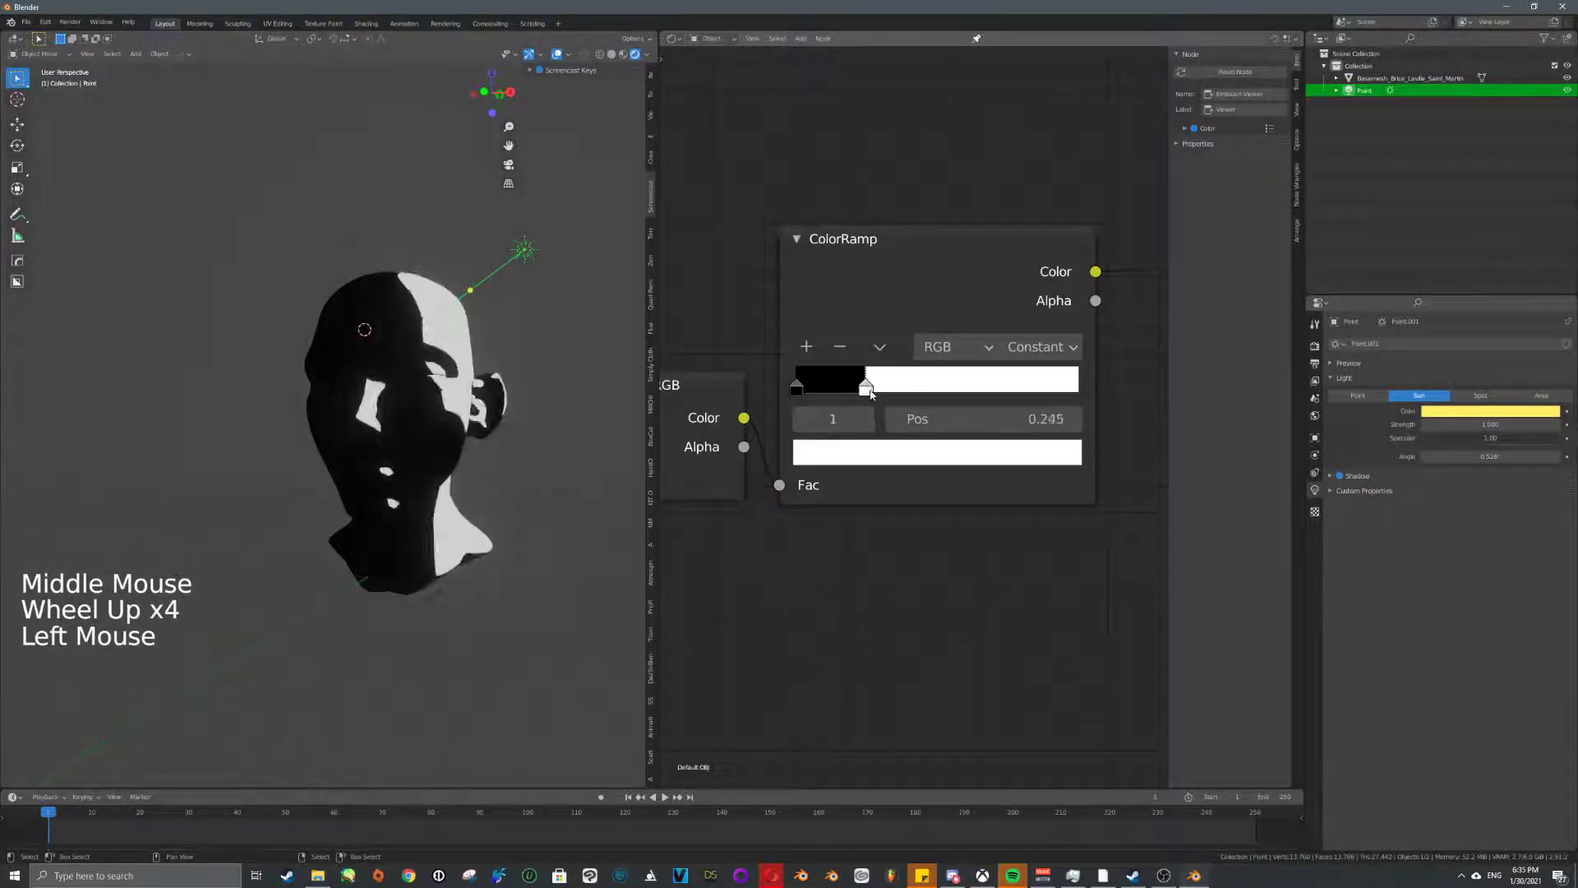
{"action": "left_click", "coordinate": [909, 452]}
{"action": "left_click_drag", "start_coordinate": [957, 184], "coordinate": [907, 273]}
- Add a ColorRamp stop between the black and red ones at position 0.130 and color it dark blue
{"action": "left_click", "coordinate": [806, 347]}
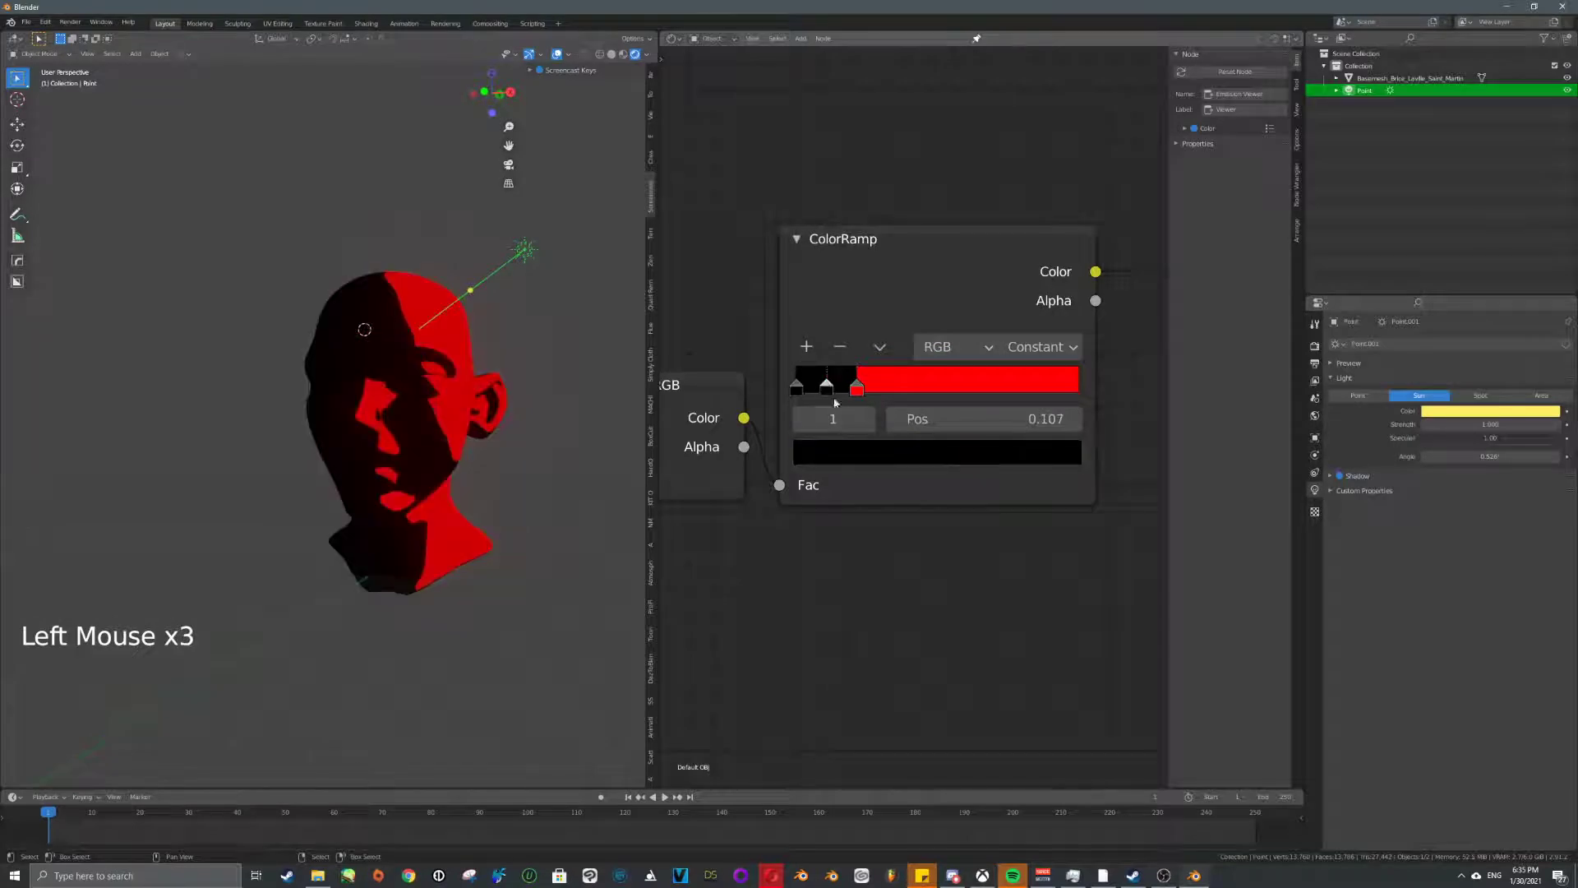
{"action": "left_click", "coordinate": [948, 449]}
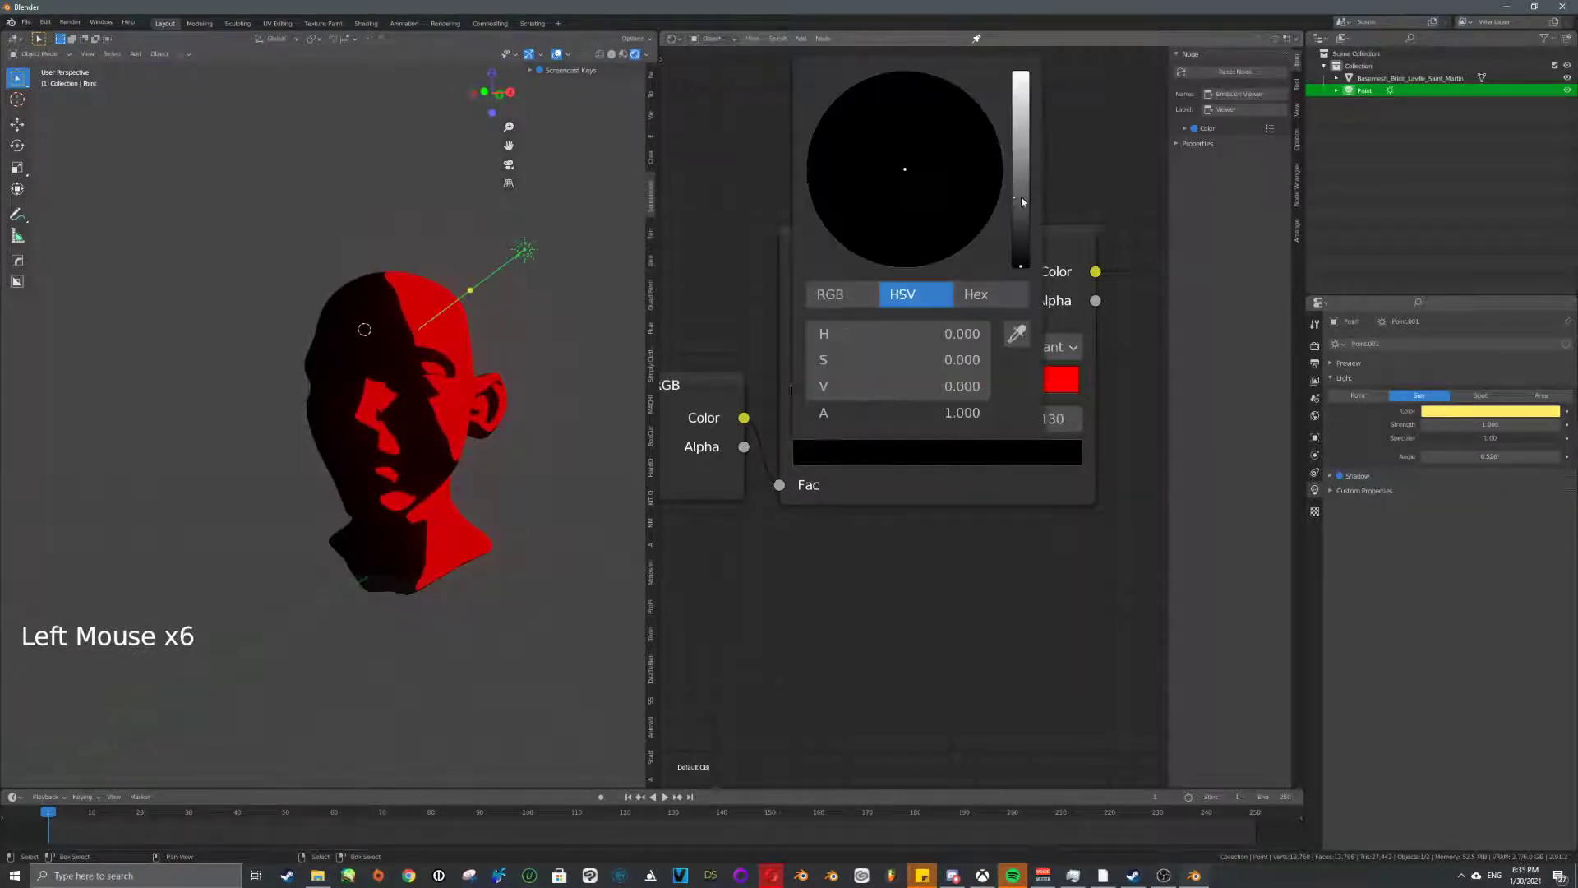
{"action": "left_click", "coordinate": [1021, 200]}
{"action": "left_click", "coordinate": [976, 97]}
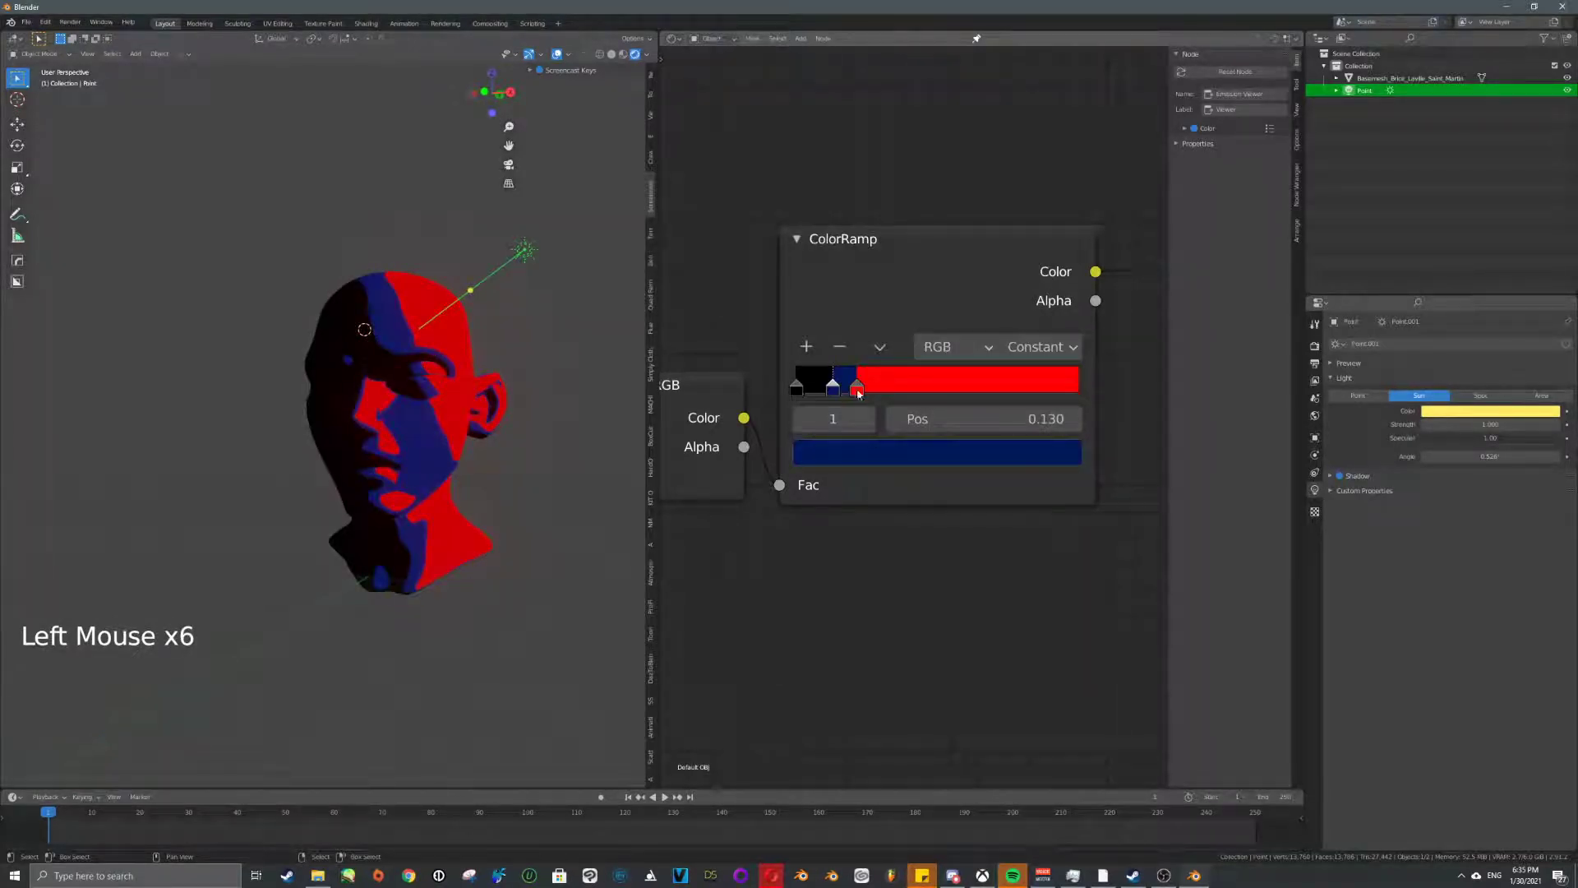
- Move the ColorRamp's red stop to 0.173 and change the interpolation to Ease
{"action": "left_click_drag", "start_coordinate": [858, 394], "coordinate": [845, 393]}
{"action": "scroll", "coordinate": [411, 346], "scroll_direction": "up", "scroll_amount": 7}
{"action": "scroll", "coordinate": [411, 345], "scroll_direction": "down", "scroll_amount": 5}
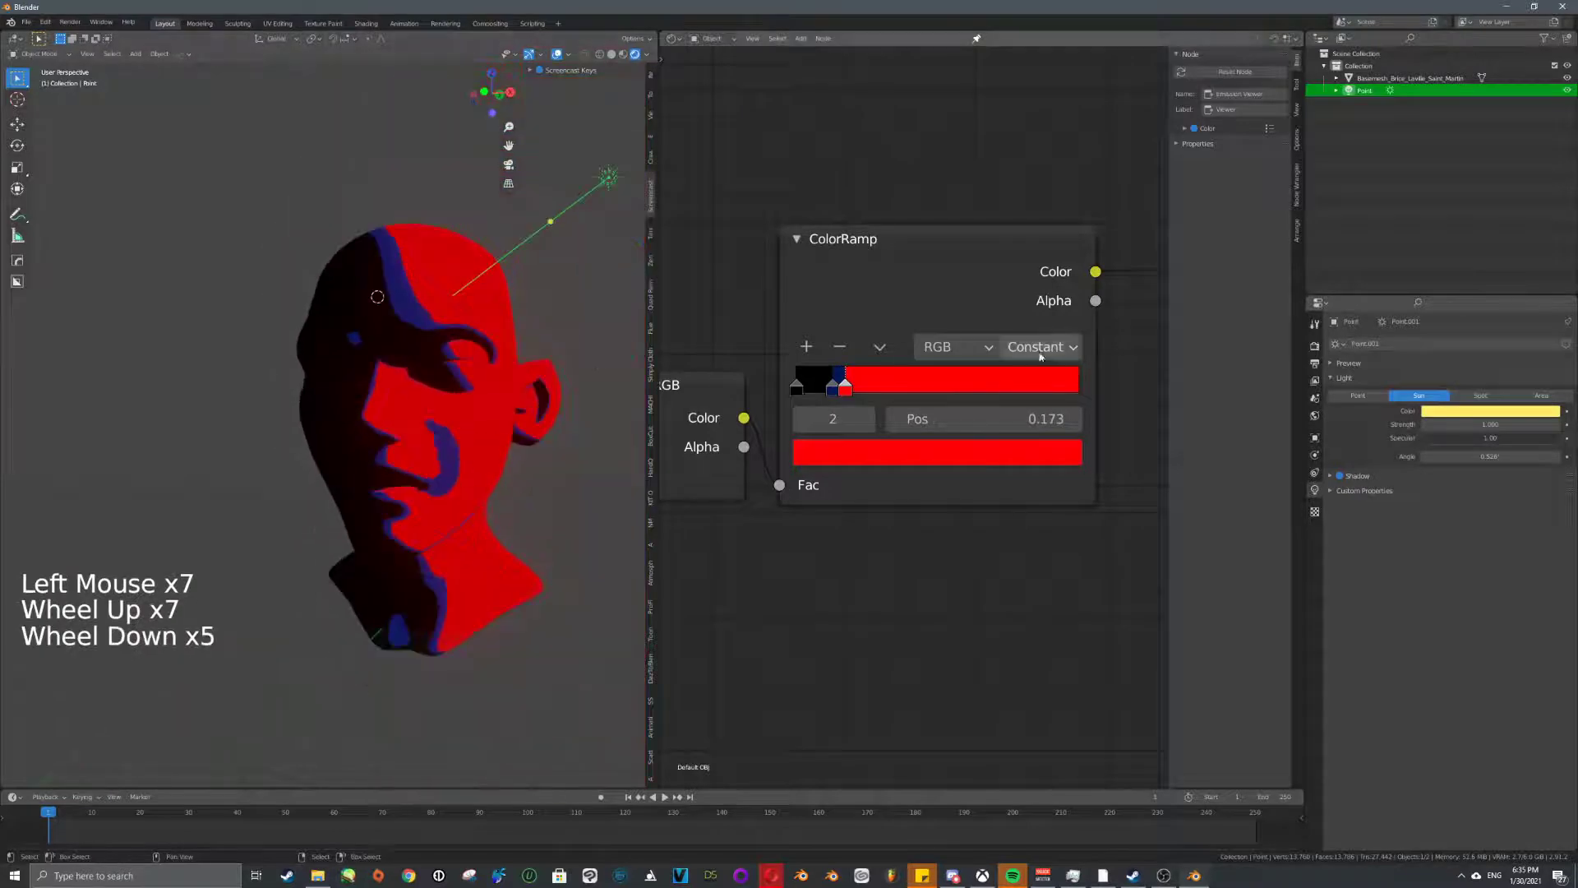
{"action": "left_click_drag", "start_coordinate": [1041, 356], "coordinate": [1105, 374]}
{"action": "scroll", "coordinate": [485, 394], "scroll_direction": "up", "scroll_amount": 4}
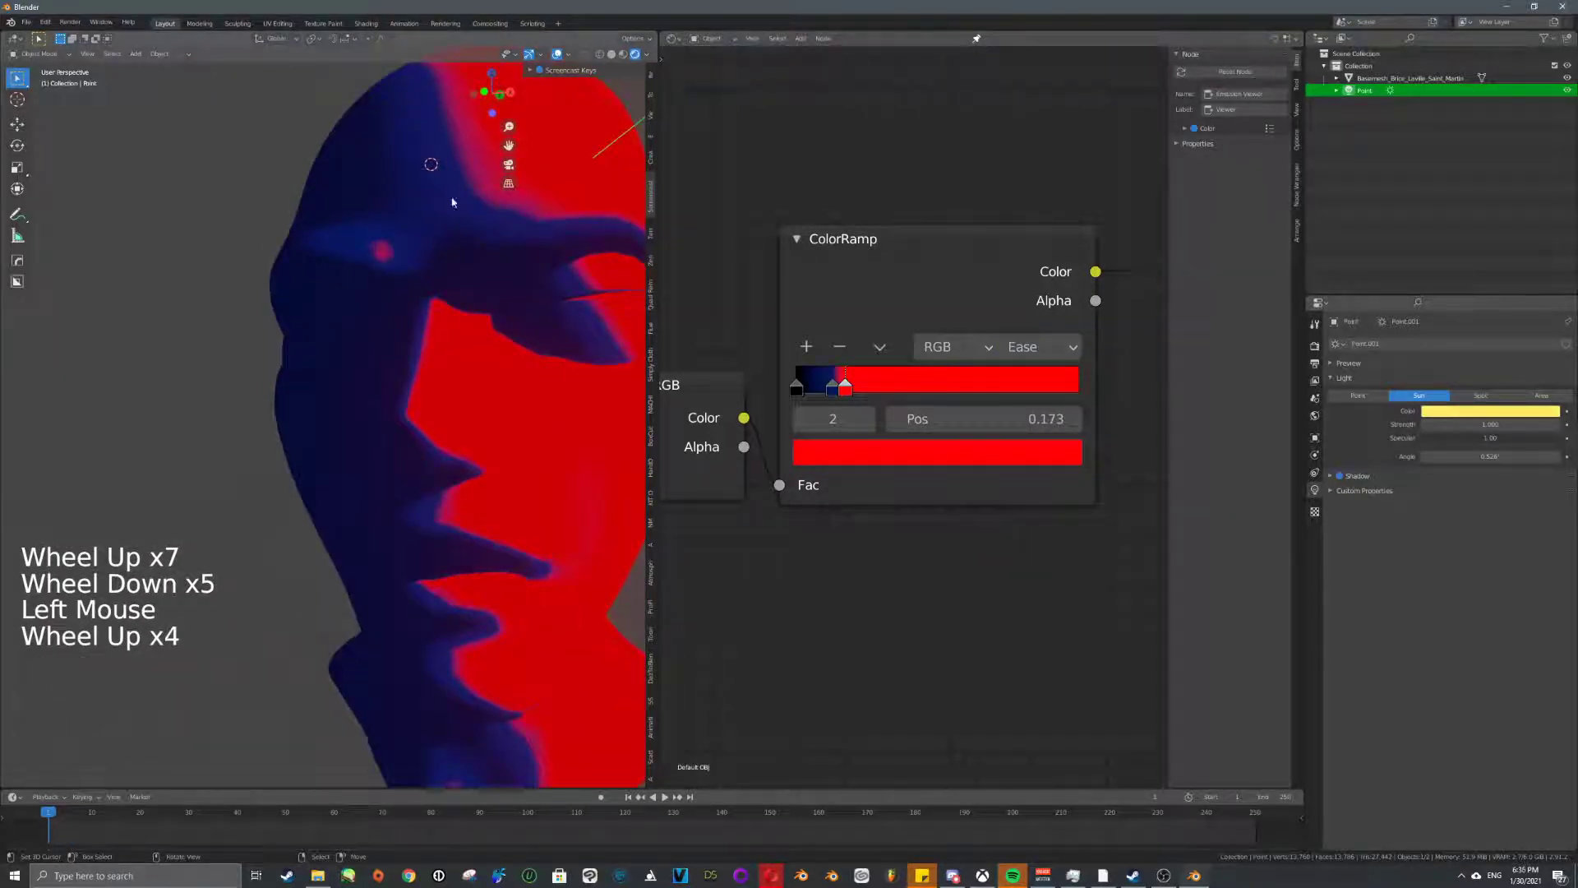
{"action": "scroll", "coordinate": [452, 202], "scroll_direction": "down", "scroll_amount": 3}
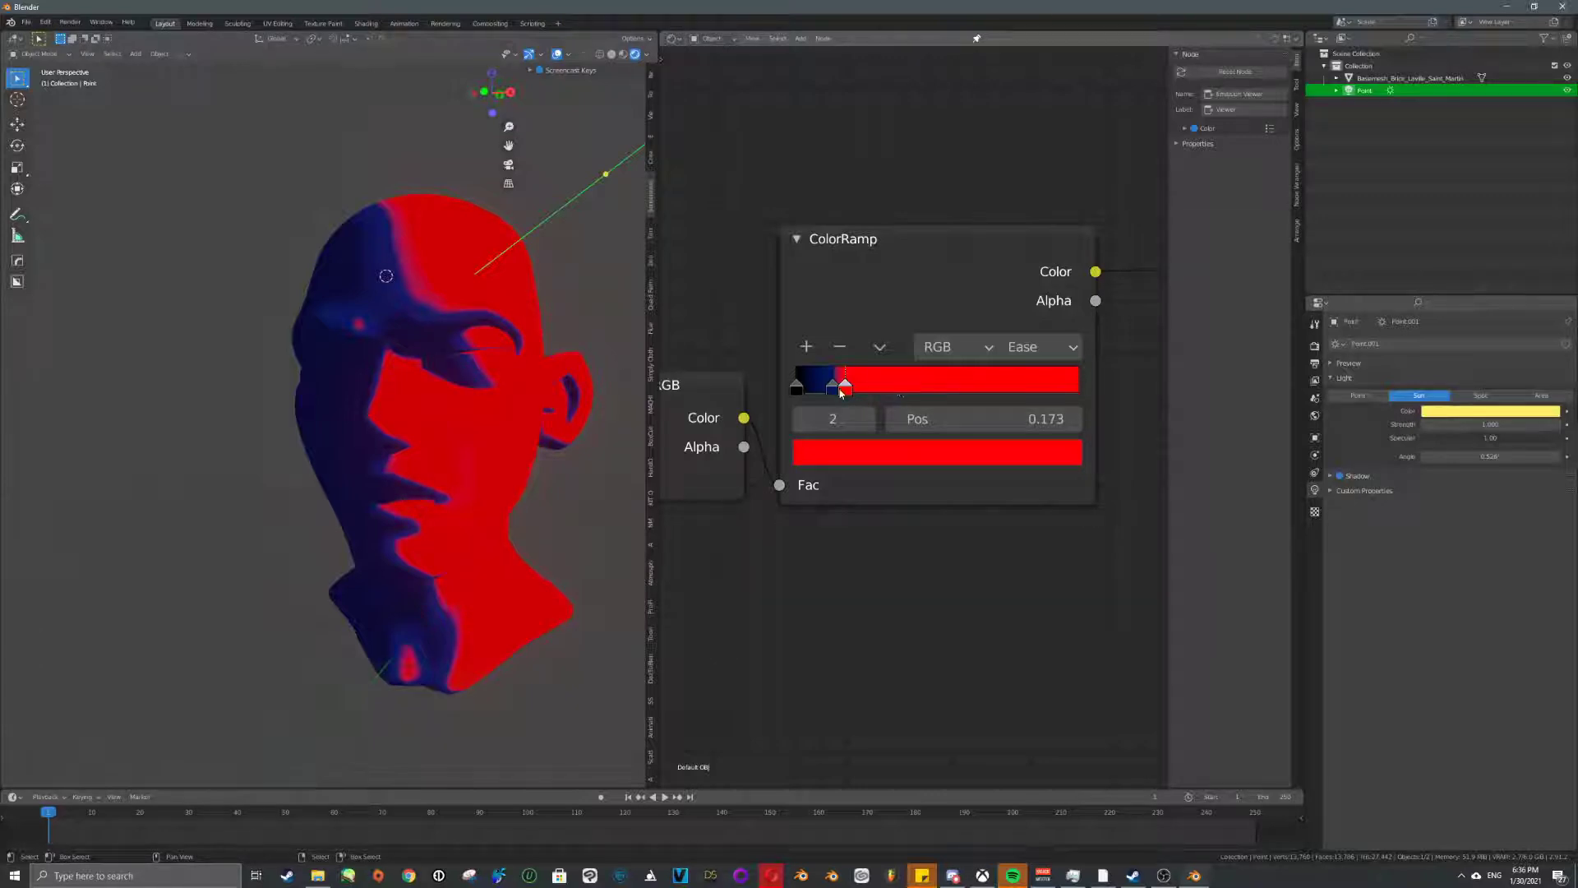
{"action": "left_click", "coordinate": [925, 456]}
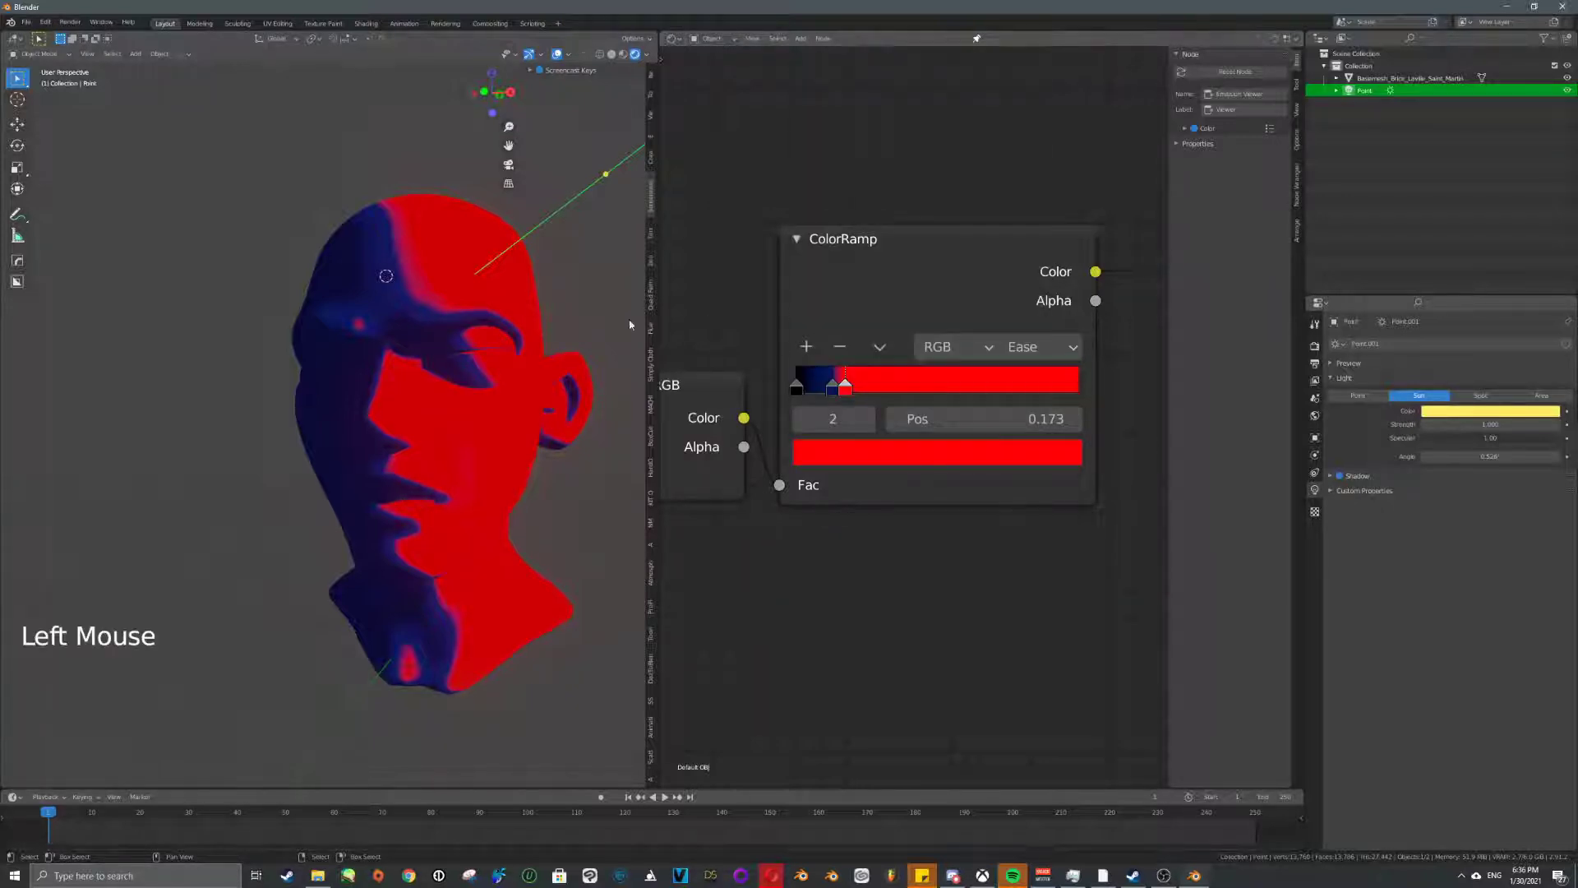
{"action": "left_click", "coordinate": [980, 465]}
{"action": "mouse_move", "coordinate": [968, 221]}
{"action": "left_mouse_down"}
{"action": "mouse_move", "coordinate": [941, 149]}
{"action": "mouse_move", "coordinate": [960, 195]}
{"action": "mouse_move", "coordinate": [876, 130]}
{"action": "mouse_move", "coordinate": [910, 105]}
{"action": "mouse_move", "coordinate": [905, 266]}
{"action": "left_mouse_up"}
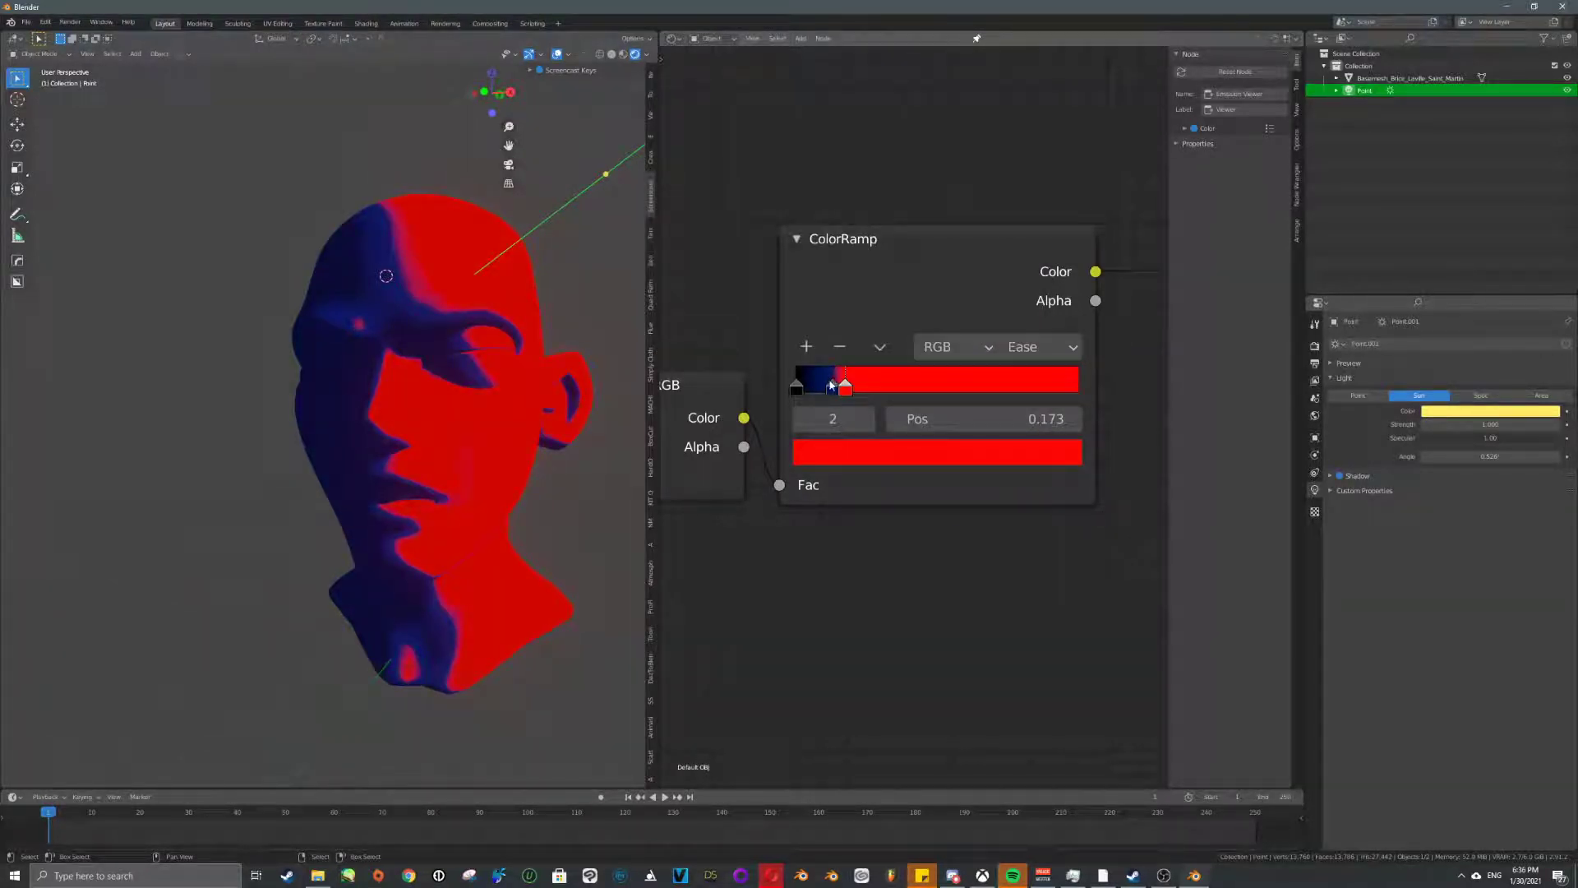
- Insert a Hue Saturation Value node between the ColorRamp and the Viewer and set its Hue to 0.150
{"action": "middle_click_drag", "start_coordinate": [925, 374], "coordinate": [901, 389]}
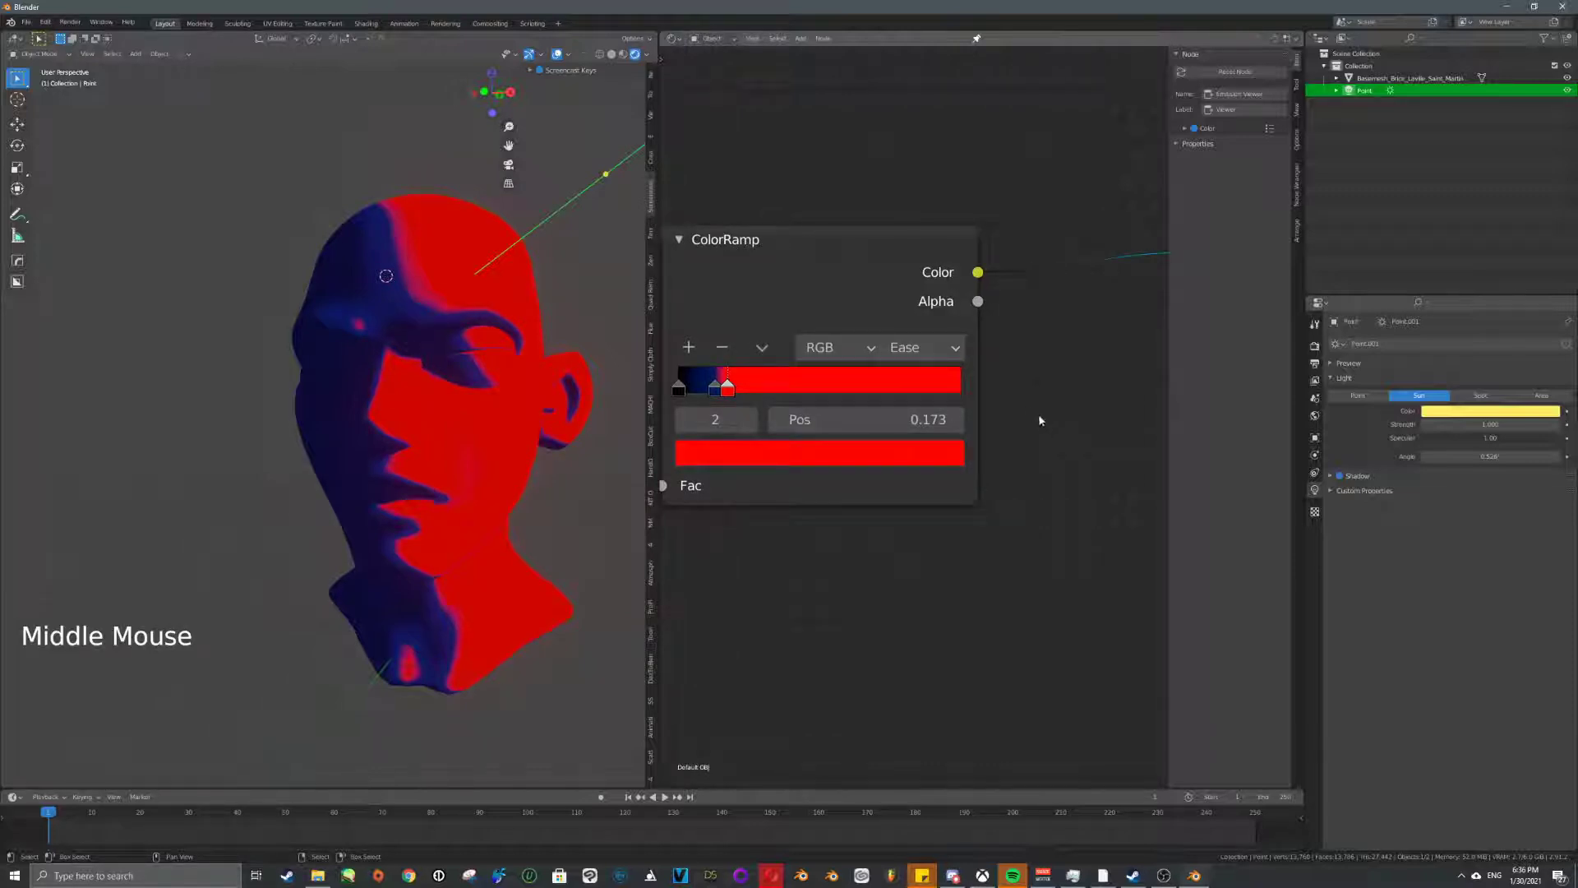
{"action": "key", "text": "shift+a"}
{"action": "type", "text": "hue"}
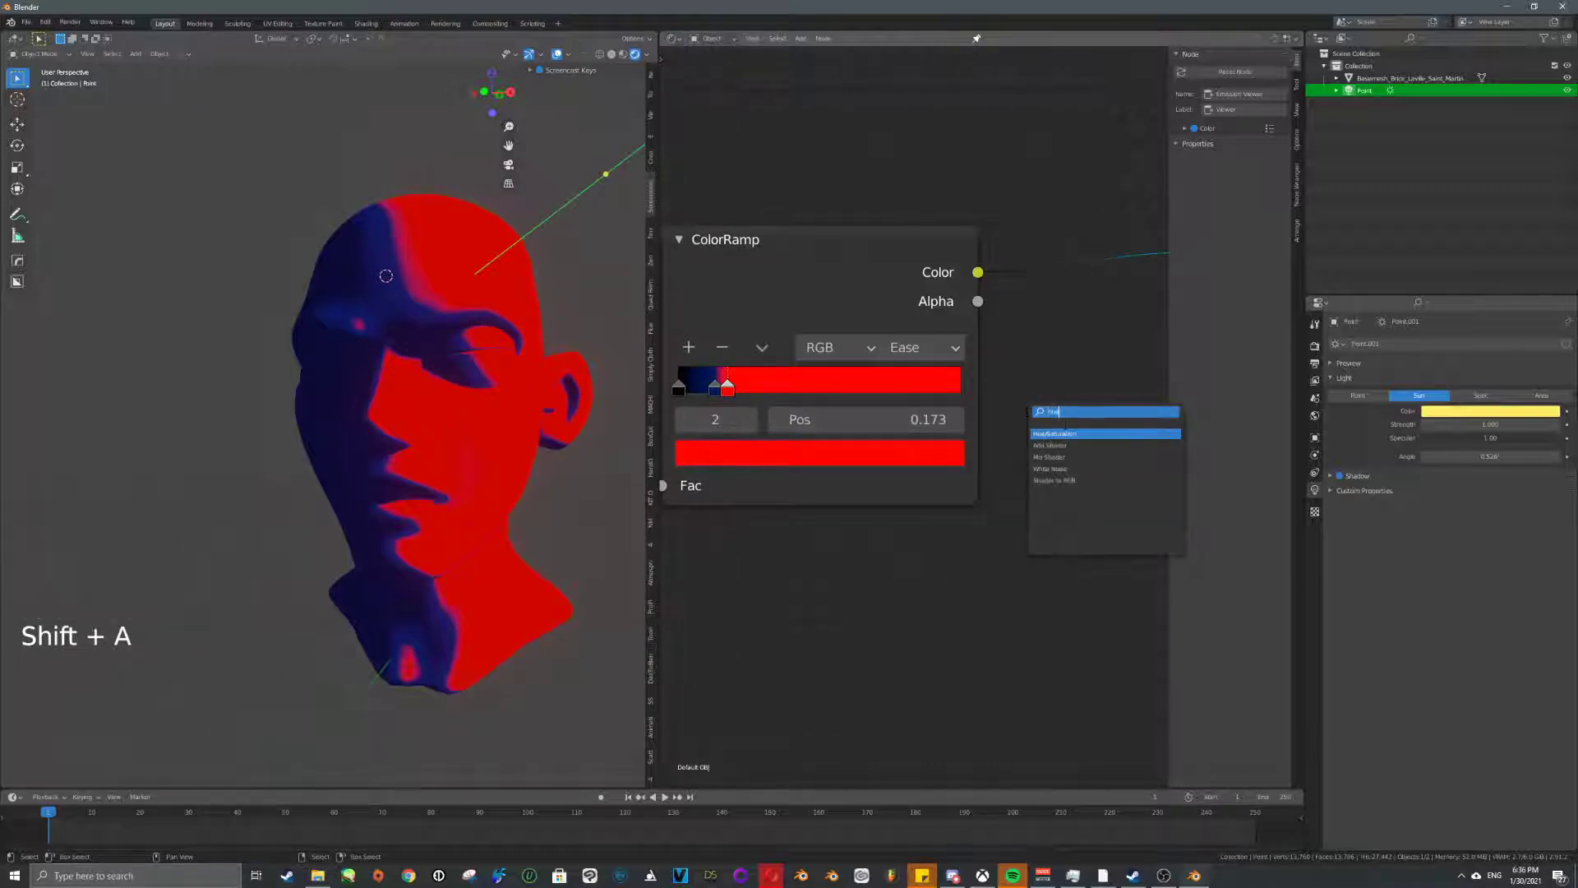
{"action": "key", "text": "Return"}
{"action": "left_click", "coordinate": [1075, 322]}
{"action": "middle_click_drag", "start_coordinate": [1081, 326], "coordinate": [983, 344]}
{"action": "mouse_move", "coordinate": [1069, 311]}
{"action": "left_mouse_down"}
{"action": "mouse_move", "coordinate": [1102, 310]}
{"action": "mouse_move", "coordinate": [1044, 311]}
{"action": "mouse_move", "coordinate": [1073, 315]}
{"action": "left_mouse_up"}
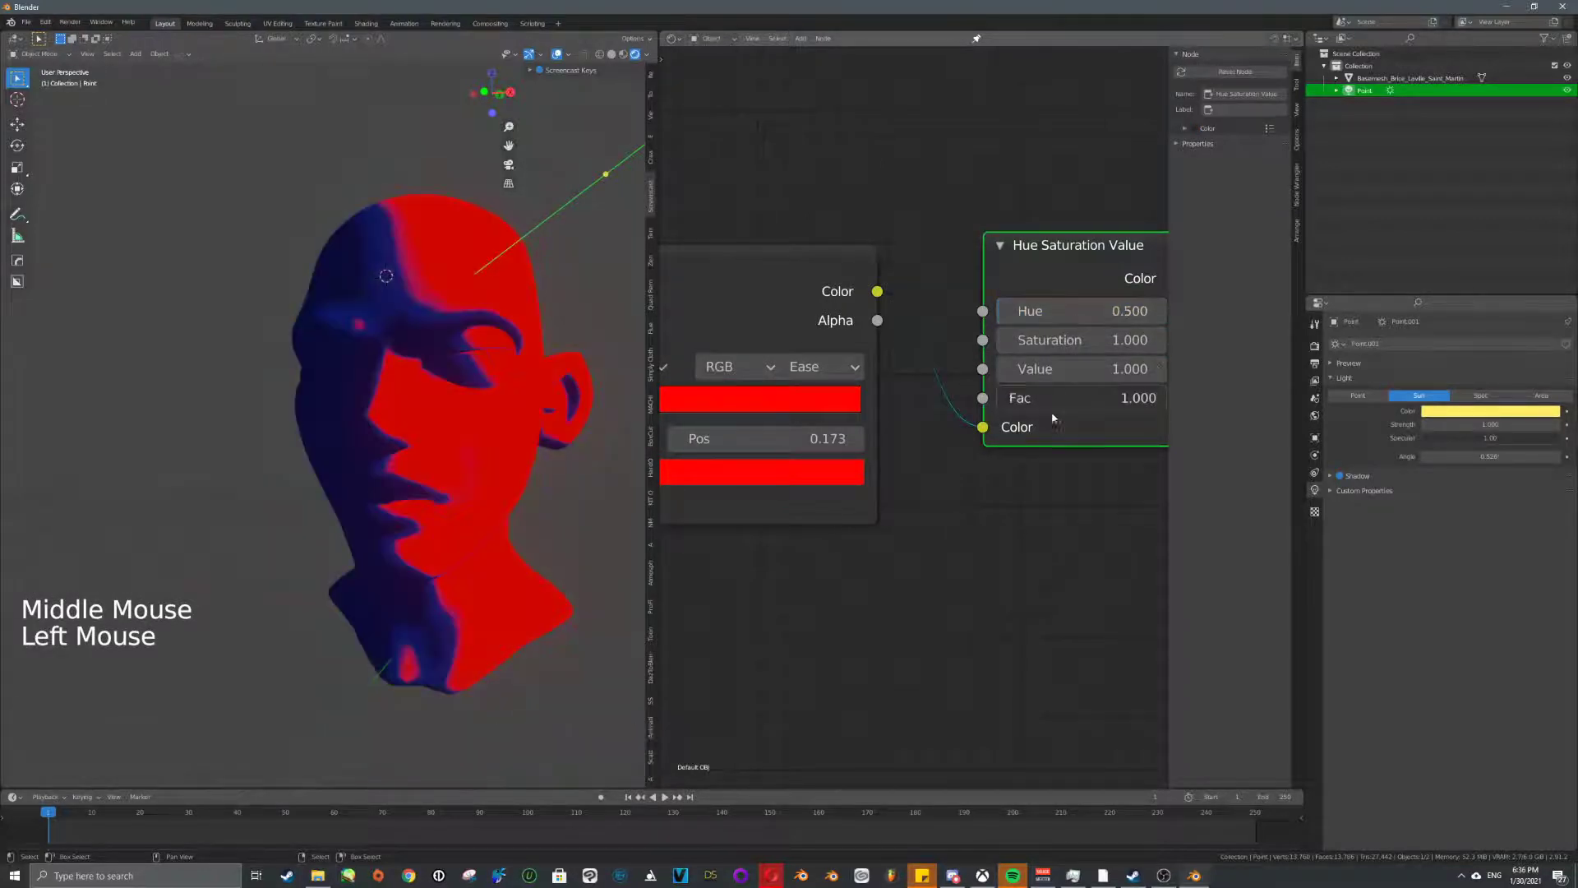
{"action": "middle_click_drag", "start_coordinate": [1053, 419], "coordinate": [991, 416]}
{"action": "left_click_drag", "start_coordinate": [1027, 308], "coordinate": [947, 308], "text": "shift"}
{"action": "scroll", "coordinate": [992, 372], "scroll_direction": "down", "scroll_amount": 5}
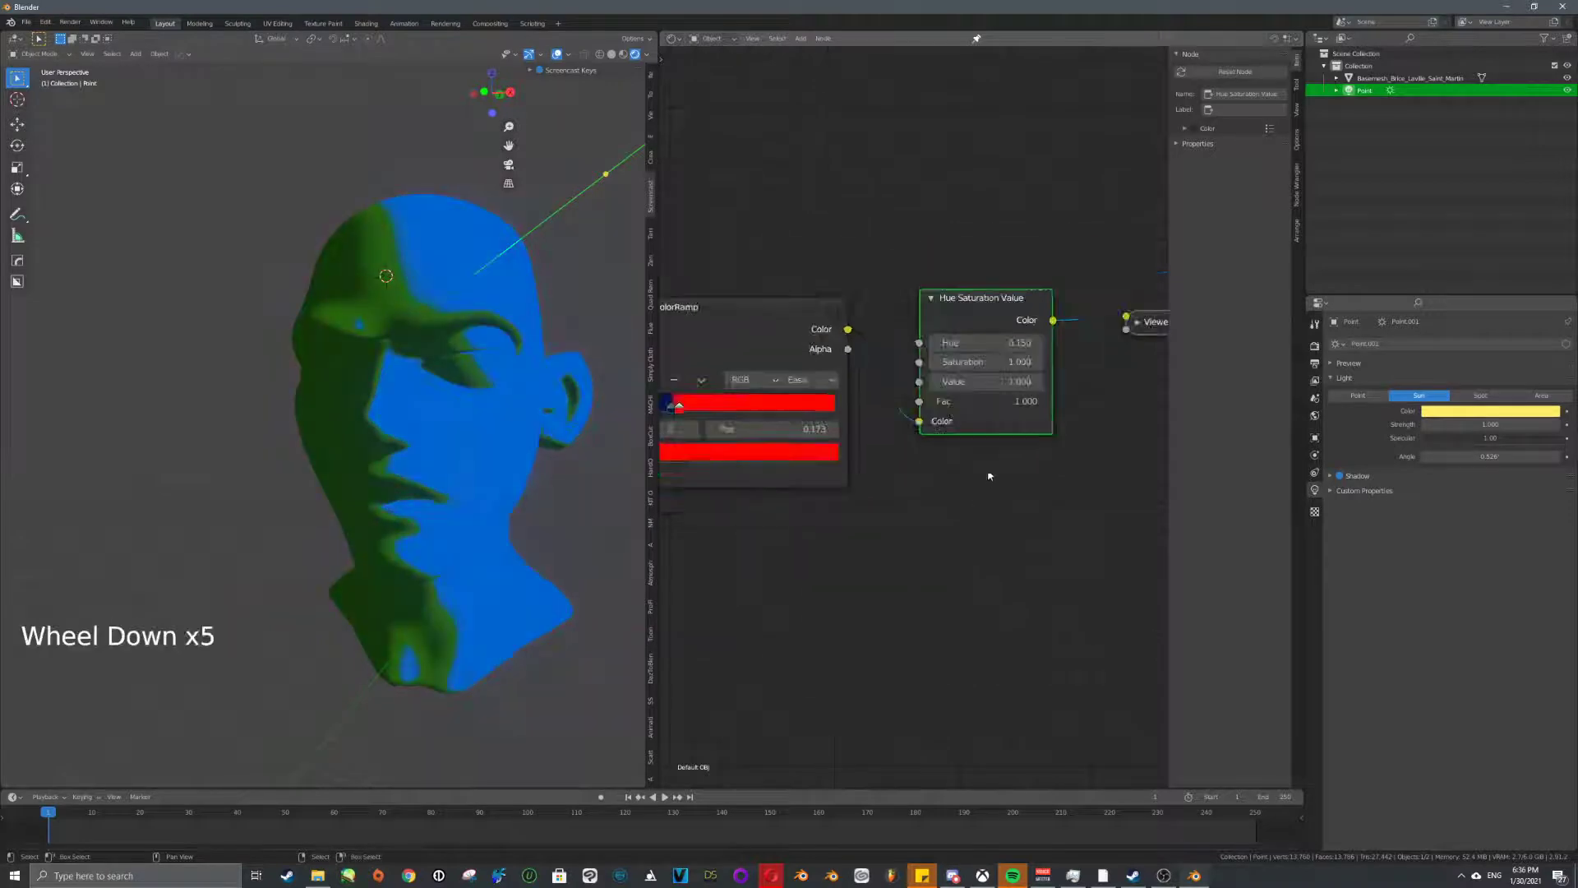
- Link the ColorRamp's Color directly back to the Viewer and delete the Hue Saturation Value node
{"action": "middle_click_drag", "start_coordinate": [1011, 422], "coordinate": [892, 457]}
{"action": "left_click_drag", "start_coordinate": [731, 364], "coordinate": [1009, 352]}
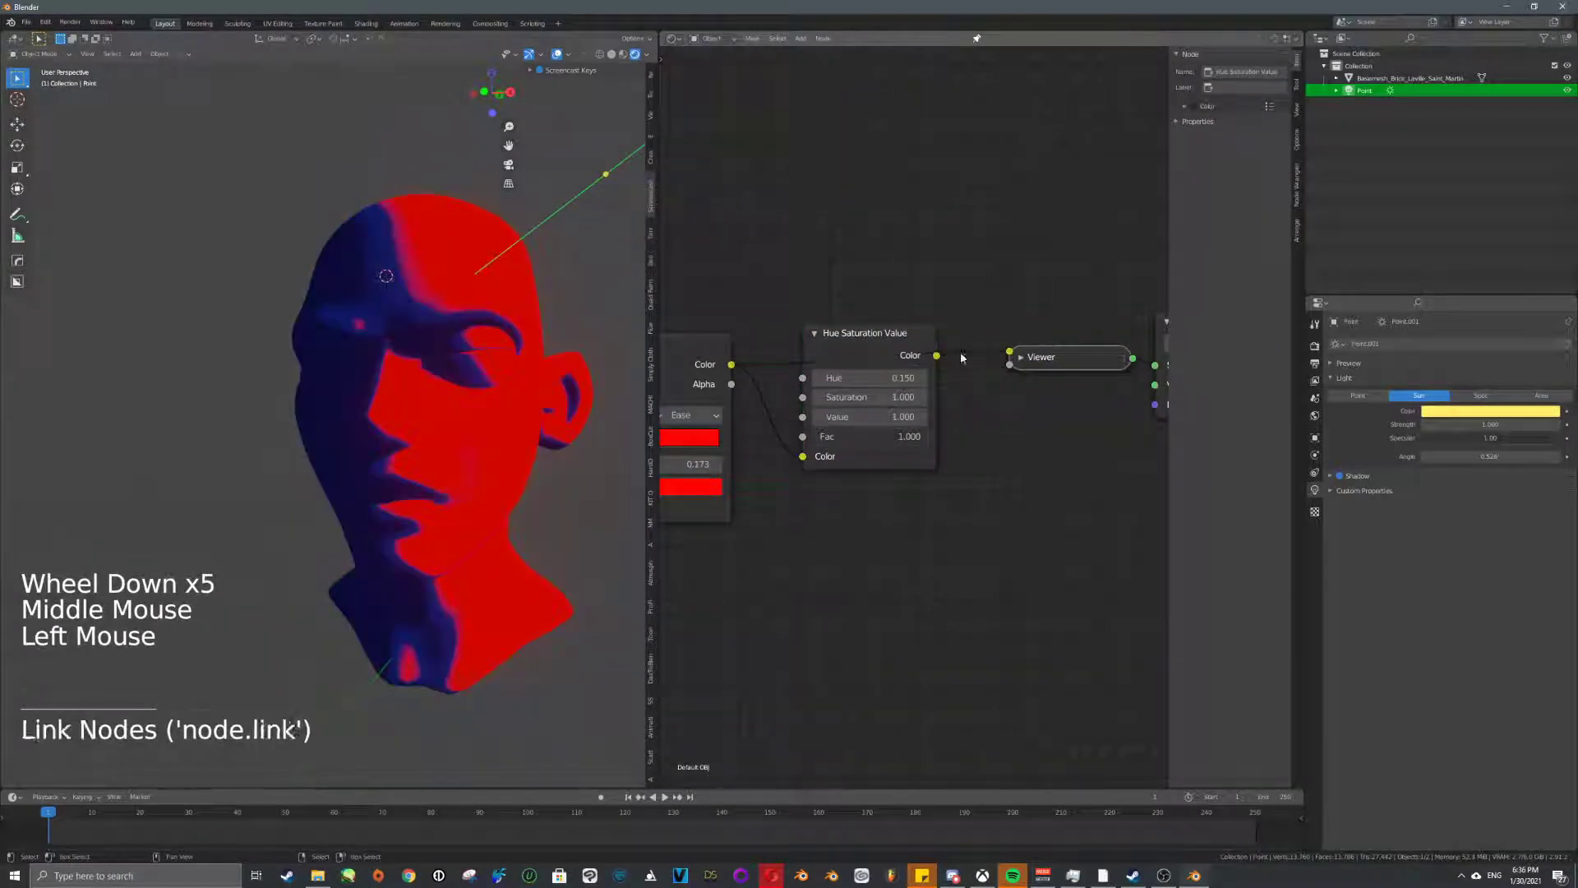
{"action": "left_click", "coordinate": [863, 333]}
{"action": "key", "text": "Delete"}
- Insert a MixRGB node between the ColorRamp and the Viewer and feed the ramp's Color into its Fac instead of Color1
{"action": "key", "text": "shift+a"}
{"action": "left_click", "coordinate": [954, 443]}
{"action": "type", "text": "mix"}
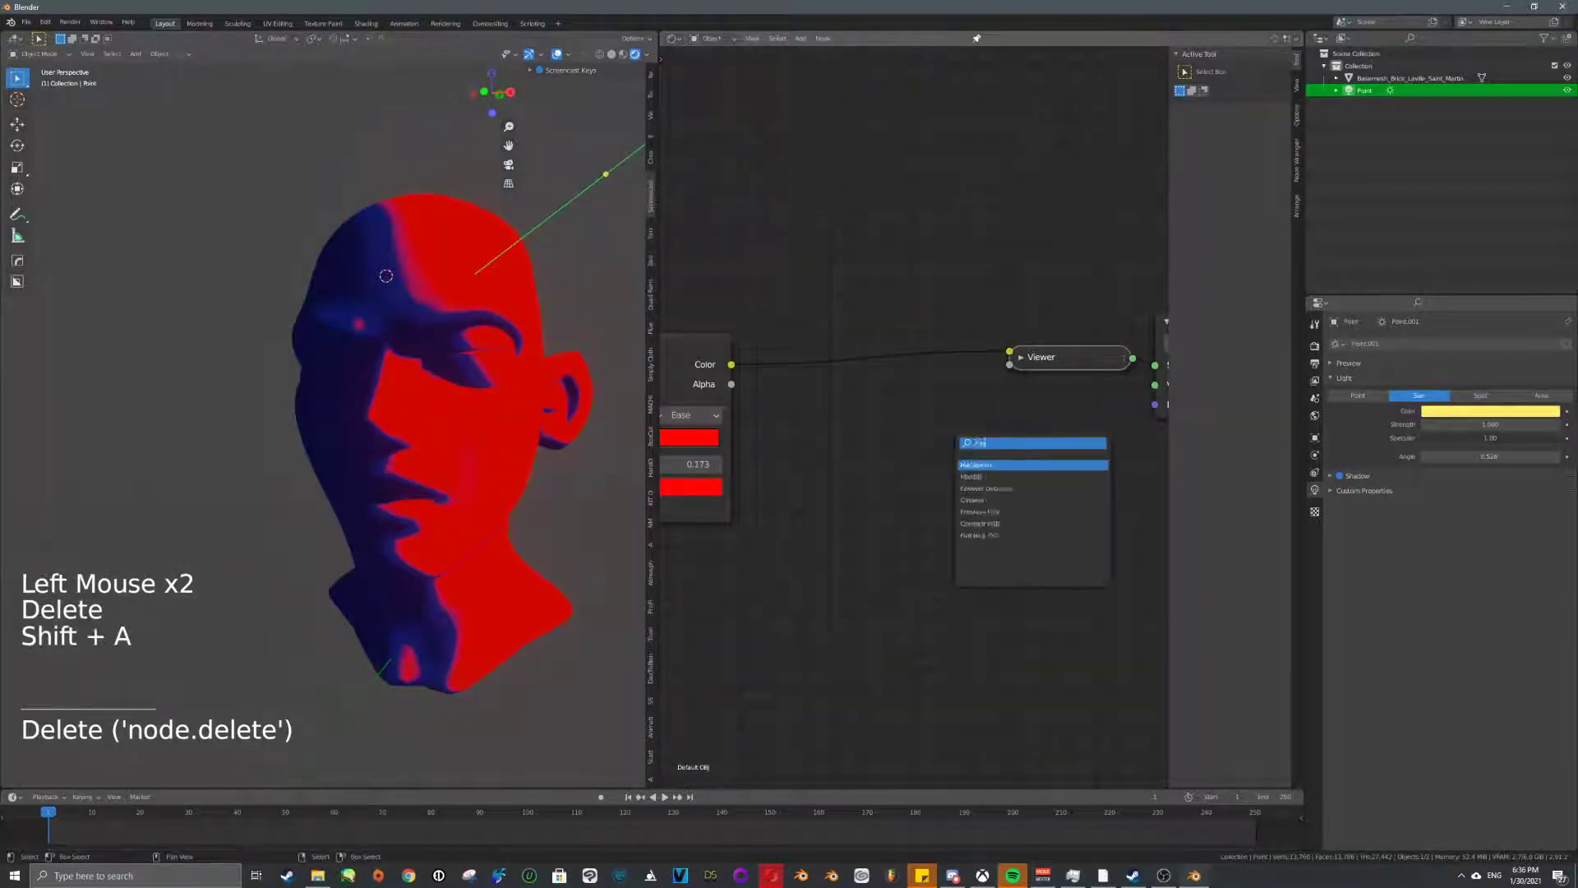
{"action": "left_click", "coordinate": [988, 477]}
{"action": "left_click", "coordinate": [900, 454]}
{"action": "middle_click_drag", "start_coordinate": [899, 452], "coordinate": [959, 455]}
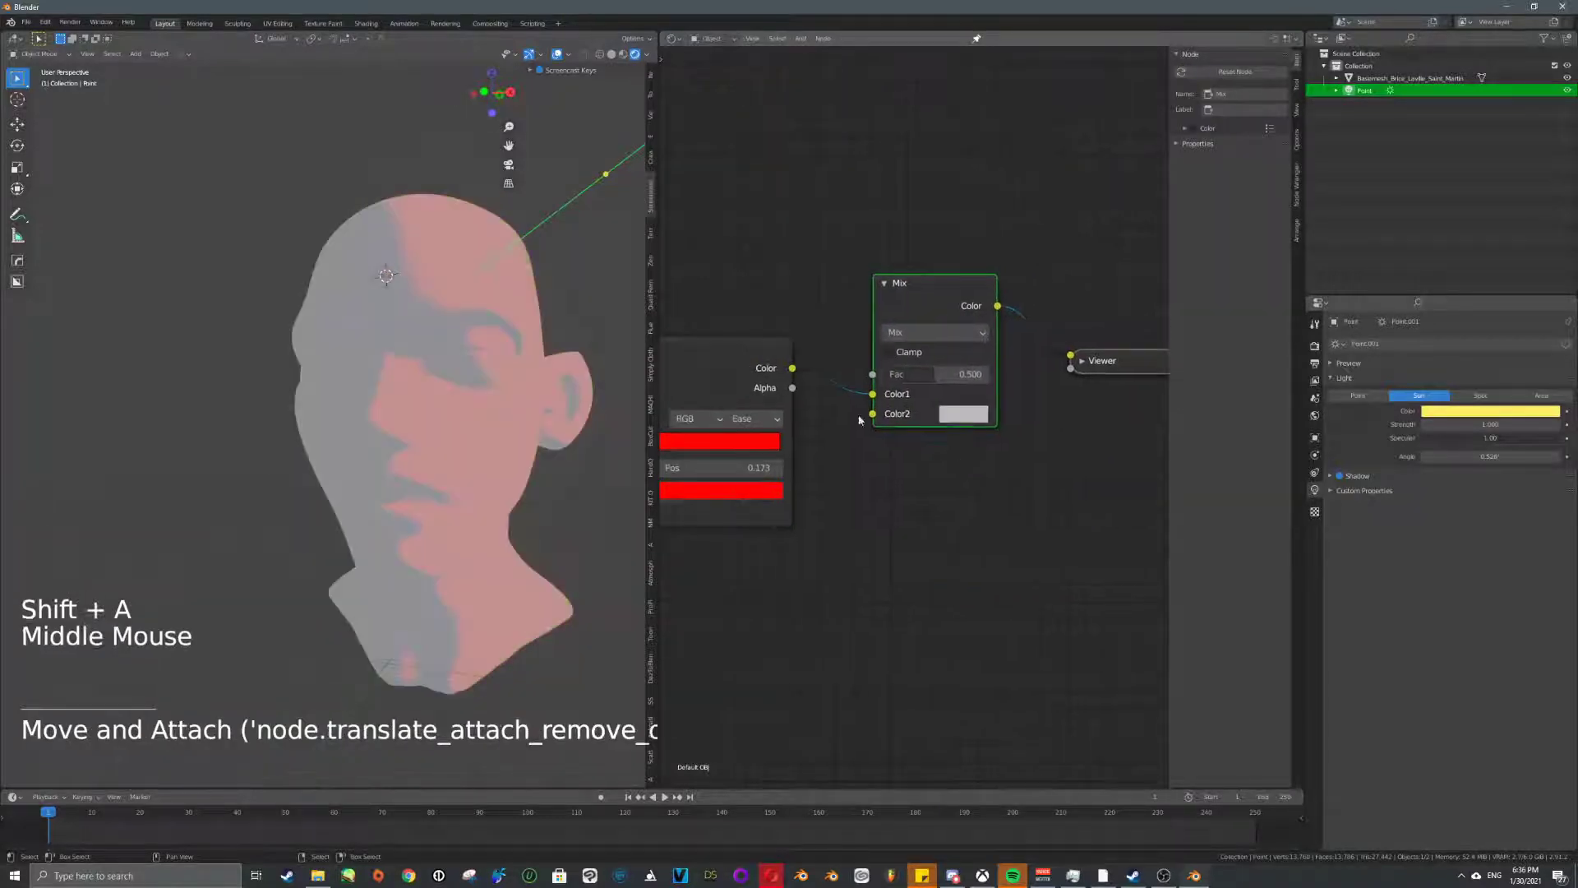
{"action": "right_click_drag", "start_coordinate": [858, 421], "coordinate": [826, 358], "text": "ctrl"}
{"action": "left_click_drag", "start_coordinate": [791, 369], "coordinate": [872, 374]}
- Add a fresh ColorRamp node above the node row and delete the old multi-colored ColorRamp
{"action": "middle_click_drag", "start_coordinate": [840, 380], "coordinate": [1022, 375]}
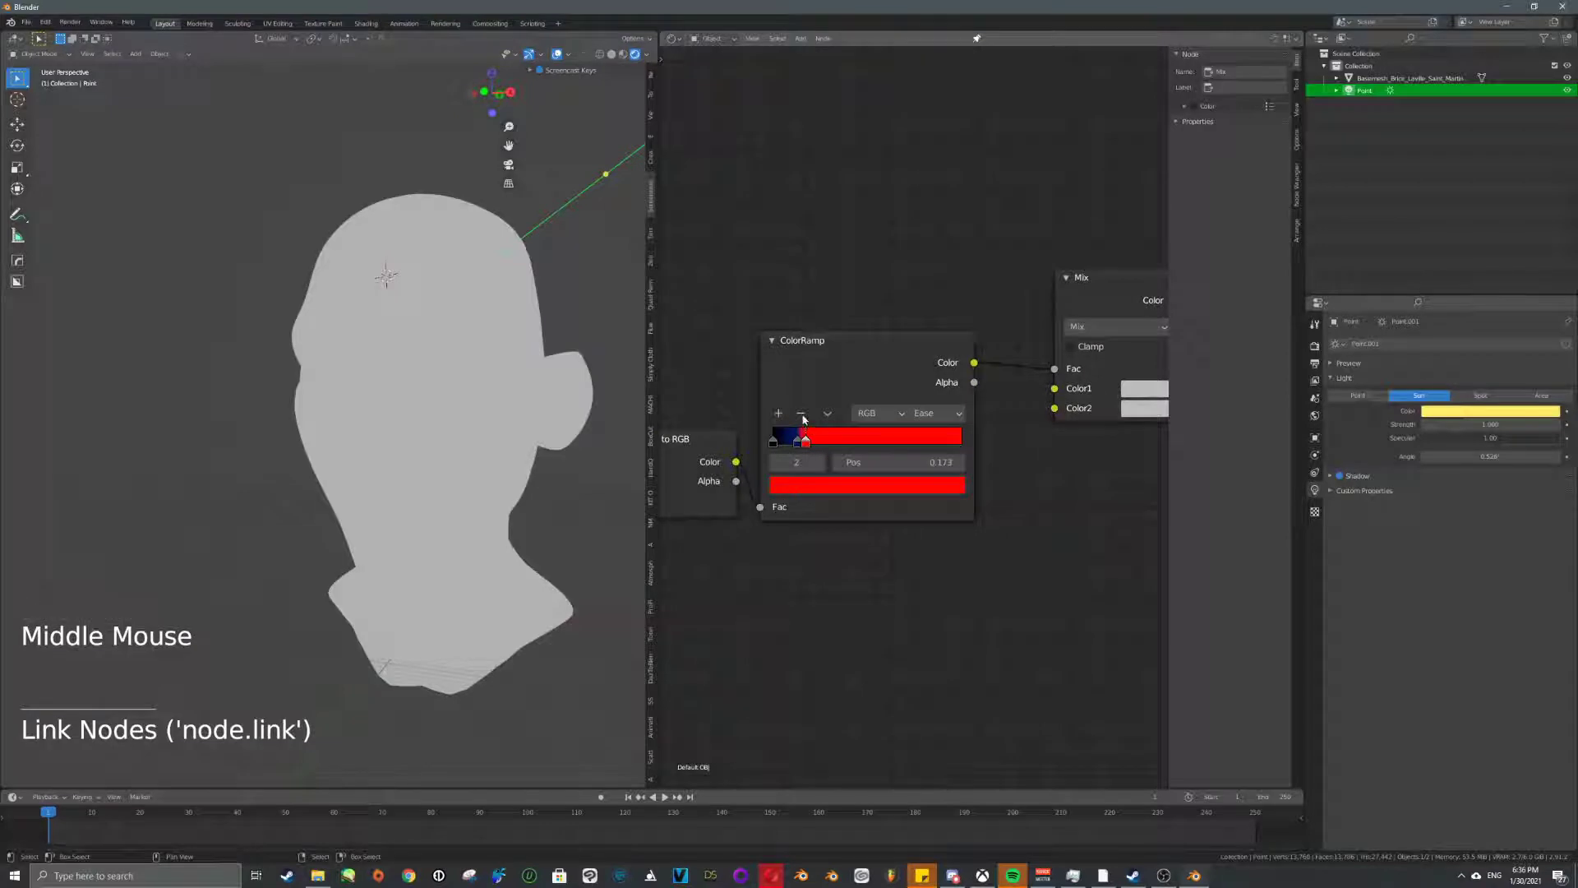
{"action": "key", "text": "shift+a"}
{"action": "type", "text": "ramp"}
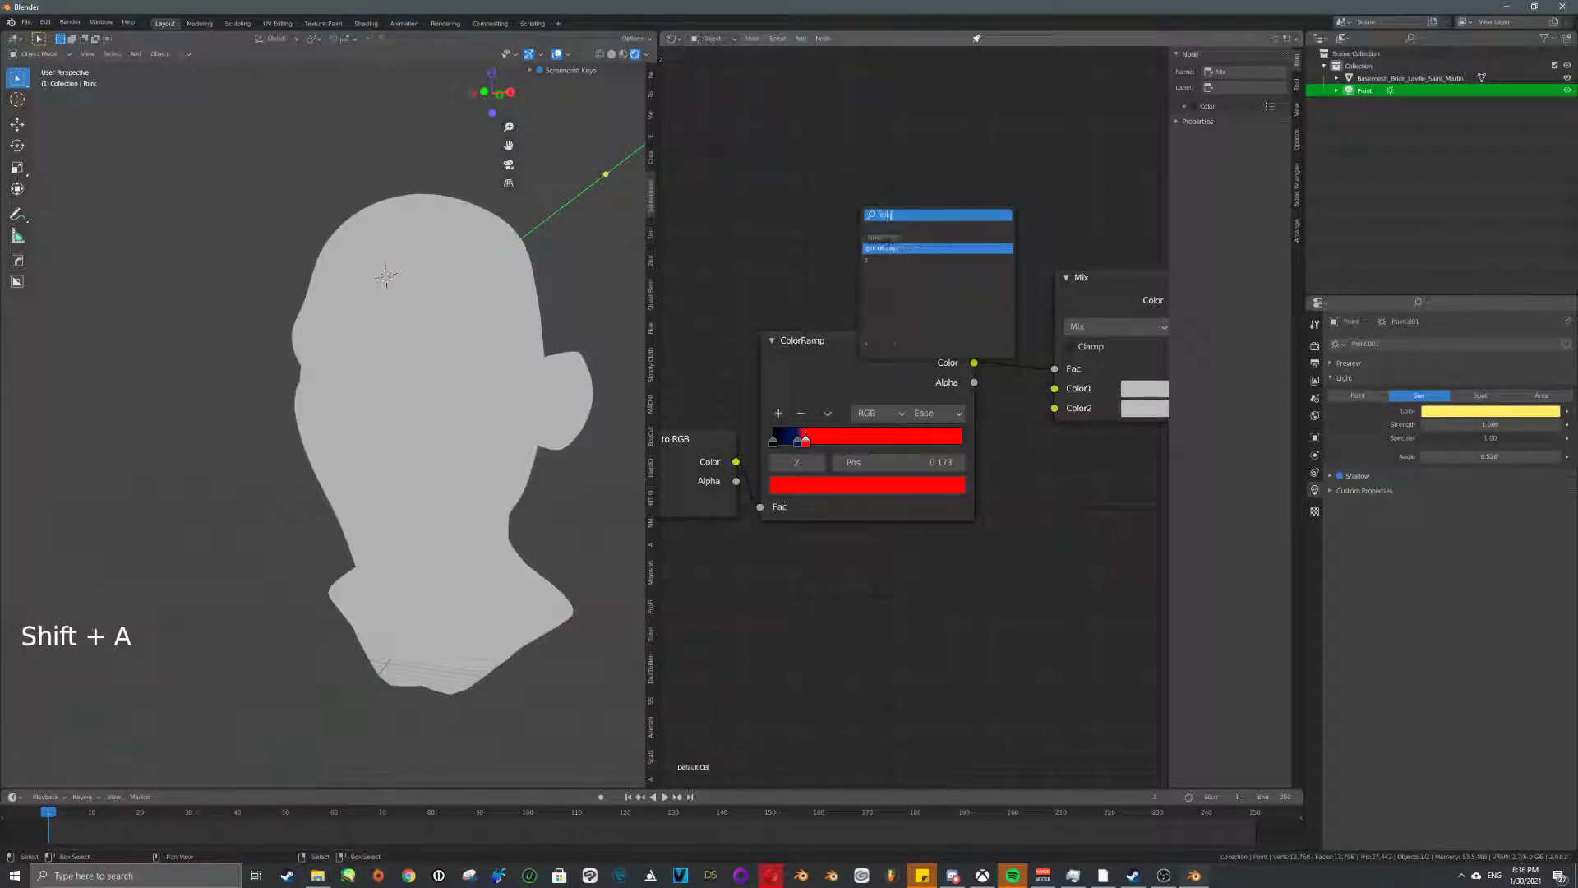
{"action": "key", "text": "Return"}
{"action": "right_click", "coordinate": [838, 140]}
{"action": "key", "text": "Delete"}
- Wire Shader to RGB through the new ColorRamp into the Mix node's Fac and place the ramp in the row
{"action": "left_click_drag", "start_coordinate": [736, 461], "coordinate": [774, 272]}
{"action": "left_click", "coordinate": [972, 139]}
{"action": "left_click_drag", "start_coordinate": [988, 129], "coordinate": [1055, 369]}
{"action": "left_click", "coordinate": [886, 115]}
{"action": "key", "text": "g"}
{"action": "left_click", "coordinate": [886, 335]}
{"action": "middle_click_drag", "start_coordinate": [909, 349], "coordinate": [828, 317]}
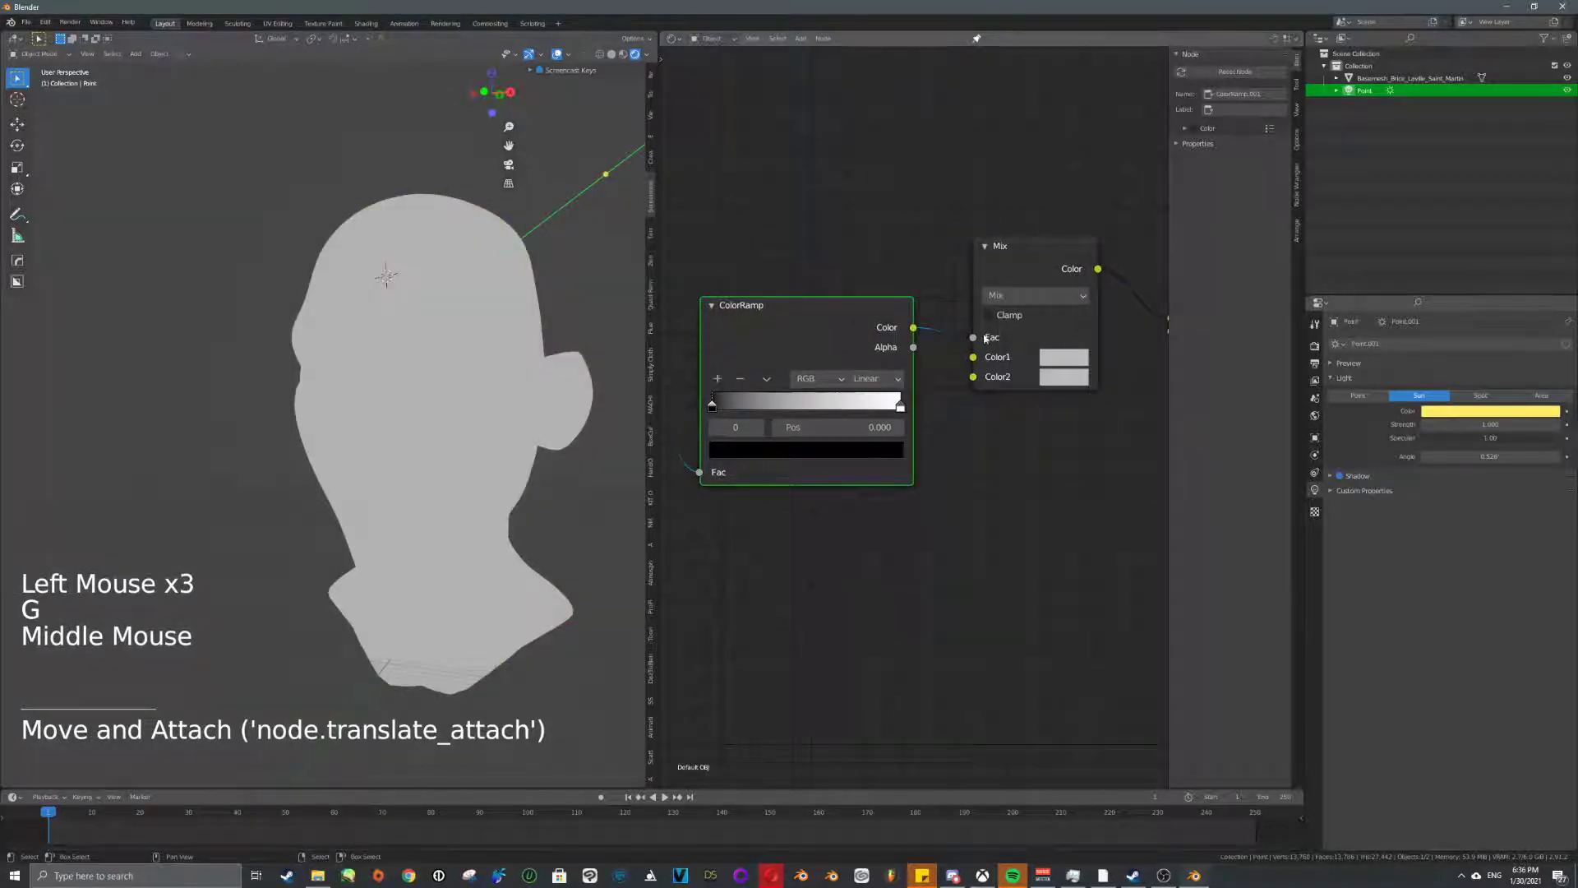
- Set the Mix node's Color1 to red and its Color2 to green
{"action": "left_click", "coordinate": [1079, 357]}
{"action": "left_click", "coordinate": [1116, 231]}
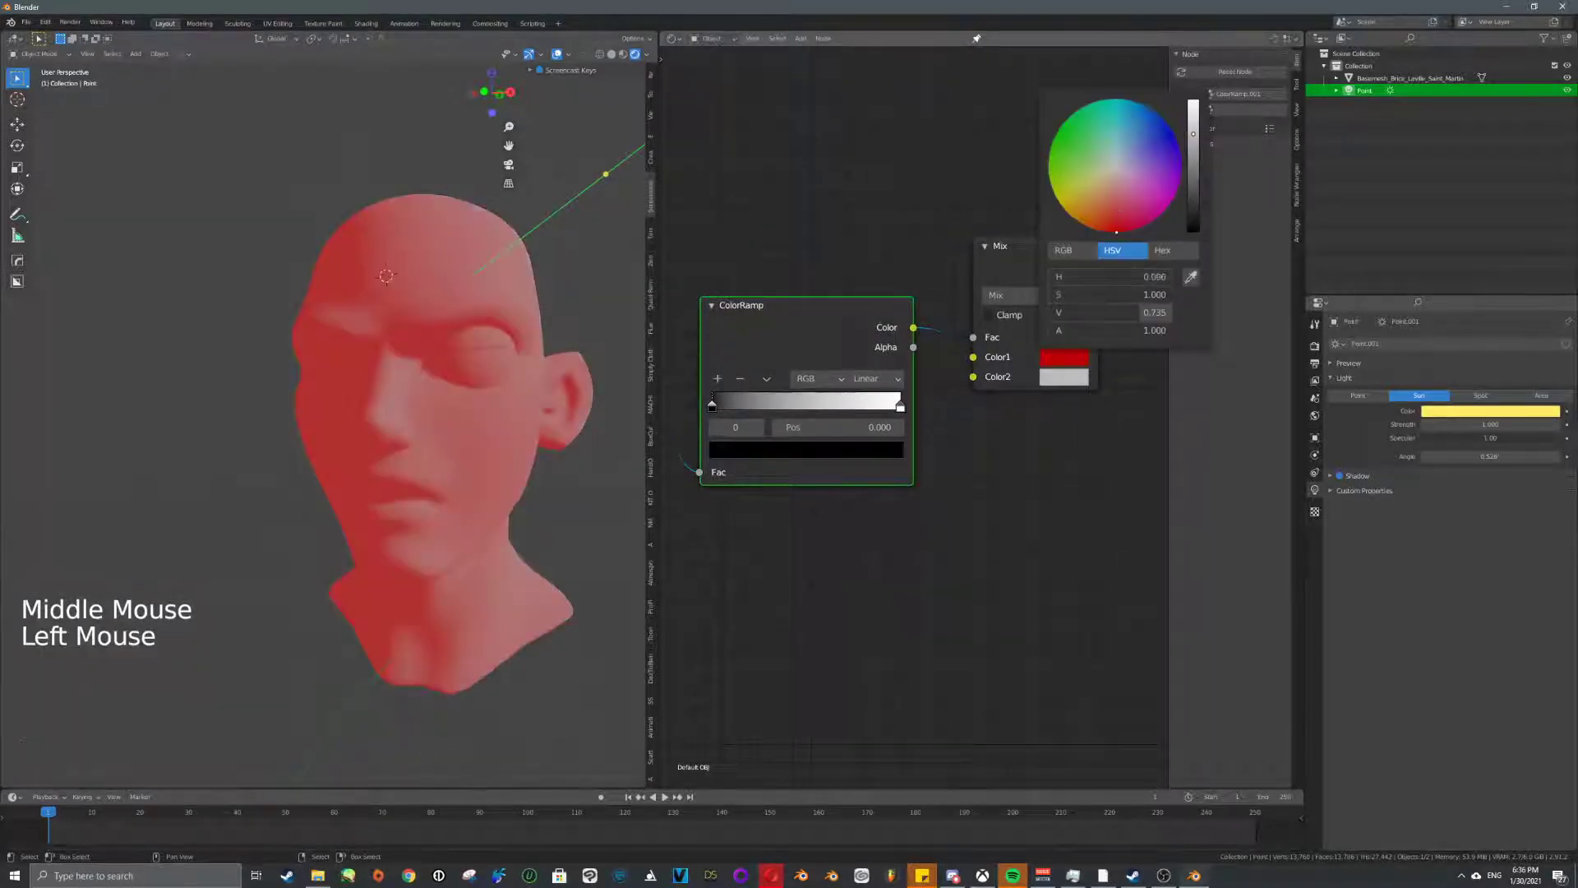
{"action": "left_click", "coordinate": [1066, 377]}
{"action": "left_click_drag", "start_coordinate": [1100, 216], "coordinate": [1059, 153]}
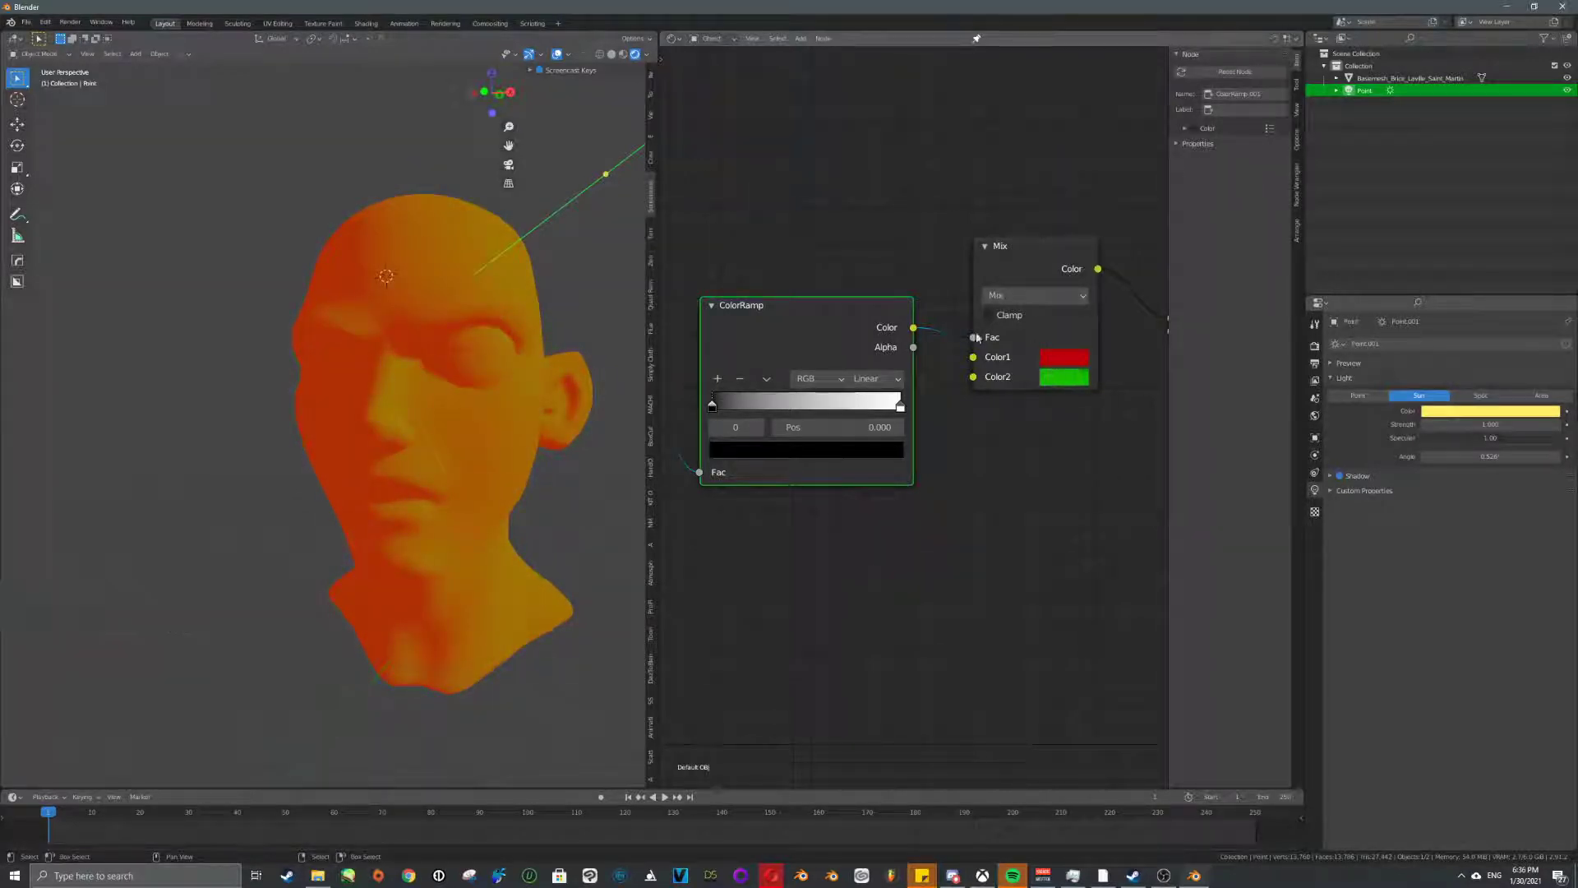
- Move the ColorRamp's white stop to 0.559 and its black stop to 0.114
{"action": "mouse_move", "coordinate": [729, 409]}
{"action": "left_mouse_down"}
{"action": "mouse_move", "coordinate": [790, 410]}
{"action": "mouse_move", "coordinate": [734, 409]}
{"action": "left_mouse_up"}
{"action": "left_click_drag", "start_coordinate": [899, 409], "coordinate": [814, 409]}
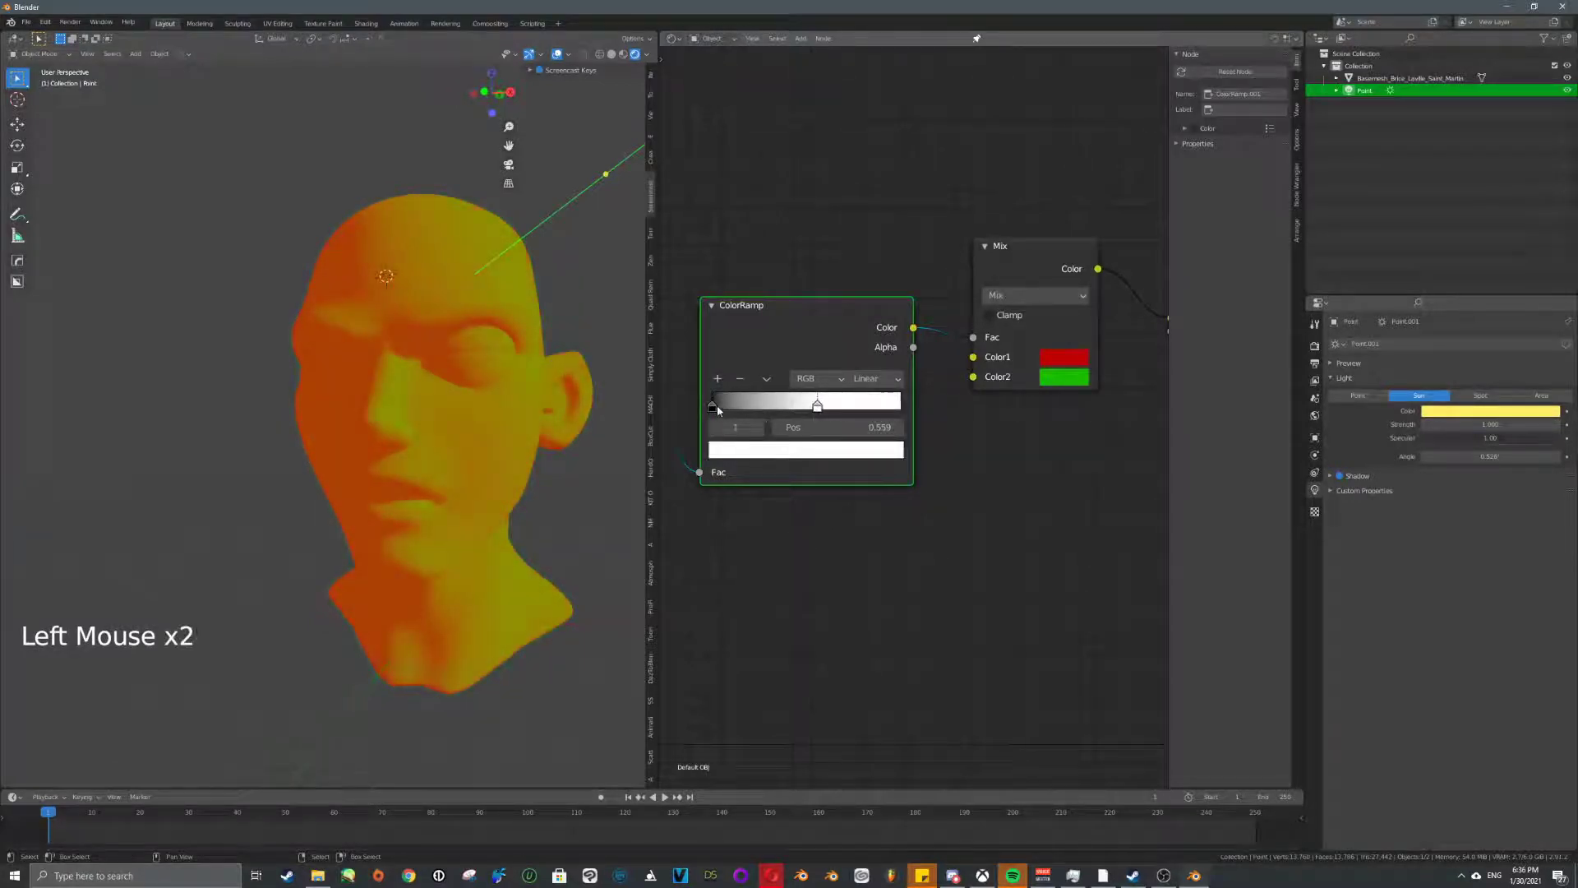
{"action": "left_click_drag", "start_coordinate": [714, 407], "coordinate": [733, 408]}
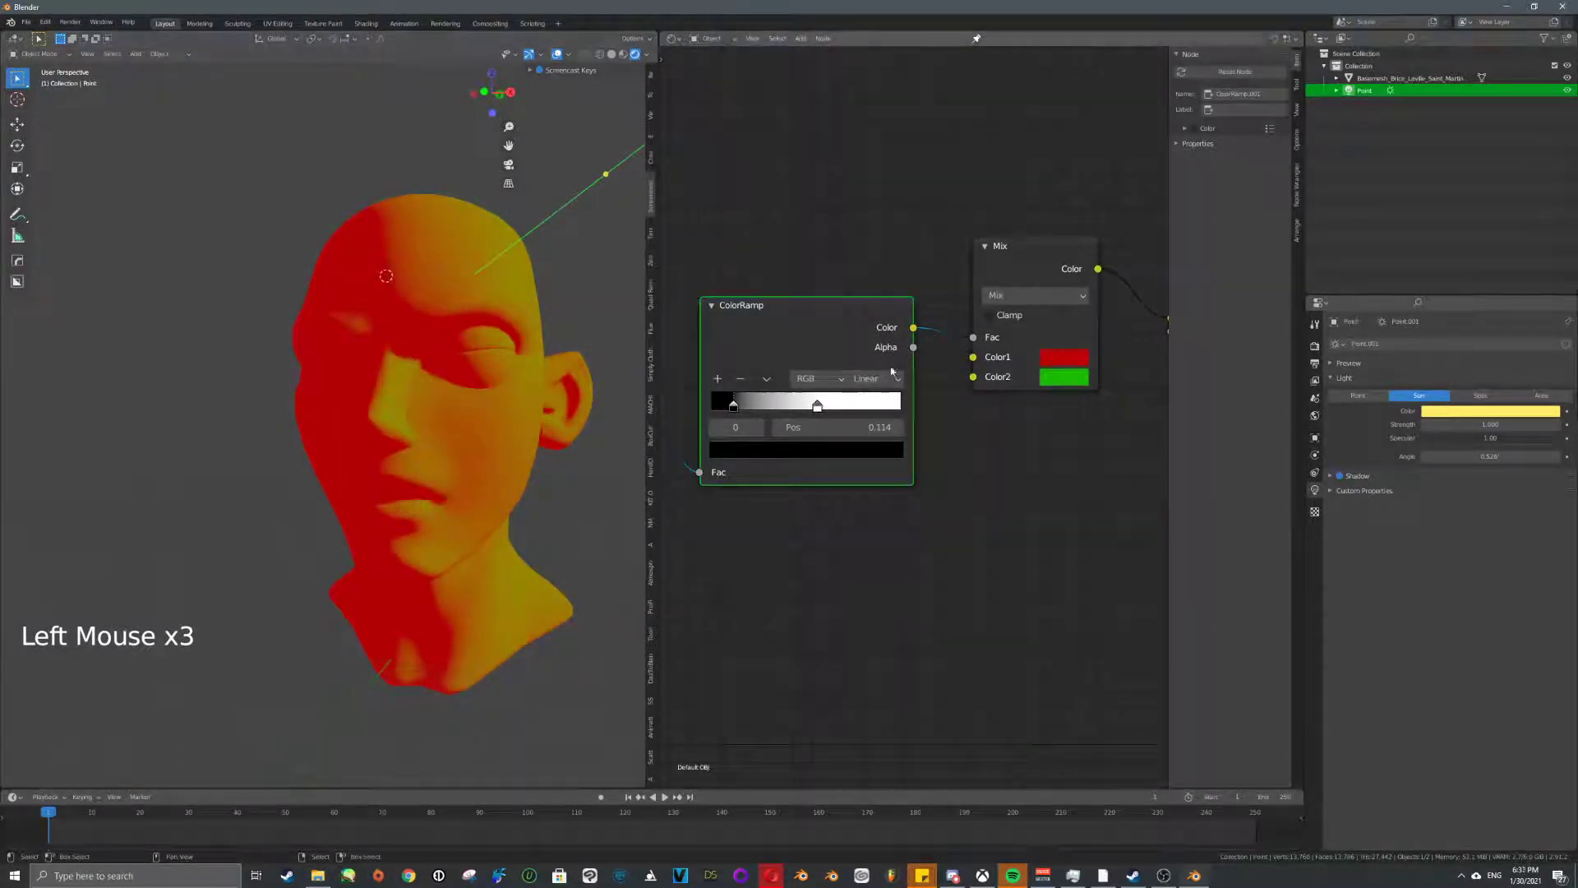
- Change the ColorRamp to Constant interpolation, pull the white stop close to the black one and set the black stop to 0.082
{"action": "left_click", "coordinate": [780, 286]}
{"action": "left_click", "coordinate": [877, 378]}
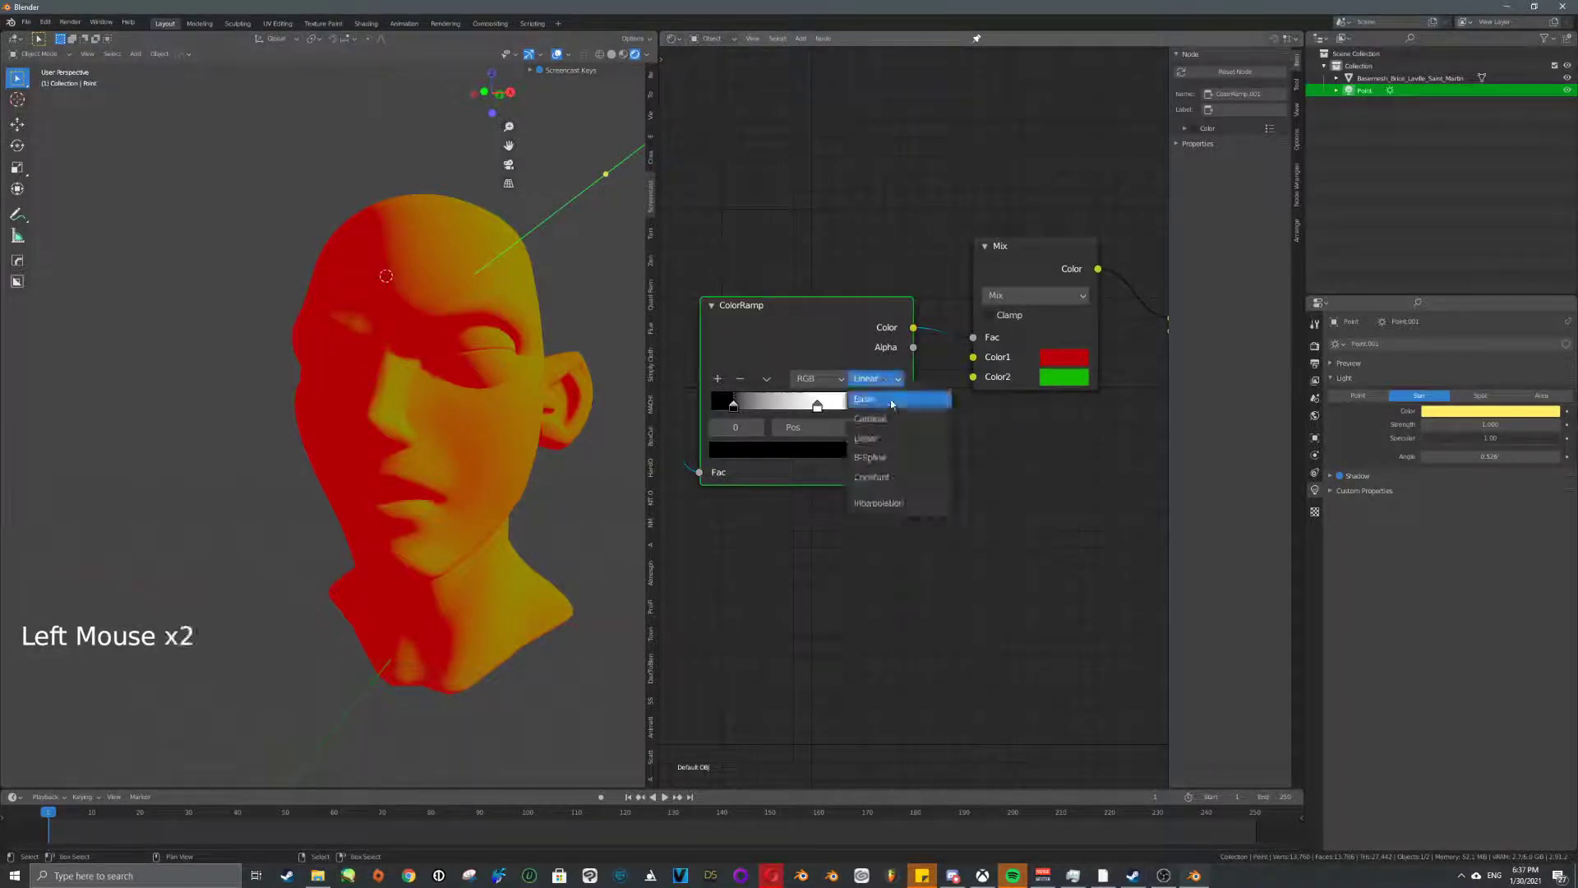
{"action": "left_click", "coordinate": [871, 478]}
{"action": "left_click_drag", "start_coordinate": [817, 405], "coordinate": [743, 410]}
{"action": "left_click", "coordinate": [726, 405]}
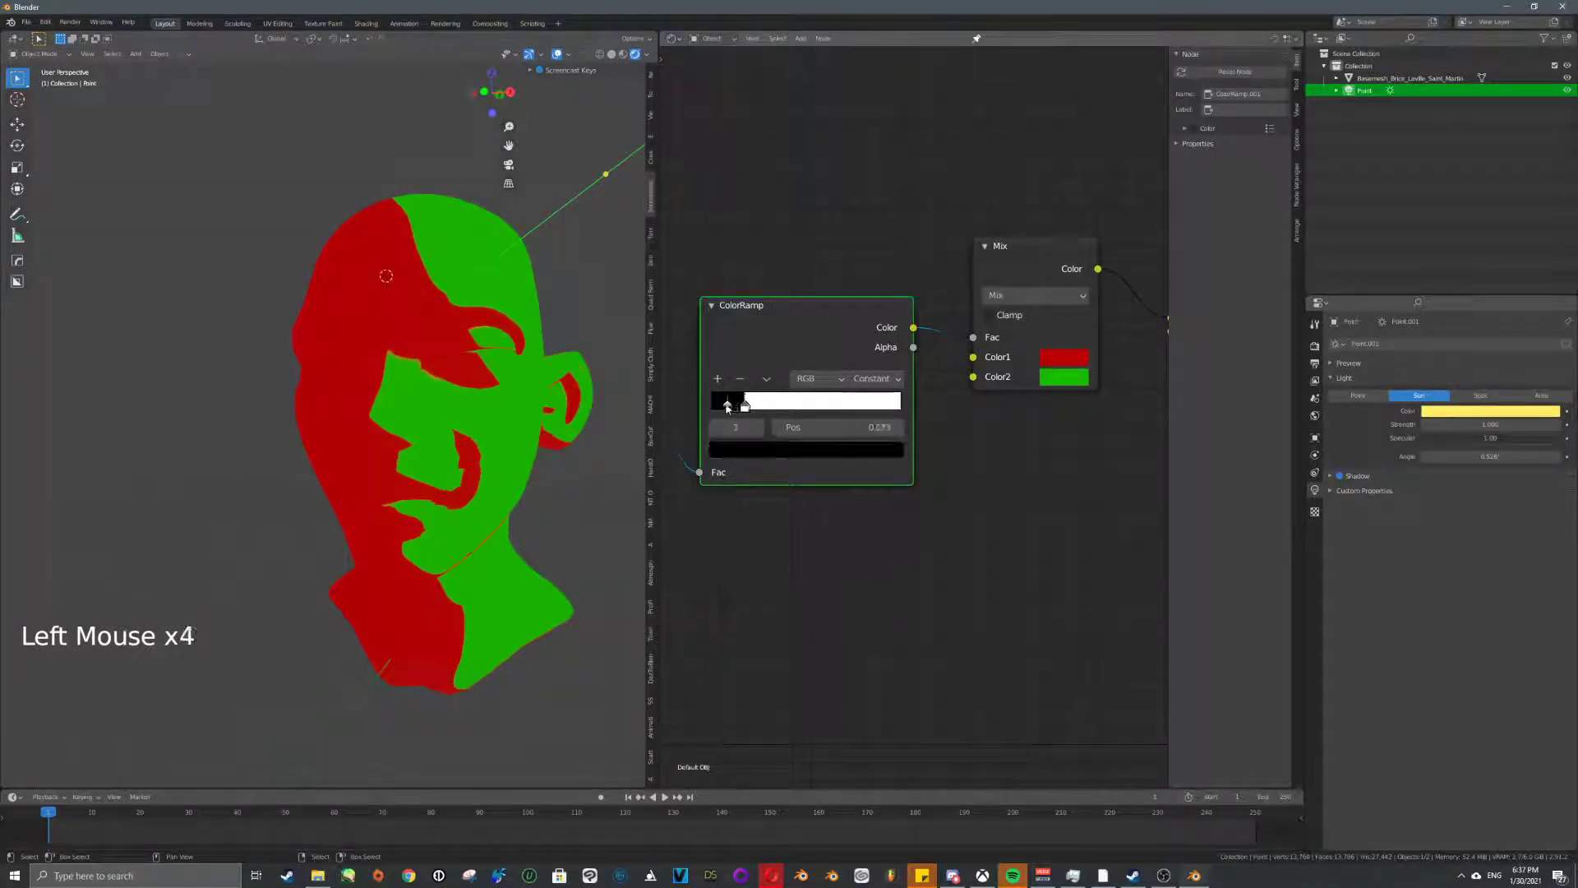
- Move the Mix node so it sits in line with the ColorRamp and Viewer with even gaps
{"action": "scroll", "coordinate": [1011, 399], "scroll_direction": "down", "scroll_amount": 4}
{"action": "middle_click_drag", "start_coordinate": [1017, 419], "coordinate": [1000, 473]}
{"action": "left_click", "coordinate": [974, 378]}
{"action": "key", "text": "g"}
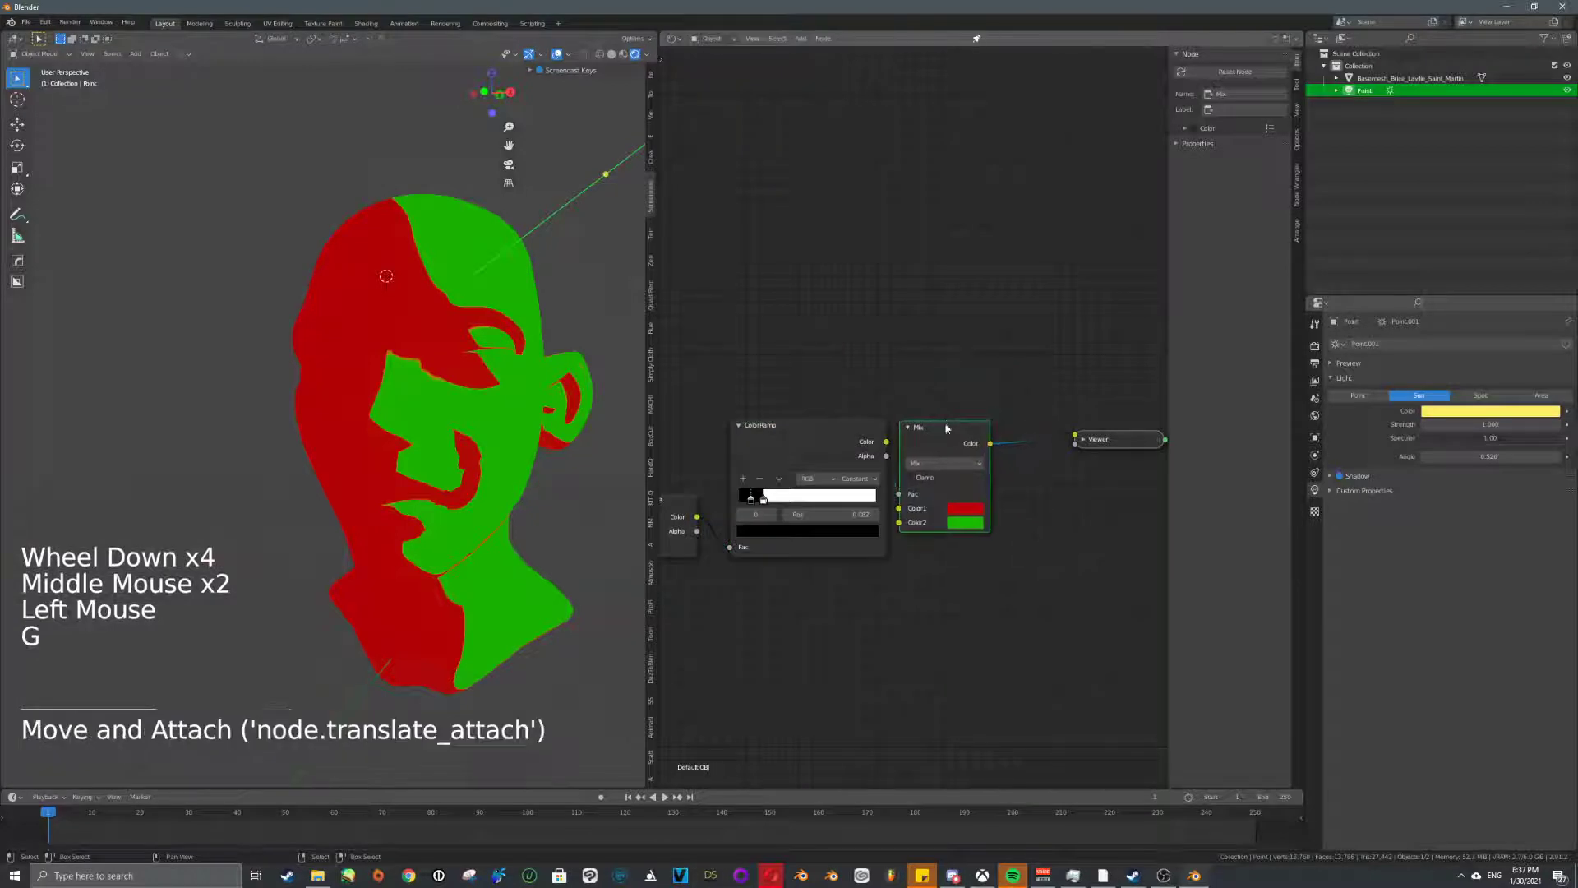
{"action": "middle_click_drag", "start_coordinate": [909, 407], "coordinate": [912, 408]}
{"action": "left_click", "coordinate": [927, 426]}
{"action": "key", "text": "g"}
{"action": "left_click", "coordinate": [963, 425]}
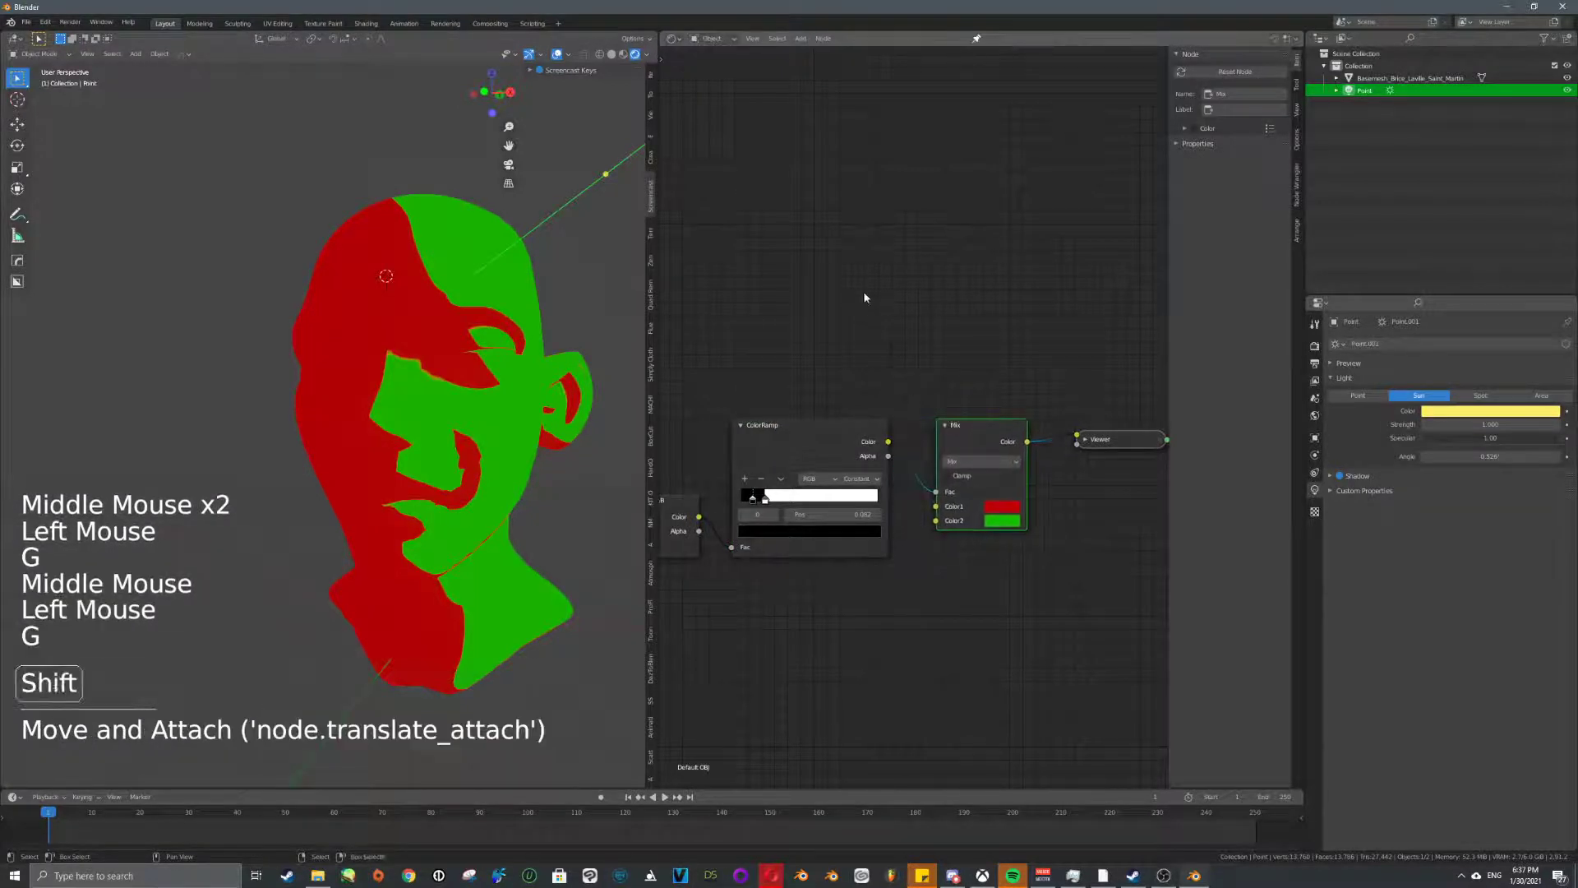
- Add an RGB color node above the ColorRamp and place a duplicate of it alongside
{"action": "key", "text": "shift+a"}
{"action": "left_click", "coordinate": [875, 286]}
{"action": "type", "text": "rgb"}
{"action": "key", "text": "Return"}
{"action": "left_click", "coordinate": [746, 162]}
{"action": "key", "text": "shift+d"}
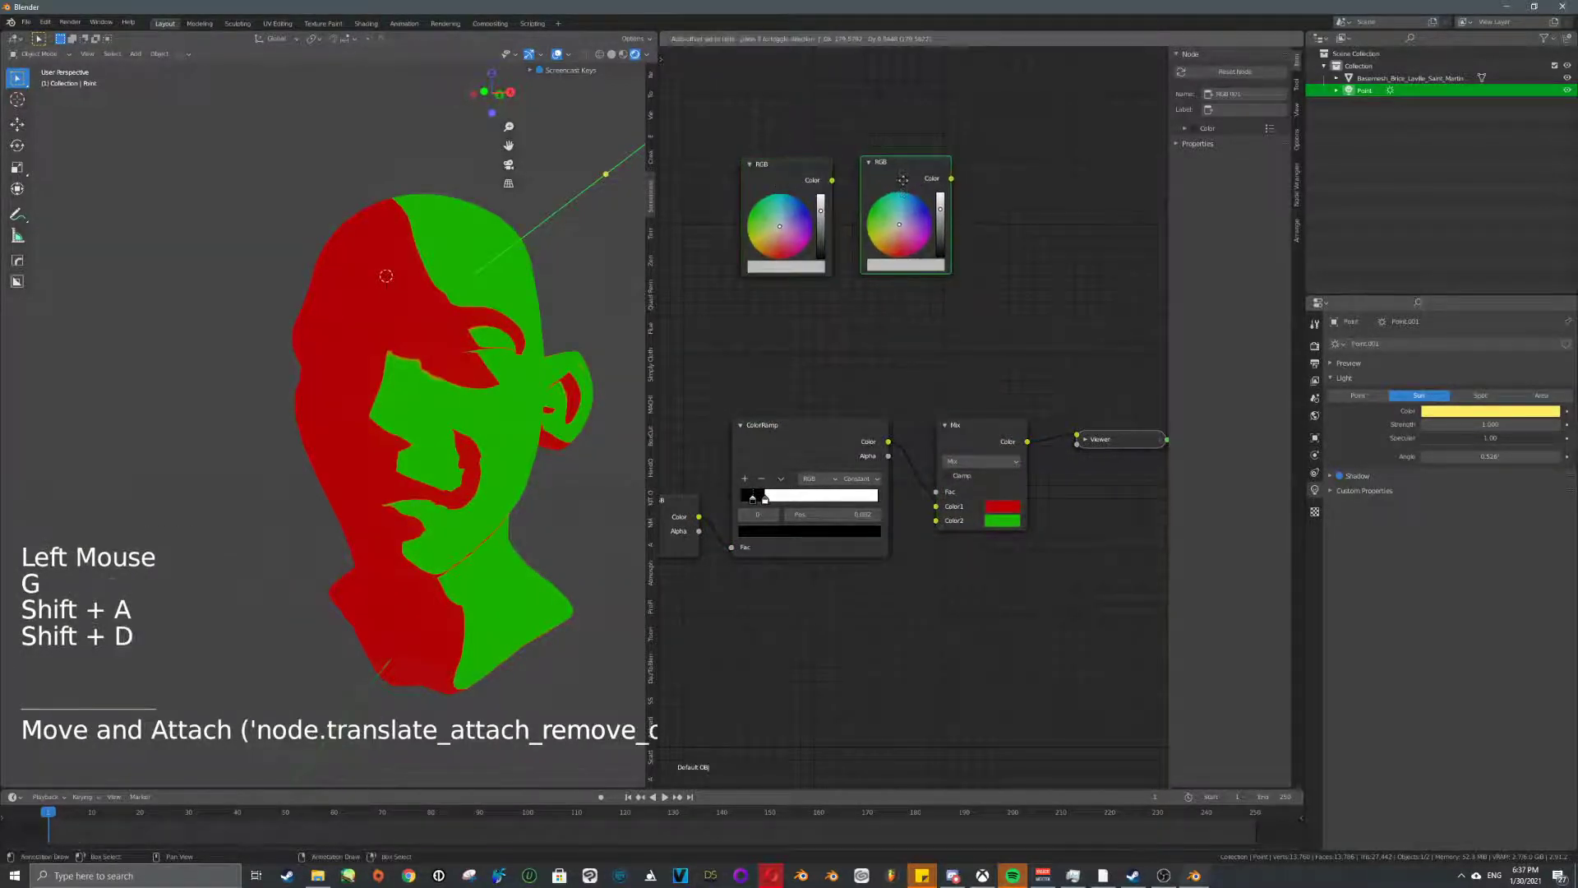
{"action": "left_click", "coordinate": [865, 161]}
- Connect the two RGB nodes to the Mix node's Color1 and Color2 and color them red and green respectively
{"action": "left_click_drag", "start_coordinate": [833, 181], "coordinate": [935, 506]}
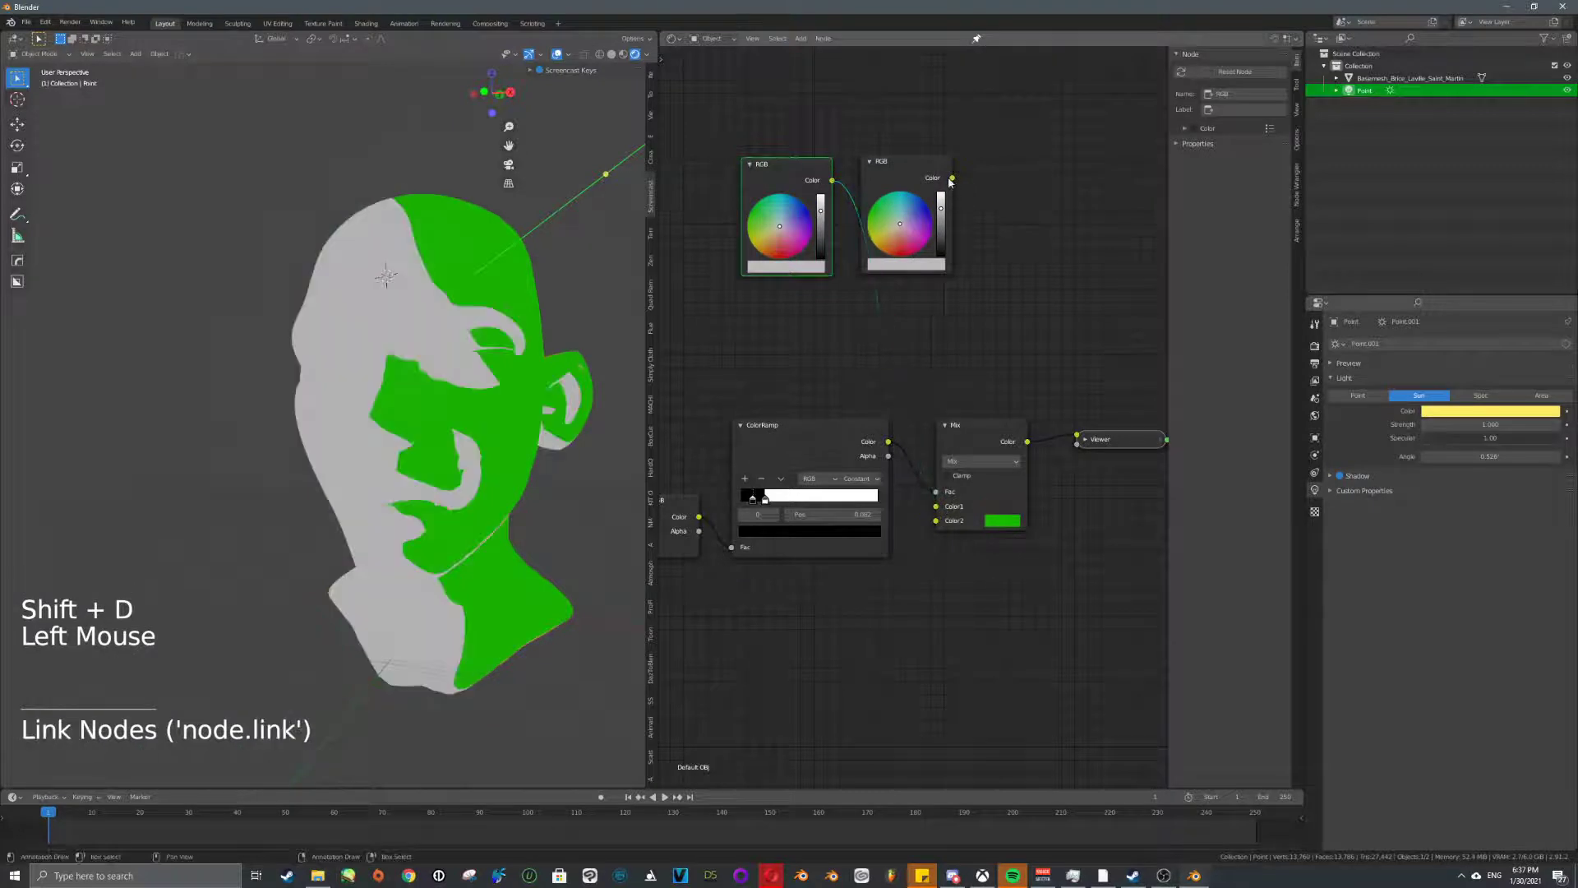
{"action": "left_click_drag", "start_coordinate": [952, 179], "coordinate": [936, 521]}
{"action": "left_click_drag", "start_coordinate": [785, 245], "coordinate": [782, 259]}
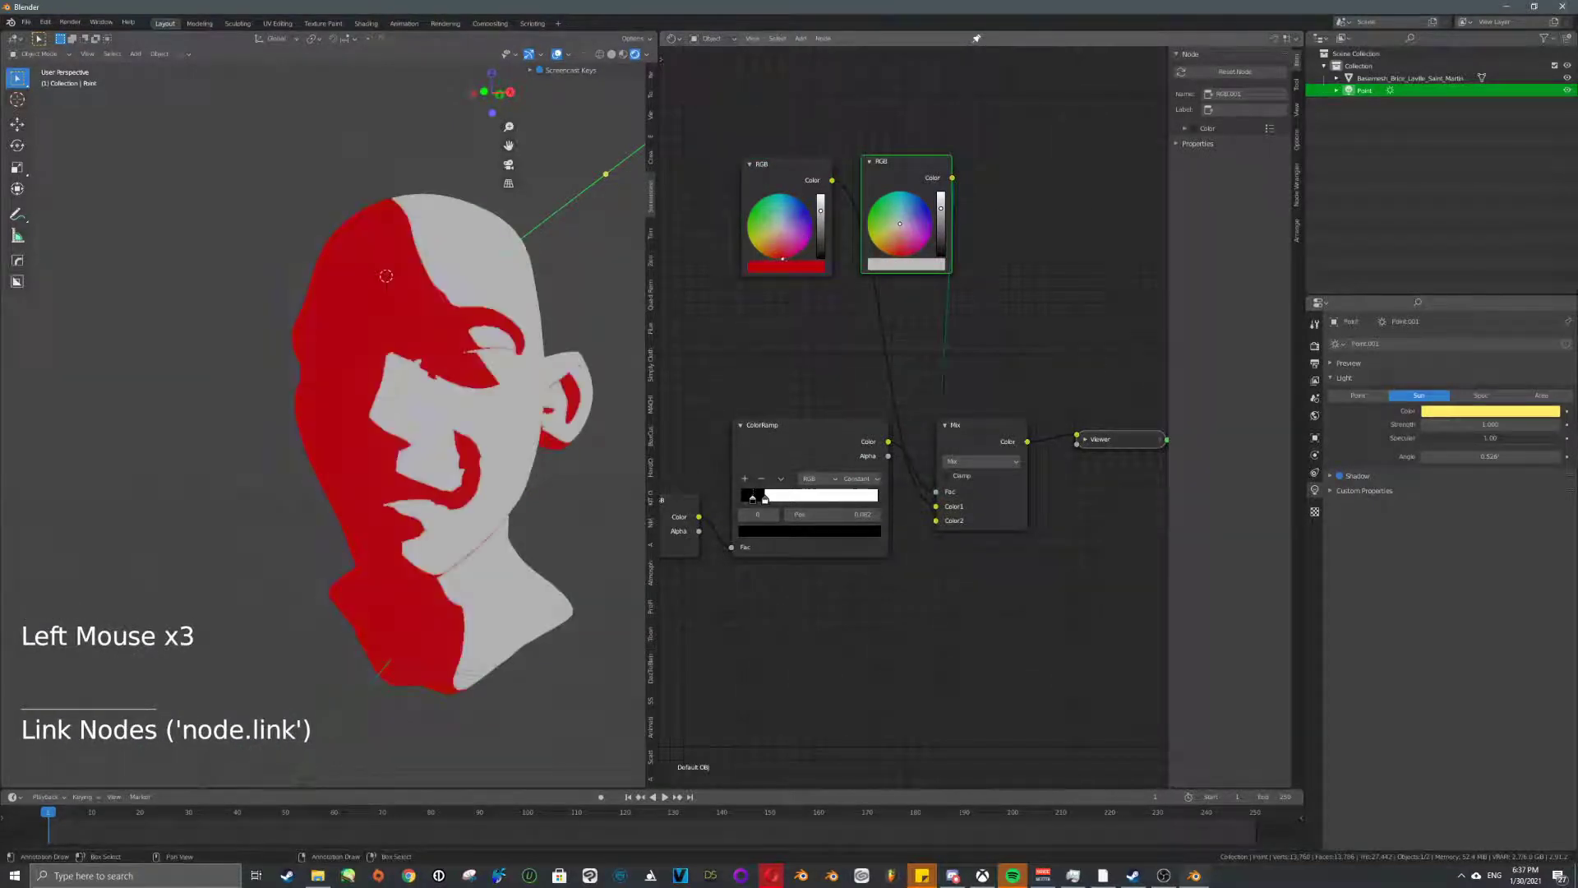
{"action": "left_click_drag", "start_coordinate": [922, 204], "coordinate": [876, 200]}
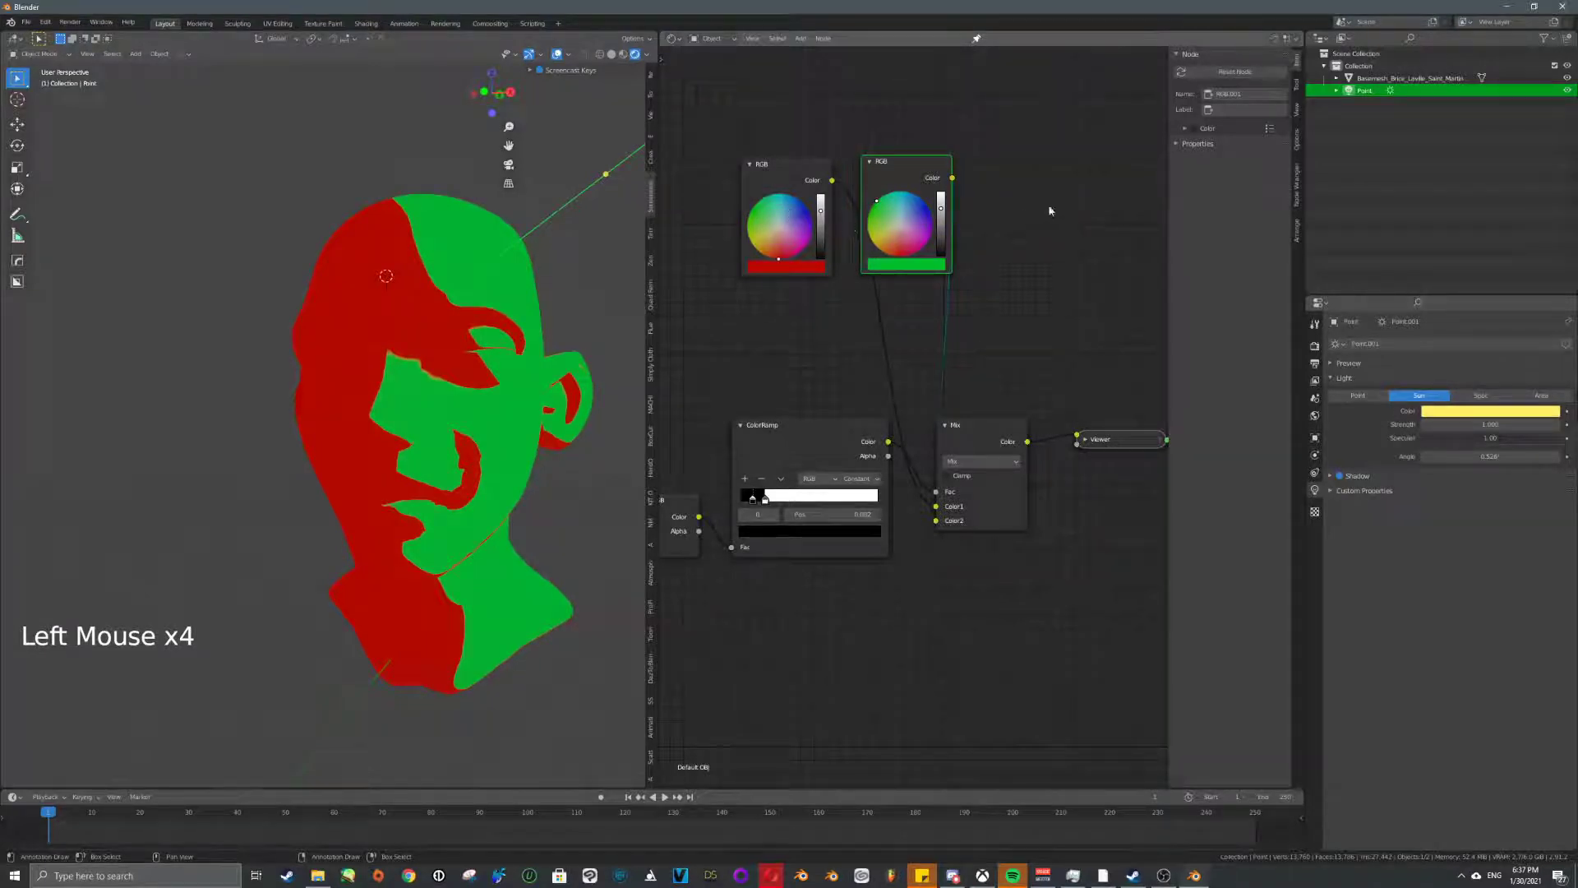
- Enclose both RGB nodes in a frame and label the frame "Colours"
{"action": "scroll", "coordinate": [1050, 211], "scroll_direction": "down", "scroll_amount": 5}
{"action": "left_click_drag", "start_coordinate": [781, 204], "coordinate": [961, 318]}
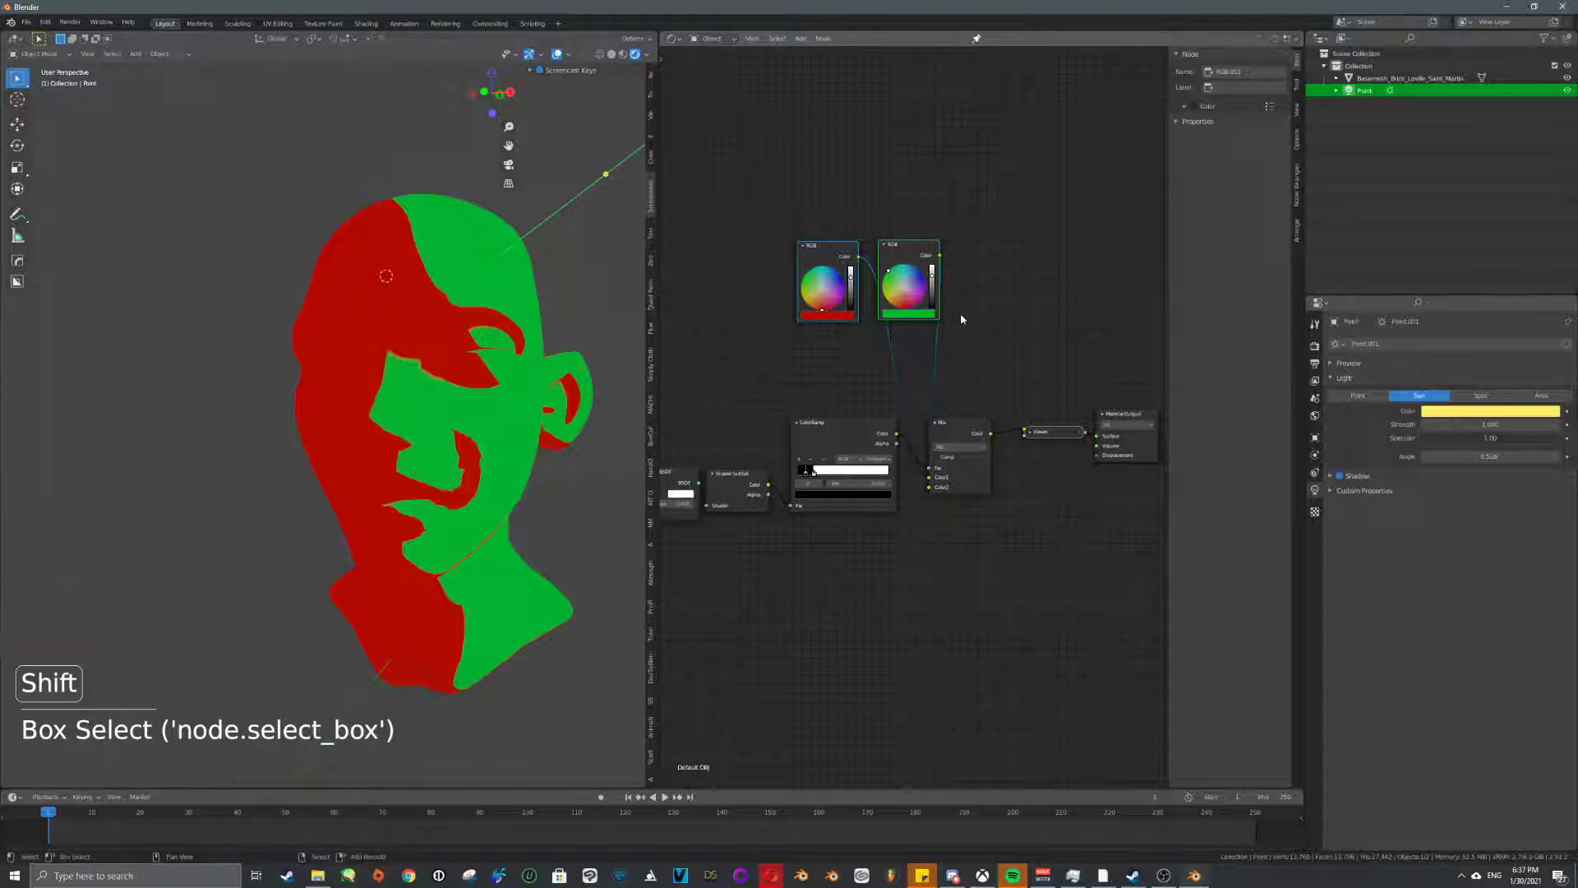
{"action": "key", "text": "shift+p"}
{"action": "left_click", "coordinate": [1245, 109]}
{"action": "type", "text": "Co"}
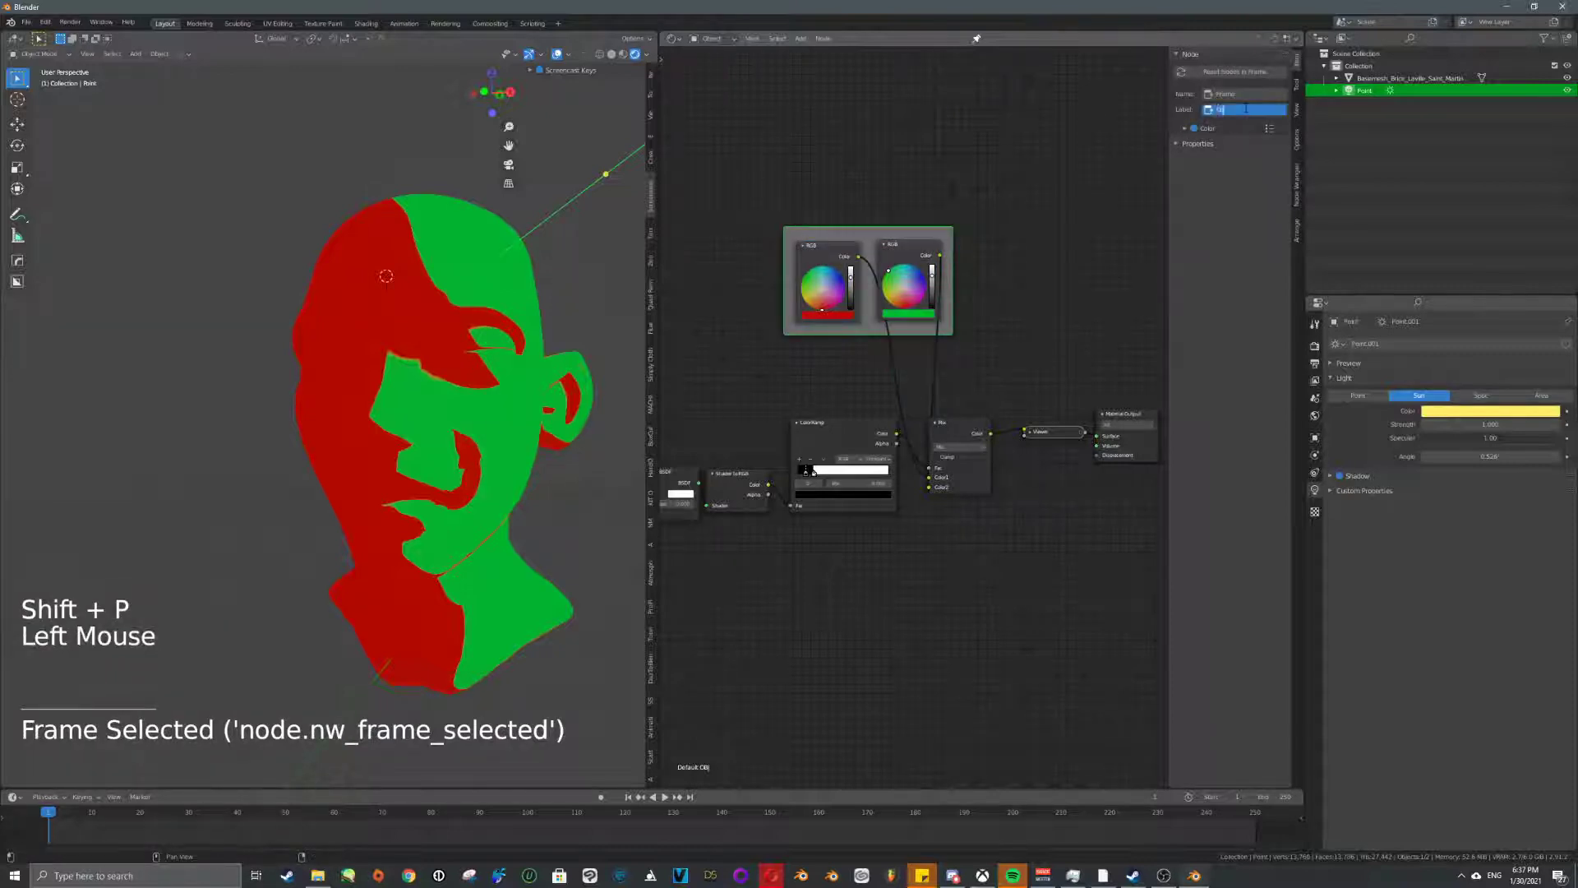
{"action": "type", "text": "lours"}
{"action": "key", "text": "Return"}
- Label the red RGB node "Shadow" and the green RGB node "Light"
{"action": "scroll", "coordinate": [894, 245], "scroll_direction": "up", "scroll_amount": 5}
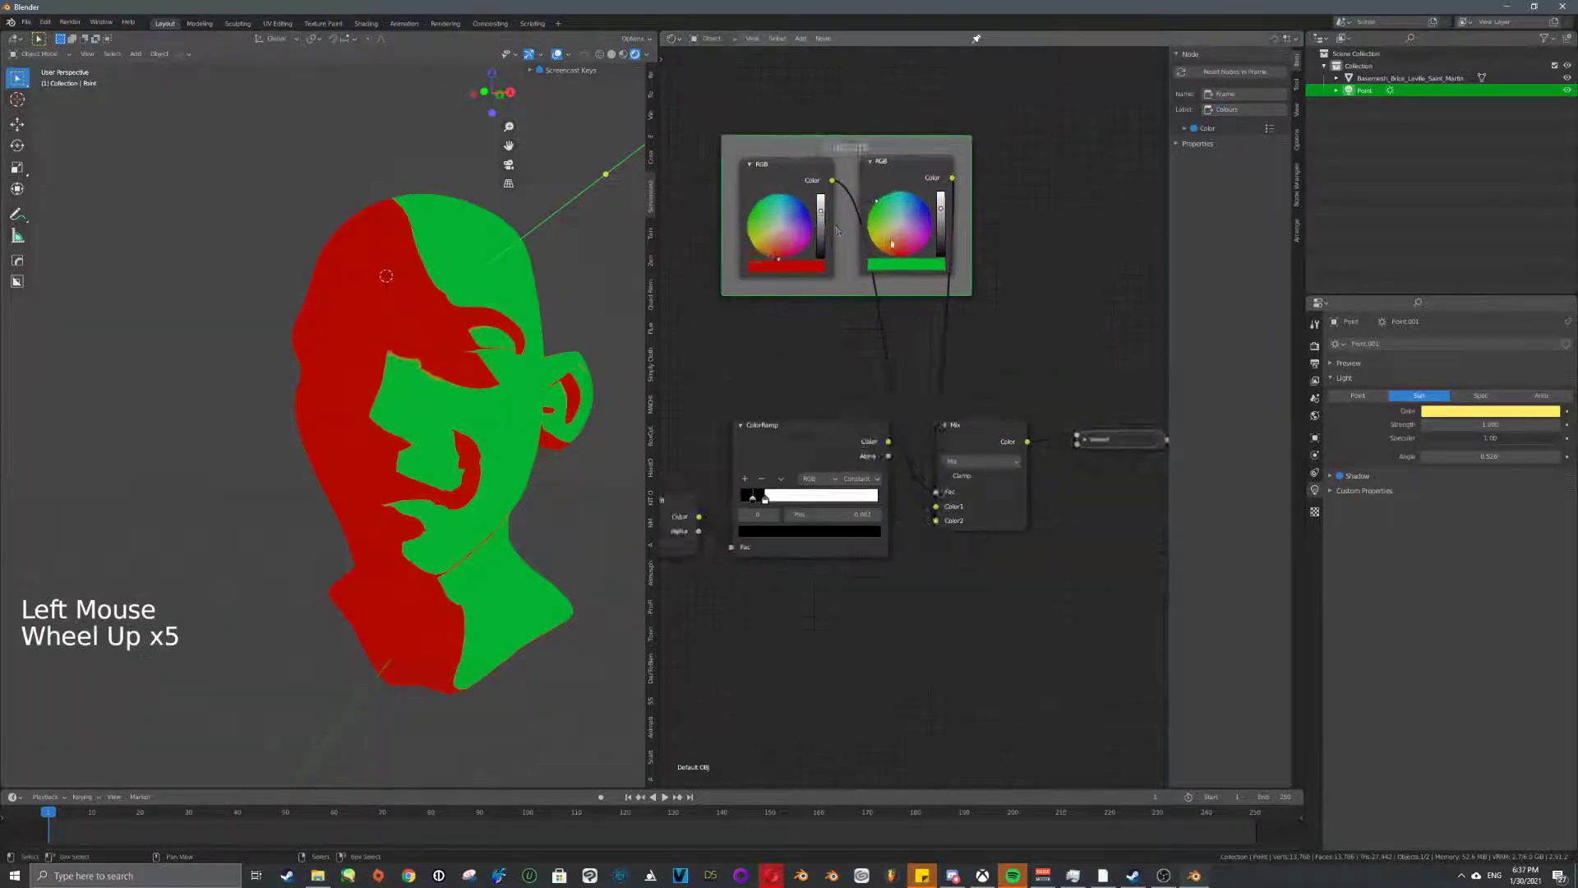
{"action": "middle_click_drag", "start_coordinate": [894, 245], "coordinate": [1009, 345]}
{"action": "scroll", "coordinate": [1010, 338], "scroll_direction": "up", "scroll_amount": 6}
{"action": "left_click", "coordinate": [872, 200]}
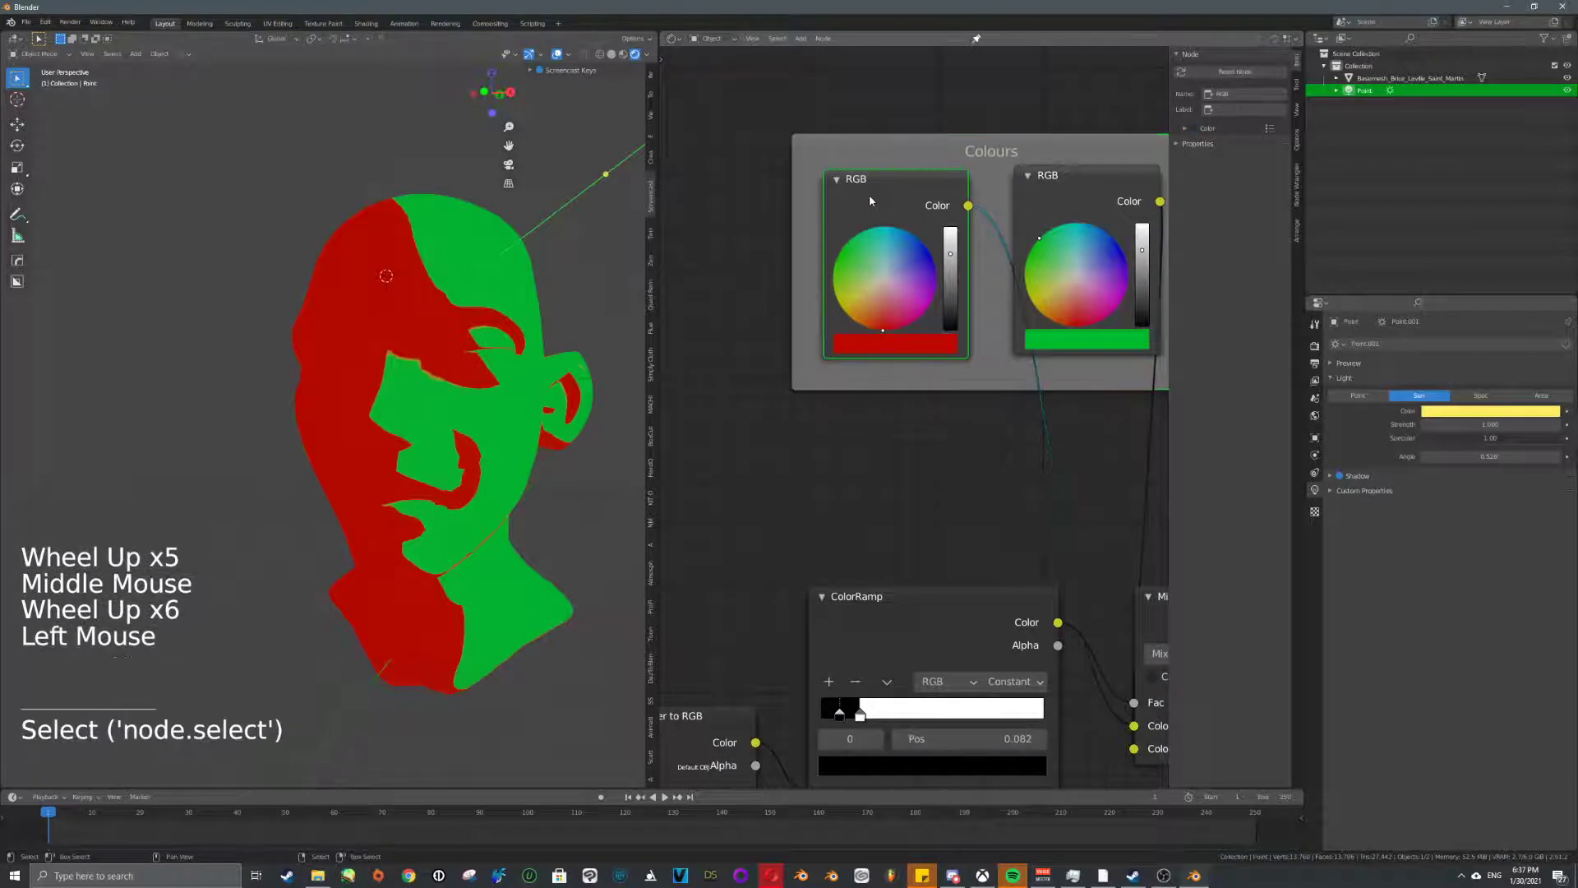
{"action": "left_click", "coordinate": [1260, 109]}
{"action": "type", "text": "Shadow"}
{"action": "key", "text": "Return"}
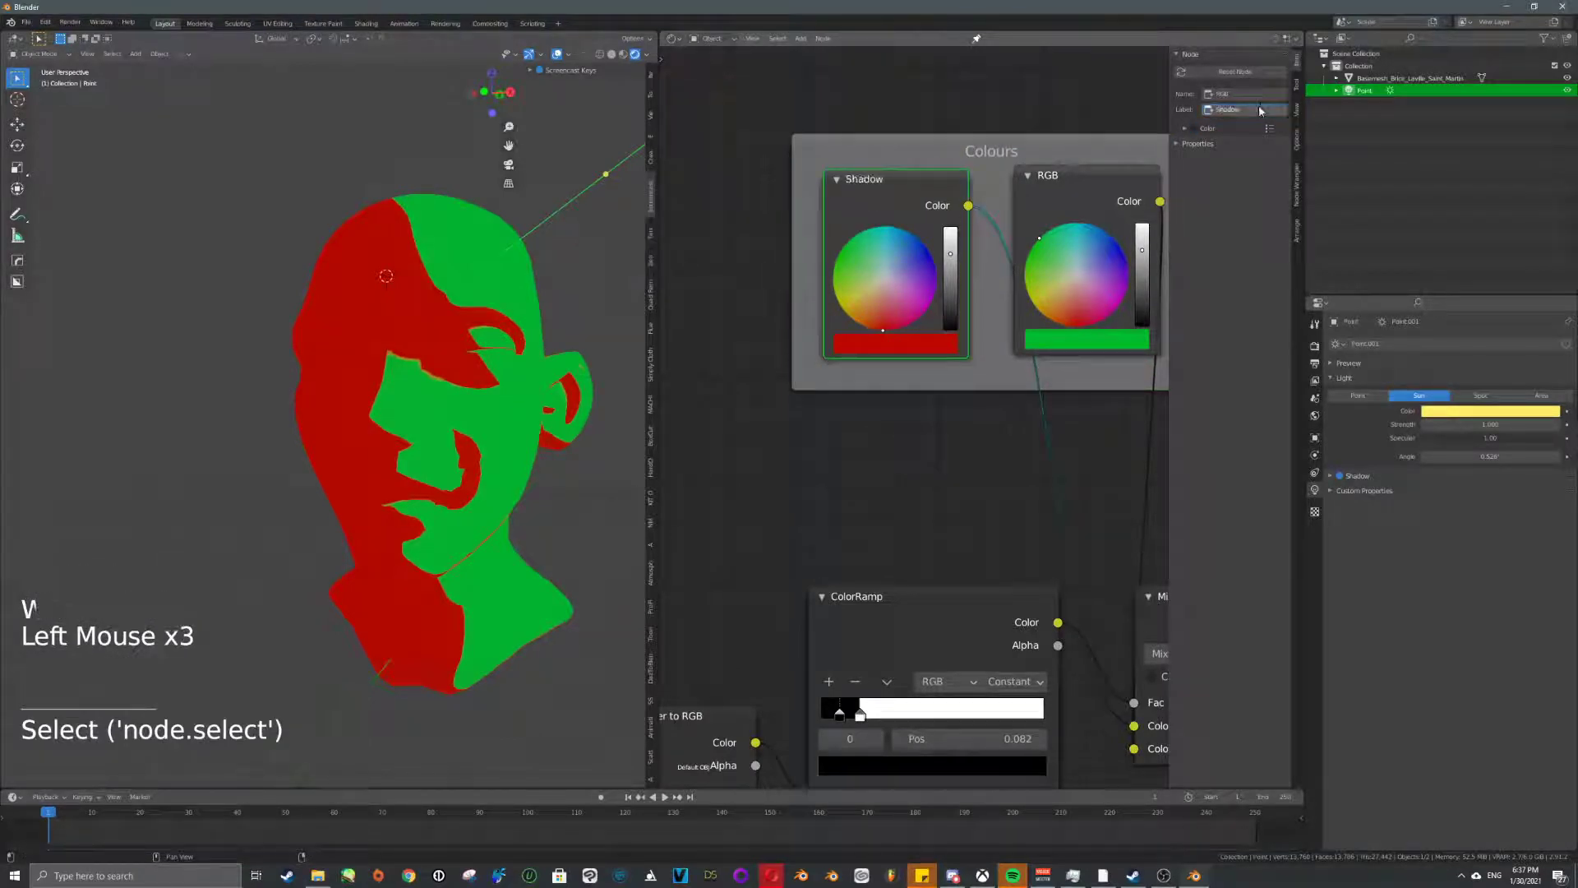
{"action": "left_click", "coordinate": [1120, 185]}
{"action": "left_click", "coordinate": [1257, 109]}
{"action": "type", "text": "Light"}
{"action": "key", "text": "Return"}
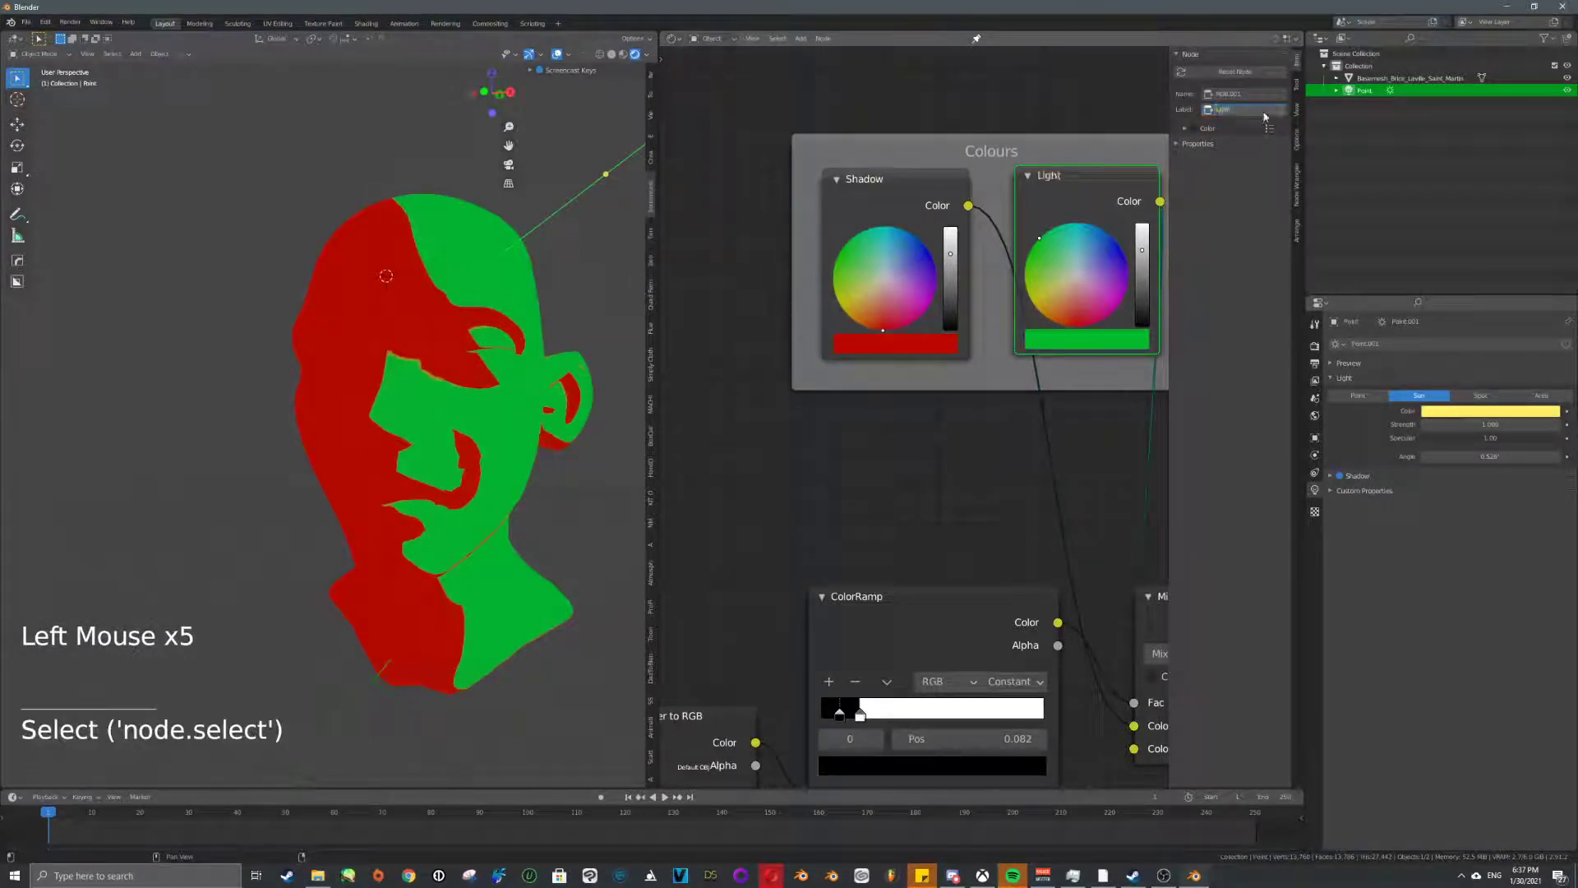
- Enable a custom color for the Colours frame and set it to blue
{"action": "left_click", "coordinate": [1163, 374]}
{"action": "left_click", "coordinate": [1200, 128]}
{"action": "left_click", "coordinate": [1229, 147]}
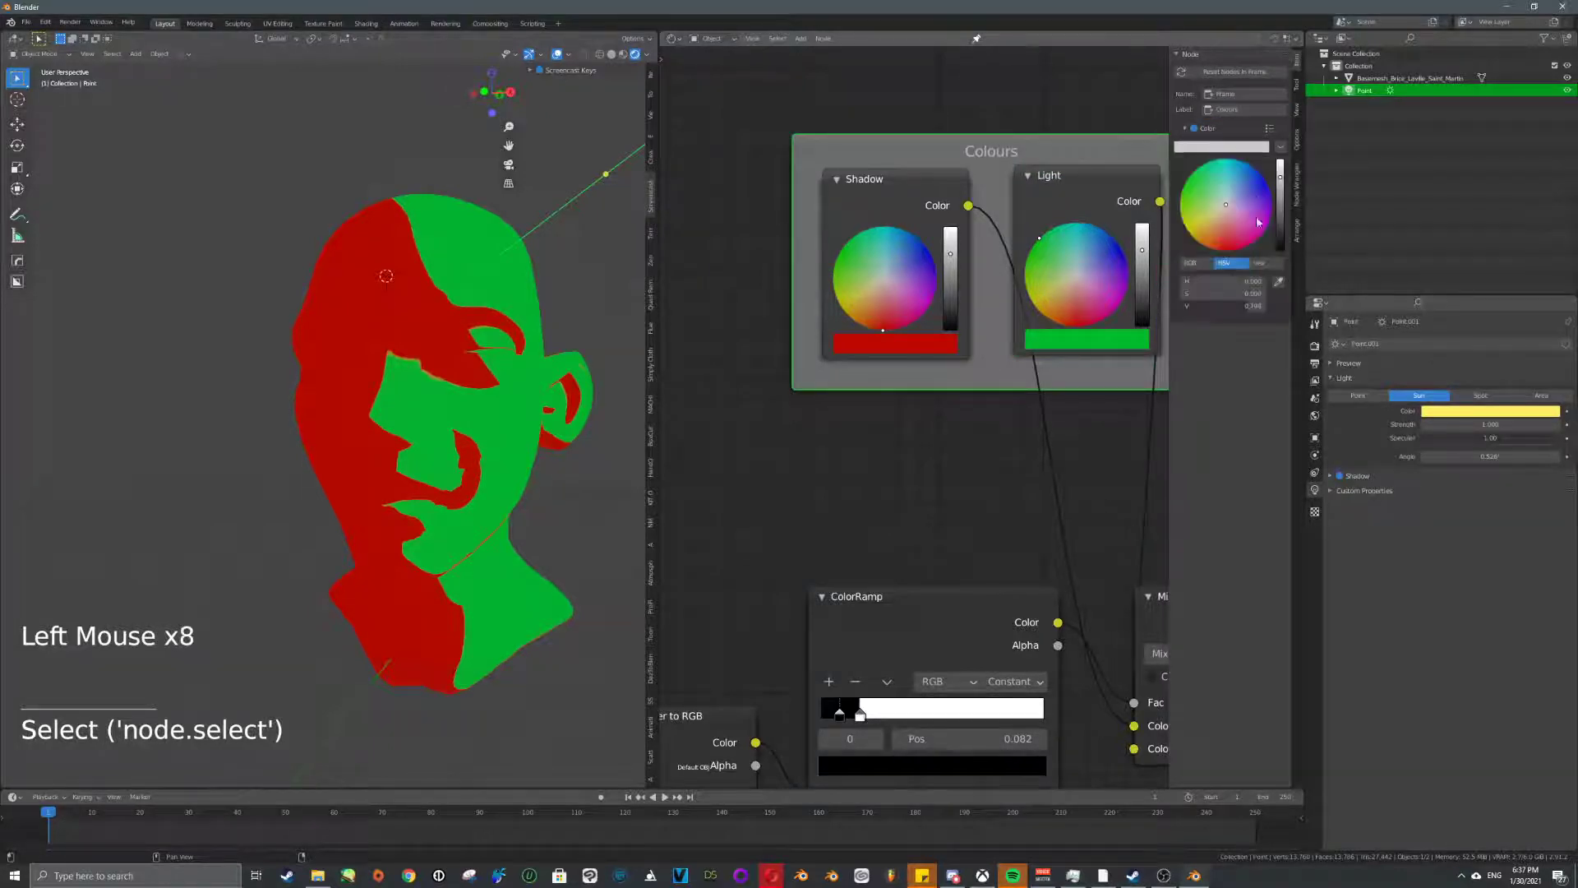
{"action": "left_click", "coordinate": [1253, 192]}
- Move the Colours frame farther up, away from the main node row
{"action": "scroll", "coordinate": [1044, 287], "scroll_direction": "down", "scroll_amount": 12}
{"action": "middle_click_drag", "start_coordinate": [1001, 325], "coordinate": [983, 340]}
{"action": "right_click", "coordinate": [982, 334]}
{"action": "key", "text": "g"}
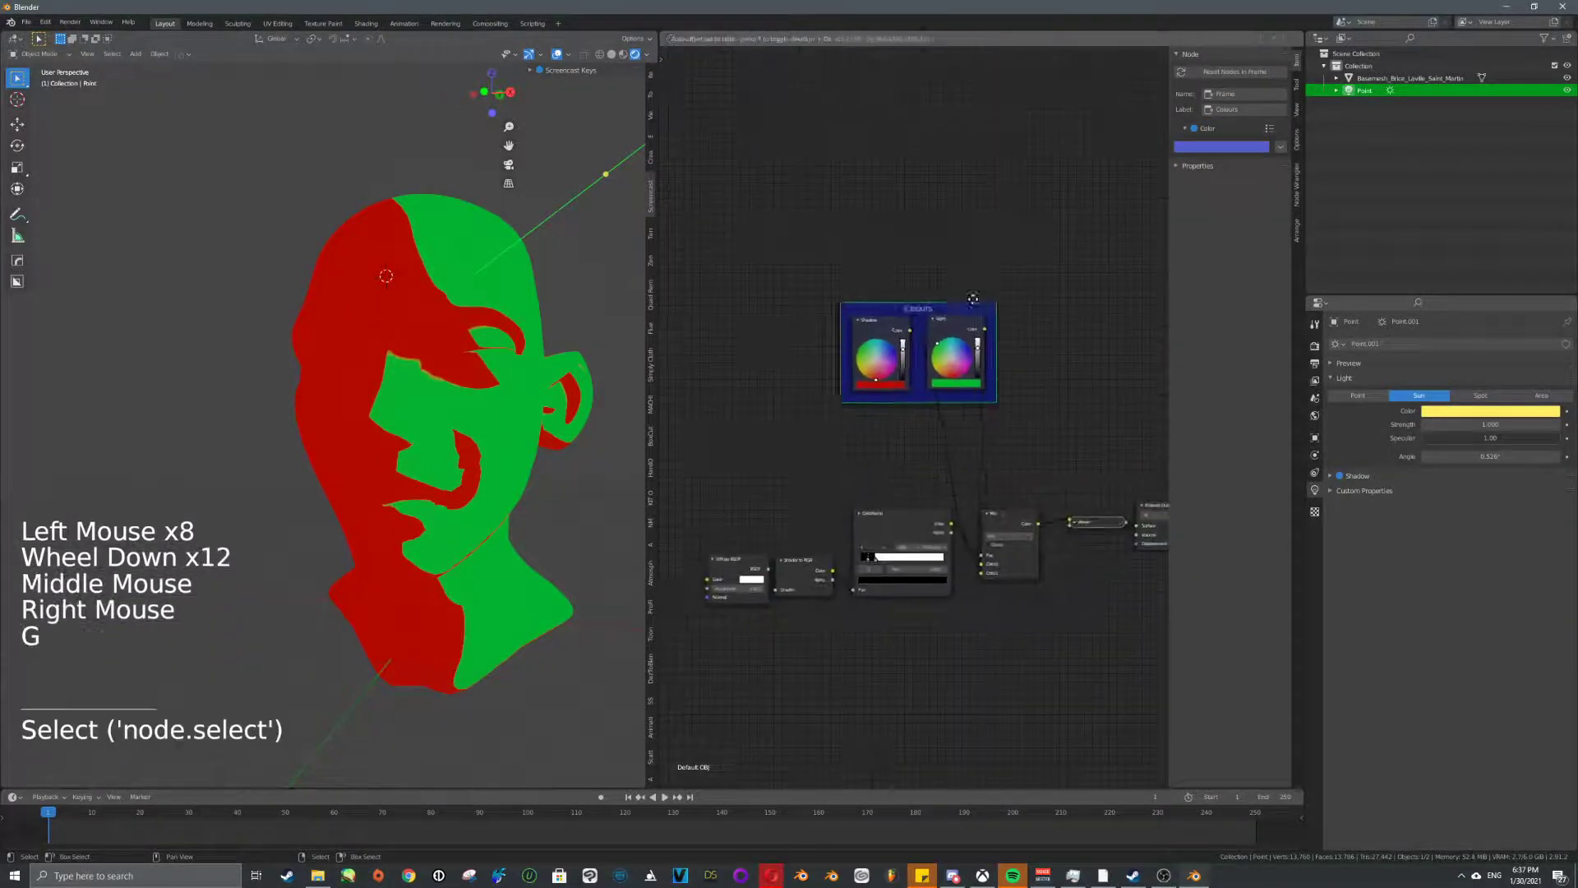
{"action": "left_click", "coordinate": [966, 203]}
- Split the node editor into two stacked areas and show only the Colours frame in the upper one
{"action": "left_click", "coordinate": [1288, 82]}
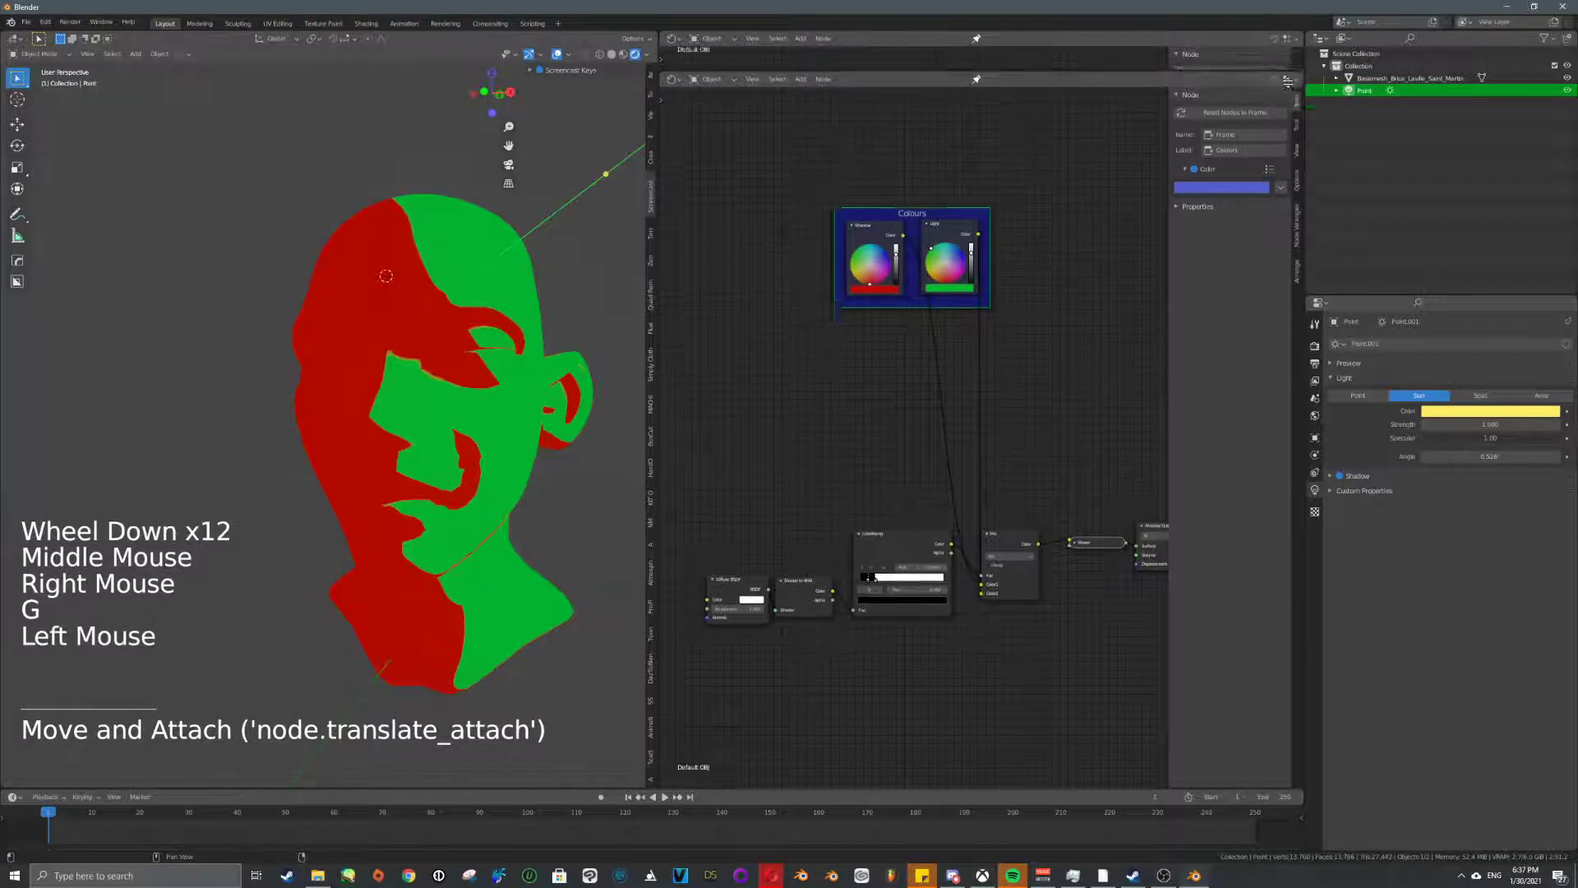
{"action": "left_click_drag", "start_coordinate": [1288, 81], "coordinate": [1282, 314]}
{"action": "middle_click_drag", "start_coordinate": [907, 127], "coordinate": [933, 250]}
{"action": "scroll", "coordinate": [966, 193], "scroll_direction": "up", "scroll_amount": 12}
{"action": "middle_click_drag", "start_coordinate": [979, 135], "coordinate": [913, 210]}
- Select the head mesh and pin its material in the upper node editor
{"action": "left_click", "coordinate": [976, 38]}
{"action": "scroll", "coordinate": [1001, 165], "scroll_direction": "down", "scroll_amount": 20}
{"action": "scroll", "coordinate": [986, 215], "scroll_direction": "down", "scroll_amount": 20}
{"action": "scroll", "coordinate": [969, 225], "scroll_direction": "up", "scroll_amount": 13}
{"action": "scroll", "coordinate": [974, 220], "scroll_direction": "up", "scroll_amount": 7}
{"action": "right_click", "coordinate": [485, 299]}
{"action": "scroll", "coordinate": [982, 197], "scroll_direction": "up", "scroll_amount": 7}
{"action": "scroll", "coordinate": [970, 206], "scroll_direction": "up", "scroll_amount": 13}
{"action": "left_click", "coordinate": [1093, 41]}
{"action": "left_click", "coordinate": [1093, 38]}
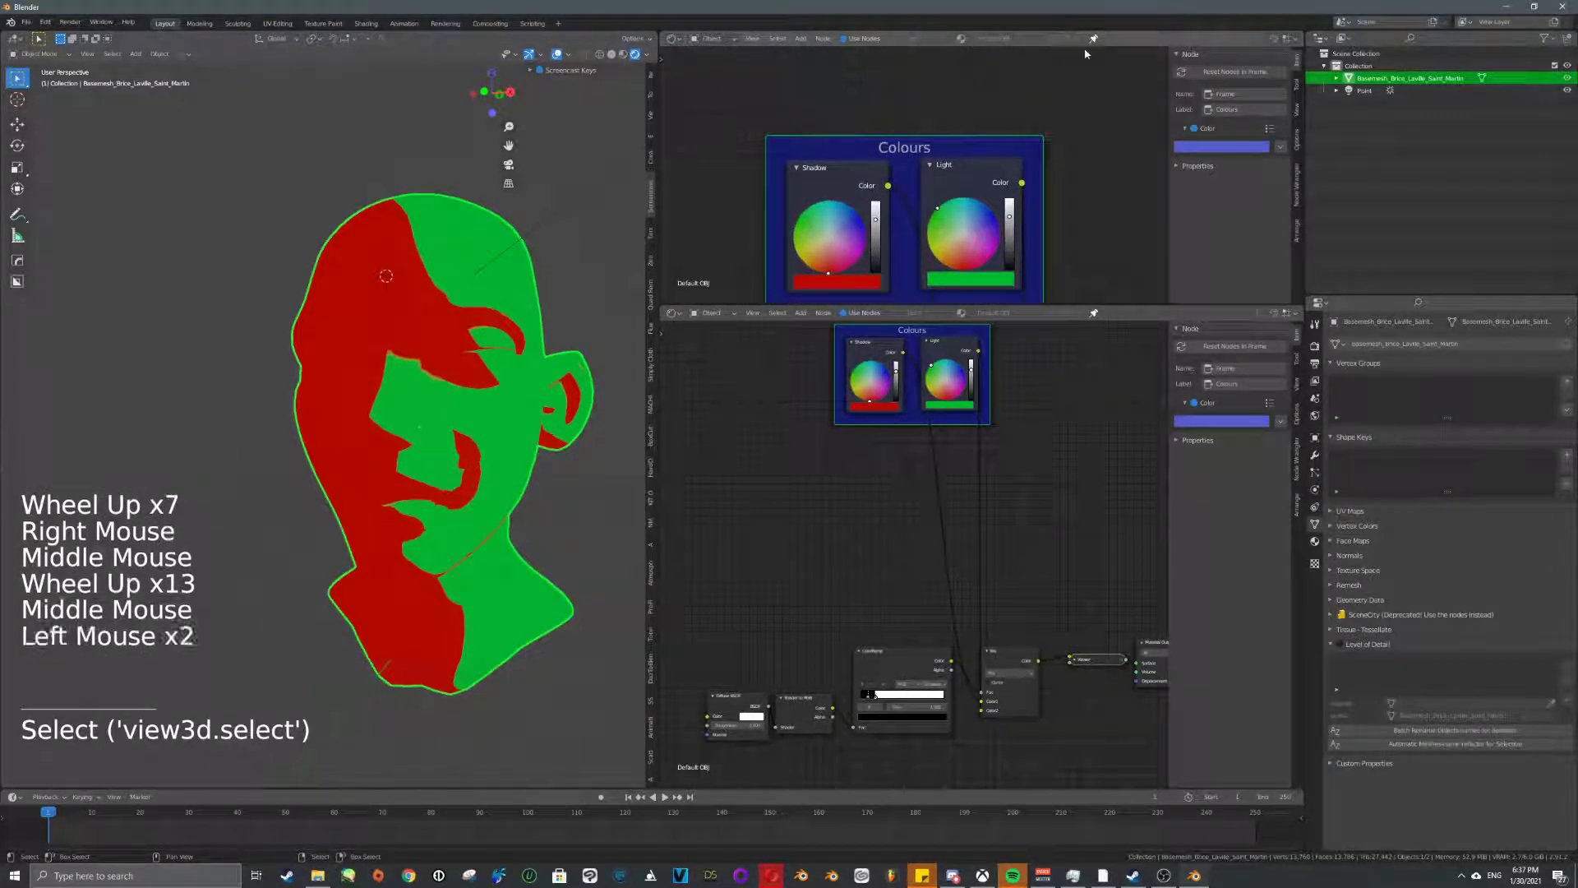
- Center the Colours frame in the upper node editor, unpin the lower editor and select the sun light
{"action": "middle_click_drag", "start_coordinate": [986, 173], "coordinate": [1005, 132]}
{"action": "left_click", "coordinate": [1006, 131]}
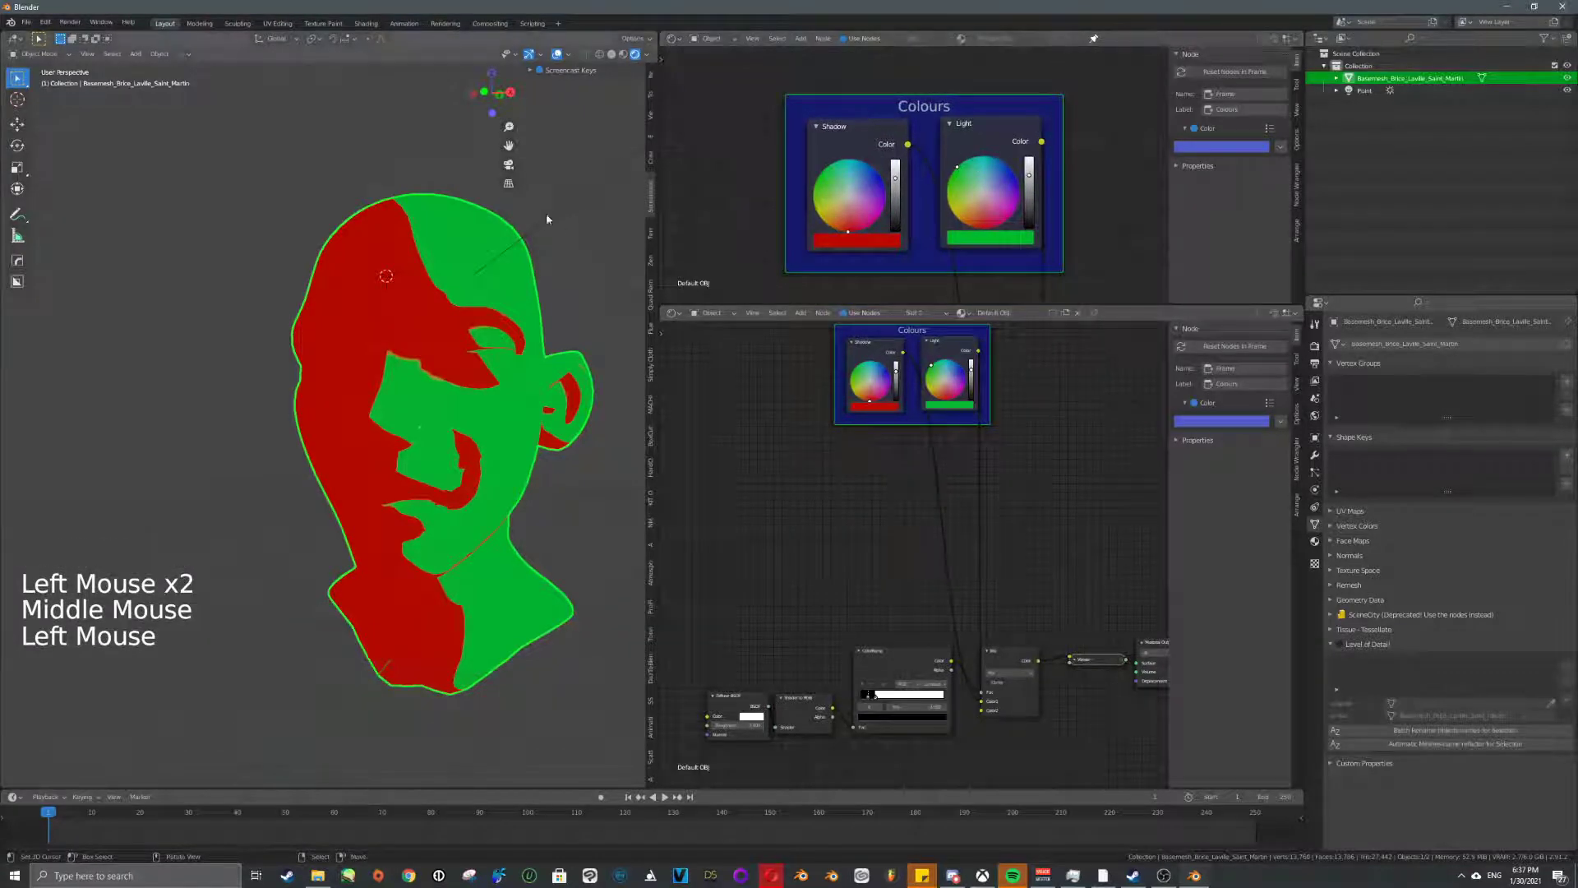
{"action": "right_click", "coordinate": [575, 201]}
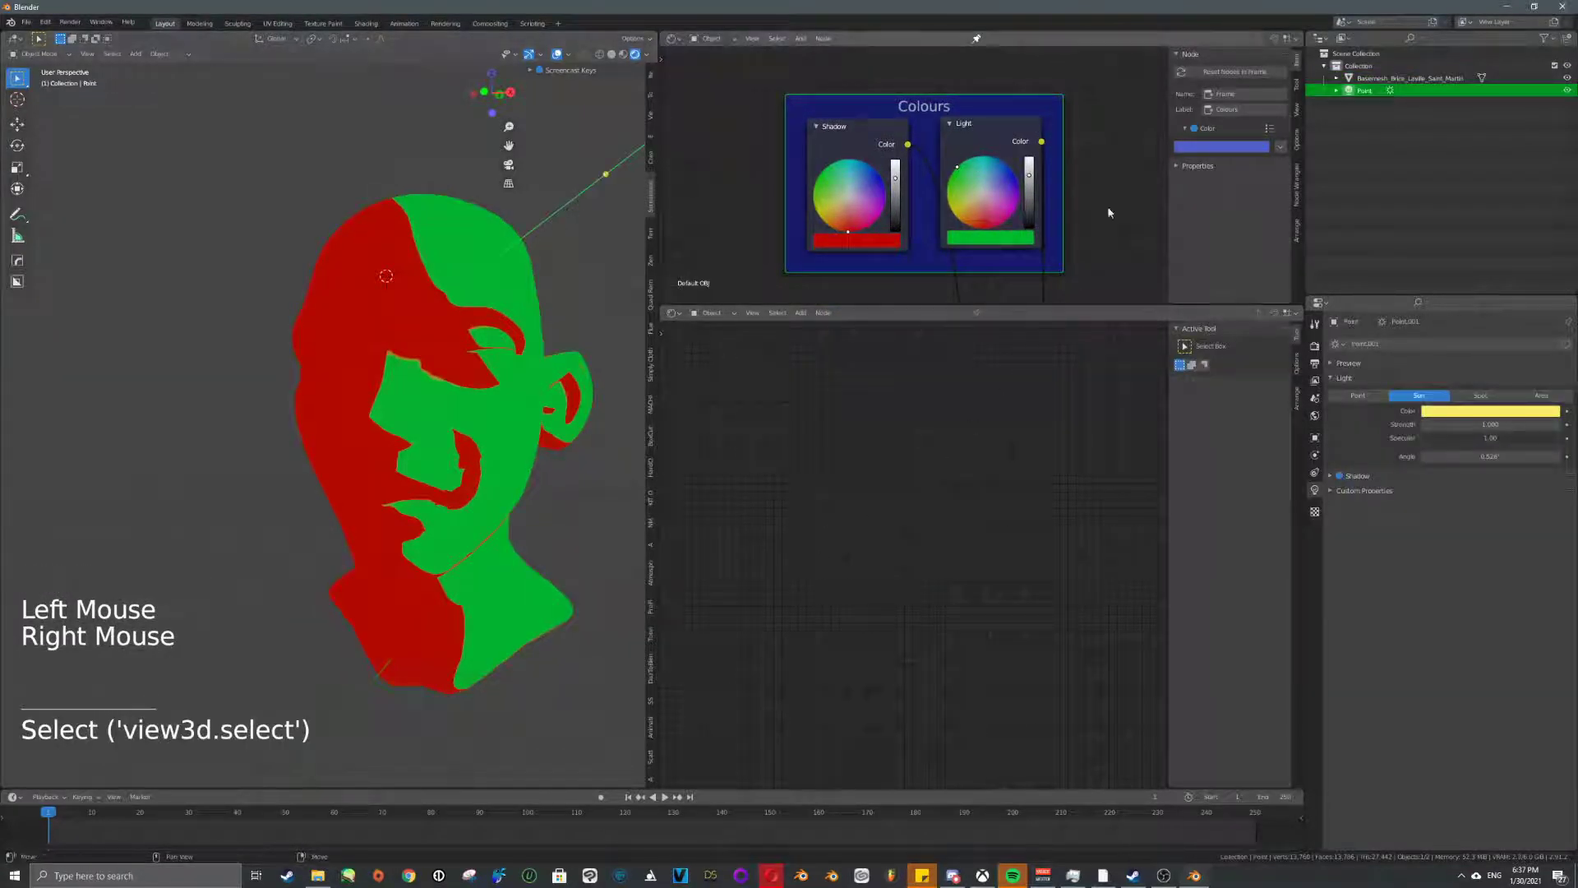
- Rotate the sun light to illuminate the face from the opposite side and set the Shadow color back to red after trying teal
{"action": "scroll", "coordinate": [890, 184], "scroll_direction": "up", "scroll_amount": 3}
{"action": "middle_click_drag", "start_coordinate": [955, 162], "coordinate": [972, 151]}
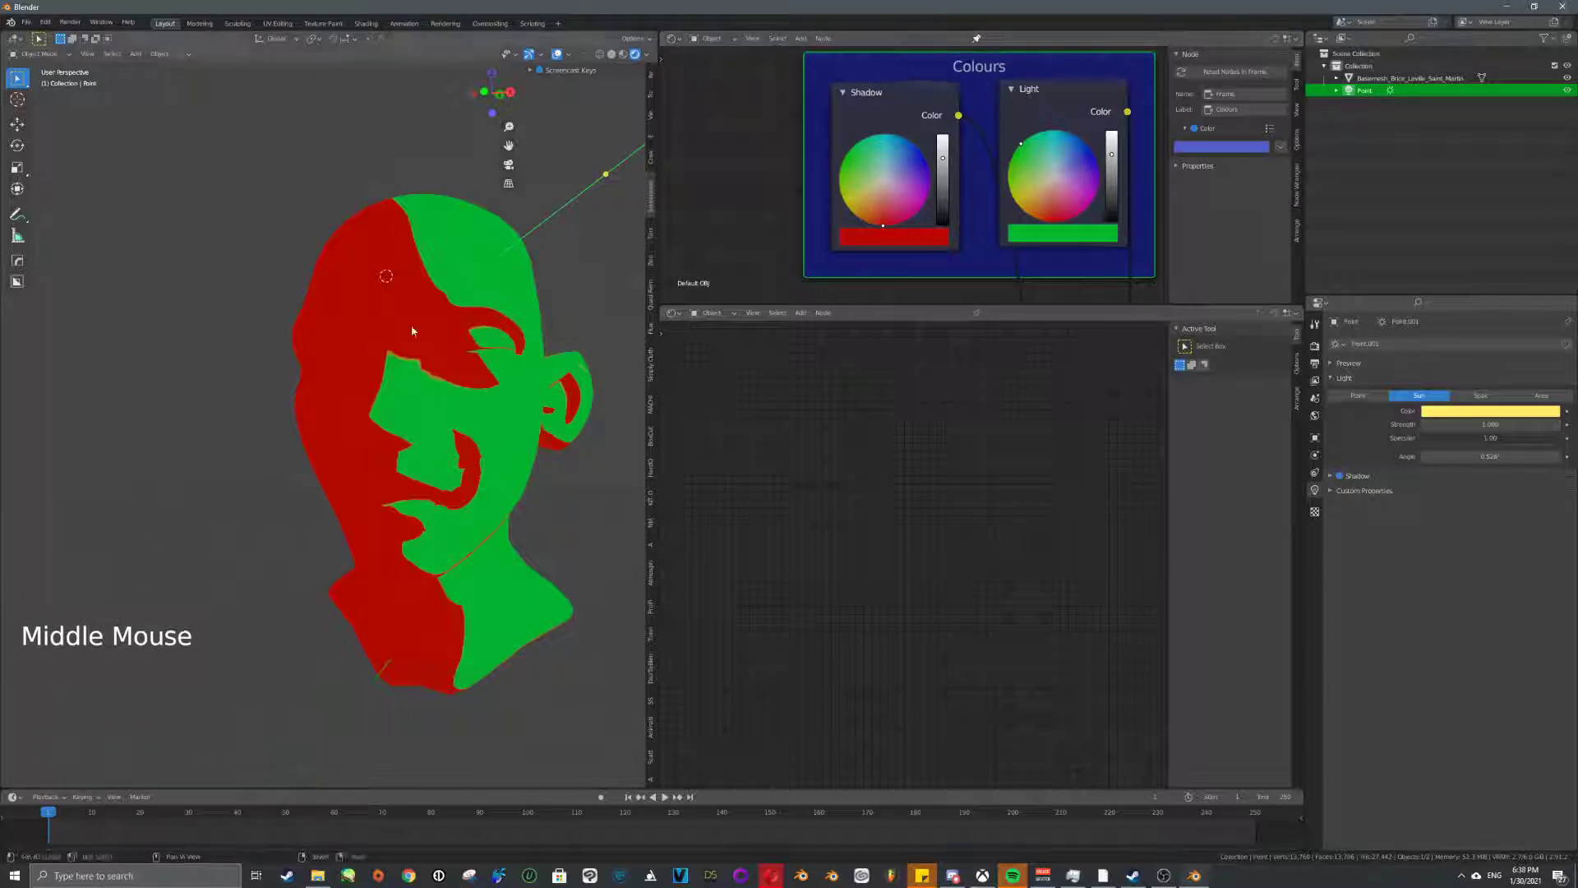
{"action": "left_click", "coordinate": [870, 139]}
{"action": "key", "text": "r"}
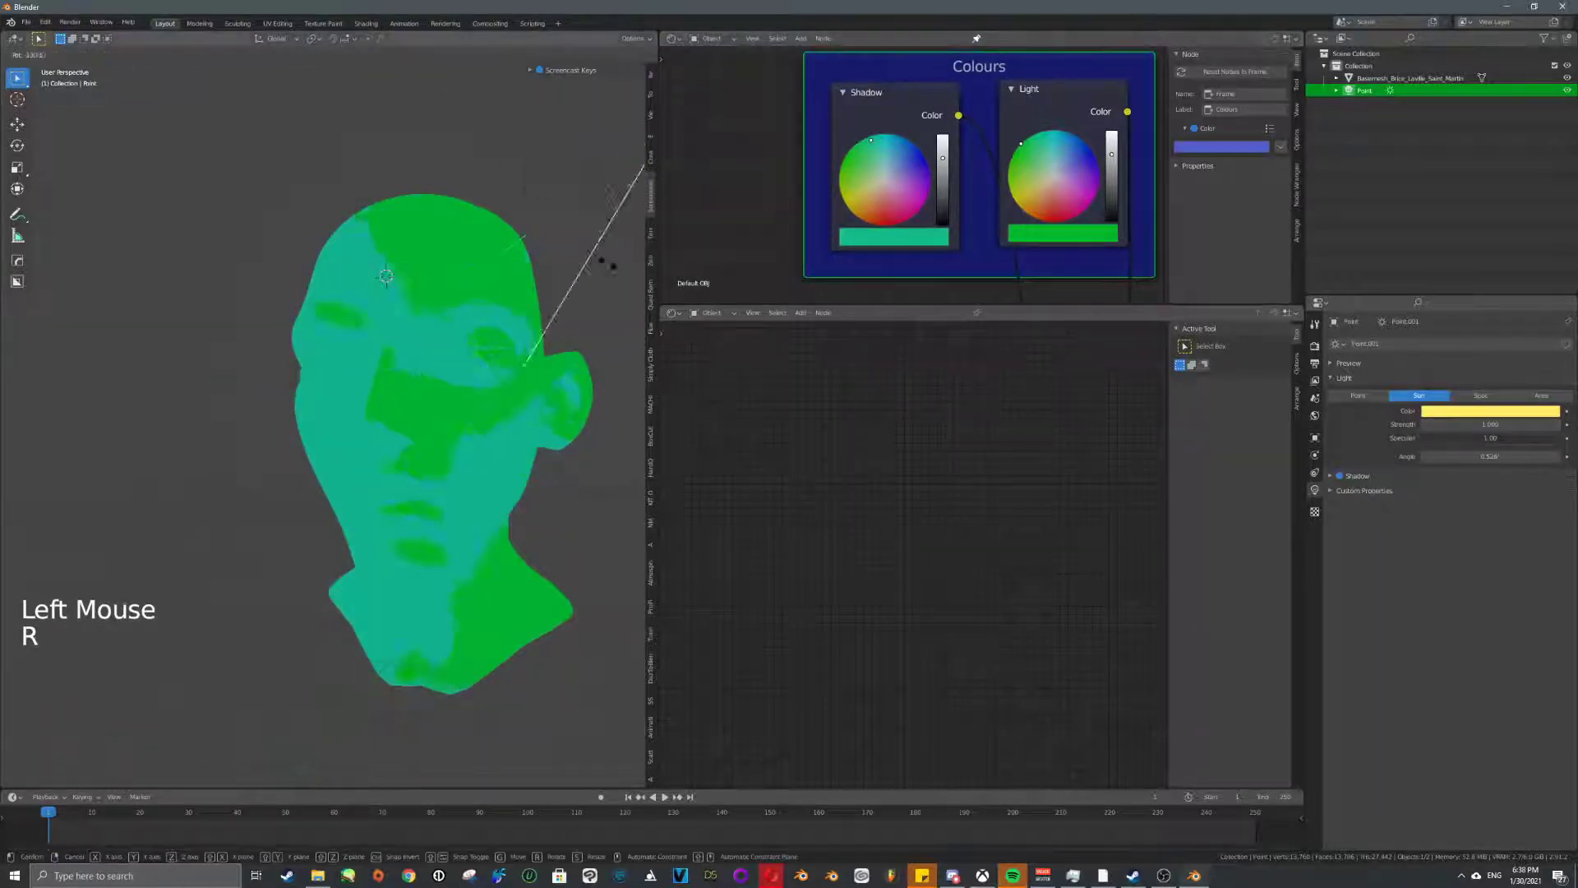
{"action": "left_click", "coordinate": [660, 237]}
{"action": "left_click", "coordinate": [886, 227]}
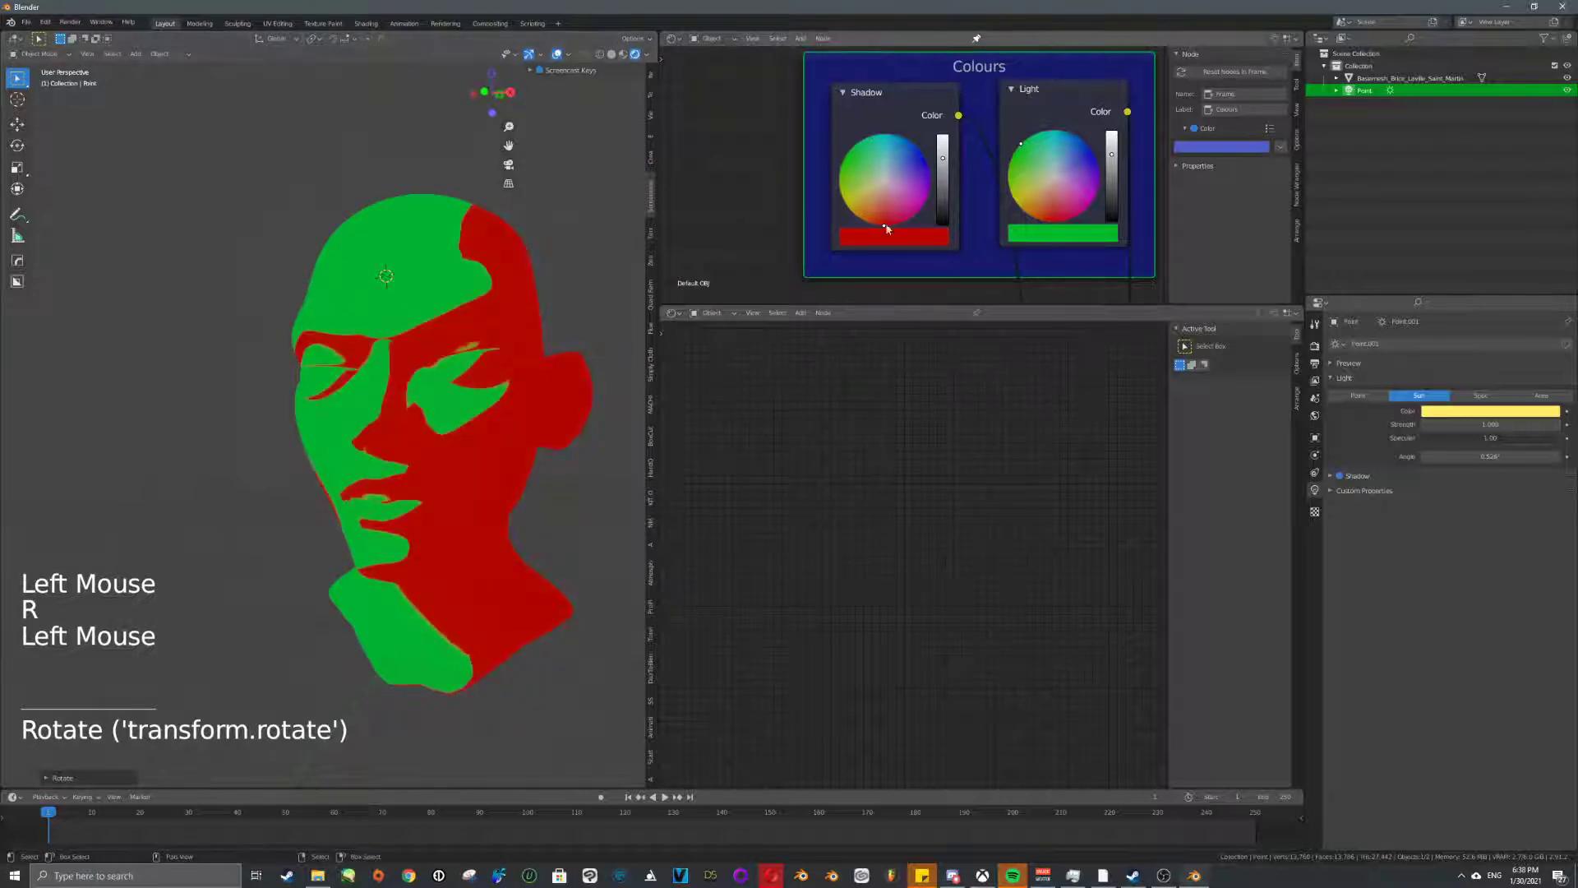
- Change the Light color to periwinkle blue and the Shadow color to crimson pink
{"action": "left_click_drag", "start_coordinate": [1075, 190], "coordinate": [1058, 178]}
{"action": "left_click", "coordinate": [1074, 163]}
{"action": "left_click", "coordinate": [882, 225]}
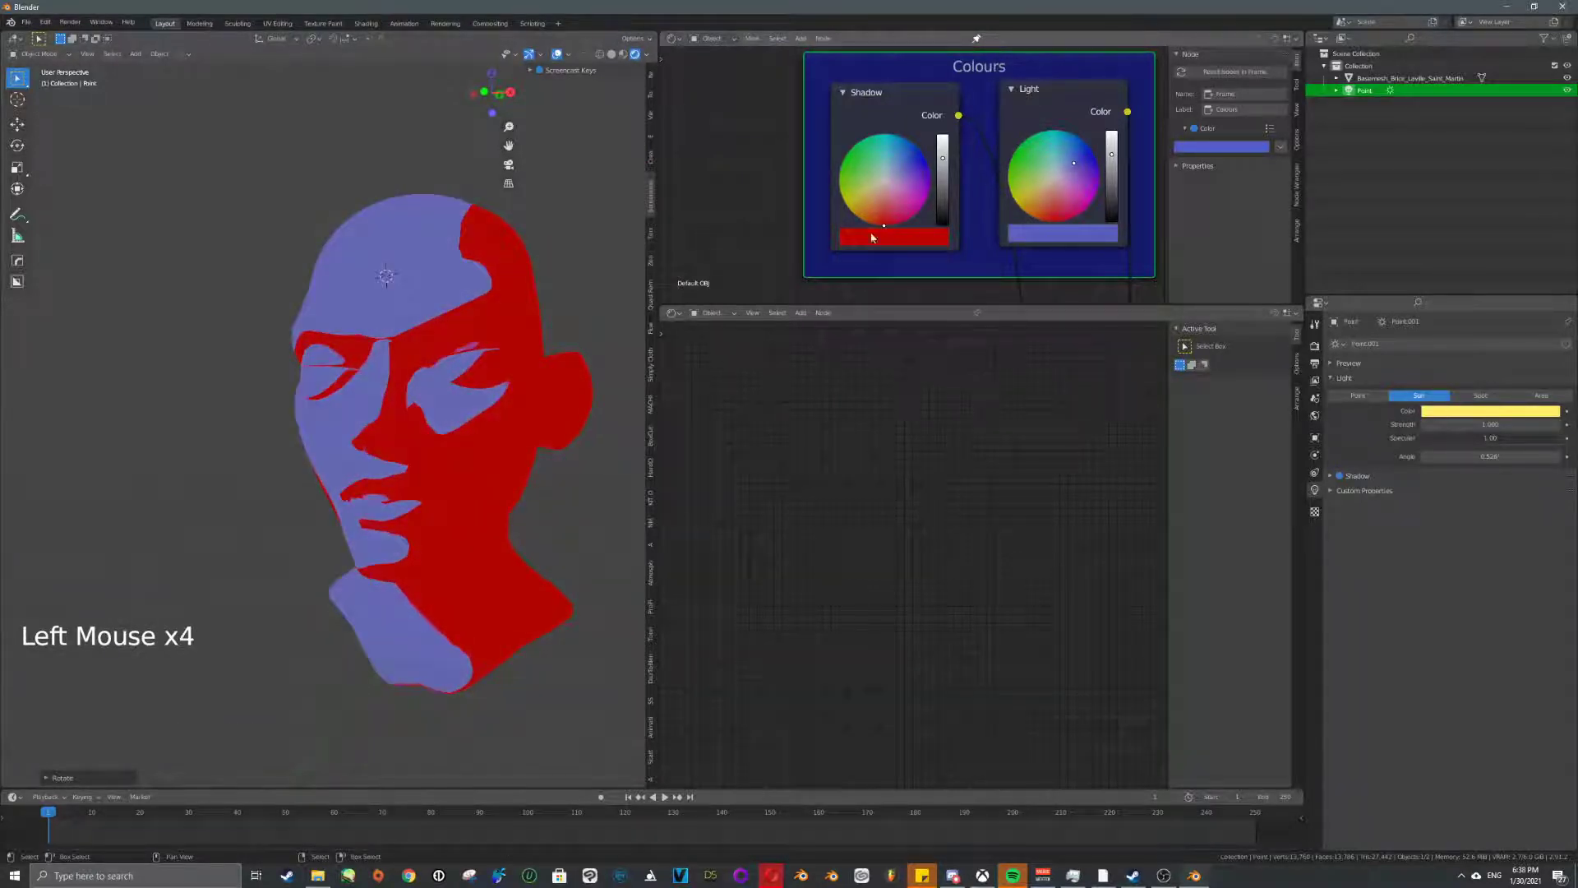
{"action": "left_click", "coordinate": [890, 183]}
{"action": "left_click_drag", "start_coordinate": [890, 184], "coordinate": [906, 220]}
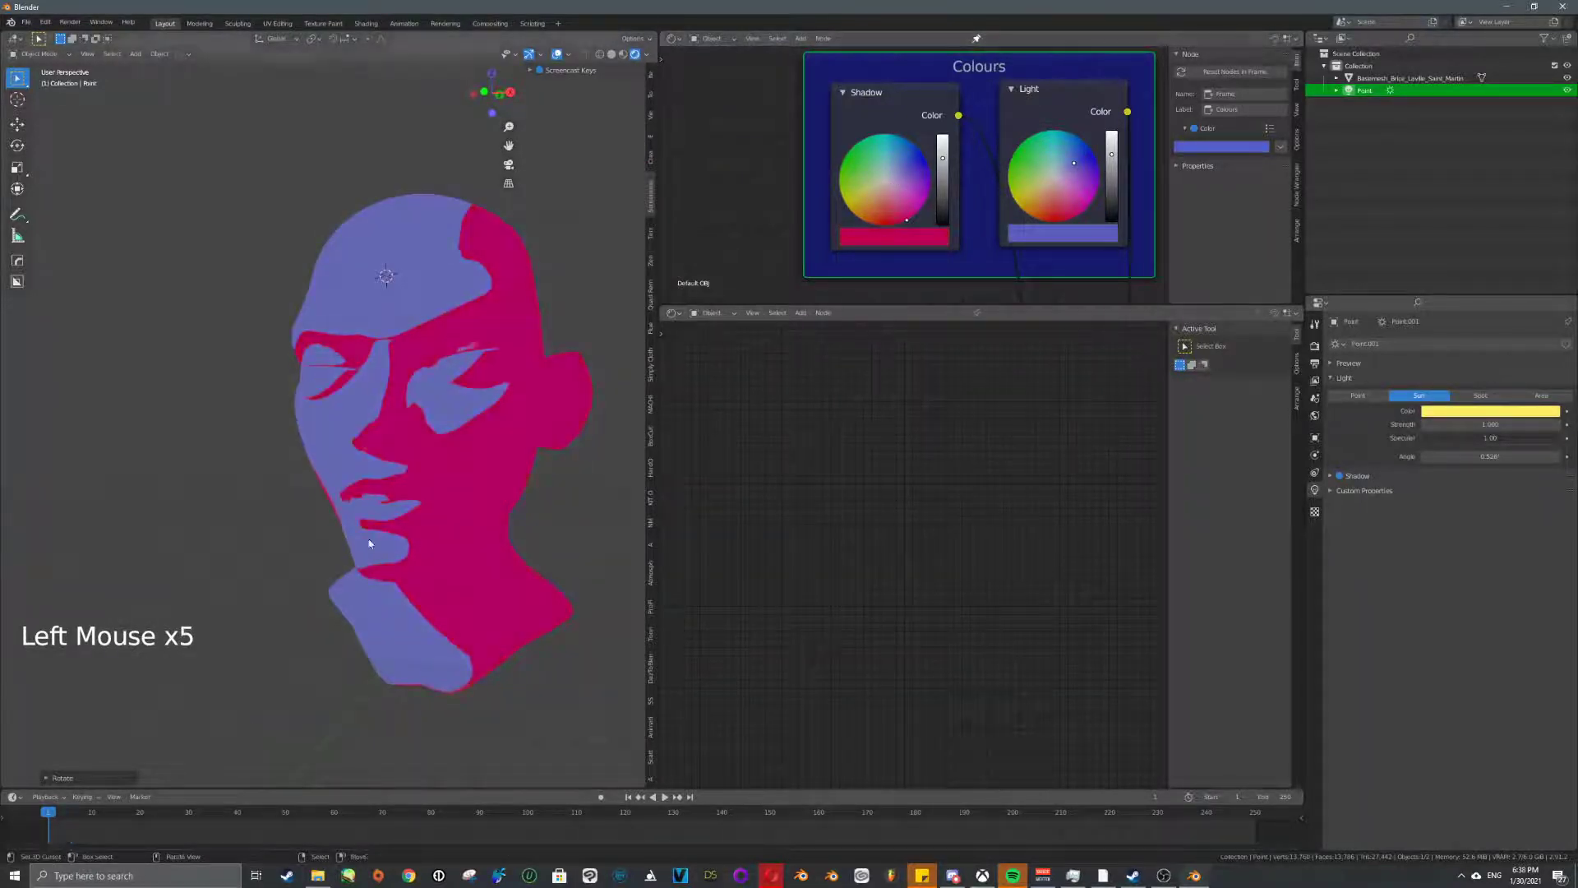
- Select the head mesh and shift the Colours frame slightly within its node tree
{"action": "scroll", "coordinate": [948, 165], "scroll_direction": "down", "scroll_amount": 8}
{"action": "scroll", "coordinate": [947, 164], "scroll_direction": "up", "scroll_amount": 9}
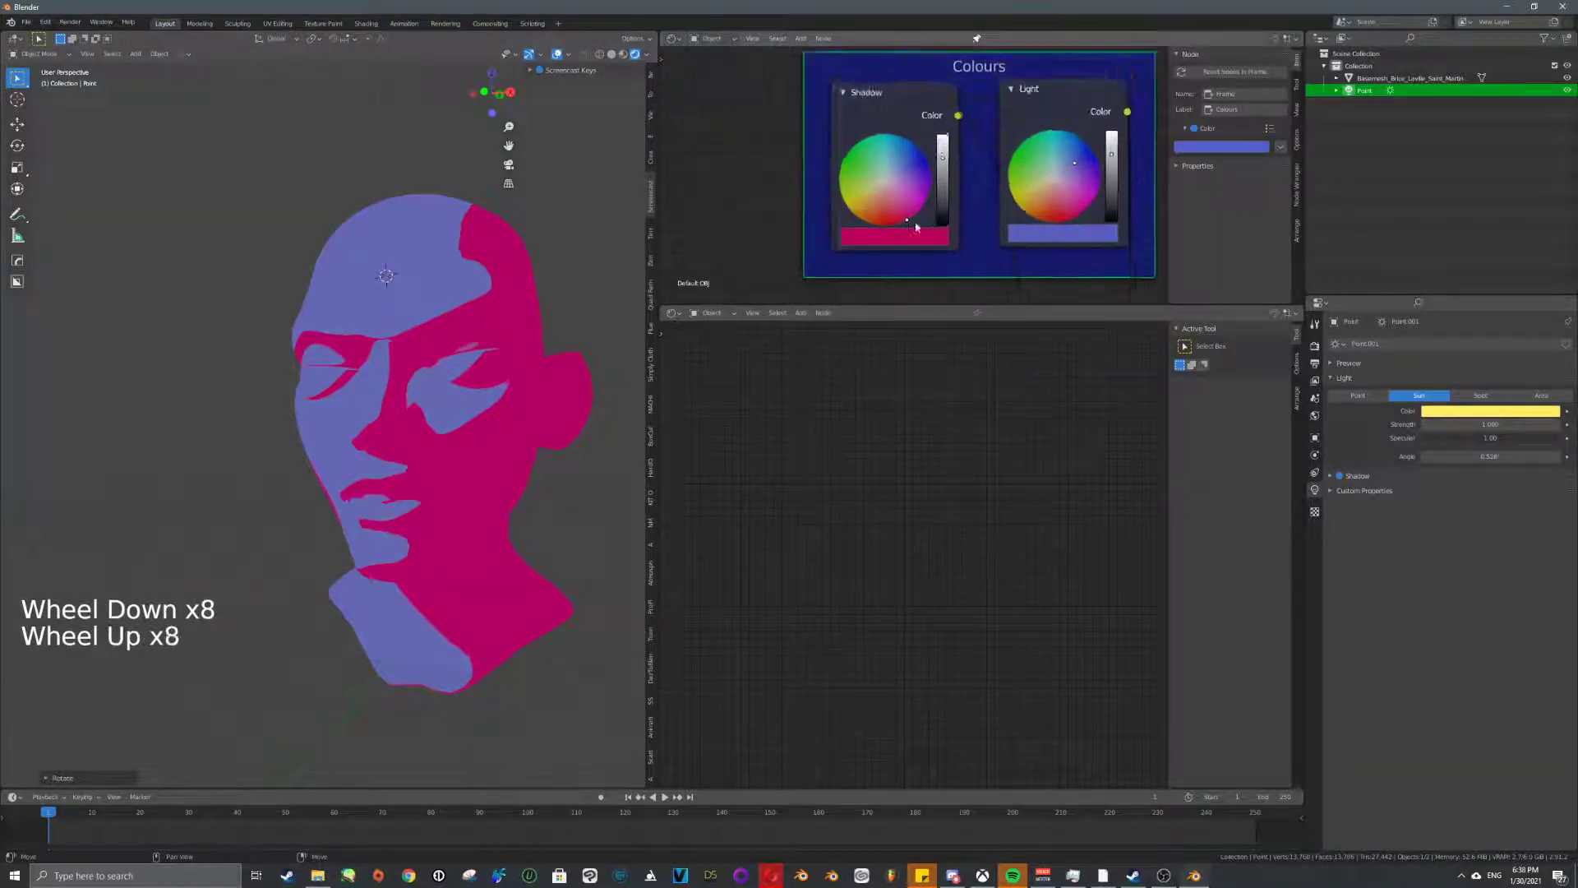
{"action": "right_click", "coordinate": [427, 460]}
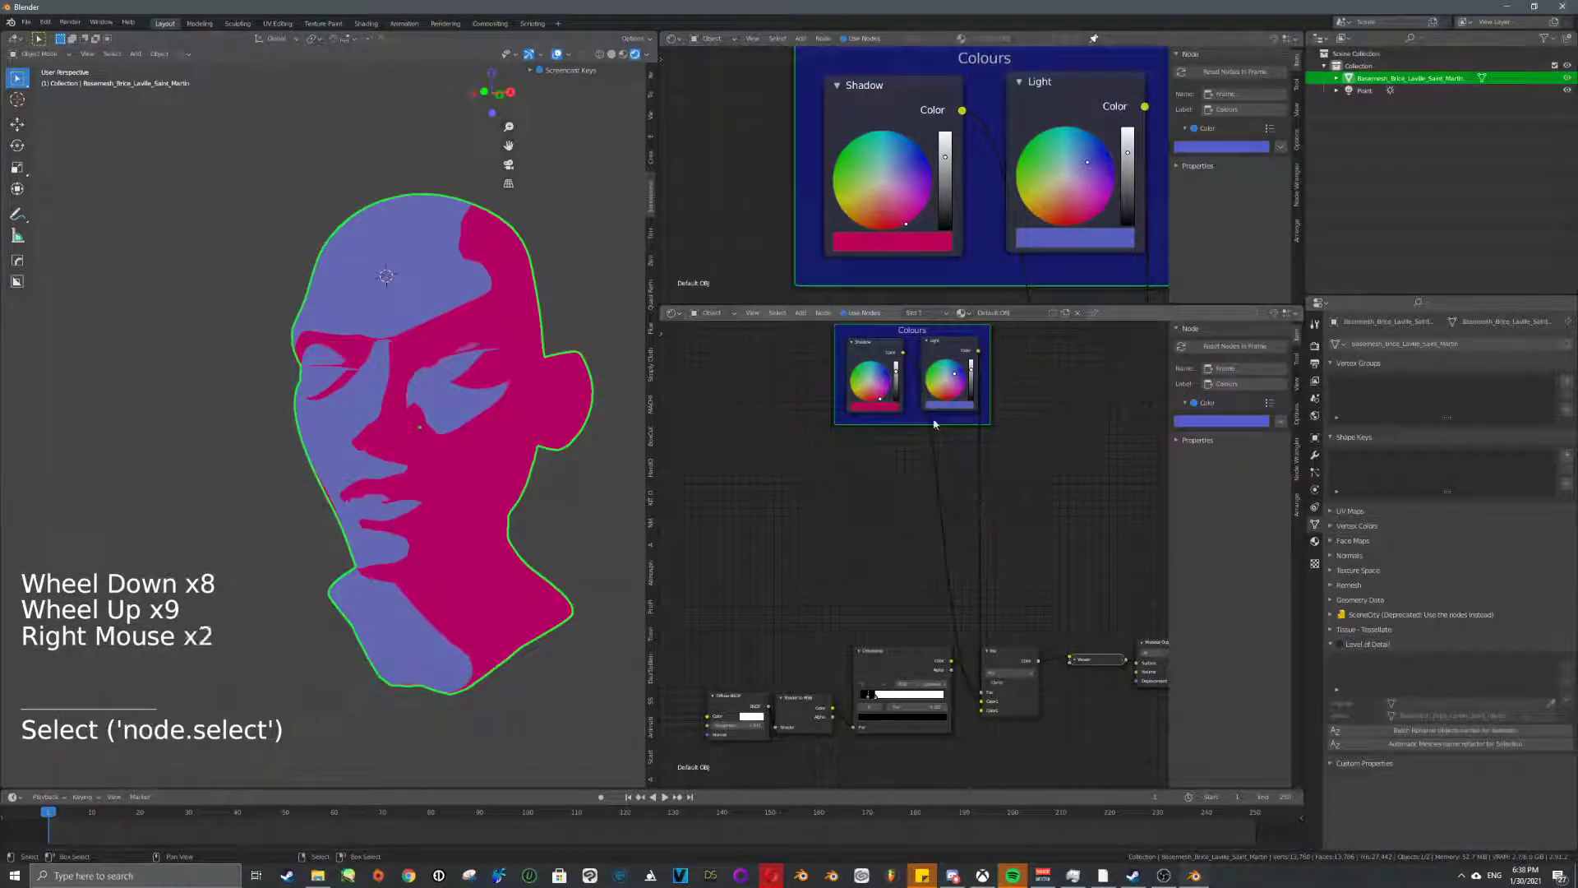
{"action": "key", "text": "g"}
{"action": "left_click", "coordinate": [973, 426]}
{"action": "key", "text": "g"}
{"action": "left_click", "coordinate": [972, 428]}
- Switch the toon ColorRamp's interpolation from Constant to Linear
{"action": "middle_click_drag", "start_coordinate": [1029, 465], "coordinate": [980, 356]}
{"action": "scroll", "coordinate": [874, 538], "scroll_direction": "up", "scroll_amount": 10}
{"action": "scroll", "coordinate": [807, 572], "scroll_direction": "up", "scroll_amount": 1}
{"action": "middle_click_drag", "start_coordinate": [781, 656], "coordinate": [829, 500]}
{"action": "scroll", "coordinate": [806, 570], "scroll_direction": "up", "scroll_amount": 11}
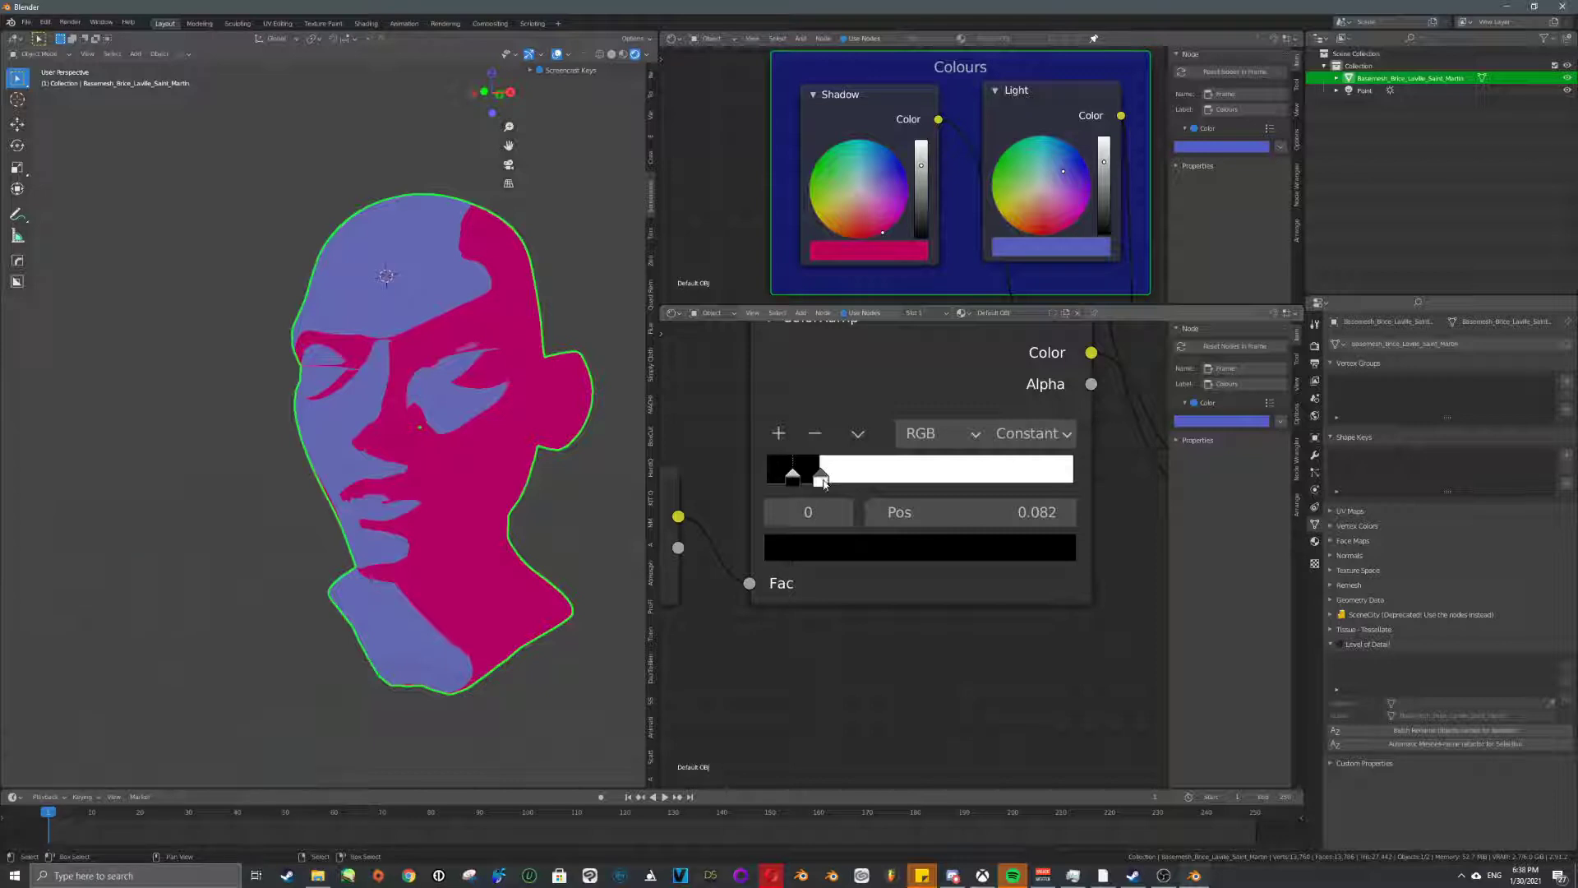
{"action": "scroll", "coordinate": [441, 436], "scroll_direction": "up", "scroll_amount": 6}
{"action": "middle_click_drag", "start_coordinate": [440, 437], "coordinate": [273, 431], "text": "shift"}
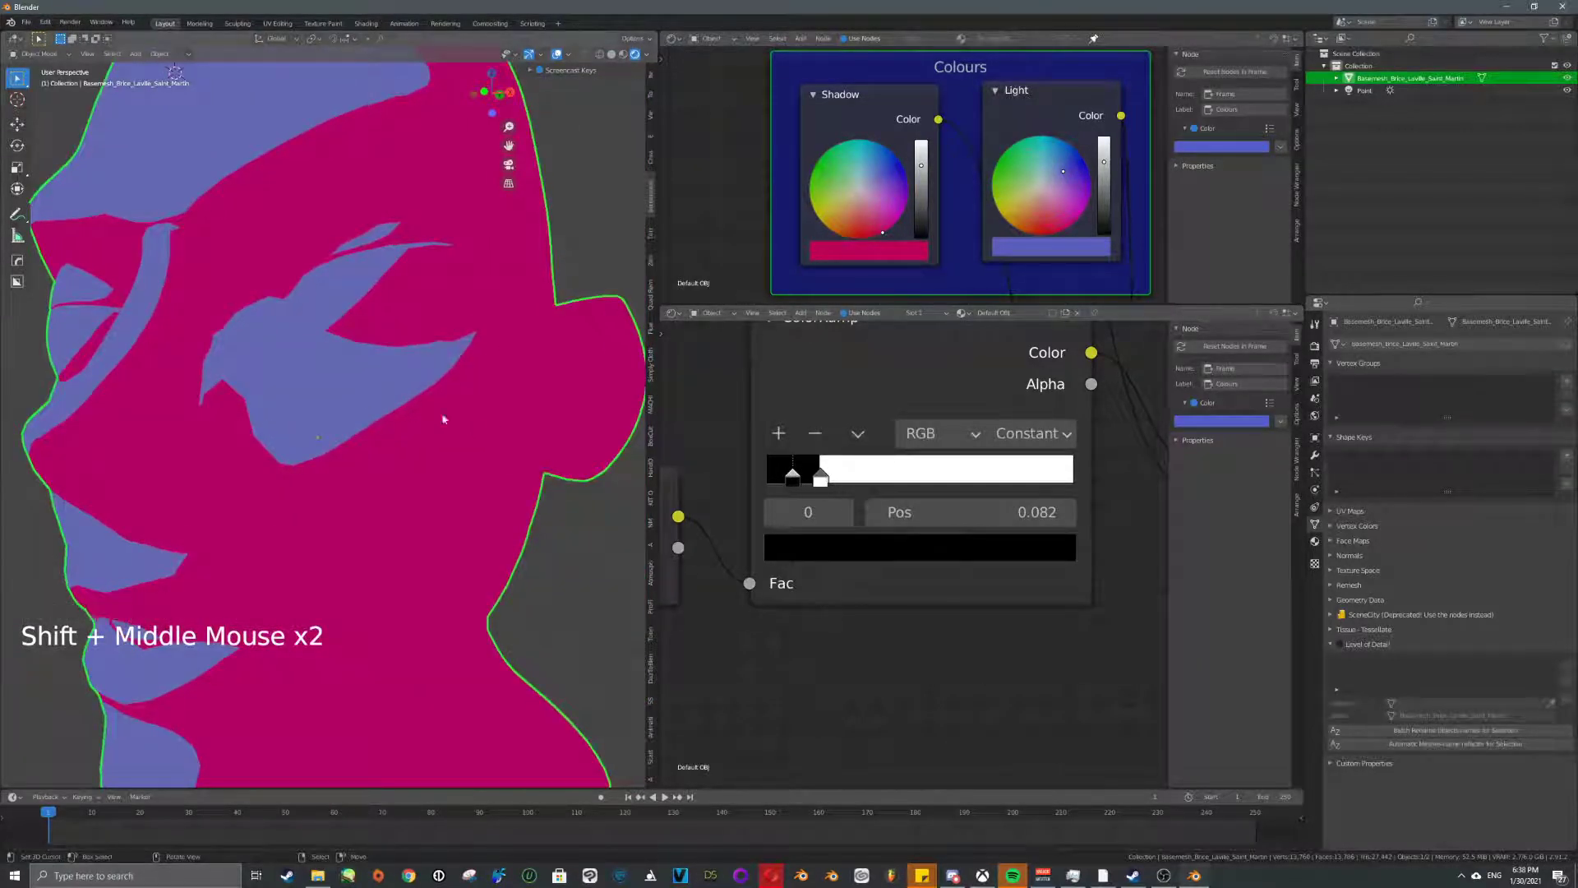
{"action": "scroll", "coordinate": [1050, 431], "scroll_direction": "up", "scroll_amount": 1}
{"action": "left_click_drag", "start_coordinate": [1033, 433], "coordinate": [1031, 529]}
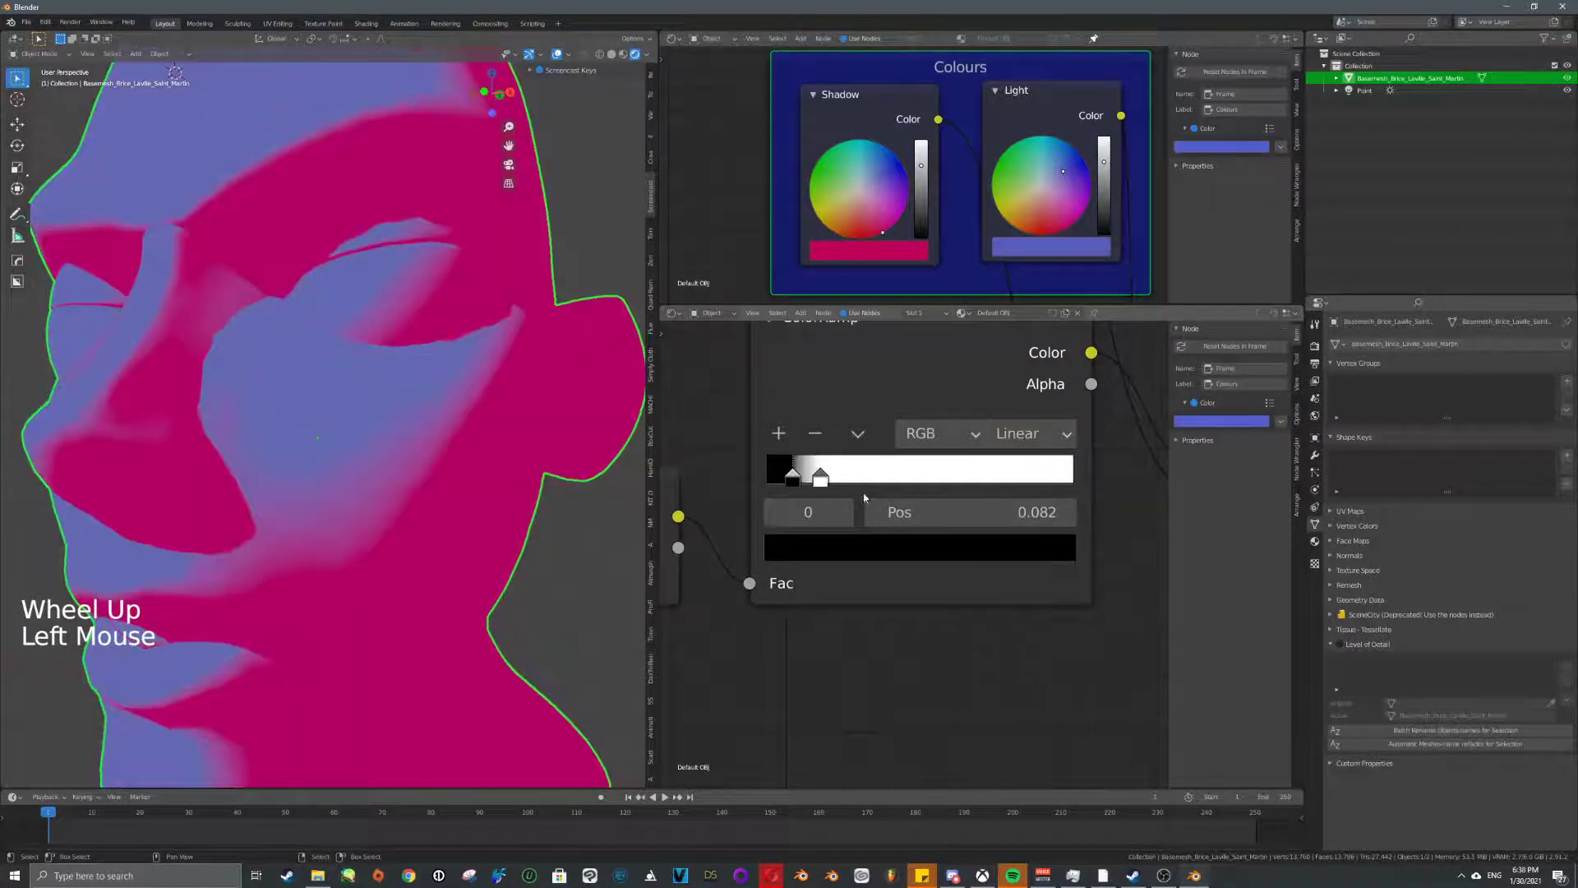
- Bring the ColorRamp's black and white stops close together, with the white stop at 0.155, for a slightly soft shadow edge
{"action": "scroll", "coordinate": [813, 472], "scroll_direction": "up", "scroll_amount": 4}
{"action": "left_click_drag", "start_coordinate": [797, 483], "coordinate": [820, 491]}
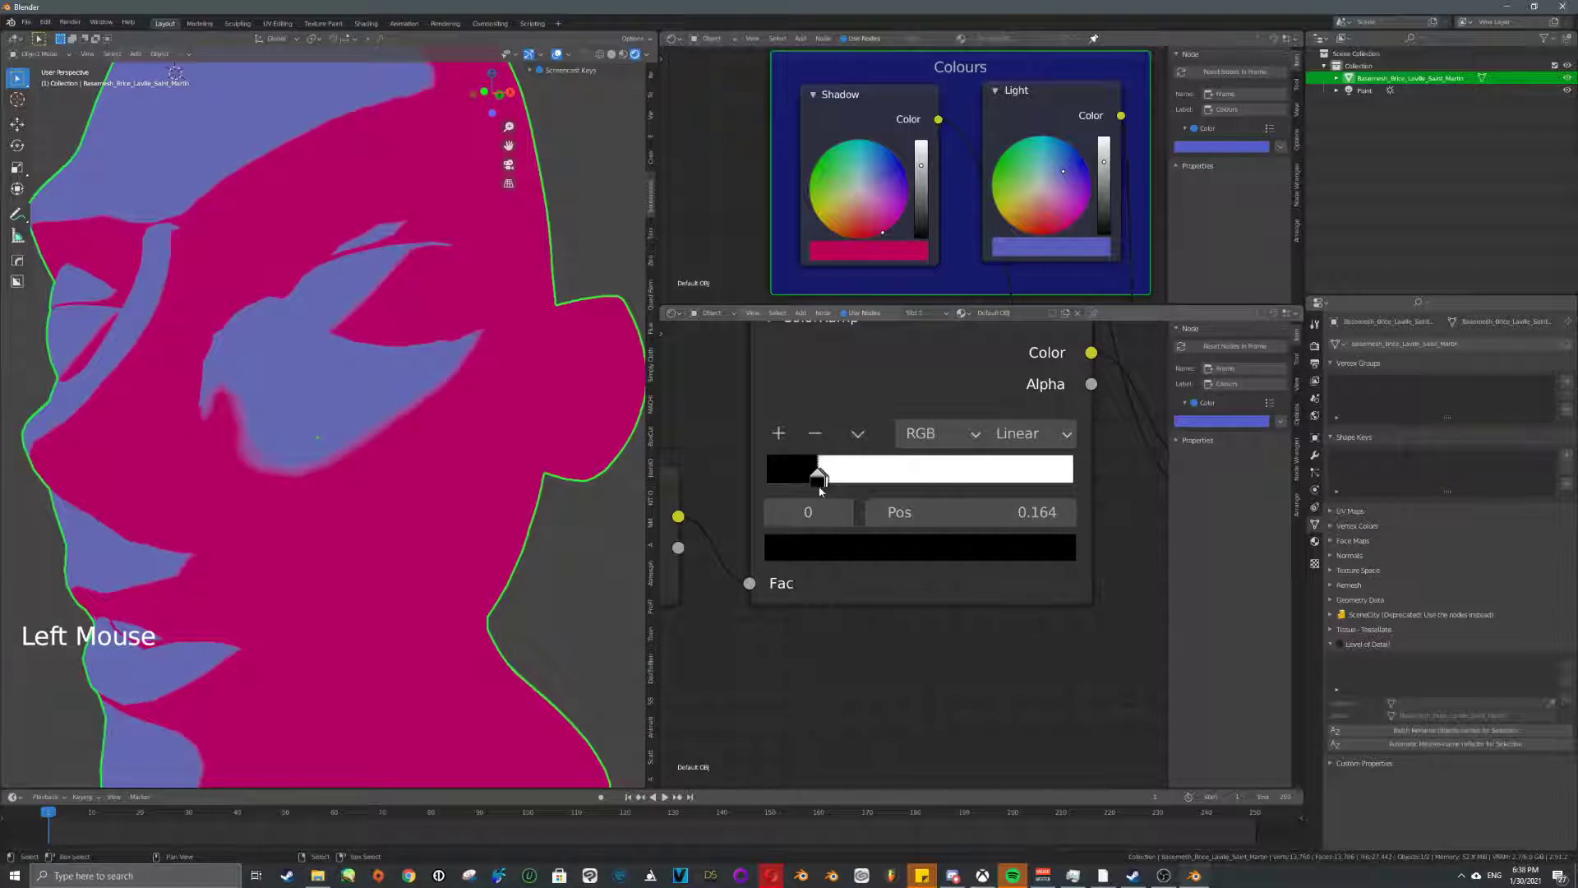
{"action": "left_click", "coordinate": [812, 481]}
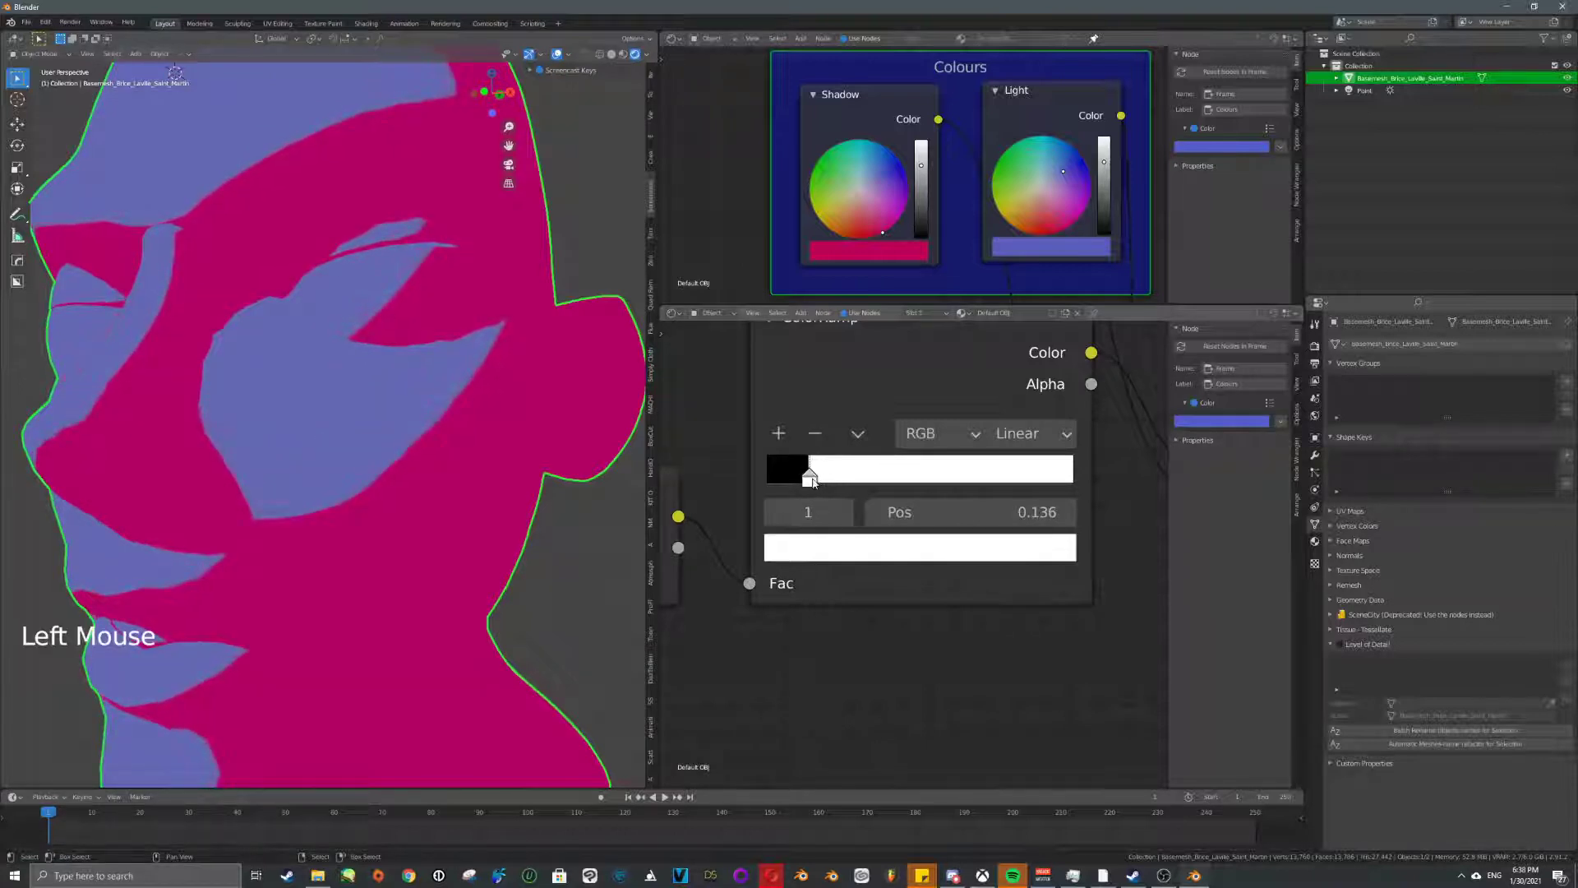
{"action": "scroll", "coordinate": [437, 412], "scroll_direction": "down", "scroll_amount": 4}
- Darken the Shadow color to deep maroon and shift the Light color to a lighter sky blue
{"action": "middle_click_drag", "start_coordinate": [437, 412], "coordinate": [1018, 196]}
{"action": "left_click", "coordinate": [924, 208]}
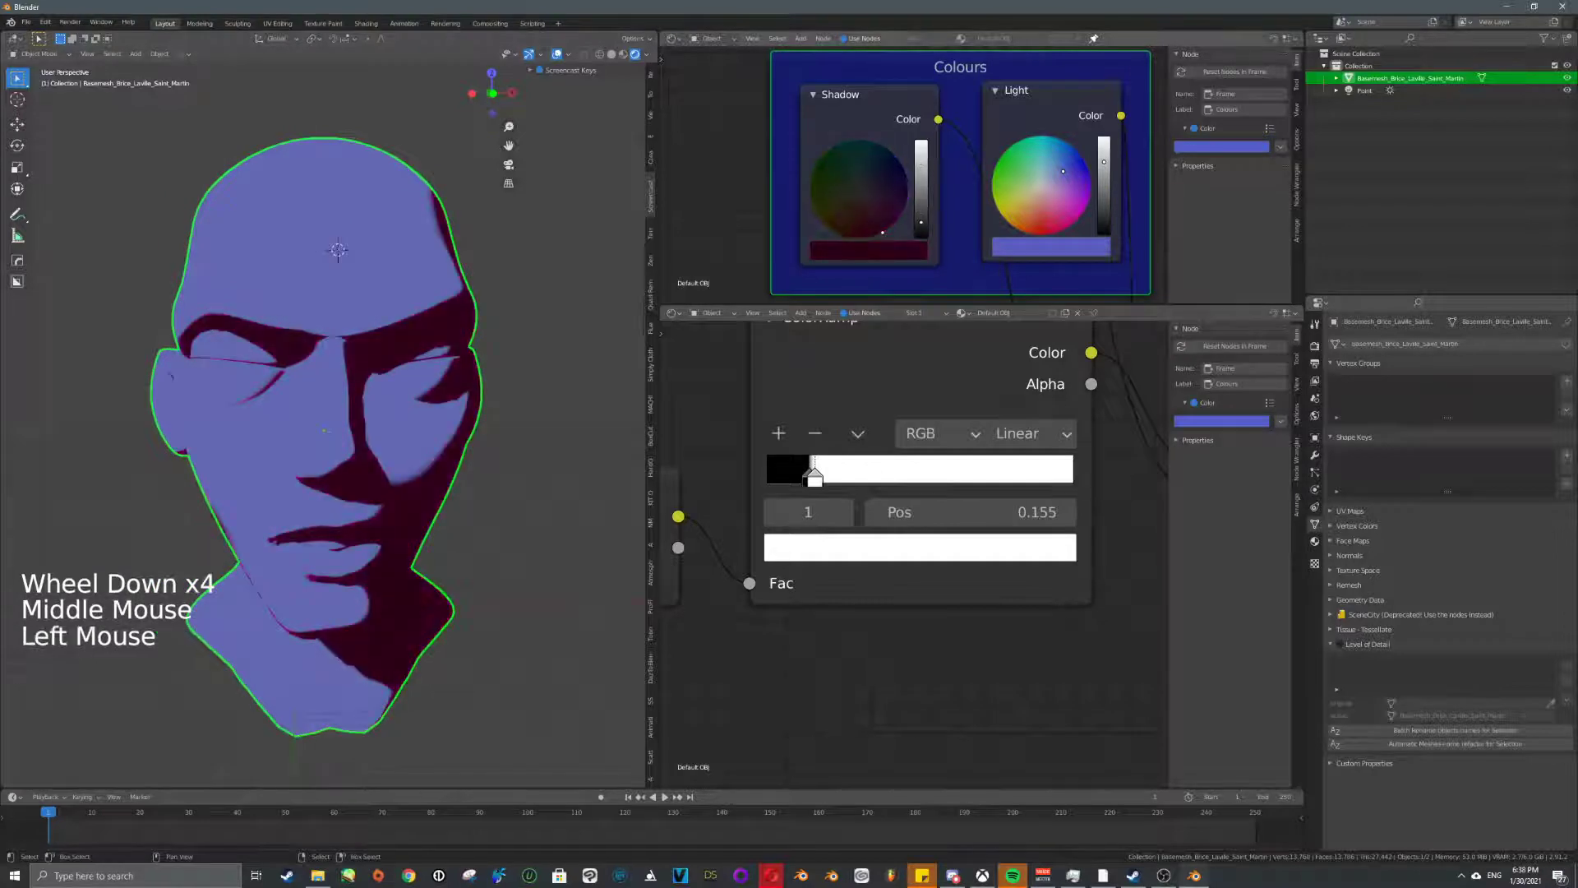
{"action": "left_click_drag", "start_coordinate": [1039, 195], "coordinate": [1056, 166]}
{"action": "middle_click_drag", "start_coordinate": [345, 370], "coordinate": [280, 370]}
- Move the Diffuse BSDF and Shader to RGB nodes away from the ColorRamp to make room between them
{"action": "scroll", "coordinate": [827, 511], "scroll_direction": "down", "scroll_amount": 5}
{"action": "middle_click_drag", "start_coordinate": [827, 511], "coordinate": [992, 525]}
{"action": "scroll", "coordinate": [909, 523], "scroll_direction": "down", "scroll_amount": 5}
{"action": "right_click", "coordinate": [772, 535]}
{"action": "key", "text": "g"}
{"action": "left_click", "coordinate": [731, 520]}
{"action": "right_click", "coordinate": [865, 537]}
{"action": "key", "text": "g"}
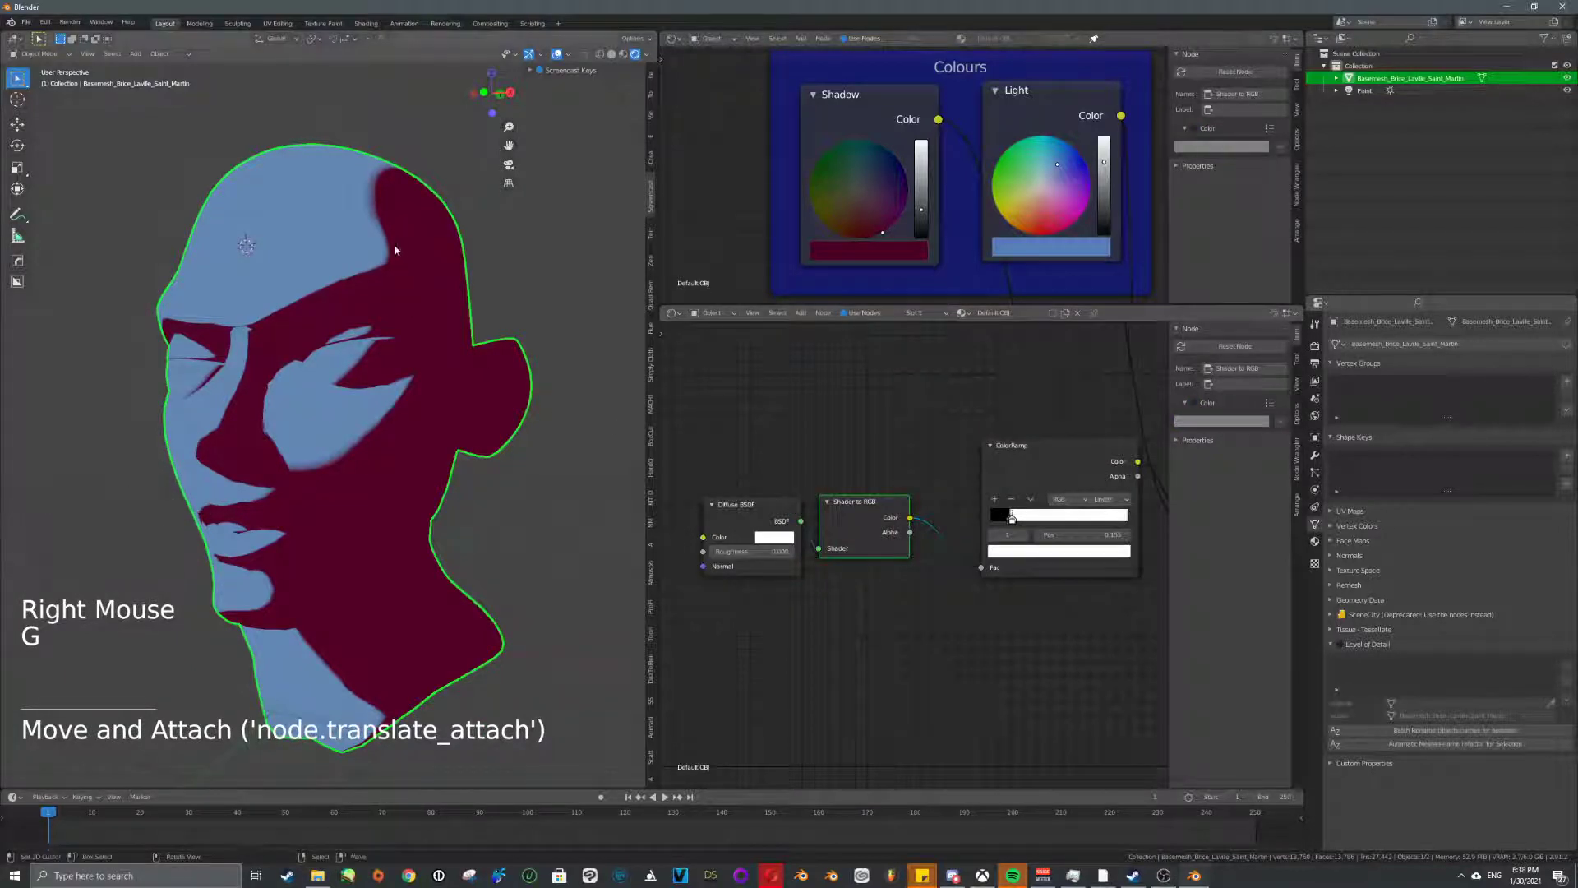
- Add a Noise Texture node below the Shader to RGB node
{"action": "scroll", "coordinate": [395, 250], "scroll_direction": "up", "scroll_amount": 3}
{"action": "middle_click_drag", "start_coordinate": [847, 460], "coordinate": [829, 430]}
{"action": "scroll", "coordinate": [828, 431], "scroll_direction": "up", "scroll_amount": 7}
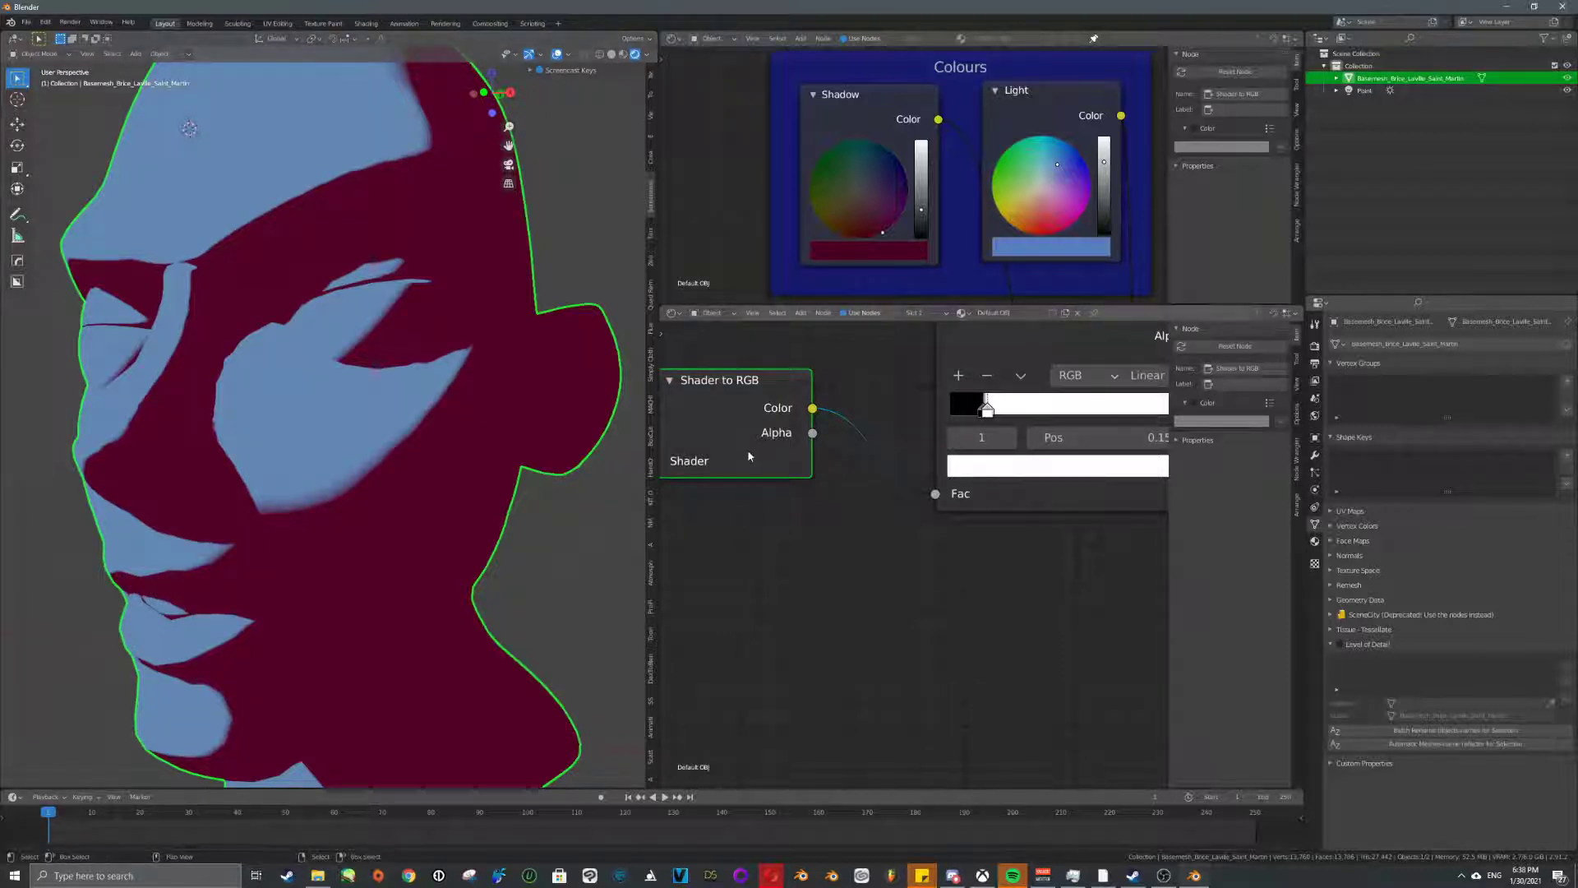
{"action": "scroll", "coordinate": [813, 475], "scroll_direction": "down", "scroll_amount": 5}
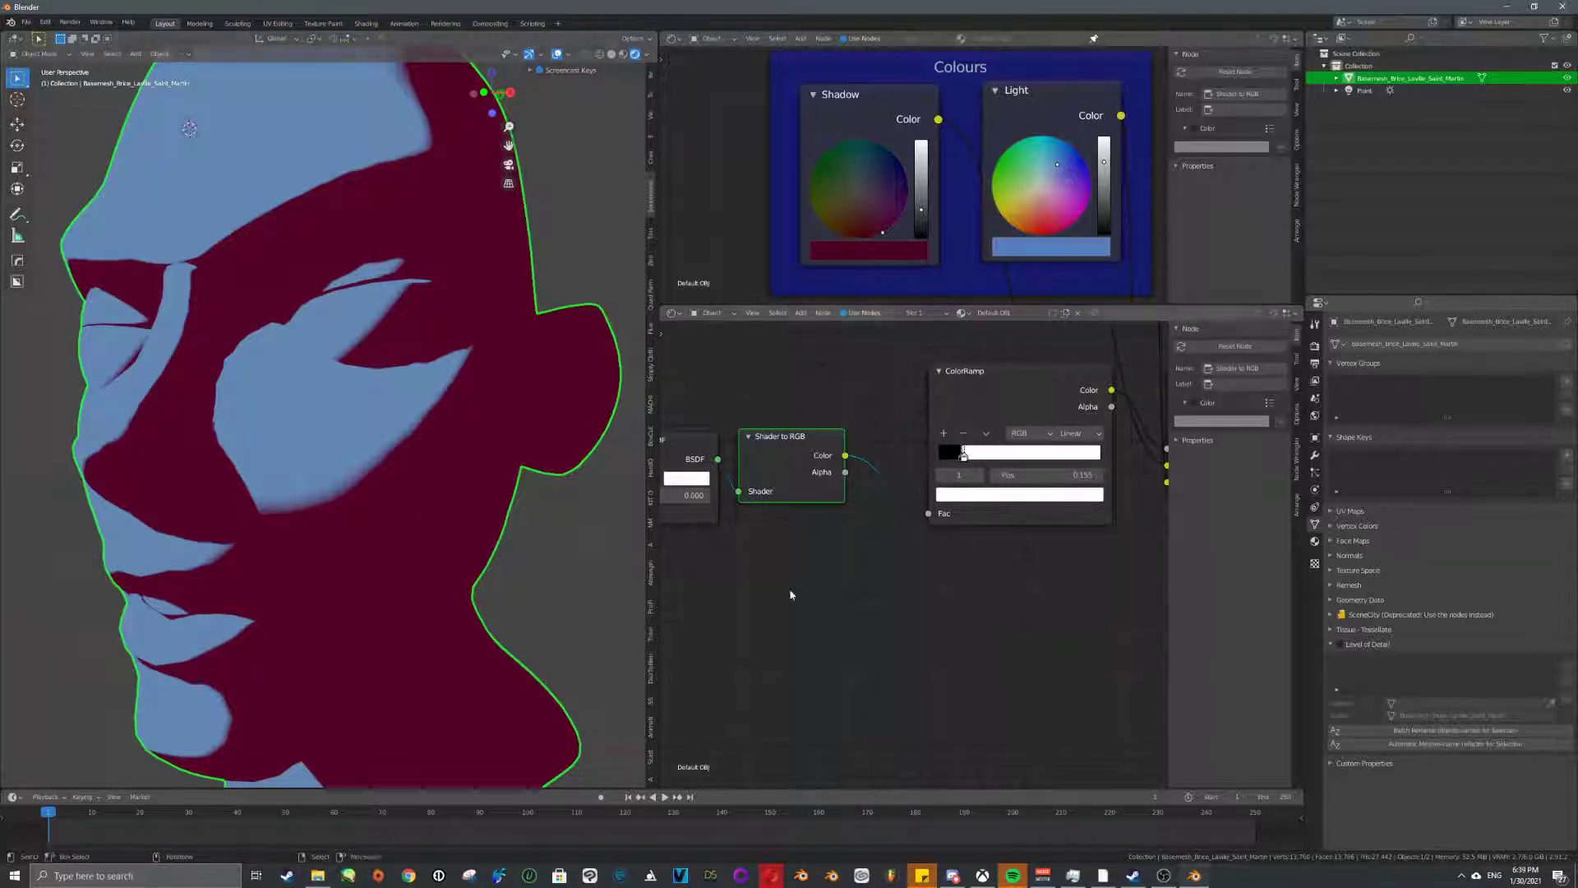
{"action": "key", "text": "shift+a"}
{"action": "left_click", "coordinate": [829, 574]}
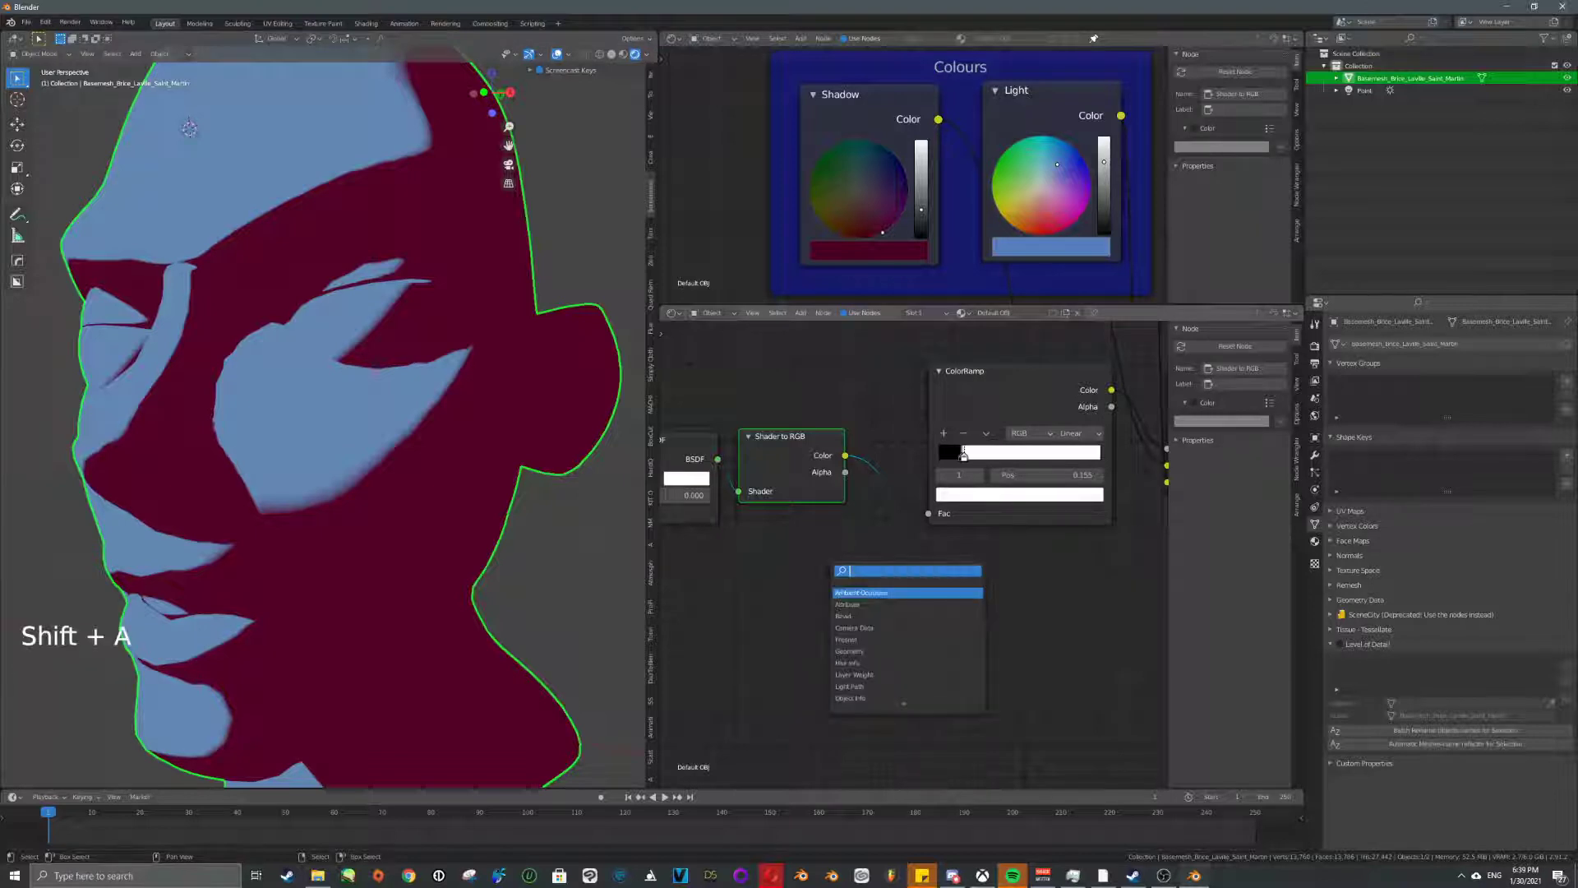
{"action": "key", "text": "BackSpace"}
{"action": "key", "text": "BackSpace"}
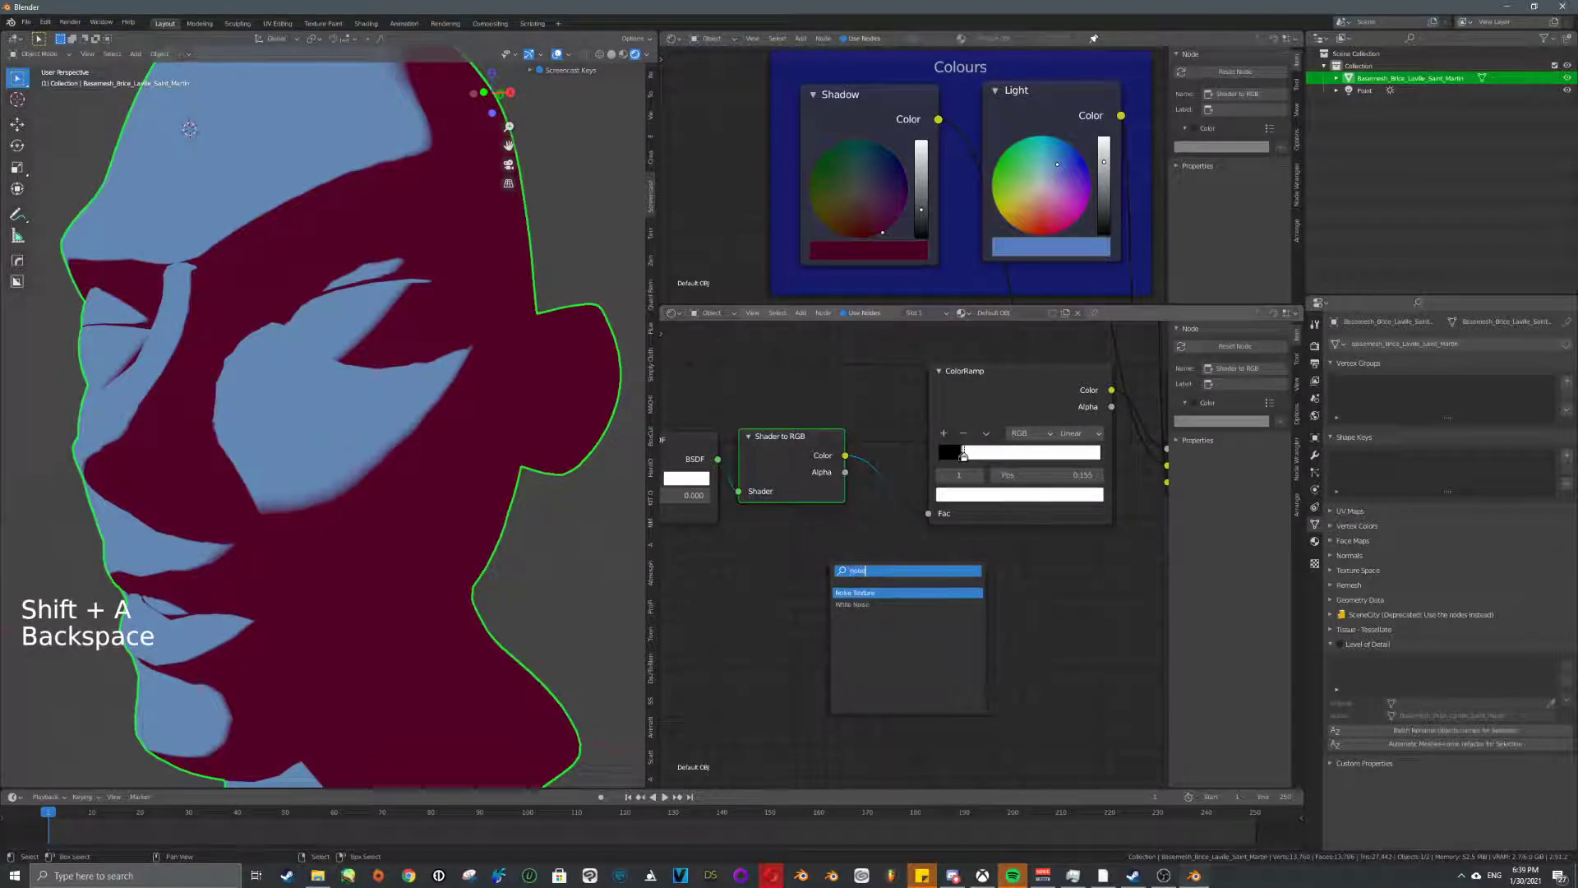
{"action": "left_click", "coordinate": [873, 593]}
{"action": "left_click", "coordinate": [775, 593]}
- Add a MixRGB node, feed the Shader to RGB color into its Color1 and preview the mix on the head
{"action": "key", "text": "shift+a"}
{"action": "left_click", "coordinate": [964, 599]}
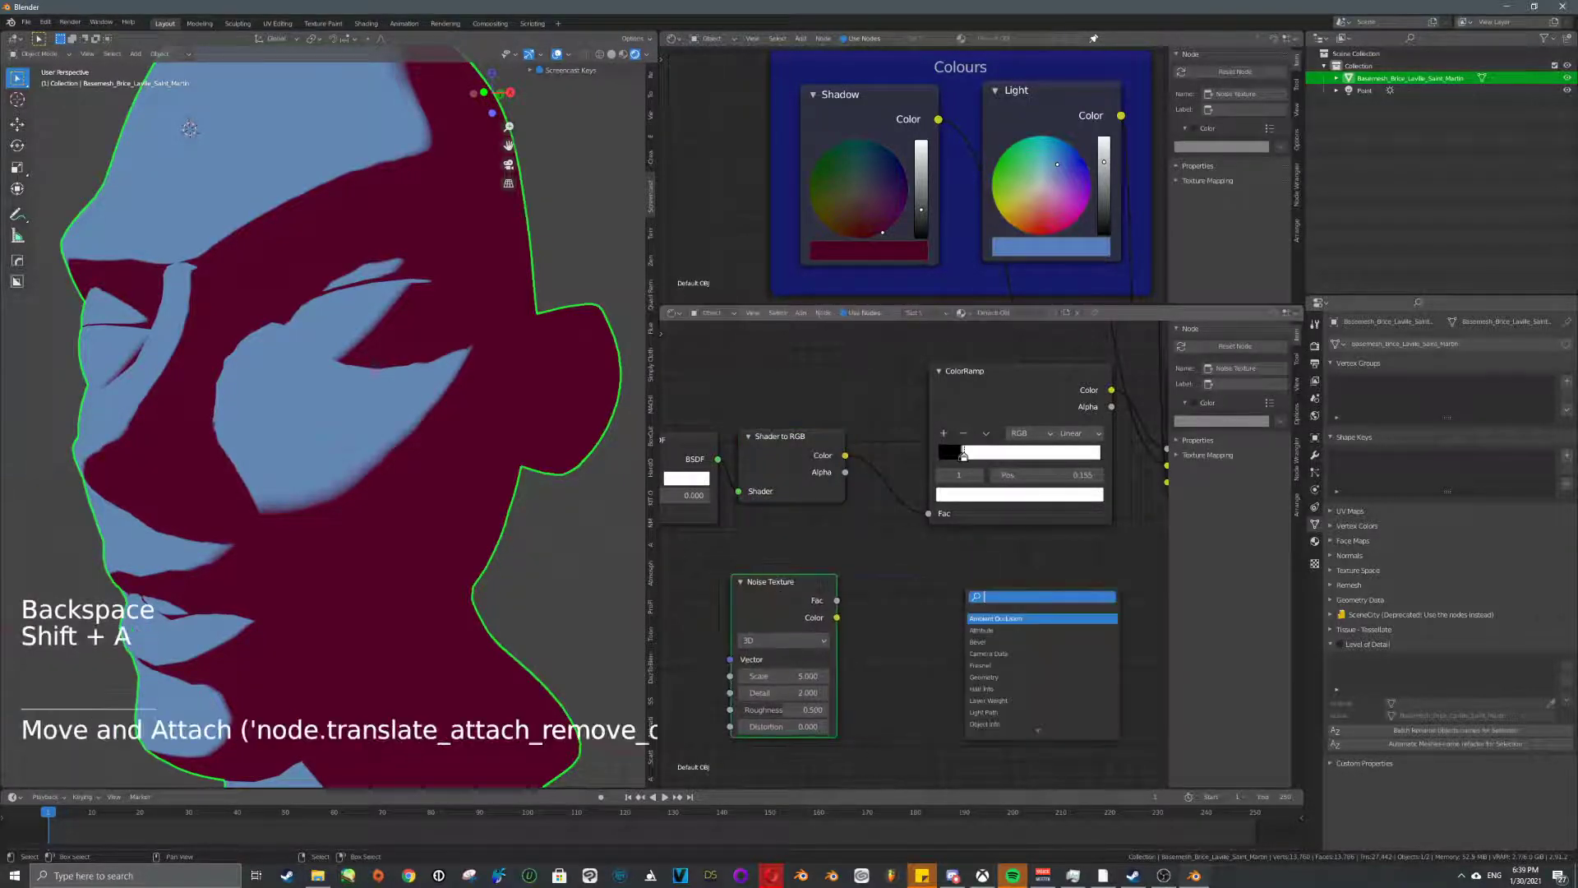
{"action": "left_click", "coordinate": [980, 629]}
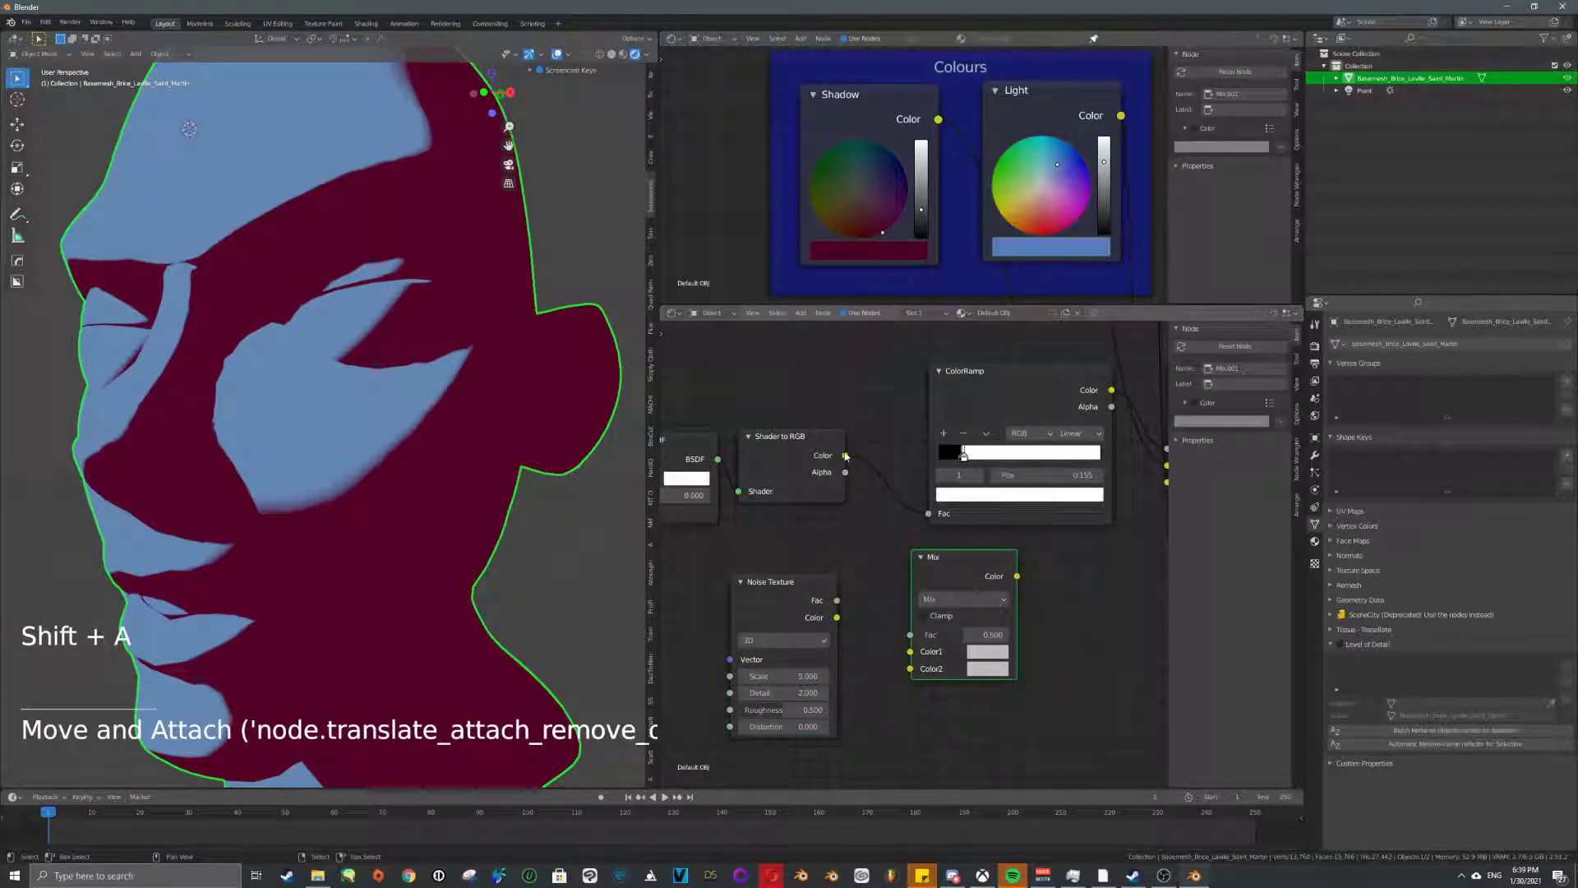
{"action": "left_click_drag", "start_coordinate": [846, 456], "coordinate": [861, 585]}
{"action": "left_click_drag", "start_coordinate": [916, 659], "coordinate": [909, 651]}
{"action": "left_click", "coordinate": [970, 566], "text": "ctrl+shift"}
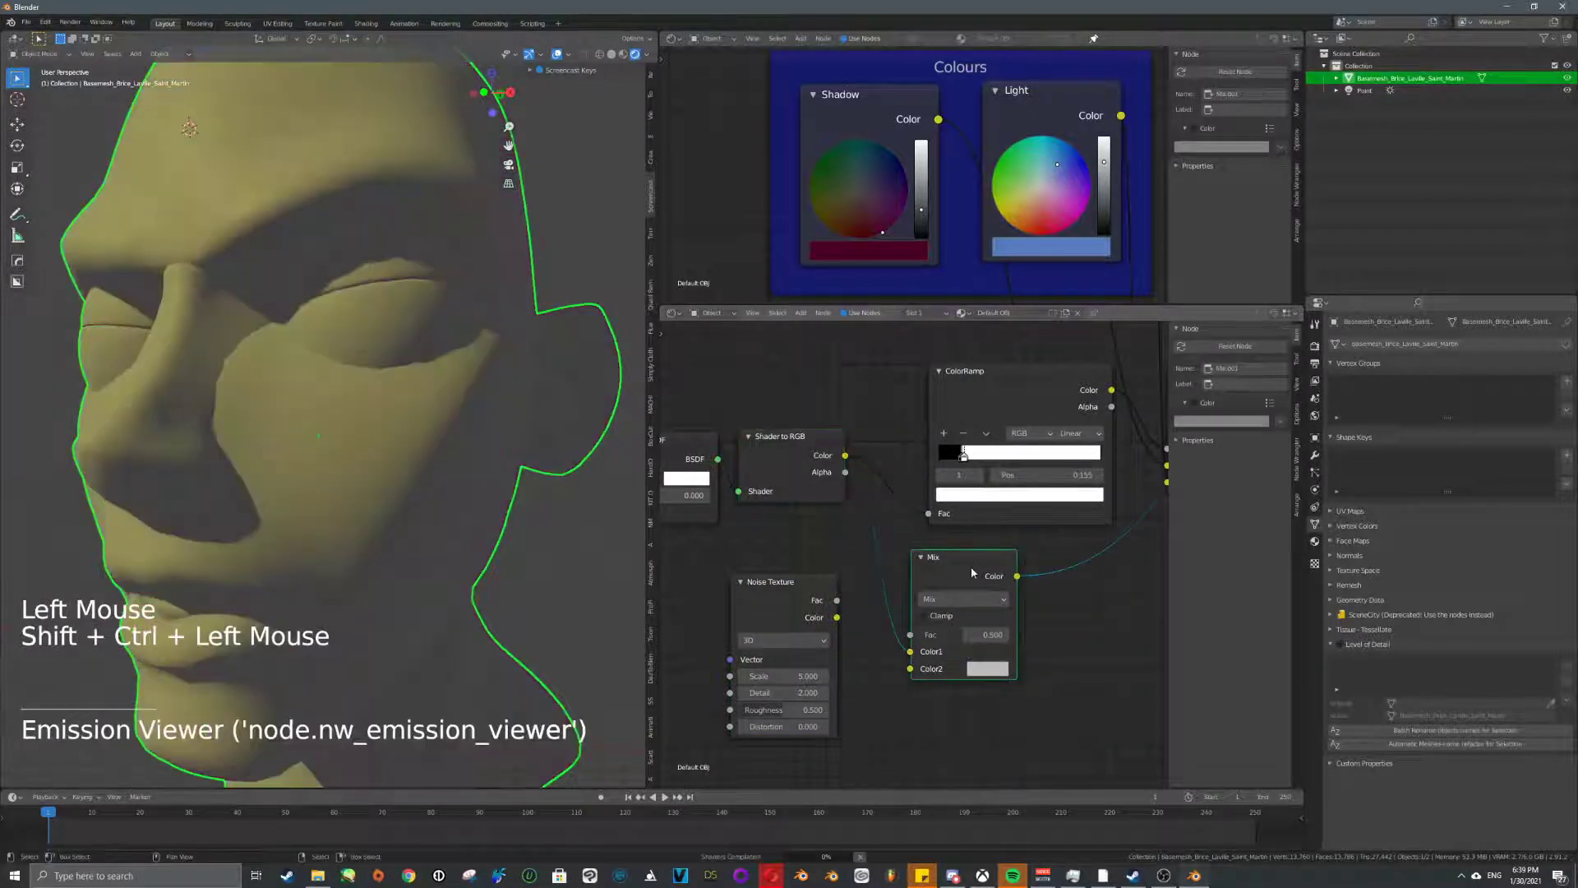
- Connect the Noise Texture's Fac output to the Mix node's Color2 and set the mix factor to 1.000
{"action": "middle_click_drag", "start_coordinate": [430, 509], "coordinate": [469, 485]}
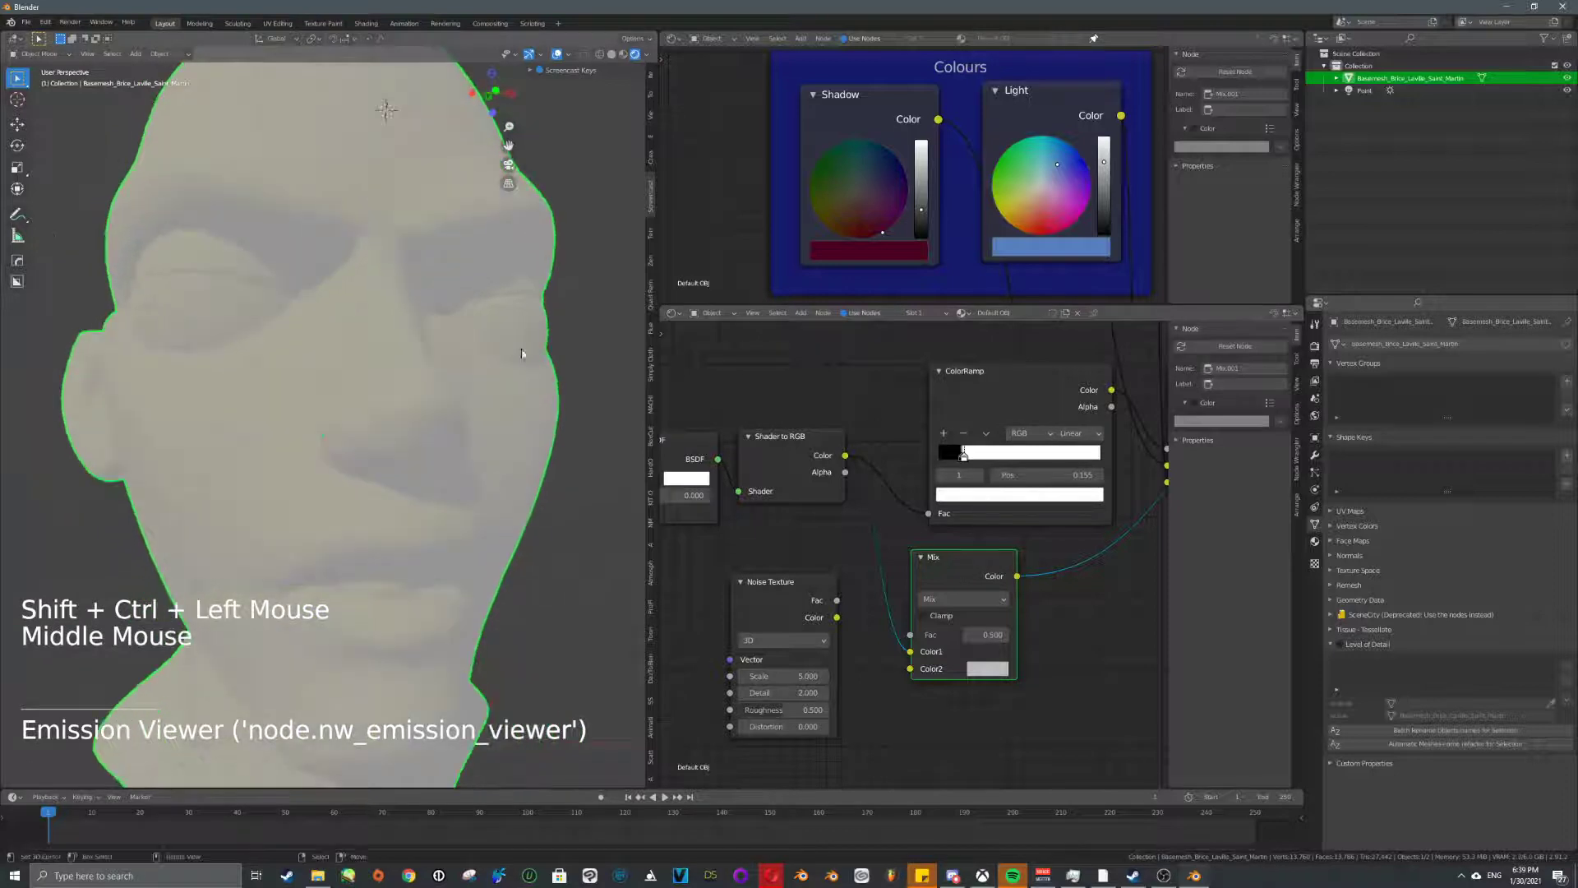
{"action": "left_click_drag", "start_coordinate": [915, 631], "coordinate": [944, 637]}
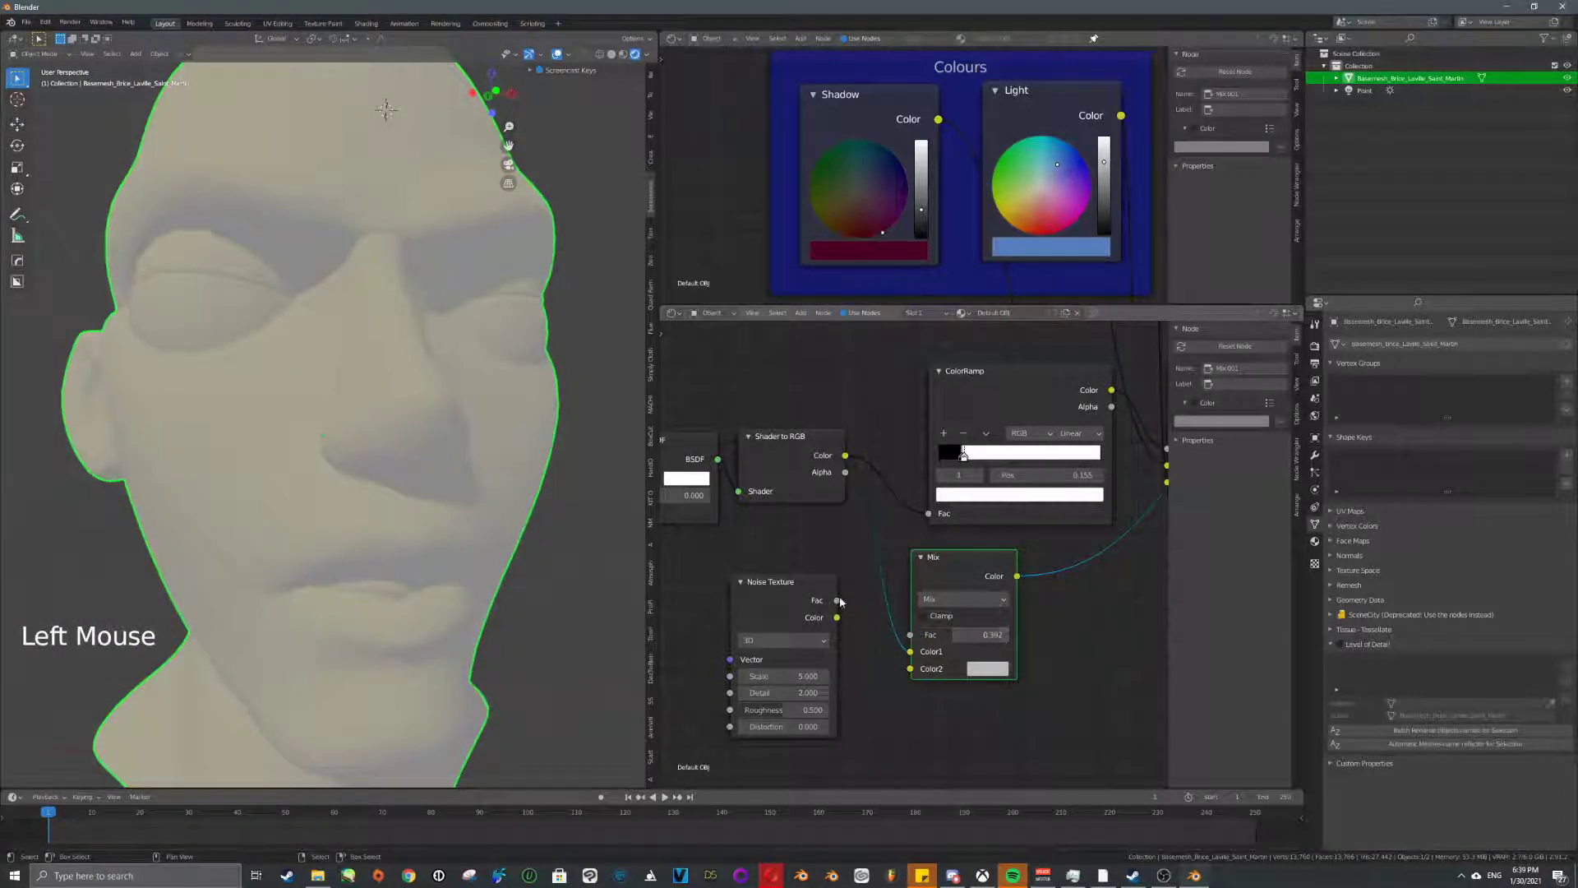
{"action": "mouse_move", "coordinate": [837, 600]}
{"action": "left_mouse_down"}
{"action": "mouse_move", "coordinate": [889, 682]}
{"action": "mouse_move", "coordinate": [920, 679]}
{"action": "left_mouse_up"}
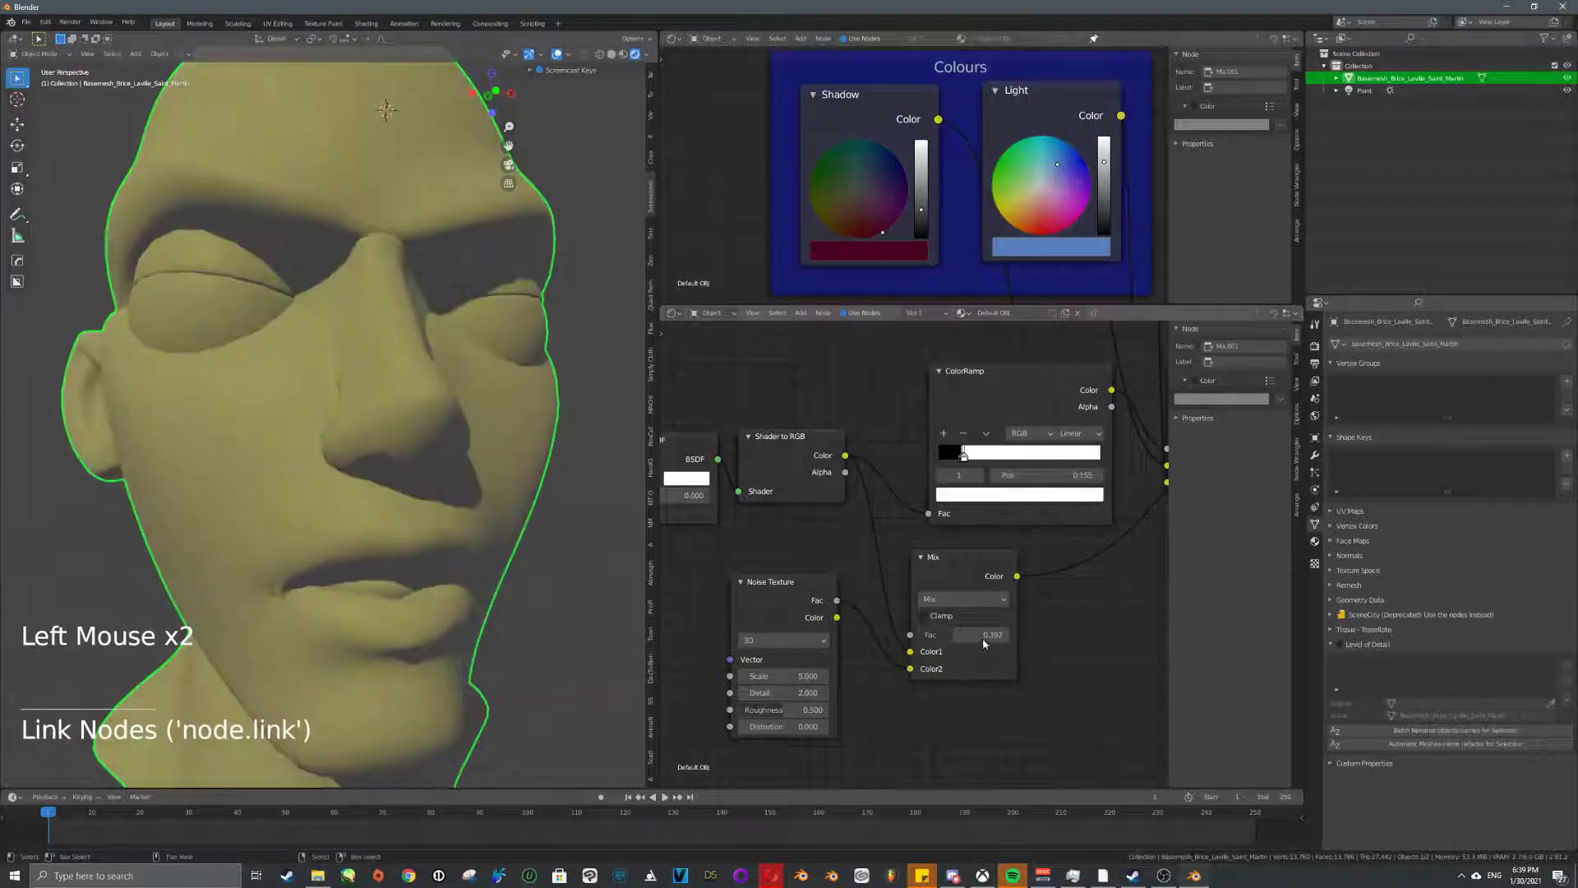
{"action": "left_click_drag", "start_coordinate": [983, 637], "coordinate": [992, 638]}
{"action": "middle_click_drag", "start_coordinate": [934, 636], "coordinate": [991, 602]}
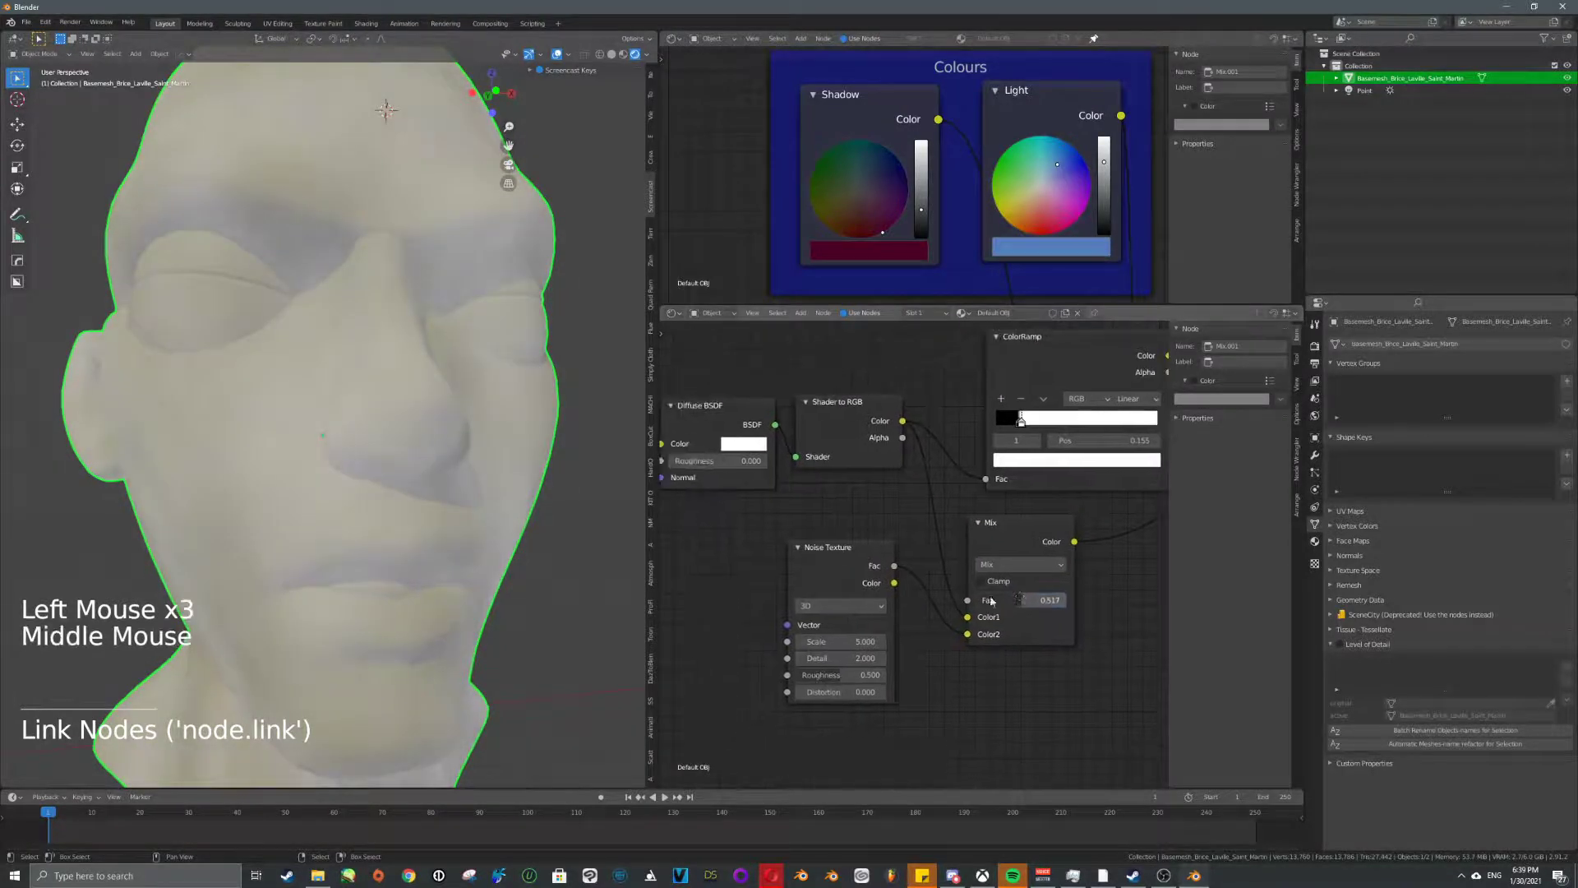
{"action": "left_click_drag", "start_coordinate": [989, 602], "coordinate": [1038, 603]}
- Insert a ColorRamp between the Noise Texture and the Mix node and move its black stop to 0.400
{"action": "middle_click_drag", "start_coordinate": [919, 630], "coordinate": [972, 574]}
{"action": "left_click", "coordinate": [863, 526]}
{"action": "key", "text": "g"}
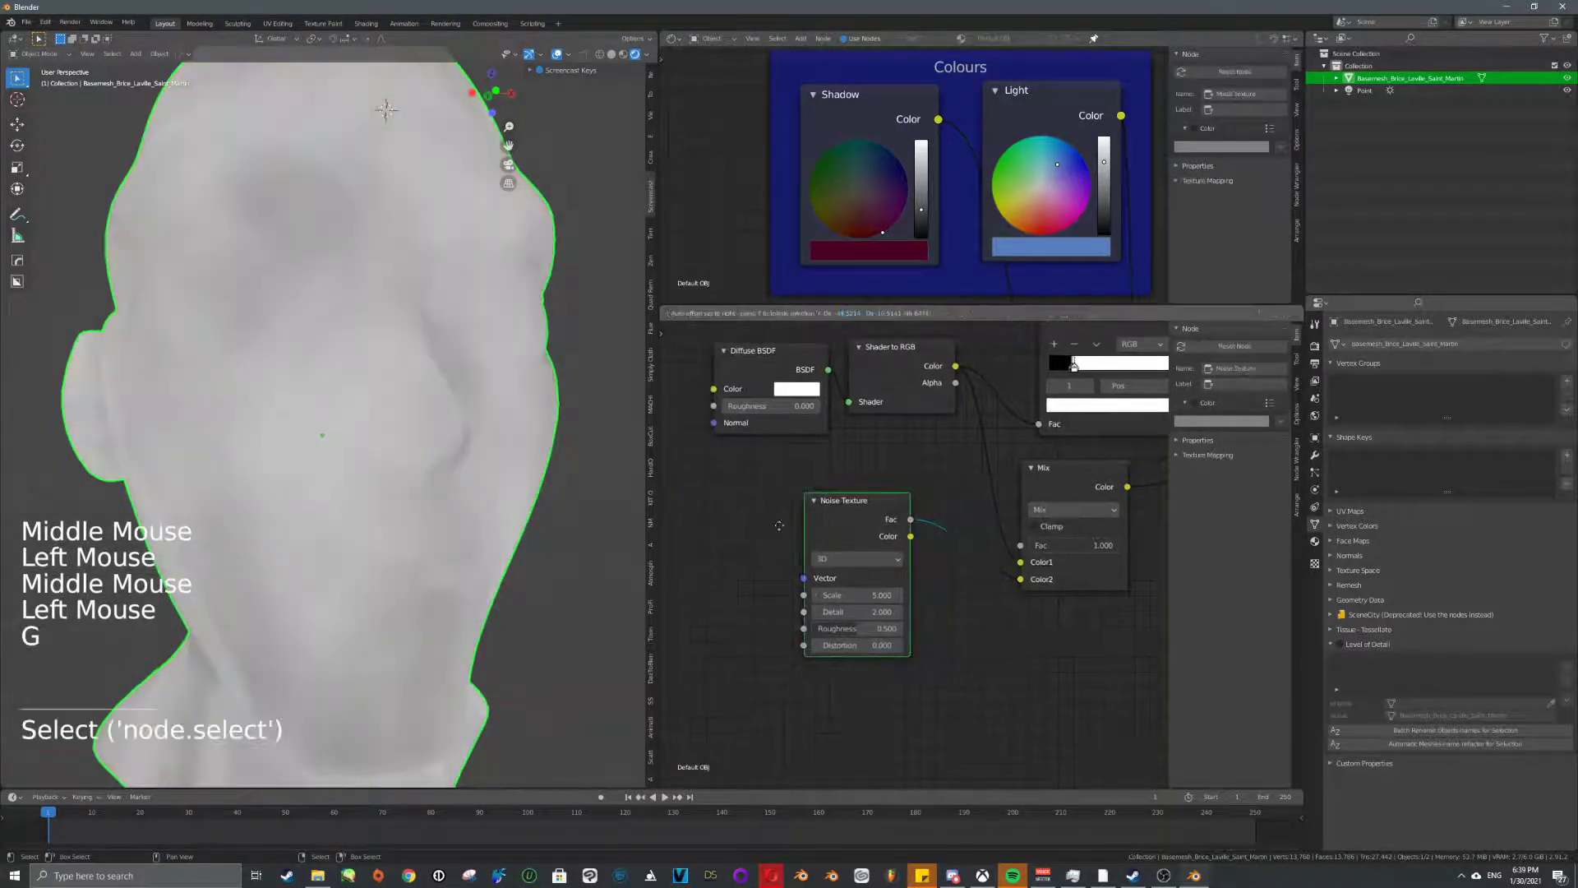
{"action": "left_click", "coordinate": [666, 536]}
{"action": "key", "text": "shift+a"}
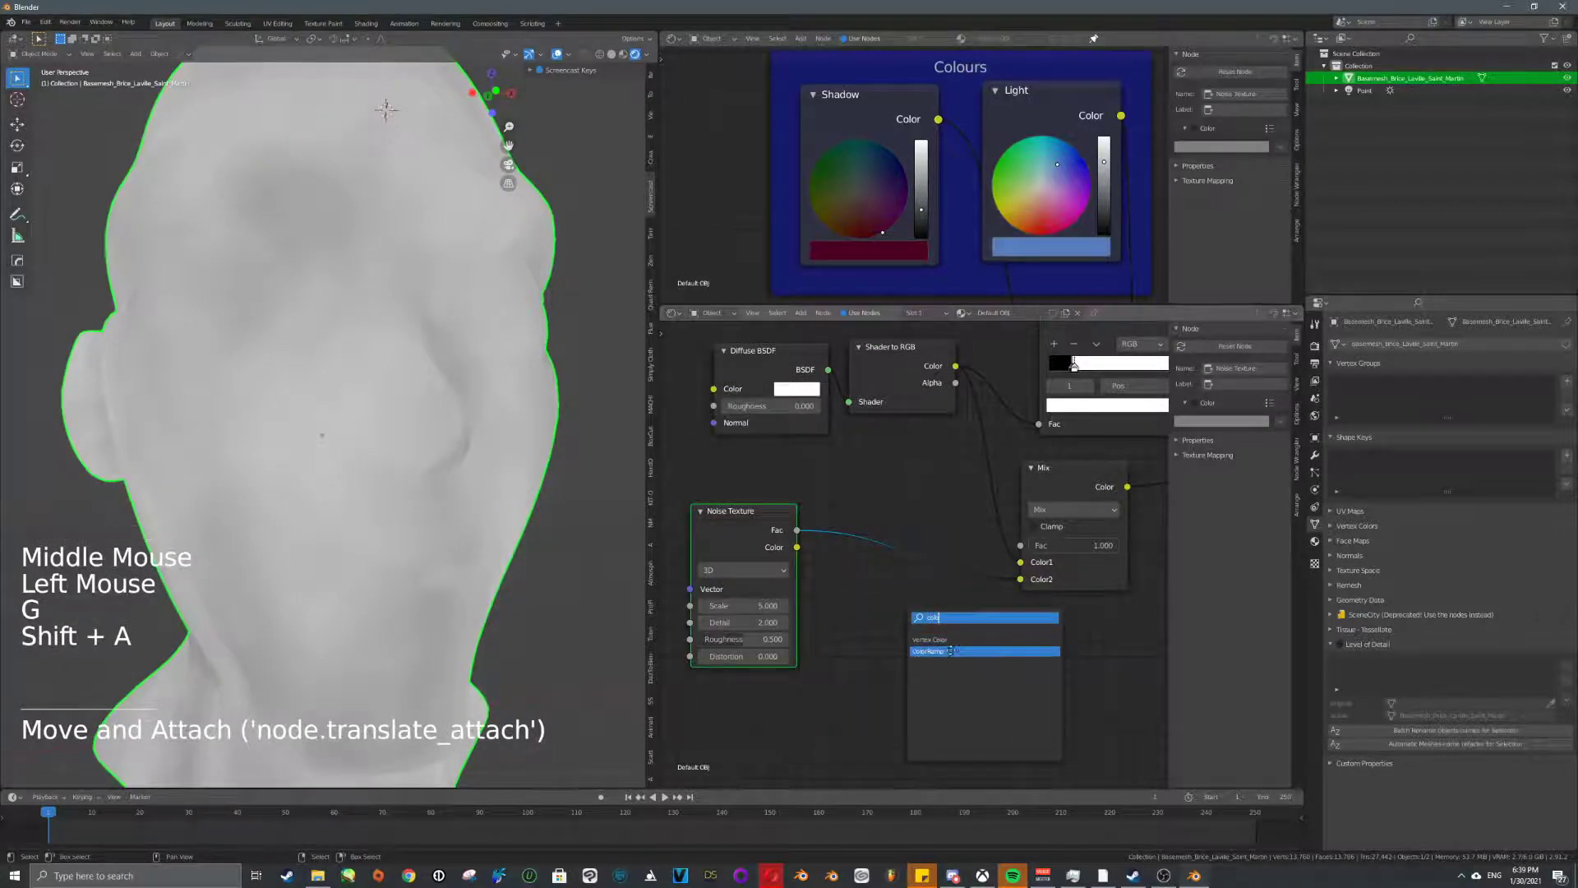
{"action": "left_click", "coordinate": [953, 651]}
{"action": "left_click", "coordinate": [896, 516]}
{"action": "mouse_move", "coordinate": [870, 578]}
{"action": "left_mouse_down"}
{"action": "mouse_move", "coordinate": [1011, 578]}
{"action": "mouse_move", "coordinate": [933, 578]}
{"action": "left_mouse_up"}
- Add Mapping and Texture Coordinate nodes to the Noise Texture and feed Object coordinates into the mapping vector
{"action": "scroll", "coordinate": [547, 495], "scroll_direction": "down", "scroll_amount": 4}
{"action": "middle_click_drag", "start_coordinate": [547, 495], "coordinate": [381, 450]}
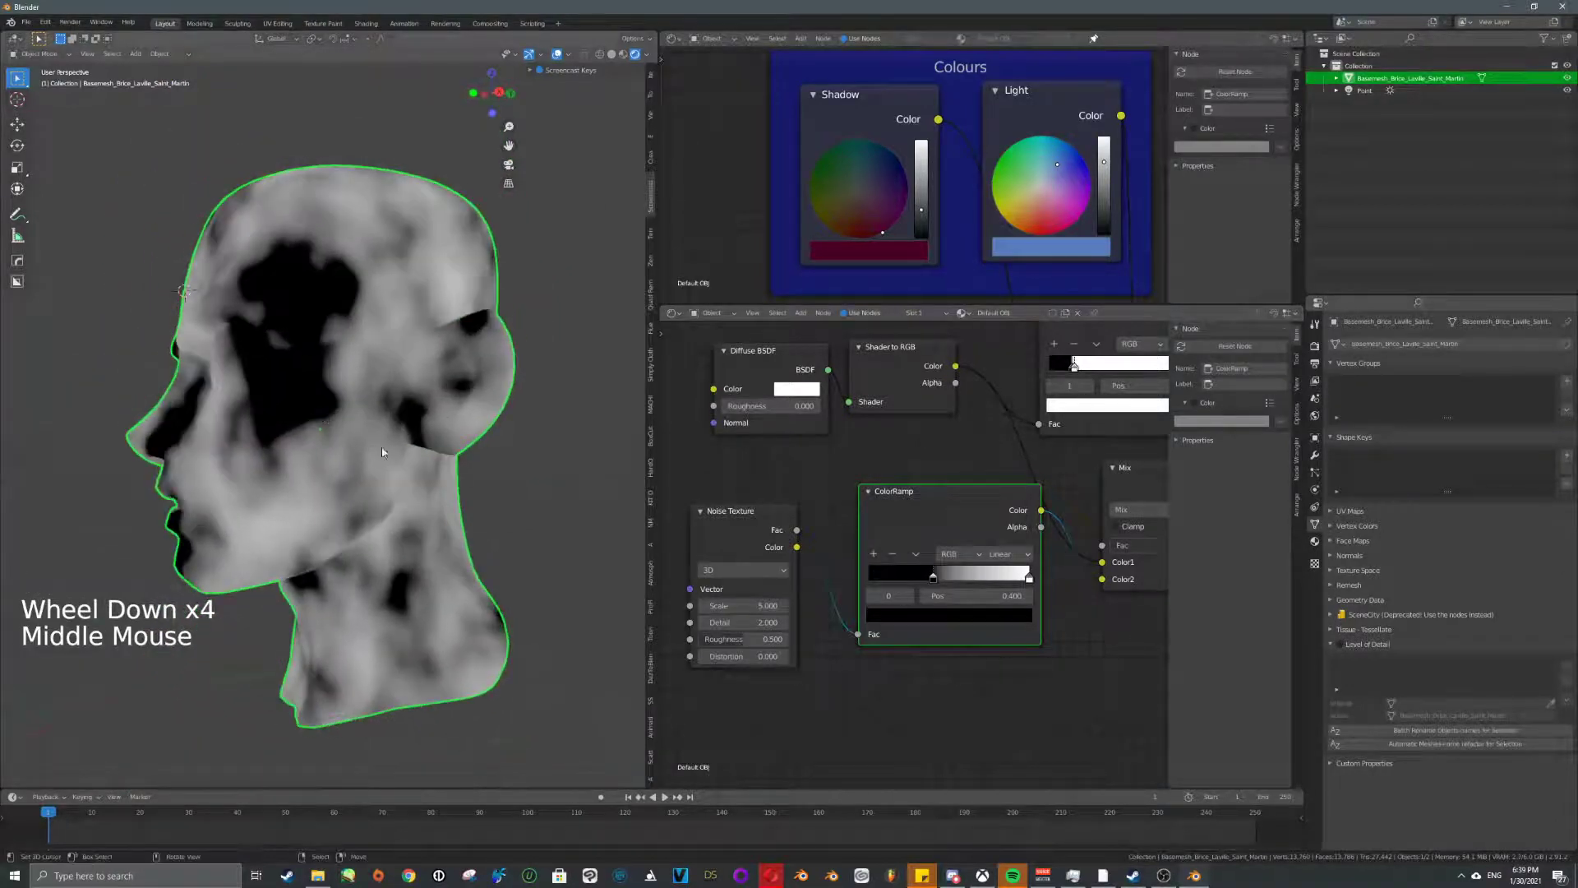
{"action": "left_click", "coordinate": [713, 589]}
{"action": "middle_click_drag", "start_coordinate": [714, 588], "coordinate": [859, 573]}
{"action": "scroll", "coordinate": [859, 584], "scroll_direction": "down", "scroll_amount": 3}
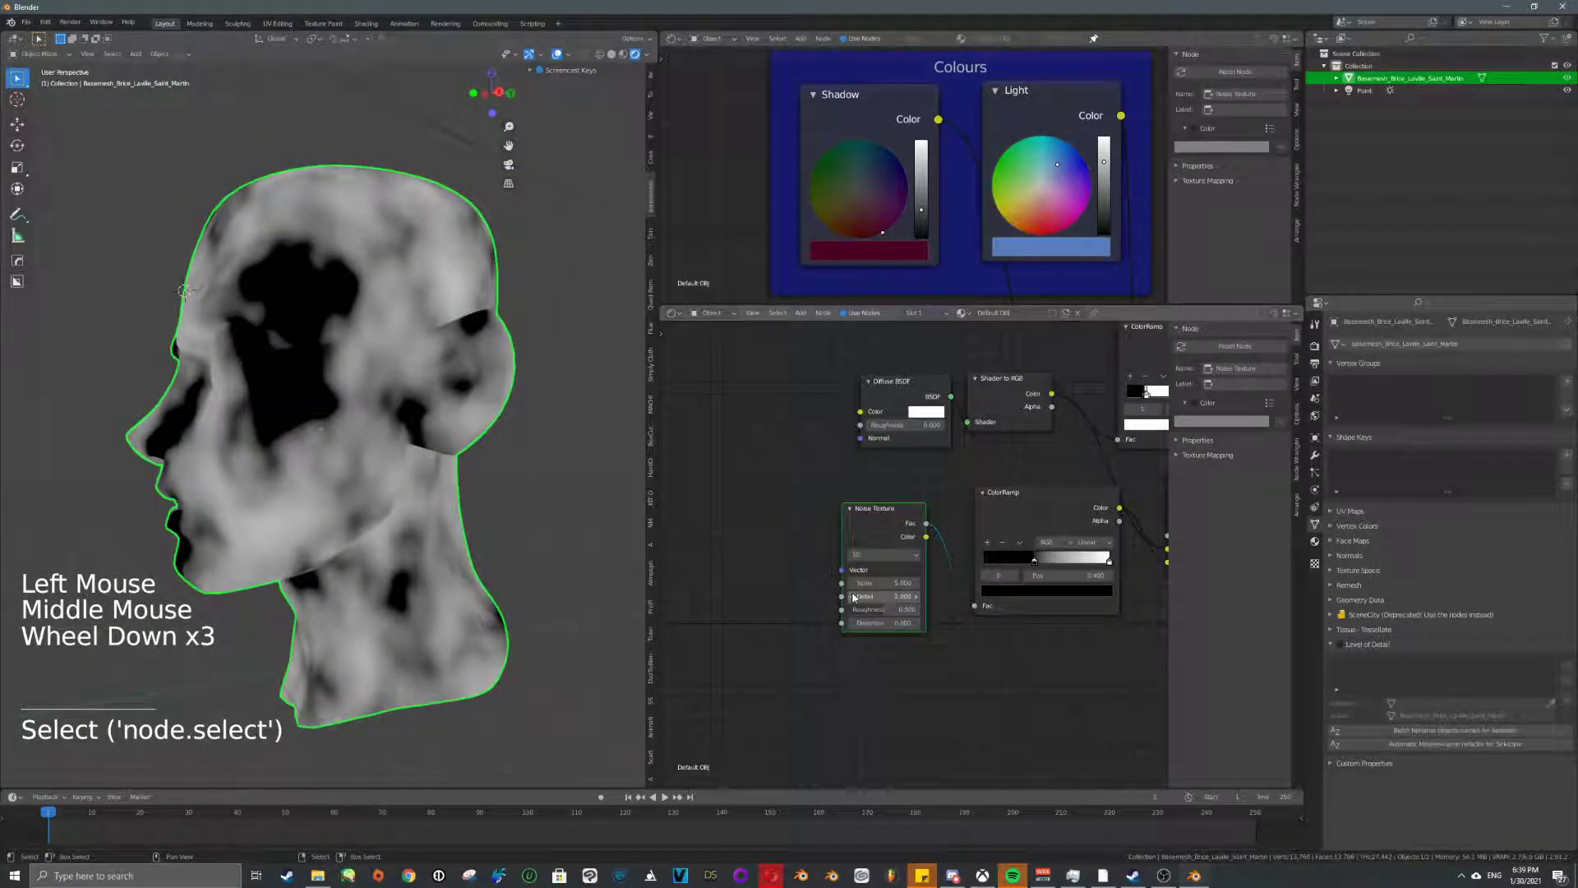
{"action": "key", "text": "ctrl+t"}
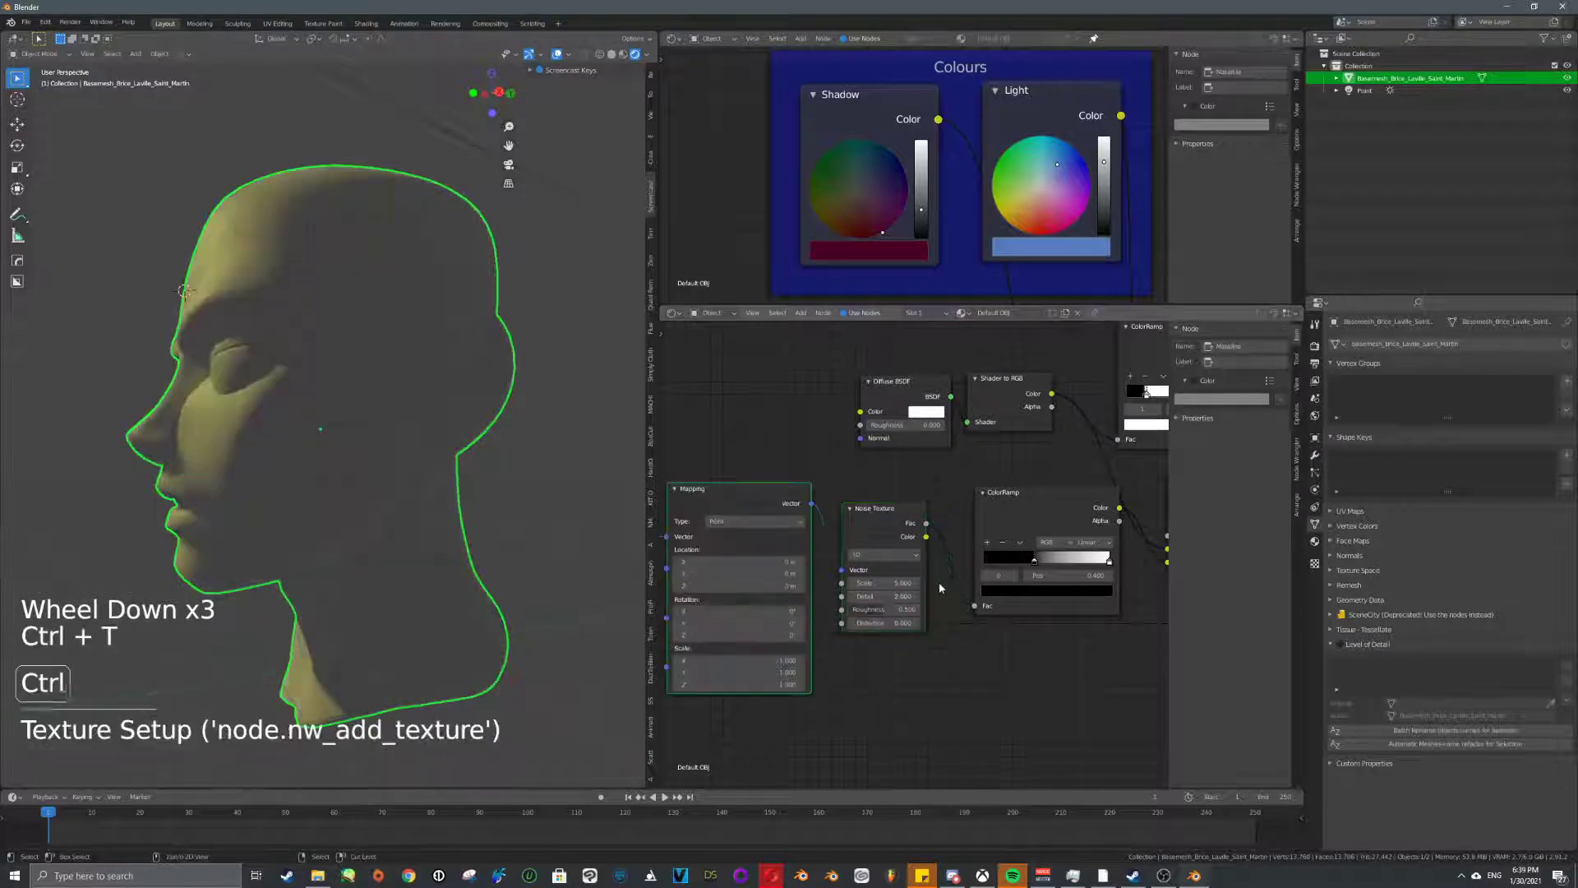
{"action": "middle_click_drag", "start_coordinate": [853, 597], "coordinate": [1047, 550]}
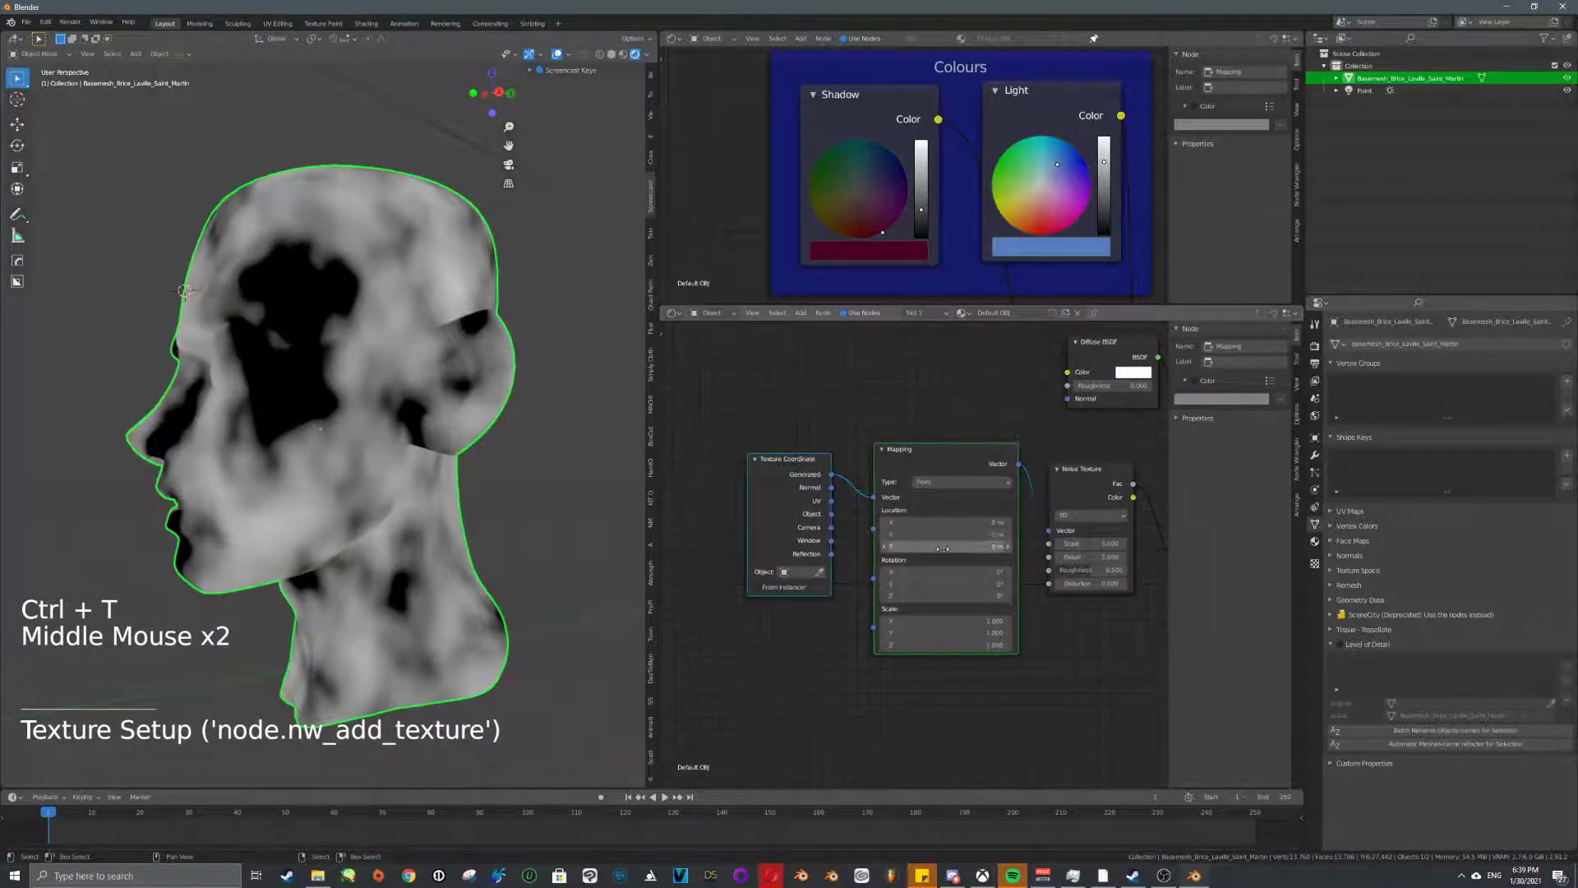
{"action": "scroll", "coordinate": [1047, 550], "scroll_direction": "up", "scroll_amount": 4}
{"action": "left_click_drag", "start_coordinate": [802, 499], "coordinate": [859, 476]}
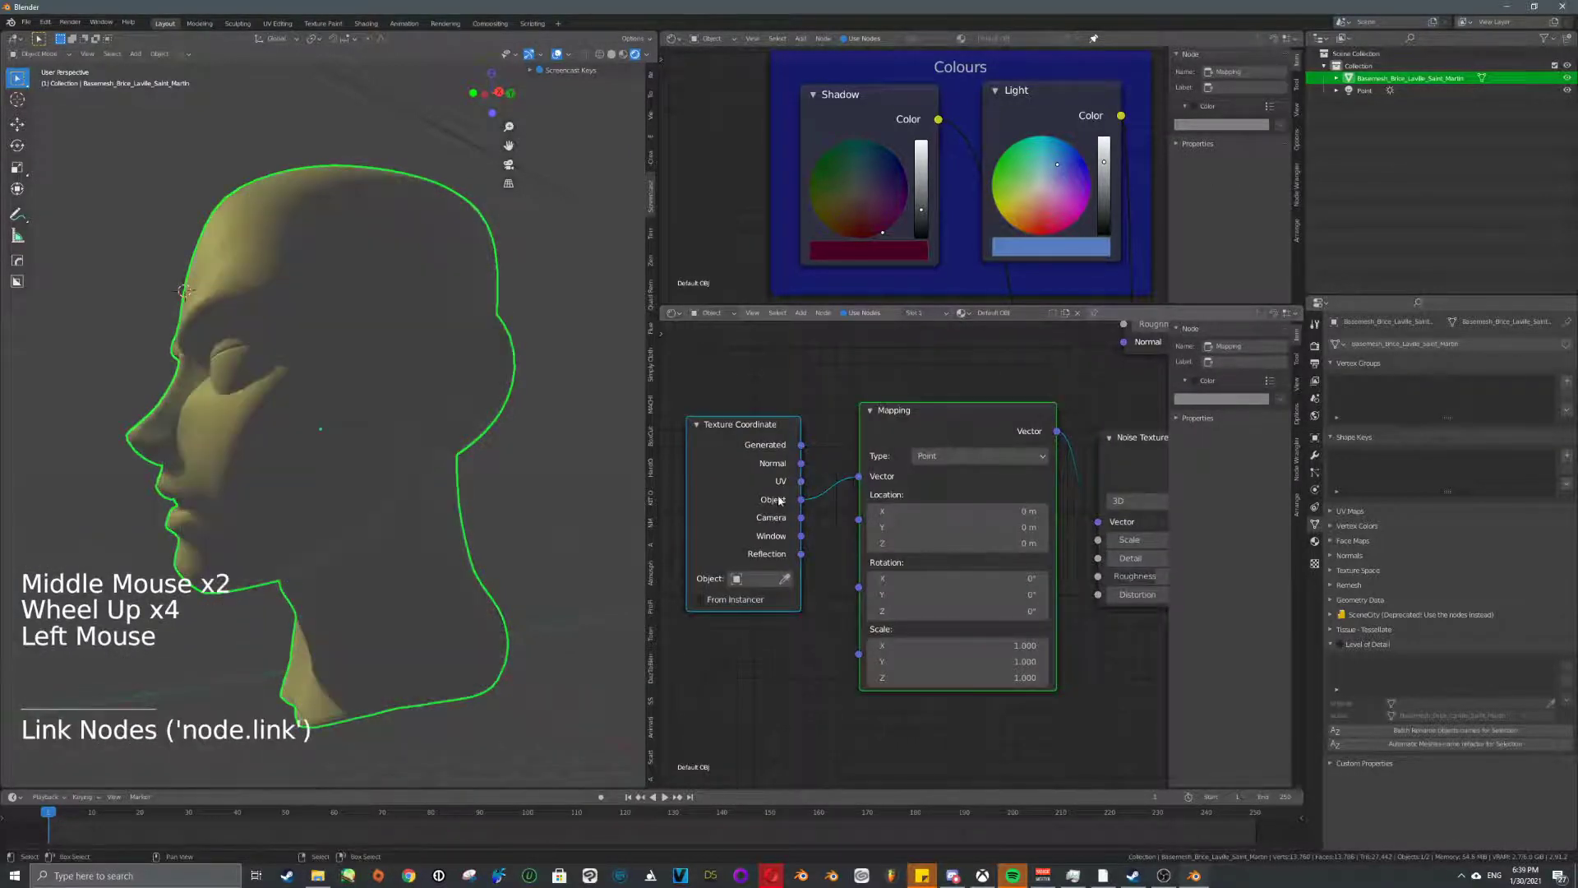
- Set the Noise Texture's scale to 1.900 and the black stop of its ColorRamp to 0.414
{"action": "middle_click_drag", "start_coordinate": [407, 454], "coordinate": [511, 457]}
{"action": "middle_click_drag", "start_coordinate": [894, 508], "coordinate": [732, 470]}
{"action": "middle_click_drag", "start_coordinate": [789, 472], "coordinate": [858, 475]}
{"action": "middle_click_drag", "start_coordinate": [974, 478], "coordinate": [833, 481]}
{"action": "middle_click_drag", "start_coordinate": [985, 532], "coordinate": [915, 521]}
{"action": "scroll", "coordinate": [916, 521], "scroll_direction": "up", "scroll_amount": 4}
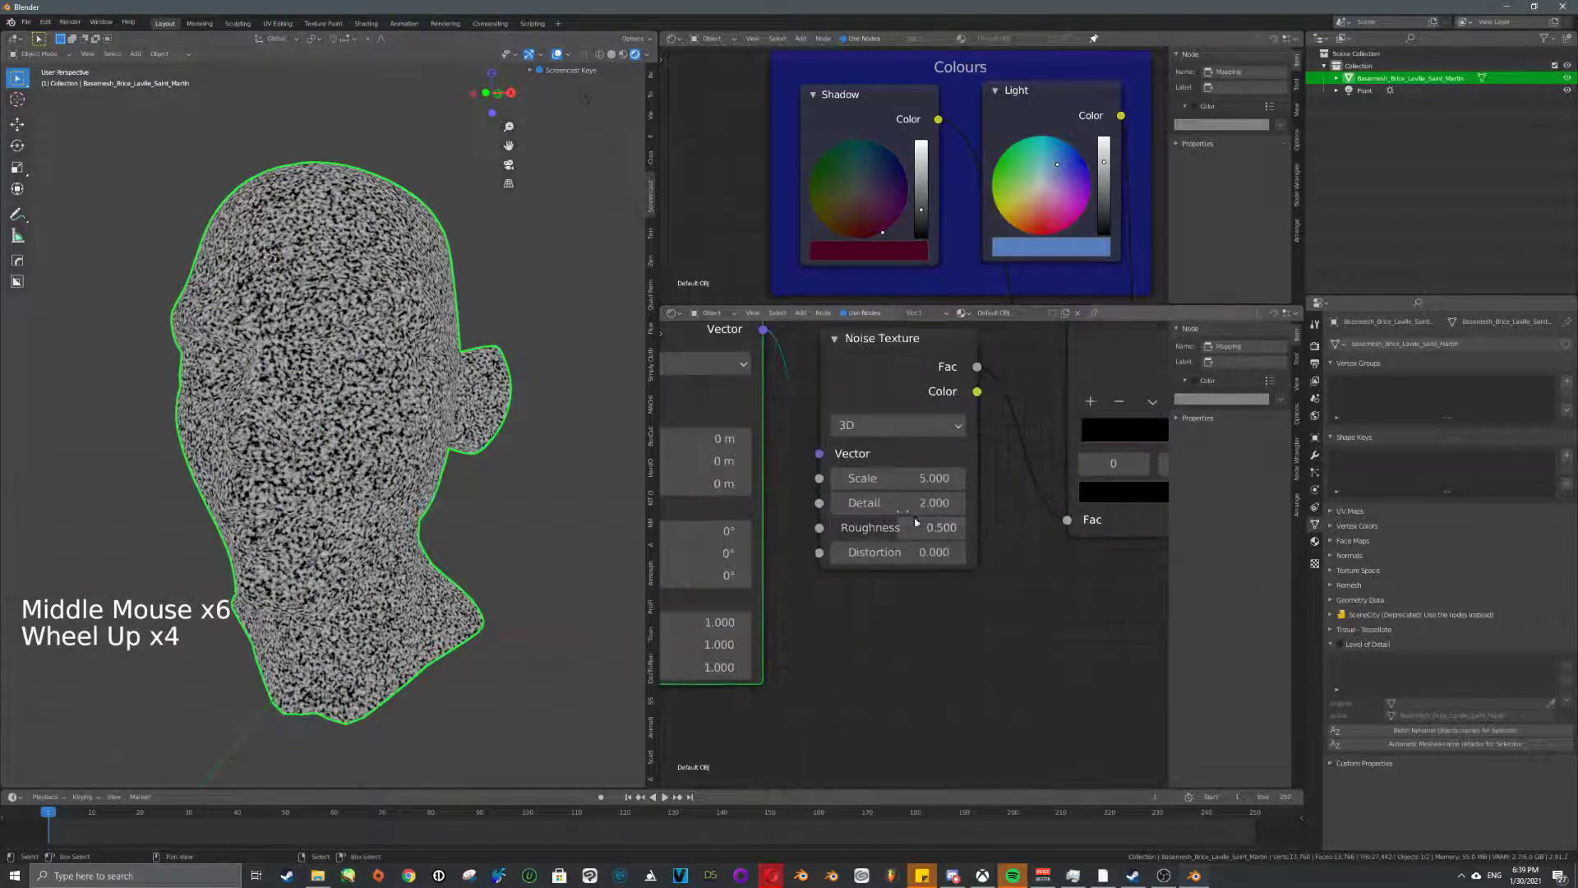
{"action": "mouse_move", "coordinate": [898, 482]}
{"action": "left_mouse_down"}
{"action": "mouse_move", "coordinate": [858, 481]}
{"action": "mouse_move", "coordinate": [879, 482]}
{"action": "left_mouse_up"}
{"action": "middle_click_drag", "start_coordinate": [1048, 477], "coordinate": [848, 520]}
{"action": "left_click_drag", "start_coordinate": [982, 478], "coordinate": [985, 479]}
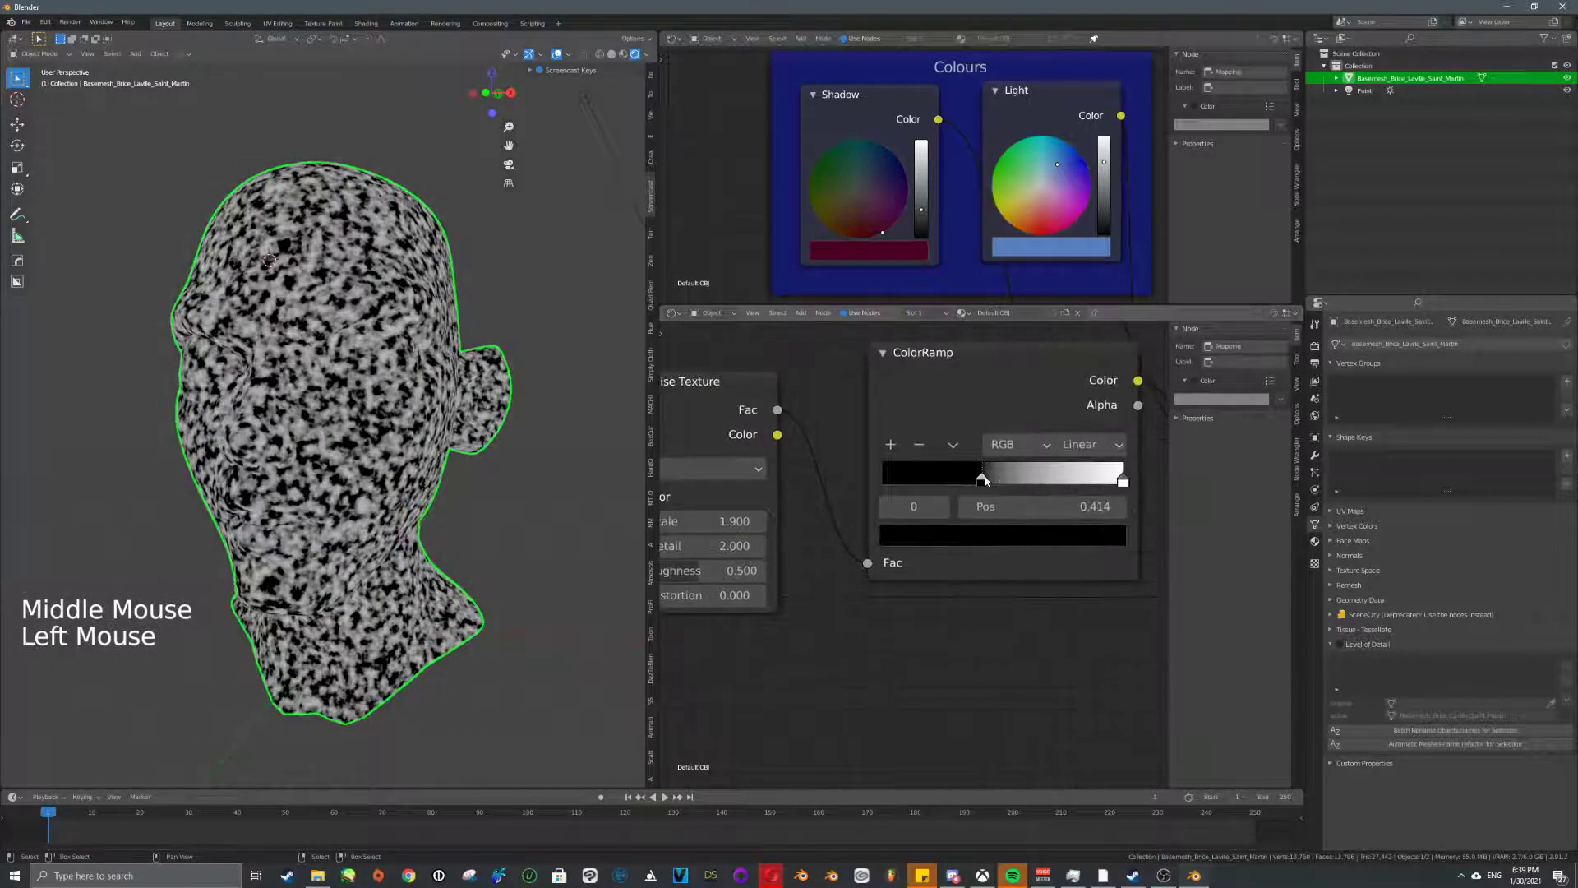
- Preview the Mix node's output on the head
{"action": "middle_click_drag", "start_coordinate": [984, 479], "coordinate": [911, 663]}
{"action": "middle_click_drag", "start_coordinate": [1069, 526], "coordinate": [918, 502]}
{"action": "left_click", "coordinate": [1022, 498], "text": "ctrl+shift"}
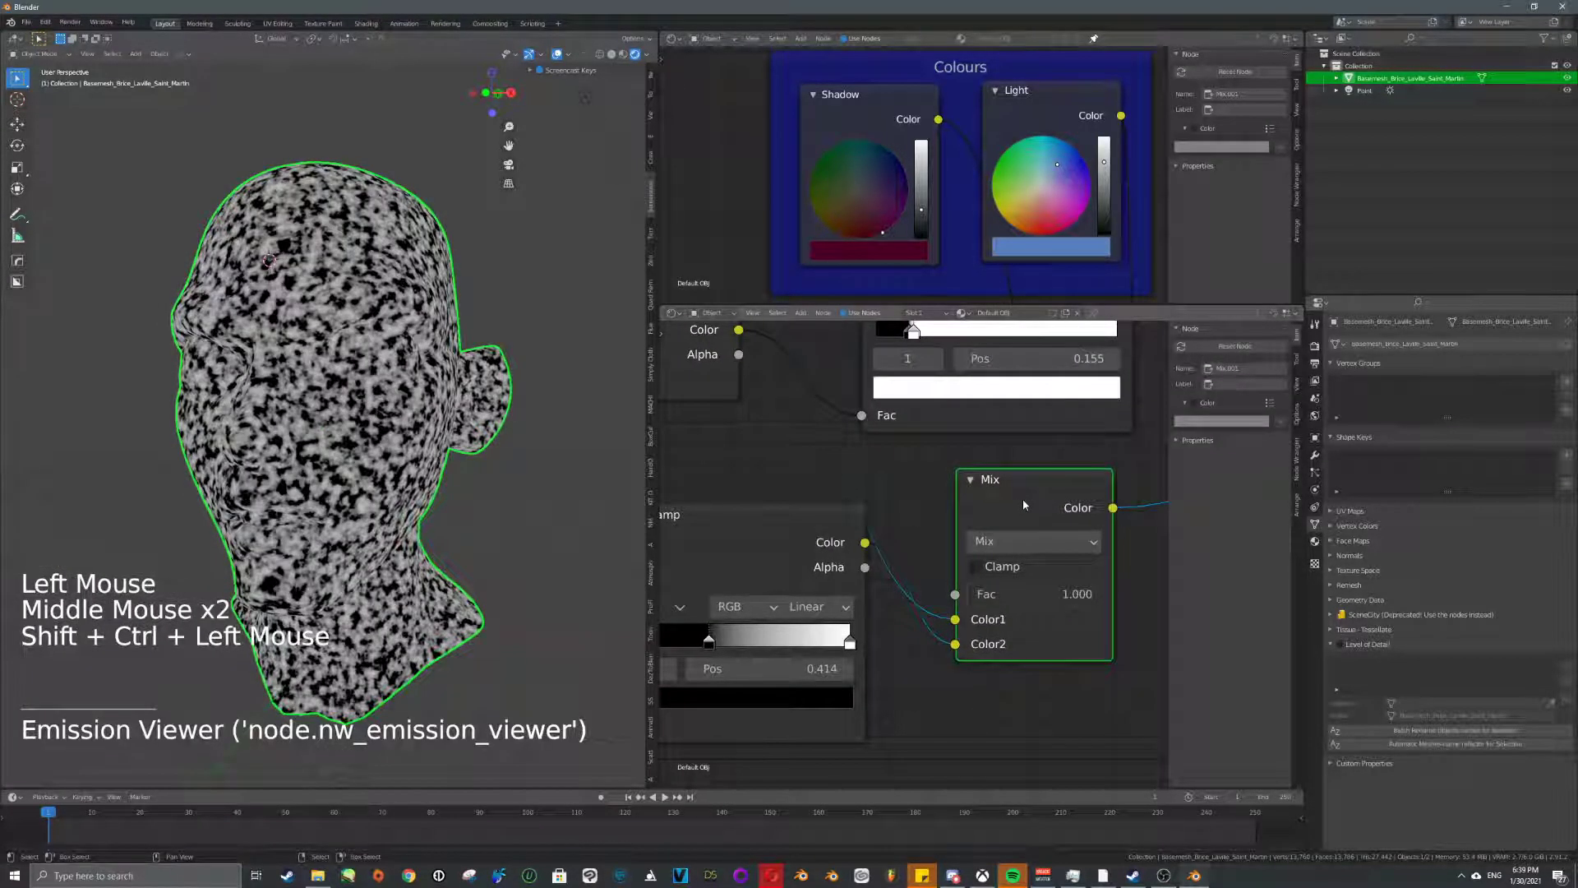
- Lower the factor of the Mix node that blends the noise into the shading to 0.058
{"action": "left_click_drag", "start_coordinate": [1036, 593], "coordinate": [904, 593]}
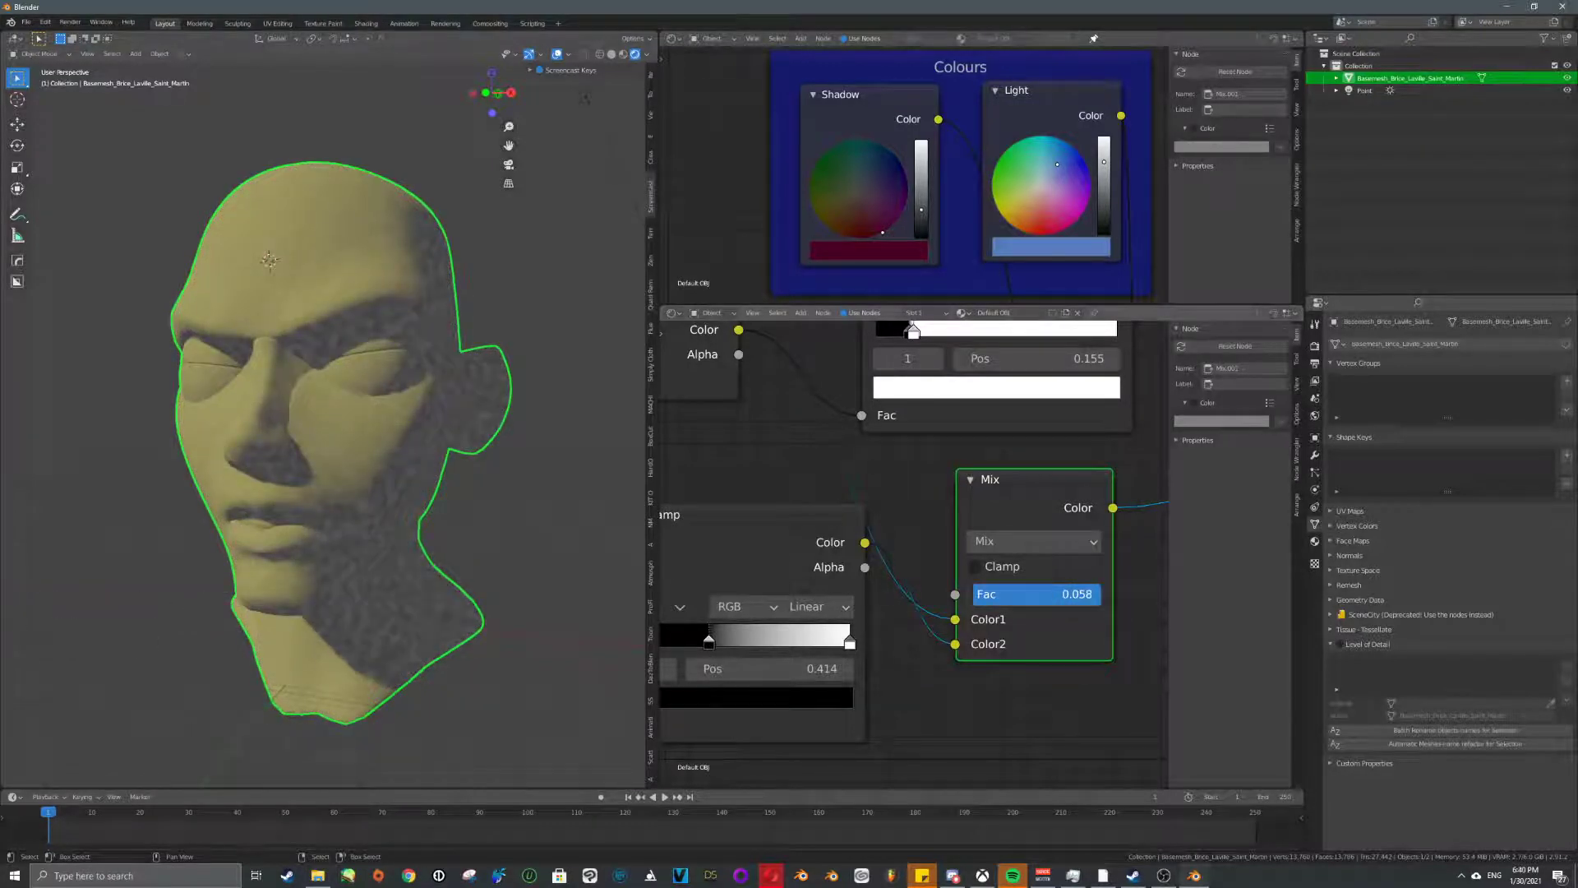
{"action": "scroll", "coordinate": [455, 447], "scroll_direction": "up", "scroll_amount": 1}
{"action": "middle_click_drag", "start_coordinate": [443, 444], "coordinate": [493, 460]}
{"action": "scroll", "coordinate": [883, 471], "scroll_direction": "down", "scroll_amount": 3}
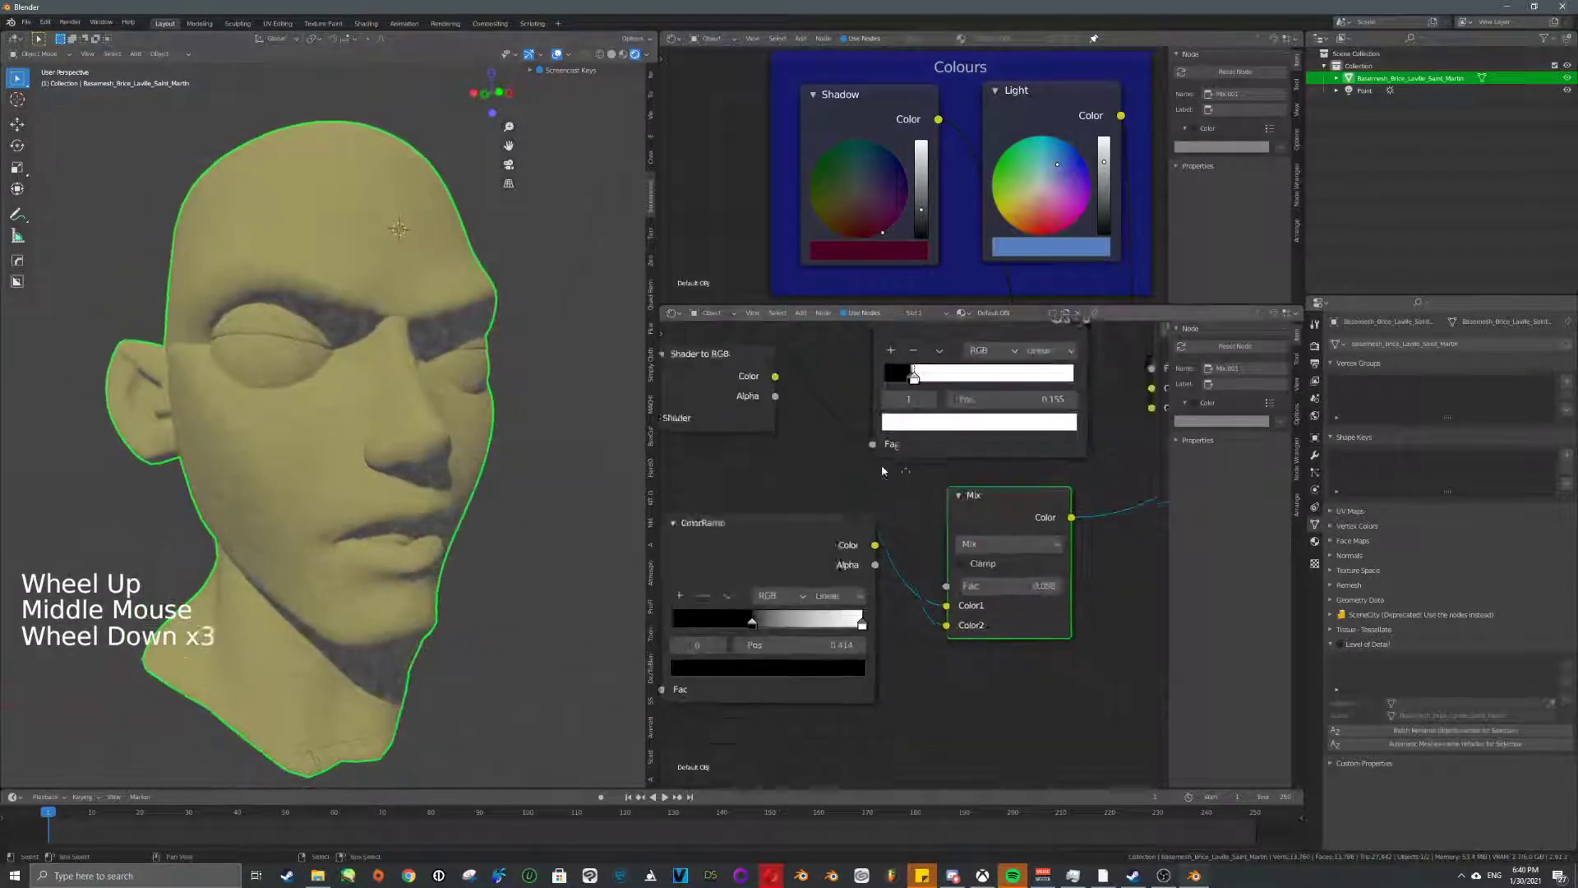
{"action": "middle_click_drag", "start_coordinate": [882, 471], "coordinate": [877, 553]}
- Feed the noise Mix node's color into the shading ColorRamp's Fac and preview the final Shadow/Light Mix node on the head
{"action": "left_click_drag", "start_coordinate": [1017, 577], "coordinate": [1033, 573]}
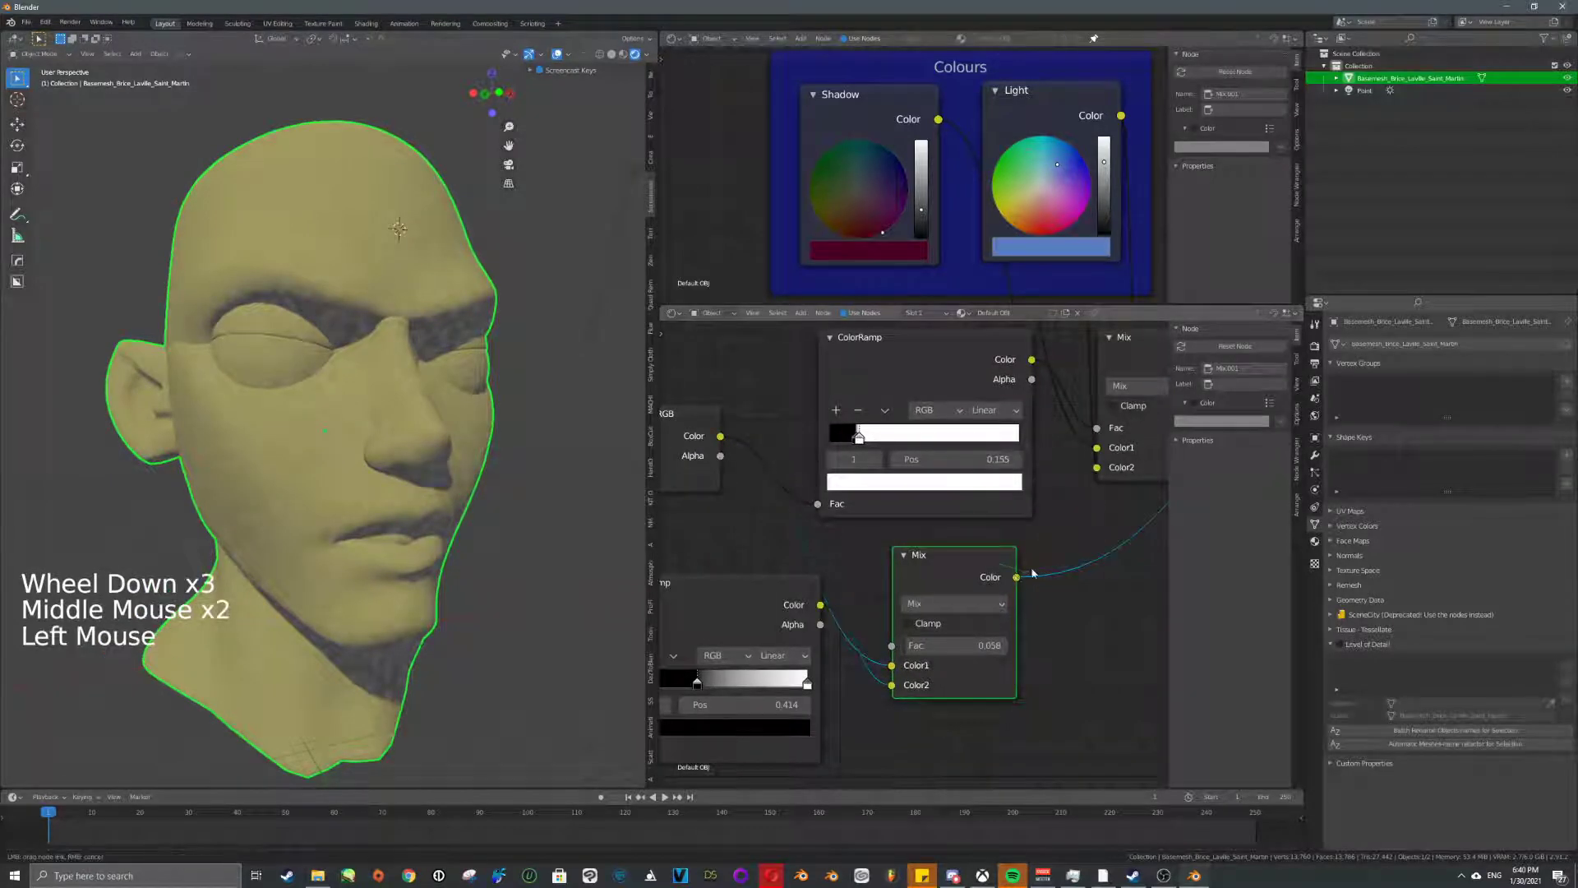
{"action": "left_click_drag", "start_coordinate": [819, 516], "coordinate": [820, 515]}
{"action": "middle_click_drag", "start_coordinate": [890, 352], "coordinate": [773, 354]}
{"action": "middle_click_drag", "start_coordinate": [858, 596], "coordinate": [787, 380]}
{"action": "left_click", "coordinate": [787, 380], "text": "ctrl+shift"}
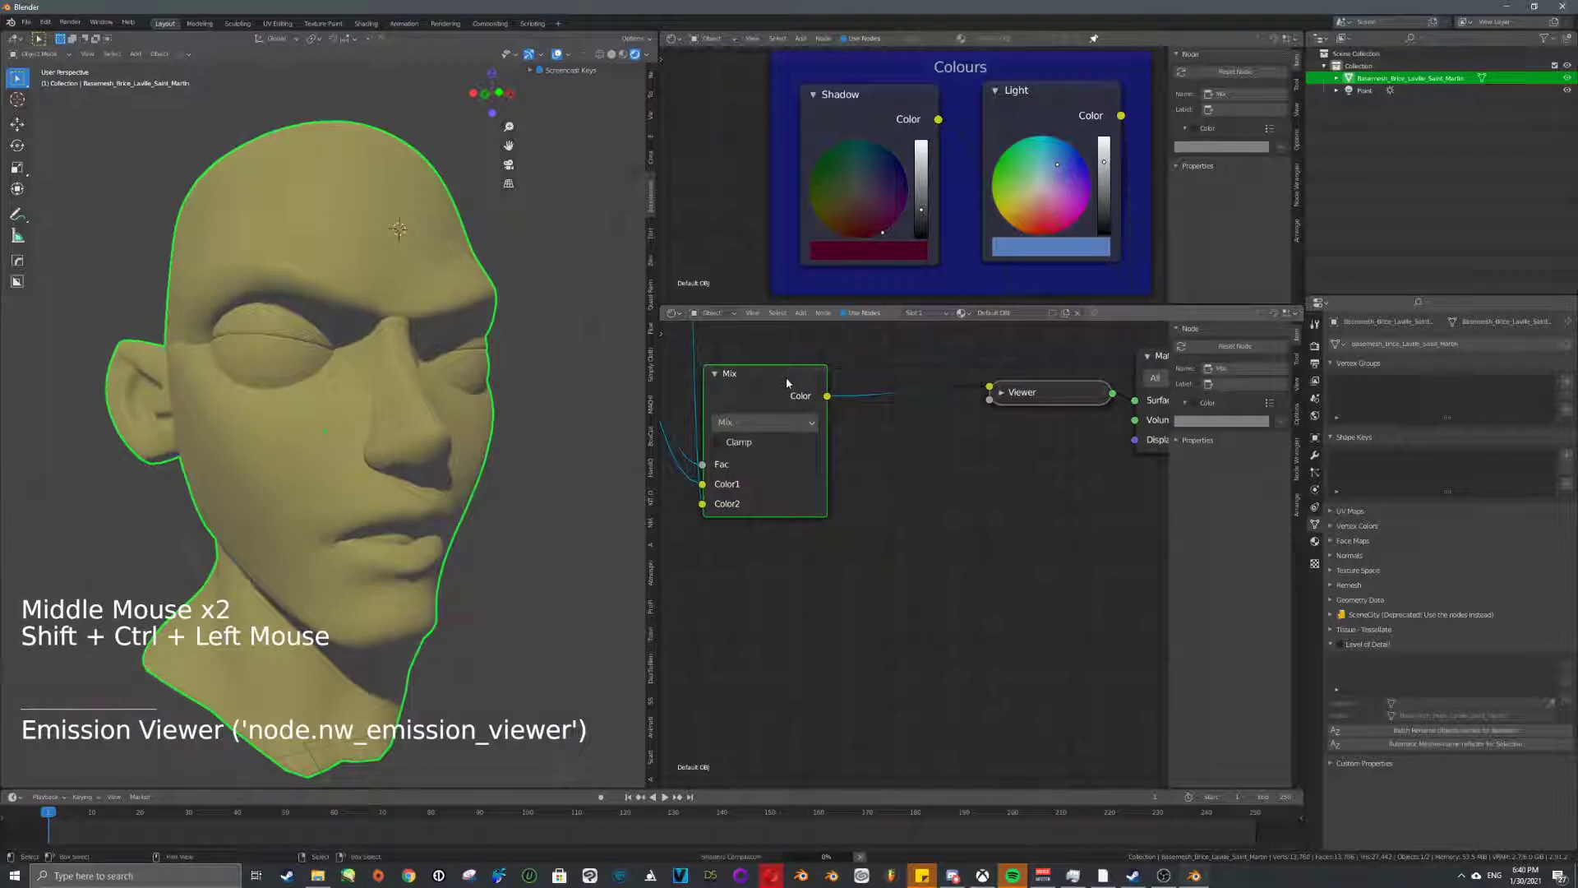
{"action": "middle_click_drag", "start_coordinate": [575, 457], "coordinate": [343, 412]}
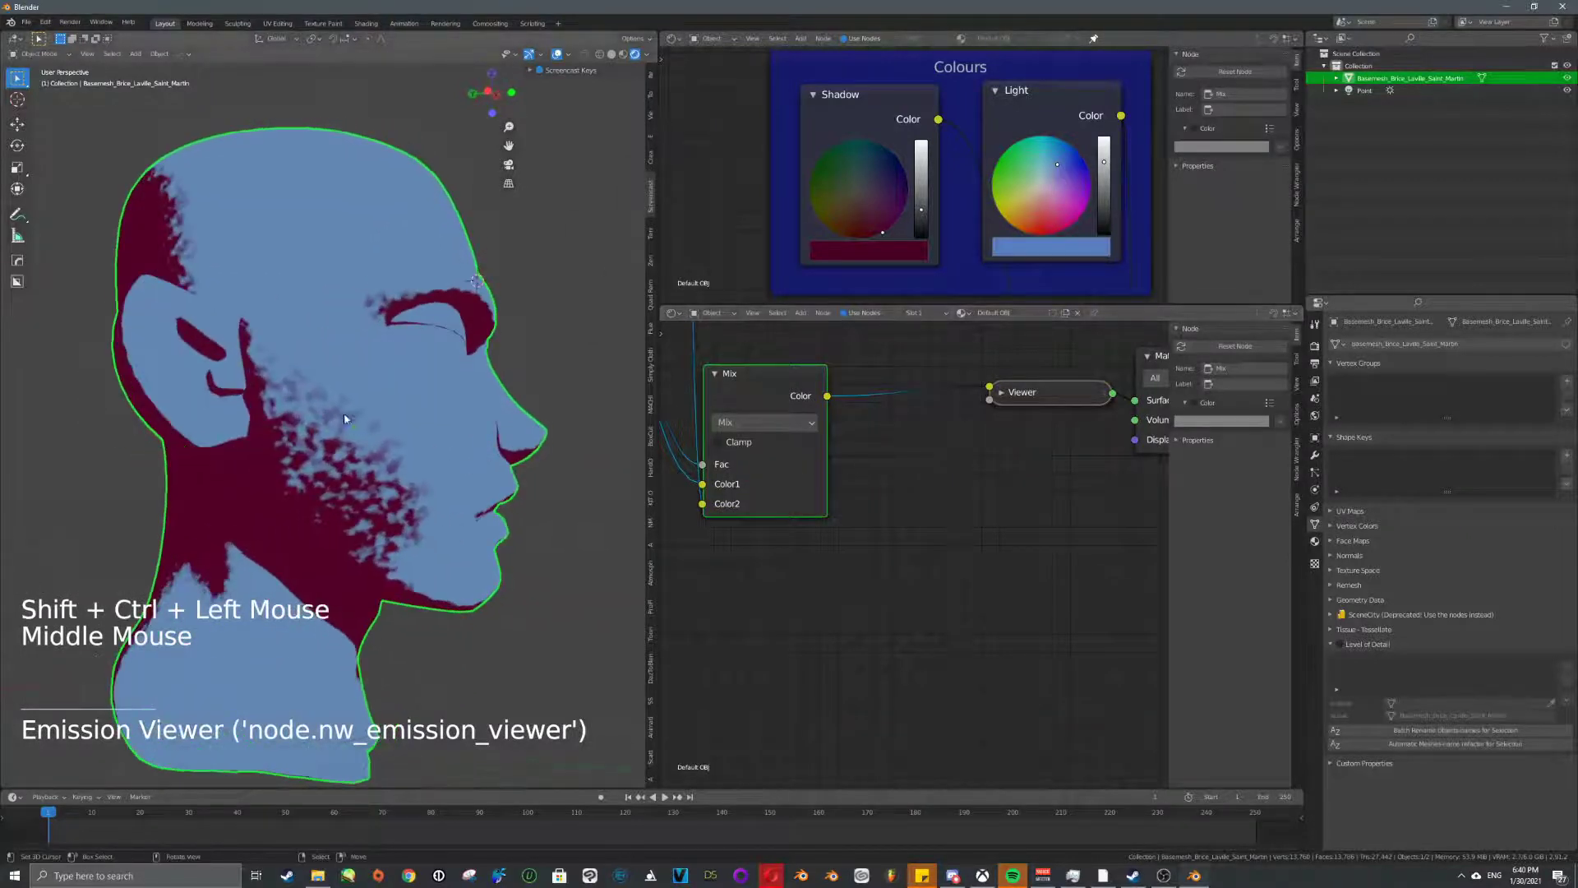
- Adjust the noise Mix node's factor to 0.083 and check the shadow edge on the head
{"action": "middle_click_drag", "start_coordinate": [662, 362], "coordinate": [870, 486]}
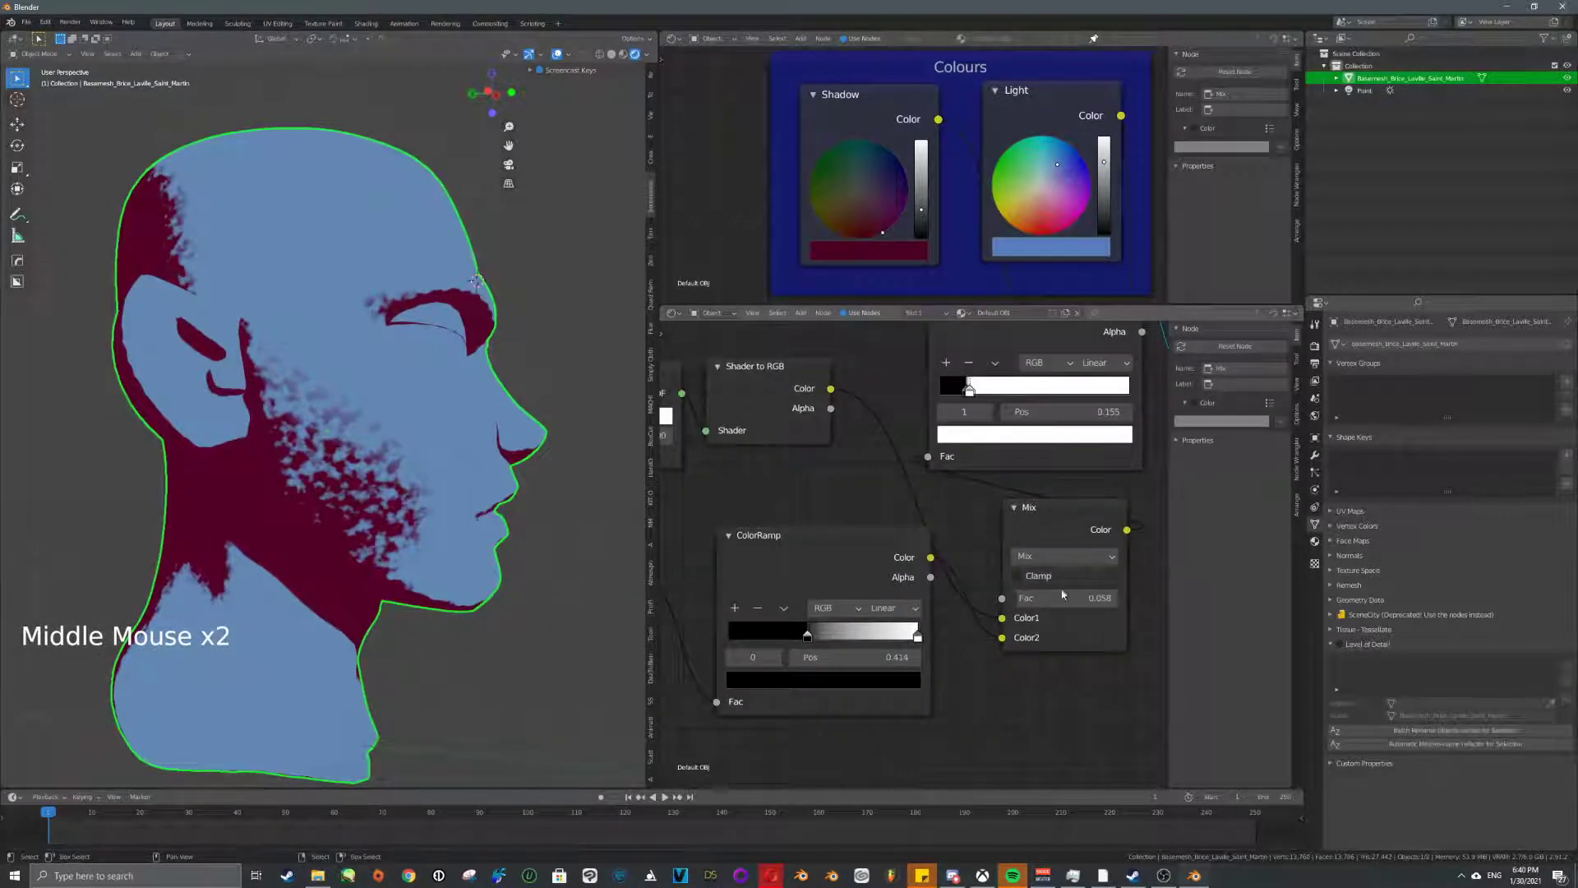
{"action": "mouse_move", "coordinate": [1034, 596]}
{"action": "left_mouse_down"}
{"action": "mouse_move", "coordinate": [1068, 595]}
{"action": "mouse_move", "coordinate": [986, 596]}
{"action": "mouse_move", "coordinate": [1011, 596]}
{"action": "left_mouse_up"}
{"action": "middle_click_drag", "start_coordinate": [579, 541], "coordinate": [363, 452]}
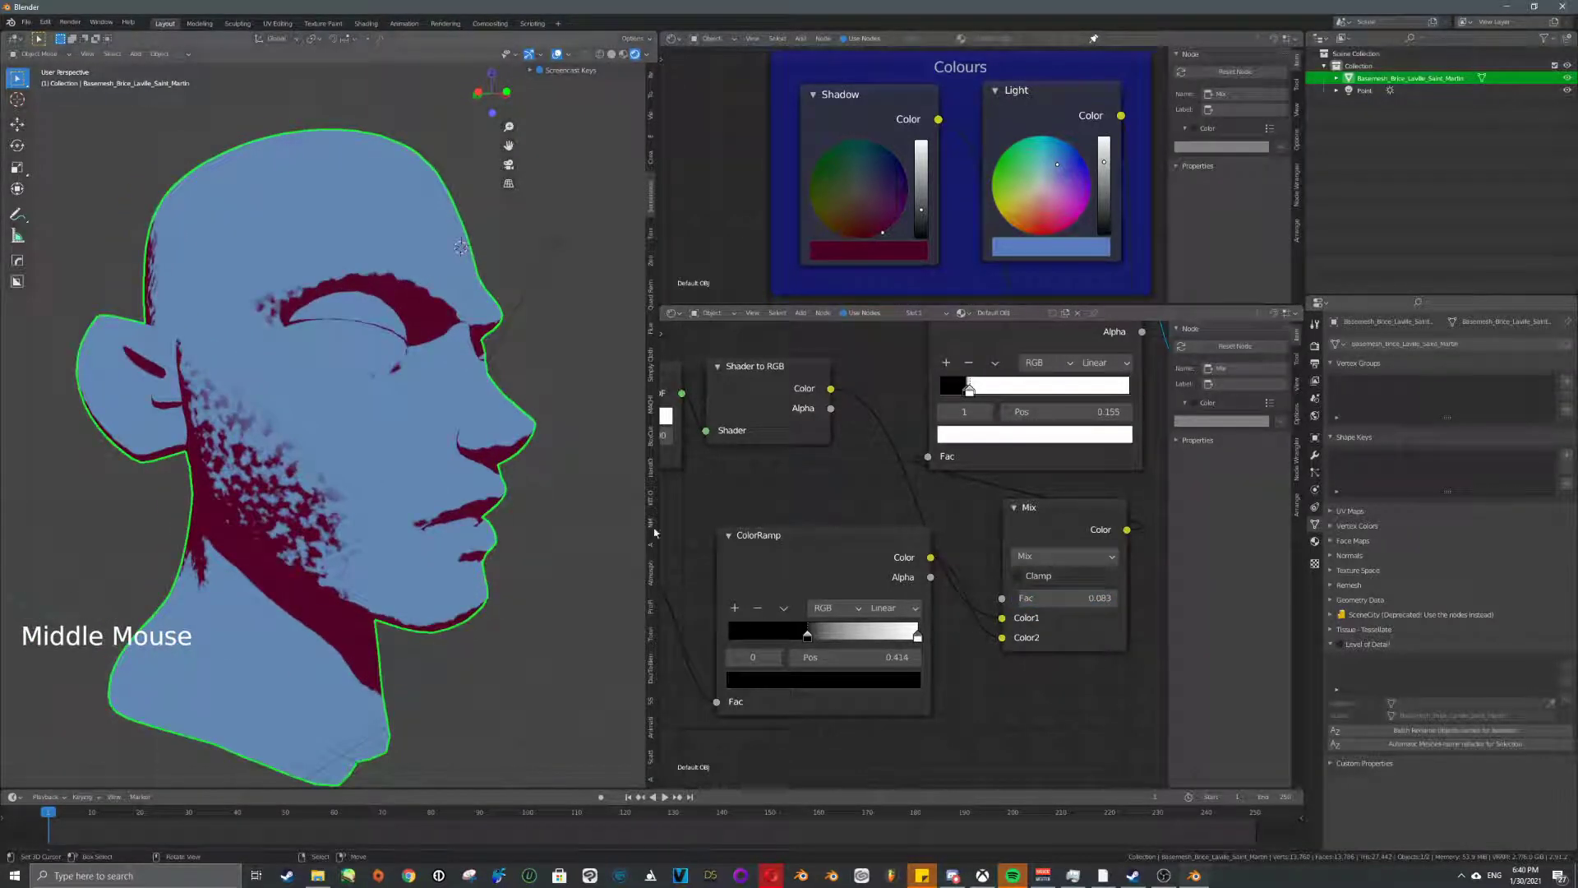
- Set the Noise Texture's scale to 50.700 for a much finer grain along the shadow edge
{"action": "middle_click_drag", "start_coordinate": [655, 533], "coordinate": [954, 565]}
{"action": "scroll", "coordinate": [953, 564], "scroll_direction": "up", "scroll_amount": 4}
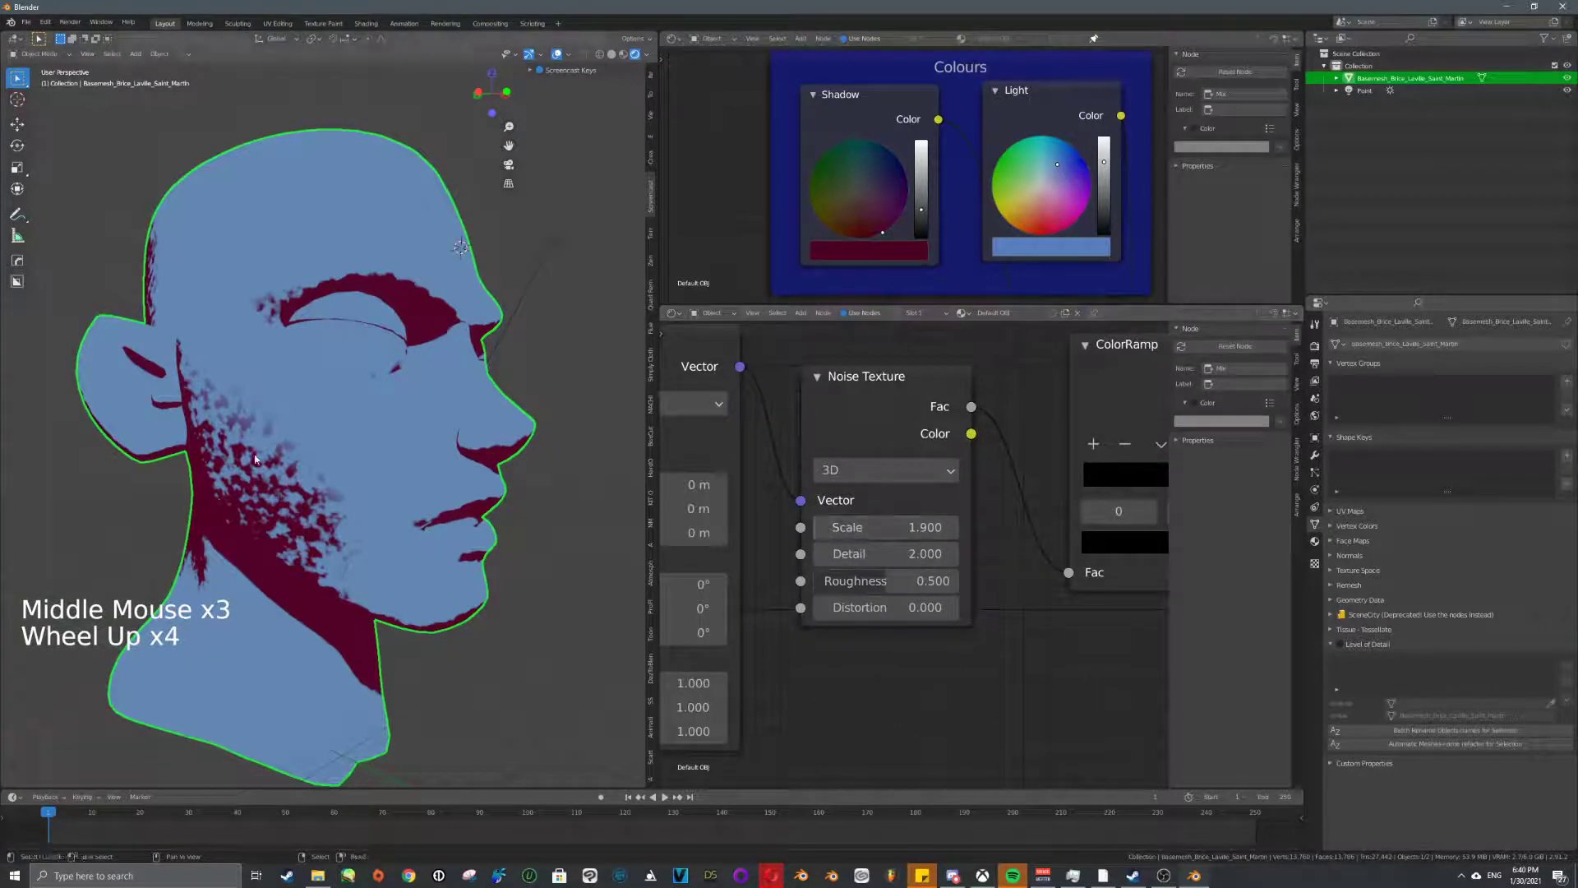
{"action": "middle_click_drag", "start_coordinate": [255, 459], "coordinate": [335, 462]}
{"action": "left_click_drag", "start_coordinate": [858, 527], "coordinate": [904, 526]}
{"action": "scroll", "coordinate": [468, 517], "scroll_direction": "up", "scroll_amount": 6}
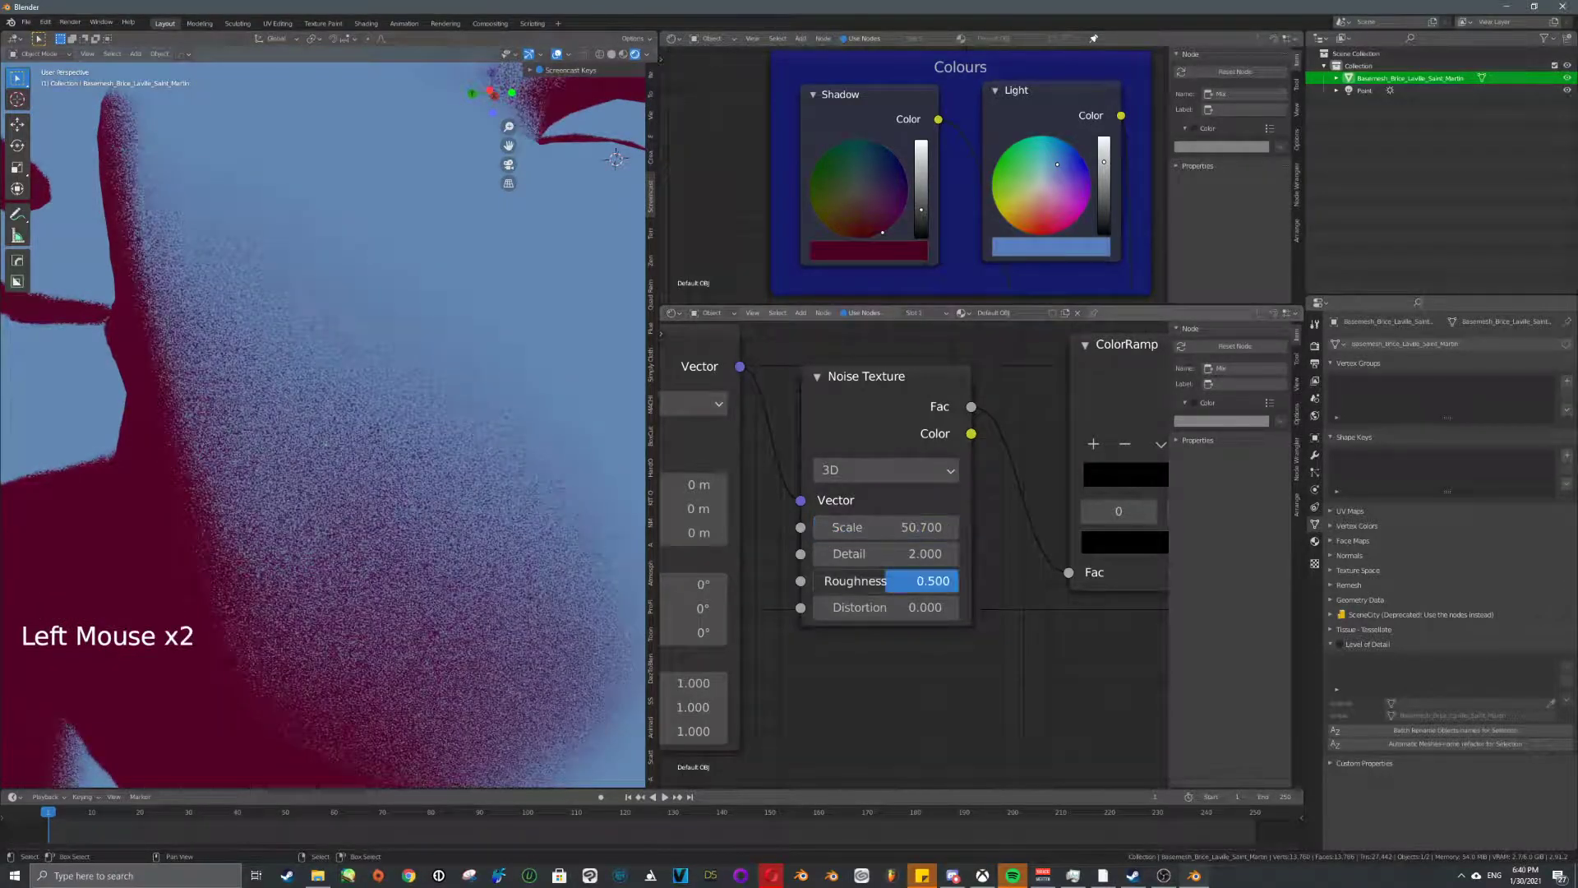
- Raise the Noise Texture's roughness to 1.000 and inspect the shadow edge up close and from several angles
{"action": "left_click_drag", "start_coordinate": [887, 581], "coordinate": [958, 581]}
{"action": "scroll", "coordinate": [475, 512], "scroll_direction": "down", "scroll_amount": 6}
{"action": "middle_click_drag", "start_coordinate": [475, 512], "coordinate": [497, 355]}
{"action": "scroll", "coordinate": [389, 479], "scroll_direction": "up", "scroll_amount": 4}
{"action": "scroll", "coordinate": [303, 524], "scroll_direction": "down", "scroll_amount": 4}
{"action": "middle_click_drag", "start_coordinate": [302, 524], "coordinate": [472, 428]}
{"action": "scroll", "coordinate": [870, 585], "scroll_direction": "up", "scroll_amount": 2}
{"action": "scroll", "coordinate": [870, 585], "scroll_direction": "up", "scroll_amount": 1}
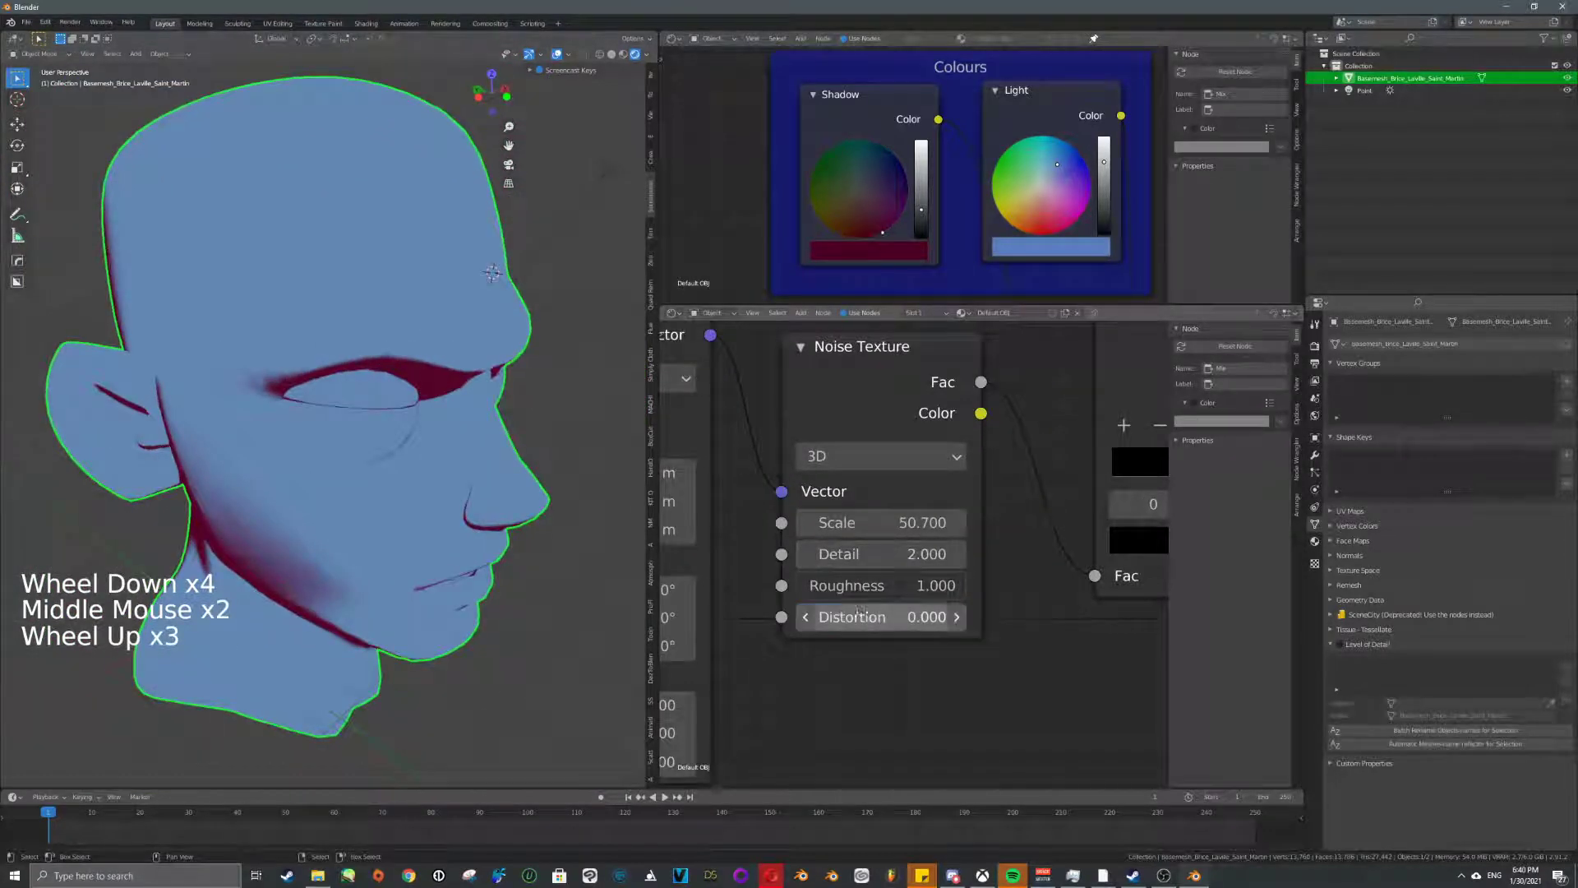
{"action": "double_click", "coordinate": [923, 617]}
{"action": "left_click", "coordinate": [923, 617]}
{"action": "type", "text": "-1.9"}
{"action": "middle_click_drag", "start_coordinate": [461, 460], "coordinate": [303, 458]}
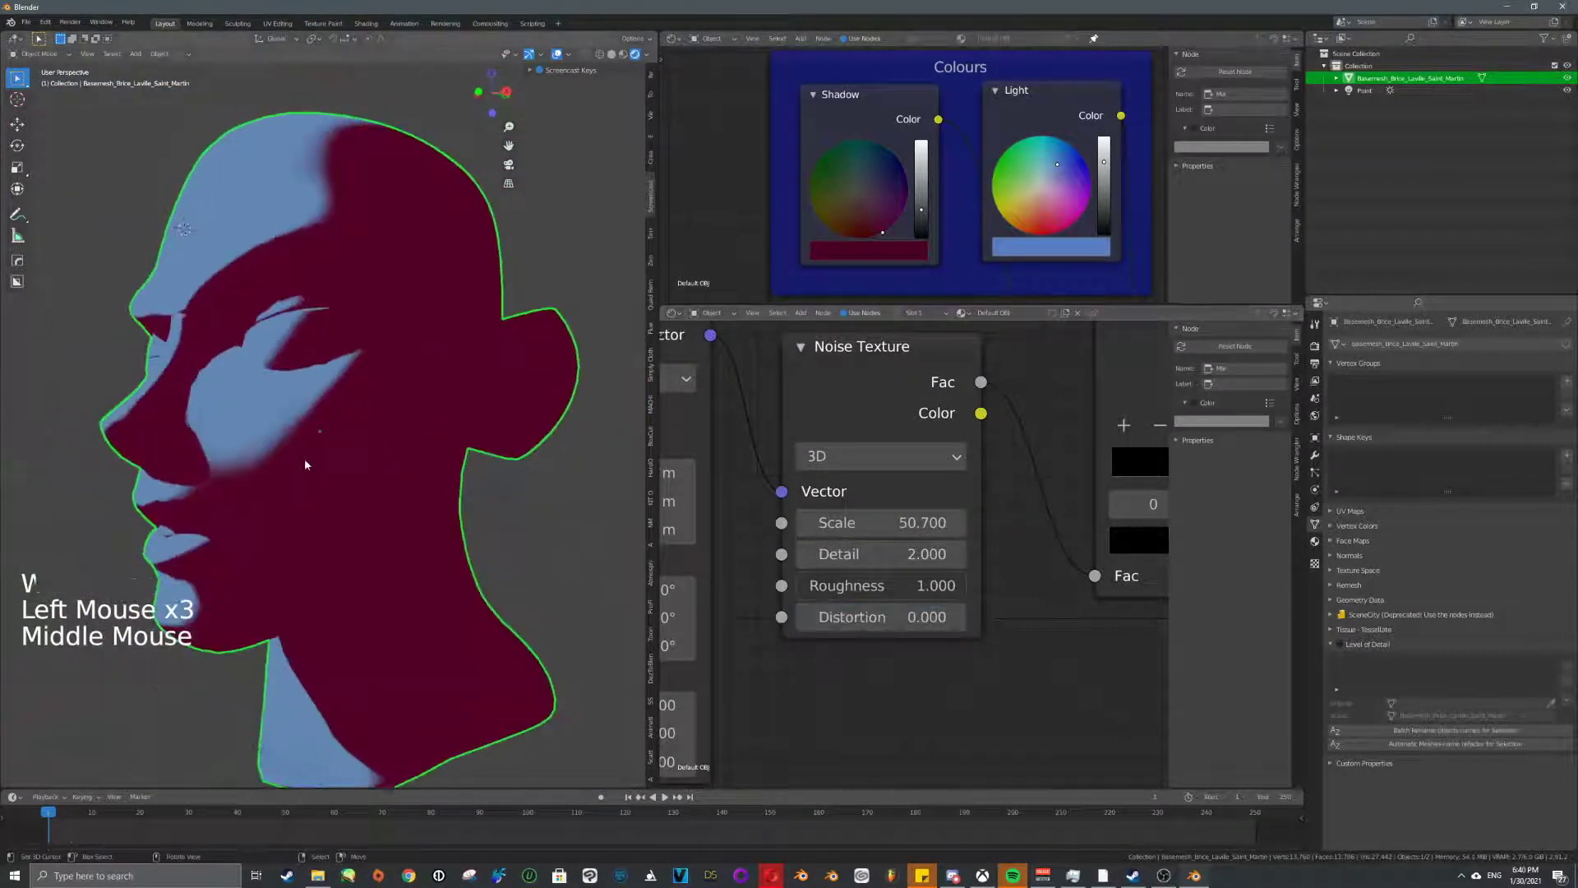
{"action": "scroll", "coordinate": [306, 493], "scroll_direction": "up", "scroll_amount": 4}
{"action": "scroll", "coordinate": [279, 436], "scroll_direction": "down", "scroll_amount": 5}
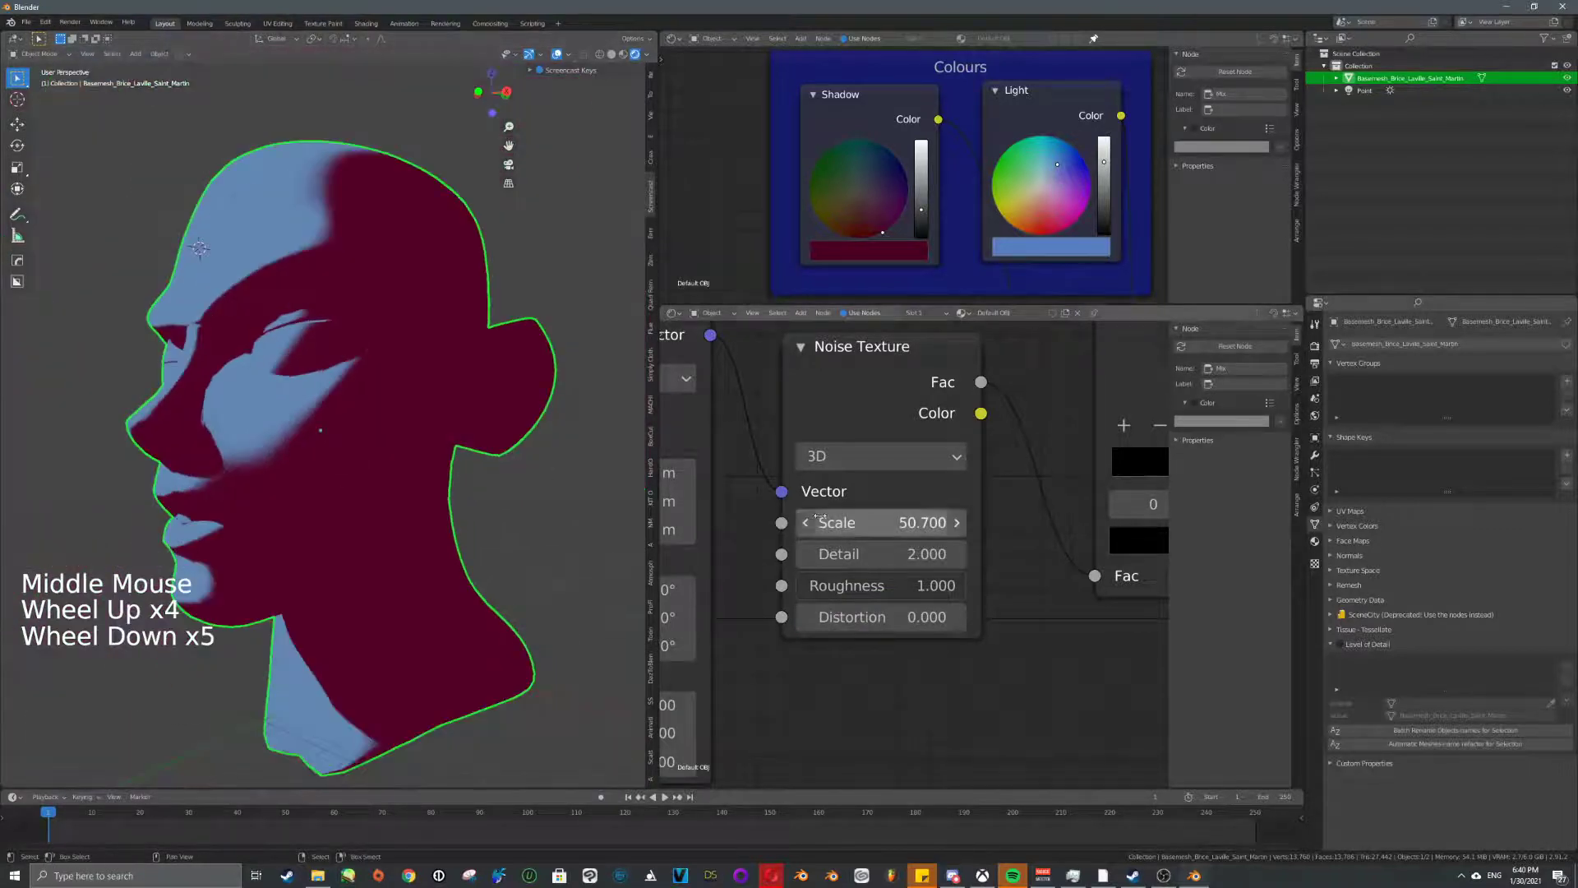
- Move the Texture Coordinate and Mapping nodes farther away from the Noise Texture to make room in the node tree
{"action": "scroll", "coordinate": [904, 526], "scroll_direction": "down", "scroll_amount": 14}
{"action": "middle_click_drag", "start_coordinate": [715, 493], "coordinate": [812, 473]}
{"action": "right_click", "coordinate": [812, 473]}
{"action": "key", "text": "g"}
{"action": "left_click", "coordinate": [867, 465]}
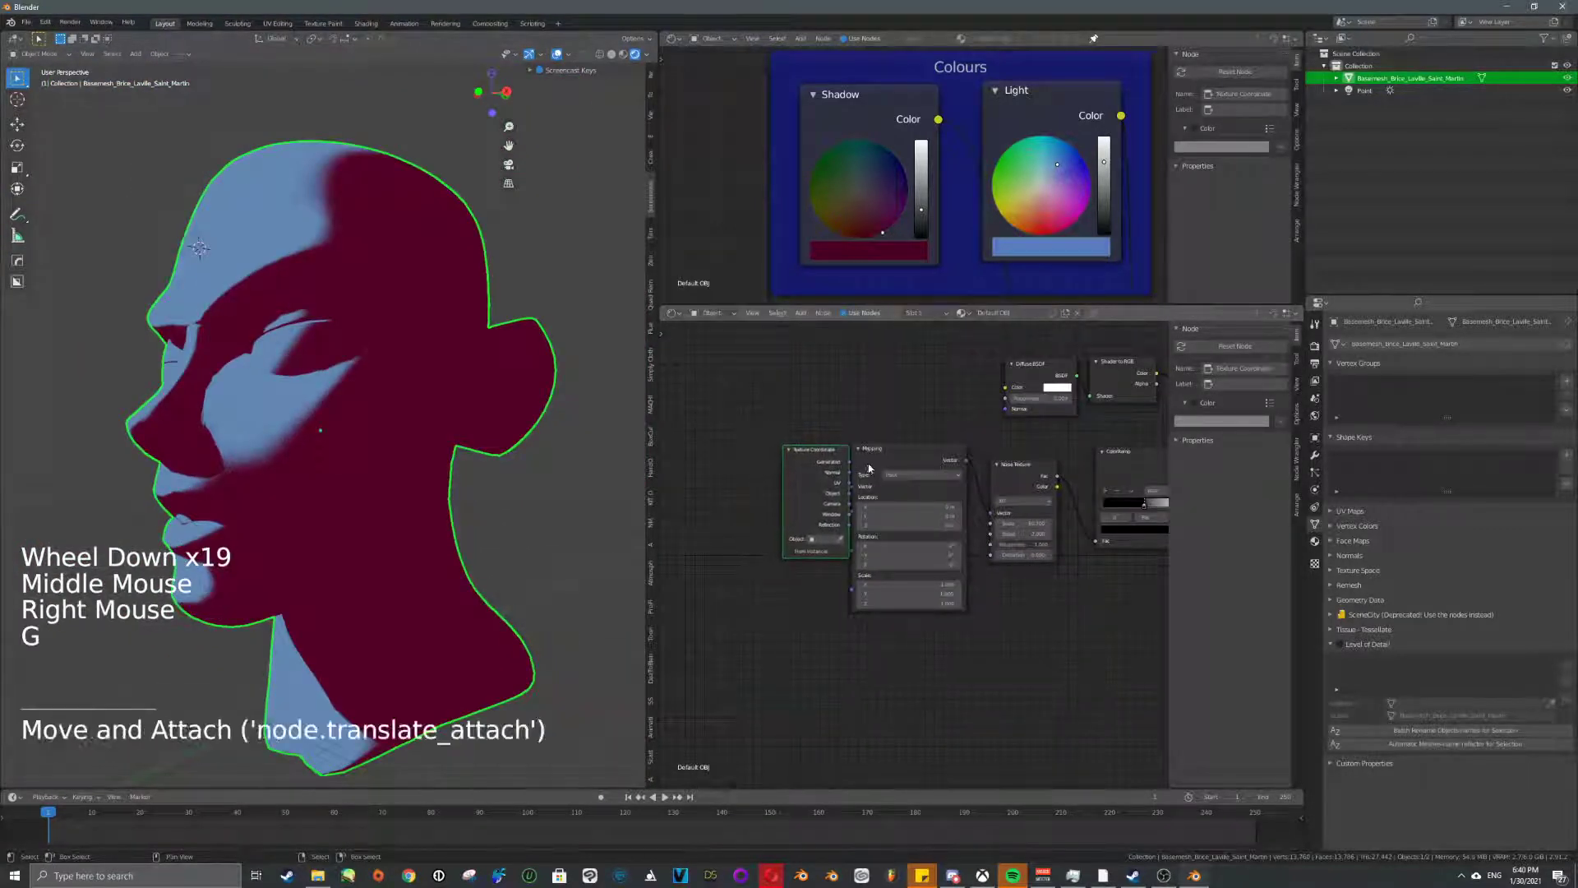
{"action": "right_click", "coordinate": [917, 462]}
{"action": "right_click", "coordinate": [814, 460], "text": "shift"}
{"action": "key", "text": "g"}
{"action": "left_click", "coordinate": [706, 457]}
- Reposition the Noise Texture node and its ColorRamp to space out the noise branch
{"action": "right_click", "coordinate": [1012, 475]}
{"action": "key", "text": "g"}
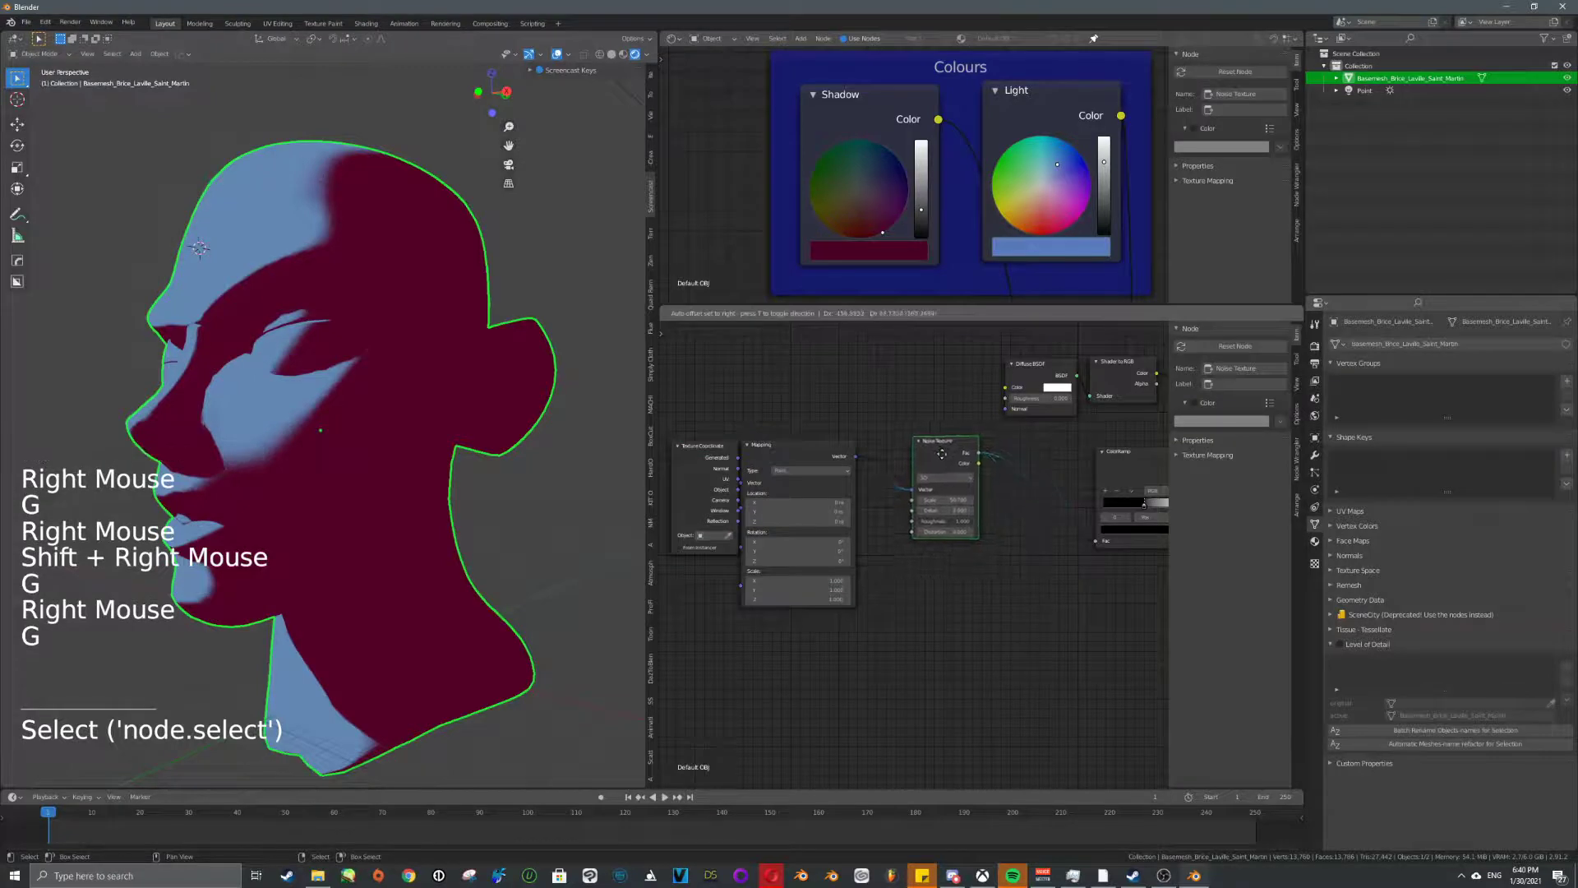
{"action": "right_click", "coordinate": [937, 462]}
{"action": "key", "text": "g"}
{"action": "left_click", "coordinate": [1012, 507]}
{"action": "middle_click_drag", "start_coordinate": [1012, 507], "coordinate": [833, 461], "text": "shift"}
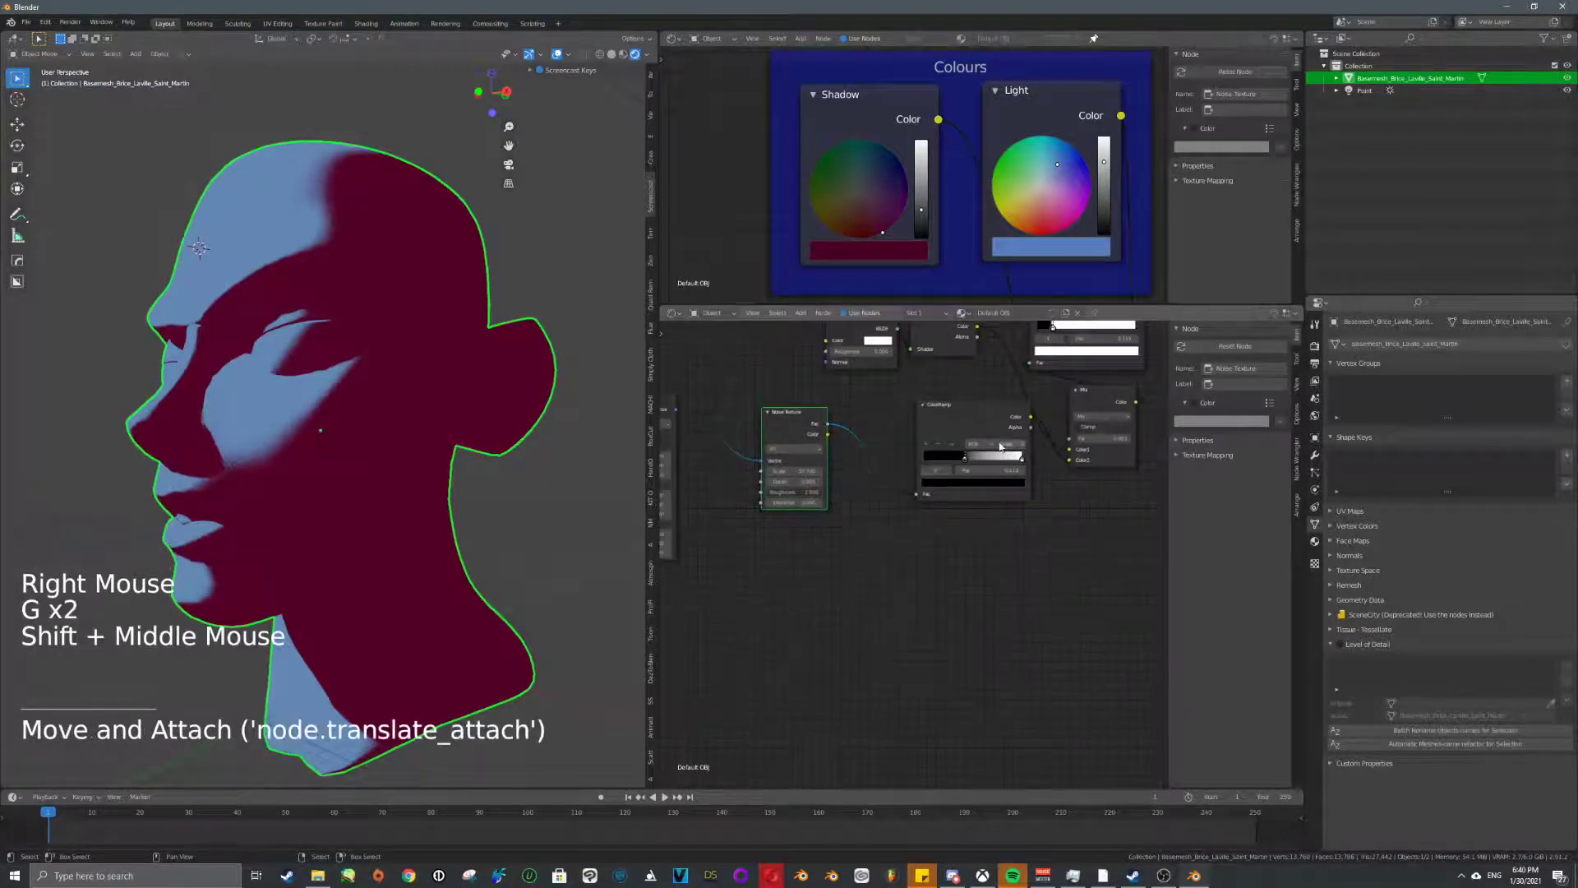
{"action": "right_click", "coordinate": [1019, 426]}
{"action": "key", "text": "g"}
{"action": "left_click", "coordinate": [990, 461]}
- Move the Diffuse BSDF and Shader to RGB nodes up, clear of the noise branch
{"action": "middle_click_drag", "start_coordinate": [957, 352], "coordinate": [911, 491]}
{"action": "right_click", "coordinate": [817, 472]}
{"action": "key", "text": "g"}
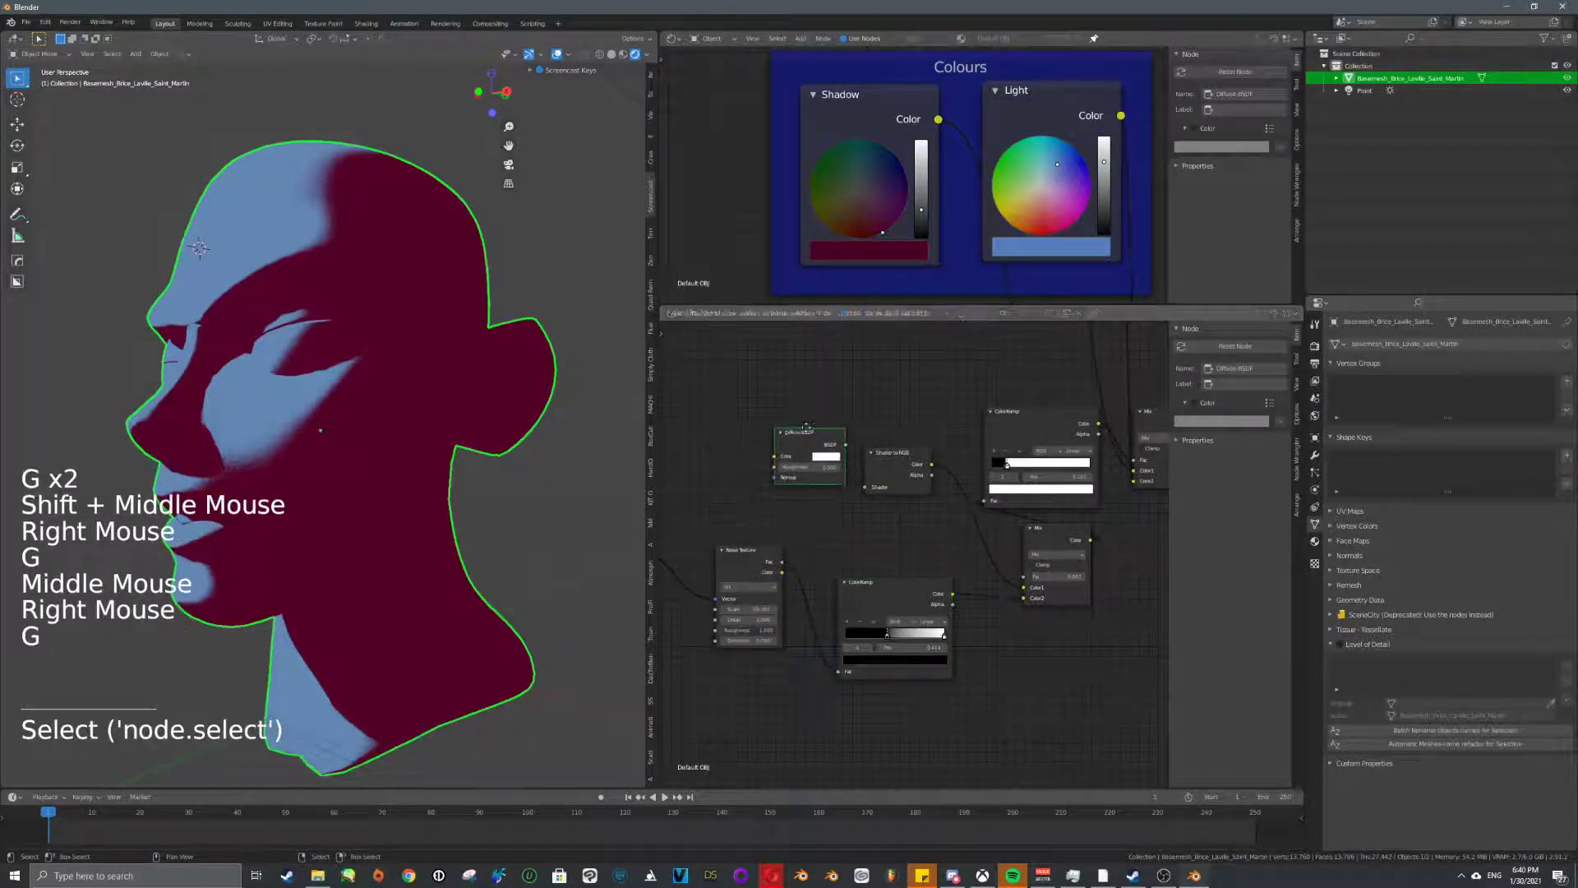
{"action": "left_click", "coordinate": [795, 418]}
{"action": "right_click", "coordinate": [896, 470]}
{"action": "key", "text": "g"}
{"action": "left_click", "coordinate": [869, 424]}
- Reposition the shading ColorRamp and the noise Mix node so they no longer crowd each other
{"action": "right_click", "coordinate": [1018, 425]}
{"action": "key", "text": "g"}
{"action": "left_click", "coordinate": [1034, 415]}
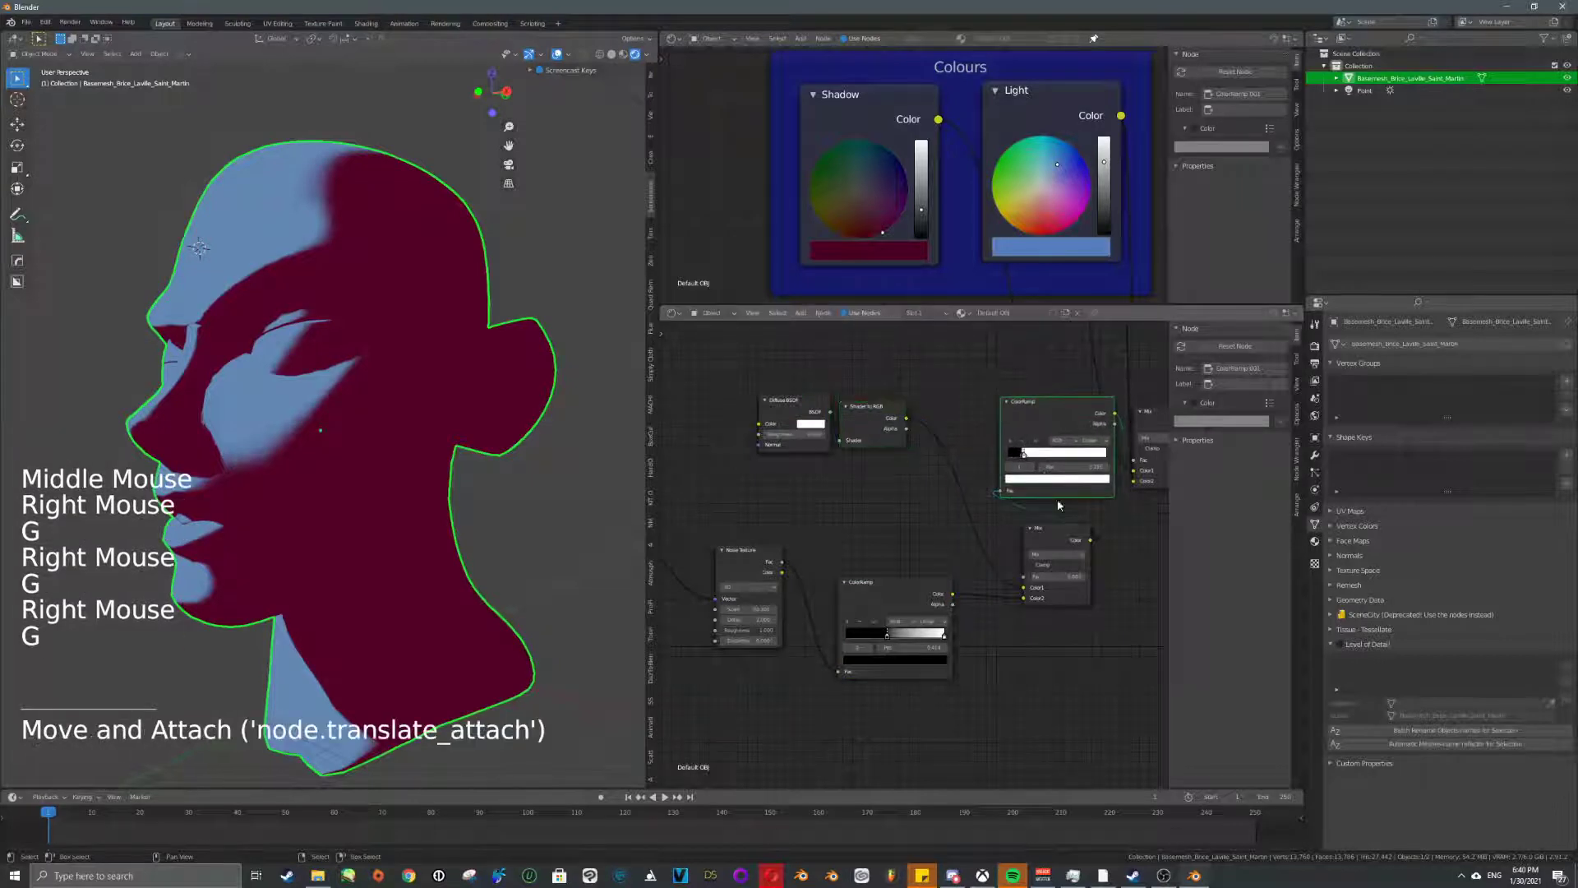
{"action": "right_click", "coordinate": [1066, 554]}
{"action": "key", "text": "g"}
{"action": "left_click", "coordinate": [1004, 532]}
- Select the shading ColorRamp and the final Mix node together and shift them away from the noise Mix node
{"action": "middle_click_drag", "start_coordinate": [1155, 480], "coordinate": [980, 497]}
{"action": "scroll", "coordinate": [985, 496], "scroll_direction": "down", "scroll_amount": 4}
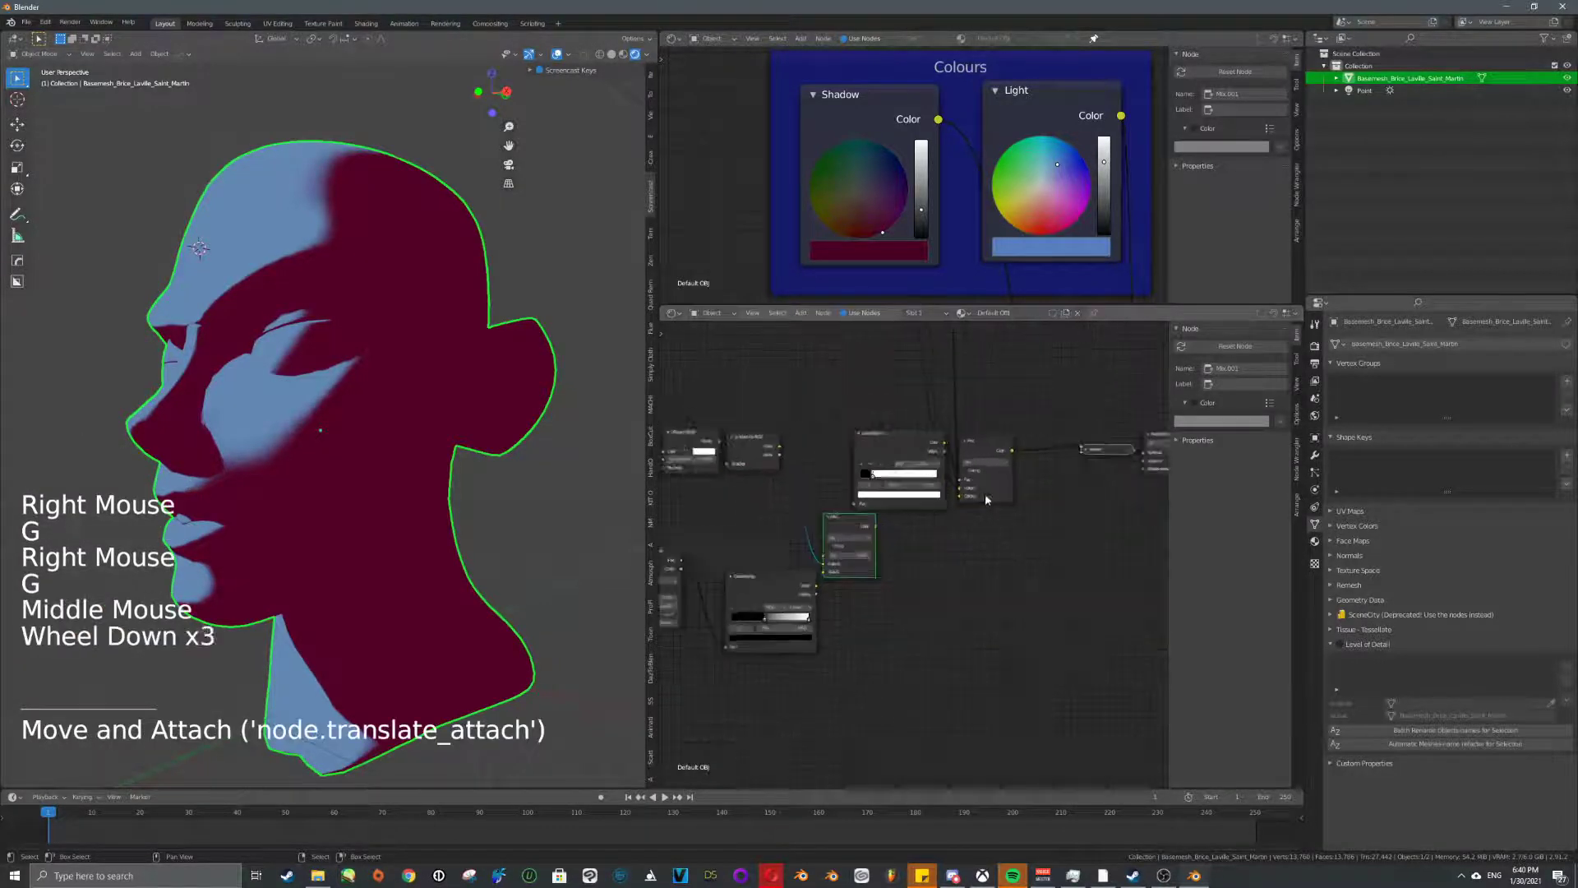
{"action": "left_click_drag", "start_coordinate": [882, 423], "coordinate": [1047, 493]}
{"action": "key", "text": "g"}
{"action": "left_click", "coordinate": [1085, 489]}
{"action": "middle_click_drag", "start_coordinate": [994, 526], "coordinate": [1092, 509]}
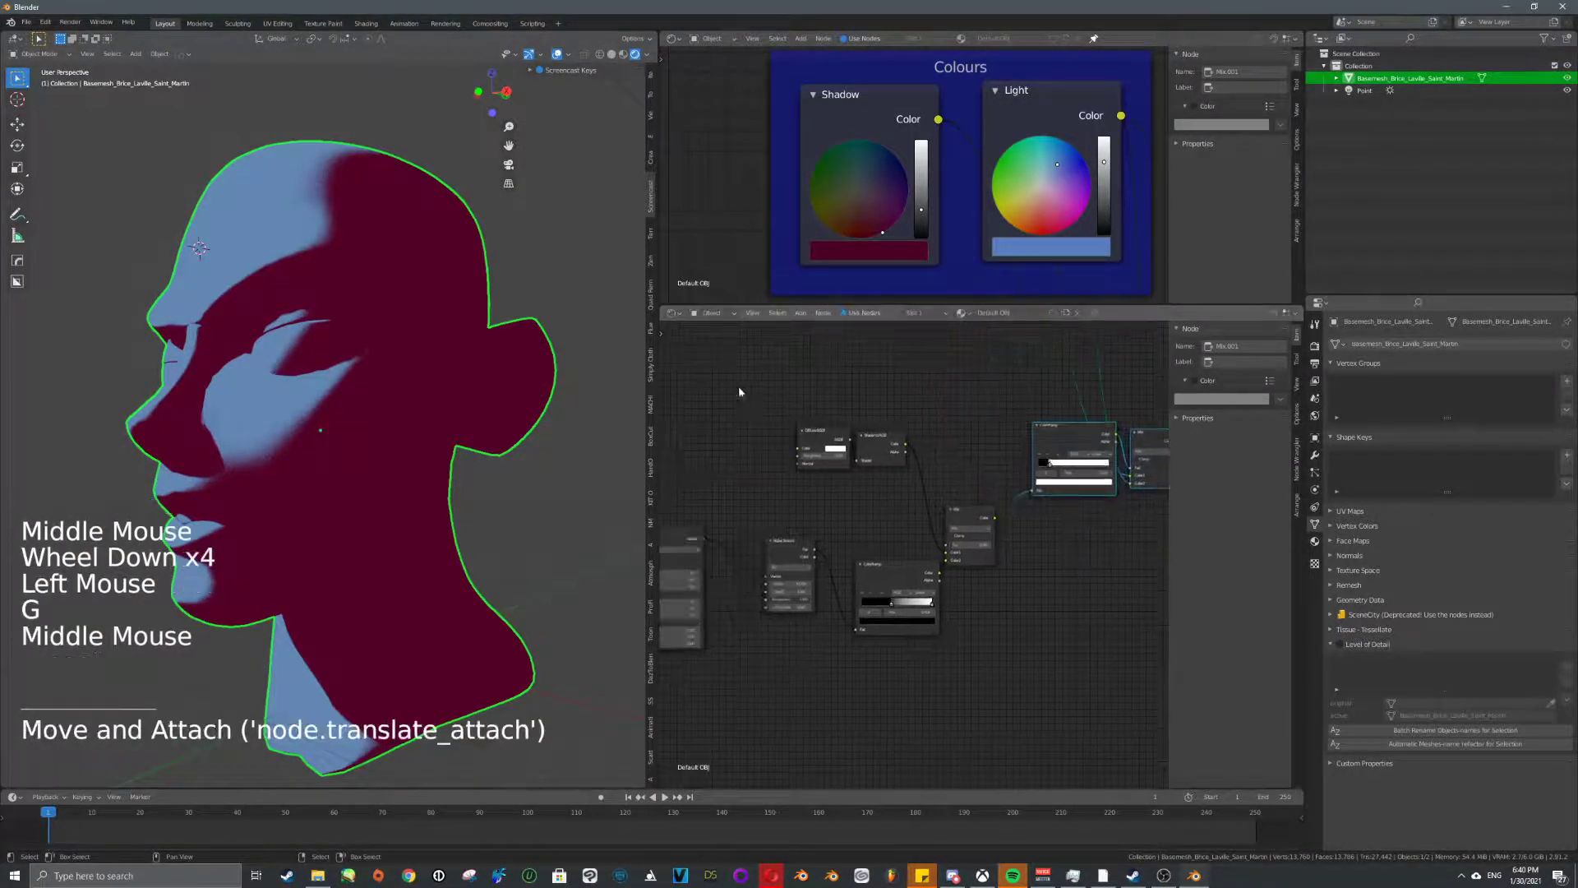
- Select the Texture Coordinate, Mapping, Noise Texture and noise ColorRamp nodes and move them as a group below the diffuse nodes
{"action": "left_click_drag", "start_coordinate": [785, 420], "coordinate": [915, 473]}
{"action": "scroll", "coordinate": [914, 473], "scroll_direction": "up", "scroll_amount": 2}
{"action": "middle_click_drag", "start_coordinate": [915, 474], "coordinate": [1012, 428]}
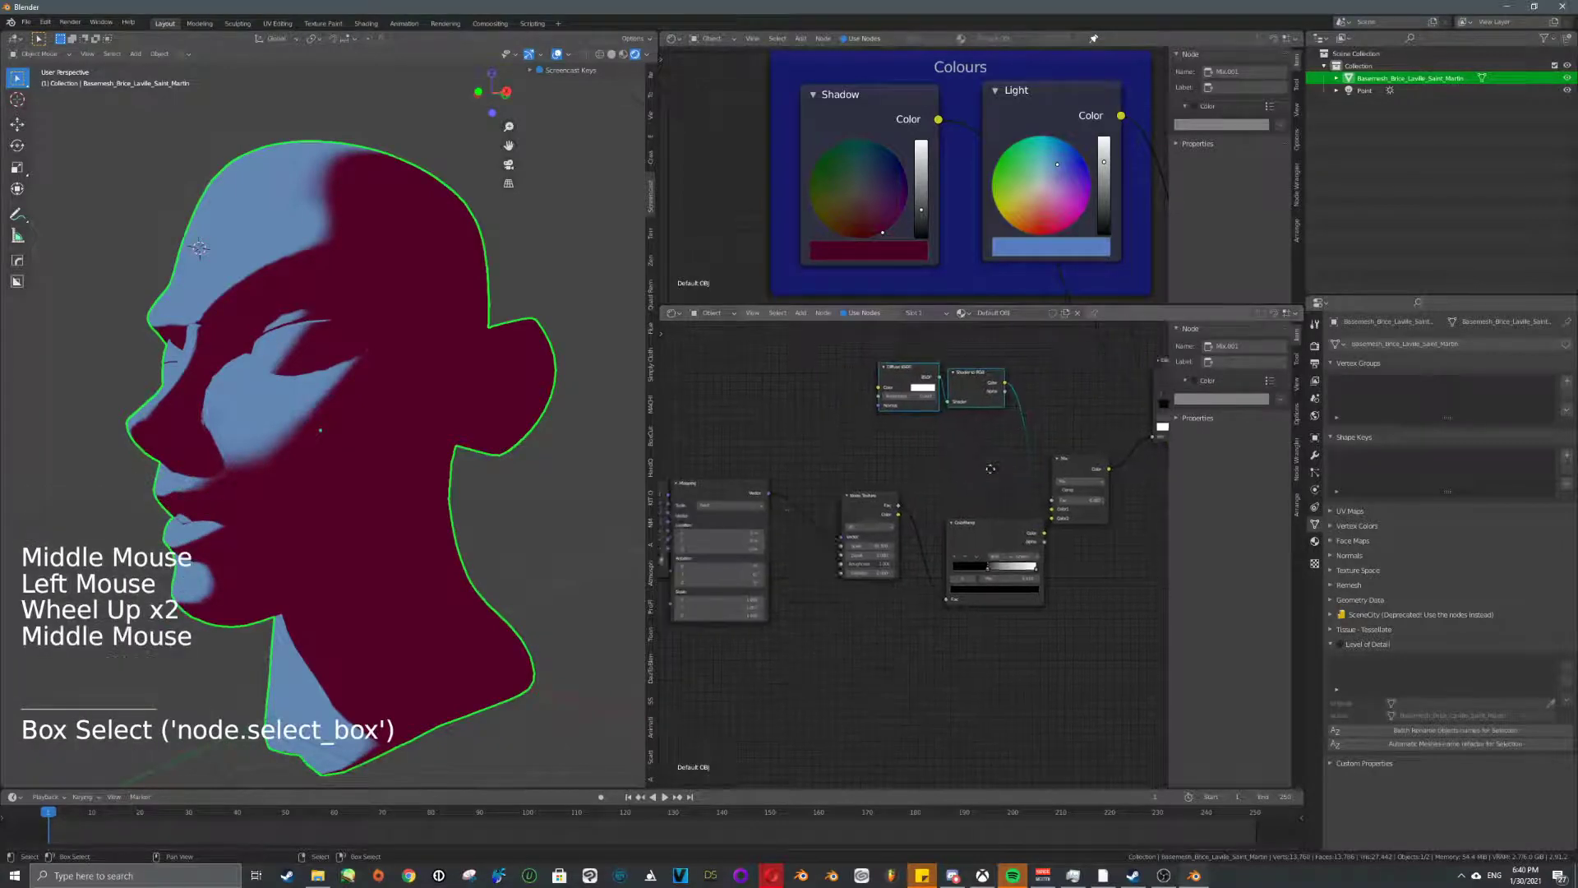
{"action": "middle_click_drag", "start_coordinate": [822, 503], "coordinate": [970, 503]}
{"action": "scroll", "coordinate": [912, 503], "scroll_direction": "down", "scroll_amount": 3}
{"action": "left_click_drag", "start_coordinate": [767, 493], "coordinate": [1110, 661]}
{"action": "middle_click_drag", "start_coordinate": [1079, 638], "coordinate": [1017, 638]}
{"action": "key", "text": "g"}
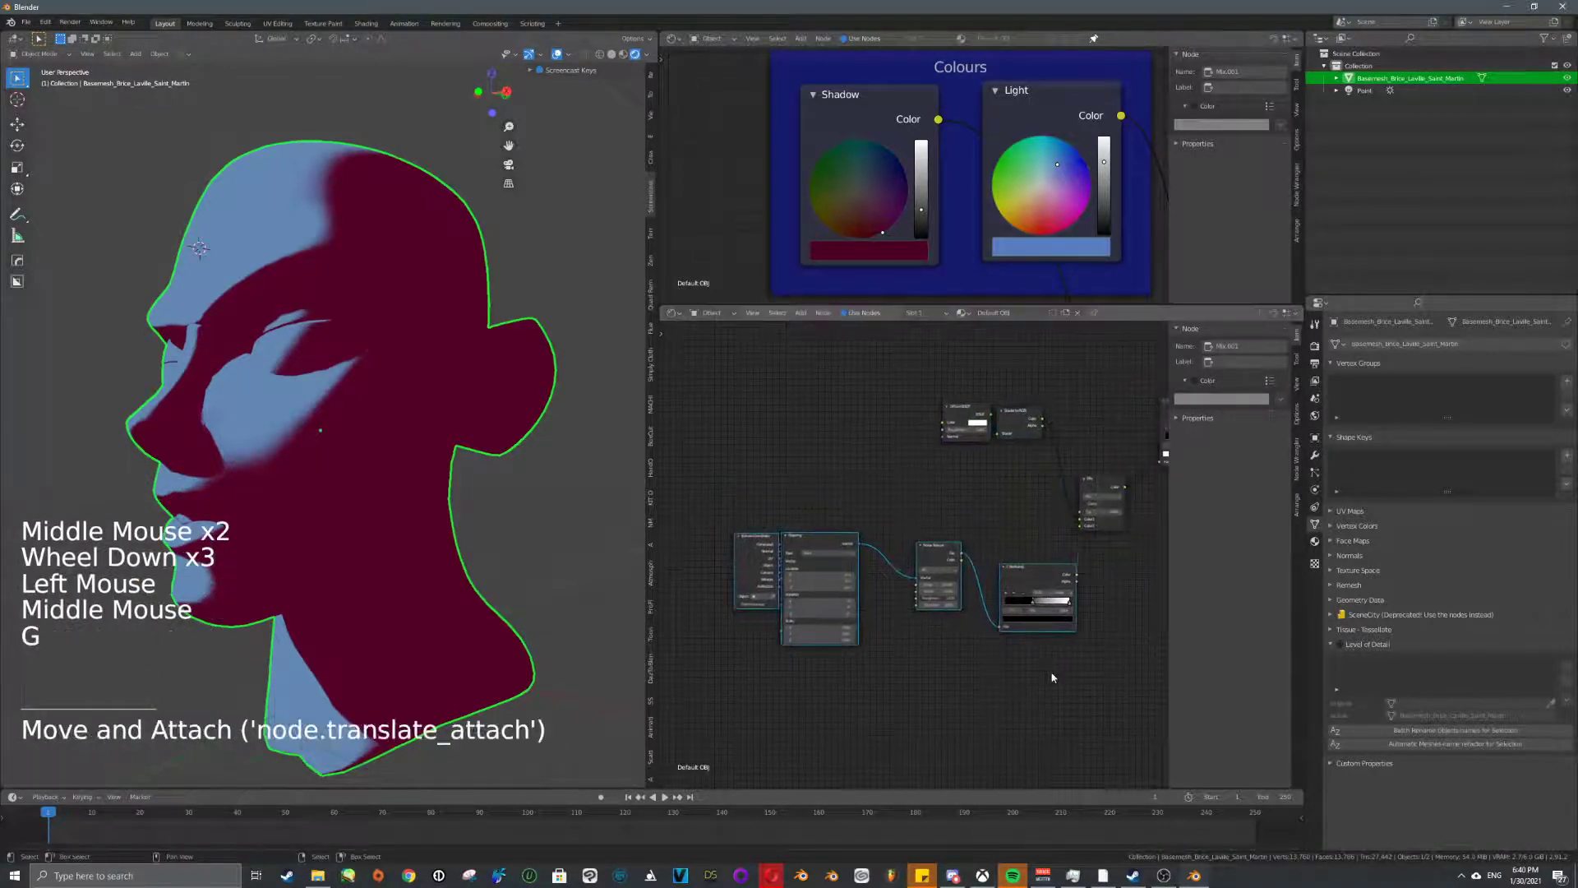
- Enclose the selected noise nodes in a frame labelled "Line Texture"
{"action": "key", "text": "shift+p"}
{"action": "left_click", "coordinate": [1262, 384]}
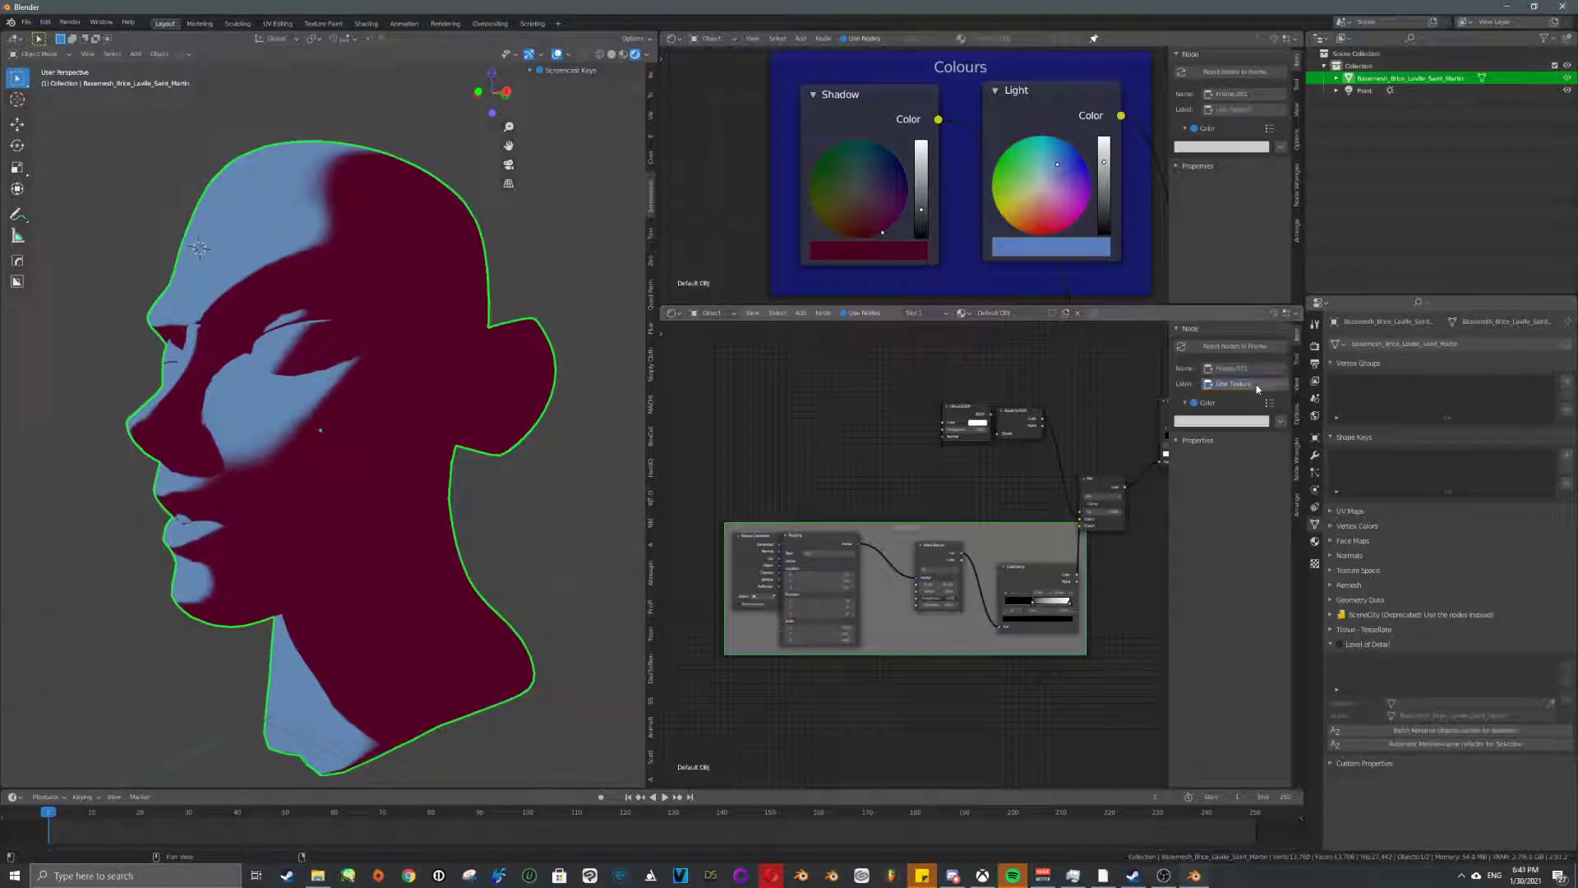
{"action": "middle_click_drag", "start_coordinate": [921, 492], "coordinate": [829, 426]}
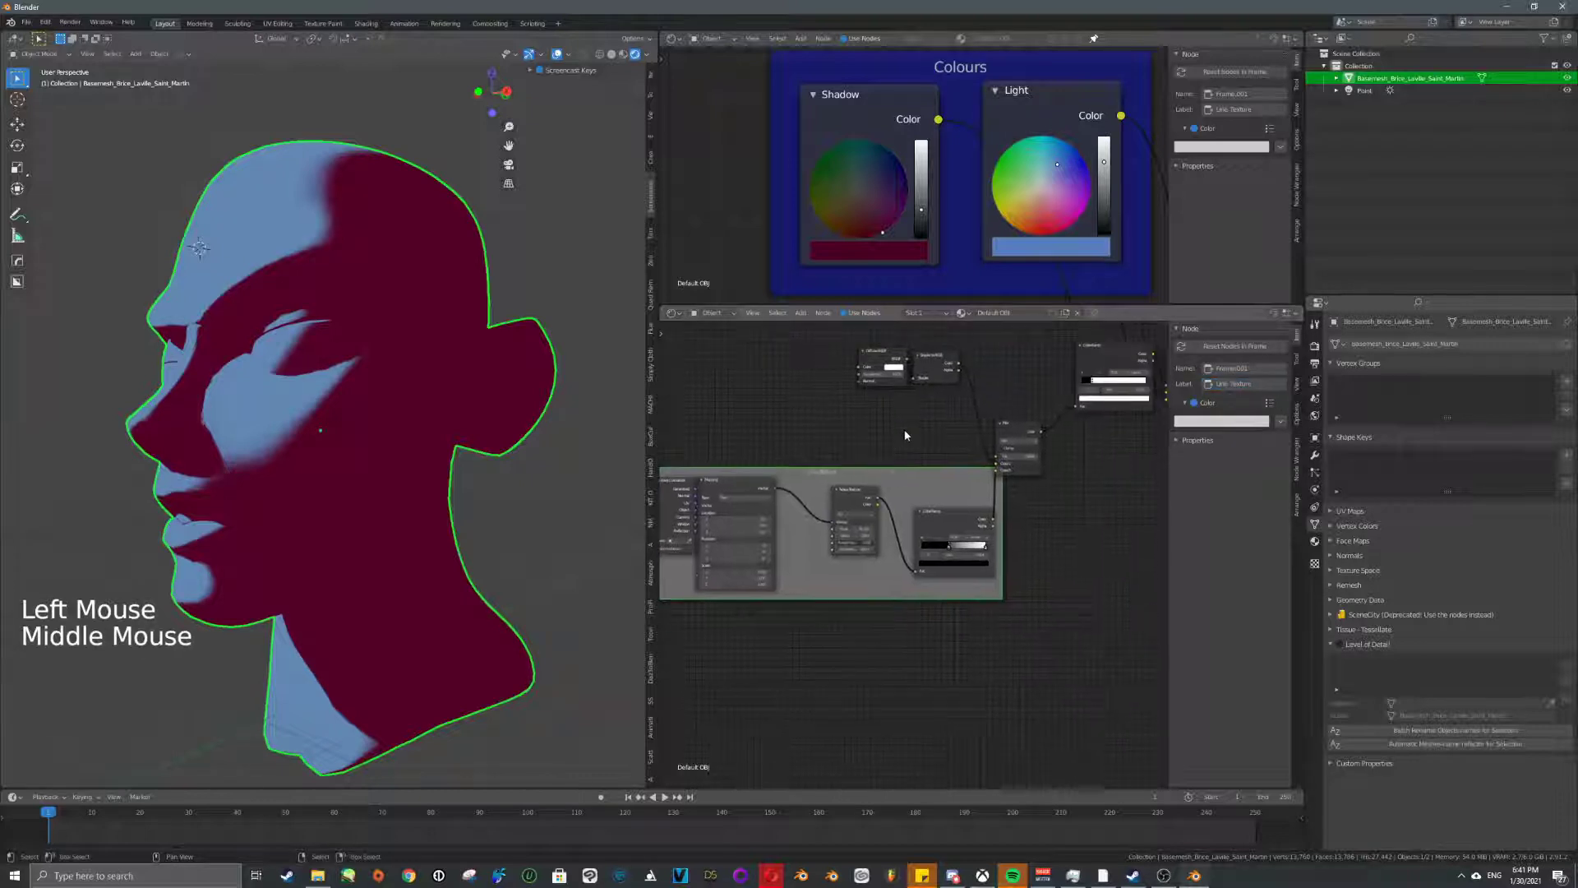
{"action": "scroll", "coordinate": [878, 501], "scroll_direction": "up", "scroll_amount": 5}
- Give the Line Texture frame an orange color
{"action": "left_click_drag", "start_coordinate": [1192, 423], "coordinate": [1205, 426]}
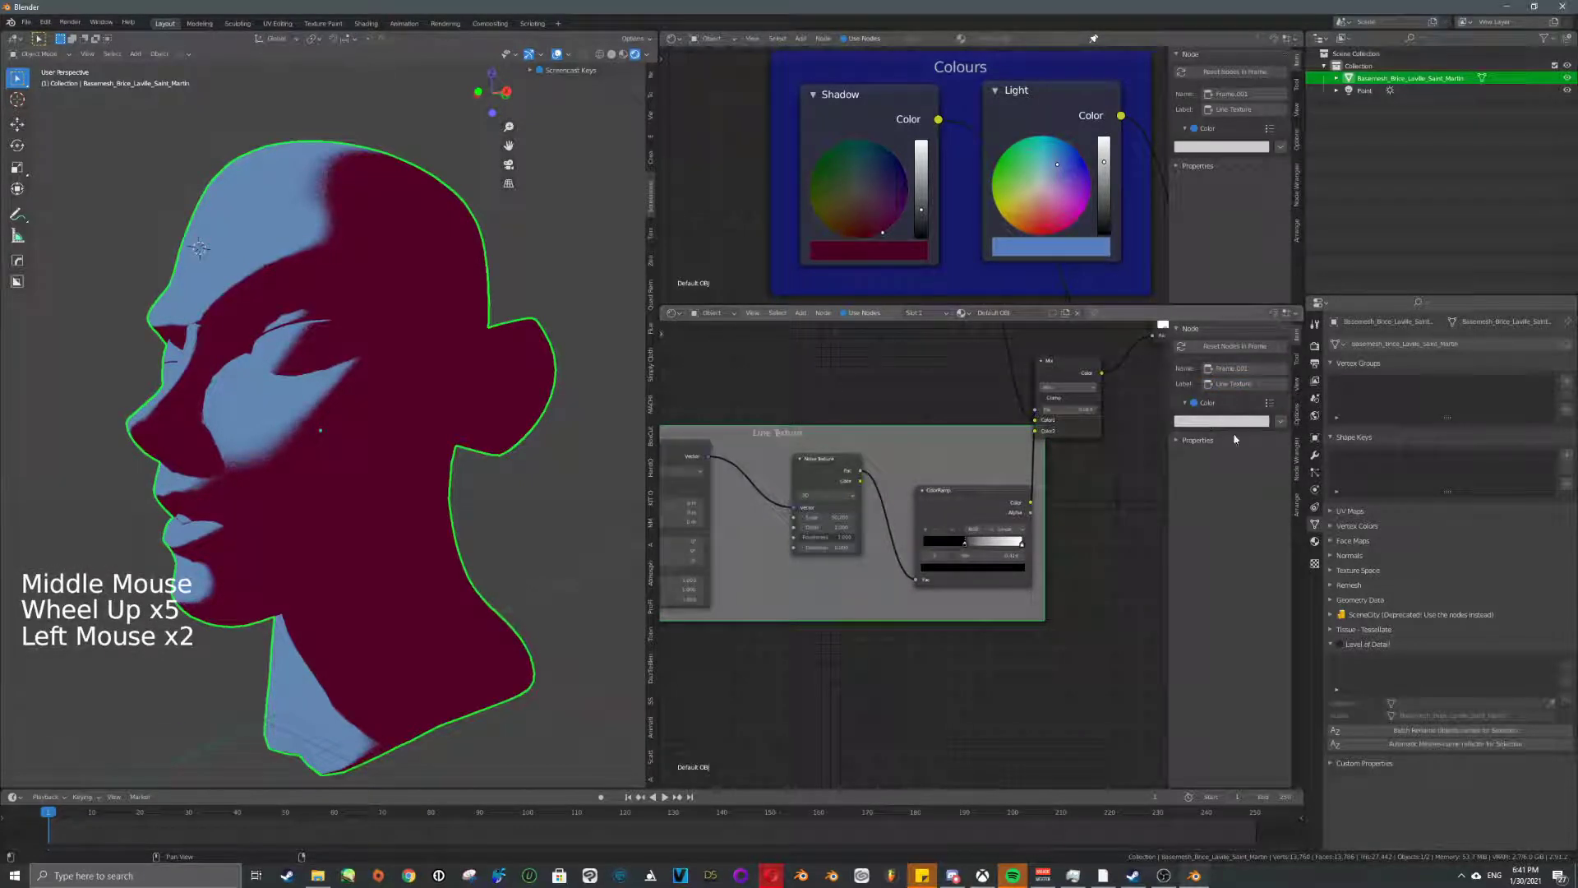
{"action": "left_click", "coordinate": [1235, 422]}
{"action": "left_click", "coordinate": [1202, 340]}
{"action": "scroll", "coordinate": [895, 630], "scroll_direction": "up", "scroll_amount": 10}
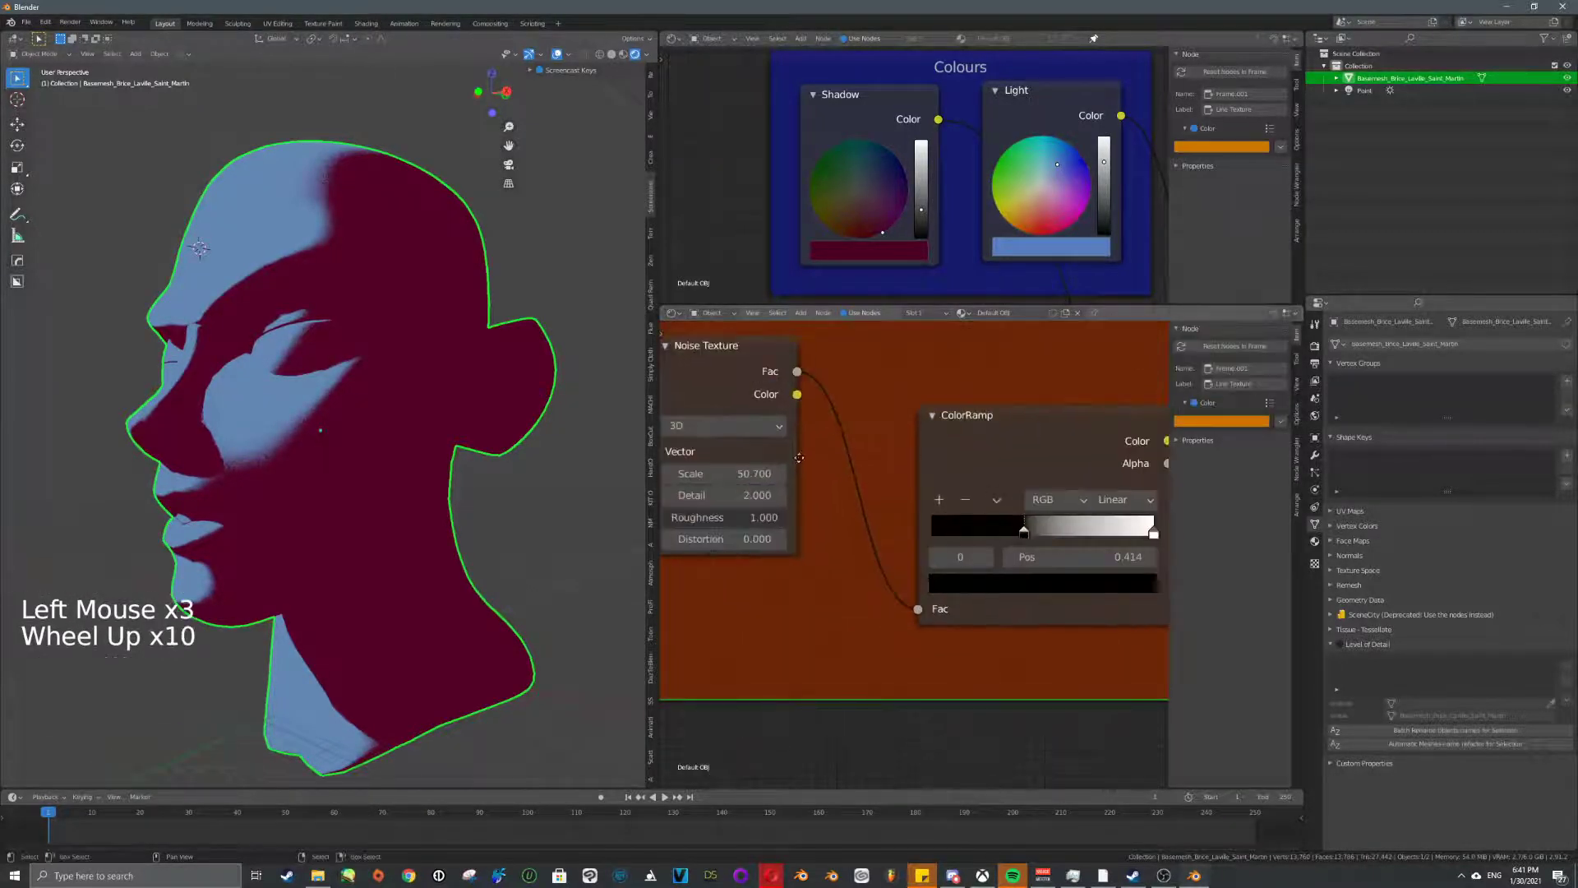
- Shift the Noise Texture node inside the Line Texture frame to free space beneath it
{"action": "middle_click_drag", "start_coordinate": [798, 457], "coordinate": [928, 482]}
{"action": "right_click", "coordinate": [860, 411]}
{"action": "key", "text": "g"}
{"action": "left_click", "coordinate": [831, 458]}
{"action": "middle_click_drag", "start_coordinate": [831, 458], "coordinate": [900, 423]}
- Add a Checker Texture node directly below the Noise Texture in the Line Texture frame
{"action": "key", "text": "shift+a"}
{"action": "left_click", "coordinate": [901, 587]}
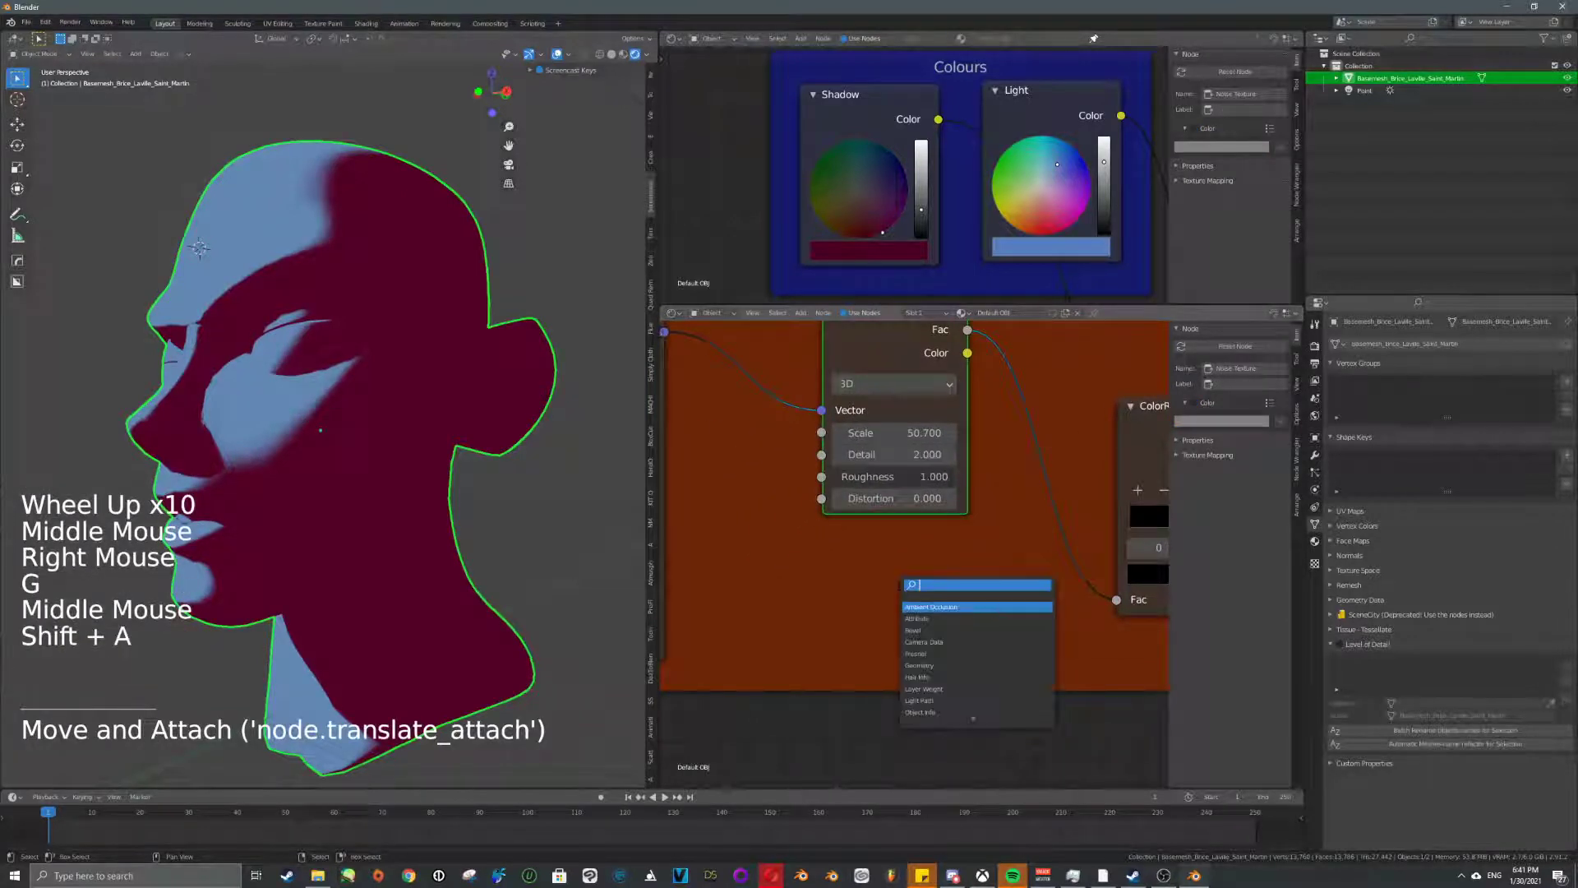
{"action": "key", "text": "shift+a"}
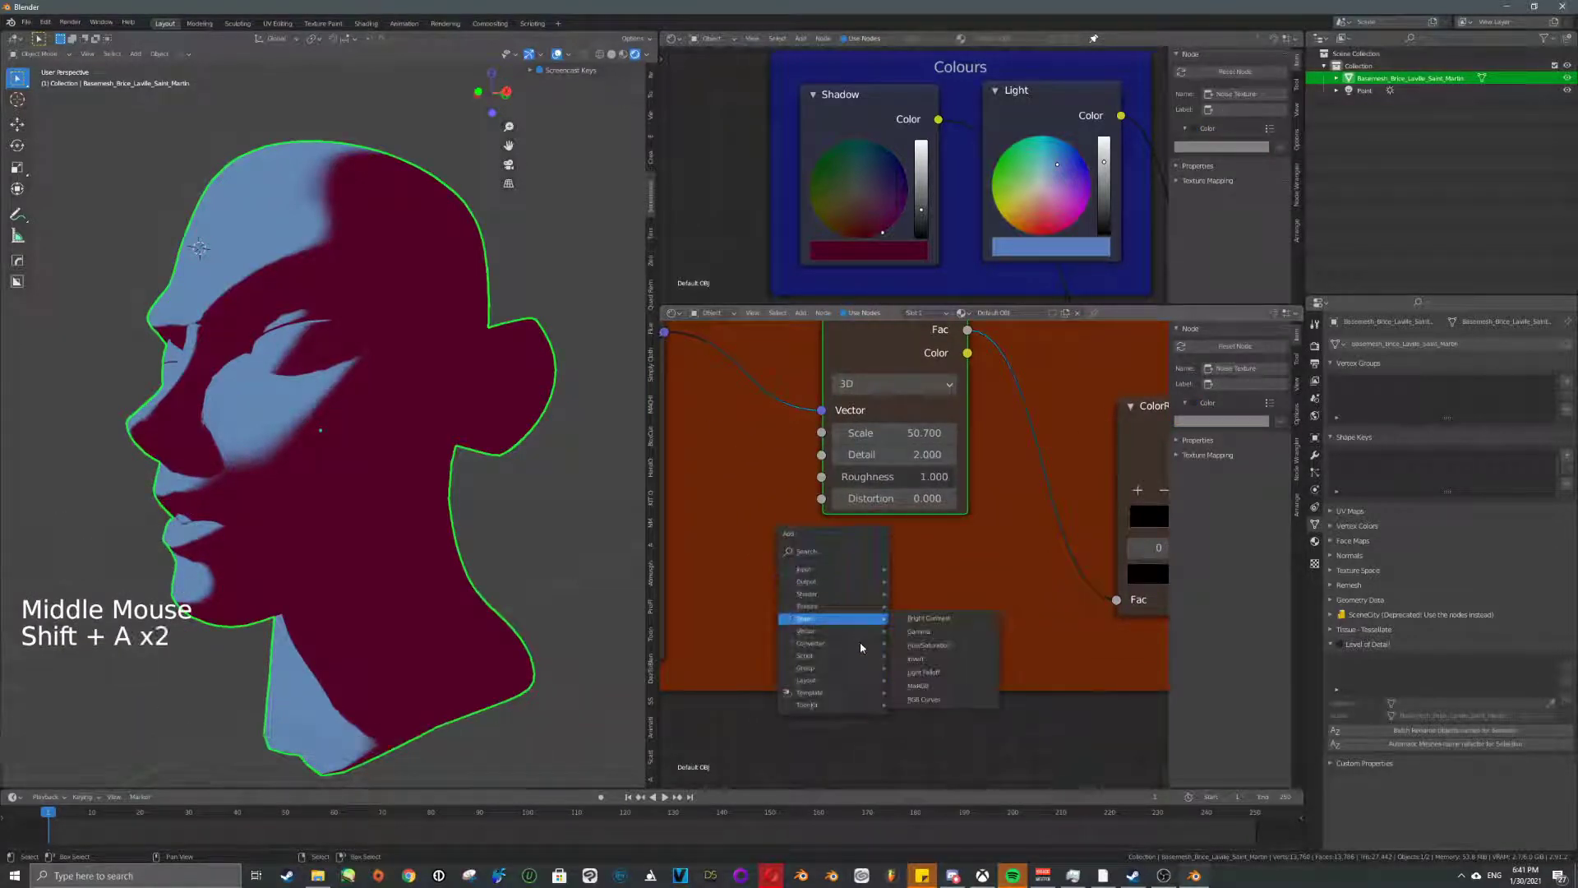
{"action": "mouse_move", "coordinate": [858, 608]}
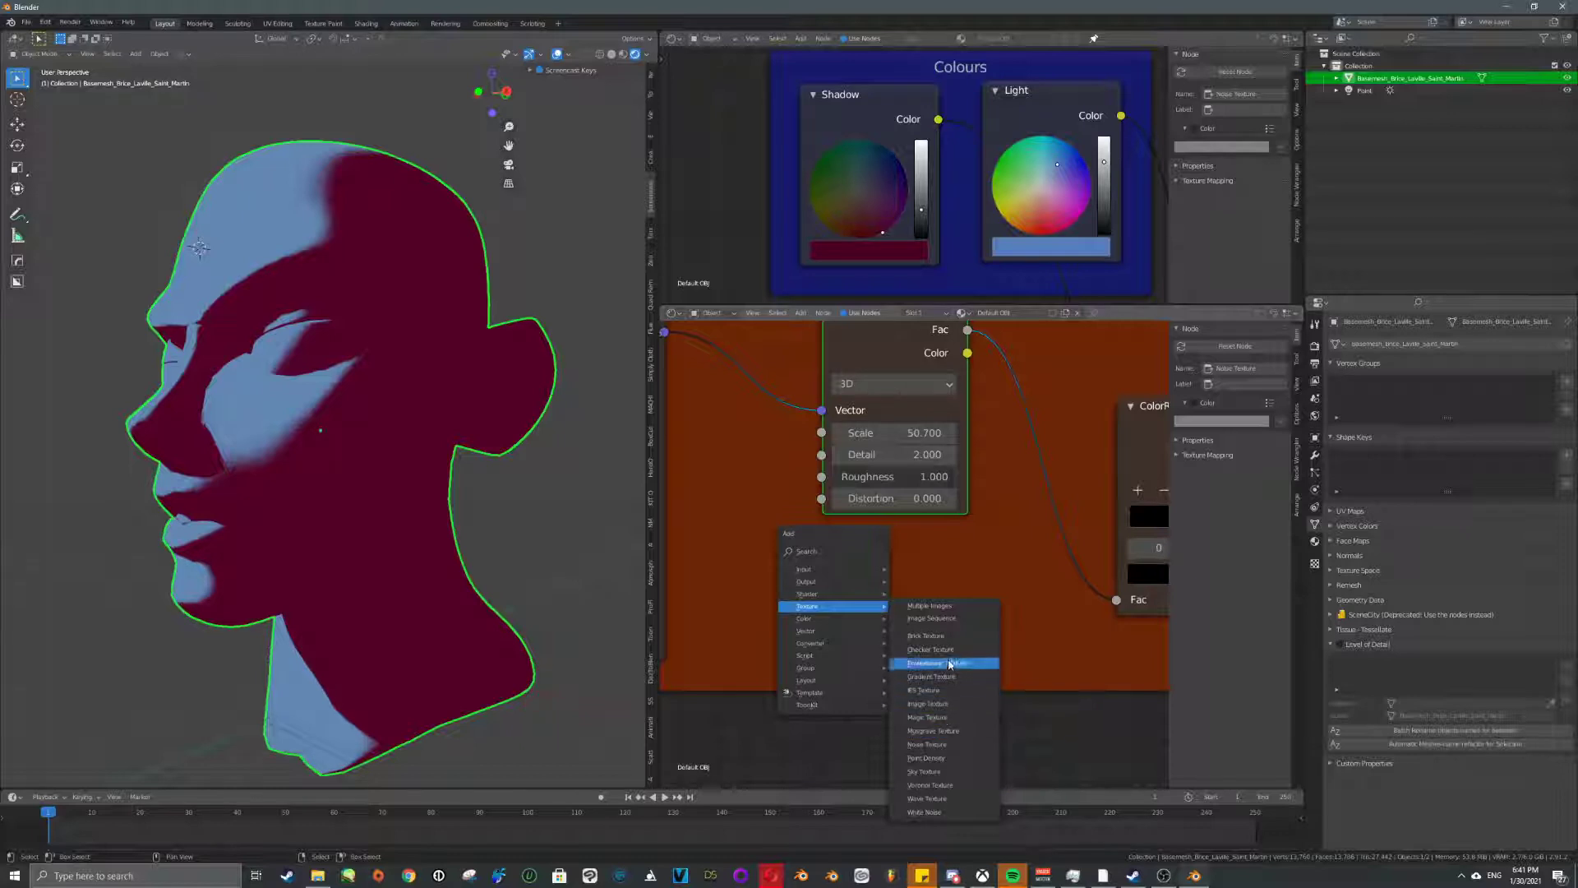
{"action": "left_click", "coordinate": [930, 649]}
{"action": "left_click", "coordinate": [810, 547]}
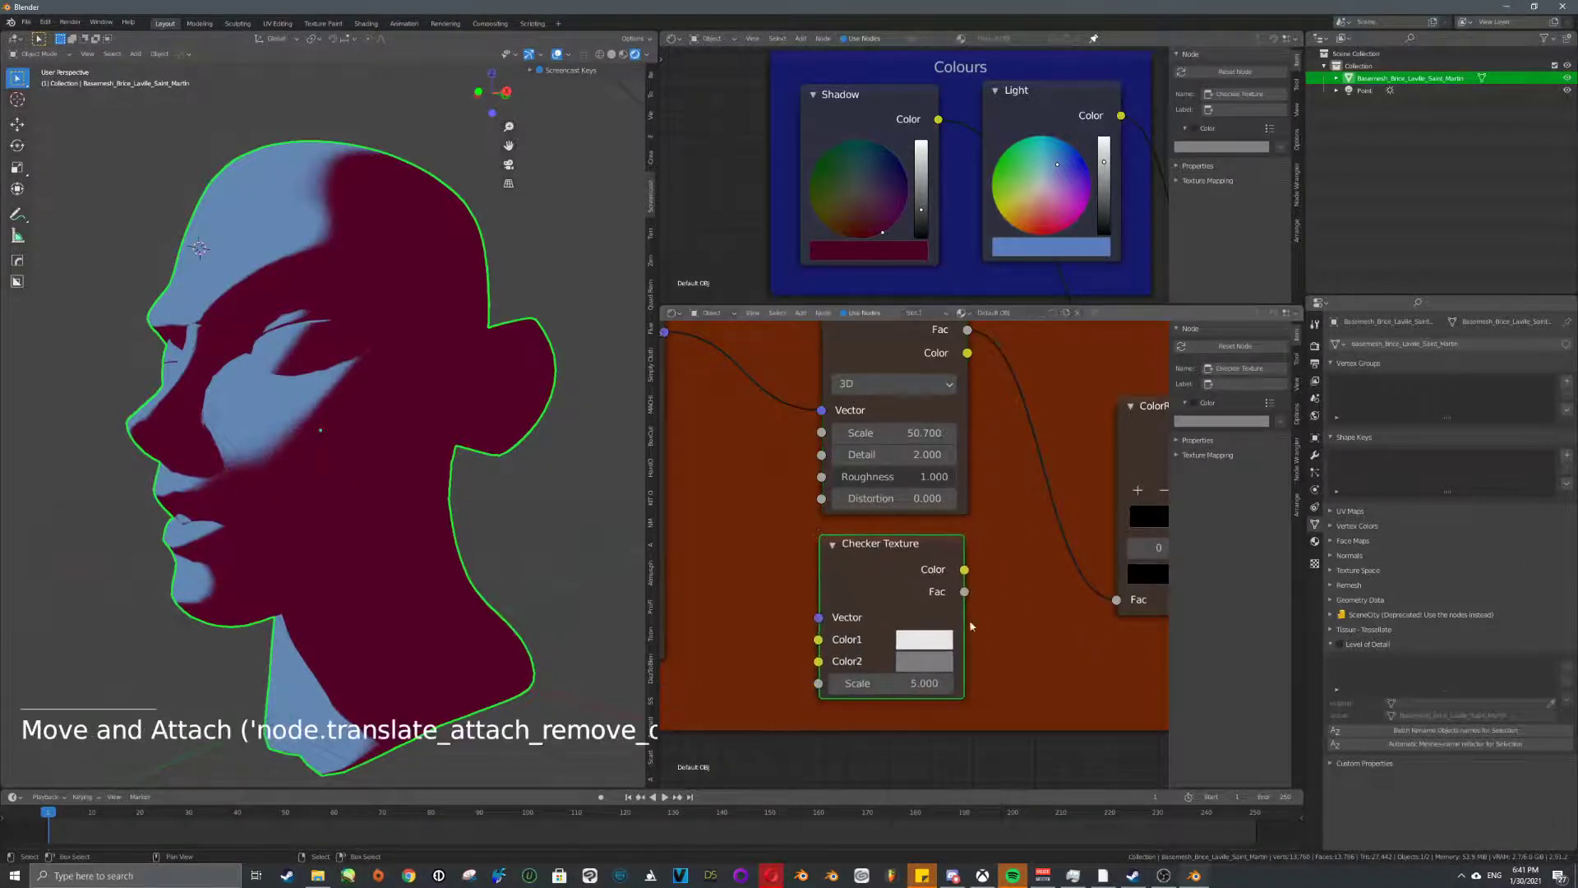
- Insert a reroute point on the Mapping node's Vector link, connect it to the Checker Texture's Vector, and place it between both textures
{"action": "mouse_move", "coordinate": [987, 621]}
{"action": "middle_mouse_down"}
{"action": "mouse_move", "coordinate": [924, 614]}
{"action": "mouse_move", "coordinate": [986, 620]}
{"action": "middle_mouse_up"}
{"action": "scroll", "coordinate": [986, 621], "scroll_direction": "down", "scroll_amount": 4}
{"action": "middle_click_drag", "start_coordinate": [785, 501], "coordinate": [825, 486]}
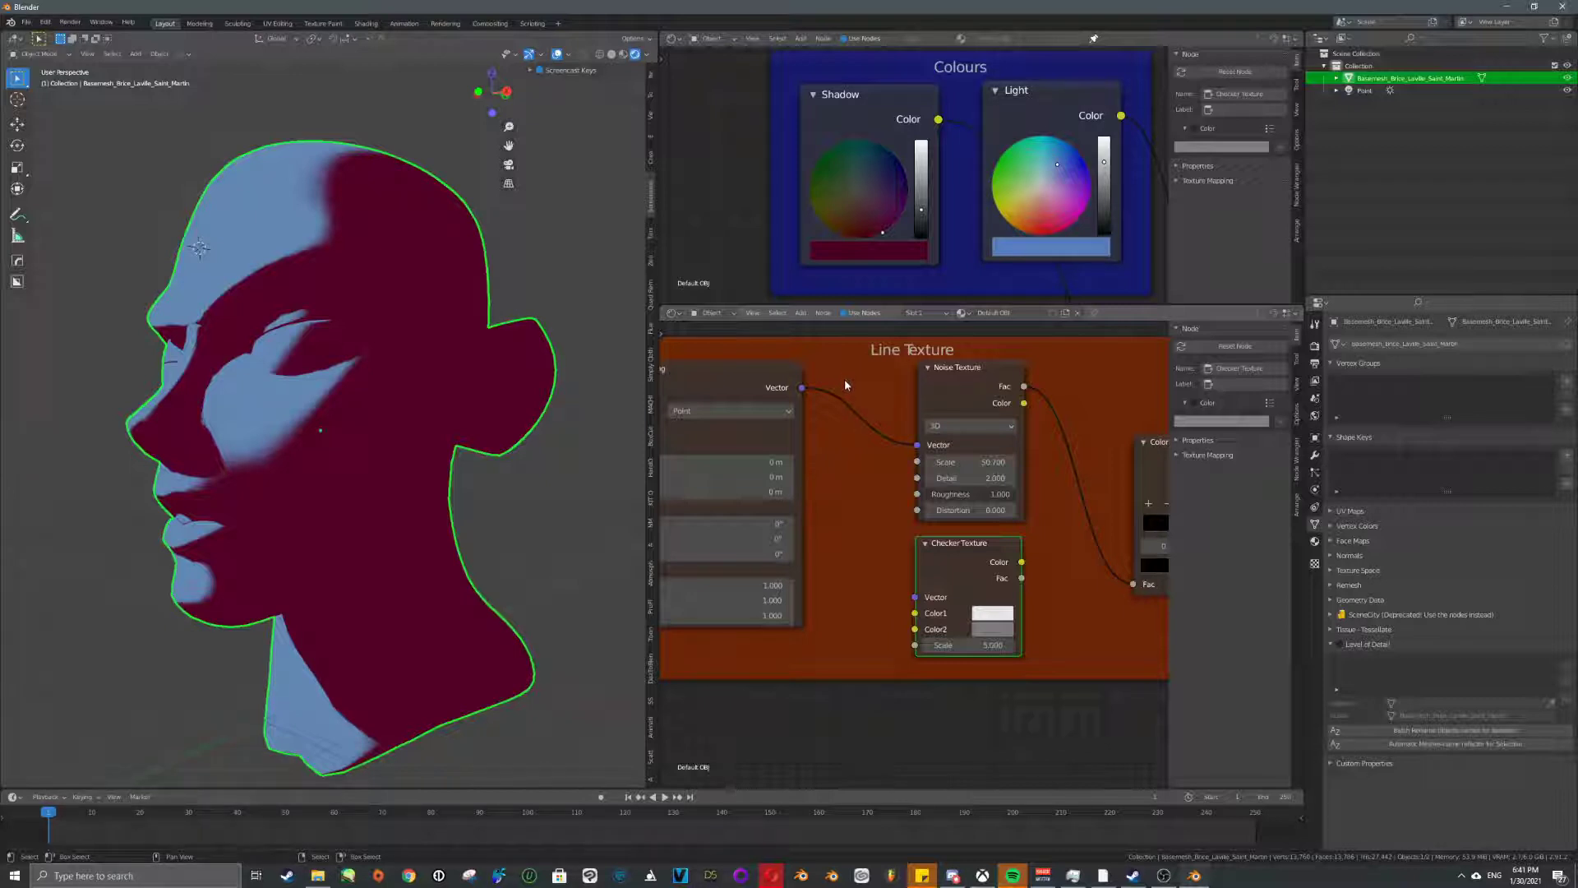
{"action": "left_click_drag", "start_coordinate": [802, 387], "coordinate": [828, 428]}
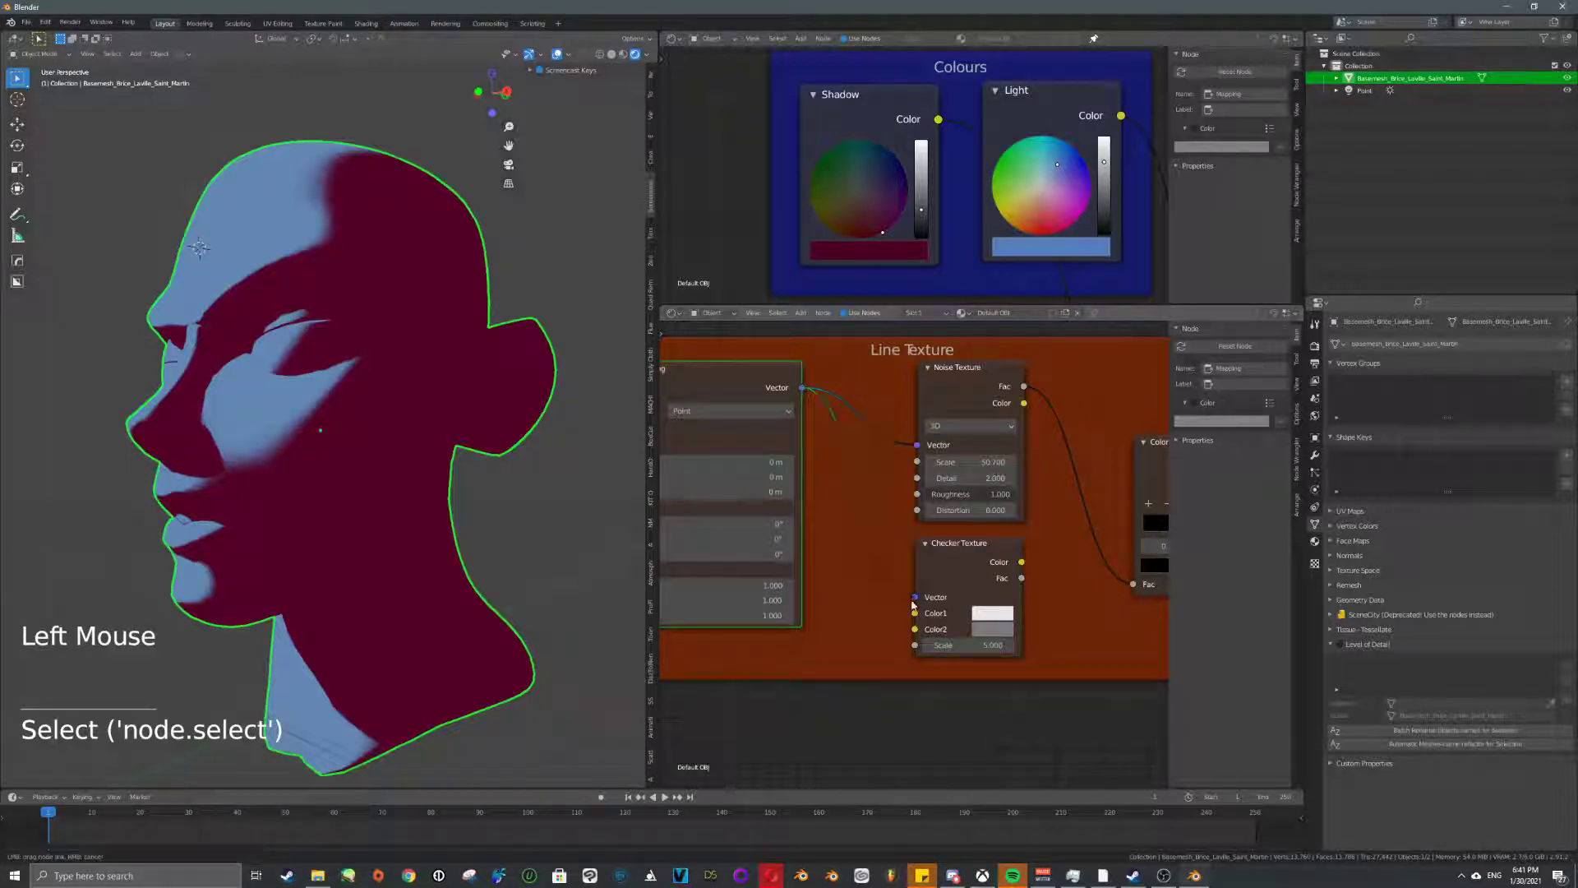
{"action": "left_click_drag", "start_coordinate": [894, 527], "coordinate": [891, 522]}
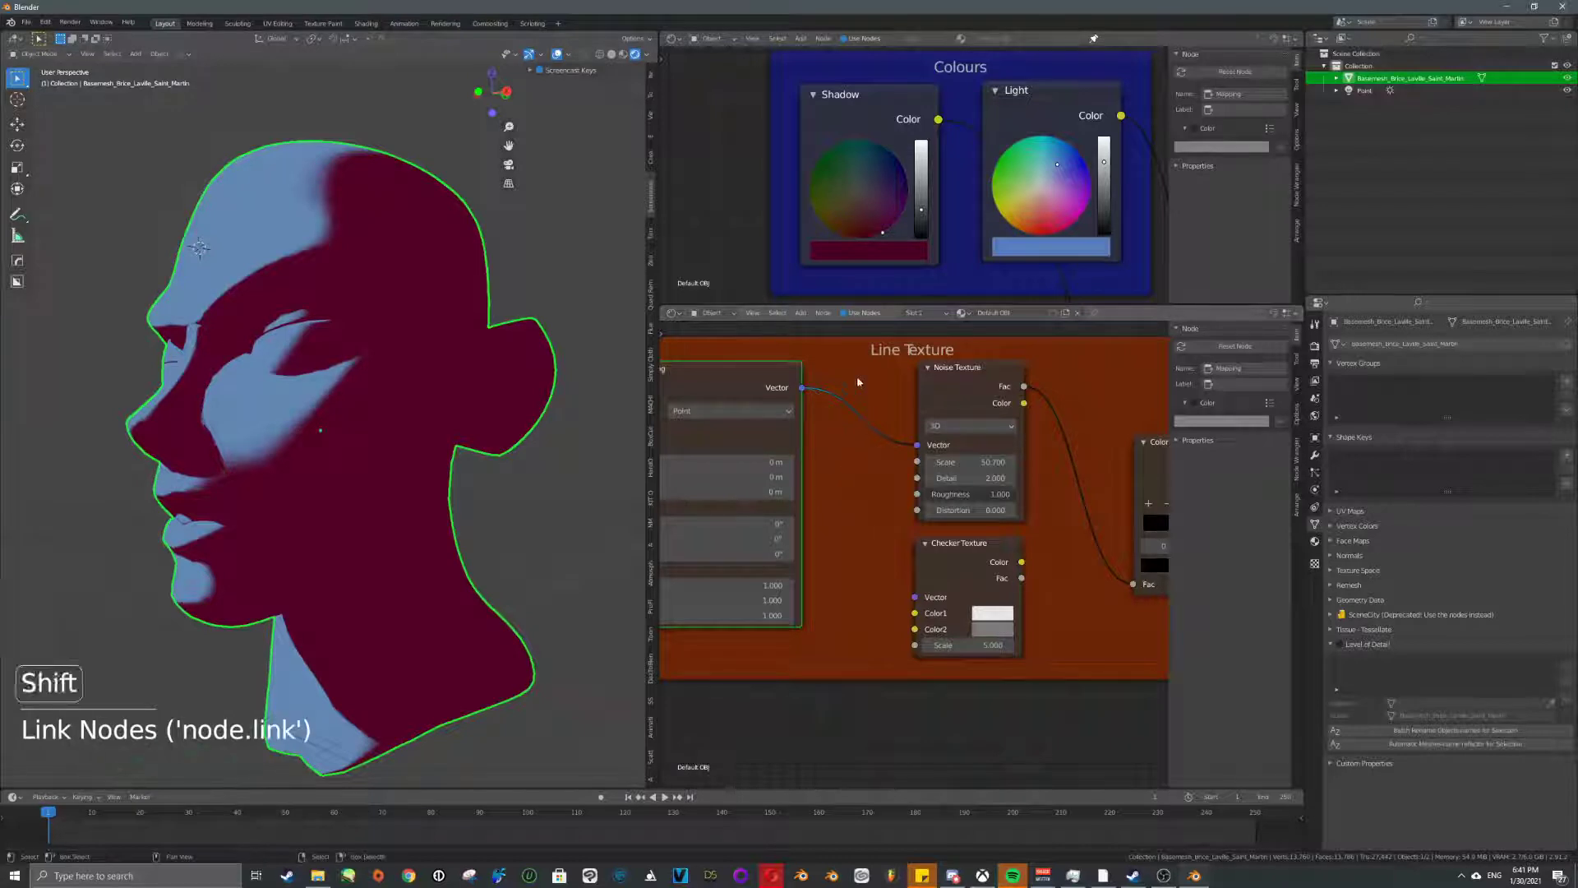
{"action": "right_click_drag", "start_coordinate": [859, 374], "coordinate": [859, 414], "text": "shift"}
{"action": "right_click_drag", "start_coordinate": [855, 487], "coordinate": [856, 498], "text": "shift"}
{"action": "left_click_drag", "start_coordinate": [857, 414], "coordinate": [889, 588]}
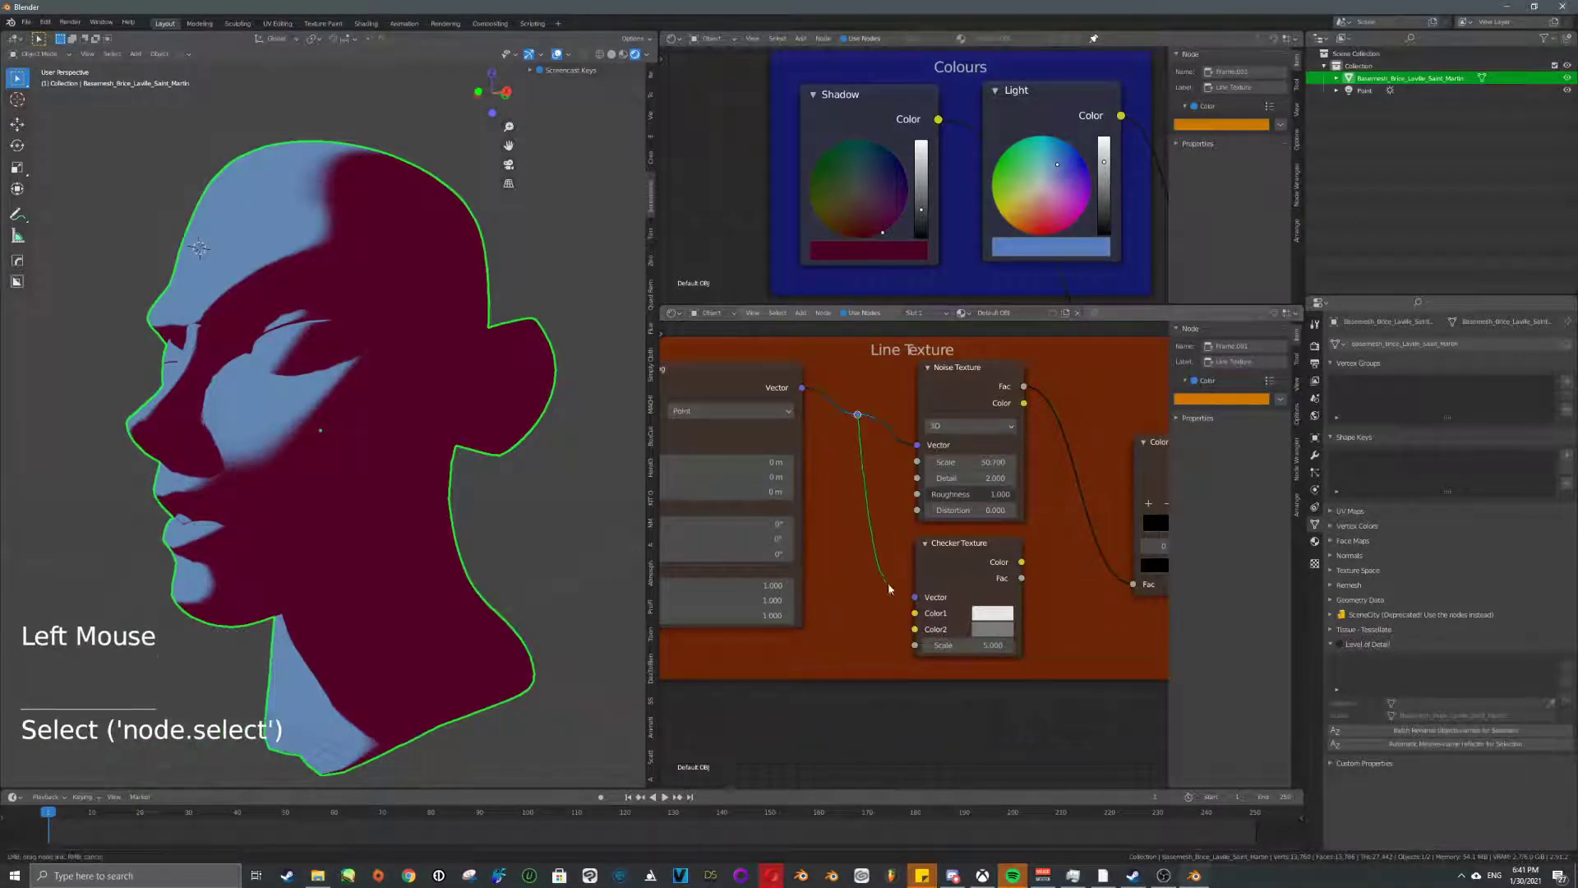
{"action": "key", "text": "g"}
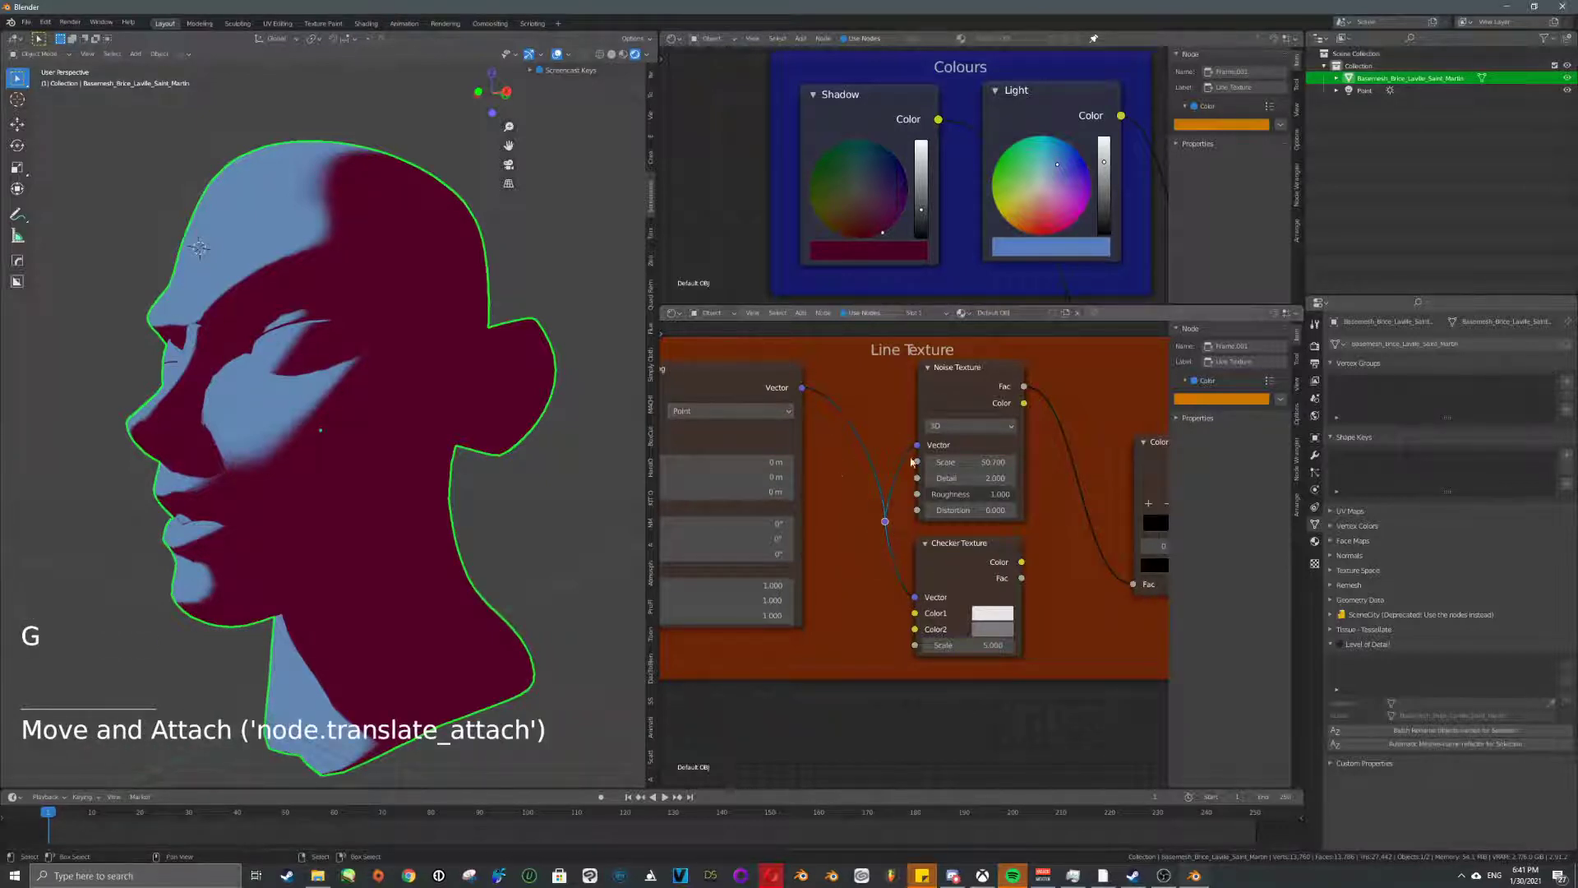
{"action": "middle_click_drag", "start_coordinate": [911, 462], "coordinate": [852, 432]}
{"action": "middle_click_drag", "start_coordinate": [981, 457], "coordinate": [952, 456]}
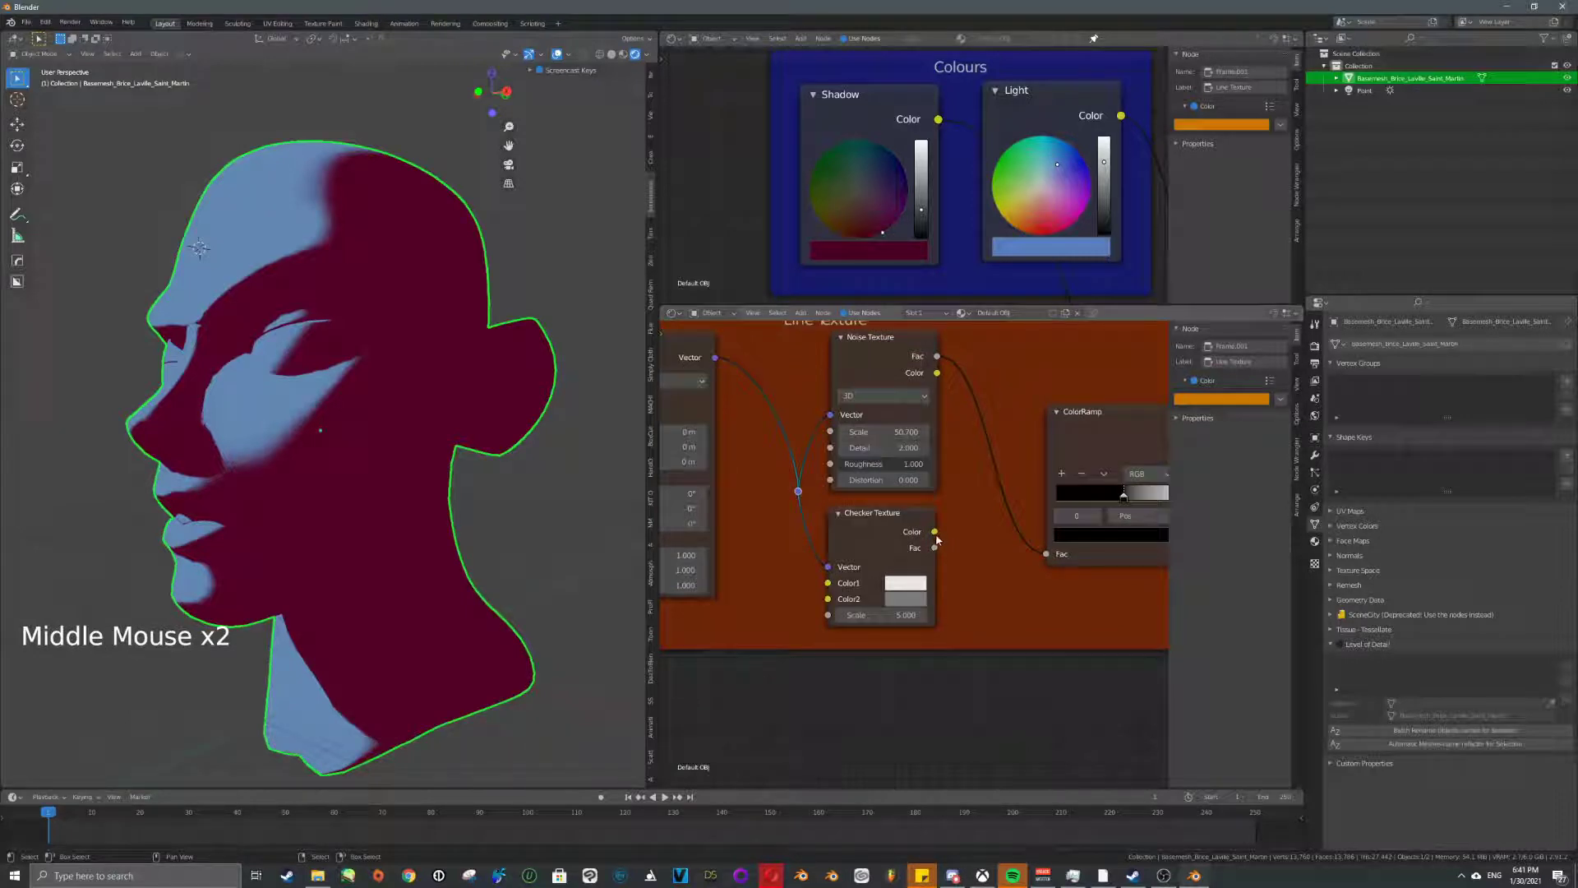
- Feed the Checker Texture's Color into the ColorRamp's Fac and raise the checker Scale to about 7.9
{"action": "left_click_drag", "start_coordinate": [935, 532], "coordinate": [1046, 553]}
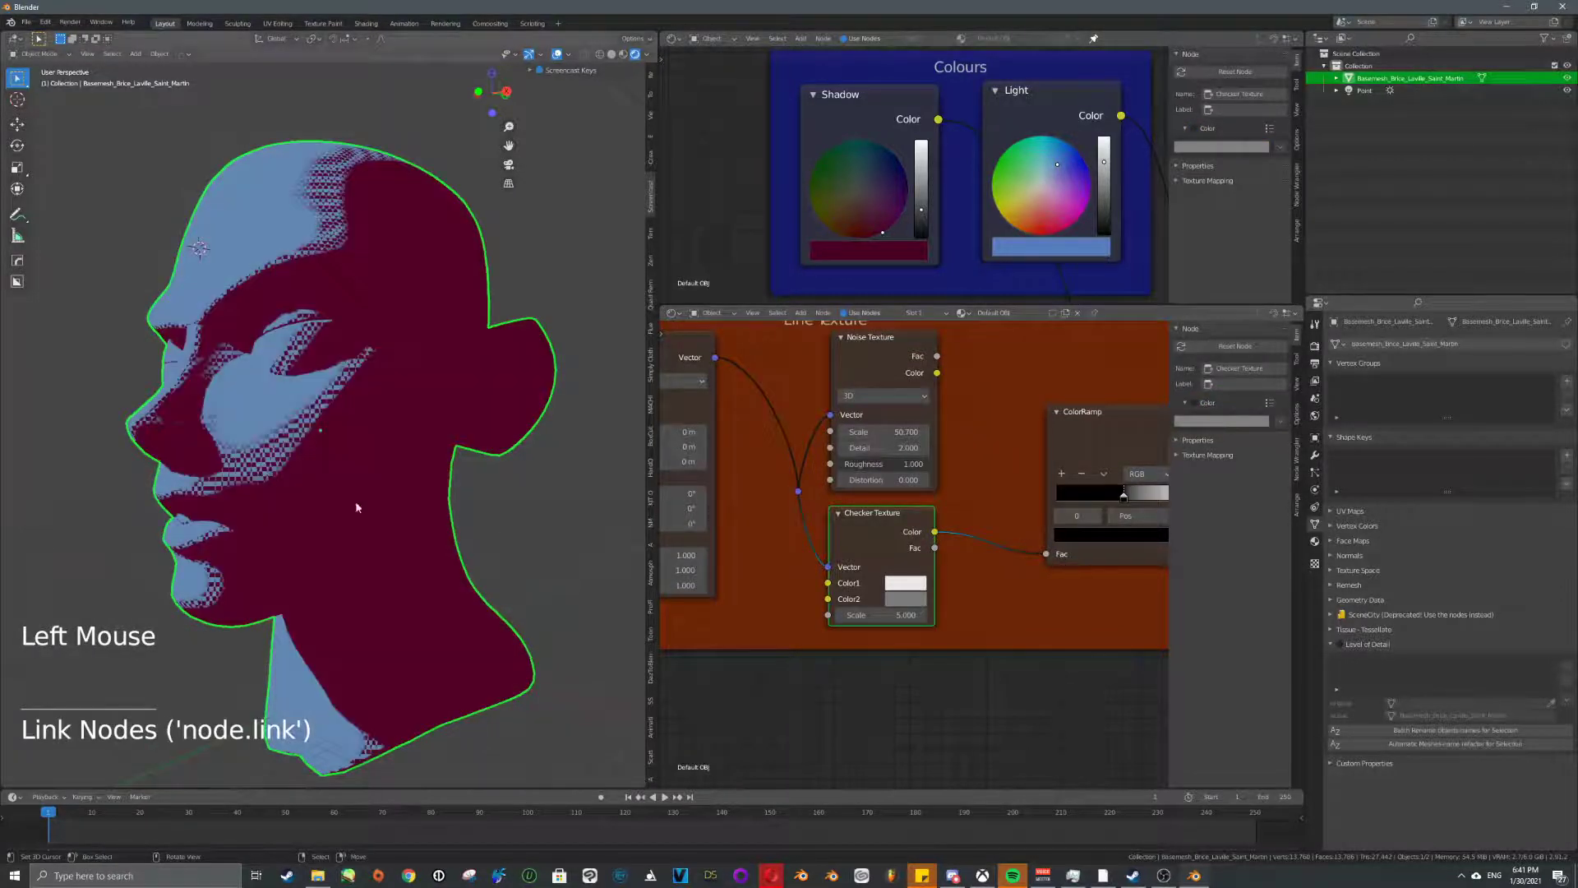
{"action": "middle_click_drag", "start_coordinate": [356, 506], "coordinate": [426, 486]}
{"action": "scroll", "coordinate": [426, 486], "scroll_direction": "up", "scroll_amount": 4}
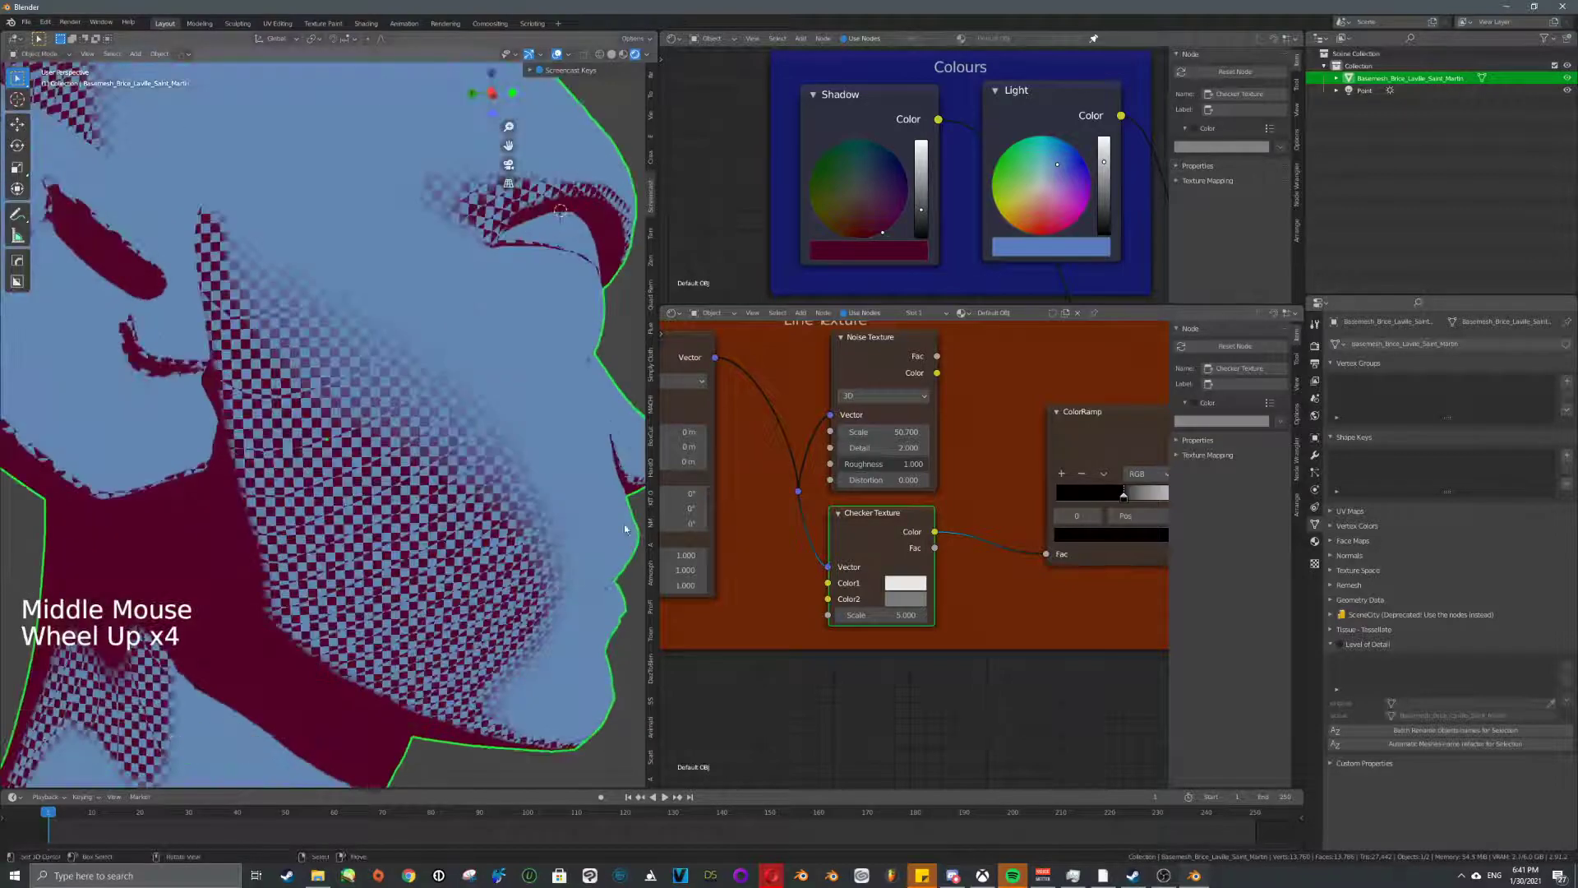
{"action": "middle_click_drag", "start_coordinate": [904, 526], "coordinate": [978, 494]}
{"action": "left_click_drag", "start_coordinate": [954, 583], "coordinate": [1019, 583]}
{"action": "scroll", "coordinate": [344, 489], "scroll_direction": "down", "scroll_amount": 3}
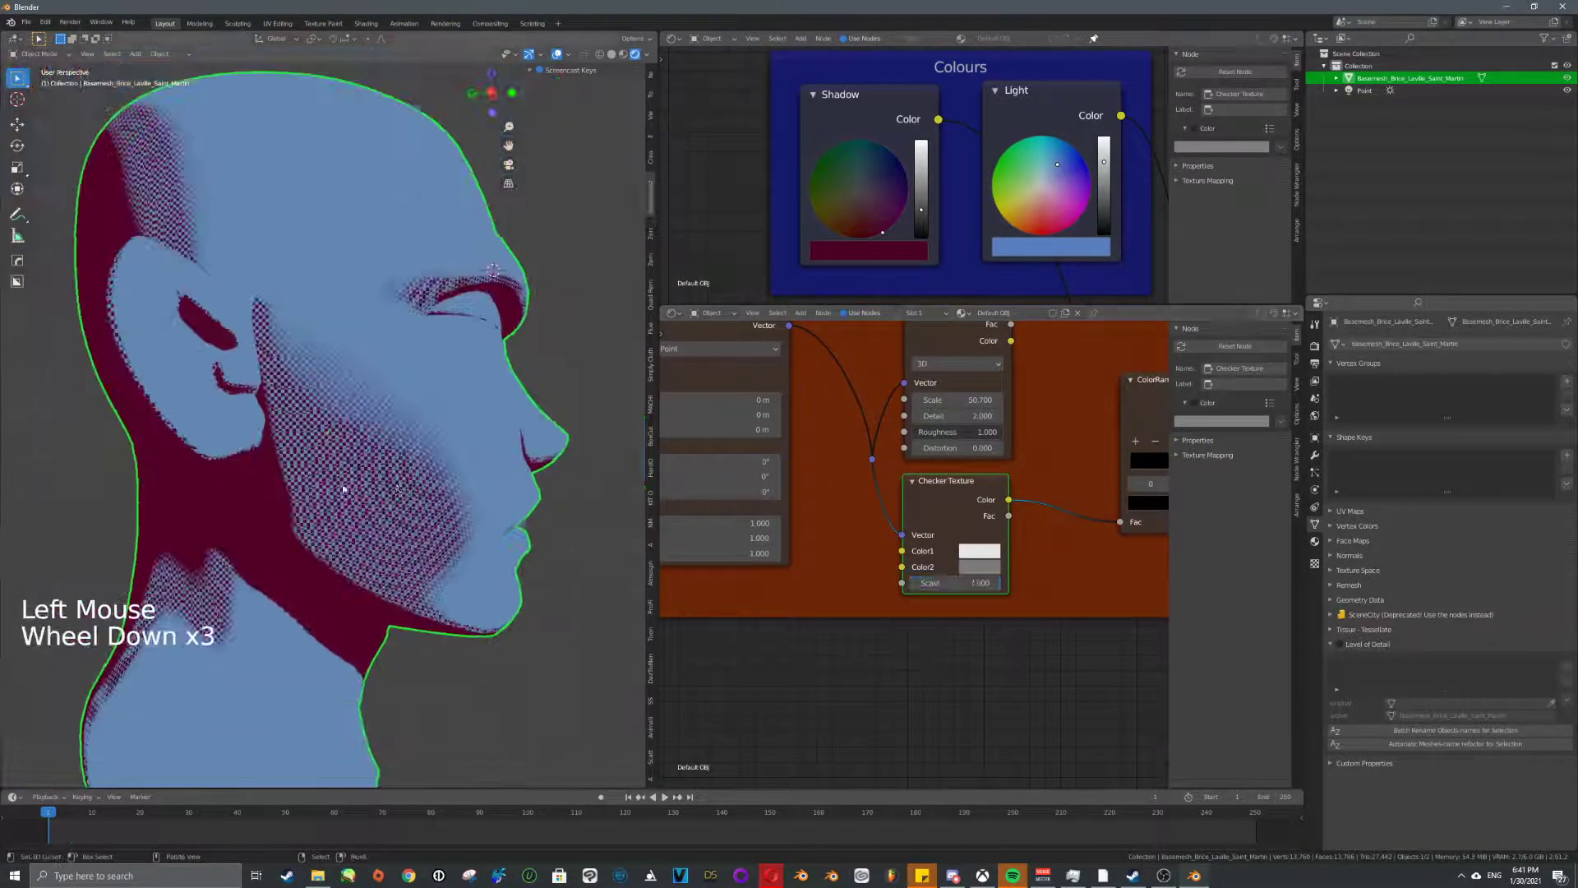
- Select the sun light and rotate it to change how the shadows fall on the head
{"action": "middle_click_drag", "start_coordinate": [343, 489], "coordinate": [271, 468]}
{"action": "scroll", "coordinate": [271, 469], "scroll_direction": "down", "scroll_amount": 4}
{"action": "right_click", "coordinate": [489, 217]}
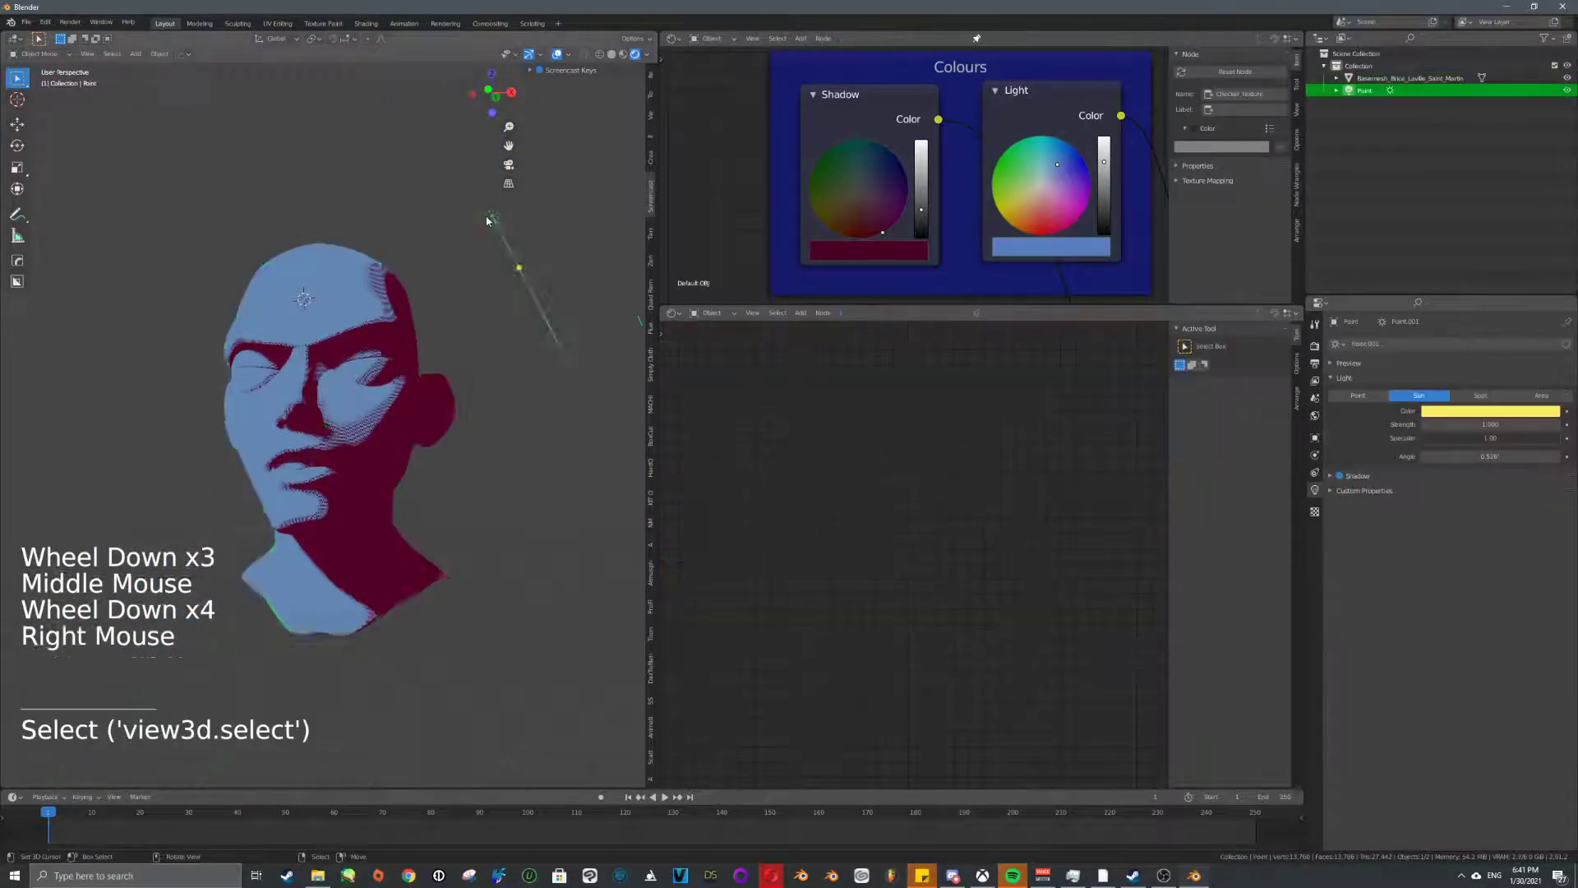
{"action": "scroll", "coordinate": [493, 231], "scroll_direction": "up", "scroll_amount": 2}
{"action": "key", "text": "r"}
{"action": "left_click", "coordinate": [357, 236]}
- Rotate the sun light once more and examine the checker pattern along the shadow edges up close
{"action": "scroll", "coordinate": [402, 368], "scroll_direction": "up", "scroll_amount": 2}
{"action": "mouse_move", "coordinate": [402, 369]}
{"action": "middle_mouse_down"}
{"action": "mouse_move", "coordinate": [532, 341]}
{"action": "mouse_move", "coordinate": [470, 492]}
{"action": "mouse_move", "coordinate": [417, 495]}
{"action": "mouse_move", "coordinate": [489, 524]}
{"action": "middle_mouse_up"}
{"action": "scroll", "coordinate": [470, 491], "scroll_direction": "up", "scroll_amount": 2}
{"action": "scroll", "coordinate": [352, 511], "scroll_direction": "down", "scroll_amount": 4}
{"action": "key", "text": "r"}
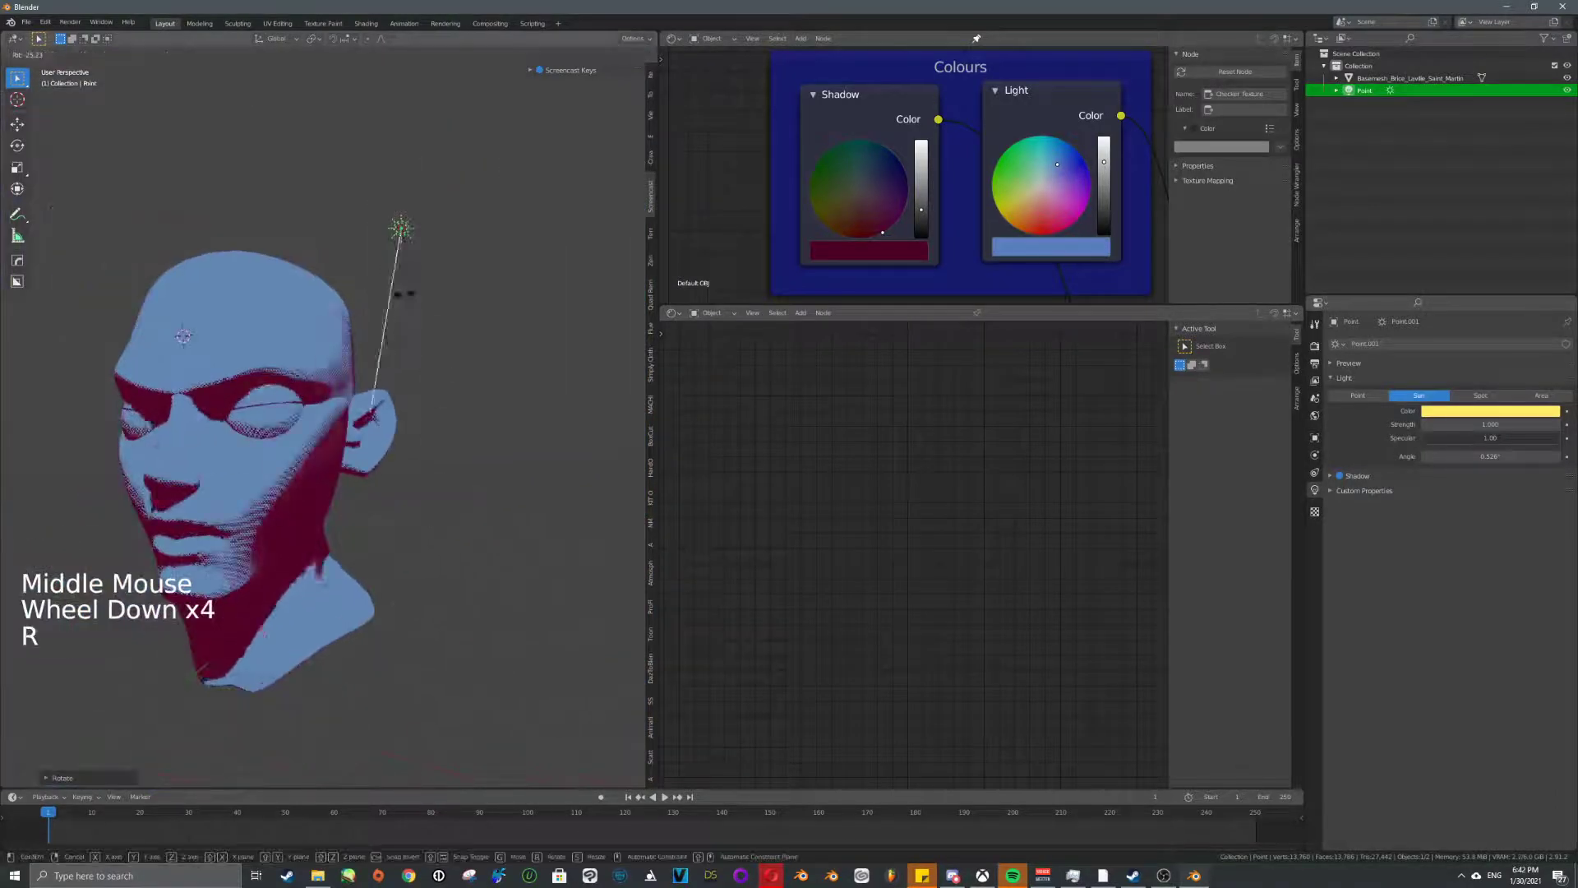
{"action": "left_click", "coordinate": [485, 317]}
{"action": "scroll", "coordinate": [352, 475], "scroll_direction": "up", "scroll_amount": 4}
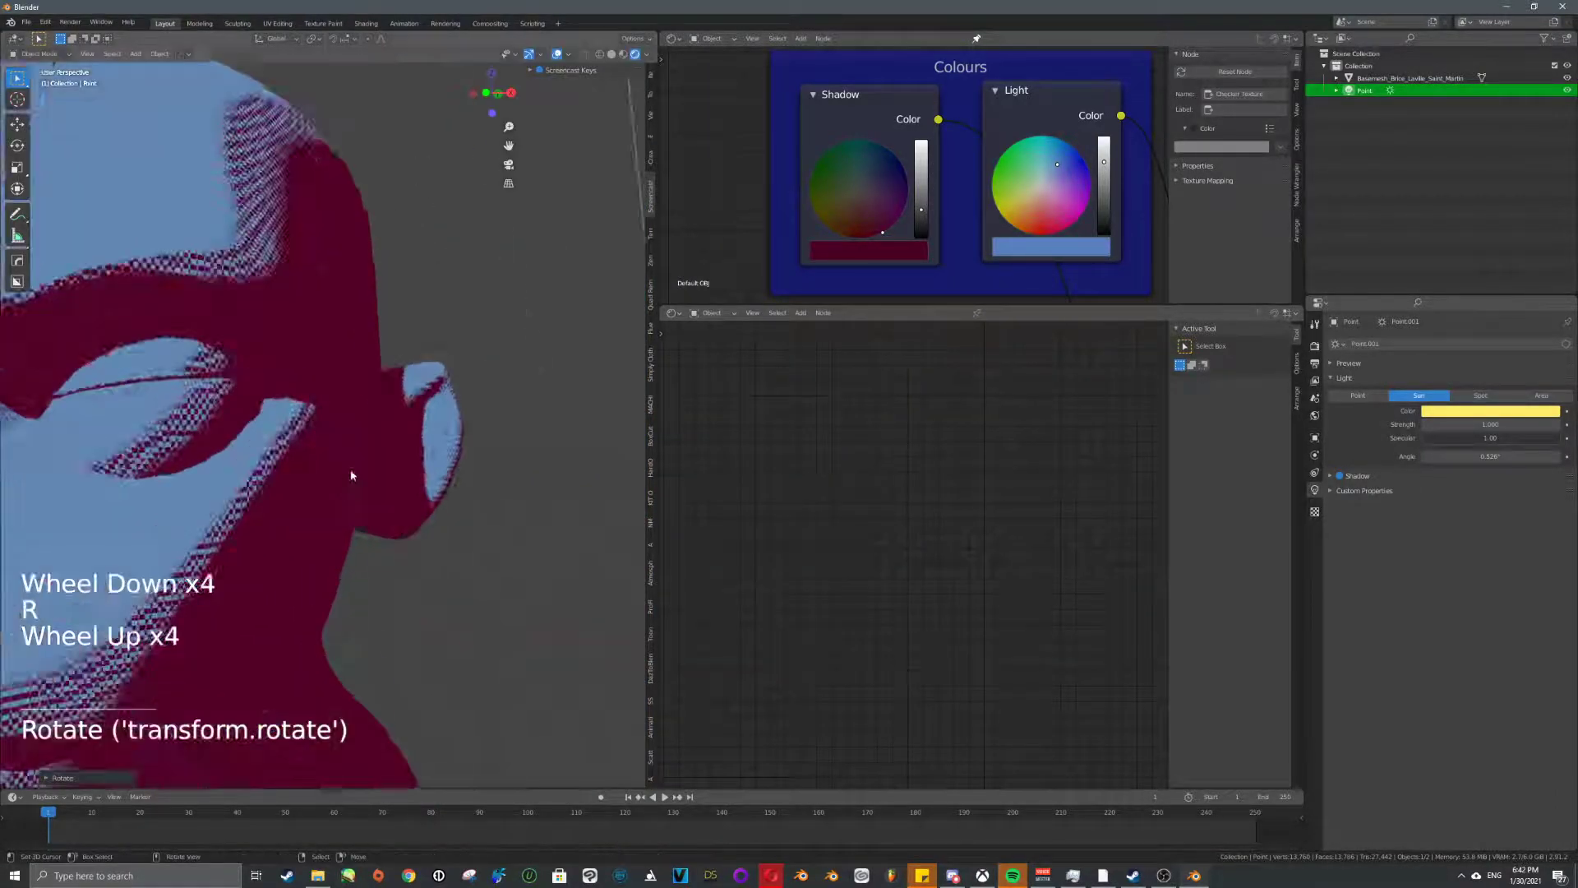
{"action": "middle_click_drag", "start_coordinate": [352, 475], "coordinate": [395, 471], "text": "shift"}
{"action": "middle_click_drag", "start_coordinate": [395, 470], "coordinate": [511, 464]}
{"action": "scroll", "coordinate": [444, 465], "scroll_direction": "down", "scroll_amount": 4}
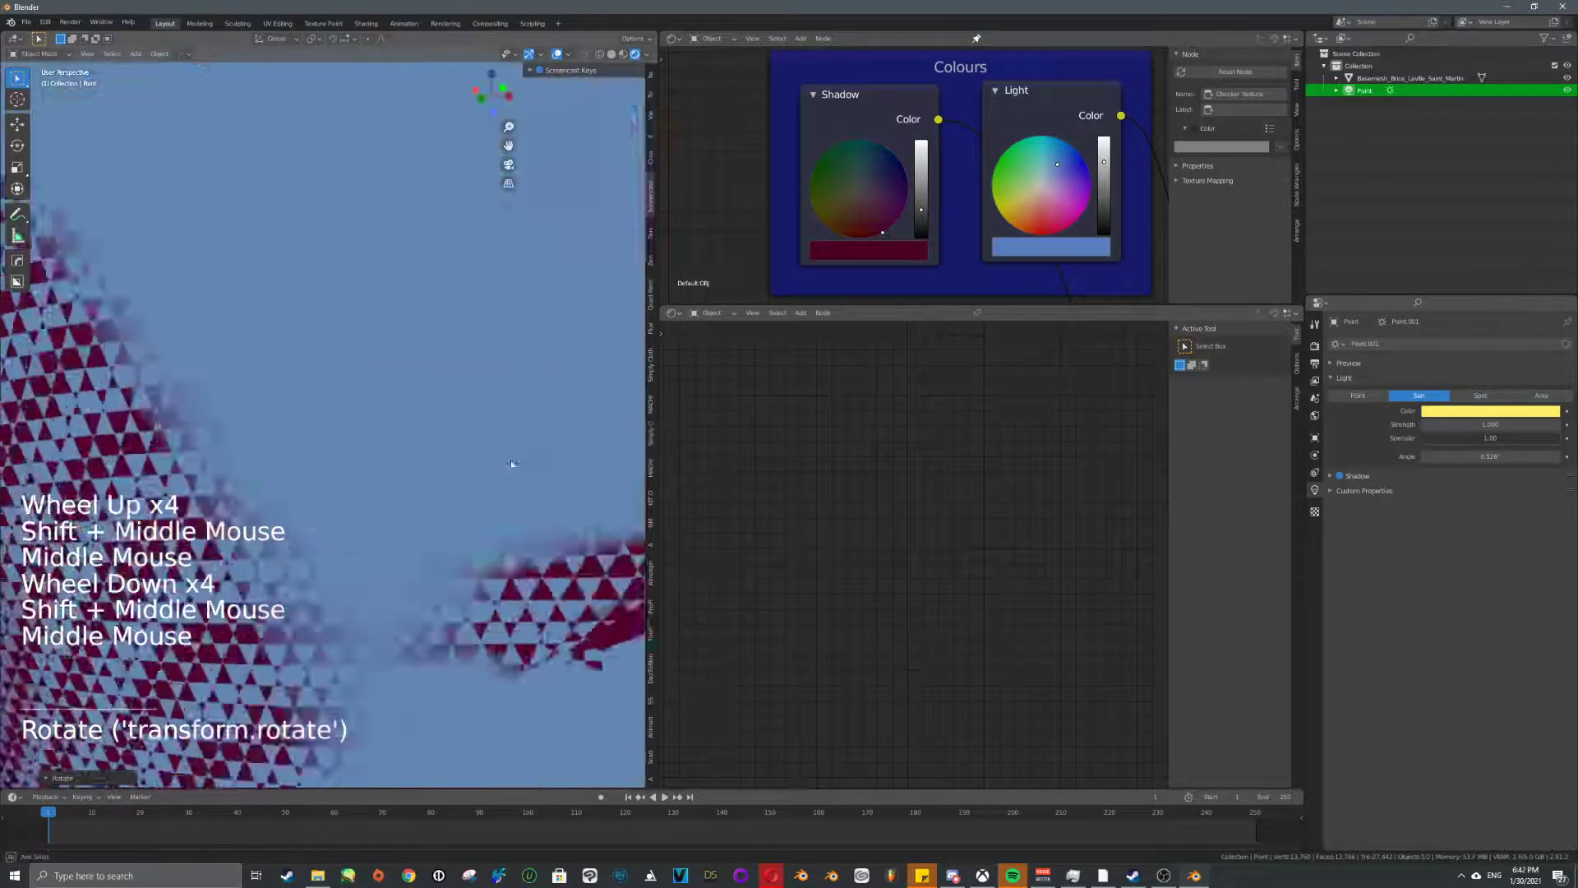
{"action": "scroll", "coordinate": [462, 481], "scroll_direction": "down", "scroll_amount": 5}
- Reselect the head mesh and move the ColorRamp slightly within the Line Texture frame
{"action": "right_click", "coordinate": [462, 481]}
{"action": "middle_click_drag", "start_coordinate": [962, 378], "coordinate": [913, 417]}
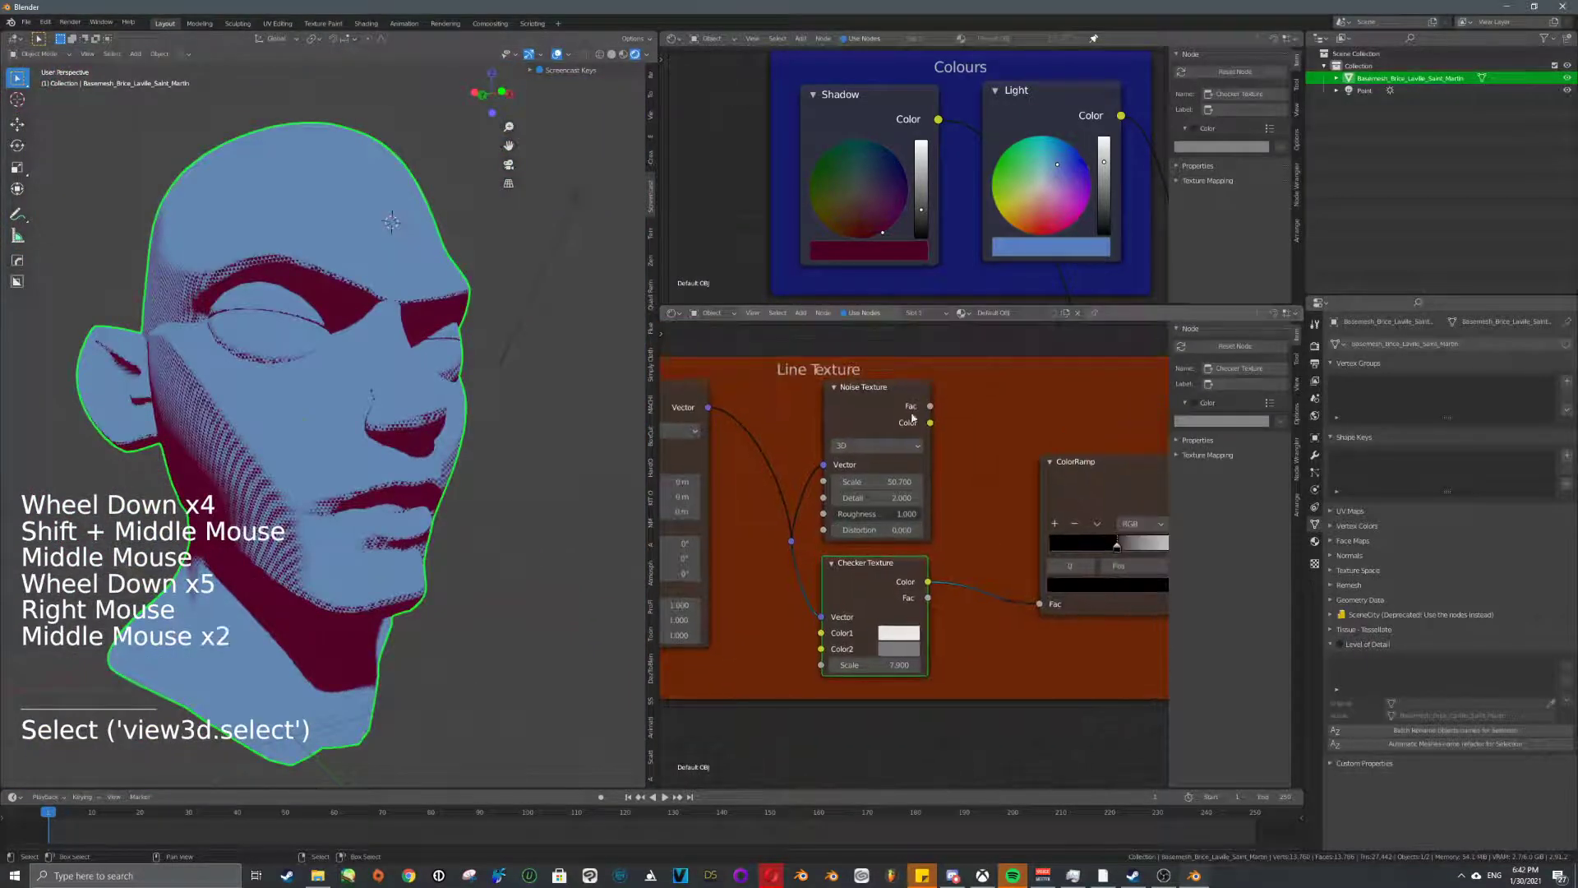
{"action": "key", "text": "shift+a"}
{"action": "mouse_move", "coordinate": [949, 459]}
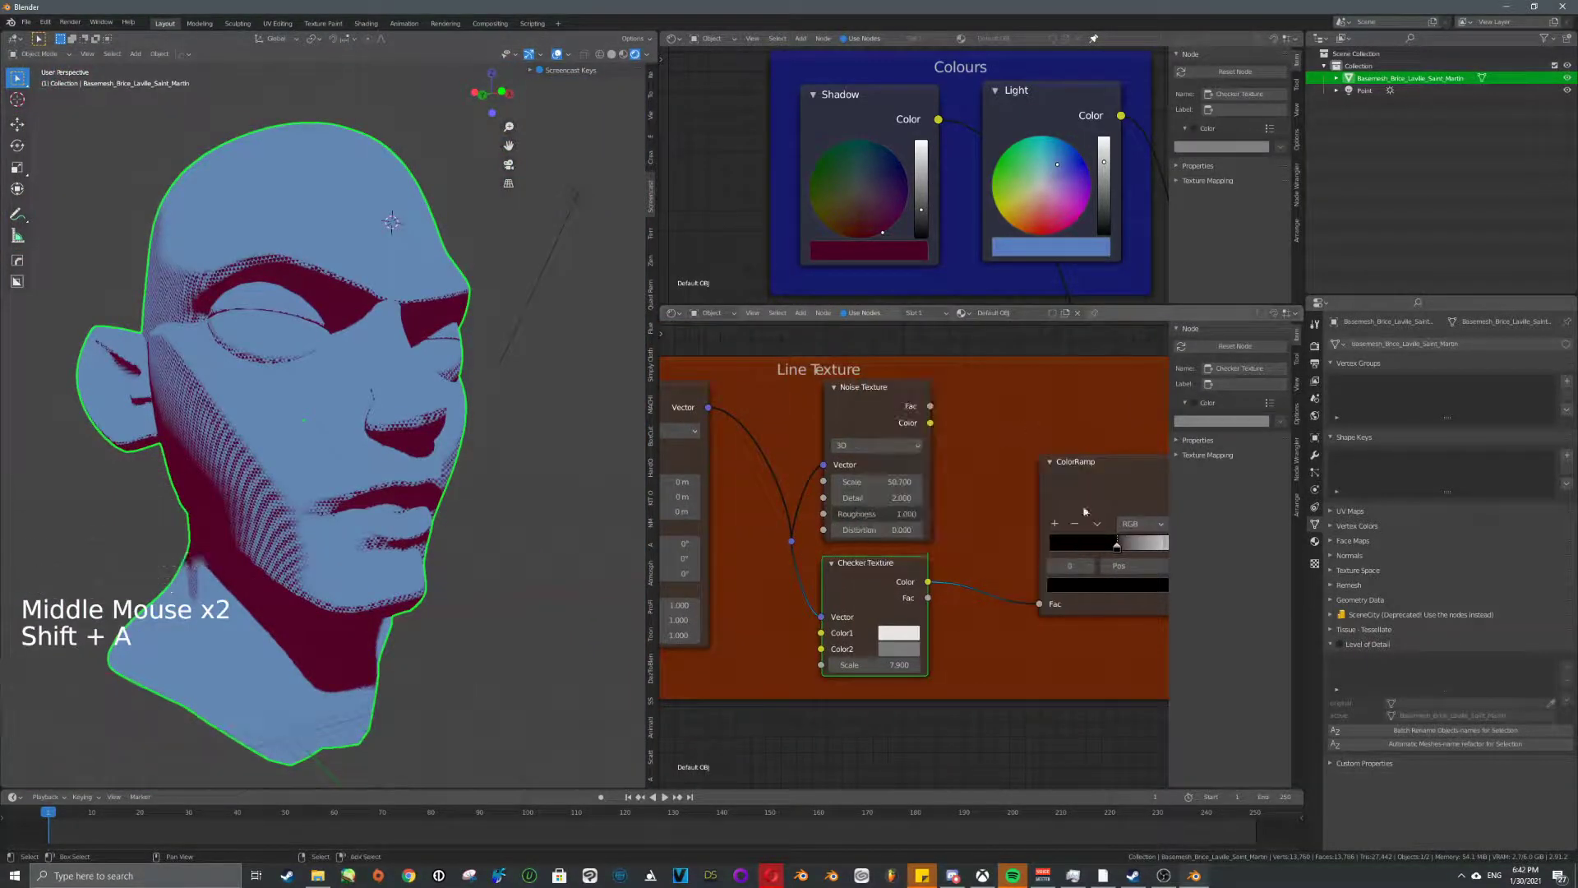
{"action": "middle_click_drag", "start_coordinate": [1085, 515], "coordinate": [909, 504]}
{"action": "scroll", "coordinate": [909, 504], "scroll_direction": "down", "scroll_amount": 3}
{"action": "right_click", "coordinate": [909, 490]}
{"action": "key", "text": "g"}
{"action": "left_click", "coordinate": [914, 465]}
{"action": "middle_click_drag", "start_coordinate": [983, 452], "coordinate": [908, 536]}
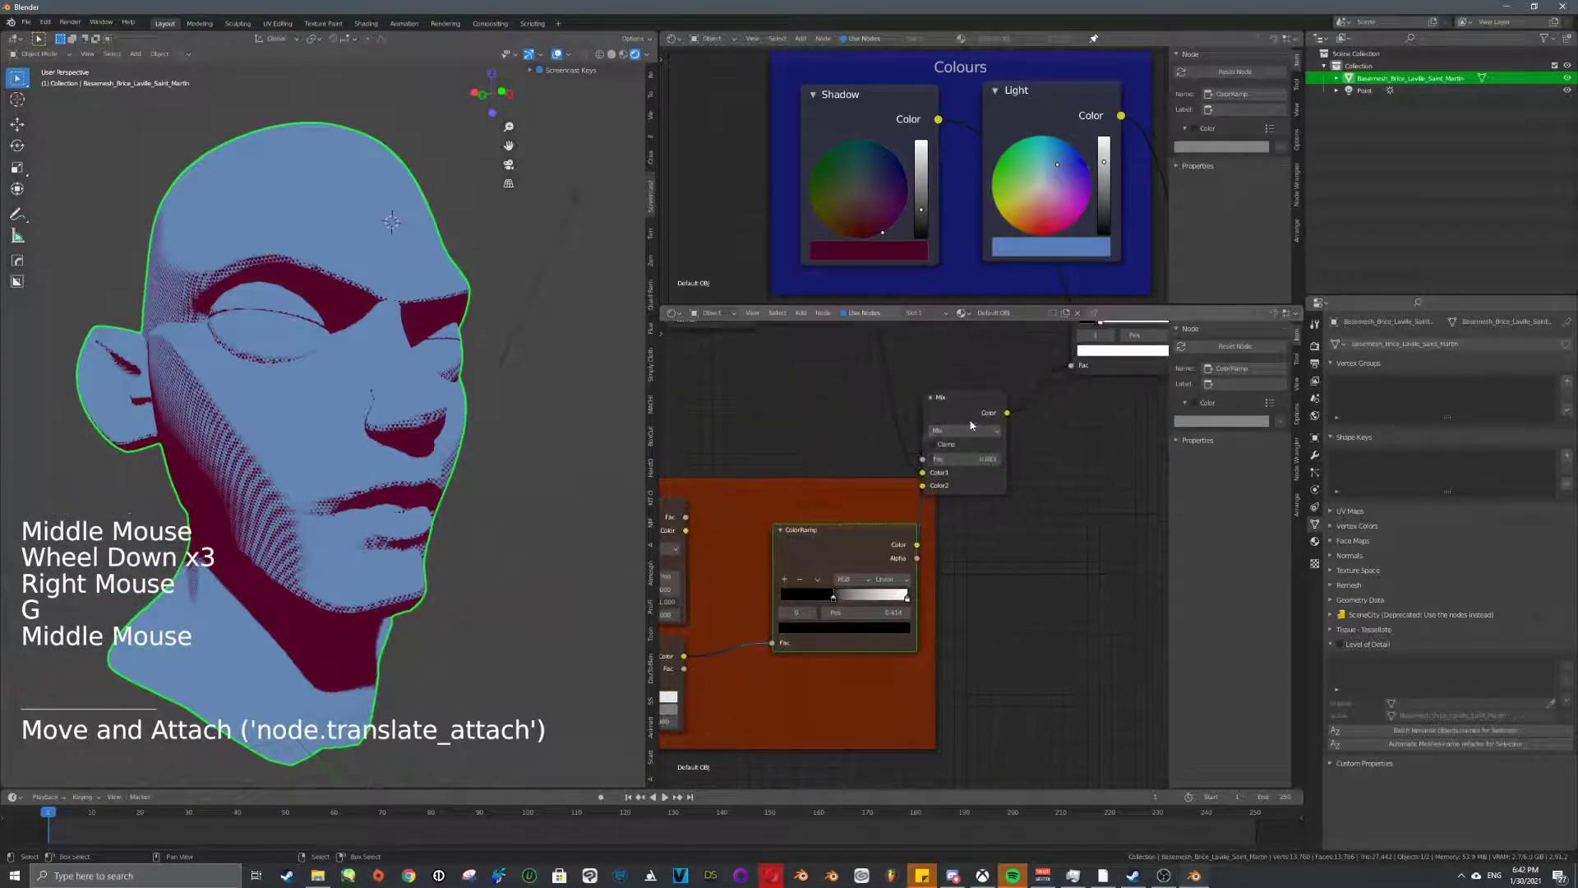
- Shift the Mix node outside the Line Texture frame and the ColorRamp farther from the textures to open a gap
{"action": "right_click", "coordinate": [972, 422]}
{"action": "key", "text": "g"}
{"action": "left_click", "coordinate": [1053, 418]}
{"action": "middle_click_drag", "start_coordinate": [802, 558], "coordinate": [951, 546]}
{"action": "right_click", "coordinate": [948, 546]}
{"action": "key", "text": "g"}
{"action": "left_click", "coordinate": [1029, 551]}
- Add a MixRGB node before the ColorRamp, with Noise Texture Fac in Color1 and Checker Texture Color in Color2
{"action": "key", "text": "shift+a"}
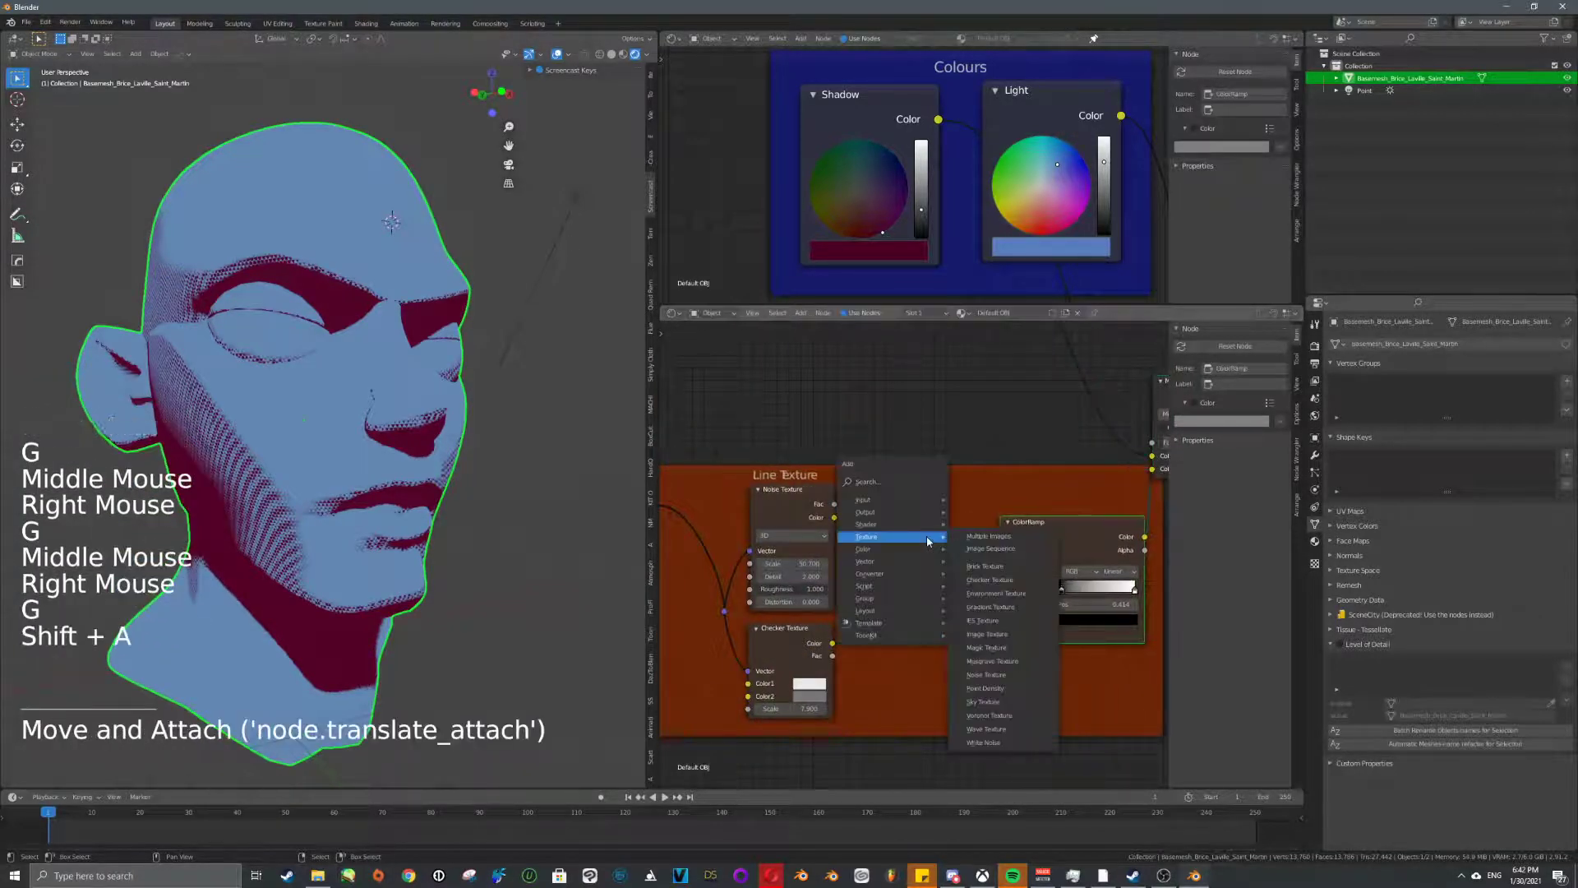
{"action": "key", "text": "shift+a"}
{"action": "mouse_move", "coordinate": [947, 503]}
{"action": "left_click", "coordinate": [894, 448]}
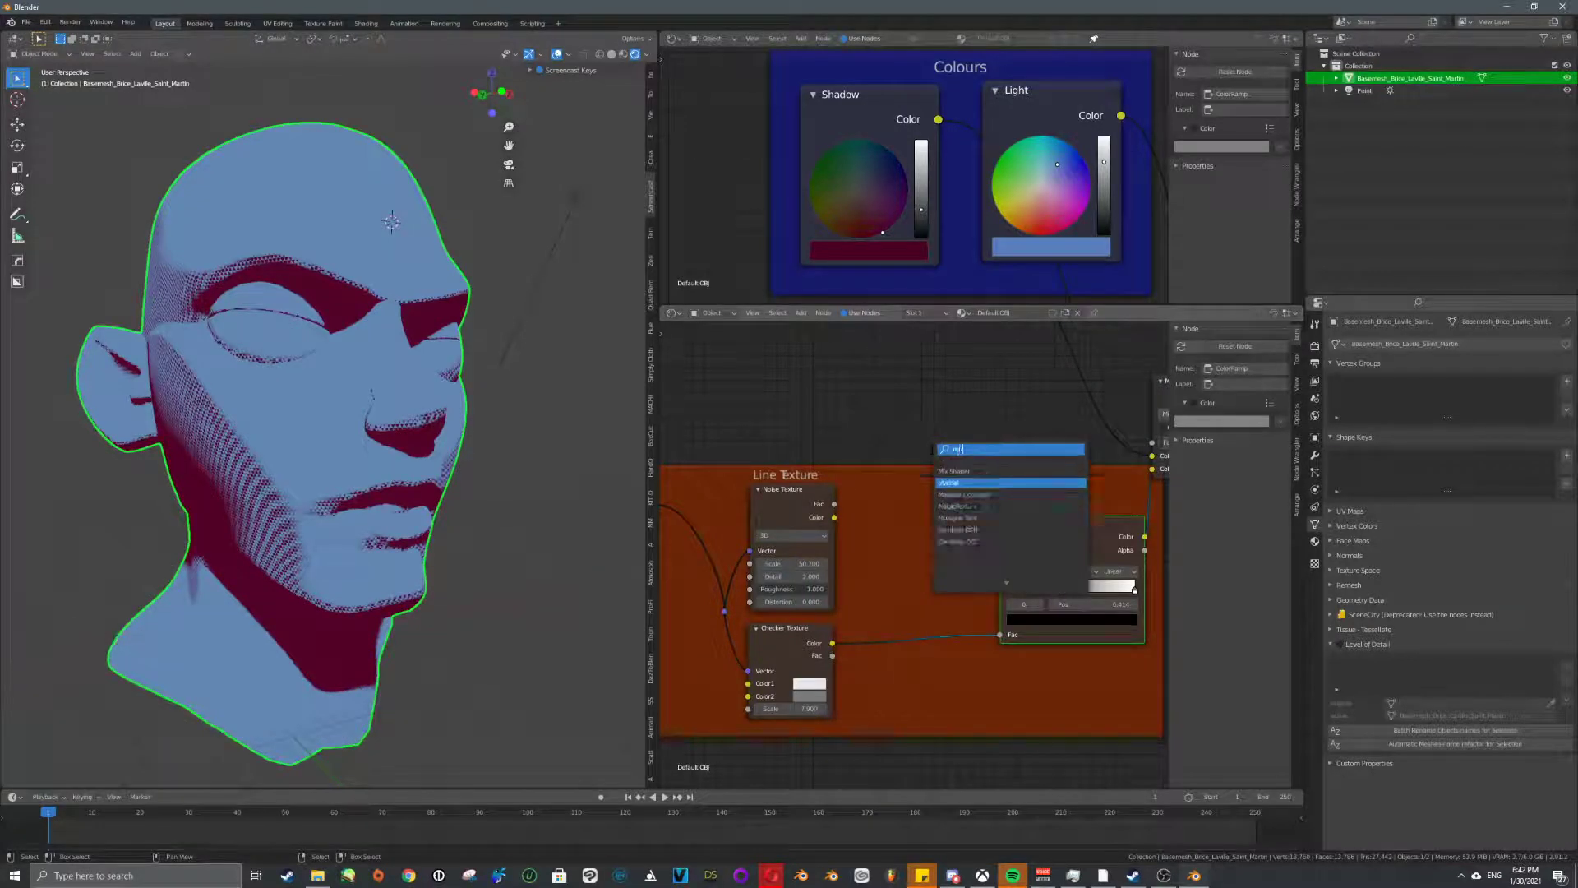
{"action": "type", "text": "mi"}
{"action": "key", "text": "Return"}
{"action": "left_click", "coordinate": [838, 513]}
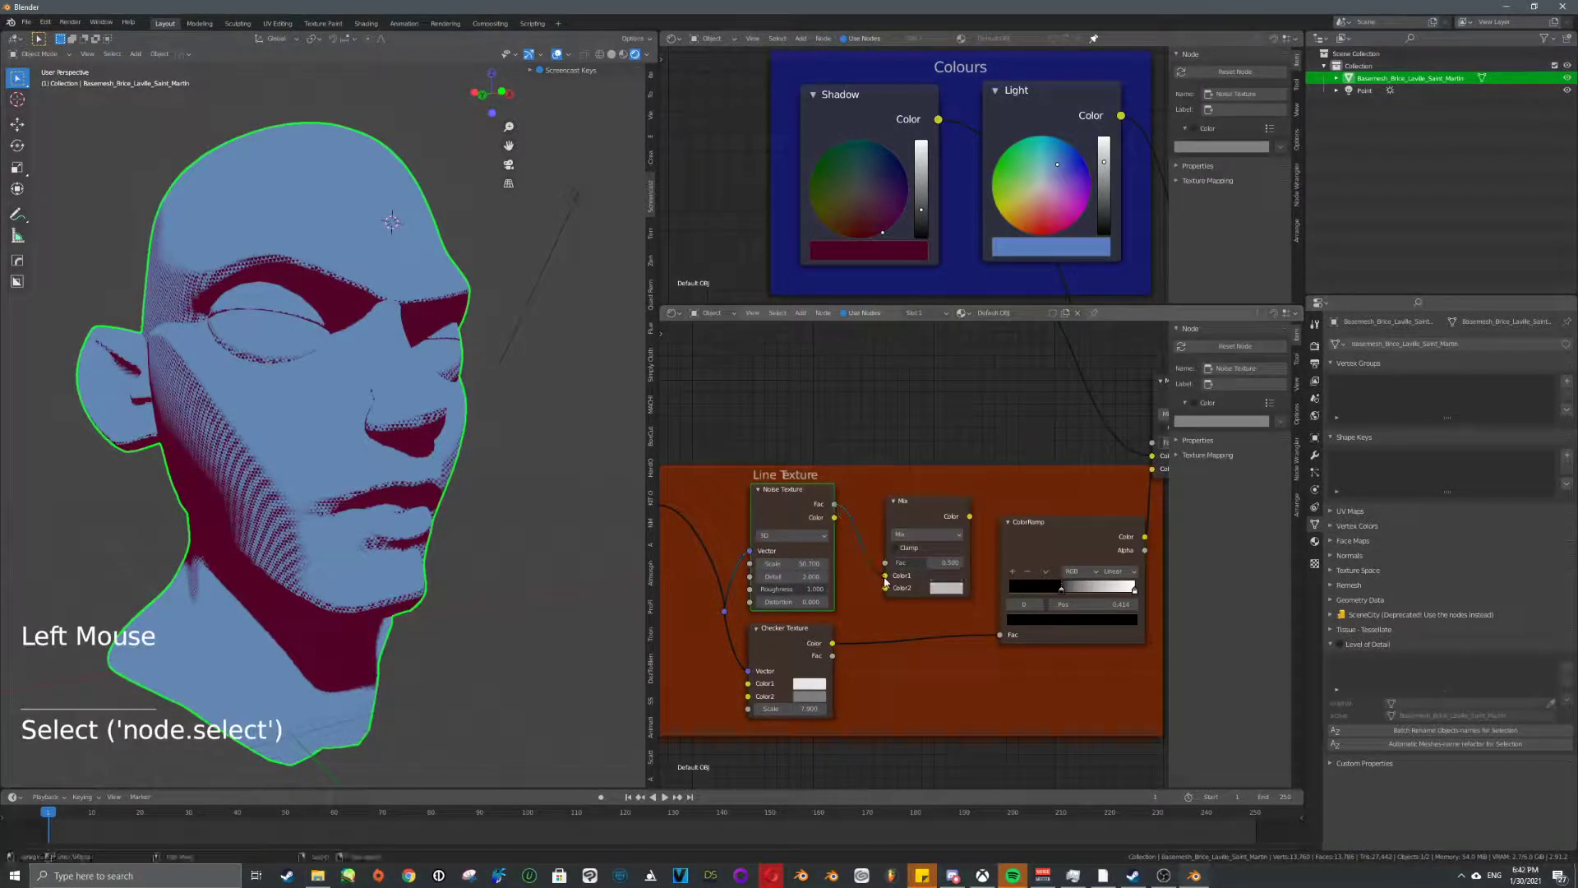
{"action": "left_click_drag", "start_coordinate": [835, 517], "coordinate": [886, 588]}
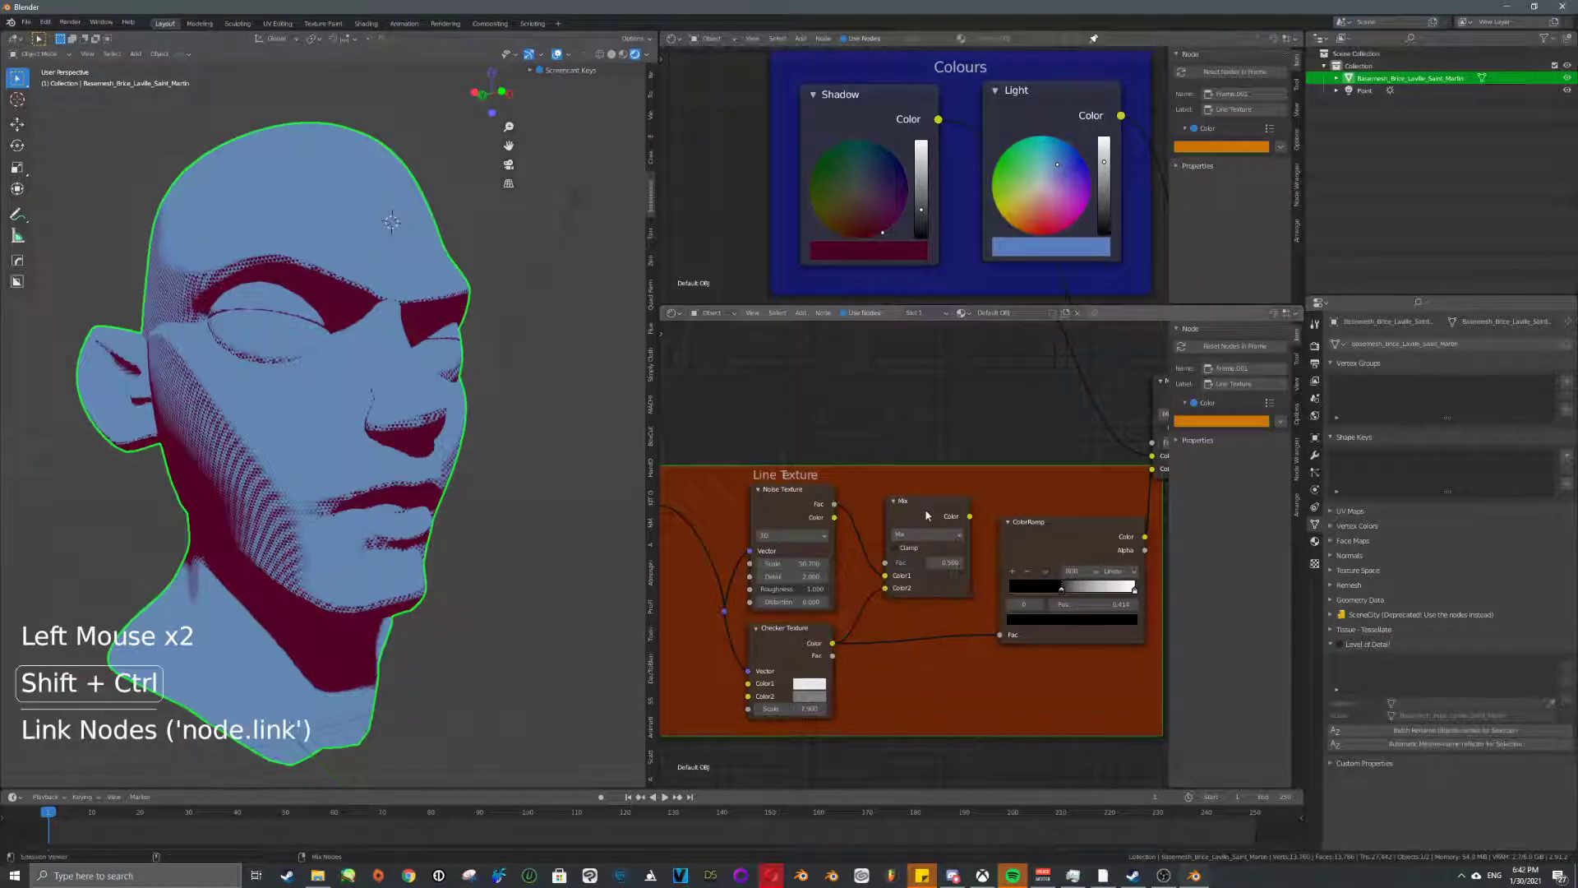
- Preview the new Mix node's output on the head and set its Fac to 1.000
{"action": "left_click", "coordinate": [927, 515], "text": "ctrl+shift"}
{"action": "middle_click_drag", "start_coordinate": [467, 485], "coordinate": [427, 461], "text": "shift"}
{"action": "scroll", "coordinate": [427, 460], "scroll_direction": "up", "scroll_amount": 5}
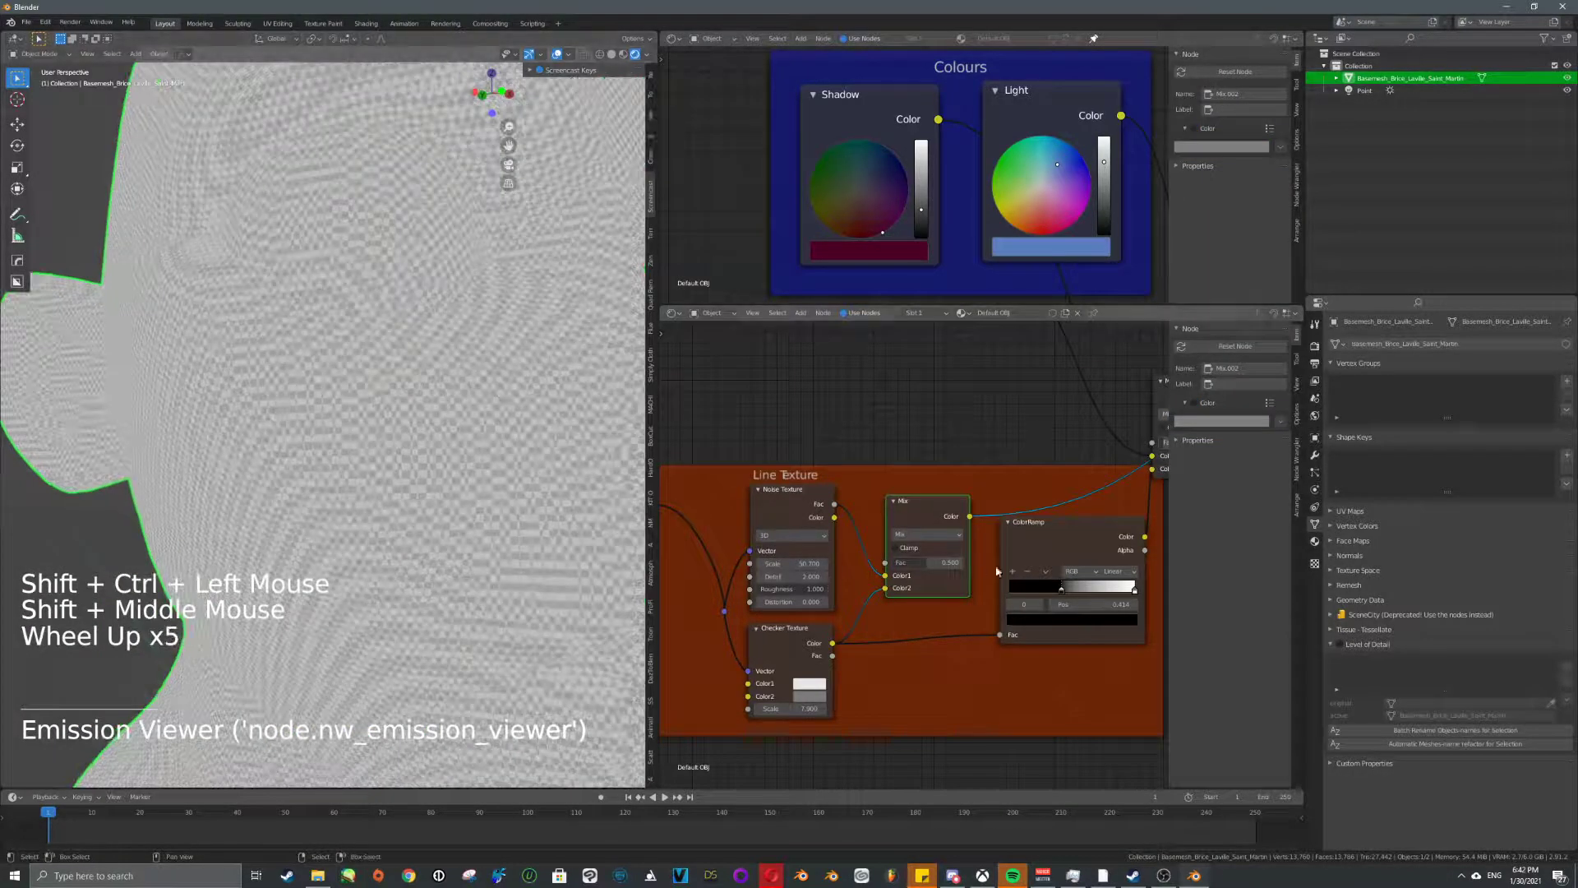
{"action": "left_click_drag", "start_coordinate": [942, 563], "coordinate": [978, 563]}
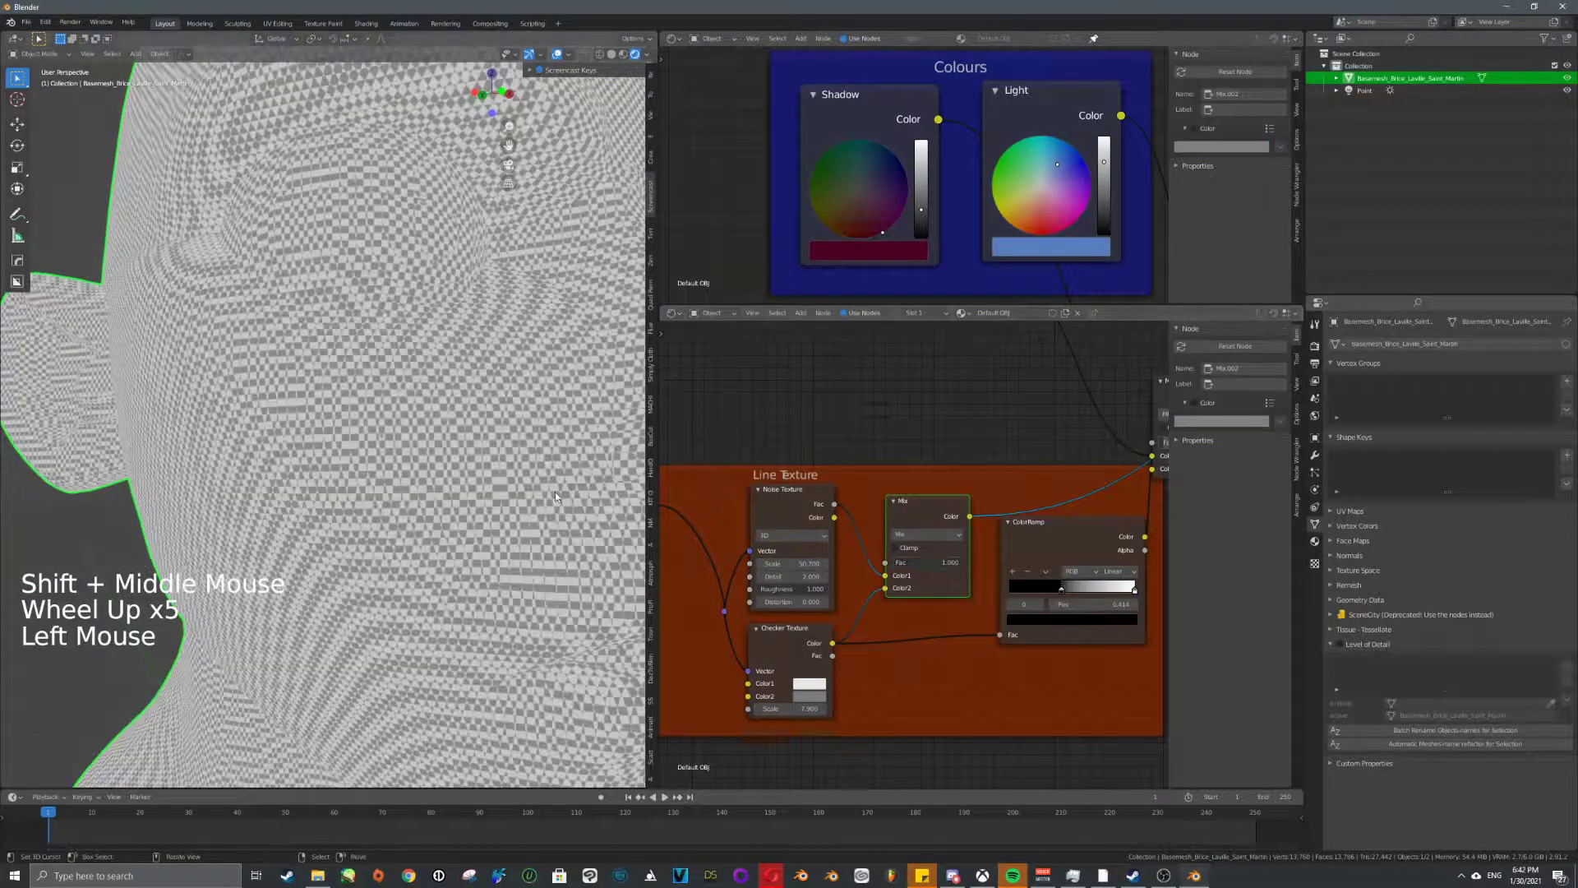
{"action": "middle_click_drag", "start_coordinate": [554, 491], "coordinate": [592, 452]}
{"action": "scroll", "coordinate": [931, 540], "scroll_direction": "down", "scroll_amount": 3}
- Reposition the new Mix node and cut the texture links into its Color1 and Color2 inputs
{"action": "middle_click_drag", "start_coordinate": [930, 540], "coordinate": [978, 548]}
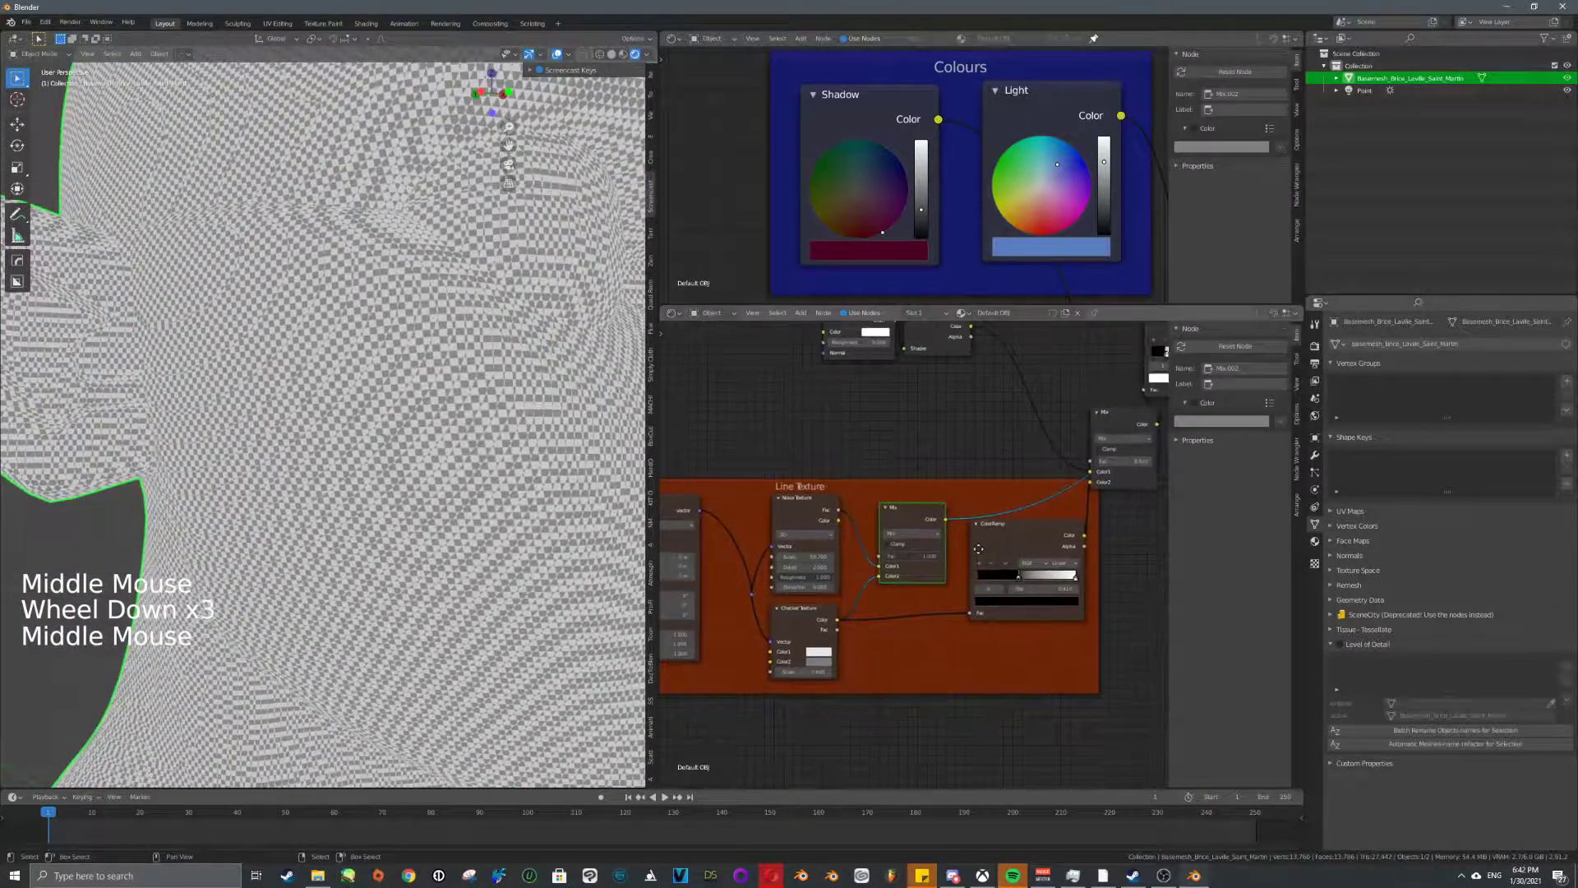
{"action": "key", "text": "g"}
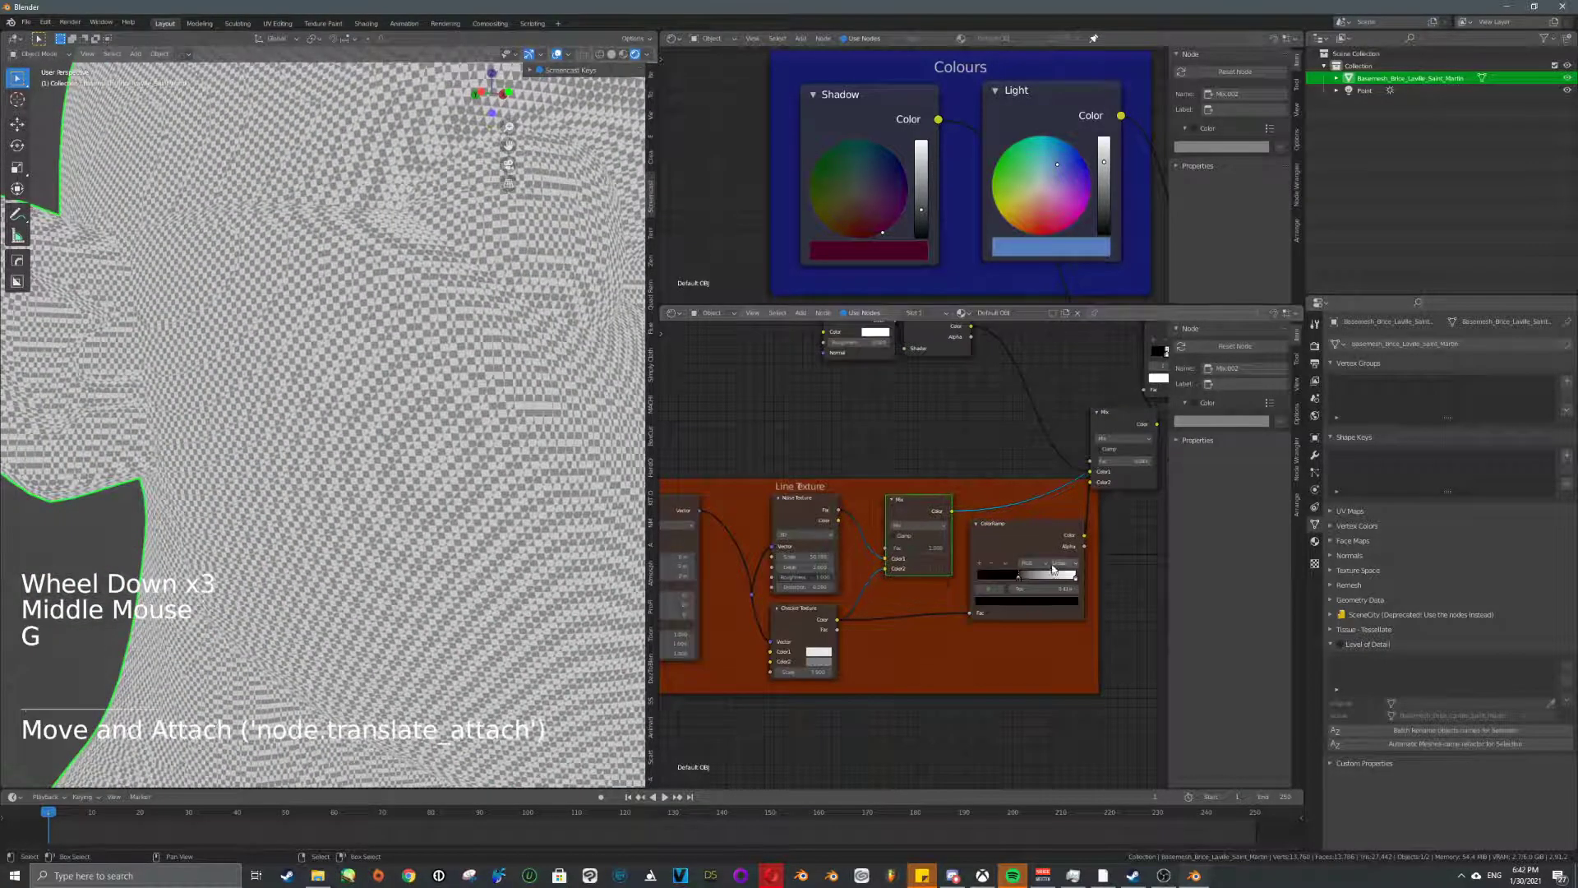
{"action": "left_click", "coordinate": [1023, 547]}
{"action": "left_click", "coordinate": [867, 531]}
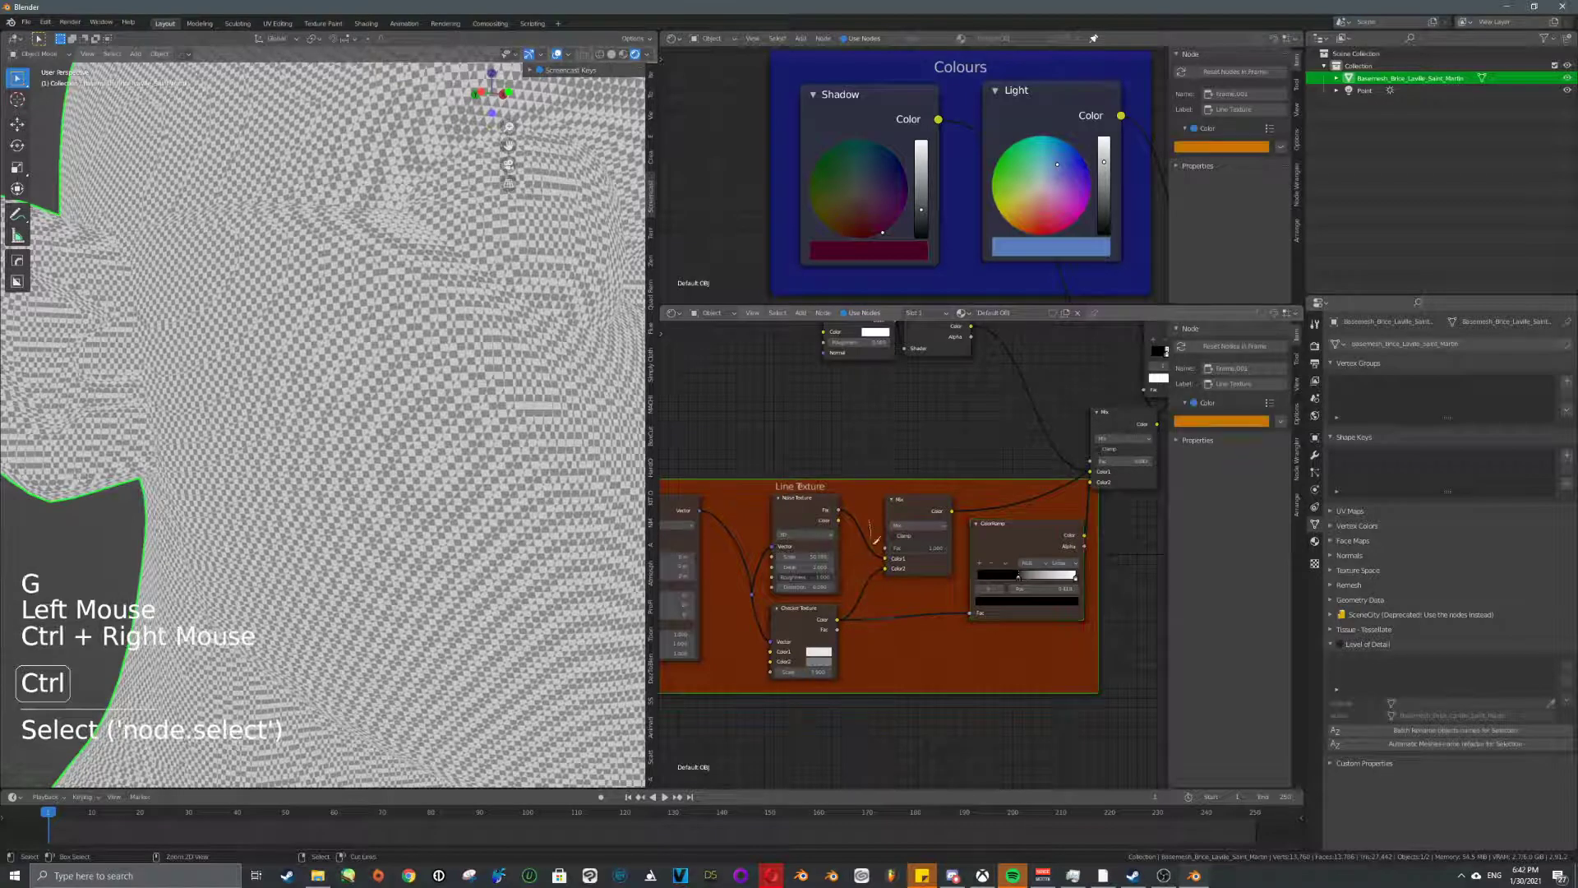
{"action": "right_click_drag", "start_coordinate": [869, 535], "coordinate": [882, 587], "text": "ctrl"}
- Move the ColorRamp below the new Mix node and connect the Noise Texture's Fac to the ColorRamp's Fac
{"action": "key", "text": "g"}
{"action": "right_click", "coordinate": [1023, 542]}
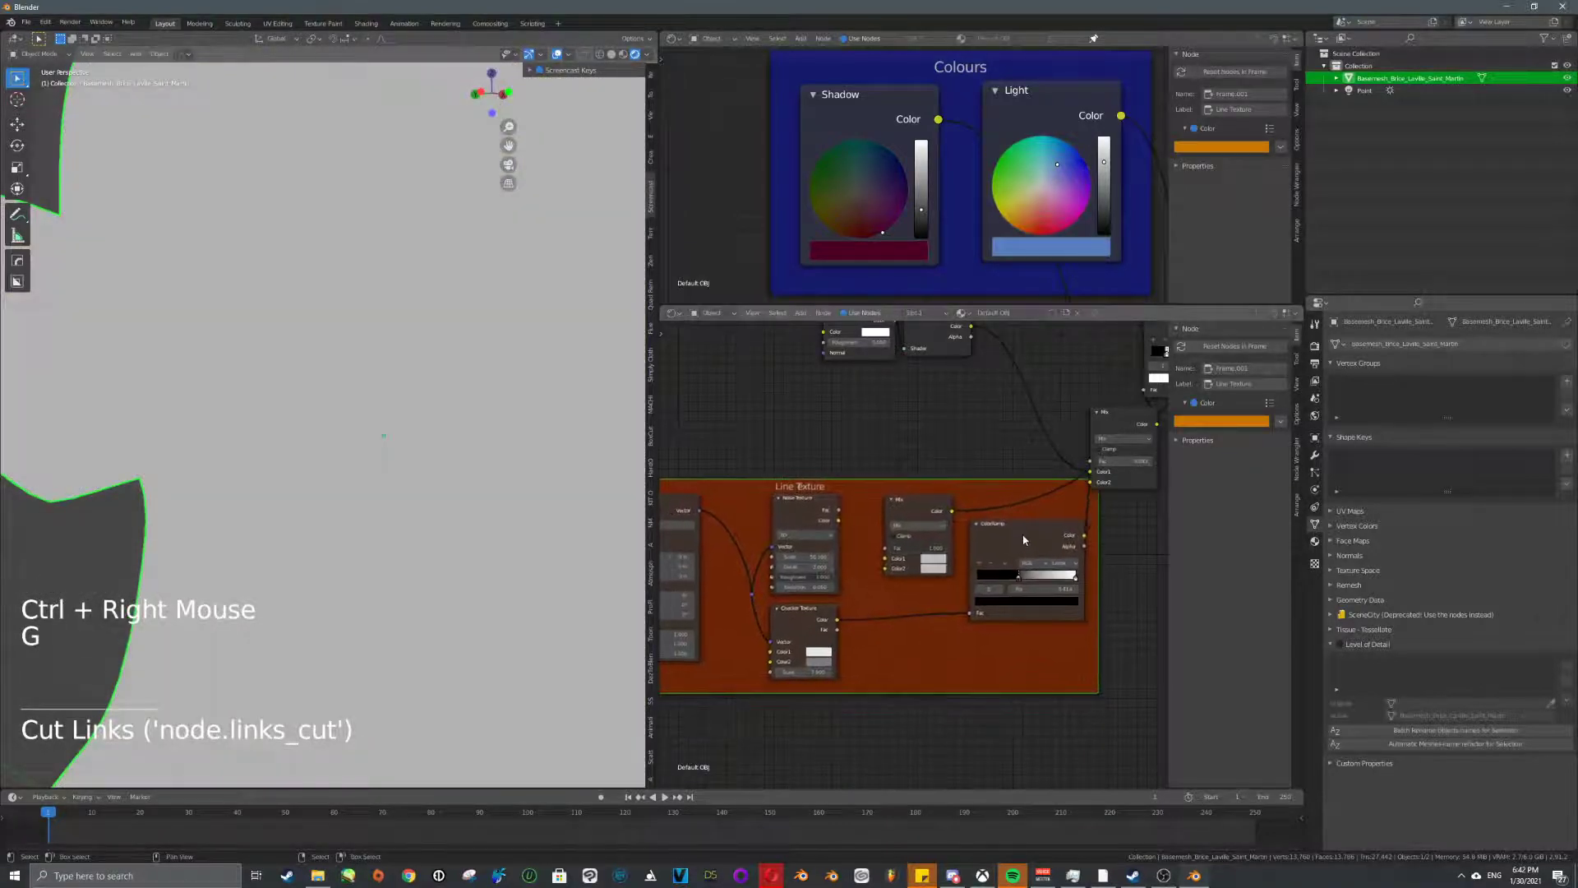
{"action": "left_click", "coordinate": [1023, 536]}
{"action": "key", "text": "g"}
{"action": "left_click_drag", "start_coordinate": [837, 512], "coordinate": [946, 662]}
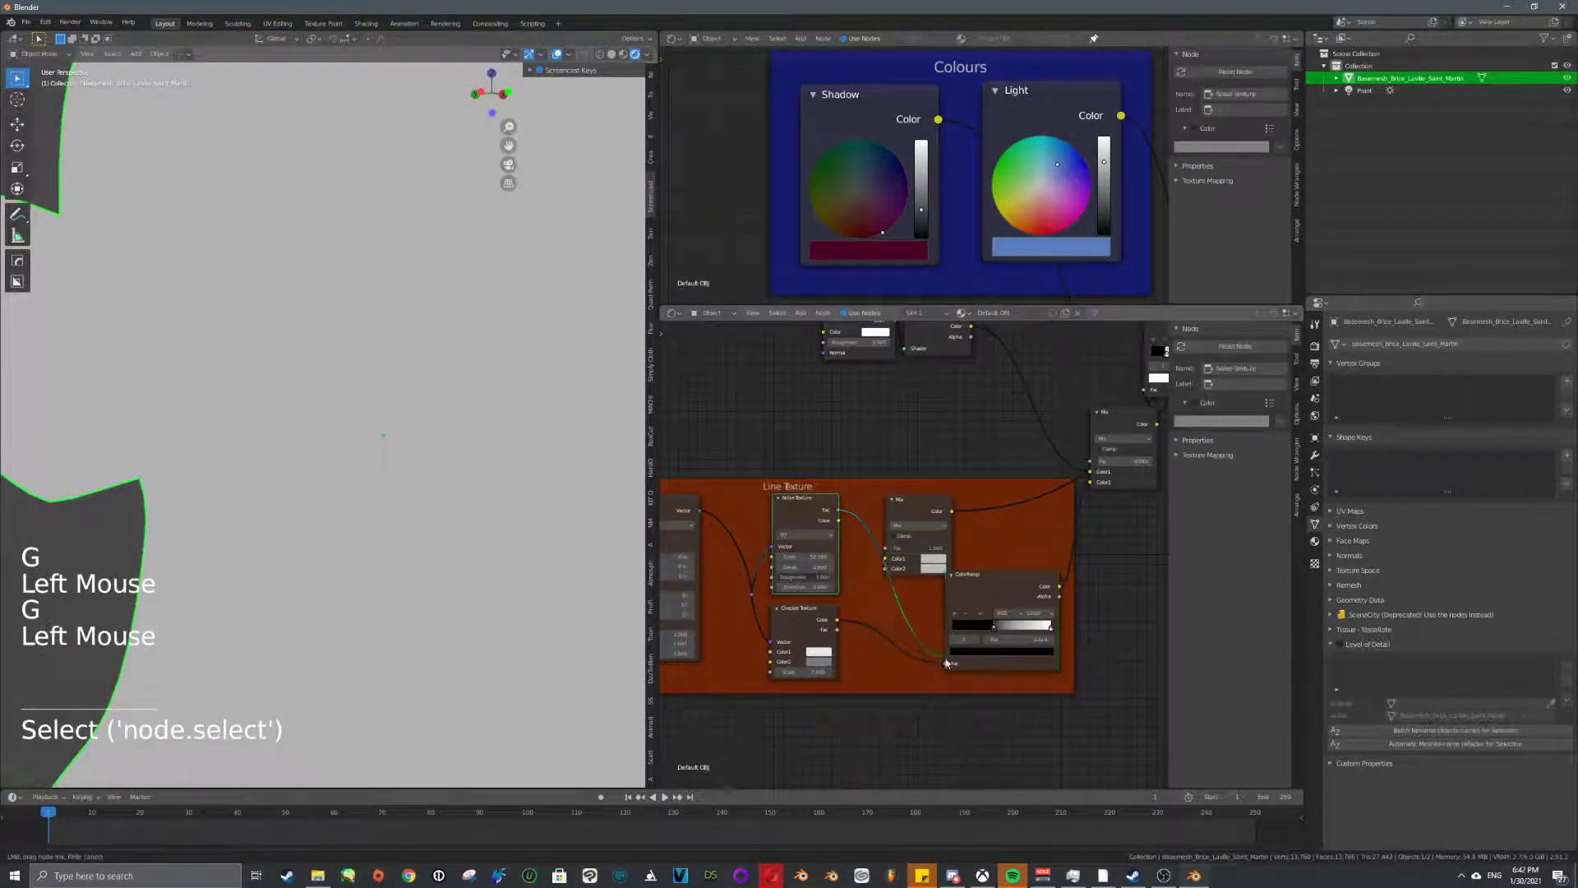
- Rearrange the frame so the ColorRamp sits beside the Noise Texture and the Mix node follows it
{"action": "middle_click_drag", "start_coordinate": [970, 547], "coordinate": [907, 546]}
{"action": "left_click", "coordinate": [855, 506]}
{"action": "key", "text": "g"}
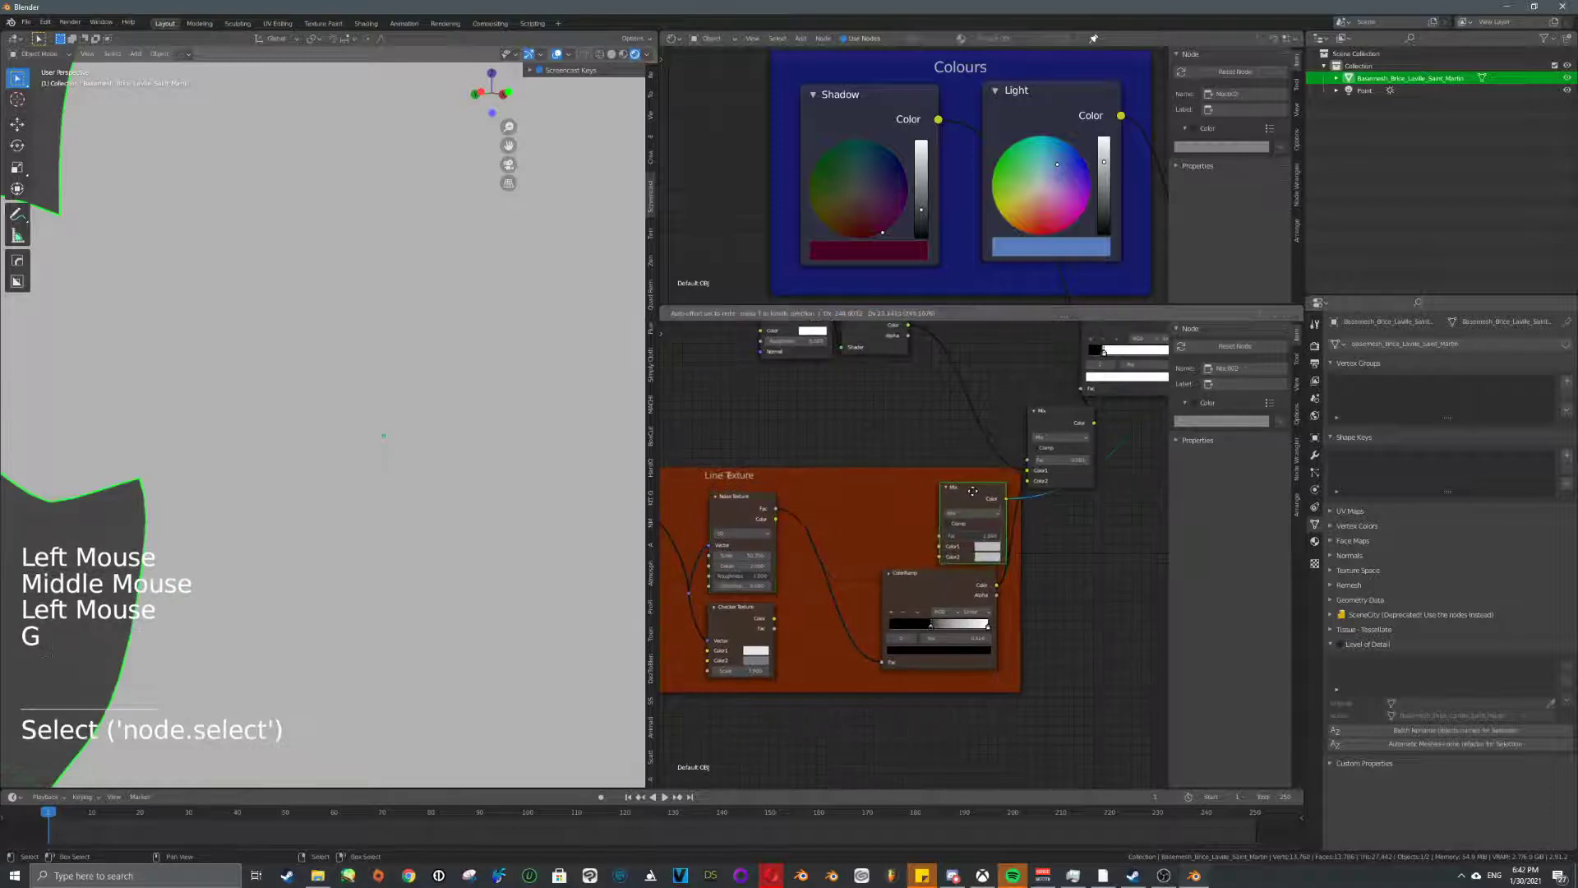
{"action": "left_click", "coordinate": [973, 495]}
{"action": "left_click", "coordinate": [925, 576]}
{"action": "key", "text": "g"}
{"action": "left_click", "coordinate": [841, 497]}
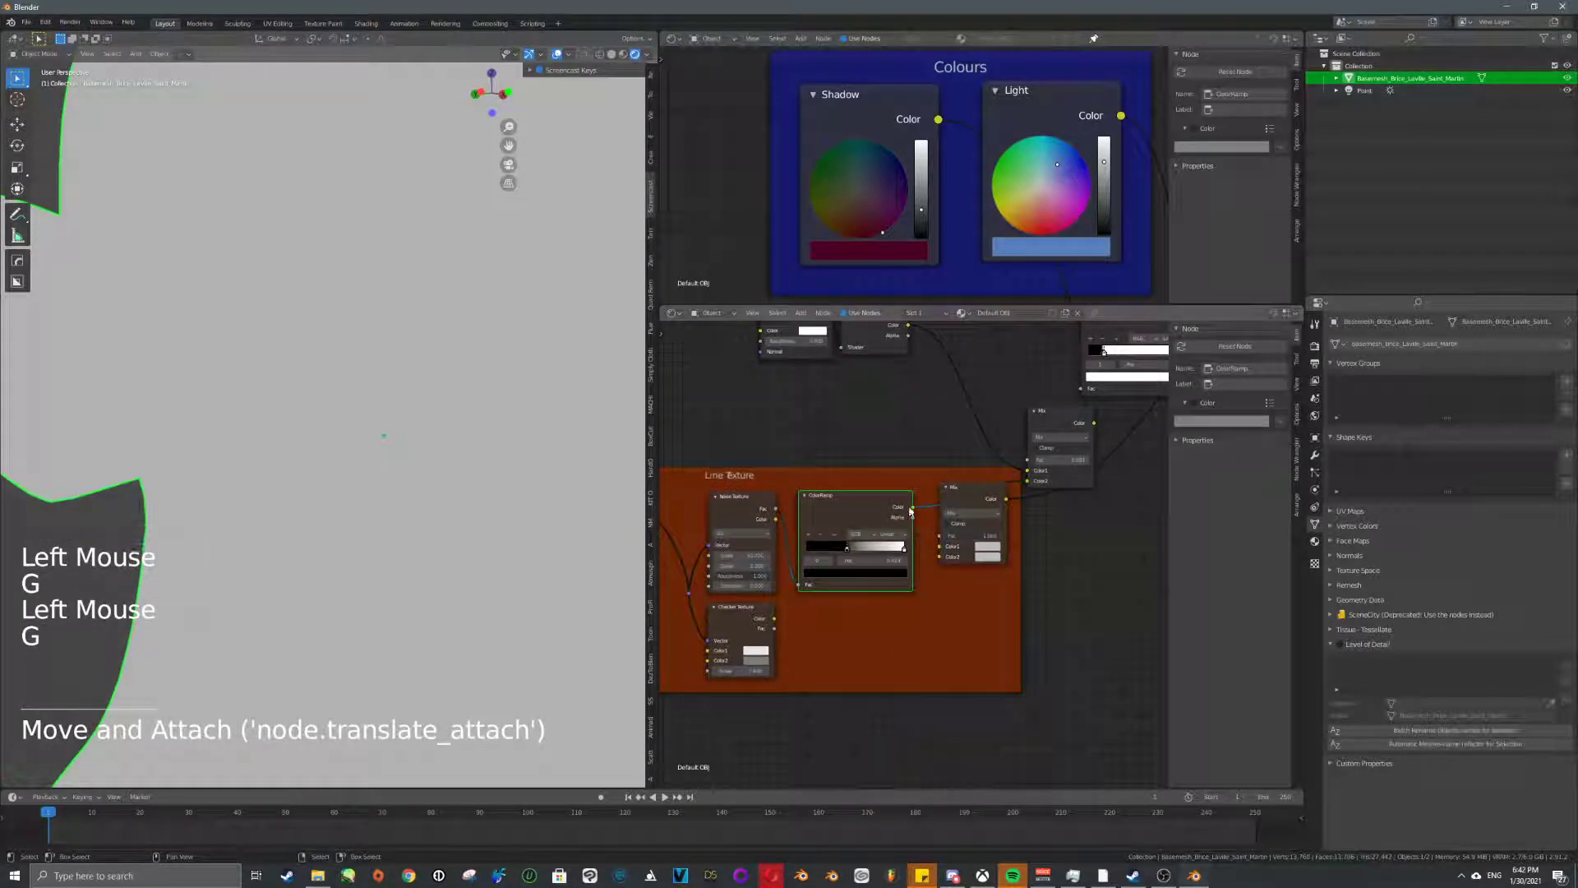
- Link ColorRamp Color to the Mix node's Color1 and Checker Texture Color to Color2, and lower the Mix Fac
{"action": "left_click_drag", "start_coordinate": [911, 509], "coordinate": [939, 546]}
{"action": "left_click_drag", "start_coordinate": [775, 620], "coordinate": [940, 558]}
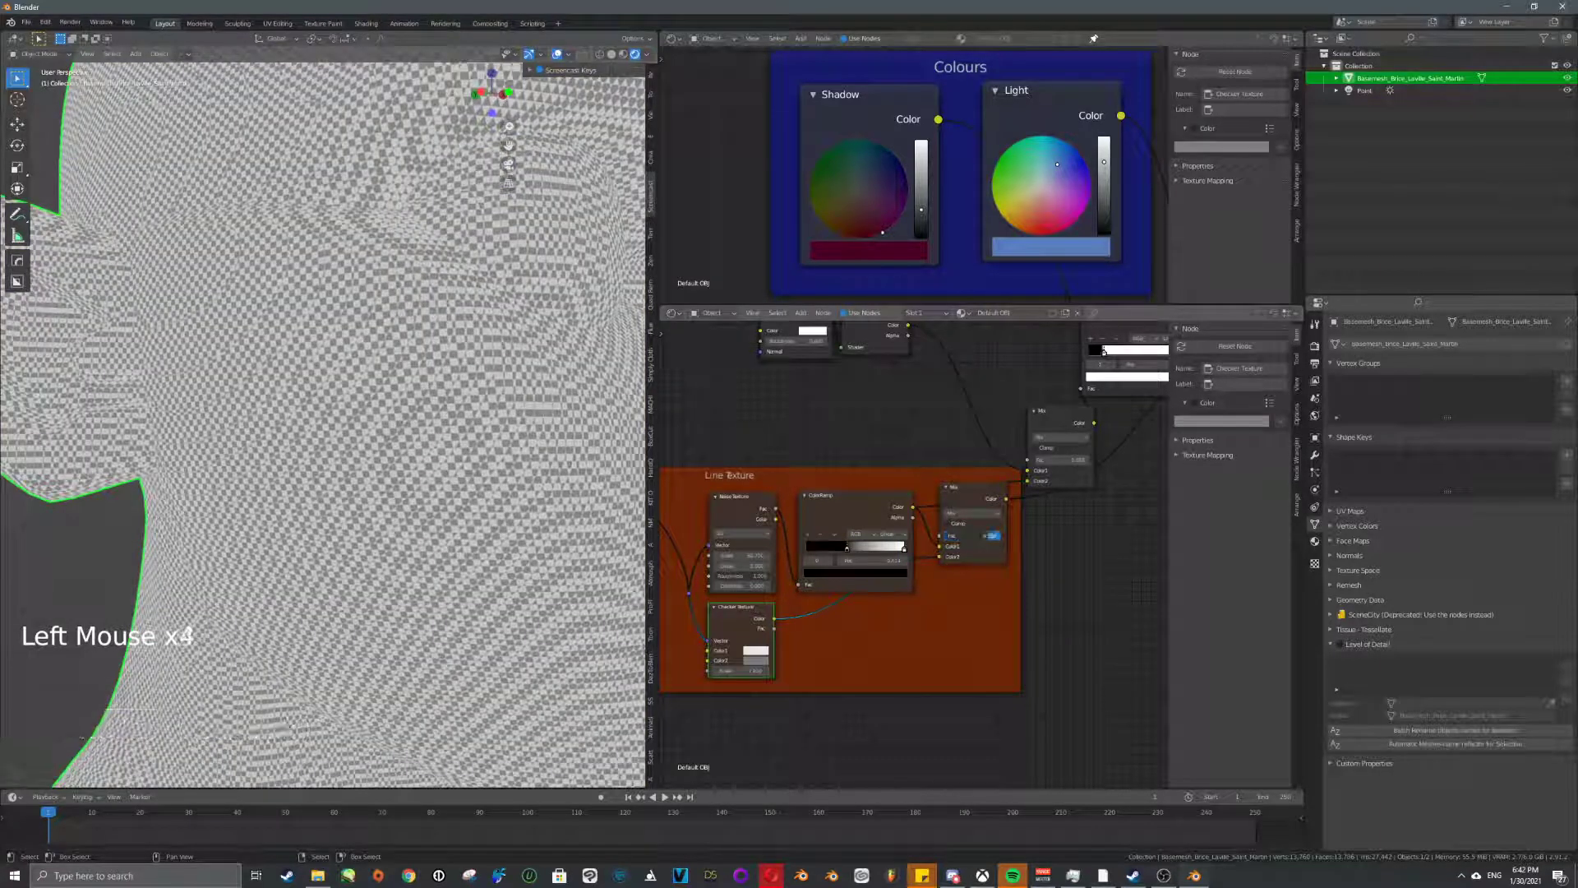
{"action": "left_click_drag", "start_coordinate": [987, 536], "coordinate": [960, 536]}
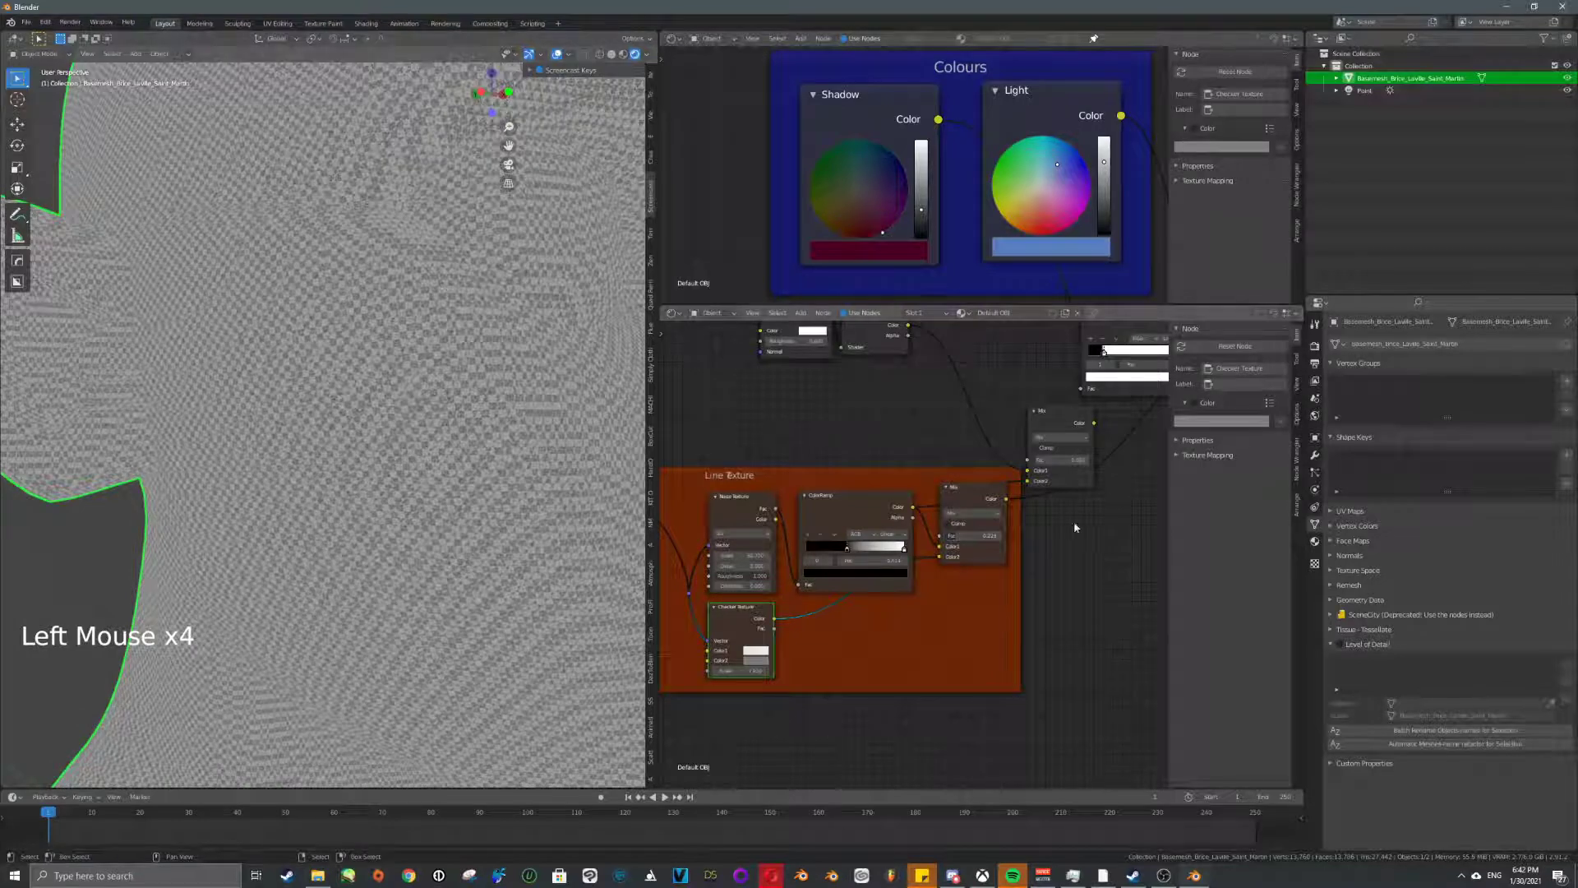
- Move the Mix node outside the frame closer and connect the texture Mix's Color to its Color2
{"action": "middle_click_drag", "start_coordinate": [959, 540], "coordinate": [917, 533]}
{"action": "middle_click_drag", "start_coordinate": [1023, 459], "coordinate": [976, 521]}
{"action": "left_click", "coordinate": [975, 521]}
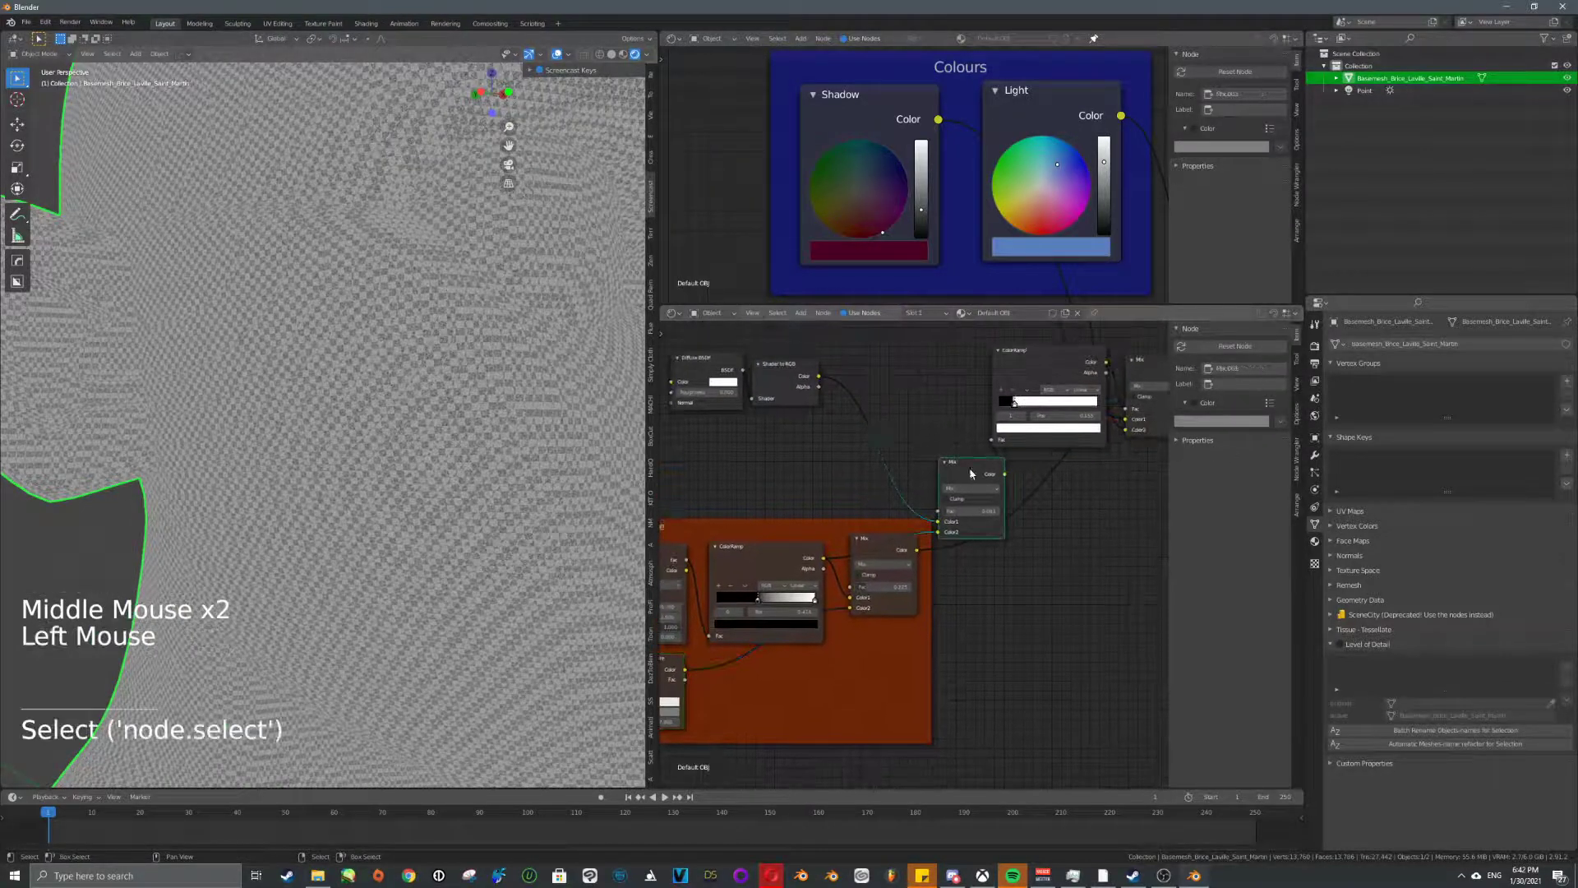
{"action": "key", "text": "g"}
{"action": "left_click_drag", "start_coordinate": [919, 550], "coordinate": [922, 485]}
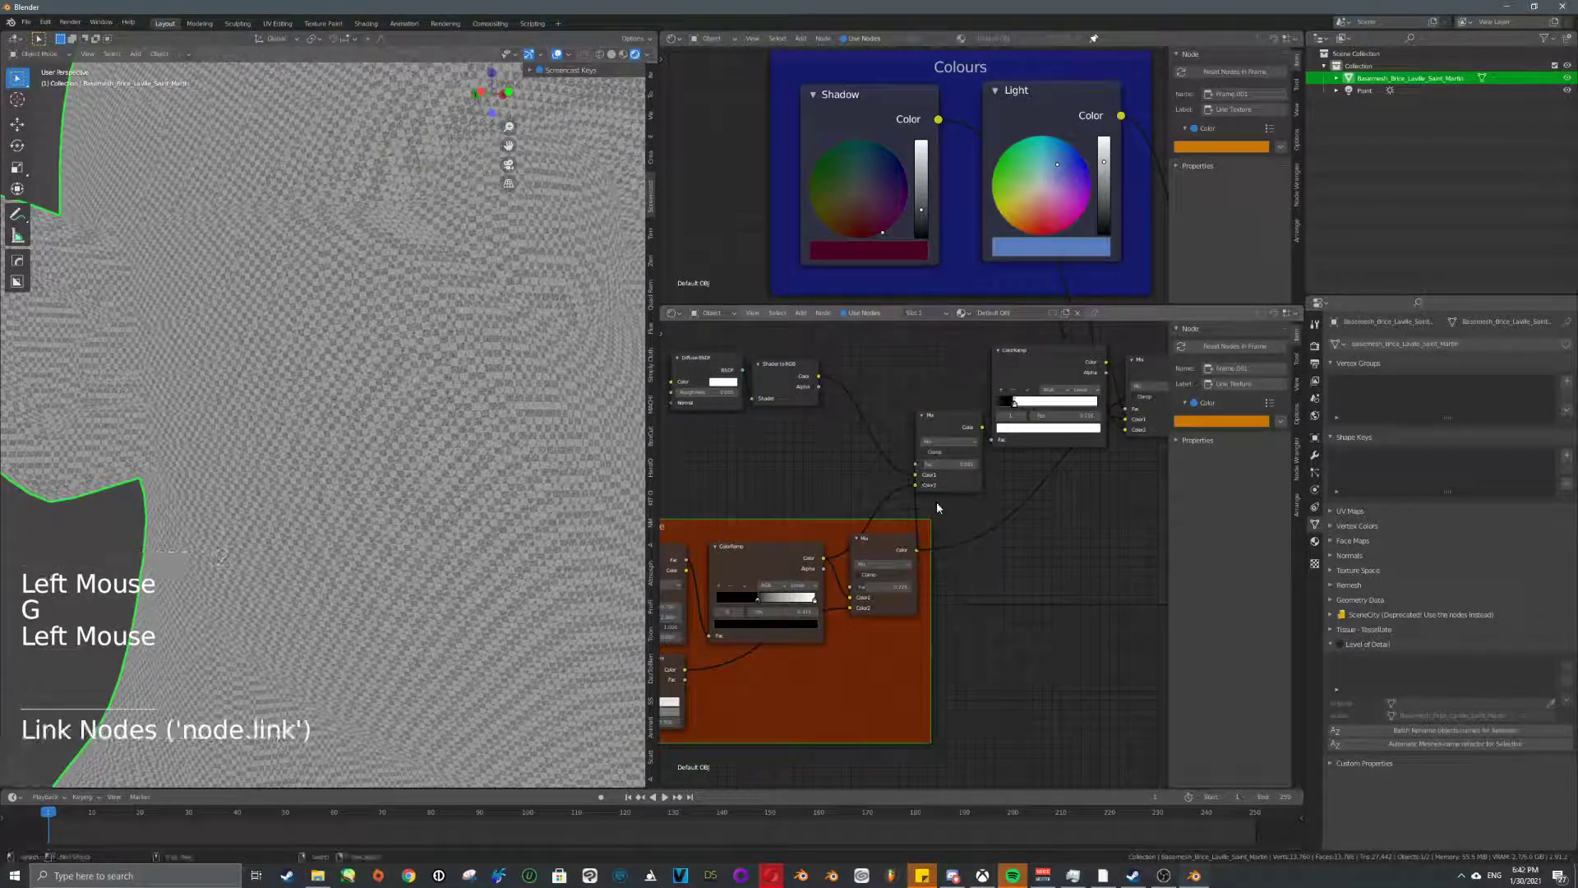
- Preview the final Shadow and Light Mix node on the head through the viewer
{"action": "middle_click_drag", "start_coordinate": [935, 502], "coordinate": [850, 565]}
{"action": "middle_click_drag", "start_coordinate": [1059, 489], "coordinate": [841, 520]}
{"action": "left_click", "coordinate": [941, 483], "text": "ctrl+shift"}
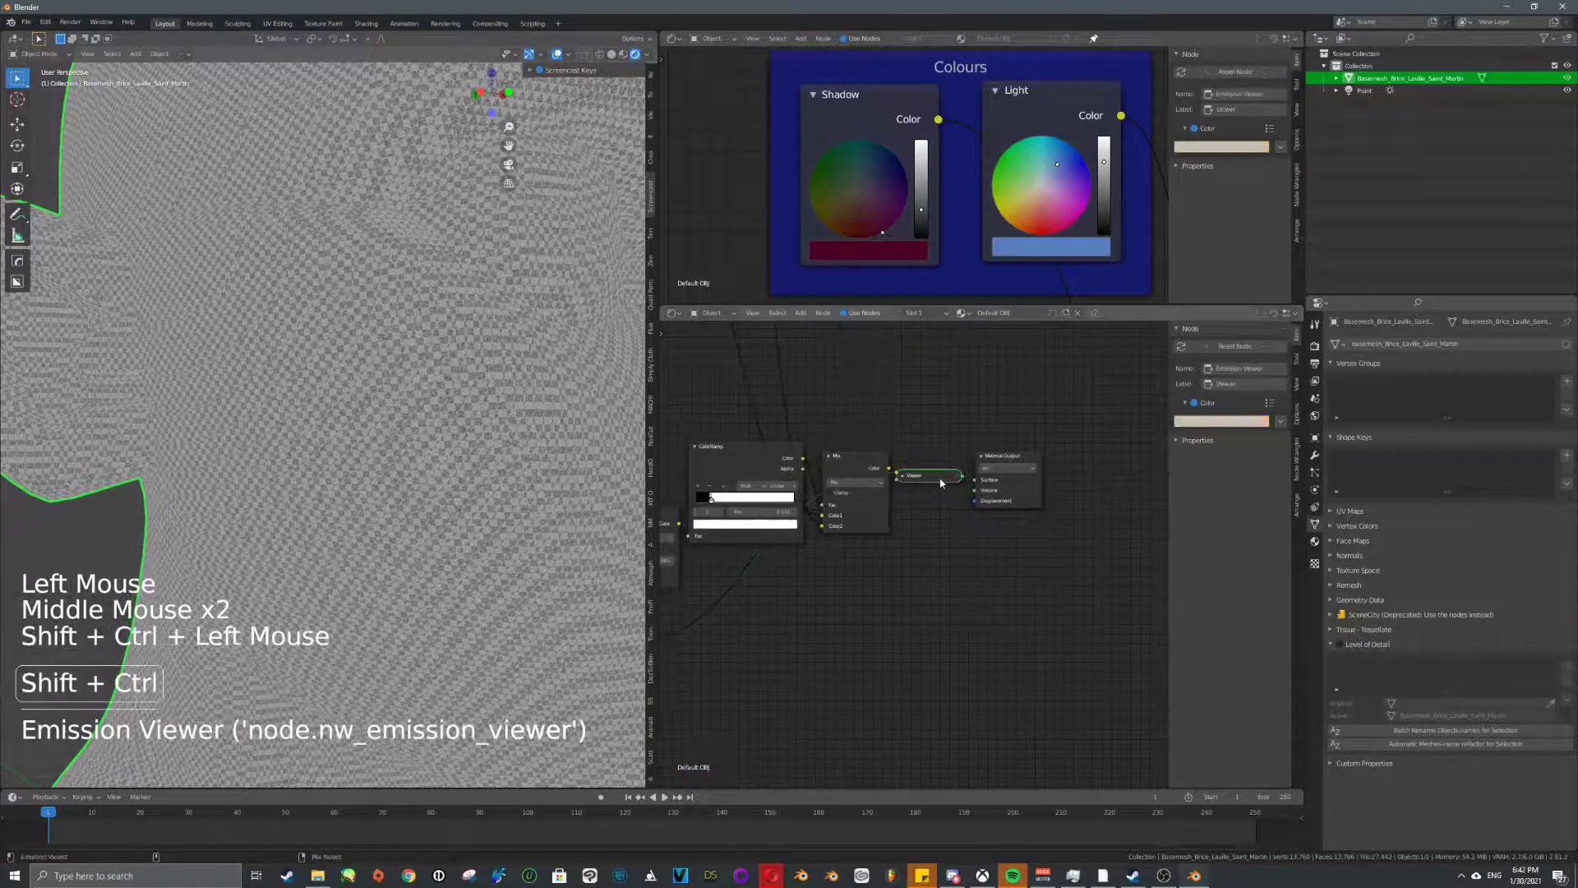
{"action": "left_click", "coordinate": [856, 471], "text": "ctrl+shift"}
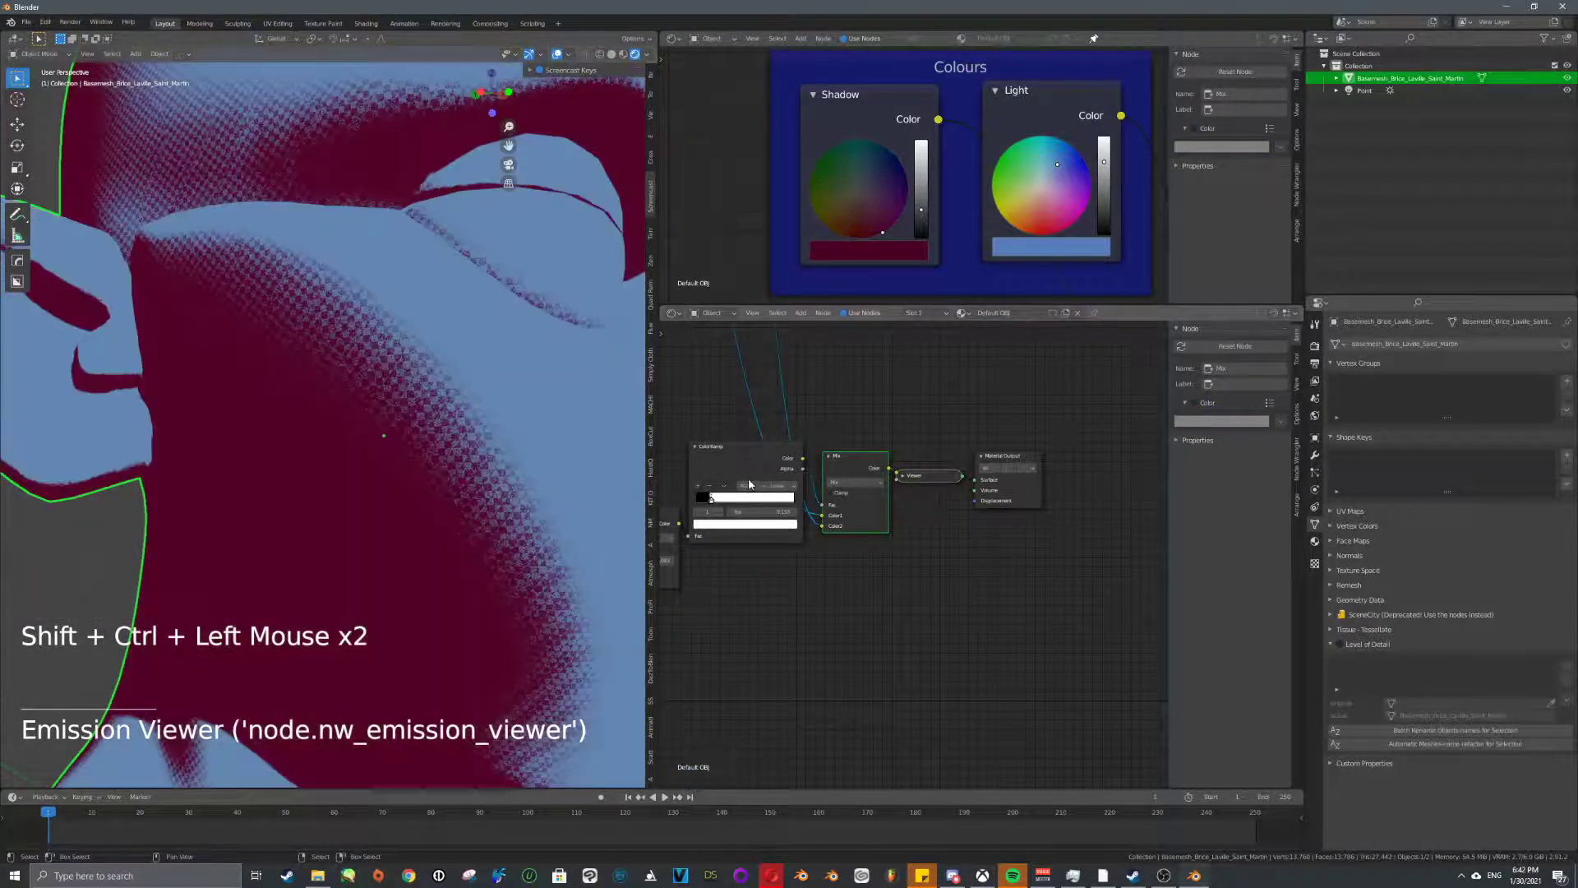
- Examine the combined noise and checker texture in the head's shadow transitions from several angles and distances
{"action": "scroll", "coordinate": [516, 434], "scroll_direction": "down", "scroll_amount": 2}
{"action": "middle_click_drag", "start_coordinate": [441, 380], "coordinate": [435, 451], "text": "shift"}
{"action": "scroll", "coordinate": [460, 477], "scroll_direction": "up", "scroll_amount": 6}
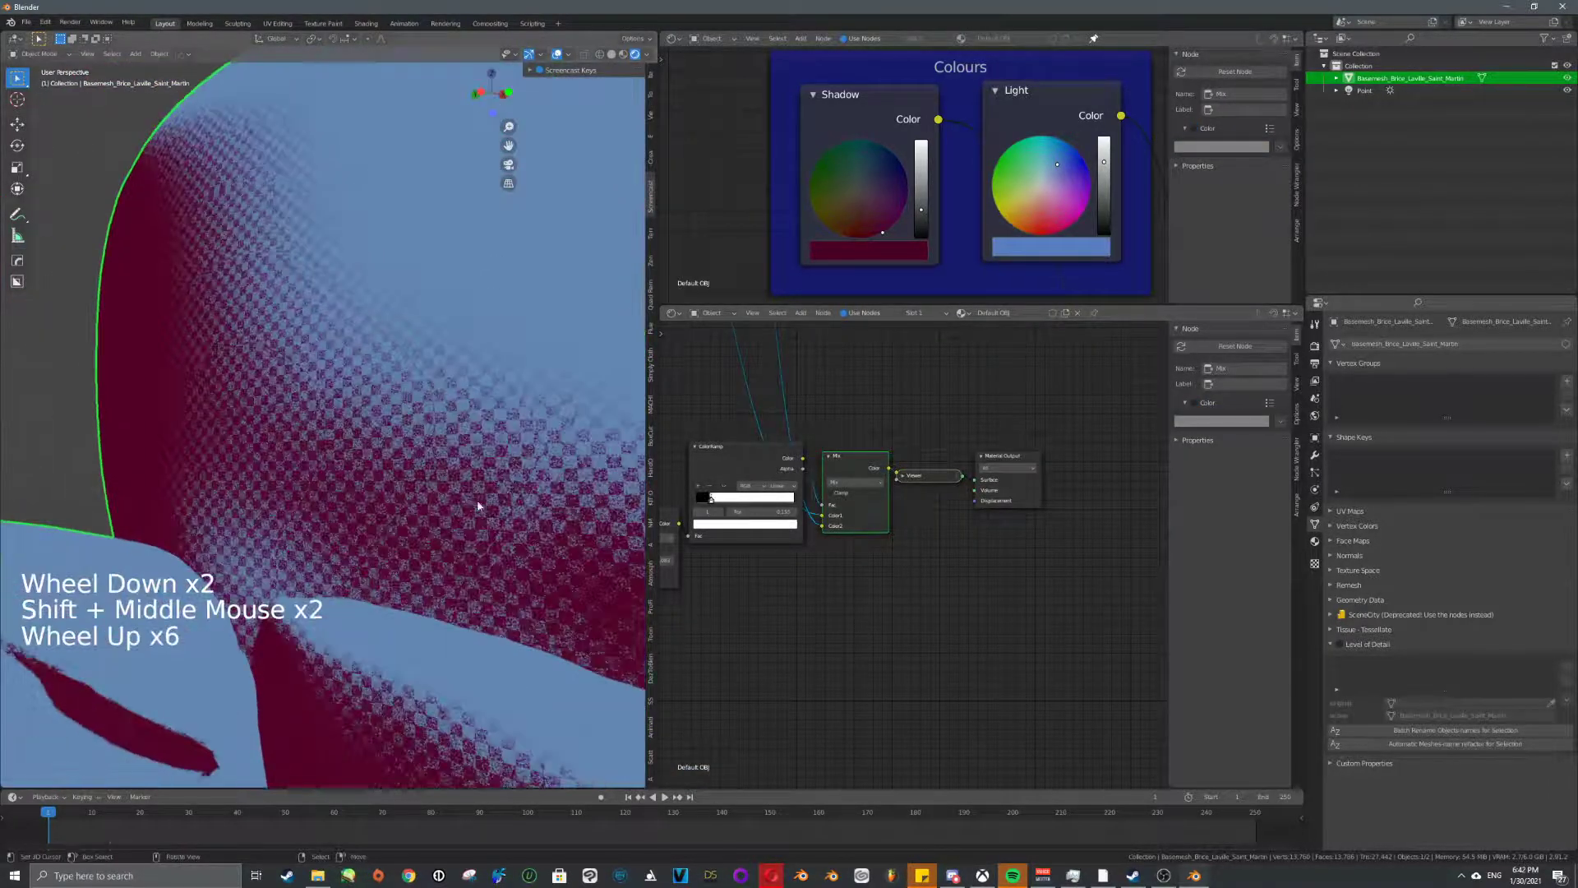
{"action": "middle_click_drag", "start_coordinate": [476, 499], "coordinate": [455, 495]}
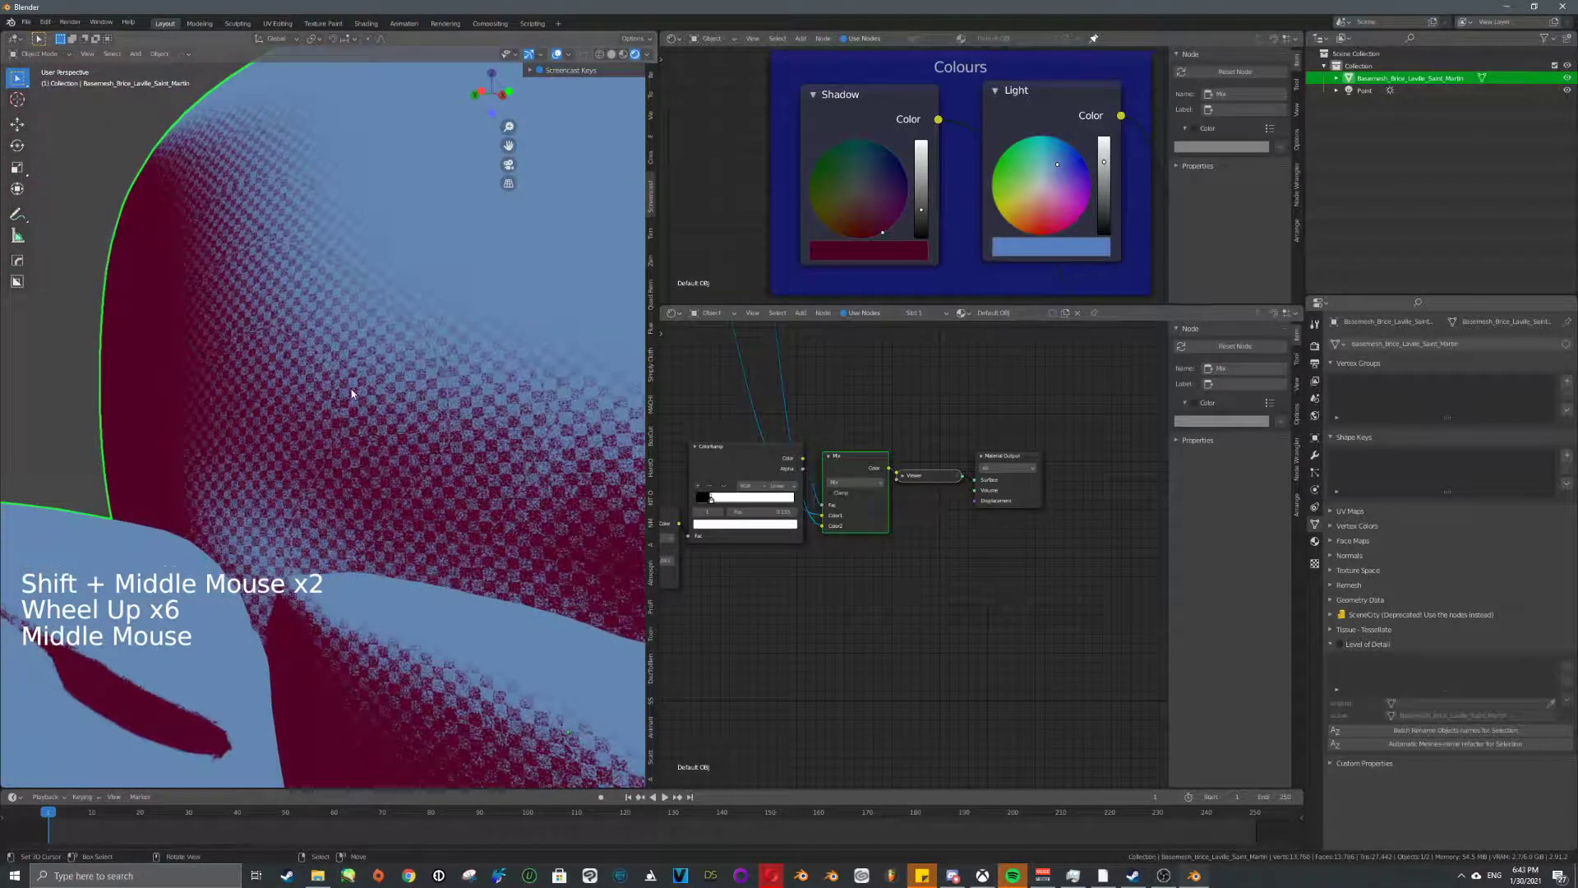
{"action": "scroll", "coordinate": [351, 395], "scroll_direction": "down", "scroll_amount": 9}
{"action": "middle_click_drag", "start_coordinate": [362, 444], "coordinate": [513, 493]}
{"action": "scroll", "coordinate": [423, 469], "scroll_direction": "up", "scroll_amount": 6}
{"action": "scroll", "coordinate": [464, 497], "scroll_direction": "down", "scroll_amount": 5}
- Move the Texture Coordinate and Mapping nodes away from the textures, widening the Line Texture frame
{"action": "middle_click_drag", "start_coordinate": [697, 532], "coordinate": [993, 504]}
{"action": "scroll", "coordinate": [979, 550], "scroll_direction": "down", "scroll_amount": 3}
{"action": "right_click", "coordinate": [804, 469]}
{"action": "key", "text": "g"}
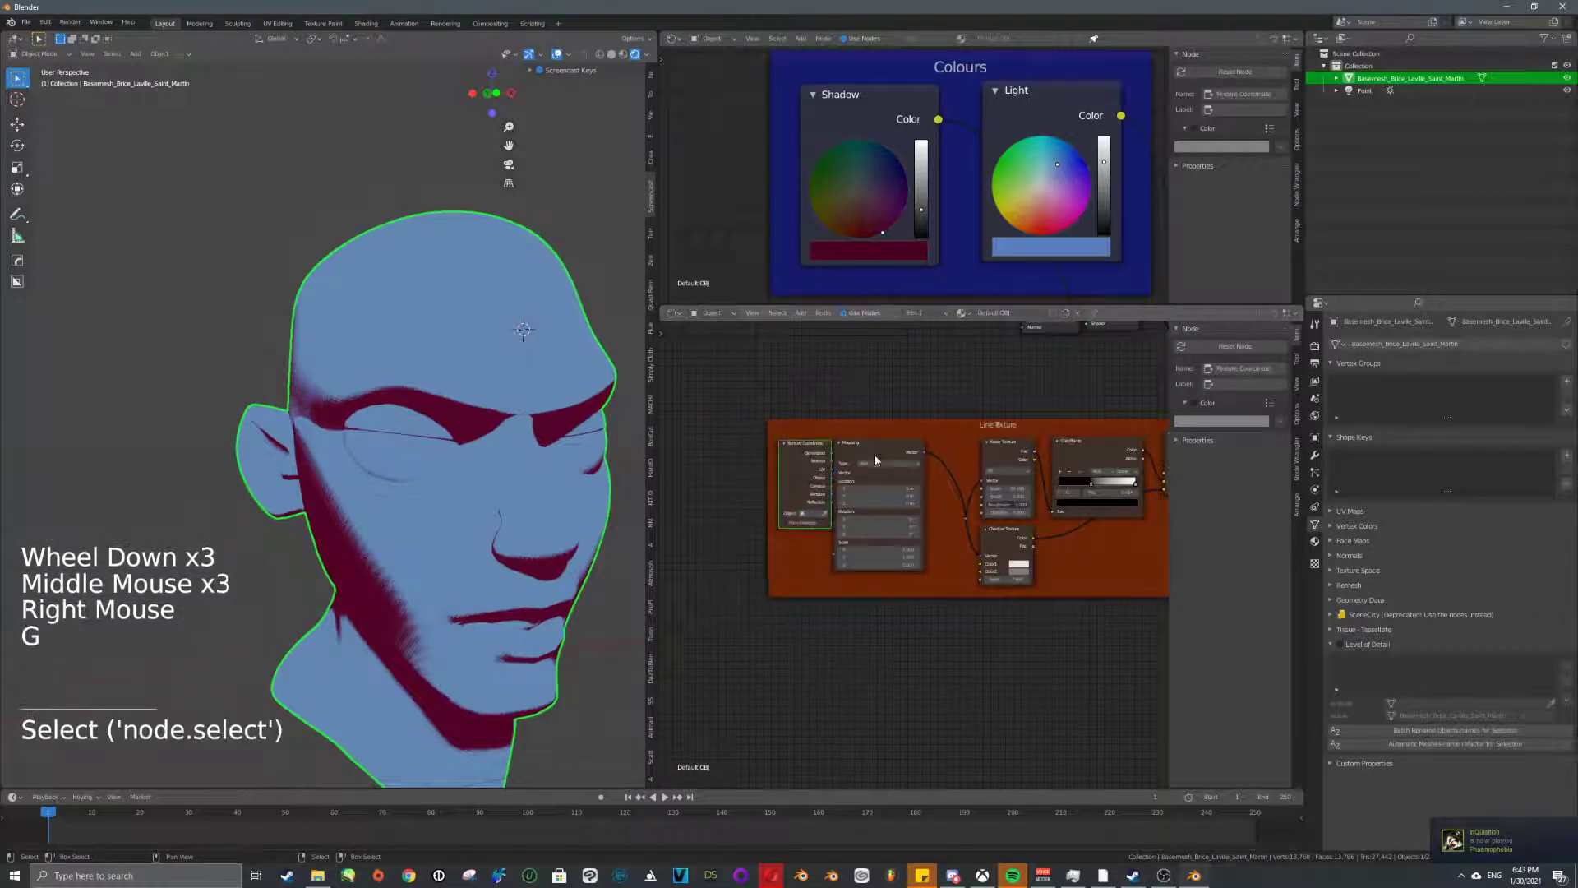
{"action": "key", "text": "g"}
{"action": "right_click", "coordinate": [886, 452]}
{"action": "key", "text": "g"}
{"action": "left_click", "coordinate": [802, 443]}
- Move the Noise Texture, Checker Texture and their shared reroute point closer to the Mapping node
{"action": "right_click", "coordinate": [989, 451]}
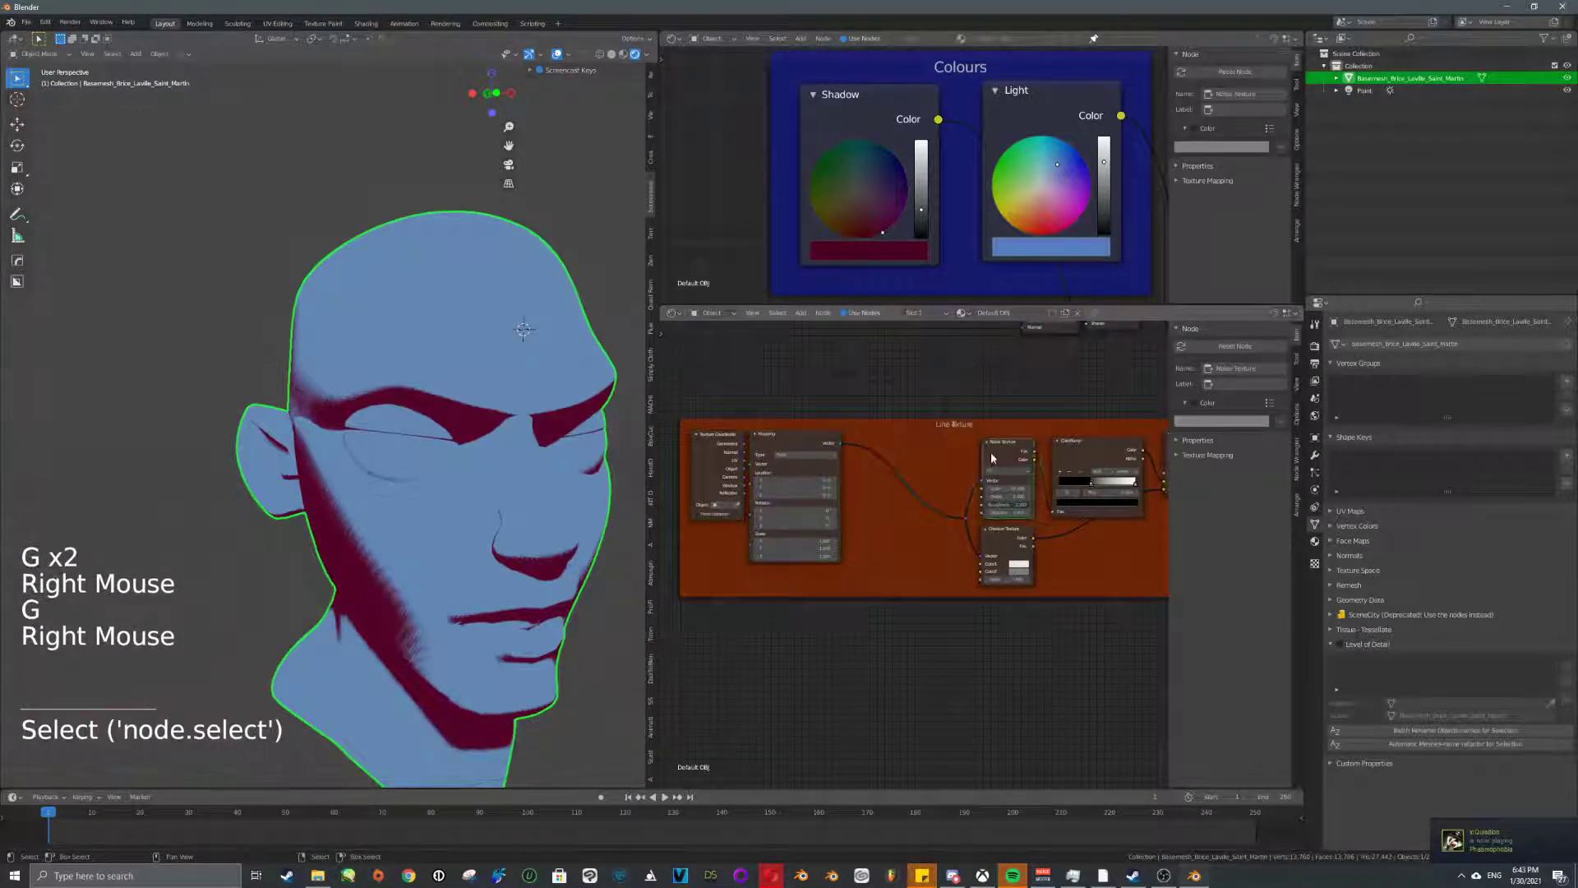
{"action": "key", "text": "g"}
{"action": "left_click", "coordinate": [919, 442]}
{"action": "right_click", "coordinate": [1003, 531]}
{"action": "key", "text": "g"}
{"action": "left_click", "coordinate": [1002, 532]}
{"action": "right_click", "coordinate": [967, 521]}
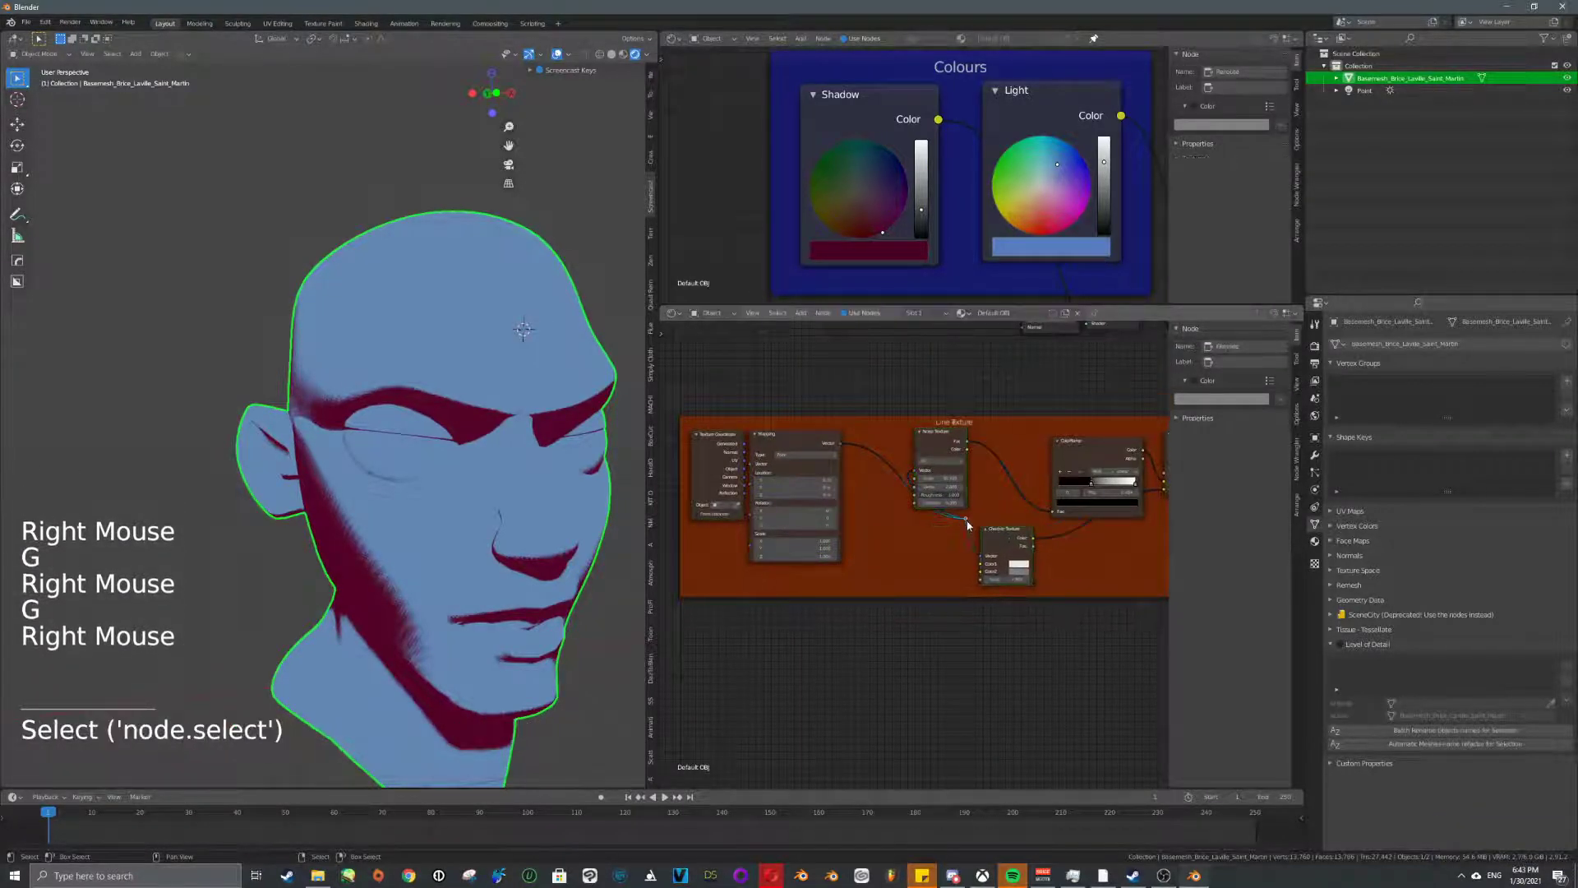
{"action": "key", "text": "g"}
{"action": "left_click", "coordinate": [835, 508]}
{"action": "right_click", "coordinate": [1018, 533]}
{"action": "key", "text": "g"}
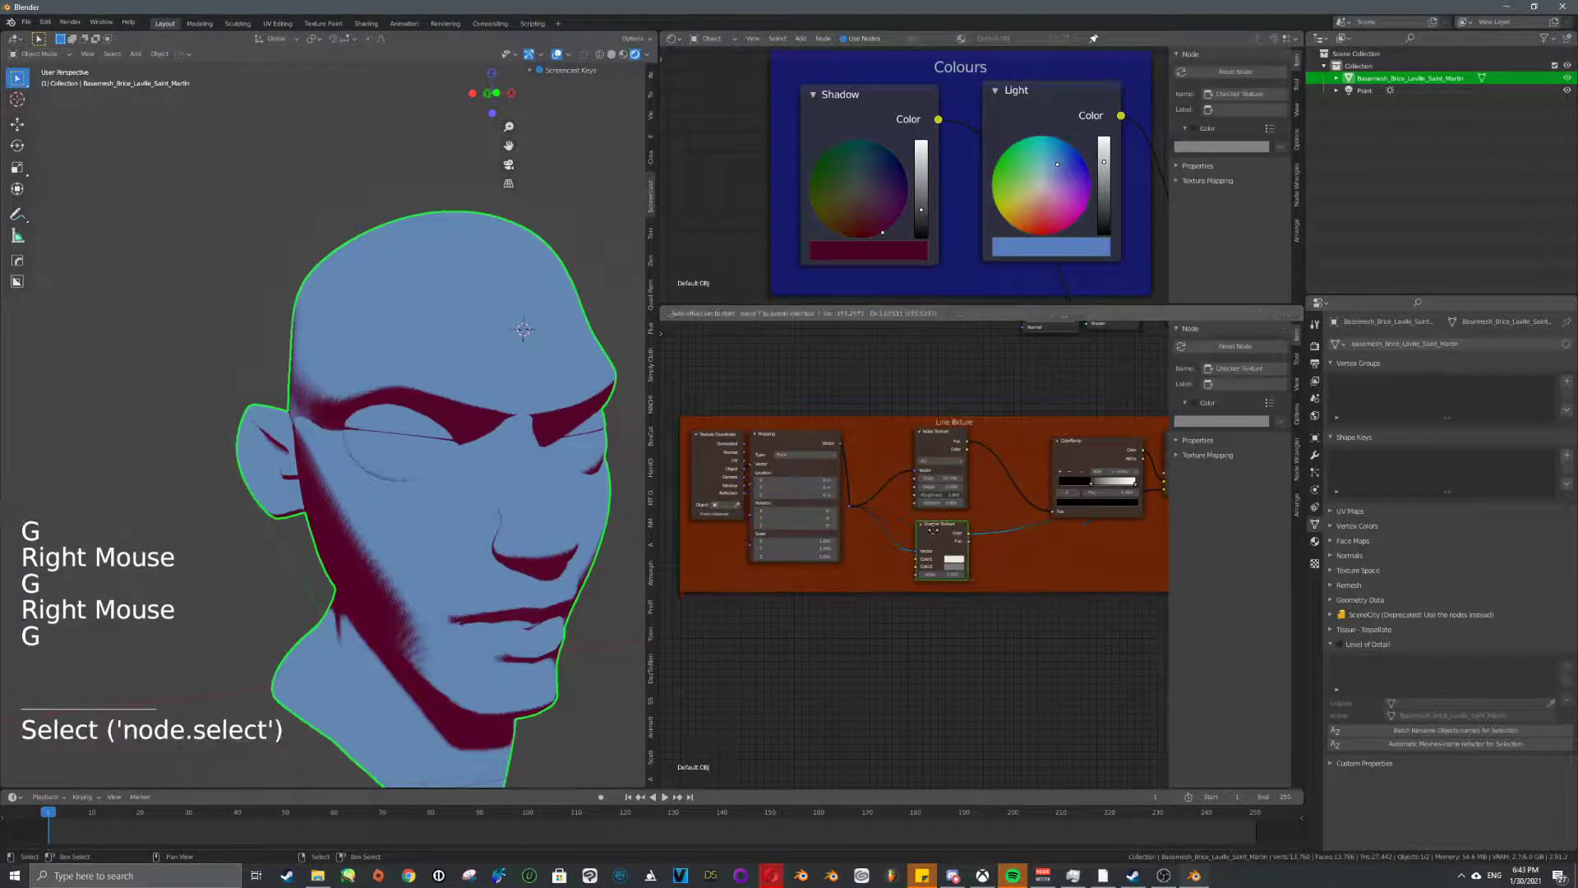
{"action": "left_click", "coordinate": [954, 528]}
- Move the ColorRamp and Mix nodes inside the Line Texture frame closer to the Noise and Checker textures
{"action": "right_click", "coordinate": [1091, 447]}
{"action": "key", "text": "g"}
{"action": "left_click", "coordinate": [1020, 426]}
{"action": "middle_click_drag", "start_coordinate": [1105, 448], "coordinate": [975, 452]}
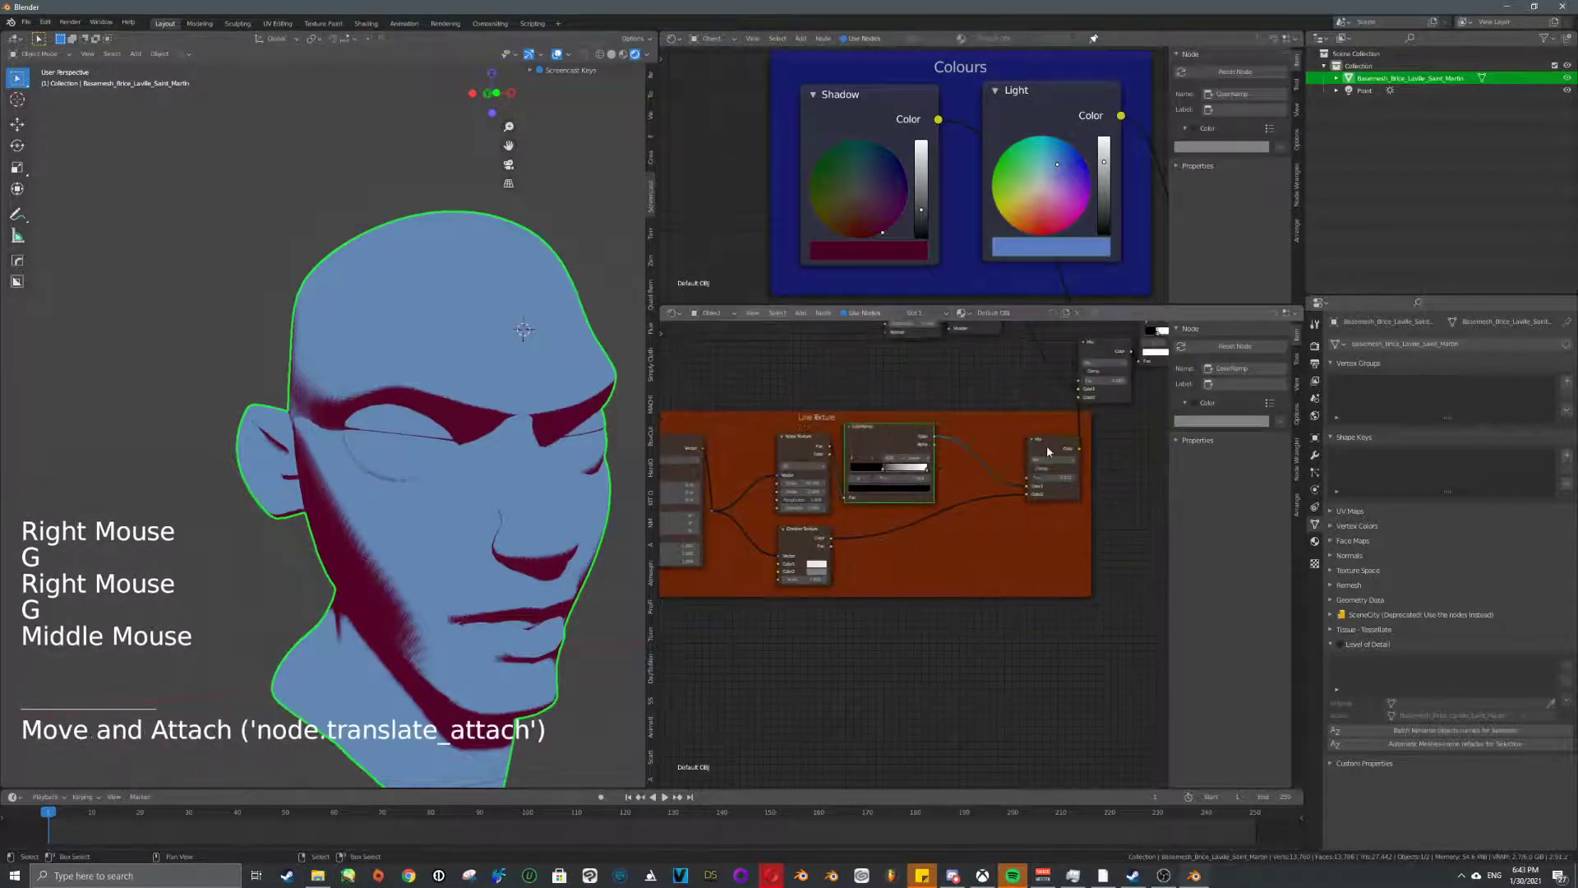
{"action": "right_click", "coordinate": [1047, 451]}
{"action": "key", "text": "g"}
{"action": "left_click", "coordinate": [993, 482]}
- Shift the Mapping node in the Line Texture frame slightly away from the Texture Coordinate node
{"action": "middle_click_drag", "start_coordinate": [862, 472], "coordinate": [995, 521]}
{"action": "scroll", "coordinate": [995, 522], "scroll_direction": "up", "scroll_amount": 5}
{"action": "middle_click_drag", "start_coordinate": [813, 485], "coordinate": [885, 448]}
{"action": "right_click", "coordinate": [885, 448]}
{"action": "key", "text": "g"}
{"action": "left_click", "coordinate": [895, 445]}
- Raise the factor of the Line Texture frame's Mix node slightly to strengthen the checker pattern in the head's shadows
{"action": "middle_click_drag", "start_coordinate": [1088, 515], "coordinate": [859, 506]}
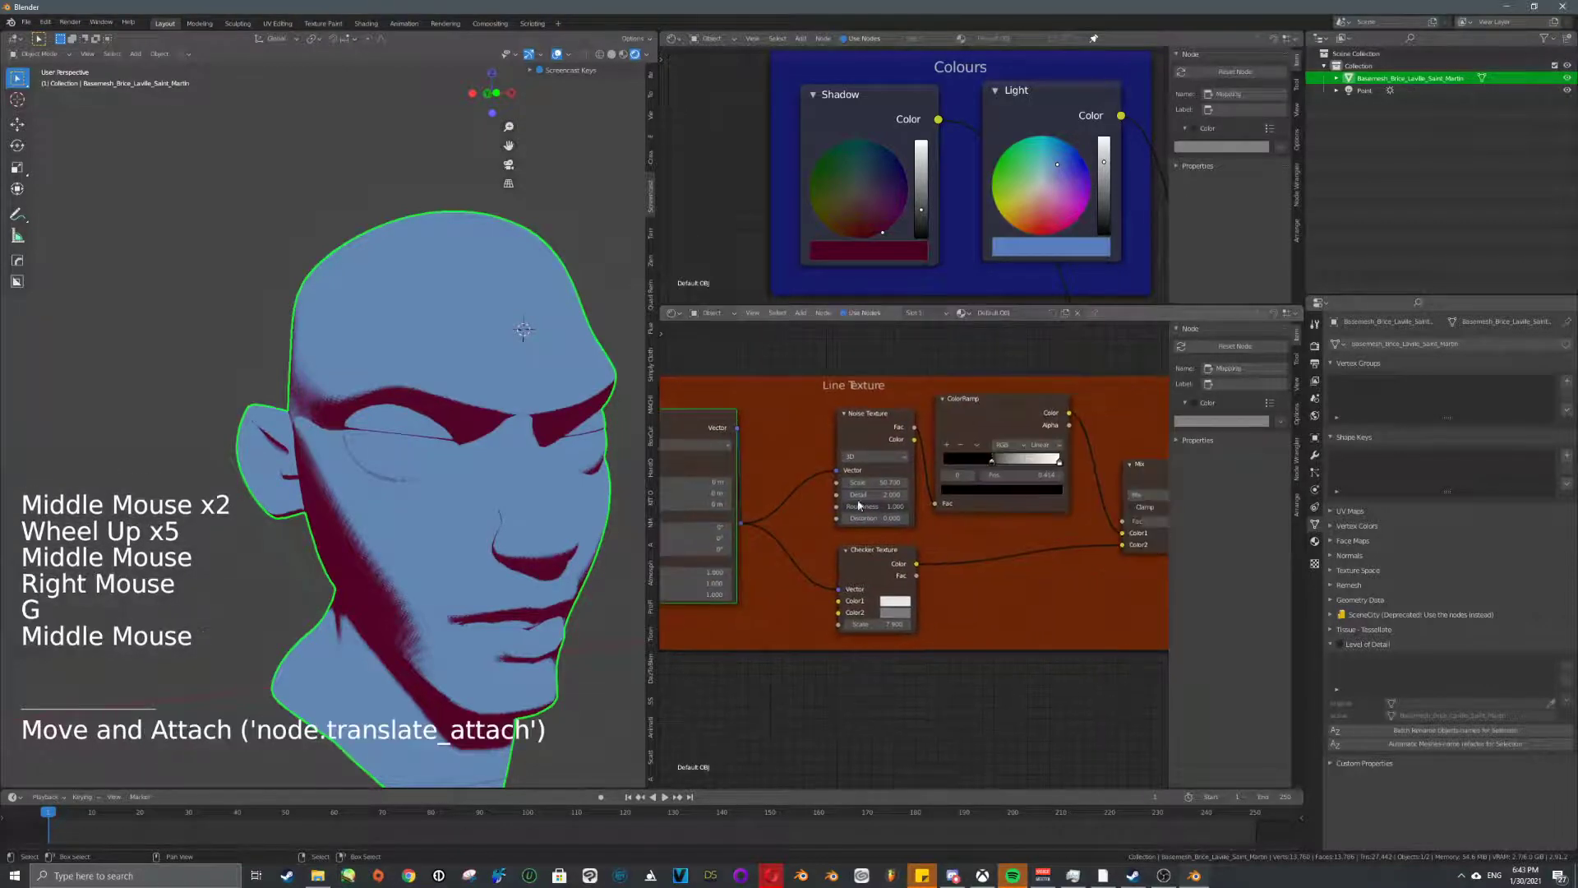
{"action": "middle_click_drag", "start_coordinate": [666, 470], "coordinate": [827, 453]}
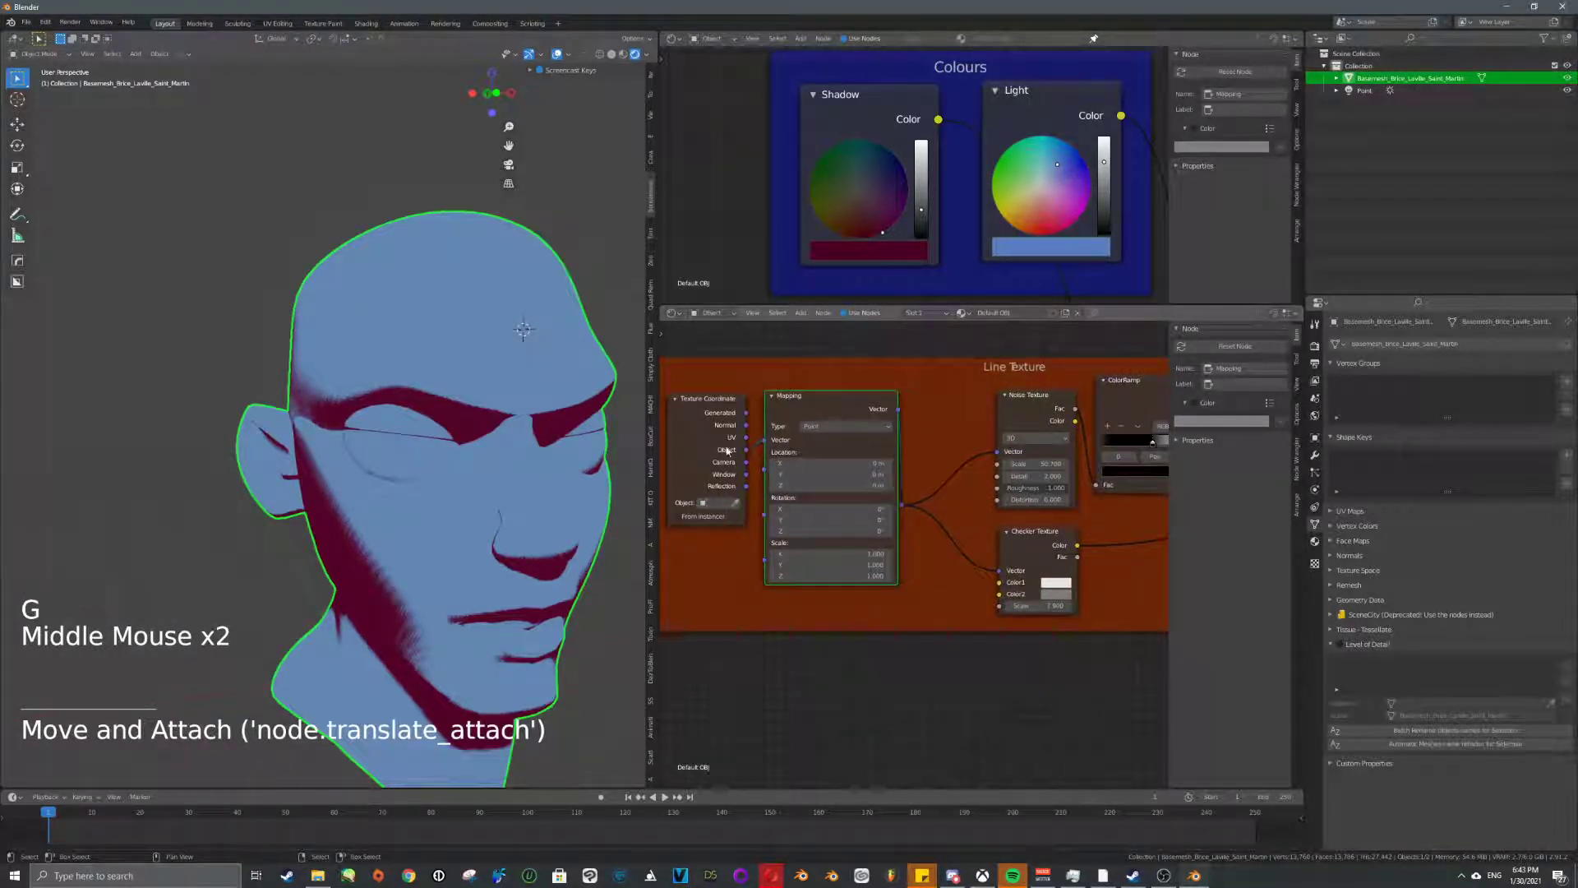
{"action": "middle_click_drag", "start_coordinate": [1049, 444], "coordinate": [819, 447]}
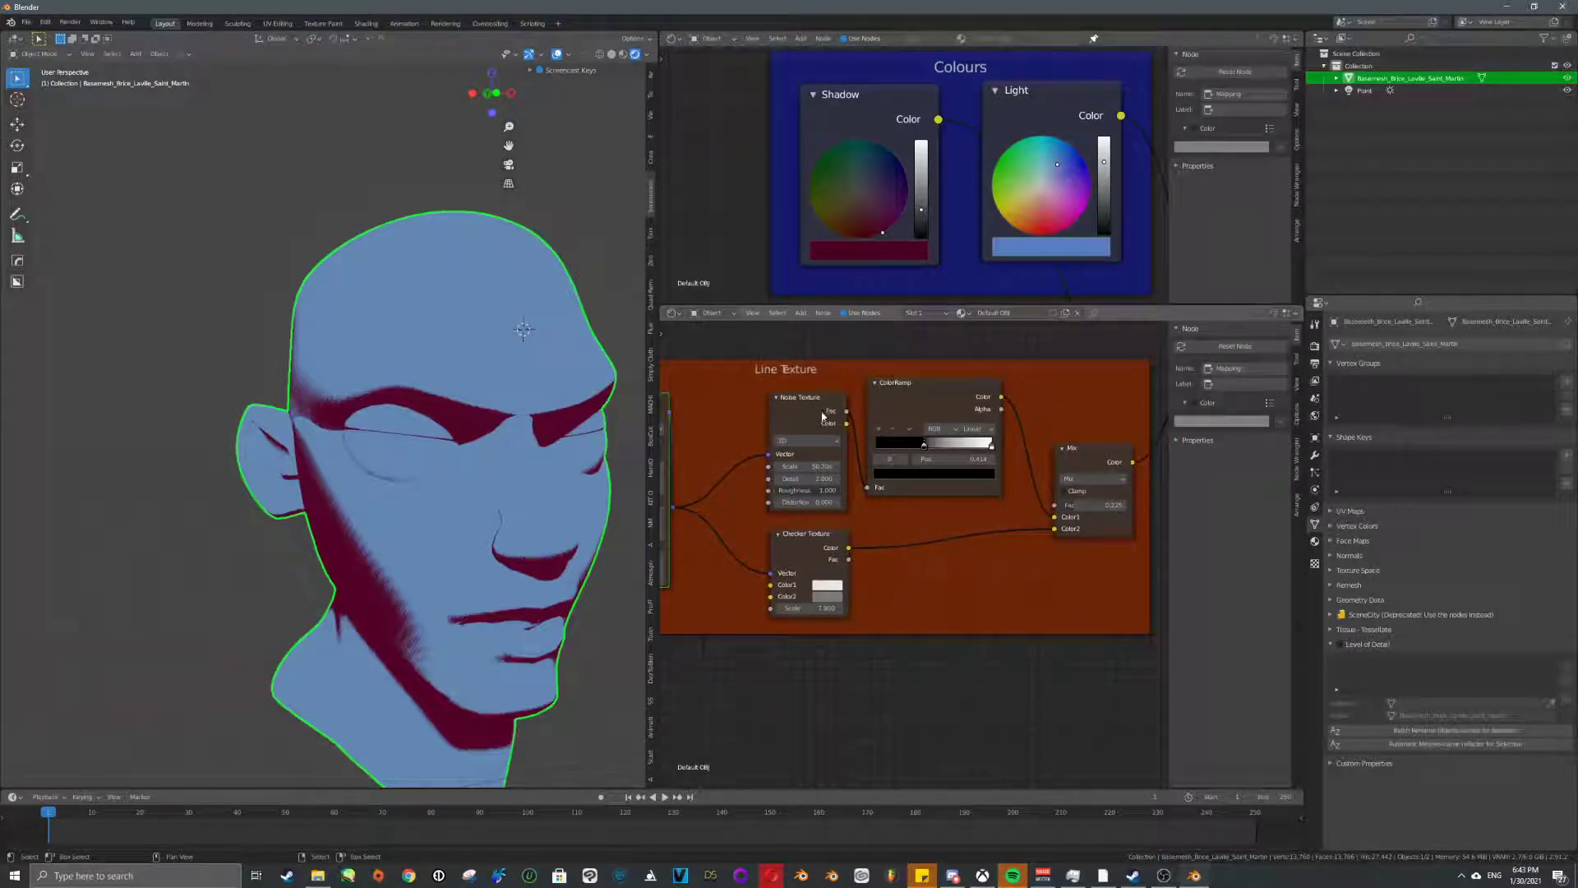
{"action": "middle_click_drag", "start_coordinate": [848, 415], "coordinate": [833, 437]}
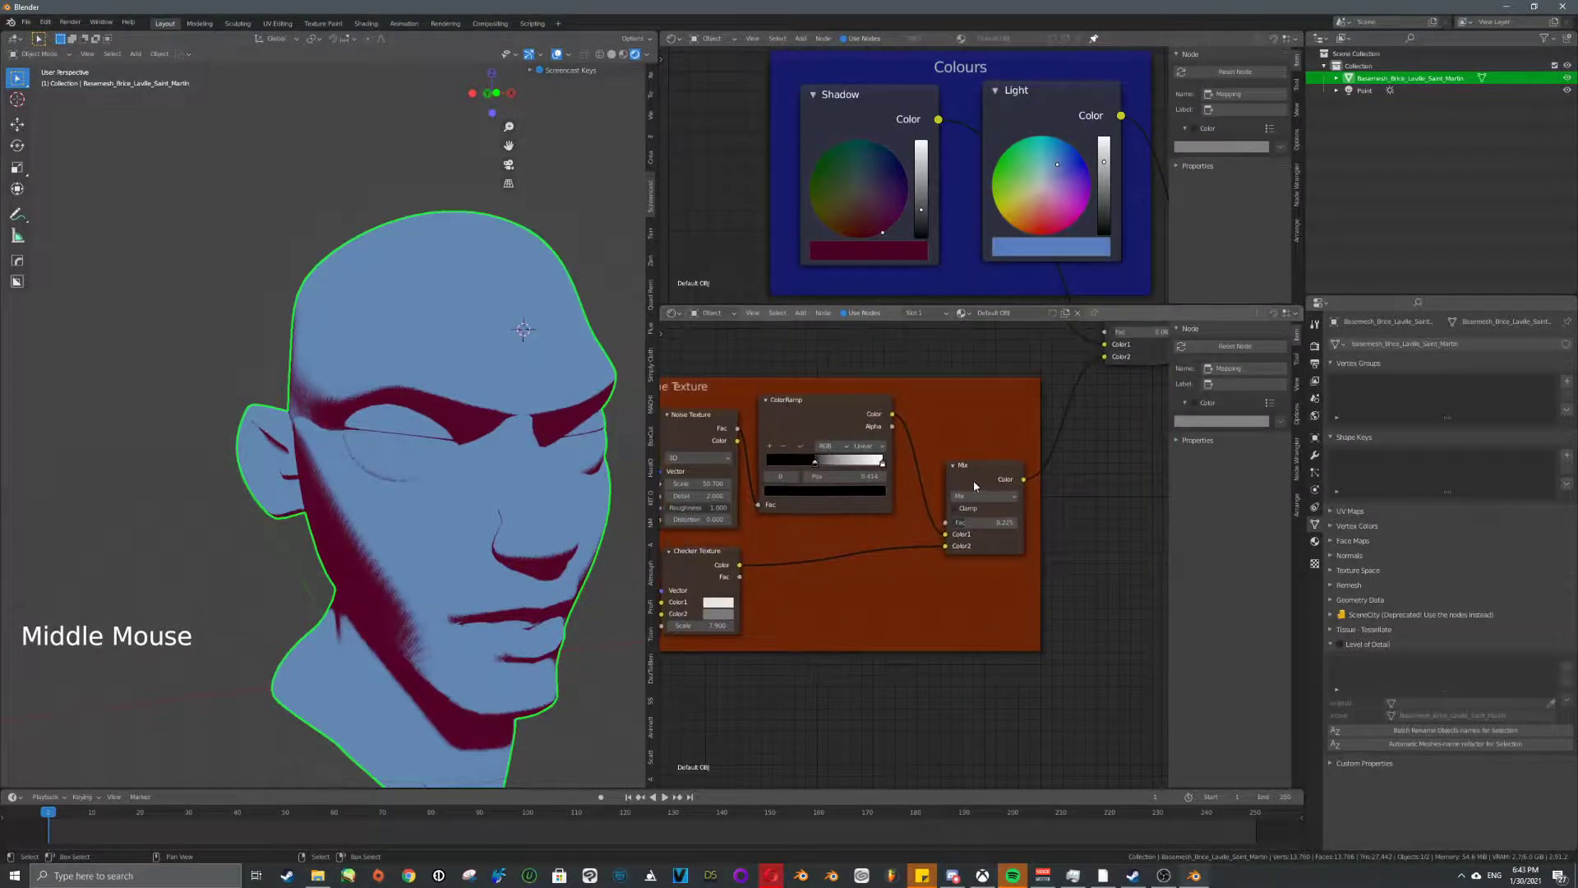
{"action": "middle_click_drag", "start_coordinate": [470, 474], "coordinate": [535, 475]}
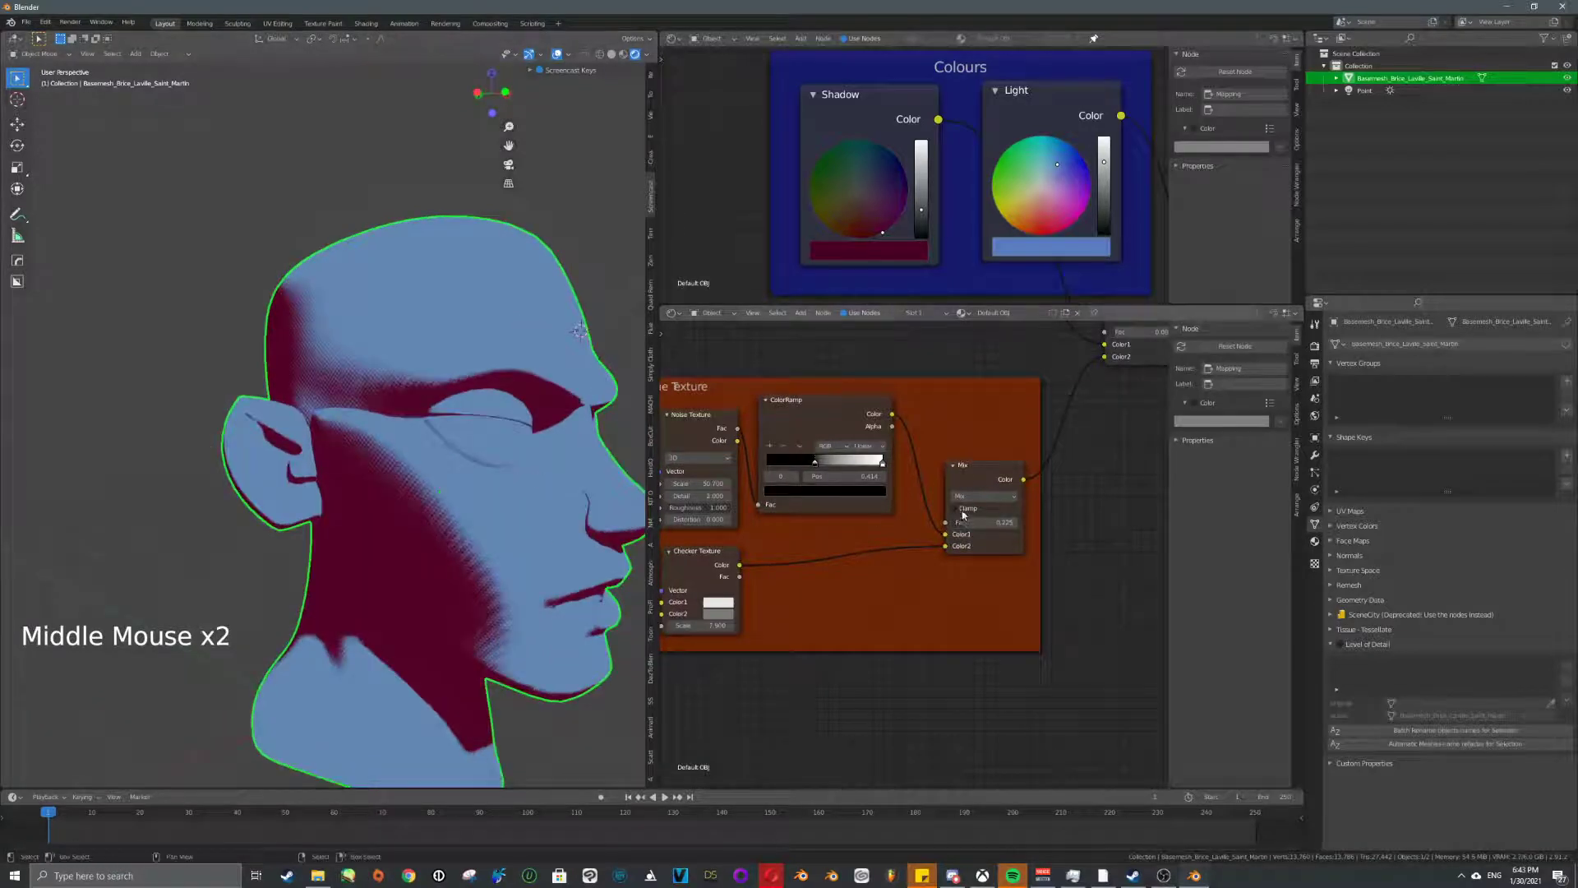
{"action": "mouse_move", "coordinate": [972, 522]}
{"action": "left_mouse_down"}
{"action": "mouse_move", "coordinate": [1027, 523]}
{"action": "mouse_move", "coordinate": [953, 523]}
{"action": "mouse_move", "coordinate": [973, 523]}
{"action": "left_mouse_up"}
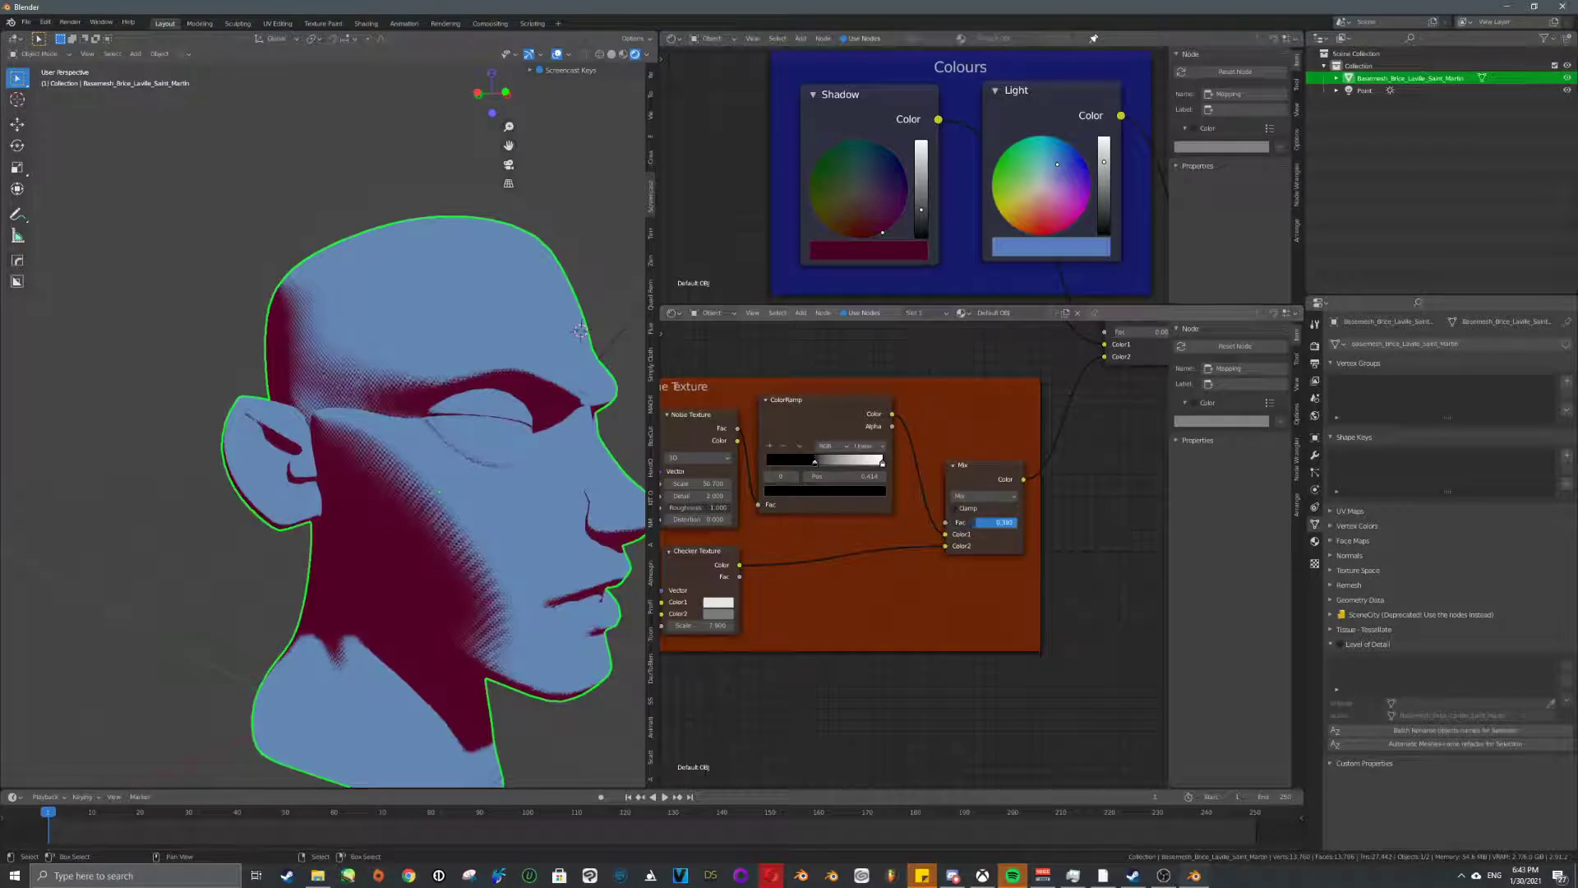
- Move the Mix node that joins the shading and Line Texture closer to the Shader to RGB node
{"action": "middle_click_drag", "start_coordinate": [1038, 480], "coordinate": [902, 562]}
{"action": "middle_click_drag", "start_coordinate": [978, 441], "coordinate": [995, 537]}
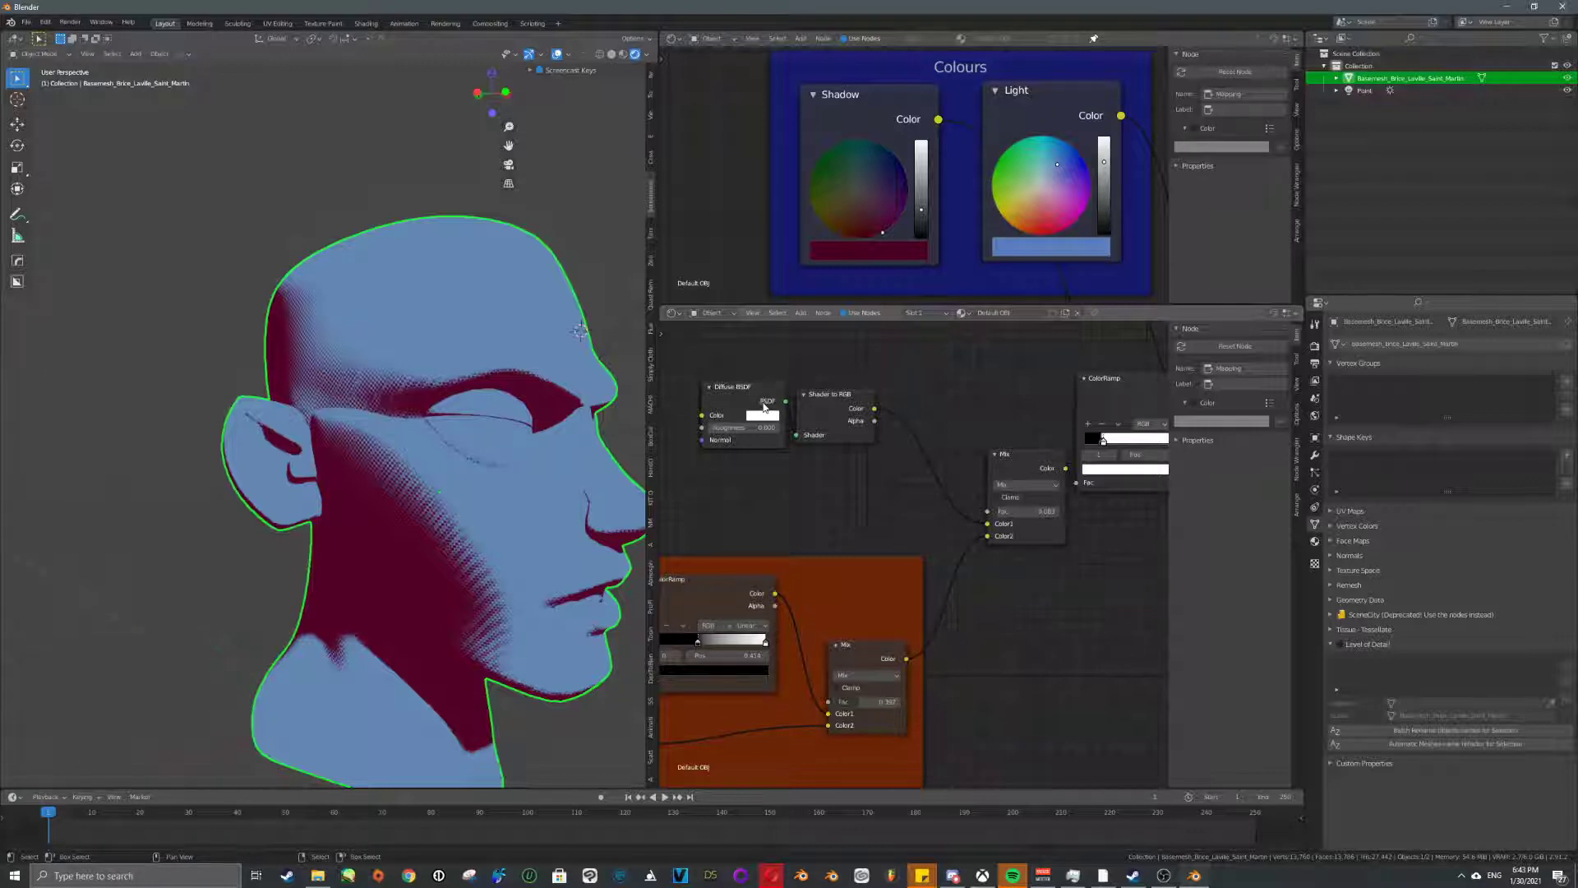
{"action": "middle_click_drag", "start_coordinate": [1009, 455], "coordinate": [838, 454]}
{"action": "left_click", "coordinate": [954, 458]}
{"action": "key", "text": "g"}
{"action": "left_click", "coordinate": [901, 449]}
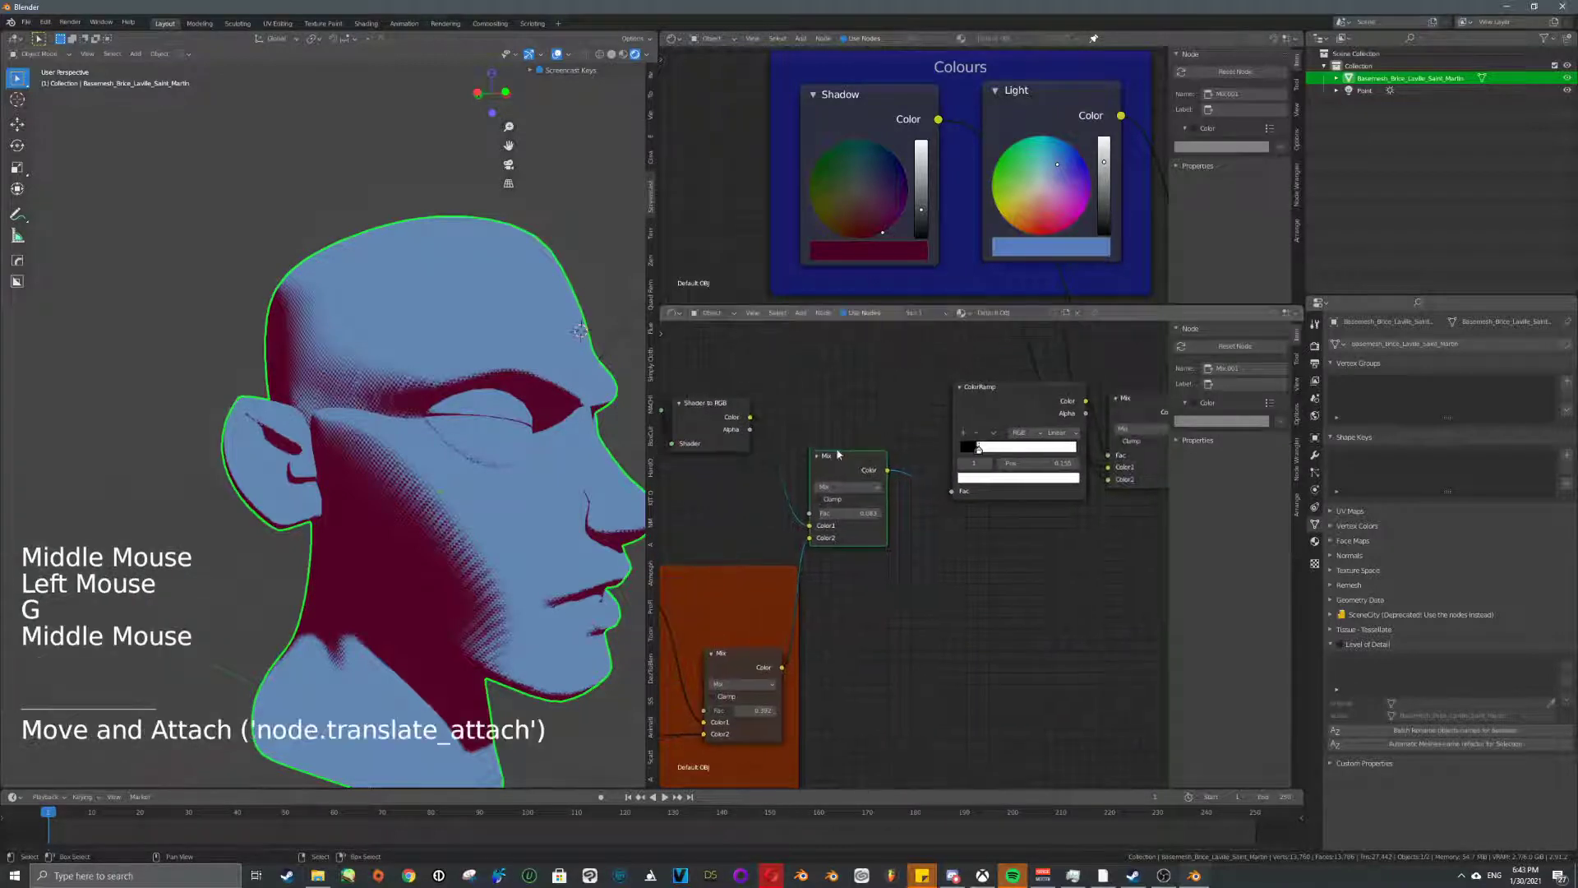
- Preview the Mix joining shading and texture, and its following ColorRamp, through the viewer to inspect the head's shadows
{"action": "left_click", "coordinate": [855, 465], "text": "ctrl+shift"}
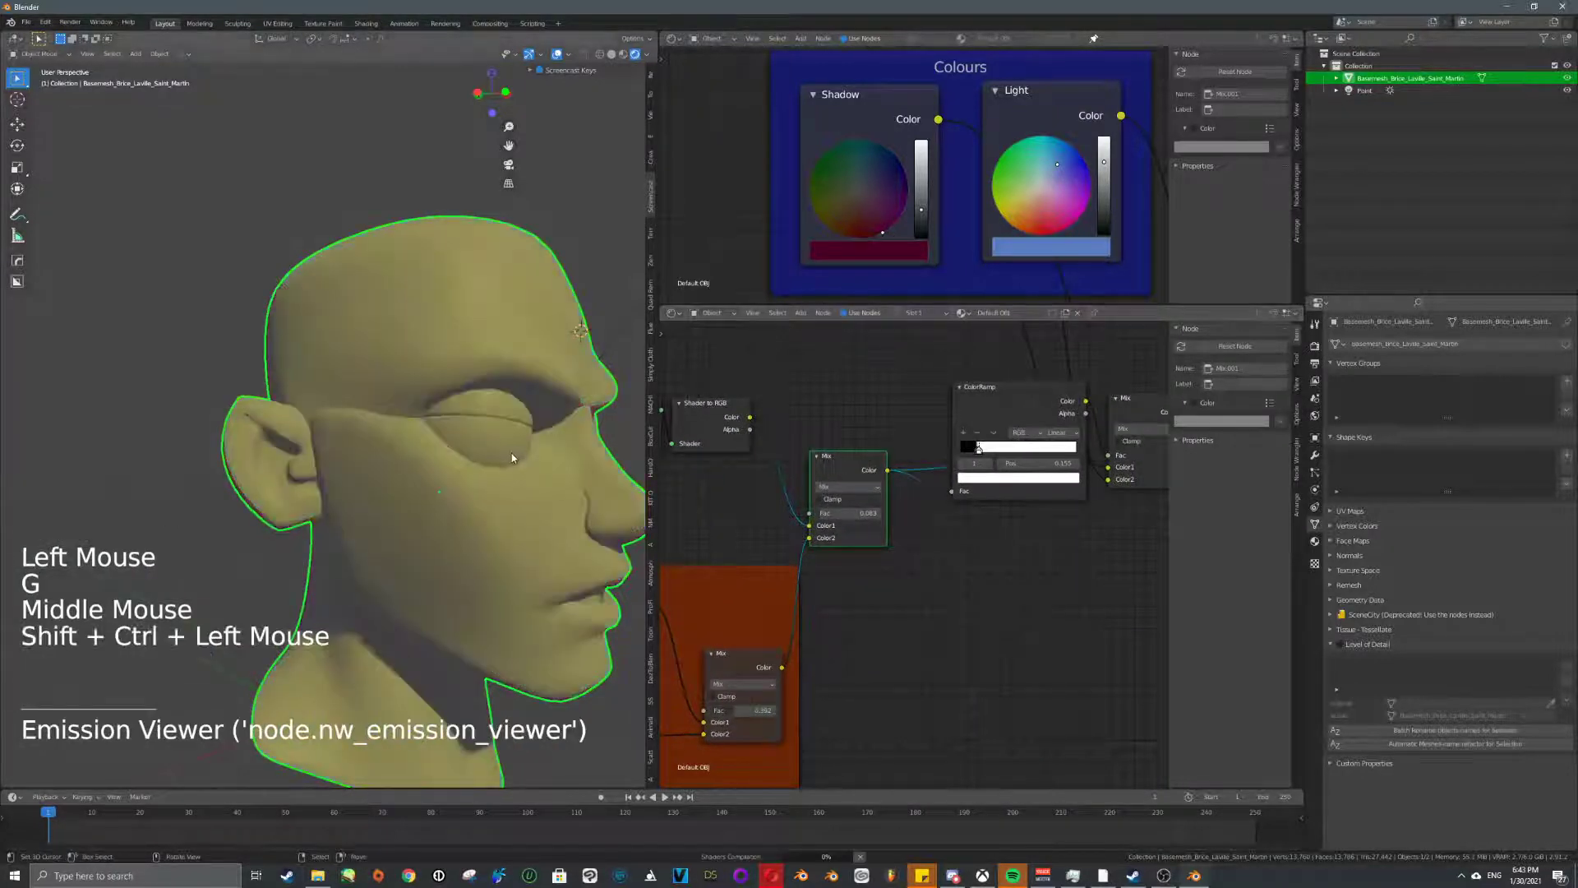
{"action": "mouse_move", "coordinate": [511, 452]}
{"action": "middle_mouse_down"}
{"action": "mouse_move", "coordinate": [480, 449]}
{"action": "mouse_move", "coordinate": [493, 460]}
{"action": "middle_mouse_up"}
{"action": "scroll", "coordinate": [493, 450], "scroll_direction": "up", "scroll_amount": 6}
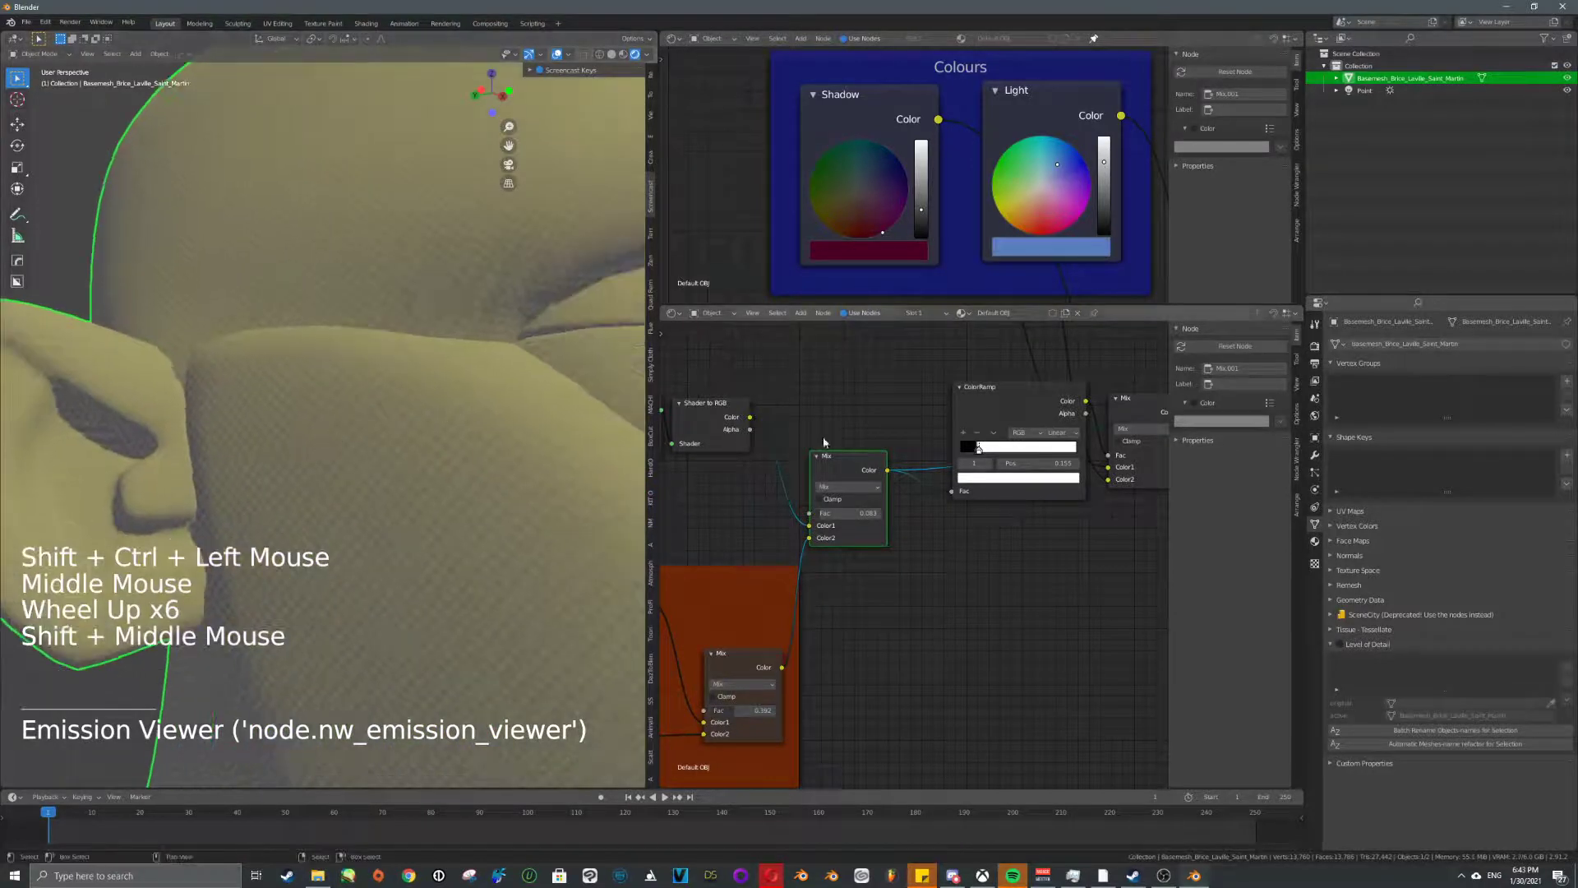
{"action": "middle_click_drag", "start_coordinate": [825, 442], "coordinate": [689, 495]}
{"action": "left_click", "coordinate": [888, 434], "text": "ctrl+shift"}
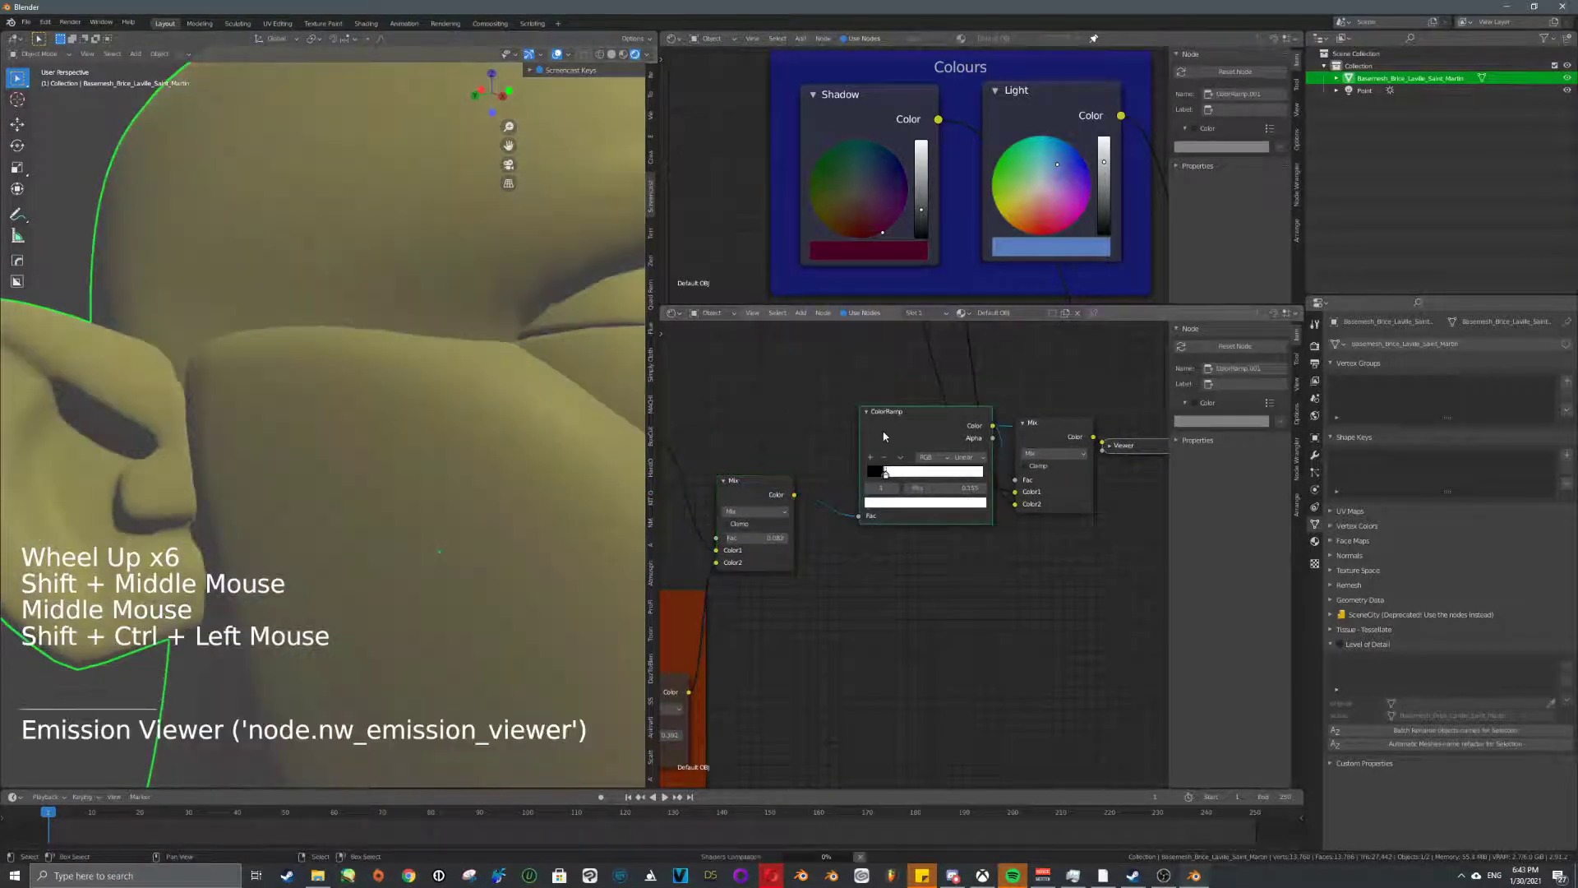
{"action": "scroll", "coordinate": [526, 496], "scroll_direction": "down", "scroll_amount": 3}
{"action": "middle_click_drag", "start_coordinate": [526, 496], "coordinate": [608, 494]}
- Move the ColorRamp outside the frame closer to the Mix node that feeds it
{"action": "middle_click_drag", "start_coordinate": [934, 430], "coordinate": [897, 449]}
{"action": "left_click", "coordinate": [898, 449]}
{"action": "key", "text": "g"}
{"action": "left_click", "coordinate": [840, 459]}
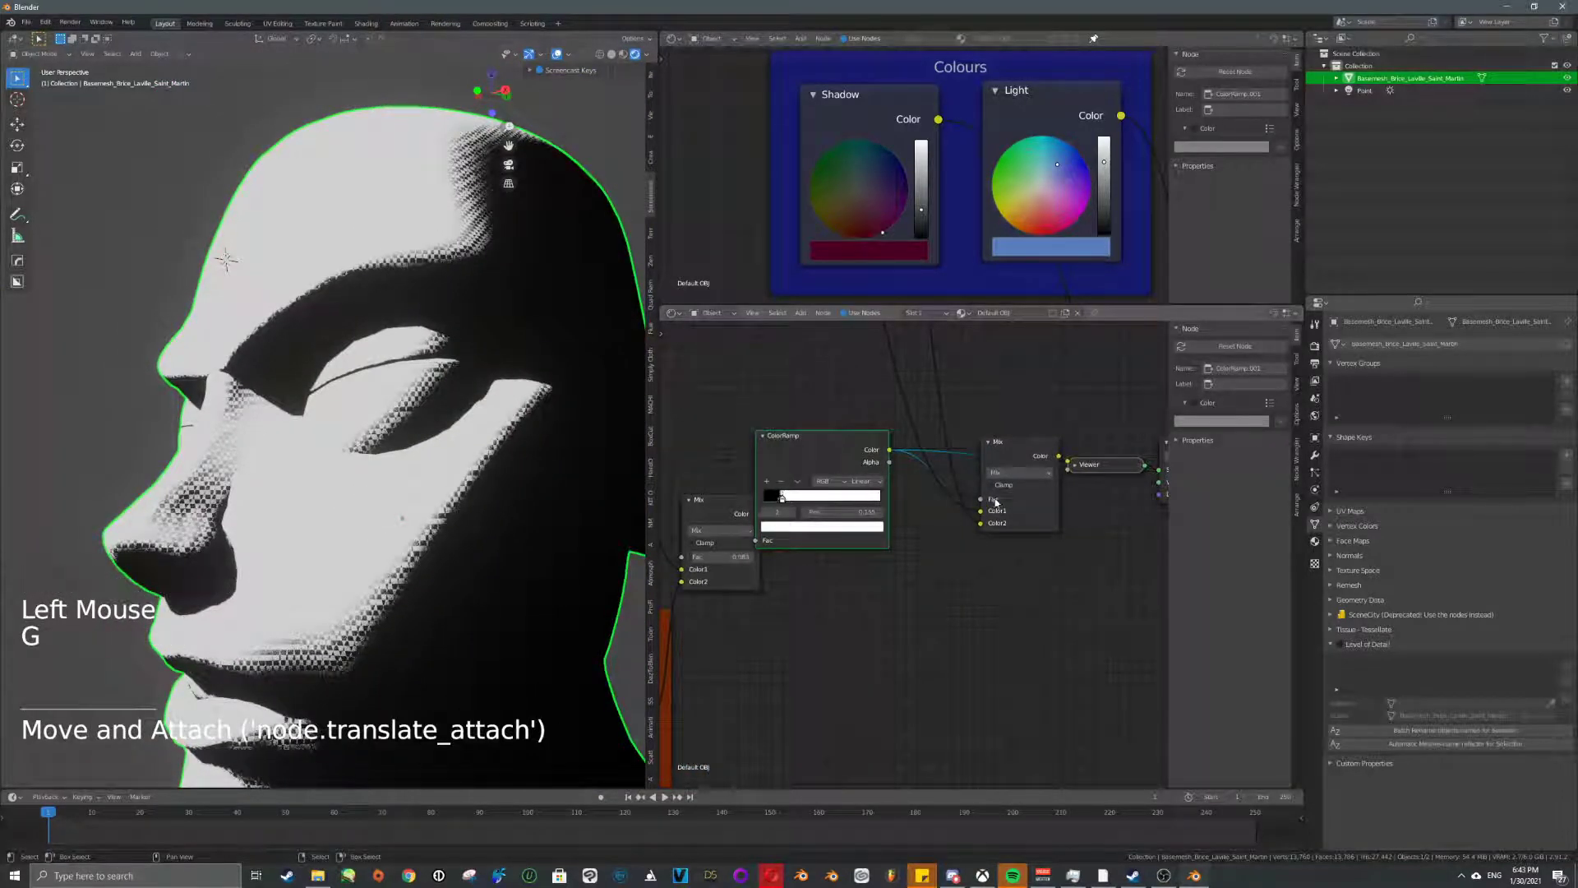
- Preview the final Shadow and Light Mix node through the viewer and inspect the head from another angle
{"action": "scroll", "coordinate": [877, 203], "scroll_direction": "down", "scroll_amount": 2}
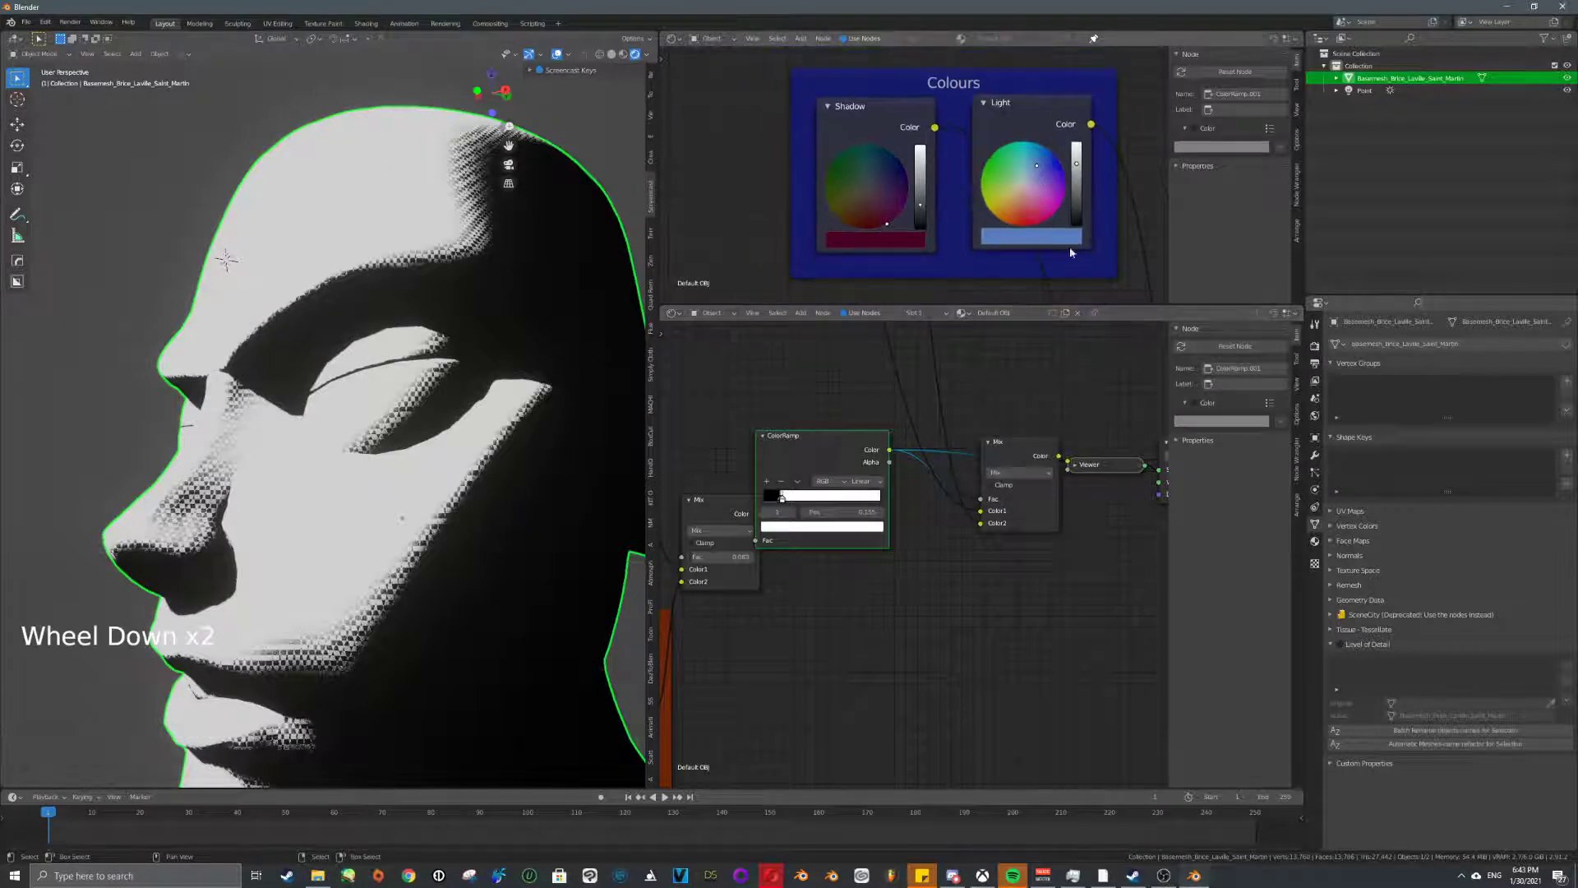
{"action": "left_click", "coordinate": [1019, 485], "text": "ctrl+shift"}
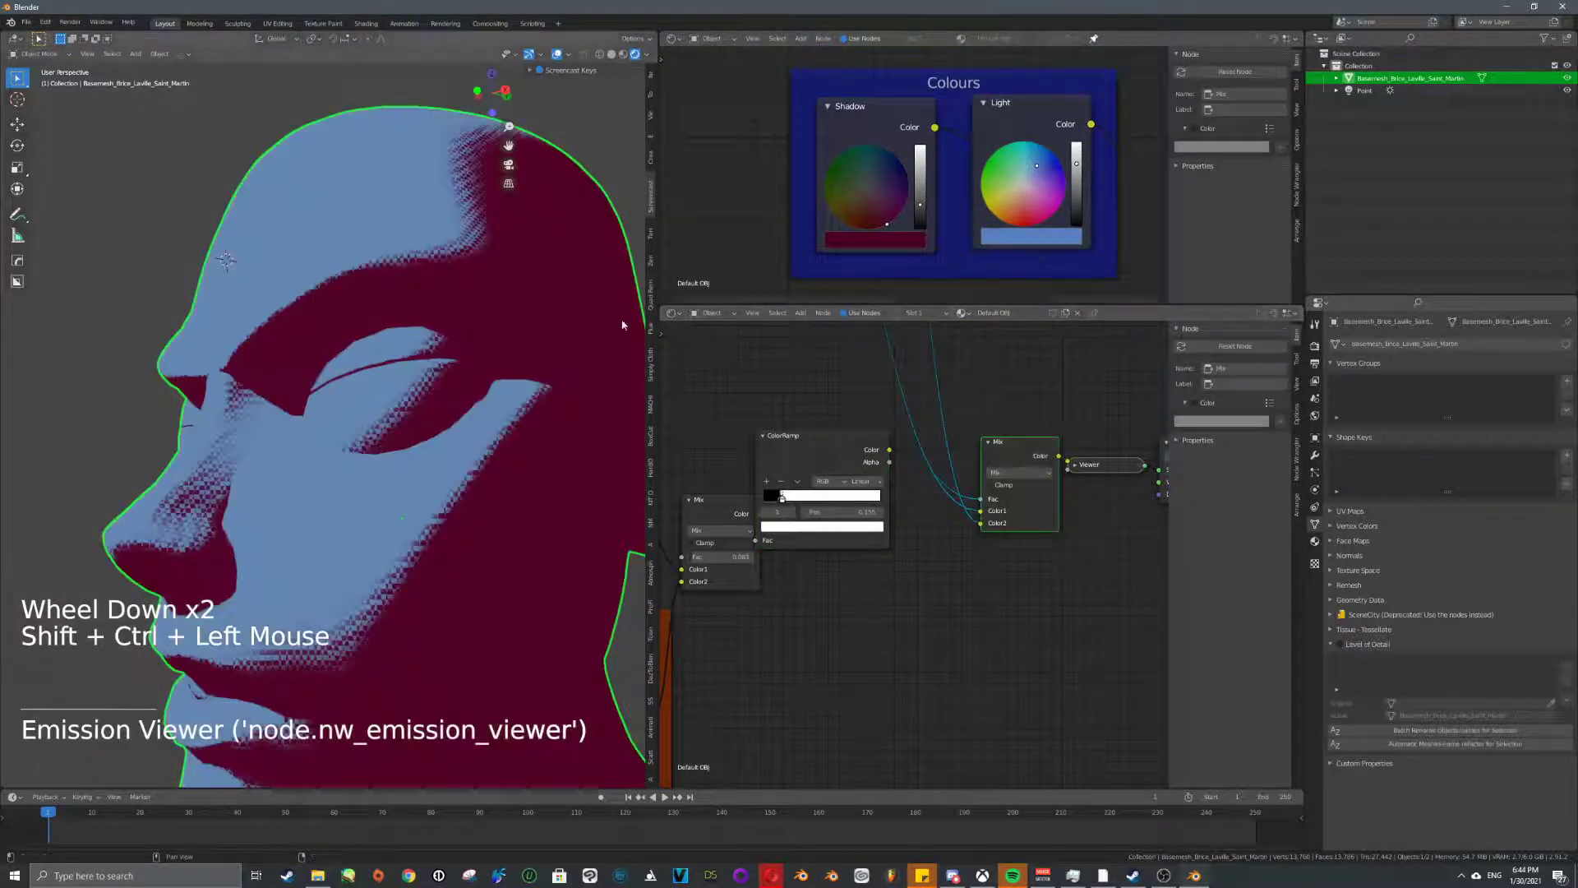
{"action": "middle_click_drag", "start_coordinate": [1004, 482], "coordinate": [904, 459]}
{"action": "middle_click_drag", "start_coordinate": [288, 457], "coordinate": [456, 453]}
{"action": "middle_click_drag", "start_coordinate": [796, 507], "coordinate": [821, 507]}
- Move the Diffuse BSDF and Shader to RGB nodes farther from the Mix node, spacing them apart
{"action": "scroll", "coordinate": [822, 507], "scroll_direction": "down", "scroll_amount": 6}
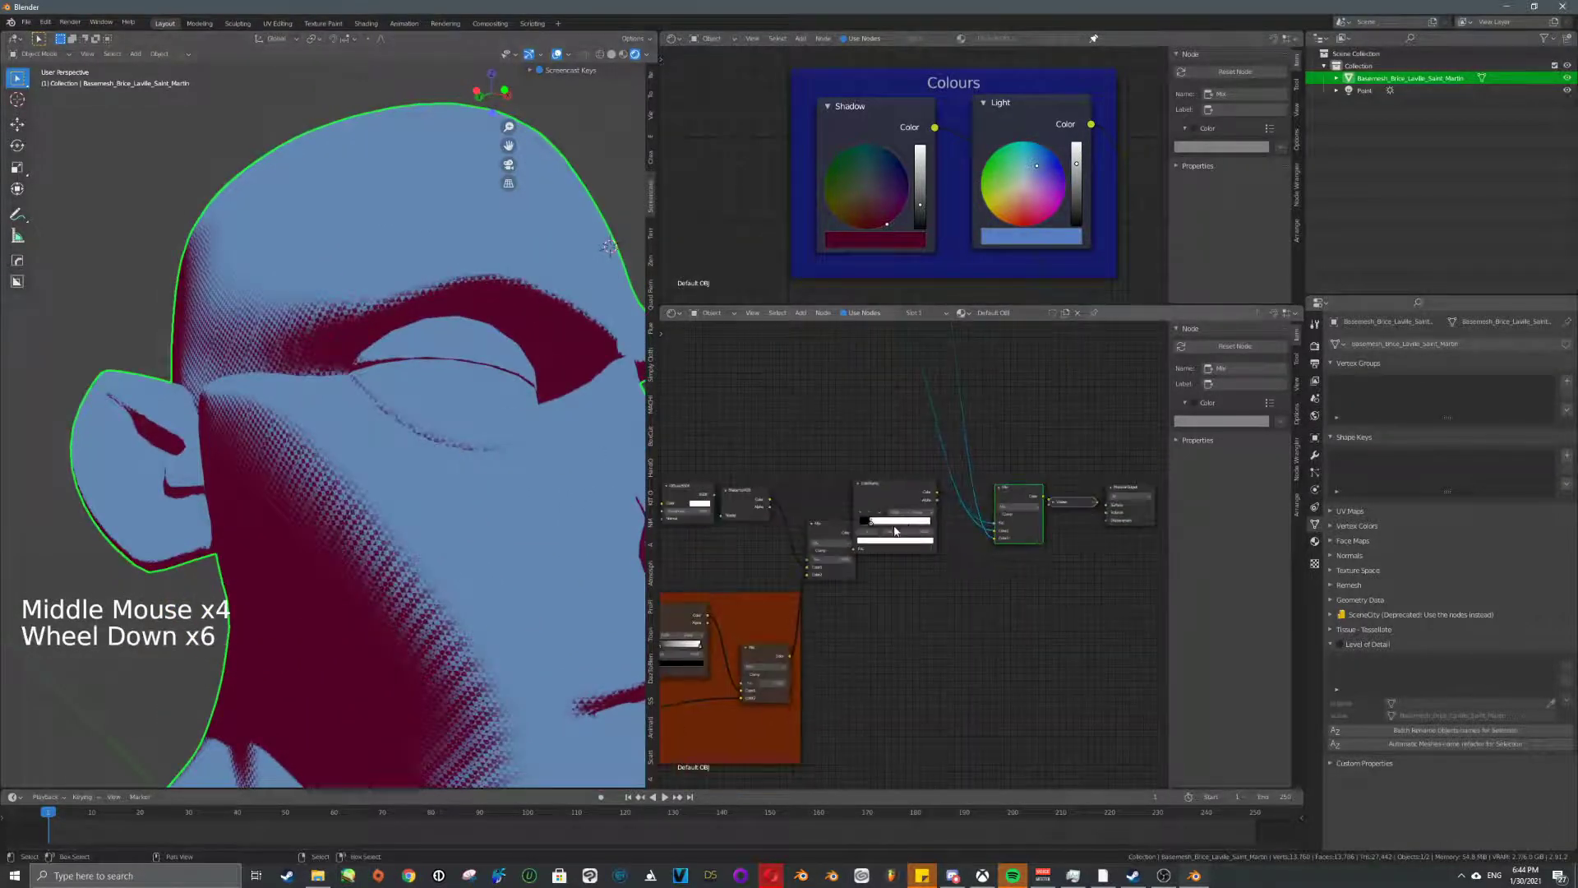
{"action": "middle_click_drag", "start_coordinate": [693, 482], "coordinate": [850, 444]}
{"action": "right_click", "coordinate": [849, 444]}
{"action": "key", "text": "g"}
{"action": "right_click", "coordinate": [894, 450]}
{"action": "key", "text": "g"}
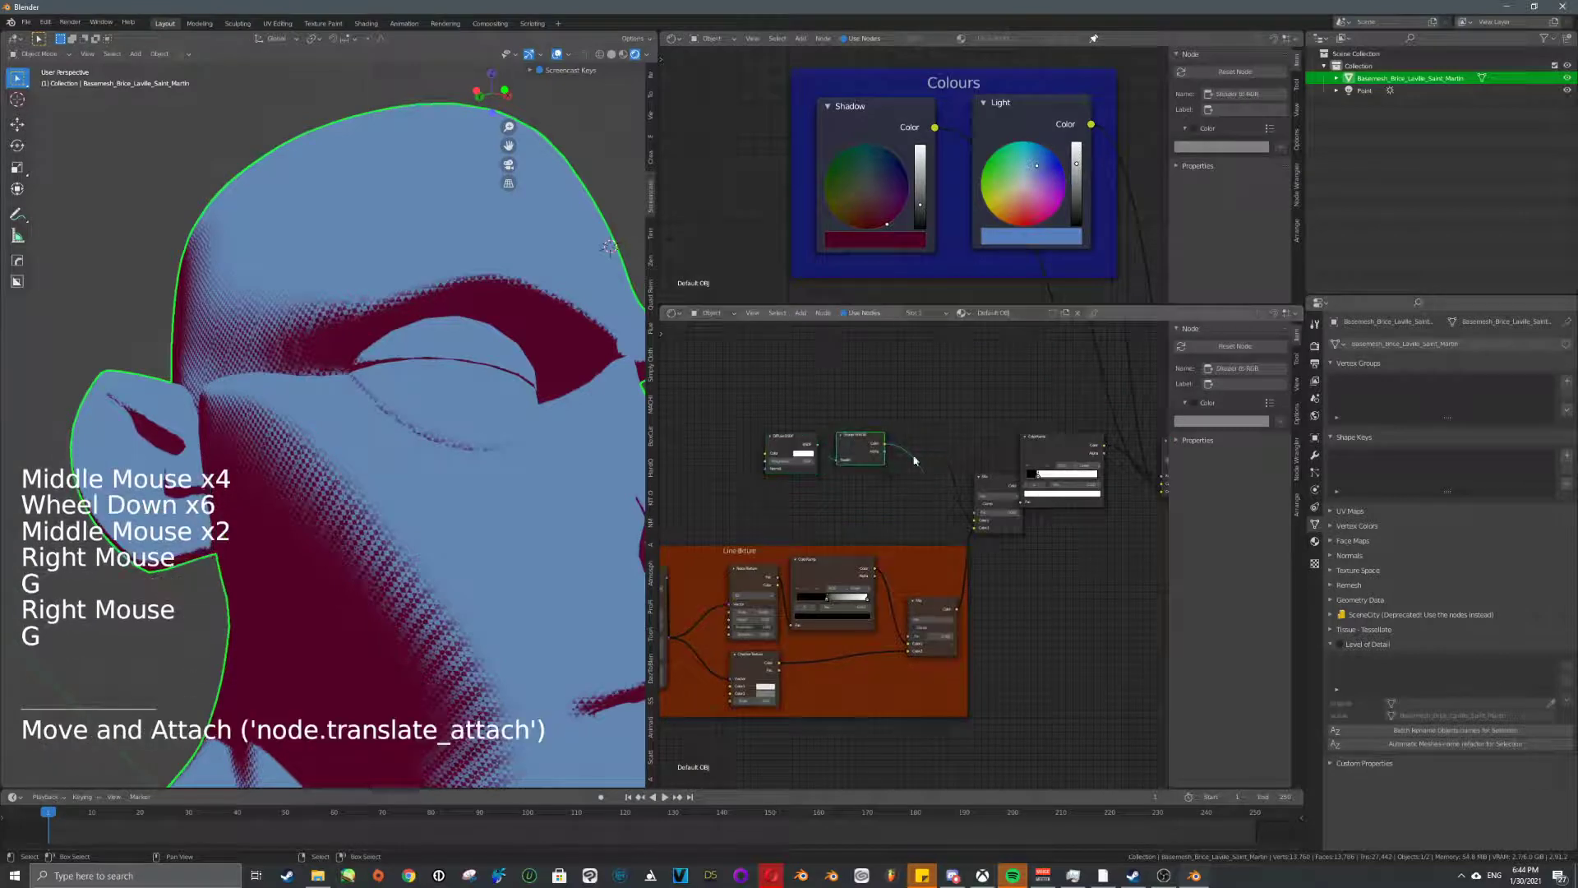
{"action": "key", "text": "g"}
- Move the Mix node outside the frame and its ColorRamp down beside the Line Texture frame
{"action": "right_click", "coordinate": [981, 491]}
{"action": "key", "text": "g"}
{"action": "left_click", "coordinate": [989, 545]}
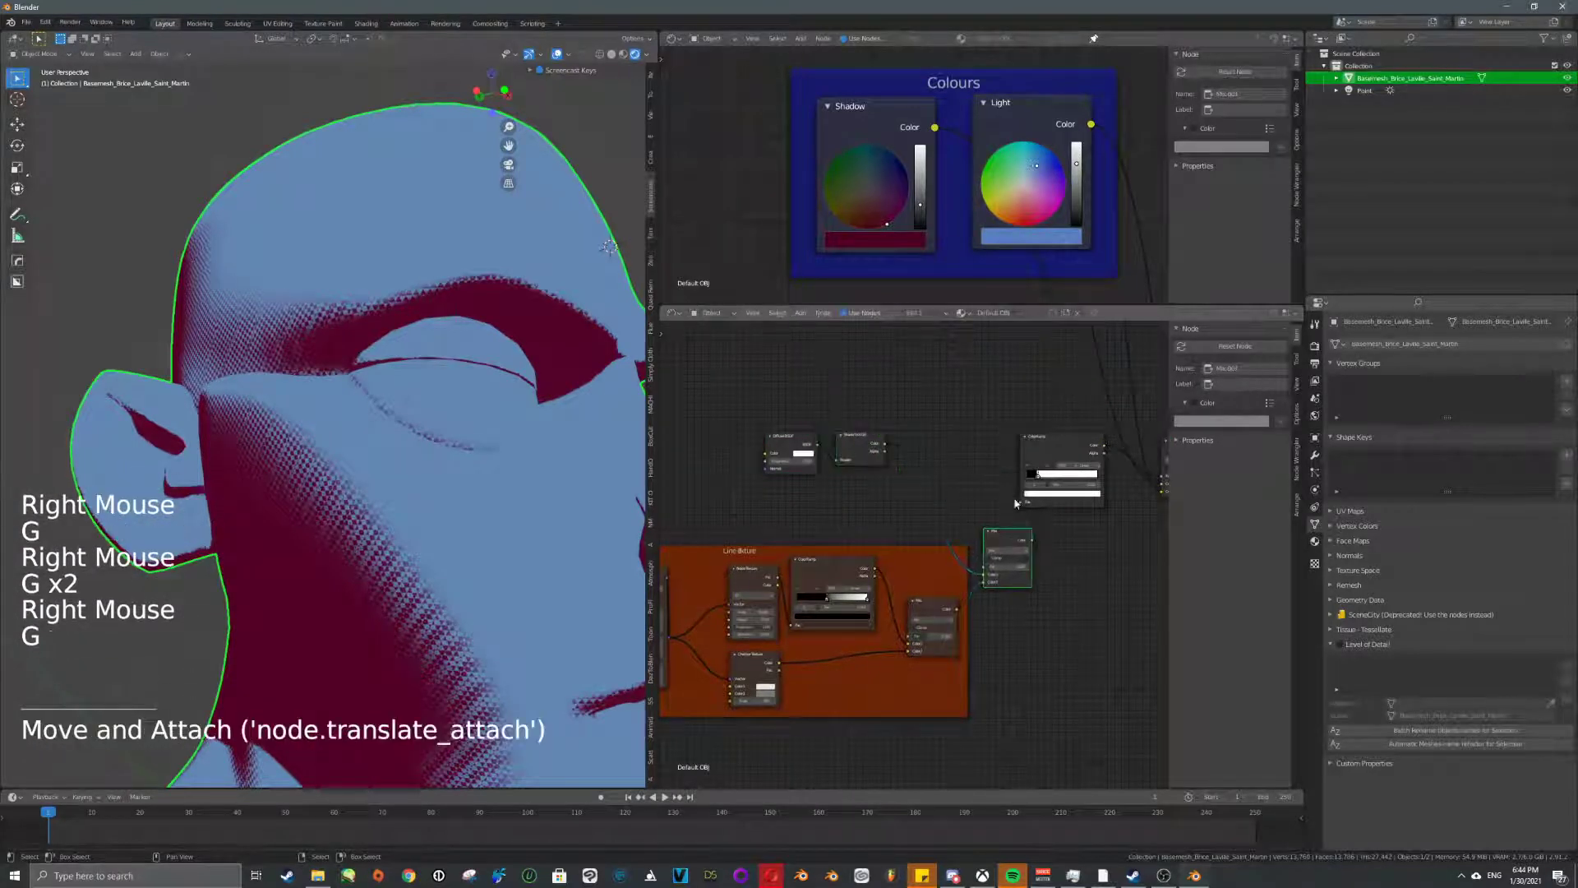
{"action": "right_click", "coordinate": [1030, 492]}
{"action": "key", "text": "g"}
{"action": "left_click", "coordinate": [1060, 560]}
- Add a Wave Texture node below the Checker Texture, outside the Line Texture frame
{"action": "middle_click_drag", "start_coordinate": [829, 504], "coordinate": [778, 500]}
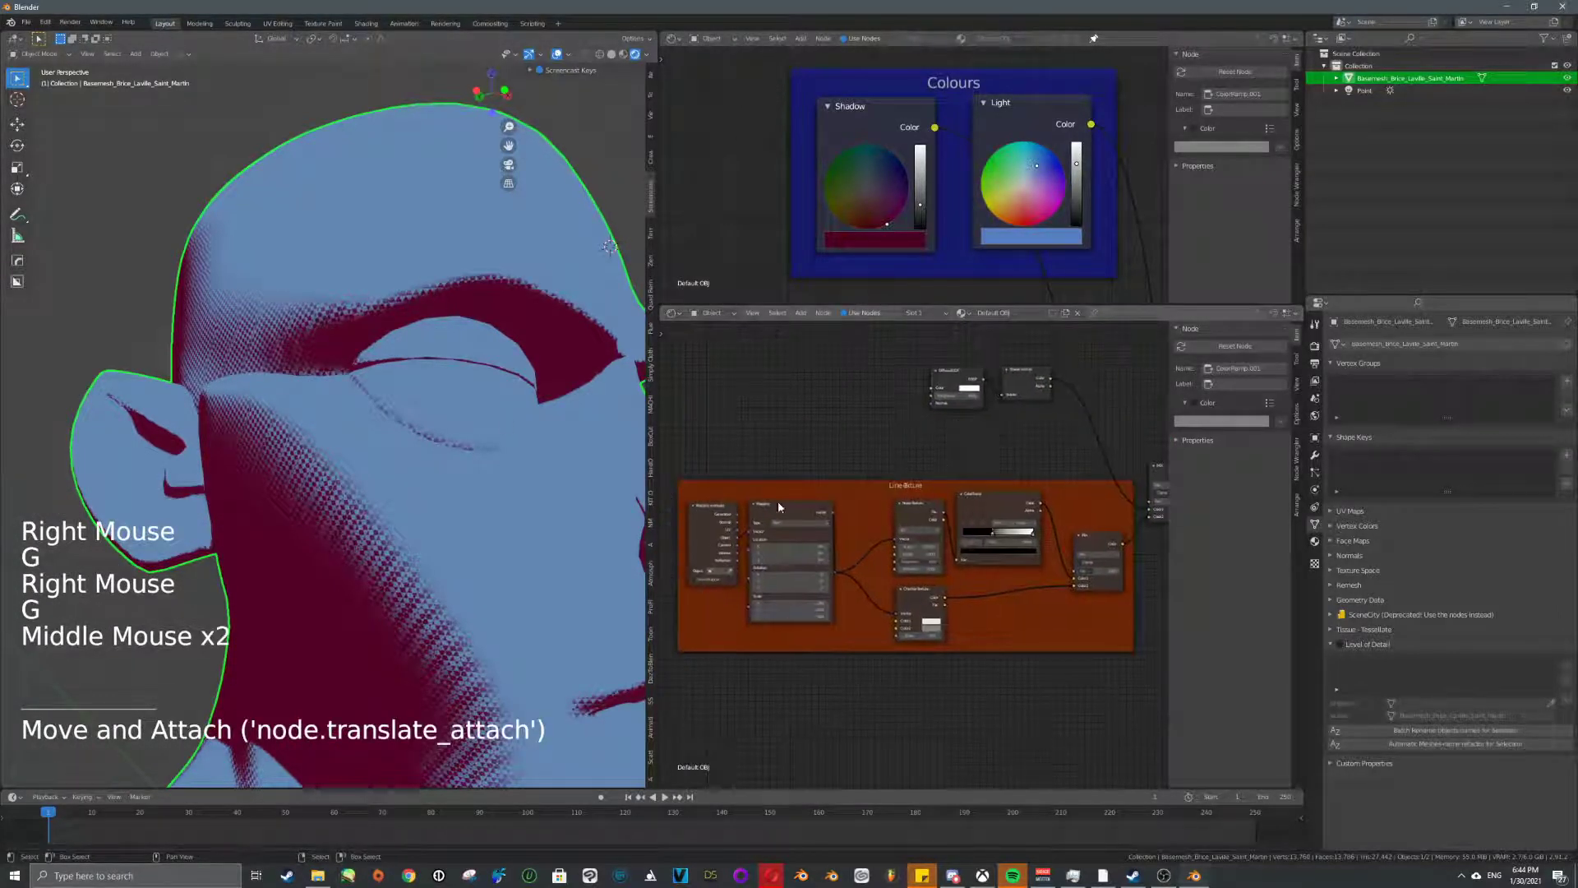
{"action": "scroll", "coordinate": [778, 501], "scroll_direction": "up", "scroll_amount": 2}
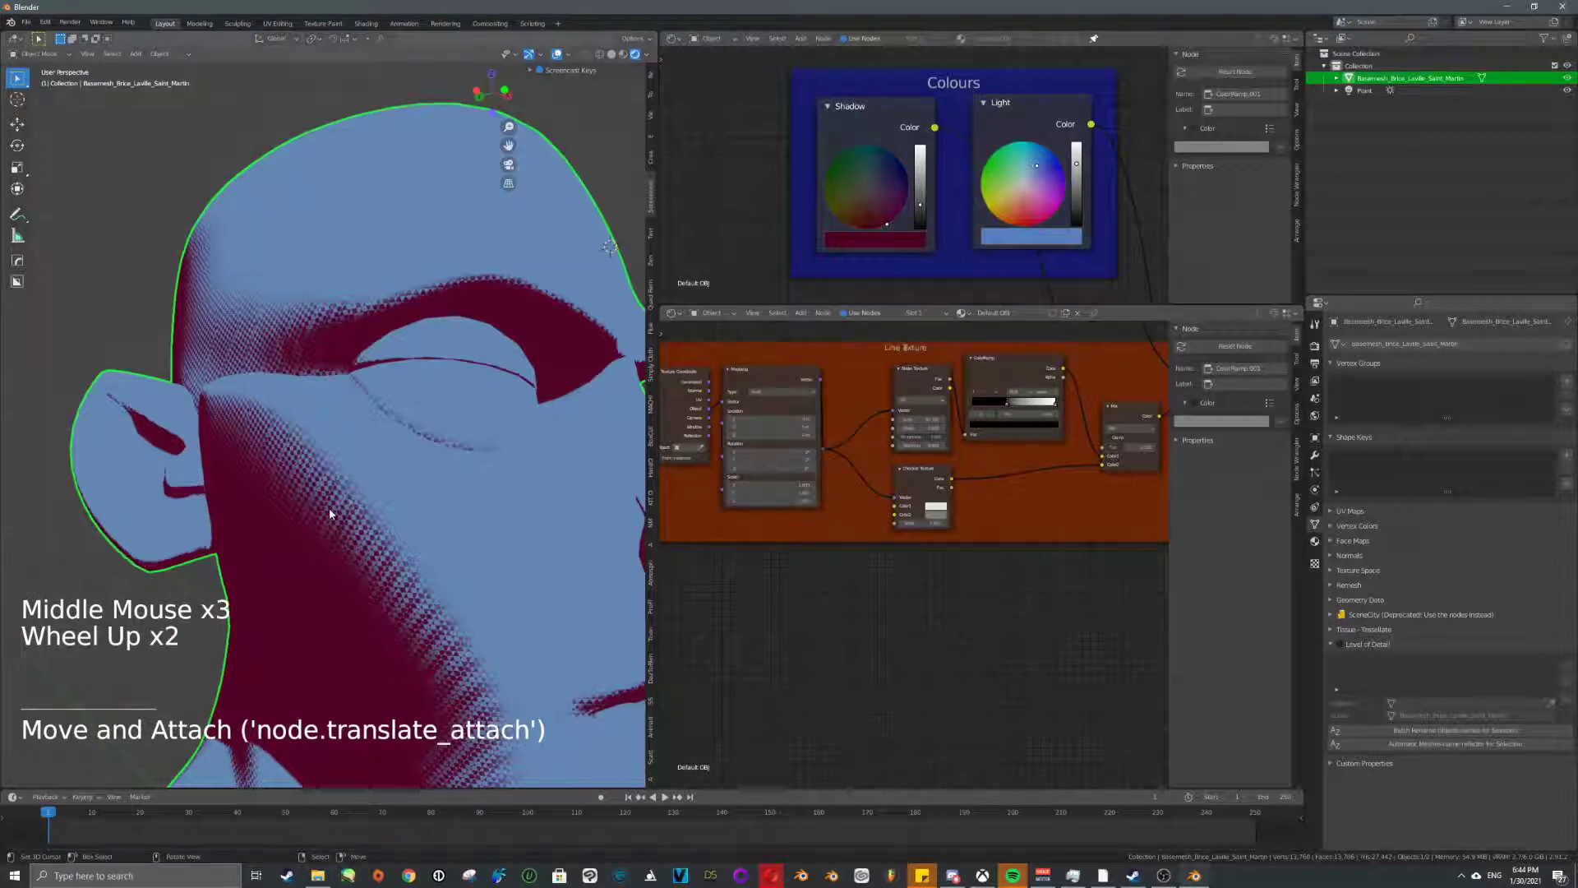
{"action": "middle_click_drag", "start_coordinate": [954, 576], "coordinate": [958, 569]}
{"action": "key", "text": "shift+a"}
{"action": "key", "text": "Return"}
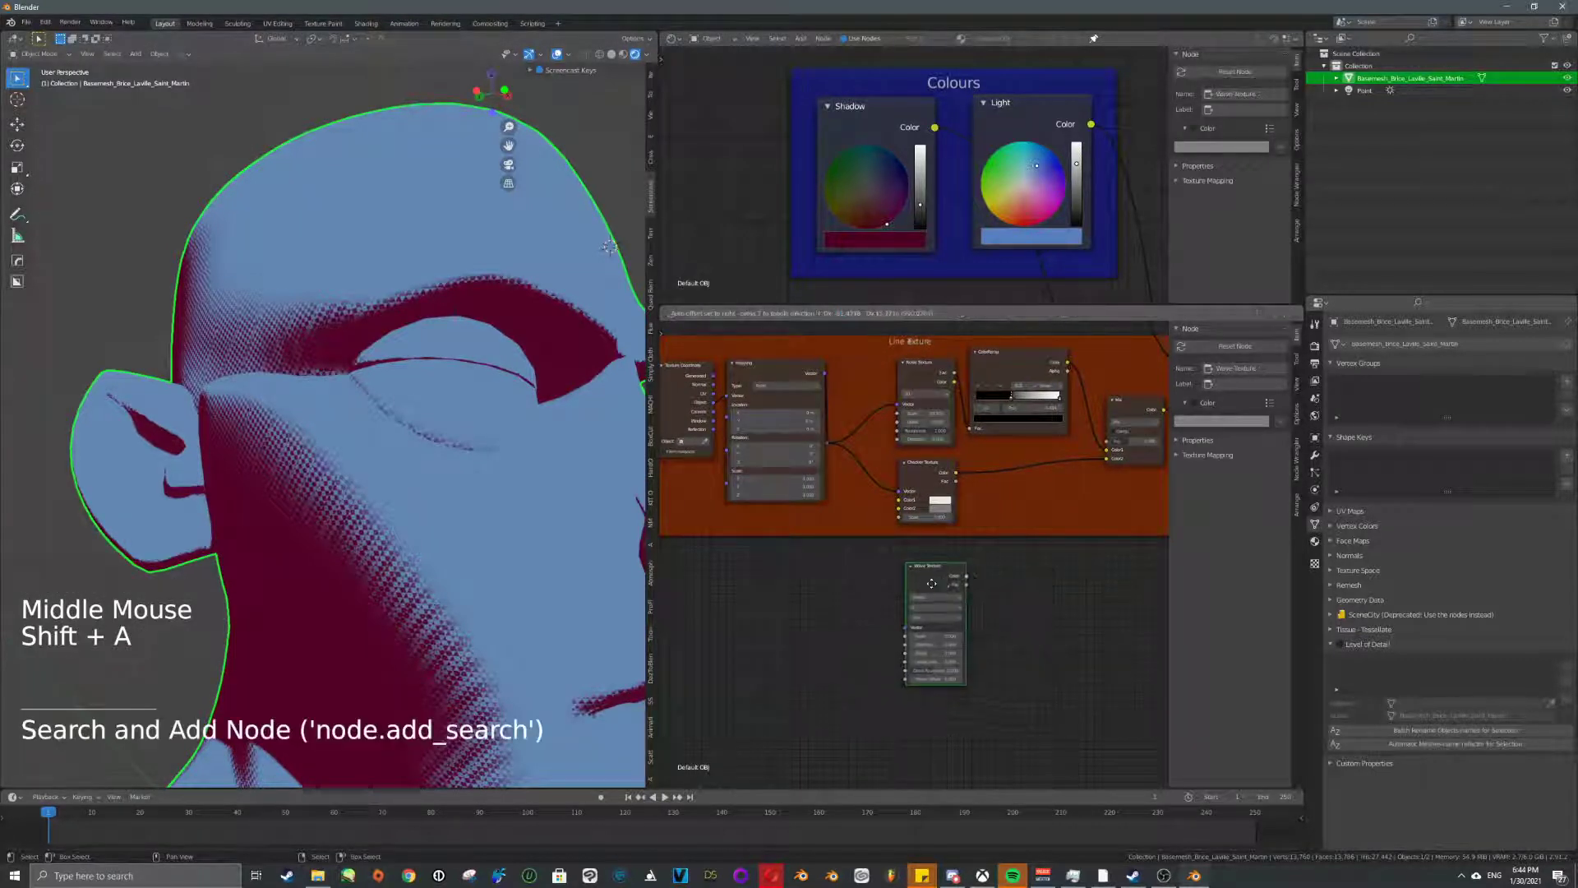
{"action": "scroll", "coordinate": [863, 530], "scroll_direction": "up", "scroll_amount": 4}
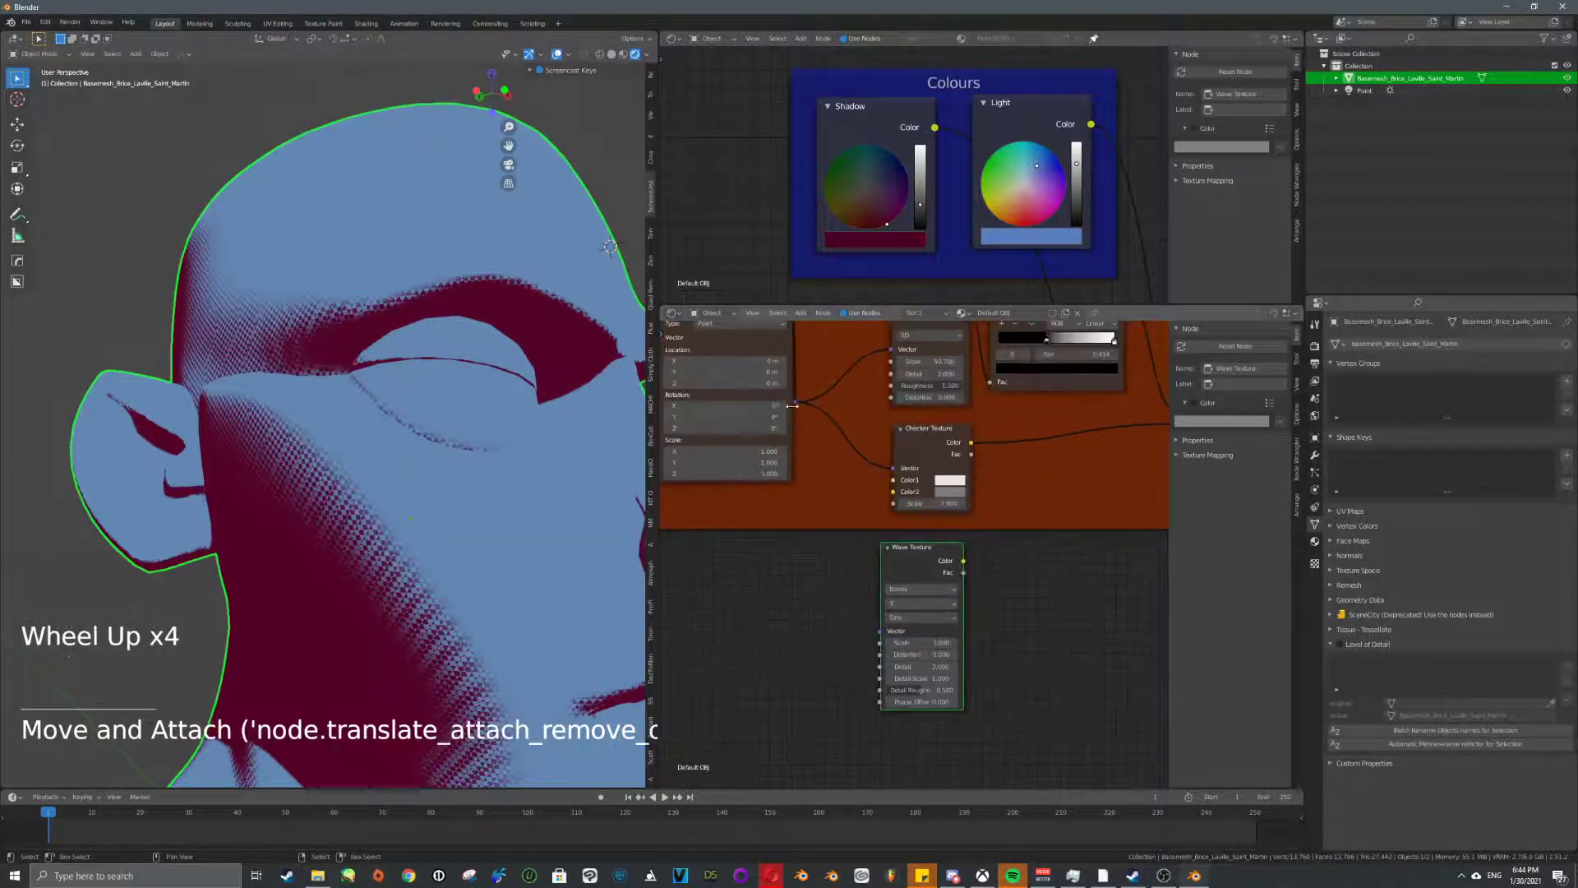
- Connect the Mapping reroute to the Wave Texture's Vector and preview the Wave Texture on the head
{"action": "left_click_drag", "start_coordinate": [794, 402], "coordinate": [814, 443]}
{"action": "left_click_drag", "start_coordinate": [878, 635], "coordinate": [880, 632]}
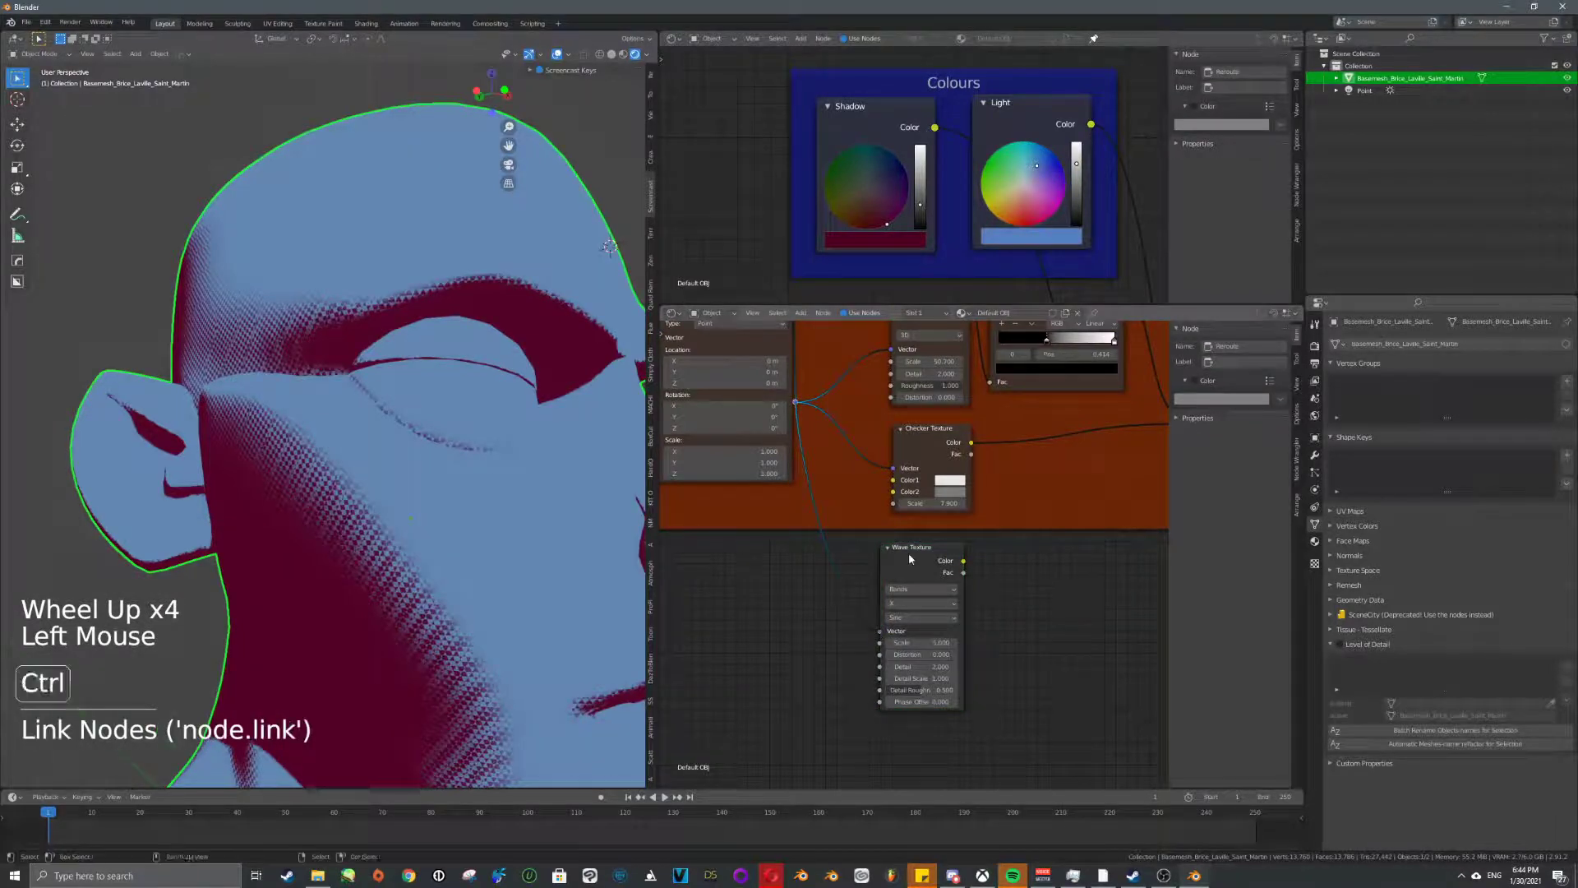
{"action": "left_click", "coordinate": [909, 552], "text": "ctrl+shift"}
{"action": "scroll", "coordinate": [1002, 484], "scroll_direction": "up", "scroll_amount": 1}
- Connect the Wave Texture's Color to Color2 of the Line Texture Mix and preview the final Shadow and Light Mix
{"action": "middle_click_drag", "start_coordinate": [1002, 484], "coordinate": [882, 519]}
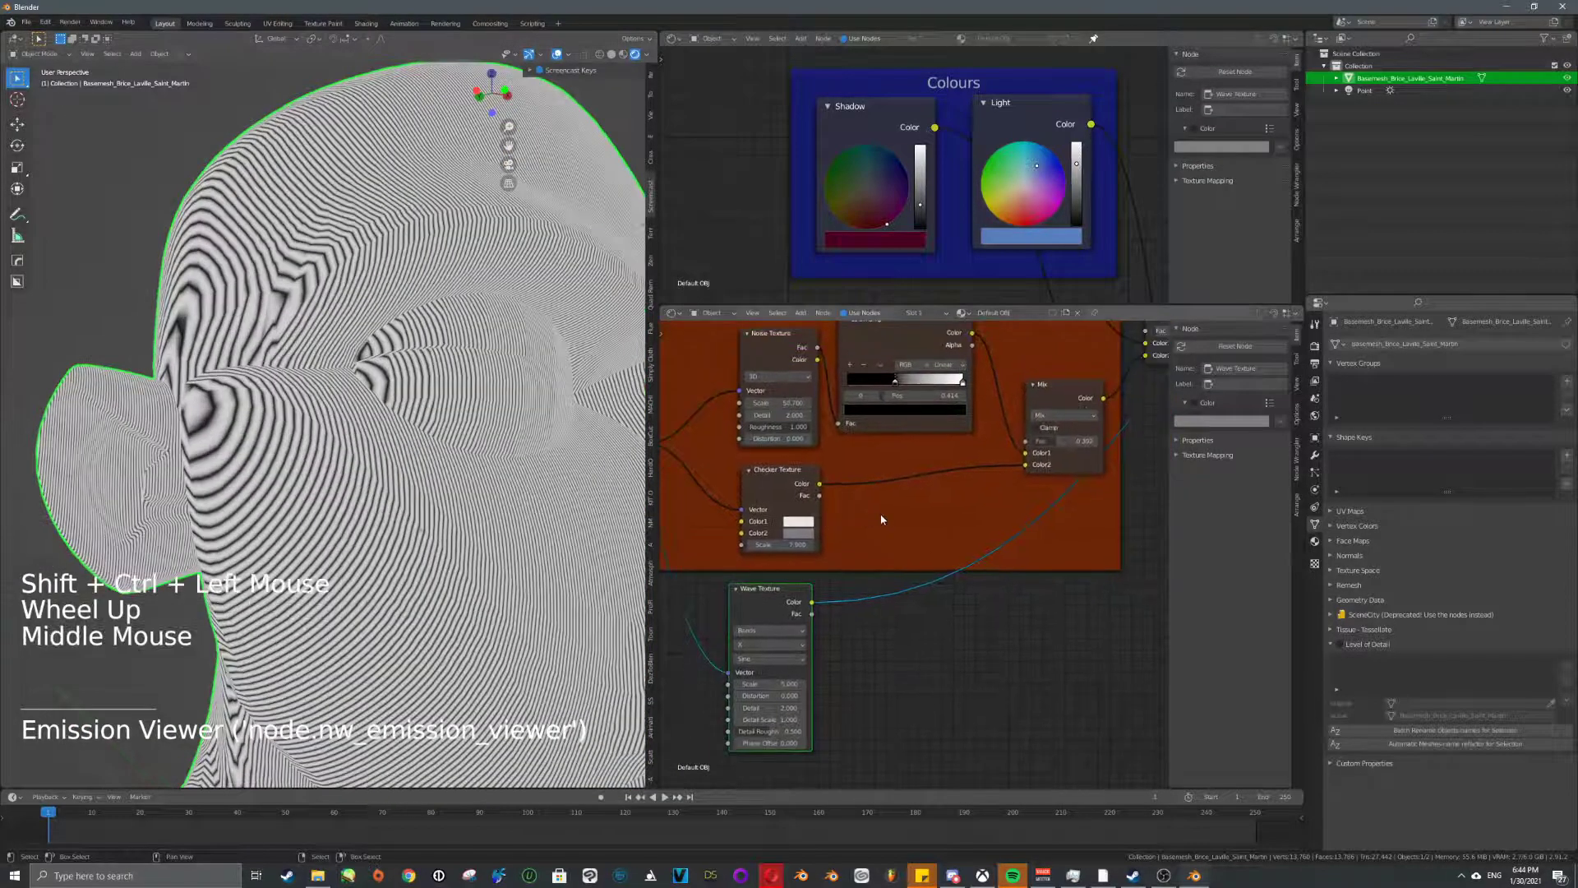
{"action": "left_click_drag", "start_coordinate": [811, 601], "coordinate": [1031, 465]}
{"action": "middle_click_drag", "start_coordinate": [1122, 437], "coordinate": [945, 552]}
{"action": "scroll", "coordinate": [953, 549], "scroll_direction": "down", "scroll_amount": 6}
{"action": "middle_click_drag", "start_coordinate": [1042, 514], "coordinate": [879, 547]}
{"action": "middle_click_drag", "start_coordinate": [991, 516], "coordinate": [889, 542]}
{"action": "scroll", "coordinate": [965, 484], "scroll_direction": "up", "scroll_amount": 3}
{"action": "left_click", "coordinate": [885, 423], "text": "ctrl+shift"}
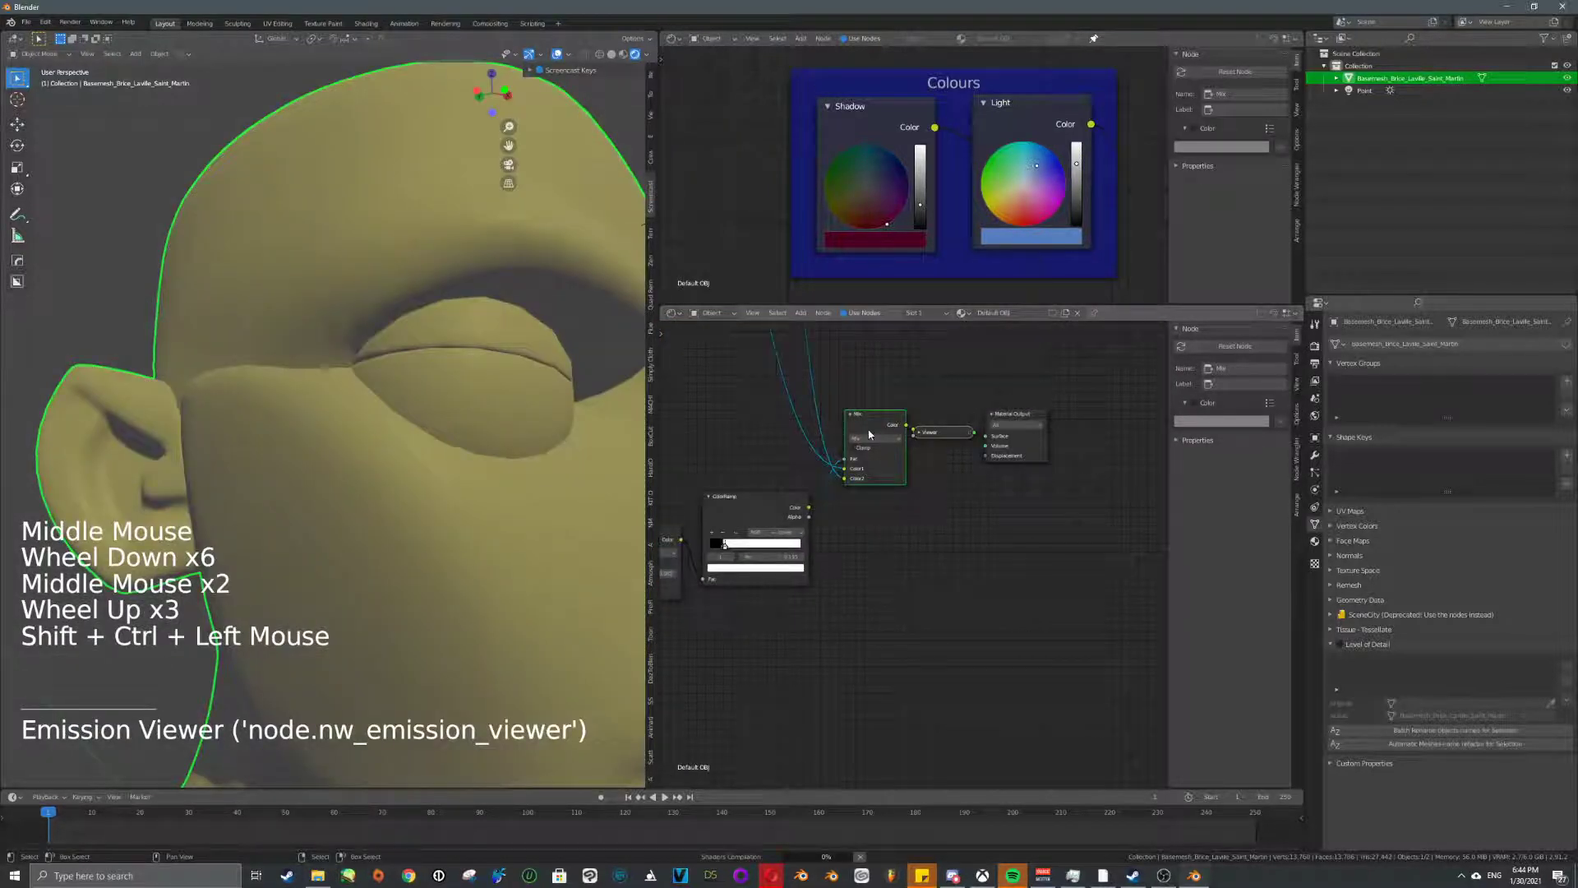
- Examine the wave pattern in the head's shadow transitions from several angles and distances
{"action": "mouse_move", "coordinate": [423, 412]}
{"action": "middle_mouse_down"}
{"action": "mouse_move", "coordinate": [469, 436]}
{"action": "mouse_move", "coordinate": [448, 360]}
{"action": "middle_mouse_up"}
{"action": "scroll", "coordinate": [475, 438], "scroll_direction": "up", "scroll_amount": 1}
{"action": "scroll", "coordinate": [475, 438], "scroll_direction": "up", "scroll_amount": 2}
{"action": "scroll", "coordinate": [448, 360], "scroll_direction": "up", "scroll_amount": 2}
{"action": "scroll", "coordinate": [452, 421], "scroll_direction": "down", "scroll_amount": 10}
{"action": "middle_click_drag", "start_coordinate": [452, 421], "coordinate": [244, 391]}
{"action": "scroll", "coordinate": [399, 450], "scroll_direction": "up", "scroll_amount": 6}
{"action": "middle_click_drag", "start_coordinate": [399, 450], "coordinate": [453, 355]}
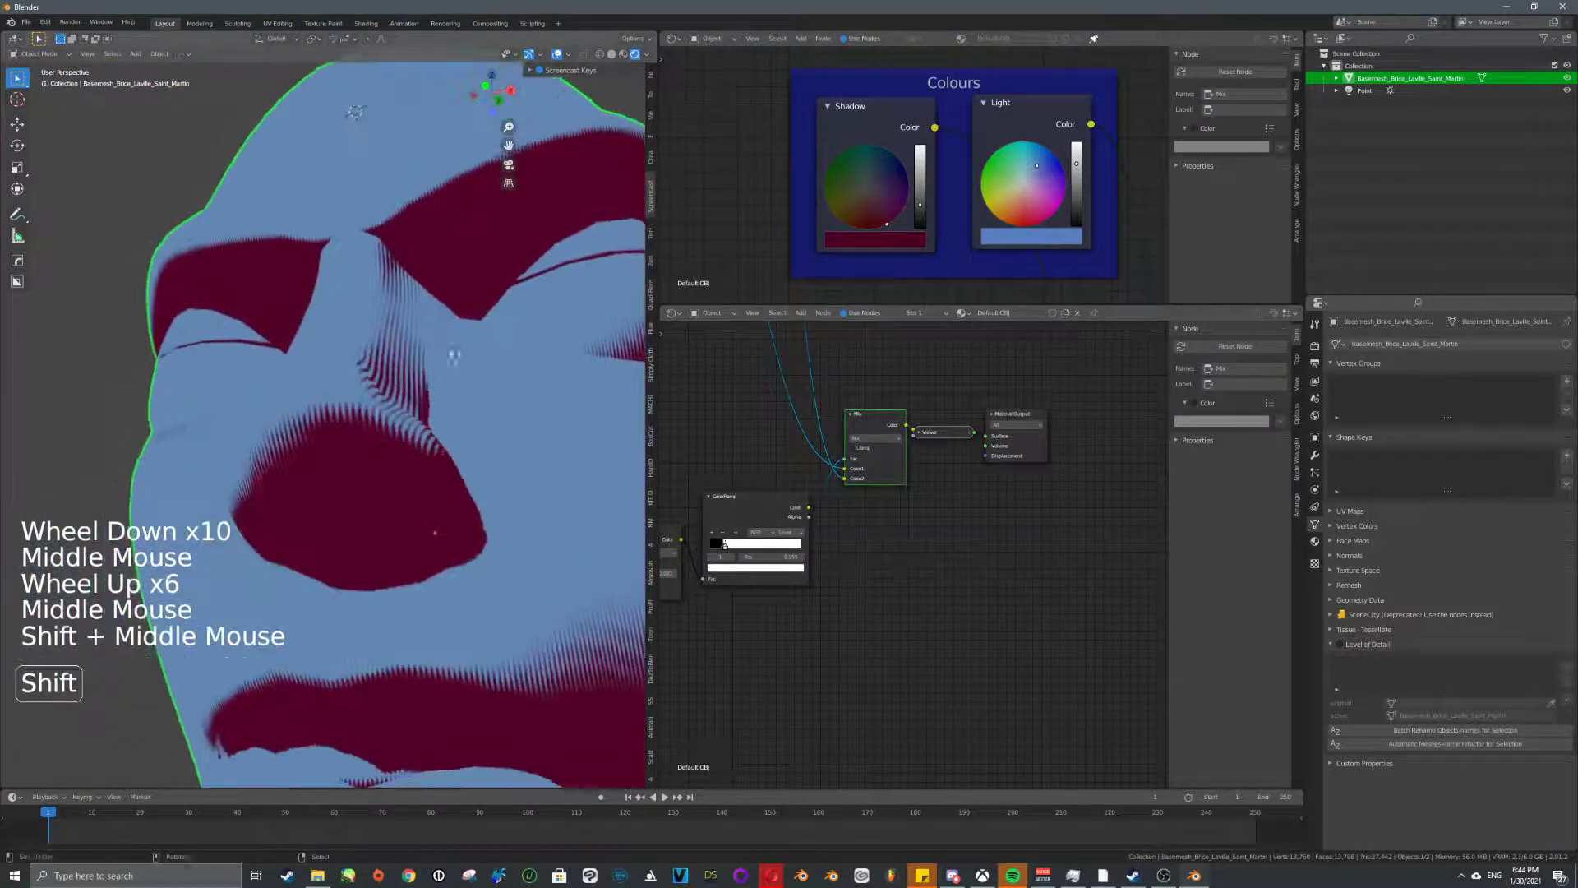
{"action": "middle_click_drag", "start_coordinate": [345, 393], "coordinate": [460, 460]}
{"action": "scroll", "coordinate": [445, 416], "scroll_direction": "down", "scroll_amount": 3}
- Set the Wave Texture's scale to 10.1 and check the line pattern around the head's ear and brow
{"action": "middle_click_drag", "start_coordinate": [843, 525], "coordinate": [941, 497]}
{"action": "scroll", "coordinate": [847, 524], "scroll_direction": "up", "scroll_amount": 1}
{"action": "middle_click_drag", "start_coordinate": [847, 523], "coordinate": [936, 462]}
{"action": "middle_click_drag", "start_coordinate": [810, 567], "coordinate": [886, 518]}
{"action": "scroll", "coordinate": [755, 618], "scroll_direction": "up", "scroll_amount": 5}
{"action": "middle_click_drag", "start_coordinate": [756, 618], "coordinate": [965, 449]}
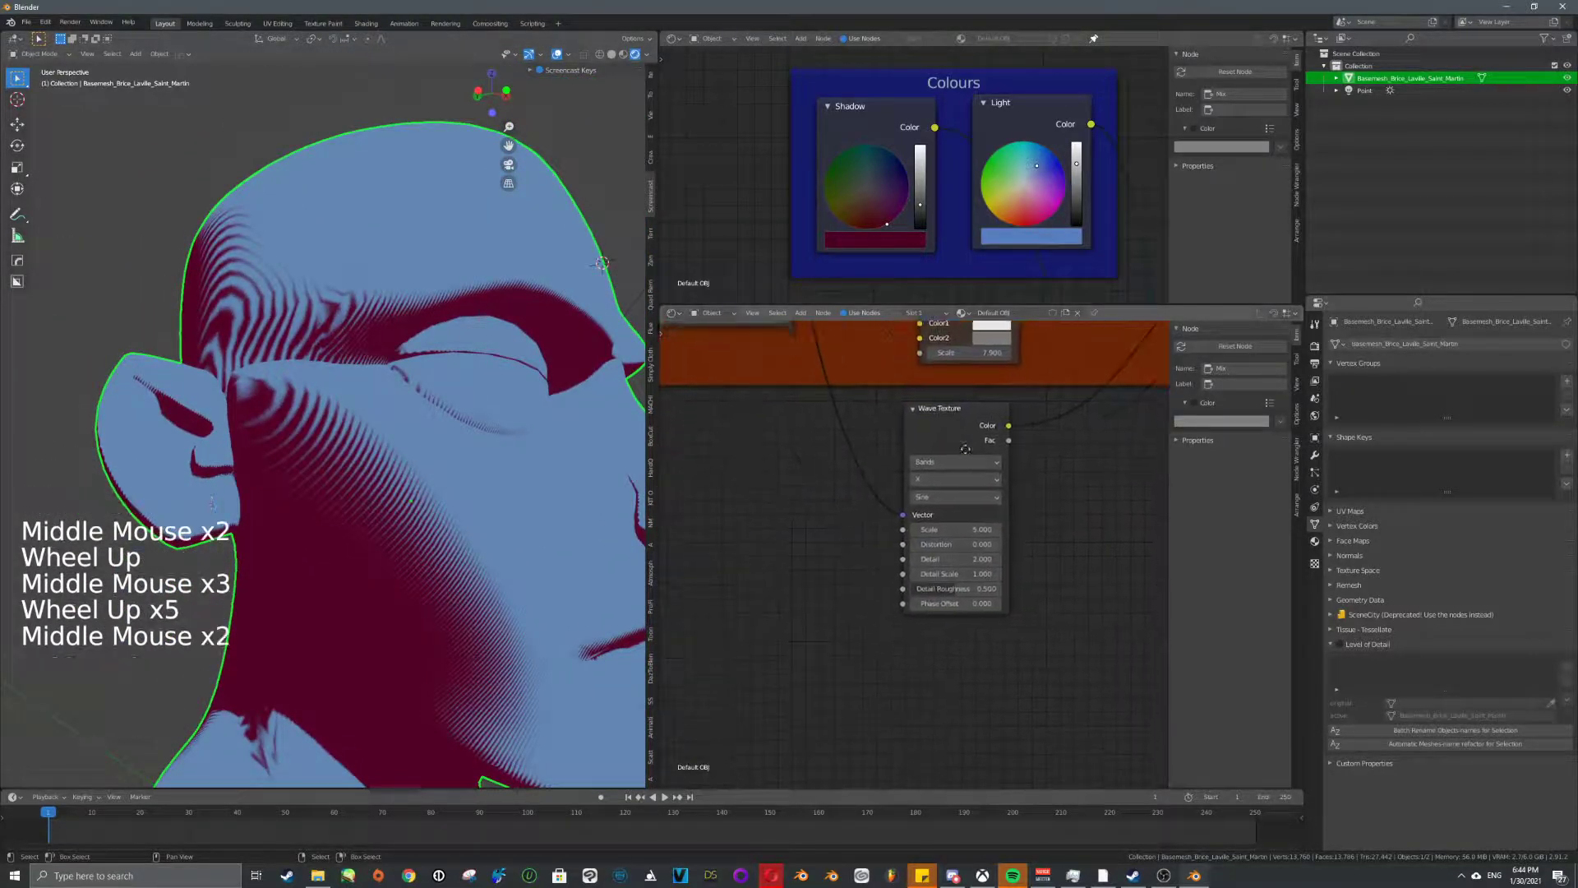
{"action": "left_click_drag", "start_coordinate": [946, 529], "coordinate": [995, 529]}
{"action": "left_click_drag", "start_coordinate": [956, 529], "coordinate": [937, 529]}
{"action": "scroll", "coordinate": [397, 398], "scroll_direction": "up", "scroll_amount": 3}
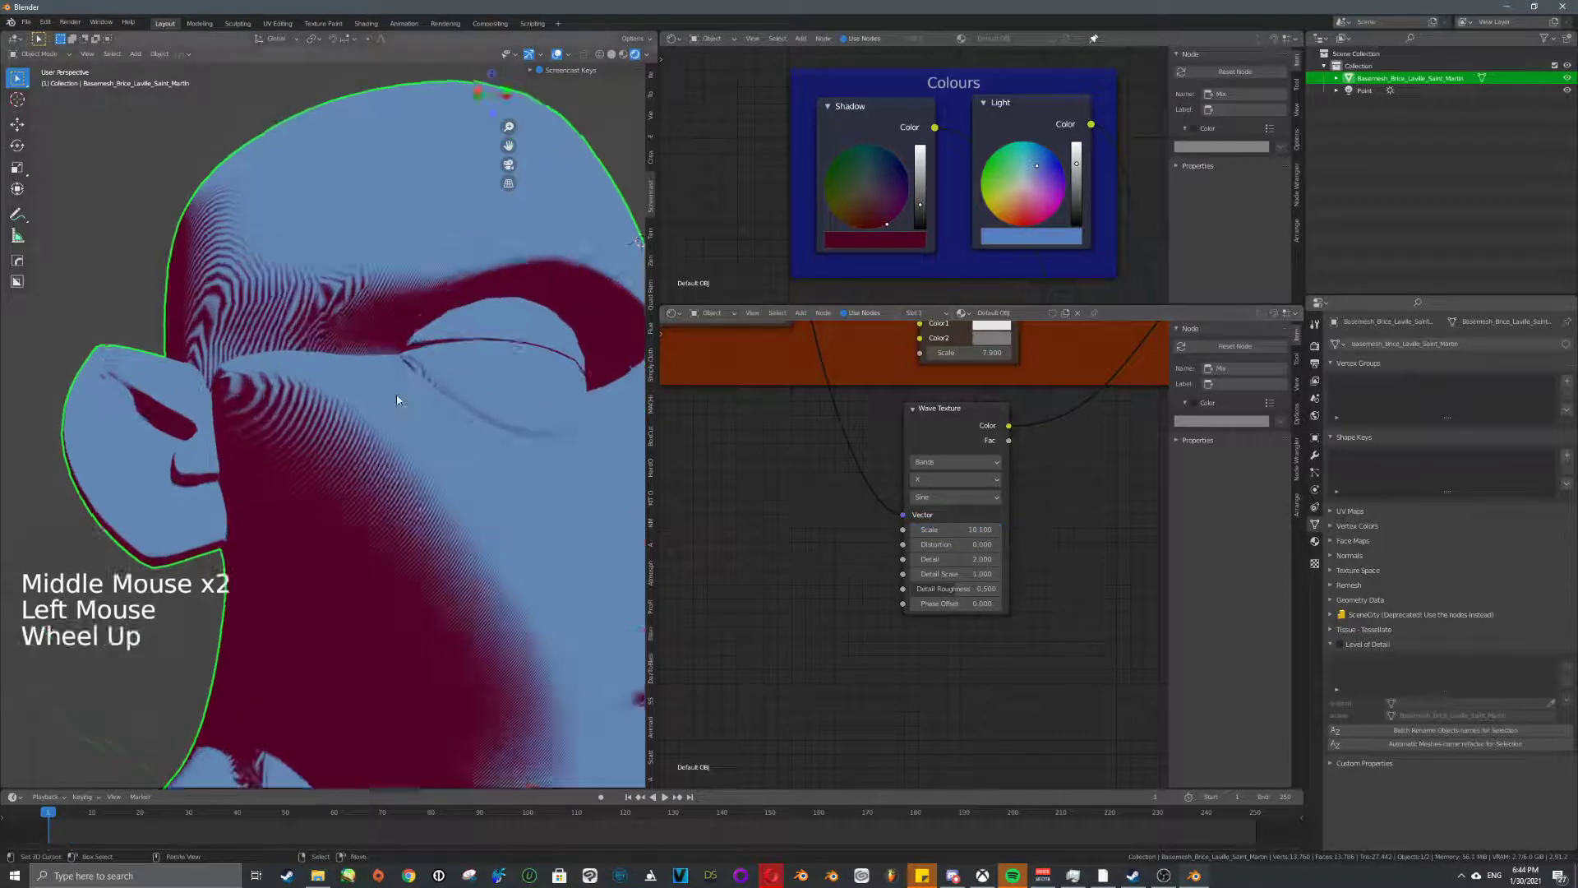
{"action": "middle_click_drag", "start_coordinate": [276, 308], "coordinate": [367, 335]}
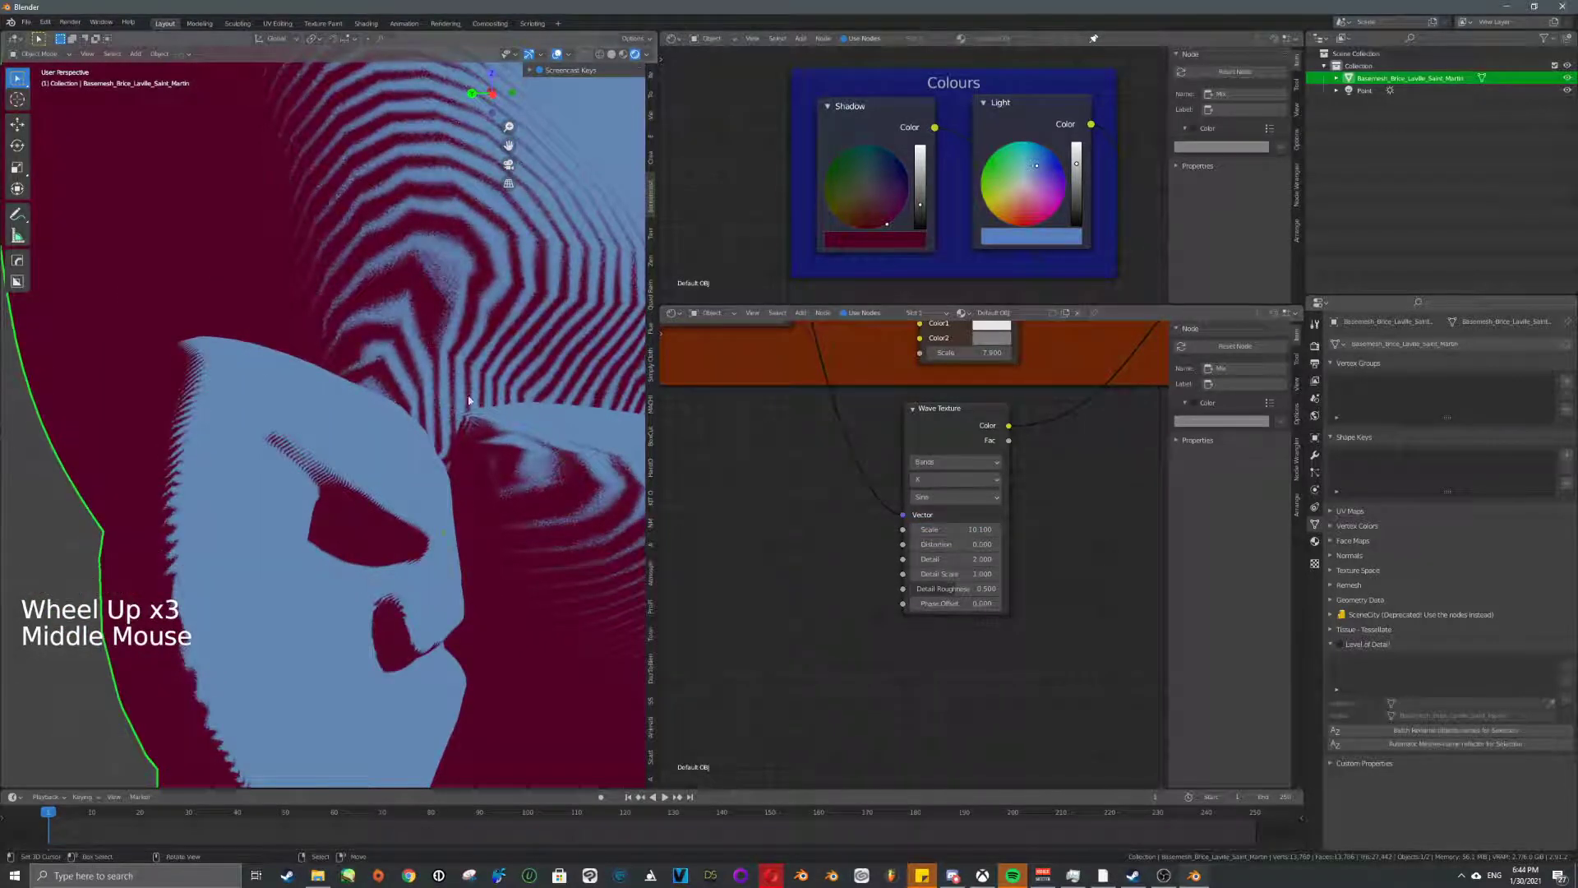
{"action": "scroll", "coordinate": [456, 396], "scroll_direction": "down", "scroll_amount": 5}
- Duplicate the Texture Coordinate and Mapping nodes and place the copies beside the Wave Texture in the Line Texture frame
{"action": "middle_click_drag", "start_coordinate": [788, 454], "coordinate": [898, 472]}
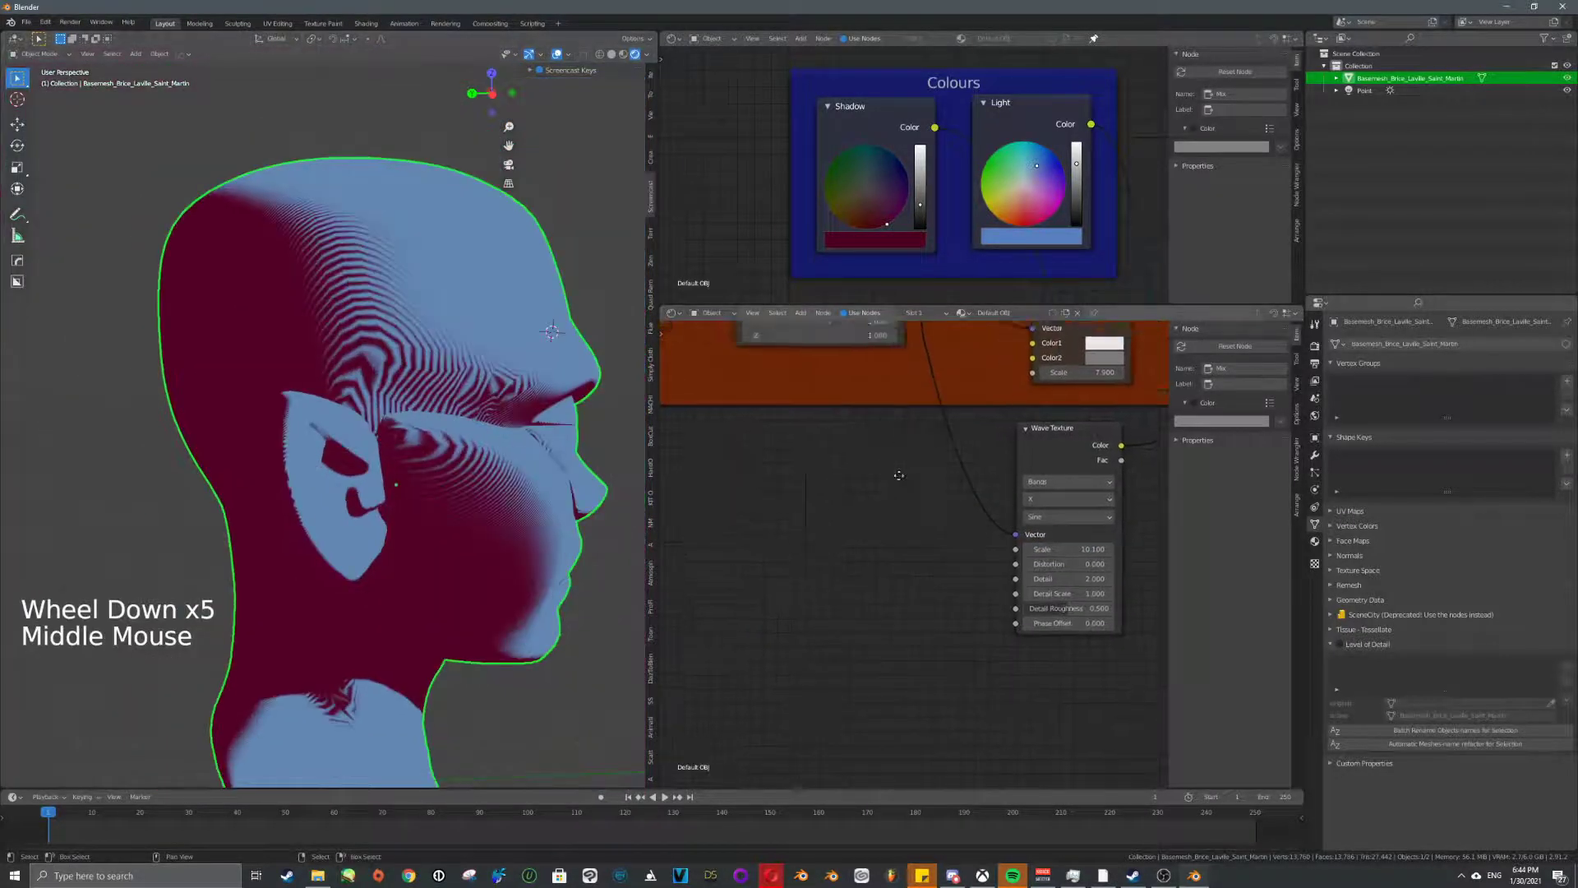
{"action": "middle_click_drag", "start_coordinate": [760, 401], "coordinate": [845, 492]}
{"action": "scroll", "coordinate": [880, 472], "scroll_direction": "down", "scroll_amount": 4}
{"action": "right_click", "coordinate": [793, 373]}
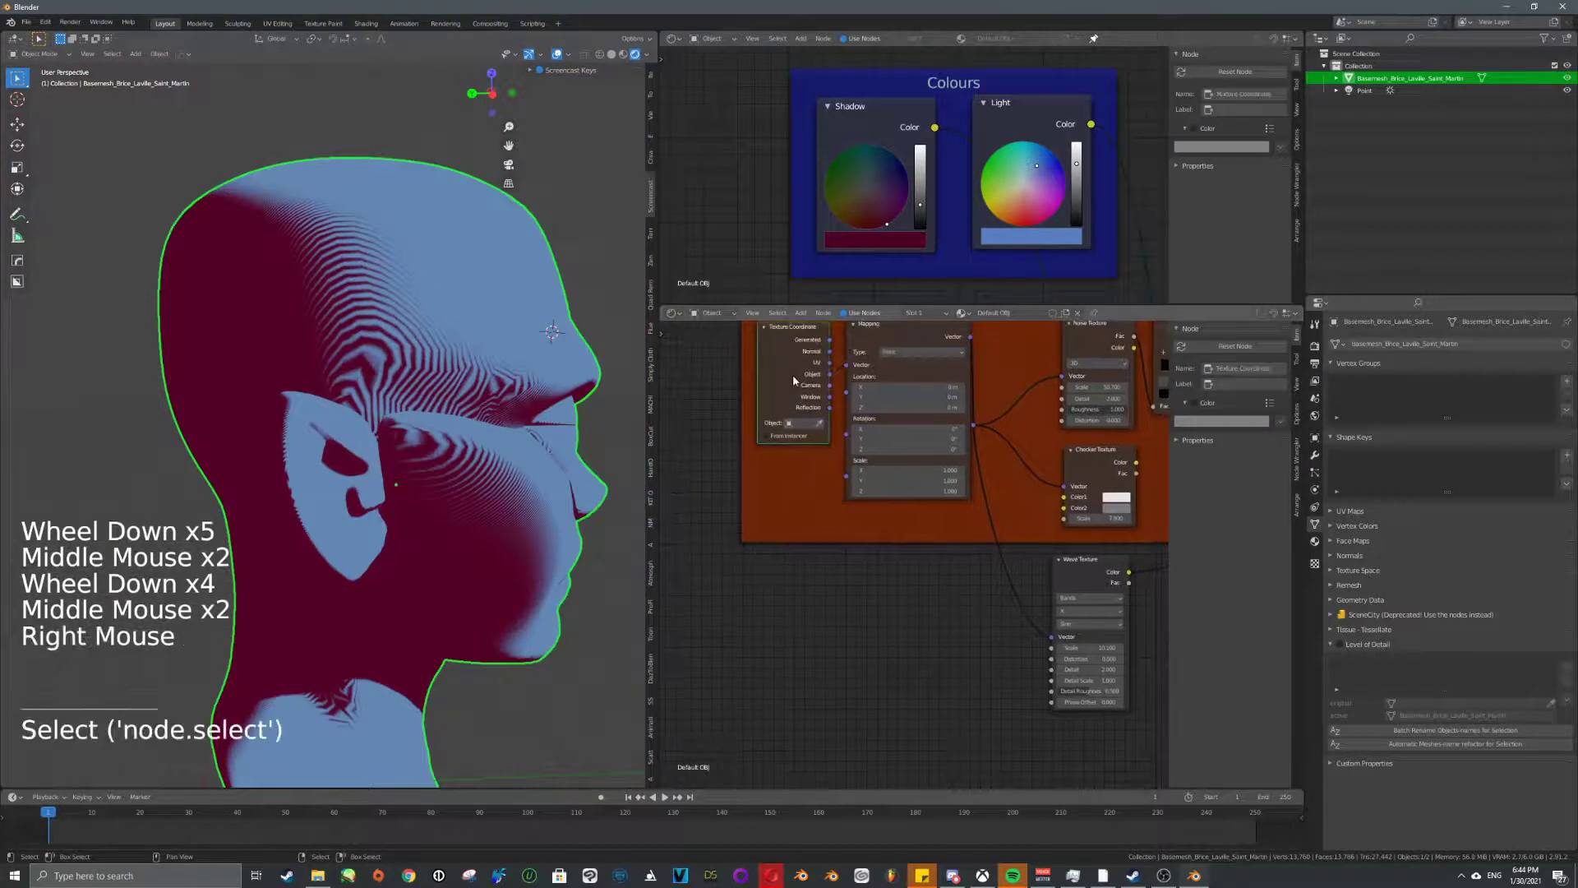
{"action": "right_click", "coordinate": [852, 374], "text": "shift"}
{"action": "key", "text": "shift+d"}
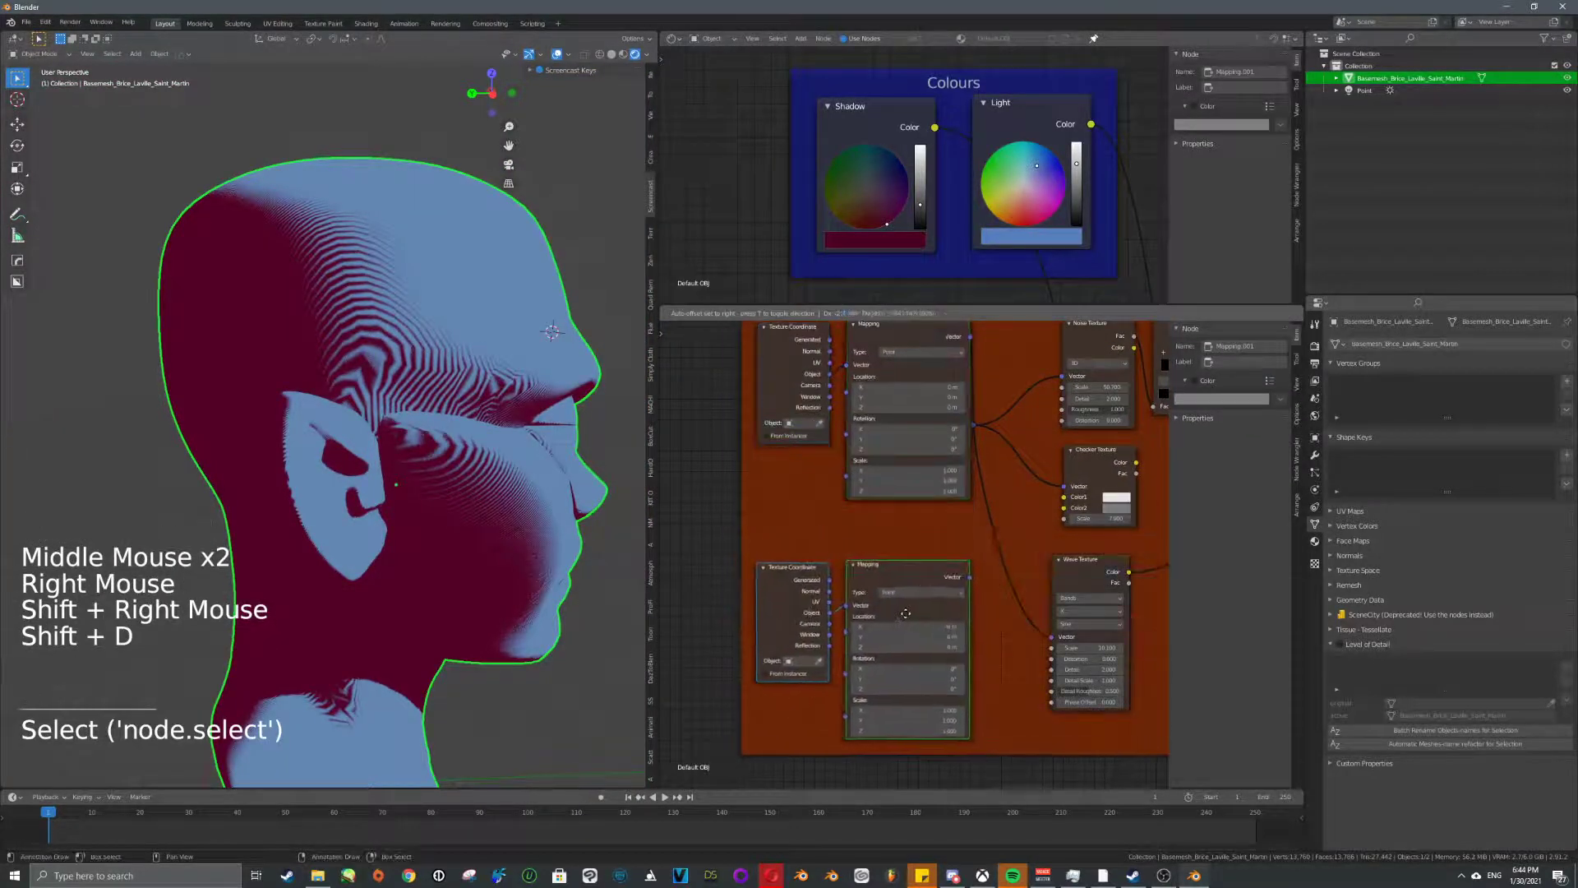
- Connect the duplicated Texture Coordinate's Generated output to the duplicated Mapping, and that Mapping's Vector to the Wave Texture's Vector
{"action": "middle_click_drag", "start_coordinate": [855, 411], "coordinate": [961, 470]}
{"action": "scroll", "coordinate": [870, 487], "scroll_direction": "up", "scroll_amount": 4}
{"action": "left_click", "coordinate": [753, 428]}
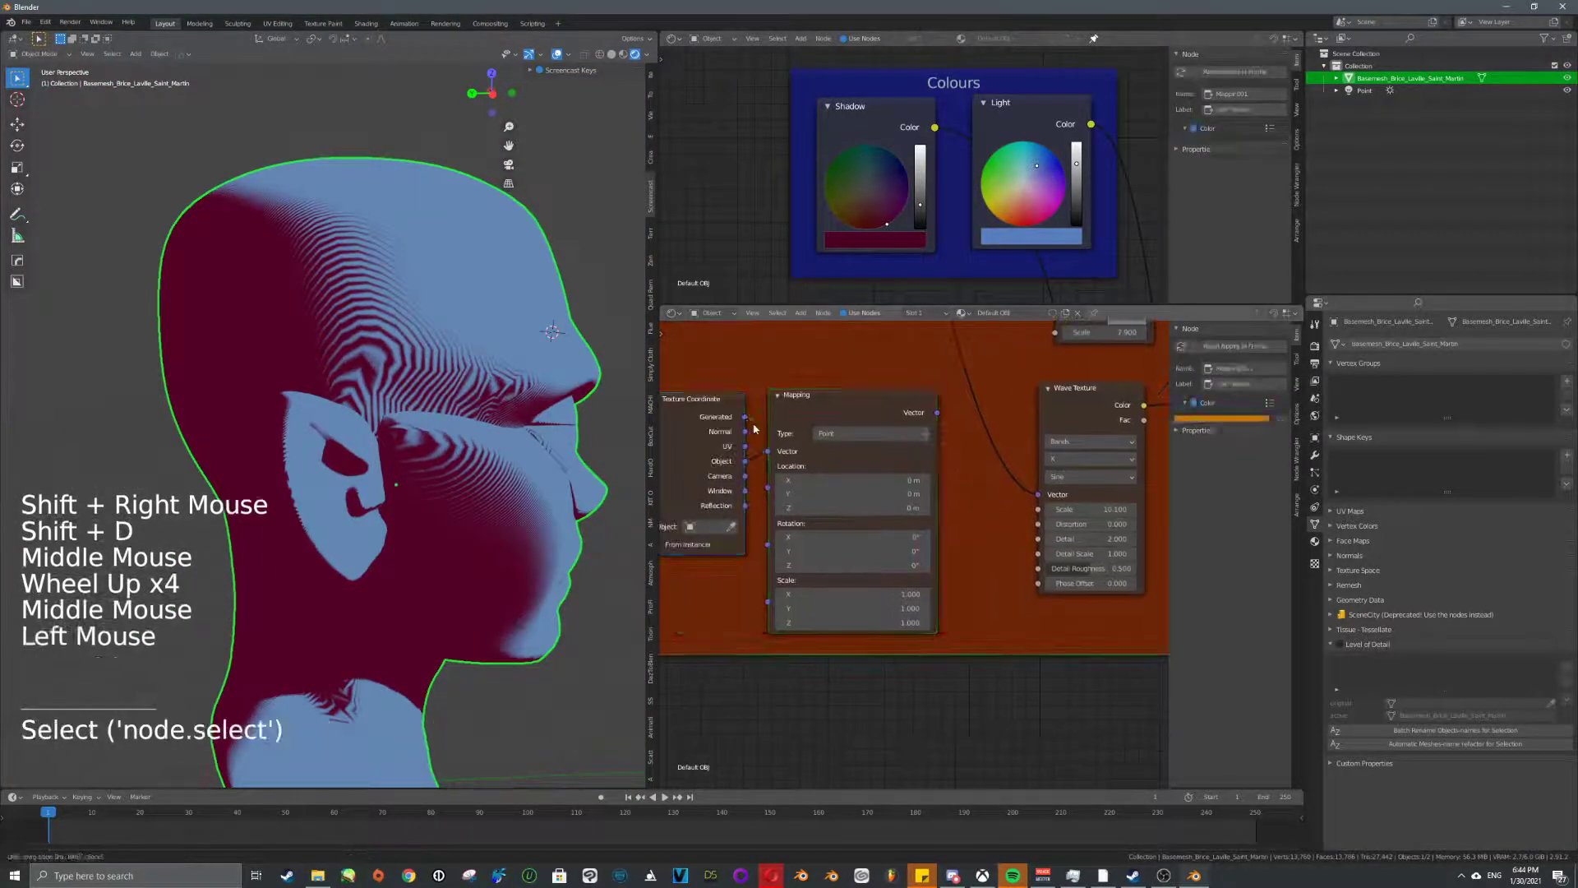
{"action": "left_click_drag", "start_coordinate": [772, 452], "coordinate": [774, 452]}
{"action": "middle_click_drag", "start_coordinate": [951, 445], "coordinate": [870, 428]}
{"action": "left_click_drag", "start_coordinate": [855, 395], "coordinate": [958, 477]}
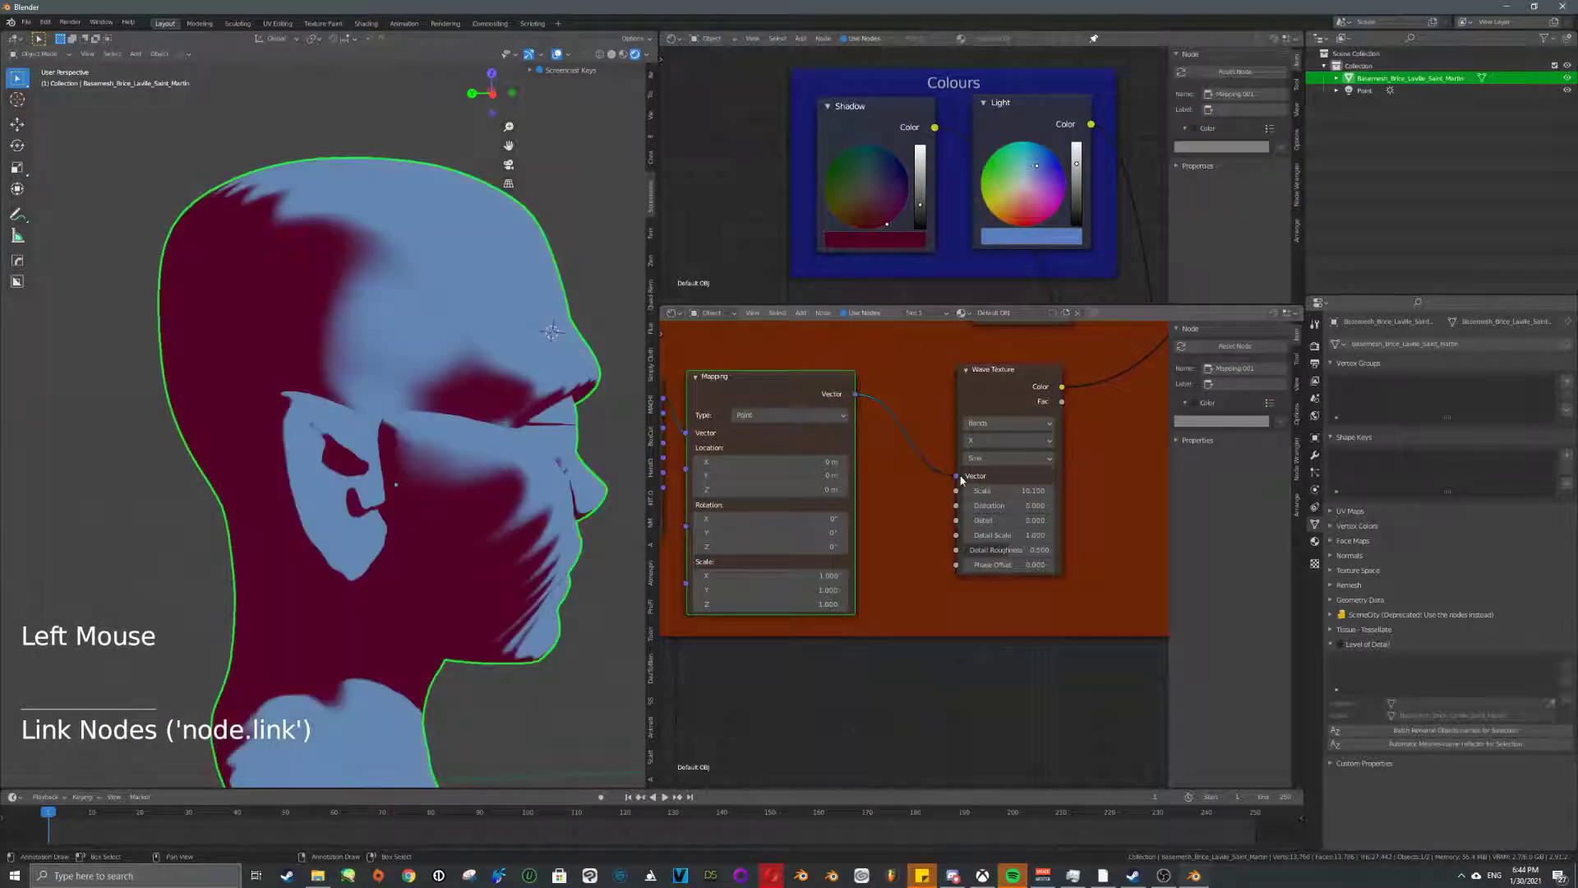
- Set the Wave Texture's scale to 50 and check the bands on the head's profile
{"action": "middle_click_drag", "start_coordinate": [520, 460], "coordinate": [337, 431]}
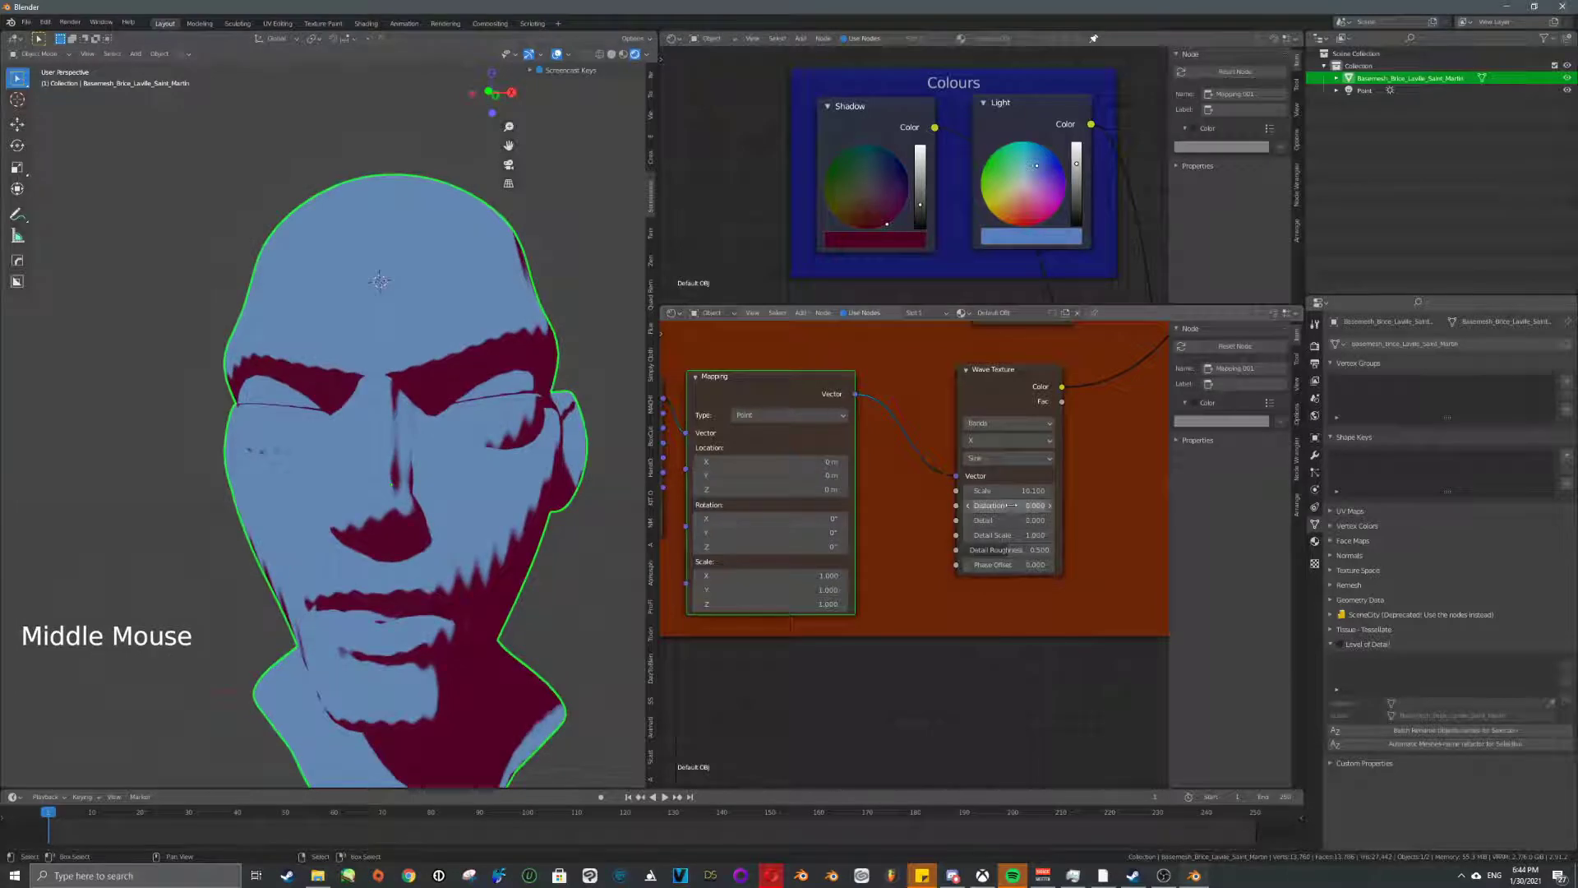
{"action": "left_click_drag", "start_coordinate": [997, 492], "coordinate": [1027, 492]}
{"action": "mouse_move", "coordinate": [267, 451]}
{"action": "middle_mouse_down"}
{"action": "mouse_move", "coordinate": [398, 456]}
{"action": "mouse_move", "coordinate": [210, 444]}
{"action": "middle_mouse_up"}
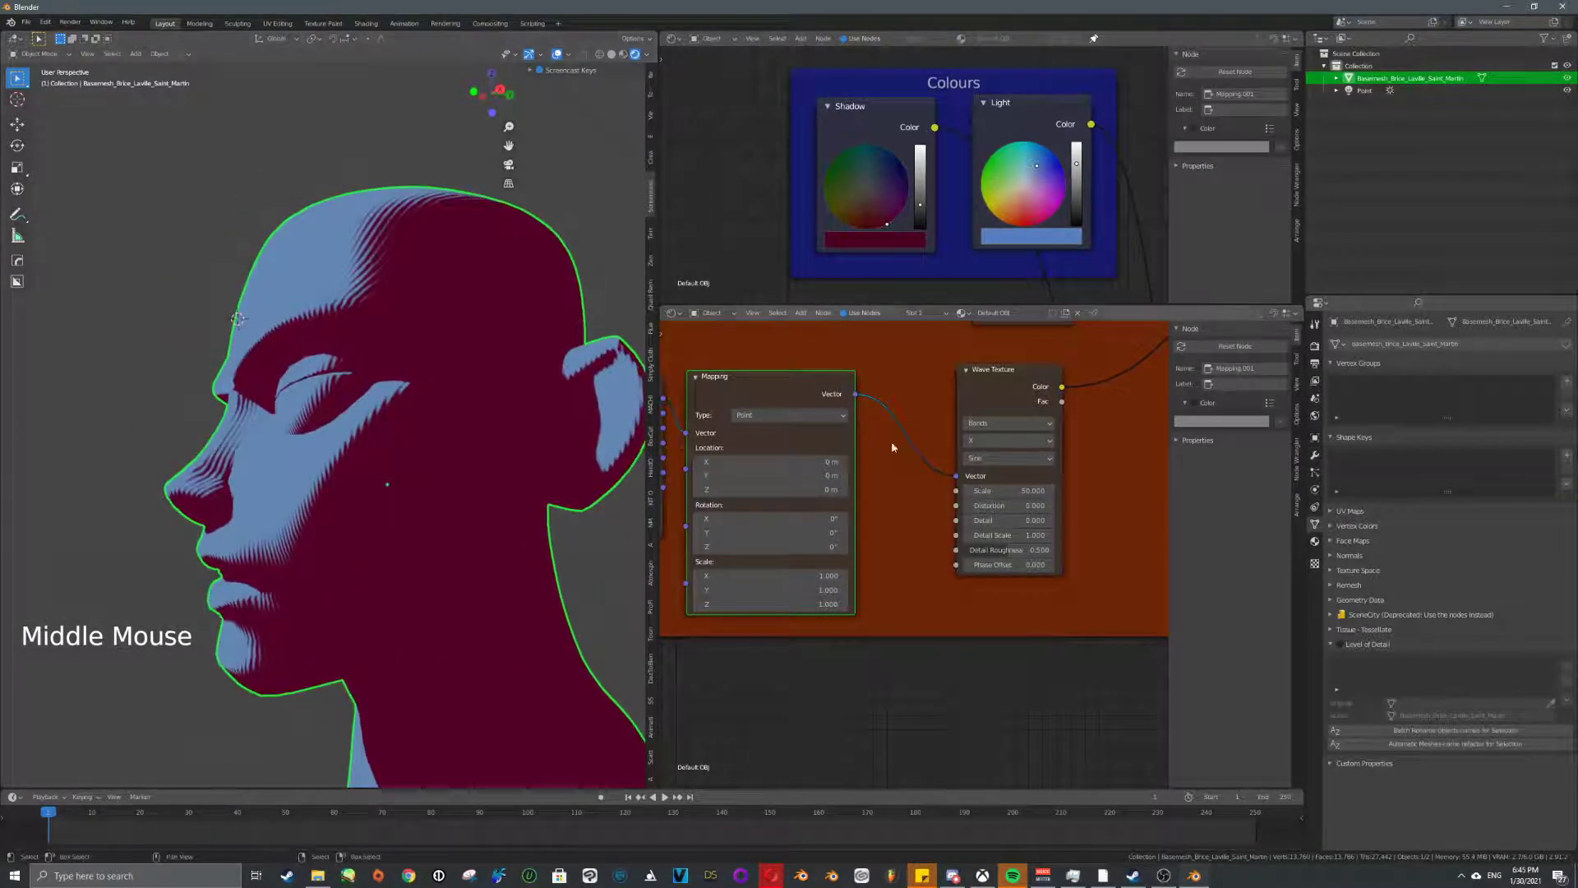
- Switch the duplicated Mapping node's type to Texture and set its Y rotation to 45°
{"action": "scroll", "coordinate": [933, 489], "scroll_direction": "up", "scroll_amount": 2}
{"action": "middle_click_drag", "start_coordinate": [932, 488], "coordinate": [966, 460]}
{"action": "left_click_drag", "start_coordinate": [816, 506], "coordinate": [859, 506]}
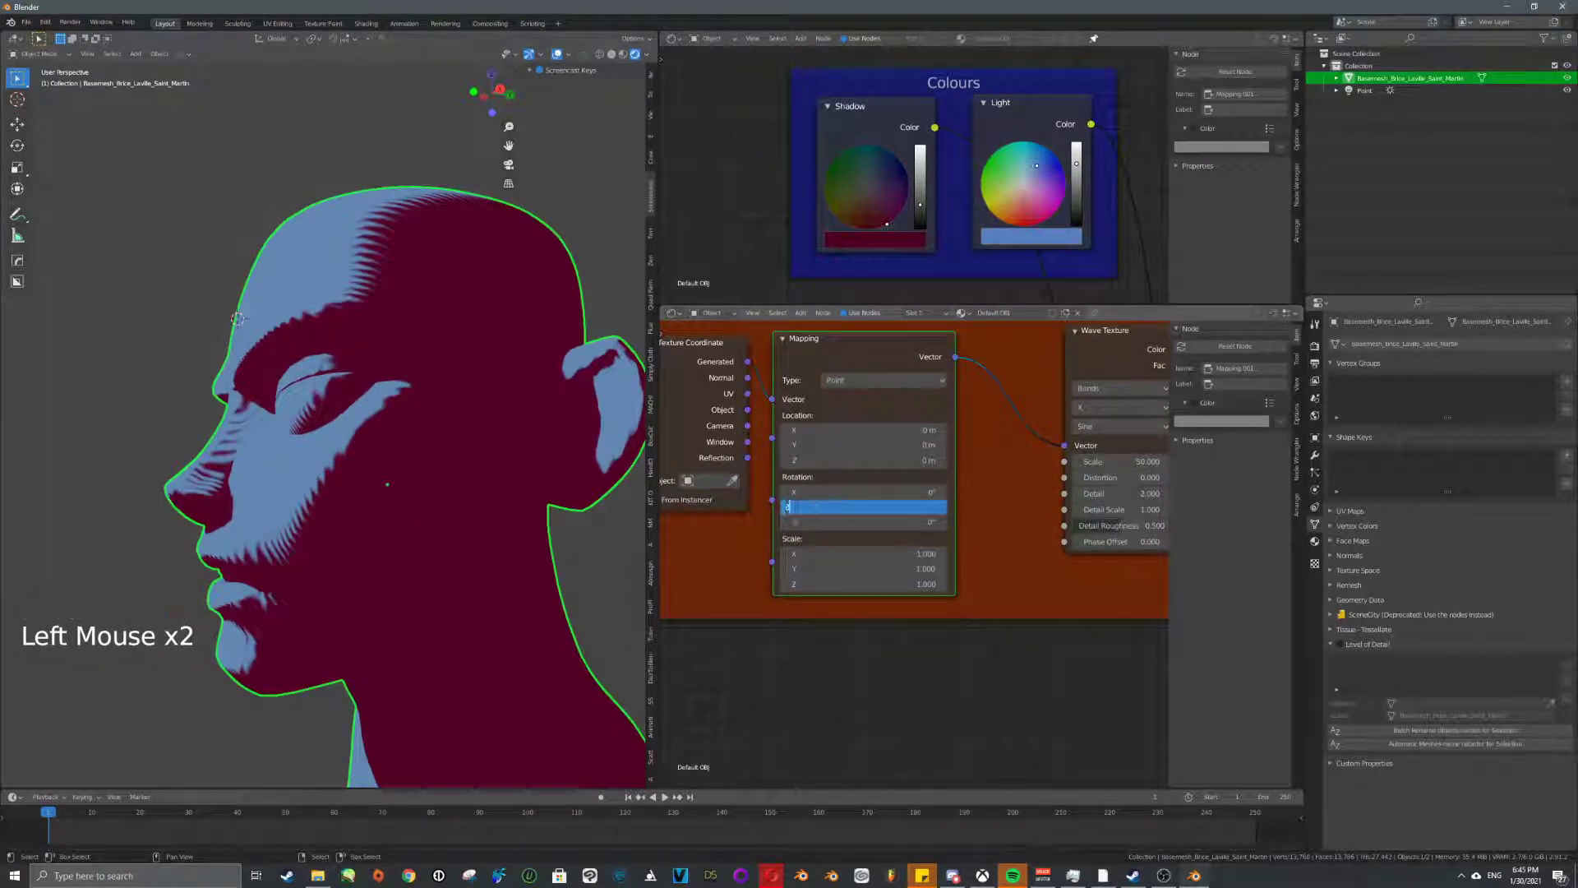
{"action": "left_click", "coordinate": [865, 383]}
{"action": "left_click", "coordinate": [862, 415]}
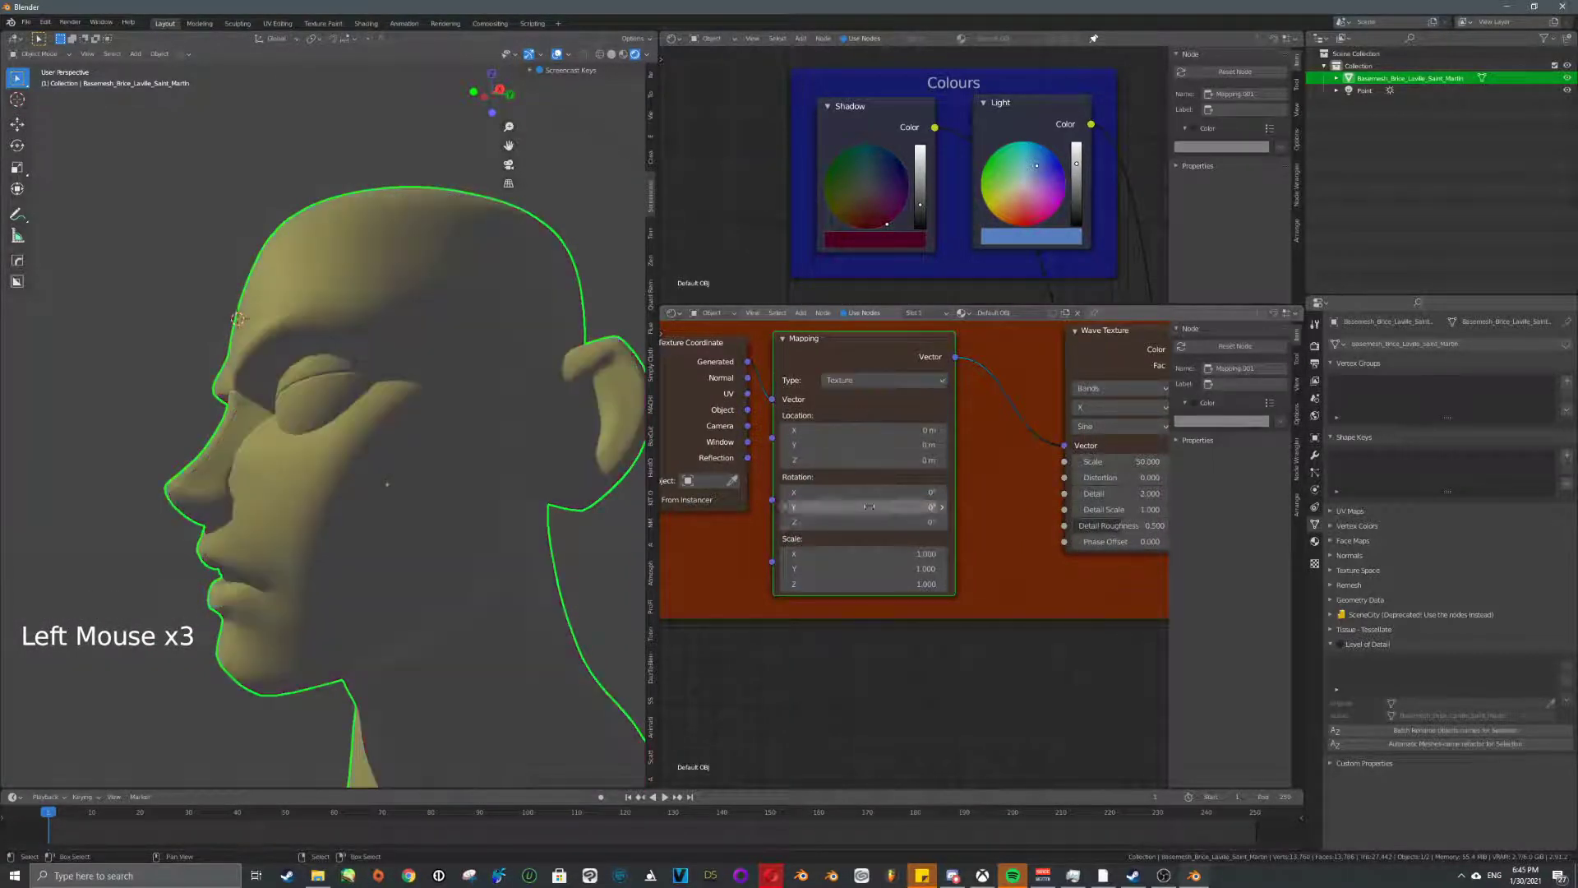
{"action": "left_click_drag", "start_coordinate": [868, 506], "coordinate": [868, 507]}
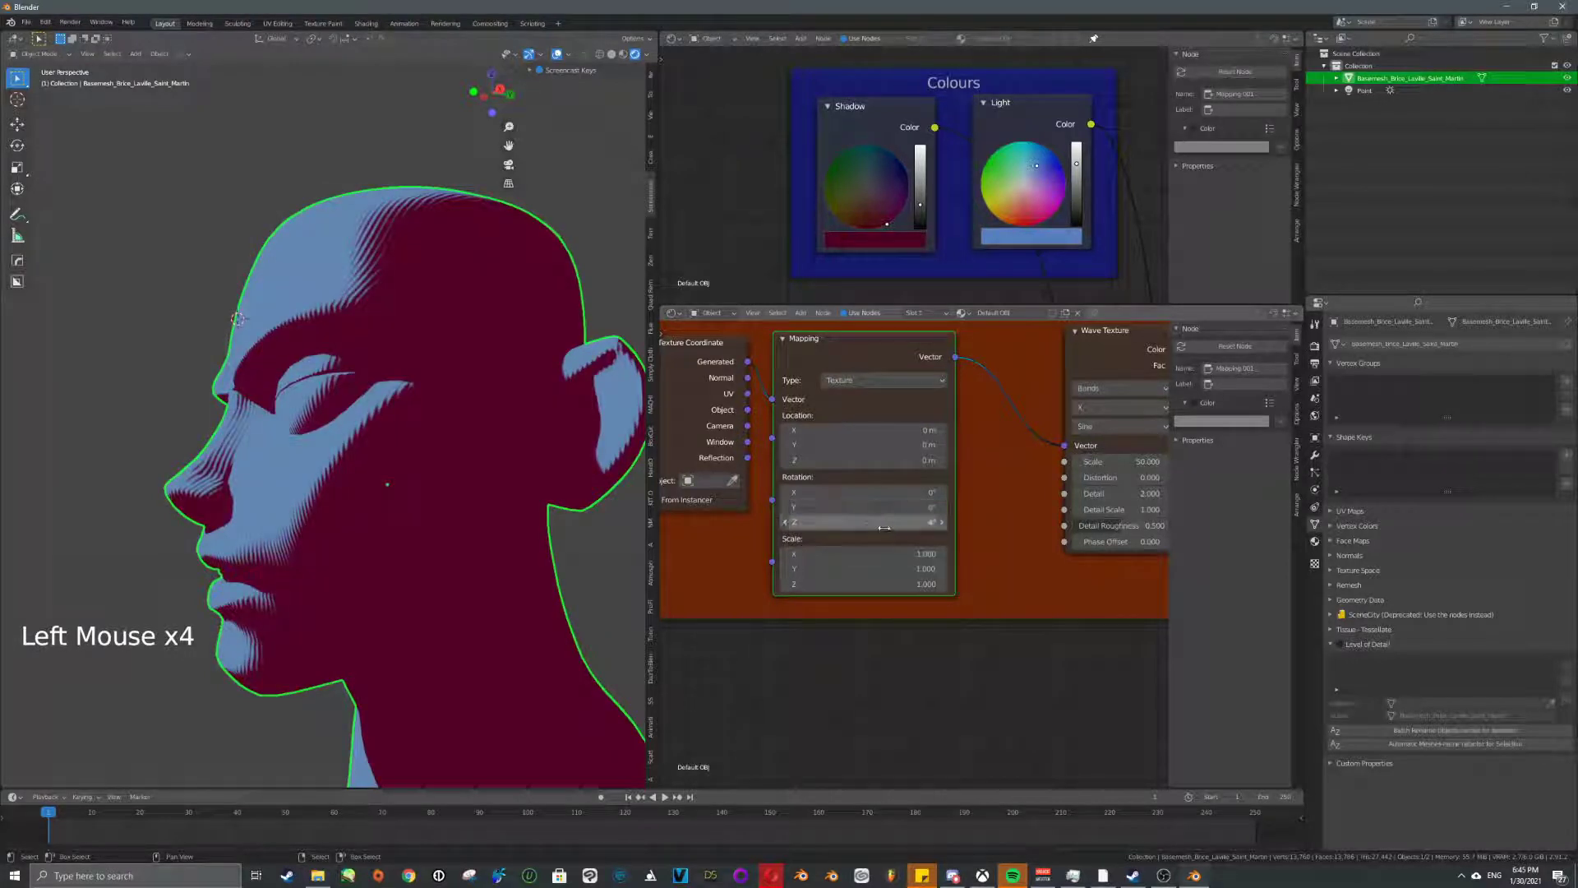
- Examine the angled shadow lines on the cheek, nose and eye from several distances and viewing angles
{"action": "middle_click_drag", "start_coordinate": [460, 493], "coordinate": [268, 482]}
{"action": "scroll", "coordinate": [448, 491], "scroll_direction": "down", "scroll_amount": 3}
{"action": "scroll", "coordinate": [447, 491], "scroll_direction": "up", "scroll_amount": 6}
{"action": "scroll", "coordinate": [510, 527], "scroll_direction": "down", "scroll_amount": 4}
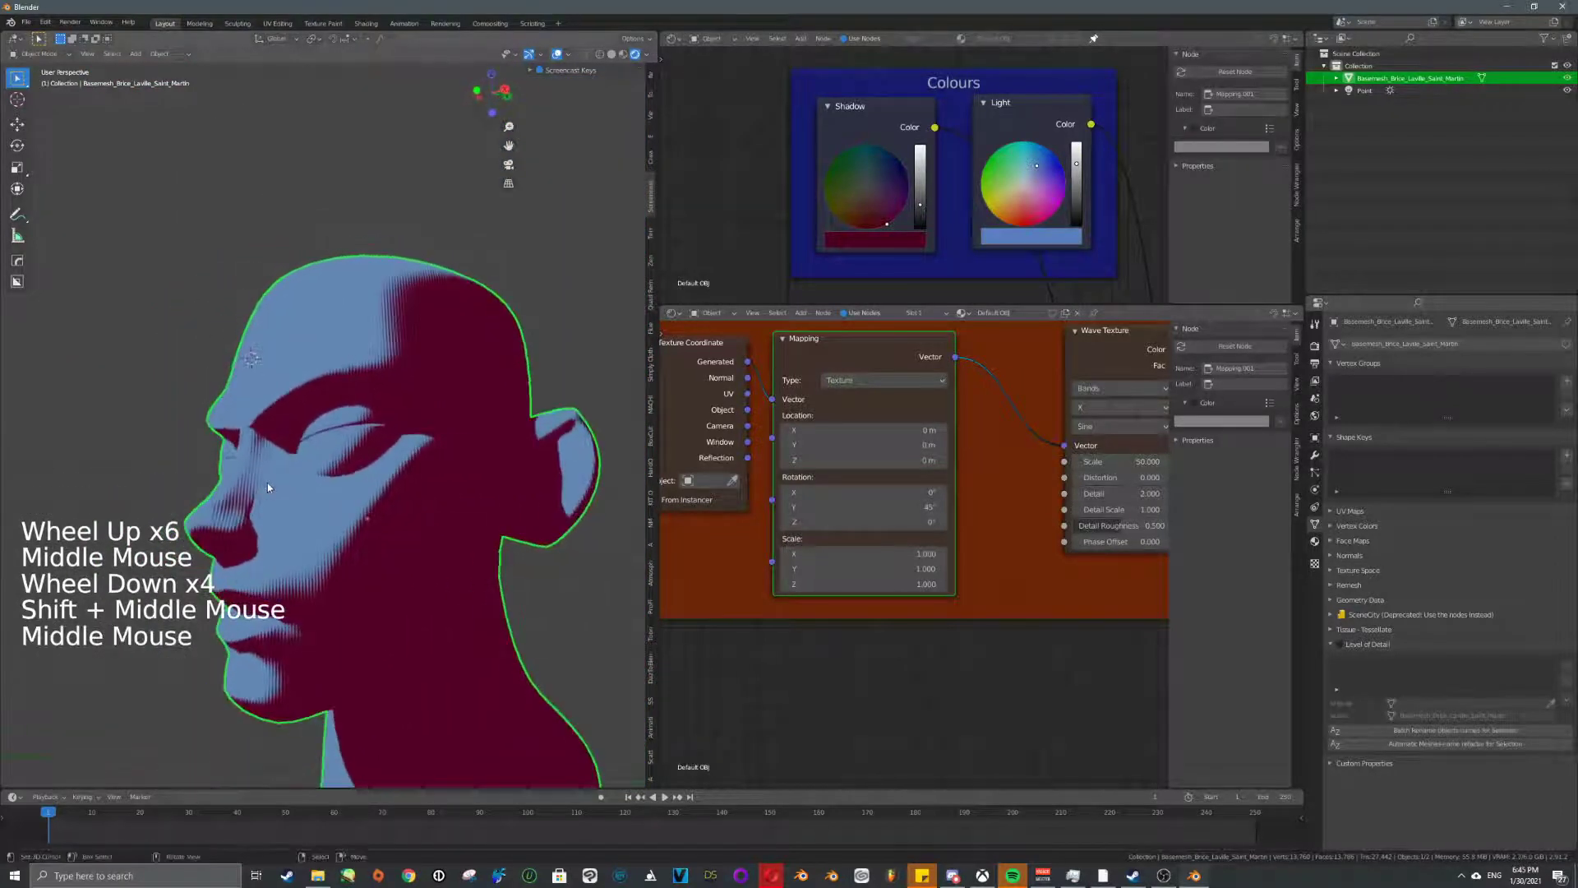
{"action": "scroll", "coordinate": [402, 460], "scroll_direction": "up", "scroll_amount": 4}
{"action": "middle_click_drag", "start_coordinate": [403, 461], "coordinate": [410, 326], "text": "shift"}
{"action": "scroll", "coordinate": [416, 381], "scroll_direction": "up", "scroll_amount": 4}
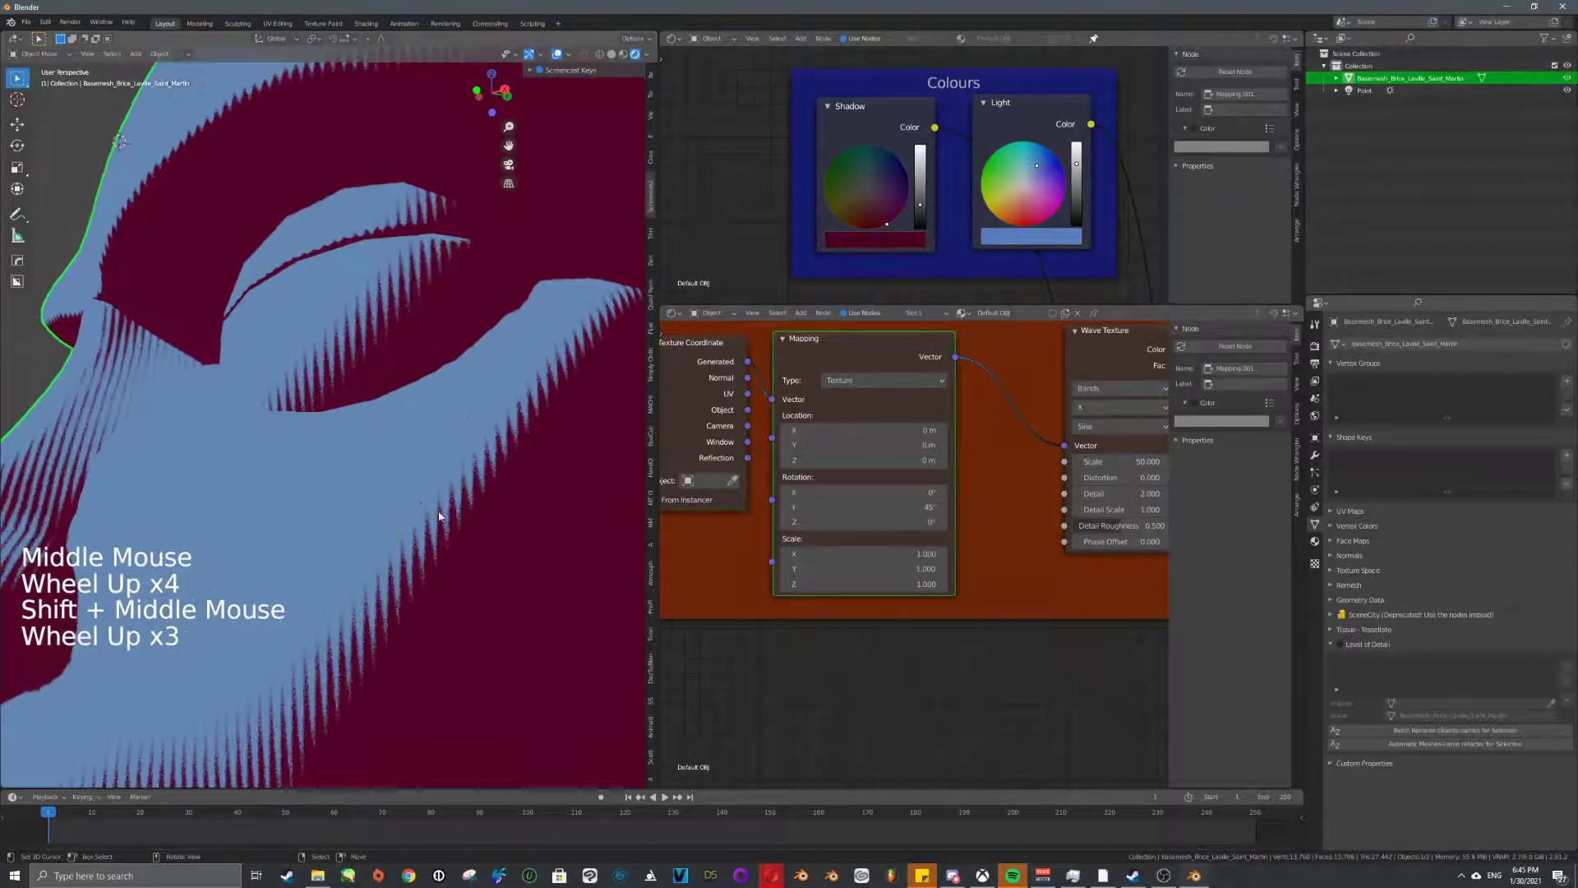
{"action": "middle_click_drag", "start_coordinate": [416, 382], "coordinate": [389, 450], "text": "shift"}
{"action": "scroll", "coordinate": [413, 535], "scroll_direction": "up", "scroll_amount": 5}
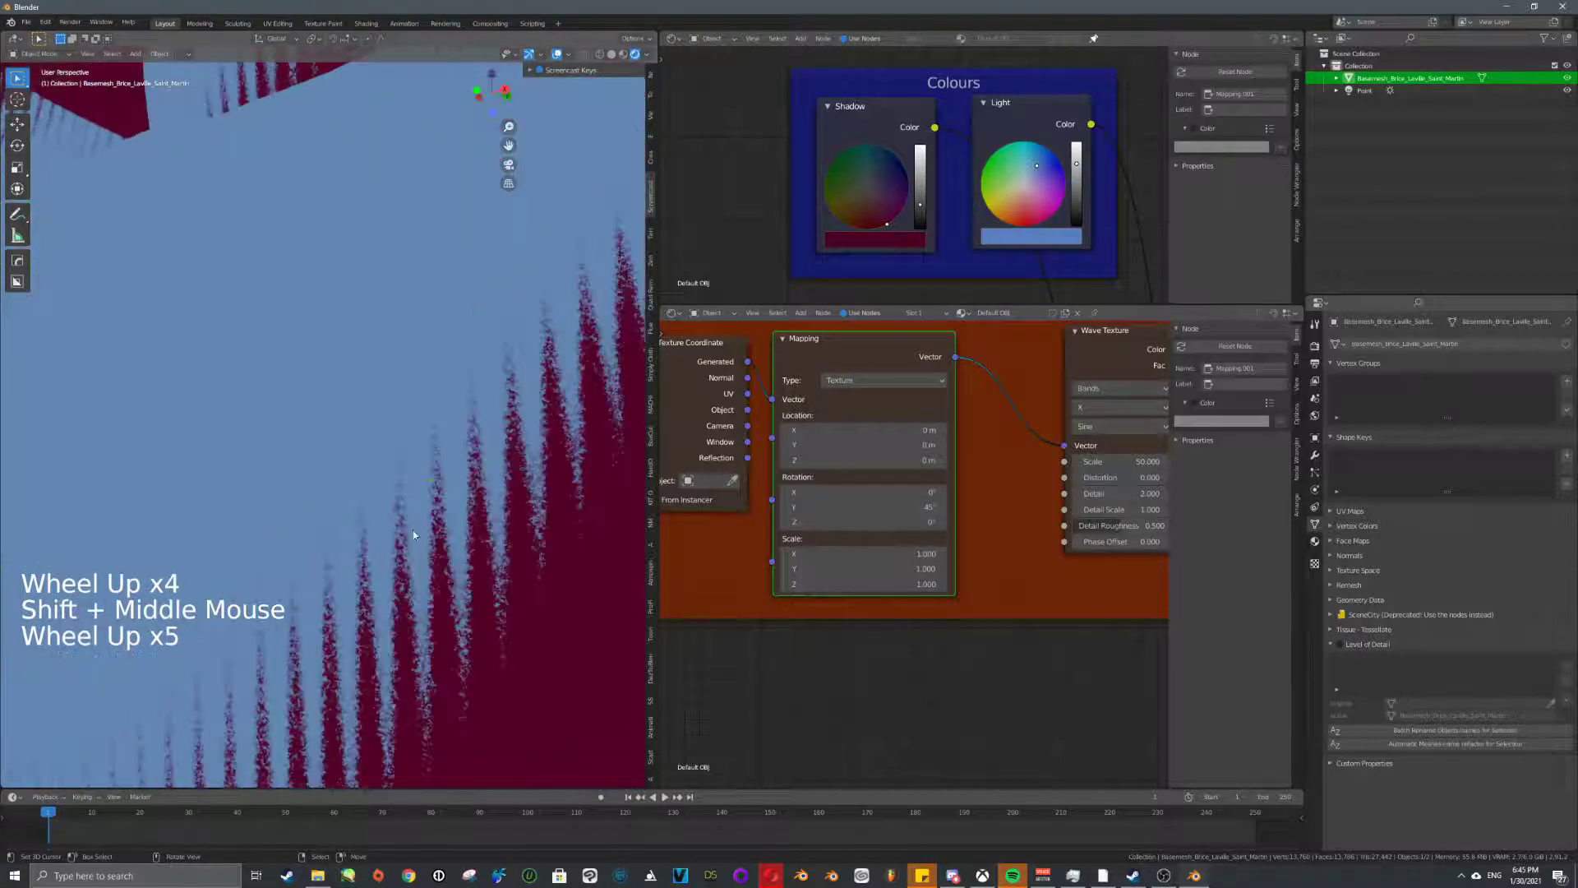
{"action": "scroll", "coordinate": [505, 548], "scroll_direction": "down", "scroll_amount": 8}
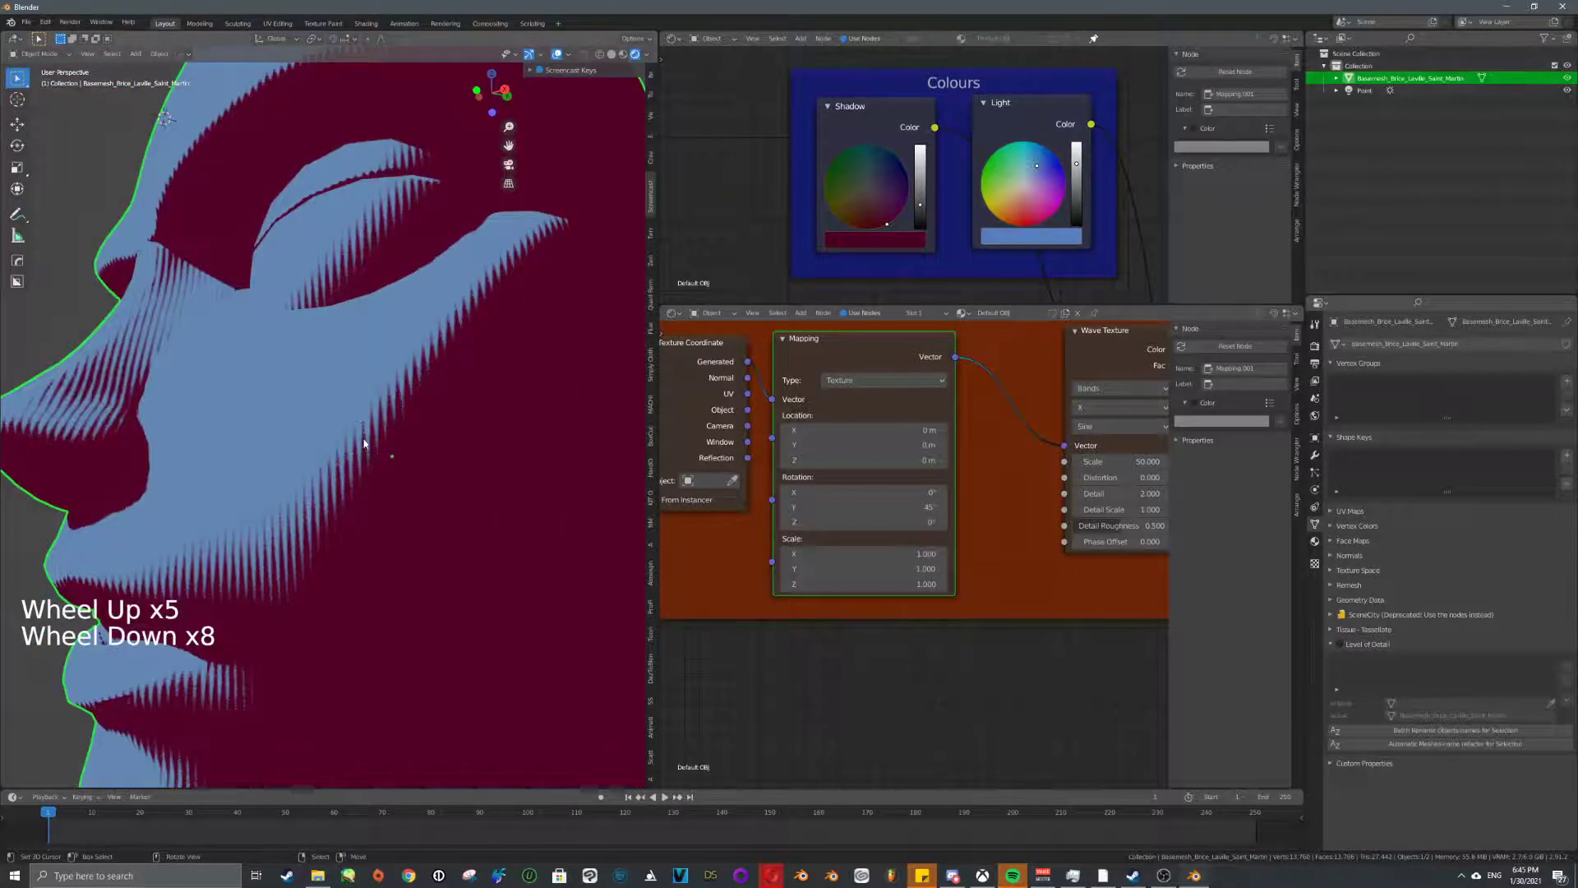
{"action": "scroll", "coordinate": [364, 443], "scroll_direction": "down", "scroll_amount": 5}
{"action": "middle_click_drag", "start_coordinate": [370, 448], "coordinate": [412, 460]}
{"action": "scroll", "coordinate": [412, 428], "scroll_direction": "down", "scroll_amount": 6}
{"action": "scroll", "coordinate": [519, 310], "scroll_direction": "up", "scroll_amount": 4}
- Rotate the sun light in two passes to shift the shadow to the other side of the face
{"action": "right_click", "coordinate": [625, 207]}
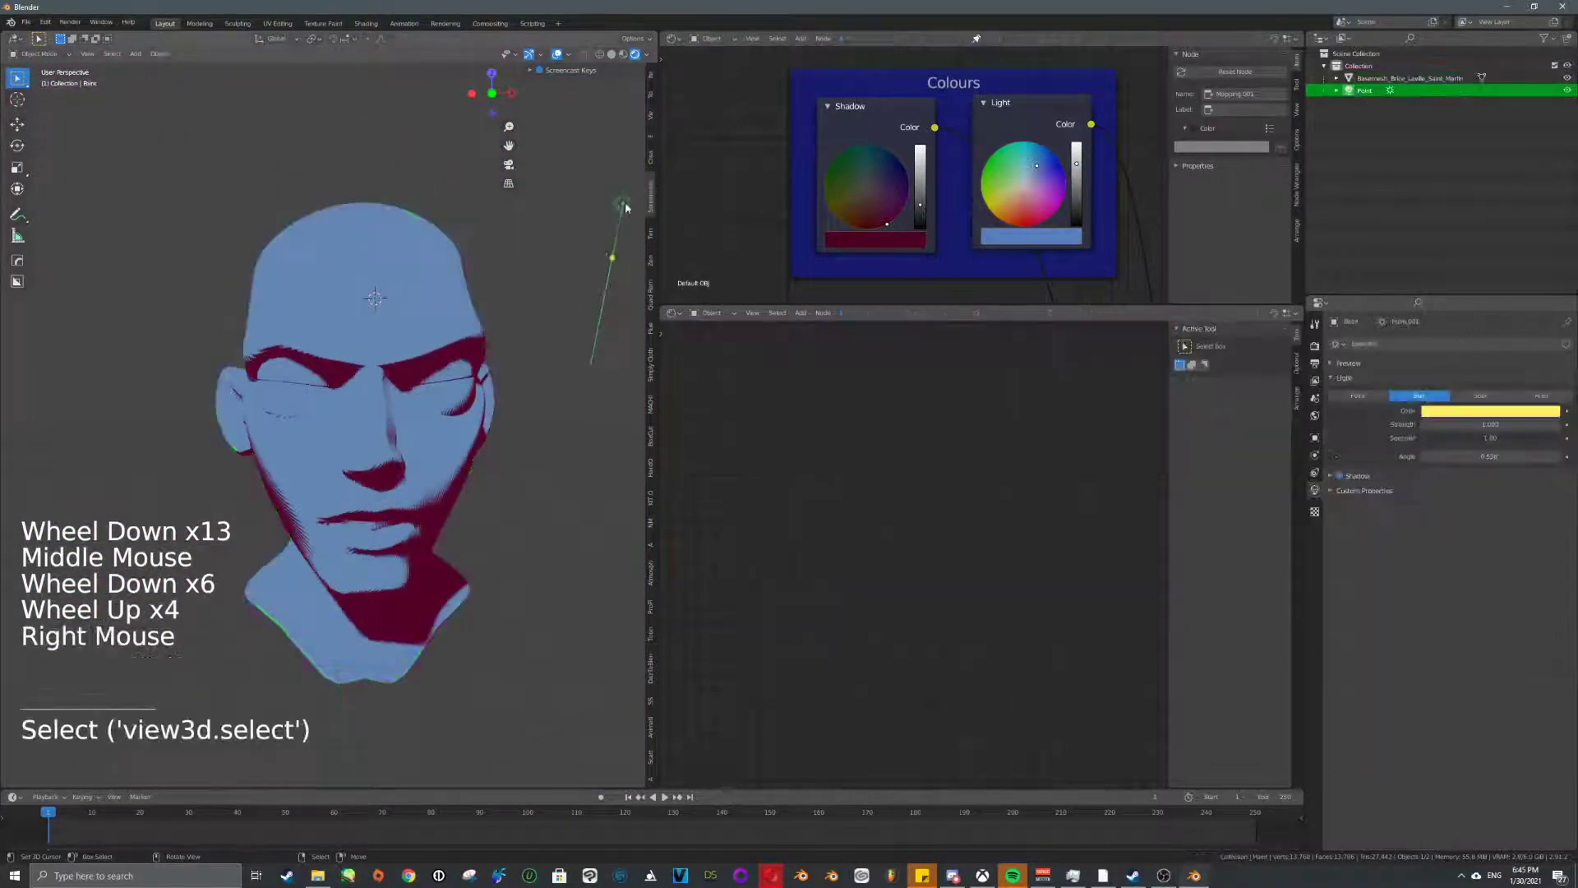
{"action": "key", "text": "r"}
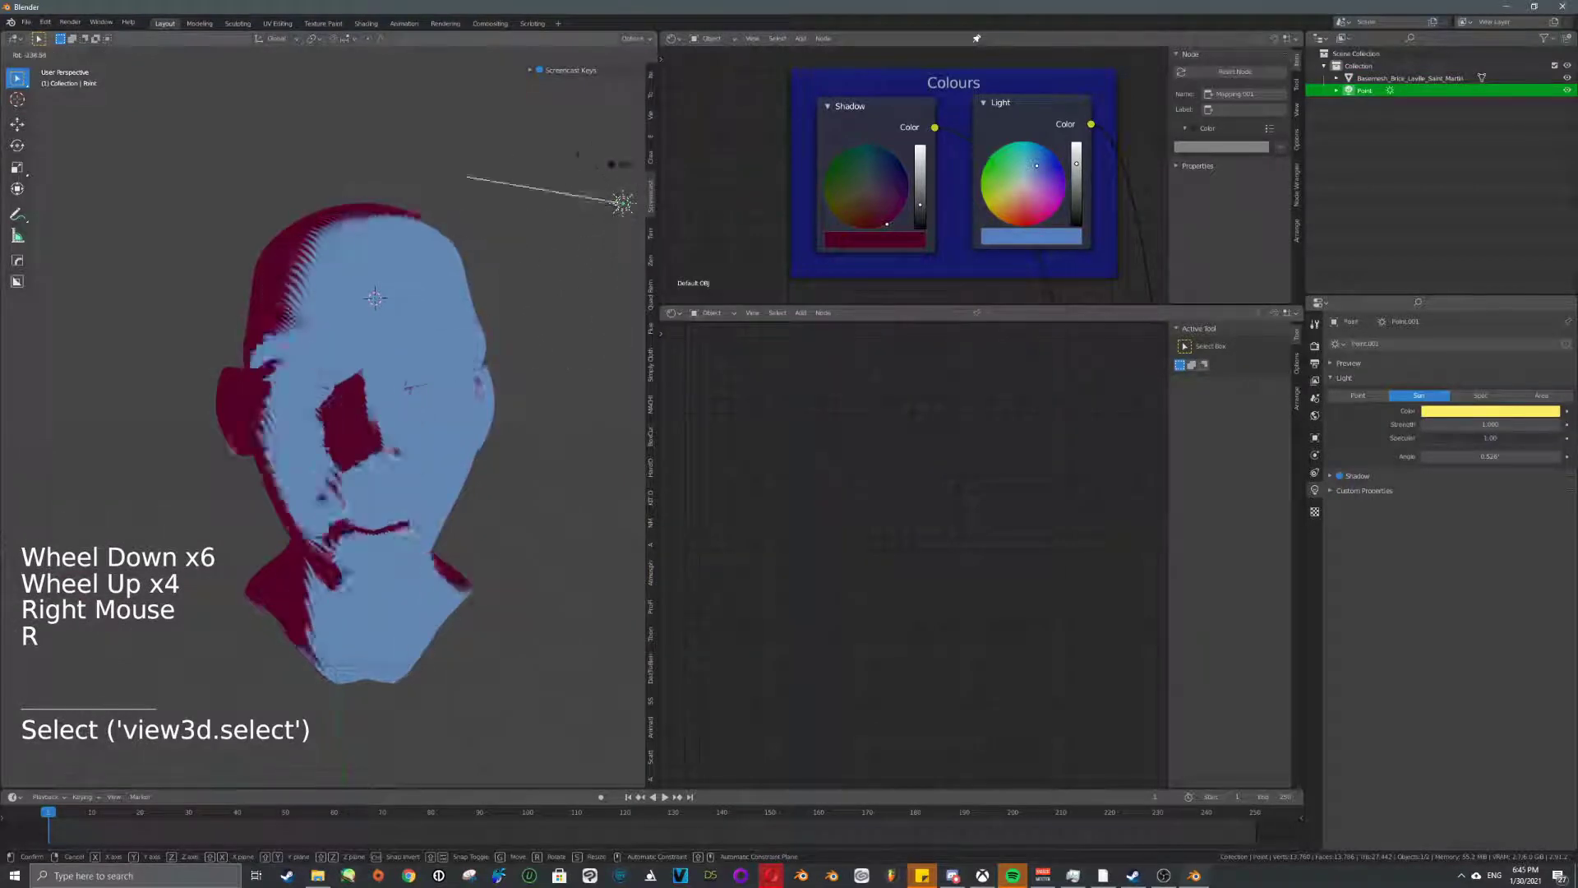
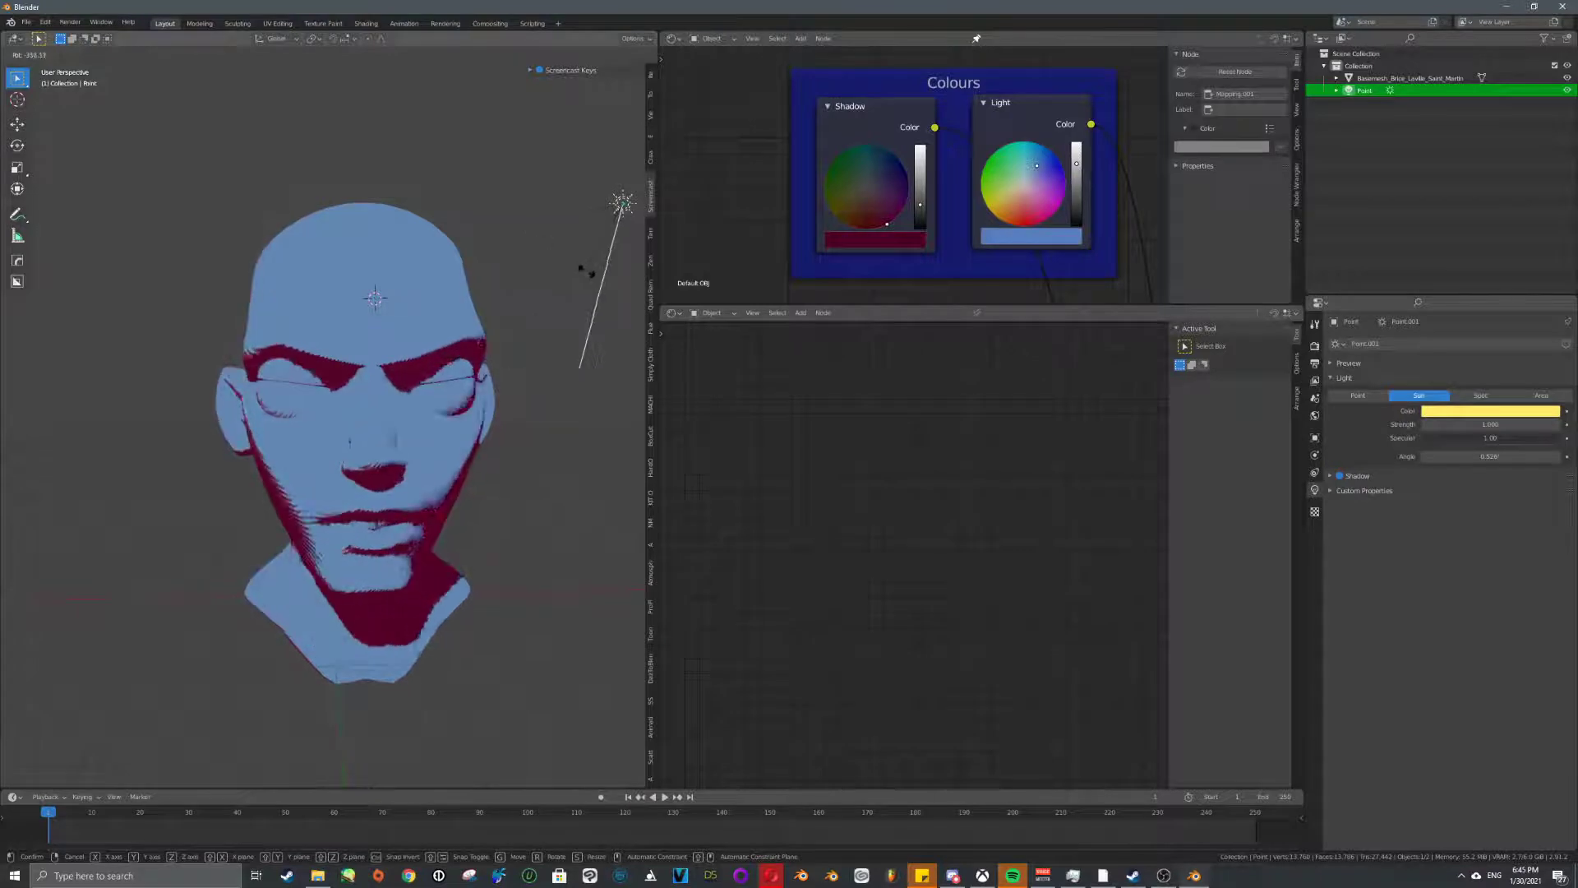
{"action": "left_click", "coordinate": [529, 191]}
{"action": "middle_click_drag", "start_coordinate": [529, 190], "coordinate": [526, 446]}
{"action": "scroll", "coordinate": [451, 430], "scroll_direction": "down", "scroll_amount": 3}
{"action": "key", "text": "r"}
{"action": "left_click", "coordinate": [562, 391]}
{"action": "scroll", "coordinate": [465, 436], "scroll_direction": "up", "scroll_amount": 2}
- Select the head and connect the duplicated Texture Coordinate's Object output to the duplicated Mapping's Vector
{"action": "right_click", "coordinate": [461, 448]}
{"action": "scroll", "coordinate": [830, 503], "scroll_direction": "down", "scroll_amount": 2}
{"action": "middle_click_drag", "start_coordinate": [822, 503], "coordinate": [930, 515]}
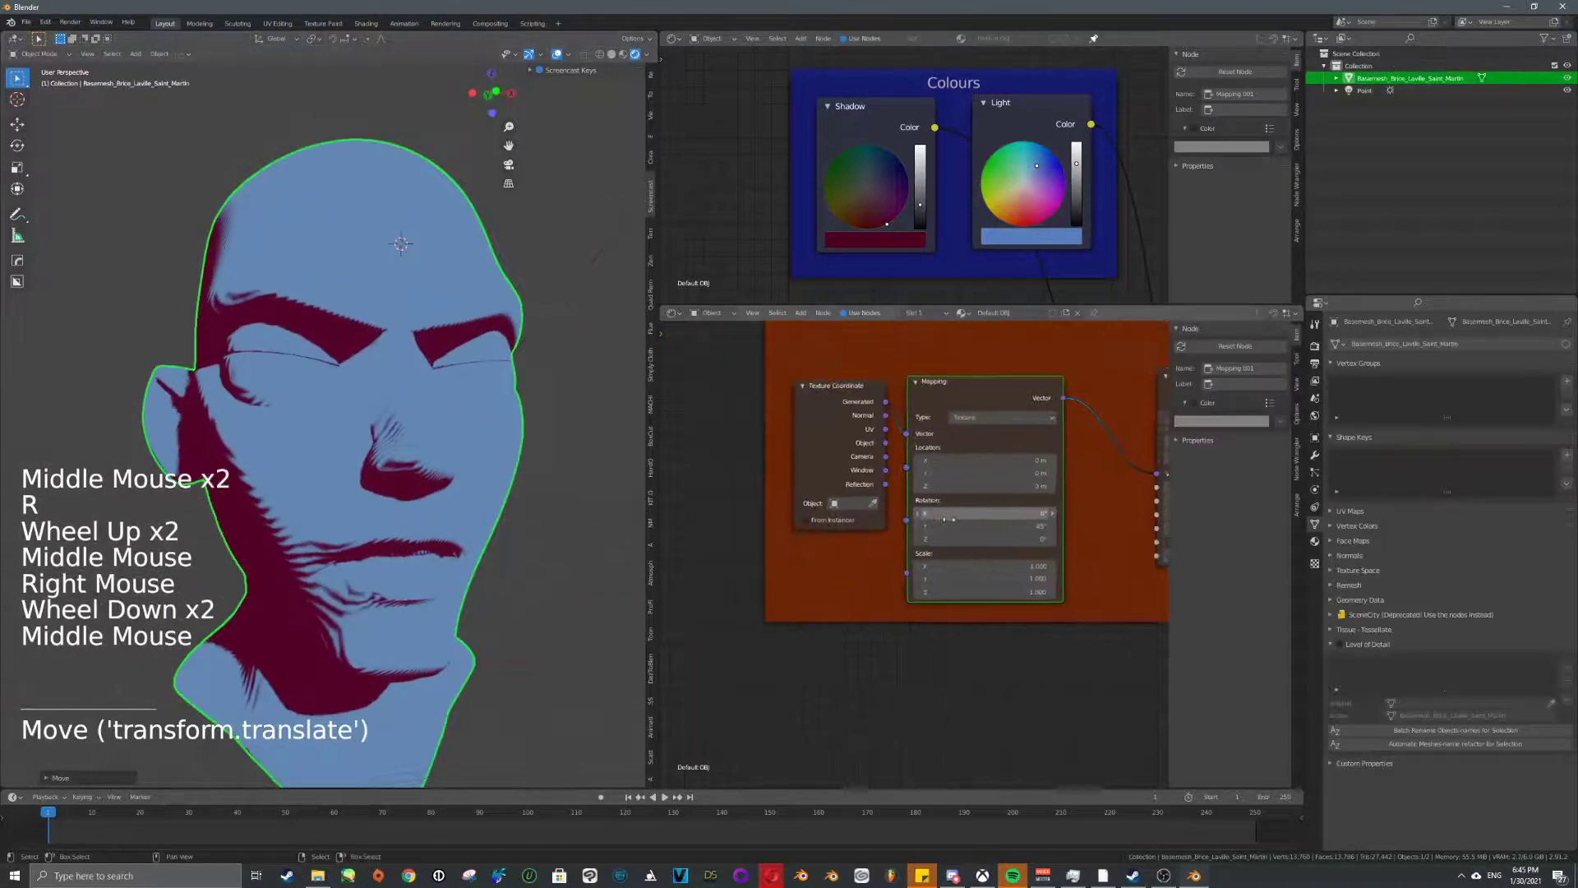
{"action": "scroll", "coordinate": [904, 493], "scroll_direction": "up", "scroll_amount": 3}
{"action": "left_click_drag", "start_coordinate": [879, 414], "coordinate": [907, 403]}
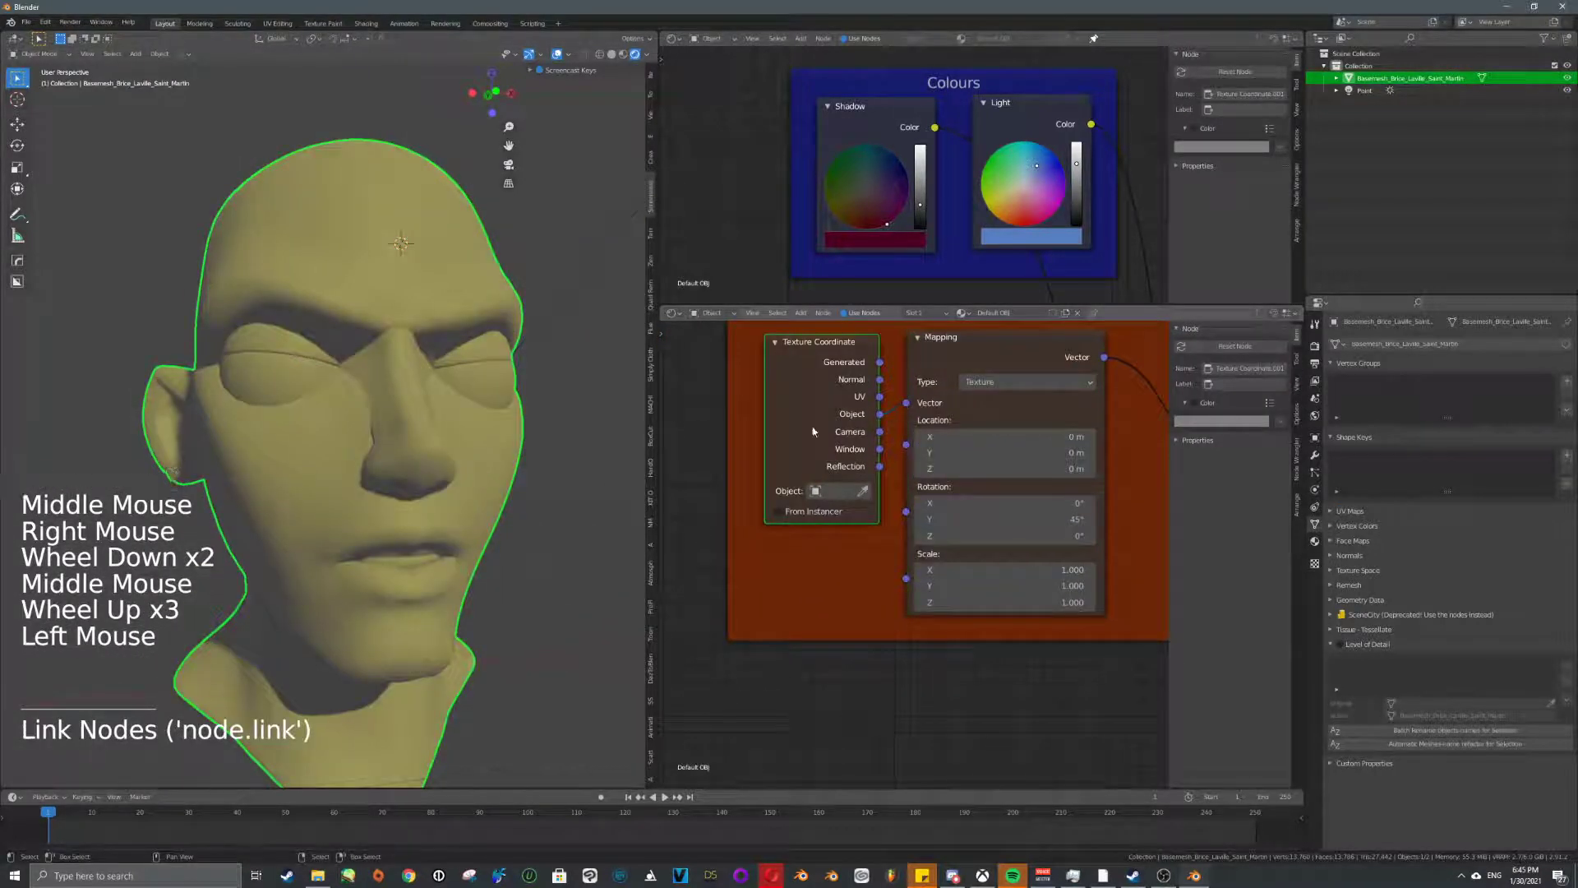
- Set the Wave Texture's scale to 10 and then 5, checking the shadow edges on the head
{"action": "middle_click_drag", "start_coordinate": [271, 407], "coordinate": [337, 351]}
{"action": "middle_click_drag", "start_coordinate": [1060, 495], "coordinate": [816, 457]}
{"action": "left_click", "coordinate": [1056, 436]}
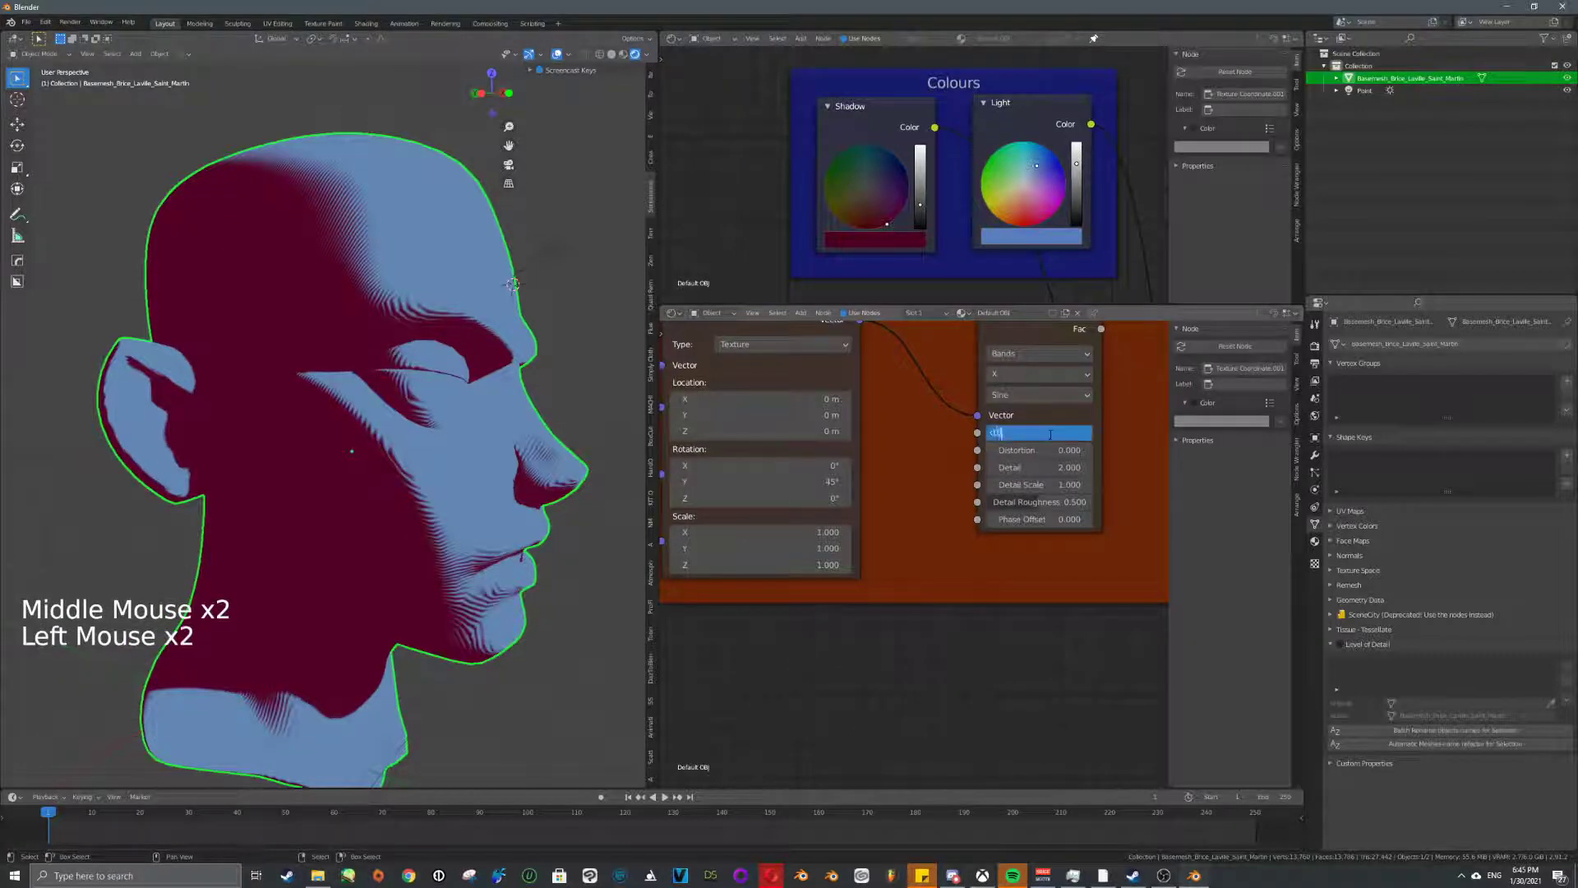
{"action": "middle_click_drag", "start_coordinate": [604, 442], "coordinate": [382, 405]}
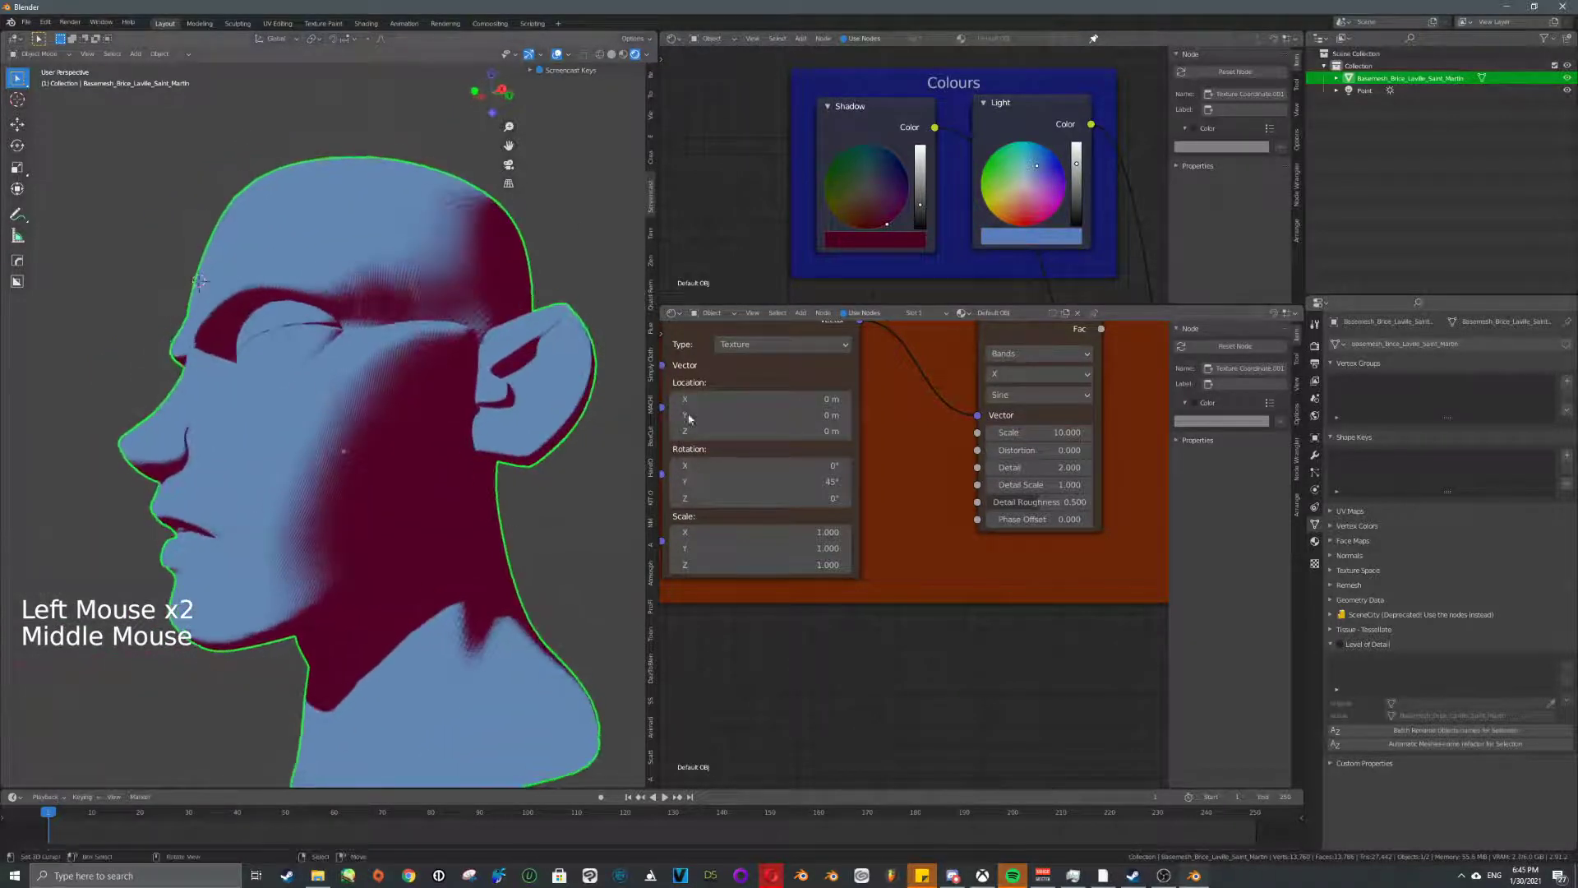
{"action": "left_click_drag", "start_coordinate": [1044, 432], "coordinate": [1011, 432]}
{"action": "scroll", "coordinate": [455, 396], "scroll_direction": "up", "scroll_amount": 4}
{"action": "scroll", "coordinate": [493, 403], "scroll_direction": "down", "scroll_amount": 5}
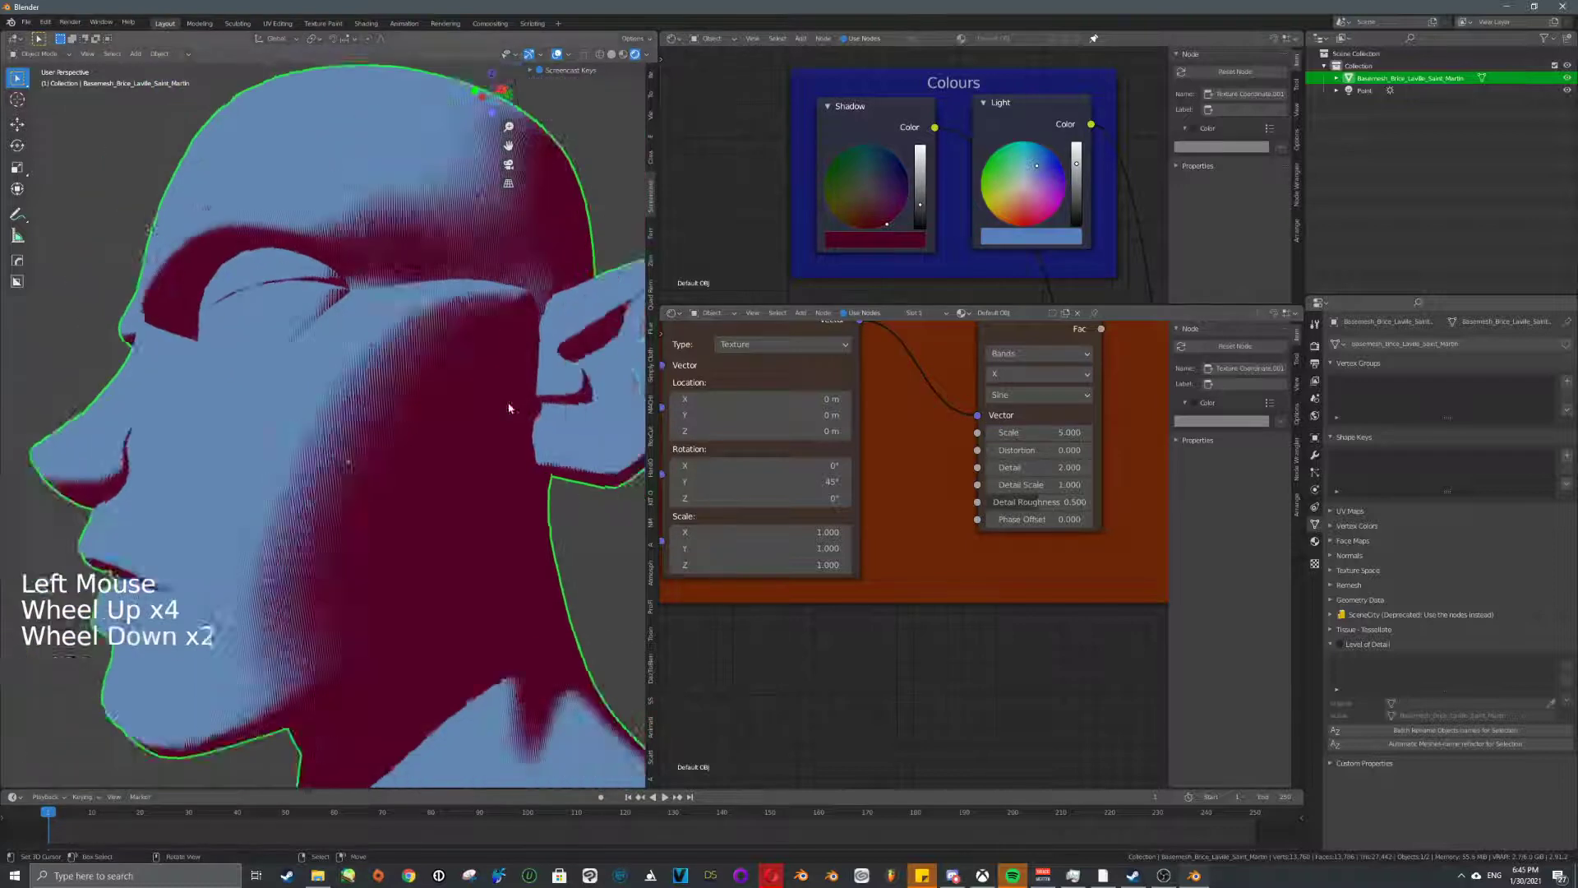
- Apply the head mesh's object transforms in two passes
{"action": "middle_click_drag", "start_coordinate": [501, 407], "coordinate": [448, 418]}
{"action": "key", "text": "ctrl+a"}
{"action": "left_click", "coordinate": [445, 427]}
{"action": "key", "text": "ctrl+a"}
{"action": "left_click", "coordinate": [433, 409]}
- Inspect the fine lines around the brow and mouth, and set the Wave Texture's scale to 2
{"action": "scroll", "coordinate": [458, 419], "scroll_direction": "up", "scroll_amount": 4}
{"action": "middle_click_drag", "start_coordinate": [565, 432], "coordinate": [487, 265], "text": "shift"}
{"action": "scroll", "coordinate": [513, 387], "scroll_direction": "up", "scroll_amount": 5}
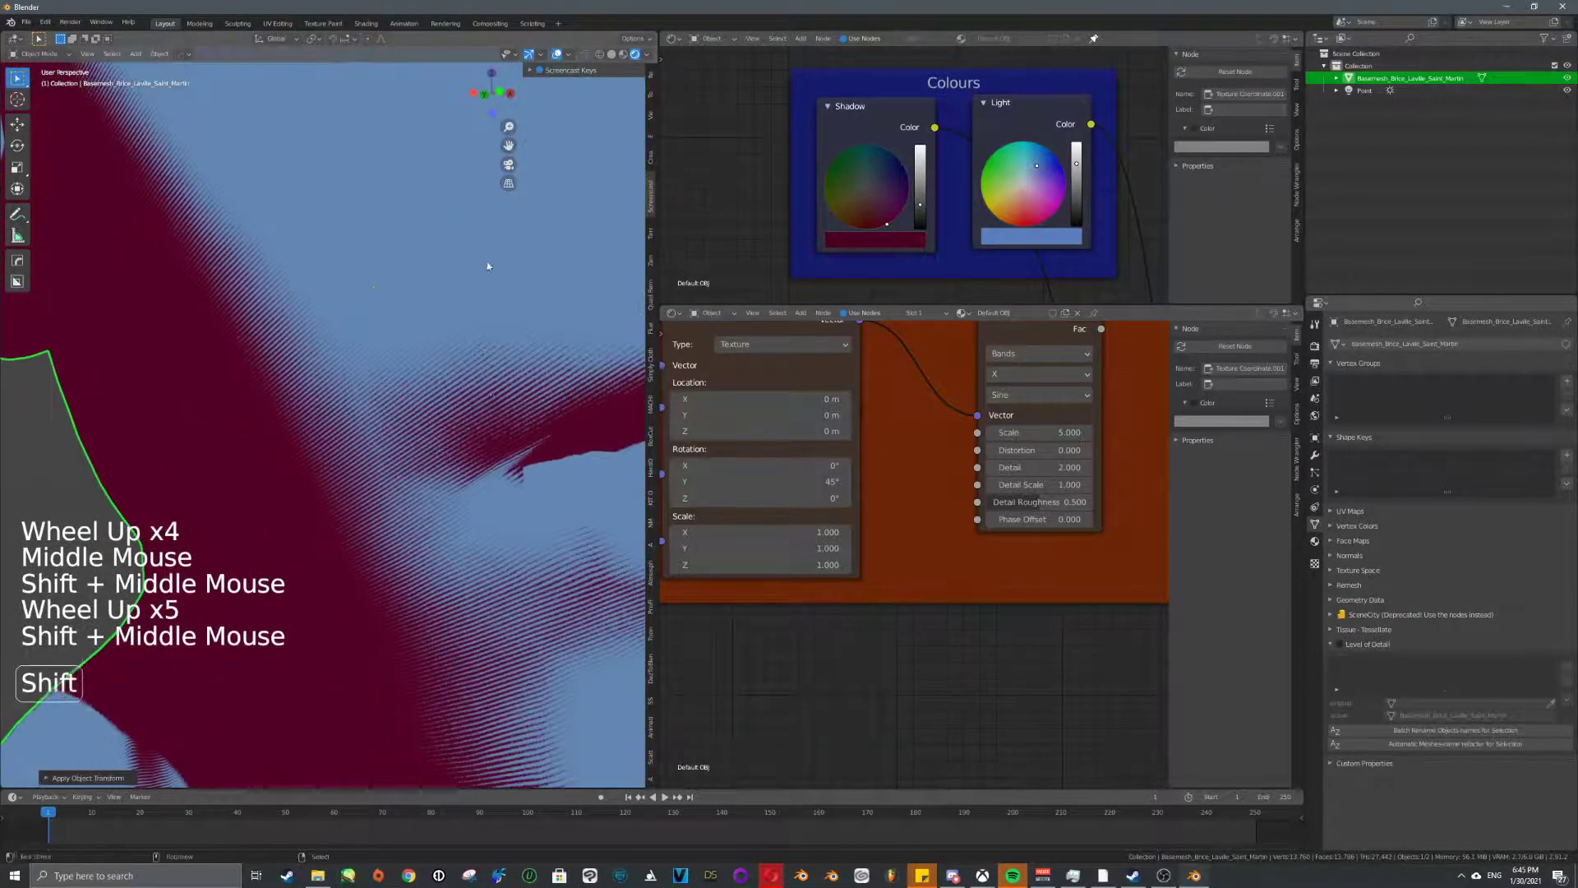
{"action": "scroll", "coordinate": [483, 411], "scroll_direction": "down", "scroll_amount": 4}
{"action": "middle_click_drag", "start_coordinate": [483, 412], "coordinate": [527, 274], "text": "shift"}
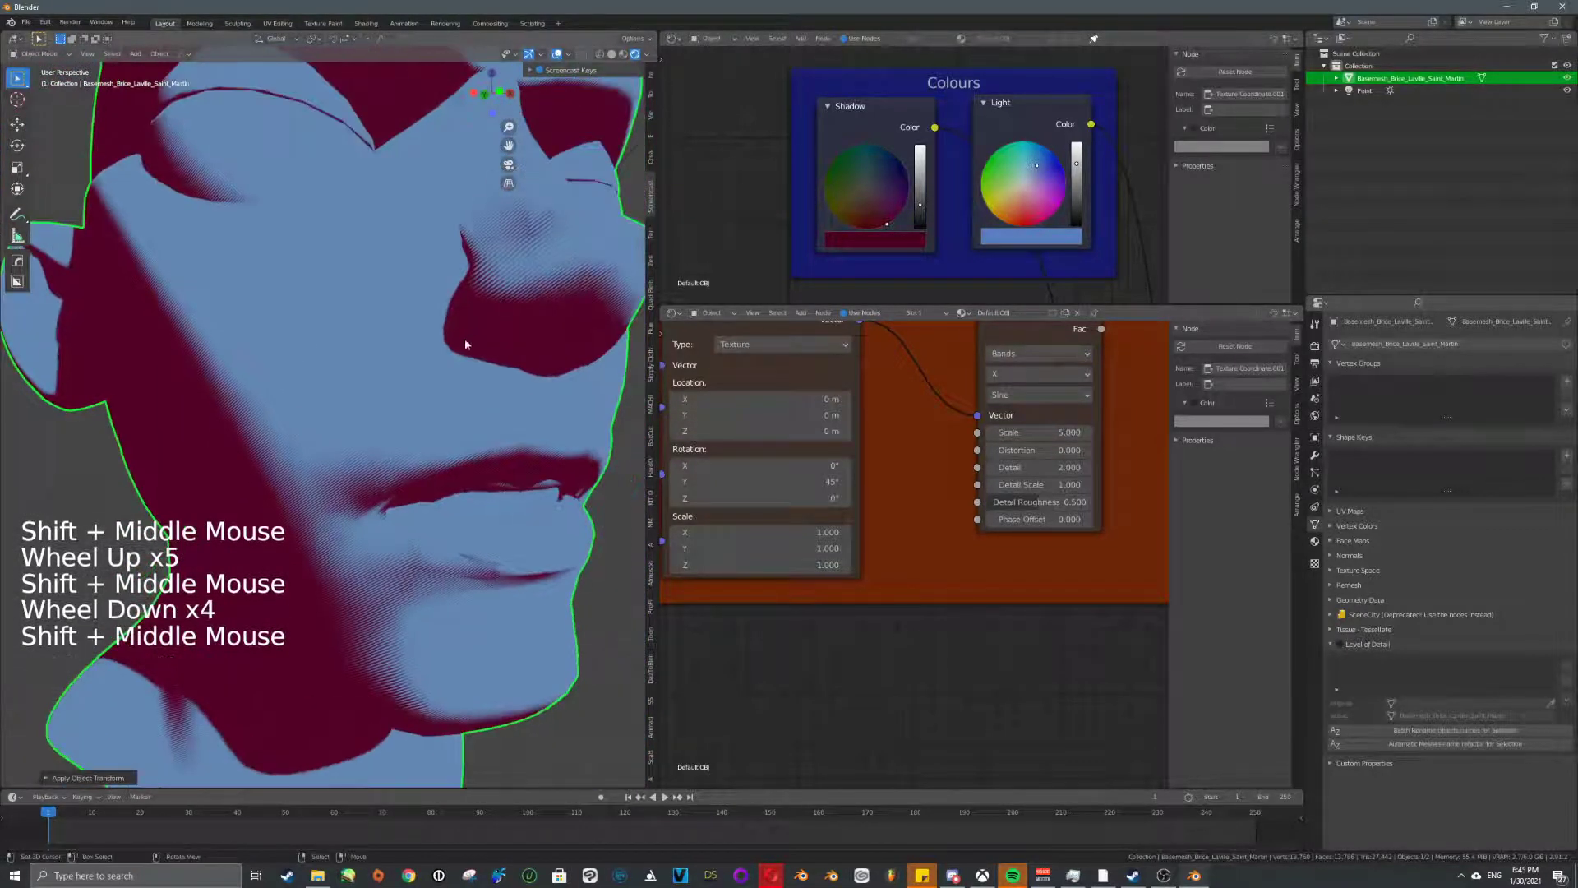
{"action": "left_click_drag", "start_coordinate": [1052, 431], "coordinate": [1009, 431]}
{"action": "scroll", "coordinate": [575, 432], "scroll_direction": "down", "scroll_amount": 3}
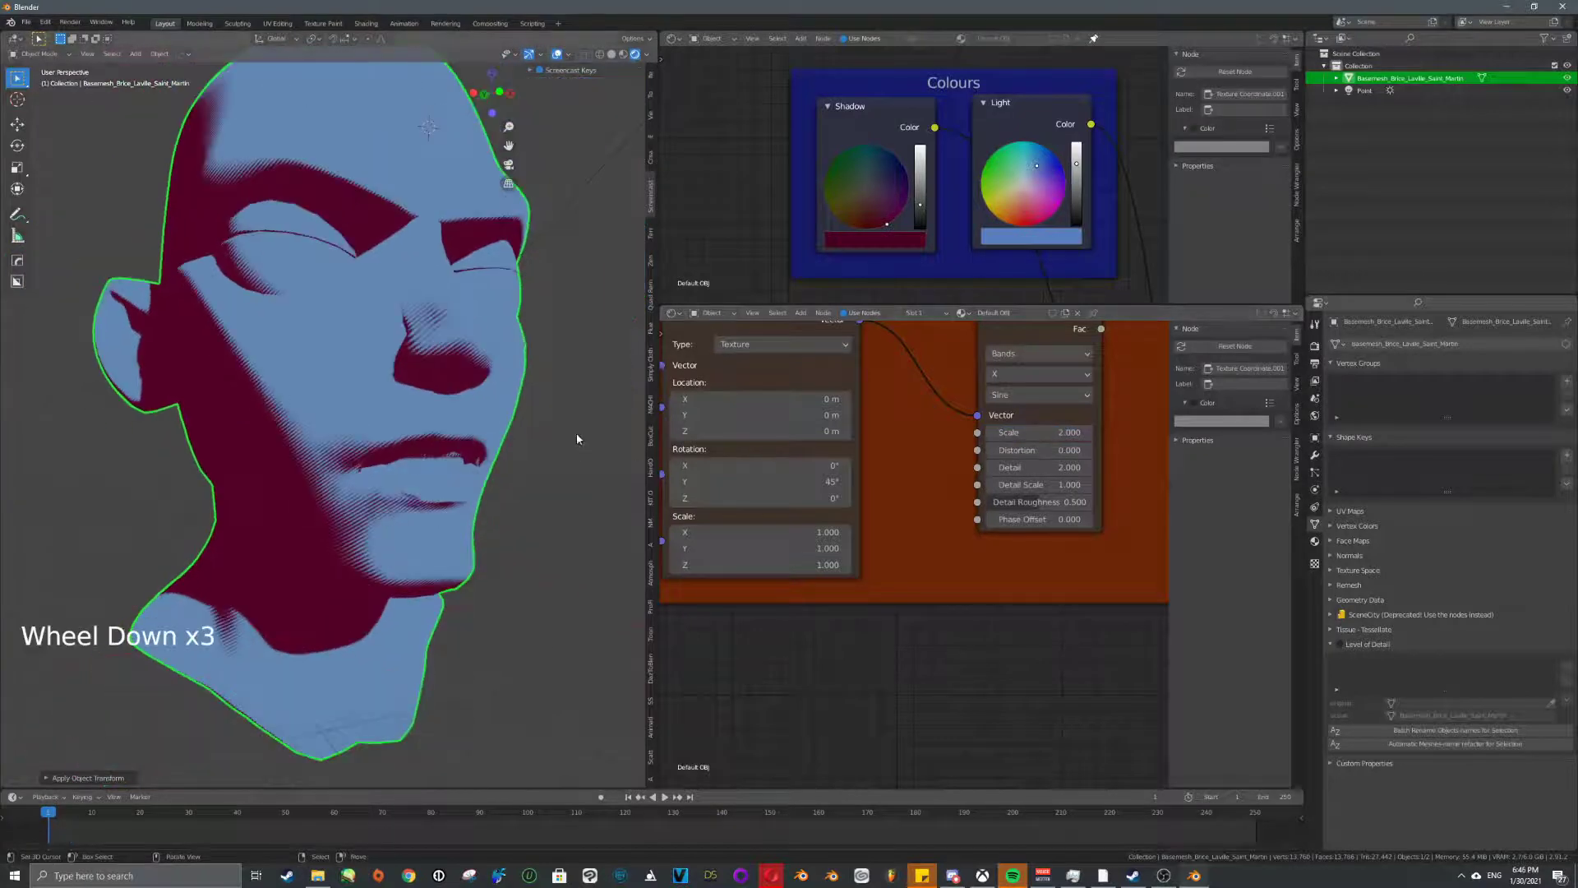
- Select the sun light in the front view and rotate it to change the shadow direction on the head
{"action": "middle_click_drag", "start_coordinate": [575, 432], "coordinate": [542, 263]}
{"action": "scroll", "coordinate": [538, 255], "scroll_direction": "down", "scroll_amount": 2}
{"action": "key", "text": "r"}
{"action": "right_click", "coordinate": [743, 161]}
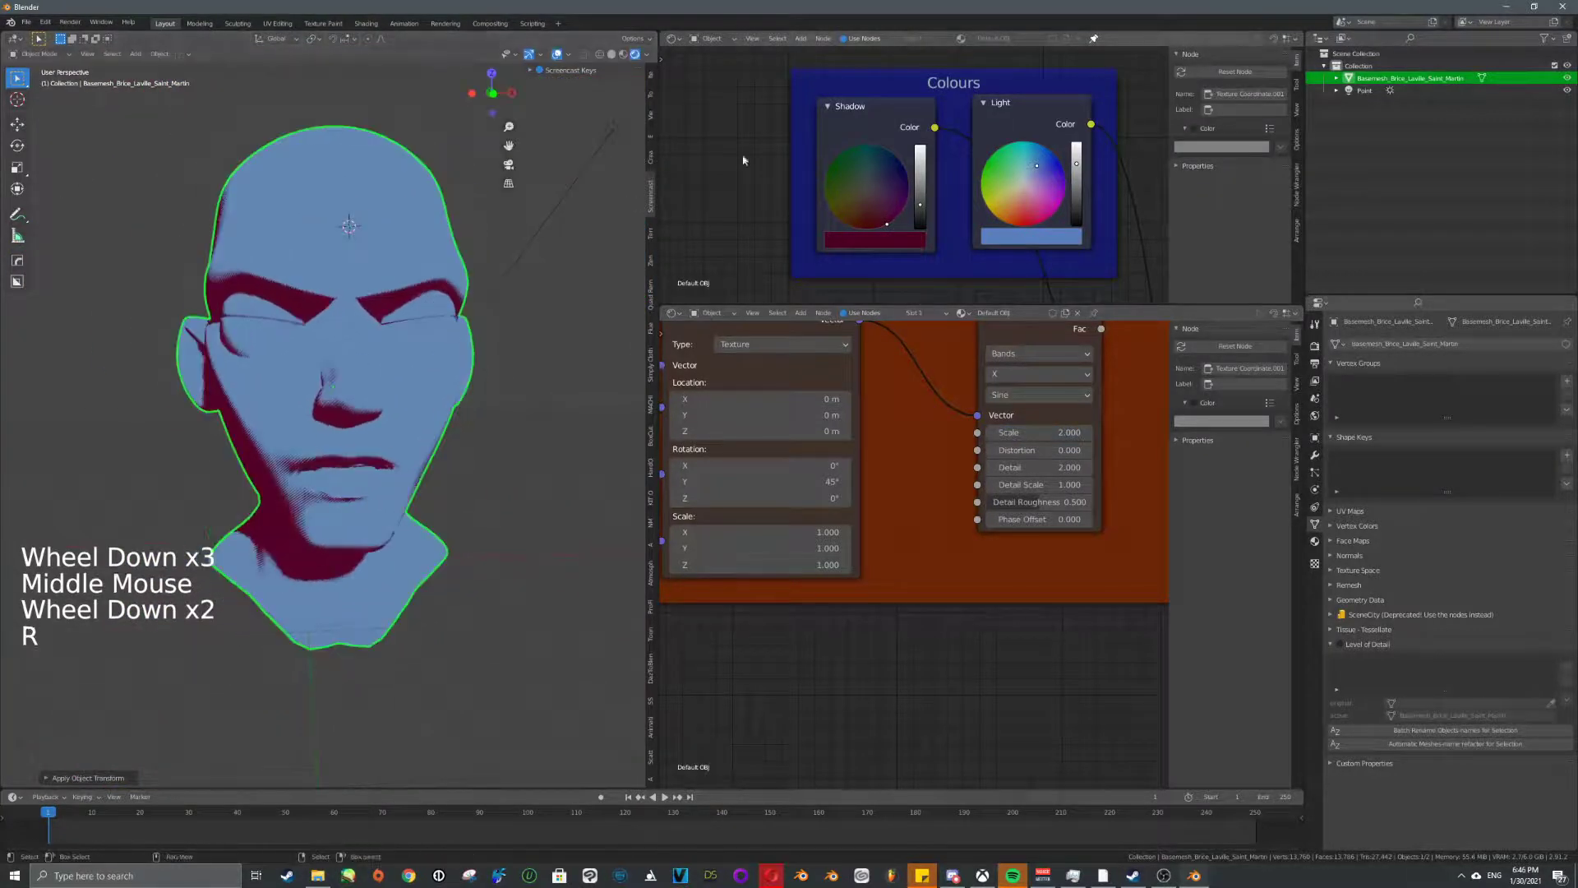
{"action": "right_click", "coordinate": [604, 144]}
{"action": "key", "text": "r"}
{"action": "scroll", "coordinate": [542, 247], "scroll_direction": "down", "scroll_amount": 2}
{"action": "key", "text": "r"}
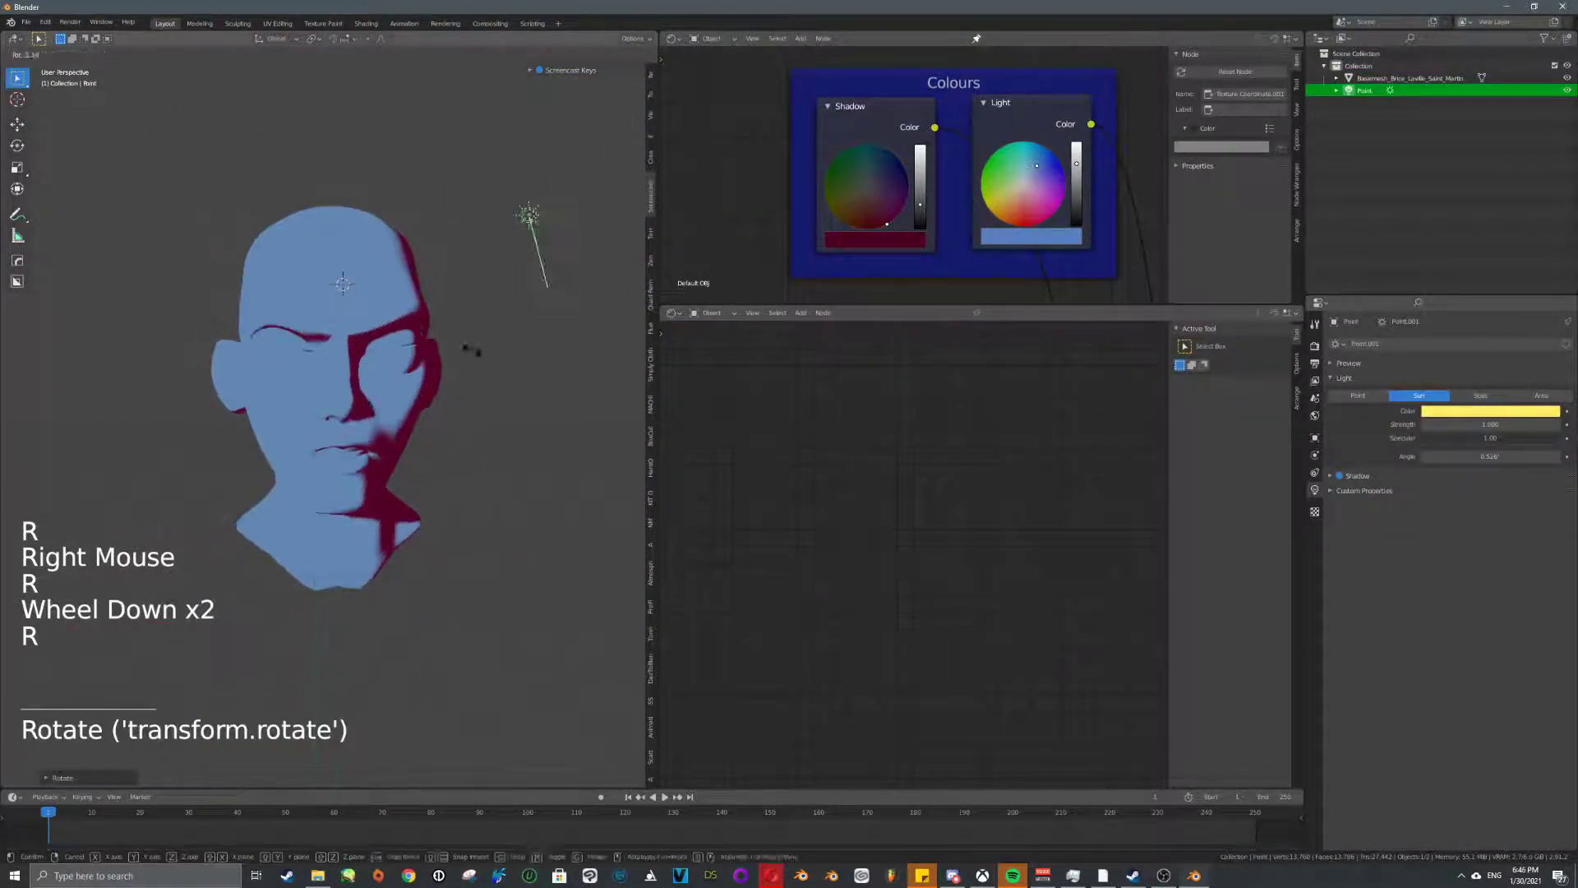
{"action": "left_click", "coordinate": [410, 157]}
- Examine the line pattern on the head under the rotated light and reselect the head mesh
{"action": "scroll", "coordinate": [299, 356], "scroll_direction": "up", "scroll_amount": 4}
{"action": "middle_click_drag", "start_coordinate": [299, 356], "coordinate": [324, 364]}
{"action": "middle_click_drag", "start_coordinate": [325, 365], "coordinate": [345, 398]}
{"action": "scroll", "coordinate": [351, 378], "scroll_direction": "down", "scroll_amount": 3}
{"action": "middle_click_drag", "start_coordinate": [346, 398], "coordinate": [316, 488]}
{"action": "right_click", "coordinate": [352, 410]}
{"action": "scroll", "coordinate": [786, 483], "scroll_direction": "down", "scroll_amount": 6}
{"action": "scroll", "coordinate": [387, 393], "scroll_direction": "down", "scroll_amount": 3}
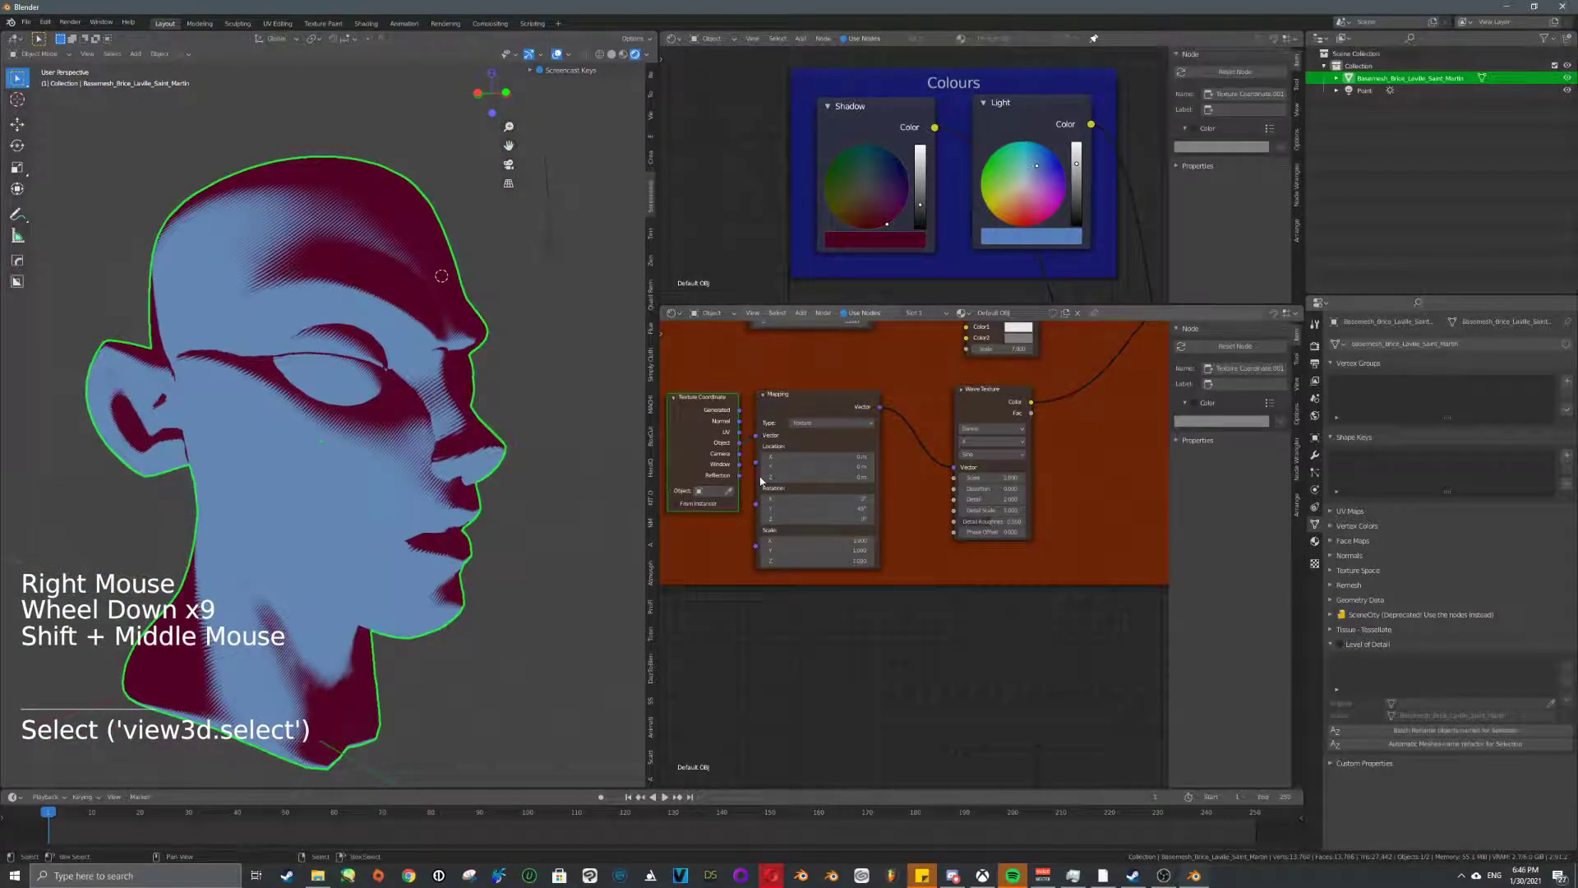
- Review the node tree from the Line Texture frame through the shading Mix to the black-and-white ColorRamp
{"action": "scroll", "coordinate": [761, 481], "scroll_direction": "down", "scroll_amount": 6}
{"action": "scroll", "coordinate": [822, 509], "scroll_direction": "down", "scroll_amount": 3}
{"action": "middle_click_drag", "start_coordinate": [761, 481], "coordinate": [934, 529]}
{"action": "scroll", "coordinate": [889, 426], "scroll_direction": "up", "scroll_amount": 5}
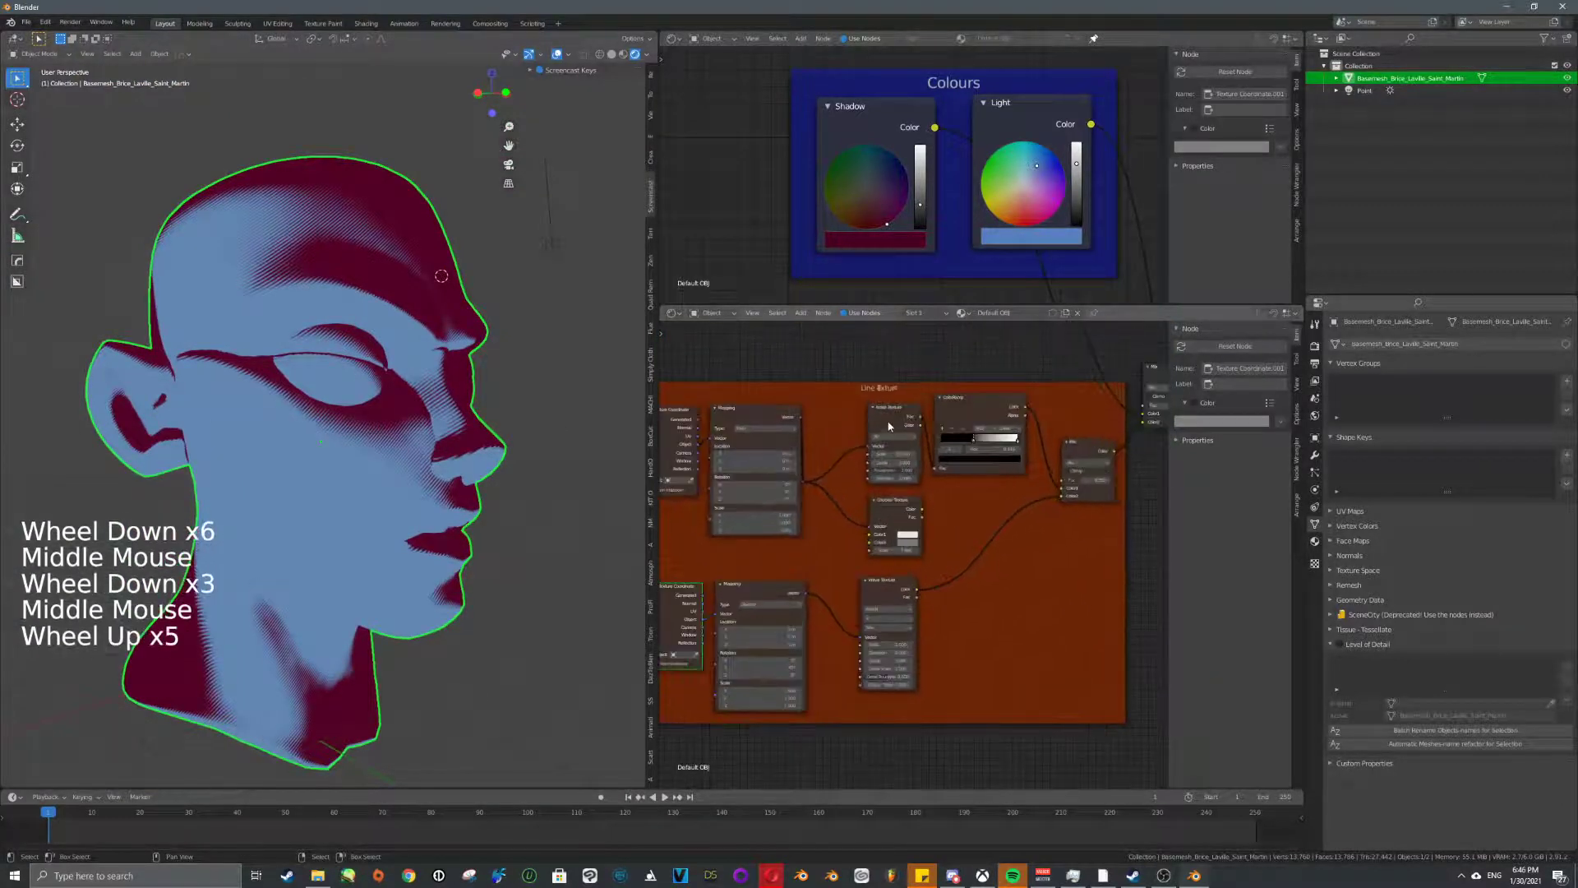
{"action": "middle_click_drag", "start_coordinate": [888, 409], "coordinate": [852, 431]}
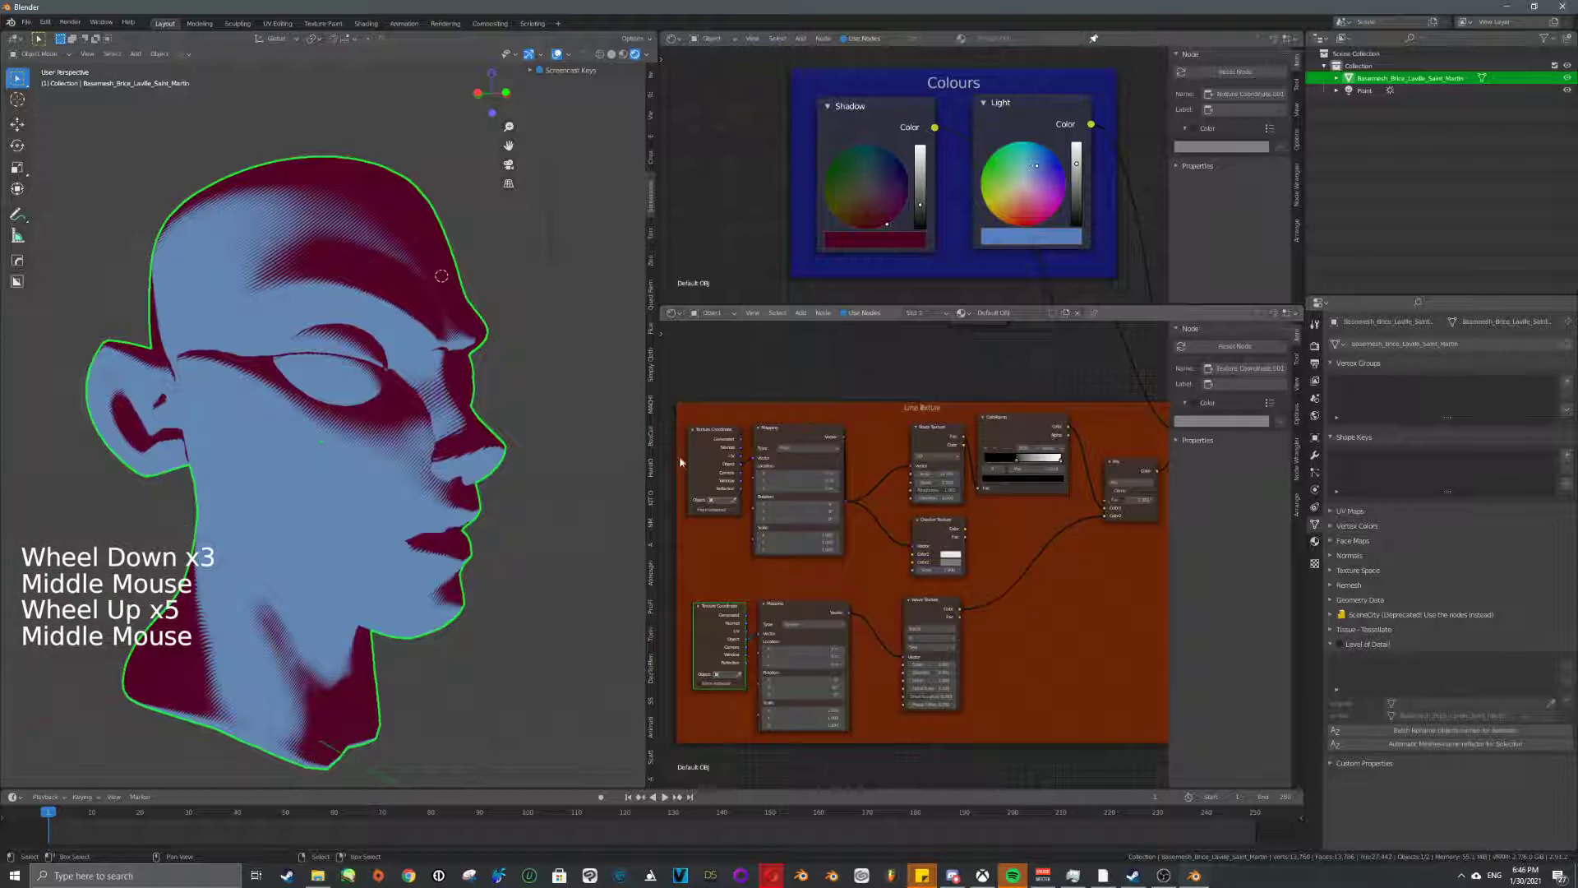
{"action": "middle_click_drag", "start_coordinate": [1151, 428], "coordinate": [992, 499]}
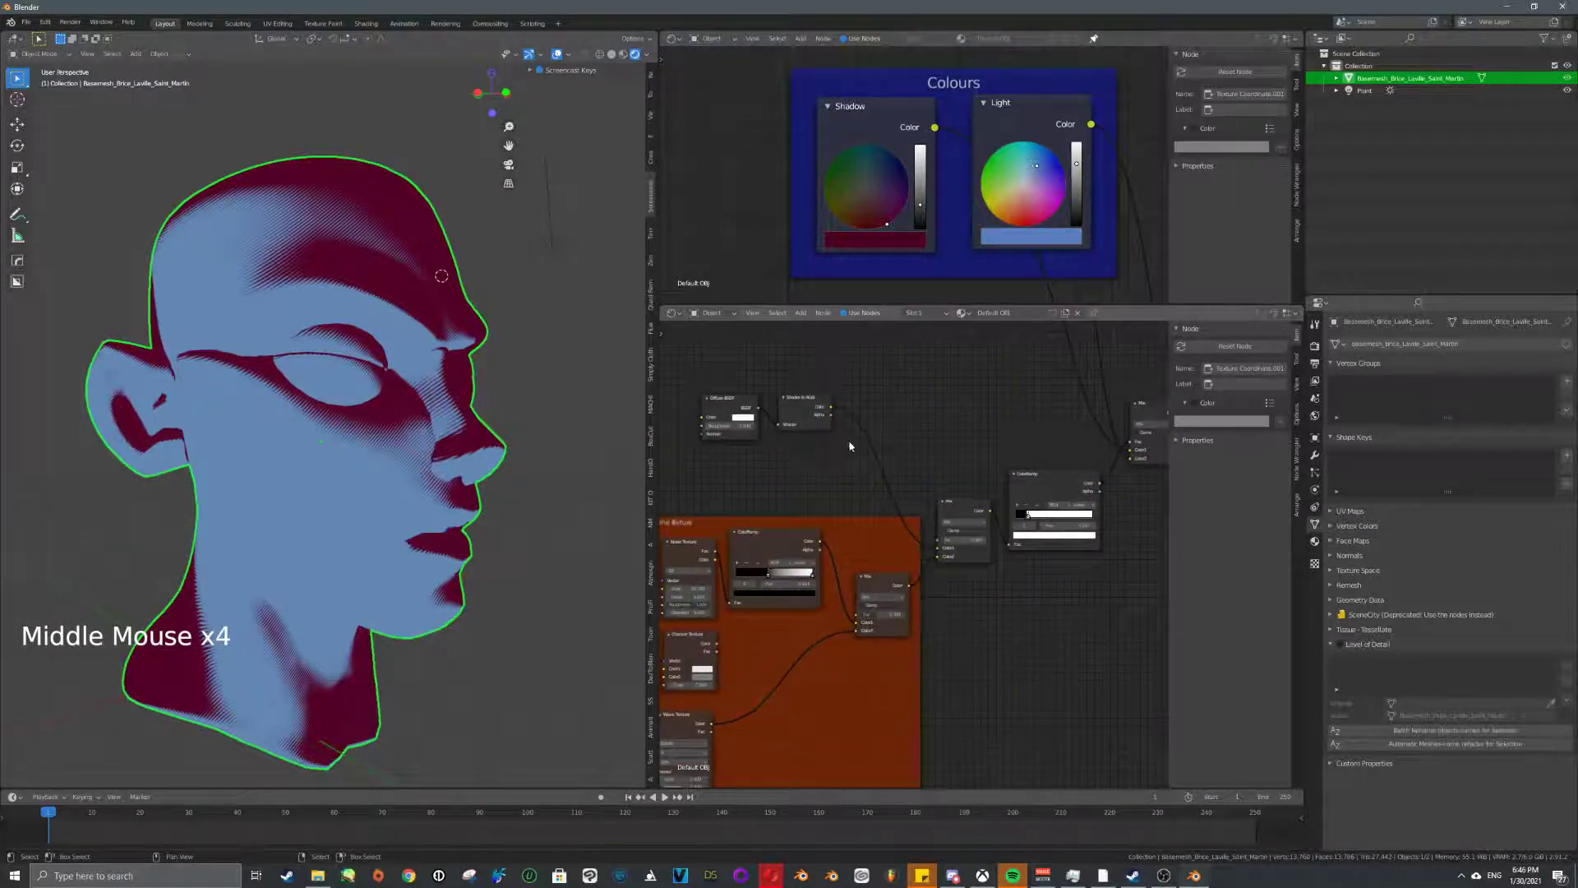
{"action": "middle_click_drag", "start_coordinate": [850, 446], "coordinate": [855, 518]}
{"action": "middle_click_drag", "start_coordinate": [855, 493], "coordinate": [838, 534]}
{"action": "scroll", "coordinate": [904, 509], "scroll_direction": "down", "scroll_amount": 1}
{"action": "scroll", "coordinate": [871, 526], "scroll_direction": "up", "scroll_amount": 6}
{"action": "scroll", "coordinate": [829, 543], "scroll_direction": "up", "scroll_amount": 10}
- Select the white stop of the ColorRamp after the shading Mix and inspect the lines on the face
{"action": "mouse_move", "coordinate": [808, 530]}
{"action": "left_mouse_down"}
{"action": "mouse_move", "coordinate": [830, 531]}
{"action": "mouse_move", "coordinate": [811, 525]}
{"action": "left_mouse_up"}
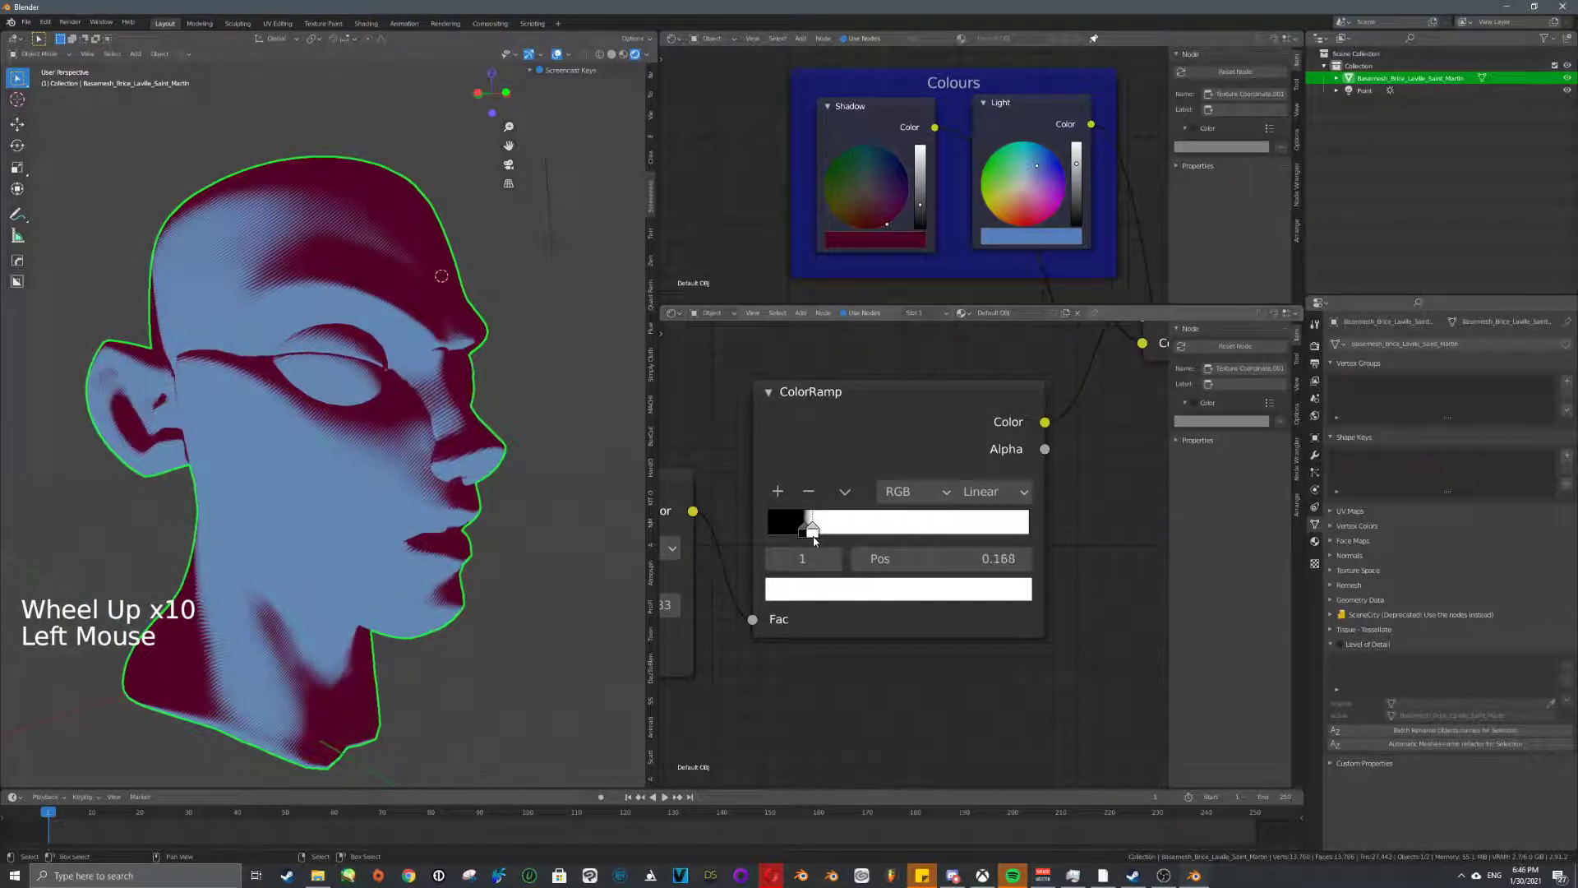
{"action": "left_click", "coordinate": [893, 523]}
{"action": "scroll", "coordinate": [902, 522], "scroll_direction": "down", "scroll_amount": 6}
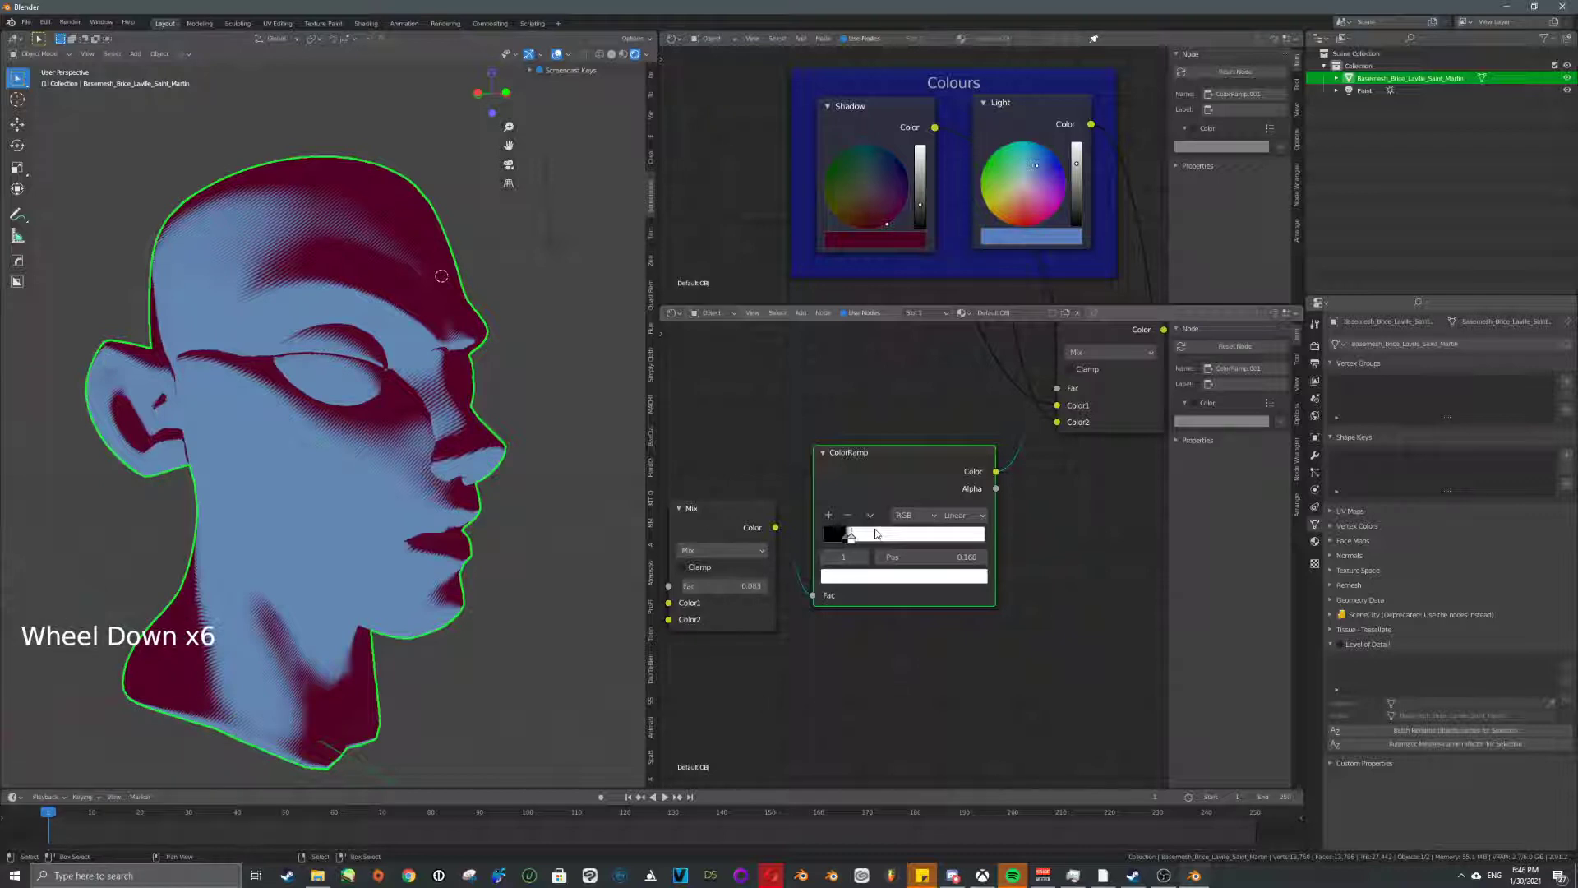
{"action": "scroll", "coordinate": [867, 532], "scroll_direction": "up", "scroll_amount": 5}
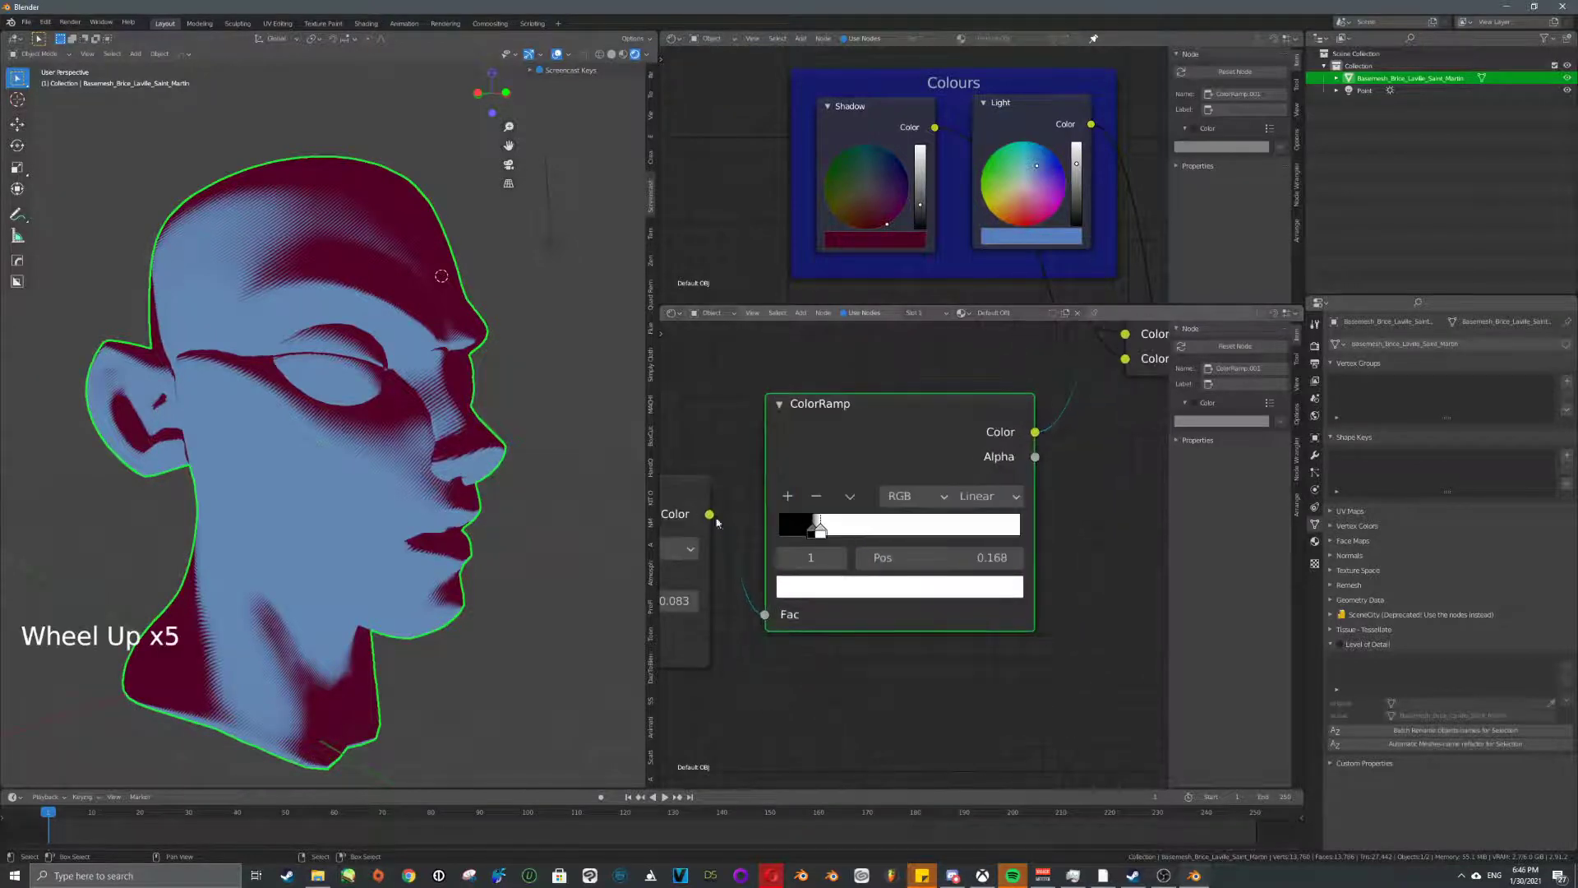
{"action": "scroll", "coordinate": [287, 398], "scroll_direction": "up", "scroll_amount": 3}
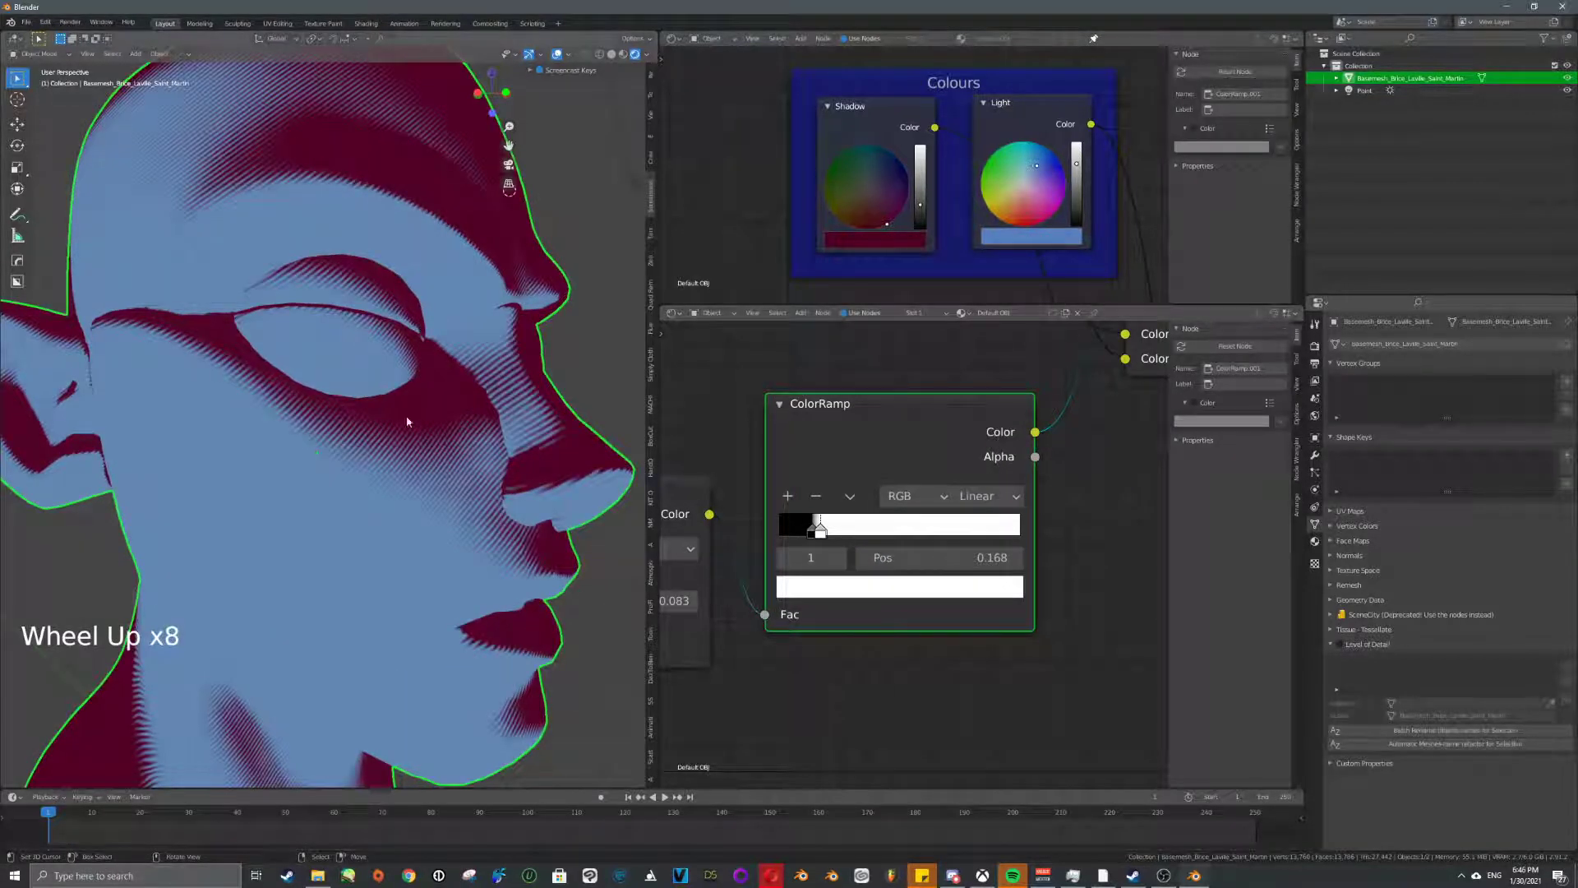
{"action": "scroll", "coordinate": [817, 528], "scroll_direction": "down", "scroll_amount": 3}
- Duplicate the black-and-white ColorRamp and place the copy directly below the original
{"action": "middle_click_drag", "start_coordinate": [891, 538], "coordinate": [959, 389]}
{"action": "scroll", "coordinate": [909, 521], "scroll_direction": "down", "scroll_amount": 1}
{"action": "left_click", "coordinate": [959, 389]}
{"action": "key", "text": "shift+d"}
{"action": "scroll", "coordinate": [904, 606], "scroll_direction": "up", "scroll_amount": 3}
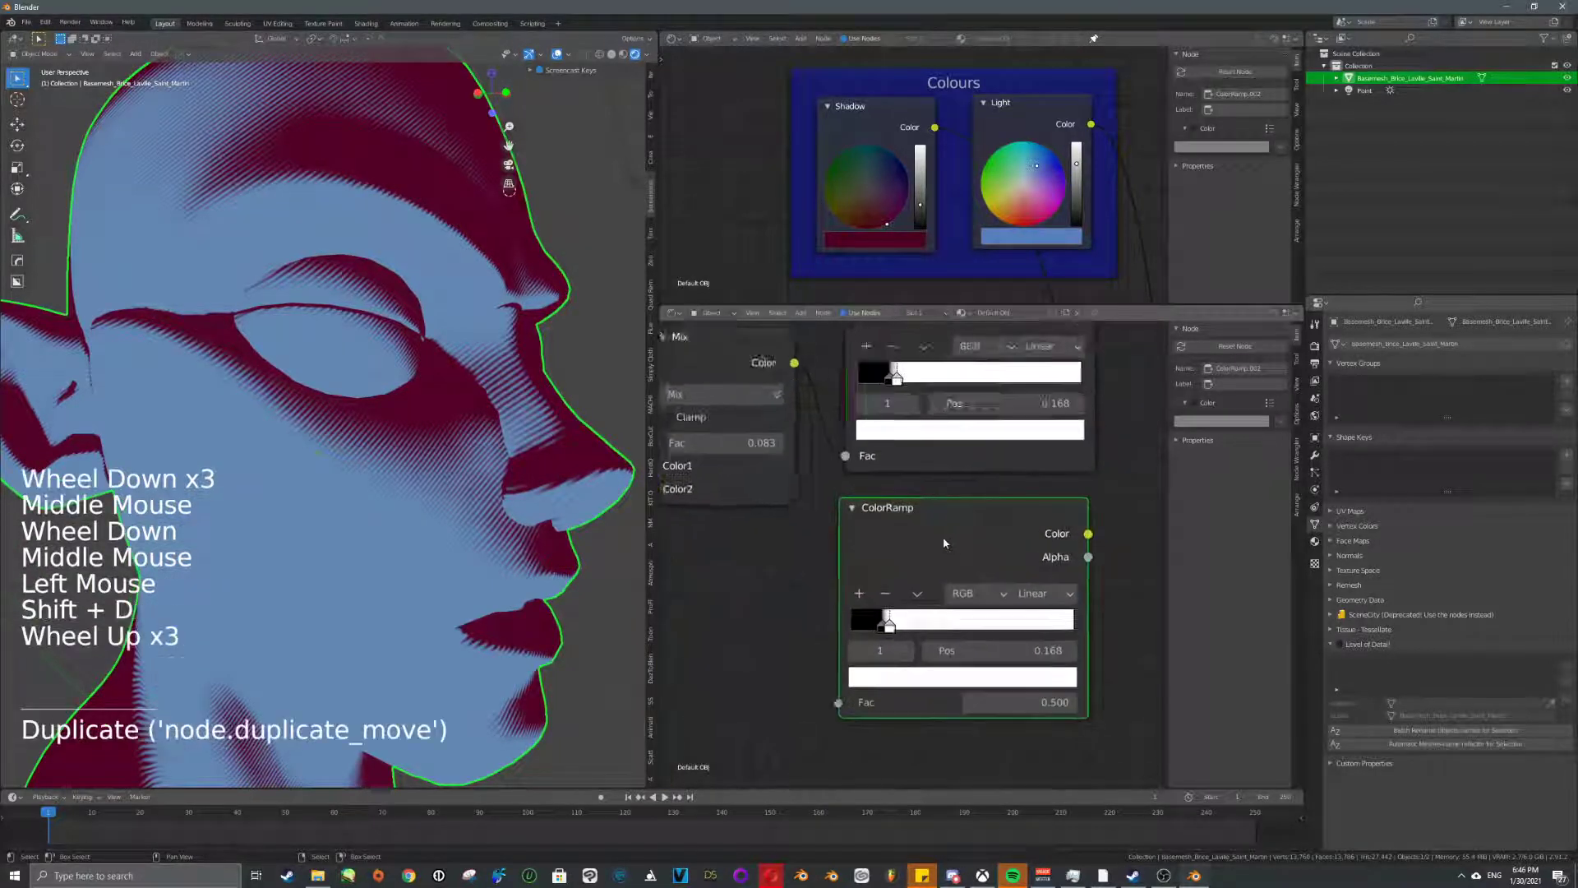
- Copy the Shadow color onto the duplicated ColorRamp's black stop and the Light color onto its white stop
{"action": "middle_click_drag", "start_coordinate": [905, 605], "coordinate": [925, 522]}
{"action": "scroll", "coordinate": [925, 522], "scroll_direction": "up", "scroll_amount": 4}
{"action": "scroll", "coordinate": [924, 522], "scroll_direction": "down", "scroll_amount": 4}
{"action": "scroll", "coordinate": [1028, 263], "scroll_direction": "up", "scroll_amount": 1}
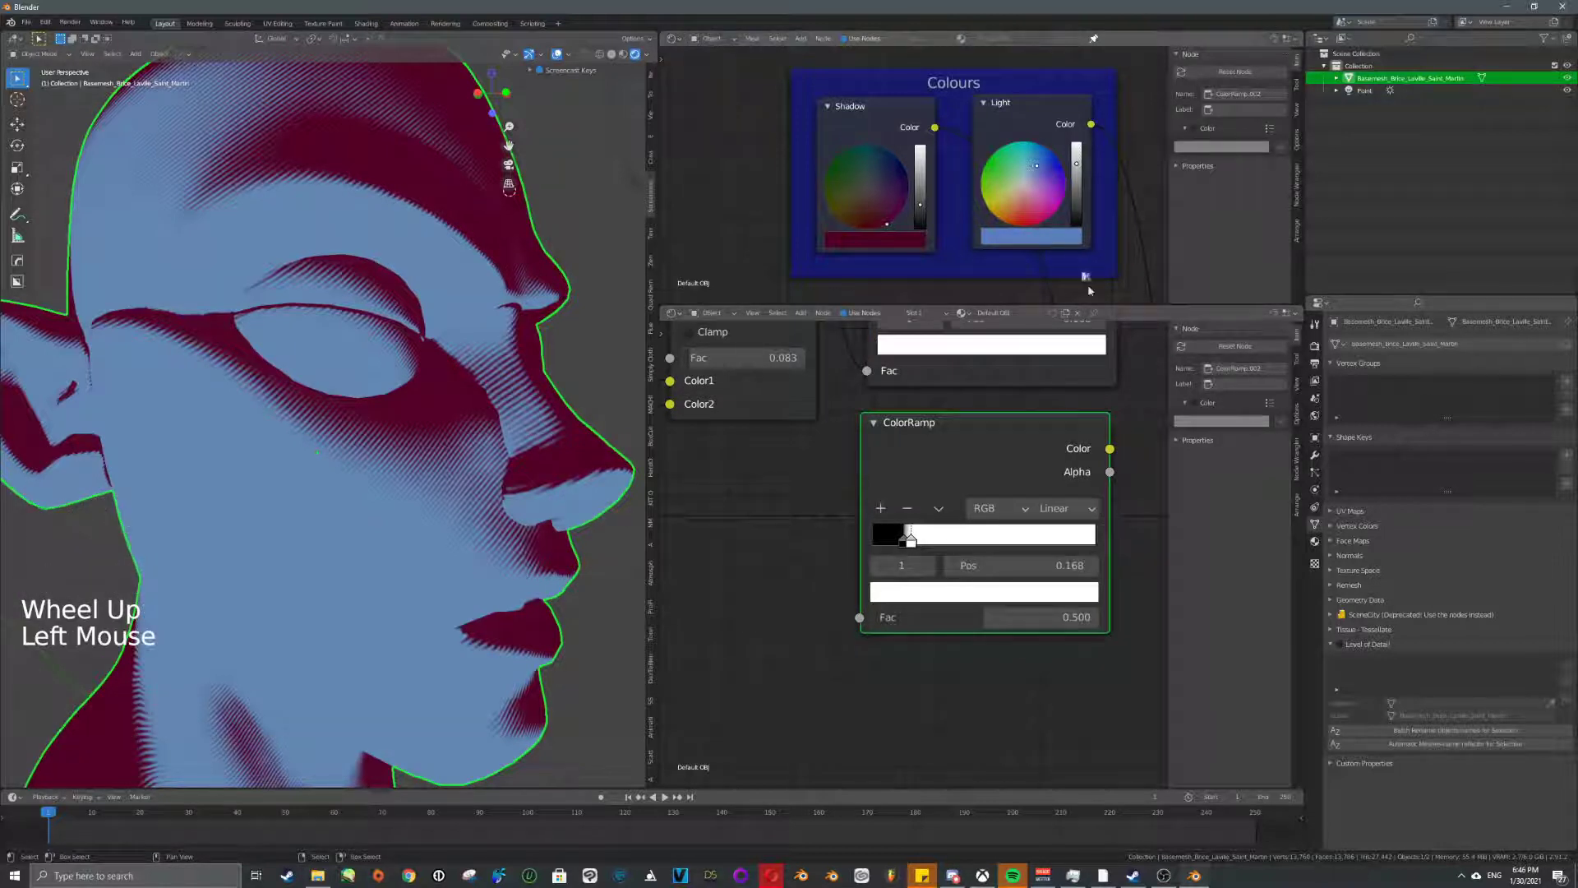
{"action": "left_click_drag", "start_coordinate": [1071, 552], "coordinate": [1065, 601]}
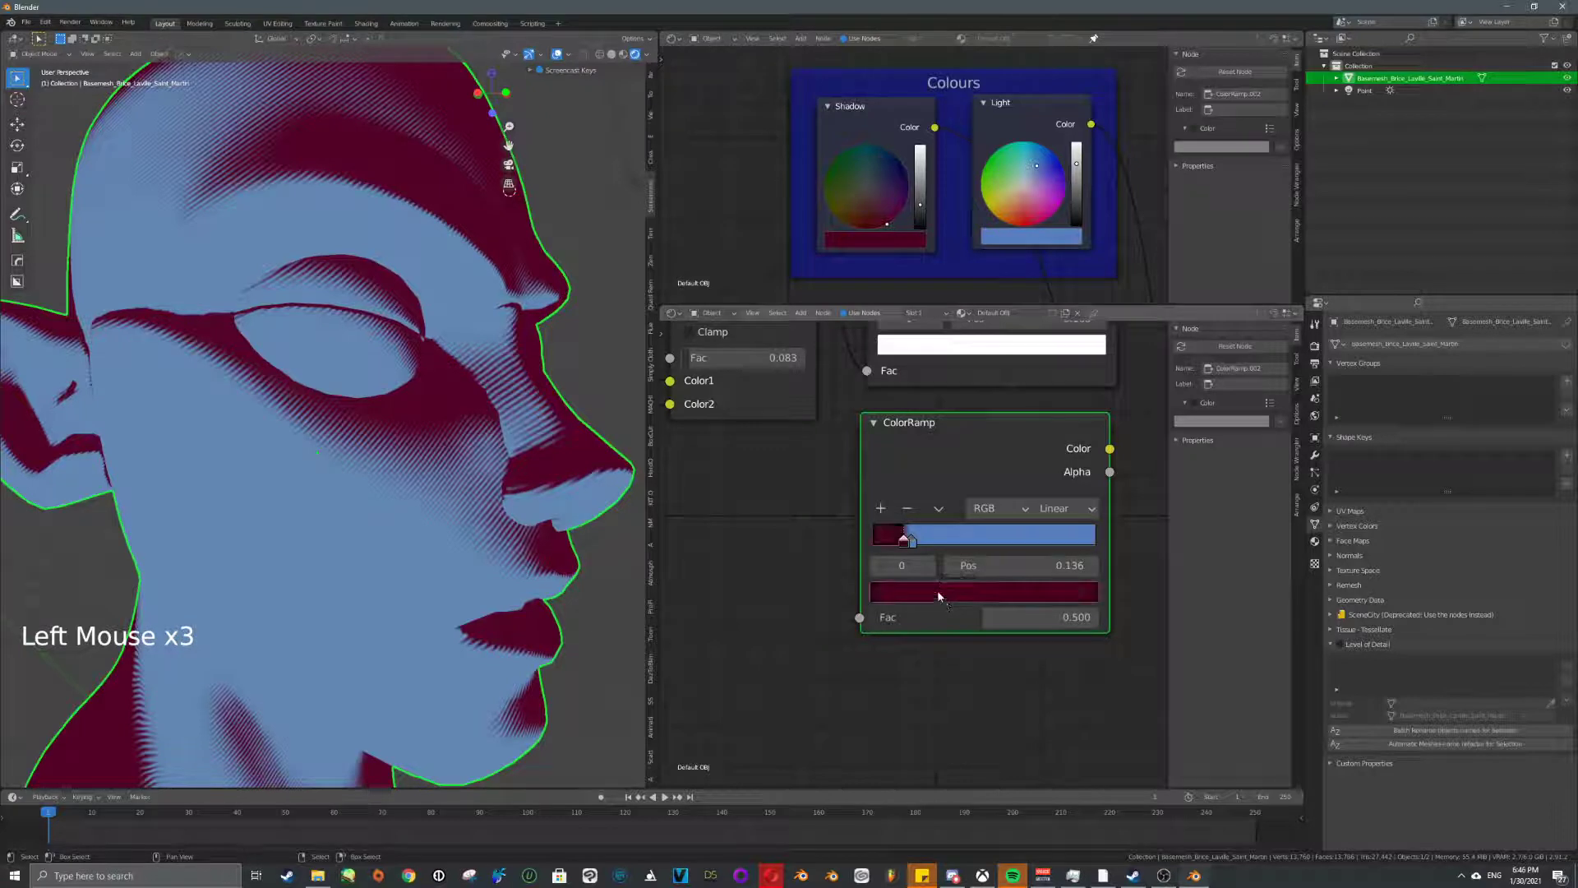
- Connect the shading Mix's Color to the Fac of the colored ColorRamp through a reroute on the existing link
{"action": "scroll", "coordinate": [842, 428], "scroll_direction": "up", "scroll_amount": 1}
{"action": "scroll", "coordinate": [841, 428], "scroll_direction": "down", "scroll_amount": 4}
{"action": "middle_click_drag", "start_coordinate": [830, 333], "coordinate": [840, 399]}
{"action": "left_click_drag", "start_coordinate": [834, 375], "coordinate": [868, 644]}
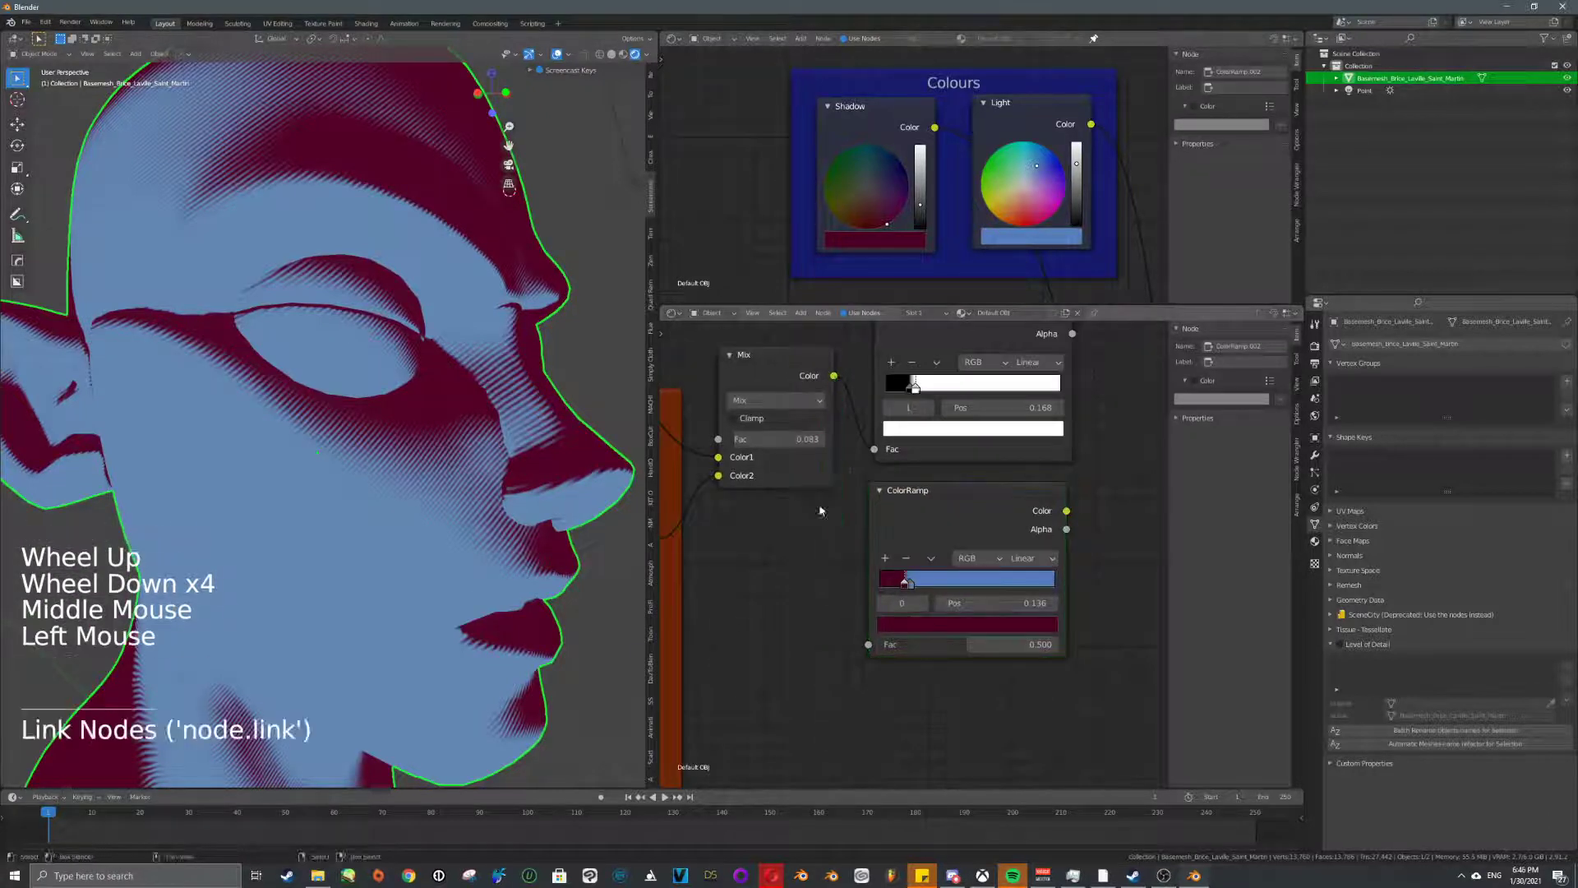
{"action": "right_click_drag", "start_coordinate": [865, 401], "coordinate": [844, 494], "text": "shift"}
{"action": "left_click_drag", "start_coordinate": [854, 414], "coordinate": [868, 643]}
{"action": "middle_click_drag", "start_coordinate": [868, 644], "coordinate": [874, 566]}
{"action": "scroll", "coordinate": [769, 751], "scroll_direction": "down", "scroll_amount": 4}
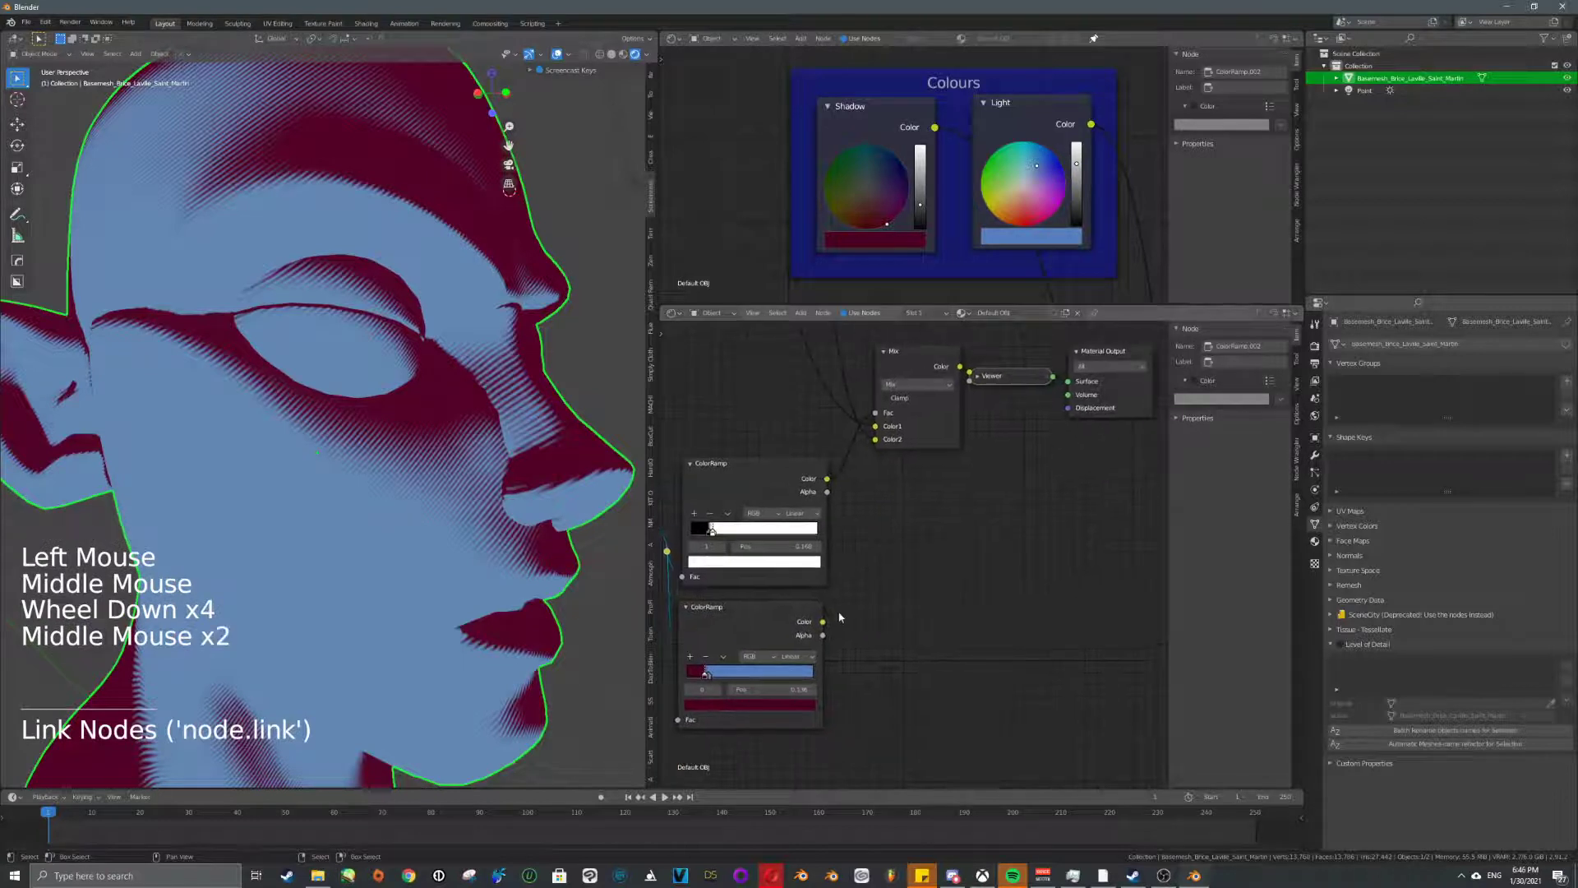
- Connect the lower ColorRamp's Color output directly to the Material Output's Surface input
{"action": "left_click_drag", "start_coordinate": [824, 622], "coordinate": [1068, 381]}
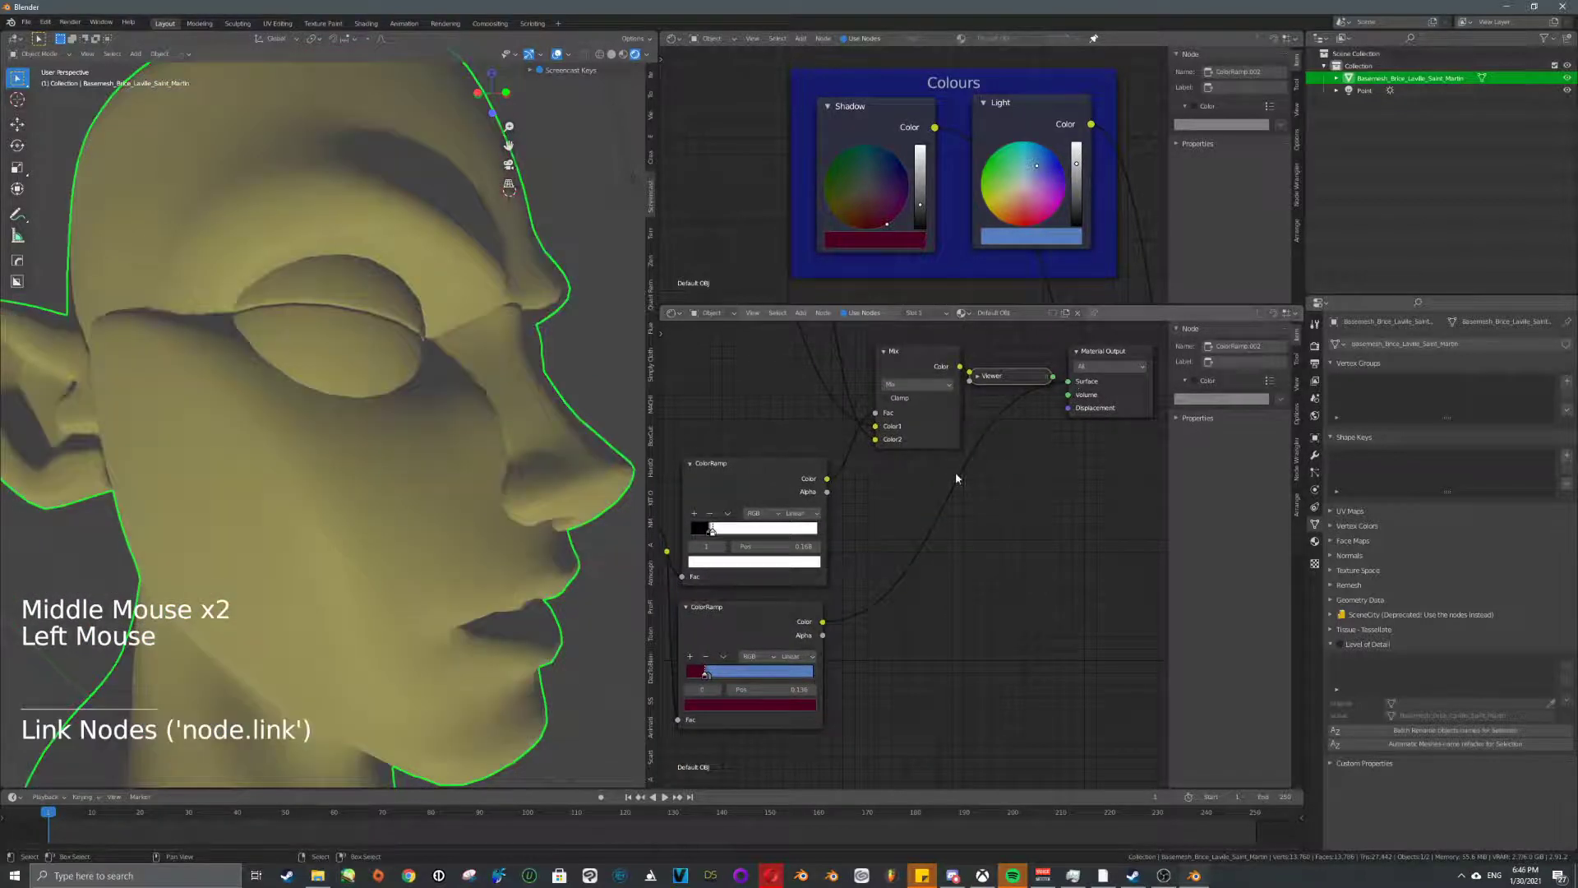
{"action": "middle_click_drag", "start_coordinate": [945, 479], "coordinate": [1079, 354], "text": "shift"}
{"action": "scroll", "coordinate": [873, 552], "scroll_direction": "up", "scroll_amount": 6}
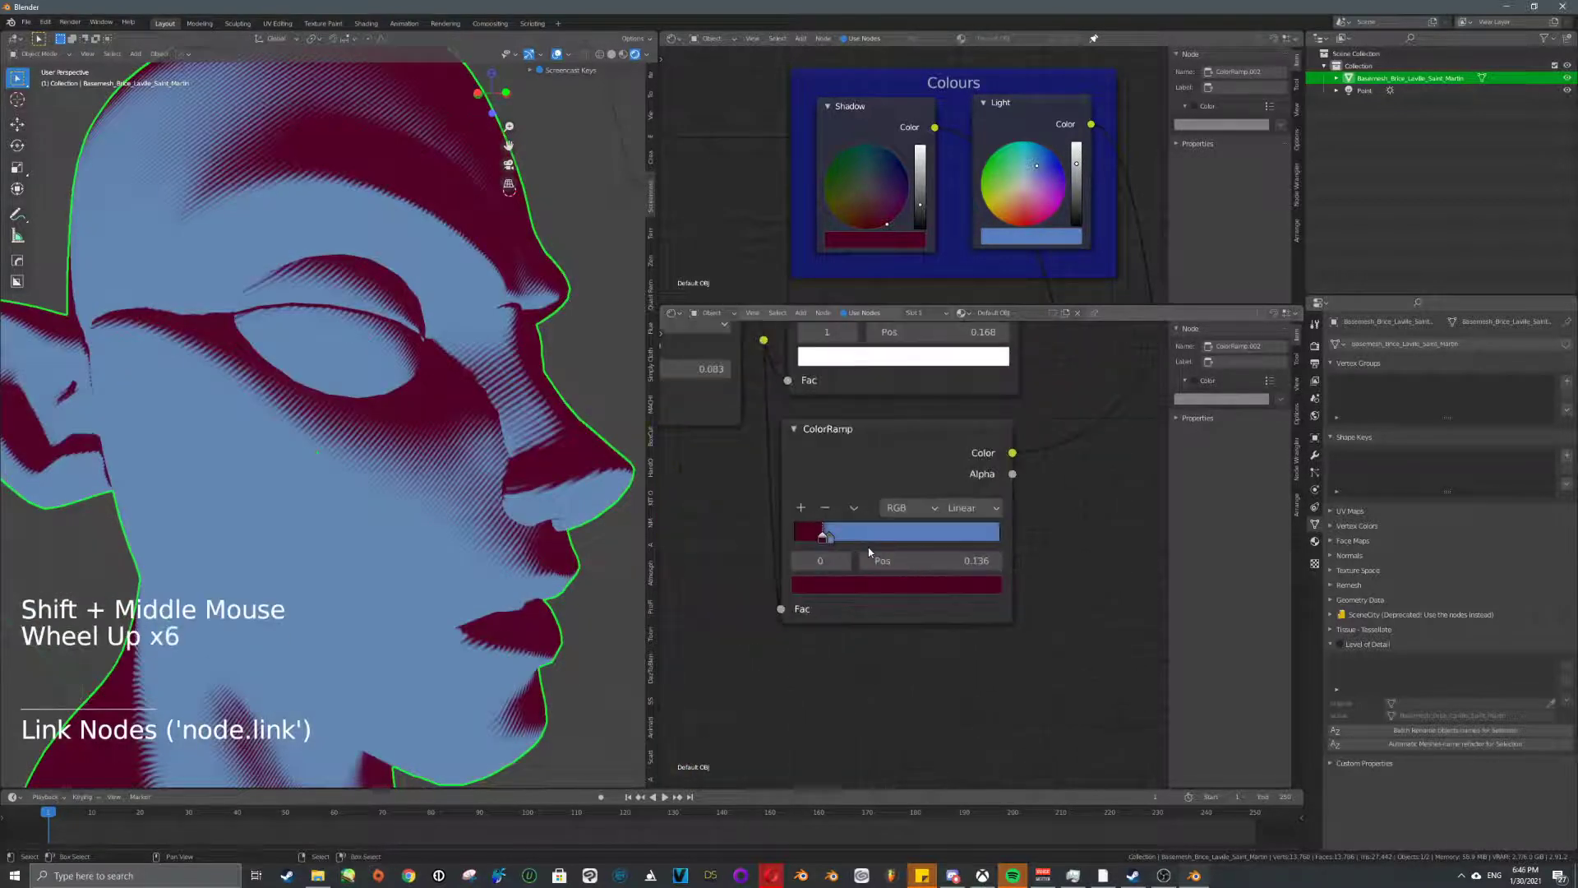
- Spread the lower ColorRamp's dark red and light blue stops apart and add a middle stop at position 0.157
{"action": "scroll", "coordinate": [884, 476], "scroll_direction": "down", "scroll_amount": 1, "text": "shift"}
{"action": "scroll", "coordinate": [879, 476], "scroll_direction": "up", "scroll_amount": 6}
{"action": "mouse_move", "coordinate": [855, 552]}
{"action": "middle_mouse_down", "text": "shift"}
{"action": "mouse_move", "coordinate": [896, 478]}
{"action": "mouse_move", "coordinate": [839, 594]}
{"action": "middle_mouse_up", "text": "shift"}
{"action": "scroll", "coordinate": [879, 510], "scroll_direction": "up", "scroll_amount": 4}
{"action": "mouse_move", "coordinate": [879, 510]}
{"action": "left_mouse_down"}
{"action": "mouse_move", "coordinate": [891, 515]}
{"action": "mouse_move", "coordinate": [852, 516]}
{"action": "left_mouse_up"}
{"action": "left_click", "coordinate": [888, 512]}
{"action": "left_click", "coordinate": [833, 466]}
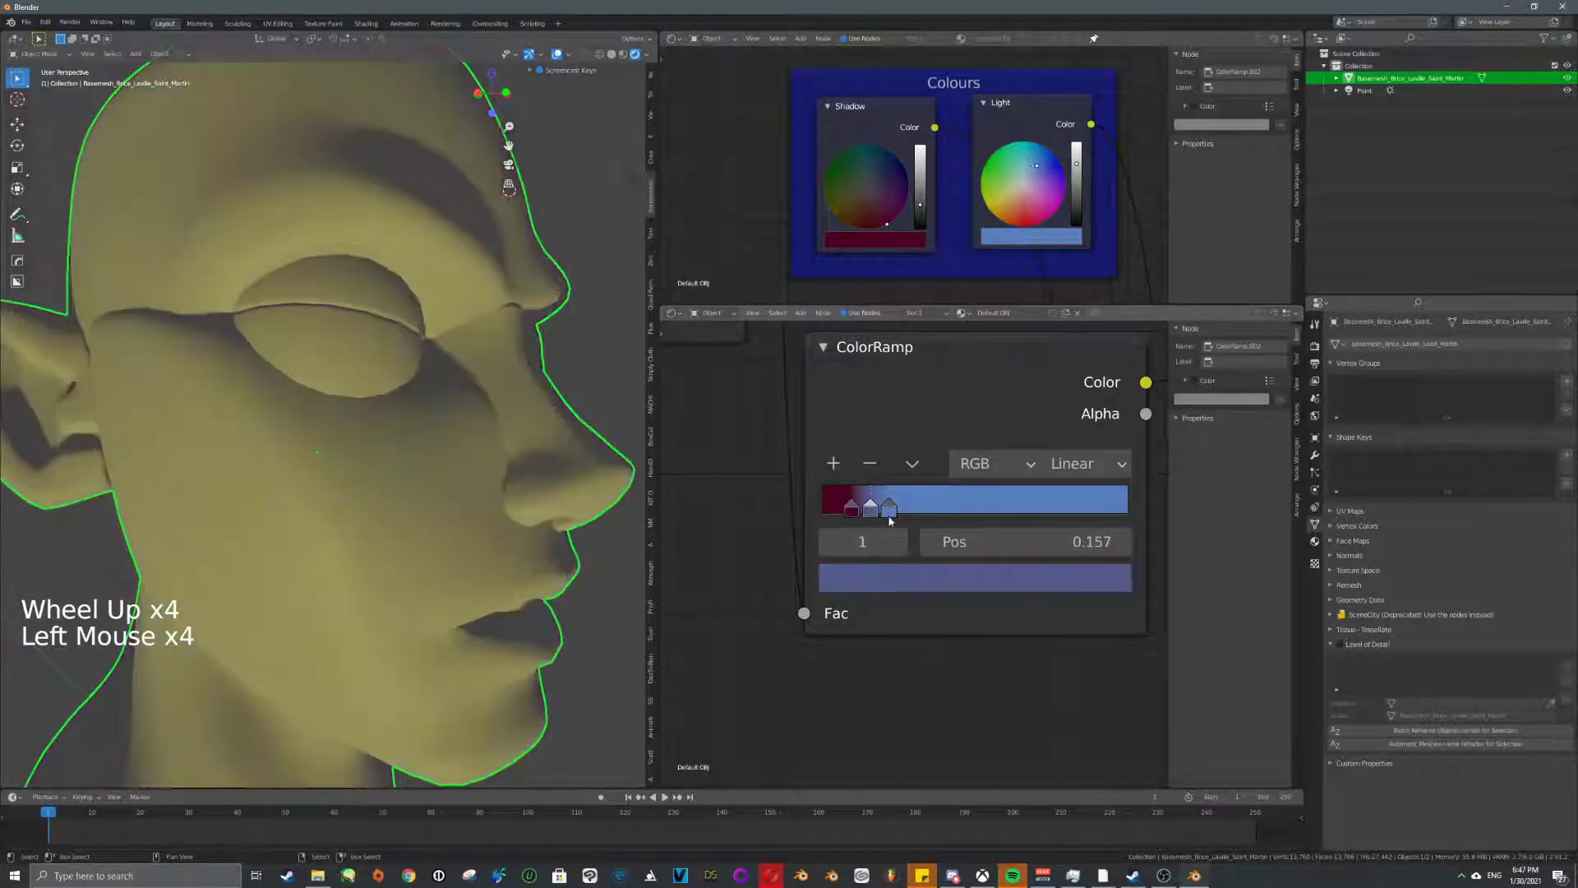
- Recolour the lower ColorRamp's middle stop to a saturated red
{"action": "left_click", "coordinate": [958, 582]}
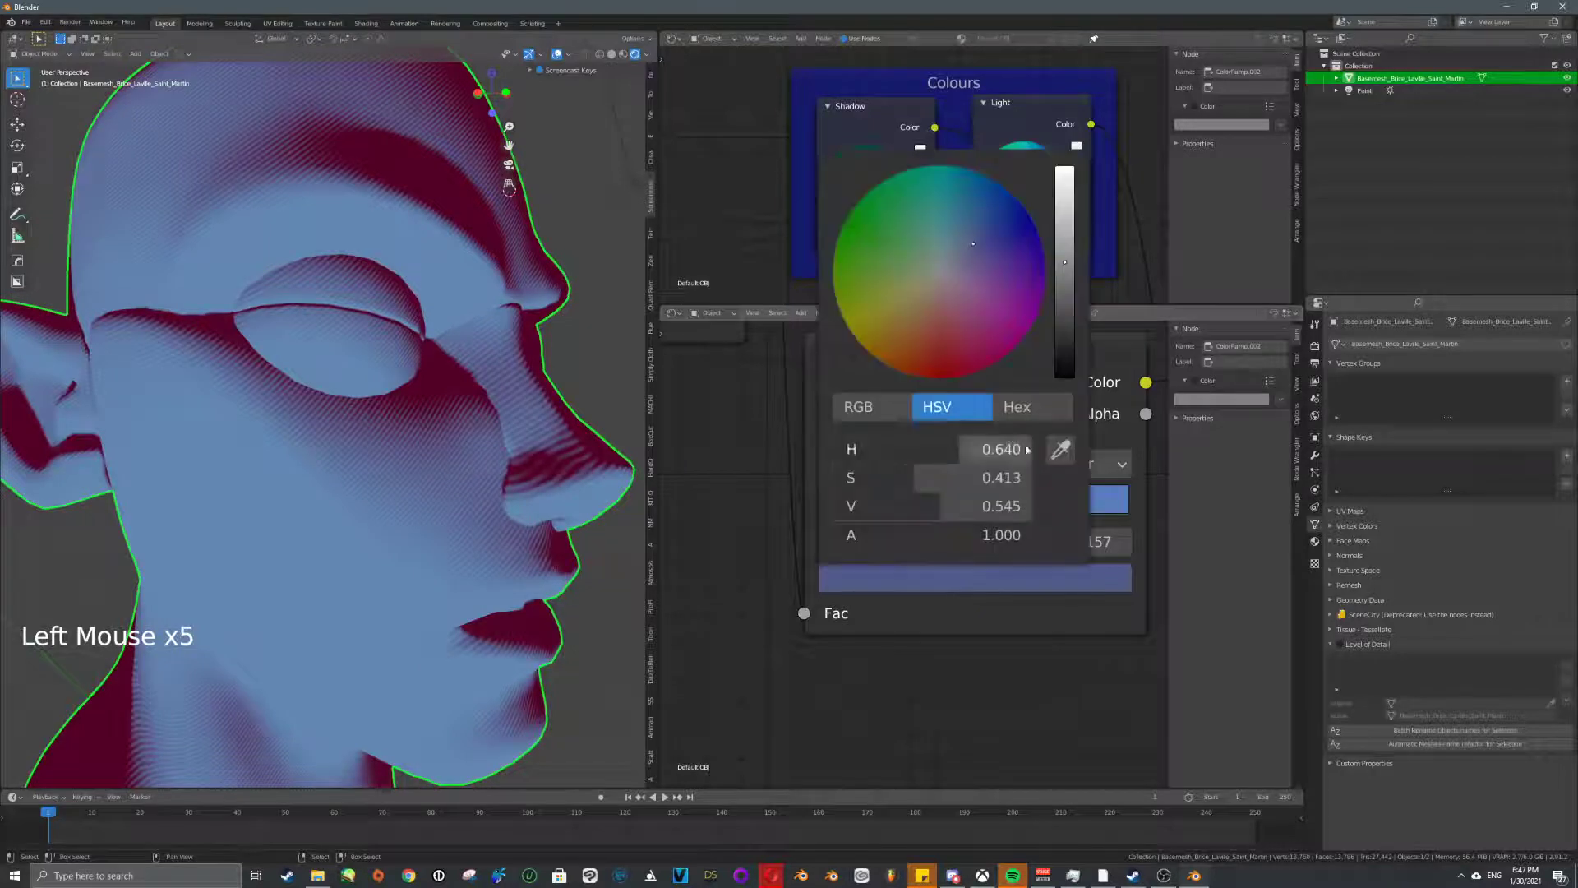
{"action": "left_click", "coordinate": [940, 366]}
{"action": "scroll", "coordinate": [342, 467], "scroll_direction": "down", "scroll_amount": 4}
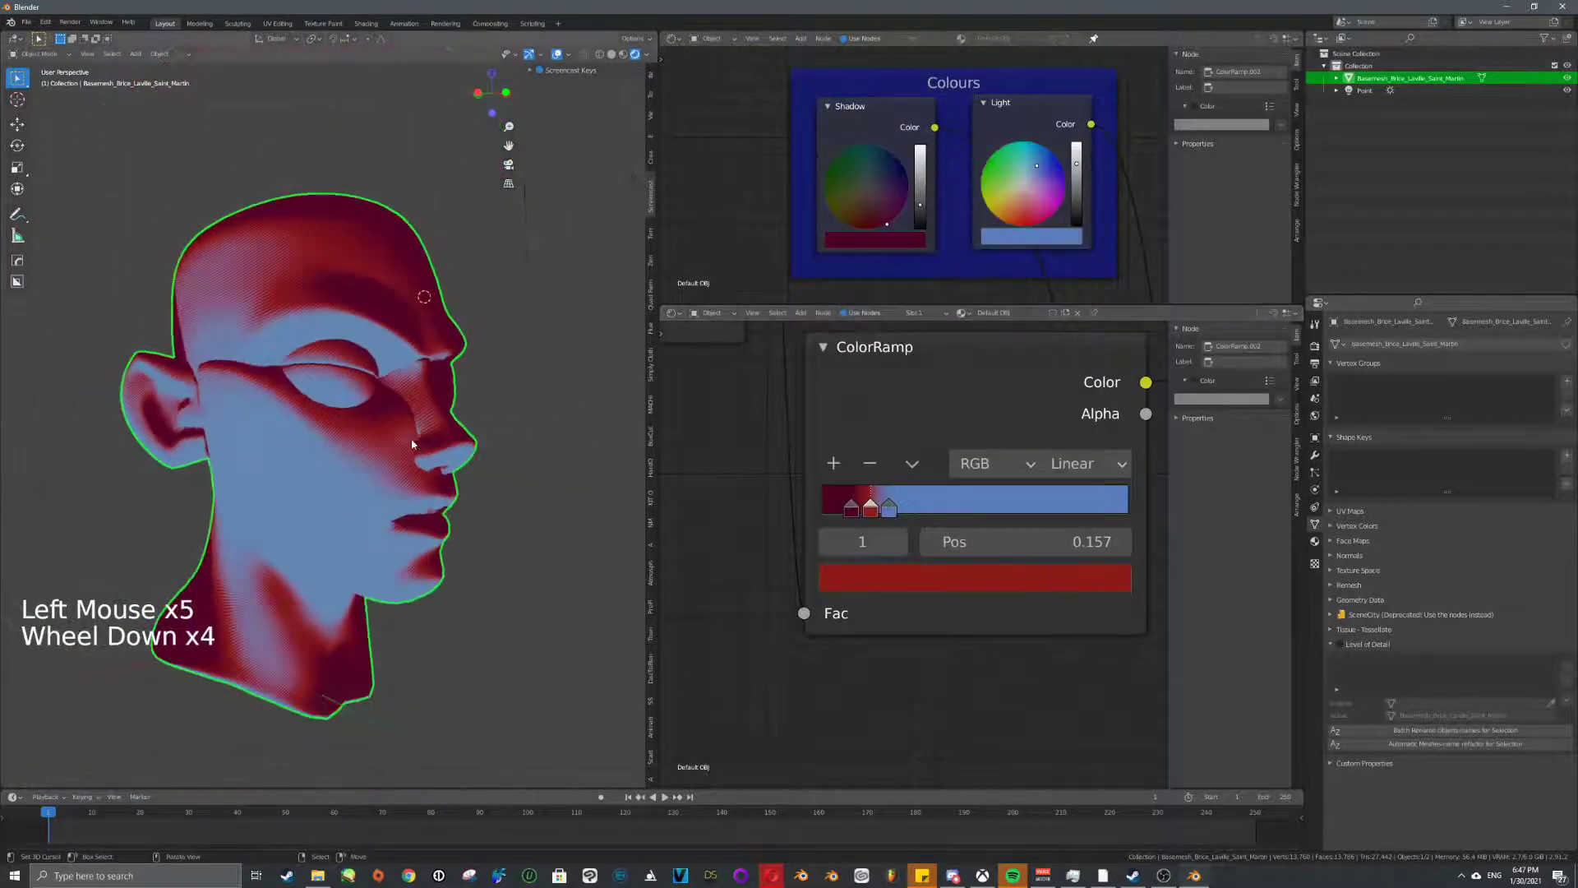
{"action": "middle_click_drag", "start_coordinate": [342, 467], "coordinate": [427, 440]}
{"action": "scroll", "coordinate": [749, 493], "scroll_direction": "up", "scroll_amount": 4}
- Tighten the lower ramp's transition by moving the light blue stop inward and the dark red stop to position 0.127
{"action": "left_click_drag", "start_coordinate": [886, 513], "coordinate": [861, 509]}
{"action": "scroll", "coordinate": [848, 518], "scroll_direction": "up", "scroll_amount": 4}
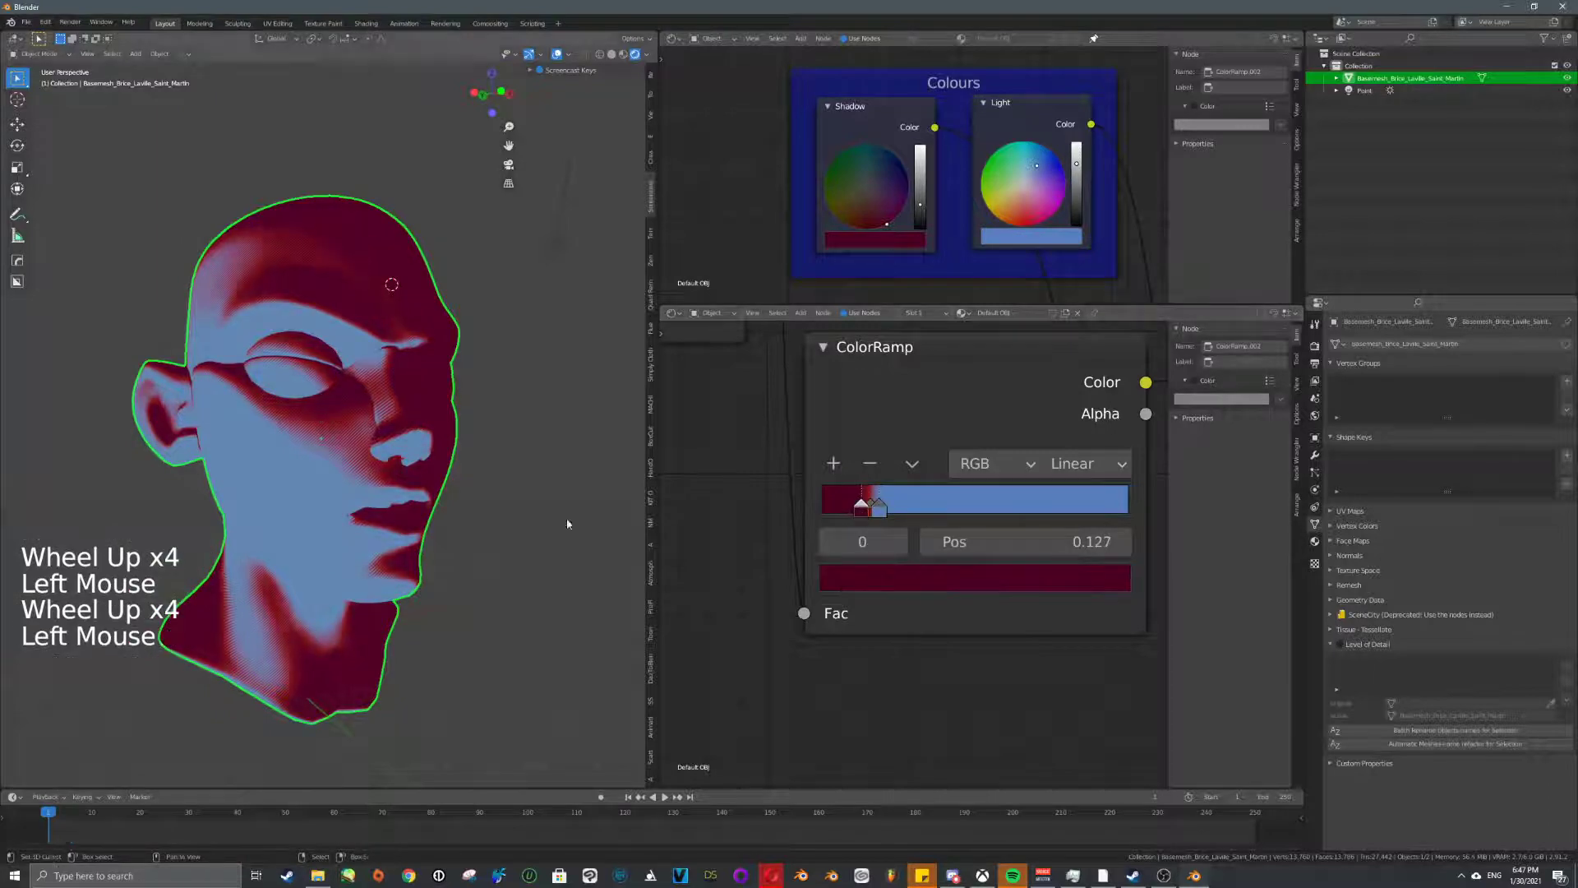
{"action": "scroll", "coordinate": [565, 518], "scroll_direction": "up", "scroll_amount": 3}
{"action": "middle_click_drag", "start_coordinate": [566, 518], "coordinate": [823, 544]}
- Recolour the lower ramp's middle stop at 0.157 to a saturated blue
{"action": "left_click", "coordinate": [871, 509]}
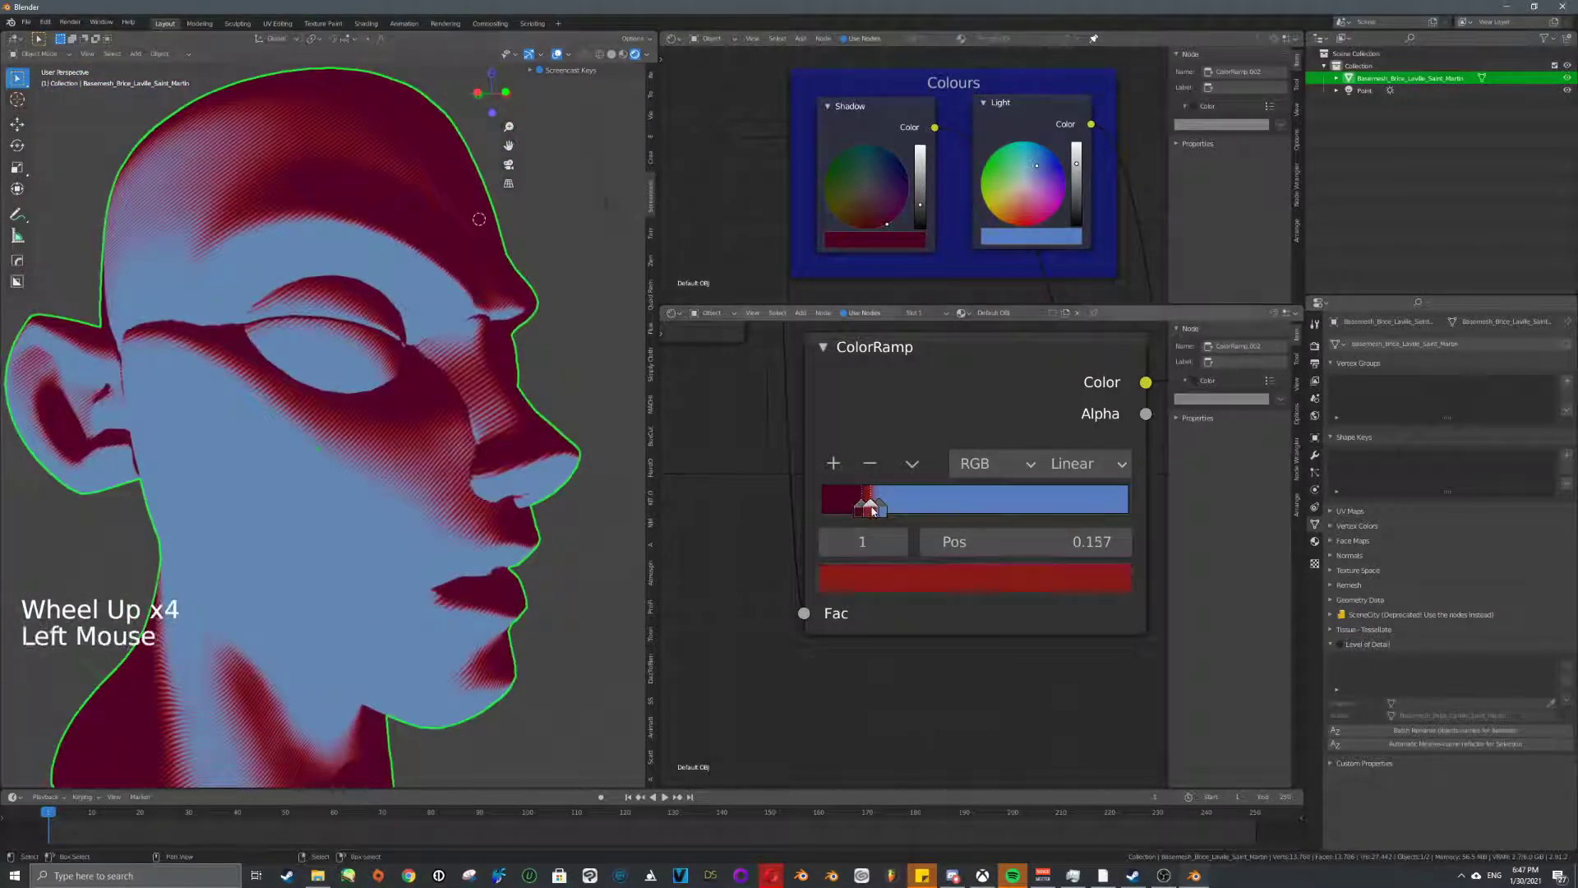
{"action": "left_click", "coordinate": [926, 586]}
{"action": "mouse_move", "coordinate": [1065, 263]}
{"action": "left_mouse_down"}
{"action": "mouse_move", "coordinate": [1036, 164]}
{"action": "mouse_move", "coordinate": [987, 215]}
{"action": "mouse_move", "coordinate": [1010, 207]}
{"action": "mouse_move", "coordinate": [971, 198]}
{"action": "mouse_move", "coordinate": [1016, 230]}
{"action": "mouse_move", "coordinate": [992, 221]}
{"action": "left_mouse_up"}
{"action": "scroll", "coordinate": [368, 414], "scroll_direction": "down", "scroll_amount": 2}
{"action": "scroll", "coordinate": [368, 413], "scroll_direction": "down", "scroll_amount": 2}
{"action": "mouse_move", "coordinate": [368, 414]}
{"action": "middle_mouse_down"}
{"action": "mouse_move", "coordinate": [273, 401]}
{"action": "mouse_move", "coordinate": [366, 413]}
{"action": "middle_mouse_up"}
{"action": "scroll", "coordinate": [892, 511], "scroll_direction": "up", "scroll_amount": 2}
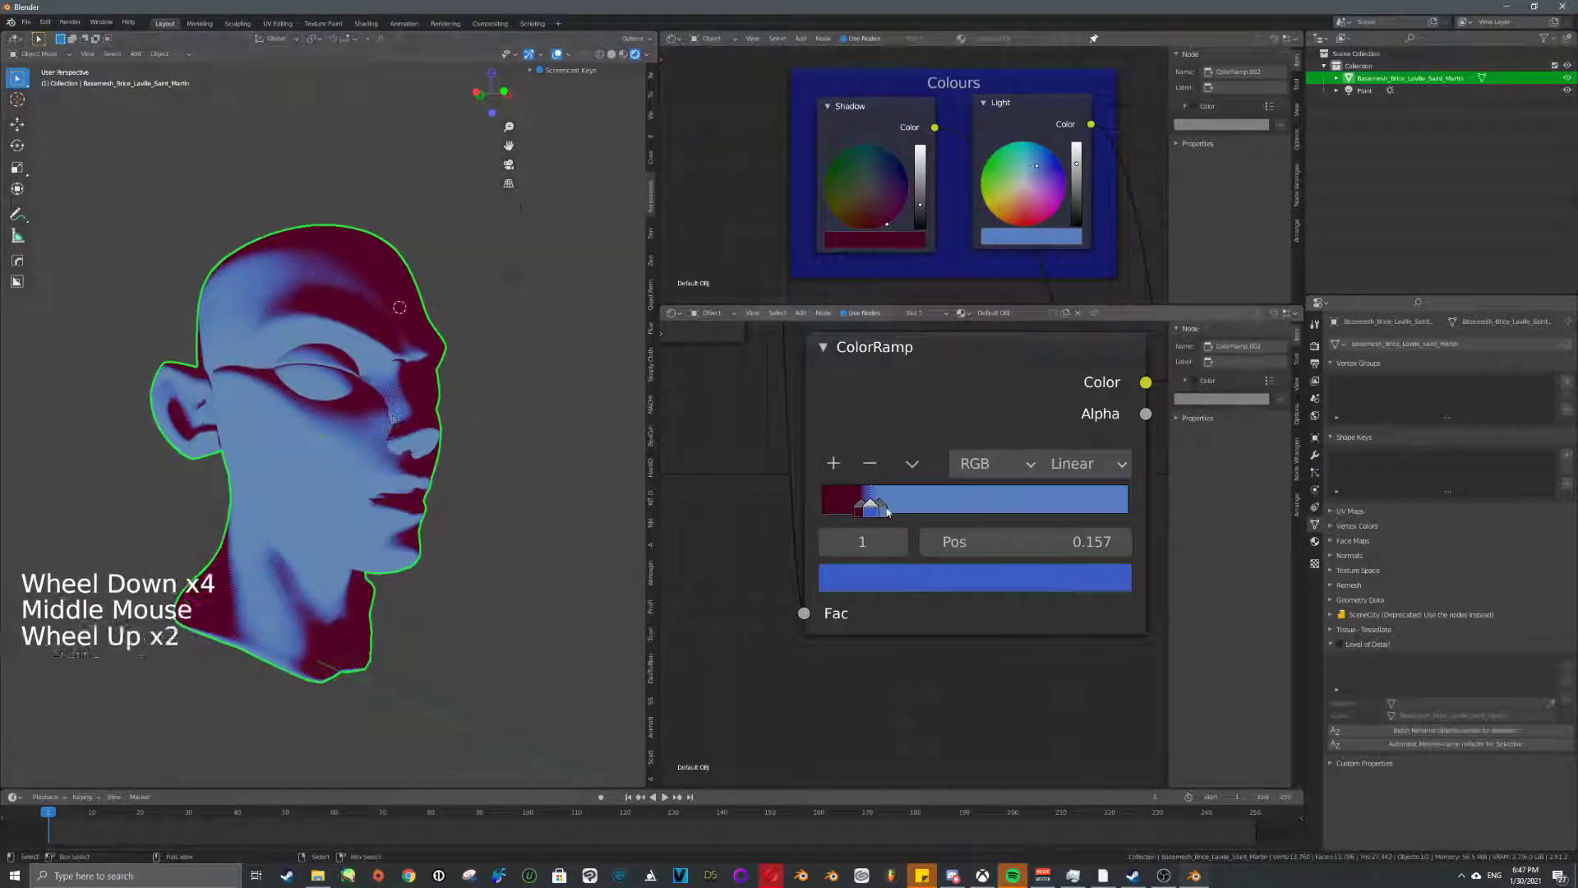
- Separate the lower ramp's last stop from the others, recolour it near-white and place it at position 0.436
{"action": "left_click", "coordinate": [876, 508]}
{"action": "left_click", "coordinate": [871, 508]}
{"action": "left_click_drag", "start_coordinate": [874, 508], "coordinate": [1040, 519]}
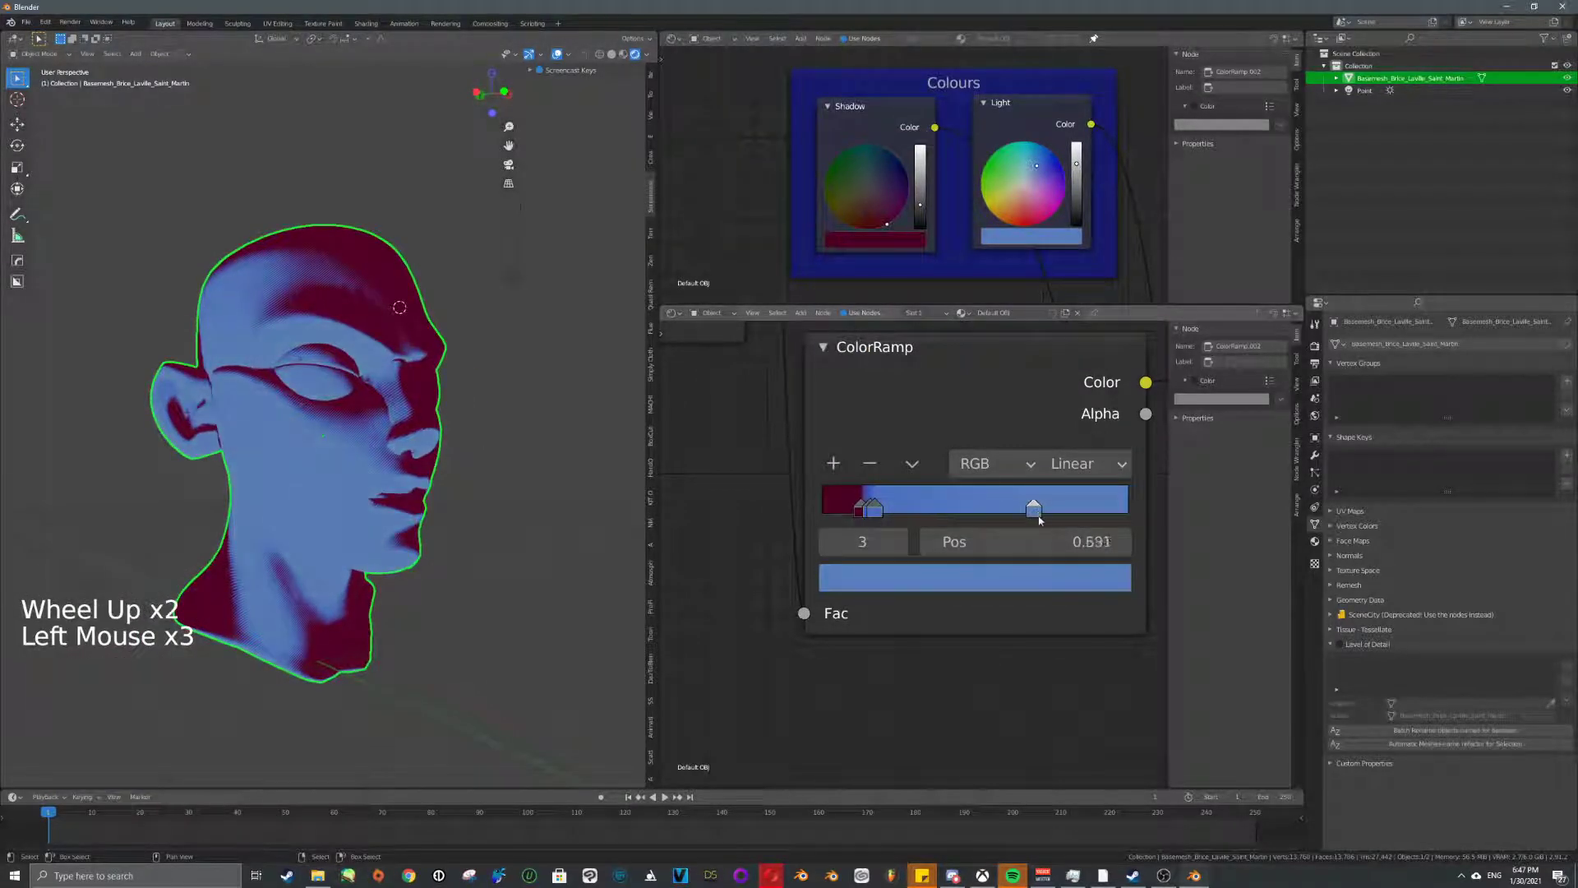
{"action": "left_click", "coordinate": [1010, 582]}
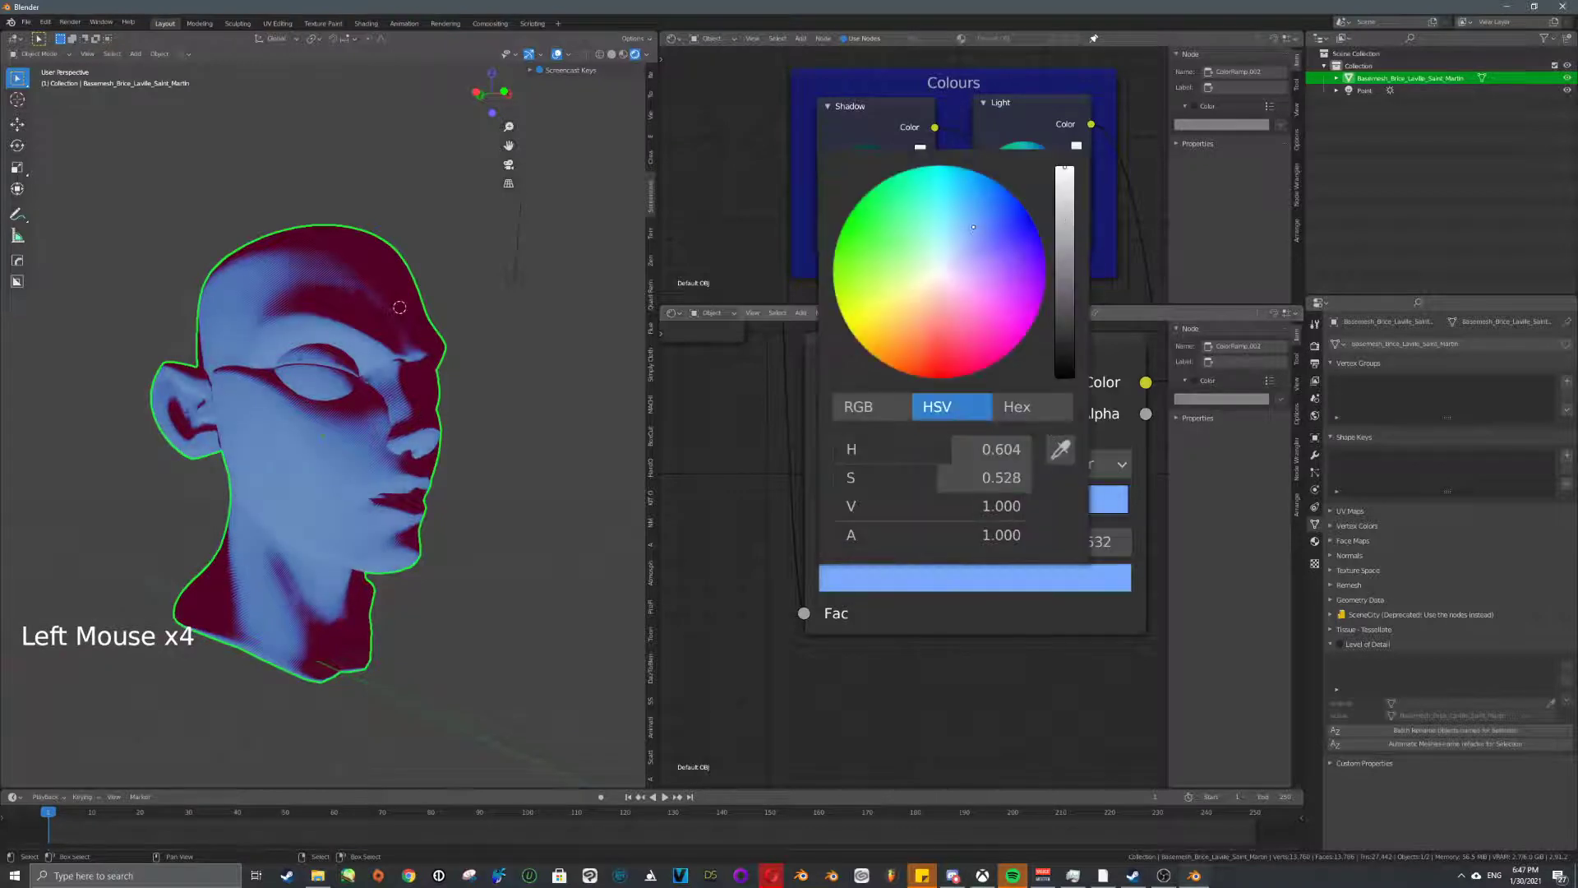
{"action": "left_click_drag", "start_coordinate": [986, 243], "coordinate": [942, 265]}
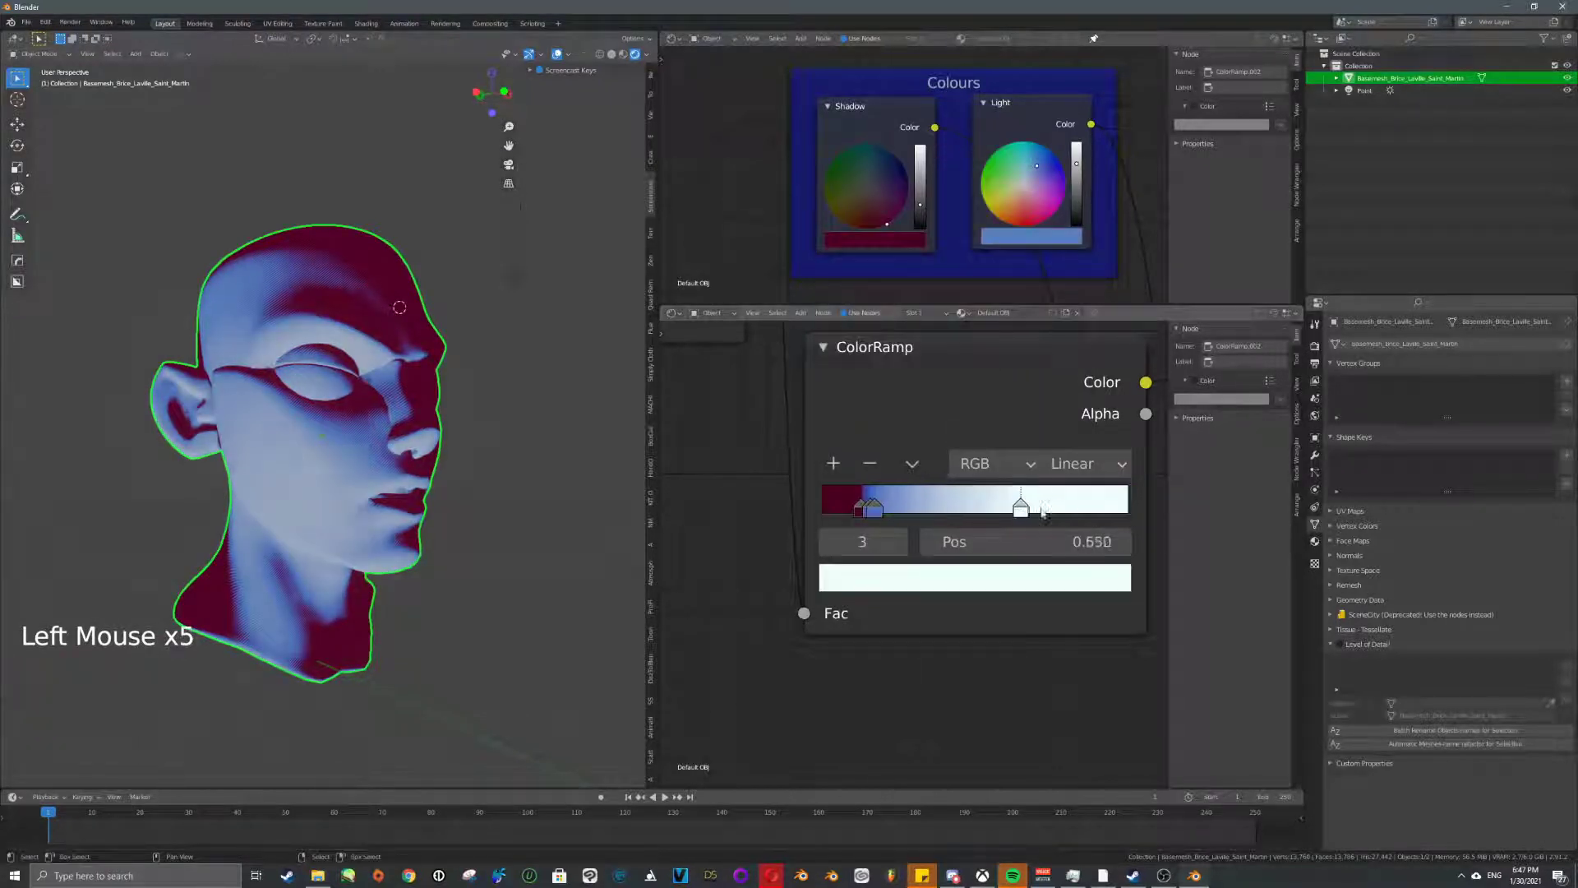
{"action": "mouse_move", "coordinate": [1042, 512]}
{"action": "left_mouse_down"}
{"action": "mouse_move", "coordinate": [923, 505]}
{"action": "mouse_move", "coordinate": [960, 510]}
{"action": "left_mouse_up"}
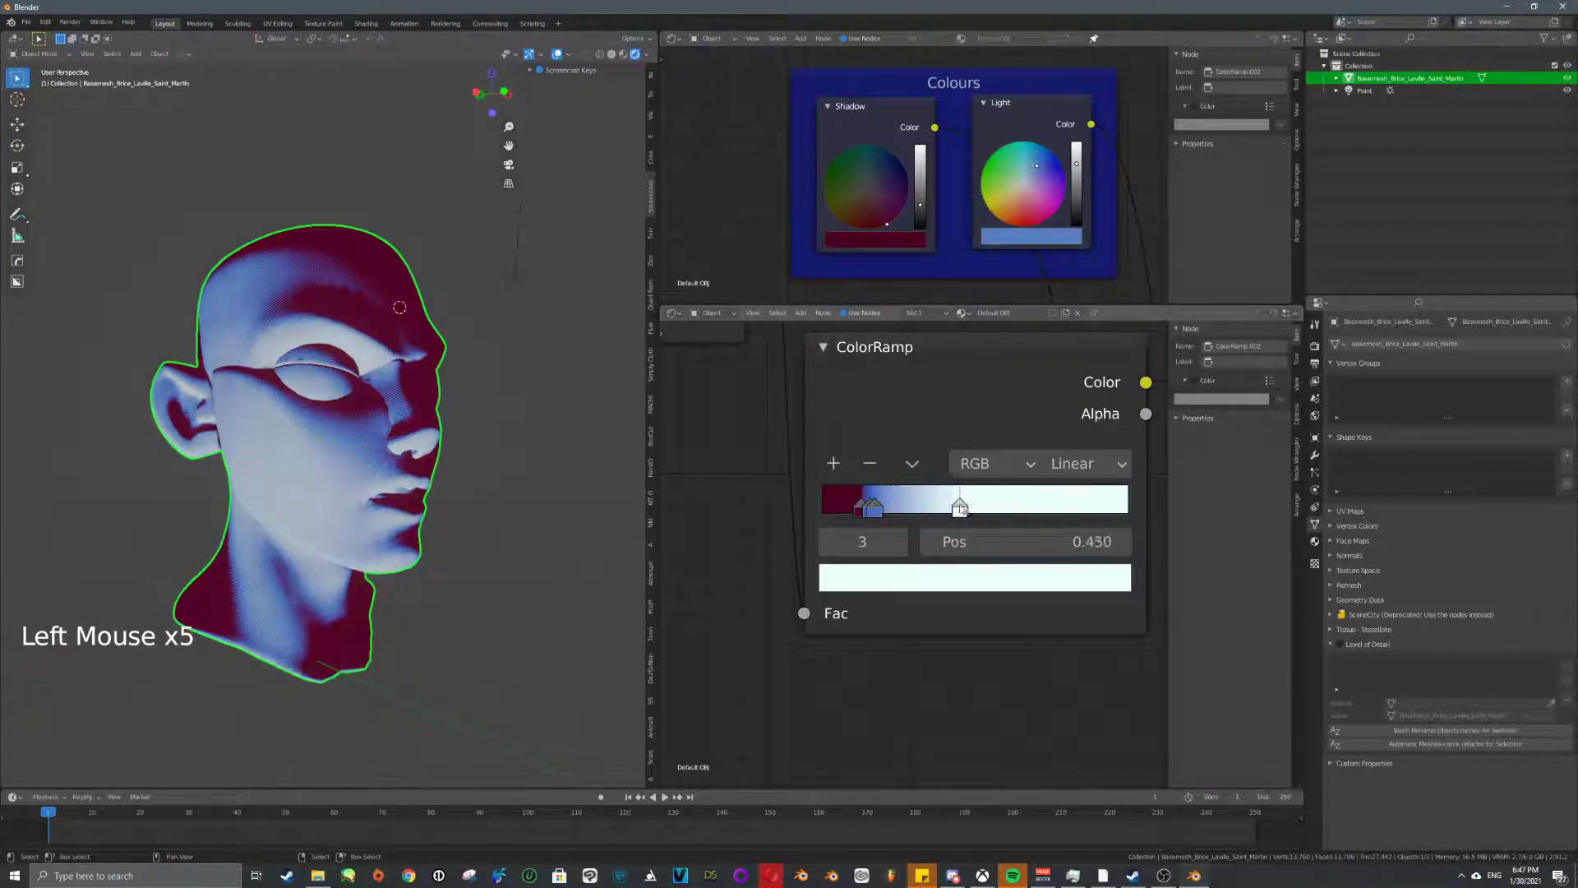
- Change the lower ramp's last stop to a warm off-white, after trying a bright yellow
{"action": "scroll", "coordinate": [399, 450], "scroll_direction": "up", "scroll_amount": 1}
{"action": "mouse_move", "coordinate": [399, 450]}
{"action": "middle_mouse_down"}
{"action": "mouse_move", "coordinate": [492, 446]}
{"action": "mouse_move", "coordinate": [337, 452]}
{"action": "mouse_move", "coordinate": [390, 450]}
{"action": "middle_mouse_up"}
{"action": "scroll", "coordinate": [337, 452], "scroll_direction": "up", "scroll_amount": 2}
{"action": "left_click", "coordinate": [974, 589]}
{"action": "mouse_move", "coordinate": [940, 345]}
{"action": "left_mouse_down"}
{"action": "mouse_move", "coordinate": [898, 320]}
{"action": "mouse_move", "coordinate": [872, 209]}
{"action": "mouse_move", "coordinate": [1011, 197]}
{"action": "mouse_move", "coordinate": [944, 378]}
{"action": "mouse_move", "coordinate": [839, 308]}
{"action": "left_mouse_up"}
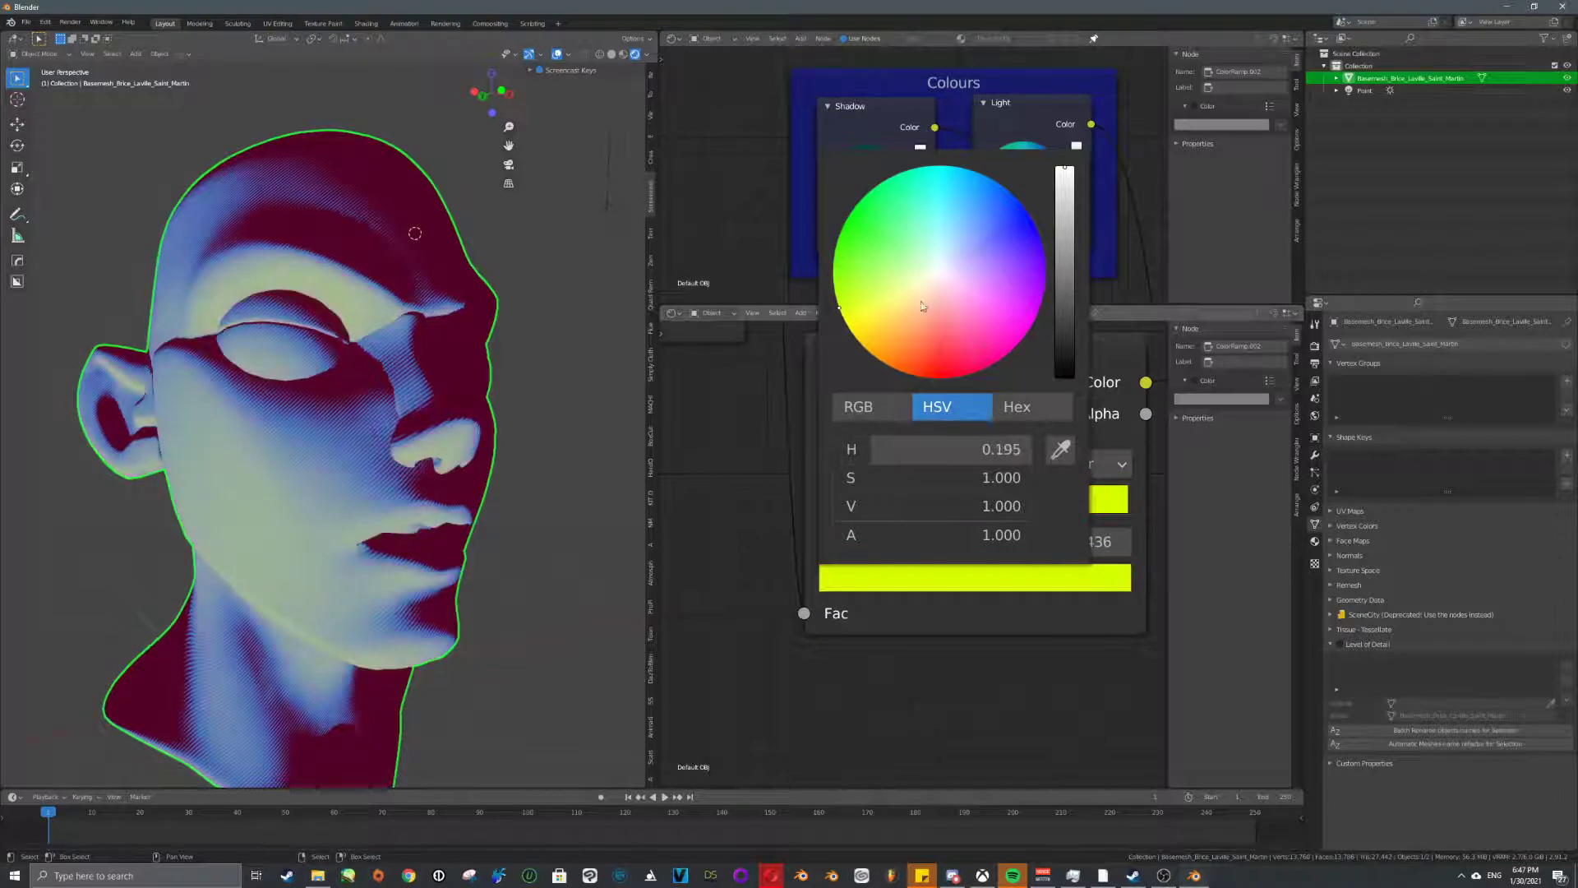
{"action": "left_click", "coordinate": [933, 279]}
{"action": "scroll", "coordinate": [873, 593], "scroll_direction": "down", "scroll_amount": 4}
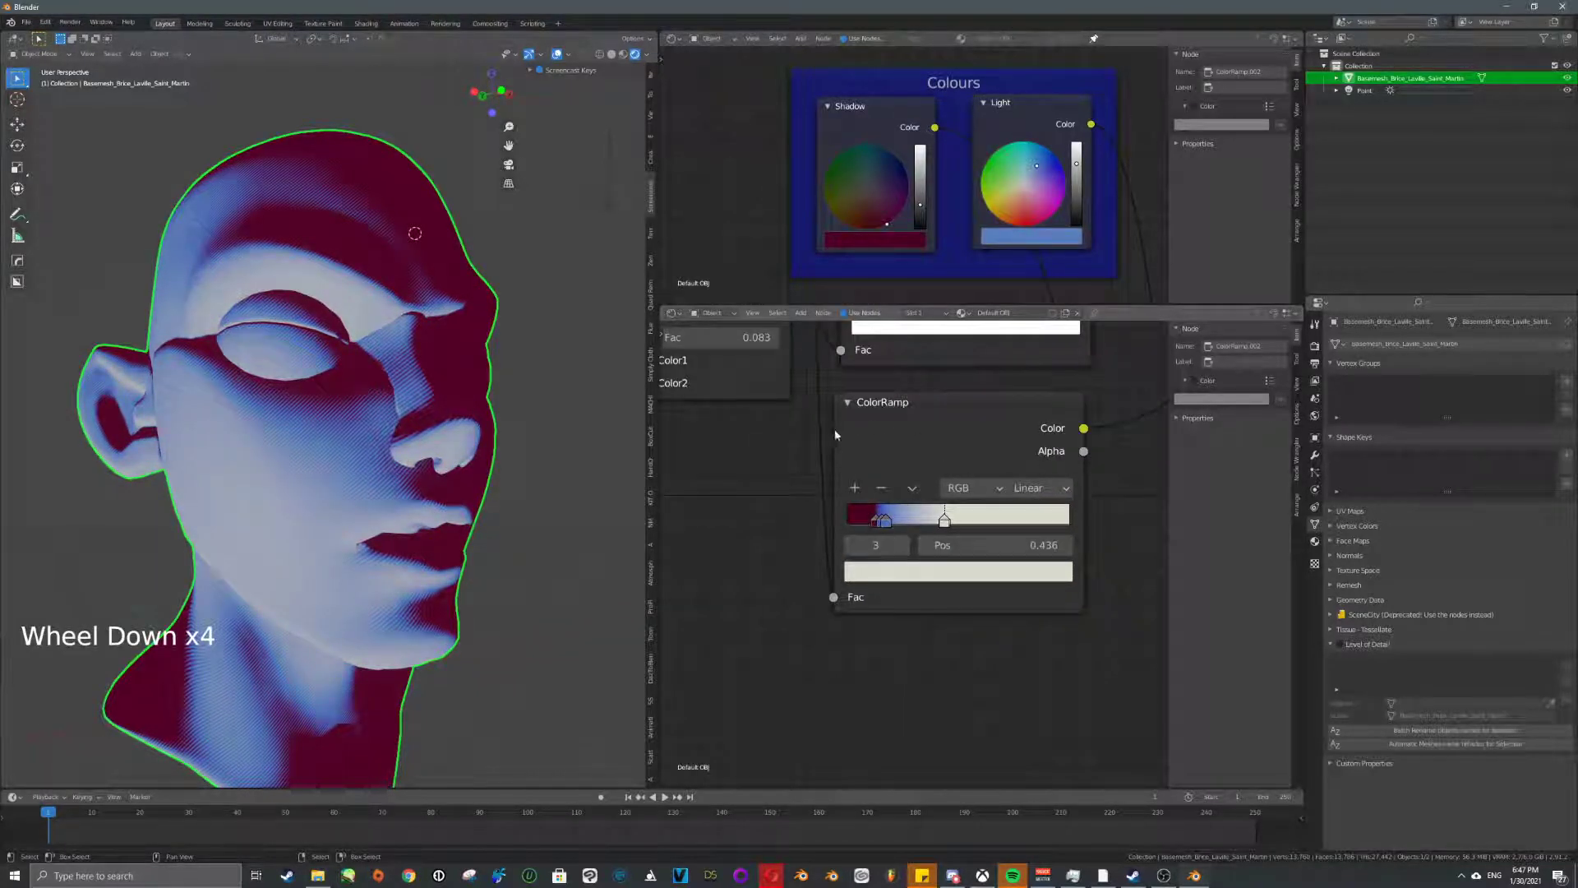
- Set the lower ColorRamp's interpolation to Constant
{"action": "middle_click_drag", "start_coordinate": [552, 520], "coordinate": [615, 518]}
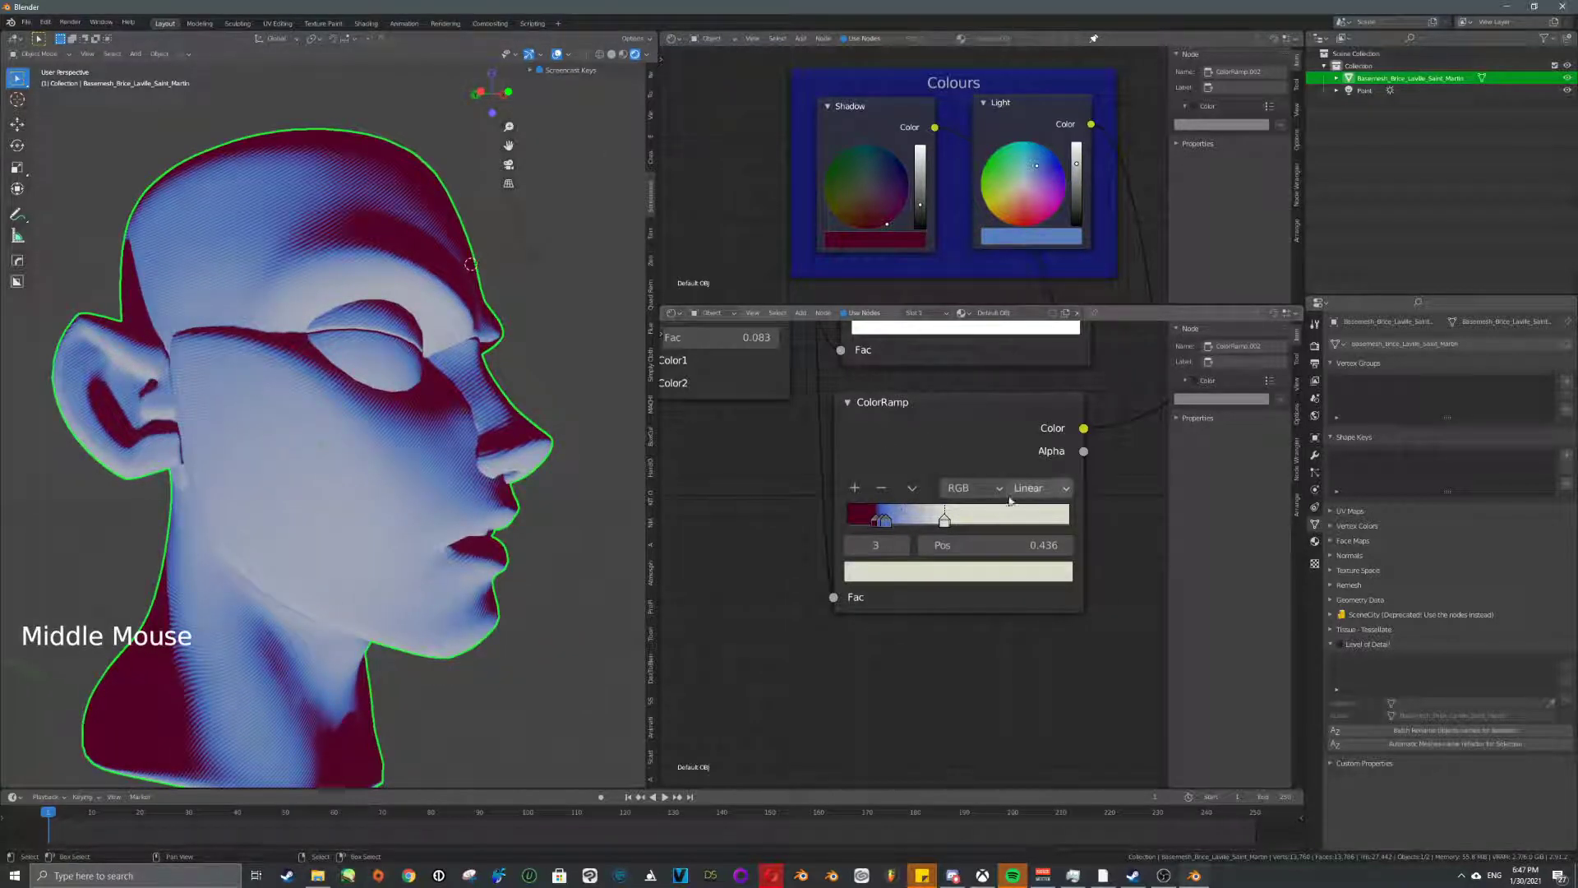
{"action": "left_click", "coordinate": [1041, 489]}
{"action": "left_click", "coordinate": [1032, 604]}
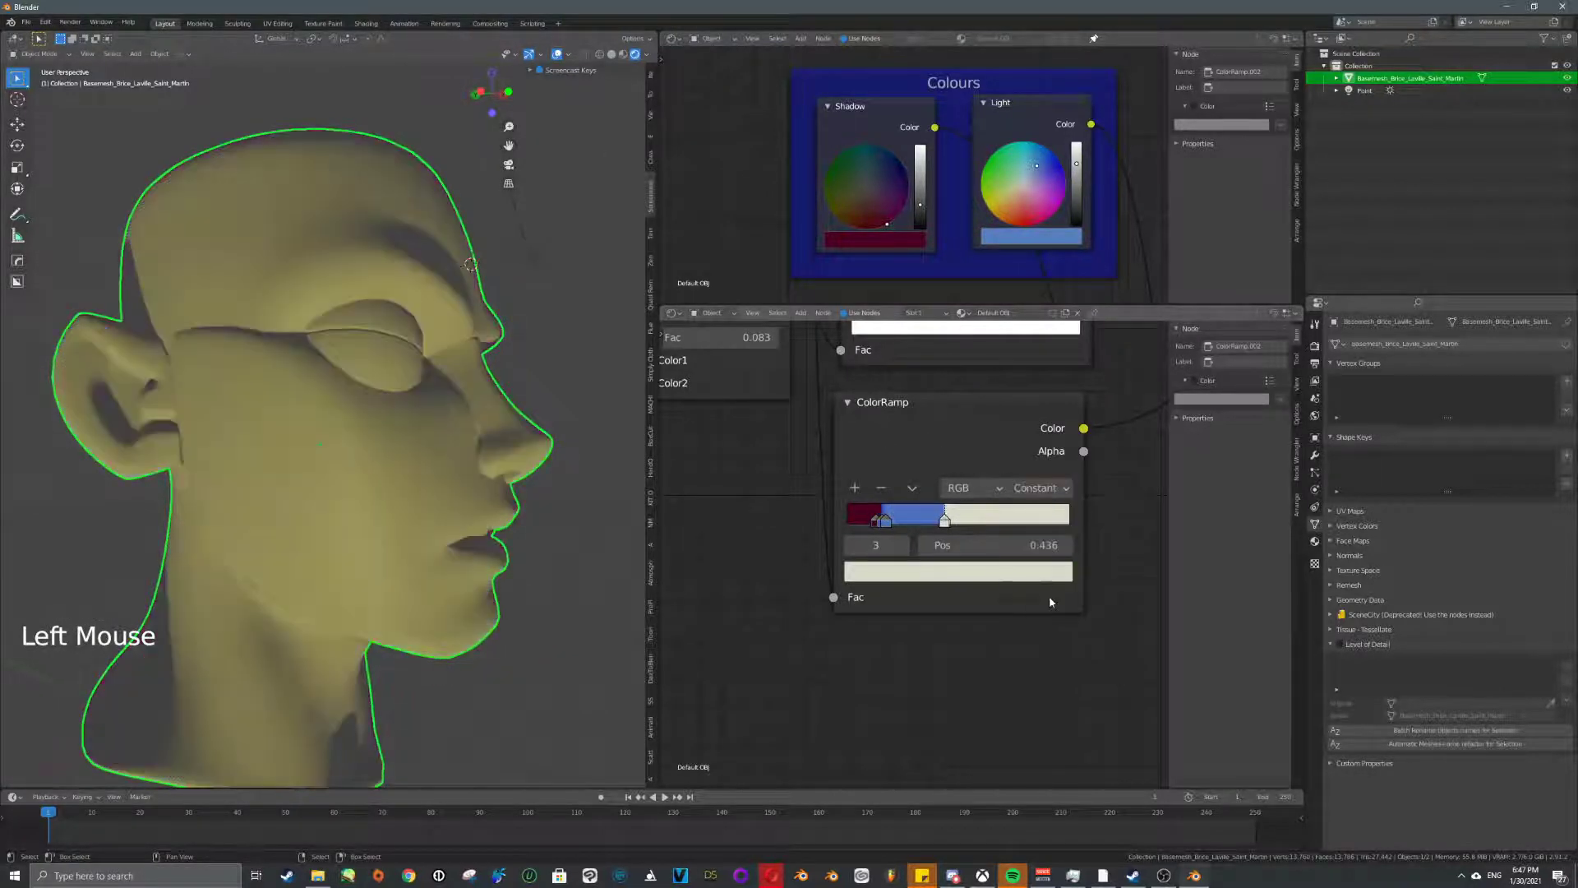
{"action": "middle_click_drag", "start_coordinate": [477, 484], "coordinate": [546, 486]}
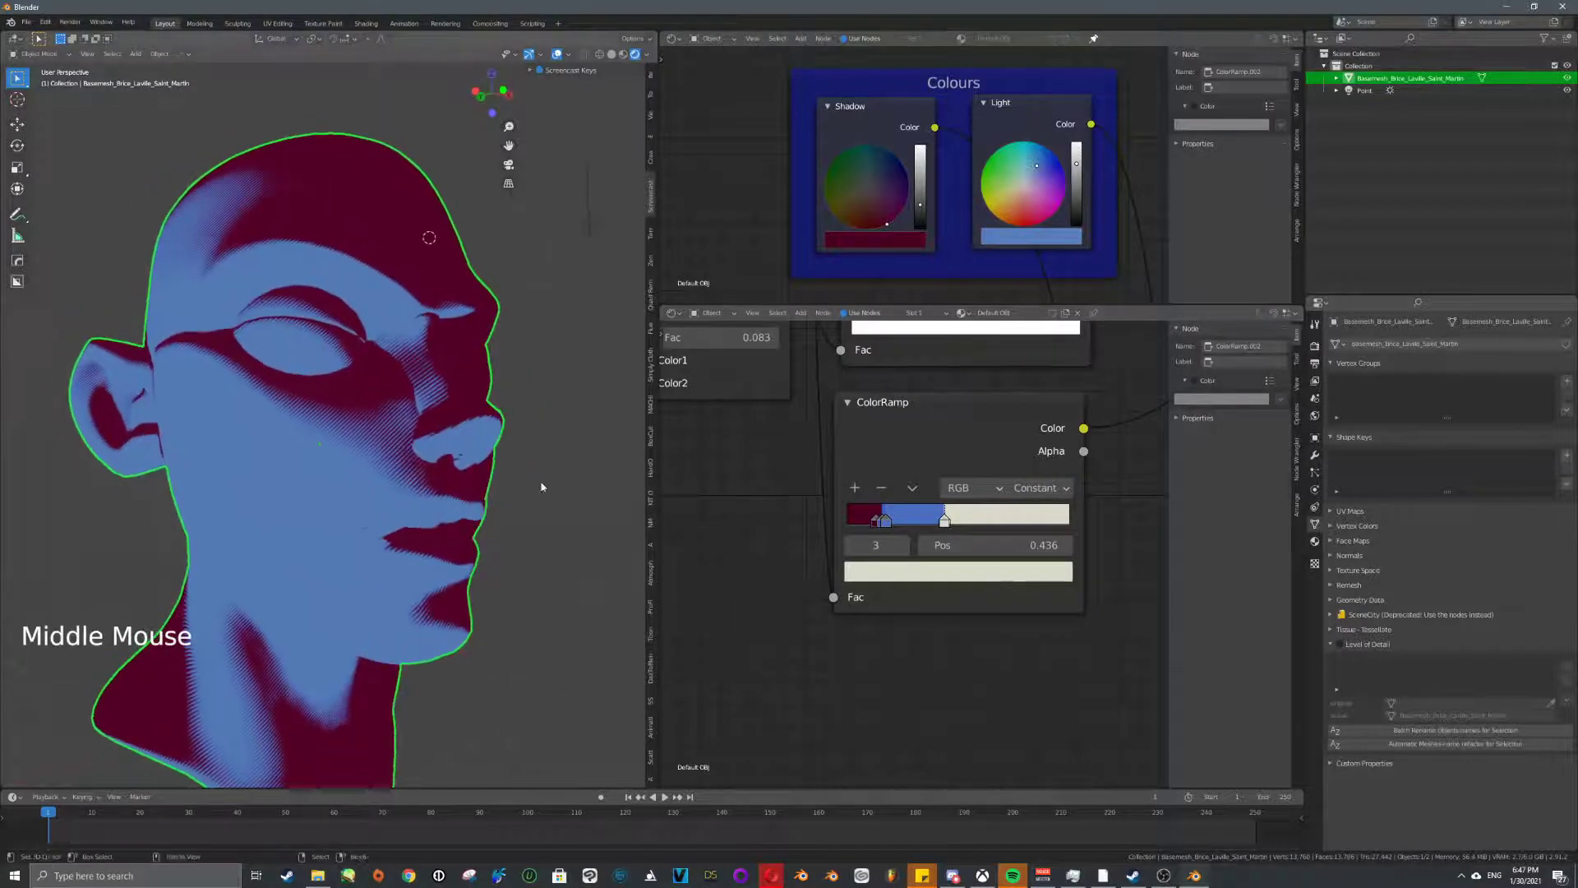
- Move the lower ramp's off-white stop to position 0.255 and inspect the halftone shading on the face up close
{"action": "left_click_drag", "start_coordinate": [944, 519], "coordinate": [905, 526]}
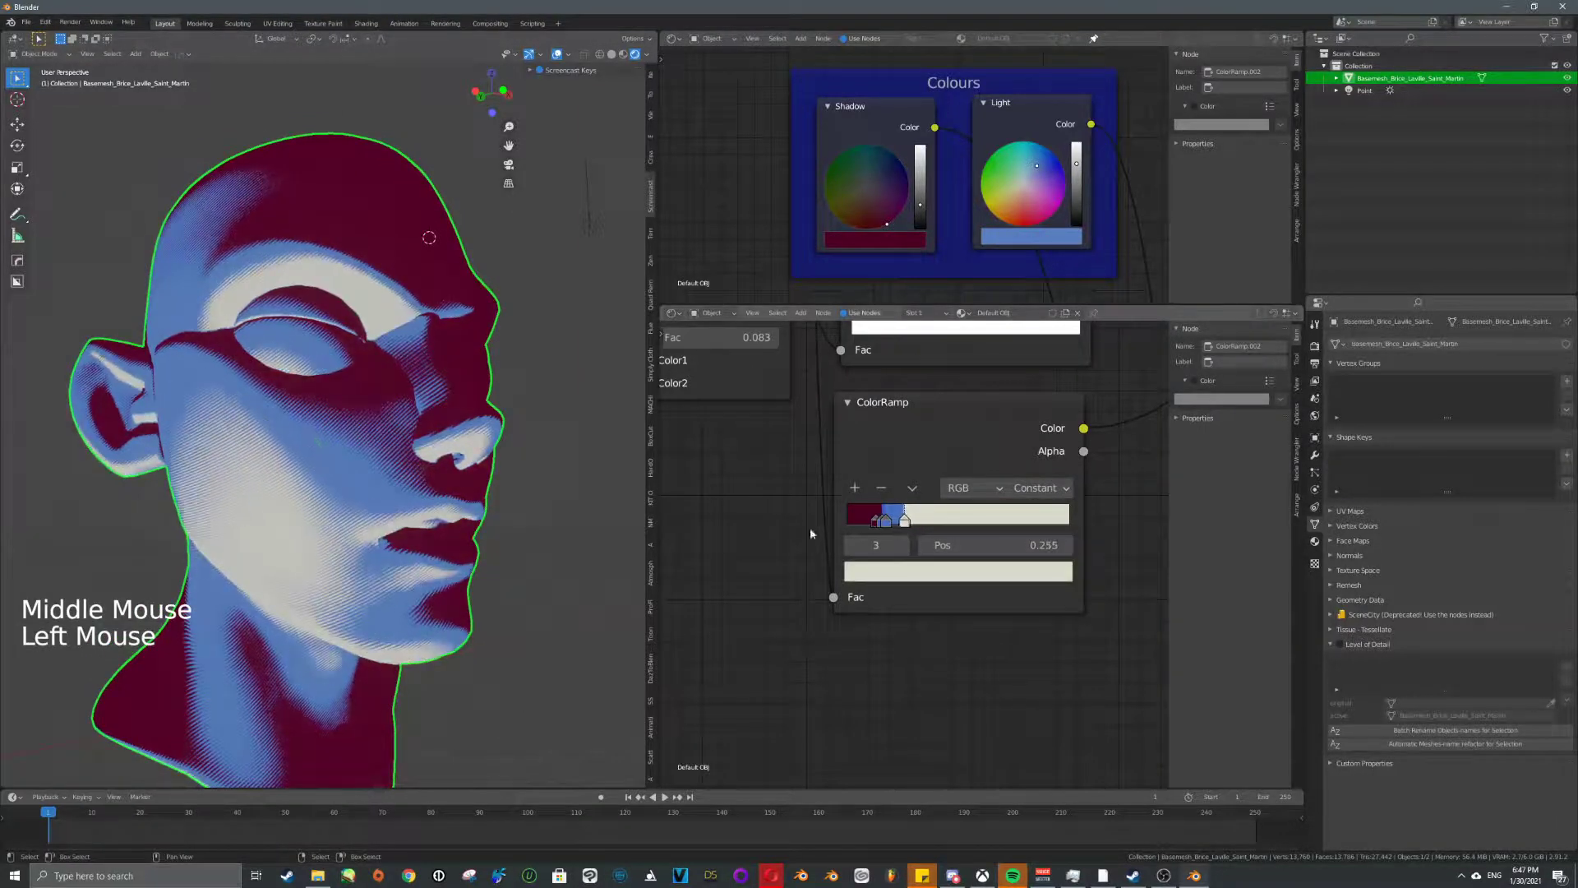
{"action": "scroll", "coordinate": [370, 411], "scroll_direction": "up", "scroll_amount": 2}
{"action": "mouse_move", "coordinate": [370, 411]}
{"action": "middle_mouse_down", "text": "shift"}
{"action": "mouse_move", "coordinate": [411, 395]}
{"action": "mouse_move", "coordinate": [445, 417]}
{"action": "middle_mouse_up", "text": "shift"}
{"action": "scroll", "coordinate": [434, 420], "scroll_direction": "up", "scroll_amount": 2}
{"action": "scroll", "coordinate": [434, 420], "scroll_direction": "up", "scroll_amount": 1, "text": "shift"}
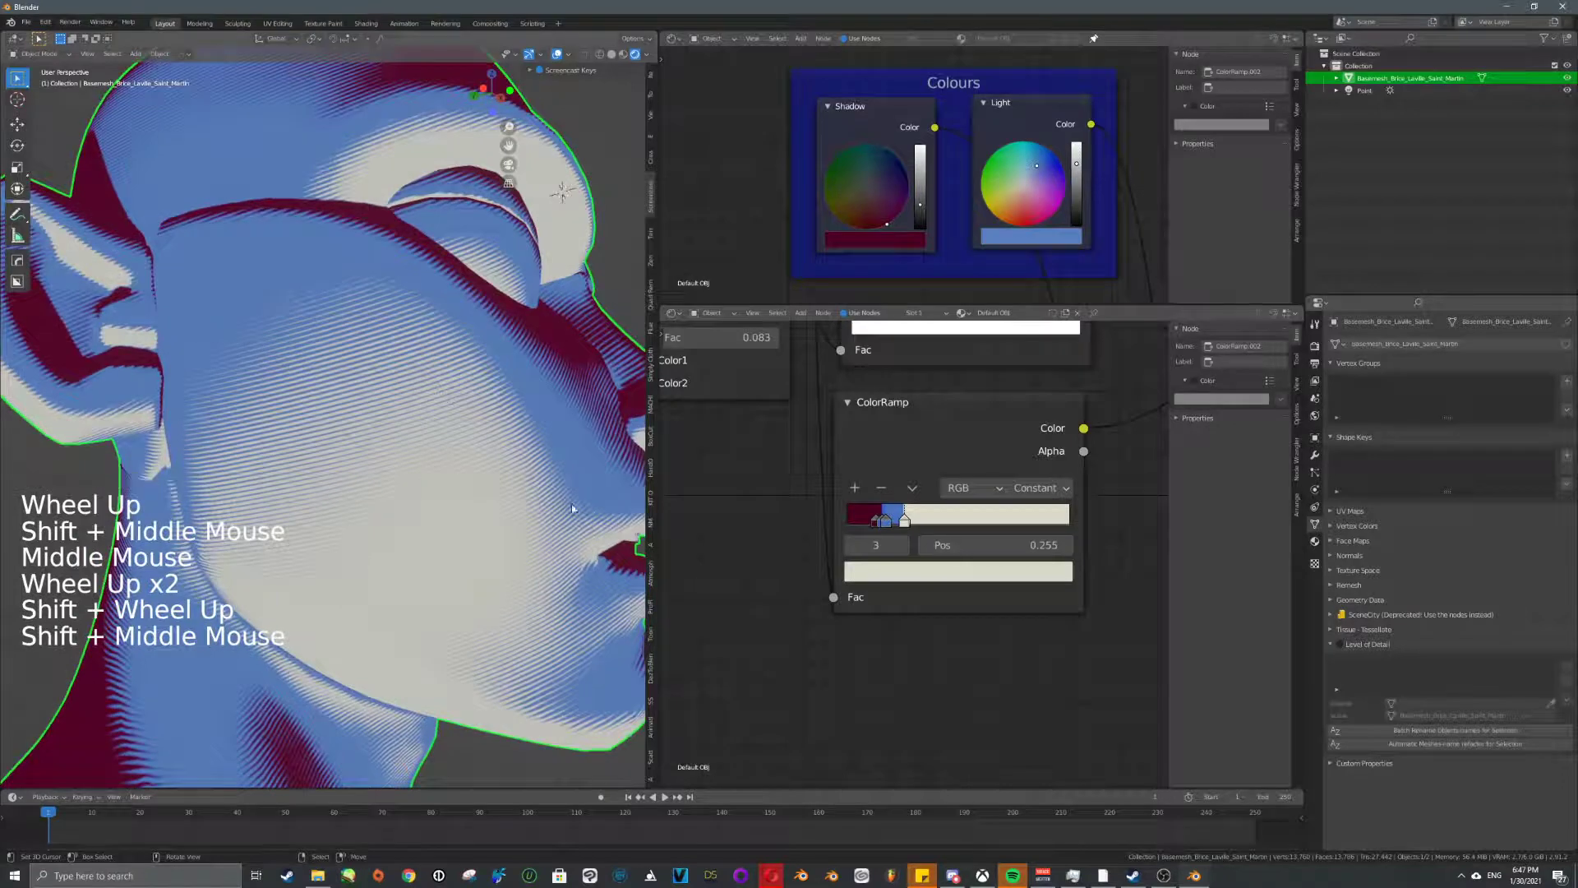
{"action": "middle_click_drag", "start_coordinate": [551, 500], "coordinate": [374, 442], "text": "shift"}
{"action": "scroll", "coordinate": [378, 469], "scroll_direction": "down", "scroll_amount": 3}
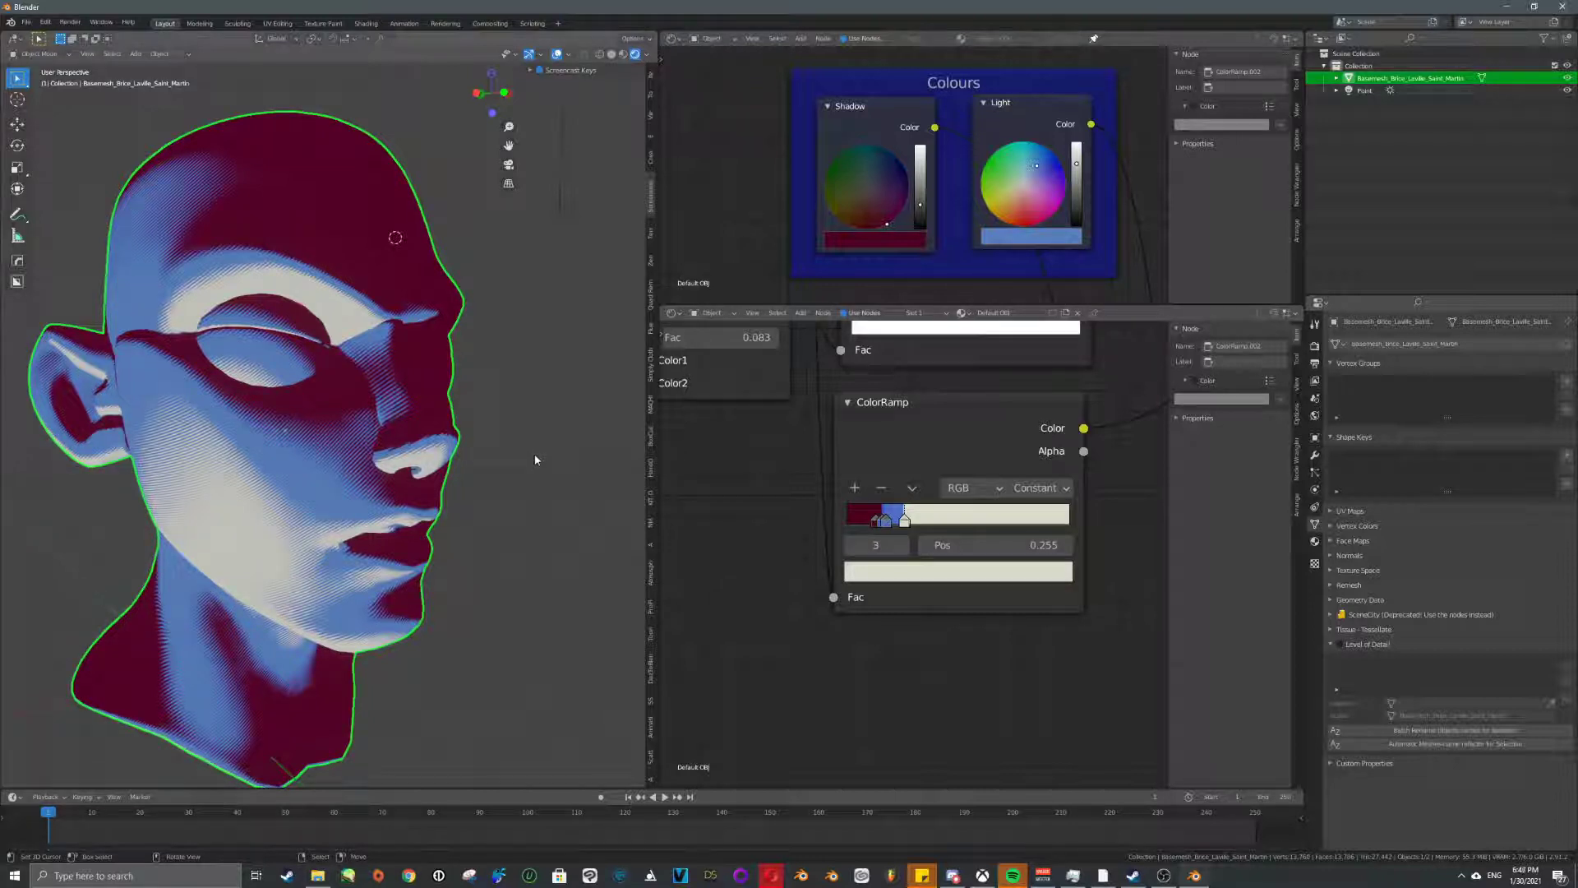
- Switch the lower ColorRamp's interpolation to Ease
{"action": "left_click", "coordinate": [1019, 489]}
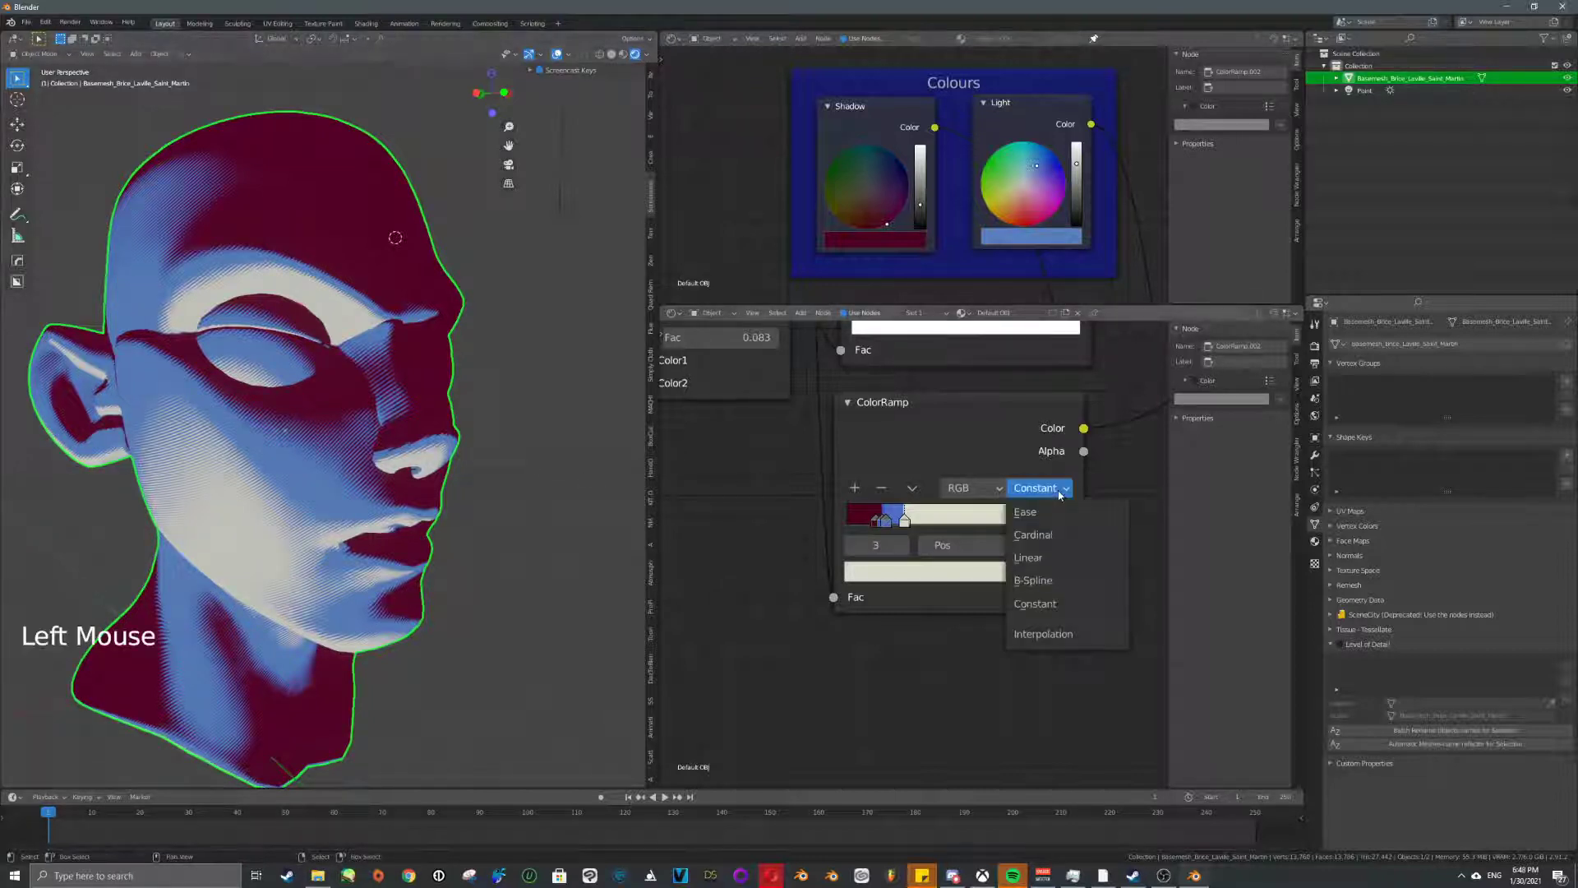
{"action": "left_click", "coordinate": [1058, 514]}
{"action": "scroll", "coordinate": [344, 487], "scroll_direction": "up", "scroll_amount": 4}
{"action": "middle_click_drag", "start_coordinate": [343, 486], "coordinate": [460, 440], "text": "shift"}
- Rotate the sun light to change how shadows fall across the head, and reselect the head mesh
{"action": "scroll", "coordinate": [389, 442], "scroll_direction": "down", "scroll_amount": 5}
{"action": "scroll", "coordinate": [421, 440], "scroll_direction": "down", "scroll_amount": 4}
{"action": "scroll", "coordinate": [388, 453], "scroll_direction": "up", "scroll_amount": 2}
{"action": "scroll", "coordinate": [388, 453], "scroll_direction": "up", "scroll_amount": 1, "text": "shift"}
{"action": "right_click", "coordinate": [550, 268]}
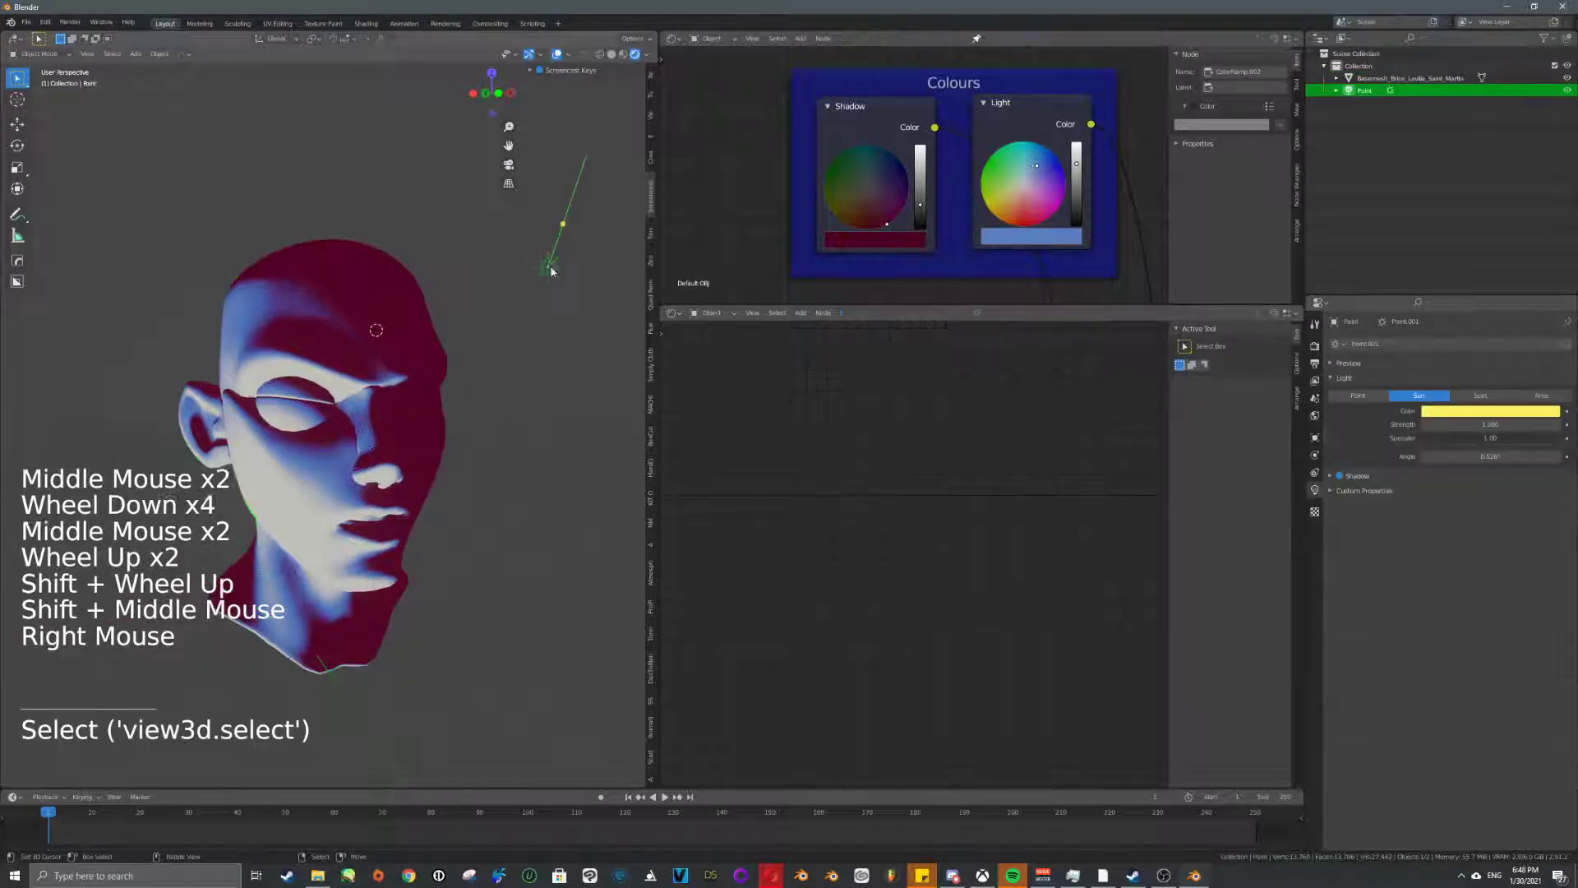
{"action": "key", "text": "r"}
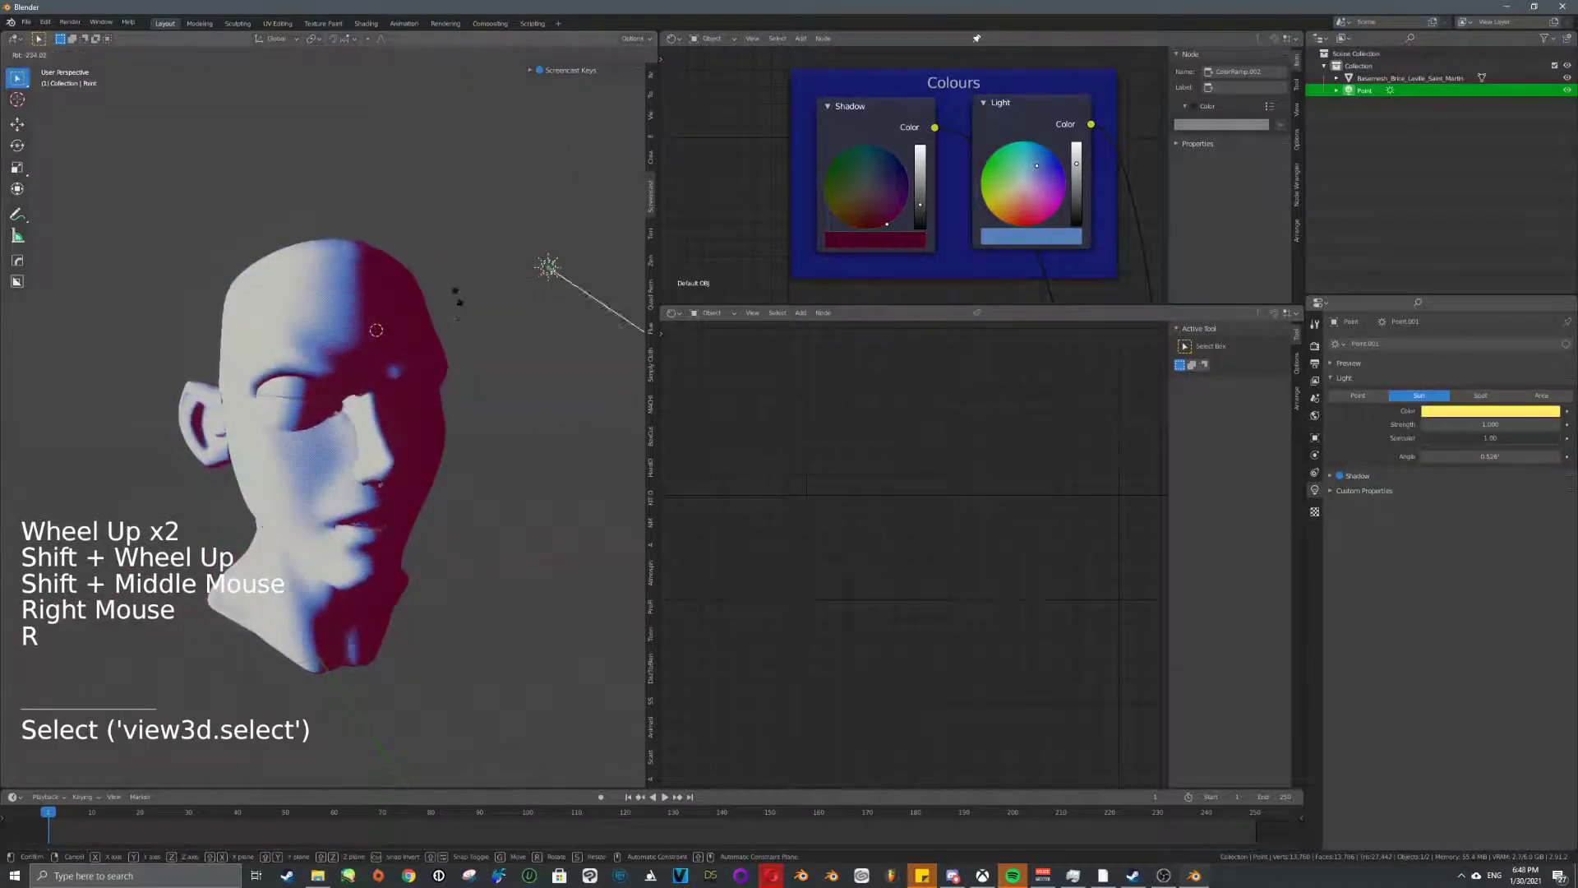
{"action": "scroll", "coordinate": [398, 394], "scroll_direction": "down", "scroll_amount": 1}
{"action": "right_click", "coordinate": [398, 395]}
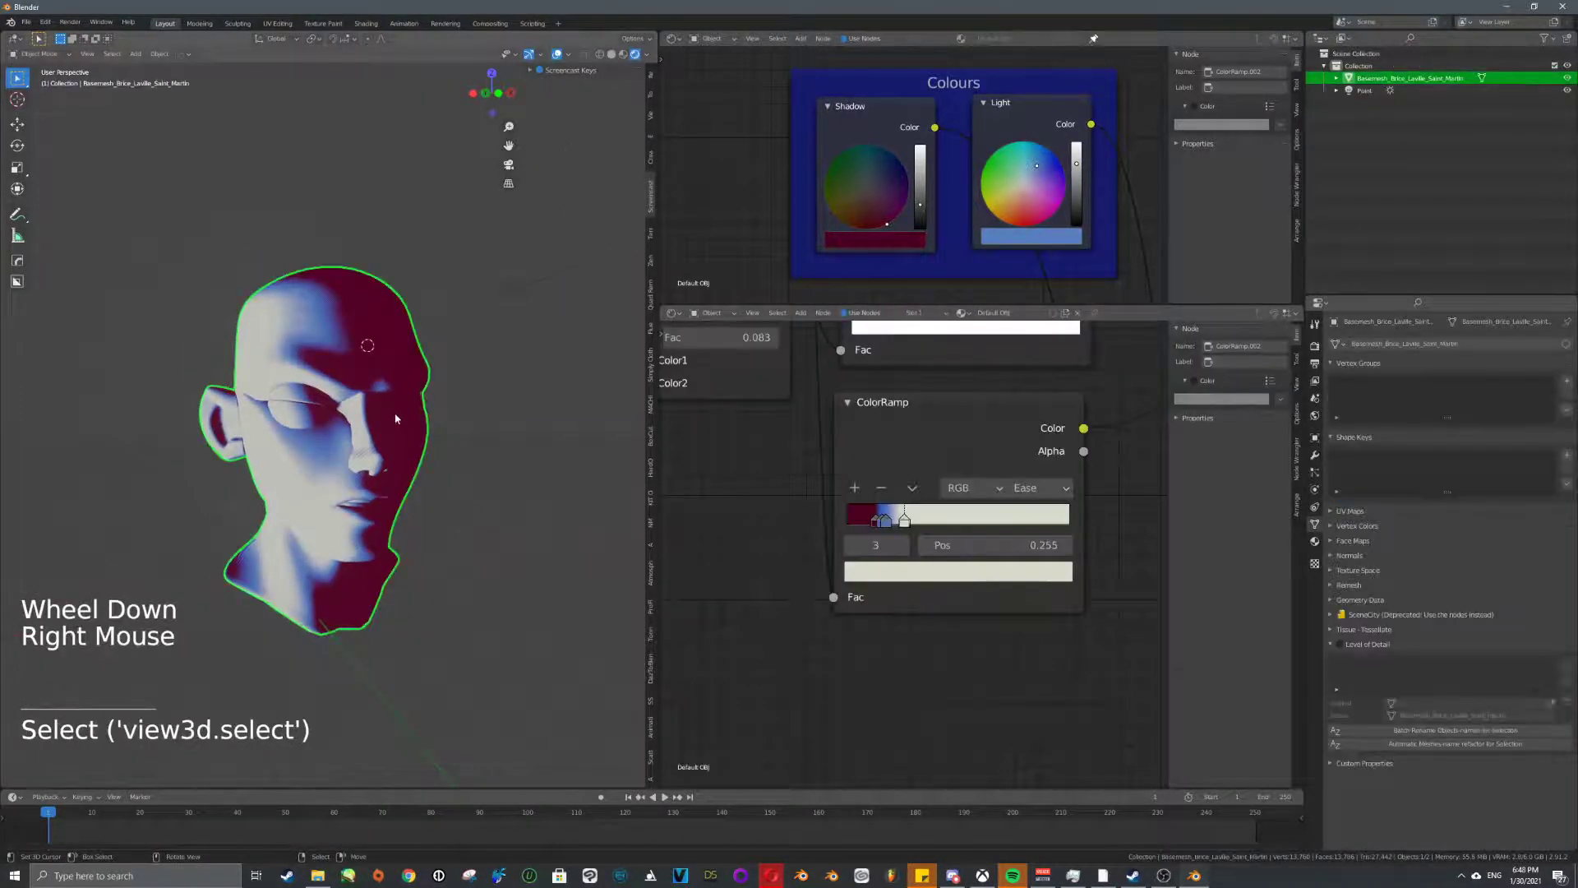
- Examine the material's node tree, from the Colours frame and the orange frame to the ColorRamps and the Material Output
{"action": "scroll", "coordinate": [919, 490], "scroll_direction": "down", "scroll_amount": 4}
{"action": "scroll", "coordinate": [919, 490], "scroll_direction": "down", "scroll_amount": 3}
{"action": "middle_click_drag", "start_coordinate": [919, 490], "coordinate": [917, 516]}
{"action": "scroll", "coordinate": [918, 513], "scroll_direction": "down", "scroll_amount": 8}
{"action": "scroll", "coordinate": [917, 516], "scroll_direction": "down", "scroll_amount": 4}
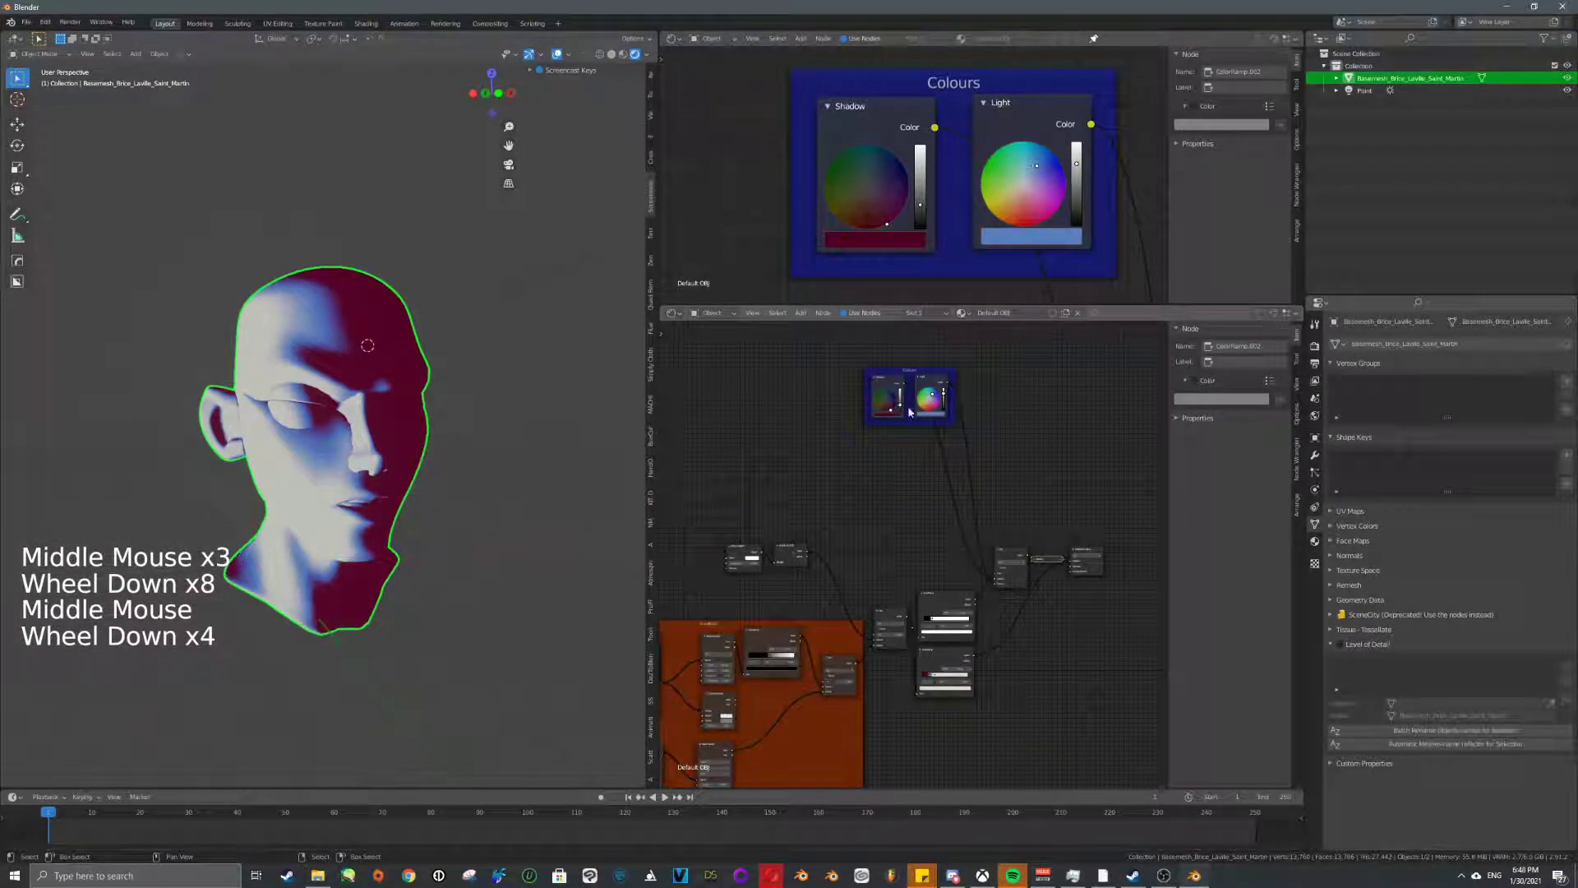
{"action": "middle_click_drag", "start_coordinate": [910, 410], "coordinate": [905, 390]}
{"action": "middle_click_drag", "start_coordinate": [839, 526], "coordinate": [838, 475]}
{"action": "middle_click_drag", "start_coordinate": [757, 681], "coordinate": [961, 595]}
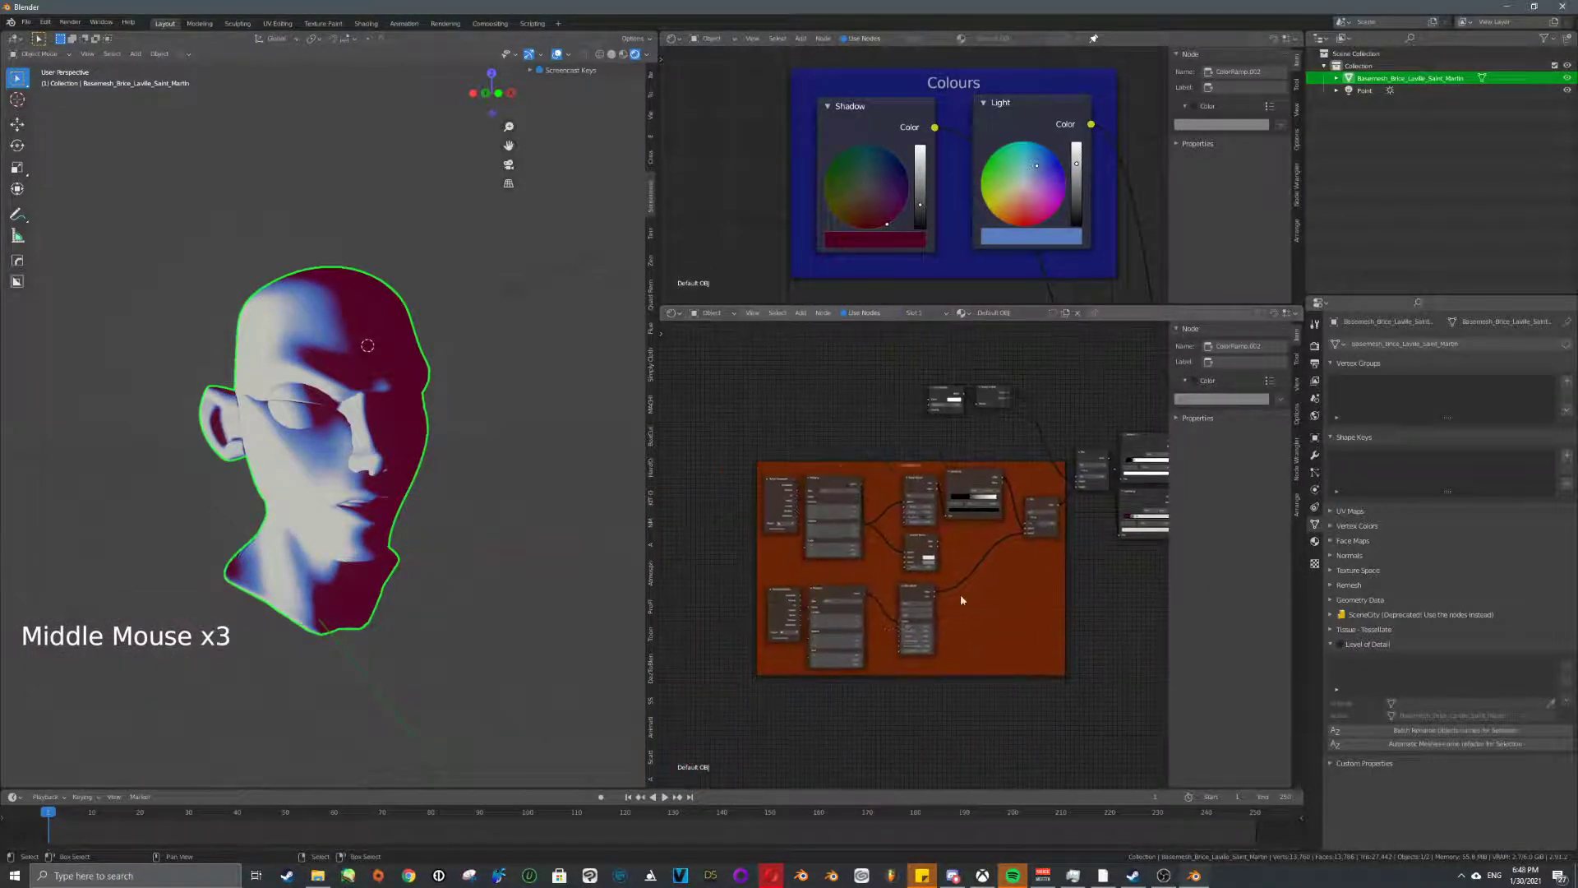
{"action": "scroll", "coordinate": [878, 454], "scroll_direction": "up", "scroll_amount": 5}
{"action": "mouse_move", "coordinate": [1017, 482]}
{"action": "middle_mouse_down"}
{"action": "mouse_move", "coordinate": [879, 455]}
{"action": "mouse_move", "coordinate": [807, 532]}
{"action": "middle_mouse_up"}
{"action": "scroll", "coordinate": [807, 532], "scroll_direction": "up", "scroll_amount": 4}
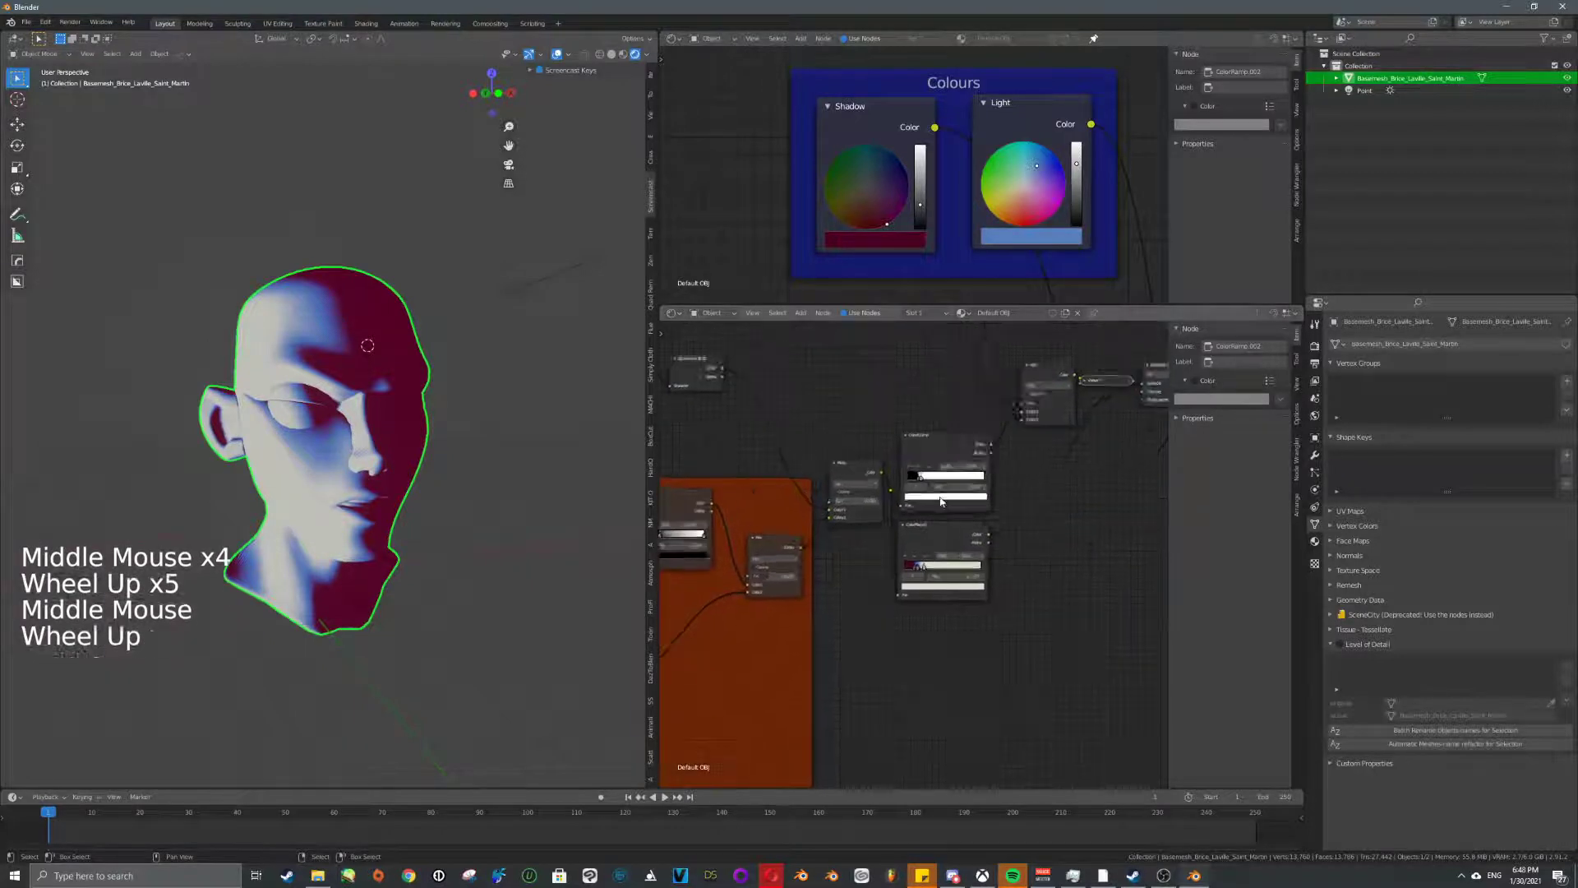
{"action": "middle_click_drag", "start_coordinate": [968, 485], "coordinate": [787, 555]}
{"action": "middle_click_drag", "start_coordinate": [929, 515], "coordinate": [856, 552]}
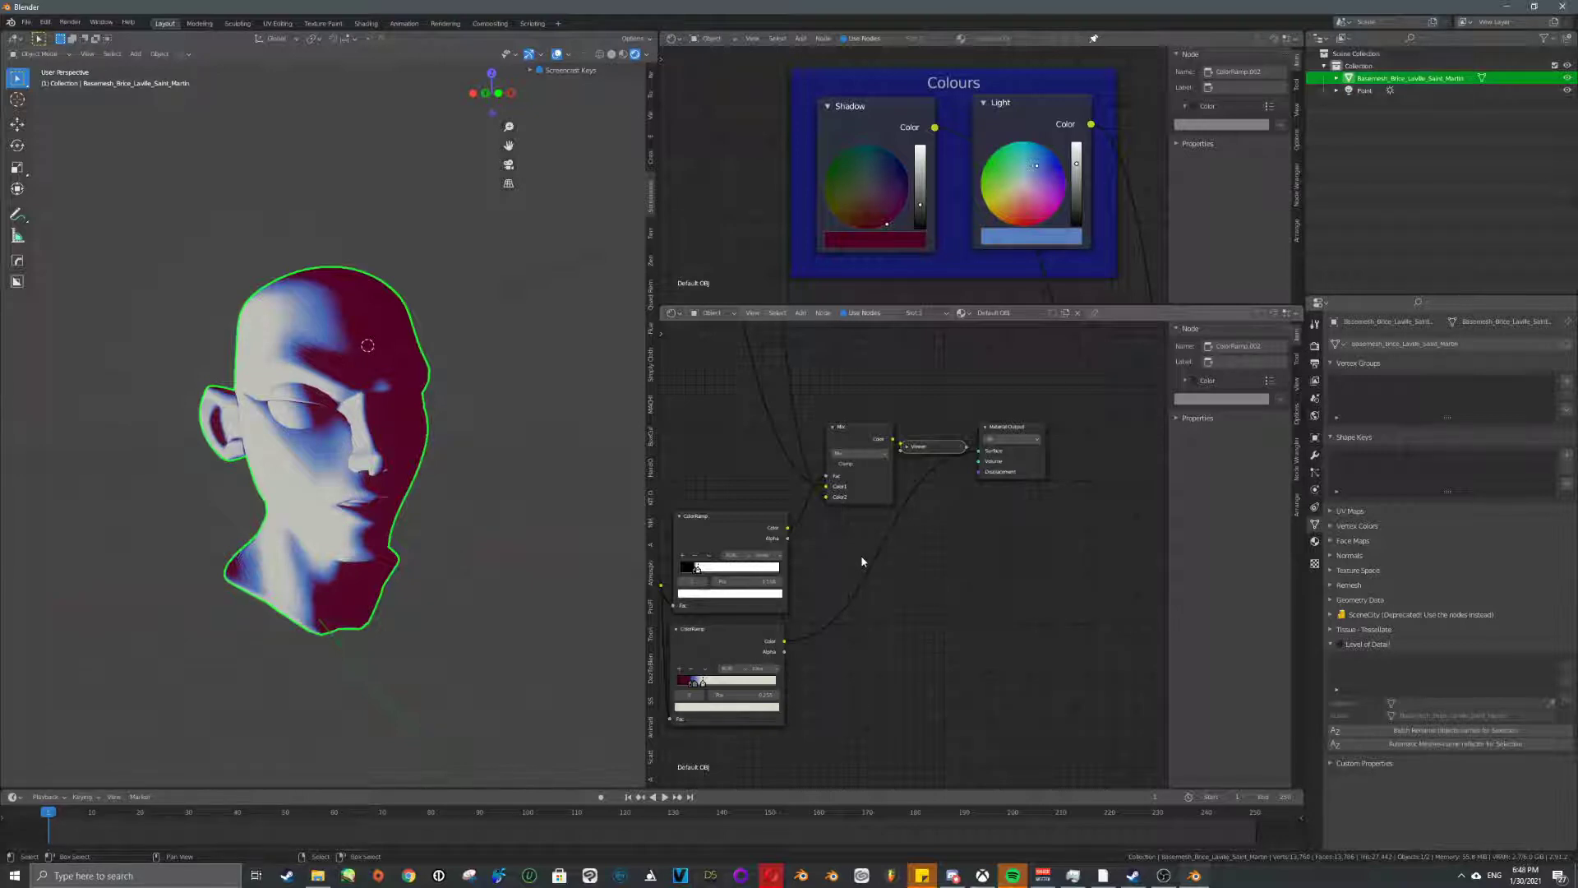
{"action": "scroll", "coordinate": [888, 563], "scroll_direction": "down", "scroll_amount": 5}
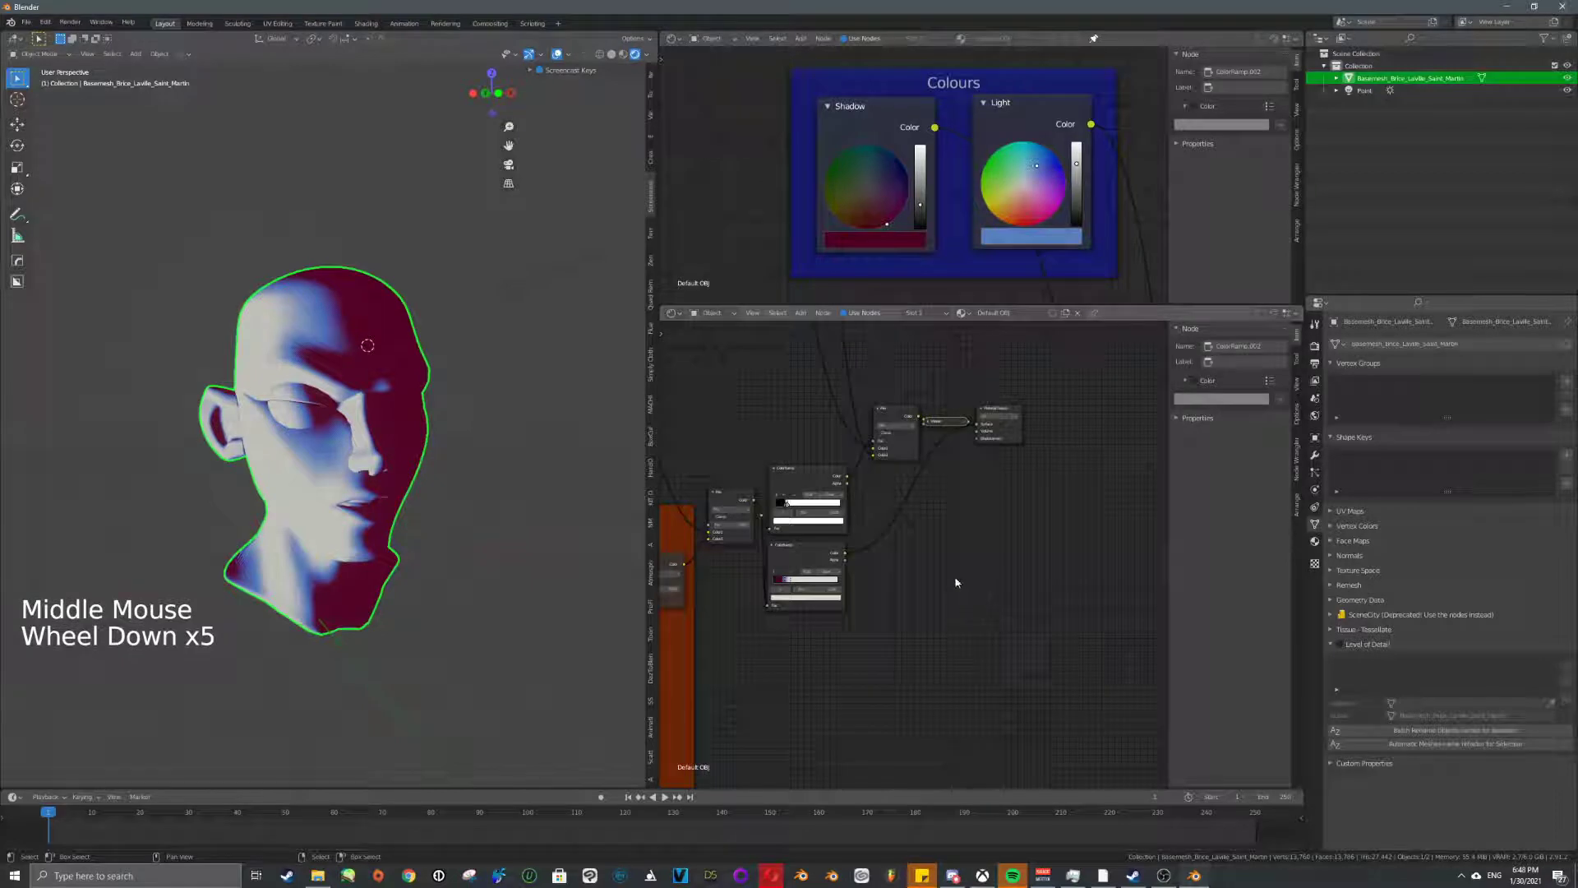
- Preview the final Mix node, which combines the Shadow and Light colours, through the emission viewer
{"action": "middle_click_drag", "start_coordinate": [921, 547], "coordinate": [968, 443]}
{"action": "scroll", "coordinate": [926, 521], "scroll_direction": "up", "scroll_amount": 4}
{"action": "scroll", "coordinate": [969, 443], "scroll_direction": "down", "scroll_amount": 1}
{"action": "left_click", "coordinate": [947, 404], "text": "ctrl+shift"}
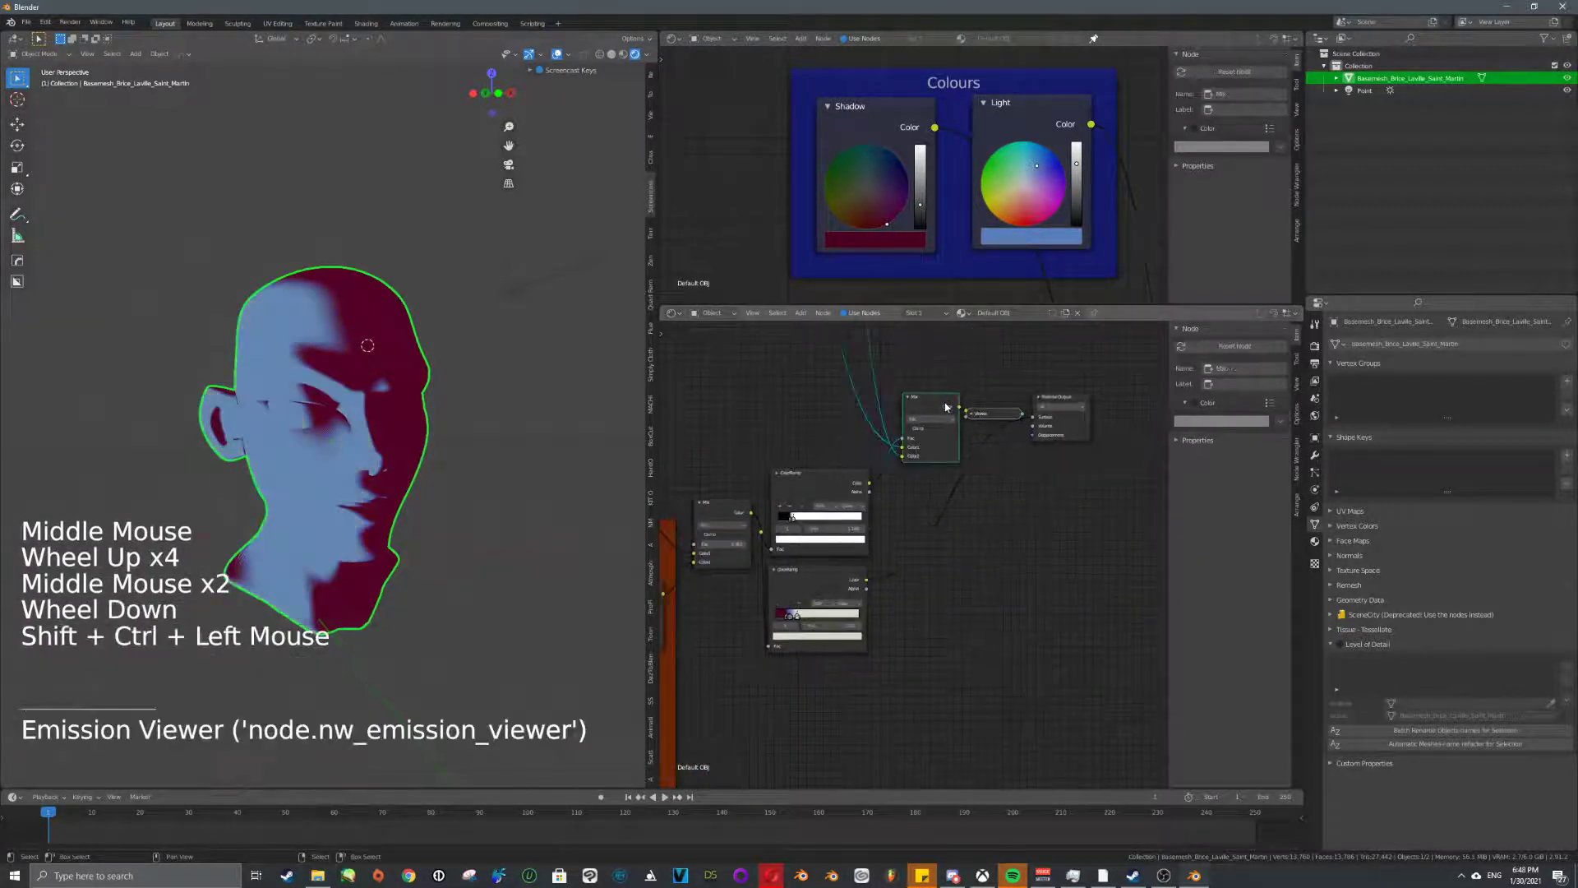
- Rotate the sun light again to relight the face, and select the head mesh
{"action": "right_click", "coordinate": [512, 290]}
{"action": "key", "text": "r"}
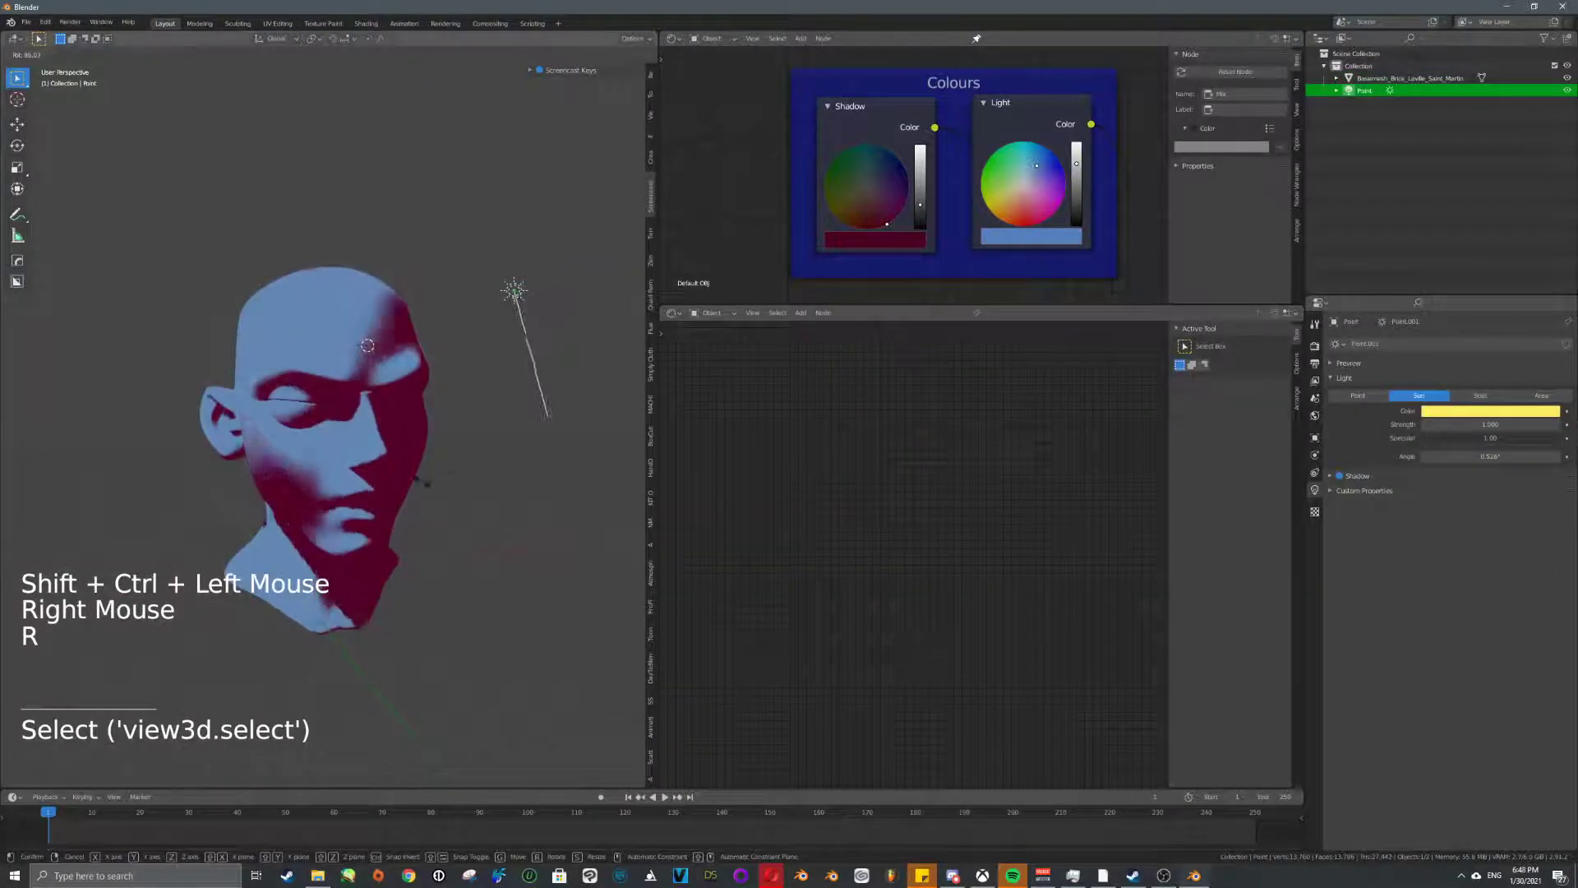
{"action": "left_click", "coordinate": [313, 465]}
{"action": "right_click", "coordinate": [314, 463]}
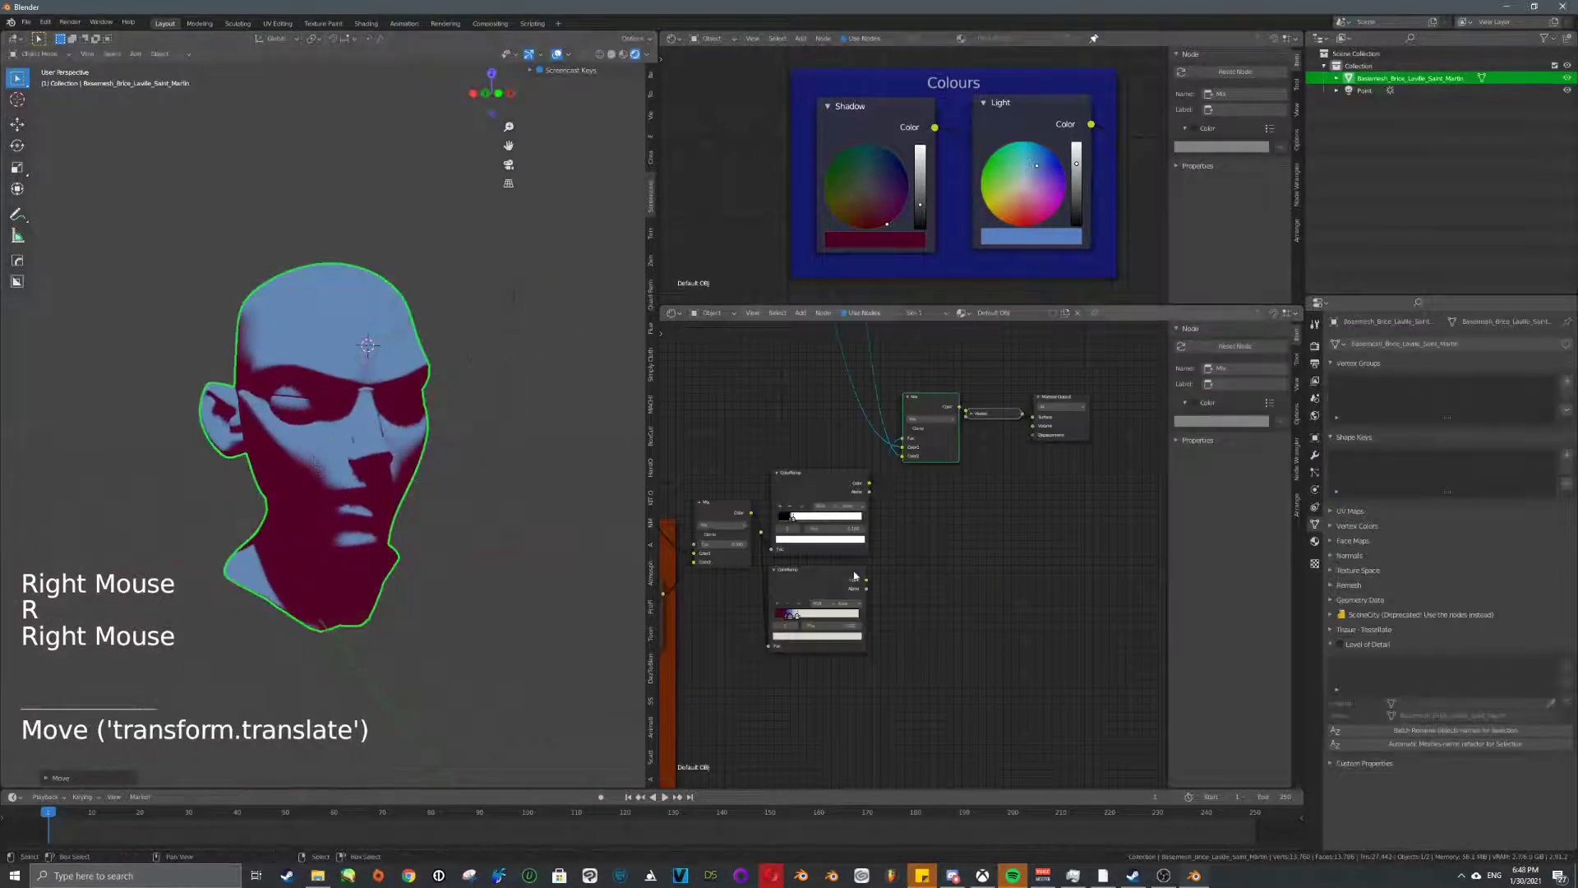
- Delete the lower ColorRamp node
{"action": "right_click", "coordinate": [824, 580]}
{"action": "key", "text": "Delete"}
{"action": "middle_click_drag", "start_coordinate": [953, 570], "coordinate": [963, 583]}
- Add a Layer Weight node below the remaining ColorRamp and preview its output on the head
{"action": "key", "text": "shift+a"}
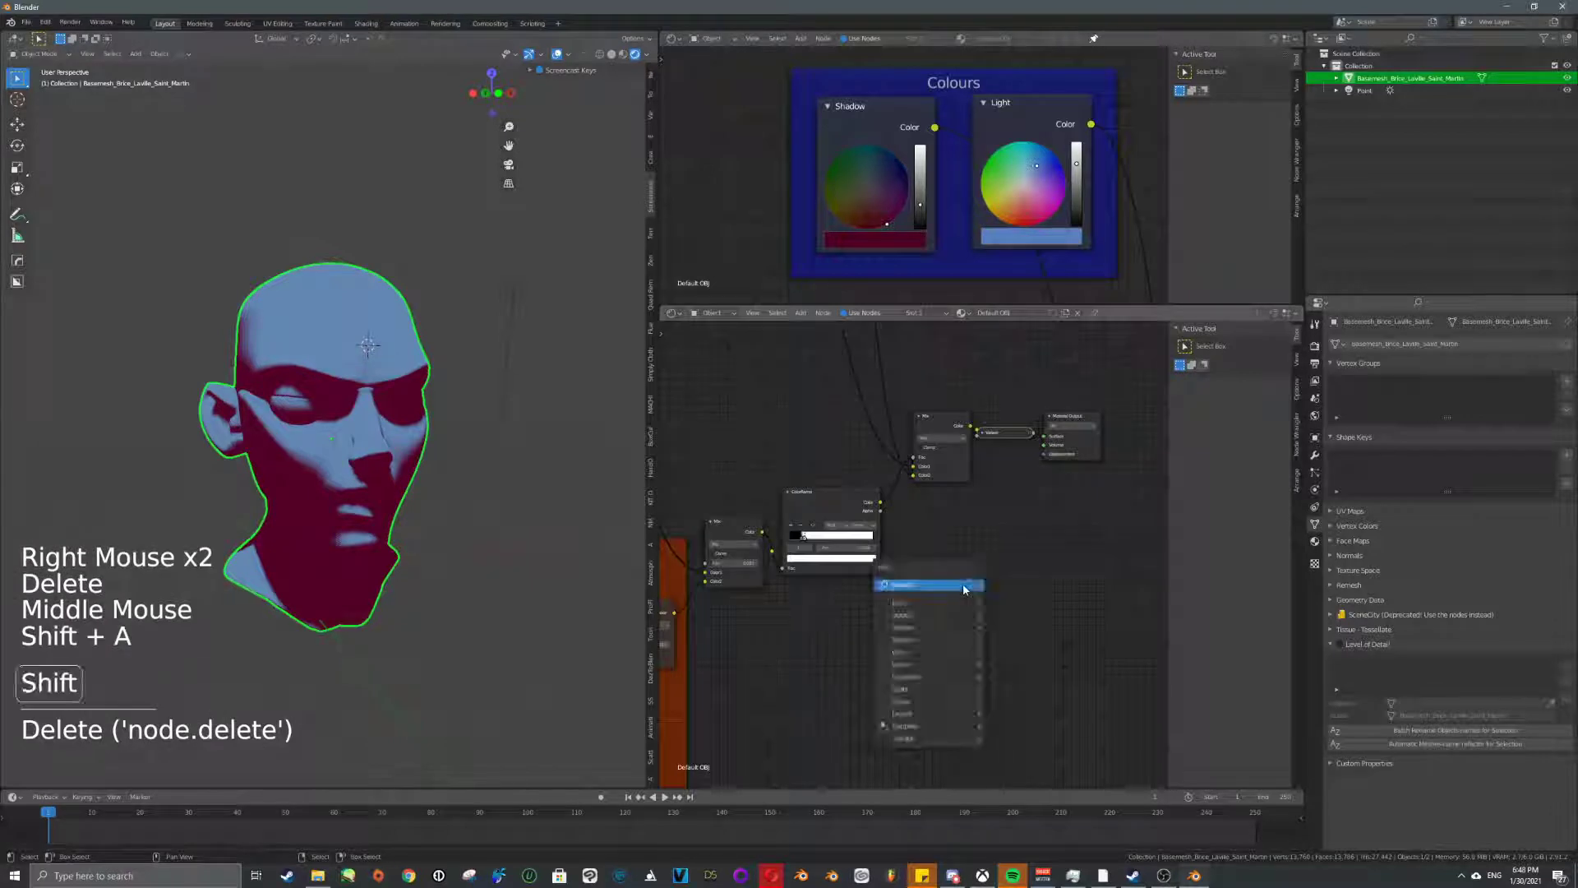
{"action": "left_click", "coordinate": [964, 585]}
{"action": "type", "text": "laye"}
{"action": "key", "text": "Return"}
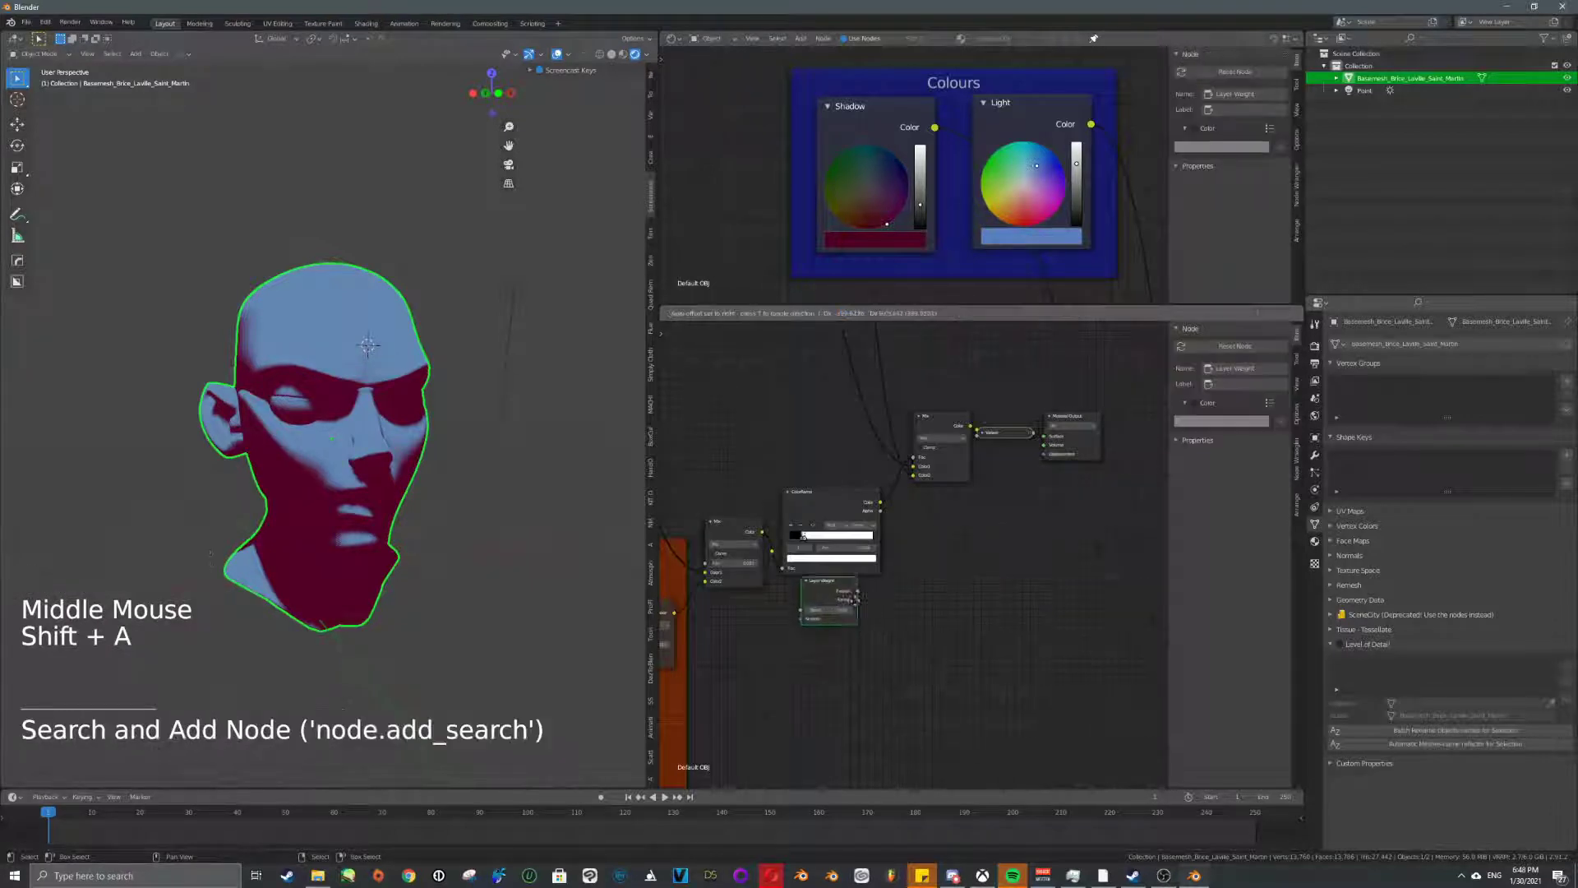
{"action": "left_click", "coordinate": [830, 612], "text": "ctrl+shift"}
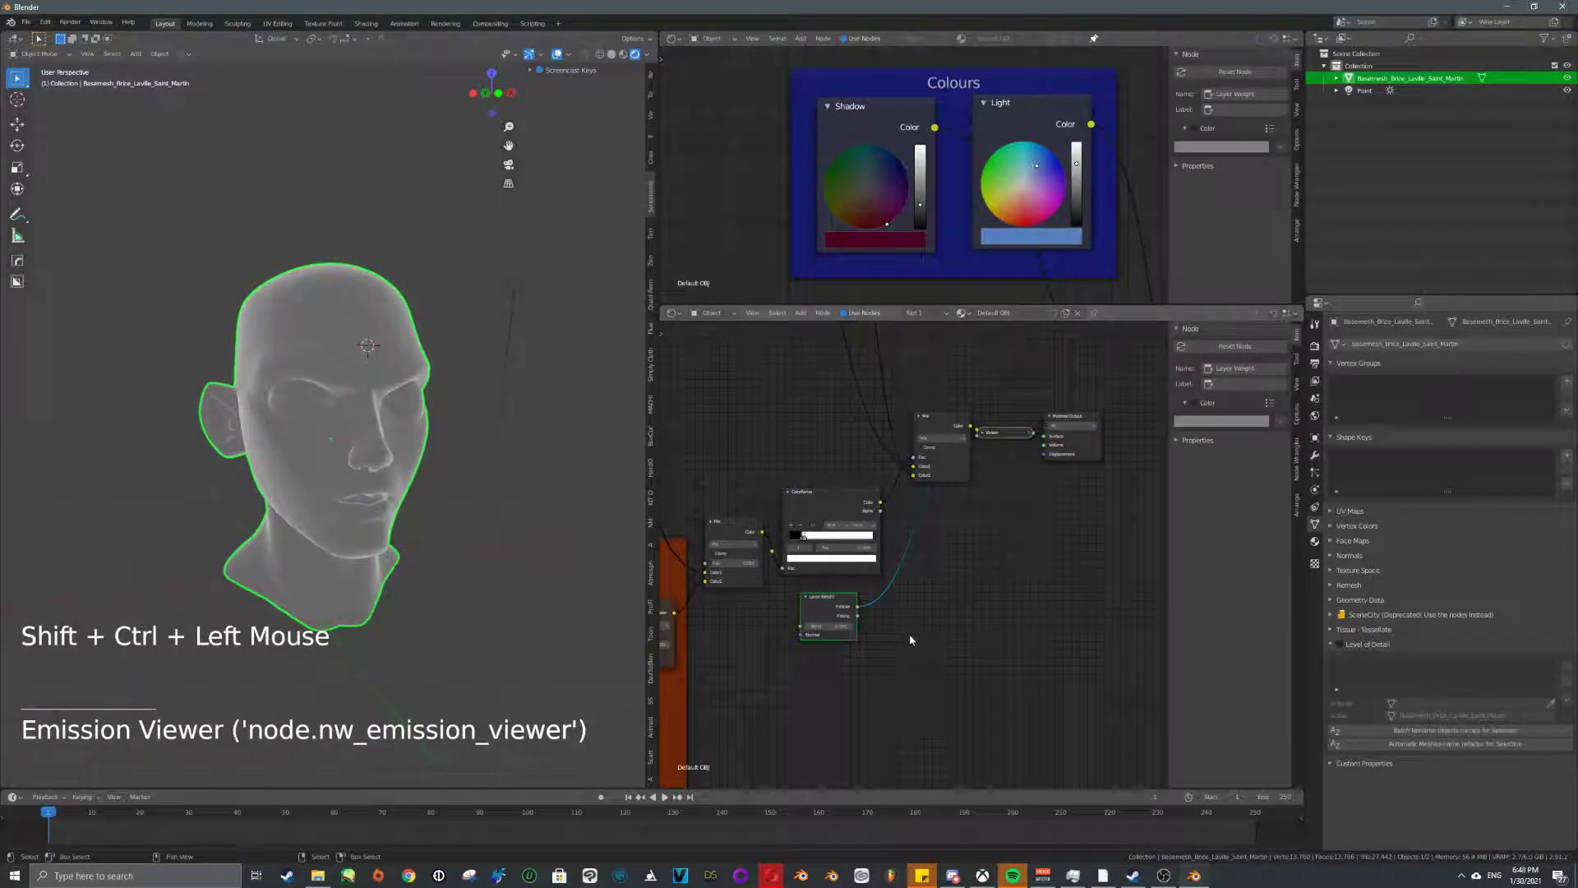
- Preview the Layer Weight node's Facing output on the head and inspect it from the front
{"action": "middle_click_drag", "start_coordinate": [418, 480], "coordinate": [296, 280]}
{"action": "scroll", "coordinate": [386, 483], "scroll_direction": "up", "scroll_amount": 5}
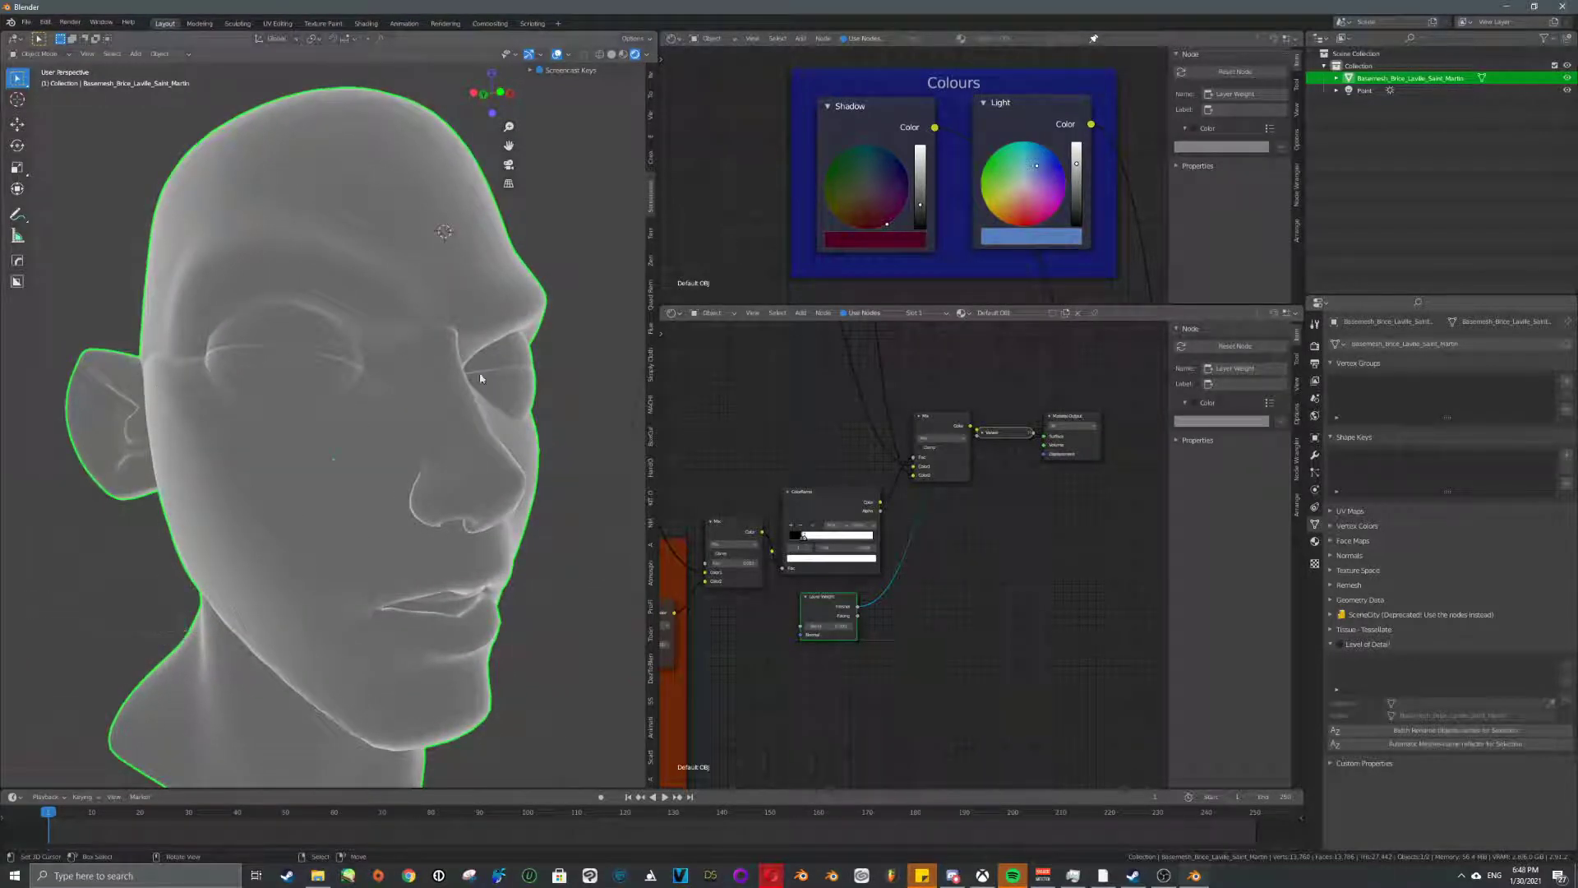
{"action": "left_click", "coordinate": [828, 615], "text": "ctrl+shift"}
{"action": "scroll", "coordinate": [416, 528], "scroll_direction": "down", "scroll_amount": 4}
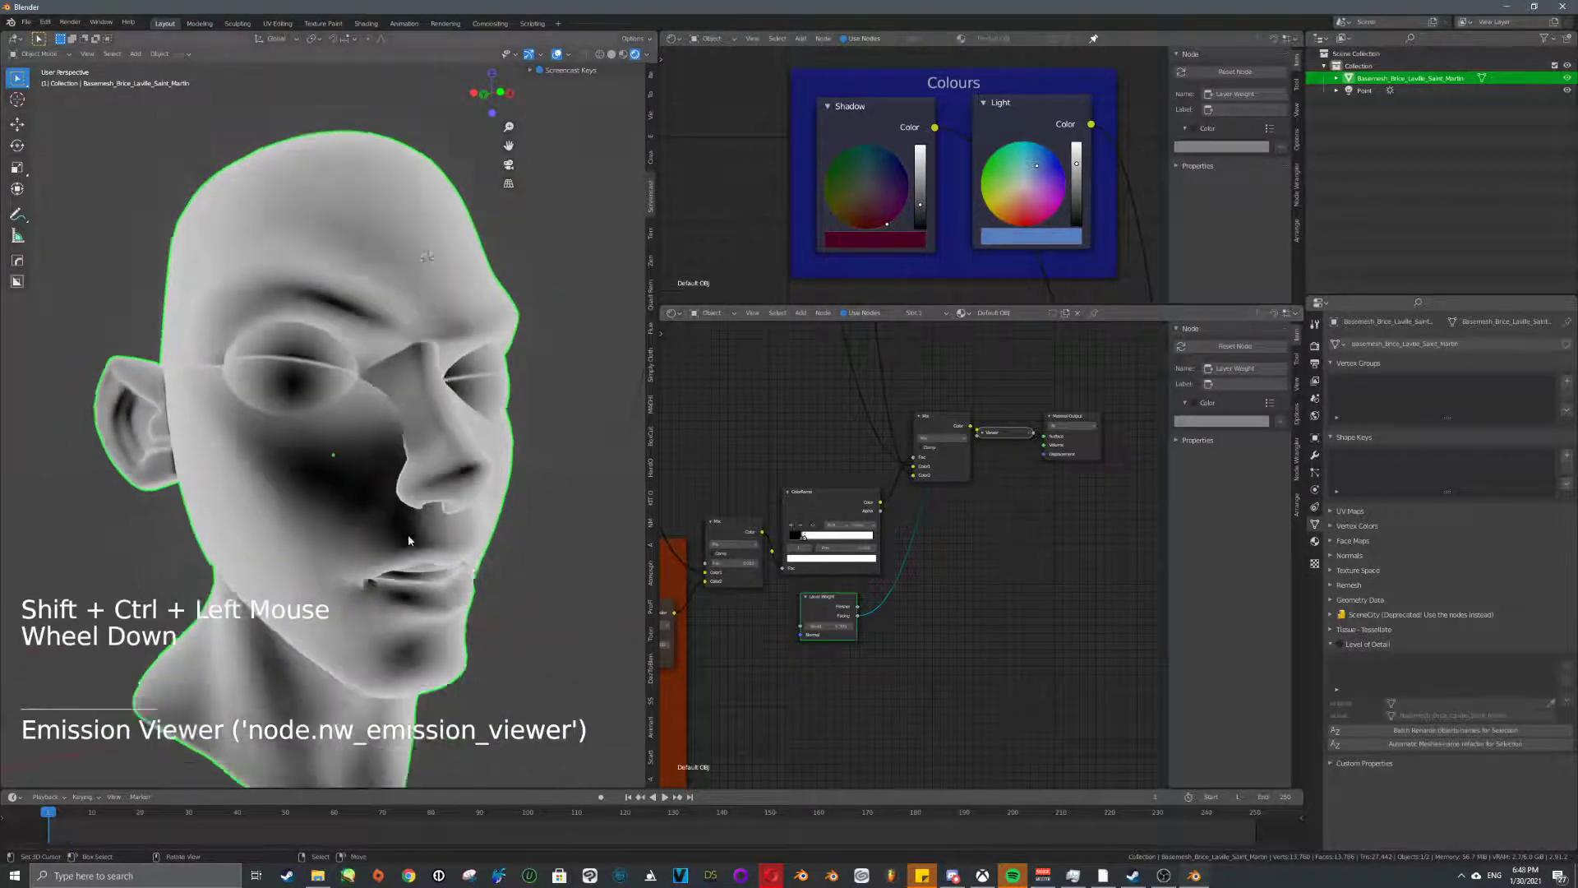
{"action": "mouse_move", "coordinate": [416, 529]}
{"action": "middle_mouse_down"}
{"action": "mouse_move", "coordinate": [331, 519]}
{"action": "mouse_move", "coordinate": [288, 537]}
{"action": "mouse_move", "coordinate": [413, 554]}
{"action": "mouse_move", "coordinate": [345, 526]}
{"action": "mouse_move", "coordinate": [376, 510]}
{"action": "mouse_move", "coordinate": [377, 477]}
{"action": "middle_mouse_up"}
{"action": "scroll", "coordinate": [377, 514], "scroll_direction": "up", "scroll_amount": 4}
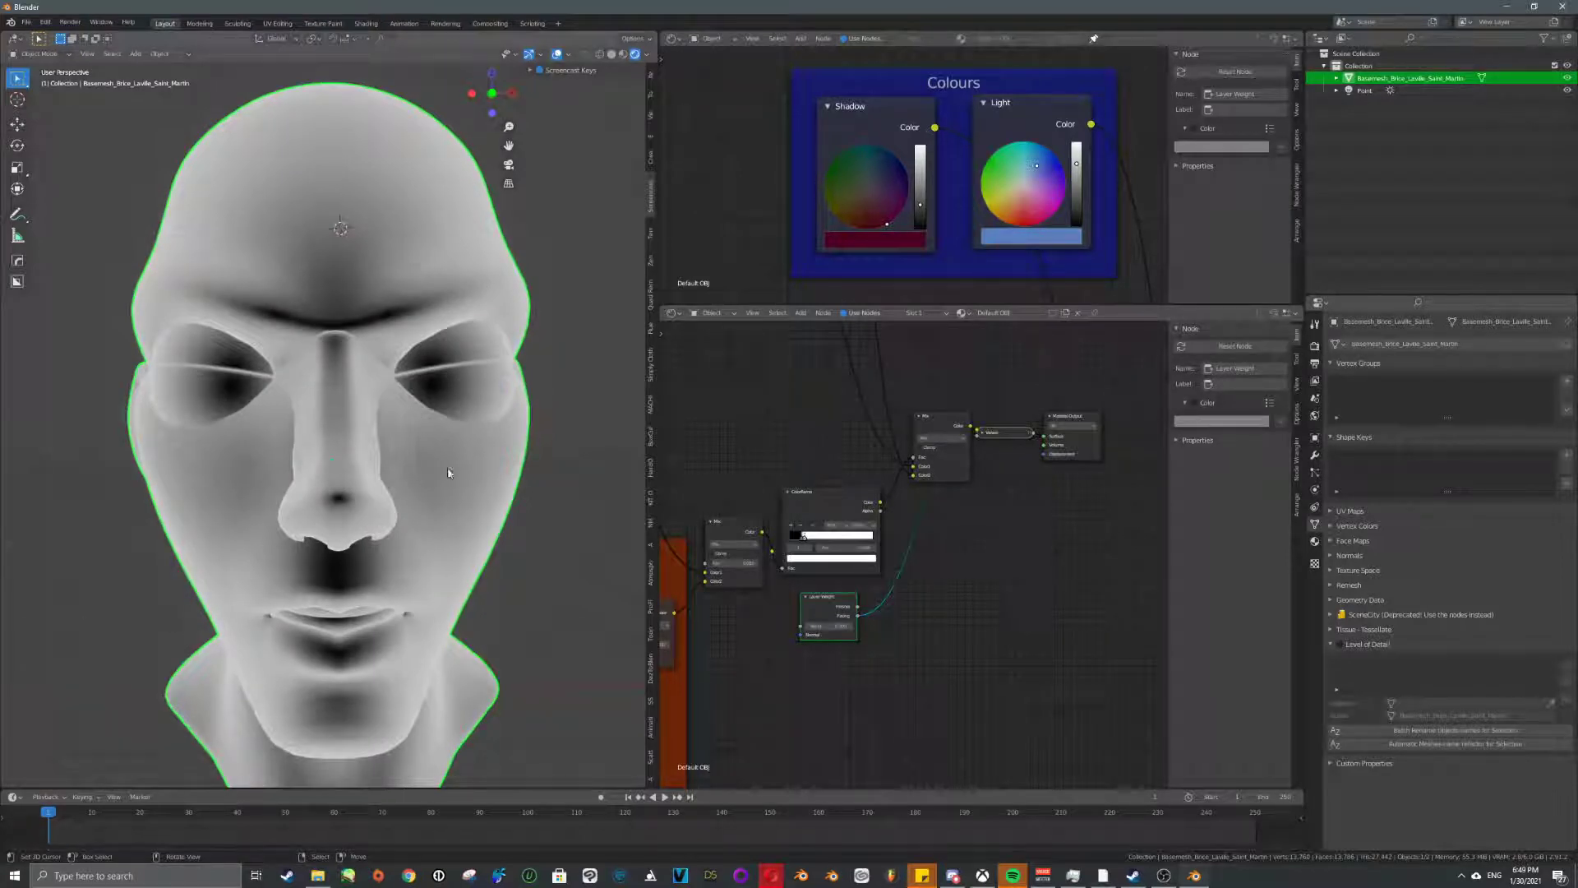
- Move the Layer Weight node lower and insert a ColorRamp after its Facing output
{"action": "left_click", "coordinate": [837, 620]}
{"action": "key", "text": "g"}
{"action": "key", "text": "shift+a"}
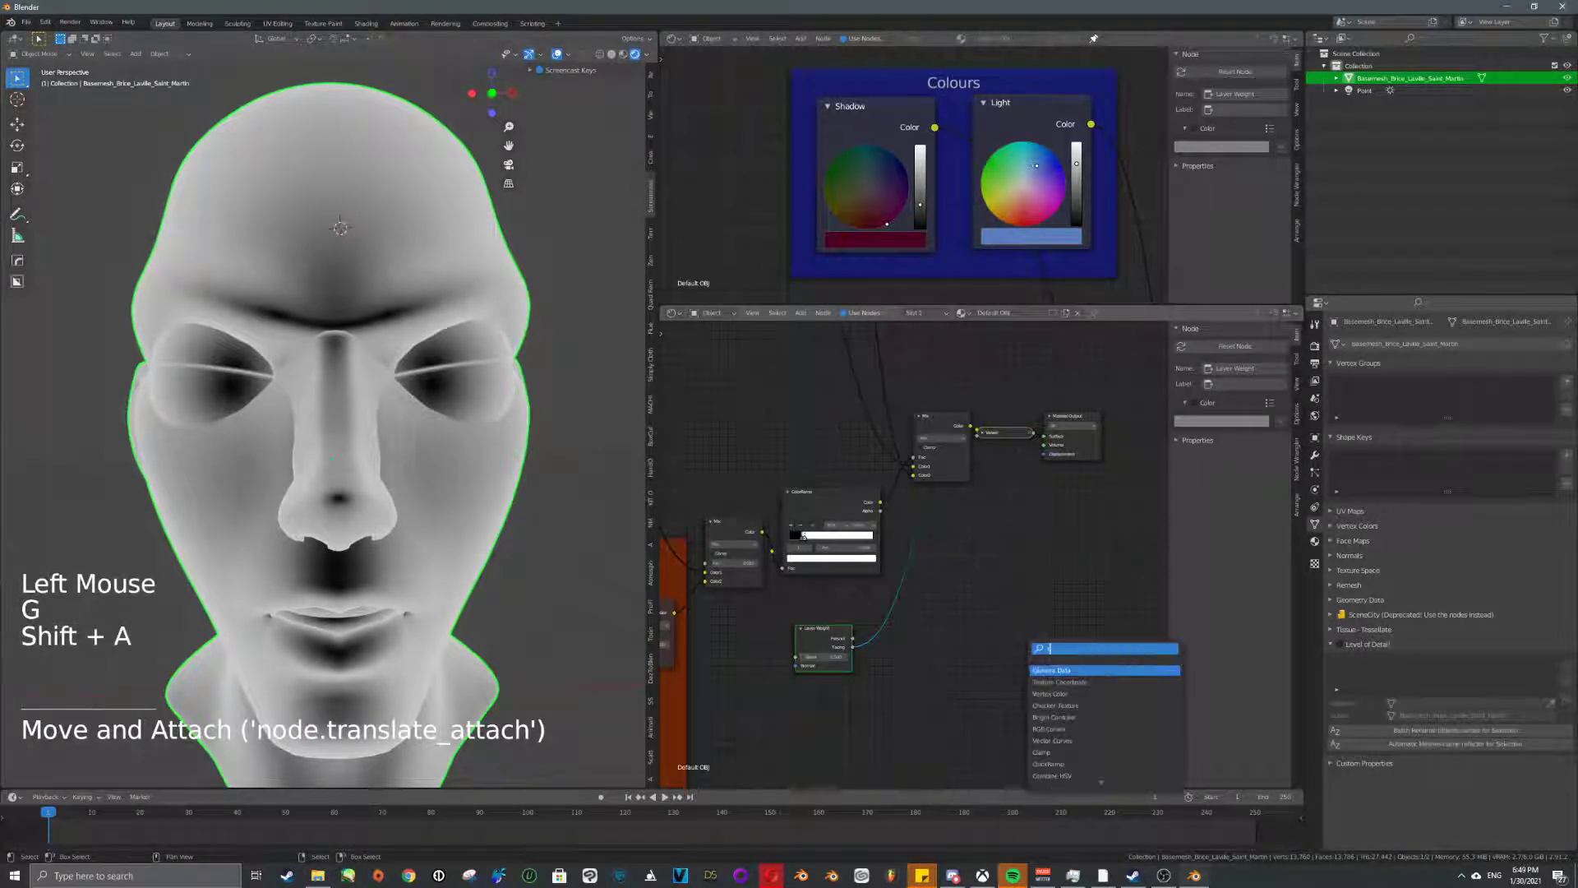
{"action": "key", "text": "Return"}
{"action": "left_click", "coordinate": [912, 642]}
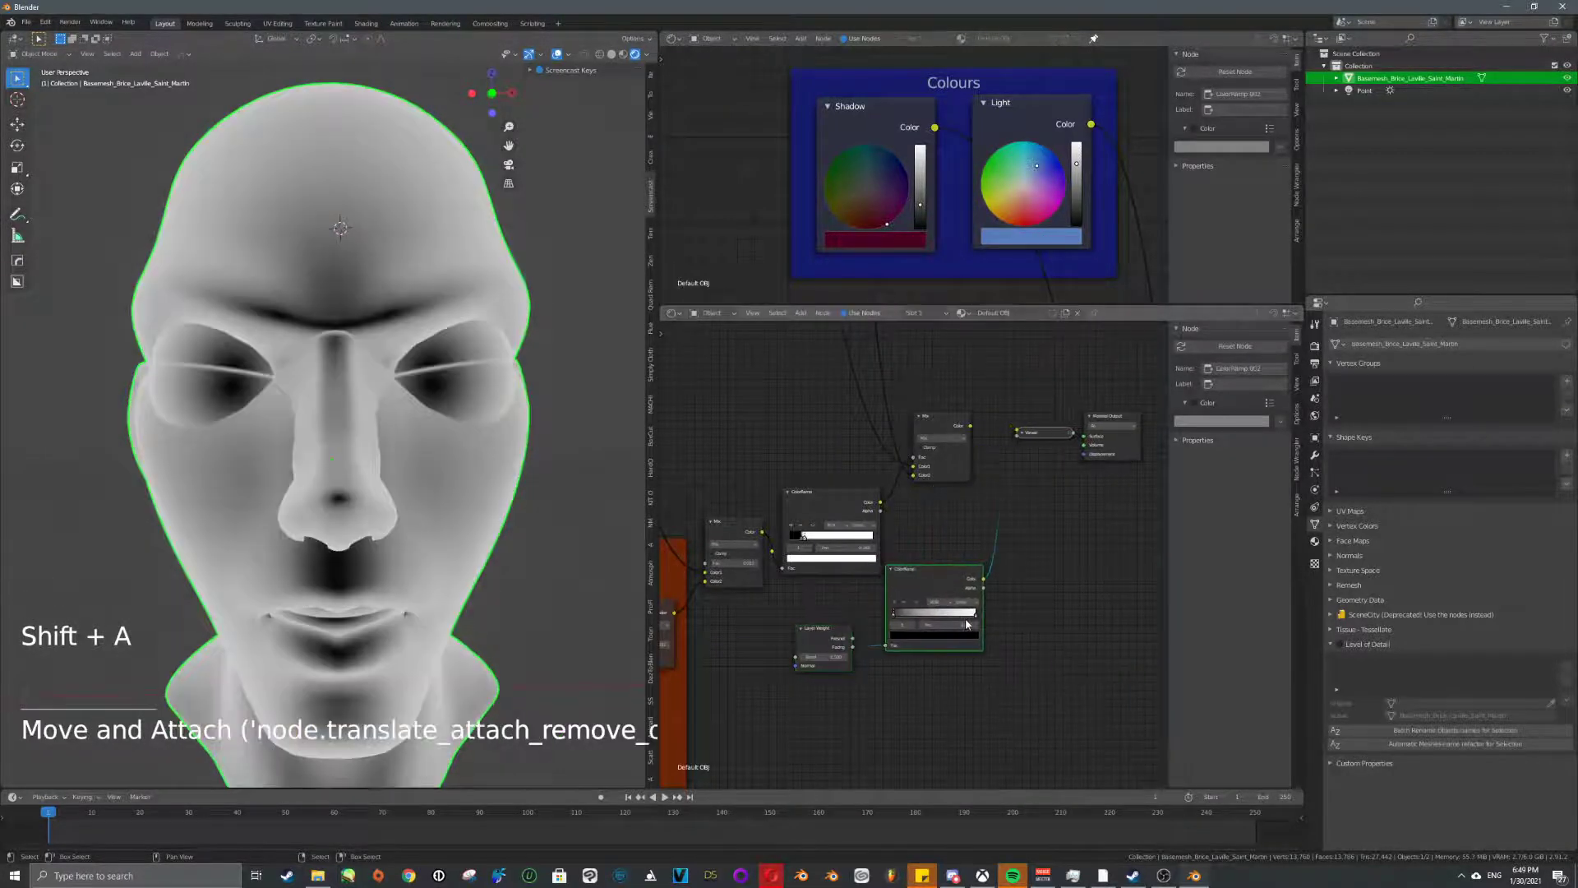
- Shift the new ColorRamp's black stop to about 0.64 so only a thin rim of the head stays bright
{"action": "middle_click_drag", "start_coordinate": [912, 642], "coordinate": [892, 580]}
{"action": "scroll", "coordinate": [891, 579], "scroll_direction": "up", "scroll_amount": 9}
{"action": "left_click_drag", "start_coordinate": [827, 549], "coordinate": [941, 561]}
{"action": "scroll", "coordinate": [230, 476], "scroll_direction": "down", "scroll_amount": 3}
{"action": "middle_click_drag", "start_coordinate": [230, 477], "coordinate": [489, 513]}
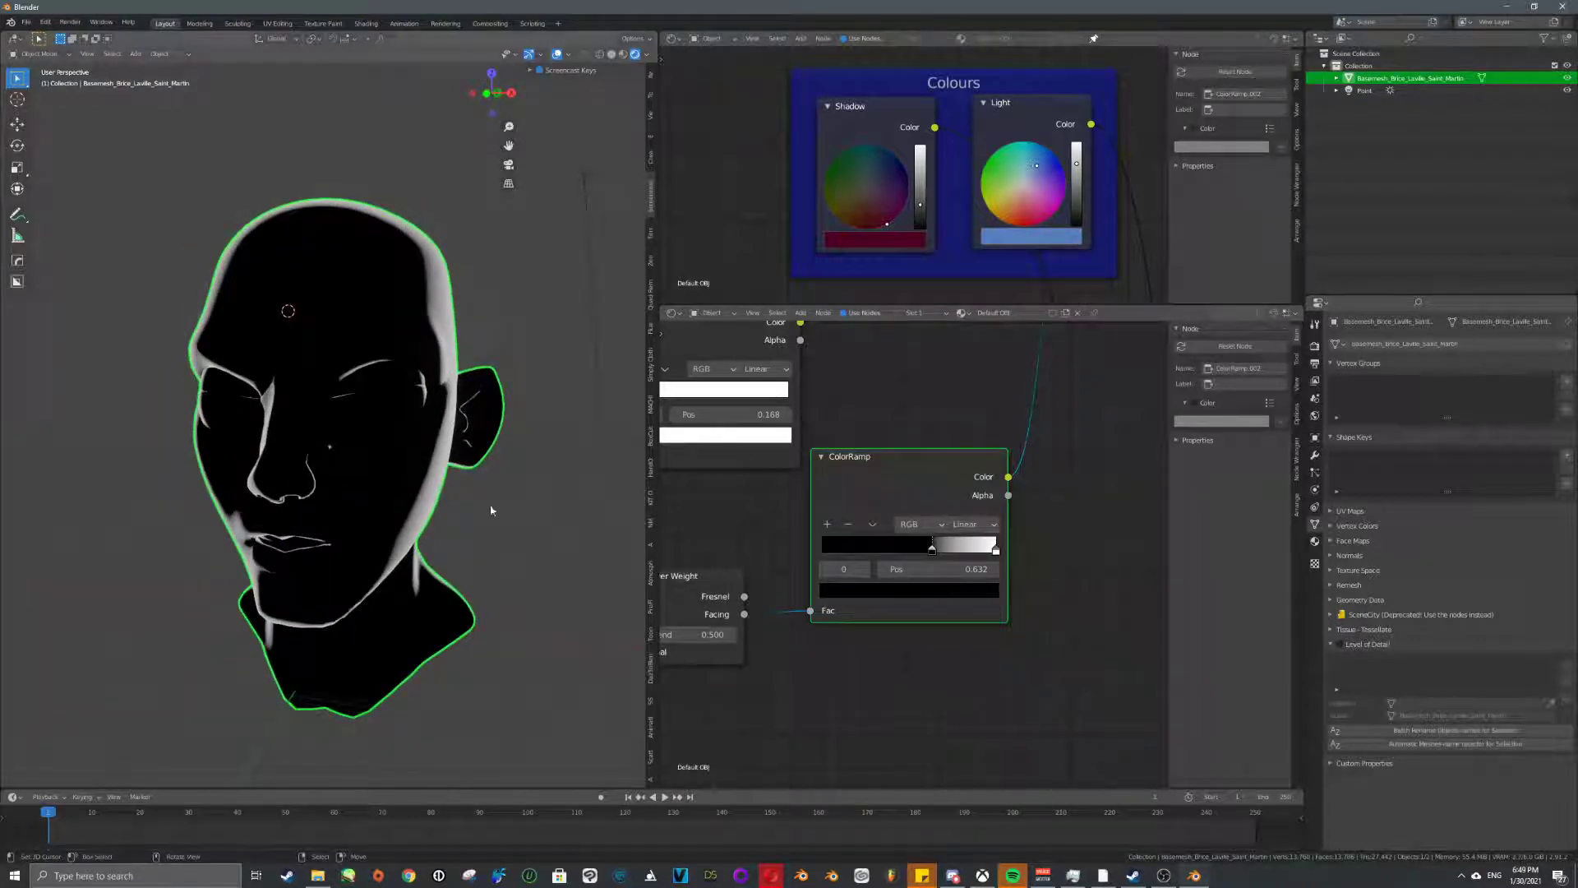
{"action": "left_click", "coordinate": [936, 553]}
- Move the rim ColorRamp slightly lower, clear of the main shading nodes
{"action": "scroll", "coordinate": [935, 553], "scroll_direction": "down", "scroll_amount": 4}
{"action": "middle_click_drag", "start_coordinate": [901, 384], "coordinate": [851, 611]}
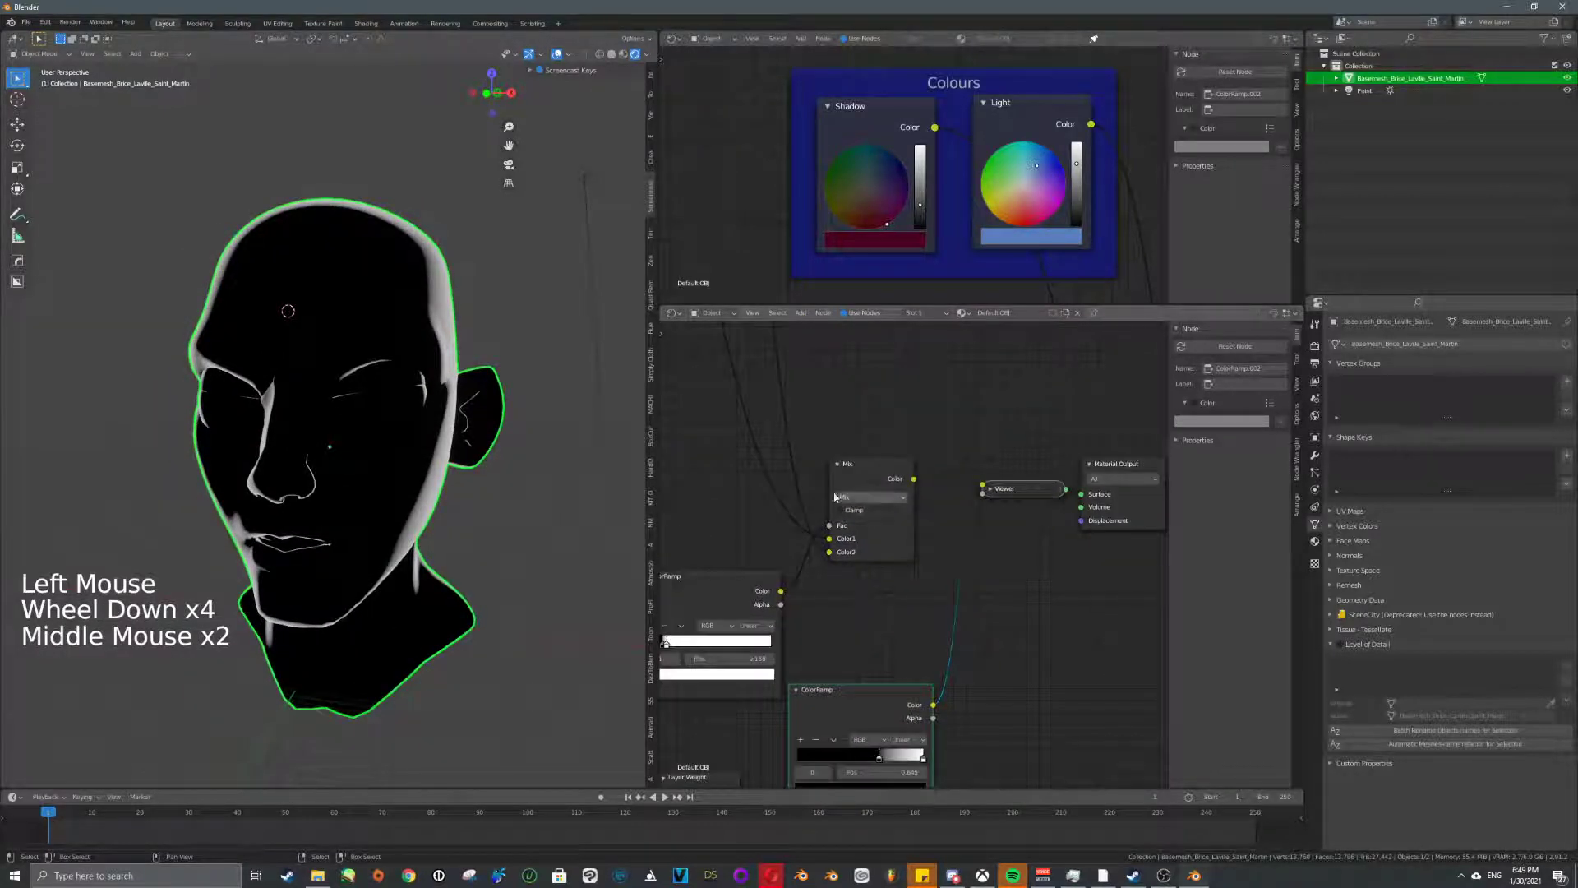
{"action": "middle_click_drag", "start_coordinate": [835, 496], "coordinate": [950, 318]}
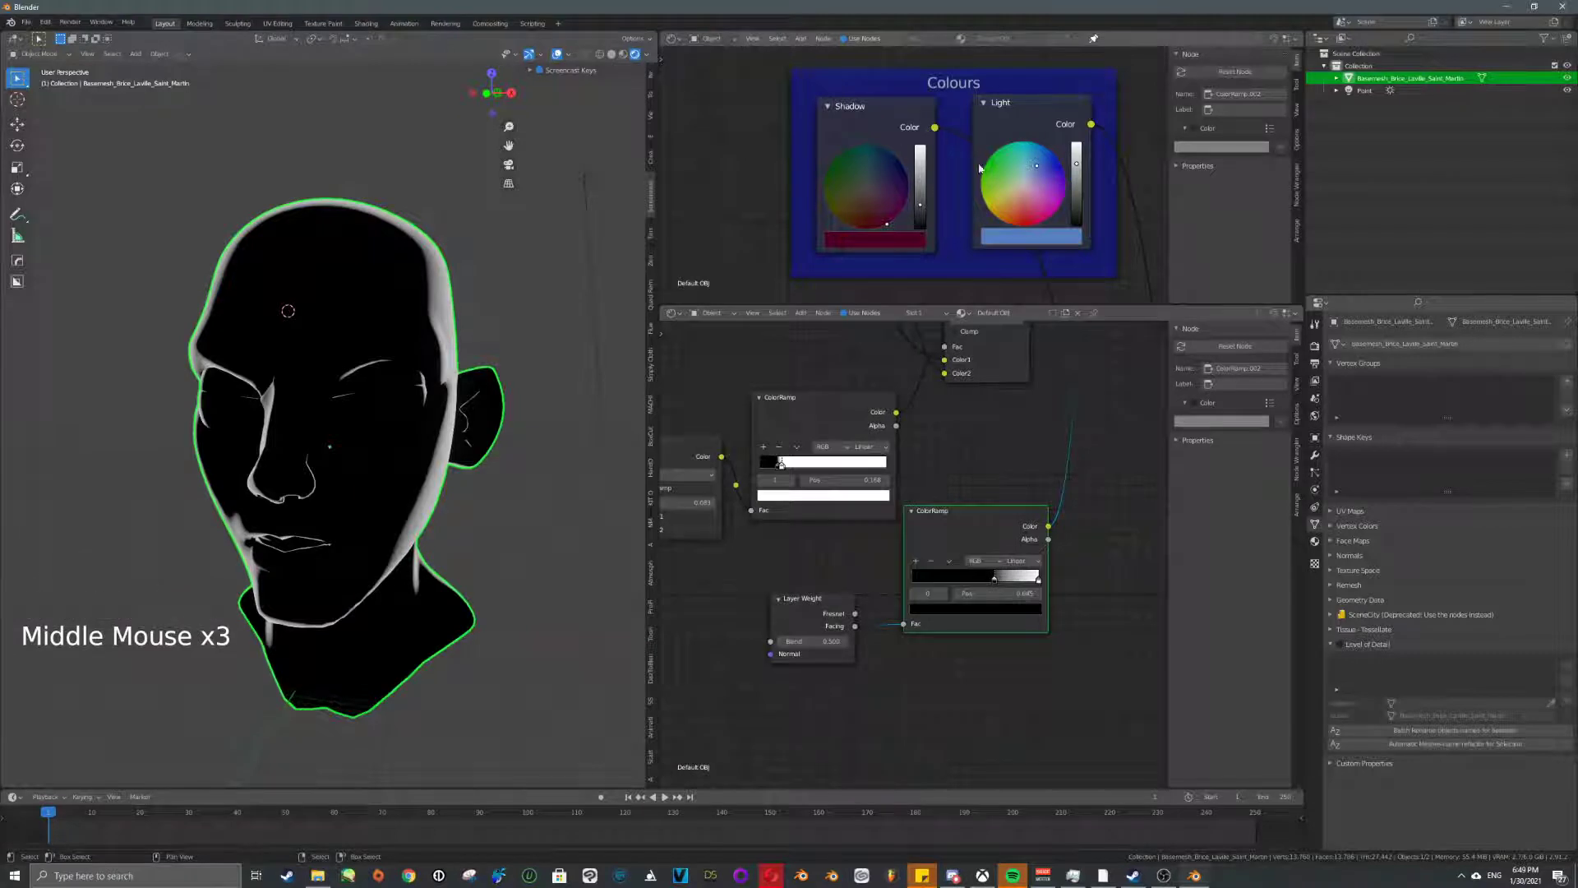
{"action": "left_click_drag", "start_coordinate": [978, 525], "coordinate": [970, 556]}
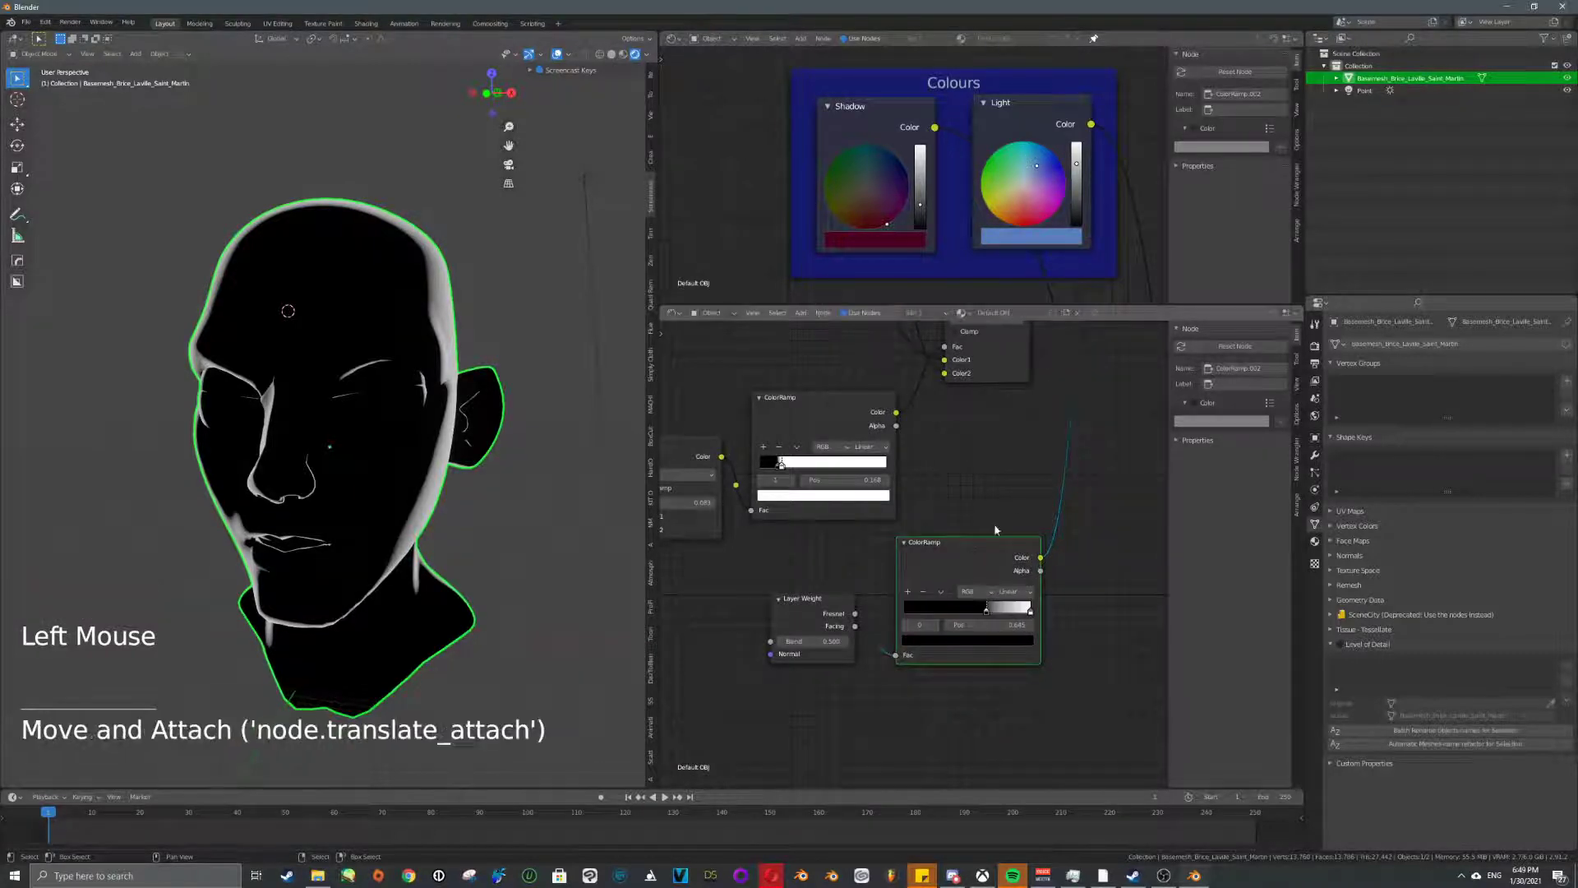
- Add a MixRGB node on the link leaving the rim ColorRamp
{"action": "middle_click_drag", "start_coordinate": [975, 568], "coordinate": [770, 595]}
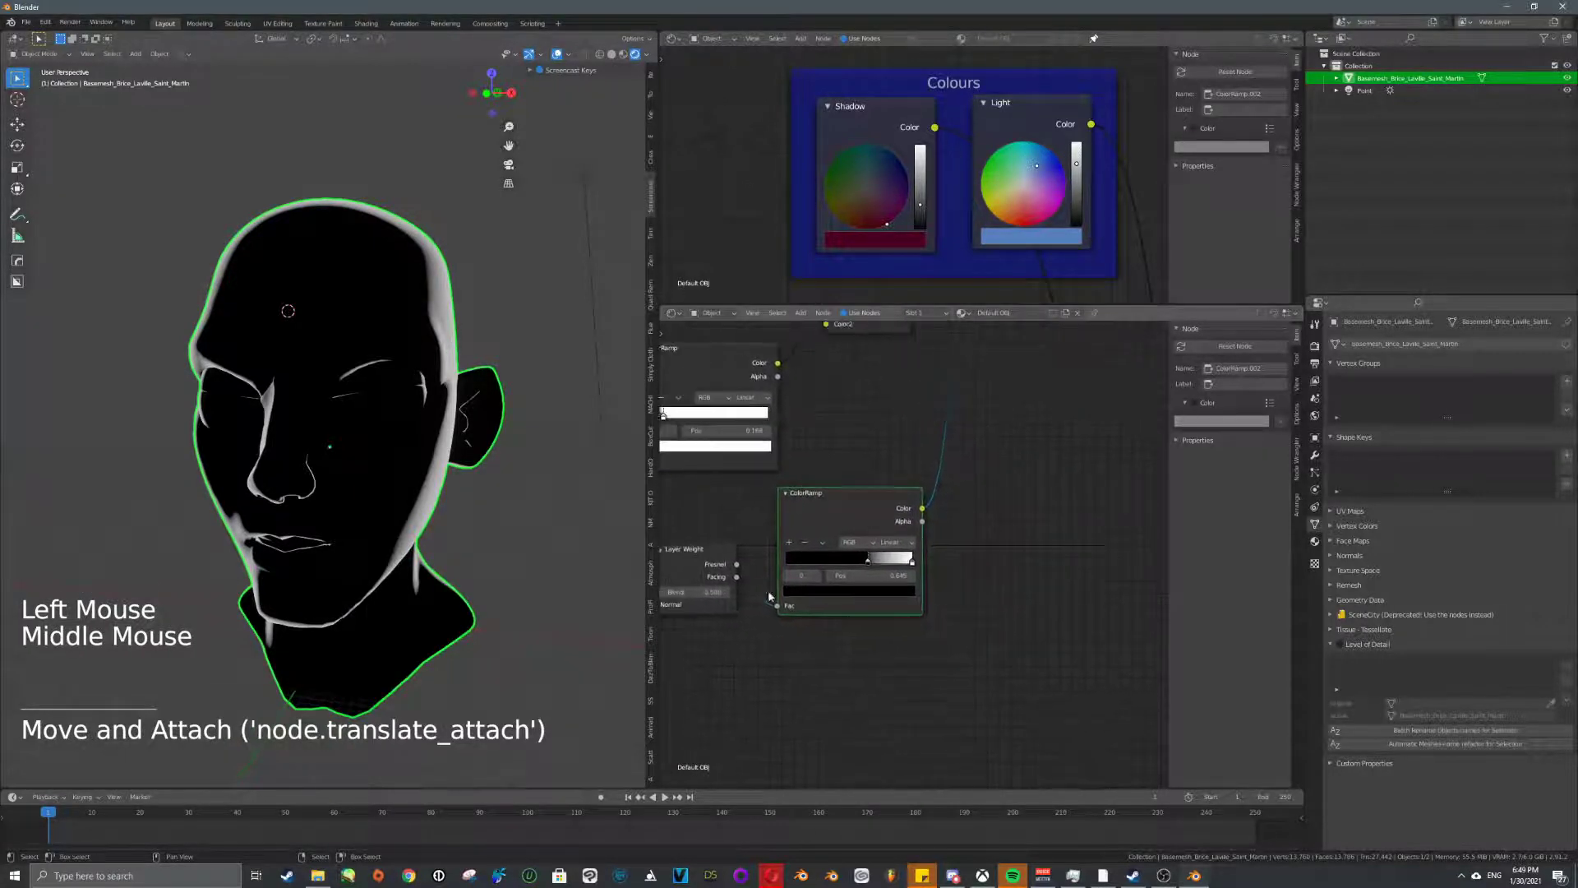
{"action": "key", "text": "shift+a"}
{"action": "type", "text": "m"}
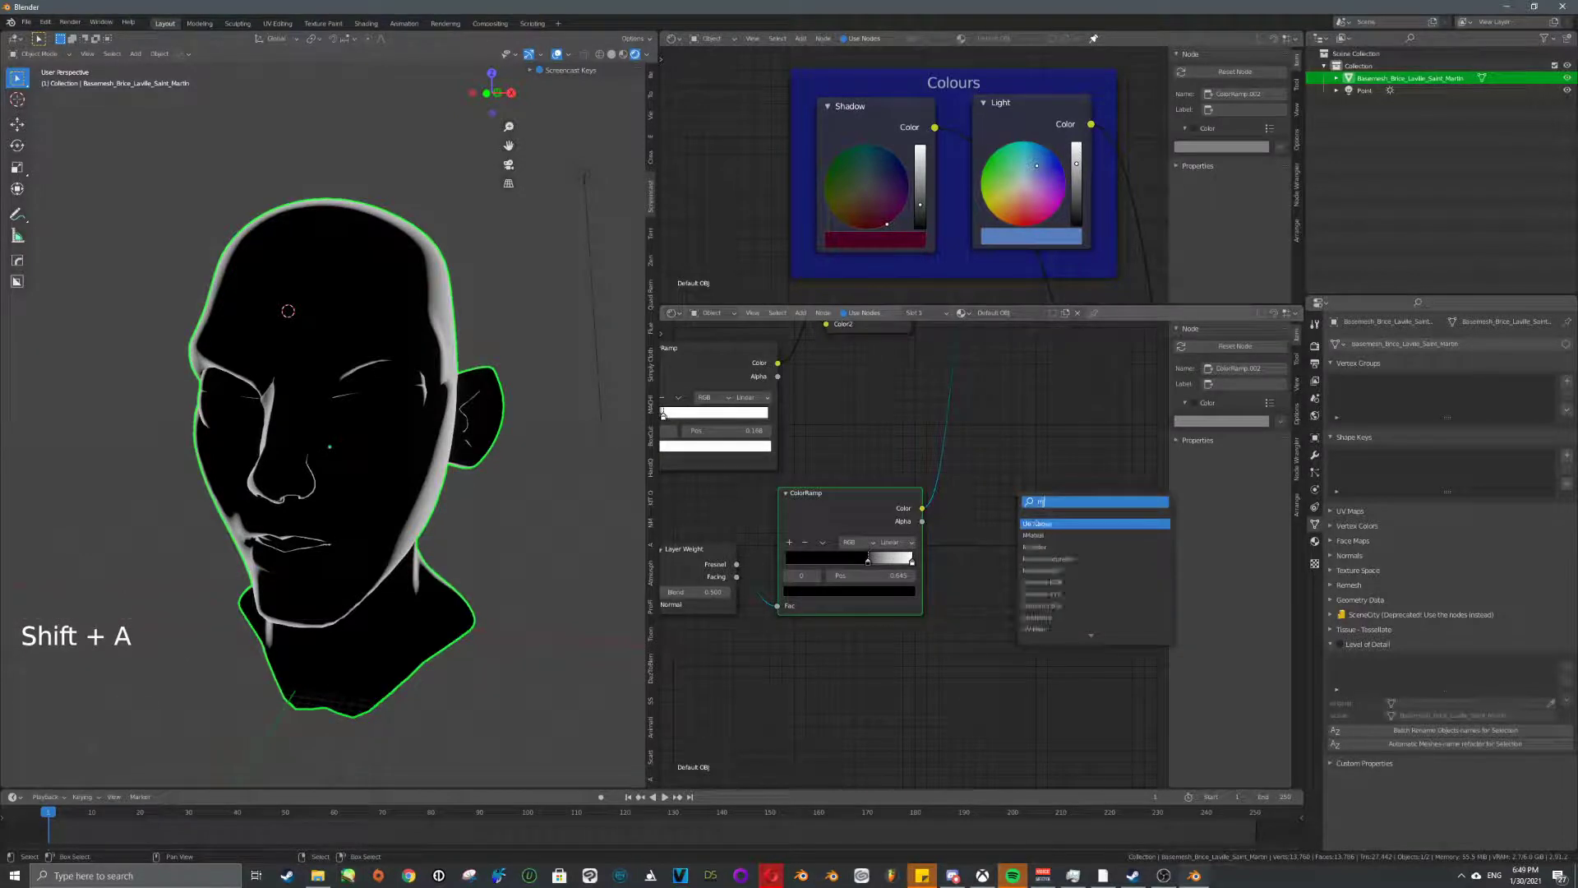
{"action": "type", "text": "ox"}
{"action": "key", "text": "BackSpace"}
{"action": "type", "text": "i"}
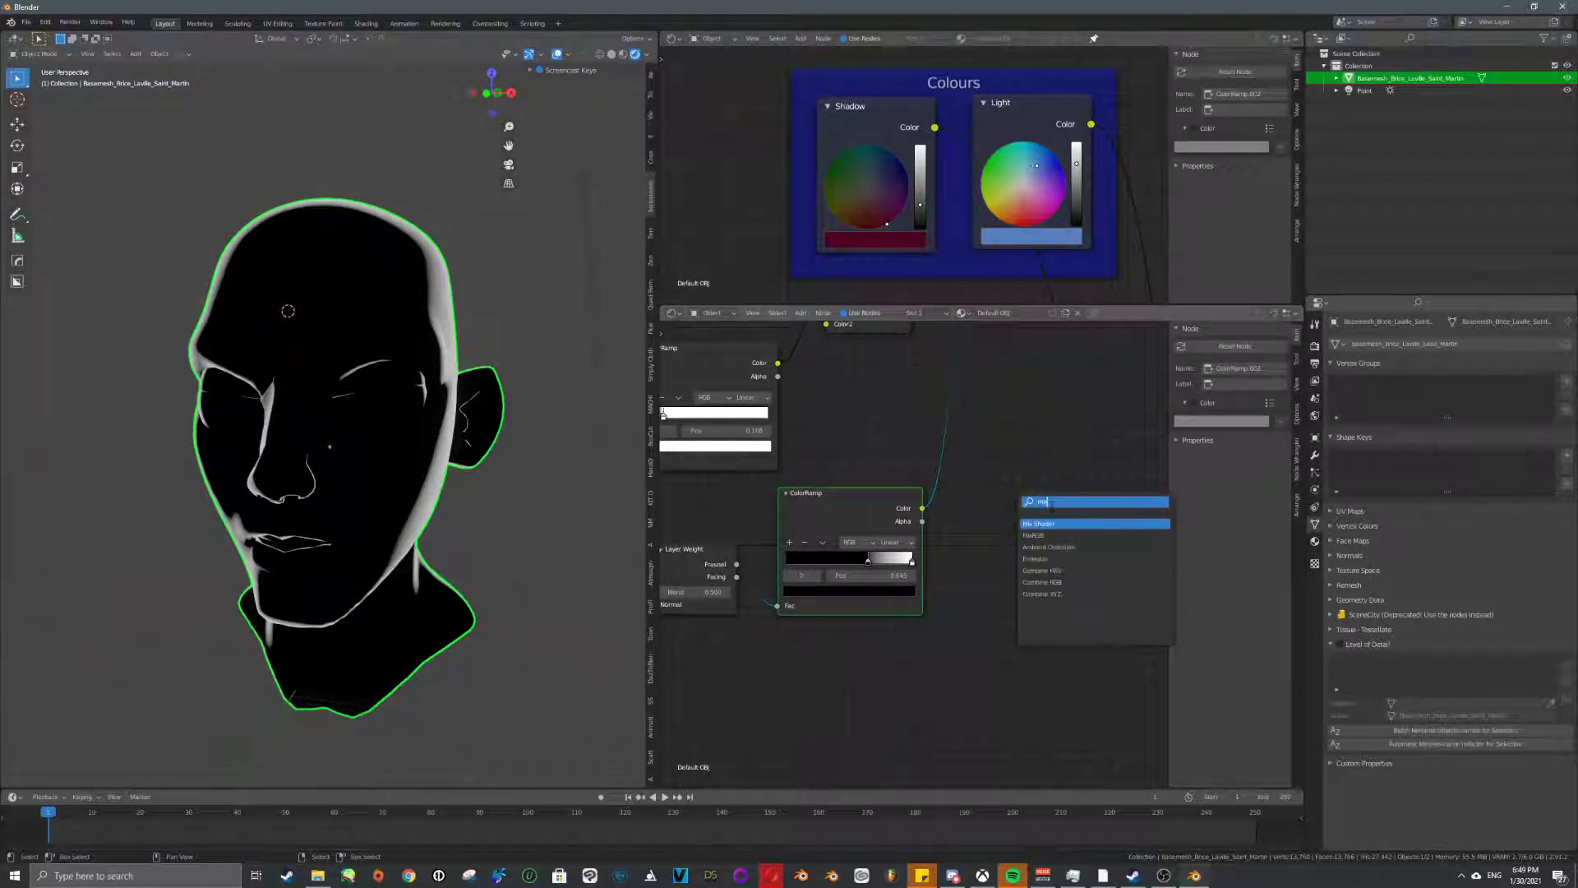
{"action": "left_click", "coordinate": [1050, 535]}
{"action": "left_click", "coordinate": [1009, 501]}
- Reposition the new Mix node and drive its Fac from the rim ColorRamp's Color, removing the link into Color1
{"action": "key", "text": "g"}
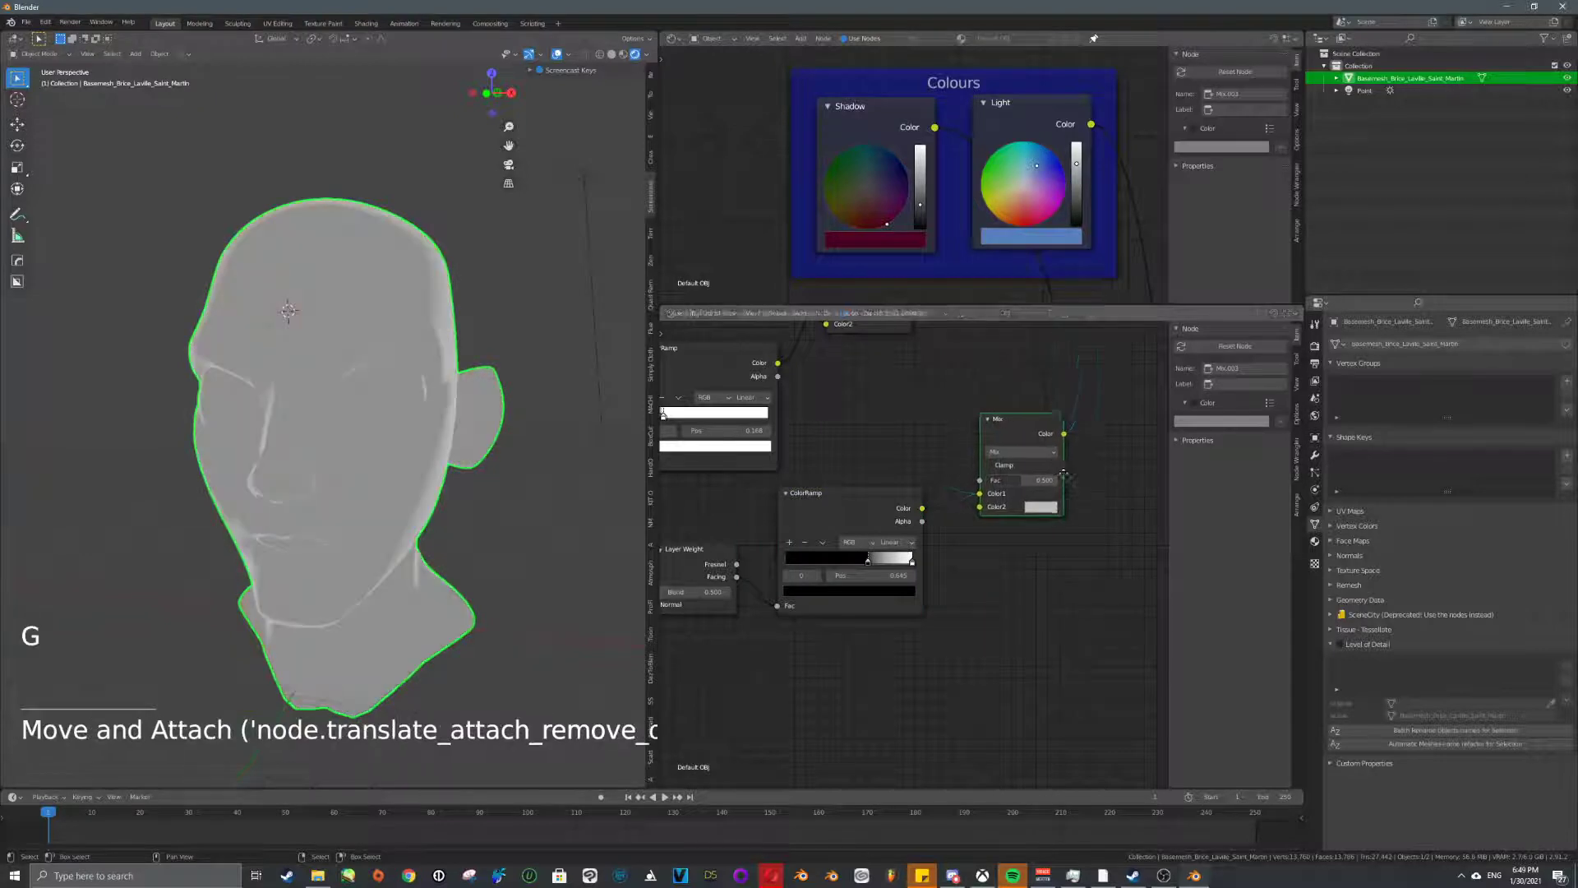
{"action": "left_click", "coordinate": [1053, 564]}
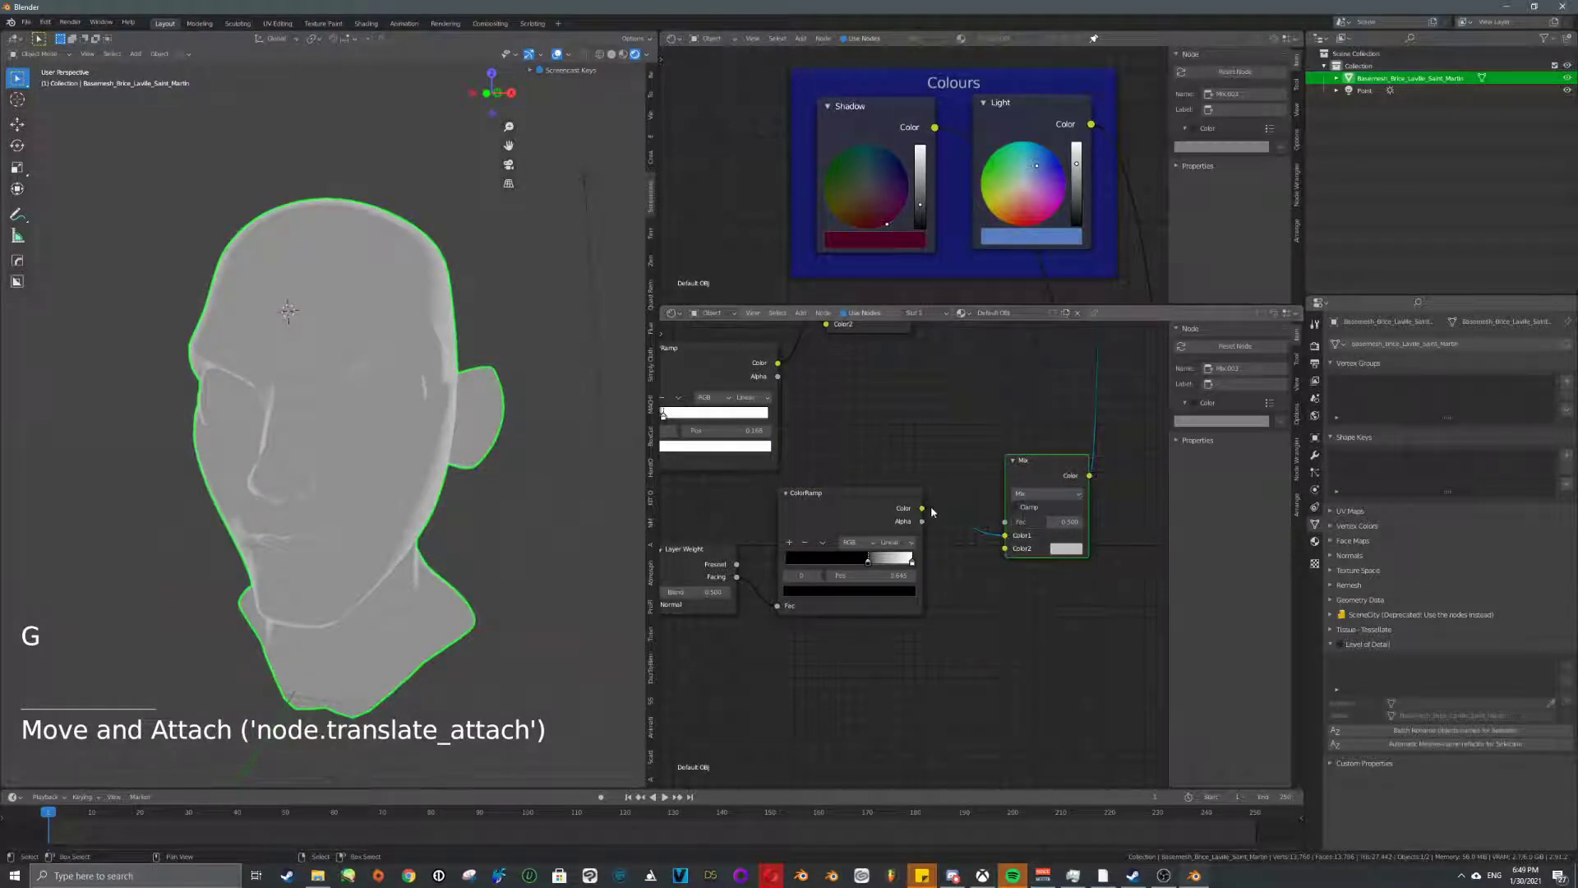
{"action": "left_click_drag", "start_coordinate": [924, 509], "coordinate": [1005, 522]}
{"action": "right_click_drag", "start_coordinate": [996, 526], "coordinate": [959, 563], "text": "ctrl"}
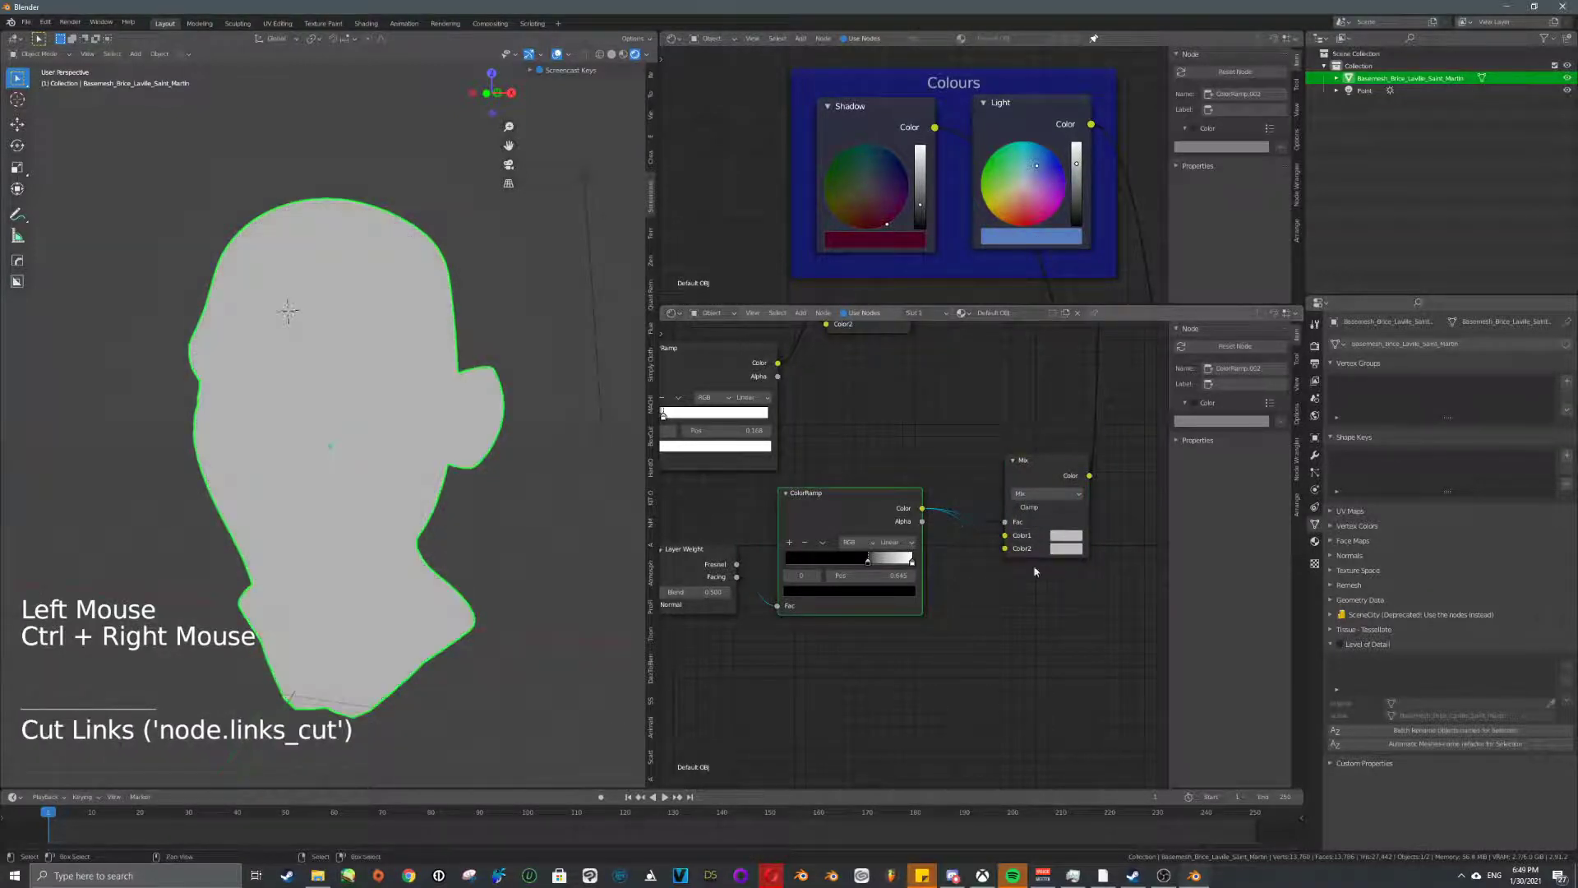
- Set the new Mix node's Color1 to black and its Color2 to white
{"action": "left_click", "coordinate": [1069, 548]}
{"action": "left_click_drag", "start_coordinate": [1153, 446], "coordinate": [1154, 371]}
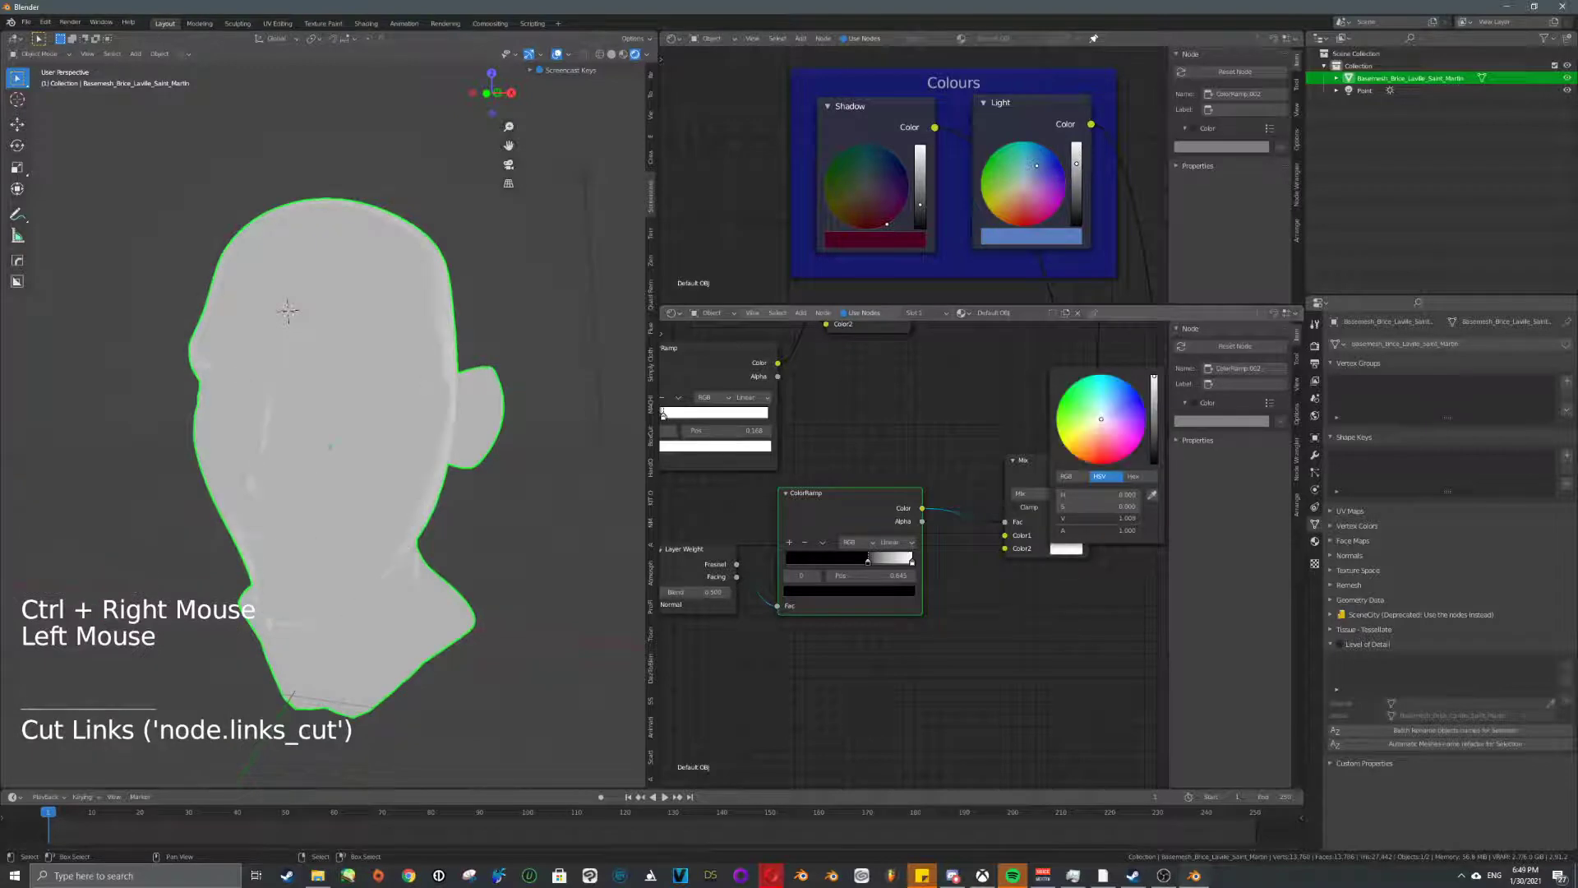
{"action": "left_click", "coordinate": [1063, 538]}
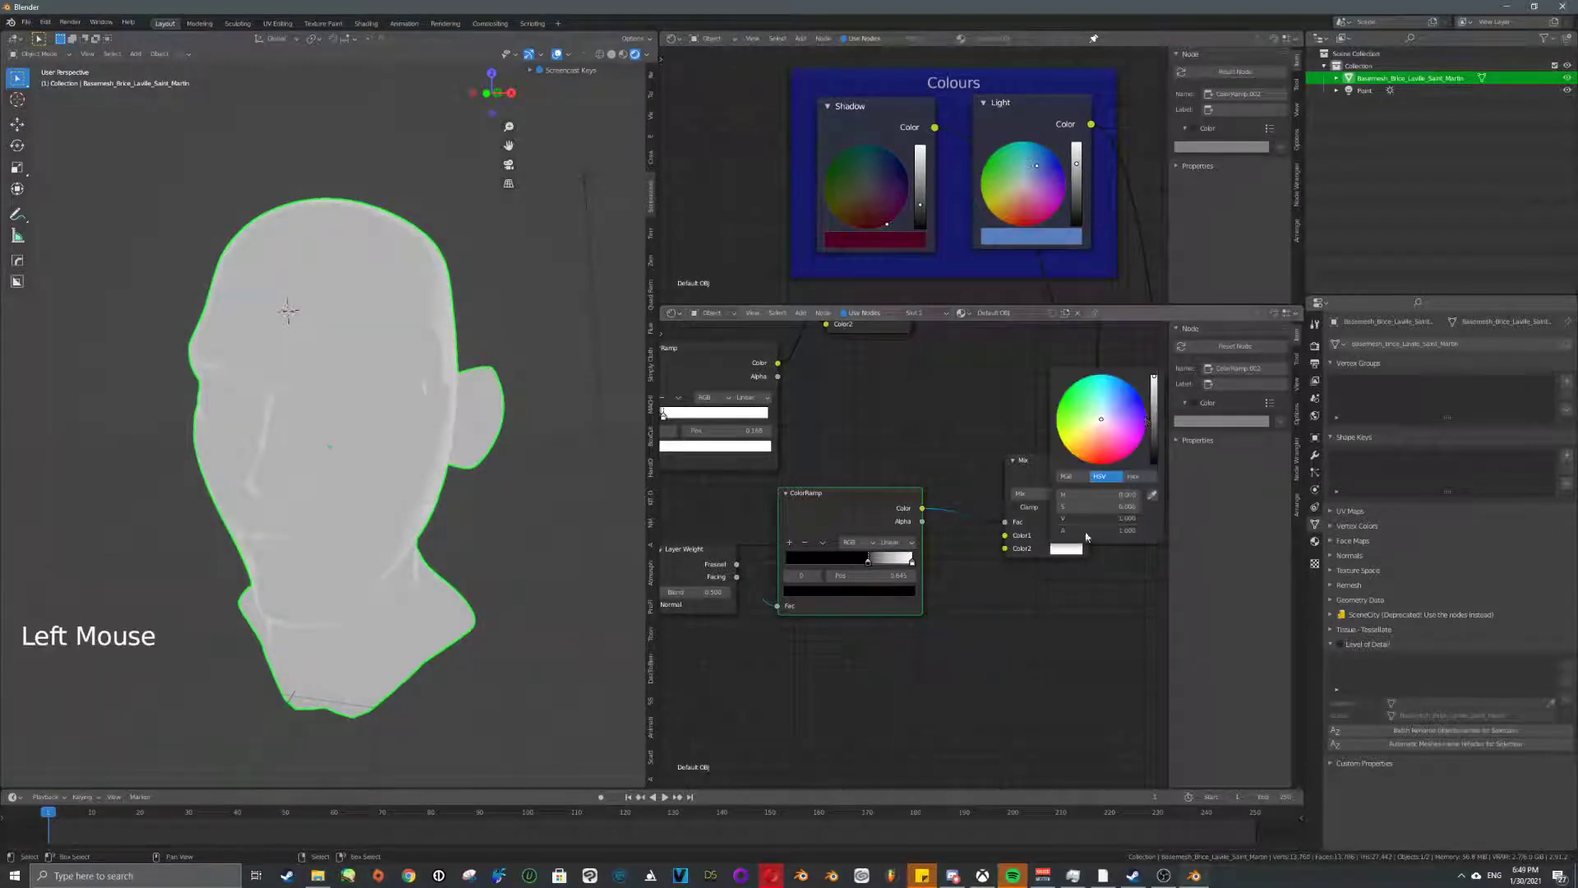
{"action": "left_click", "coordinate": [1067, 539]}
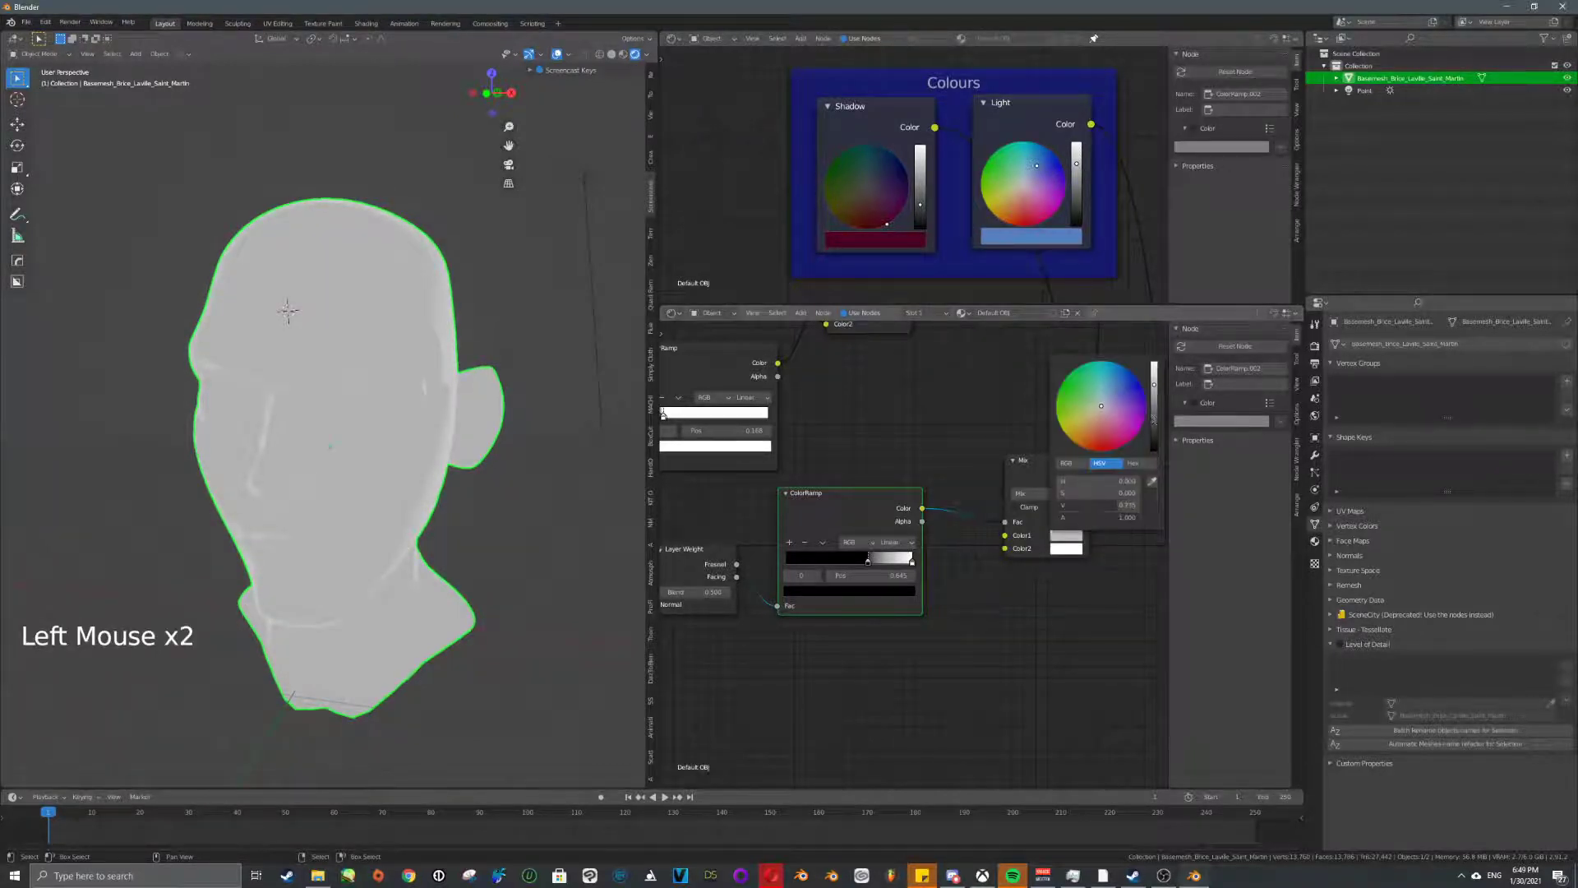
{"action": "left_click_drag", "start_coordinate": [1157, 421], "coordinate": [1157, 453]}
{"action": "left_click", "coordinate": [1069, 553]}
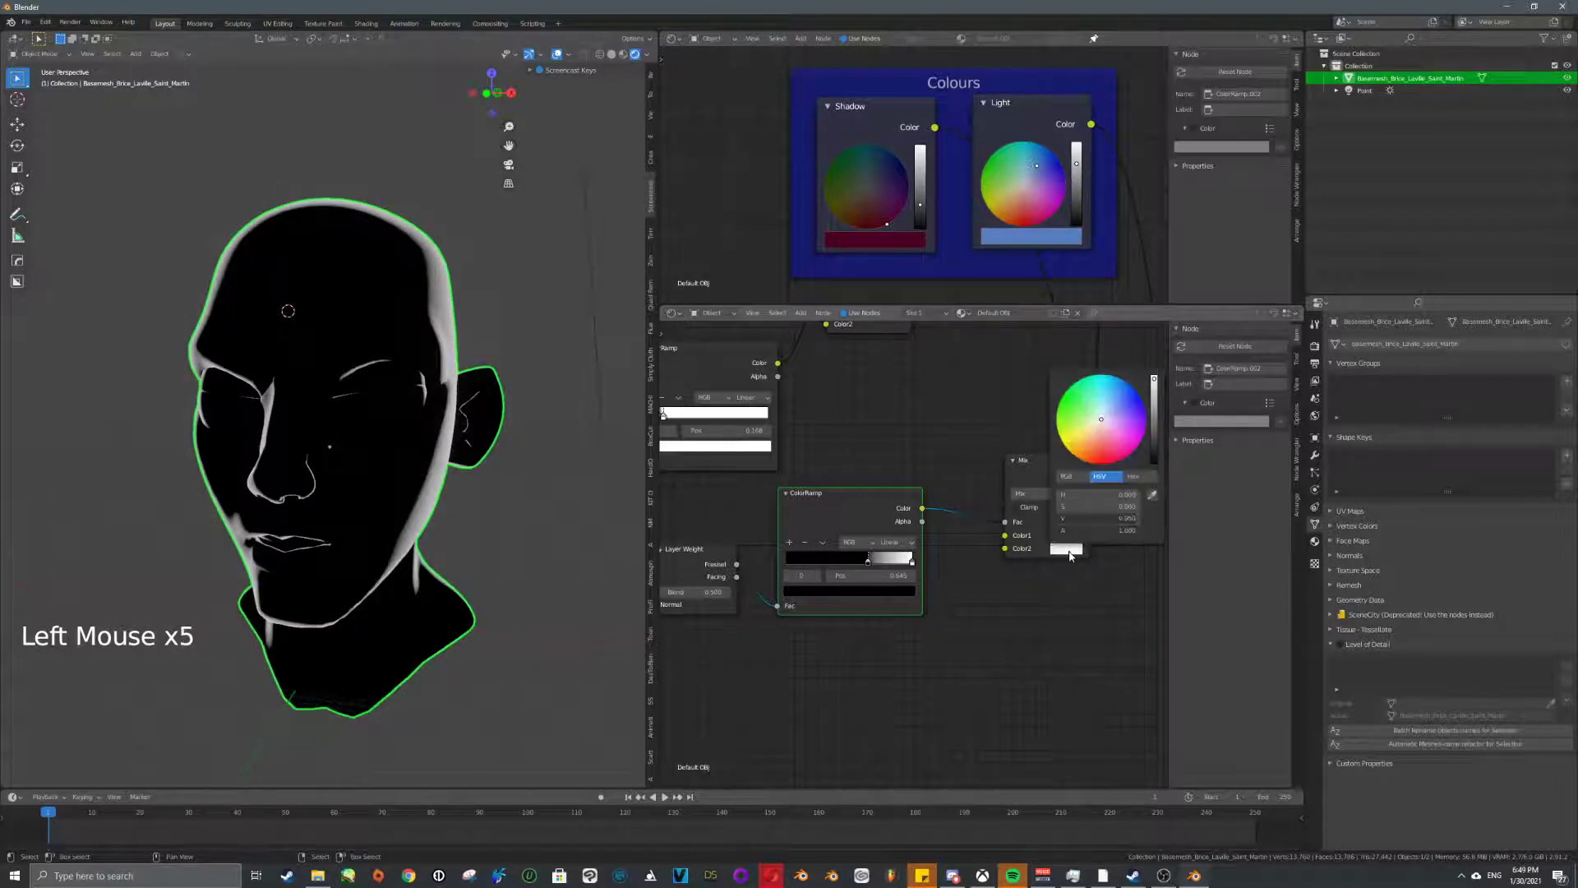
- Duplicate the Light RGB node inside the Colours frame and place the copy below the Shadow node
{"action": "scroll", "coordinate": [928, 181], "scroll_direction": "down", "scroll_amount": 2}
{"action": "middle_click_drag", "start_coordinate": [914, 170], "coordinate": [877, 162]}
{"action": "scroll", "coordinate": [877, 161], "scroll_direction": "down", "scroll_amount": 5}
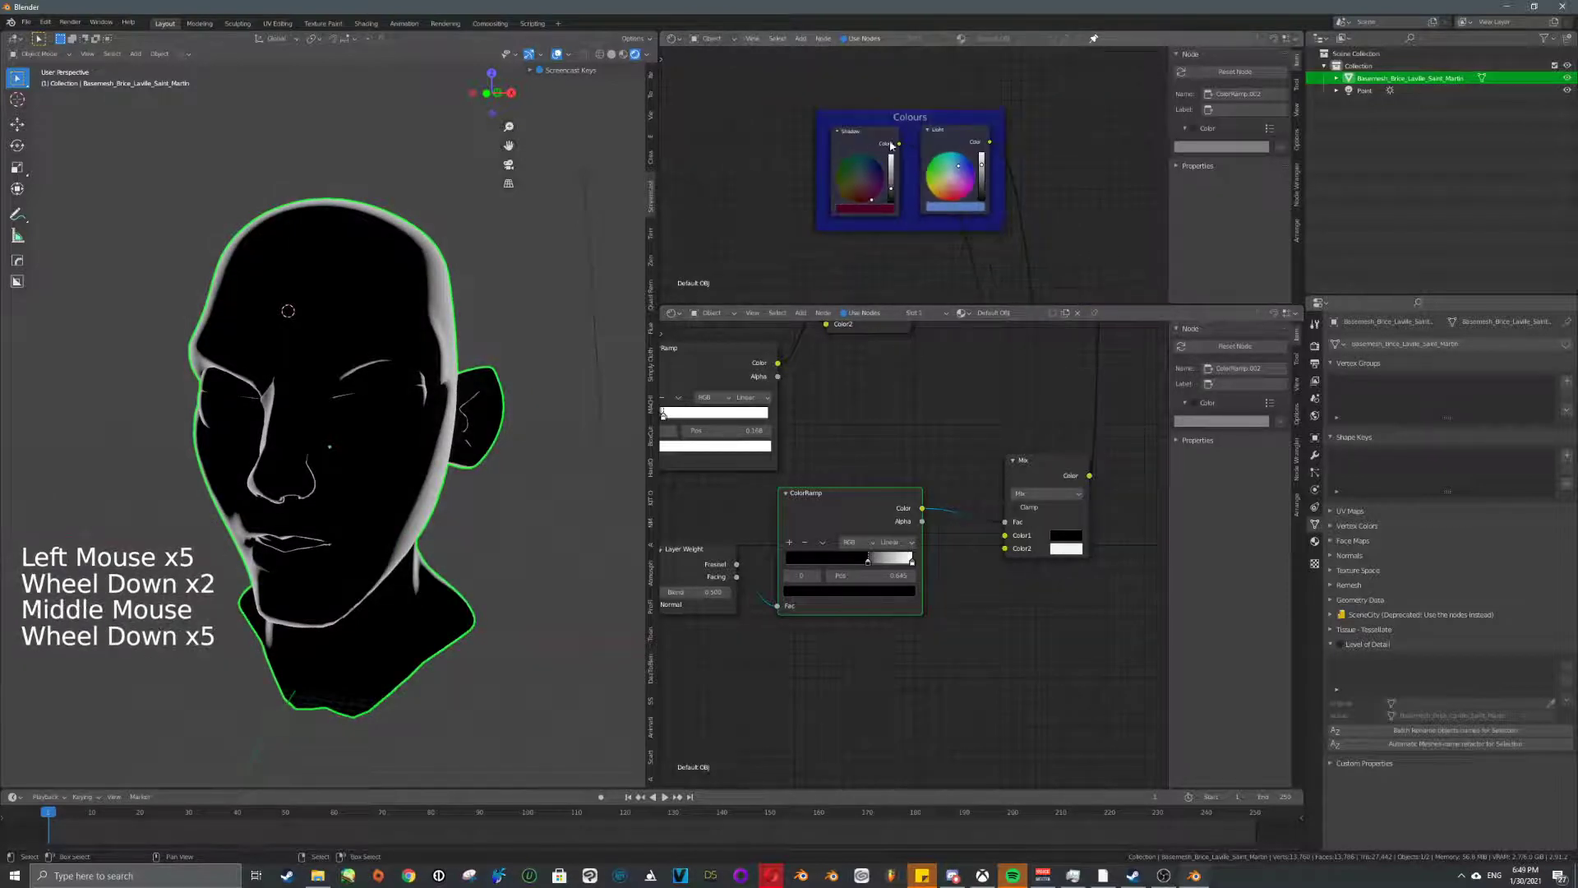
{"action": "right_click", "coordinate": [858, 141]}
{"action": "right_click", "coordinate": [905, 110]}
{"action": "key", "text": "g"}
{"action": "right_click", "coordinate": [934, 86]}
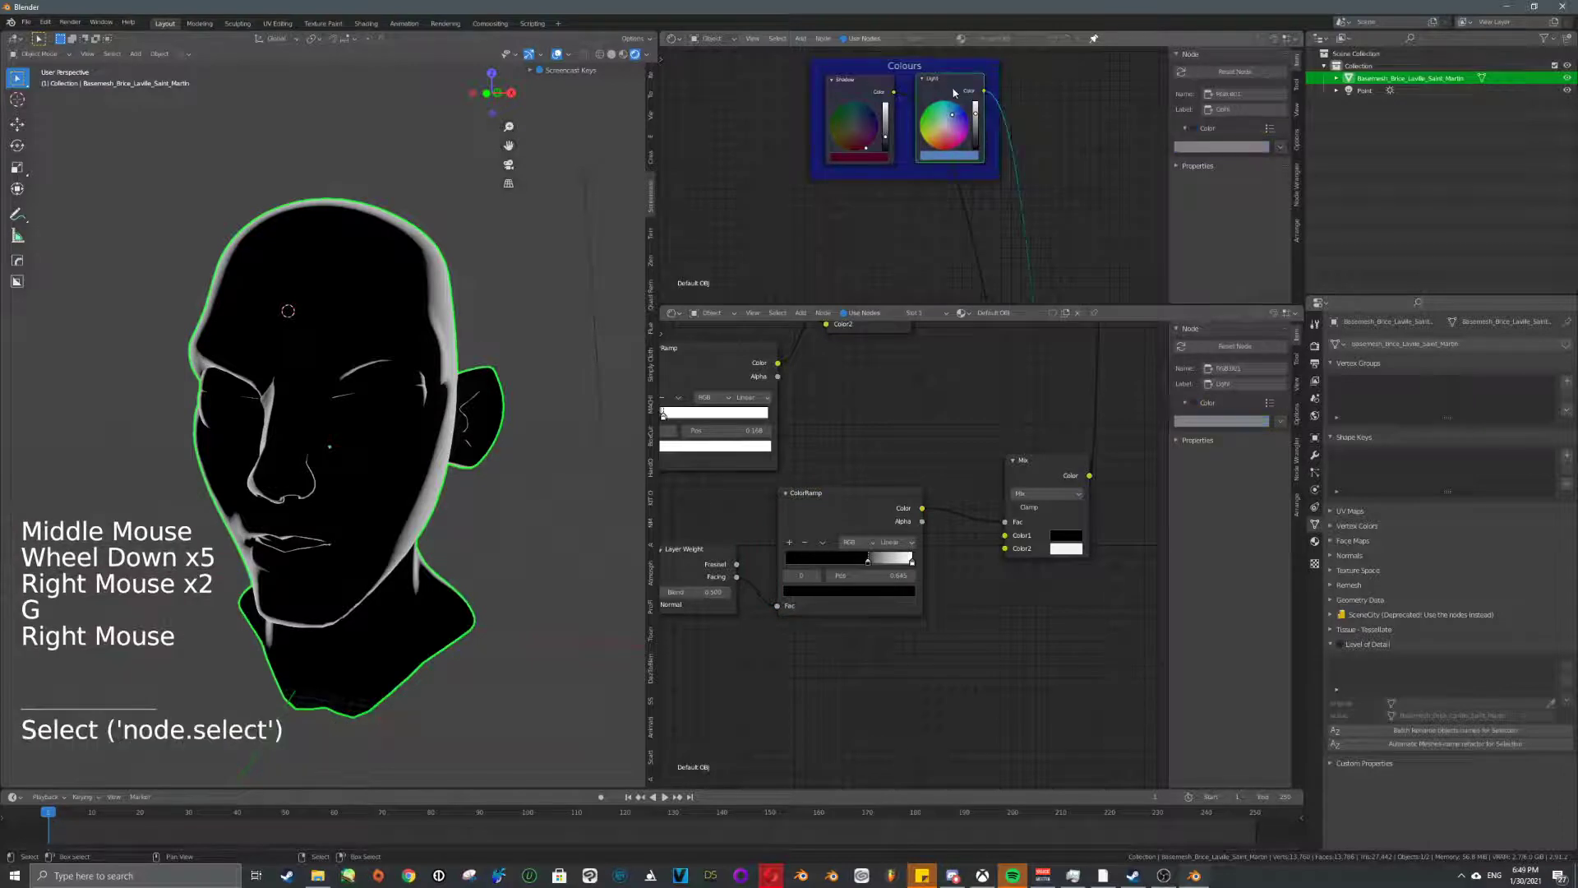
{"action": "key", "text": "shift+d"}
{"action": "left_click", "coordinate": [860, 187]}
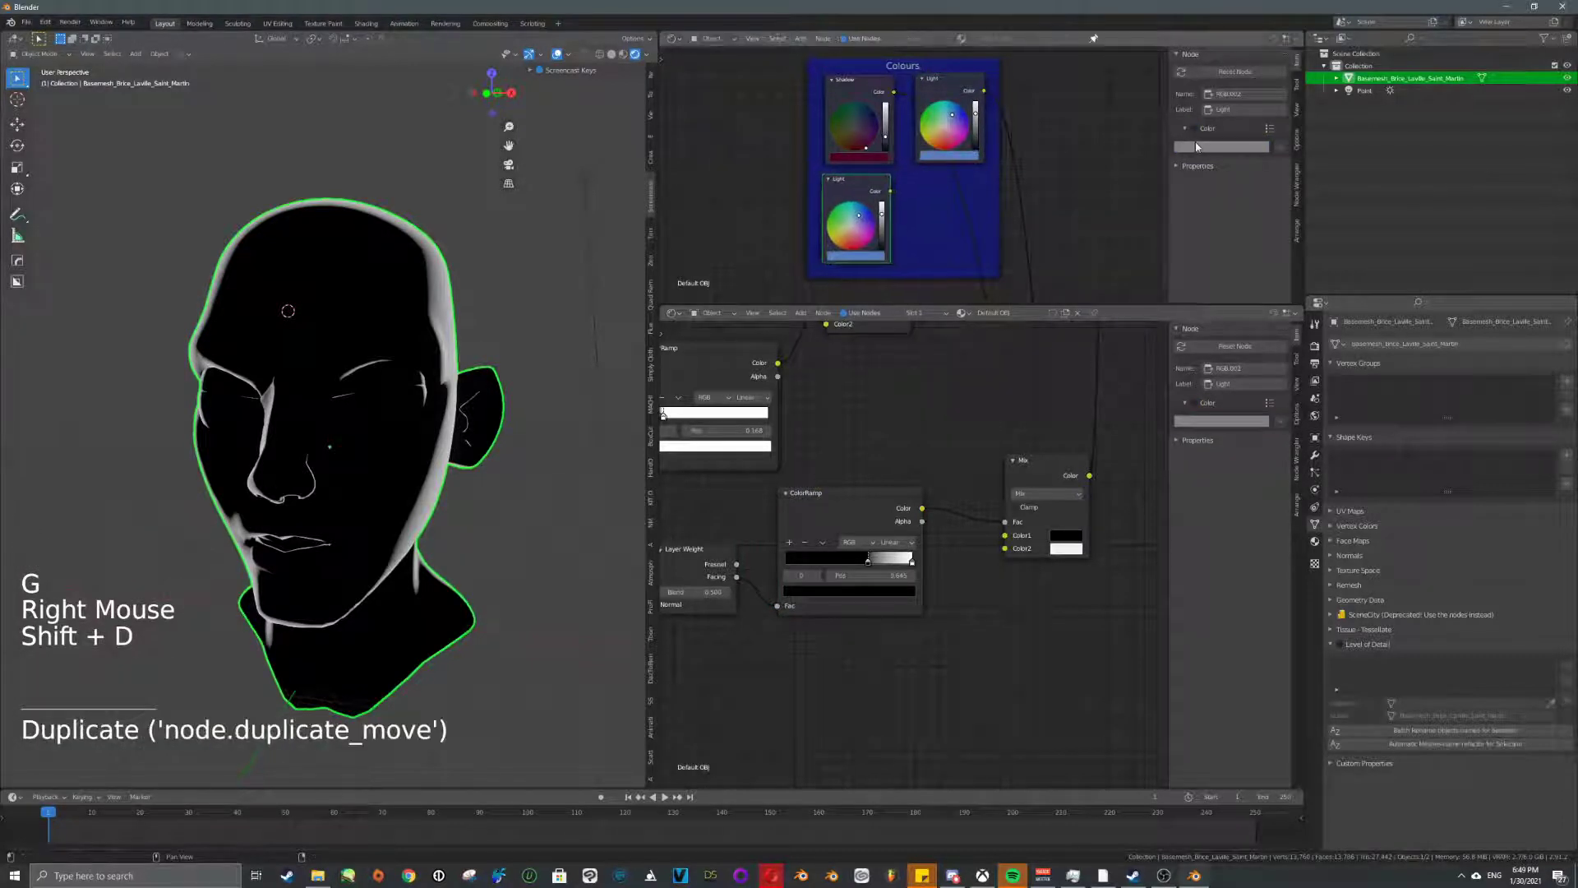
- Label the duplicated RGB node RIMLight and give it a custom pink node colour
{"action": "left_click", "coordinate": [1219, 110]}
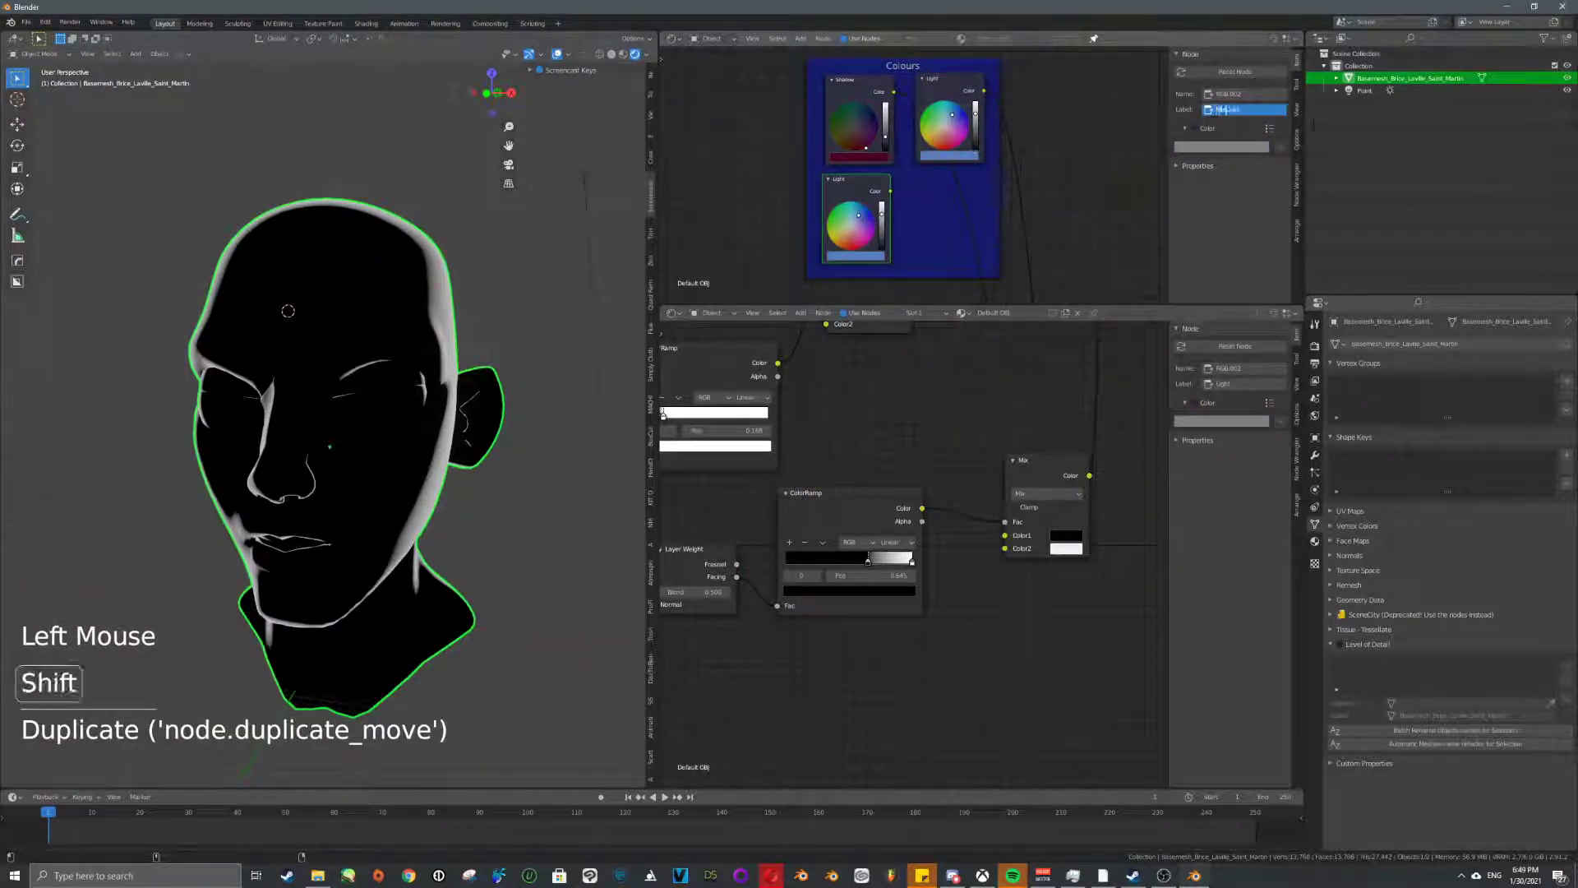
{"action": "key", "text": "Return"}
{"action": "left_click", "coordinate": [1196, 131]}
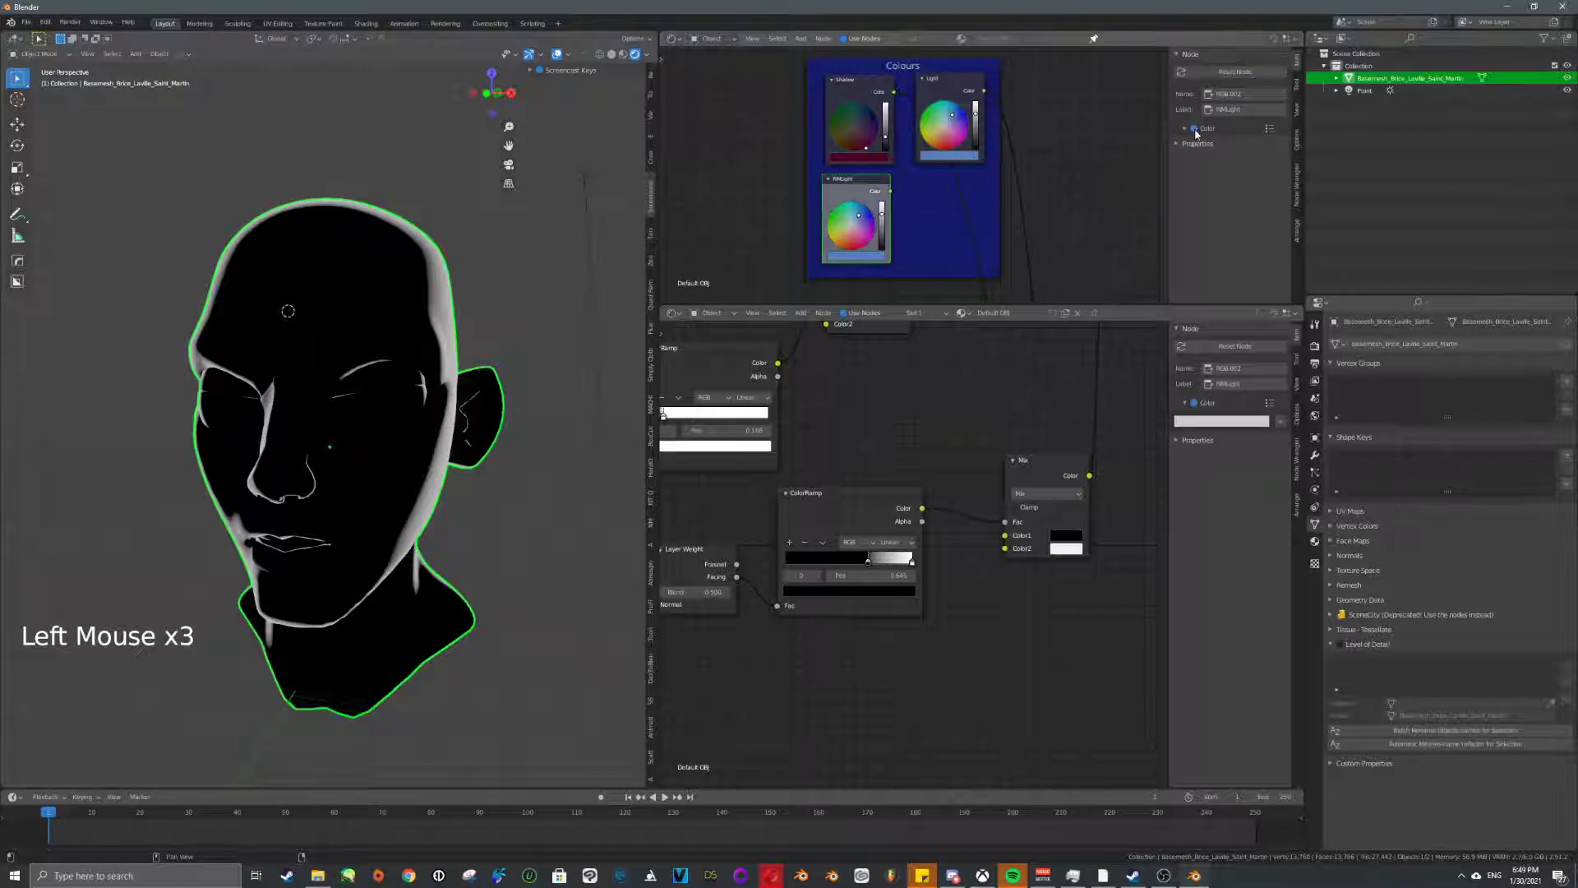
{"action": "left_click", "coordinate": [1198, 143]}
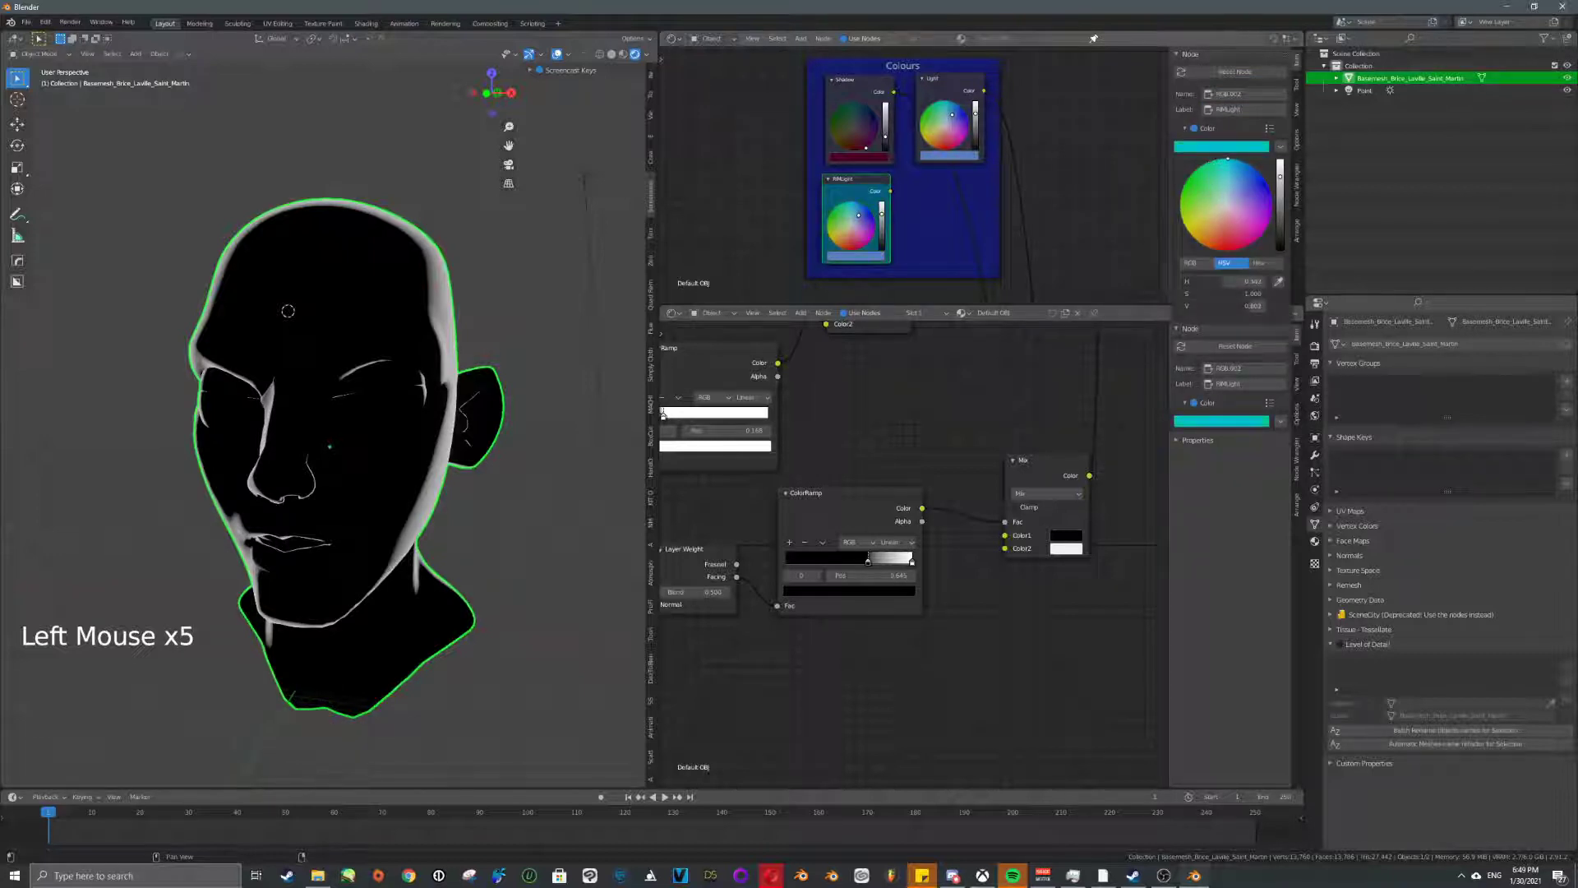
{"action": "left_click_drag", "start_coordinate": [1227, 158], "coordinate": [1251, 208]}
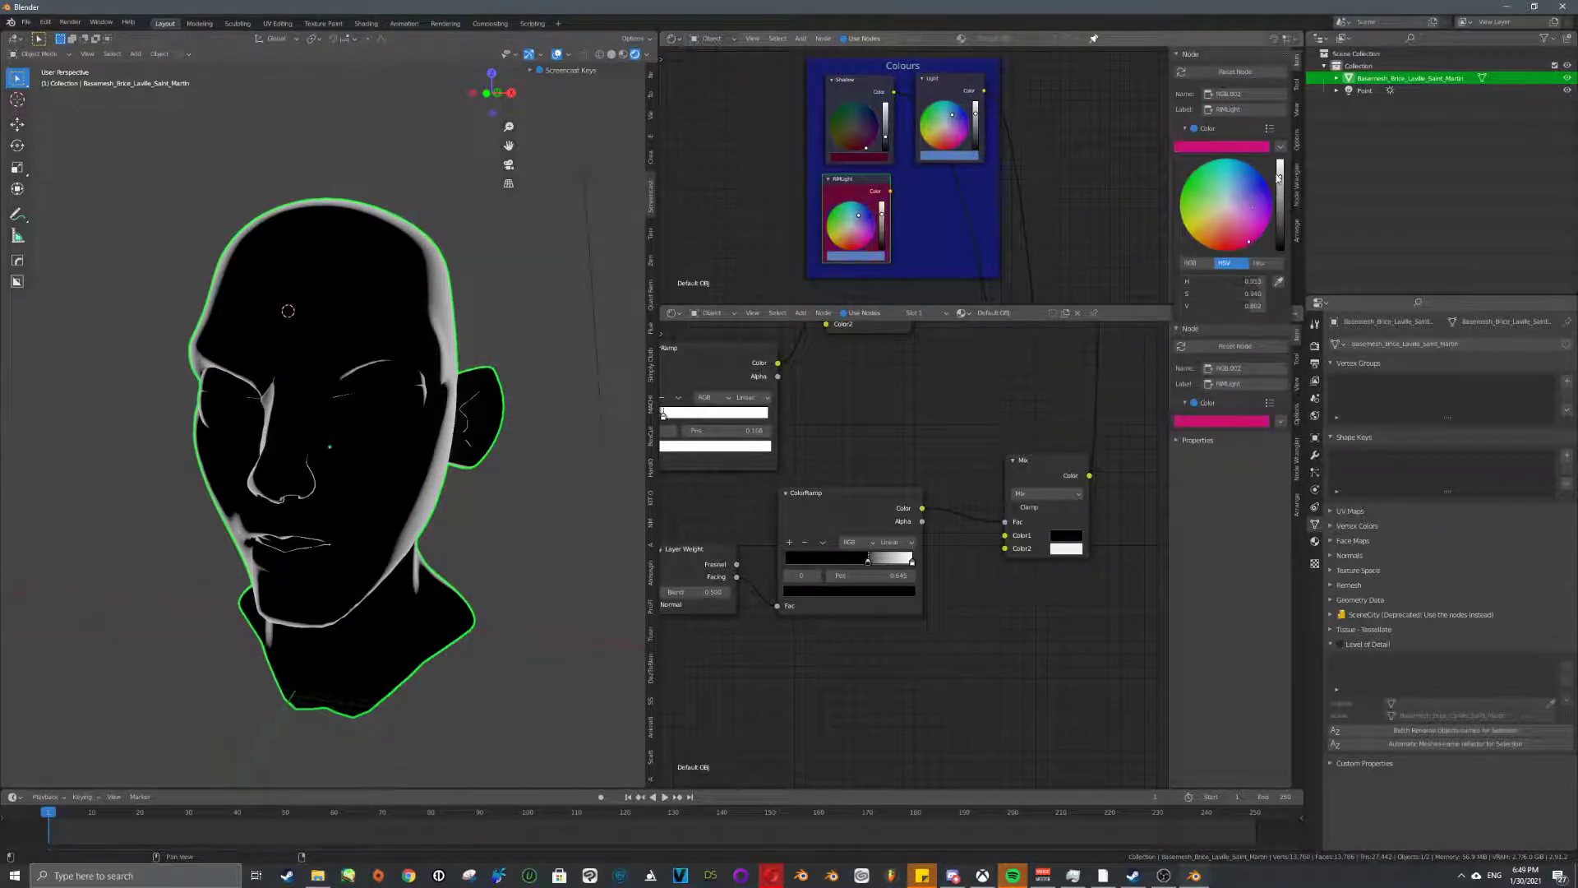
{"action": "left_click", "coordinate": [1279, 178]}
- Connect the RIMLight node's Color output to Color2 of the rim Mix node
{"action": "scroll", "coordinate": [972, 211], "scroll_direction": "down", "scroll_amount": 5}
{"action": "mouse_move", "coordinate": [984, 245]}
{"action": "middle_mouse_down"}
{"action": "mouse_move", "coordinate": [975, 171]}
{"action": "mouse_move", "coordinate": [956, 234]}
{"action": "middle_mouse_up"}
{"action": "left_click", "coordinate": [893, 152]}
{"action": "left_click_drag", "start_coordinate": [893, 155], "coordinate": [1000, 493]}
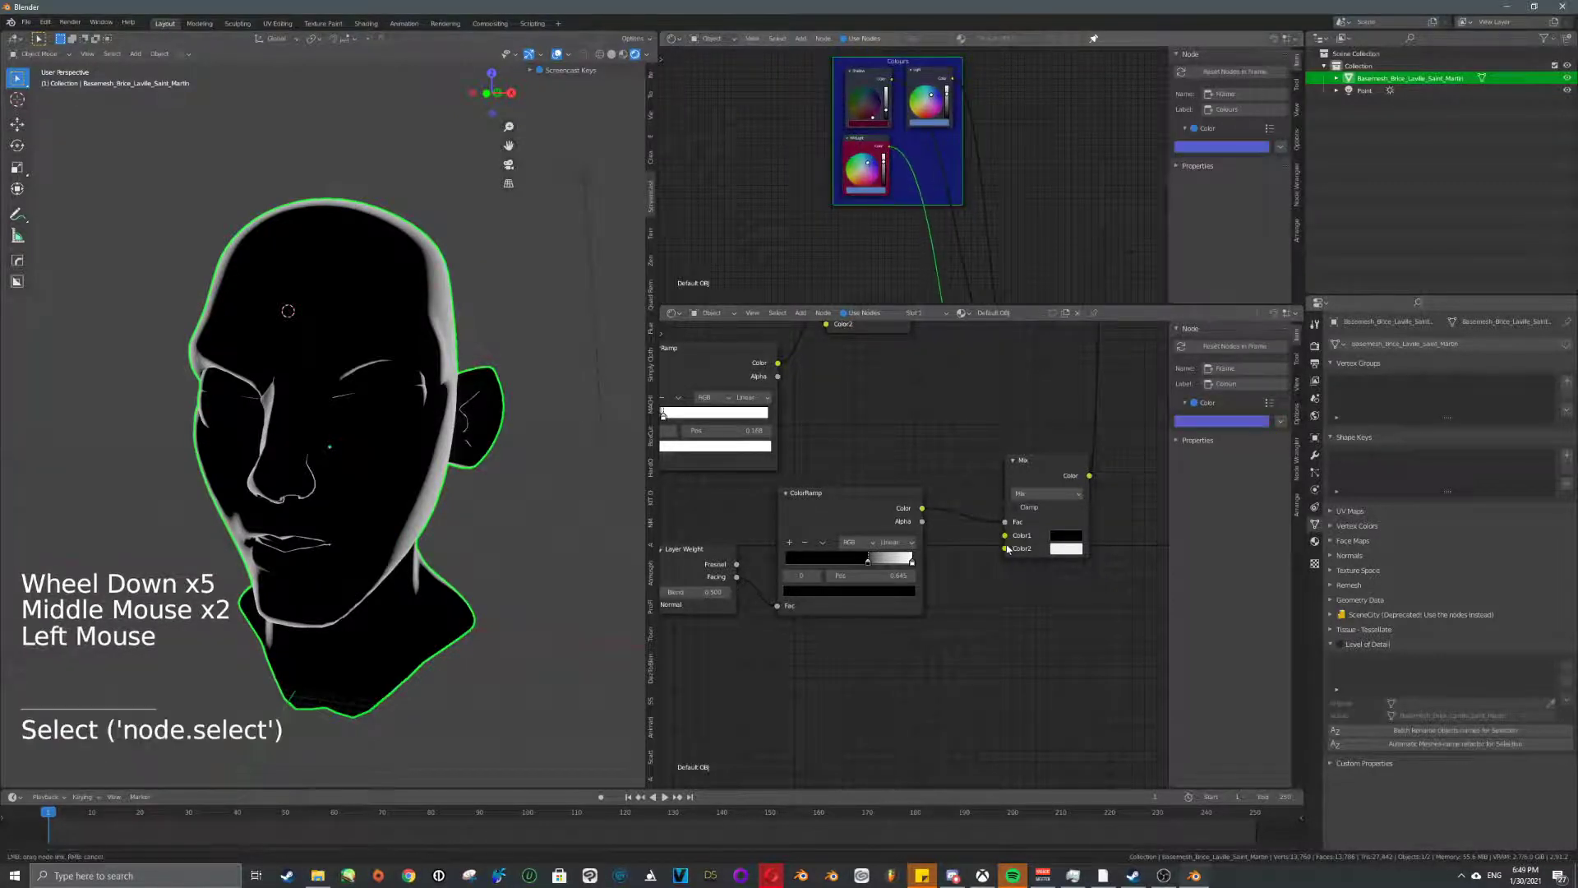
{"action": "left_click_drag", "start_coordinate": [945, 240], "coordinate": [957, 255]}
{"action": "scroll", "coordinate": [960, 258], "scroll_direction": "down", "scroll_amount": 13}
{"action": "scroll", "coordinate": [937, 180], "scroll_direction": "up", "scroll_amount": 4}
{"action": "middle_click_drag", "start_coordinate": [960, 258], "coordinate": [914, 181]}
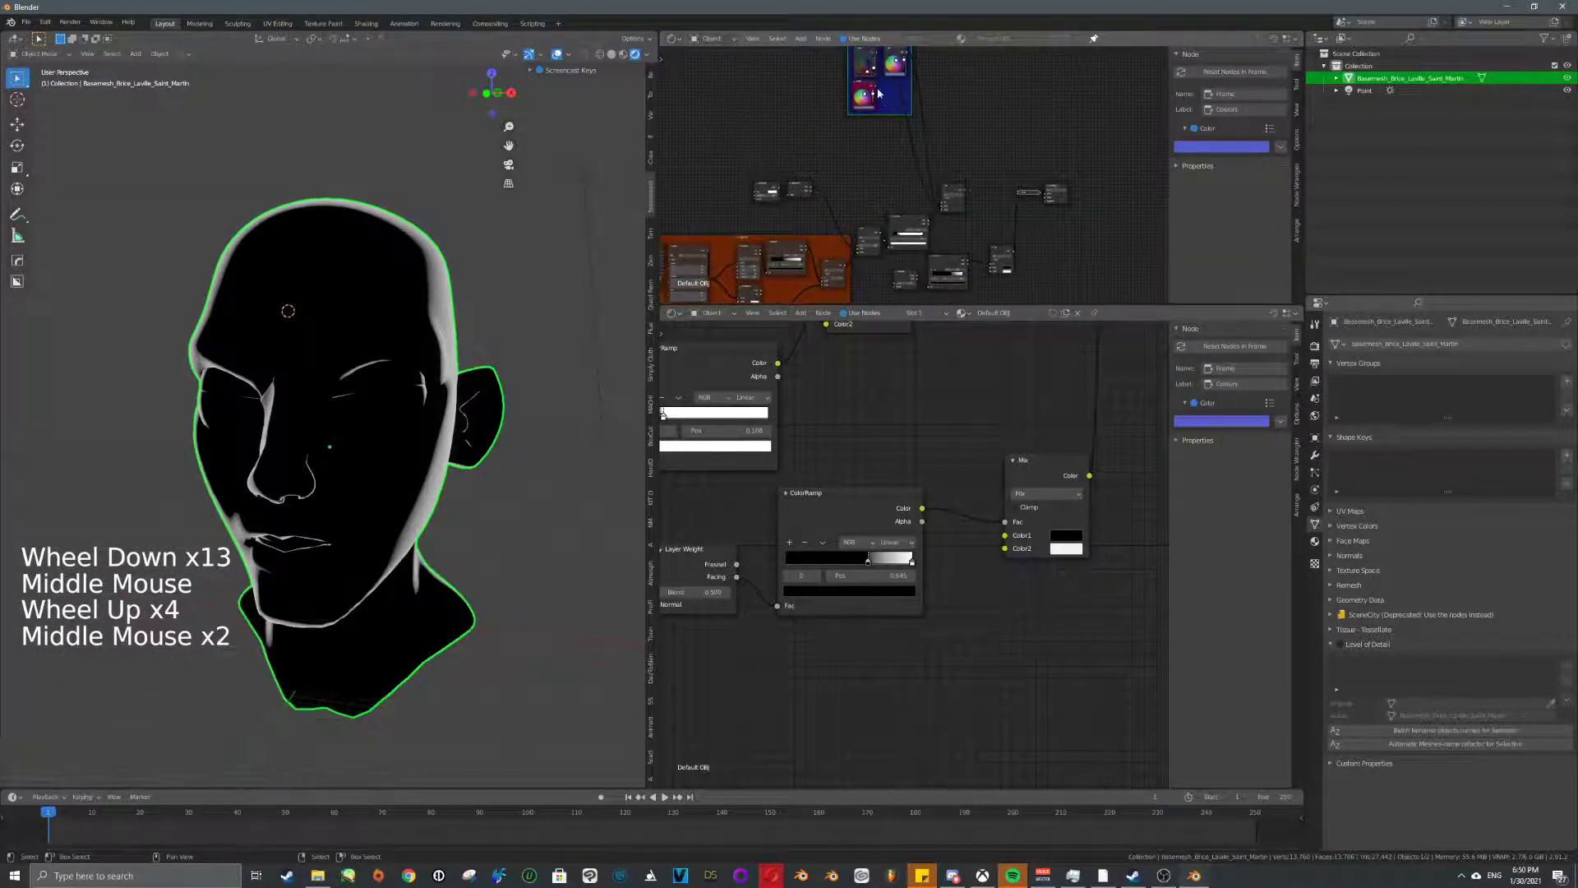
{"action": "left_click", "coordinate": [878, 94]}
{"action": "left_click_drag", "start_coordinate": [990, 274], "coordinate": [988, 269]}
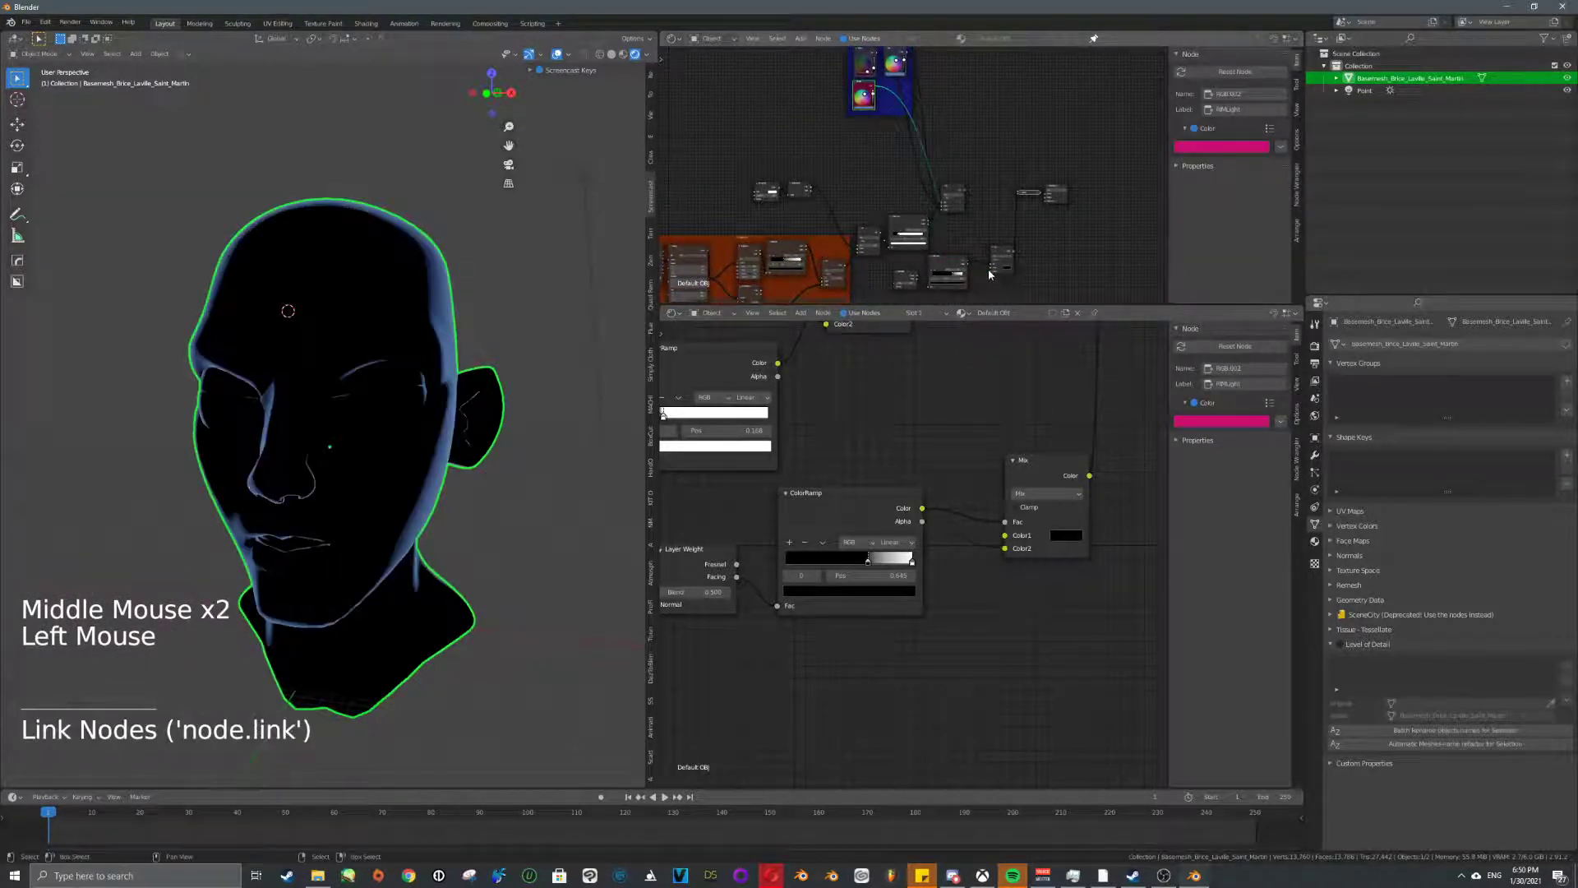
- Change the RIMLight colour to a brighter, more saturated blue at full brightness
{"action": "scroll", "coordinate": [940, 157], "scroll_direction": "up", "scroll_amount": 1}
{"action": "scroll", "coordinate": [940, 156], "scroll_direction": "up", "scroll_amount": 6}
{"action": "middle_click_drag", "start_coordinate": [940, 156], "coordinate": [1002, 148]}
{"action": "scroll", "coordinate": [978, 239], "scroll_direction": "up", "scroll_amount": 14}
{"action": "scroll", "coordinate": [1001, 149], "scroll_direction": "up", "scroll_amount": 4}
{"action": "left_click_drag", "start_coordinate": [1001, 148], "coordinate": [1001, 121]}
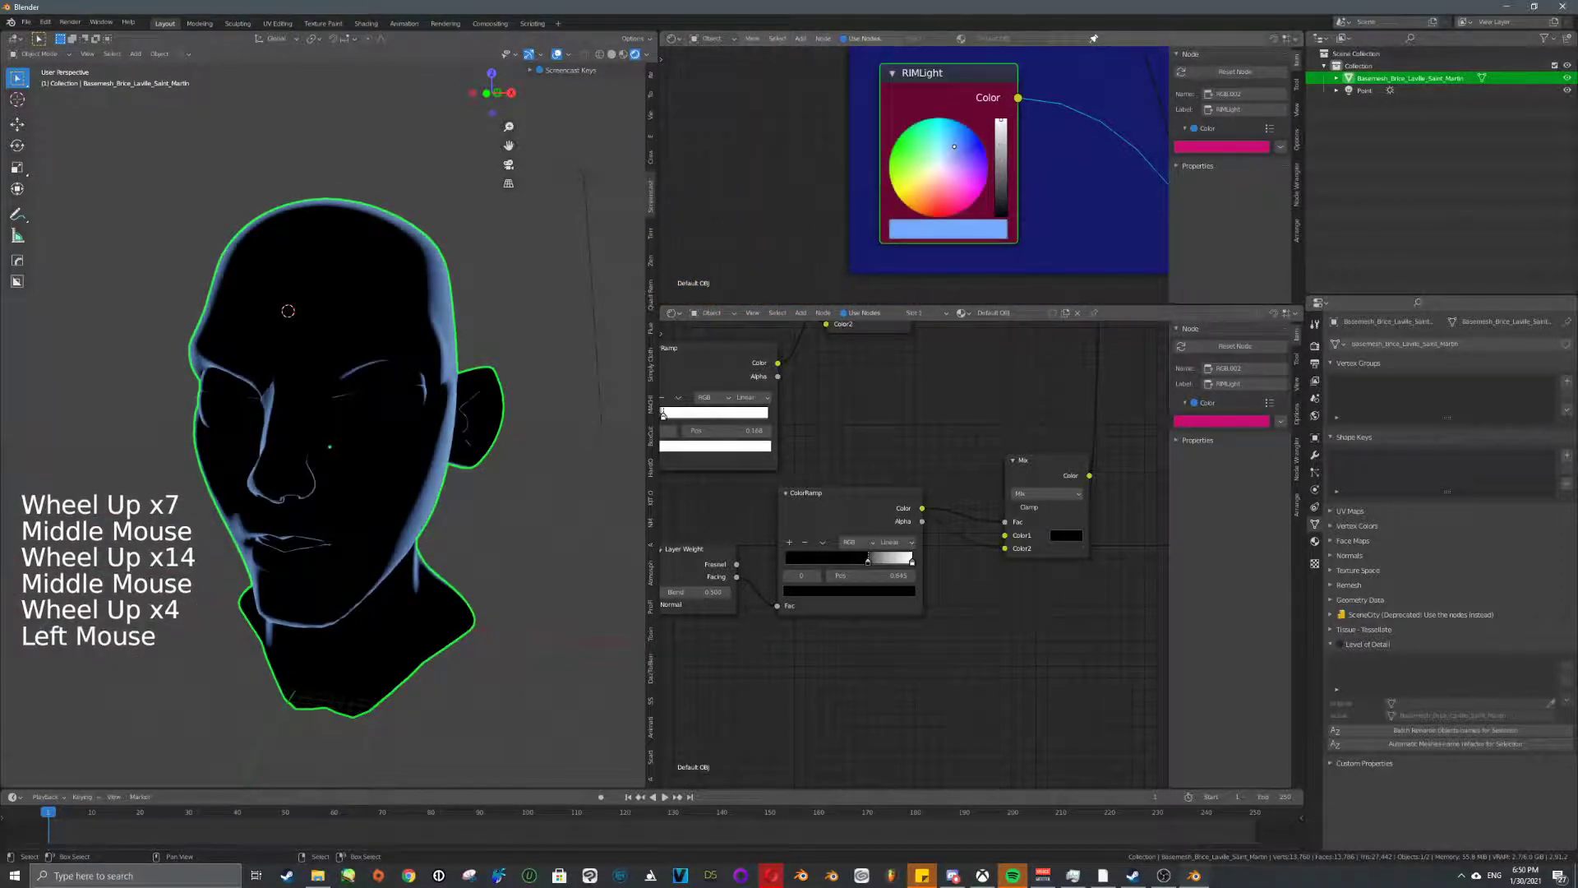
{"action": "mouse_move", "coordinate": [952, 174]}
{"action": "left_mouse_down"}
{"action": "mouse_move", "coordinate": [937, 146]}
{"action": "mouse_move", "coordinate": [958, 137]}
{"action": "left_mouse_up"}
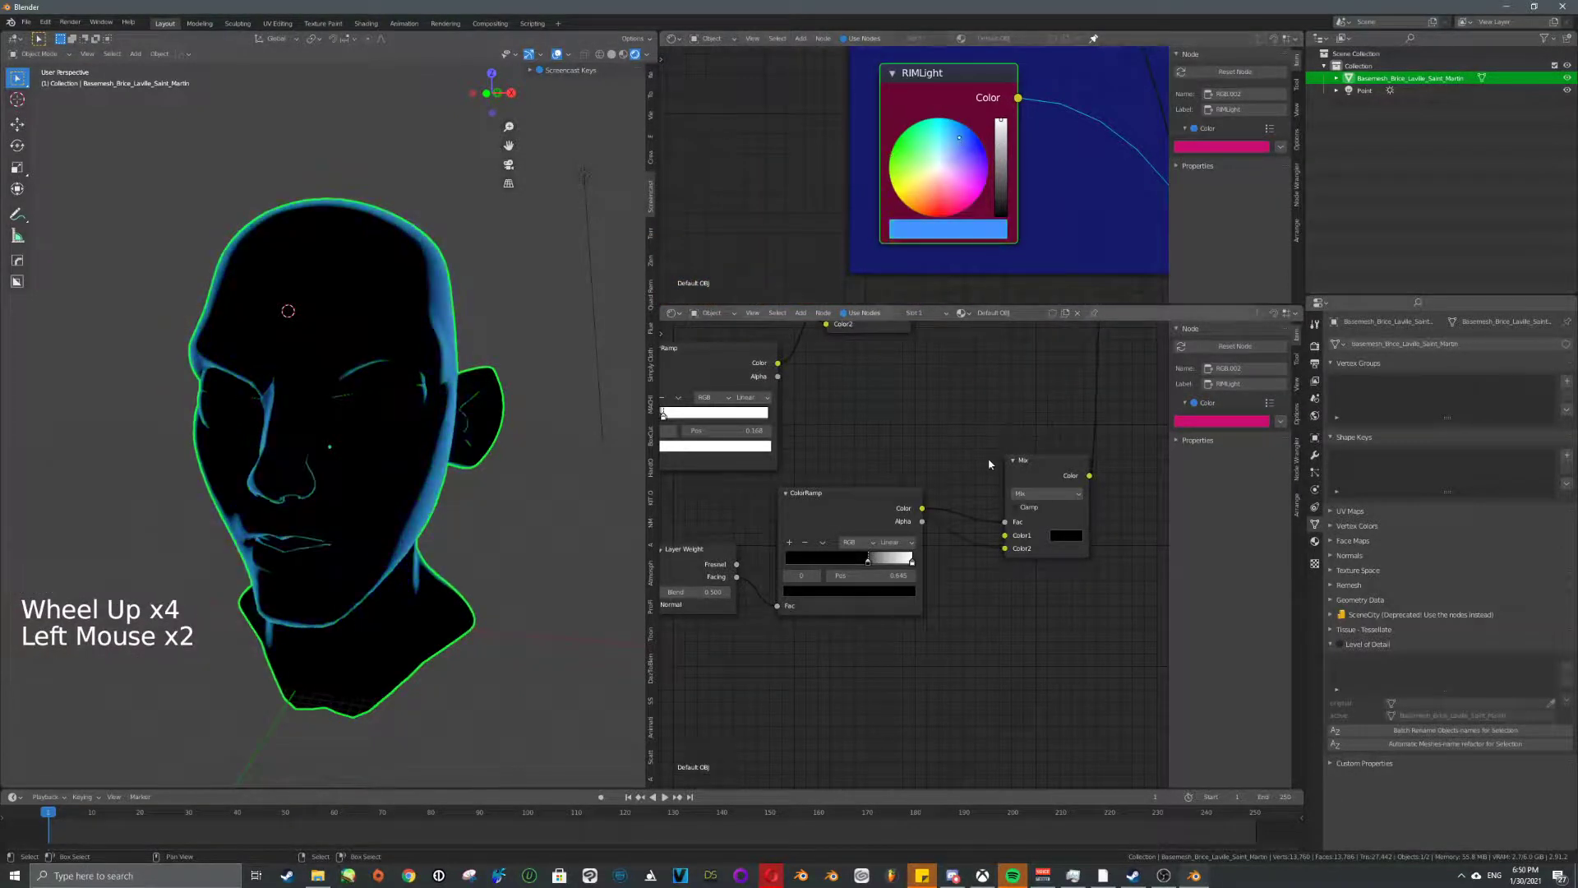
{"action": "middle_click_drag", "start_coordinate": [785, 466], "coordinate": [951, 487]}
{"action": "scroll", "coordinate": [785, 471], "scroll_direction": "down", "scroll_amount": 4}
{"action": "middle_click_drag", "start_coordinate": [884, 537], "coordinate": [899, 543]}
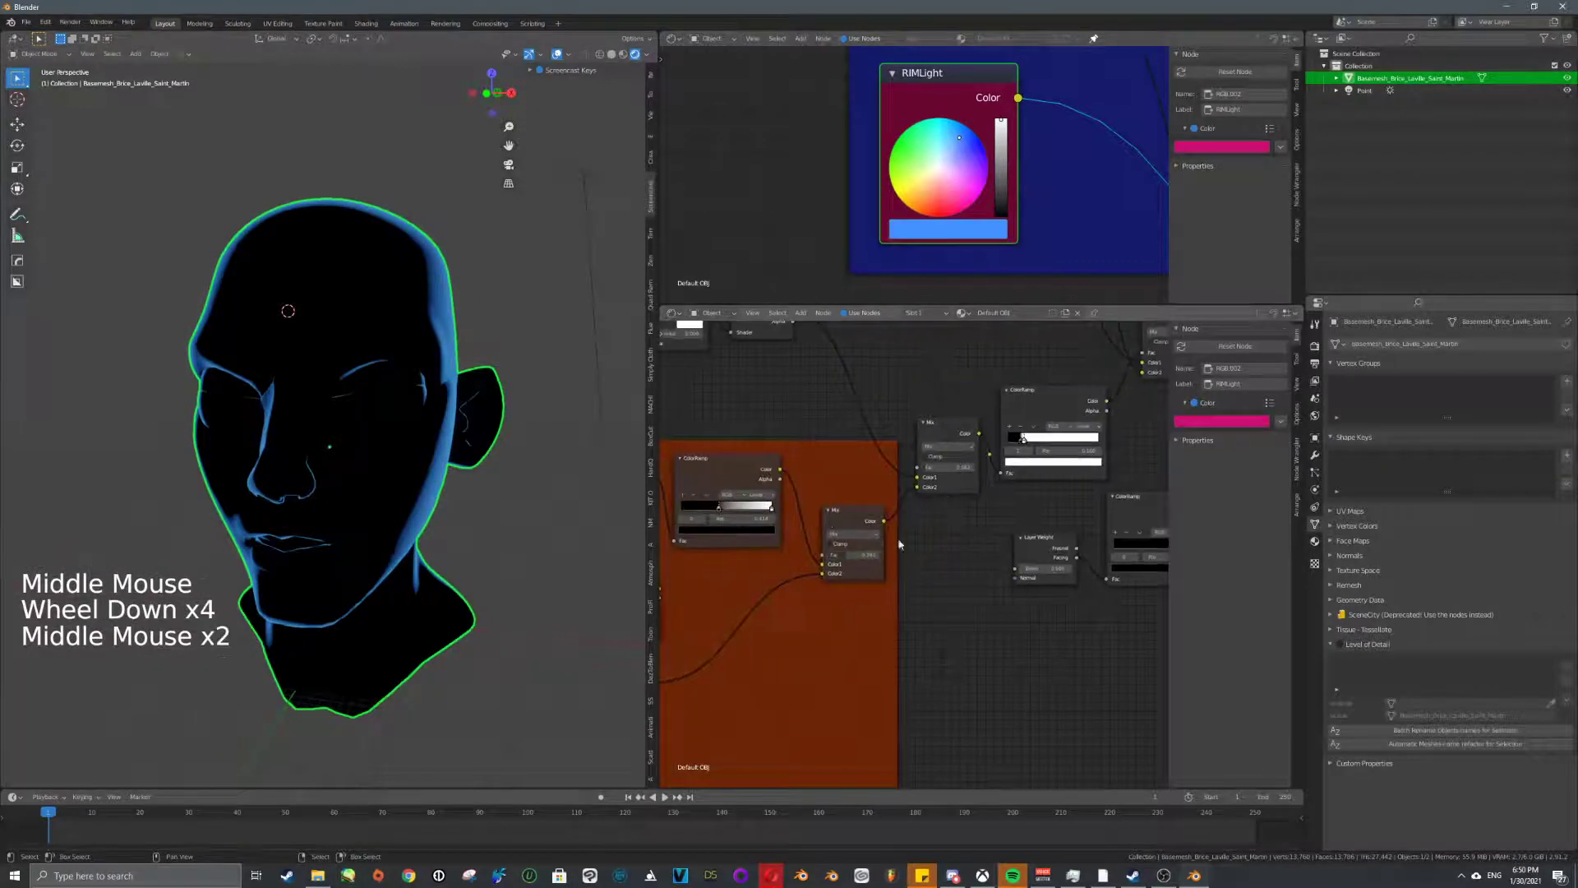
{"action": "middle_click_drag", "start_coordinate": [507, 448], "coordinate": [419, 398]}
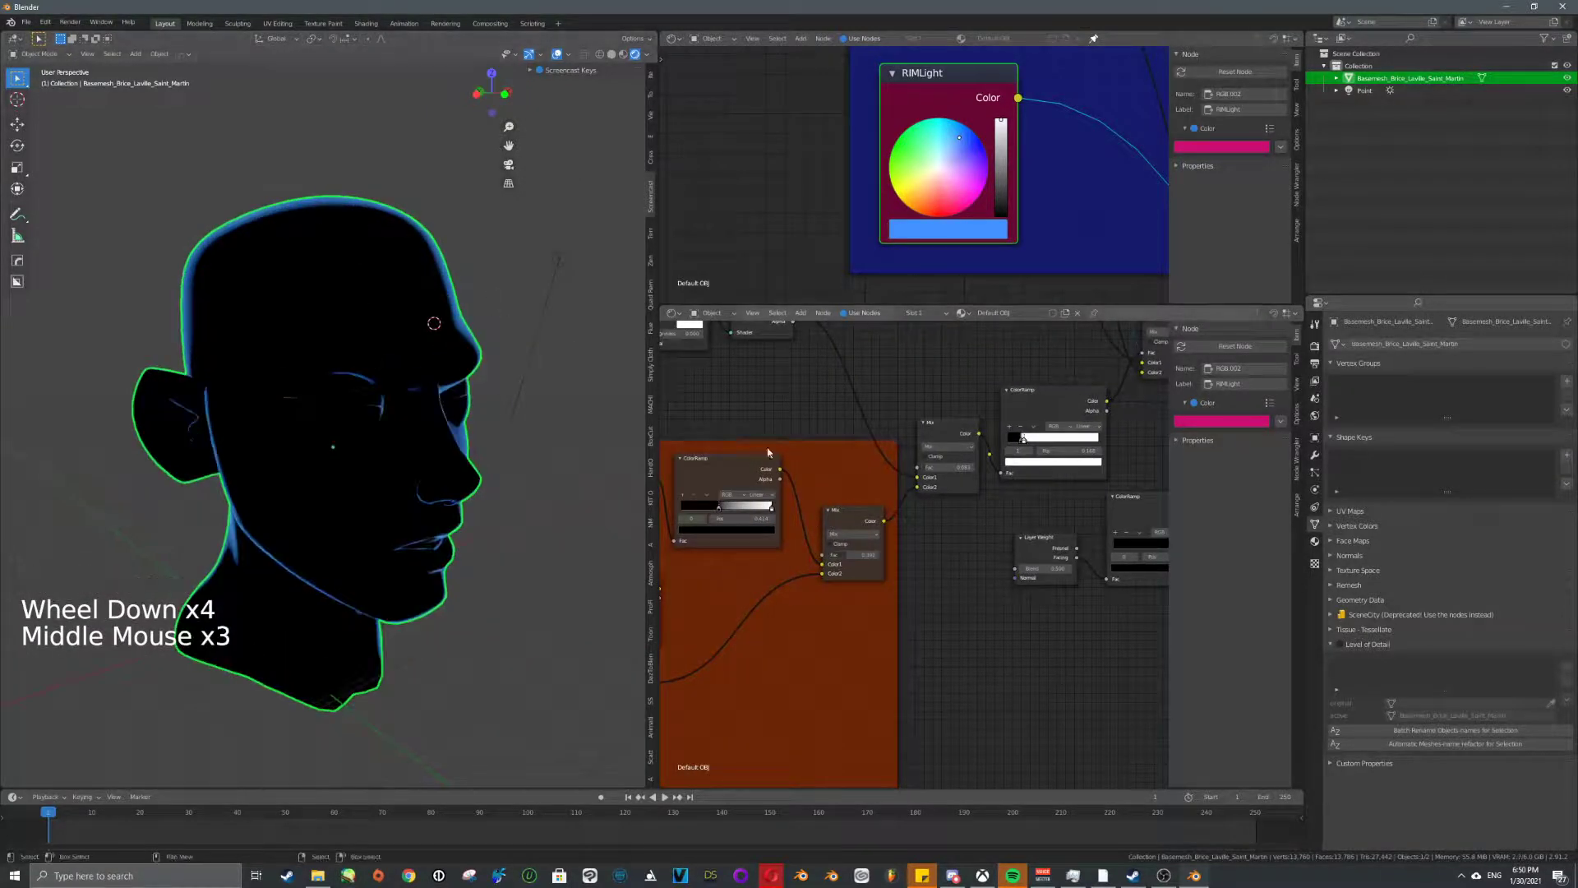
{"action": "scroll", "coordinate": [719, 538], "scroll_direction": "down", "scroll_amount": 6}
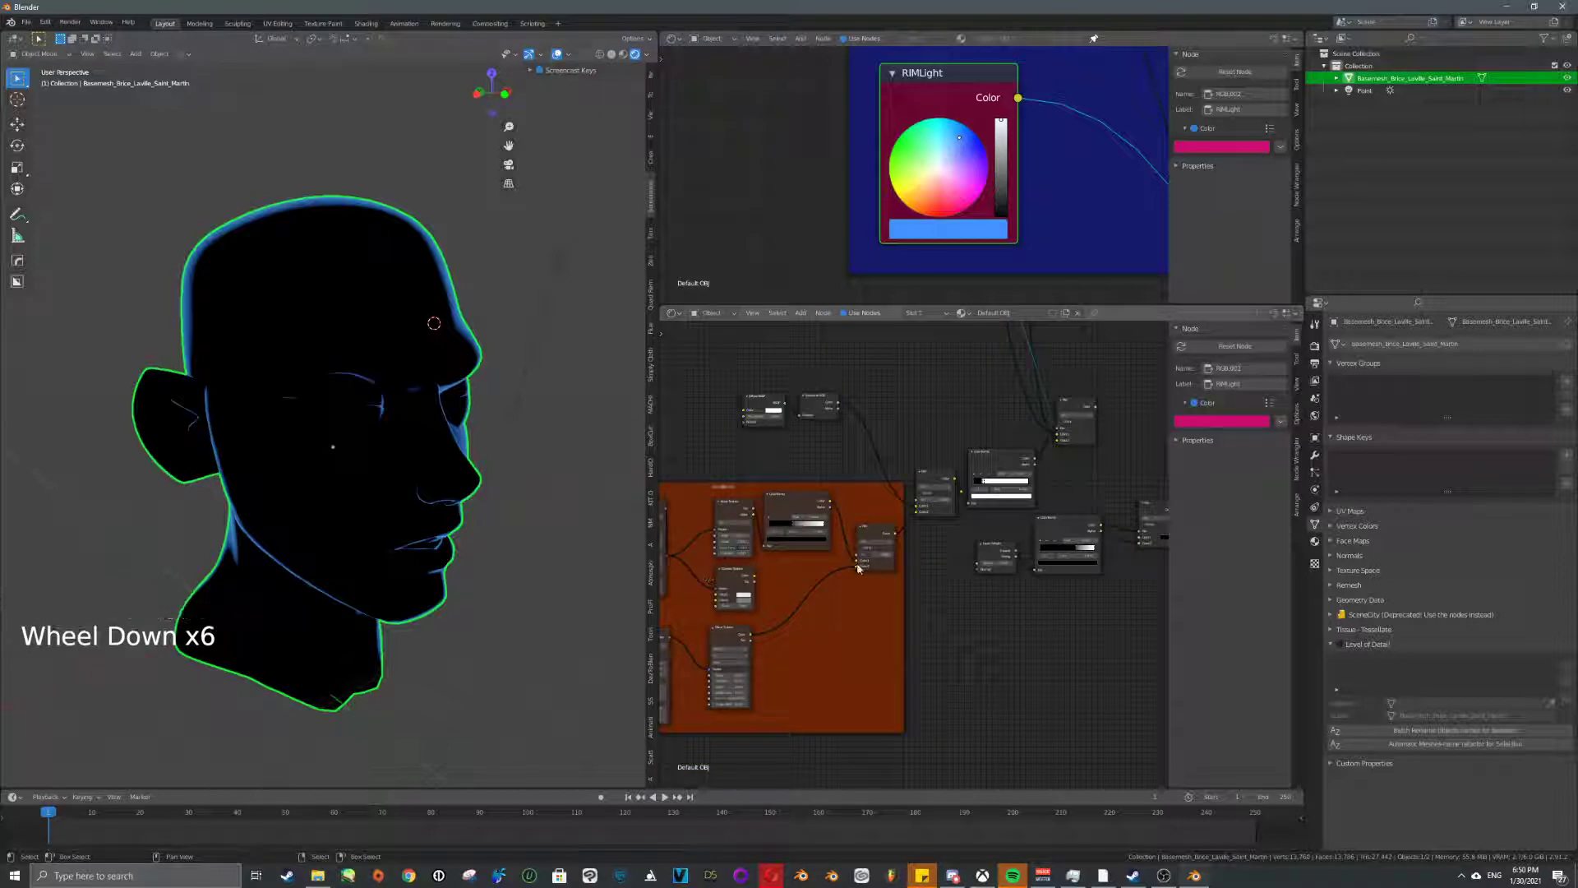
{"action": "middle_click_drag", "start_coordinate": [988, 503], "coordinate": [993, 530]}
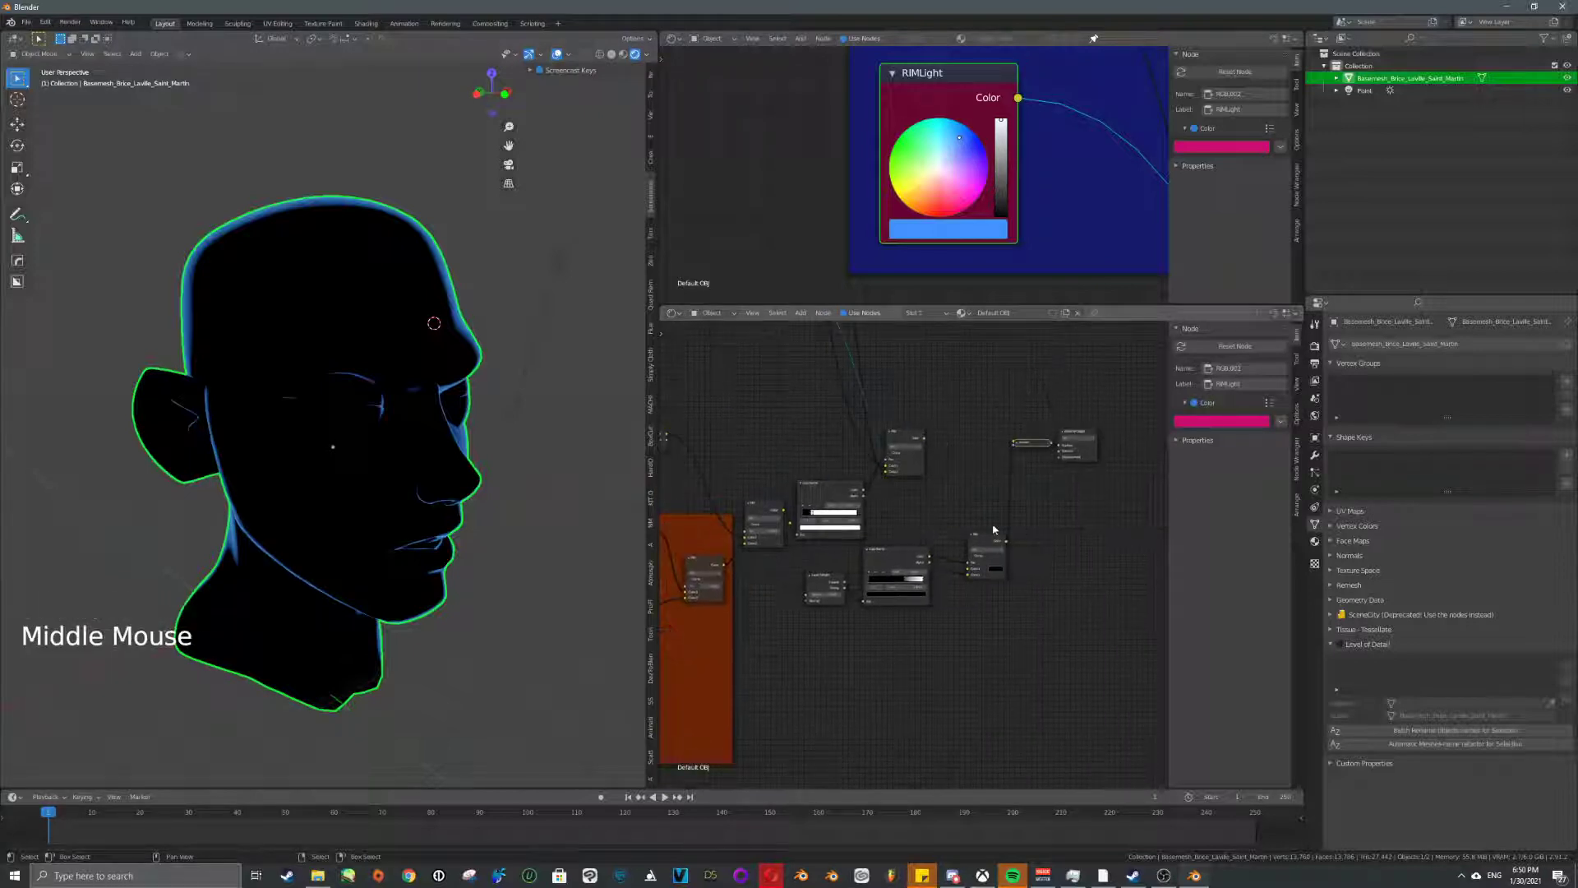
- Reposition the rim Mix node slightly and preview the Mix node that combines the shadow and light colours
{"action": "middle_click_drag", "start_coordinate": [766, 451], "coordinate": [943, 486]}
{"action": "scroll", "coordinate": [822, 469], "scroll_direction": "up", "scroll_amount": 6}
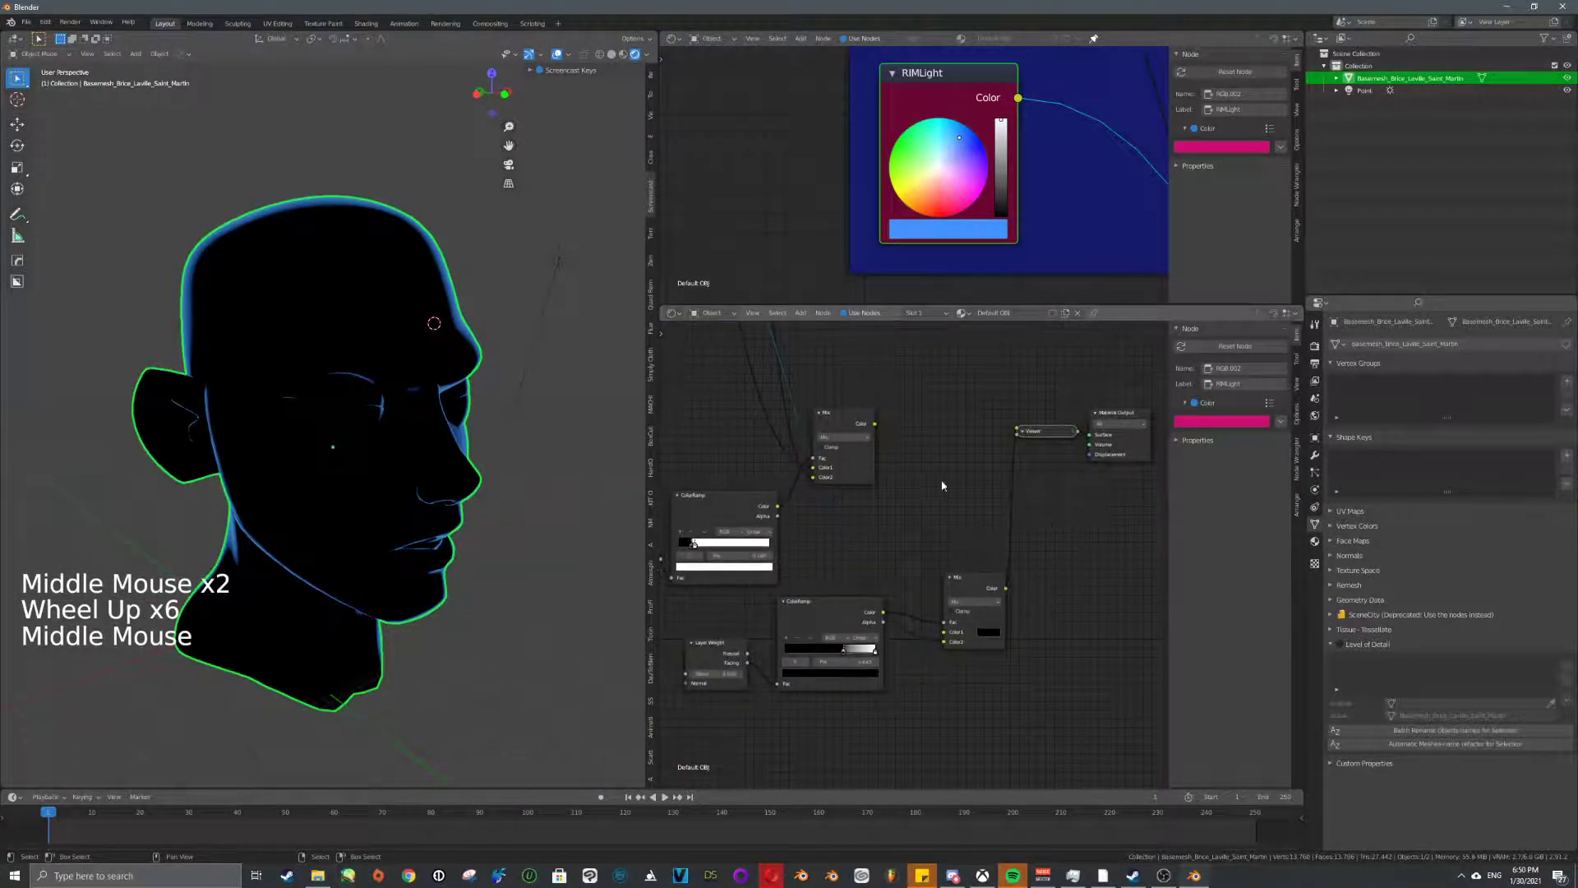
{"action": "left_click", "coordinate": [986, 577]}
{"action": "key", "text": "g"}
{"action": "left_click", "coordinate": [974, 565]}
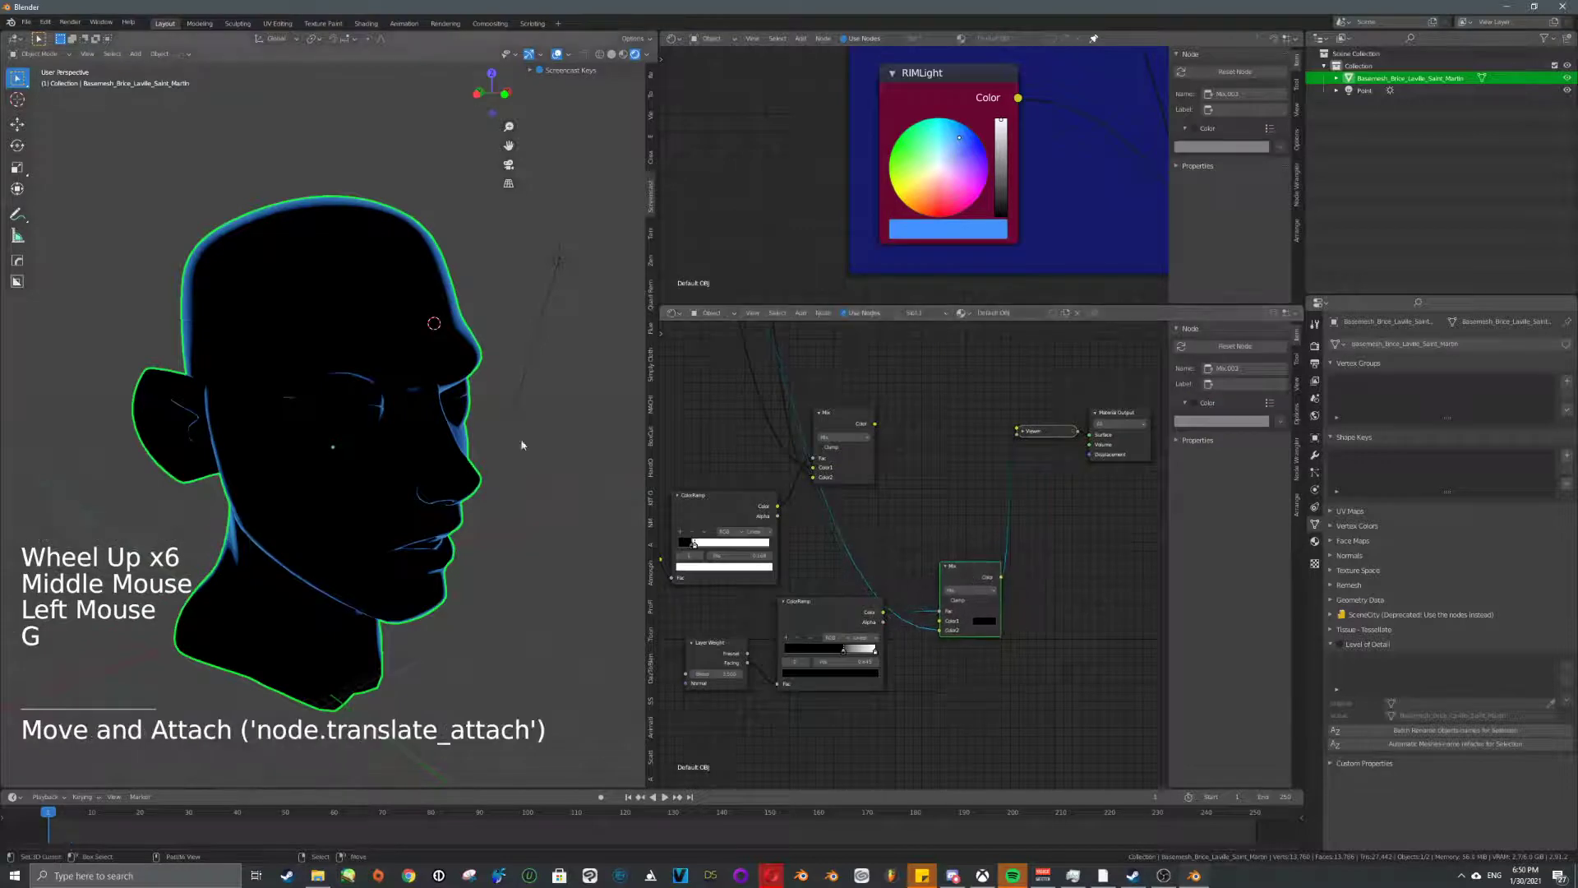
{"action": "left_click", "coordinate": [847, 442], "text": "ctrl+shift"}
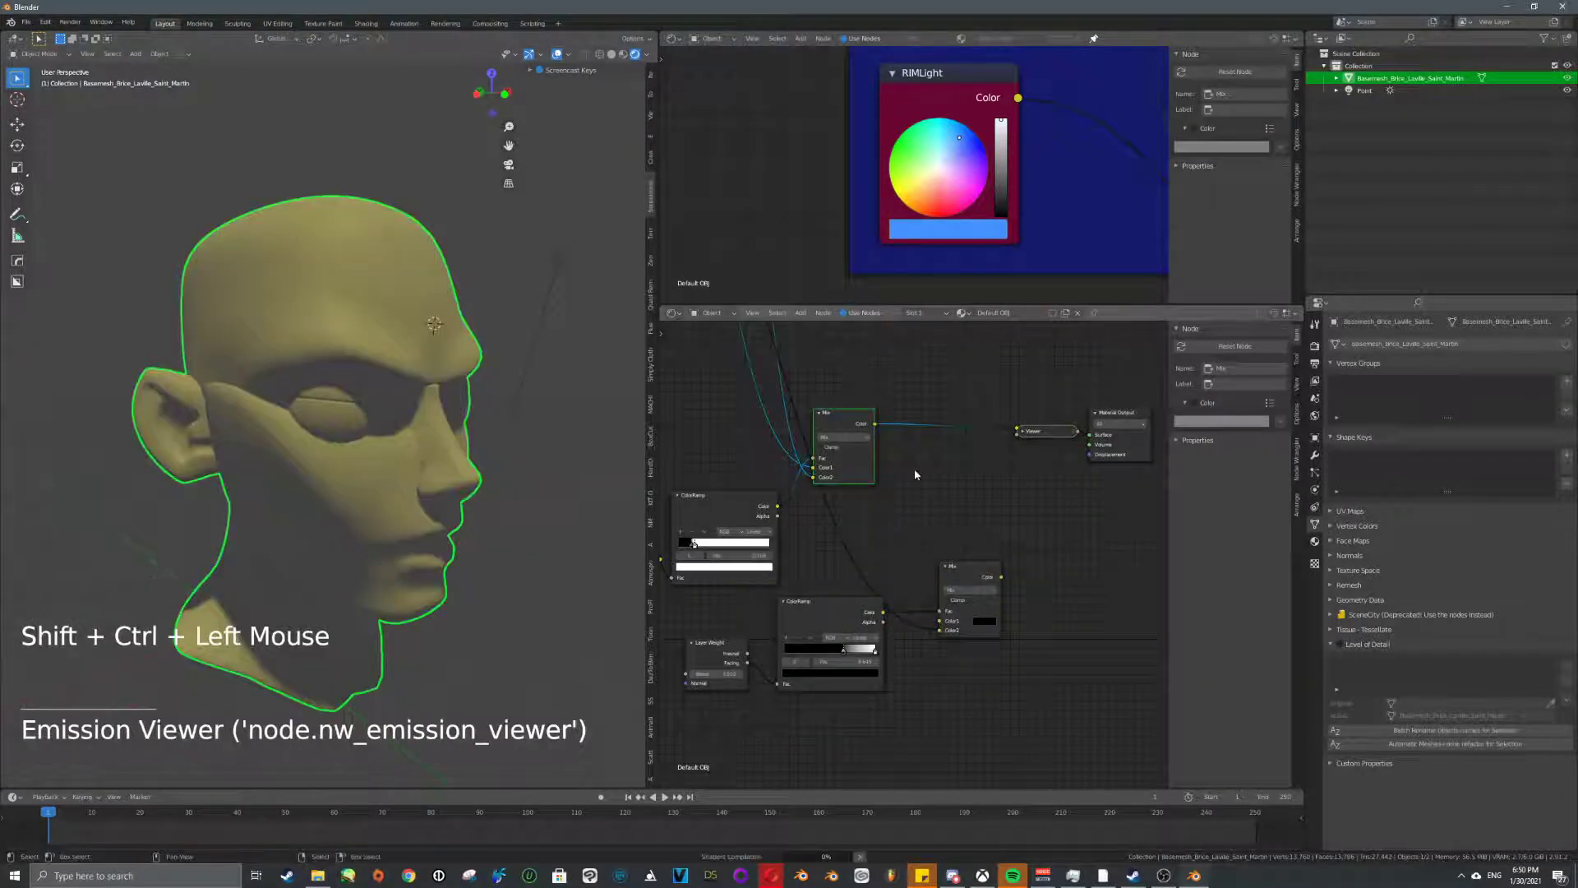
- Insert an Emission node after the shadow/light Mix node, cut the Viewer link and output the Emission to the material surface
{"action": "key", "text": "shift+a"}
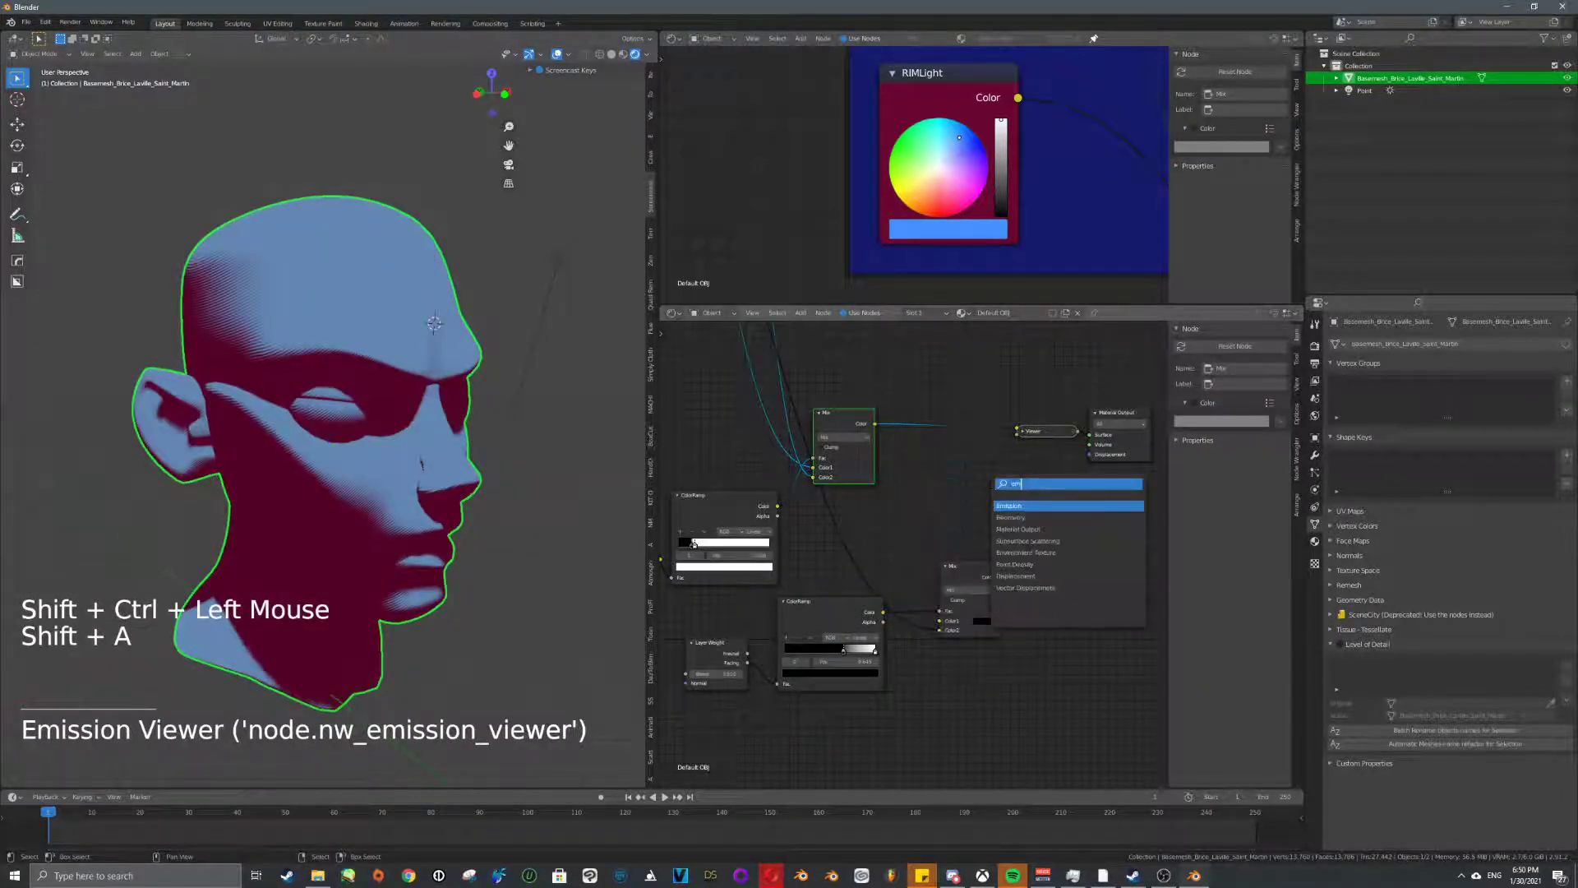
{"action": "left_click", "coordinate": [1020, 503]}
{"action": "left_click", "coordinate": [948, 409]}
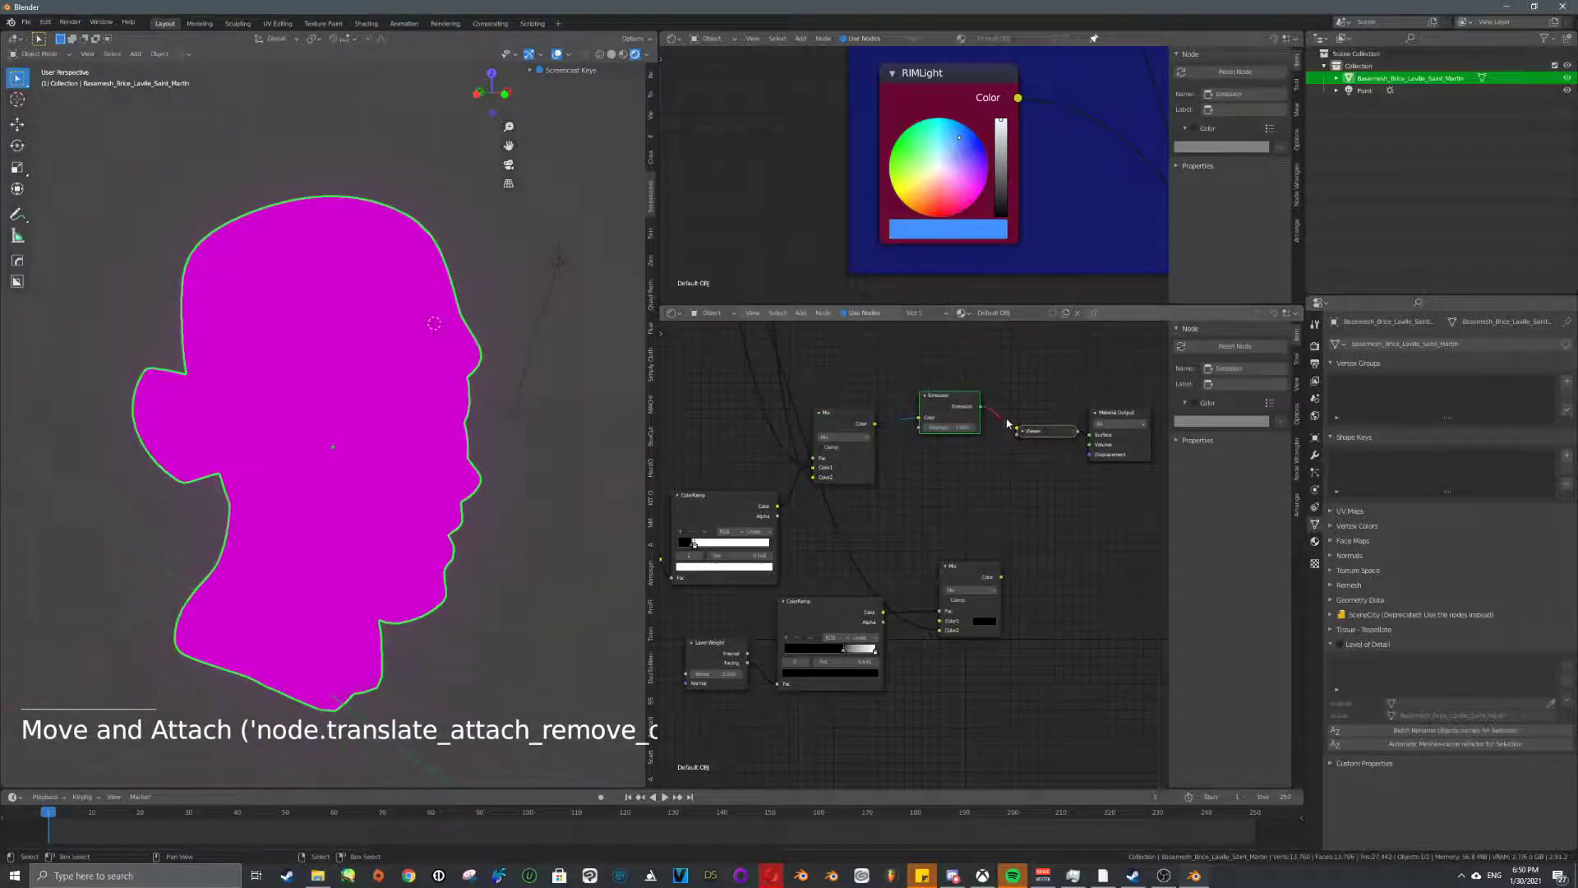
{"action": "right_click_drag", "start_coordinate": [1010, 411], "coordinate": [973, 450], "text": "ctrl"}
{"action": "left_click", "coordinate": [944, 396], "text": "ctrl+shift"}
- Add a second Emission node beside the rim Mix node and feed it with the rim Mix's Color output
{"action": "key", "text": "shift+a"}
{"action": "left_click", "coordinate": [1067, 548]}
{"action": "type", "text": "em"}
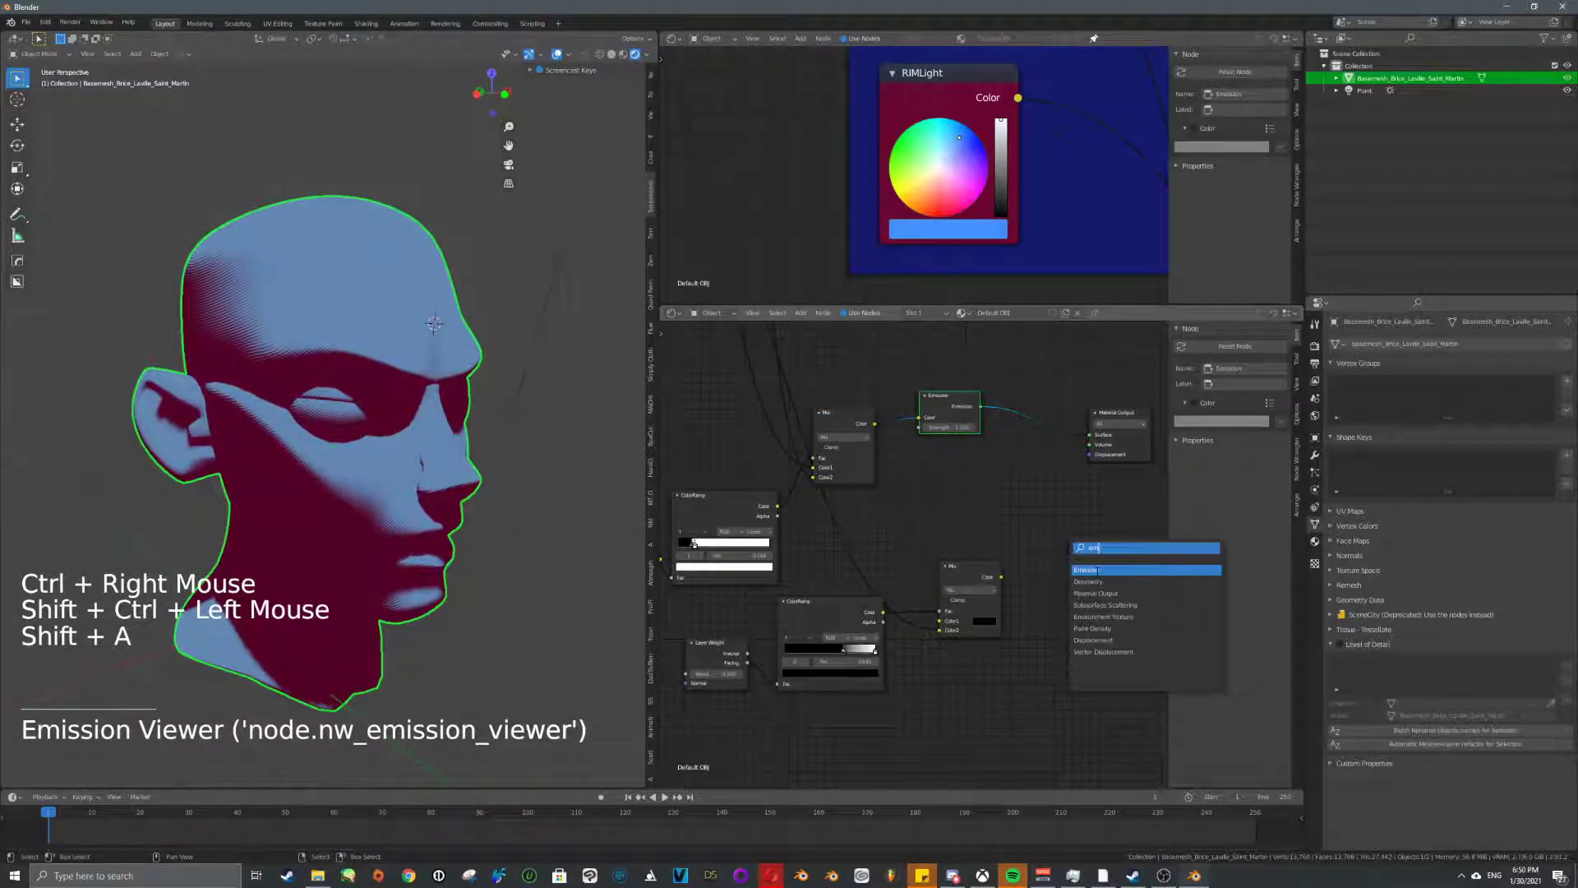
{"action": "key", "text": "Return"}
{"action": "left_click", "coordinate": [1044, 552]}
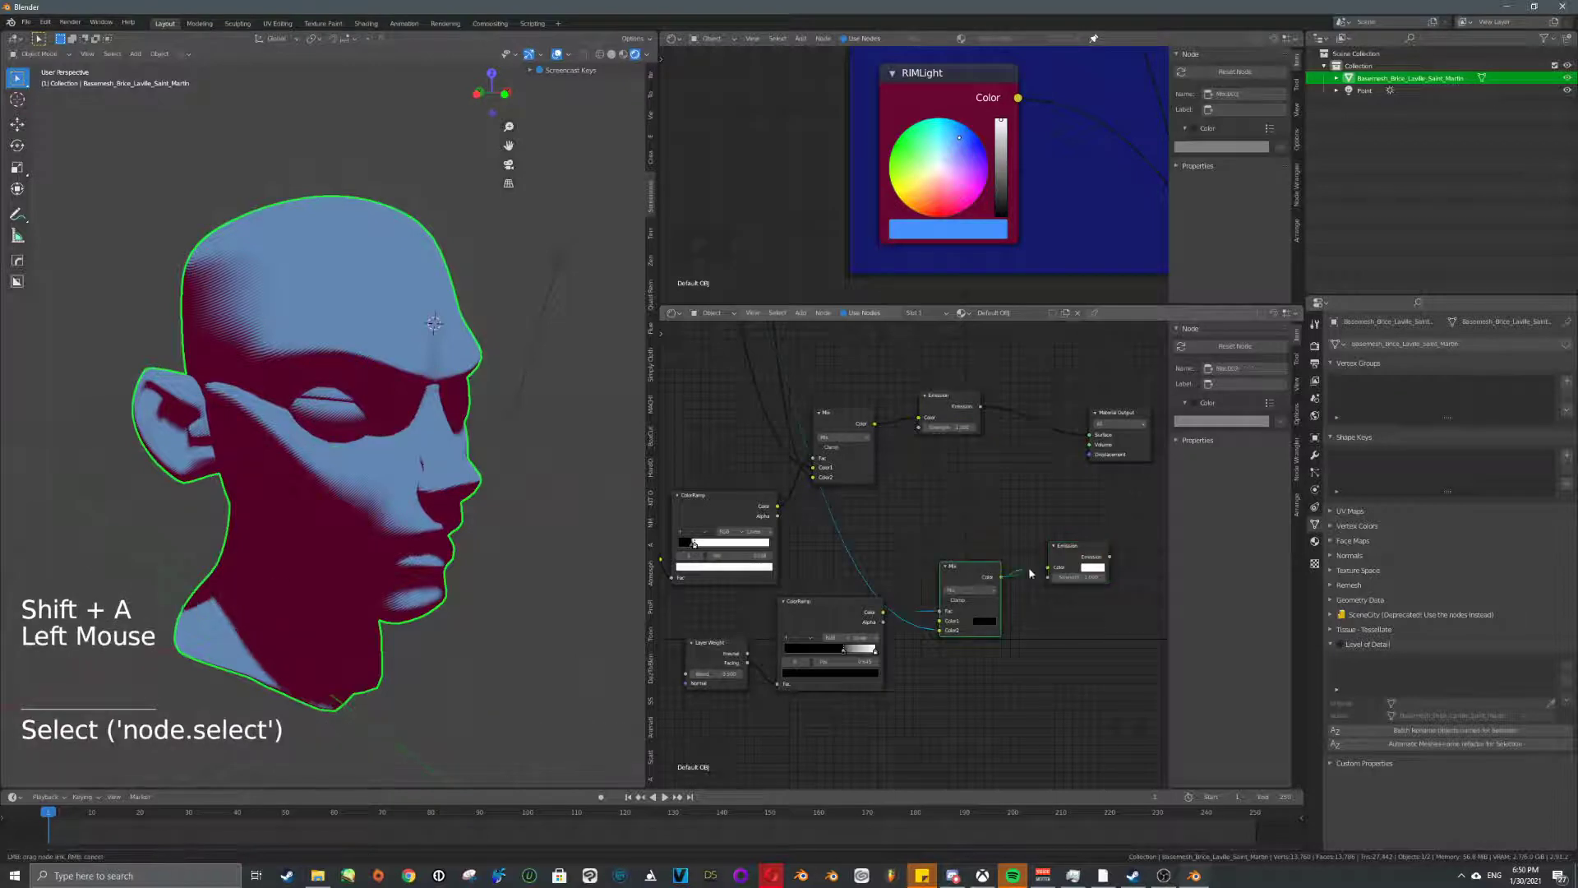
{"action": "left_click", "coordinate": [1041, 555]}
{"action": "key", "text": "g"}
{"action": "left_click", "coordinate": [1045, 564]}
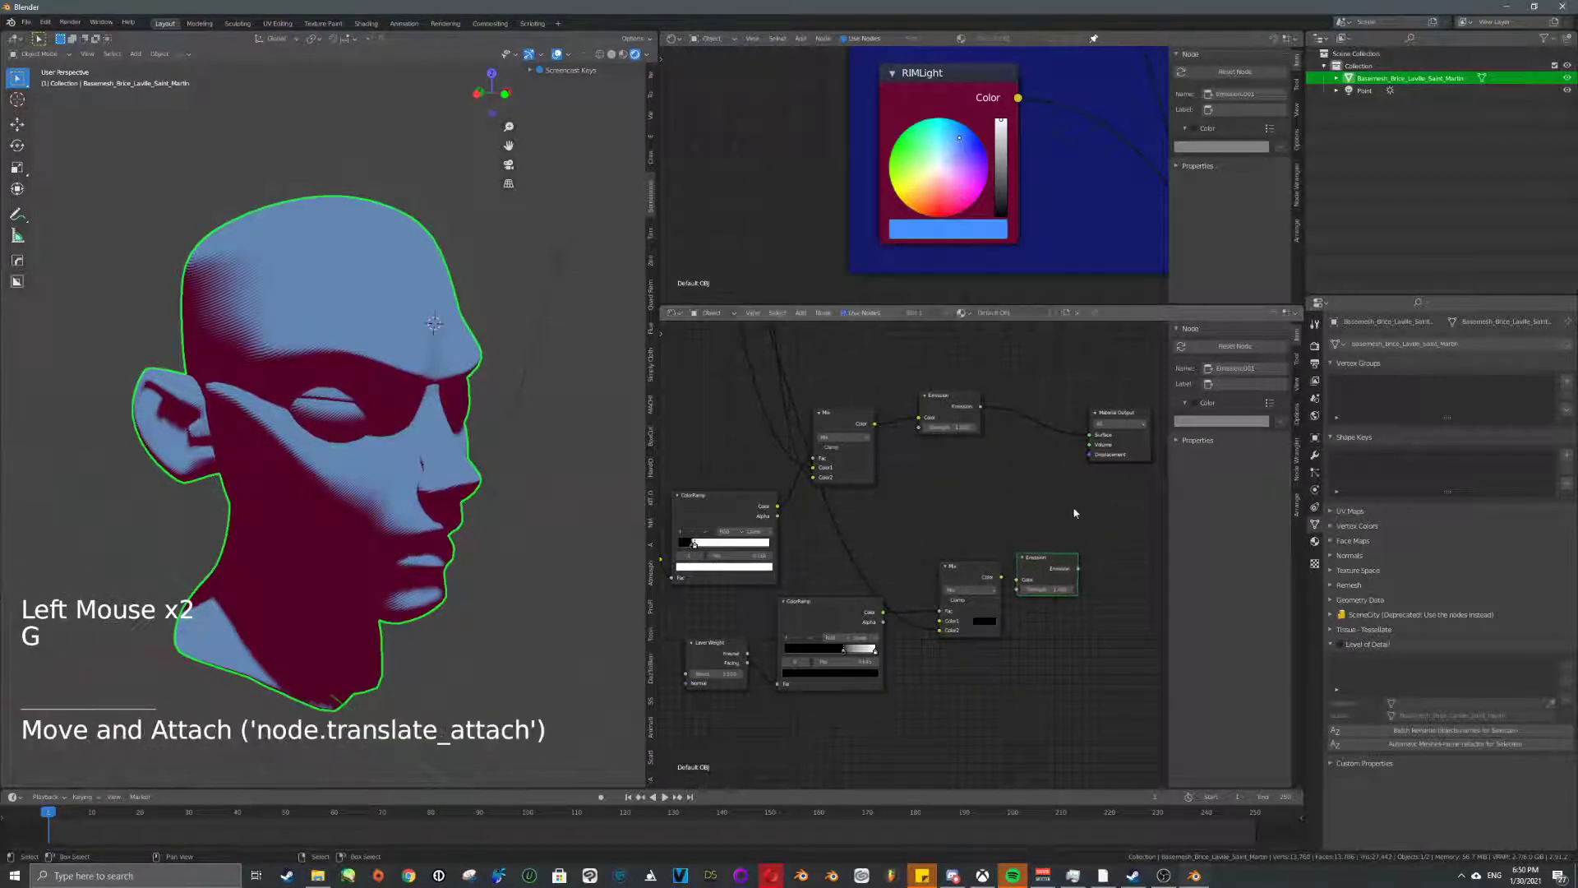
- Combine both Emission nodes with an Add Shader node and connect it to the Material Output's Surface
{"action": "key", "text": "shift+a"}
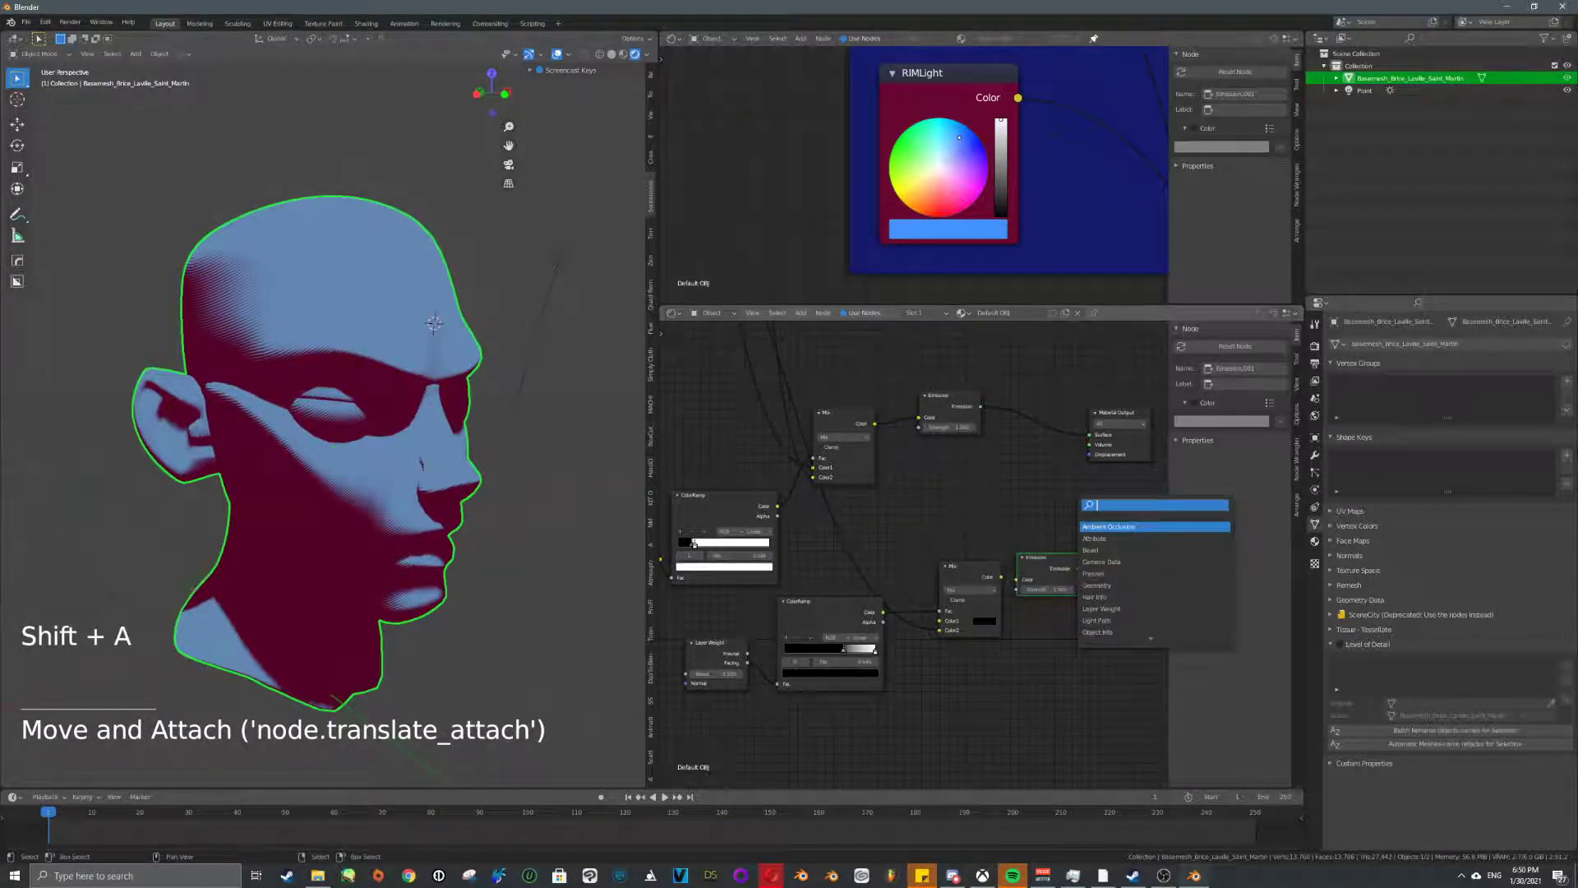
{"action": "type", "text": "add"}
{"action": "key", "text": "Return"}
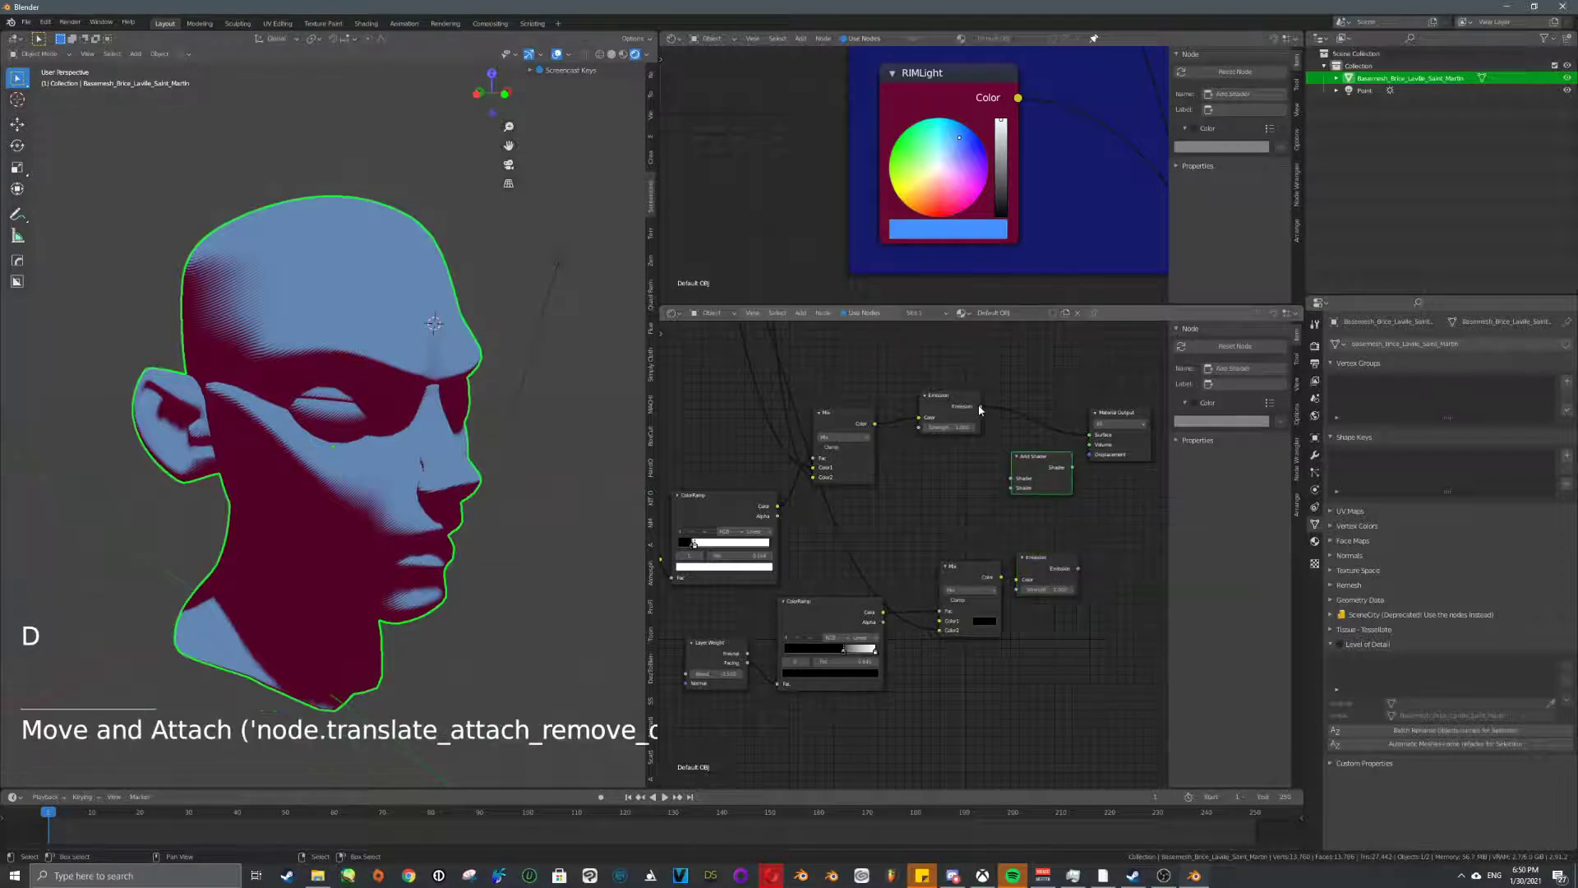
{"action": "left_click_drag", "start_coordinate": [979, 409], "coordinate": [1089, 442]}
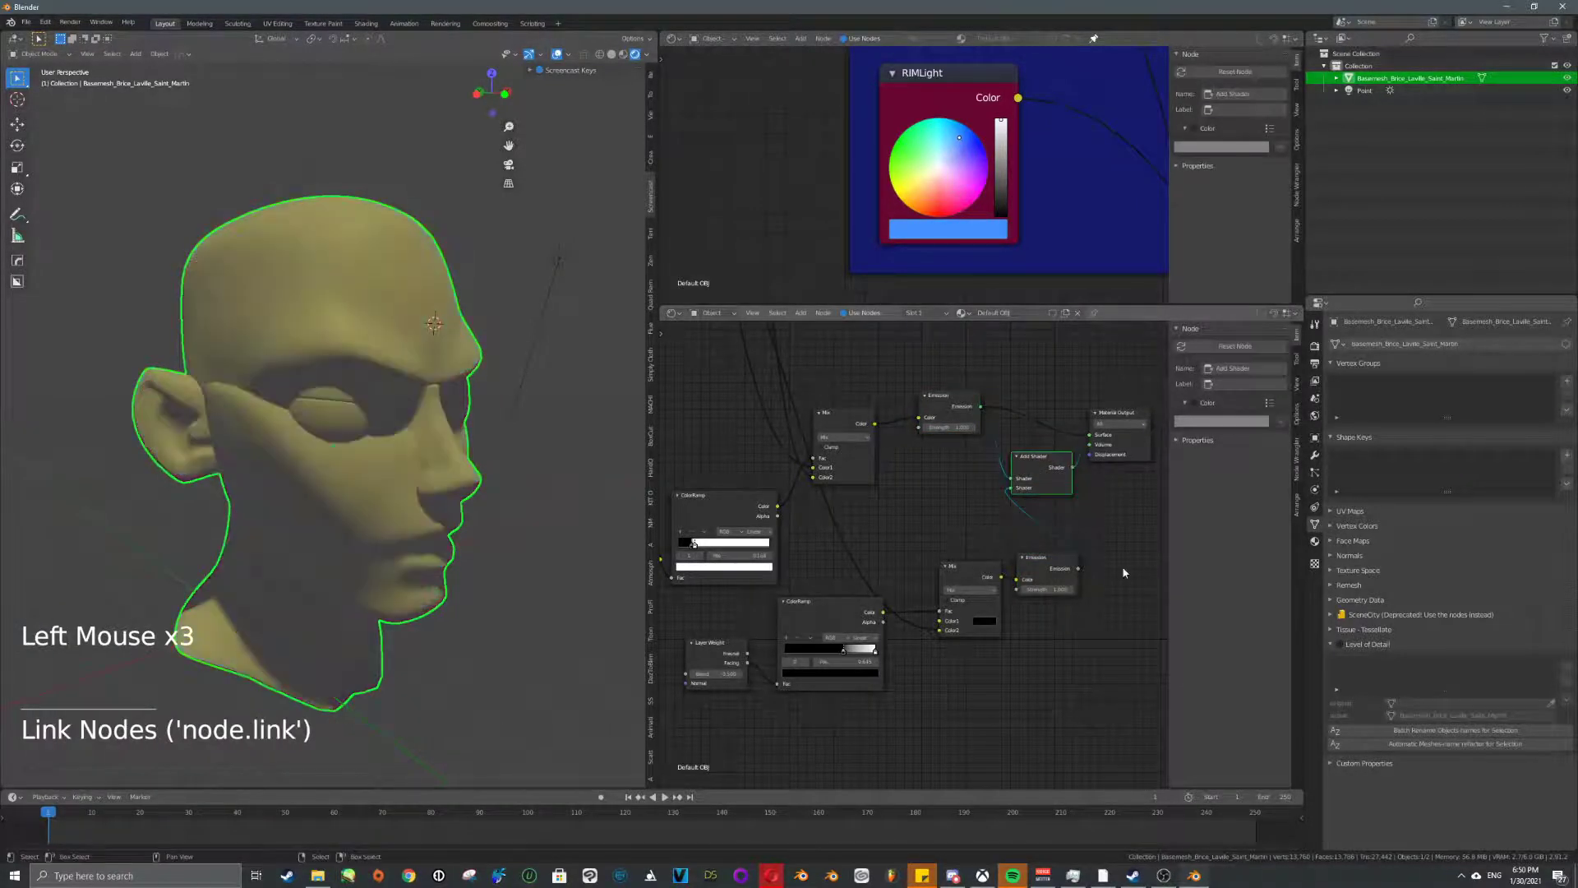
{"action": "middle_click_drag", "start_coordinate": [526, 468], "coordinate": [388, 461]}
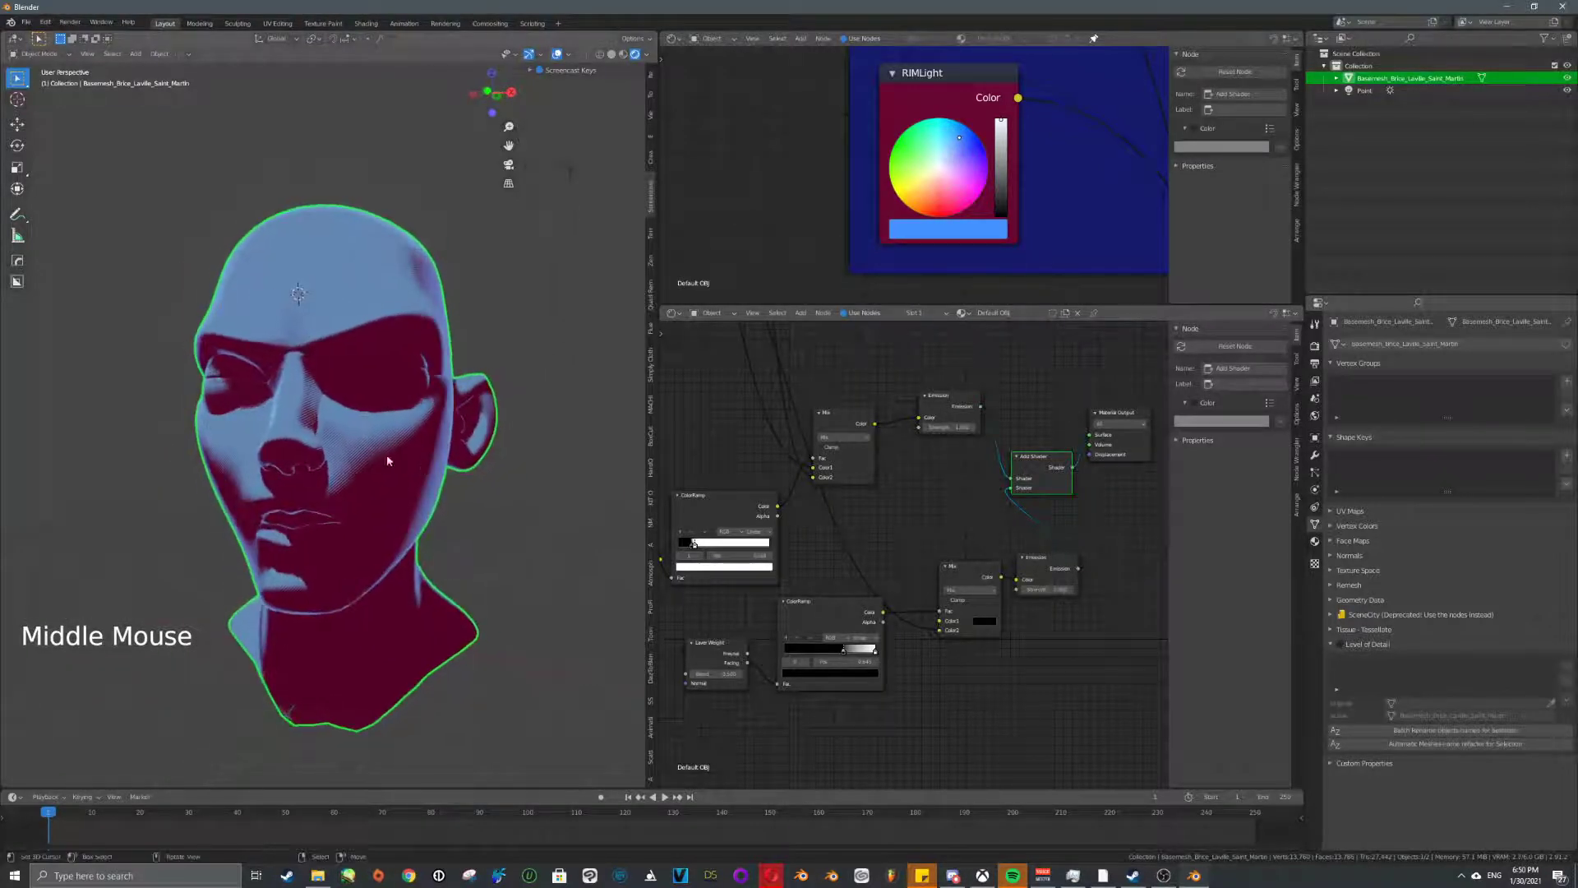
- Change the RIMLight colour to fully saturated red and view the rim on the head from another angle
{"action": "left_click", "coordinate": [945, 234]}
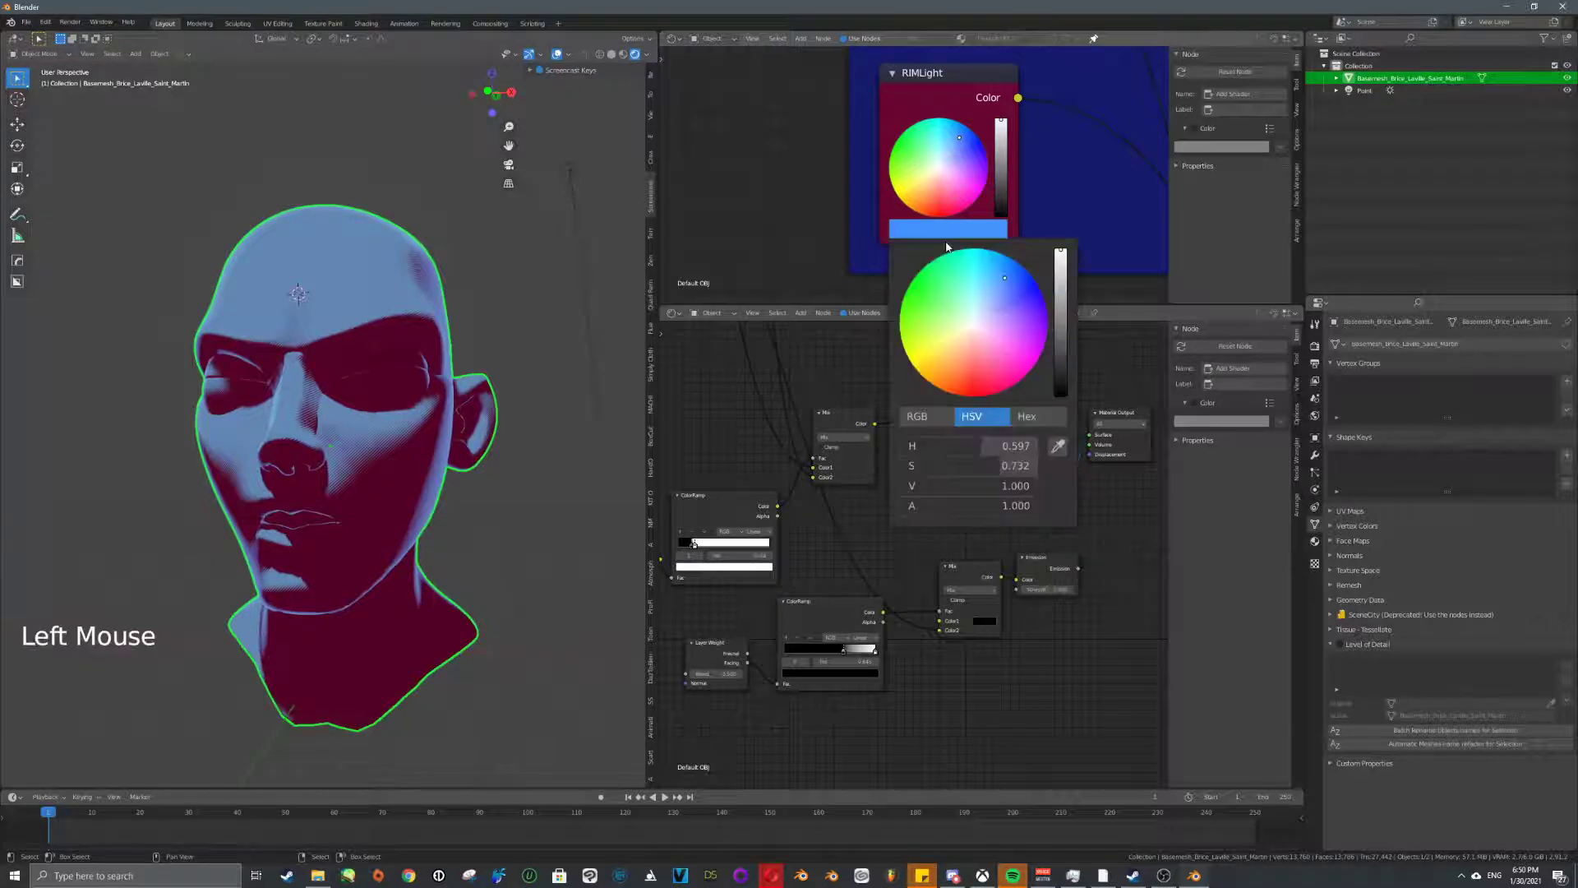
{"action": "left_click", "coordinate": [968, 397]}
{"action": "middle_click_drag", "start_coordinate": [386, 411], "coordinate": [444, 410]}
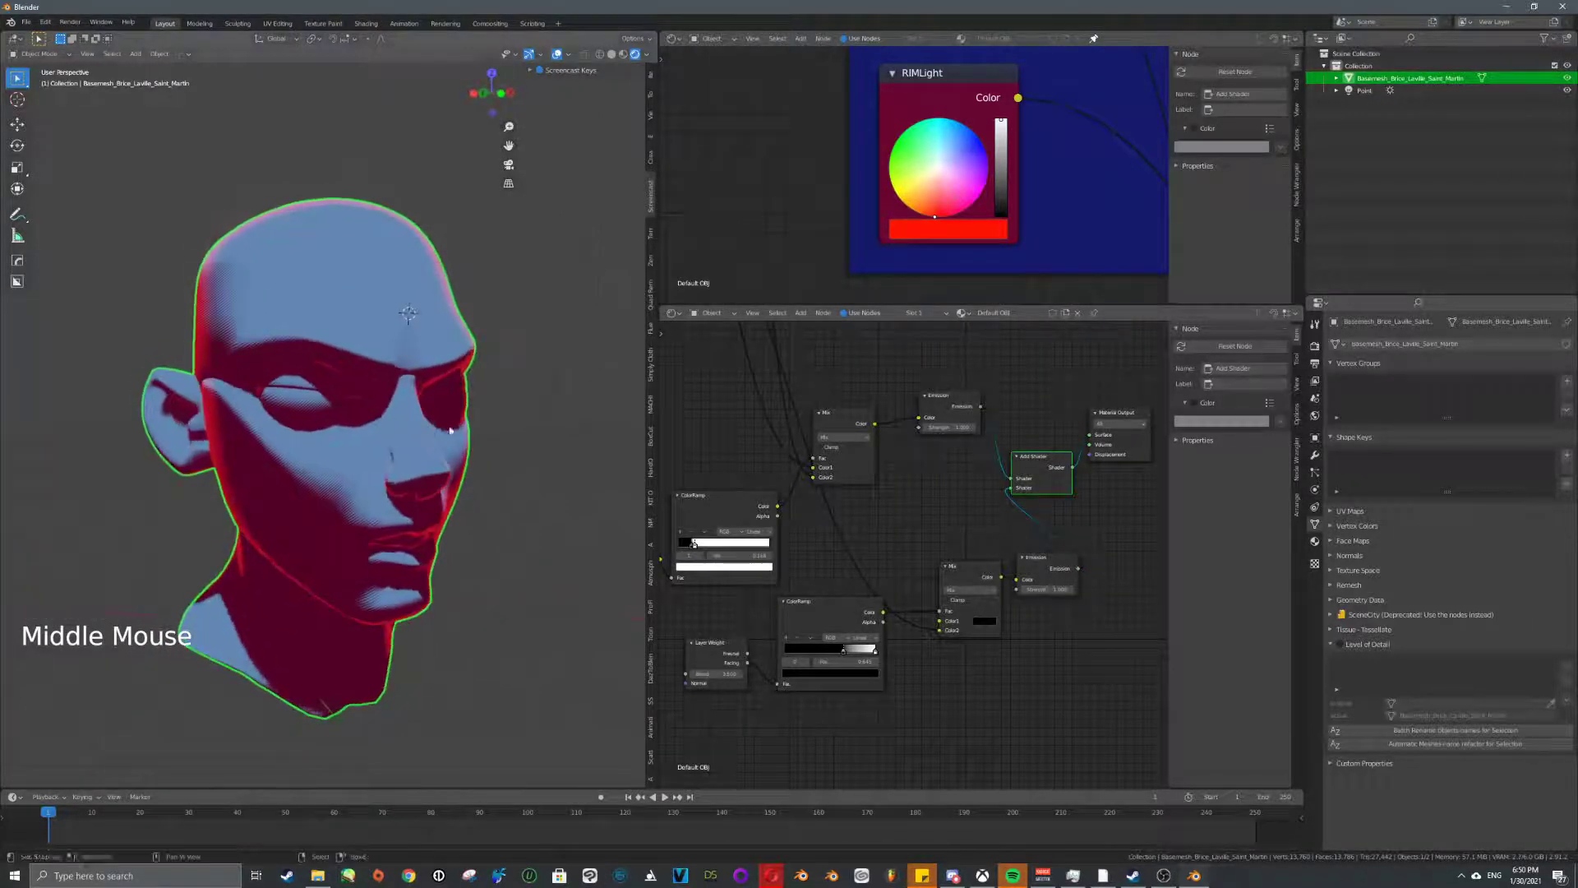
- Try a strong glow on the rim Emission node, then settle on a much lower Strength
{"action": "middle_click_drag", "start_coordinate": [945, 642], "coordinate": [945, 584]}
{"action": "scroll", "coordinate": [945, 583], "scroll_direction": "up", "scroll_amount": 5}
{"action": "left_click_drag", "start_coordinate": [1126, 512], "coordinate": [1167, 511]}
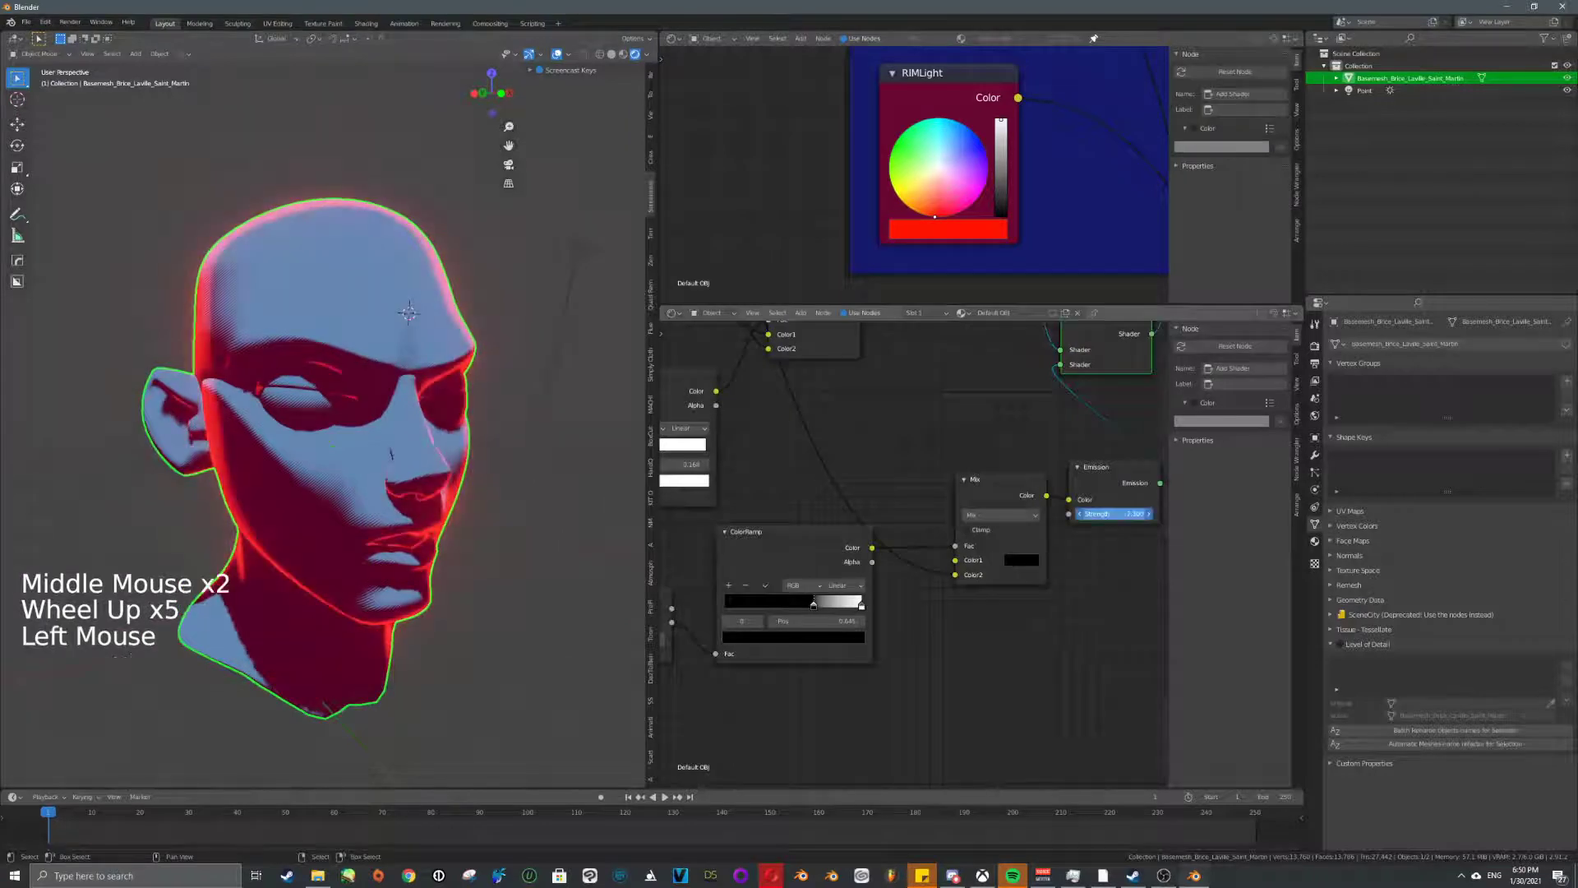
{"action": "middle_click_drag", "start_coordinate": [427, 402], "coordinate": [386, 419]}
{"action": "scroll", "coordinate": [361, 447], "scroll_direction": "down", "scroll_amount": 3}
{"action": "scroll", "coordinate": [319, 455], "scroll_direction": "up", "scroll_amount": 1}
{"action": "scroll", "coordinate": [319, 455], "scroll_direction": "up", "scroll_amount": 2}
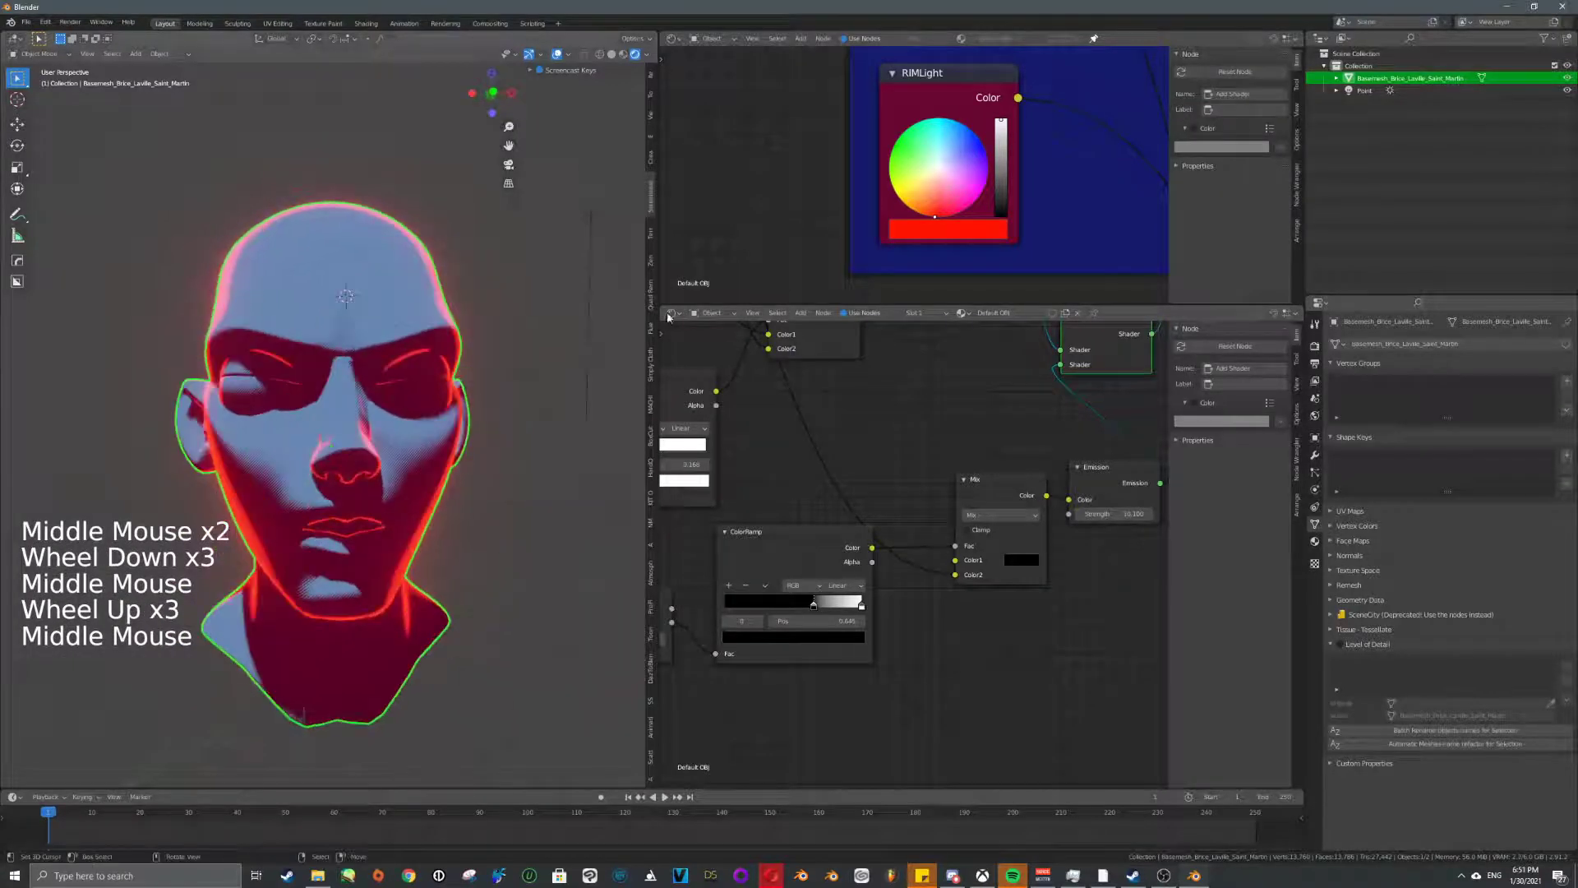
{"action": "middle_click_drag", "start_coordinate": [1072, 524], "coordinate": [1015, 519]}
{"action": "left_click_drag", "start_coordinate": [1037, 511], "coordinate": [1001, 511]}
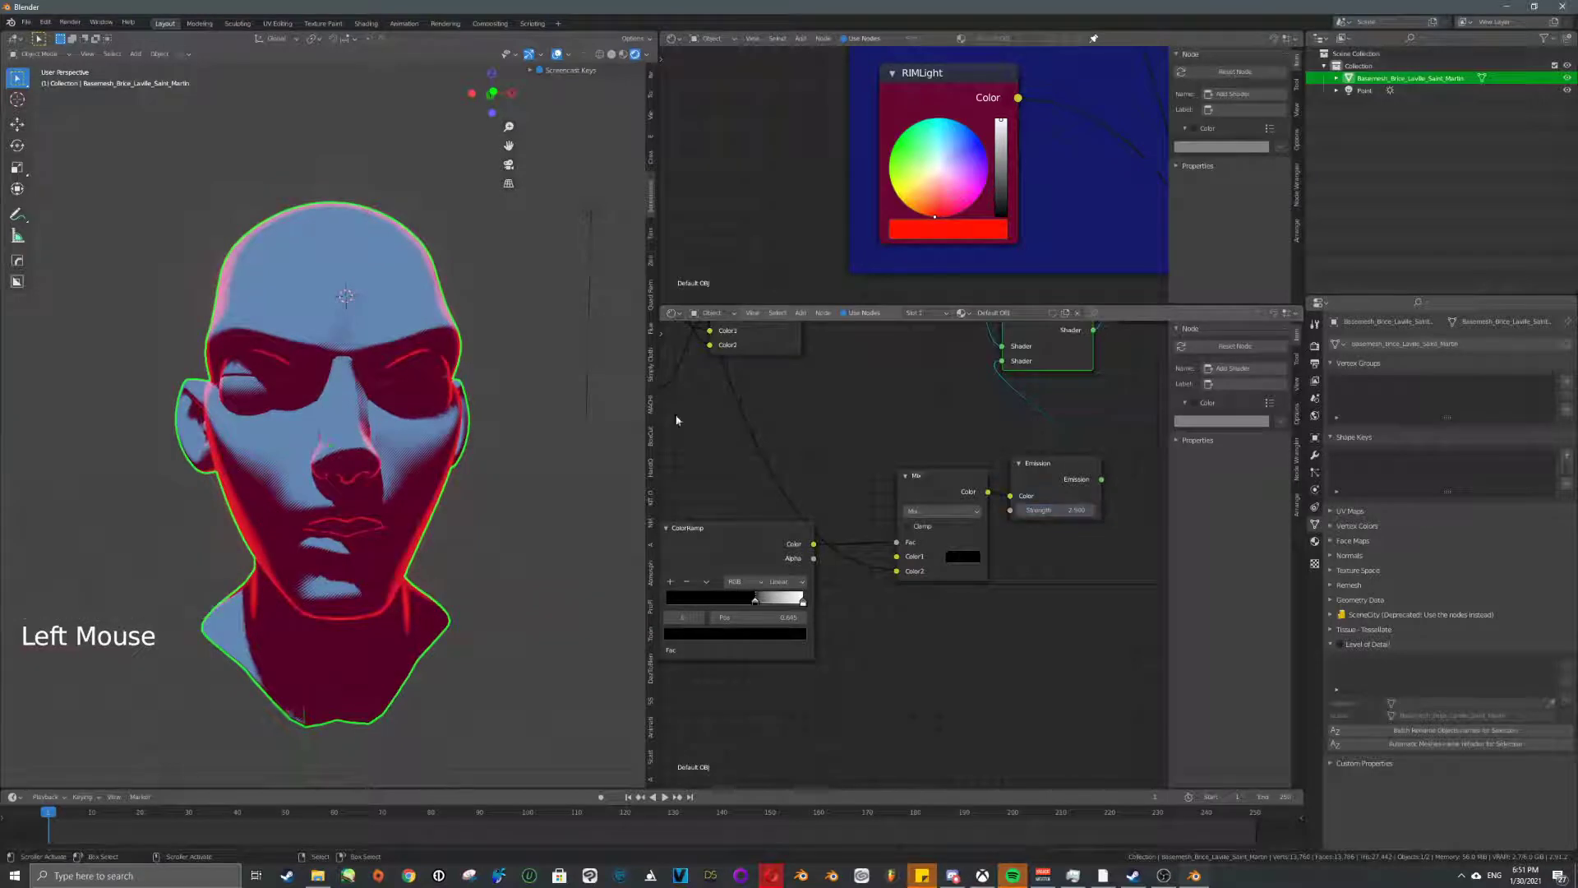
- Fine-tune the Layer Weight node's Blend to about 0.54 to adjust the rim's width
{"action": "mouse_move", "coordinate": [383, 457]}
{"action": "middle_mouse_down"}
{"action": "mouse_move", "coordinate": [430, 466]}
{"action": "mouse_move", "coordinate": [407, 462]}
{"action": "middle_mouse_up"}
{"action": "middle_click_drag", "start_coordinate": [855, 570], "coordinate": [1083, 523]}
{"action": "mouse_move", "coordinate": [796, 588]}
{"action": "left_mouse_down", "text": "shift"}
{"action": "mouse_move", "coordinate": [831, 588]}
{"action": "mouse_move", "coordinate": [793, 587]}
{"action": "mouse_move", "coordinate": [814, 588]}
{"action": "left_mouse_up", "text": "shift"}
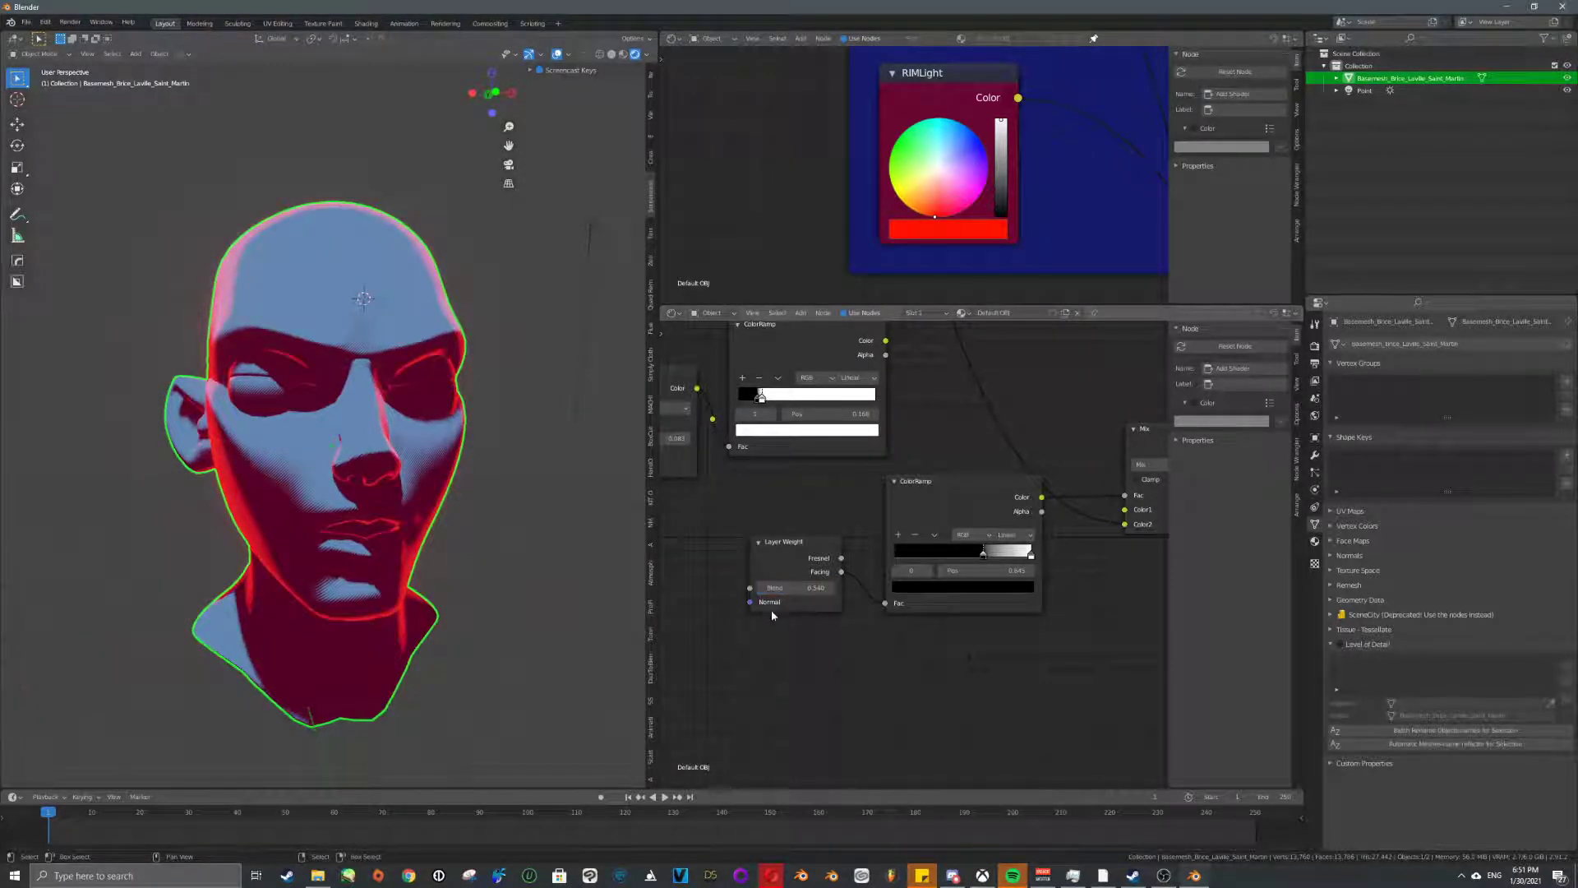
- Add a Value node beside the Colours frame and link it to the Layer Weight node's Blend input
{"action": "scroll", "coordinate": [904, 206], "scroll_direction": "down", "scroll_amount": 6}
{"action": "middle_click_drag", "start_coordinate": [904, 247], "coordinate": [912, 197]}
{"action": "scroll", "coordinate": [905, 215], "scroll_direction": "down", "scroll_amount": 12}
{"action": "scroll", "coordinate": [905, 216], "scroll_direction": "up", "scroll_amount": 1}
{"action": "scroll", "coordinate": [943, 188], "scroll_direction": "up", "scroll_amount": 1}
{"action": "scroll", "coordinate": [929, 201], "scroll_direction": "up", "scroll_amount": 5}
{"action": "scroll", "coordinate": [916, 211], "scroll_direction": "down", "scroll_amount": 1}
{"action": "key", "text": "shift+a"}
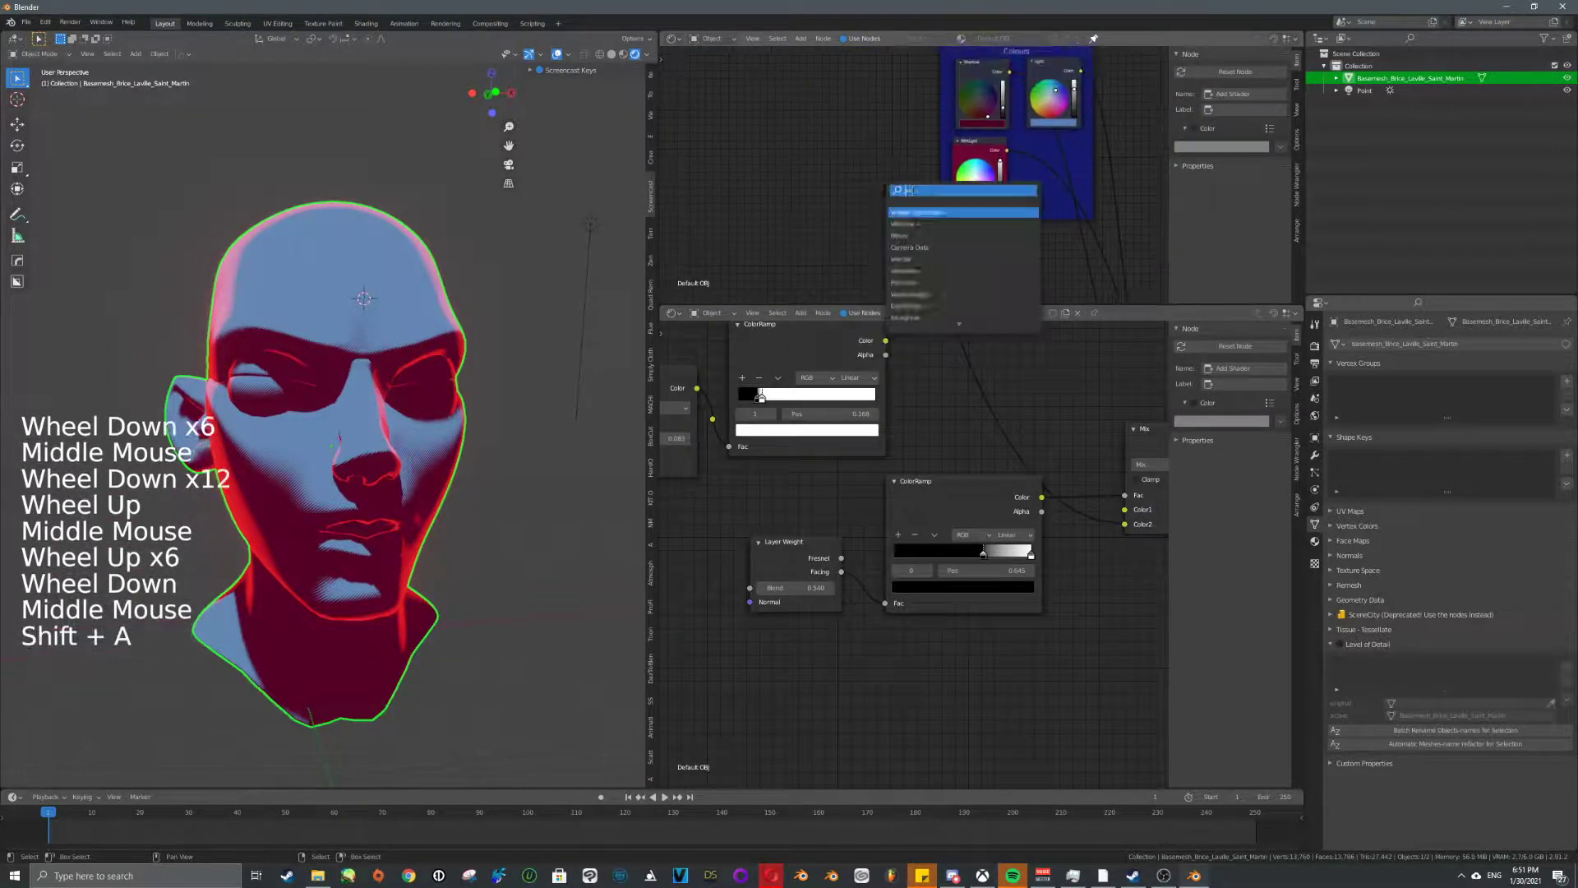
{"action": "left_click", "coordinate": [904, 178]}
{"action": "scroll", "coordinate": [795, 579], "scroll_direction": "down", "scroll_amount": 14}
{"action": "middle_click_drag", "start_coordinate": [795, 579], "coordinate": [953, 613]}
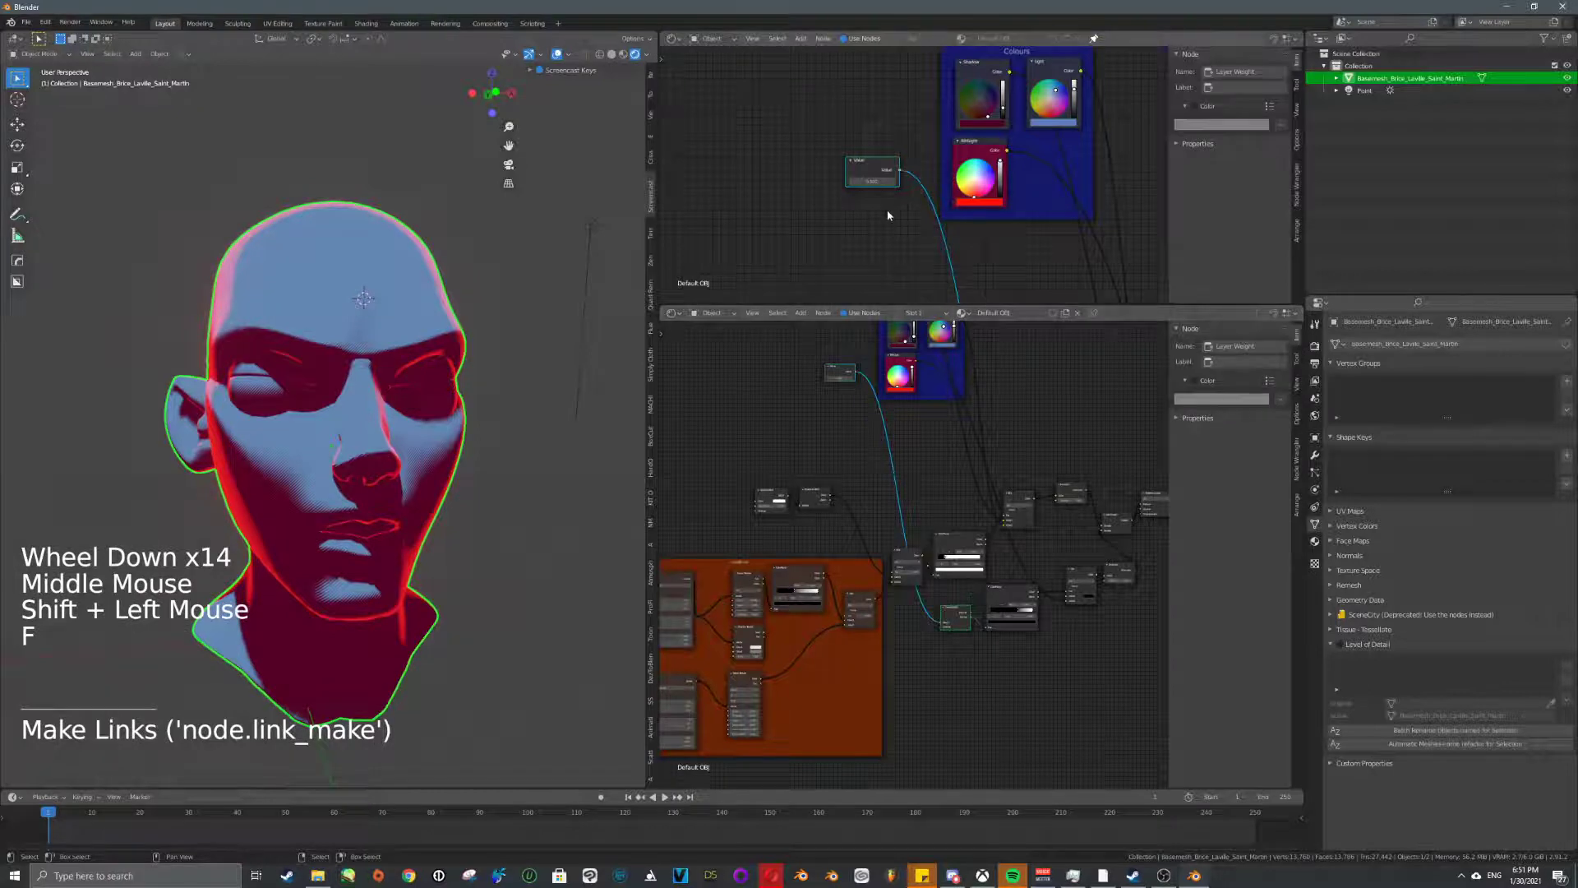
- Move the Value node into the Colours frame and place it beside the Light node
{"action": "scroll", "coordinate": [887, 205], "scroll_direction": "up", "scroll_amount": 9}
{"action": "mouse_move", "coordinate": [830, 189]}
{"action": "left_mouse_down"}
{"action": "mouse_move", "coordinate": [888, 189]}
{"action": "mouse_move", "coordinate": [873, 188]}
{"action": "left_mouse_up"}
{"action": "scroll", "coordinate": [882, 166], "scroll_direction": "down", "scroll_amount": 4}
{"action": "middle_click_drag", "start_coordinate": [881, 166], "coordinate": [736, 196]}
{"action": "left_click", "coordinate": [736, 196]}
{"action": "key", "text": "g"}
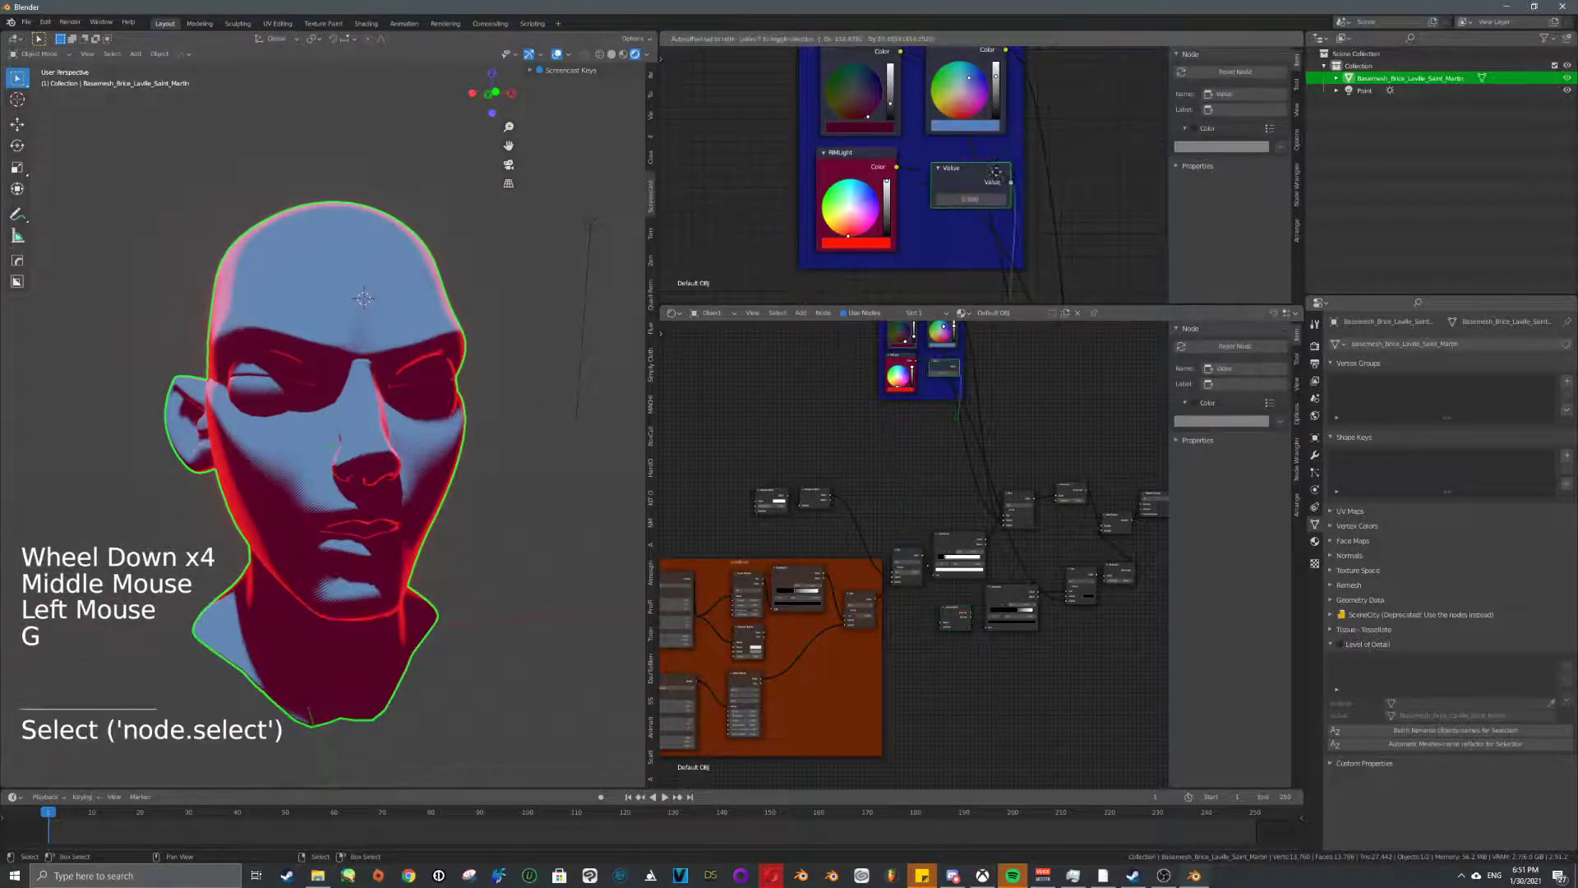
{"action": "middle_click", "coordinate": [986, 238]}
{"action": "key", "text": "g"}
{"action": "key", "text": "g"}
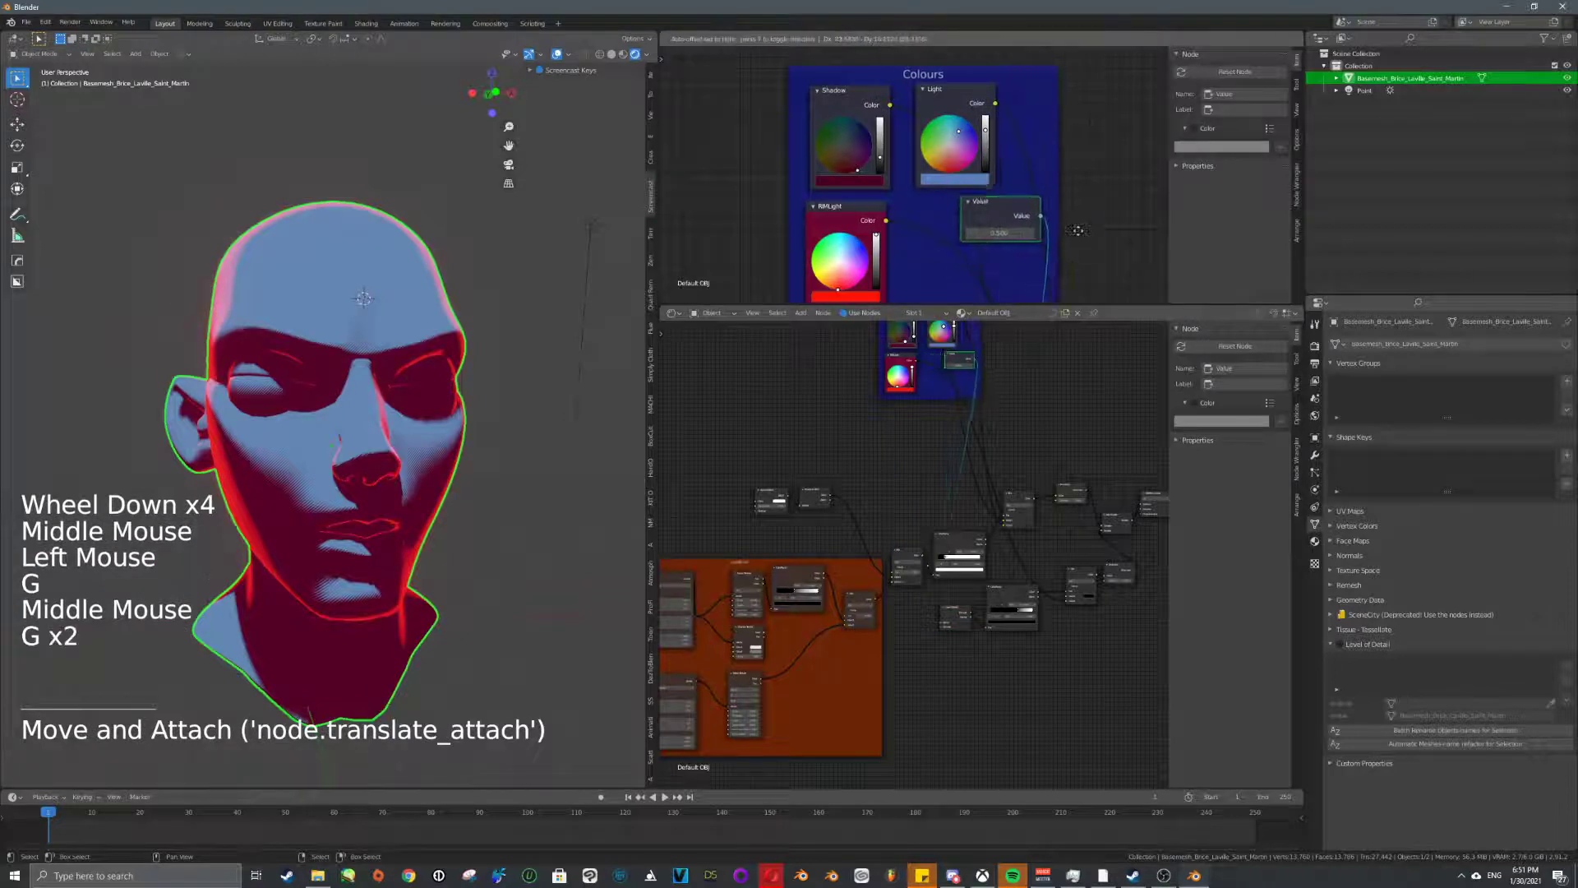
{"action": "scroll", "coordinate": [1074, 113], "scroll_direction": "up", "scroll_amount": 2}
- Enlarge the upper node editor and set the Value node to 0.6
{"action": "left_click", "coordinate": [1074, 113]}
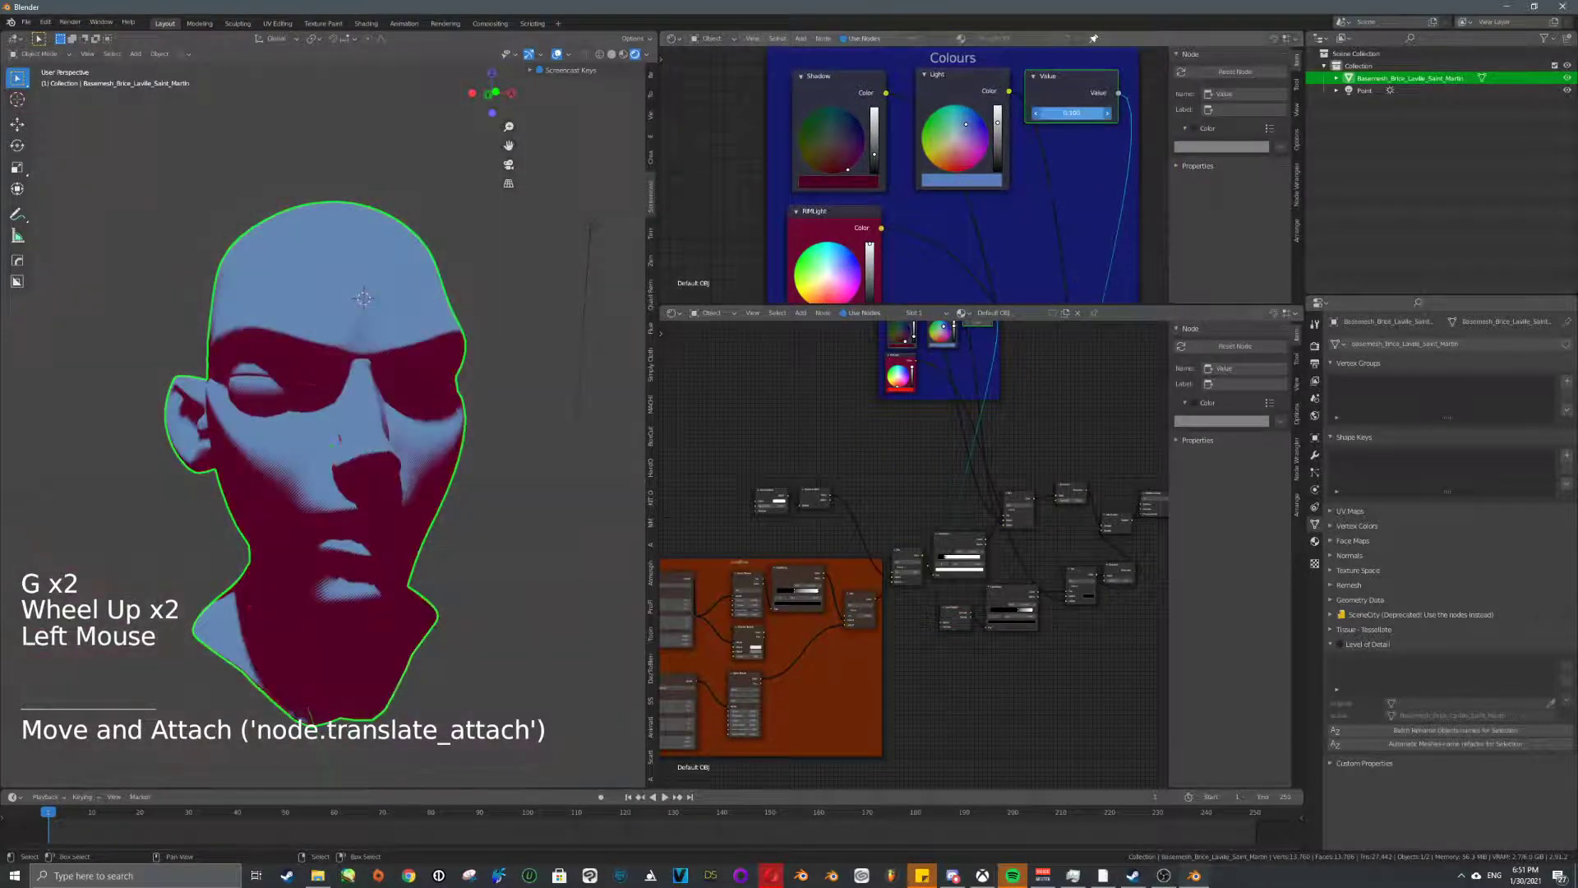
{"action": "left_click_drag", "start_coordinate": [1000, 304], "coordinate": [1000, 431]}
{"action": "scroll", "coordinate": [1048, 308], "scroll_direction": "up", "scroll_amount": 3}
{"action": "mouse_move", "coordinate": [1106, 161]}
{"action": "left_mouse_down"}
{"action": "mouse_move", "coordinate": [1147, 161]}
{"action": "mouse_move", "coordinate": [1073, 161]}
{"action": "mouse_move", "coordinate": [1090, 161]}
{"action": "left_mouse_up"}
- Line up the Shadow, Light and Value nodes in one row inside the Colours frame
{"action": "scroll", "coordinate": [881, 584], "scroll_direction": "down", "scroll_amount": 6}
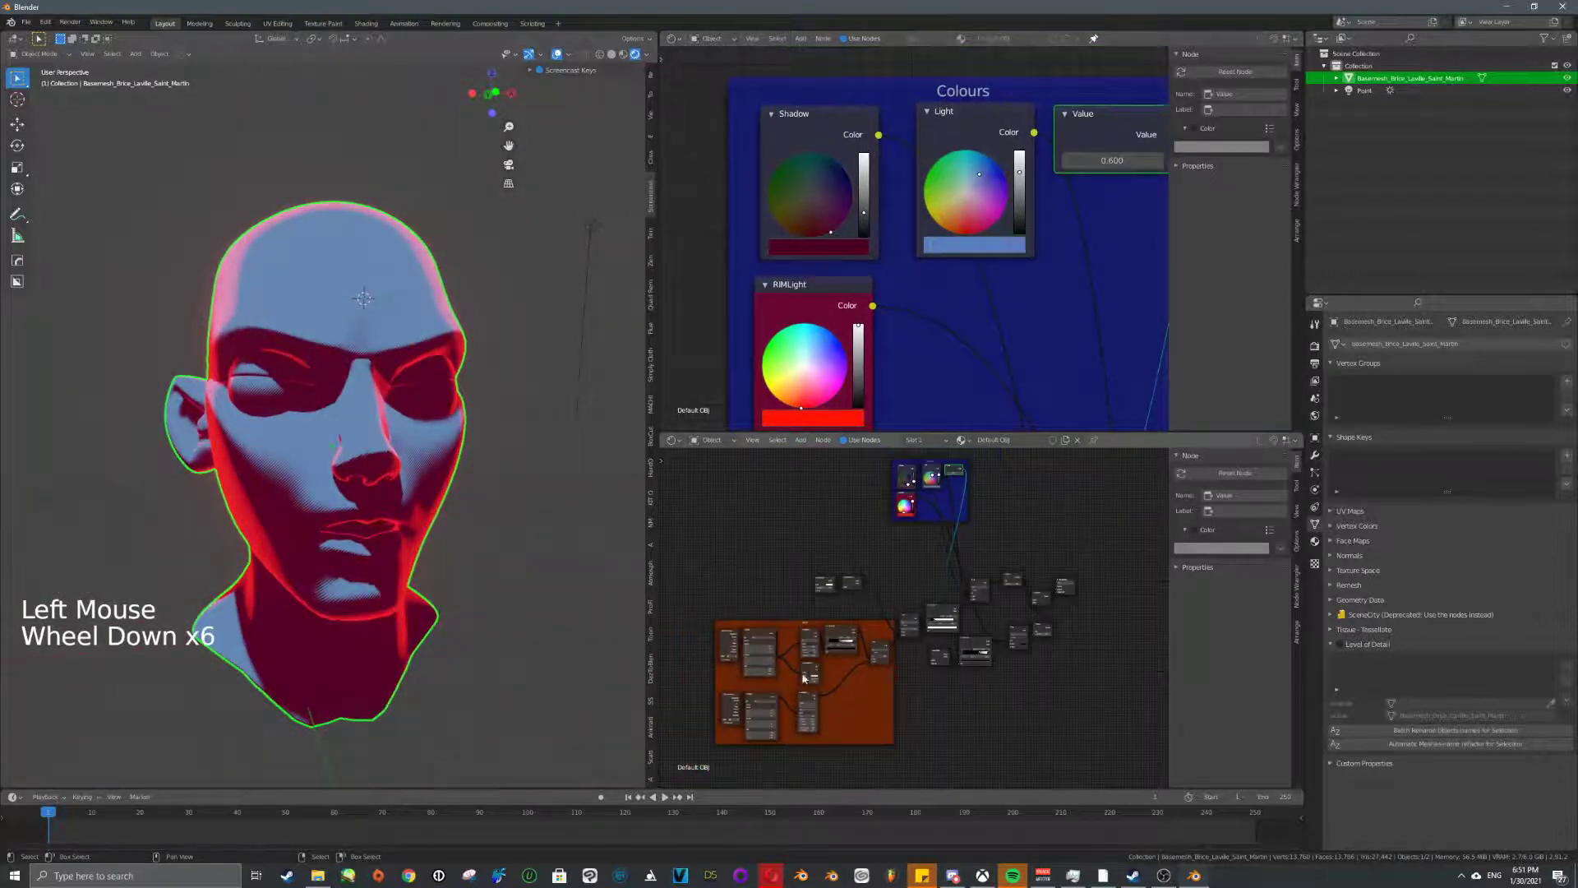
{"action": "scroll", "coordinate": [849, 156], "scroll_direction": "down", "scroll_amount": 5}
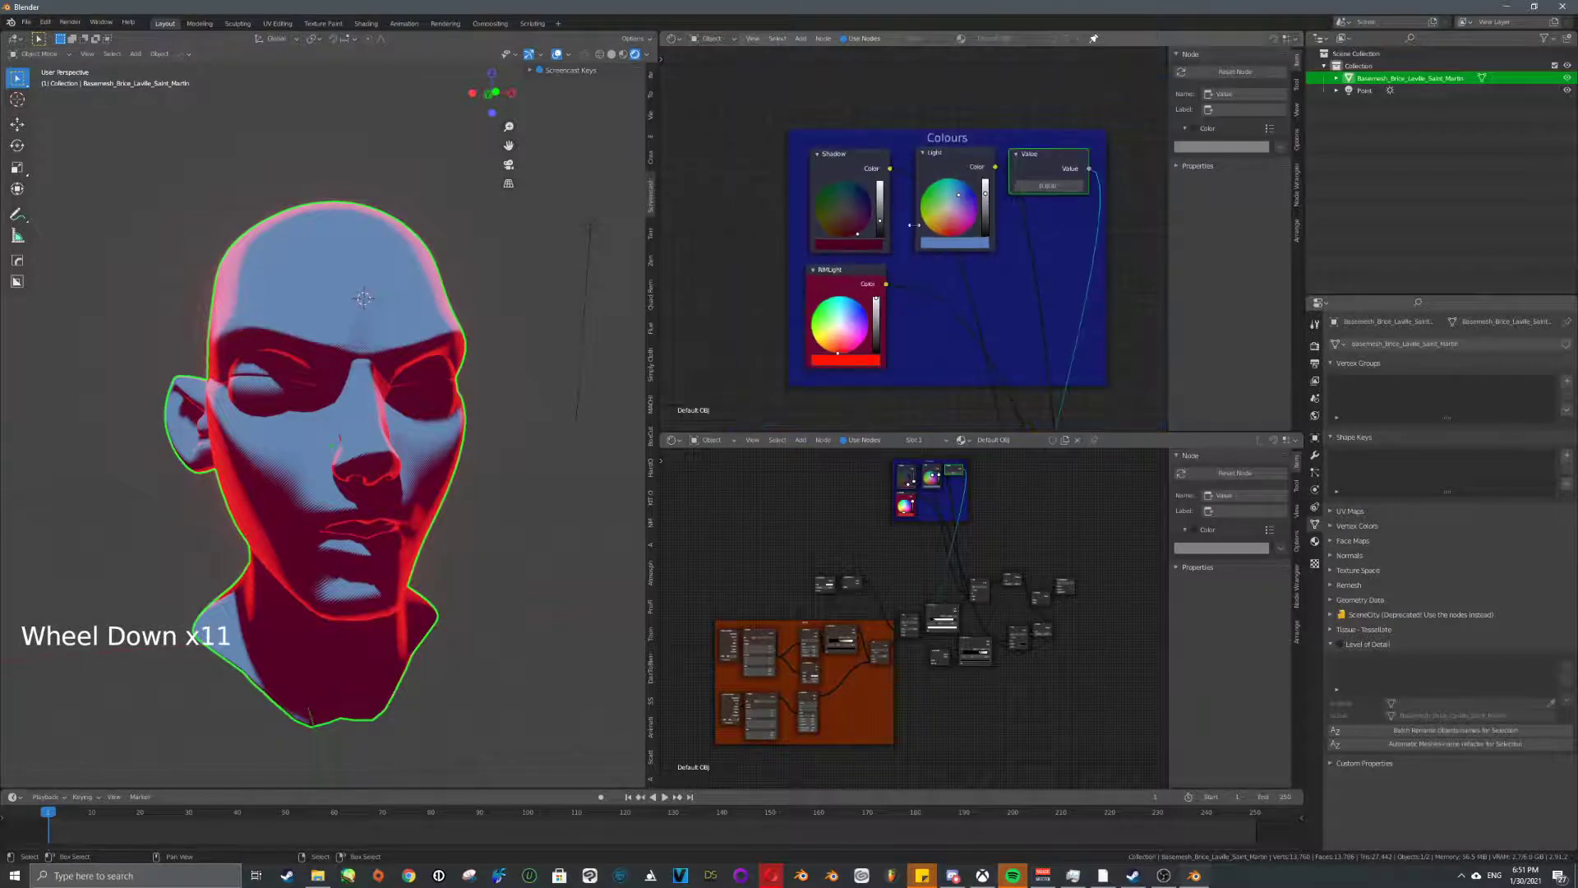
{"action": "right_click", "coordinate": [848, 150]}
{"action": "key", "text": "g"}
{"action": "left_click", "coordinate": [848, 153]}
{"action": "right_click", "coordinate": [936, 159]}
{"action": "key", "text": "g"}
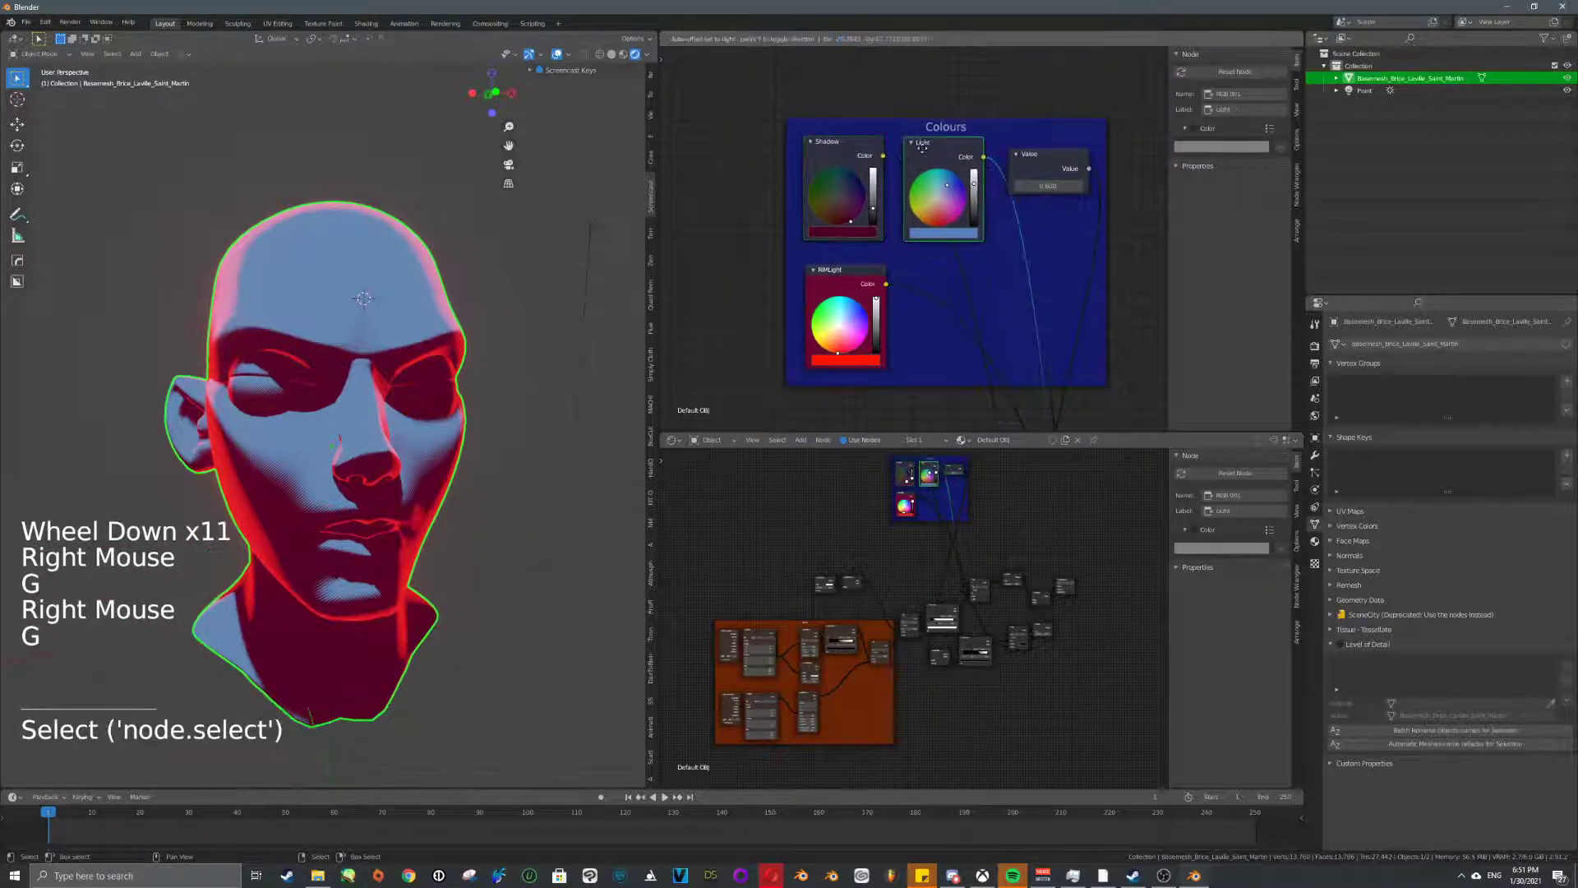
{"action": "left_click", "coordinate": [924, 149]}
{"action": "right_click", "coordinate": [1036, 159]}
{"action": "key", "text": "g"}
{"action": "left_click", "coordinate": [1042, 144]}
- Set the Value node in the Colours frame to 0.5
{"action": "mouse_move", "coordinate": [1048, 170]}
{"action": "left_mouse_down"}
{"action": "mouse_move", "coordinate": [1071, 170]}
{"action": "mouse_move", "coordinate": [1048, 170]}
{"action": "left_mouse_up"}
{"action": "left_click", "coordinate": [1052, 170]}
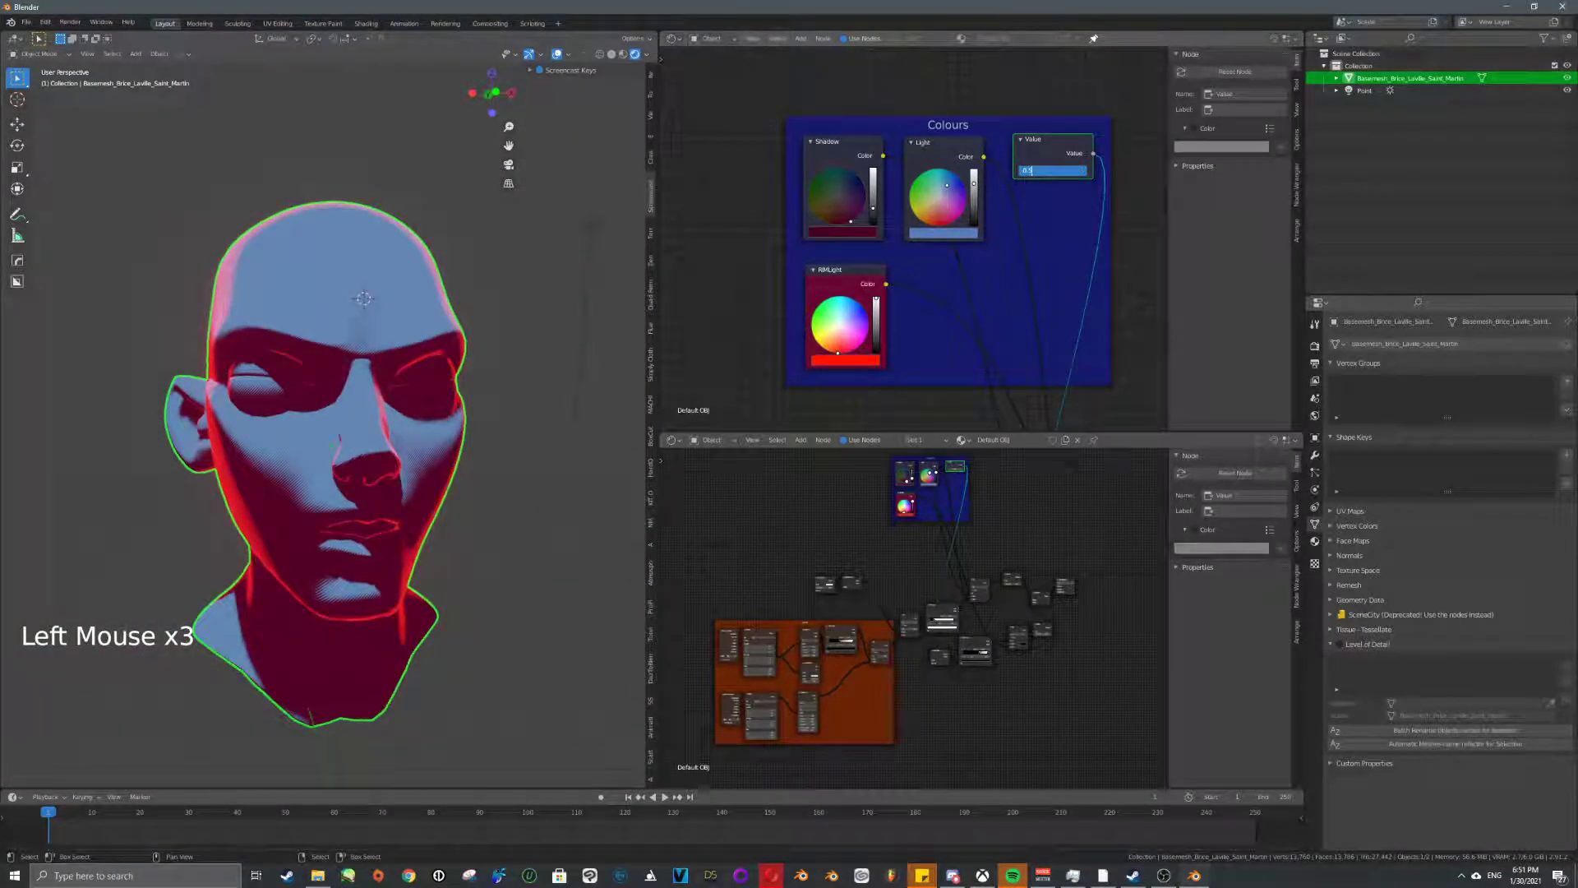
{"action": "type", "text": "0.5"}
{"action": "key", "text": "Return"}
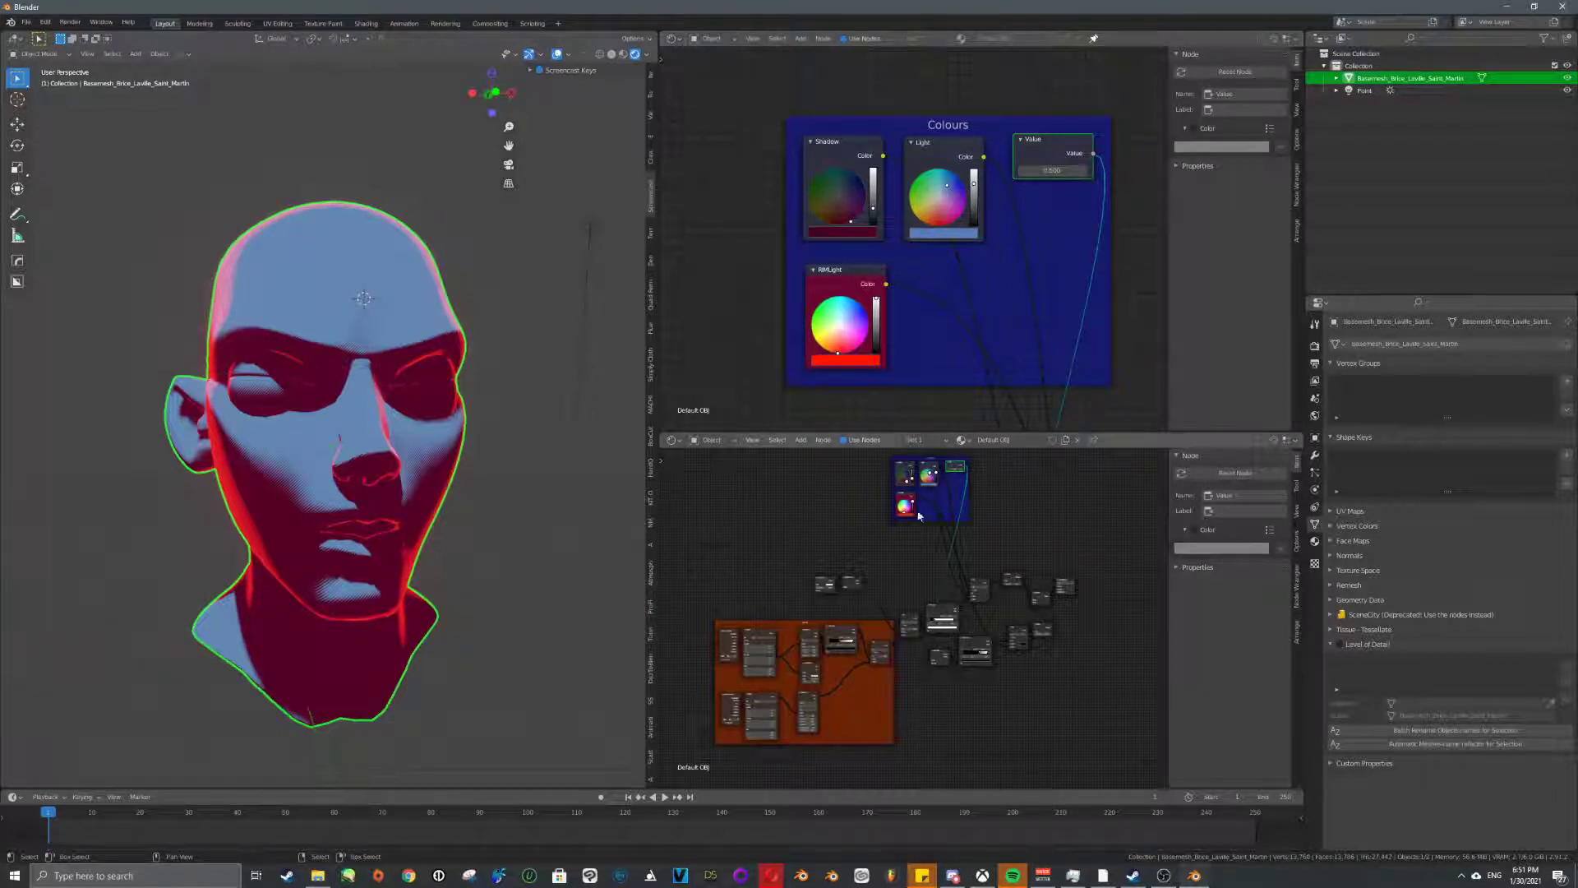
- Review the overall node layout and examine the rim light on the head from both sides
{"action": "scroll", "coordinate": [1021, 340], "scroll_direction": "down", "scroll_amount": 12}
{"action": "scroll", "coordinate": [987, 308], "scroll_direction": "up", "scroll_amount": 12}
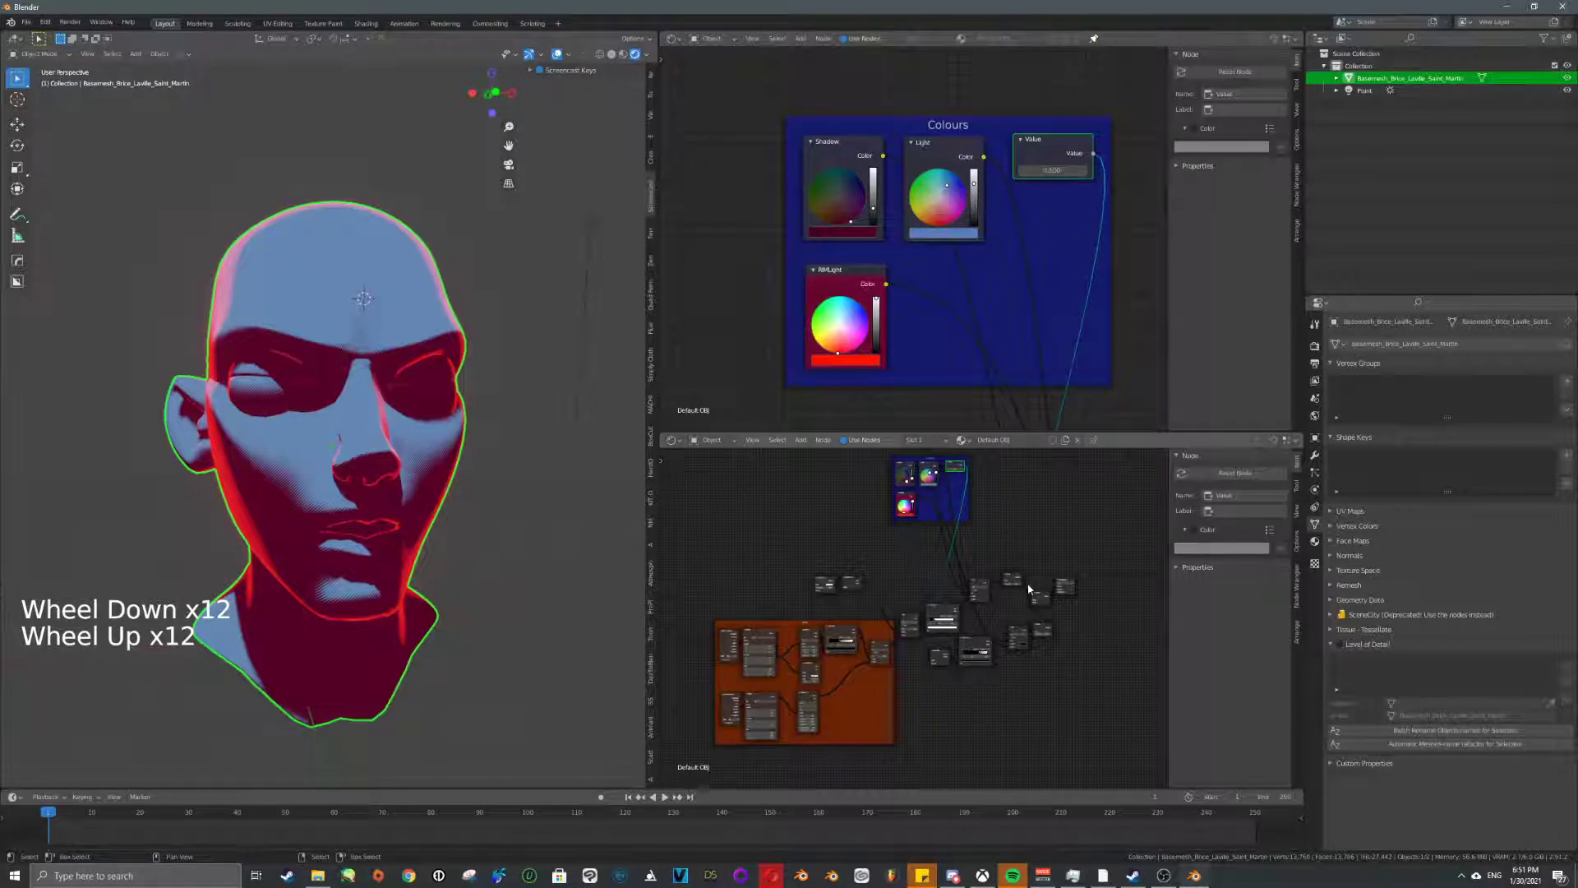
{"action": "scroll", "coordinate": [515, 444], "scroll_direction": "up", "scroll_amount": 4}
{"action": "scroll", "coordinate": [514, 444], "scroll_direction": "down", "scroll_amount": 3}
{"action": "middle_click_drag", "start_coordinate": [514, 444], "coordinate": [620, 412]}
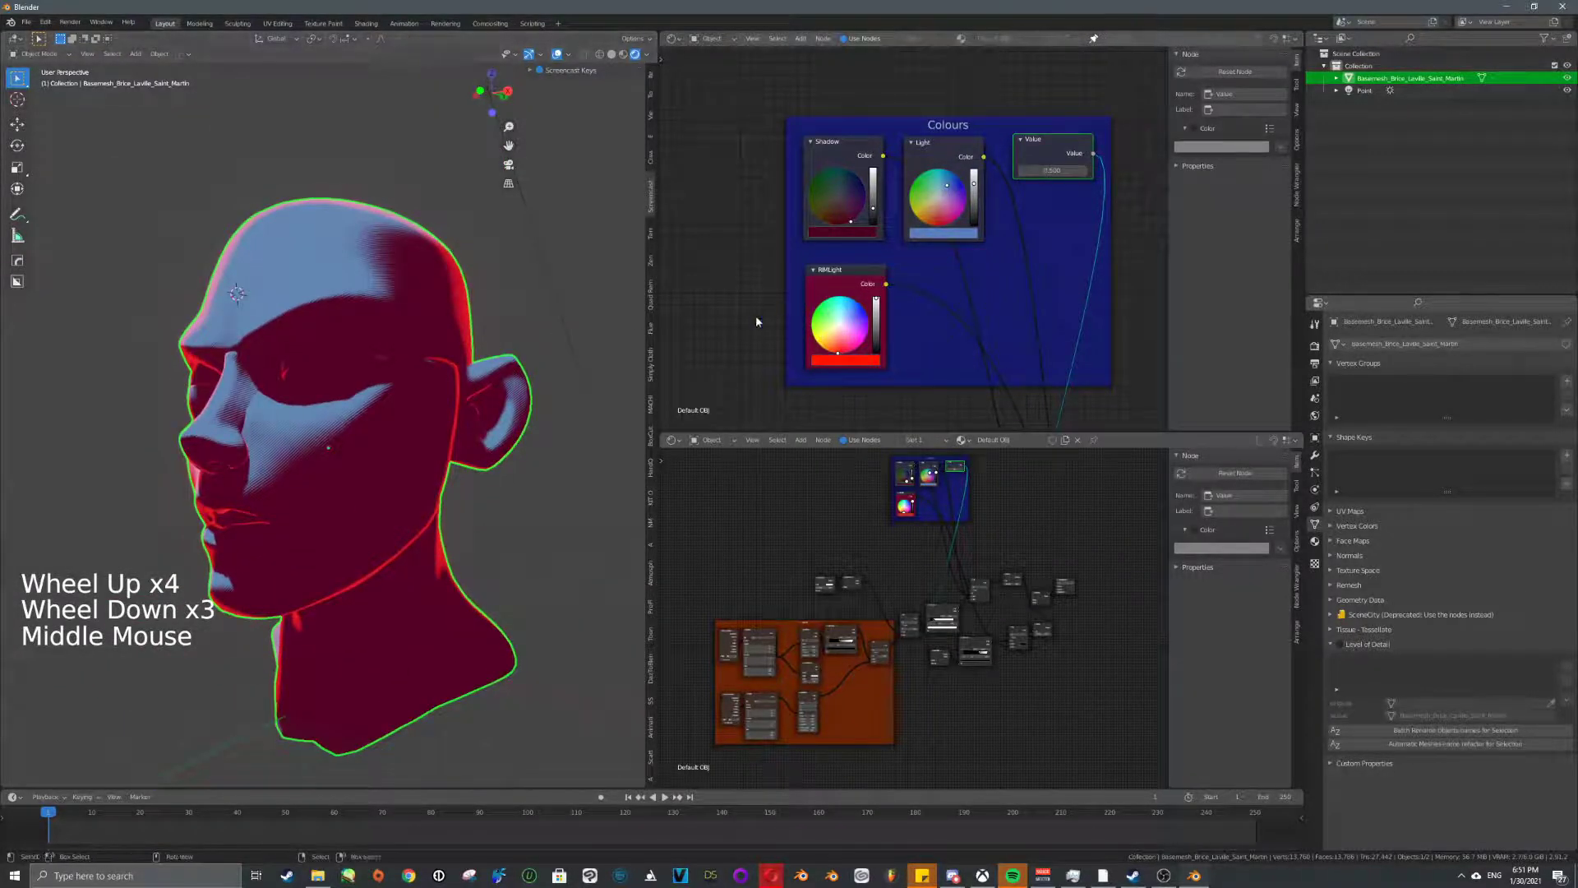
{"action": "mouse_move", "coordinate": [575, 338]}
{"action": "middle_mouse_down"}
{"action": "mouse_move", "coordinate": [521, 342]}
{"action": "mouse_move", "coordinate": [581, 342]}
{"action": "middle_mouse_up"}
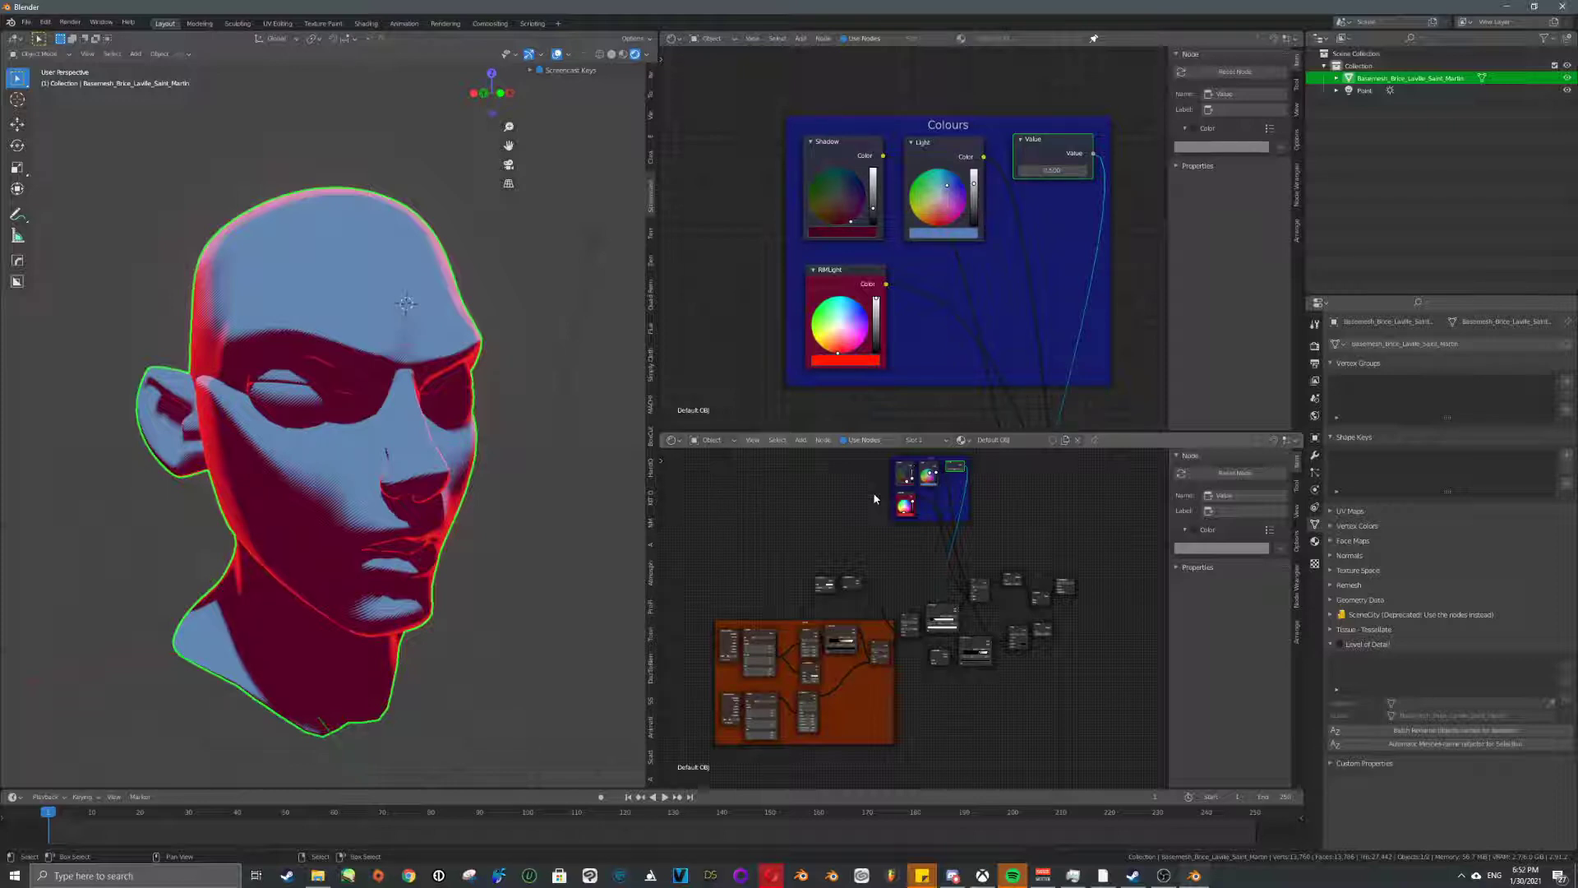
{"action": "middle_click_drag", "start_coordinate": [524, 433], "coordinate": [499, 427], "text": "shift"}
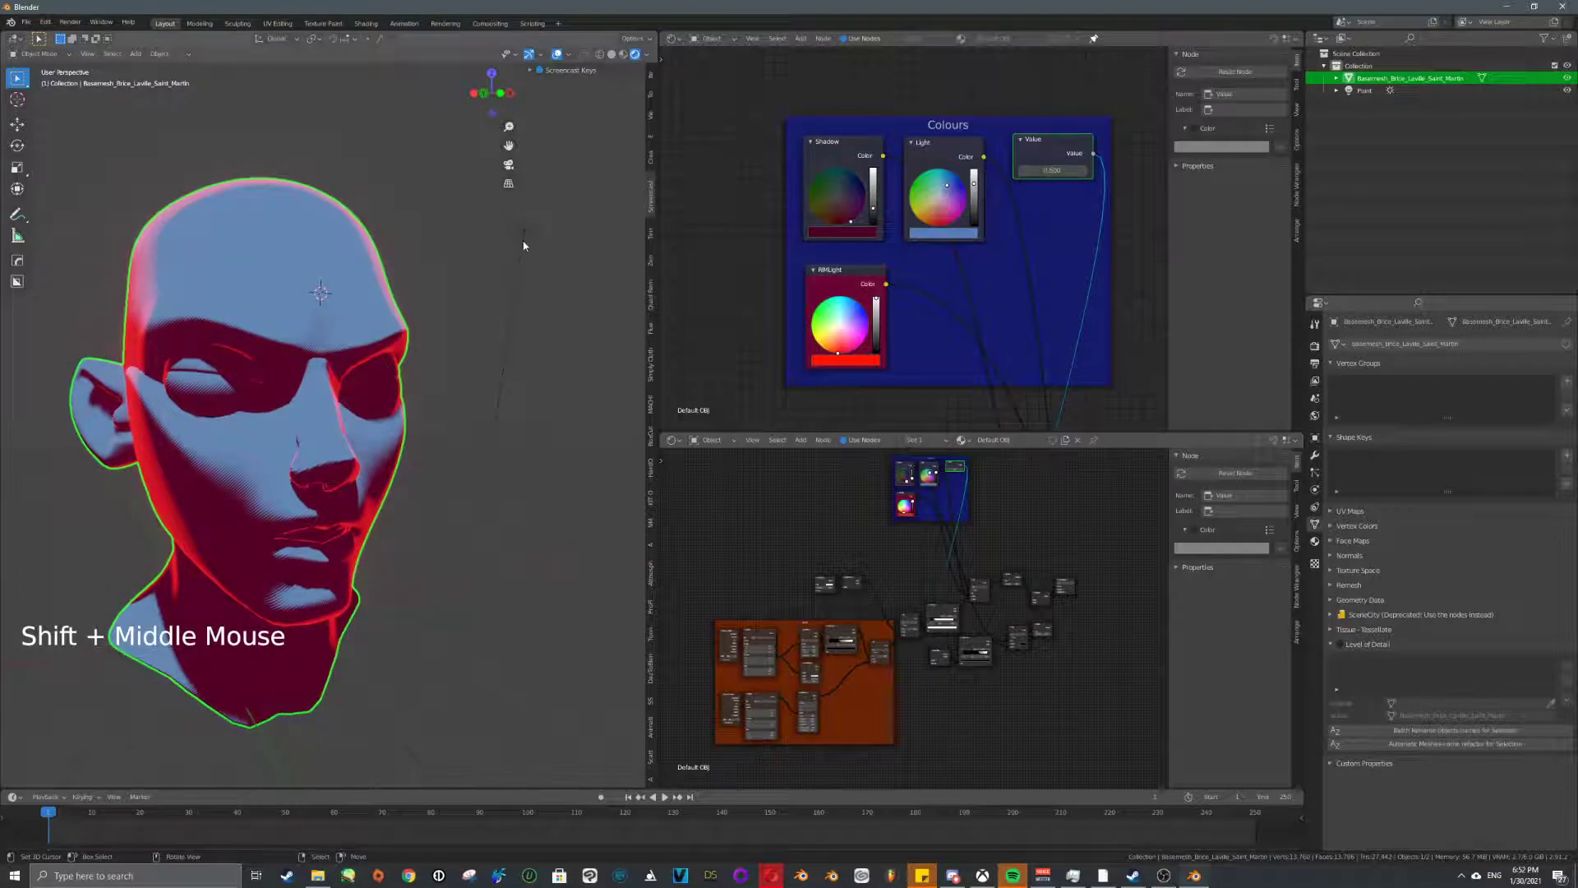
- Reduce the Value node that drives the rim's Blend far enough to remove the rim light from the head
{"action": "middle_click_drag", "start_coordinate": [810, 645], "coordinate": [789, 563]}
{"action": "scroll", "coordinate": [789, 563], "scroll_direction": "up", "scroll_amount": 11}
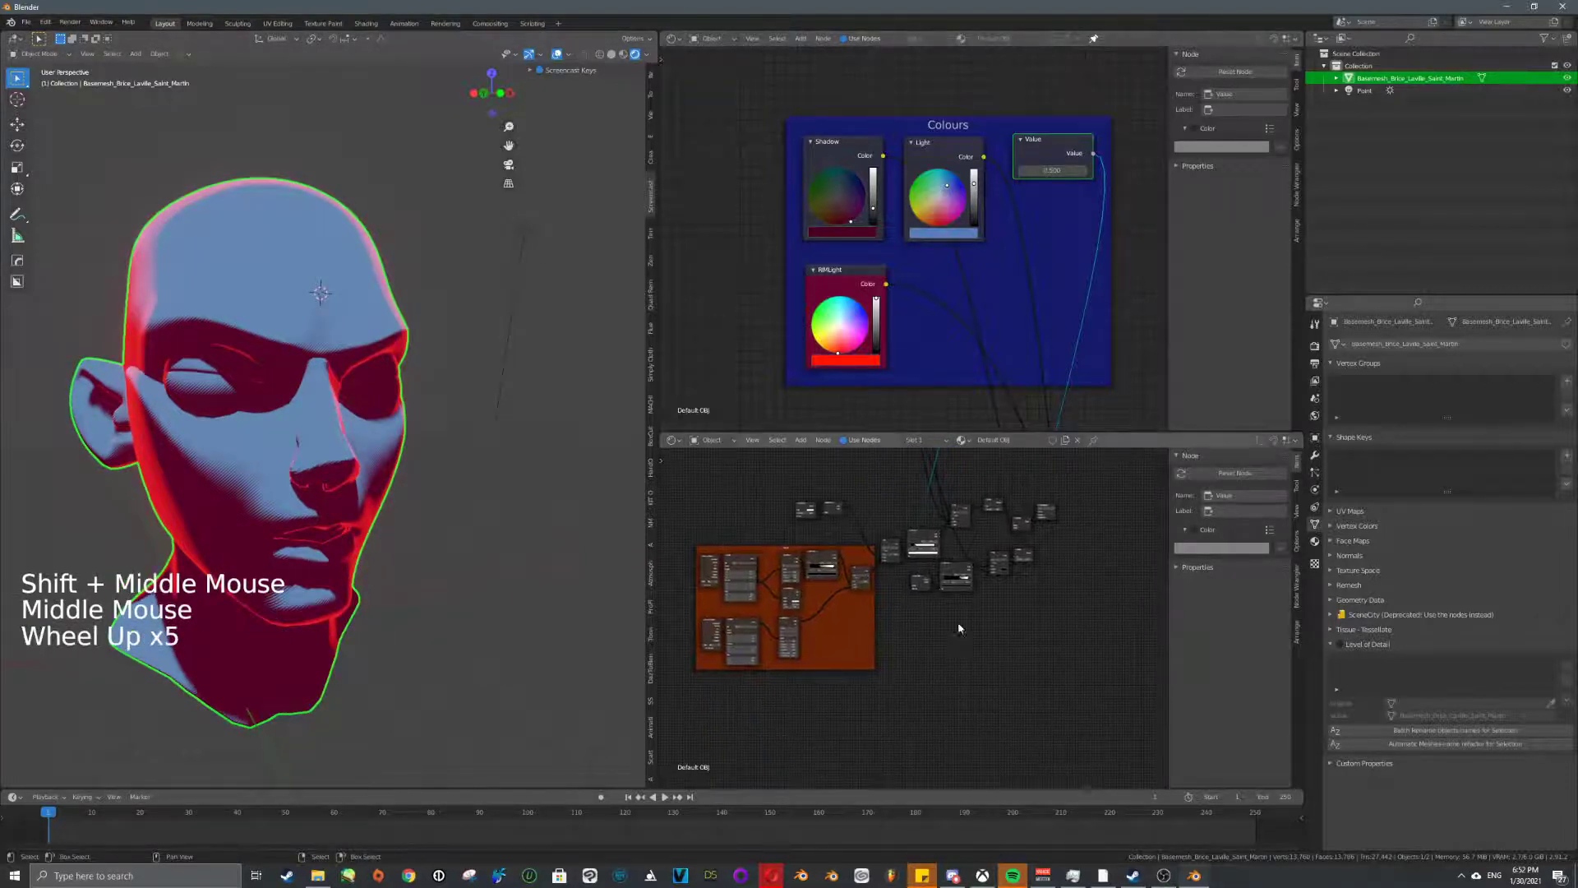
{"action": "left_click_drag", "start_coordinate": [1052, 171], "coordinate": [1085, 170]}
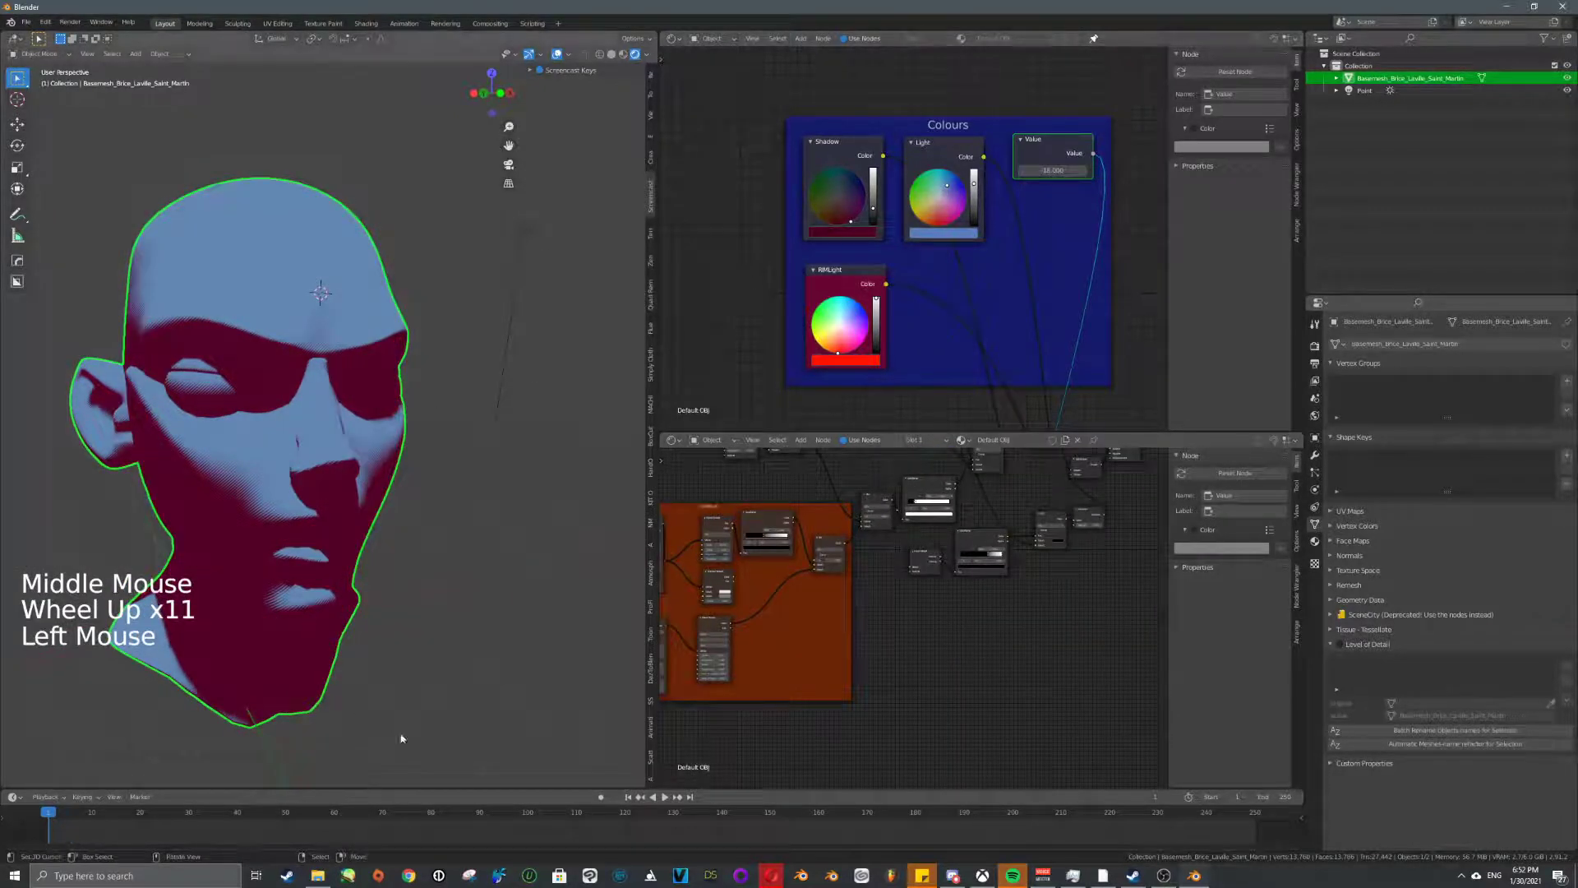
- Delete the yellow Sun light beside the head
{"action": "scroll", "coordinate": [494, 567], "scroll_direction": "up", "scroll_amount": 1, "text": "shift"}
{"action": "middle_click_drag", "start_coordinate": [494, 556], "coordinate": [504, 564], "text": "shift"}
{"action": "right_click", "coordinate": [574, 255]}
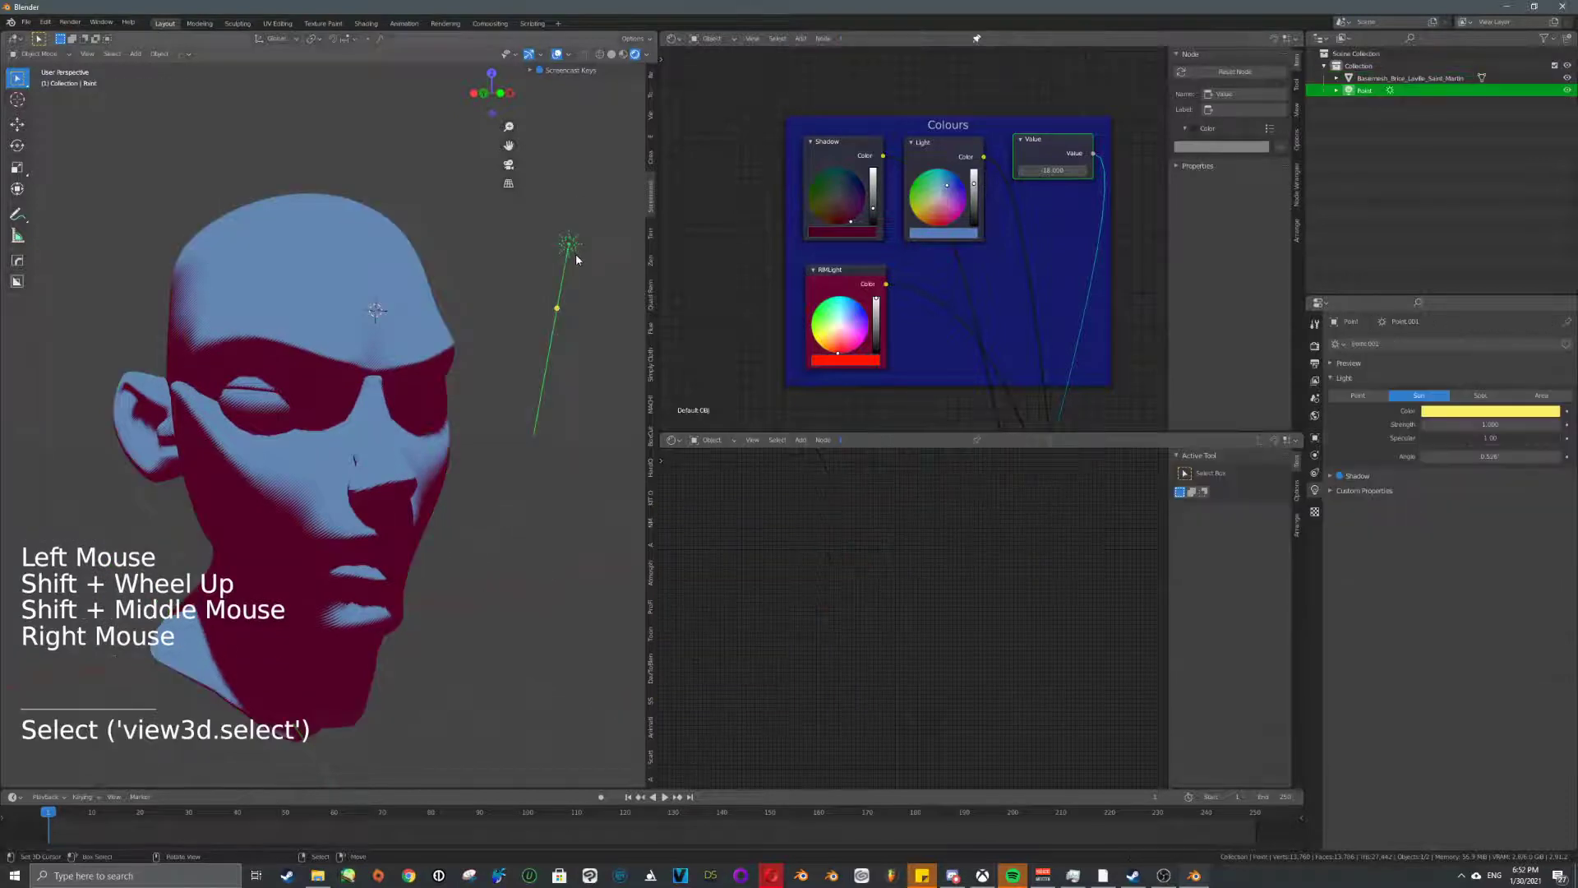
{"action": "key", "text": "Delete"}
- Add a Sun light beside the head and set its colour to green
{"action": "left_click", "coordinate": [402, 314]}
{"action": "key", "text": "shift+a"}
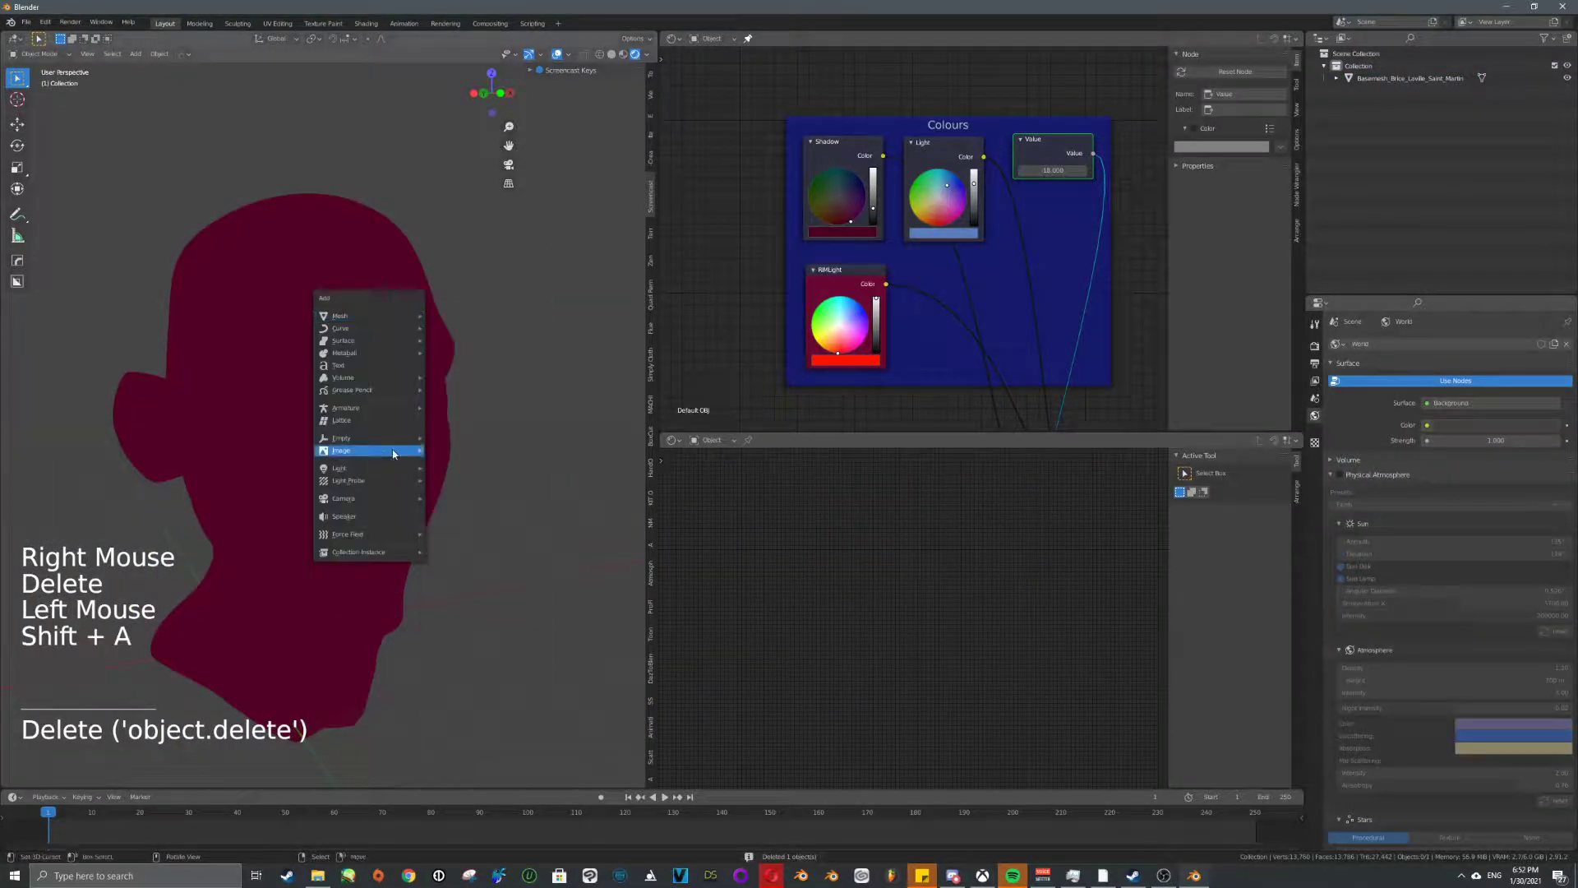
{"action": "mouse_move", "coordinate": [387, 467]}
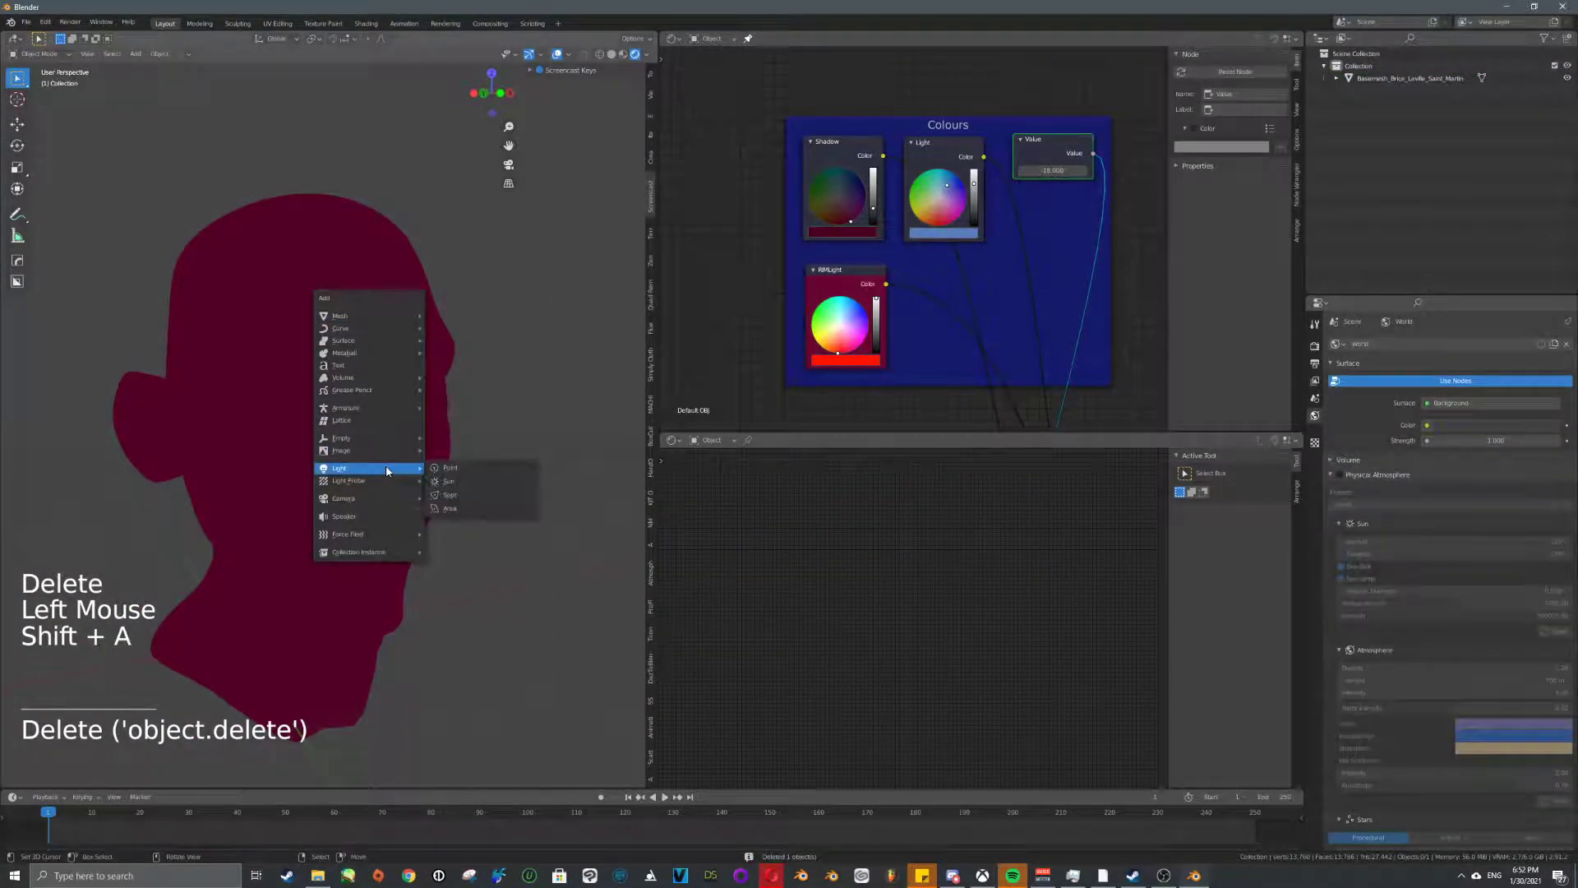
{"action": "left_click", "coordinate": [473, 485]}
{"action": "key", "text": "g"}
{"action": "left_click", "coordinate": [607, 468]}
{"action": "left_click", "coordinate": [1490, 411]}
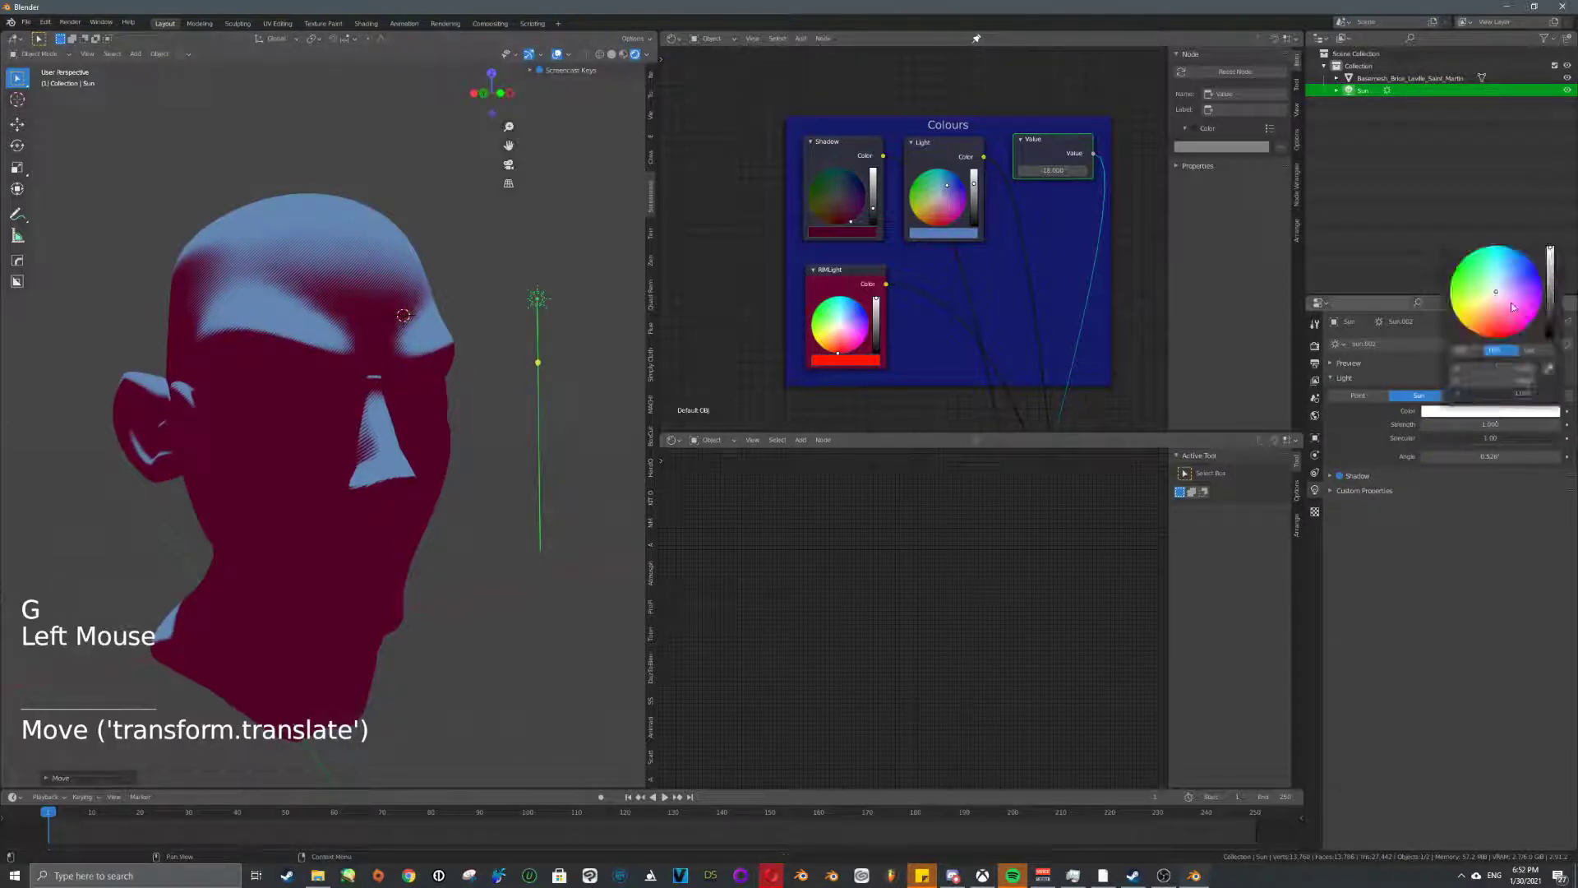
{"action": "mouse_move", "coordinate": [1511, 318]}
{"action": "left_mouse_down"}
{"action": "mouse_move", "coordinate": [1499, 323]}
{"action": "mouse_move", "coordinate": [1502, 259]}
{"action": "mouse_move", "coordinate": [1457, 284]}
{"action": "mouse_move", "coordinate": [1476, 333]}
{"action": "mouse_move", "coordinate": [1523, 328]}
{"action": "mouse_move", "coordinate": [1533, 287]}
{"action": "mouse_move", "coordinate": [1471, 270]}
{"action": "left_mouse_up"}
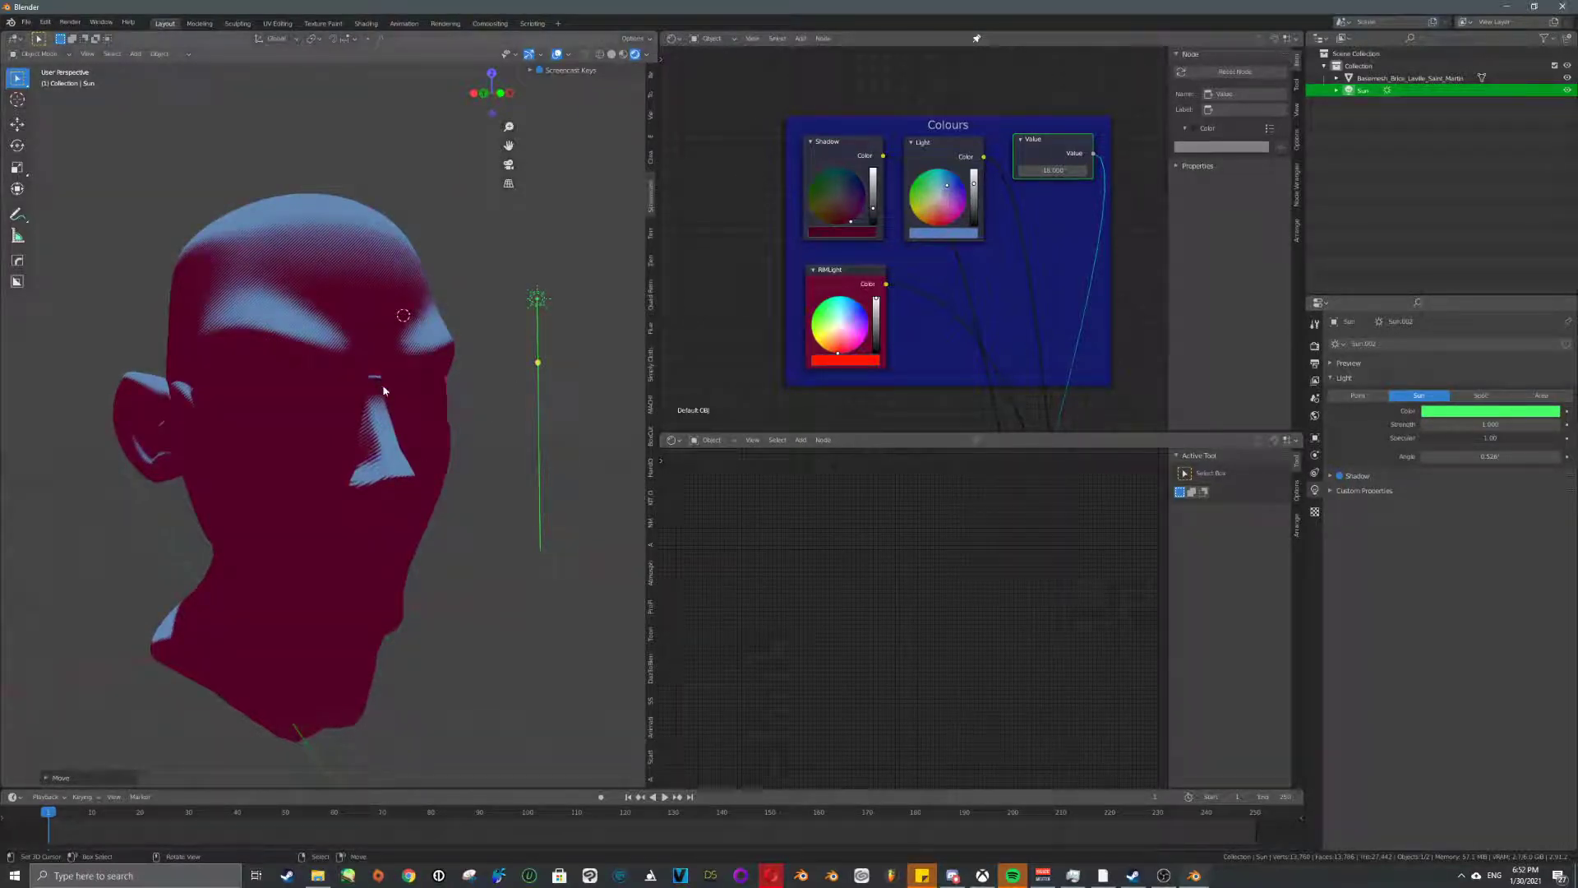
- Preview the head material's Shader to RGB node directly on the model
{"action": "right_click", "coordinate": [353, 350]}
{"action": "middle_click_drag", "start_coordinate": [871, 567], "coordinate": [905, 648]}
{"action": "scroll", "coordinate": [891, 581], "scroll_direction": "up", "scroll_amount": 5}
{"action": "scroll", "coordinate": [930, 592], "scroll_direction": "up", "scroll_amount": 5}
{"action": "scroll", "coordinate": [974, 600], "scroll_direction": "up", "scroll_amount": 4}
{"action": "middle_click_drag", "start_coordinate": [973, 600], "coordinate": [861, 542]}
{"action": "left_click", "coordinate": [835, 517], "text": "ctrl+shift"}
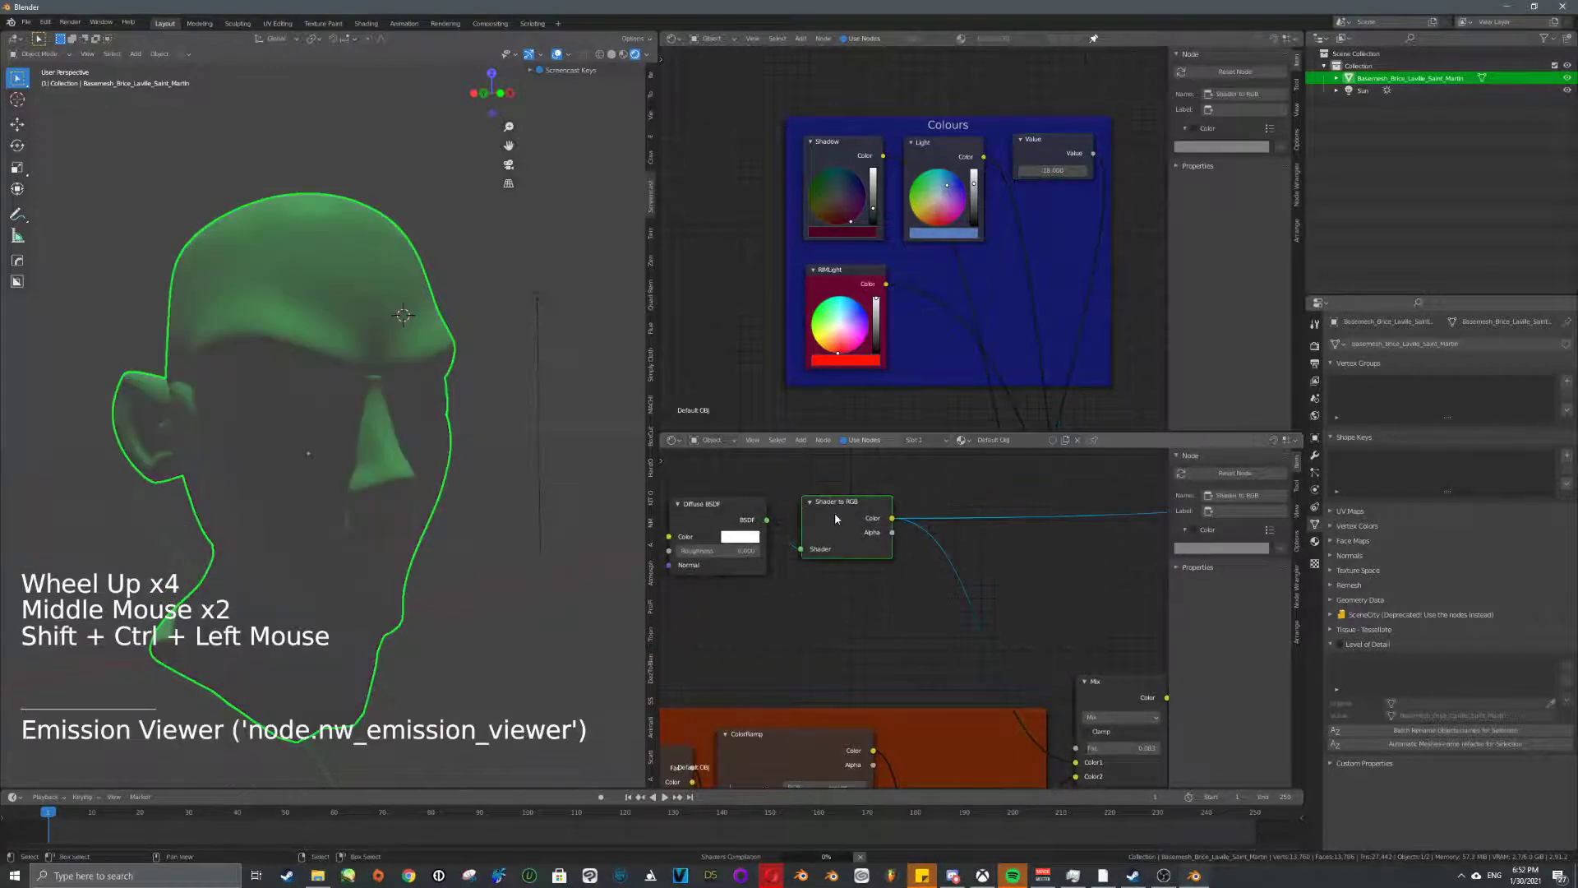
- Examine how the Shader to RGB output runs through the Mix and ColorRamp nodes towards the Emission node
{"action": "middle_click_drag", "start_coordinate": [947, 555], "coordinate": [826, 475]}
{"action": "scroll", "coordinate": [857, 509], "scroll_direction": "up", "scroll_amount": 1}
{"action": "mouse_move", "coordinate": [865, 526]}
{"action": "middle_mouse_down"}
{"action": "mouse_move", "coordinate": [860, 497]}
{"action": "mouse_move", "coordinate": [840, 540]}
{"action": "middle_mouse_up"}
{"action": "middle_click_drag", "start_coordinate": [757, 507], "coordinate": [904, 559]}
{"action": "scroll", "coordinate": [775, 542], "scroll_direction": "down", "scroll_amount": 5}
{"action": "scroll", "coordinate": [949, 570], "scroll_direction": "up", "scroll_amount": 2}
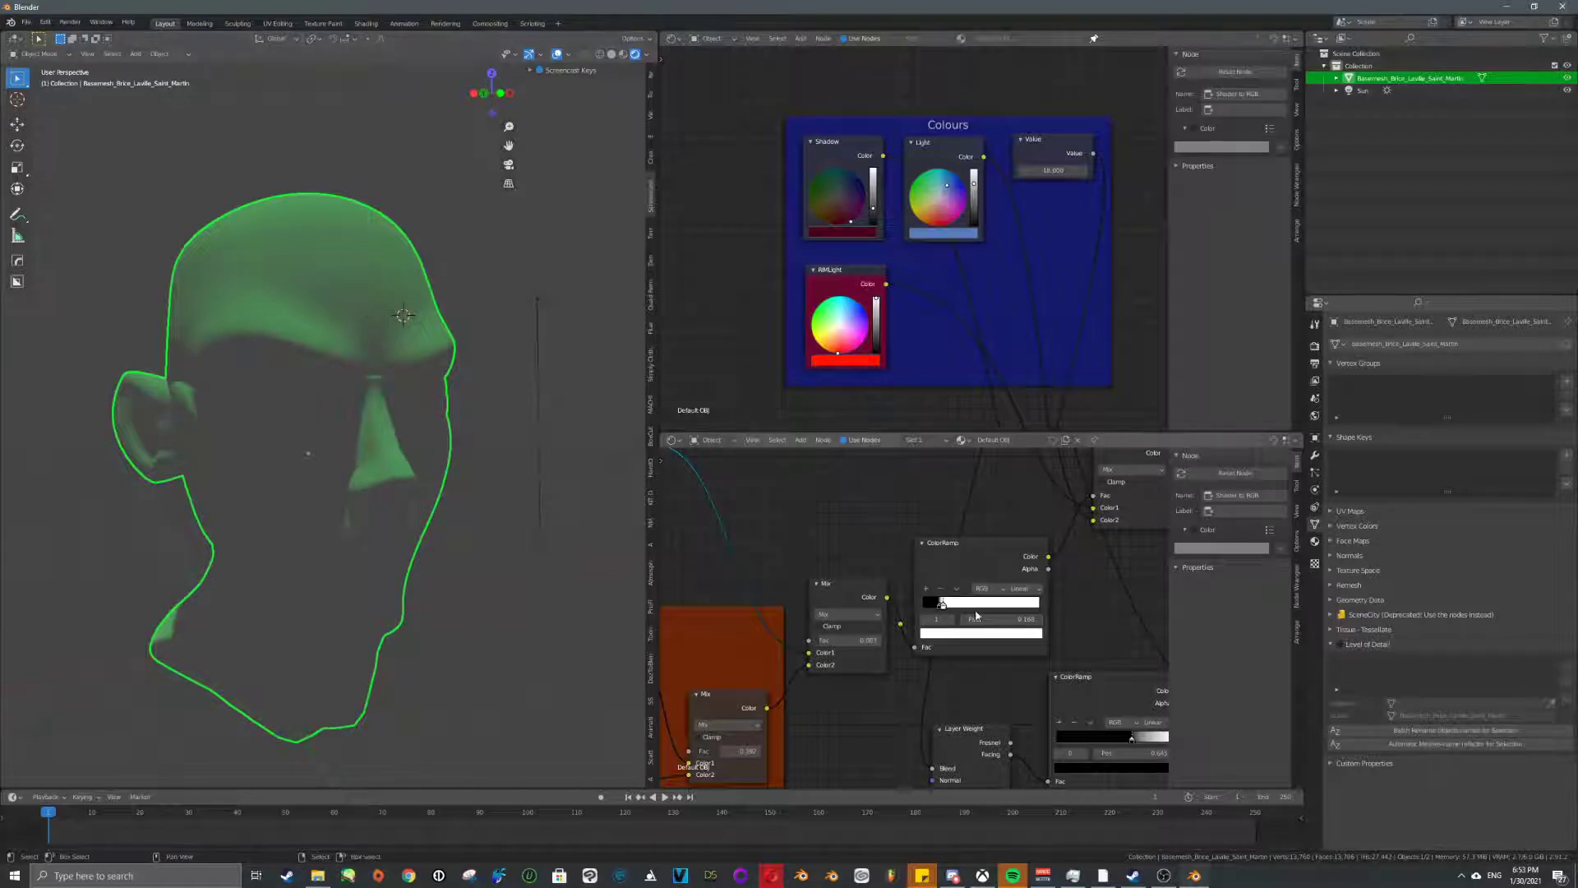
{"action": "middle_click_drag", "start_coordinate": [894, 586], "coordinate": [951, 589]}
{"action": "scroll", "coordinate": [777, 465], "scroll_direction": "up", "scroll_amount": 4}
{"action": "middle_click_drag", "start_coordinate": [777, 465], "coordinate": [727, 567]}
{"action": "scroll", "coordinate": [890, 595], "scroll_direction": "down", "scroll_amount": 8}
{"action": "middle_click_drag", "start_coordinate": [872, 495], "coordinate": [853, 501]}
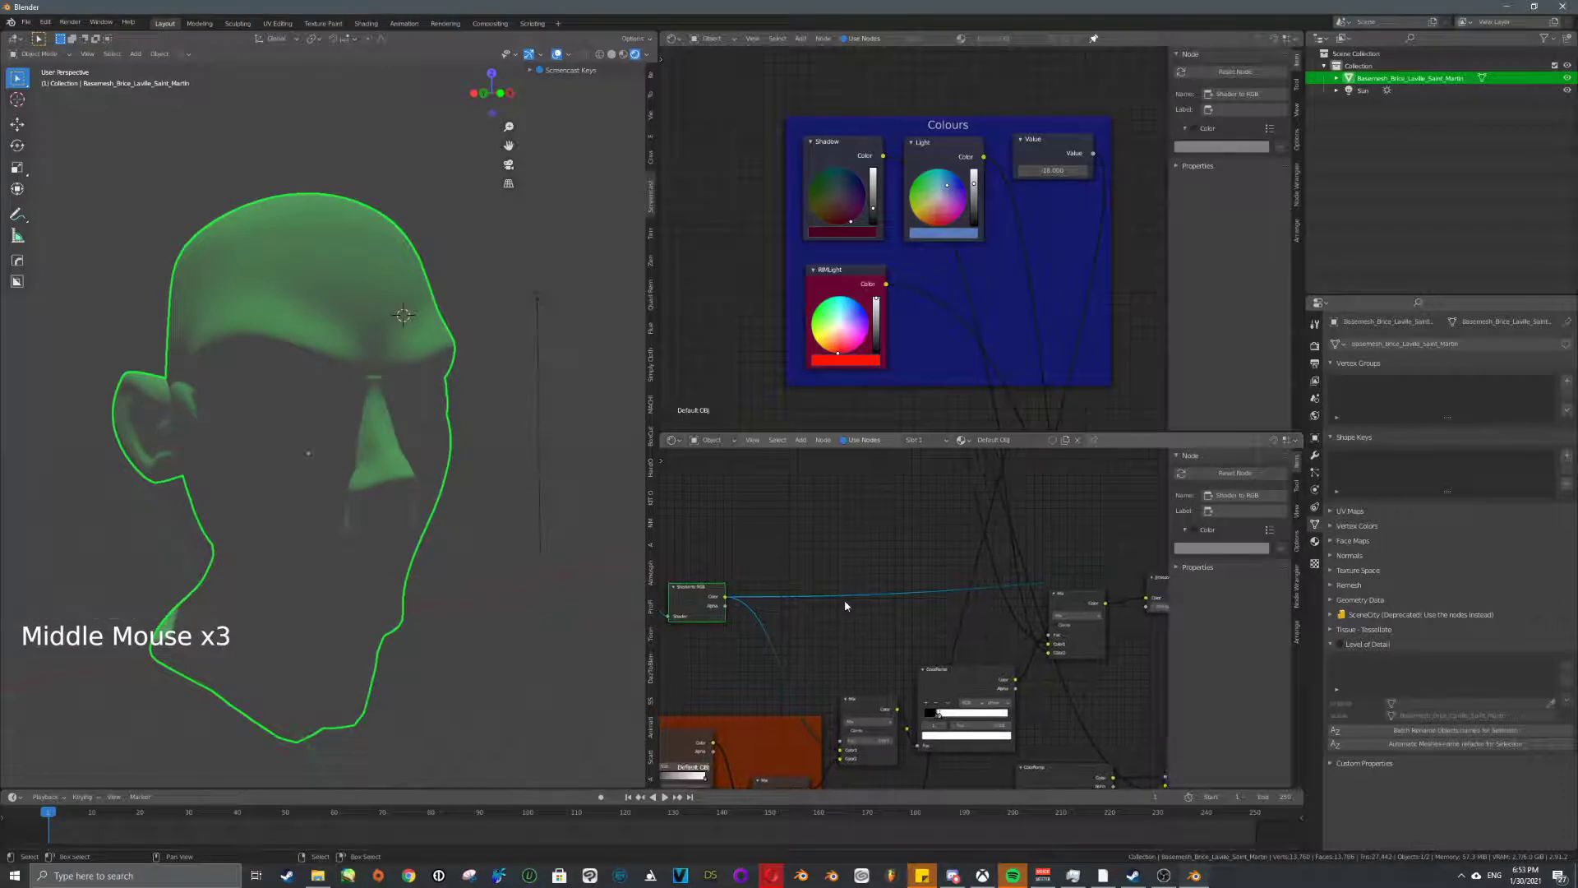
{"action": "middle_click_drag", "start_coordinate": [988, 618], "coordinate": [963, 616]}
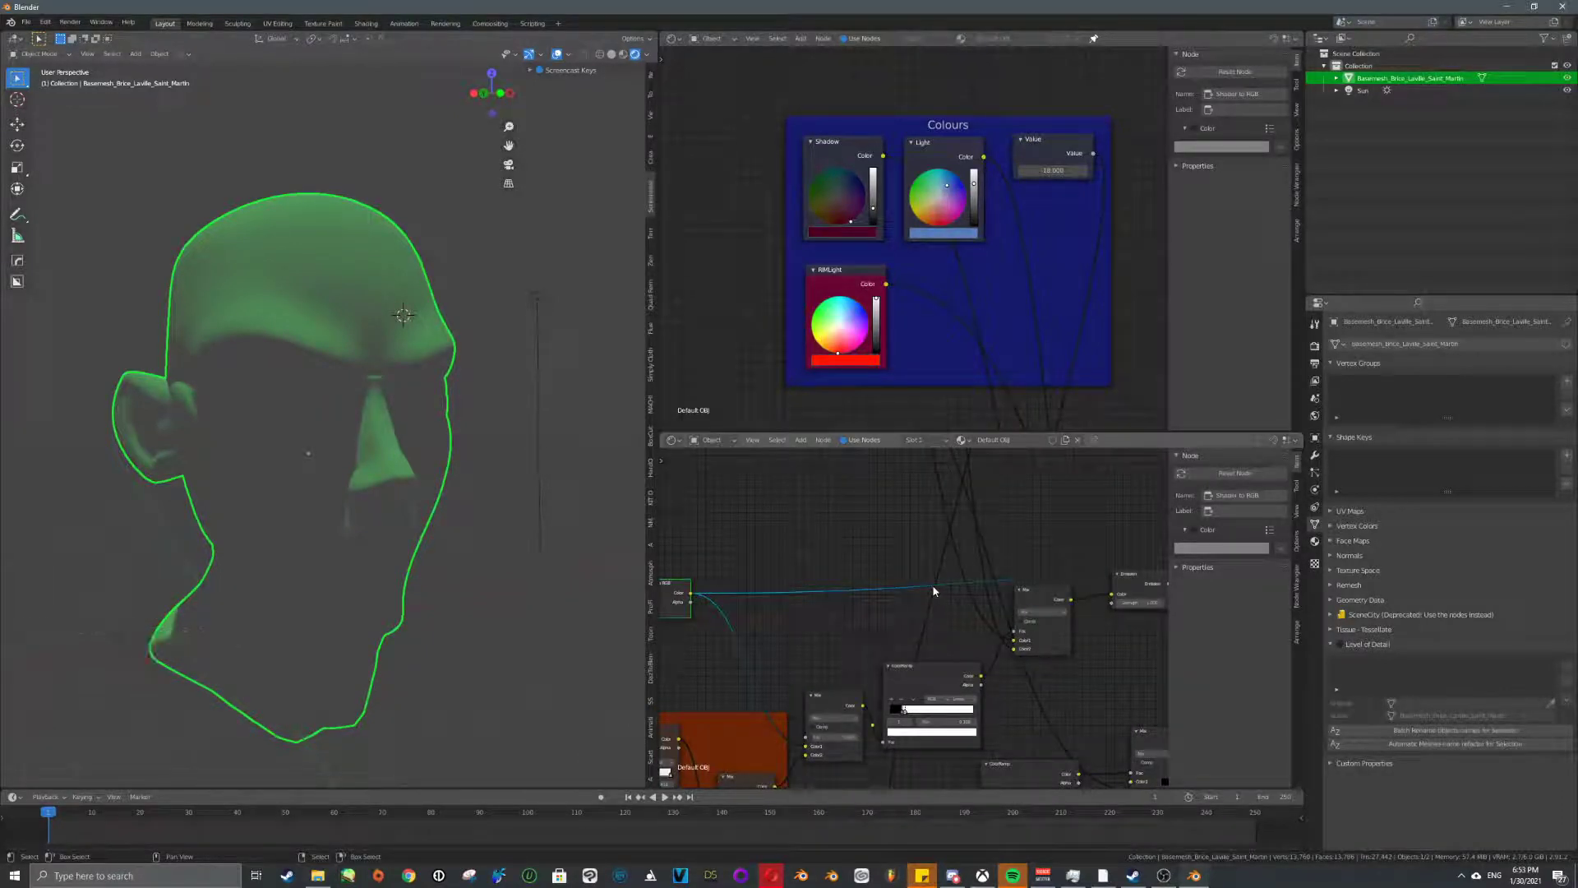
{"action": "scroll", "coordinate": [933, 590], "scroll_direction": "down", "scroll_amount": 4}
{"action": "middle_click_drag", "start_coordinate": [934, 592], "coordinate": [992, 594]}
{"action": "scroll", "coordinate": [964, 623], "scroll_direction": "down", "scroll_amount": 5}
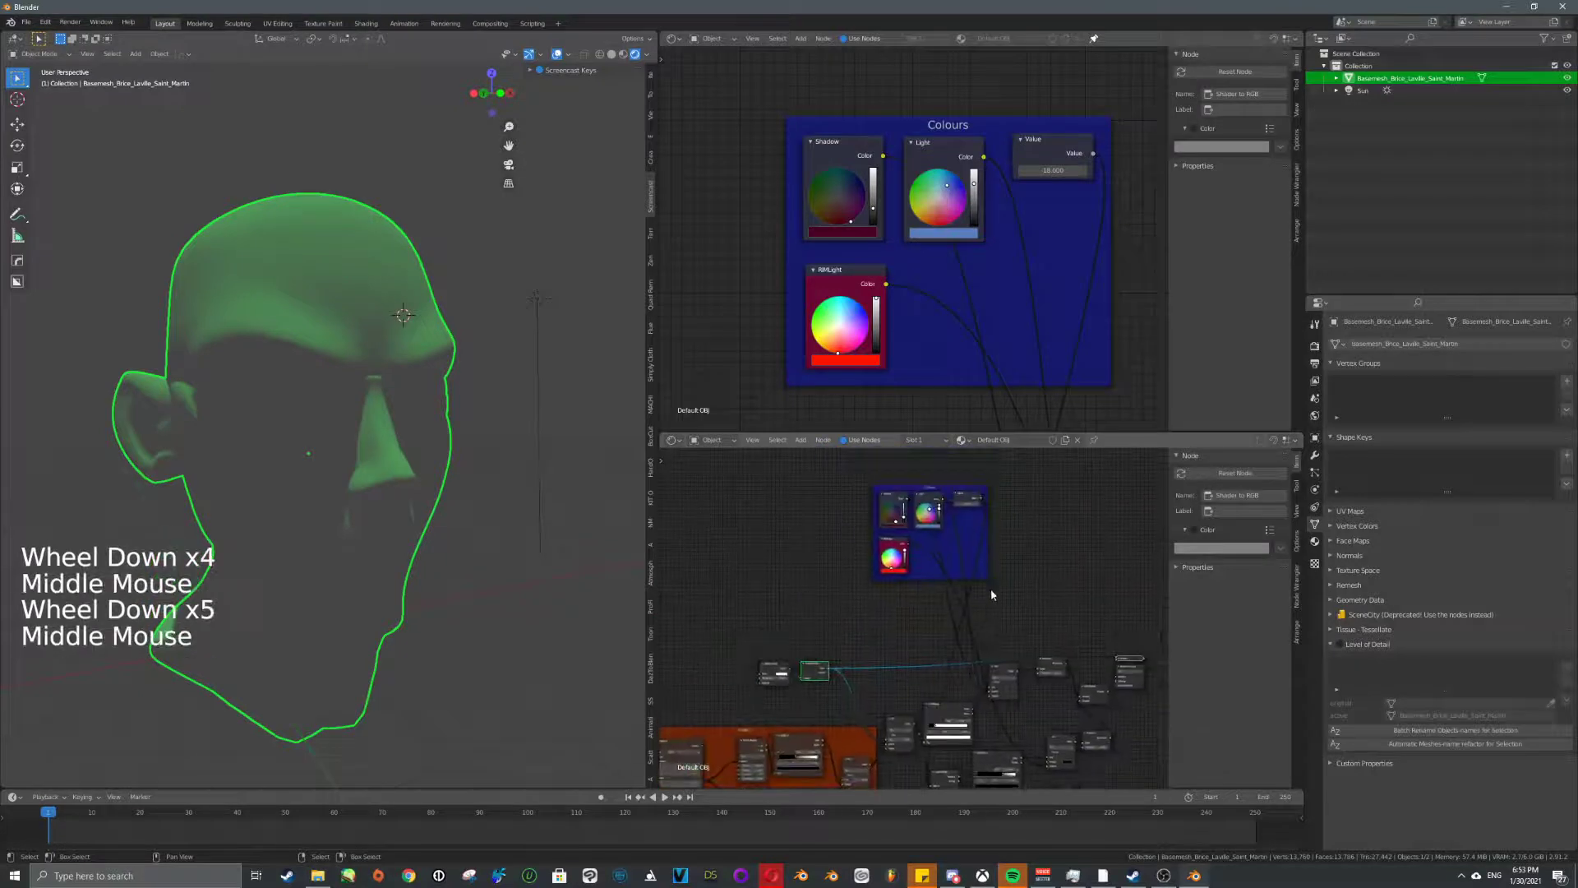
- Move the Colours frame upward to free space above the shading nodes
{"action": "right_click", "coordinate": [982, 570]}
{"action": "right_click", "coordinate": [982, 571]}
{"action": "right_click", "coordinate": [981, 571]}
{"action": "key", "text": "g"}
- Add a Separate RGB node above the Shader to RGB node
{"action": "scroll", "coordinate": [974, 592], "scroll_direction": "up", "scroll_amount": 4}
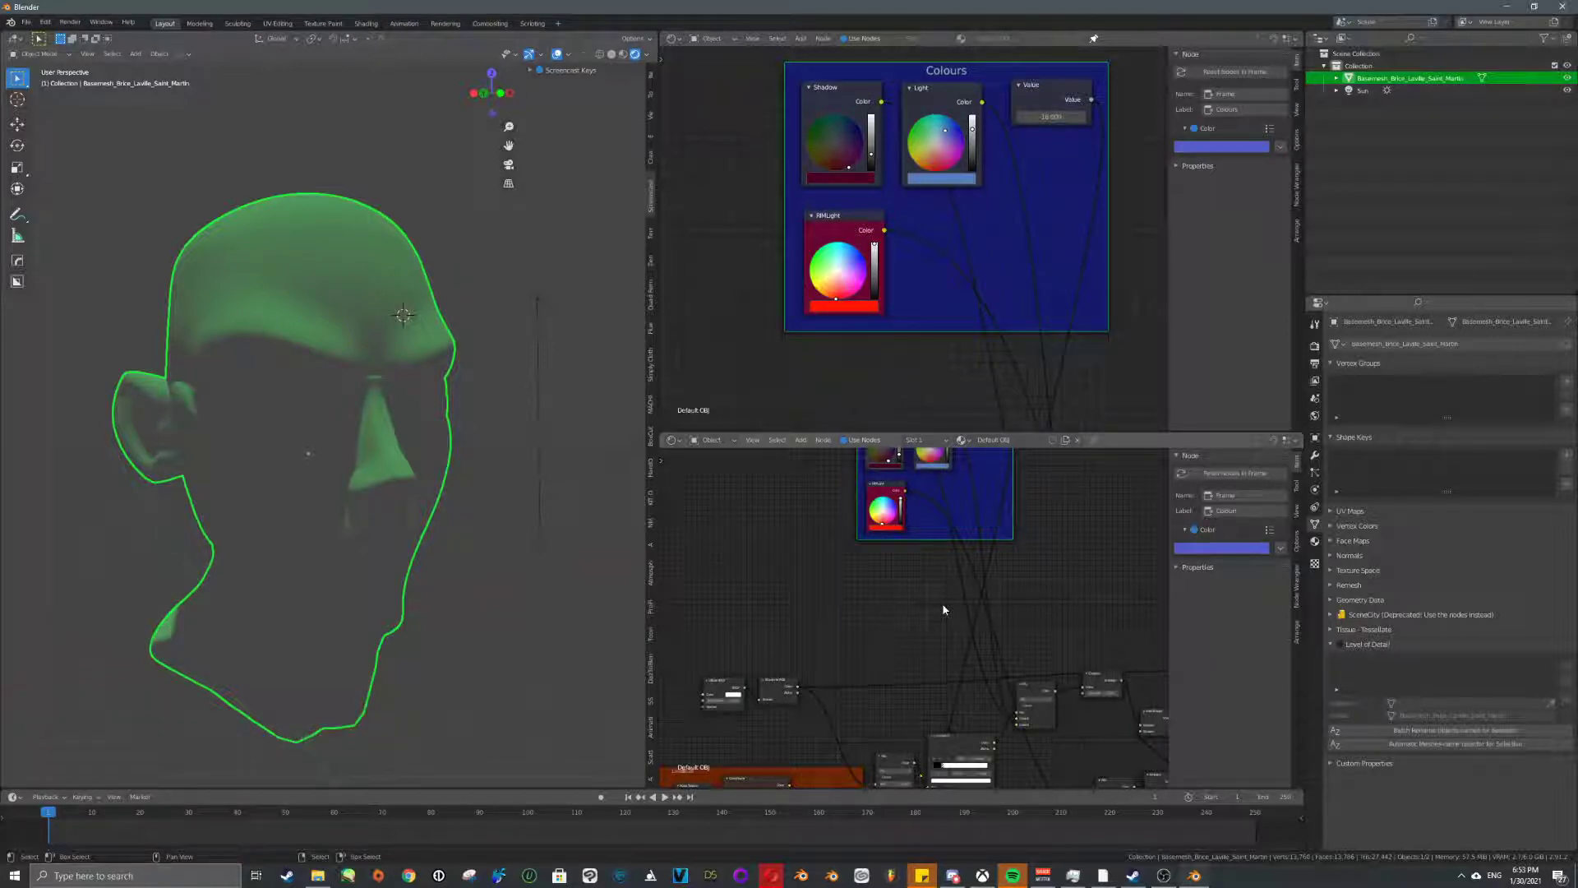
{"action": "scroll", "coordinate": [933, 628], "scroll_direction": "up", "scroll_amount": 5}
{"action": "middle_click_drag", "start_coordinate": [919, 652], "coordinate": [821, 571]}
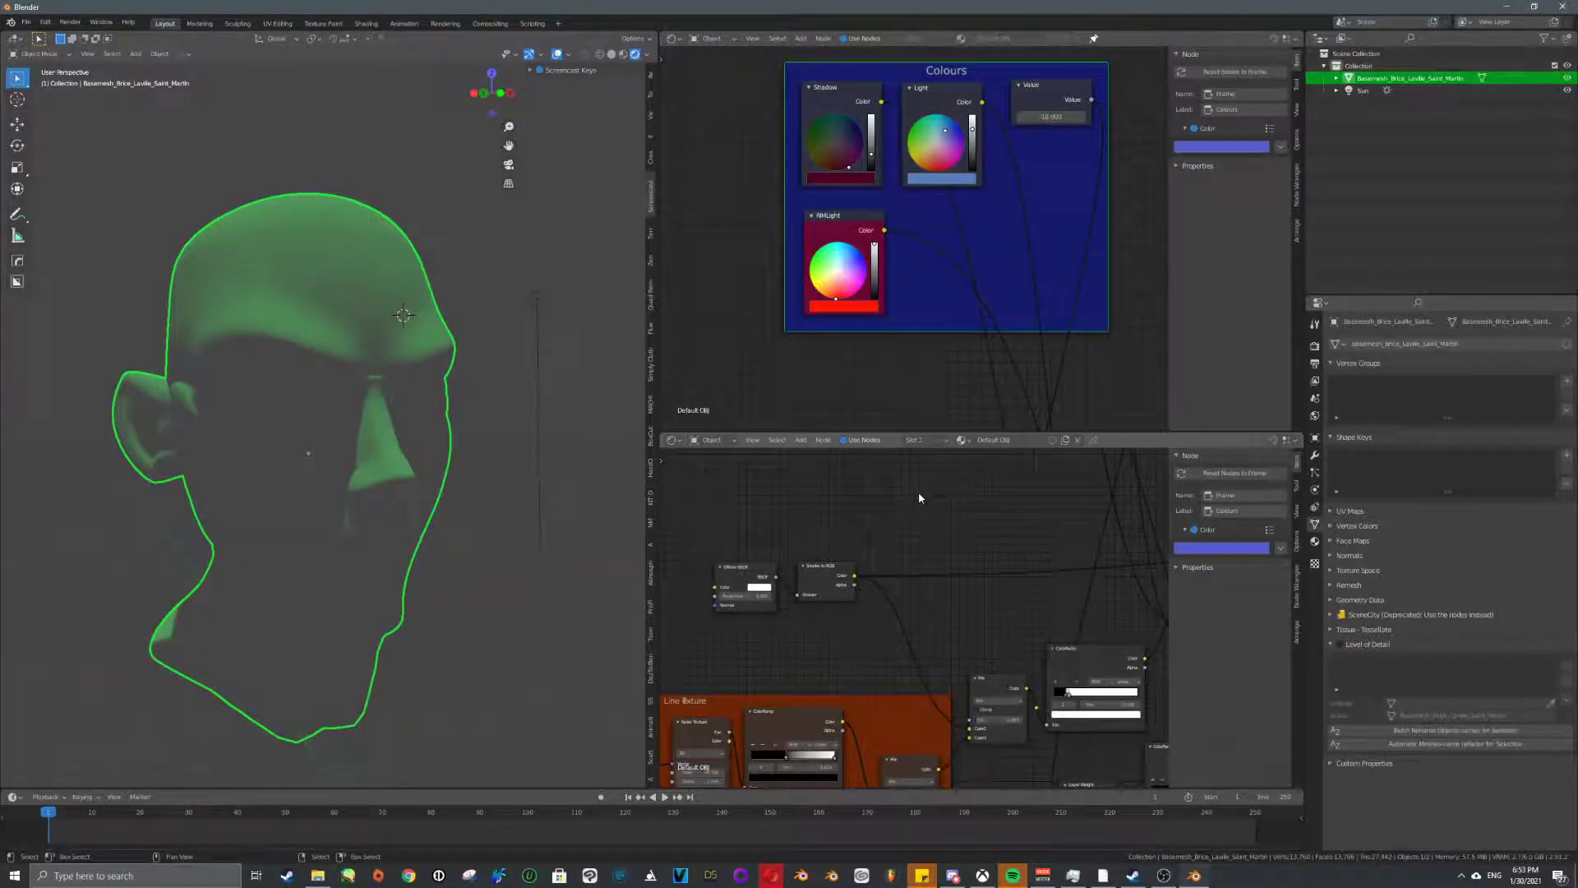
{"action": "middle_click_drag", "start_coordinate": [925, 517], "coordinate": [870, 556]}
{"action": "scroll", "coordinate": [715, 477], "scroll_direction": "down", "scroll_amount": 5}
{"action": "middle_click_drag", "start_coordinate": [1027, 555], "coordinate": [970, 556]}
{"action": "scroll", "coordinate": [969, 555], "scroll_direction": "up", "scroll_amount": 4}
{"action": "key", "text": "shift+a"}
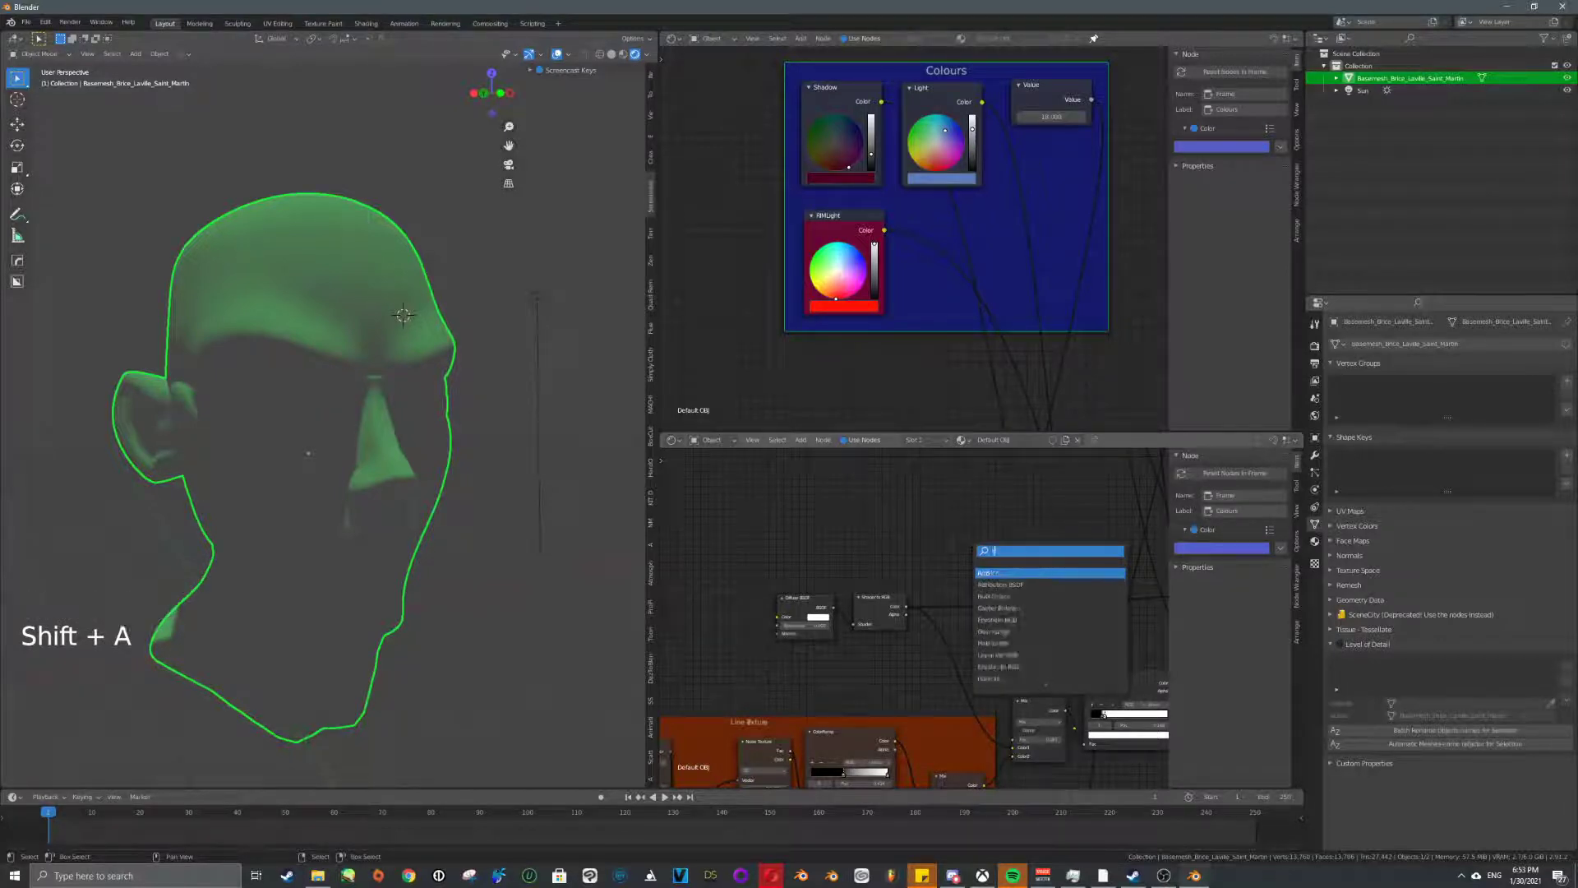
{"action": "type", "text": "r"}
{"action": "key", "text": "BackSpace"}
{"action": "type", "text": "rgb"}
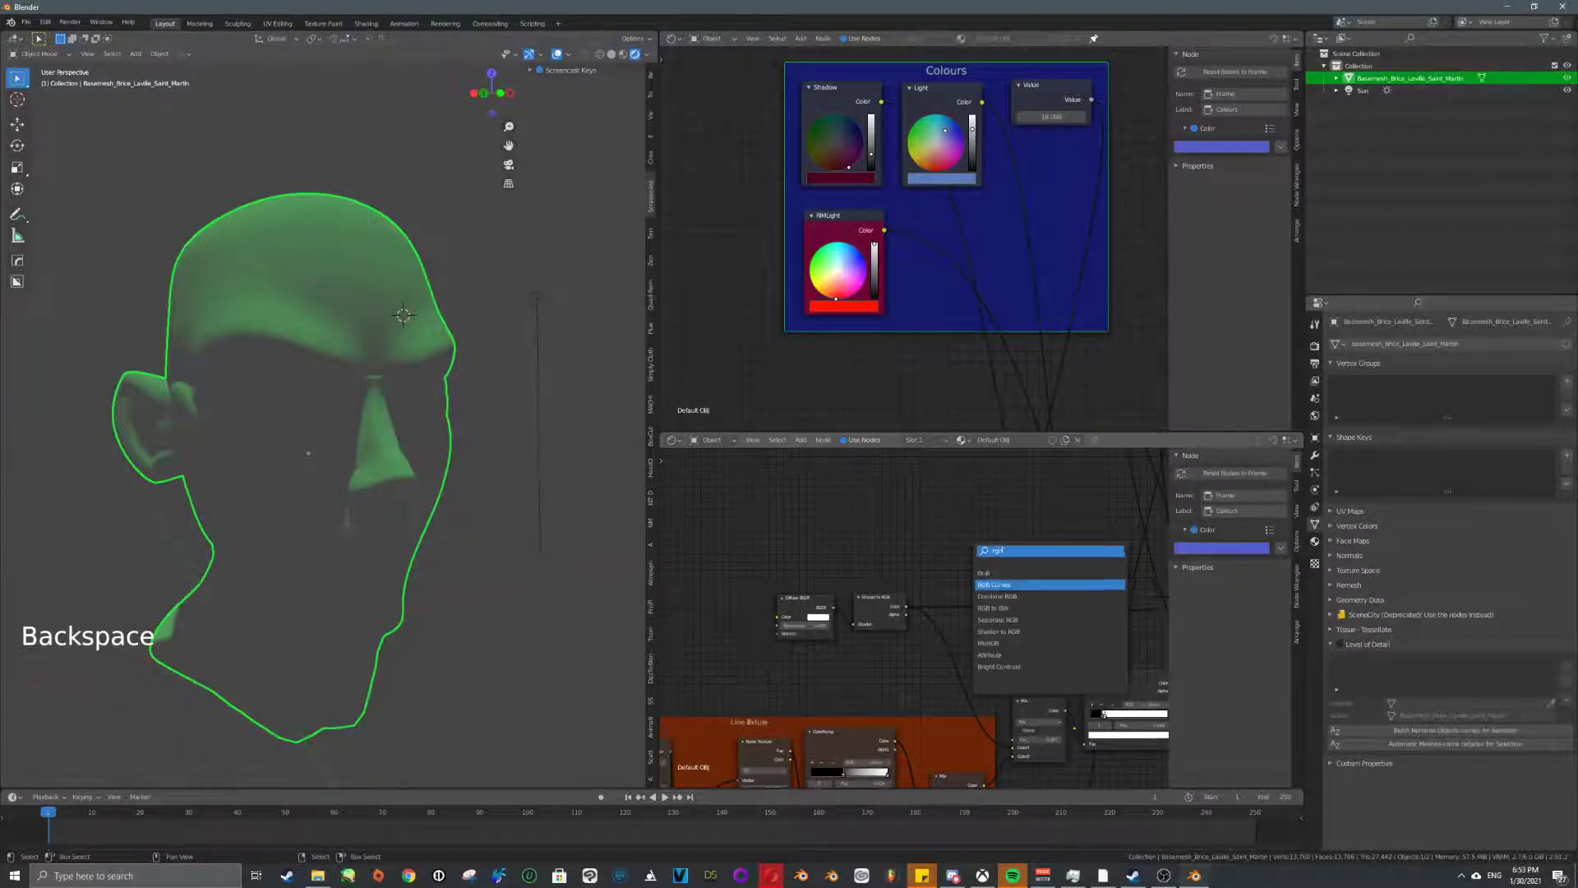
{"action": "left_click", "coordinate": [1022, 619]}
{"action": "left_click", "coordinate": [988, 564]}
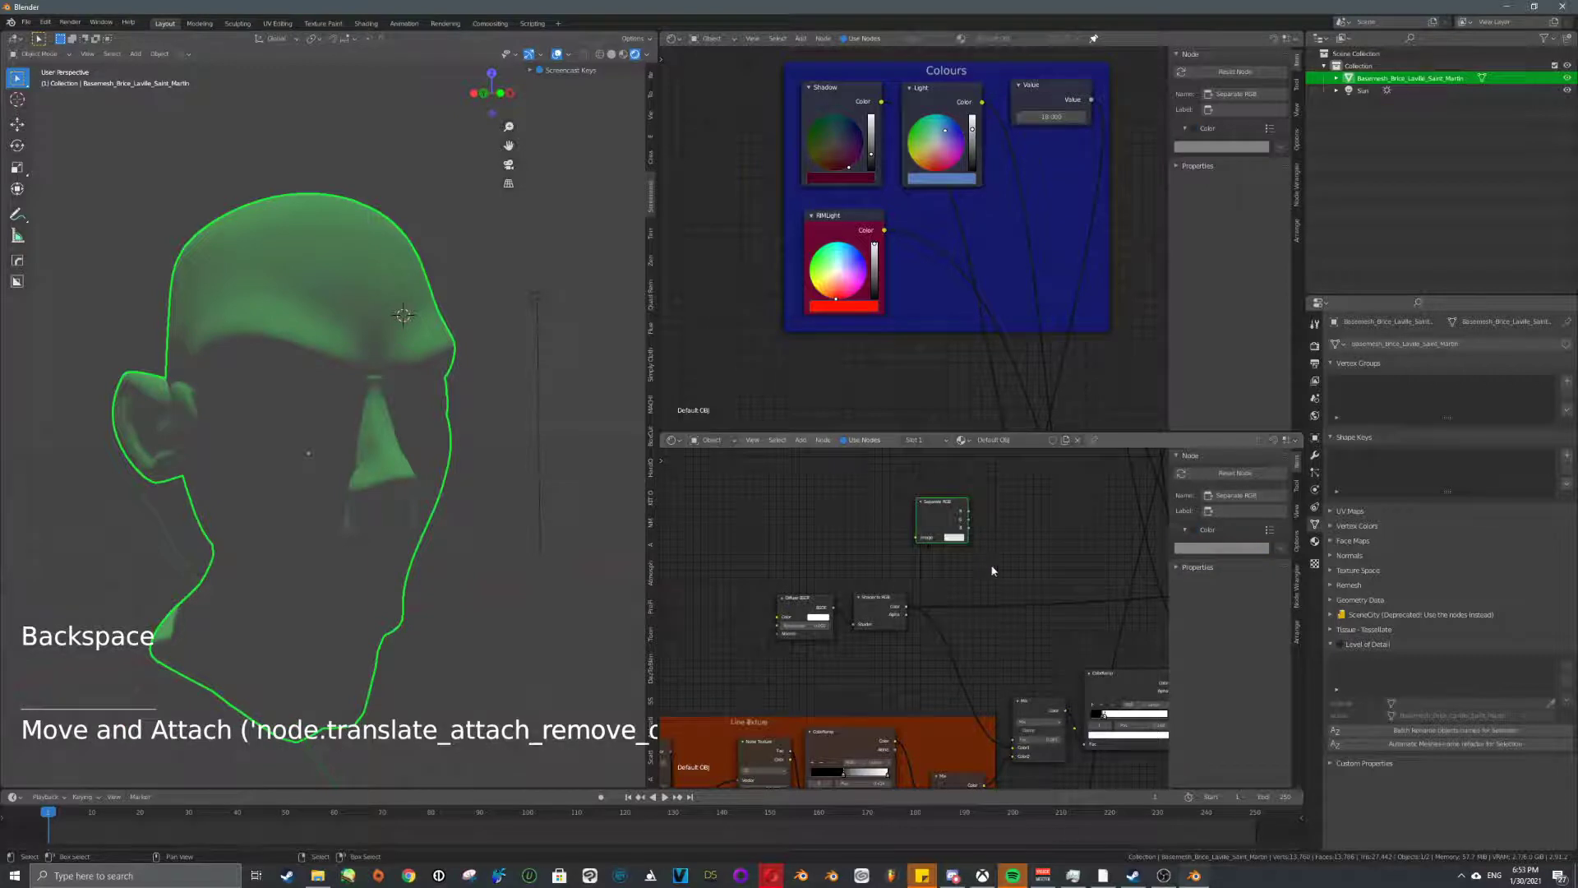
- Add a Combine RGB node next to the Separate RGB node
{"action": "key", "text": "shift+a"}
{"action": "type", "text": "r"}
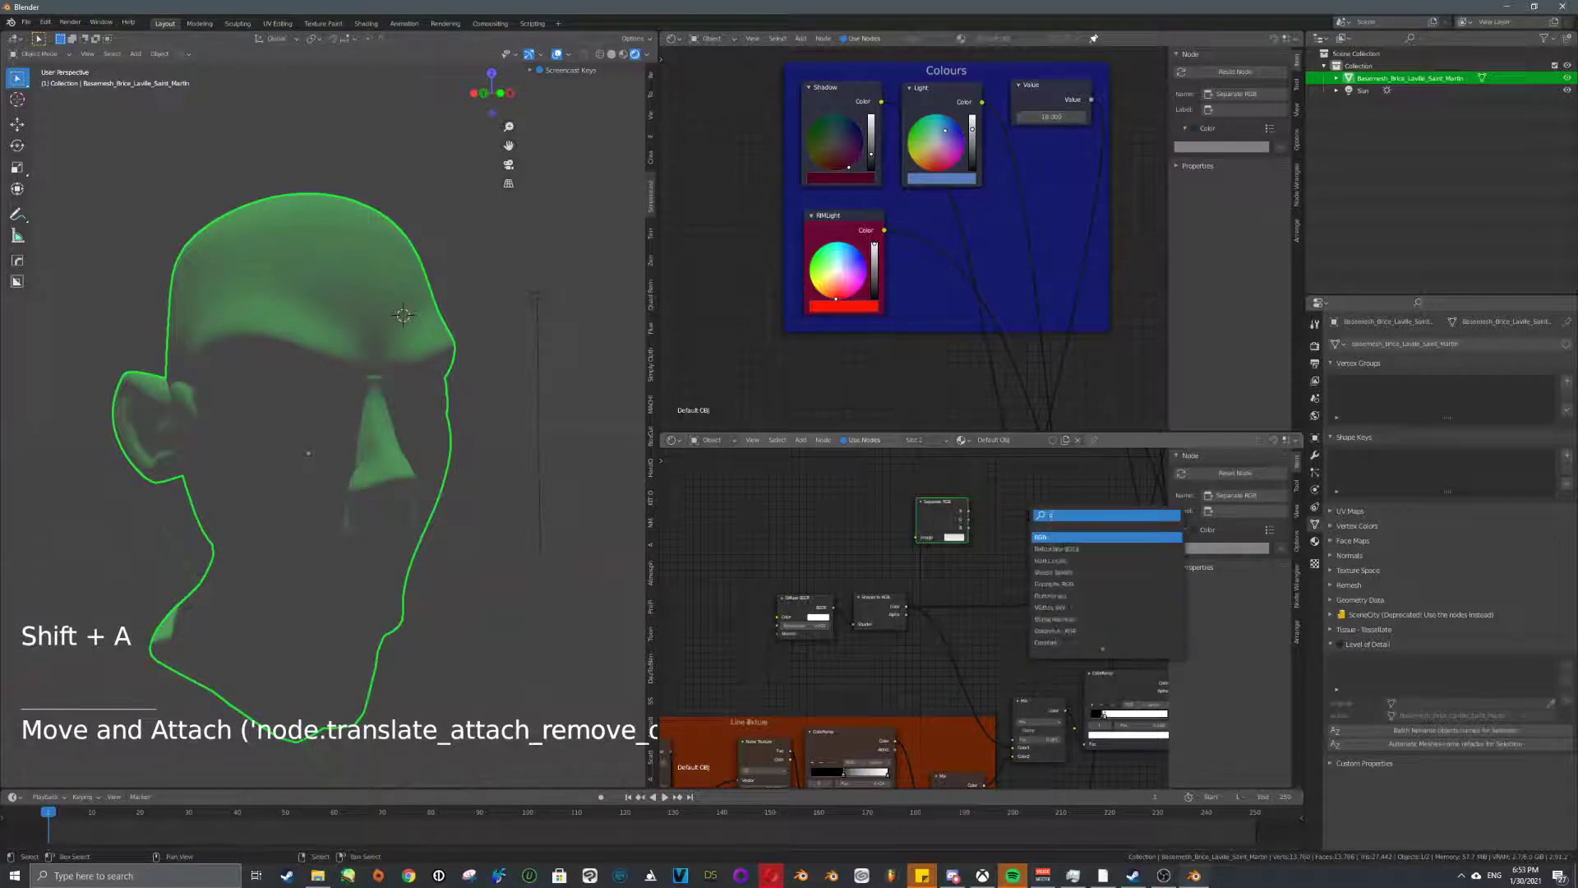
{"action": "type", "text": "gb"}
{"action": "left_click", "coordinate": [1039, 560]}
{"action": "left_click", "coordinate": [1022, 544]}
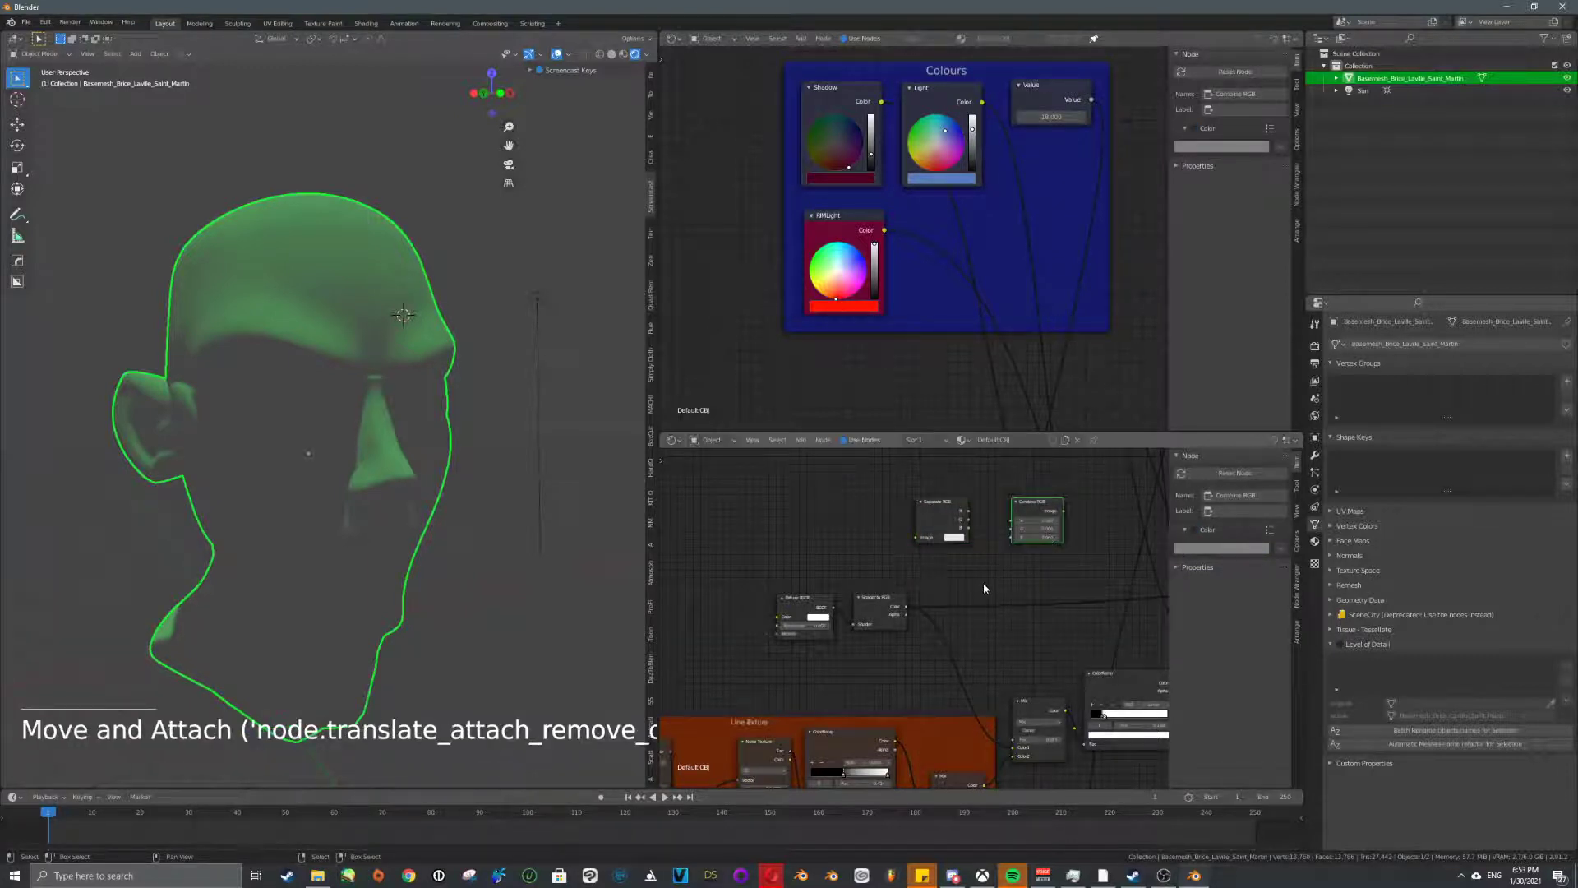
- Link Shader to RGB's Color through the R, G and B channels of Separate RGB into Combine RGB and preview the result
{"action": "scroll", "coordinate": [983, 582], "scroll_direction": "up", "scroll_amount": 4}
{"action": "middle_click_drag", "start_coordinate": [968, 590], "coordinate": [954, 575]}
{"action": "left_click_drag", "start_coordinate": [873, 589], "coordinate": [888, 557]}
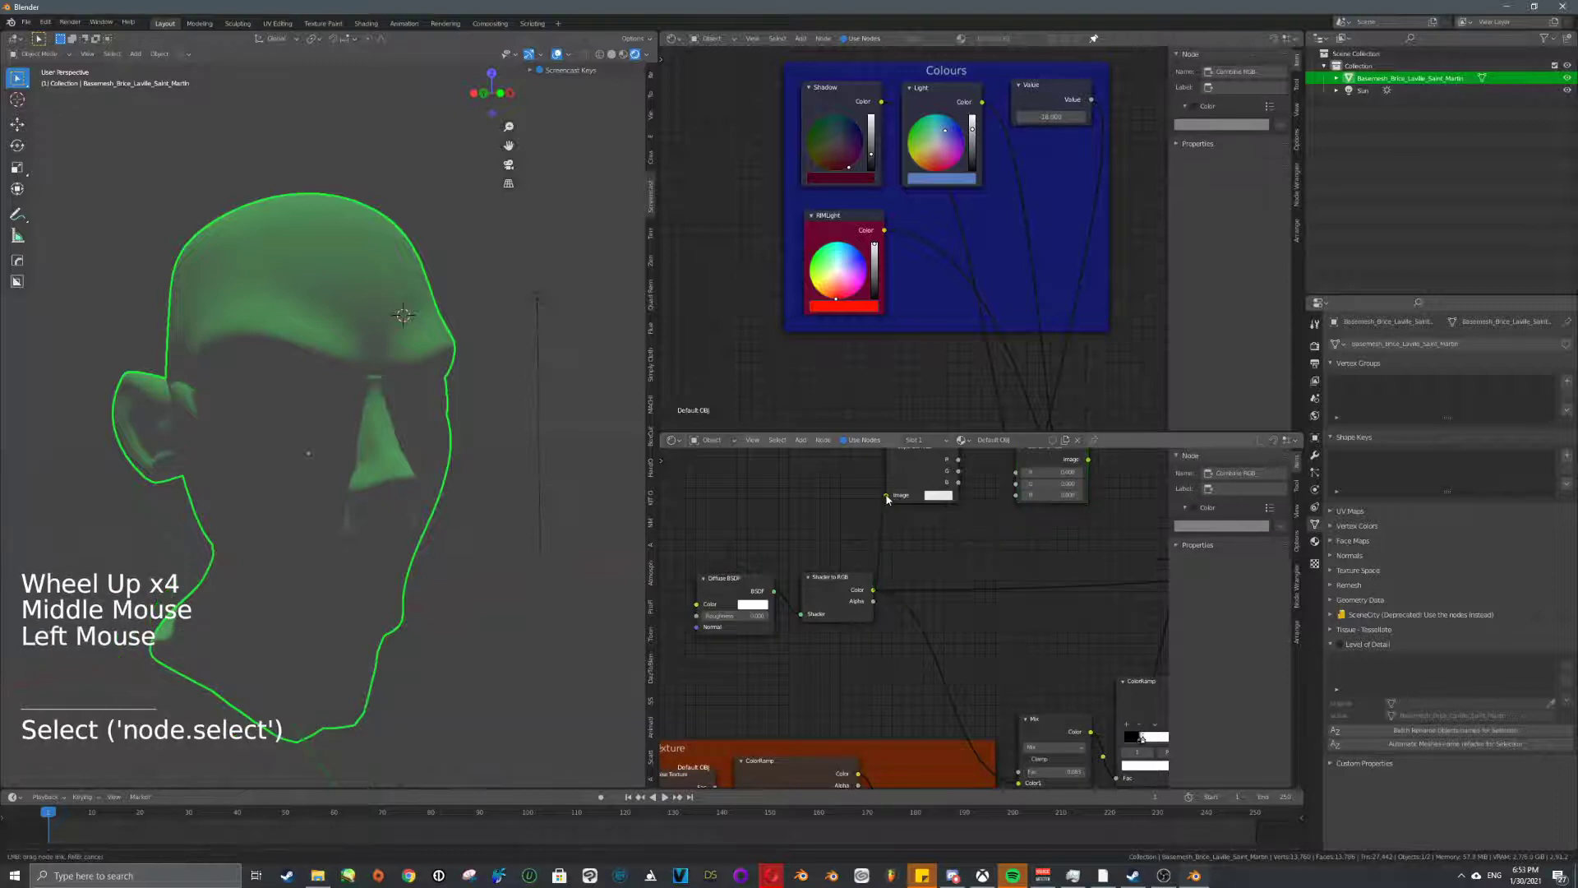
{"action": "middle_click_drag", "start_coordinate": [958, 459], "coordinate": [946, 498]}
{"action": "left_click_drag", "start_coordinate": [946, 498], "coordinate": [1004, 526]}
{"action": "left_click_drag", "start_coordinate": [945, 522], "coordinate": [1006, 535]}
{"action": "middle_click_drag", "start_coordinate": [1008, 534], "coordinate": [983, 547]}
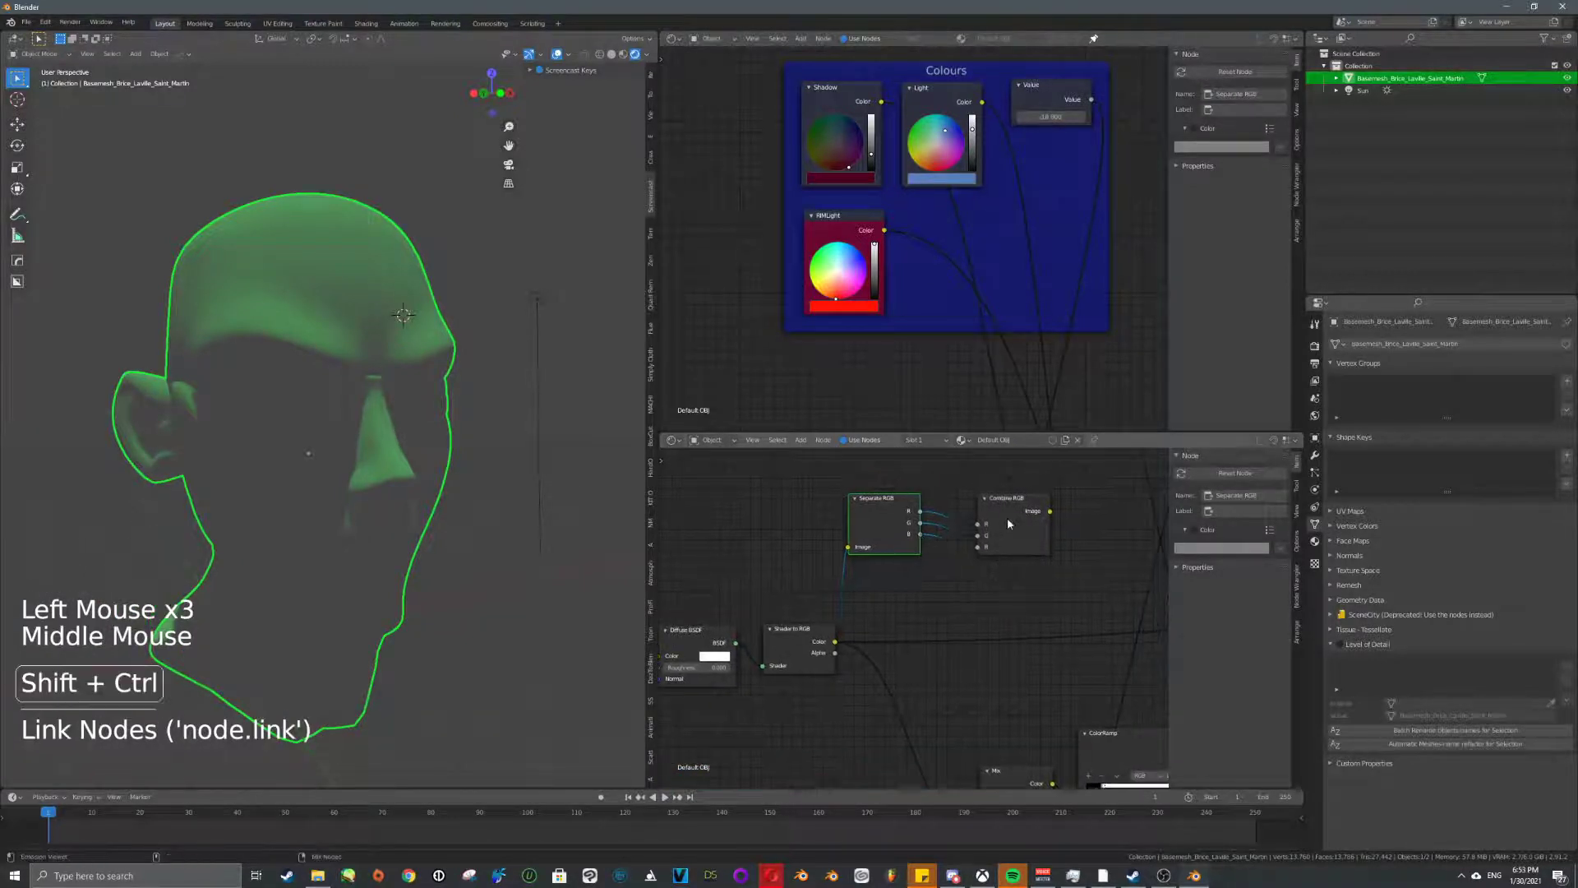
{"action": "left_click", "coordinate": [1008, 523], "text": "ctrl+shift"}
- Cut the G and B links between Separate RGB and Combine RGB and reconnect both channels
{"action": "scroll", "coordinate": [1013, 618], "scroll_direction": "up", "scroll_amount": 4}
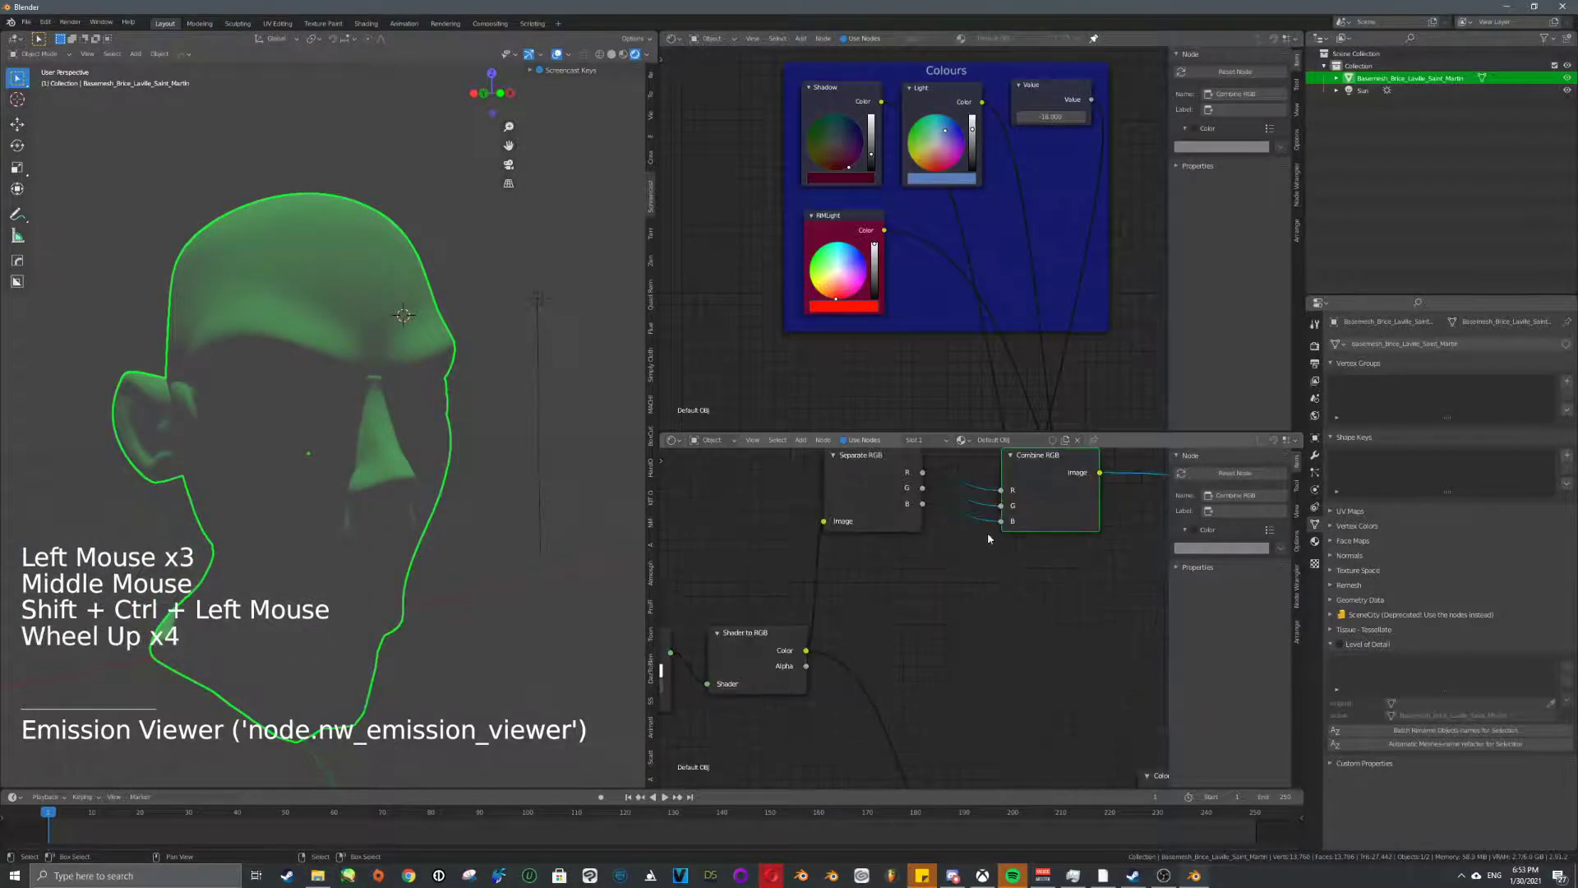
{"action": "right_click_drag", "start_coordinate": [978, 485], "coordinate": [960, 604], "text": "ctrl"}
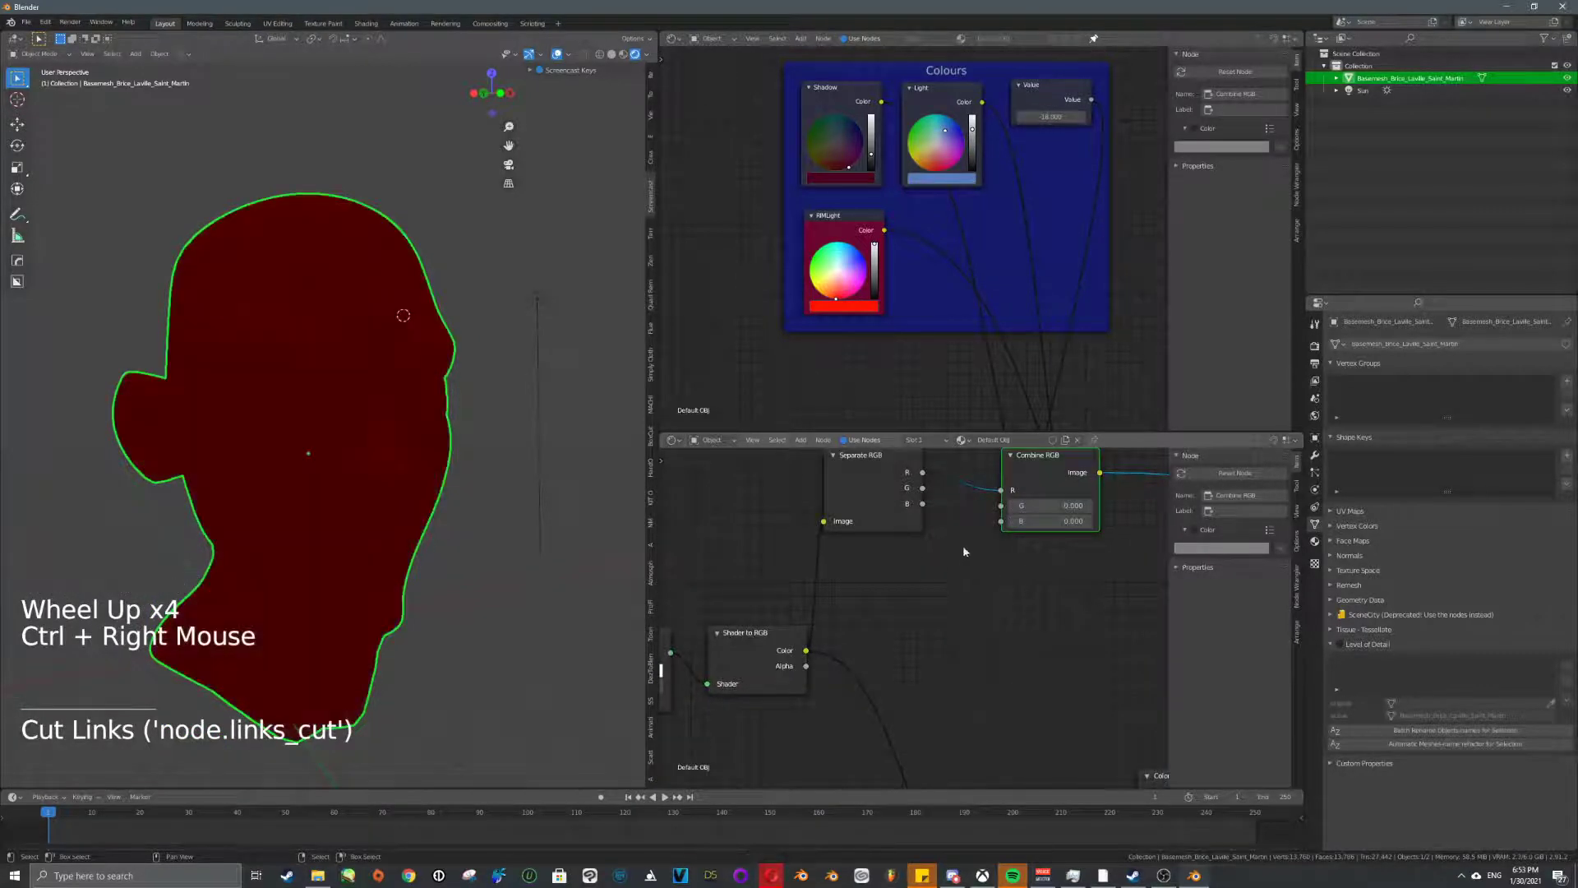
{"action": "left_click_drag", "start_coordinate": [1049, 505], "coordinate": [1115, 506]}
{"action": "left_click_drag", "start_coordinate": [922, 488], "coordinate": [1001, 521]}
{"action": "scroll", "coordinate": [1028, 588], "scroll_direction": "down", "scroll_amount": 6}
{"action": "middle_click_drag", "start_coordinate": [1027, 588], "coordinate": [830, 586]}
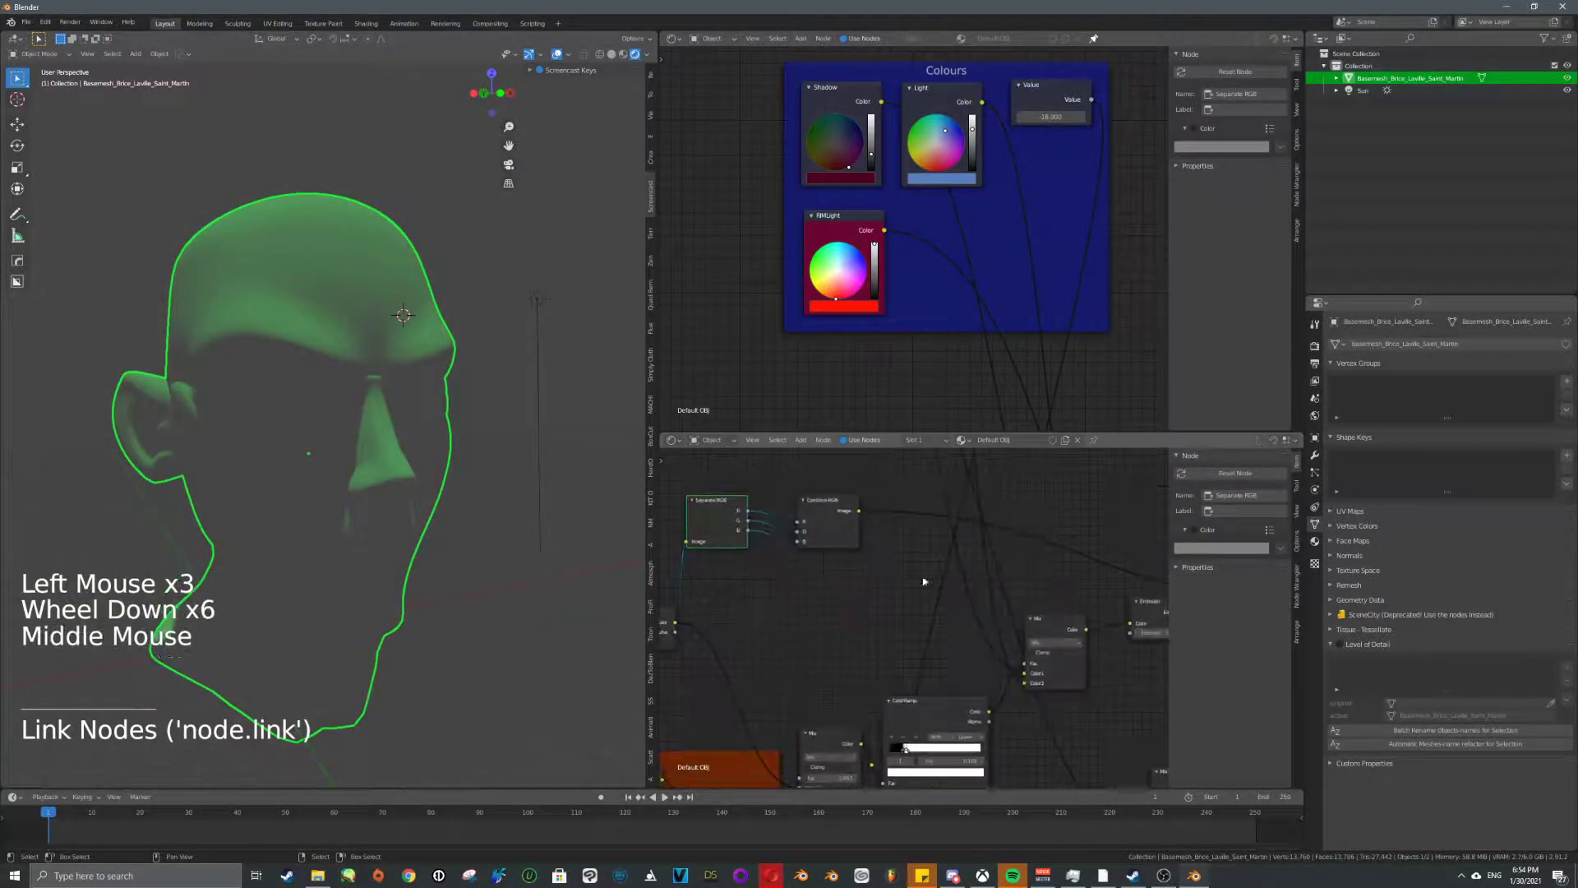
- Reposition the Combine RGB and Separate RGB nodes so they sit neatly side by side
{"action": "left_click", "coordinate": [854, 526]}
{"action": "key", "text": "g"}
{"action": "left_click", "coordinate": [839, 532]}
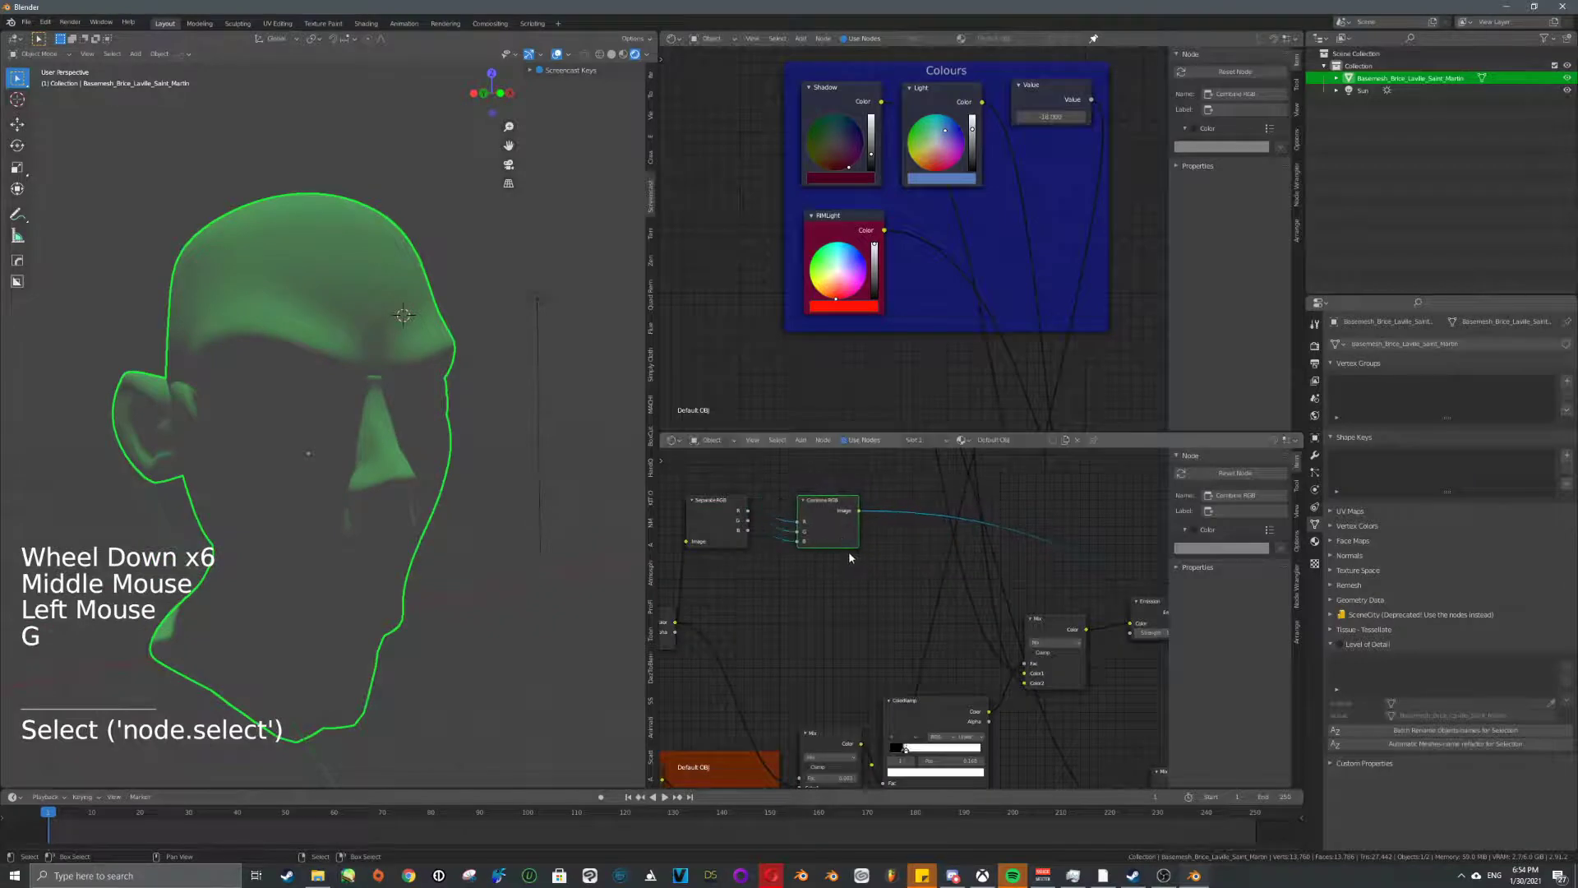
{"action": "key", "text": "g"}
{"action": "left_click", "coordinate": [865, 539]}
{"action": "right_click", "coordinate": [707, 525]}
{"action": "key", "text": "g"}
{"action": "key", "text": "x"}
{"action": "right_click", "coordinate": [721, 530]}
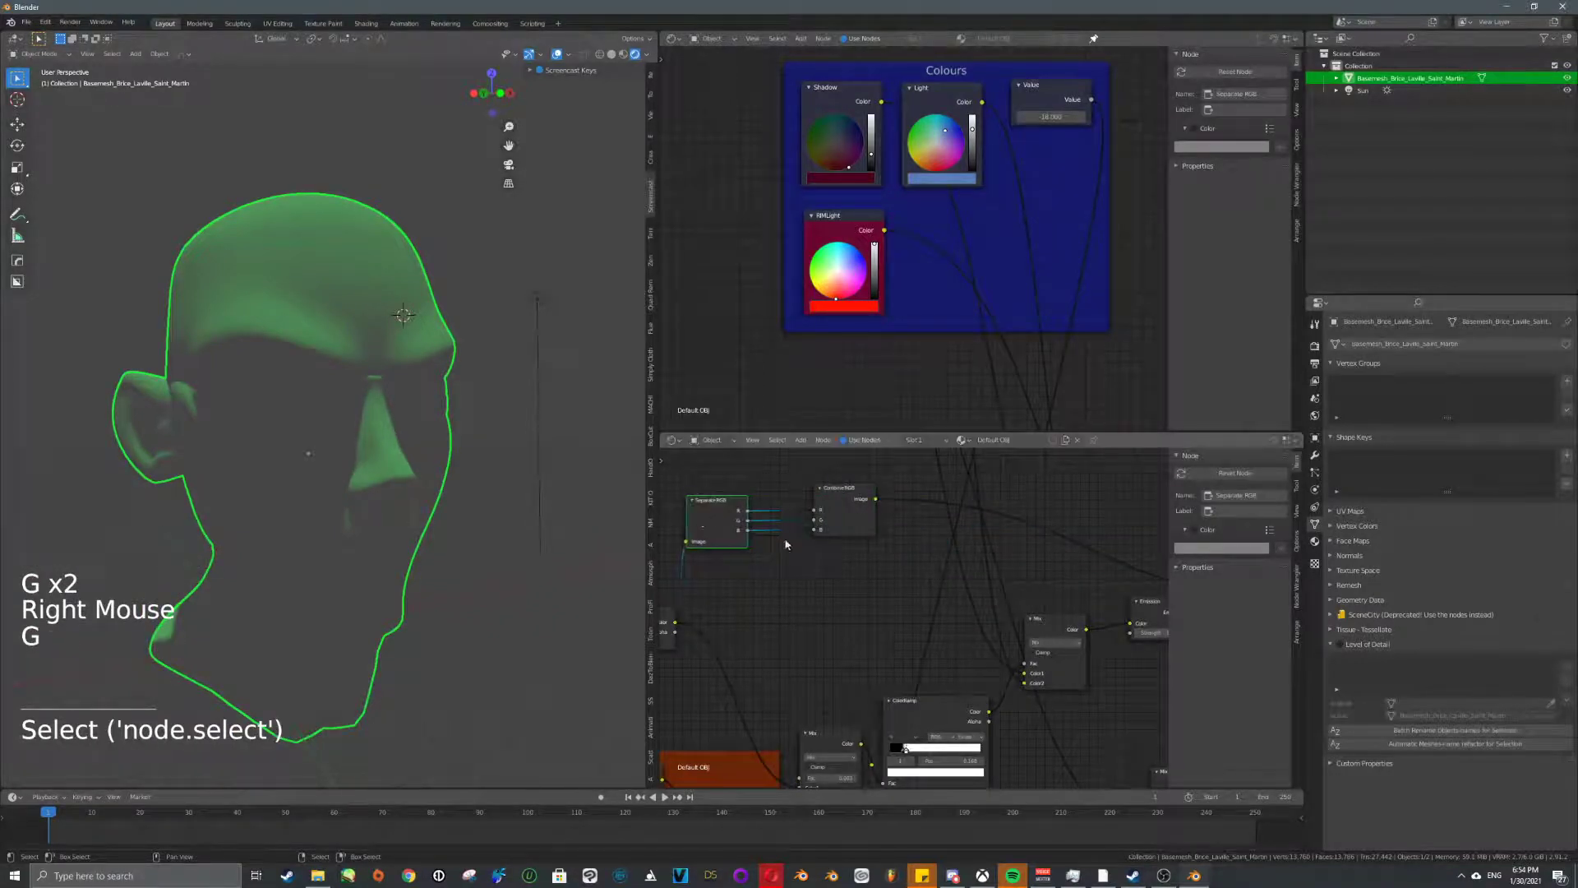
{"action": "key", "text": "g"}
{"action": "left_click", "coordinate": [803, 535]}
- Enlarge the lower node editor and shift both Emission nodes and the rim light's Mix node back to tighten the layout
{"action": "scroll", "coordinate": [946, 604], "scroll_direction": "up", "scroll_amount": 1}
{"action": "left_click_drag", "start_coordinate": [1024, 435], "coordinate": [1019, 204]}
{"action": "middle_click_drag", "start_coordinate": [930, 357], "coordinate": [1013, 485], "text": "shift"}
{"action": "scroll", "coordinate": [1014, 485], "scroll_direction": "up", "scroll_amount": 1}
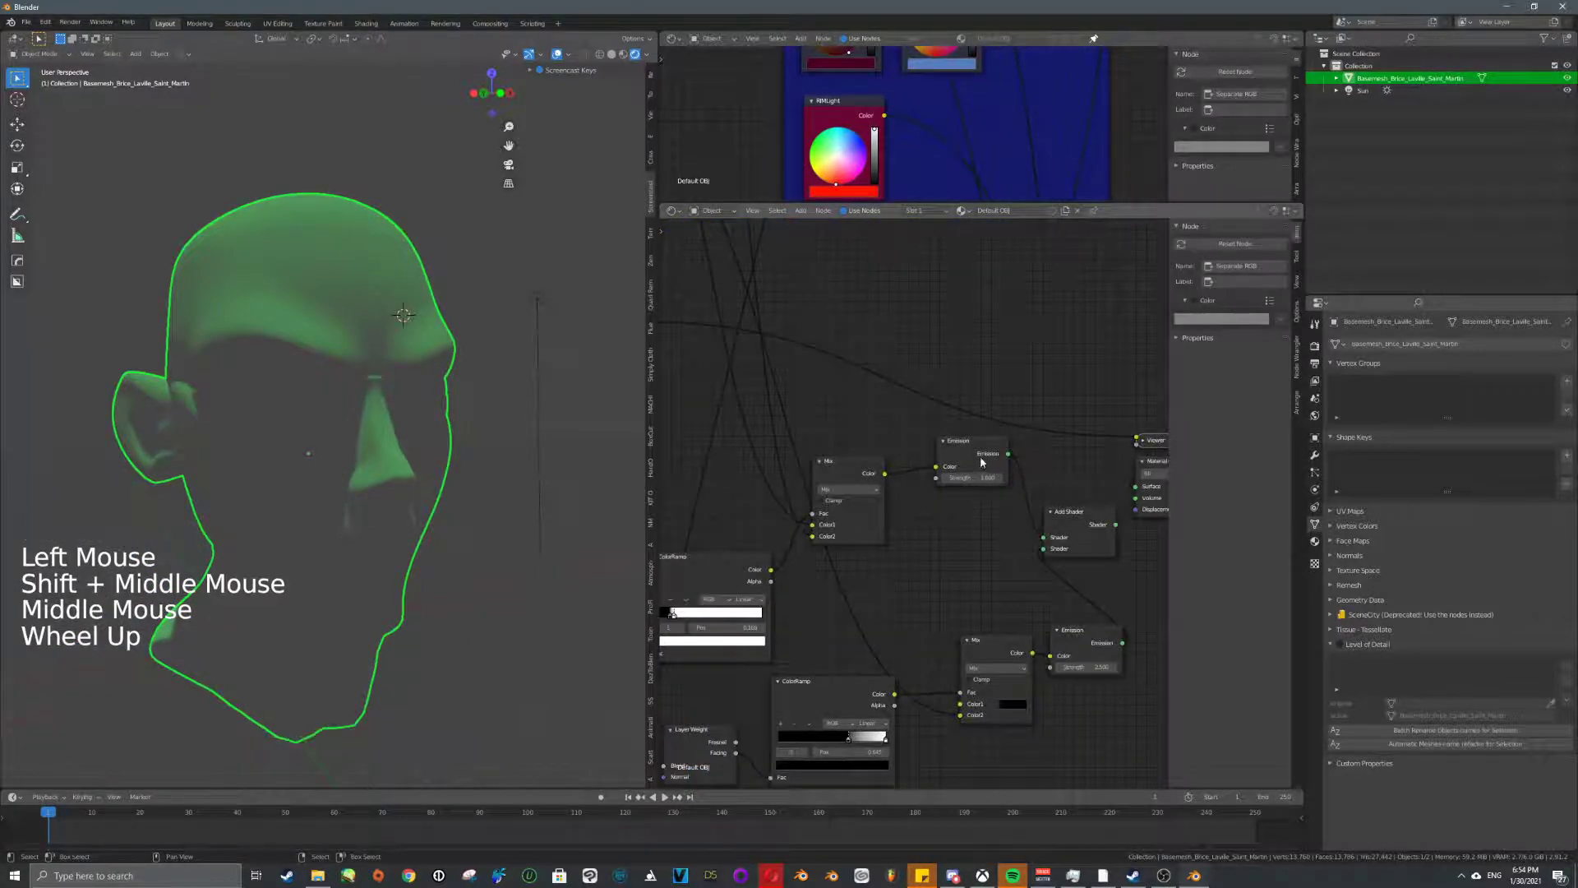
{"action": "right_click", "coordinate": [980, 457]}
{"action": "key", "text": "g"}
{"action": "right_click", "coordinate": [1001, 645]}
{"action": "key", "text": "g"}
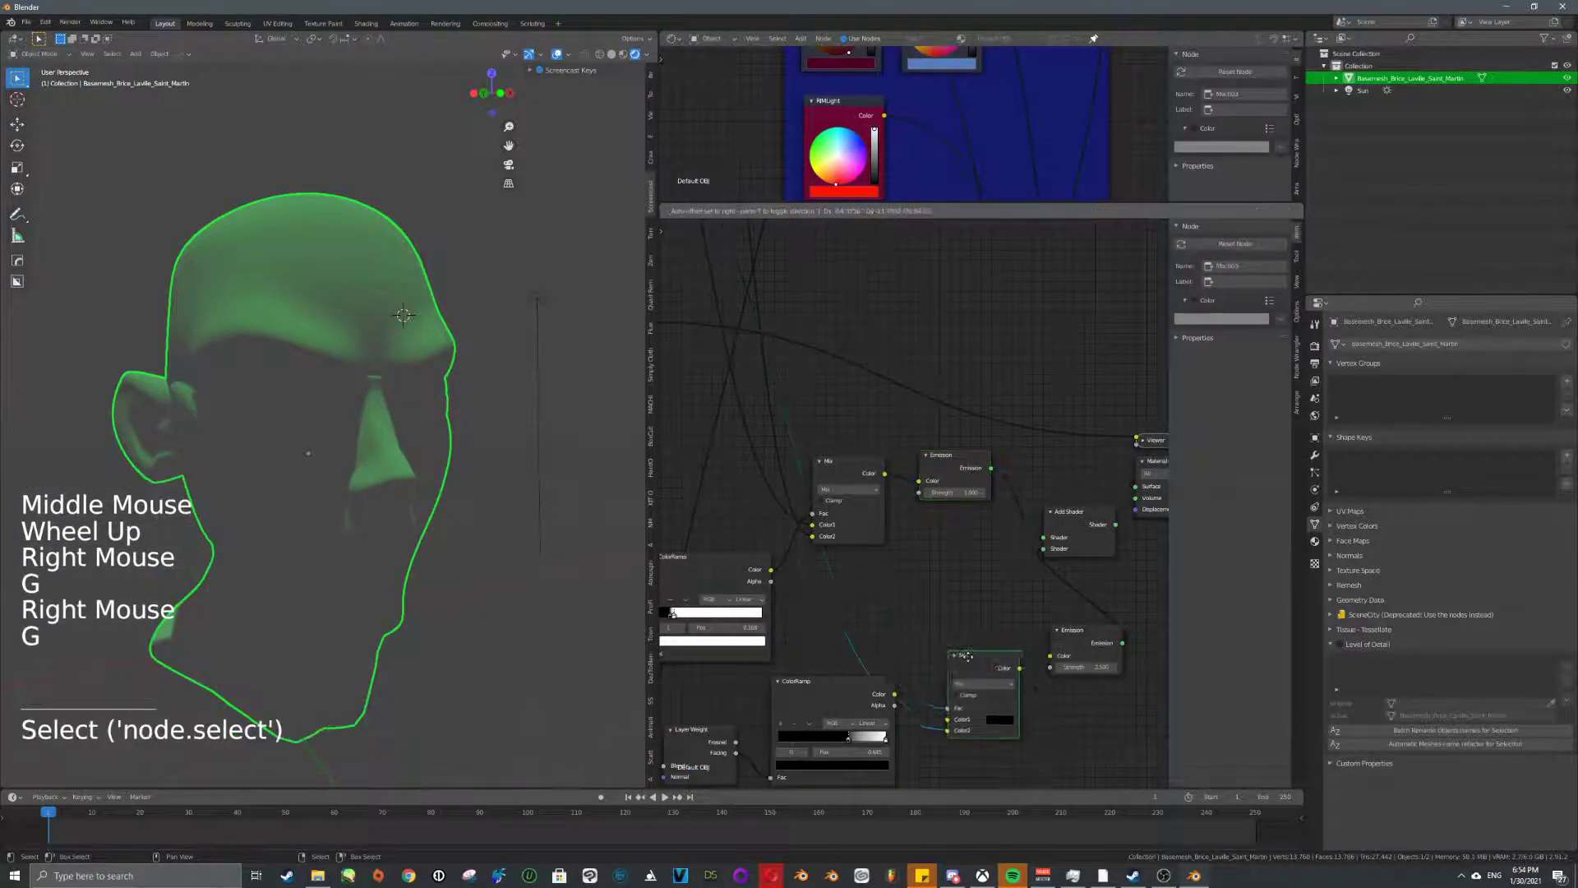
{"action": "left_click", "coordinate": [939, 656]}
{"action": "right_click", "coordinate": [1048, 649]}
{"action": "key", "text": "g"}
{"action": "left_click", "coordinate": [971, 659]}
- Move the Add Shader and Material Output nodes apart to make room between them
{"action": "scroll", "coordinate": [1006, 589], "scroll_direction": "up", "scroll_amount": 1}
{"action": "middle_click_drag", "start_coordinate": [1006, 589], "coordinate": [883, 597]}
{"action": "right_click", "coordinate": [964, 534]}
{"action": "key", "text": "g"}
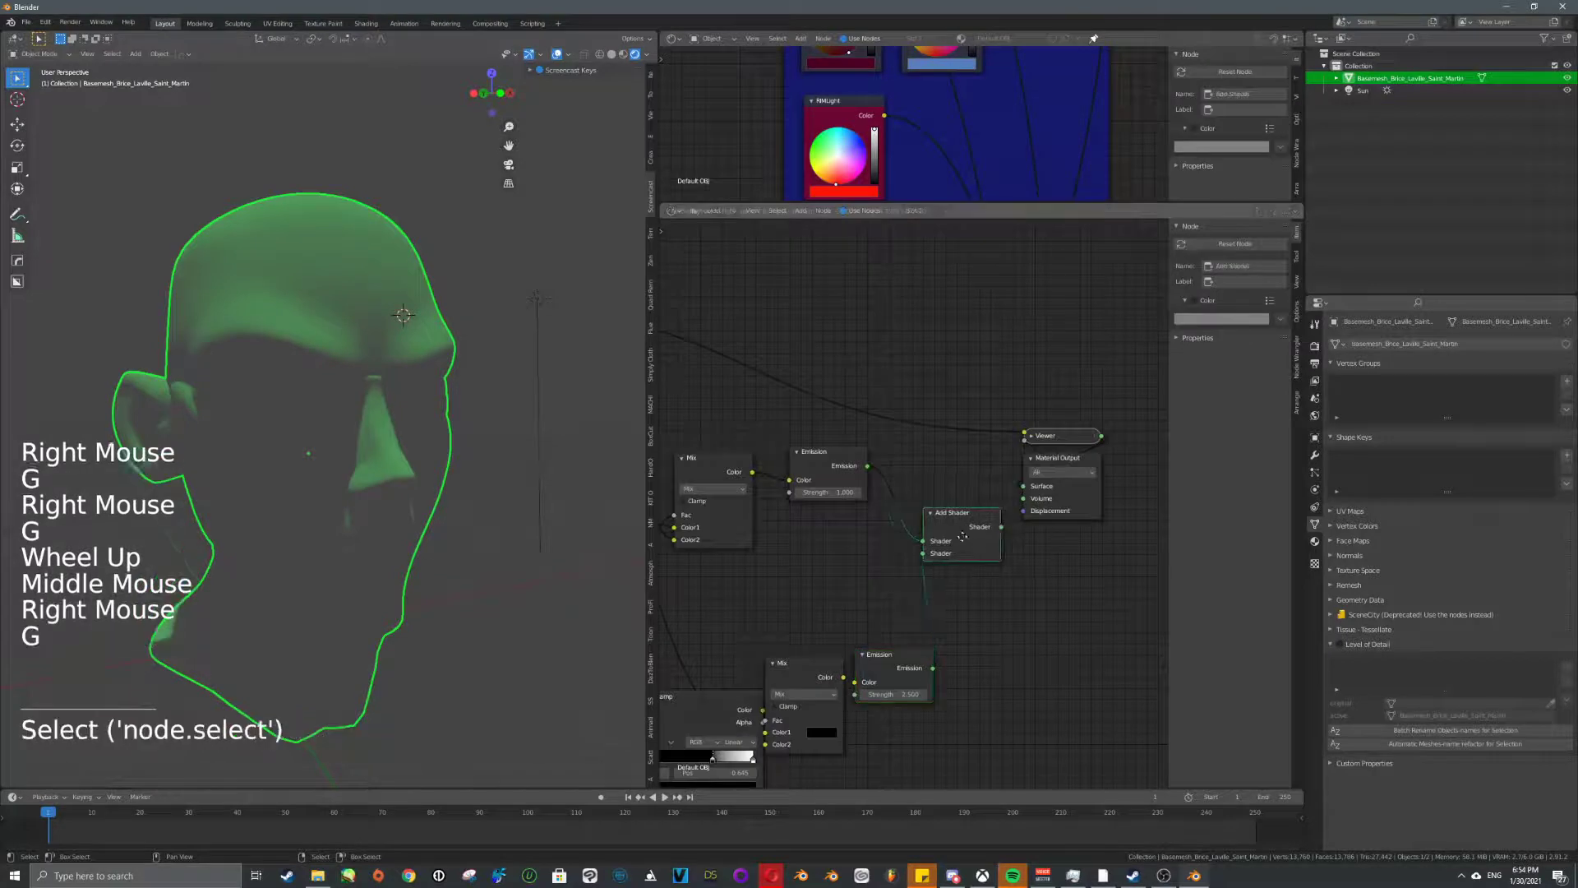
{"action": "left_click", "coordinate": [945, 527]}
{"action": "right_click", "coordinate": [1082, 499]}
{"action": "key", "text": "g"}
{"action": "left_click", "coordinate": [1171, 454]}
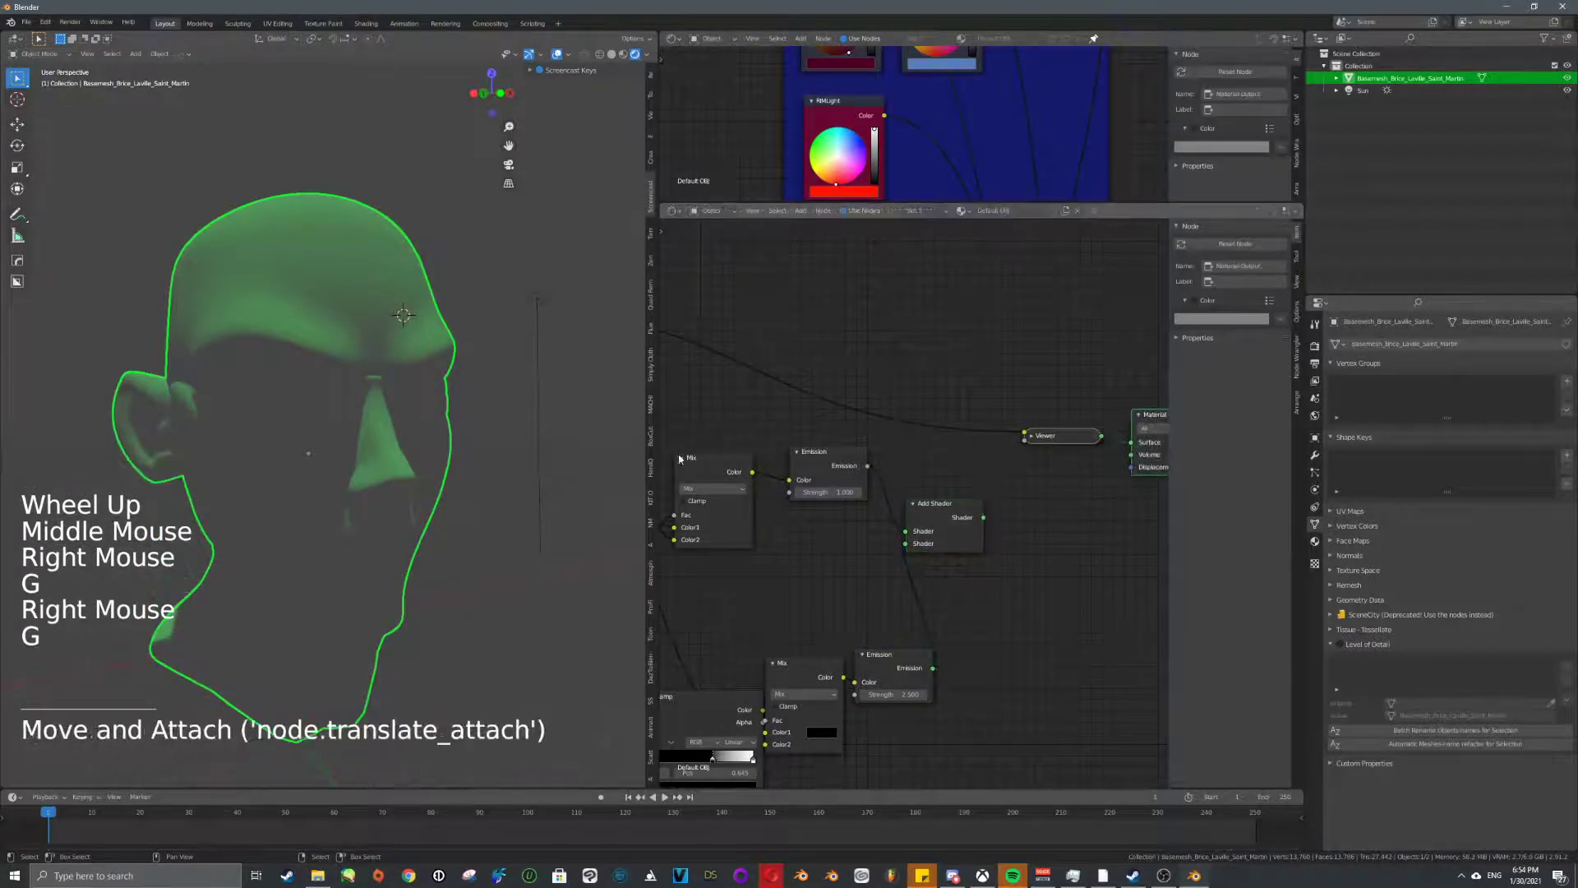
- Add a second Add Shader node before the Material Output and feed the existing Add Shader into its lower input
{"action": "key", "text": "shift+a"}
{"action": "type", "text": "add"}
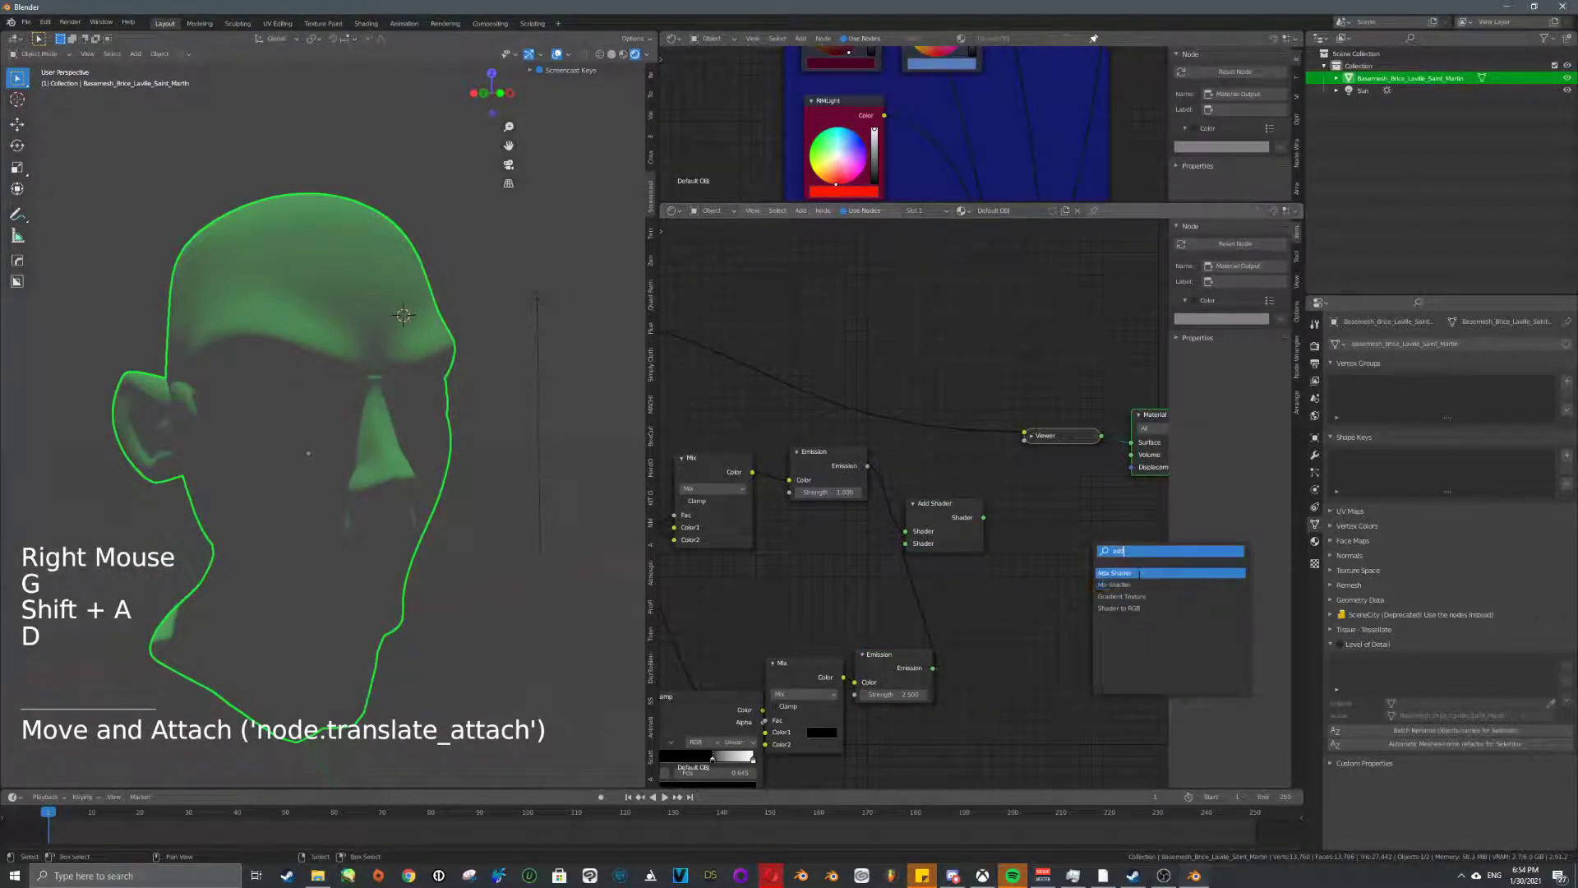
{"action": "left_click", "coordinate": [1139, 574]}
{"action": "left_click", "coordinate": [1023, 487]}
{"action": "left_click_drag", "start_coordinate": [984, 518], "coordinate": [1022, 519]}
- Add an Emission node on the link coming from Combine RGB
{"action": "scroll", "coordinate": [954, 511], "scroll_direction": "down", "scroll_amount": 6}
{"action": "middle_click_drag", "start_coordinate": [872, 457], "coordinate": [692, 408]}
{"action": "key", "text": "shift+a"}
{"action": "type", "text": "em"}
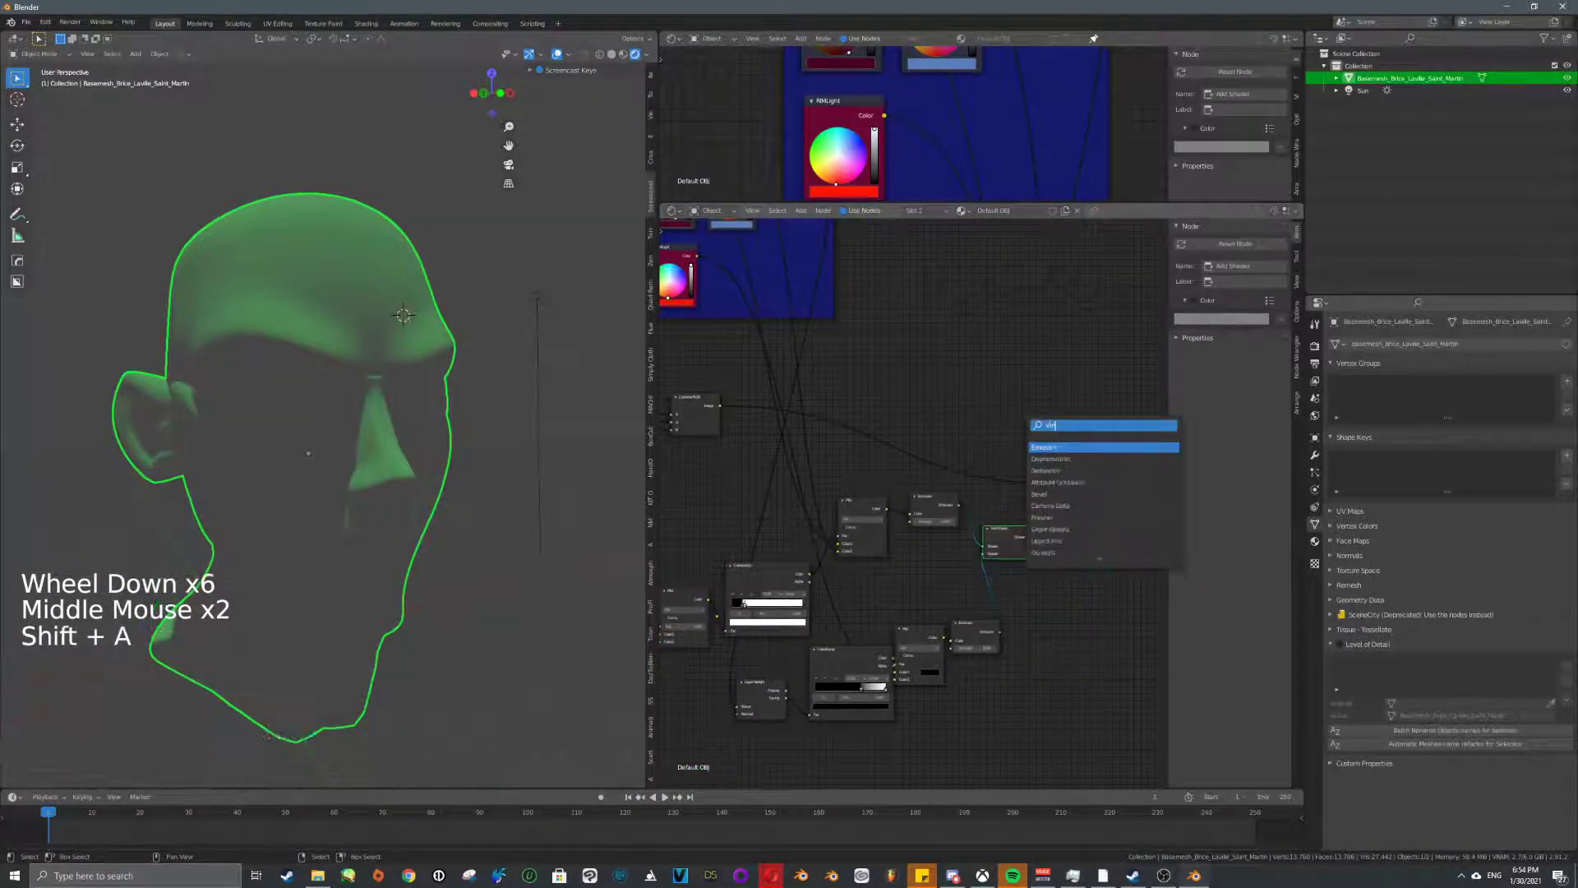
{"action": "key", "text": "Return"}
{"action": "left_click", "coordinate": [966, 466]}
{"action": "middle_click_drag", "start_coordinate": [1023, 483], "coordinate": [955, 445]}
{"action": "scroll", "coordinate": [955, 444], "scroll_direction": "up", "scroll_amount": 4}
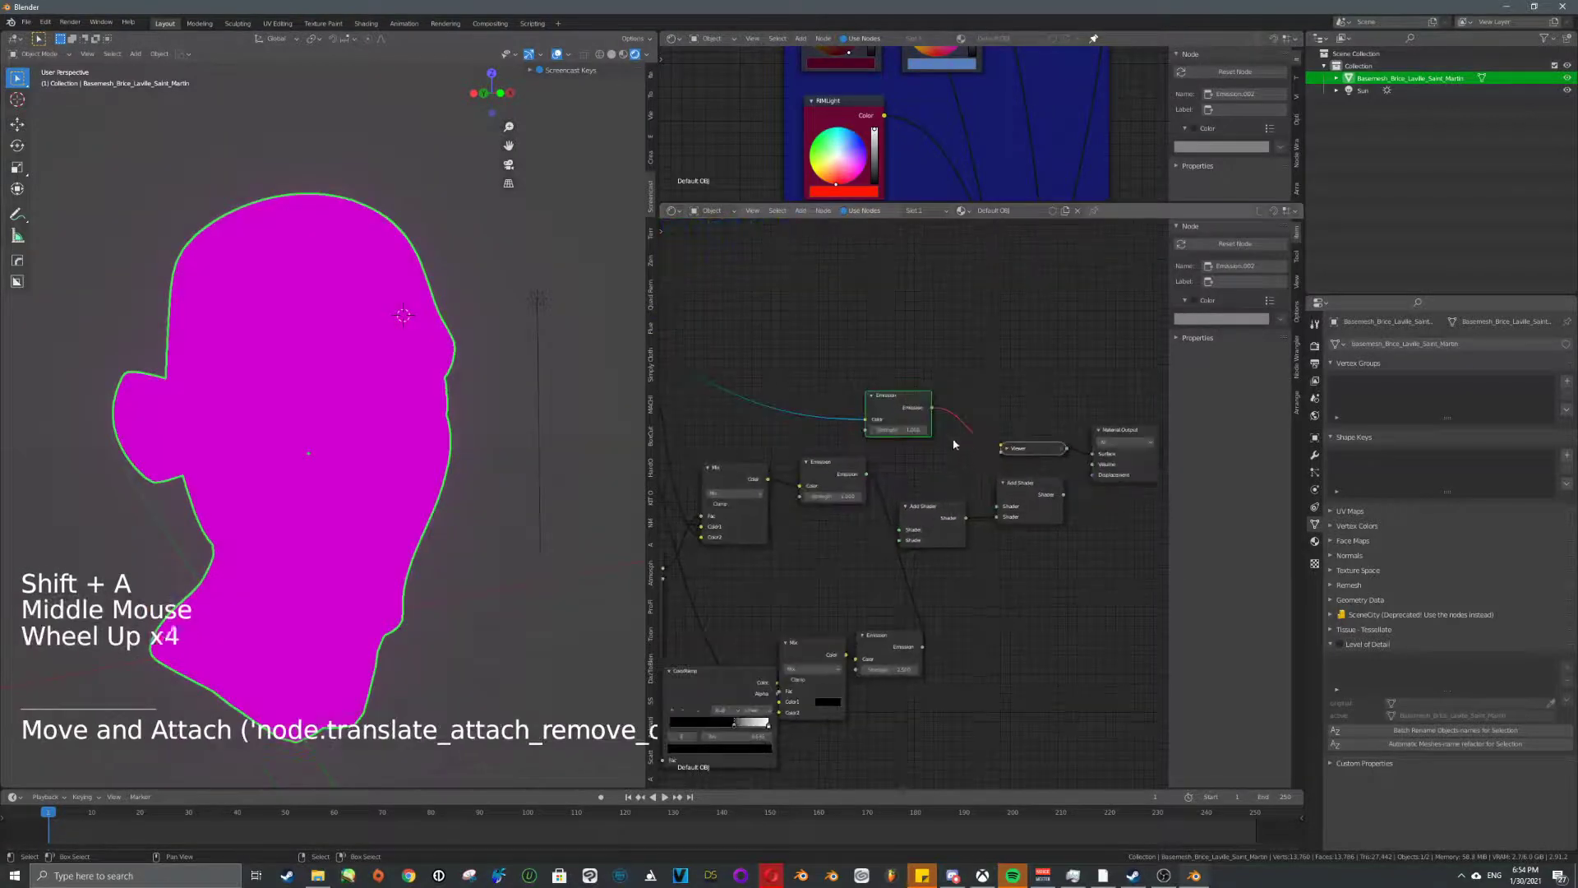
- Connect the new Emission to the second Add Shader's upper input and send that shader to the Material Output
{"action": "mouse_move", "coordinate": [955, 444]}
{"action": "right_mouse_down", "text": "ctrl"}
{"action": "mouse_move", "coordinate": [941, 427]}
{"action": "mouse_move", "coordinate": [947, 461]}
{"action": "right_mouse_up", "text": "ctrl"}
{"action": "left_click_drag", "start_coordinate": [932, 407], "coordinate": [996, 508]}
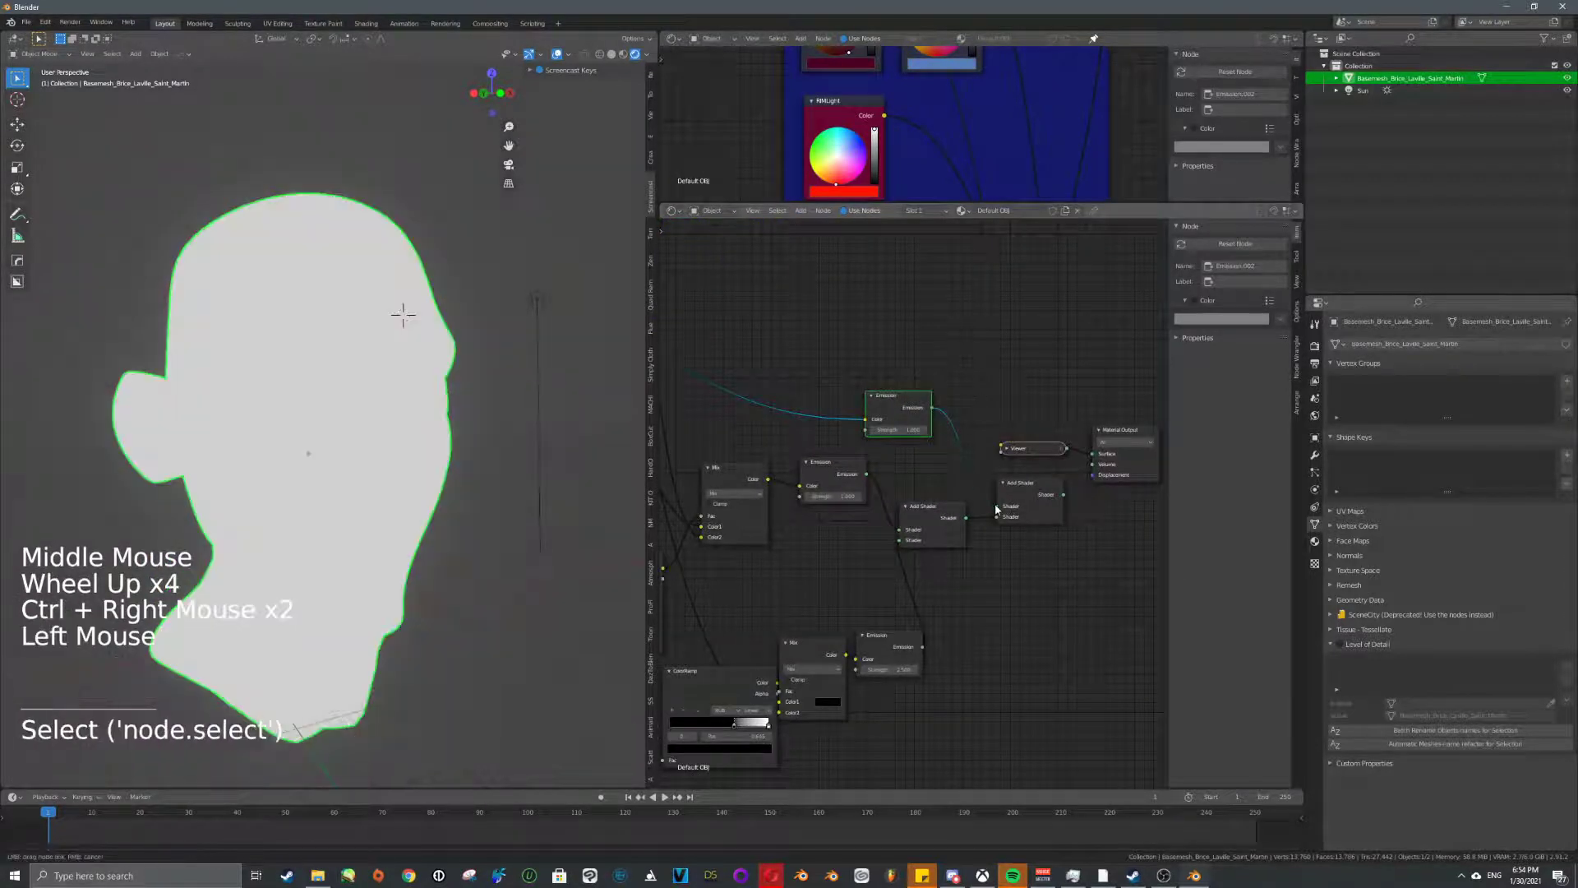
{"action": "left_click", "coordinate": [1046, 498], "text": "ctrl+shift"}
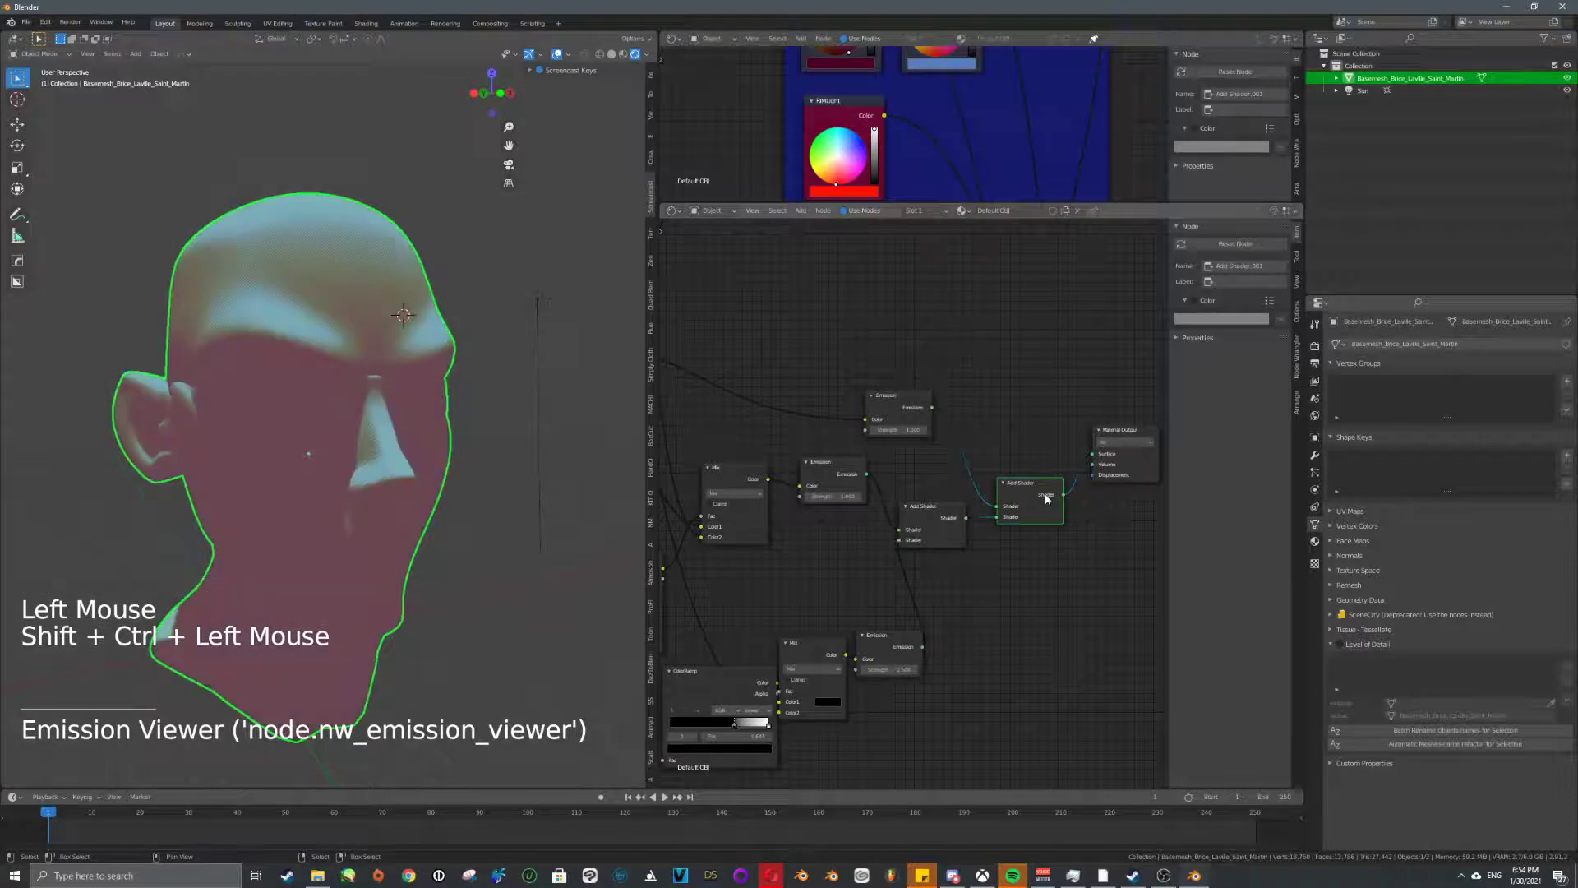
- Rotate the green Sun light so that it lights the face from the side
{"action": "key", "text": "s"}
{"action": "right_click", "coordinate": [537, 297]}
{"action": "key", "text": "r"}
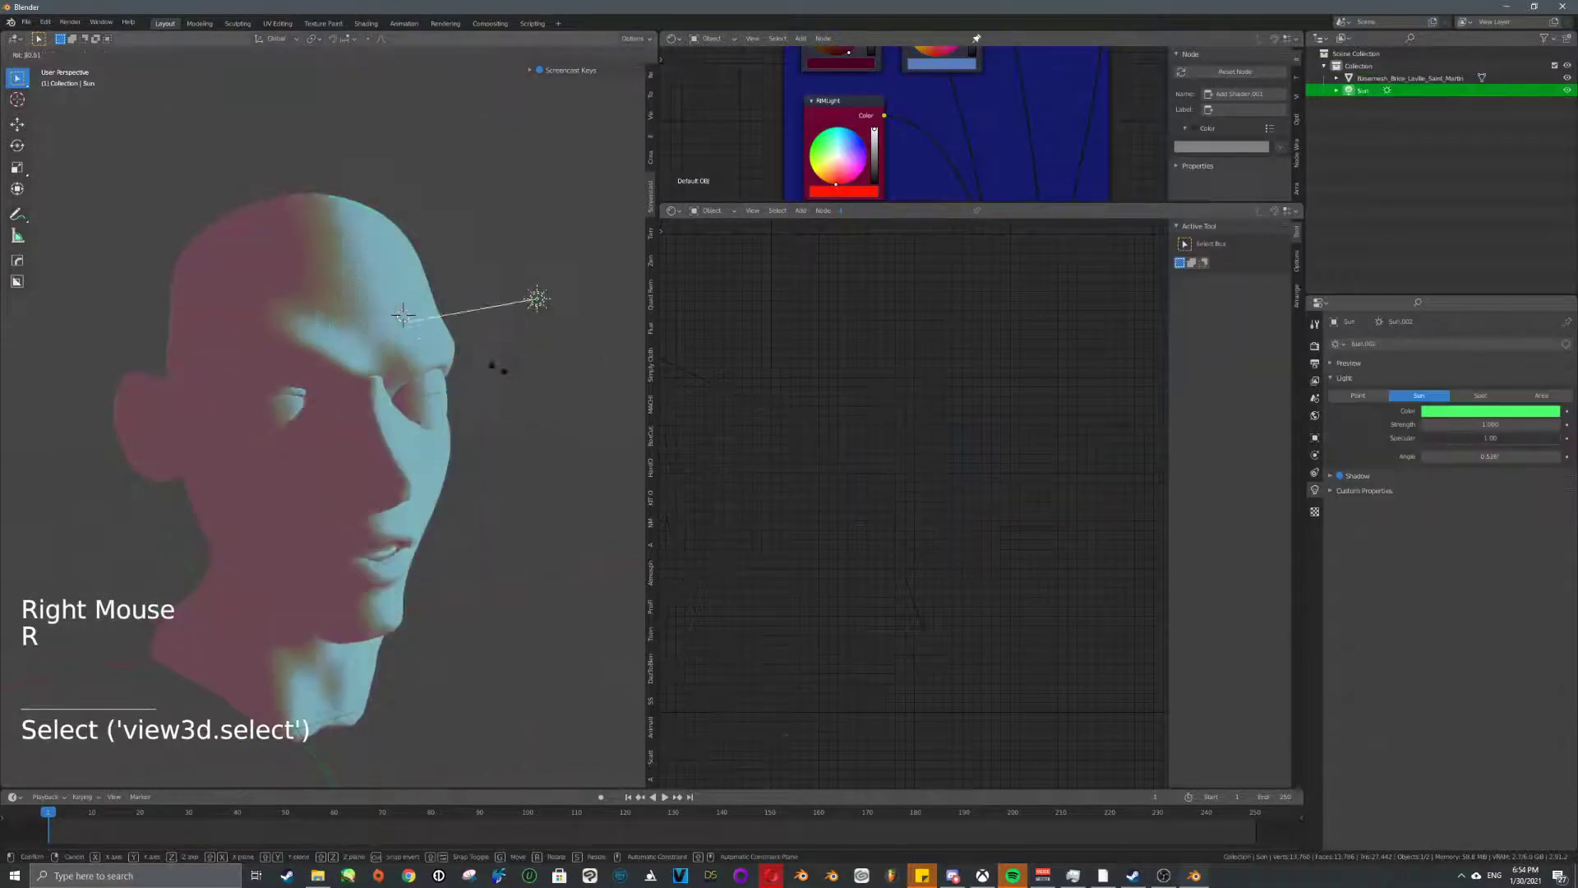
{"action": "left_click", "coordinate": [501, 351]}
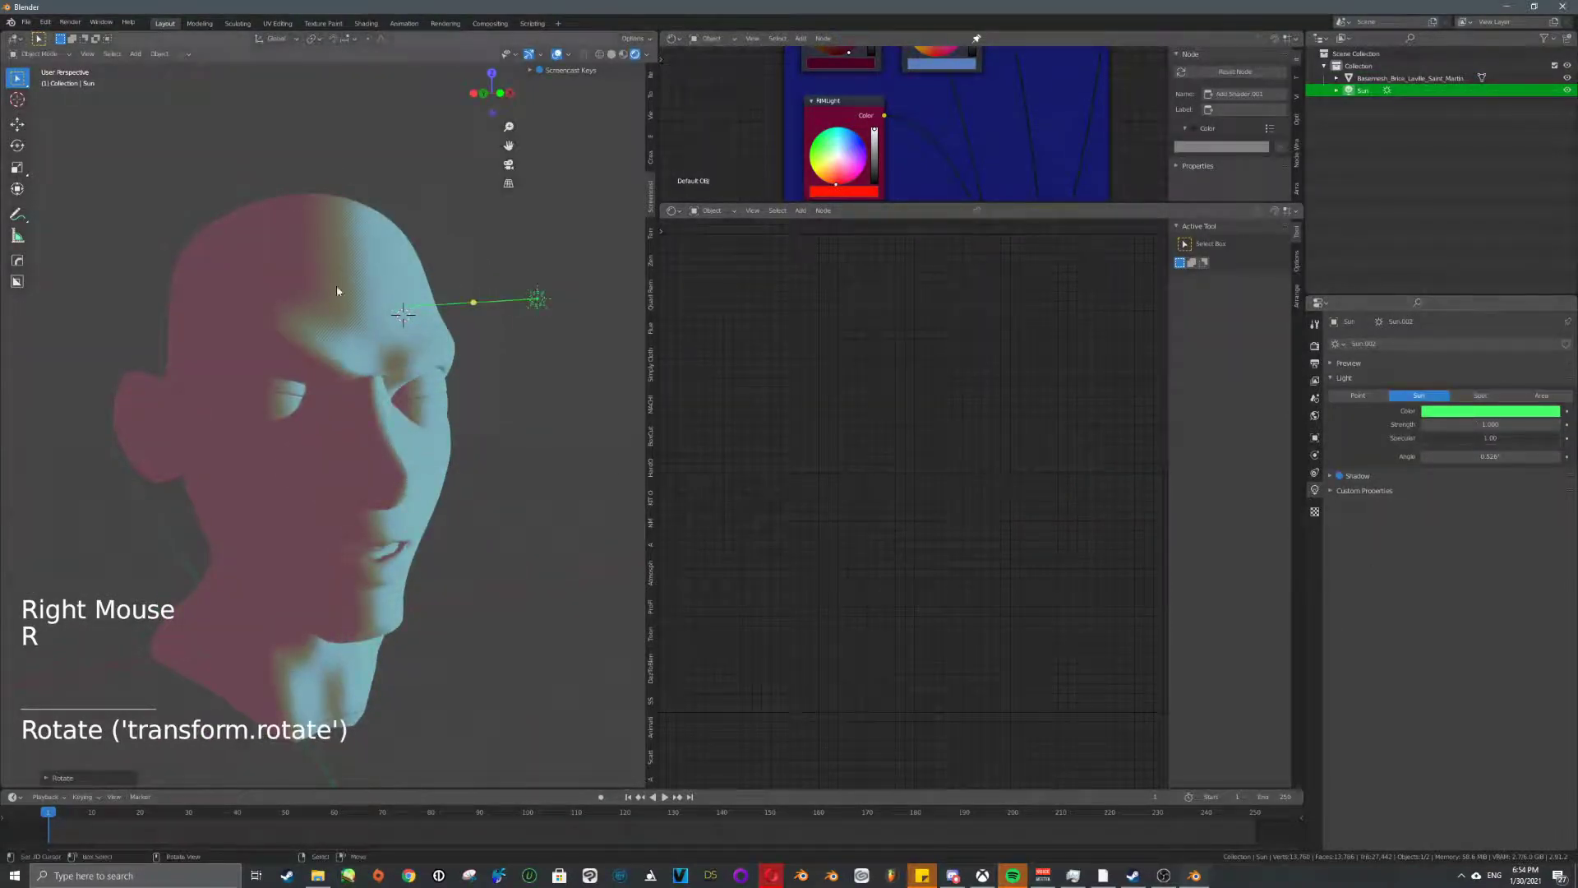
- Change the Sun light's colour to a light pink
{"action": "left_click", "coordinate": [1489, 410]}
{"action": "left_click_drag", "start_coordinate": [1491, 322], "coordinate": [1501, 266]}
{"action": "left_click_drag", "start_coordinate": [1507, 326], "coordinate": [1502, 310]}
- Select the head mesh and set its Diffuse BSDF node's colour to a nearly white tone
{"action": "right_click", "coordinate": [407, 406]}
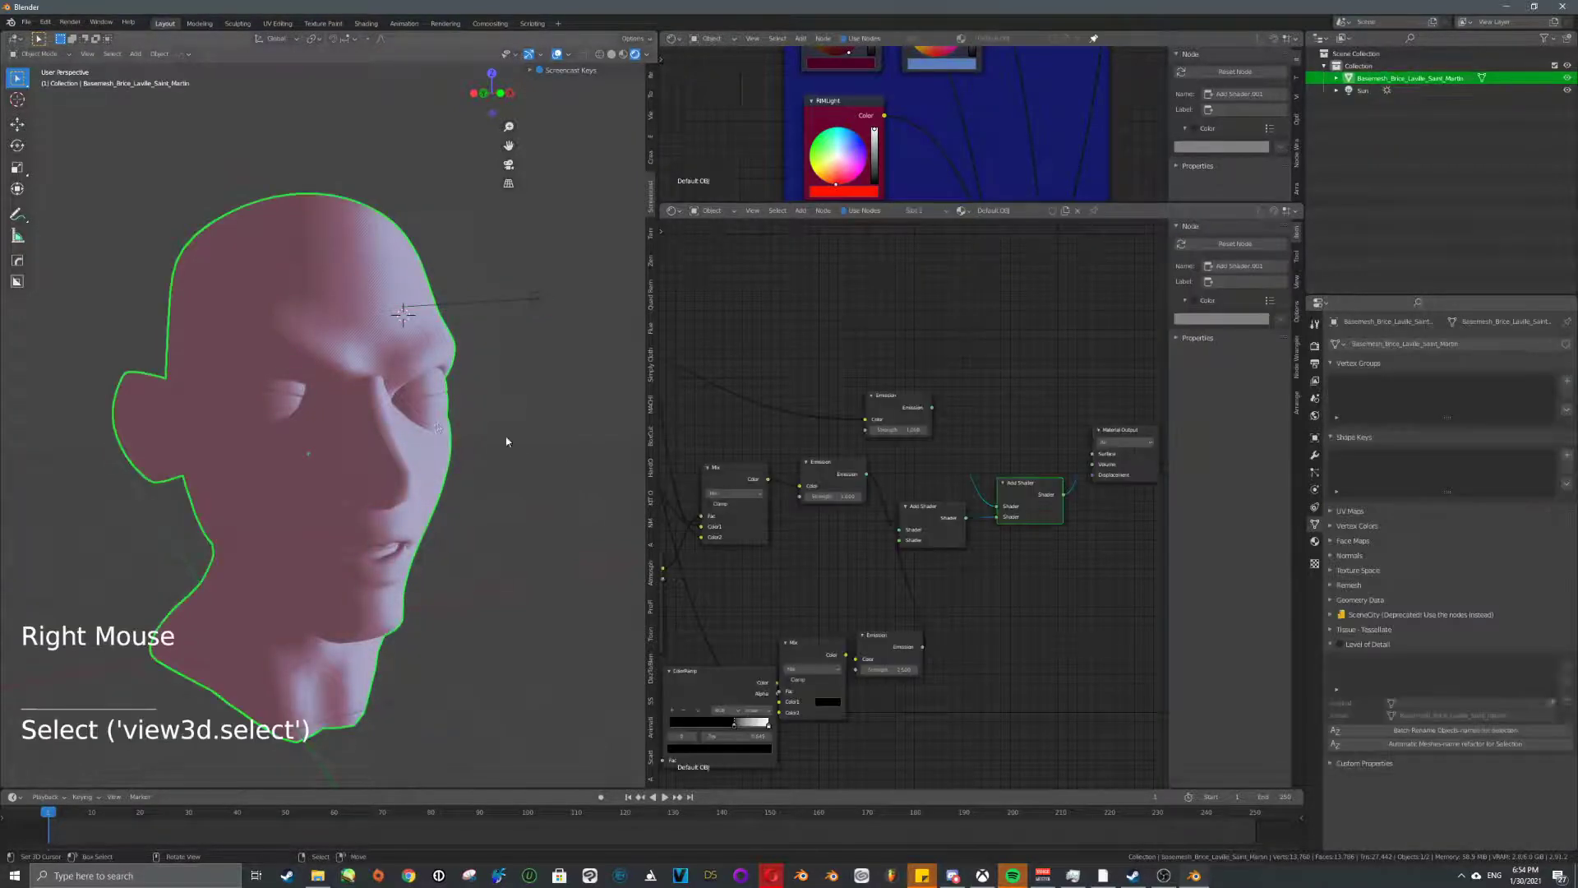
{"action": "scroll", "coordinate": [904, 493], "scroll_direction": "down", "scroll_amount": 5}
{"action": "middle_click_drag", "start_coordinate": [904, 493], "coordinate": [862, 438]}
{"action": "scroll", "coordinate": [871, 444], "scroll_direction": "up", "scroll_amount": 5}
{"action": "scroll", "coordinate": [822, 402], "scroll_direction": "up", "scroll_amount": 5}
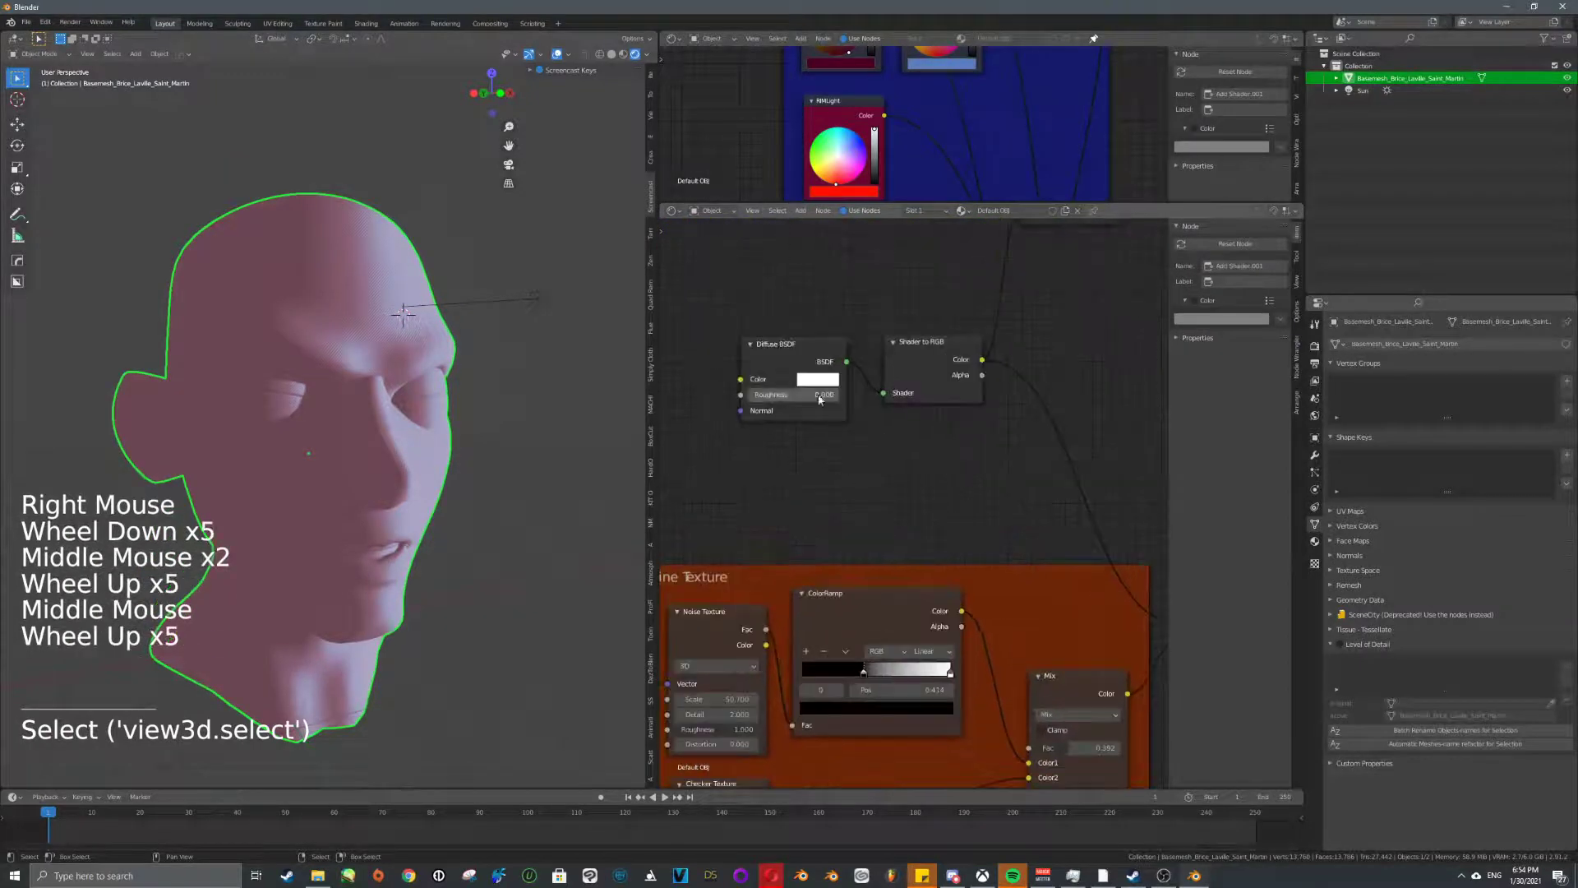
{"action": "left_click", "coordinate": [818, 379]}
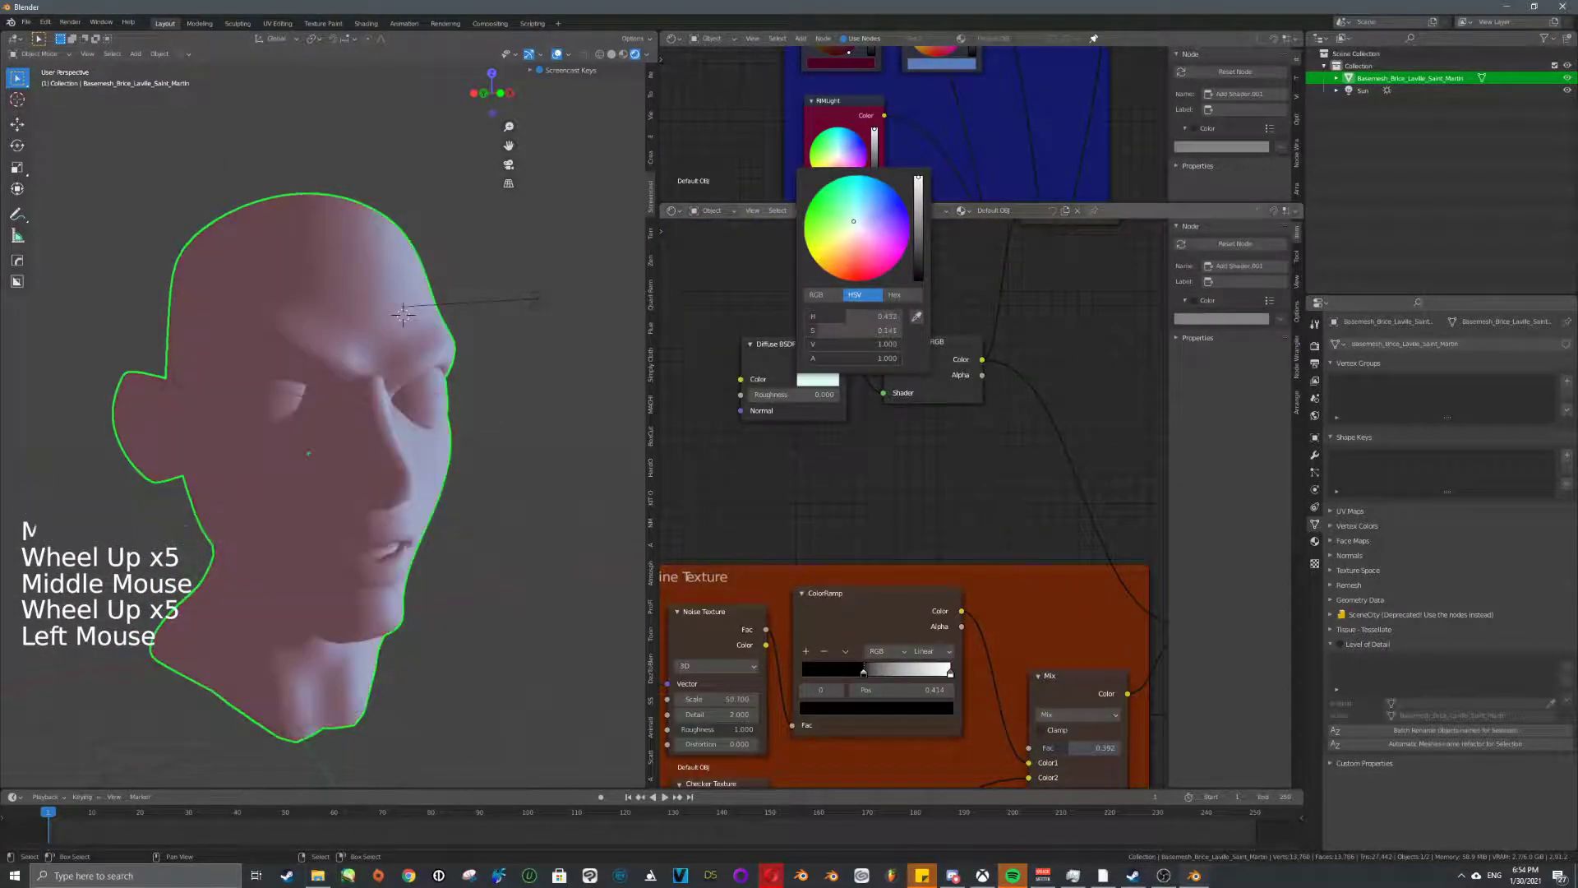
{"action": "left_click_drag", "start_coordinate": [840, 333], "coordinate": [830, 332]}
{"action": "left_click", "coordinate": [860, 320]}
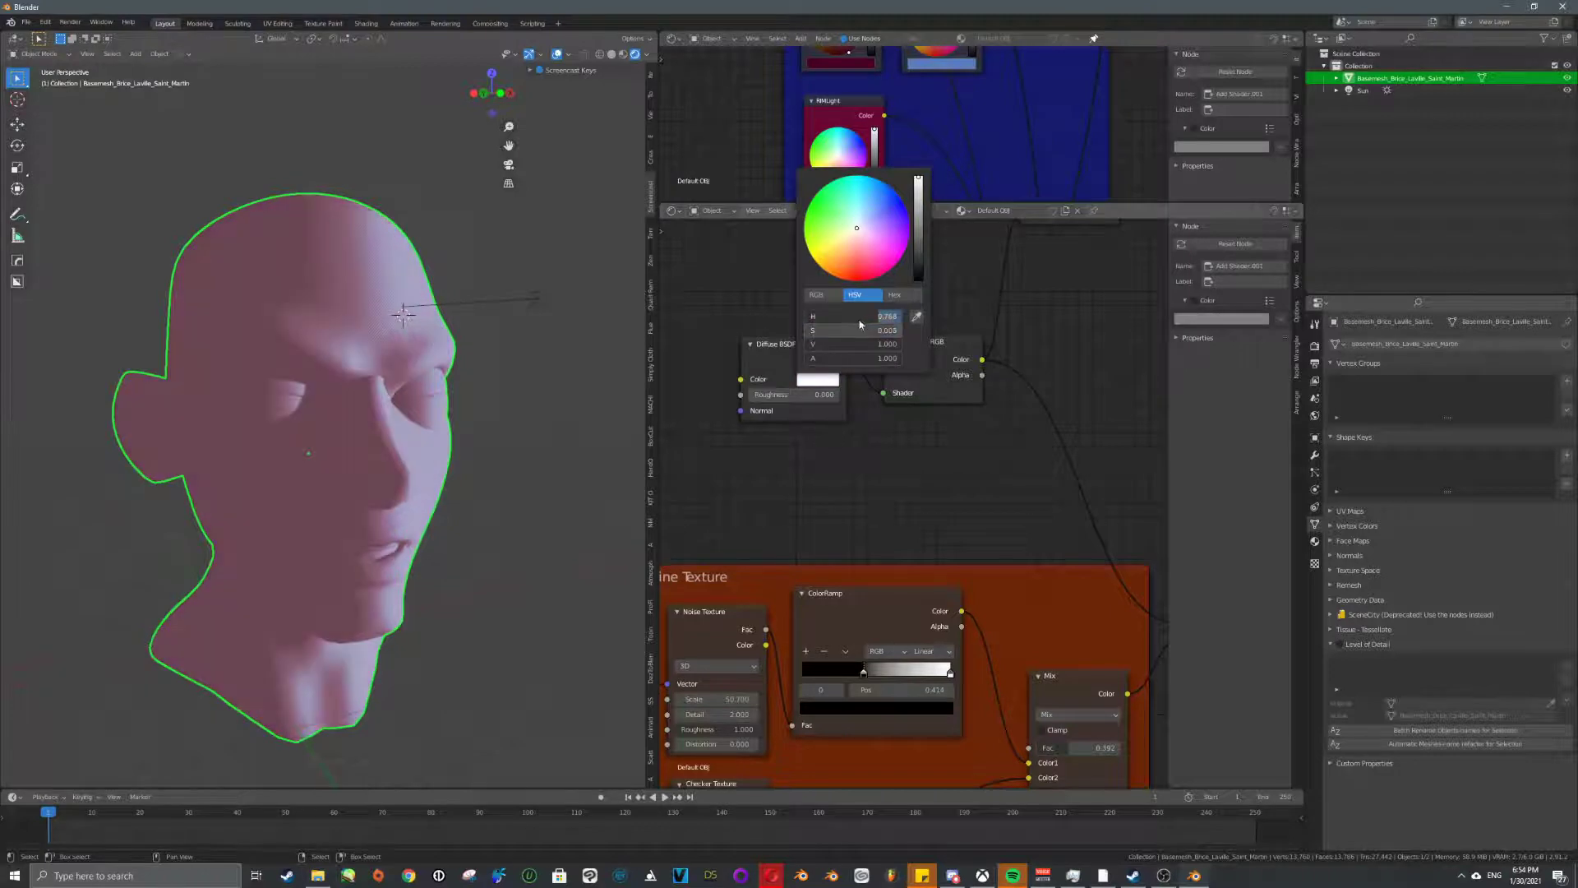
- Examine how the Separate RGB and Combine RGB nodes carry the light's colour channels
{"action": "scroll", "coordinate": [958, 409], "scroll_direction": "down", "scroll_amount": 11}
{"action": "middle_click_drag", "start_coordinate": [958, 408], "coordinate": [958, 403]}
{"action": "scroll", "coordinate": [958, 408], "scroll_direction": "up", "scroll_amount": 4}
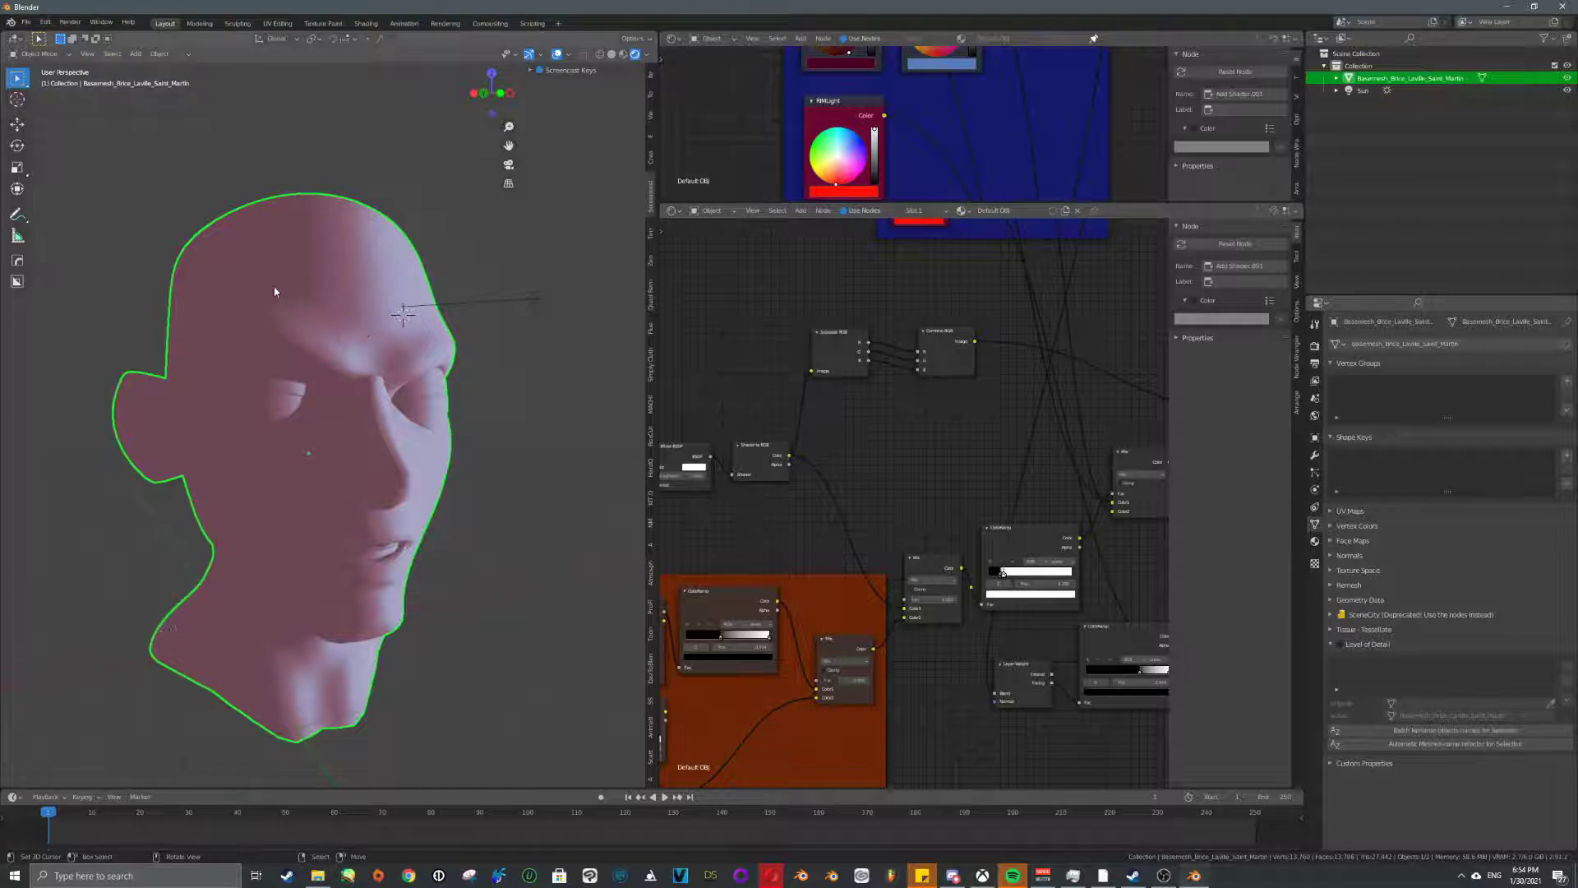
{"action": "middle_click_drag", "start_coordinate": [941, 412], "coordinate": [910, 538]}
{"action": "key", "text": "shift+a"}
{"action": "scroll", "coordinate": [923, 465], "scroll_direction": "up", "scroll_amount": 8}
{"action": "scroll", "coordinate": [911, 539], "scroll_direction": "up", "scroll_amount": 7}
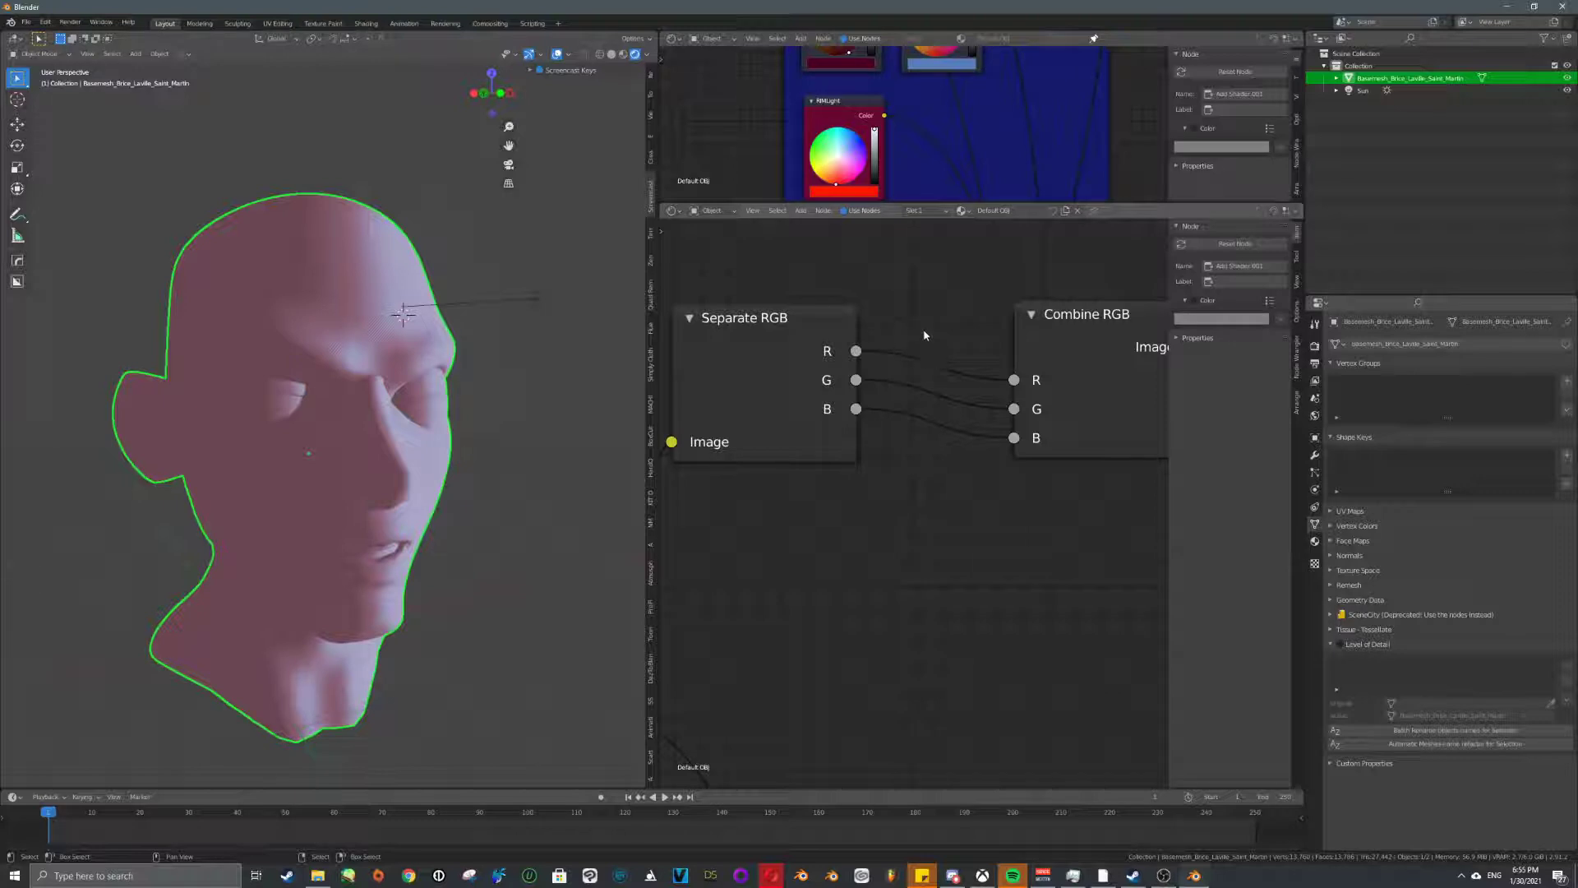
{"action": "scroll", "coordinate": [937, 435], "scroll_direction": "down", "scroll_amount": 7}
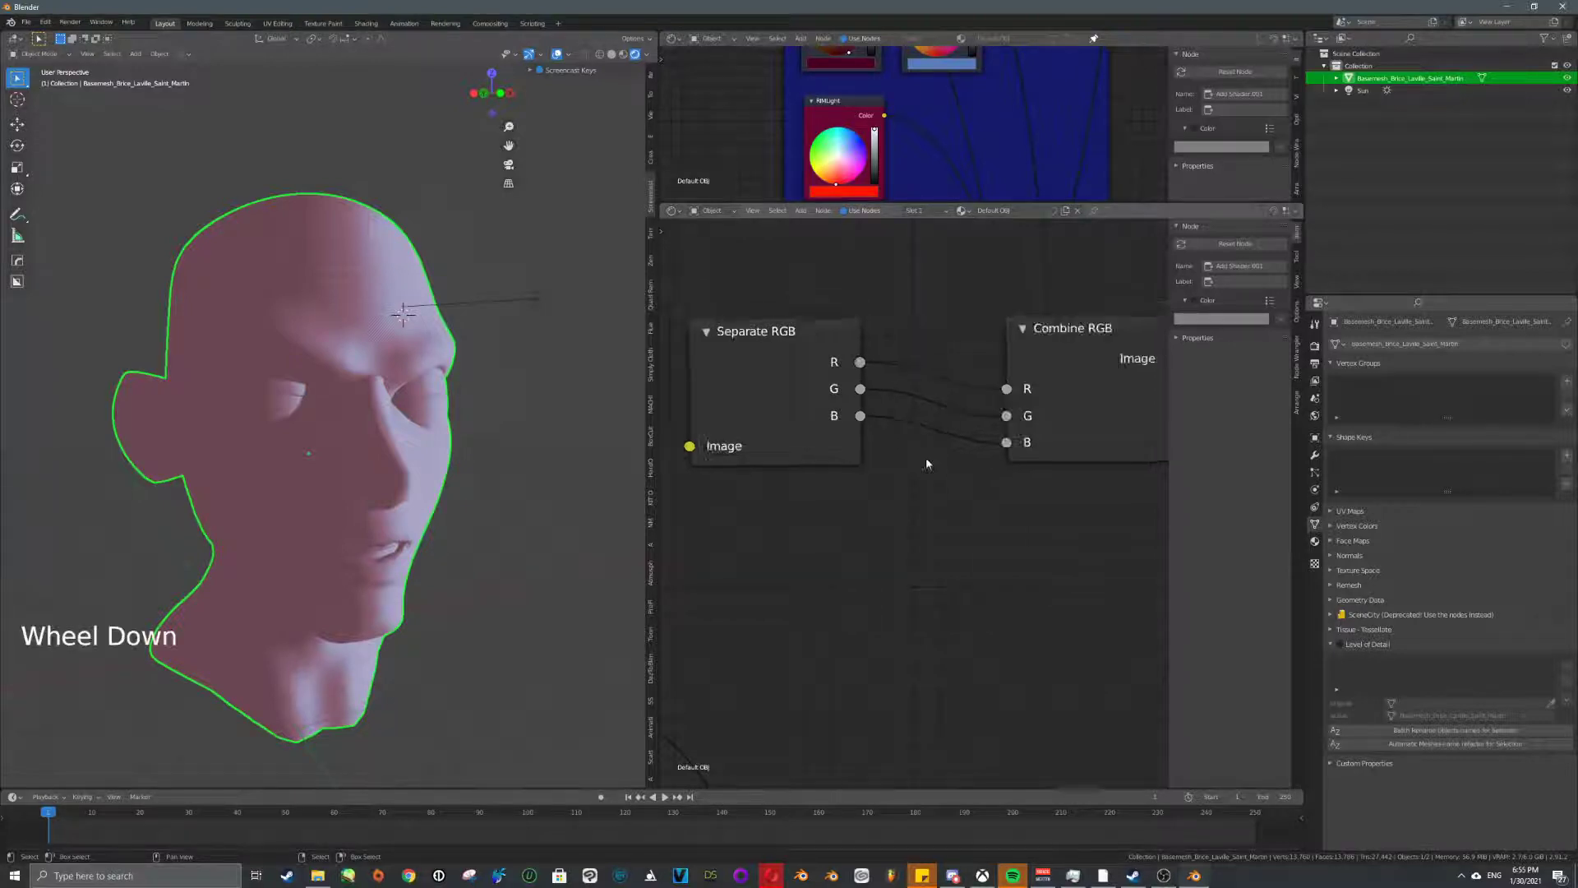
- Add a Mix Shader node above the second Add Shader, near the Material Output
{"action": "middle_click_drag", "start_coordinate": [925, 457], "coordinate": [707, 387]}
{"action": "scroll", "coordinate": [904, 444], "scroll_direction": "down", "scroll_amount": 6}
{"action": "scroll", "coordinate": [863, 416], "scroll_direction": "up", "scroll_amount": 4}
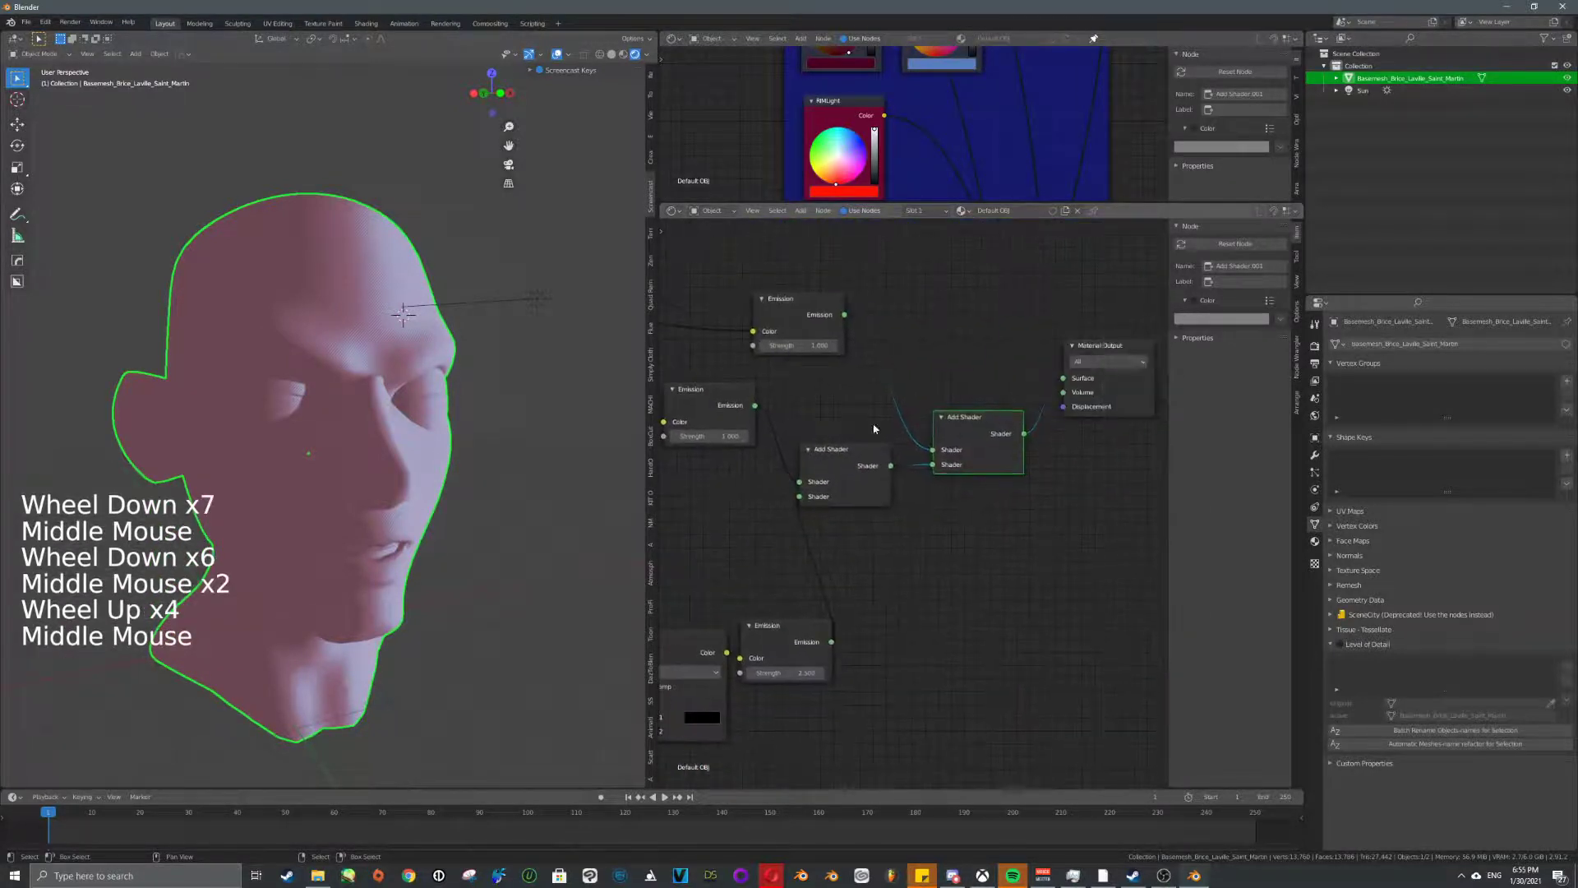
{"action": "key", "text": "shift+a"}
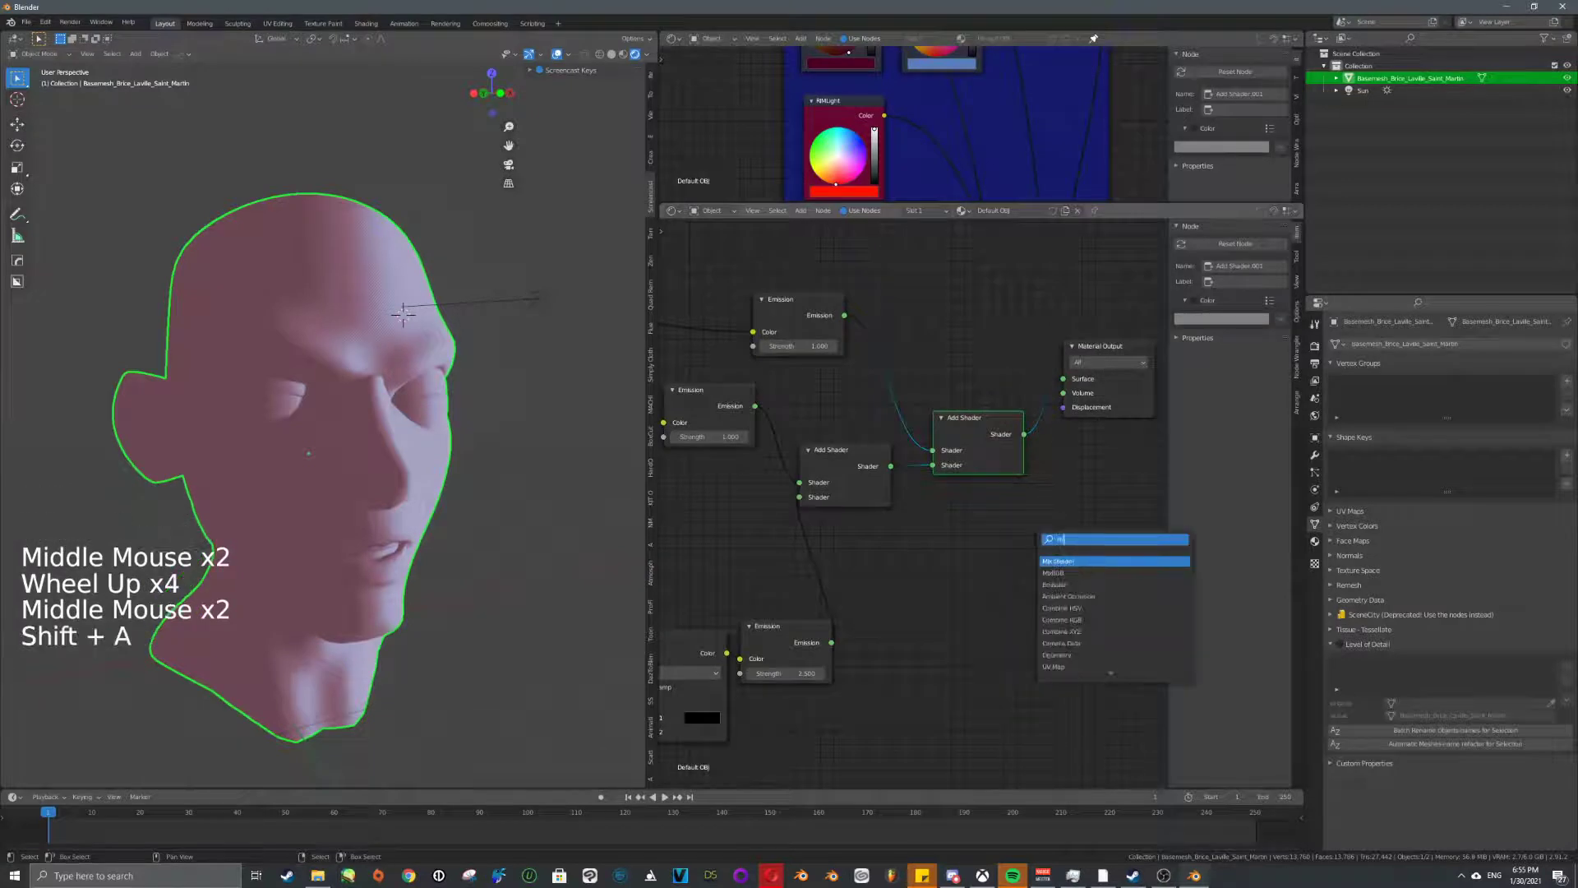
{"action": "type", "text": "mi"}
{"action": "left_click", "coordinate": [1086, 561]}
{"action": "left_click", "coordinate": [970, 316]}
- Delete the second Add Shader and combine the light-colour Emission and the remaining Add Shader through the Mix Shader into the Material Output
{"action": "right_click", "coordinate": [993, 446]}
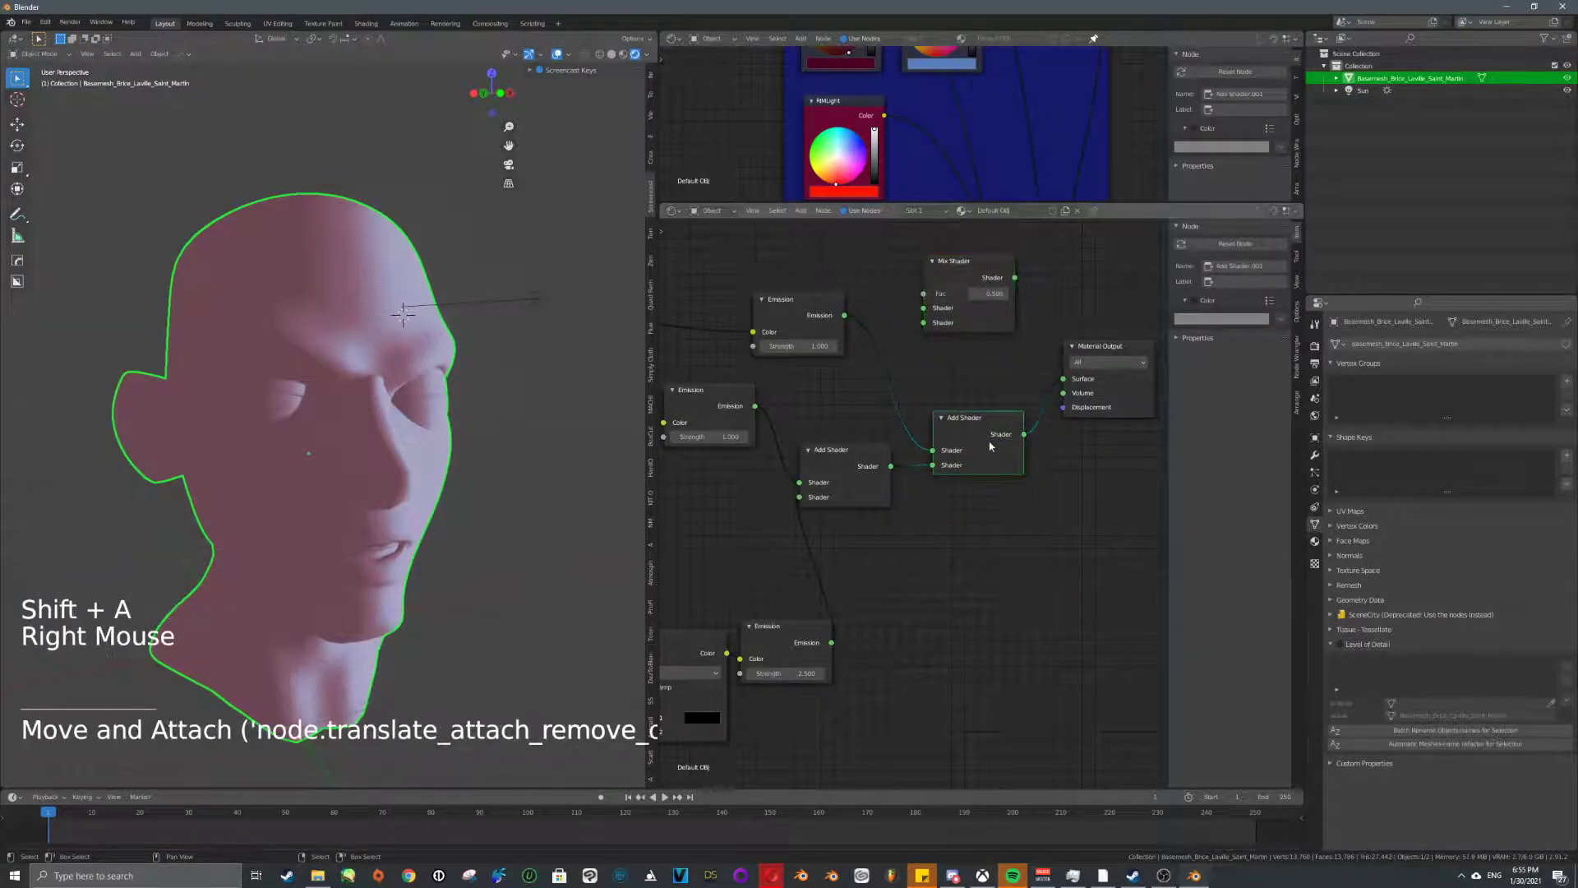
{"action": "key", "text": "Delete"}
{"action": "left_click_drag", "start_coordinate": [844, 315], "coordinate": [924, 308]}
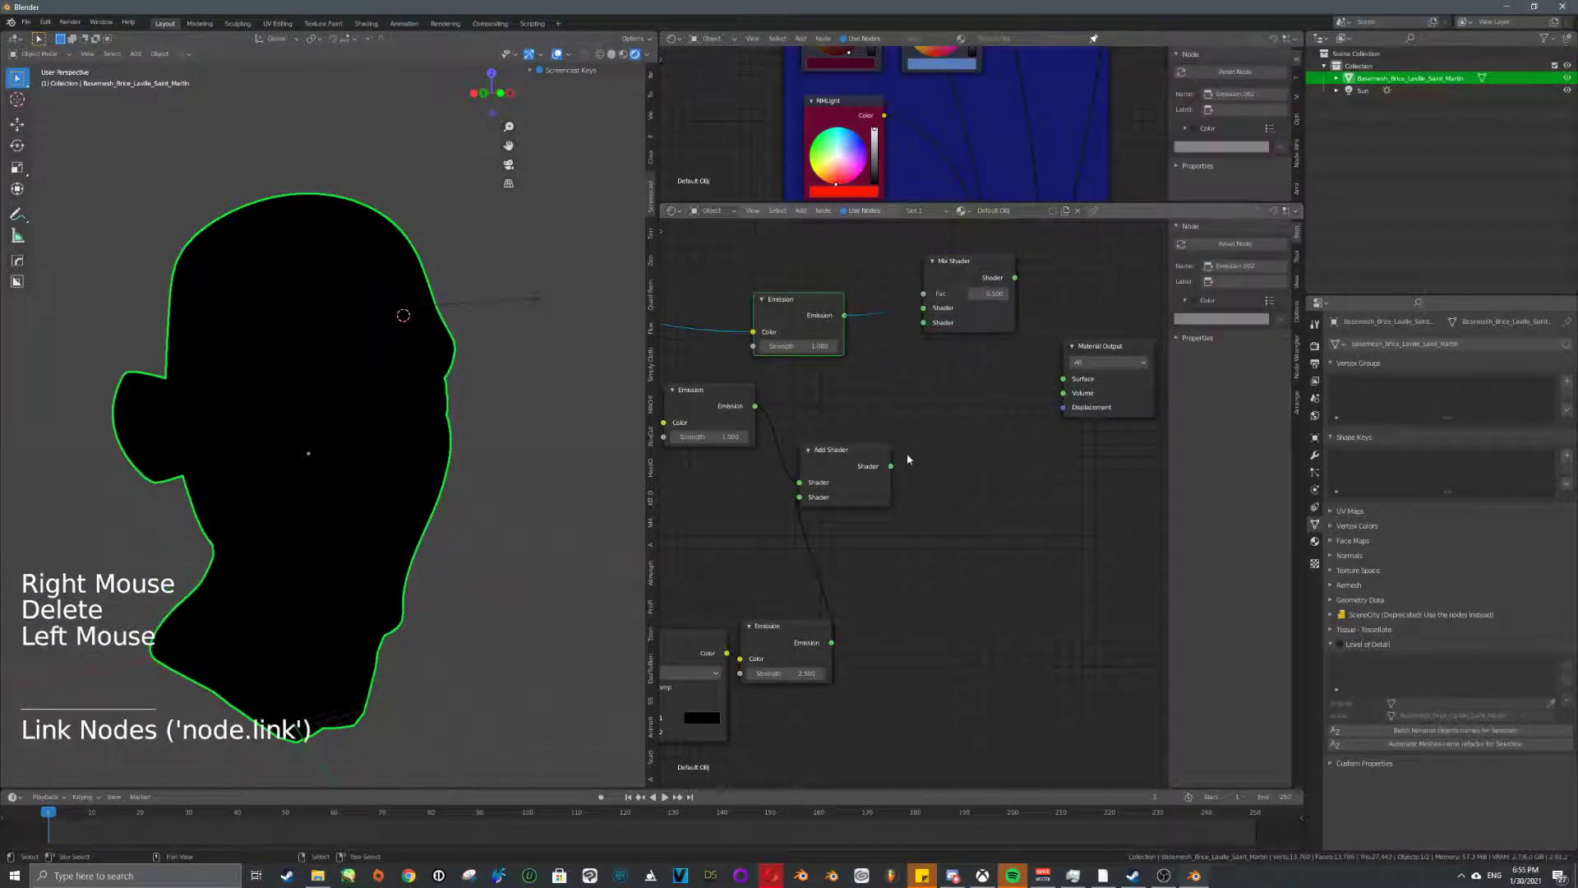
{"action": "left_click_drag", "start_coordinate": [891, 466], "coordinate": [939, 319]}
{"action": "left_click_drag", "start_coordinate": [890, 467], "coordinate": [924, 322]}
{"action": "left_click_drag", "start_coordinate": [1015, 277], "coordinate": [1064, 380]}
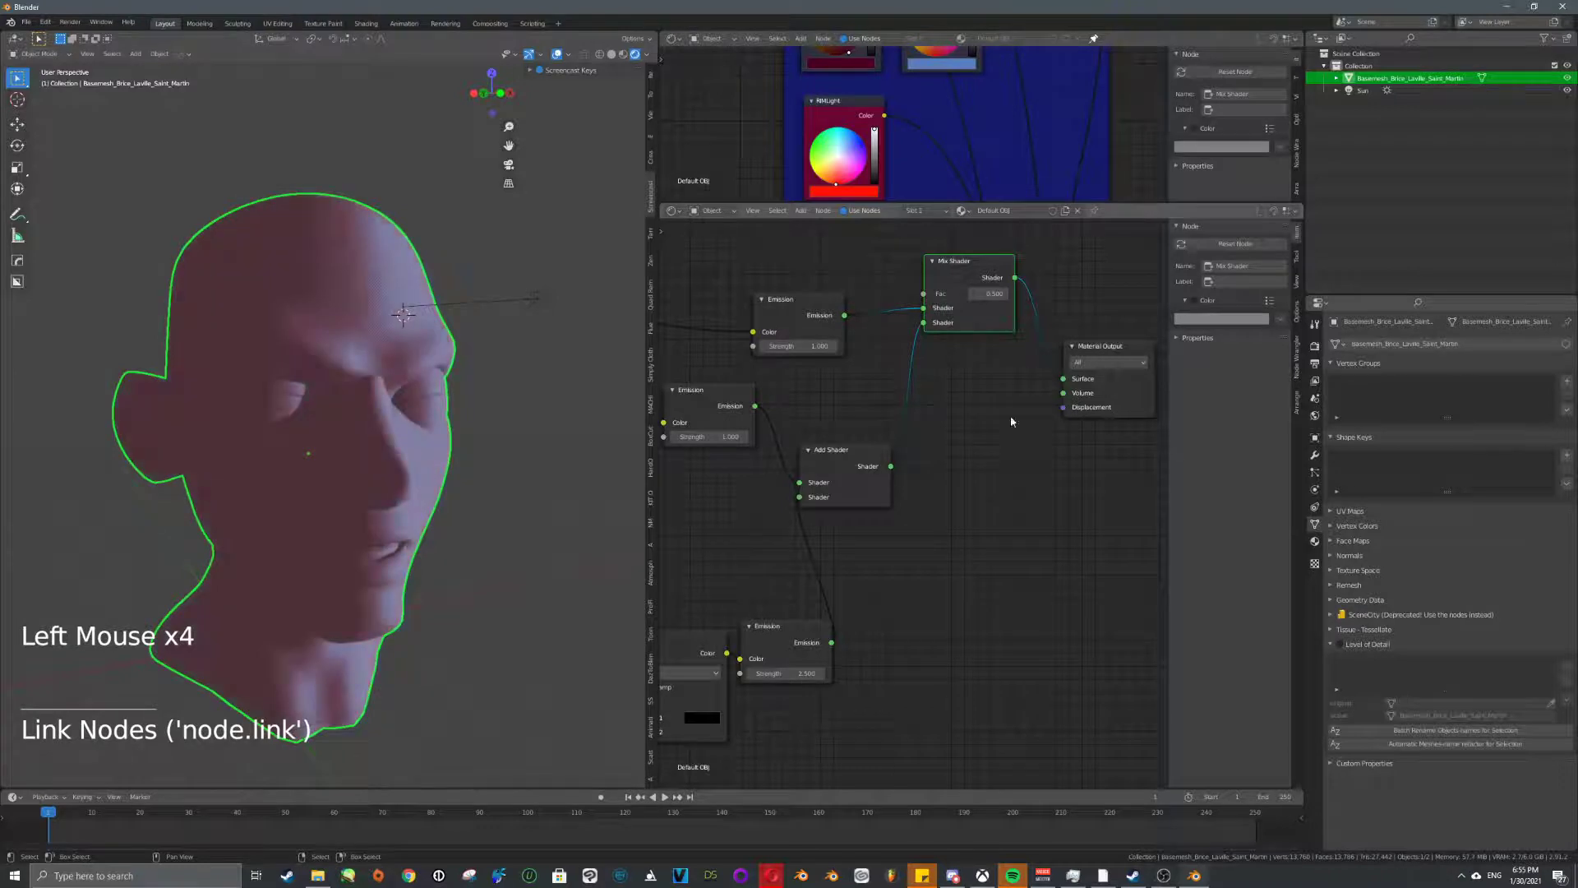
- Preview how the mixed shading responds to a trial rotation of the Sun light, and reselect the head
{"action": "mouse_move", "coordinate": [863, 370]}
{"action": "middle_mouse_down"}
{"action": "mouse_move", "coordinate": [1011, 451]}
{"action": "mouse_move", "coordinate": [857, 387]}
{"action": "mouse_move", "coordinate": [1054, 442]}
{"action": "middle_mouse_up"}
{"action": "scroll", "coordinate": [1011, 451], "scroll_direction": "down", "scroll_amount": 5}
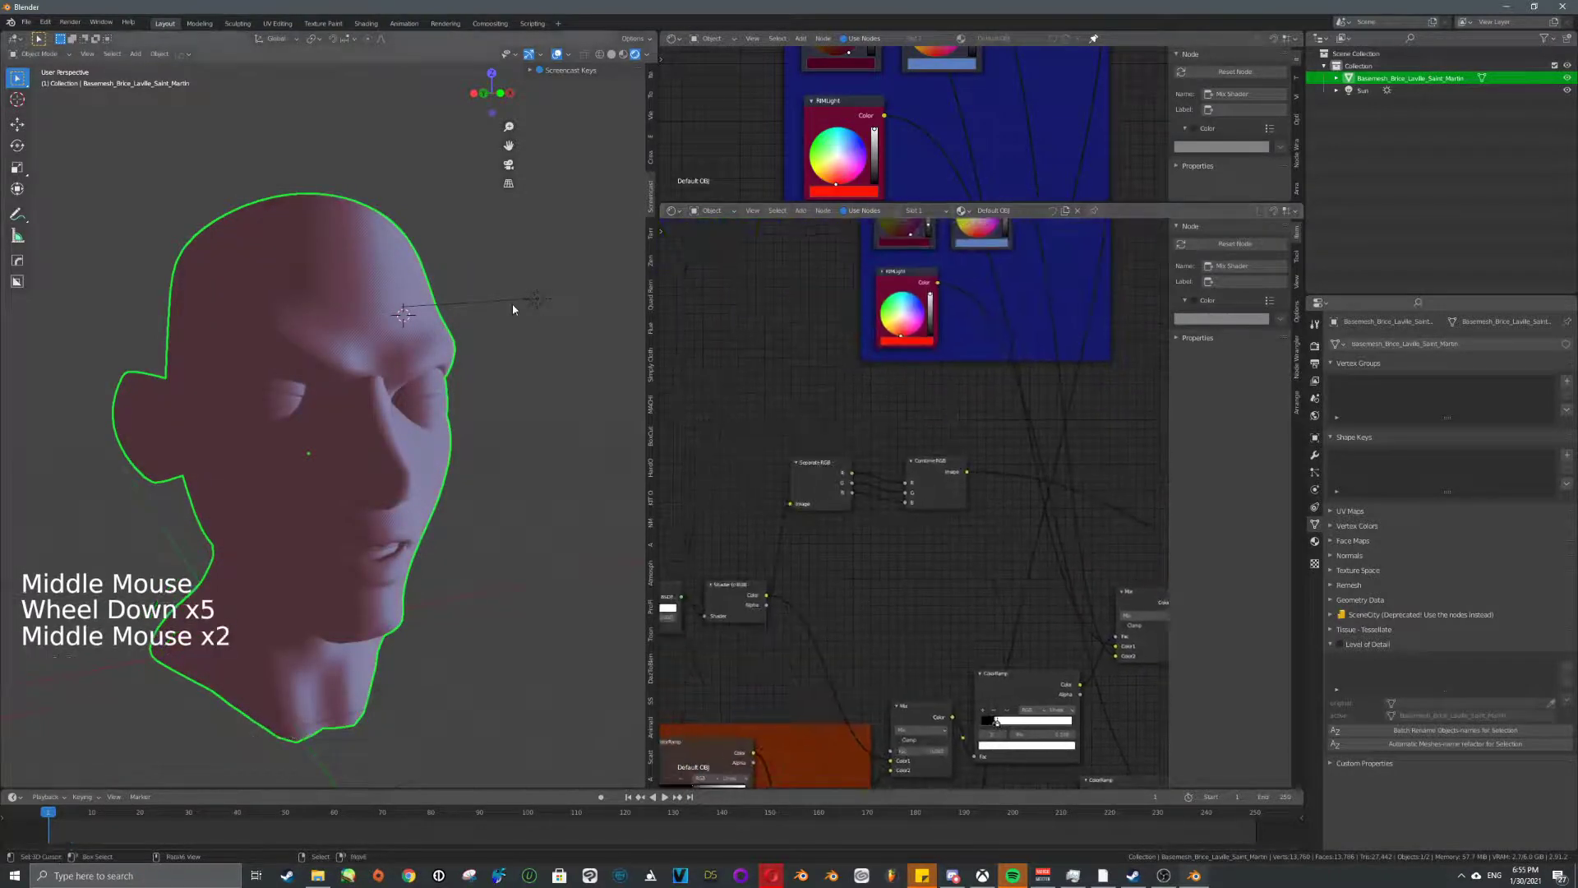
{"action": "right_click", "coordinate": [536, 299]}
{"action": "key", "text": "r"}
{"action": "right_click", "coordinate": [578, 292]}
{"action": "right_click", "coordinate": [450, 366]}
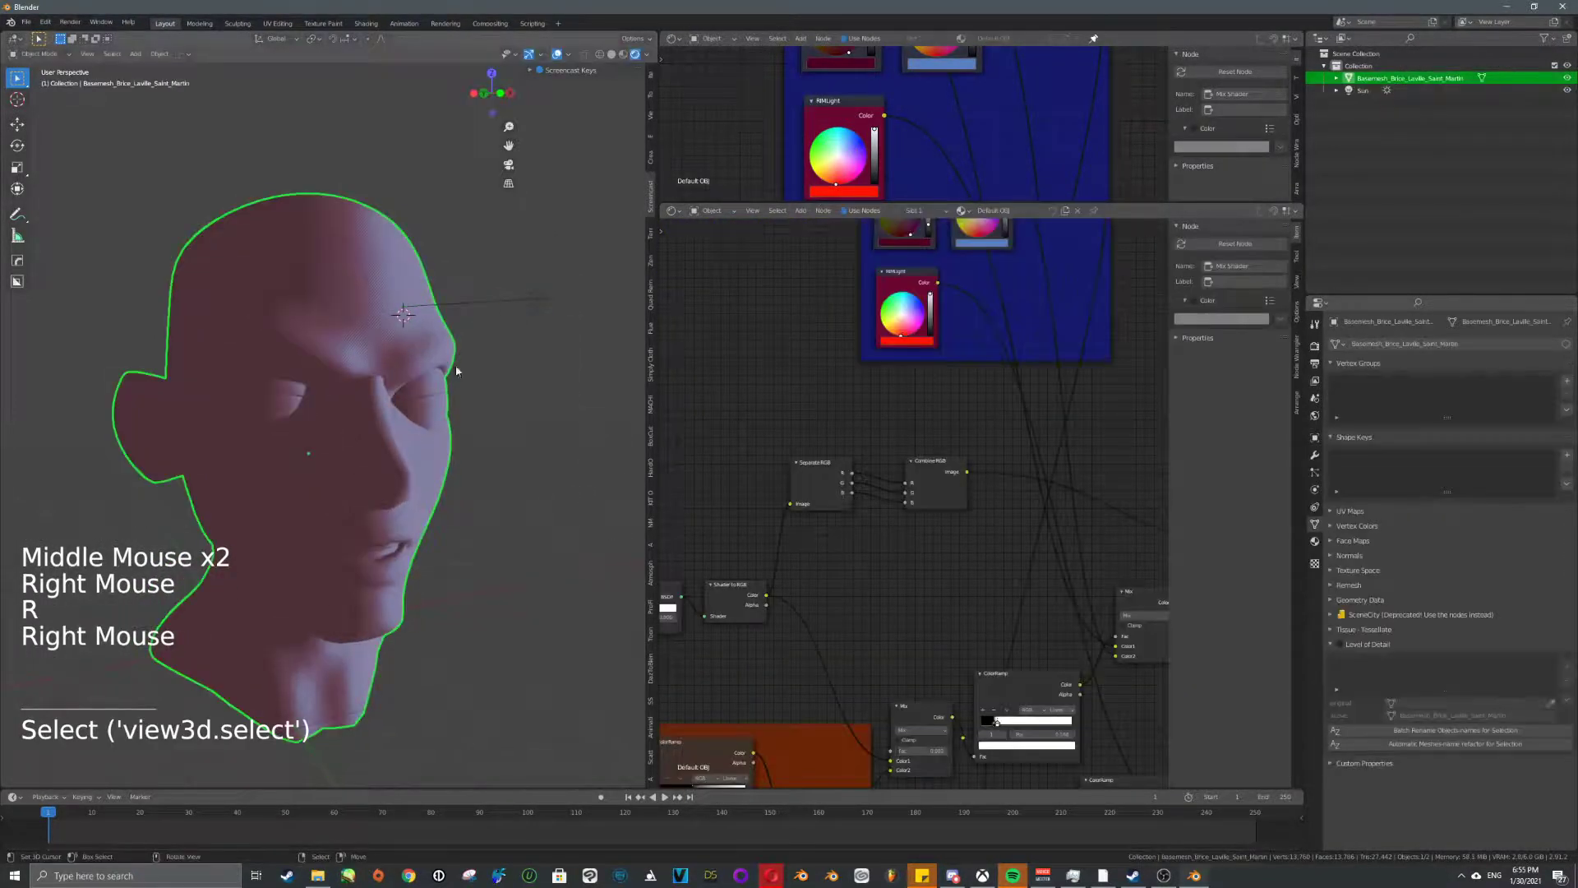
- Connect the shading ColorRamp's Color output to the Mix Shader's Fac input
{"action": "scroll", "coordinate": [919, 366], "scroll_direction": "down", "scroll_amount": 7}
{"action": "mouse_move", "coordinate": [918, 366]}
{"action": "middle_mouse_down"}
{"action": "mouse_move", "coordinate": [918, 421]}
{"action": "mouse_move", "coordinate": [918, 376]}
{"action": "middle_mouse_up"}
{"action": "mouse_move", "coordinate": [910, 391]}
{"action": "middle_mouse_down"}
{"action": "mouse_move", "coordinate": [913, 416]}
{"action": "mouse_move", "coordinate": [937, 398]}
{"action": "middle_mouse_up"}
{"action": "scroll", "coordinate": [941, 340], "scroll_direction": "up", "scroll_amount": 1}
{"action": "scroll", "coordinate": [916, 487], "scroll_direction": "up", "scroll_amount": 5}
{"action": "middle_click_drag", "start_coordinate": [916, 488], "coordinate": [741, 412]}
{"action": "middle_click_drag", "start_coordinate": [898, 451], "coordinate": [773, 518]}
{"action": "left_click_drag", "start_coordinate": [786, 509], "coordinate": [942, 462]}
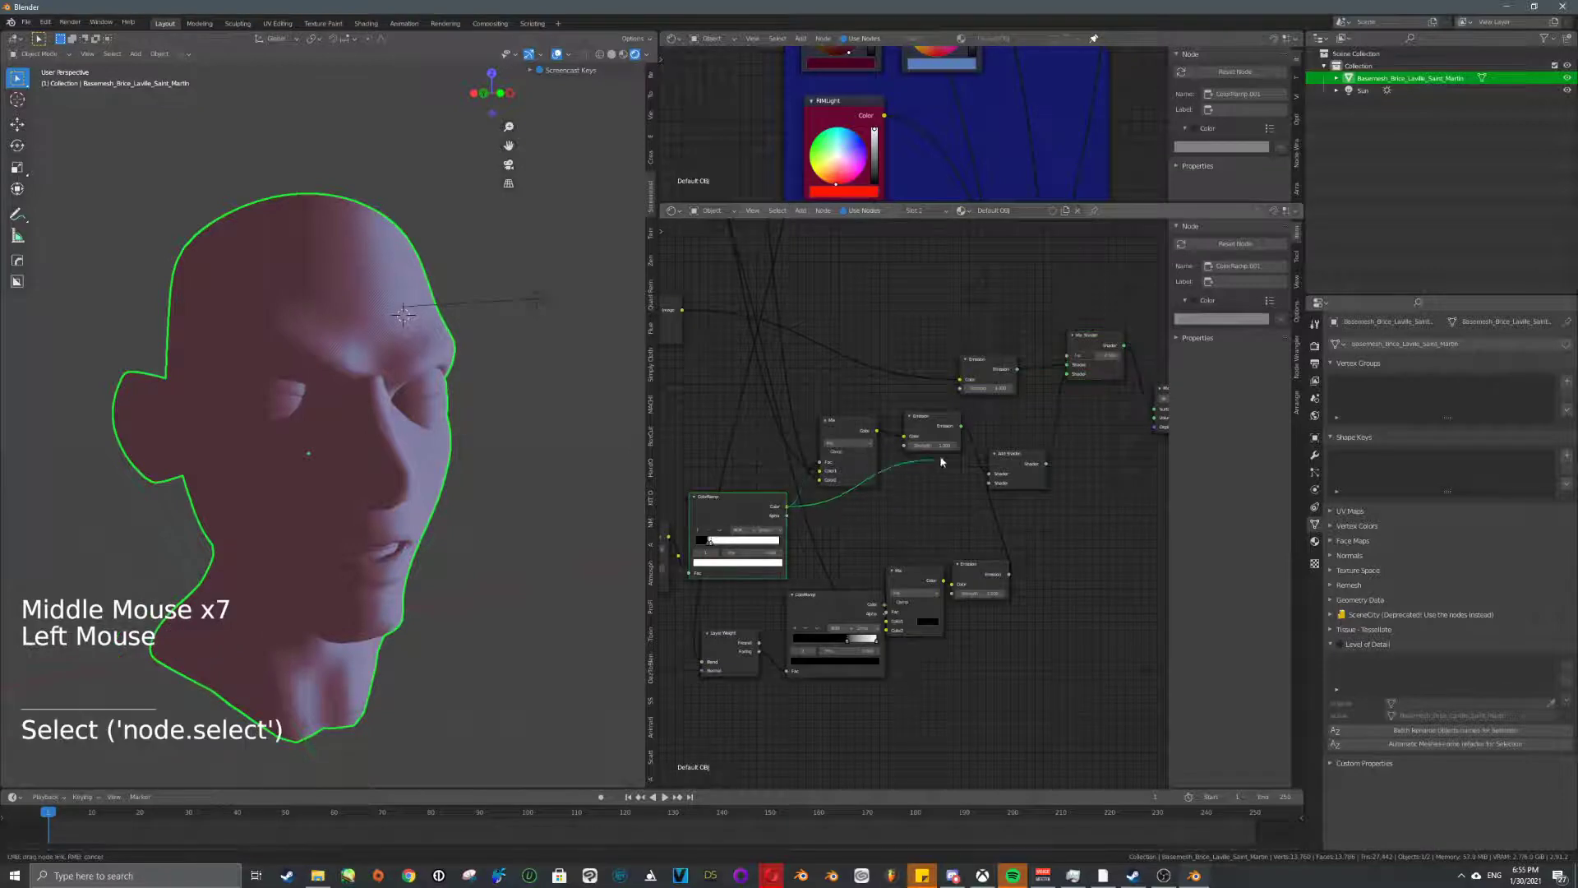
{"action": "left_click_drag", "start_coordinate": [1065, 358], "coordinate": [1065, 357]}
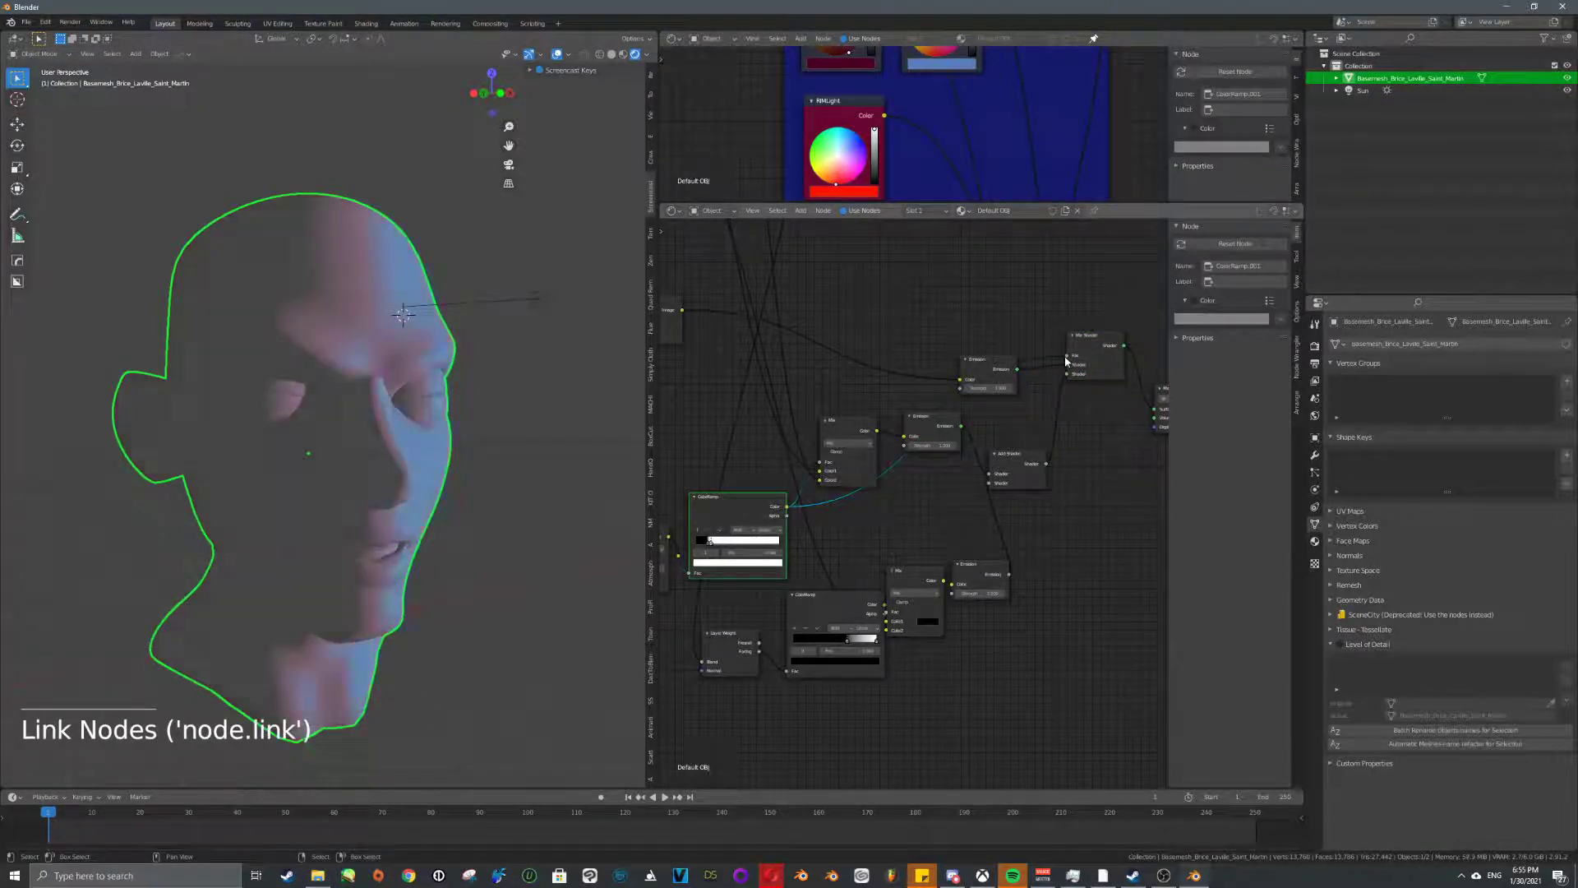
- Examine the ramp-driven mix on the head with trial rotations of the Sun and a check of the node chain
{"action": "scroll", "coordinate": [914, 85], "scroll_direction": "down", "scroll_amount": 4}
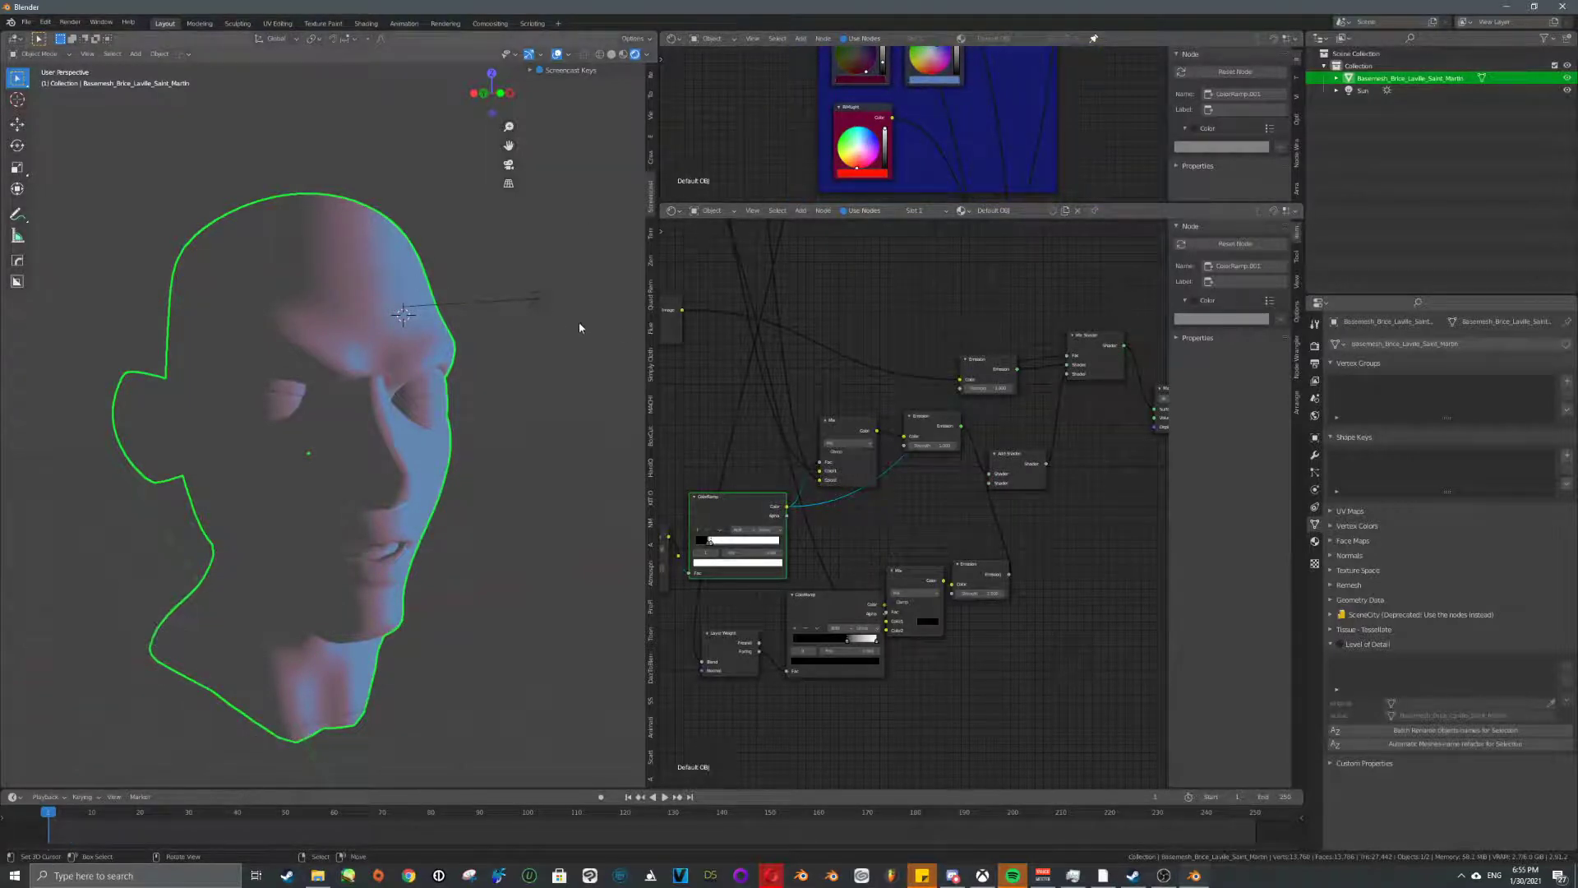
{"action": "middle_click_drag", "start_coordinate": [741, 358], "coordinate": [1084, 380]}
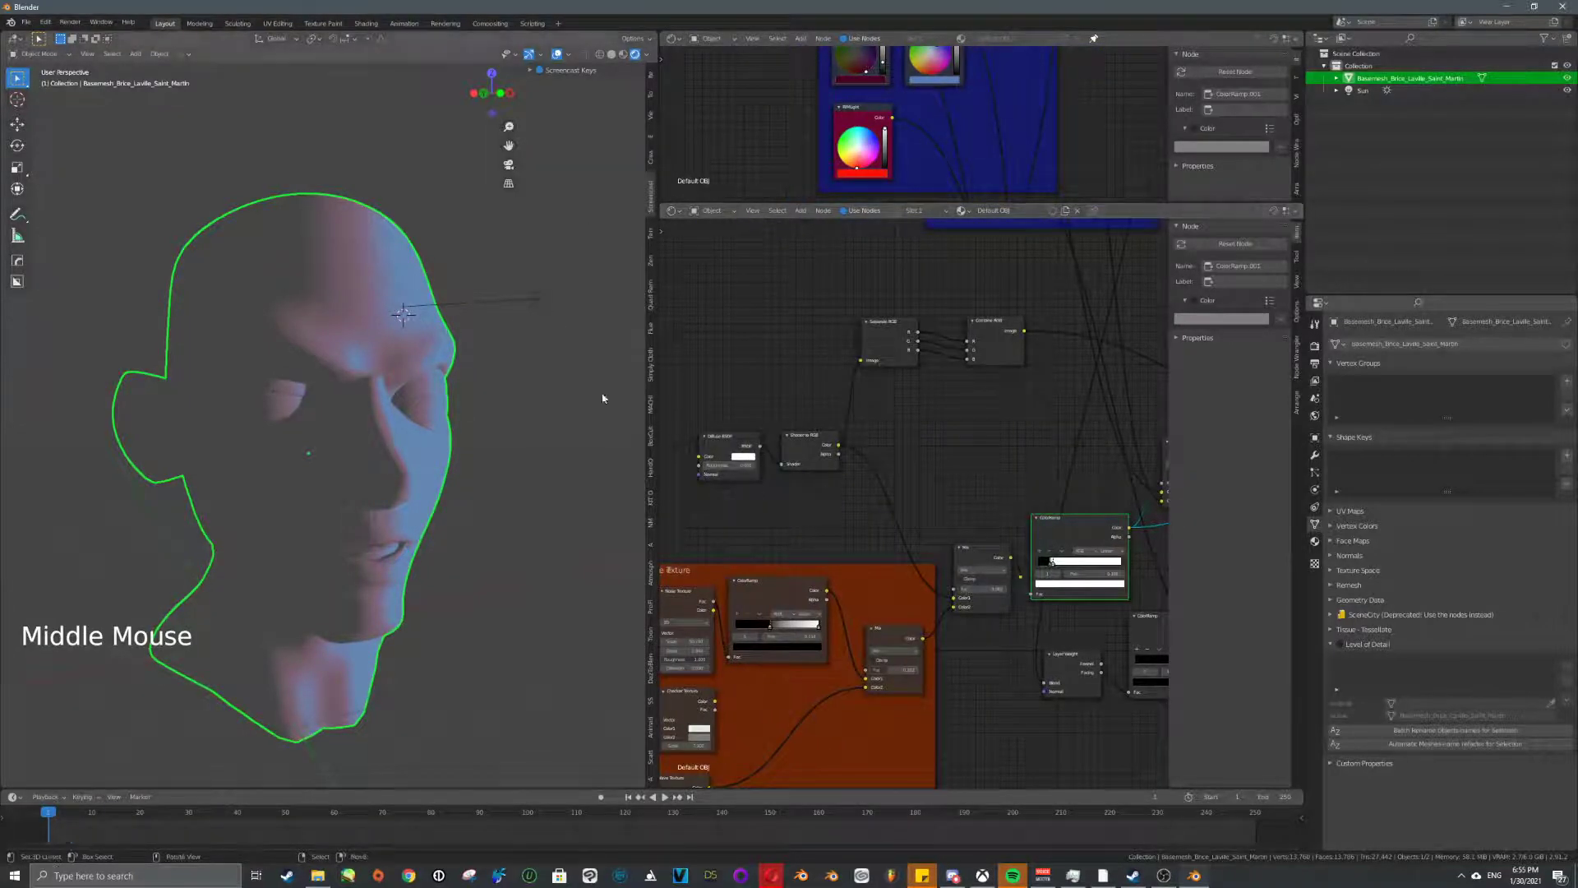
{"action": "right_click", "coordinate": [541, 305]}
{"action": "key", "text": "r"}
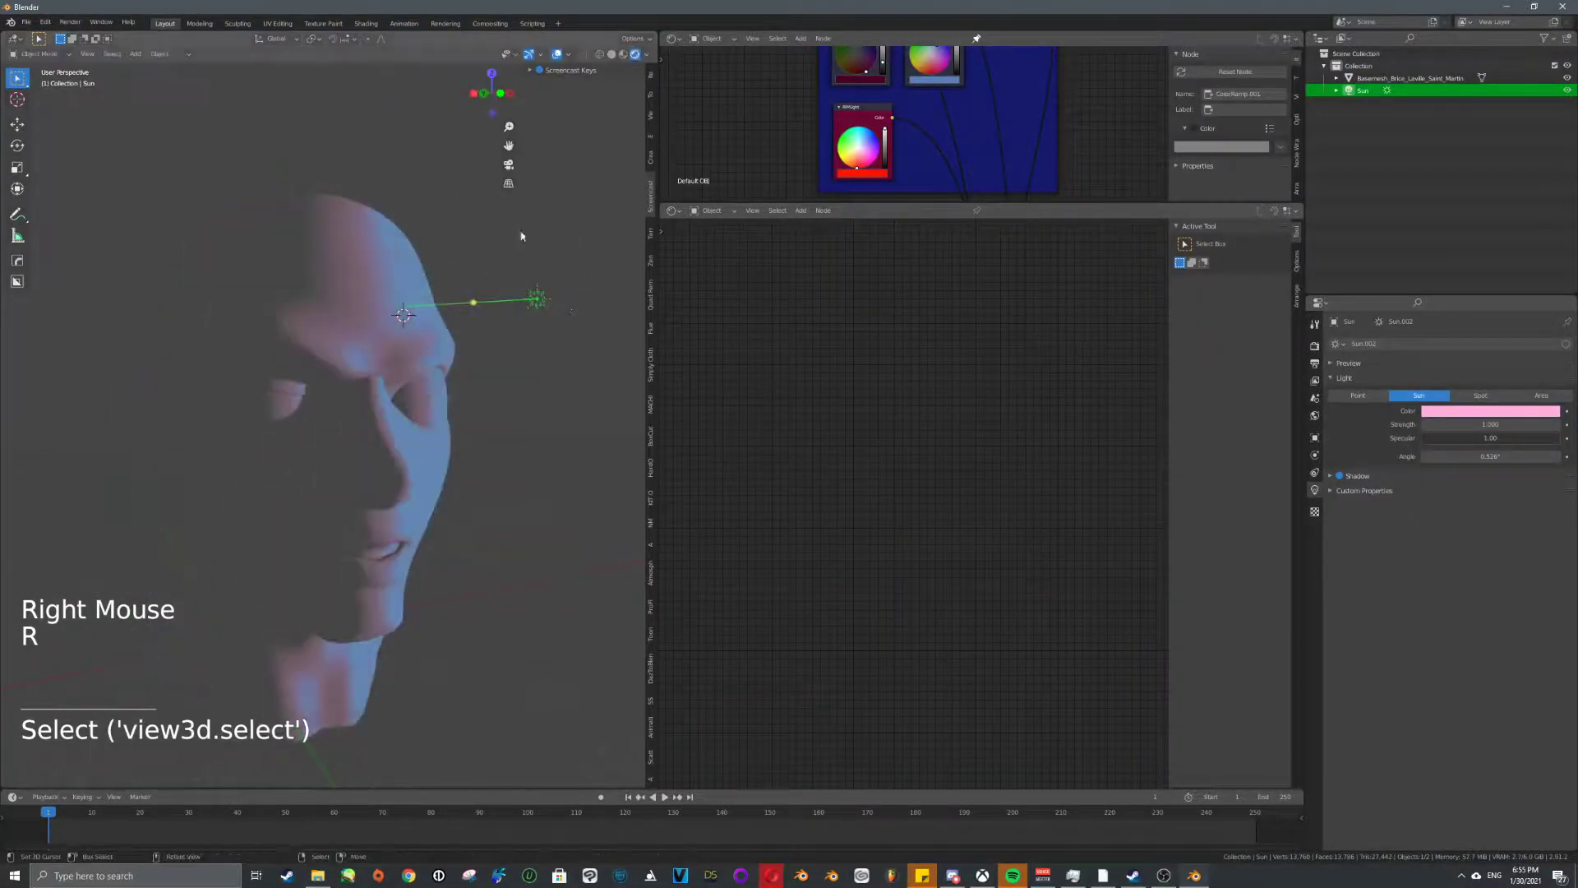
{"action": "right_click", "coordinate": [428, 395]}
{"action": "middle_click_drag", "start_coordinate": [1101, 386], "coordinate": [924, 370]}
{"action": "middle_click_drag", "start_coordinate": [981, 314], "coordinate": [835, 353]}
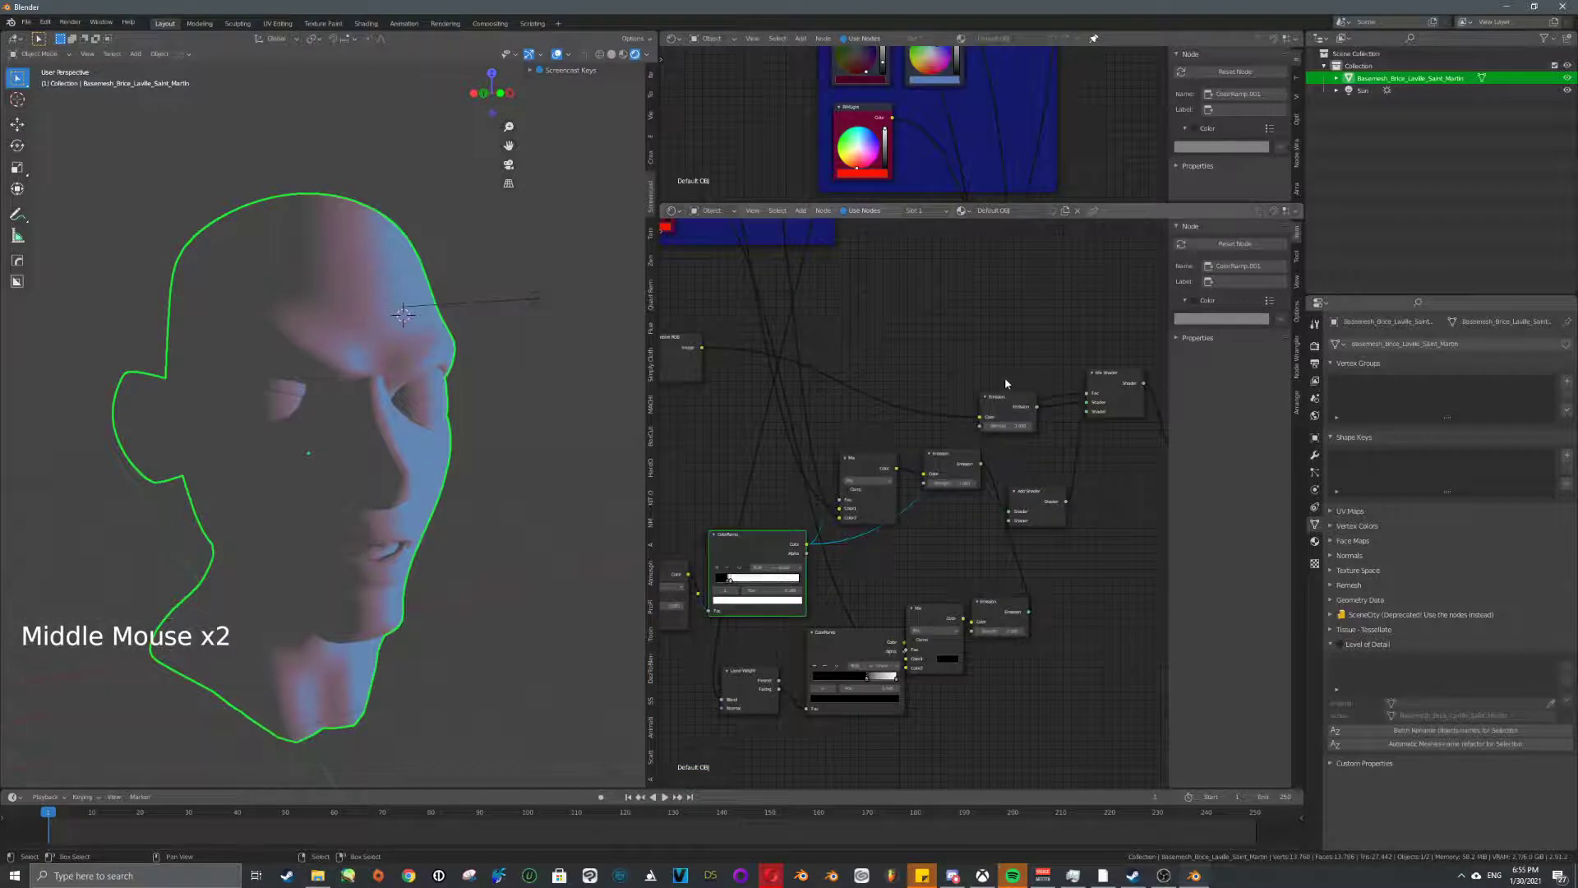
{"action": "right_click", "coordinate": [535, 299]}
{"action": "key", "text": "r"}
{"action": "scroll", "coordinate": [451, 282], "scroll_direction": "down", "scroll_amount": 2}
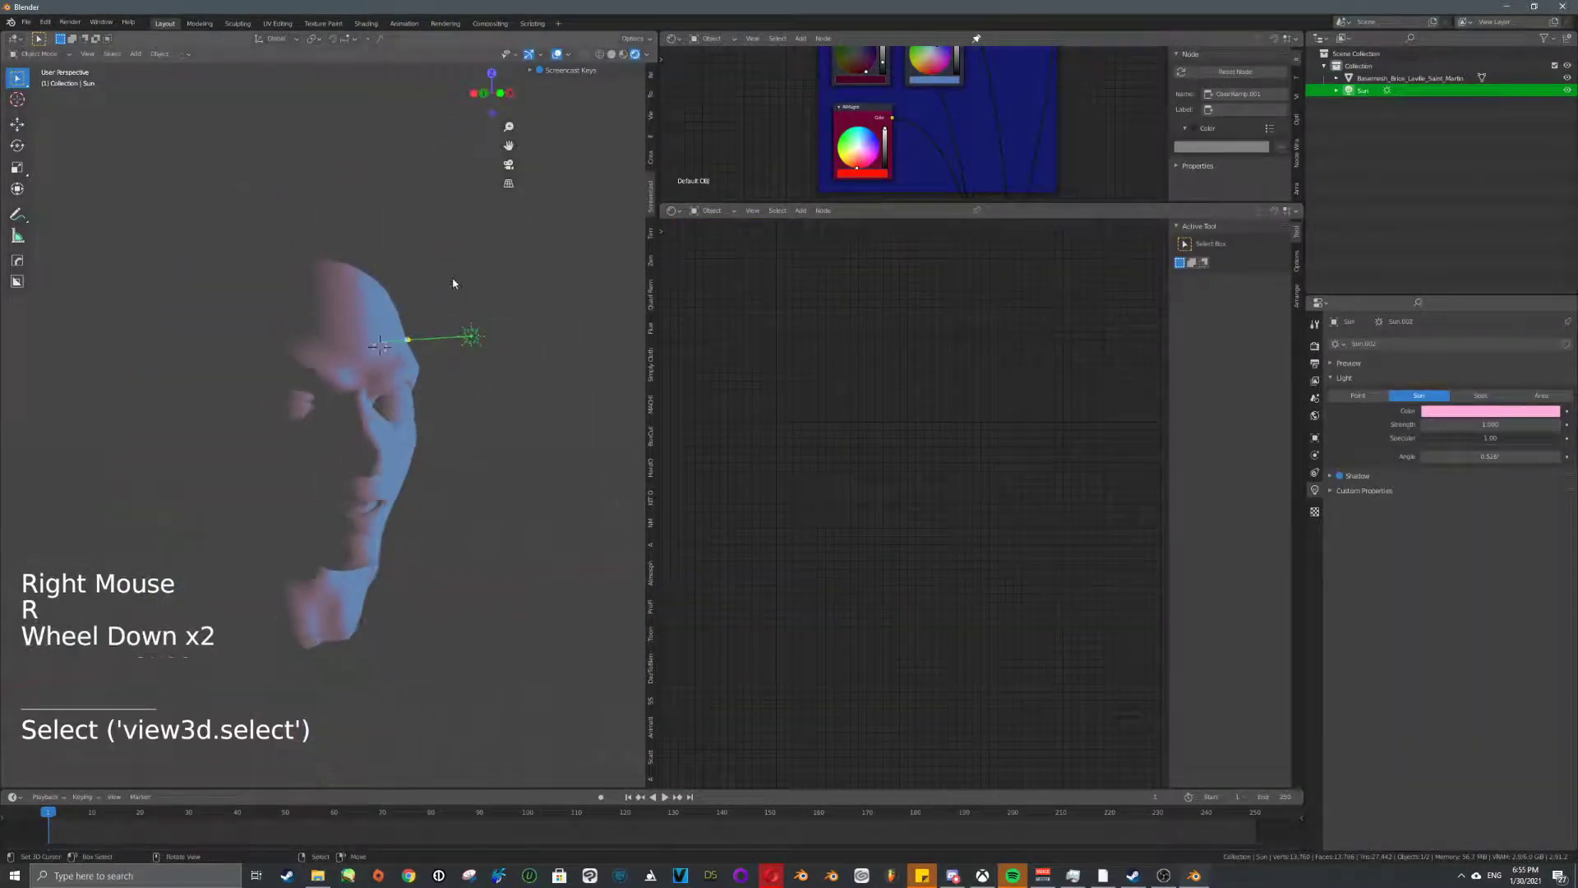
{"action": "middle_click_drag", "start_coordinate": [451, 282], "coordinate": [485, 319]}
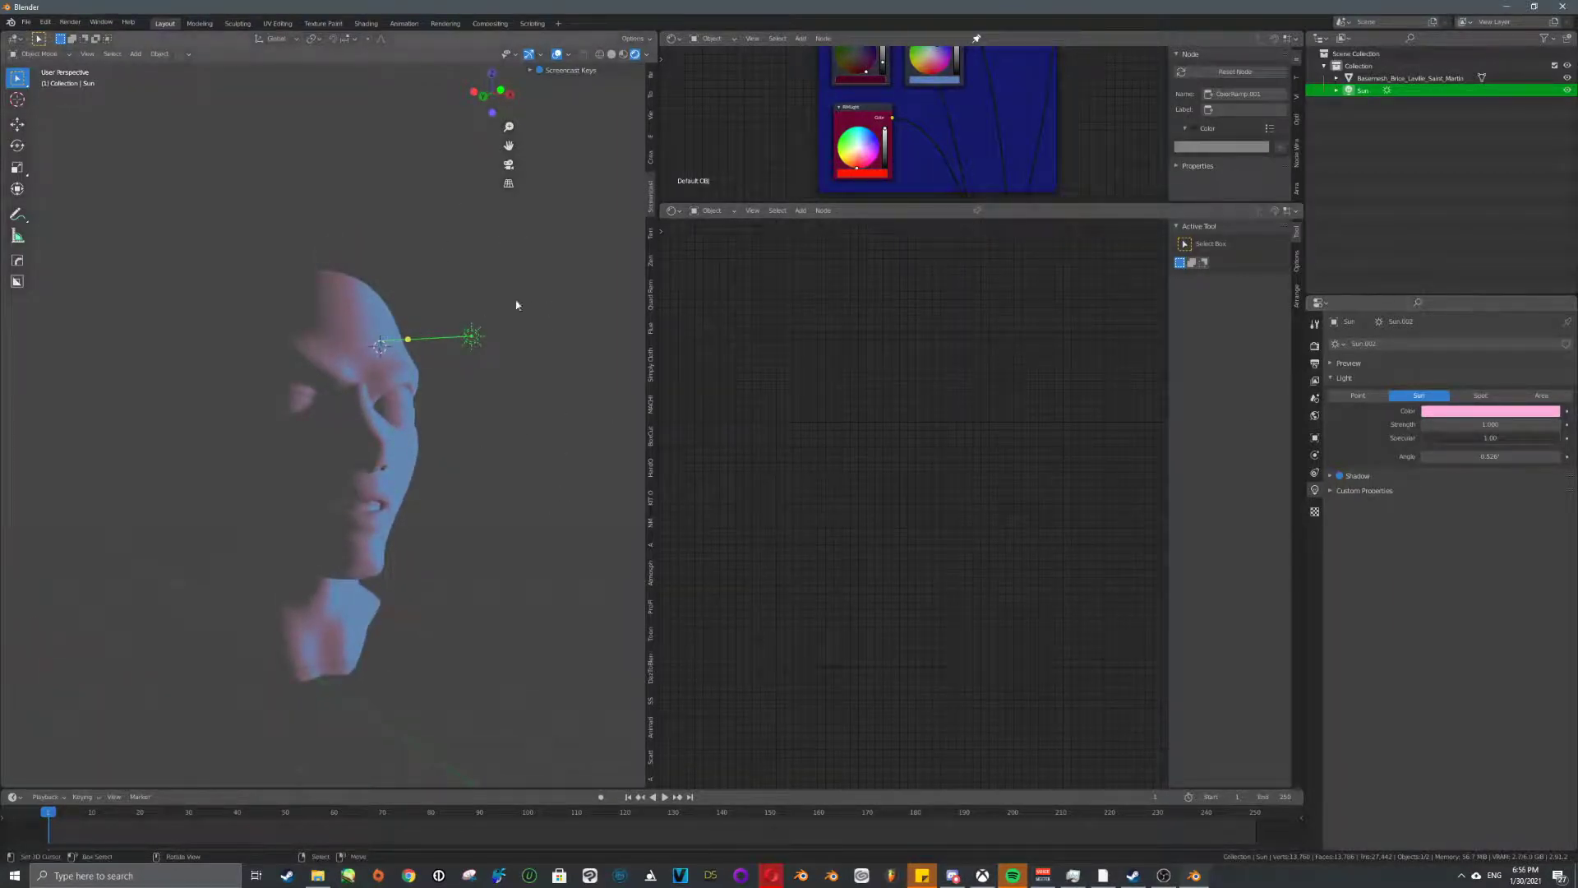
- Set the World background colour to black
{"action": "left_click", "coordinate": [1316, 361]}
{"action": "left_click", "coordinate": [1315, 381]}
{"action": "left_click", "coordinate": [1315, 397]}
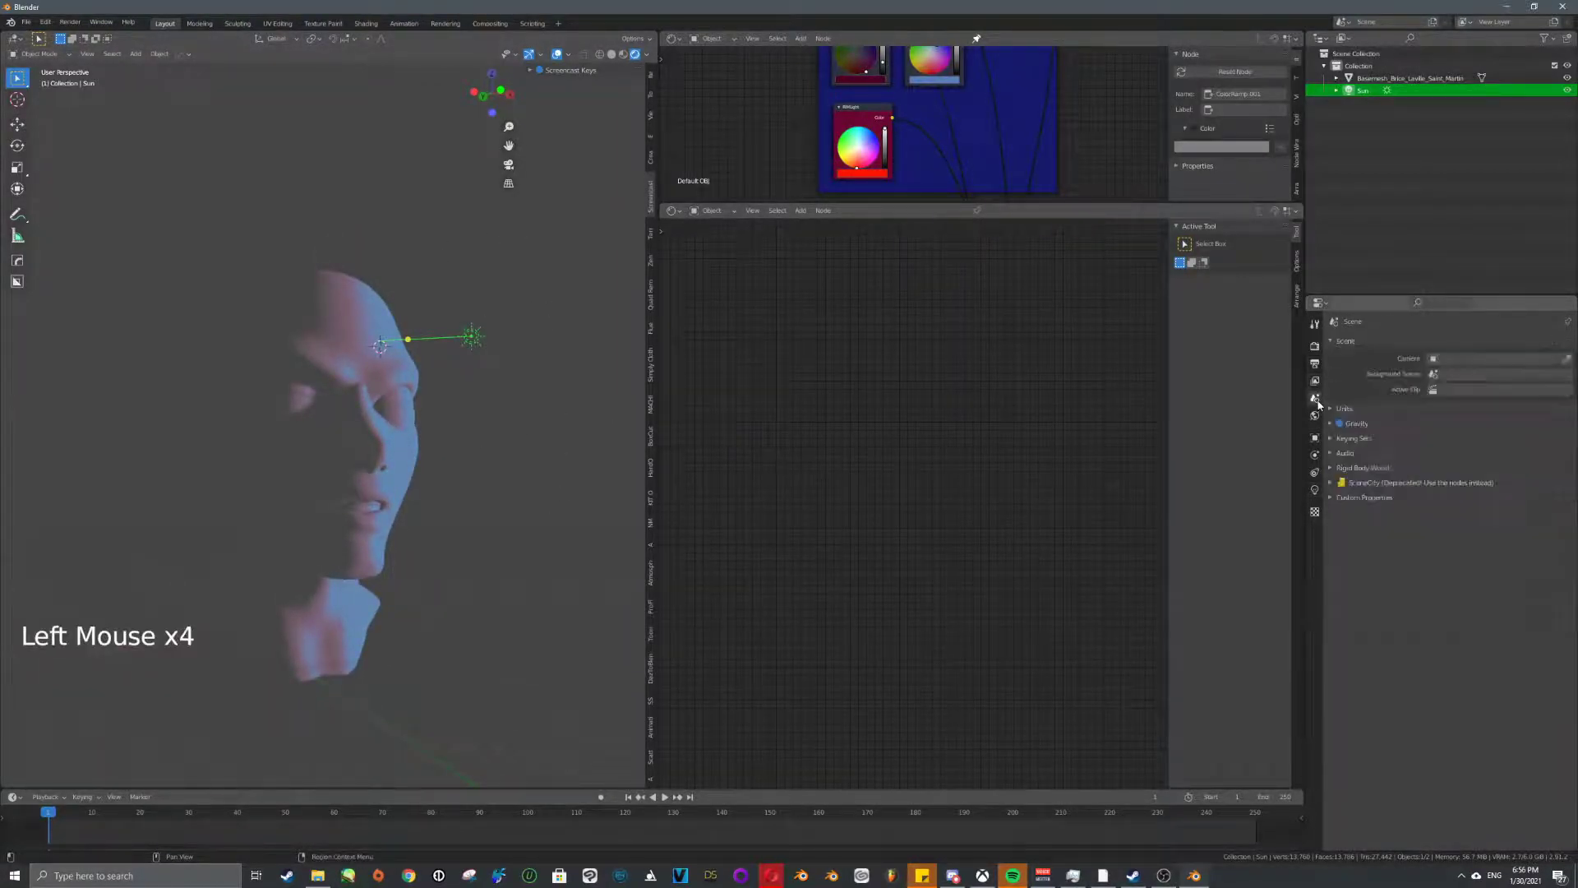
{"action": "left_click", "coordinate": [1316, 417]}
{"action": "left_click", "coordinate": [1510, 429]}
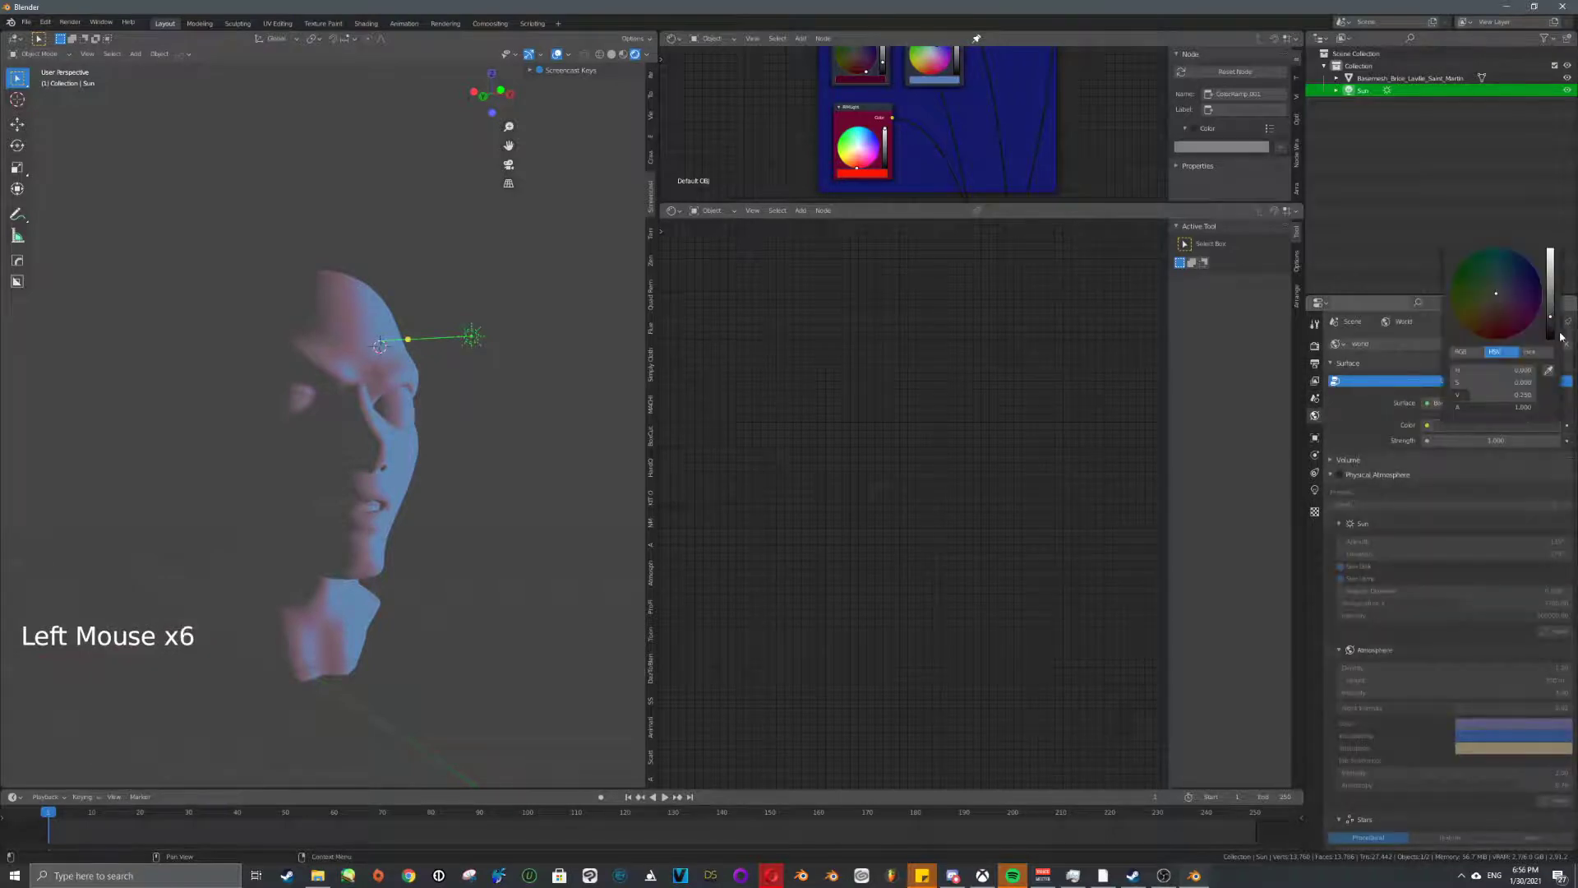
{"action": "left_click_drag", "start_coordinate": [1552, 327], "coordinate": [1552, 345]}
- Rotate the pink Sun light so that it strikes one side of the face and leaves the other side dark
{"action": "right_click", "coordinate": [473, 356]}
{"action": "key", "text": "r"}
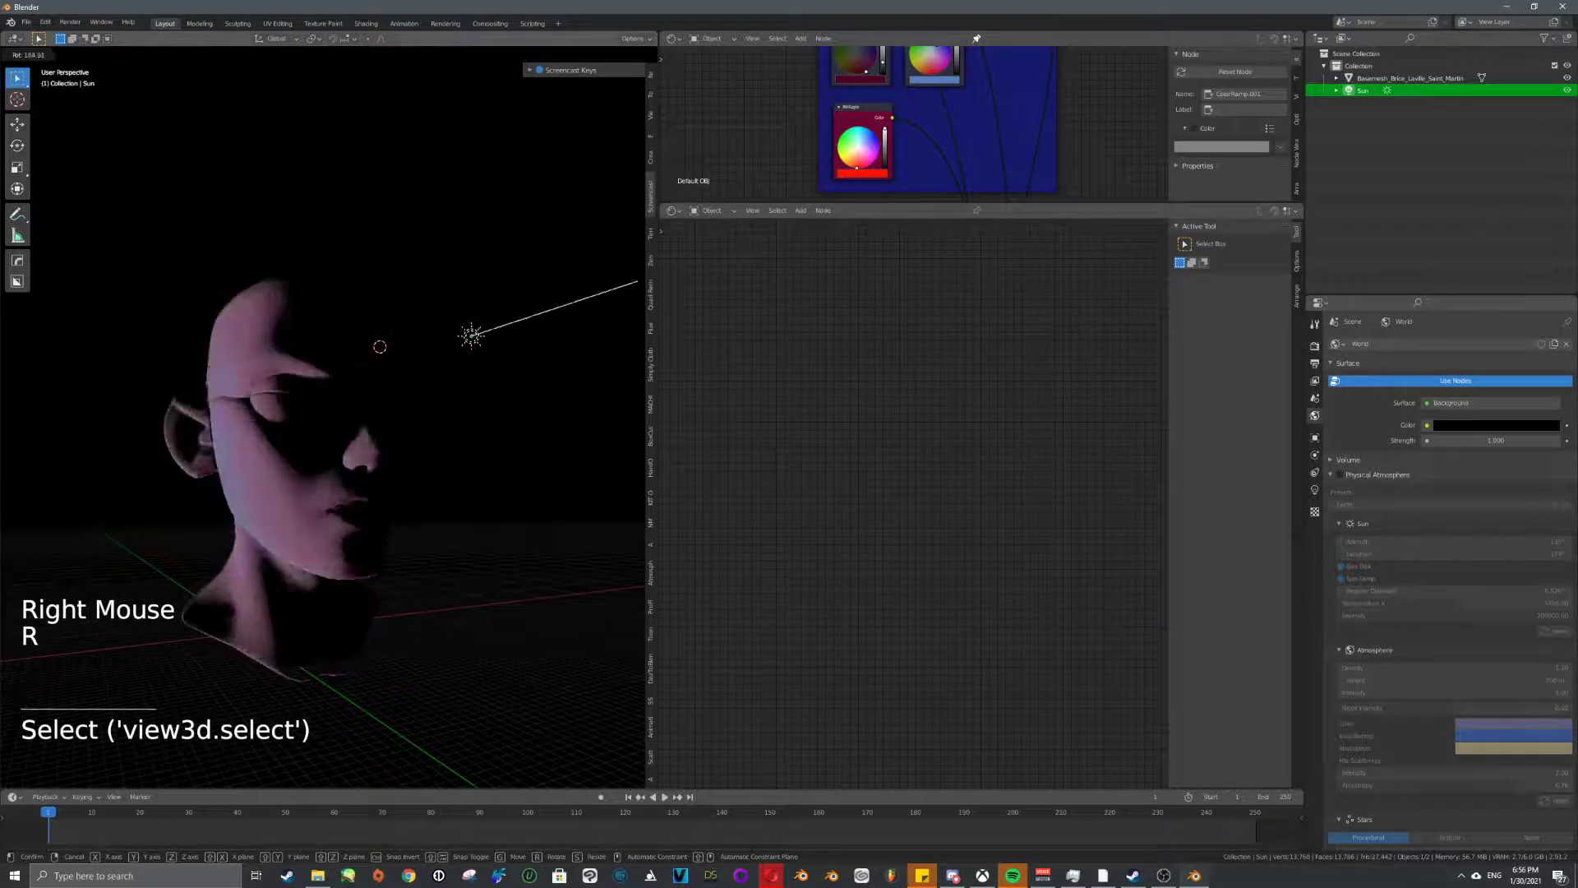
{"action": "left_click", "coordinate": [447, 398]}
{"action": "scroll", "coordinate": [447, 398], "scroll_direction": "up", "scroll_amount": 6}
{"action": "mouse_move", "coordinate": [447, 398]}
{"action": "middle_mouse_down"}
{"action": "mouse_move", "coordinate": [381, 396]}
{"action": "mouse_move", "coordinate": [430, 393]}
{"action": "middle_mouse_up"}
{"action": "scroll", "coordinate": [427, 392], "scroll_direction": "down", "scroll_amount": 3}
{"action": "scroll", "coordinate": [380, 395], "scroll_direction": "up", "scroll_amount": 1}
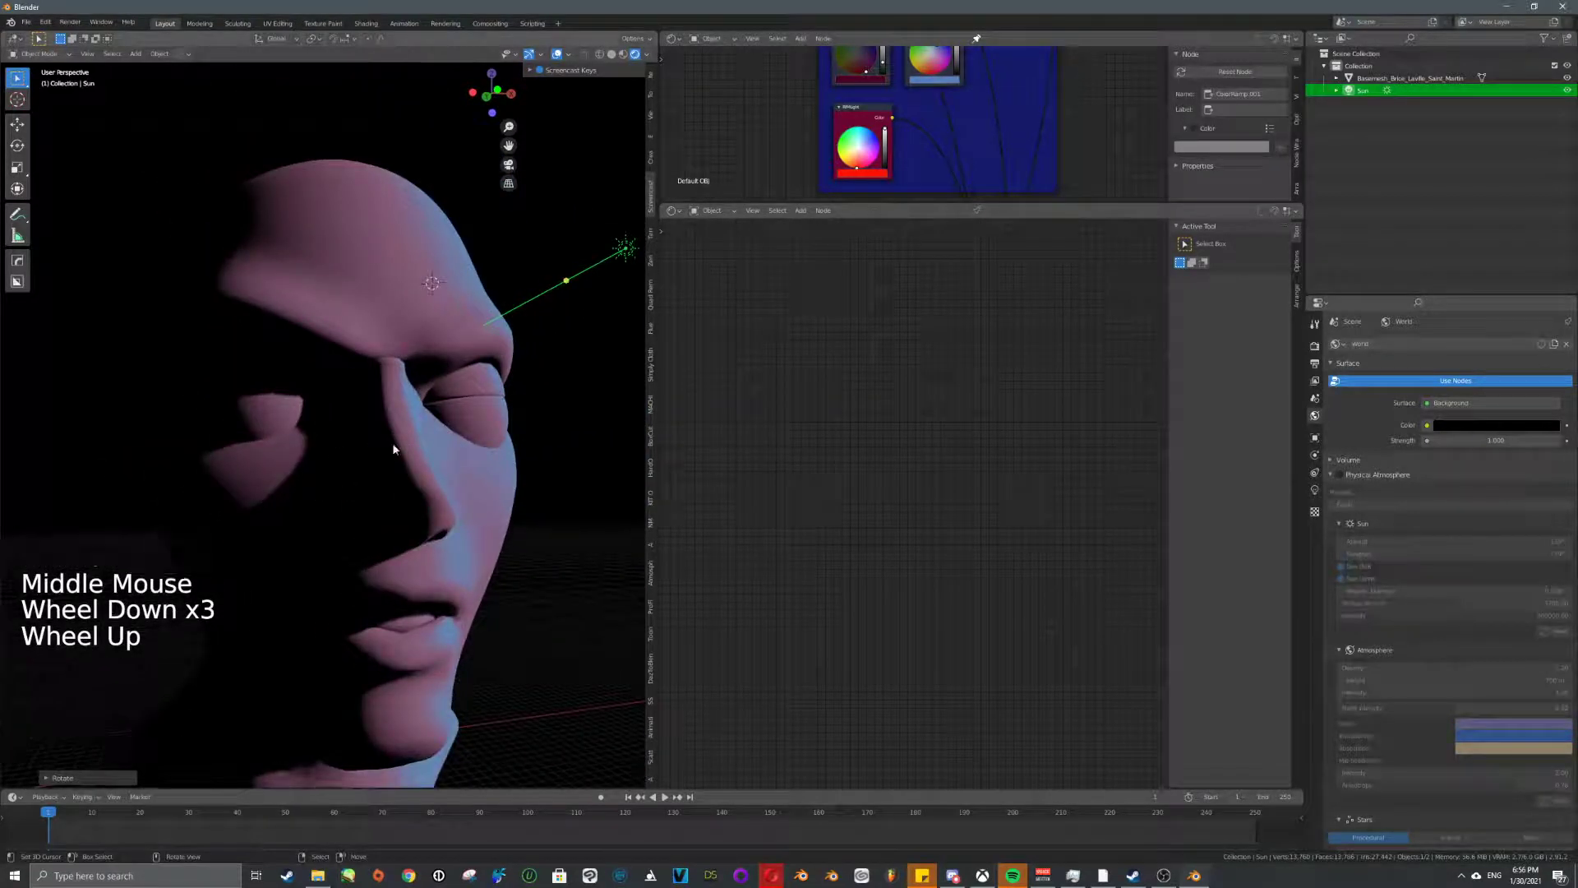
- Preview the Combine RGB output on the head with the Emission Viewer, and restore the Mix Shader as the output
{"action": "right_click", "coordinate": [299, 428]}
{"action": "scroll", "coordinate": [904, 493], "scroll_direction": "down", "scroll_amount": 7}
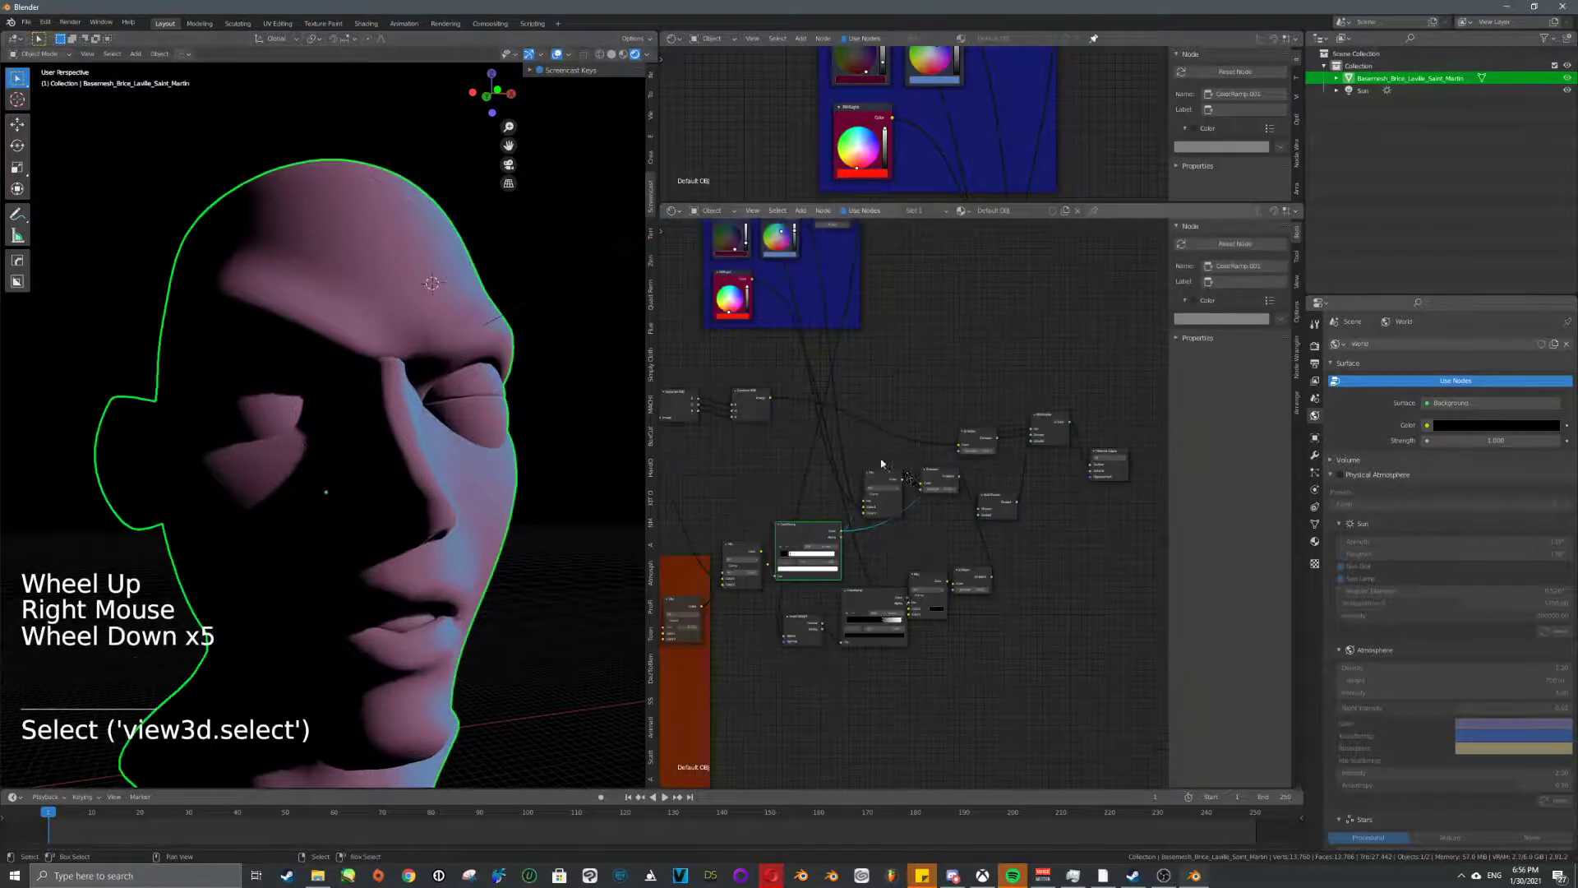
{"action": "scroll", "coordinate": [904, 460], "scroll_direction": "up", "scroll_amount": 4}
{"action": "middle_click_drag", "start_coordinate": [904, 493], "coordinate": [736, 461]}
{"action": "left_click", "coordinate": [891, 432], "text": "ctrl+shift"}
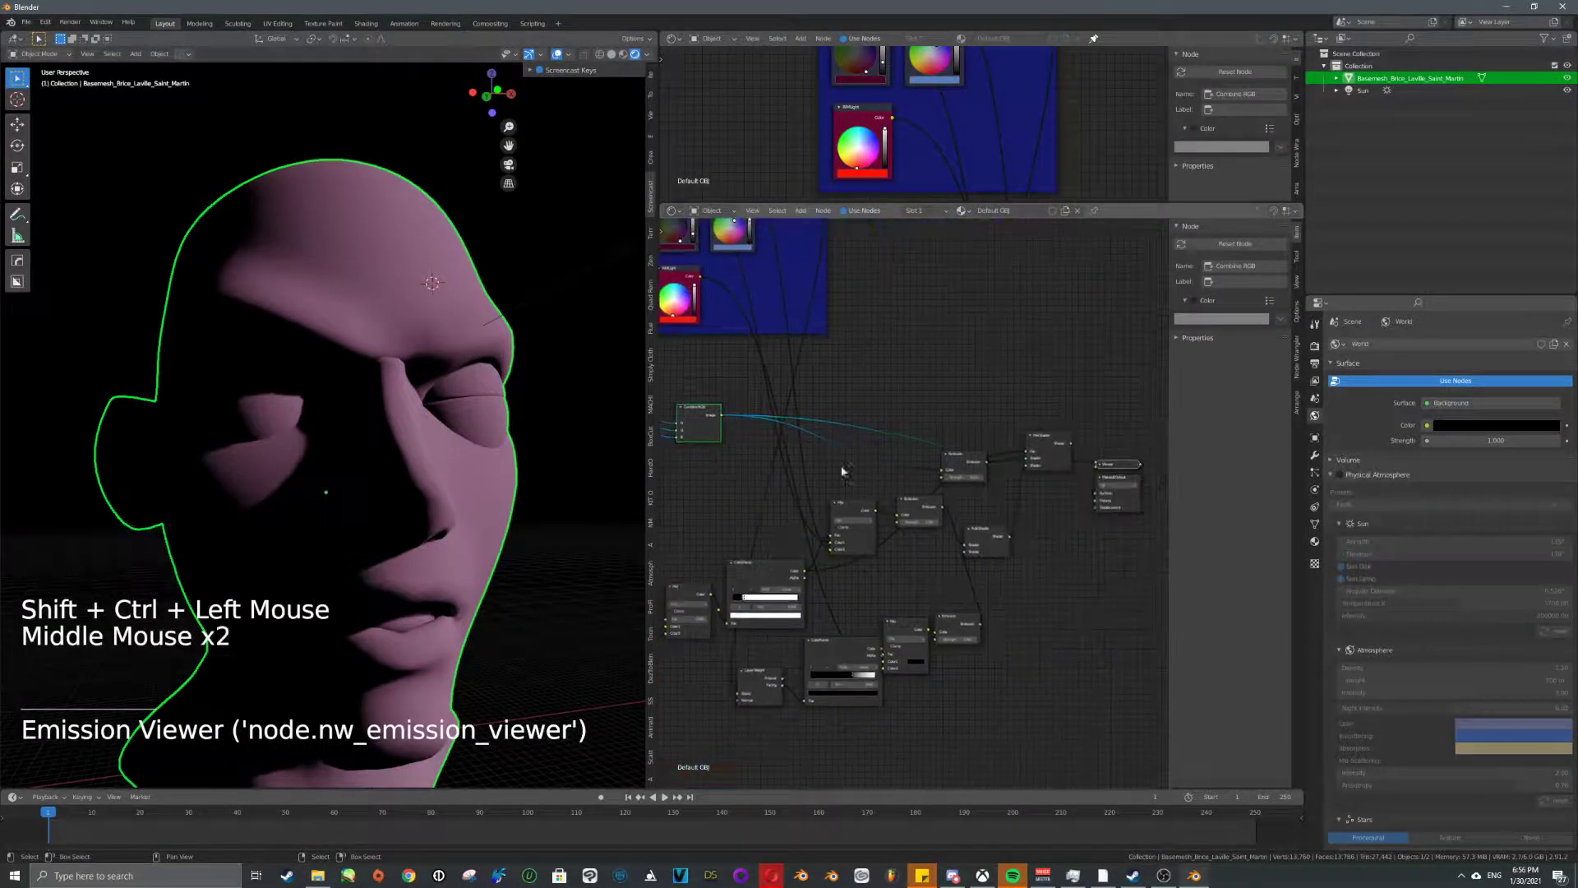
{"action": "left_click", "coordinate": [1053, 465], "text": "ctrl+shift"}
{"action": "middle_click_drag", "start_coordinate": [1052, 465], "coordinate": [1024, 460]}
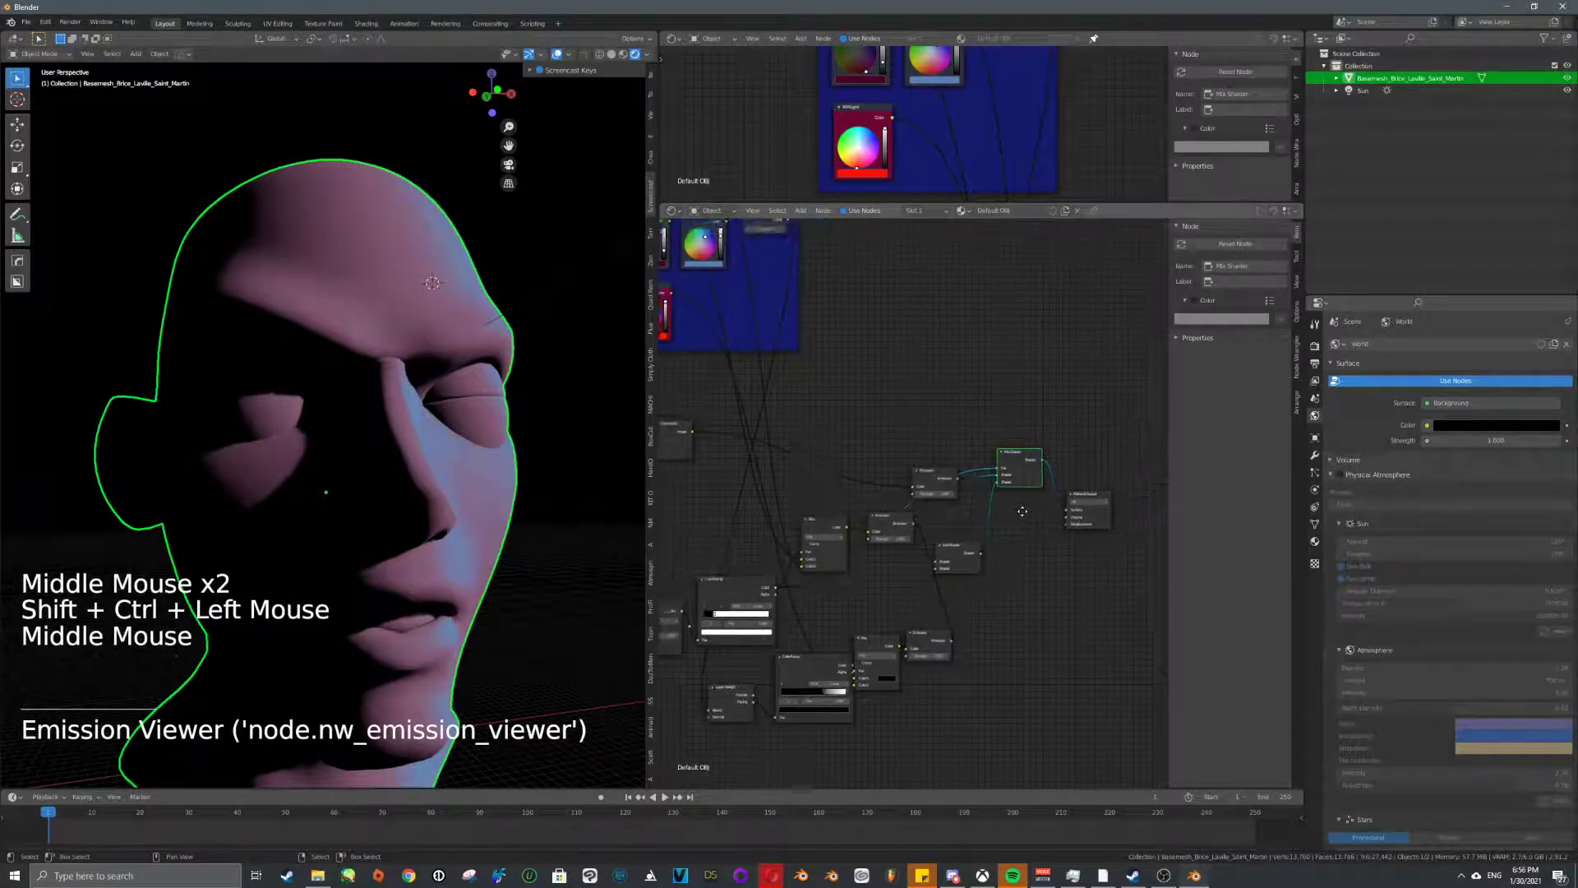
- Move the Combine RGB node away from Separate RGB to make room between them
{"action": "scroll", "coordinate": [1023, 460], "scroll_direction": "up", "scroll_amount": 5}
{"action": "mouse_move", "coordinate": [449, 466]}
{"action": "middle_mouse_down"}
{"action": "mouse_move", "coordinate": [413, 407]}
{"action": "mouse_move", "coordinate": [461, 444]}
{"action": "middle_mouse_up"}
{"action": "mouse_move", "coordinate": [823, 440]}
{"action": "middle_mouse_down"}
{"action": "mouse_move", "coordinate": [873, 451]}
{"action": "mouse_move", "coordinate": [813, 466]}
{"action": "mouse_move", "coordinate": [828, 466]}
{"action": "middle_mouse_up"}
{"action": "scroll", "coordinate": [814, 466], "scroll_direction": "up", "scroll_amount": 5}
{"action": "left_click", "coordinate": [1004, 447]}
{"action": "key", "text": "g"}
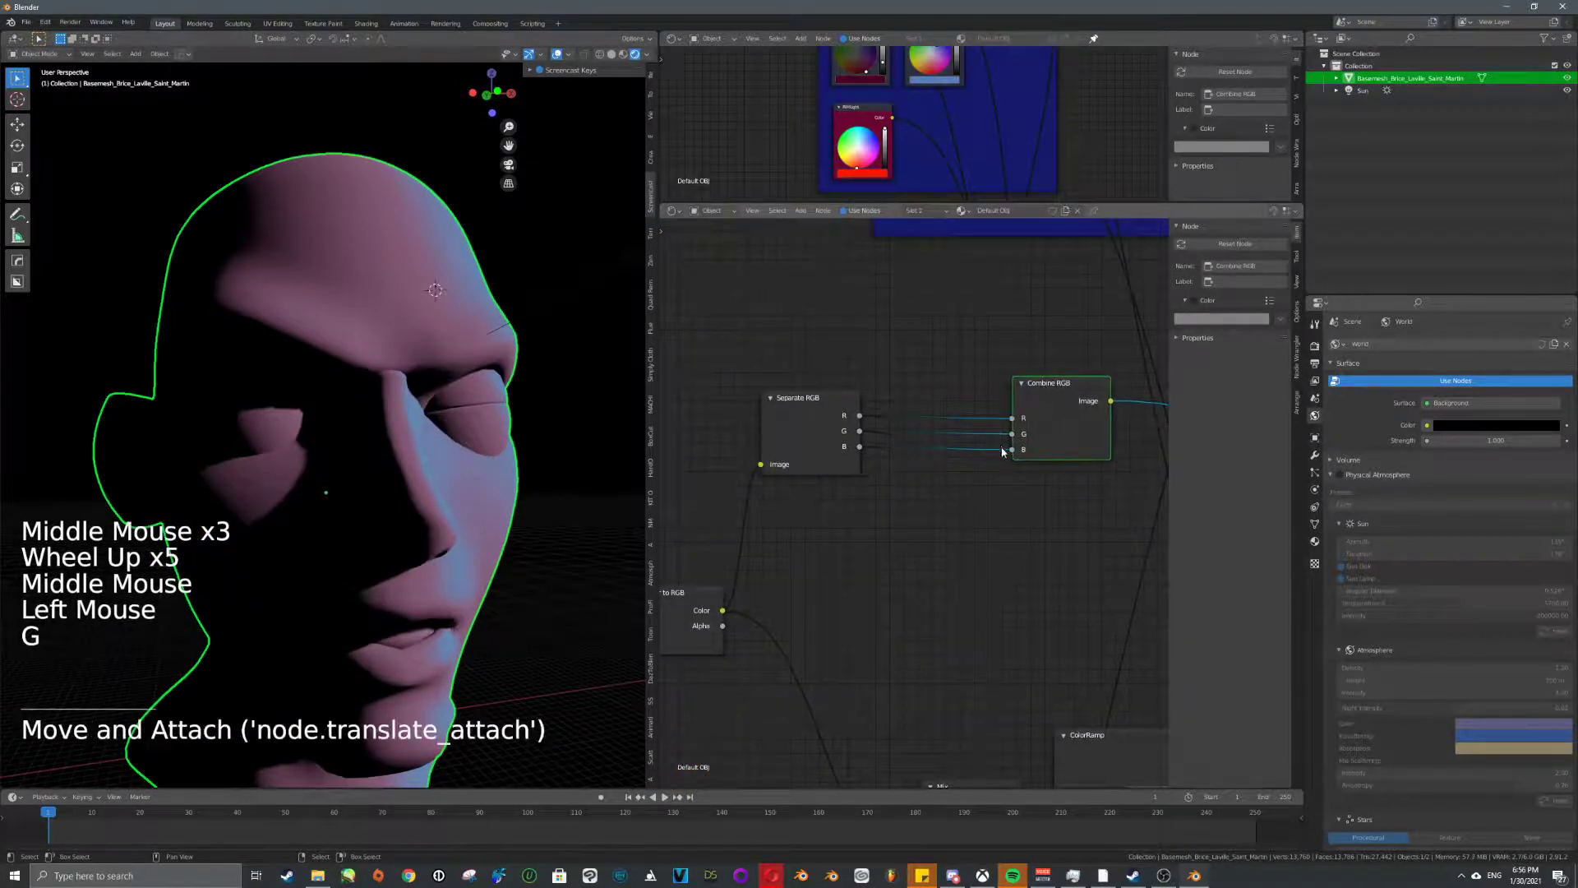
- Insert a ColorRamp on the R channel link between Separate RGB and Combine RGB, and place it above the links
{"action": "key", "text": "shift+a"}
{"action": "type", "text": "color"}
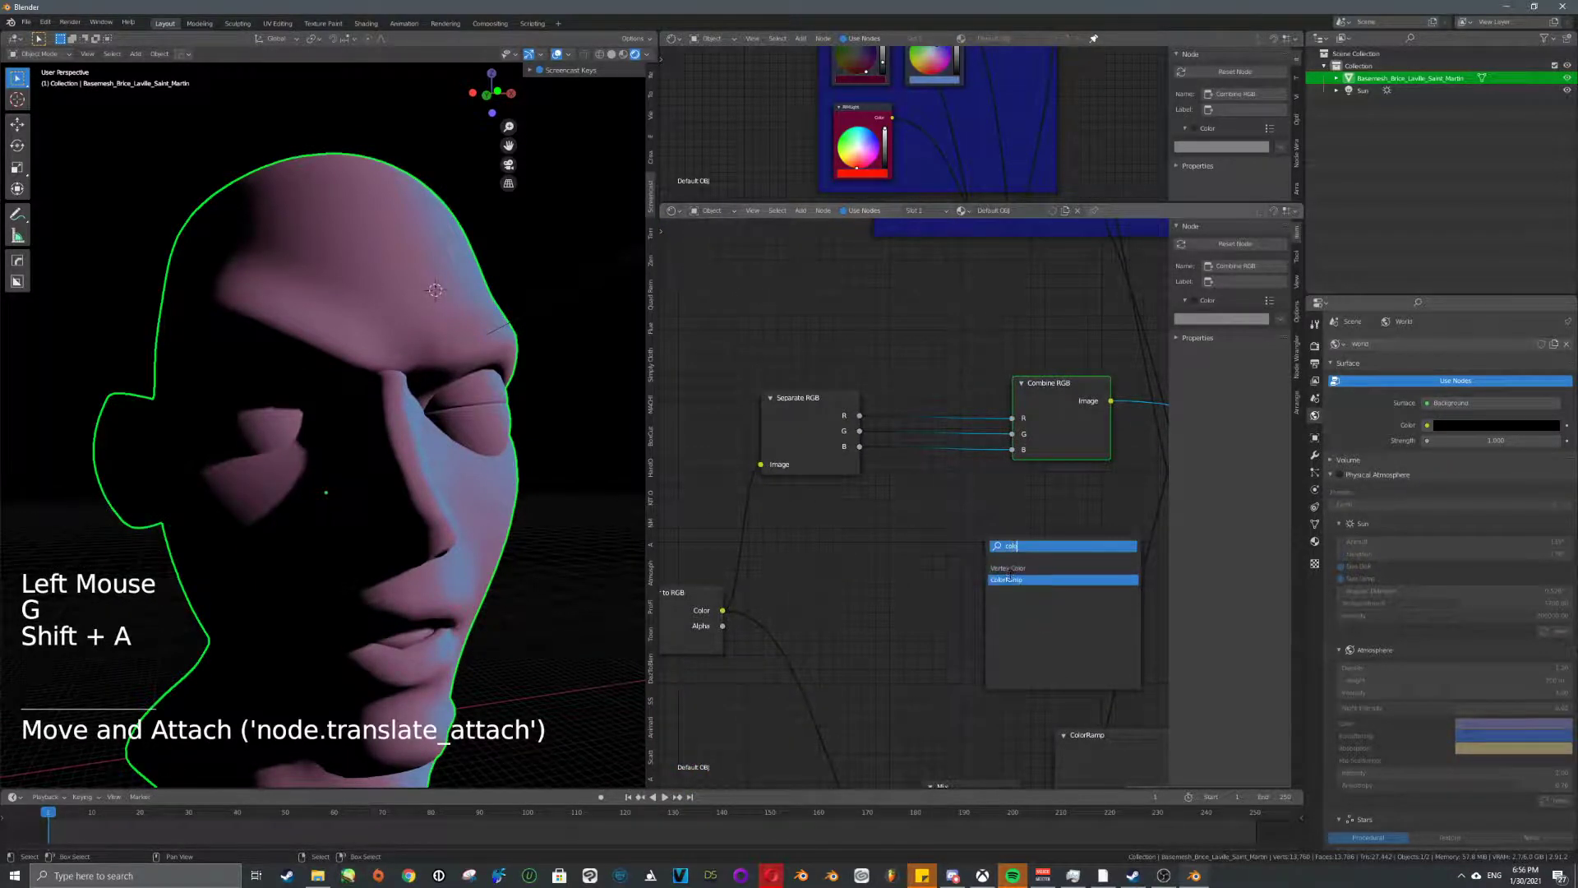
{"action": "left_click", "coordinate": [1009, 579]}
{"action": "left_click", "coordinate": [918, 319]}
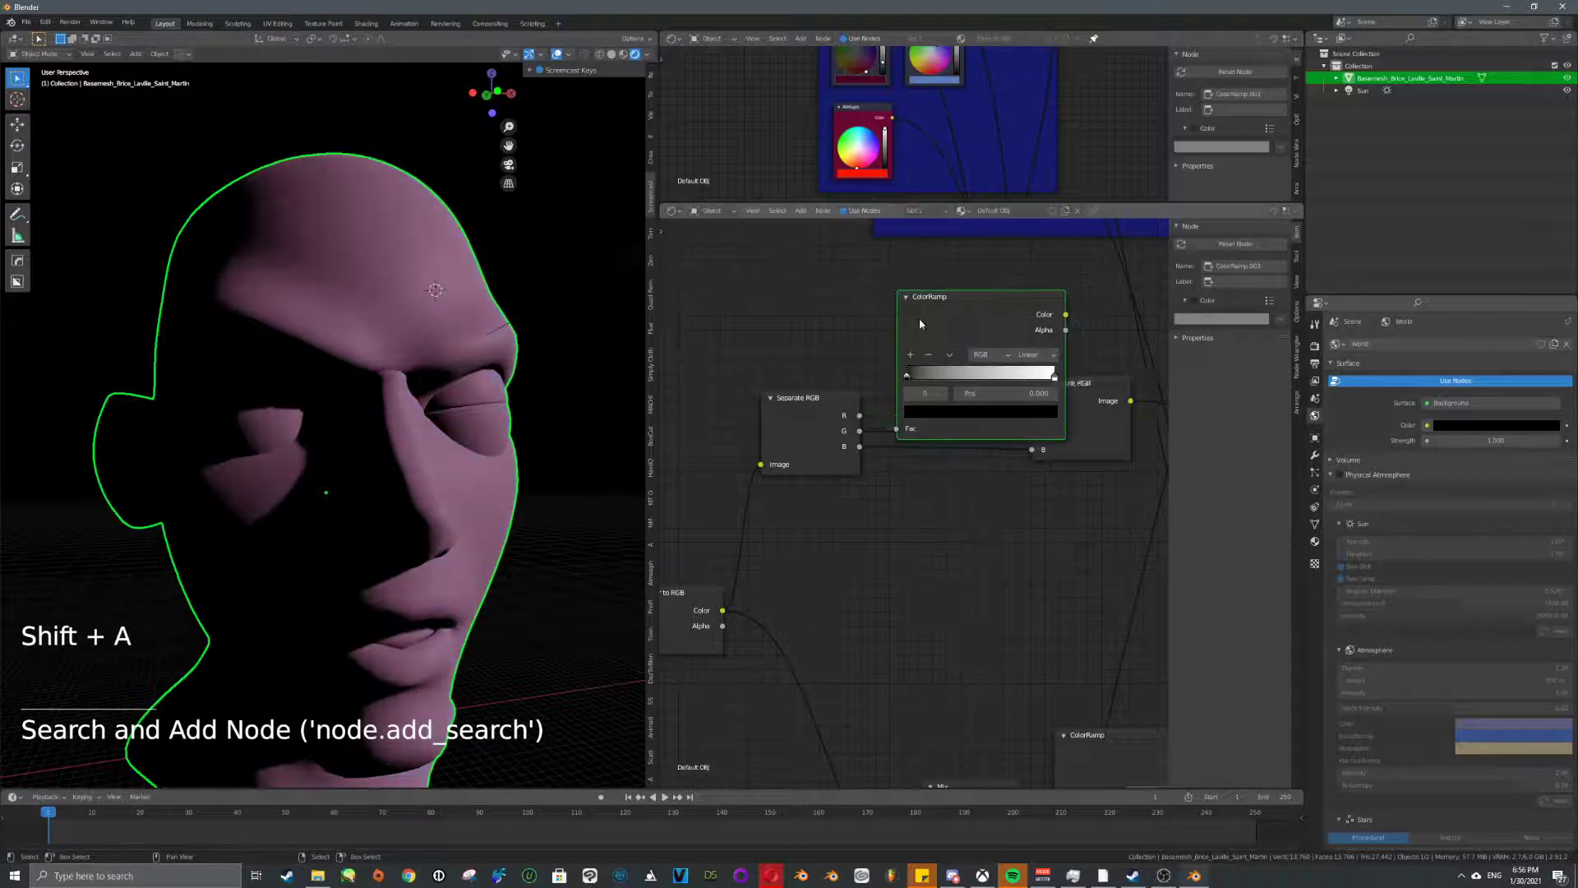
{"action": "left_click", "coordinate": [965, 344]}
{"action": "key", "text": "g"}
{"action": "left_click", "coordinate": [976, 296]}
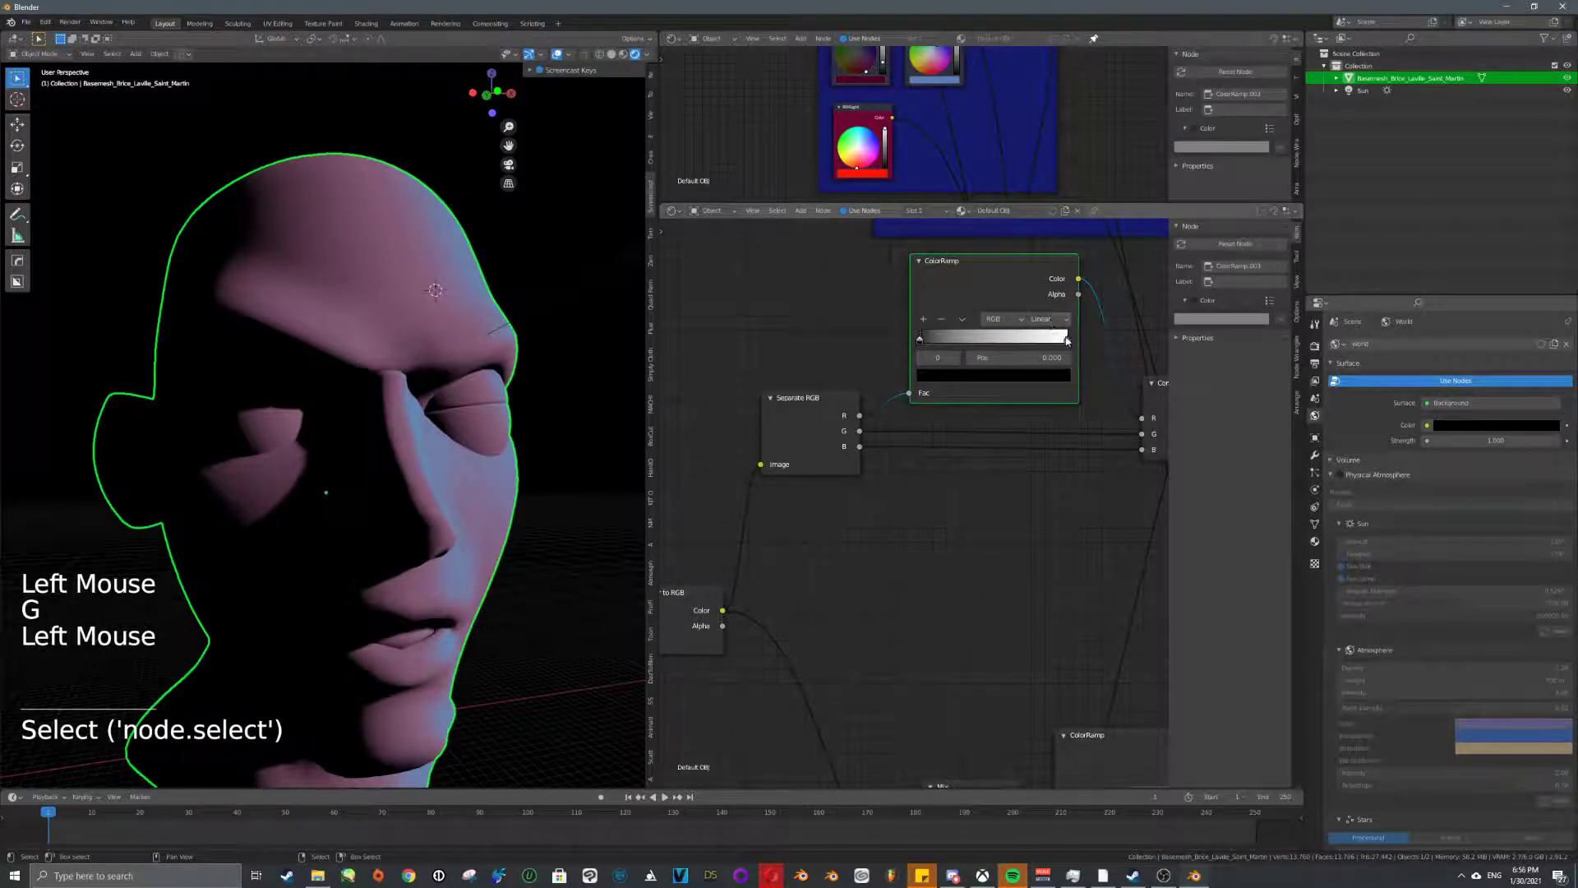
- Tighten the red-channel ColorRamp by shifting the black stop slightly inward and the white stop to about 0.345
{"action": "mouse_move", "coordinate": [1067, 340]}
{"action": "left_mouse_down"}
{"action": "mouse_move", "coordinate": [932, 342]}
{"action": "mouse_move", "coordinate": [965, 345]}
{"action": "left_mouse_up"}
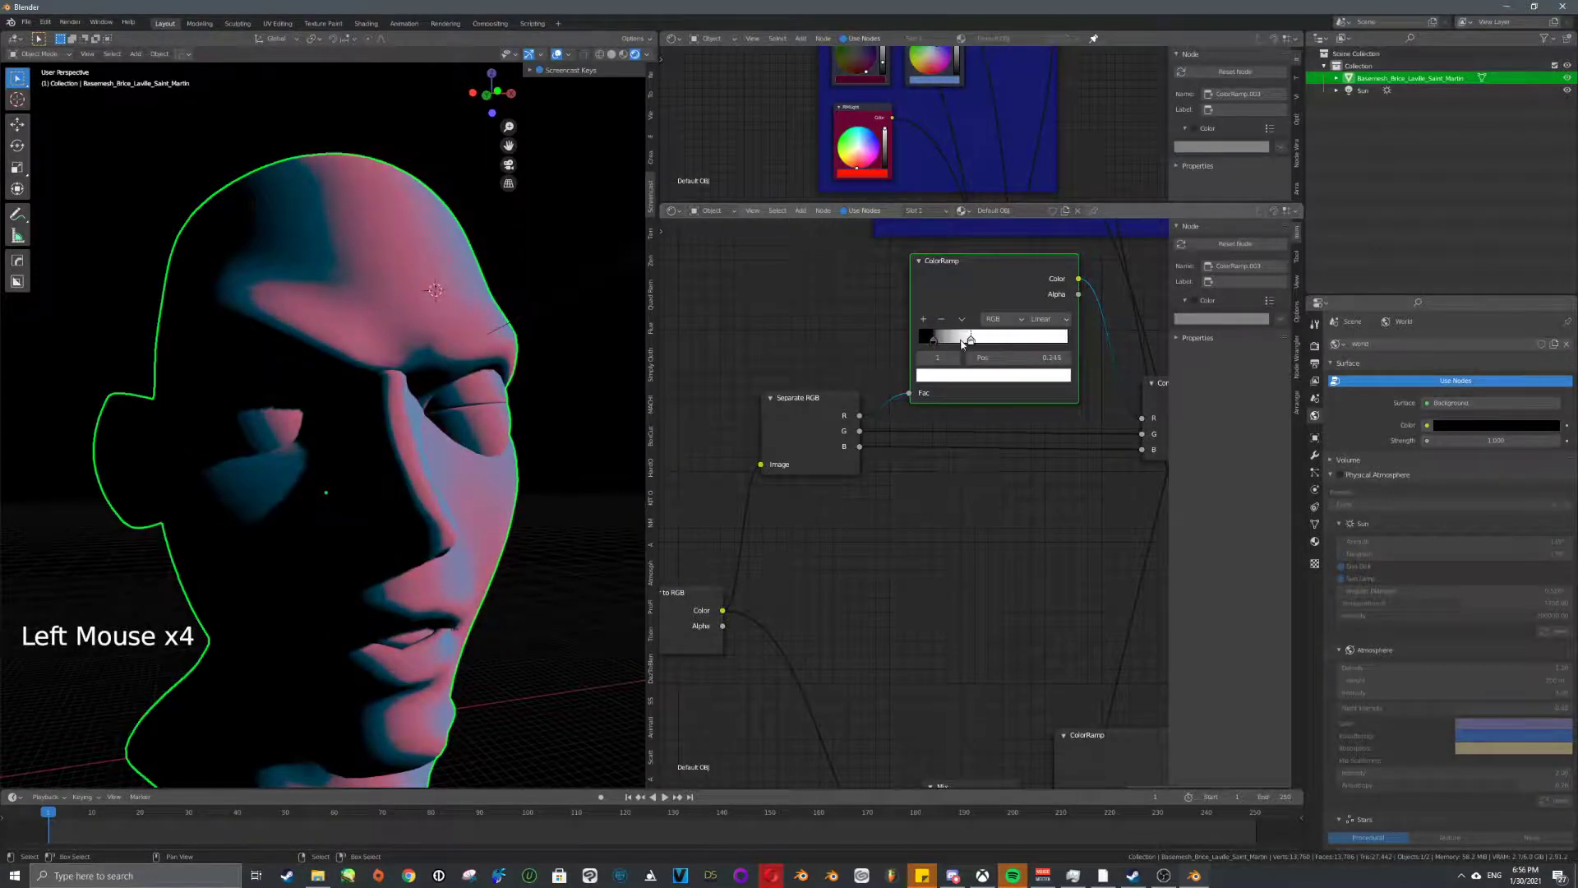
{"action": "scroll", "coordinate": [567, 351], "scroll_direction": "up", "scroll_amount": 1}
{"action": "mouse_move", "coordinate": [567, 352]}
{"action": "middle_mouse_down"}
{"action": "mouse_move", "coordinate": [409, 359]}
{"action": "mouse_move", "coordinate": [596, 354]}
{"action": "middle_mouse_up"}
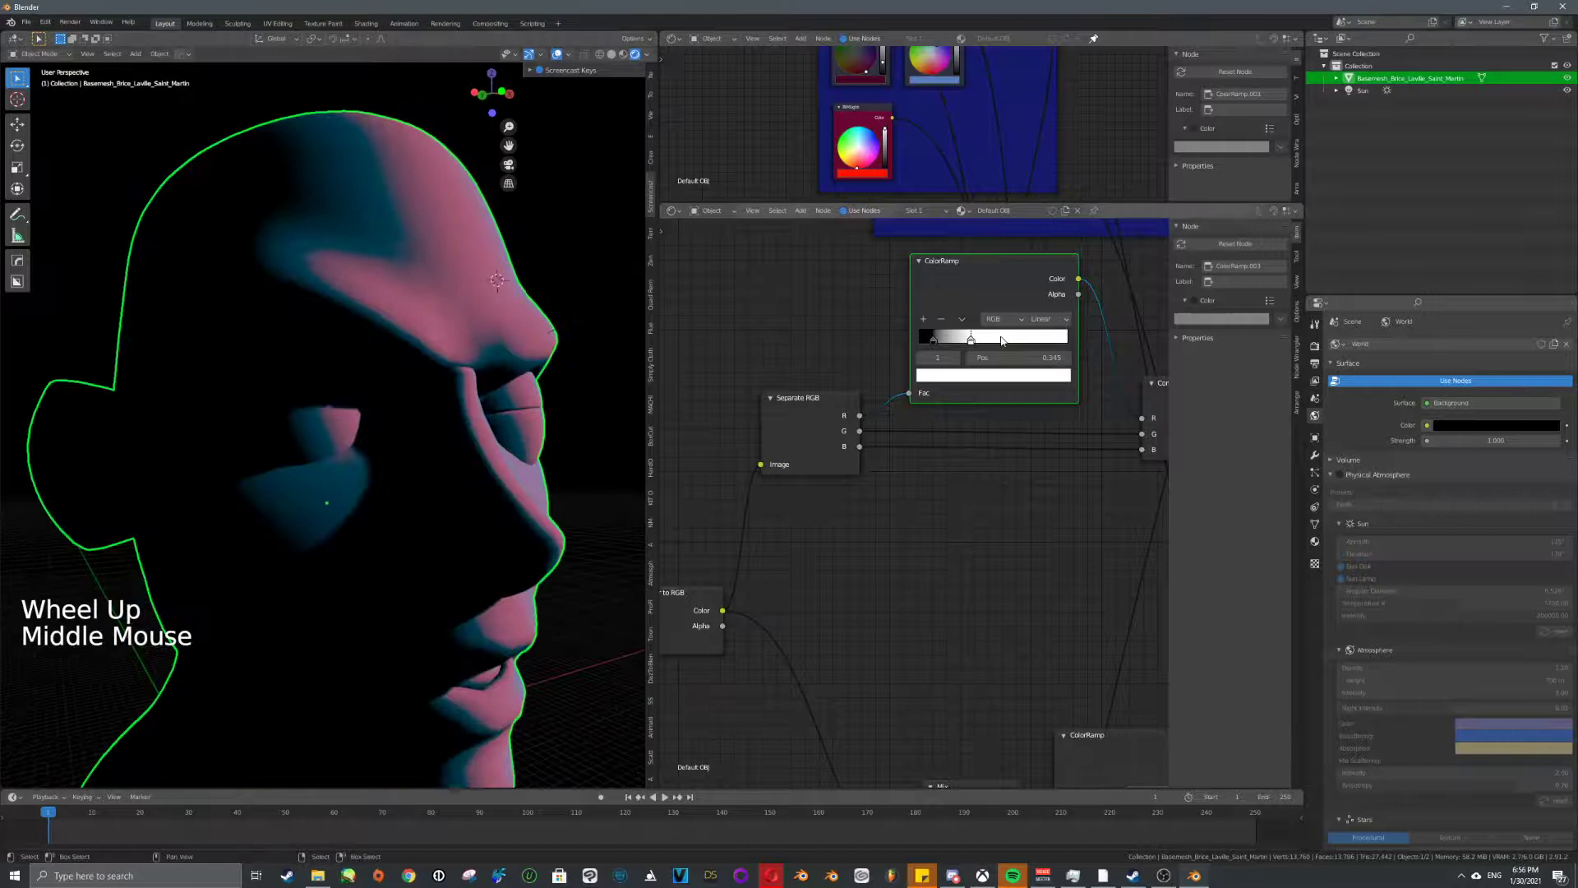
- Collapse the red-channel ColorRamp and insert duplicates of it on the G and B links between Separate RGB and Combine RGB
{"action": "left_click", "coordinate": [918, 261]}
{"action": "left_click", "coordinate": [918, 261]}
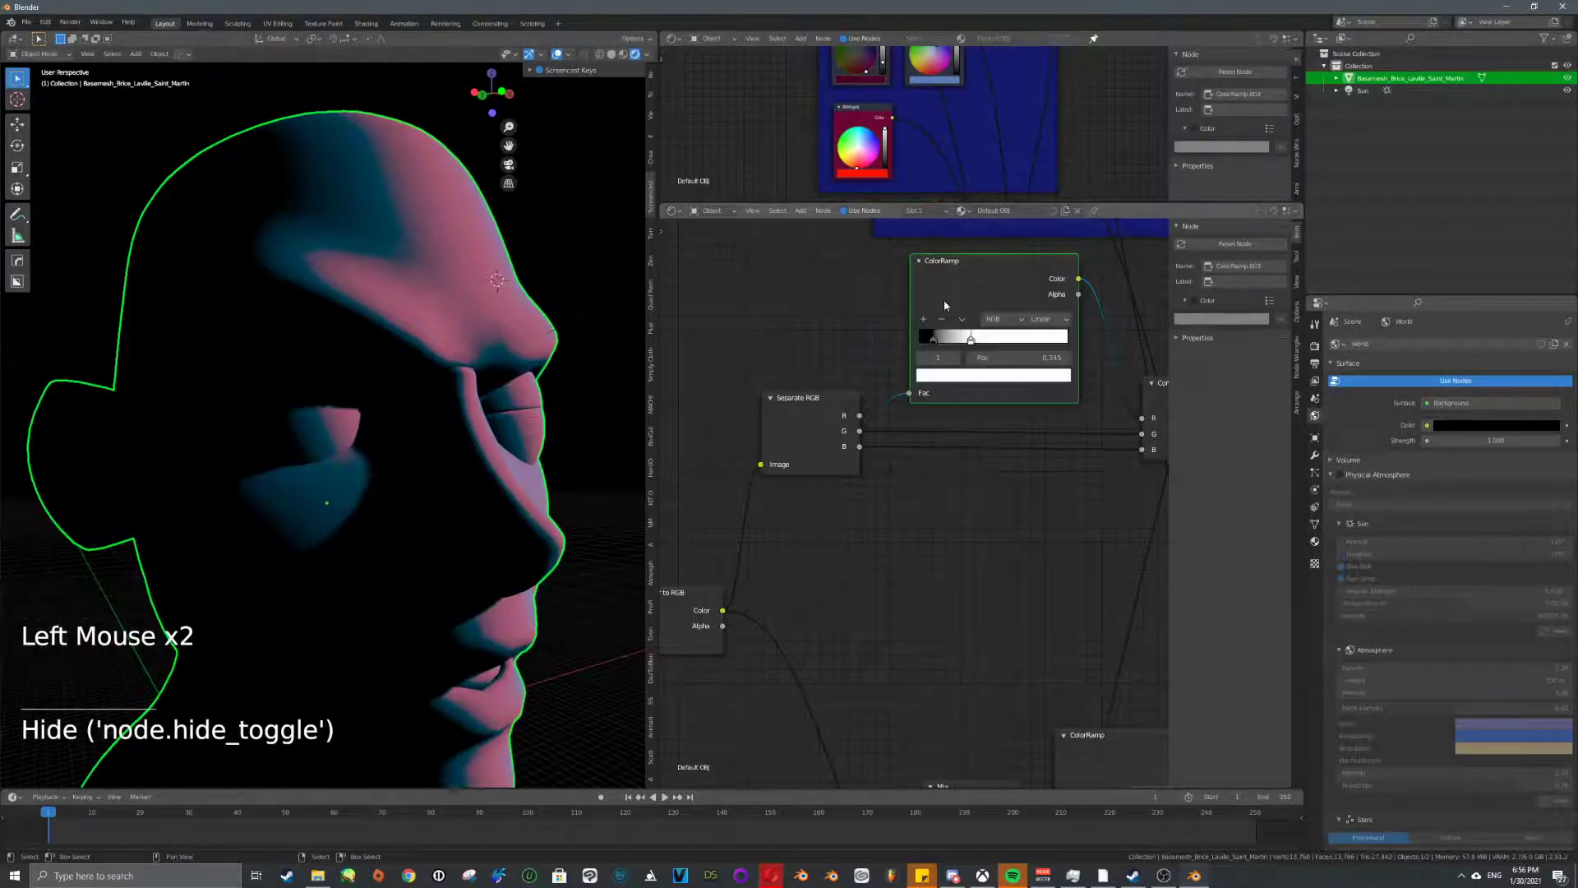
{"action": "left_click", "coordinate": [918, 261]}
{"action": "key", "text": "shift+d"}
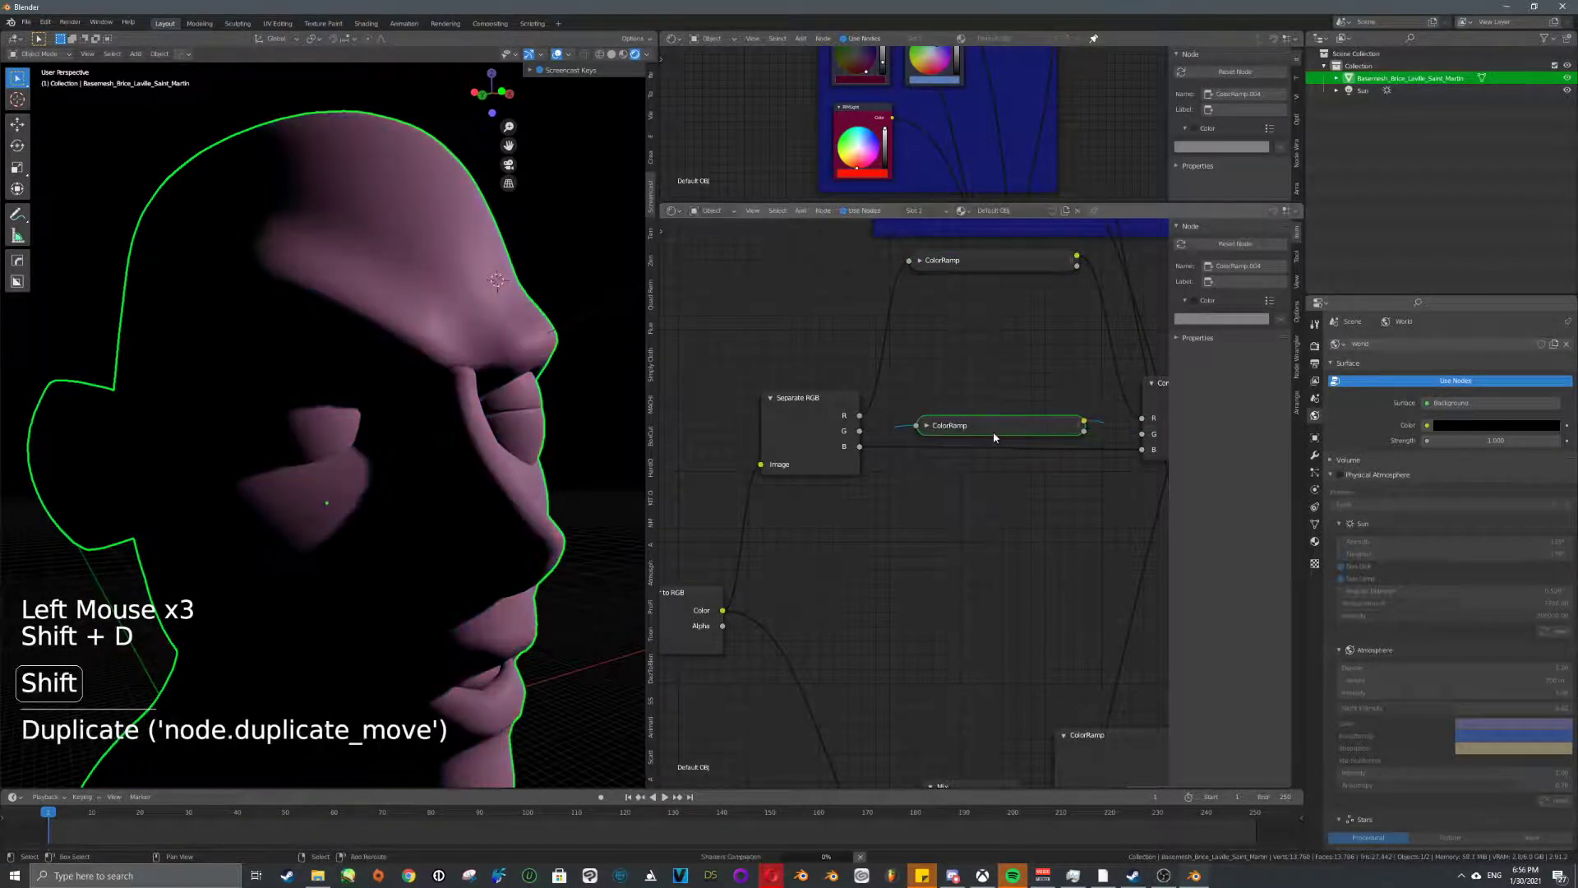
{"action": "key", "text": "shift+d"}
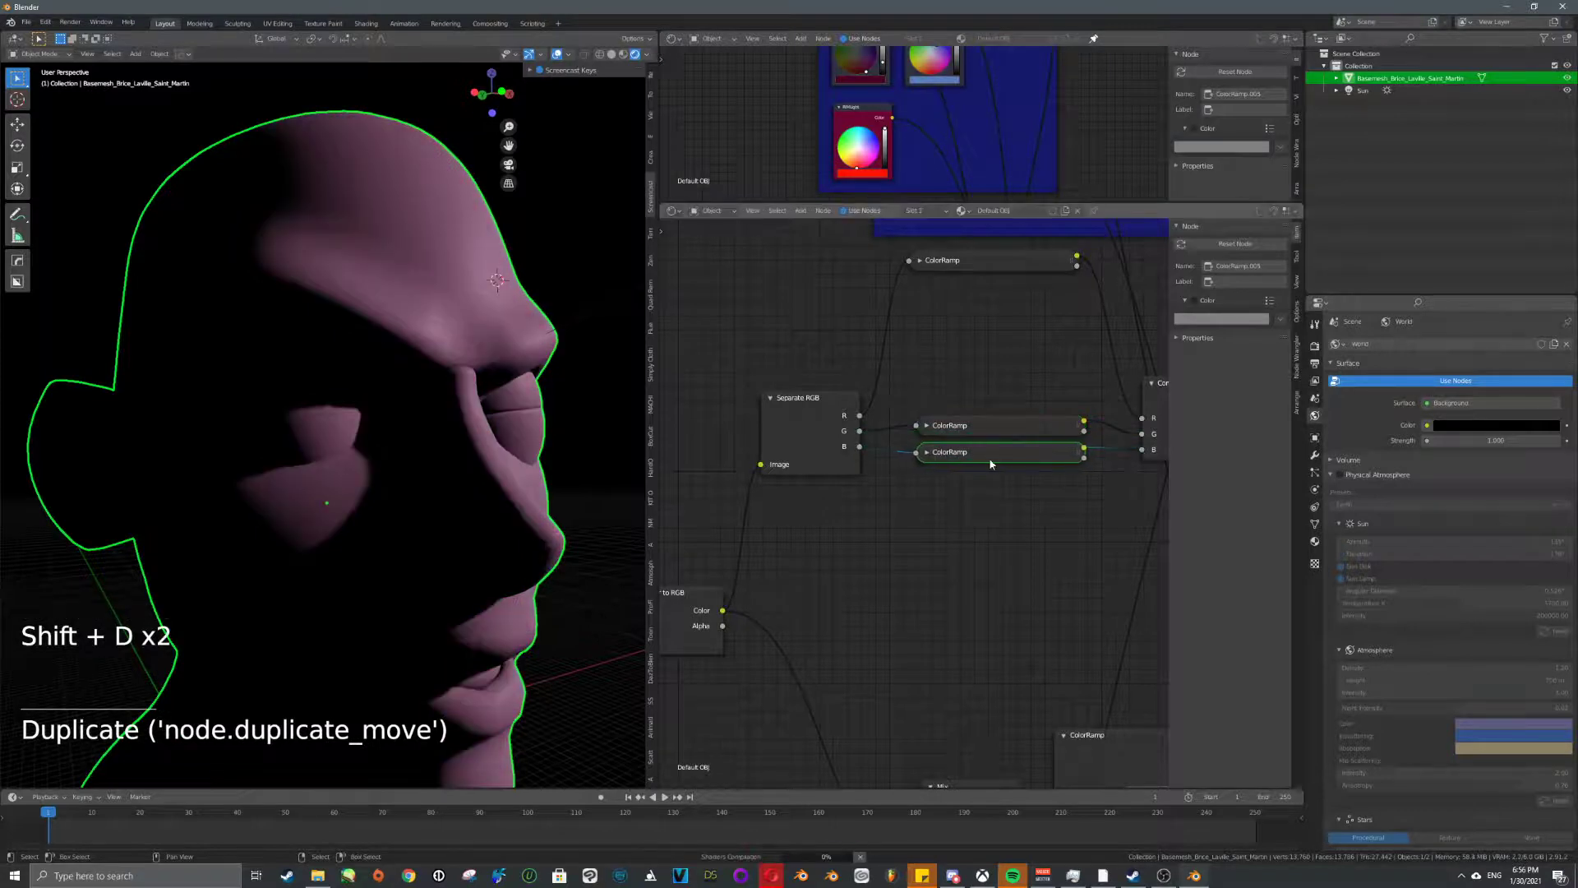
- Expand the green- and blue-channel ColorRamps and move the green-channel one higher so they no longer overlap
{"action": "middle_click_drag", "start_coordinate": [493, 428], "coordinate": [522, 425]}
{"action": "scroll", "coordinate": [525, 426], "scroll_direction": "down", "scroll_amount": 4}
{"action": "scroll", "coordinate": [523, 425], "scroll_direction": "up", "scroll_amount": 3}
{"action": "left_click", "coordinate": [926, 451]}
{"action": "left_click", "coordinate": [926, 425]}
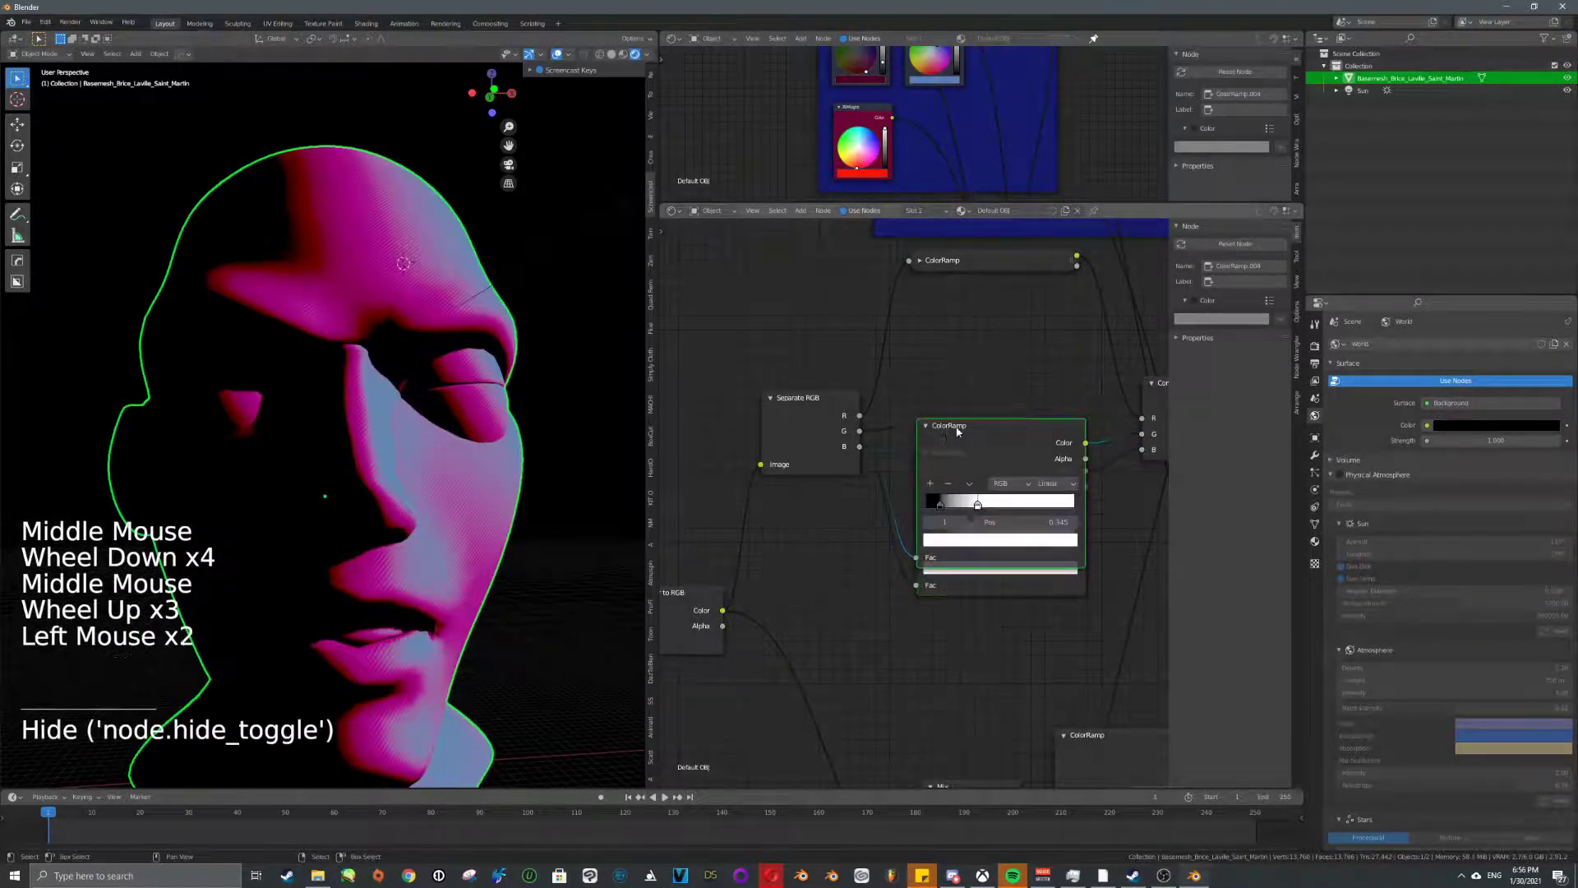
{"action": "left_click_drag", "start_coordinate": [961, 432], "coordinate": [969, 305]}
- Expand the red-channel ColorRamp and spread its stops to opposite ends, with the white stop at 1.000
{"action": "left_click", "coordinate": [941, 260]}
{"action": "left_click", "coordinate": [920, 260]}
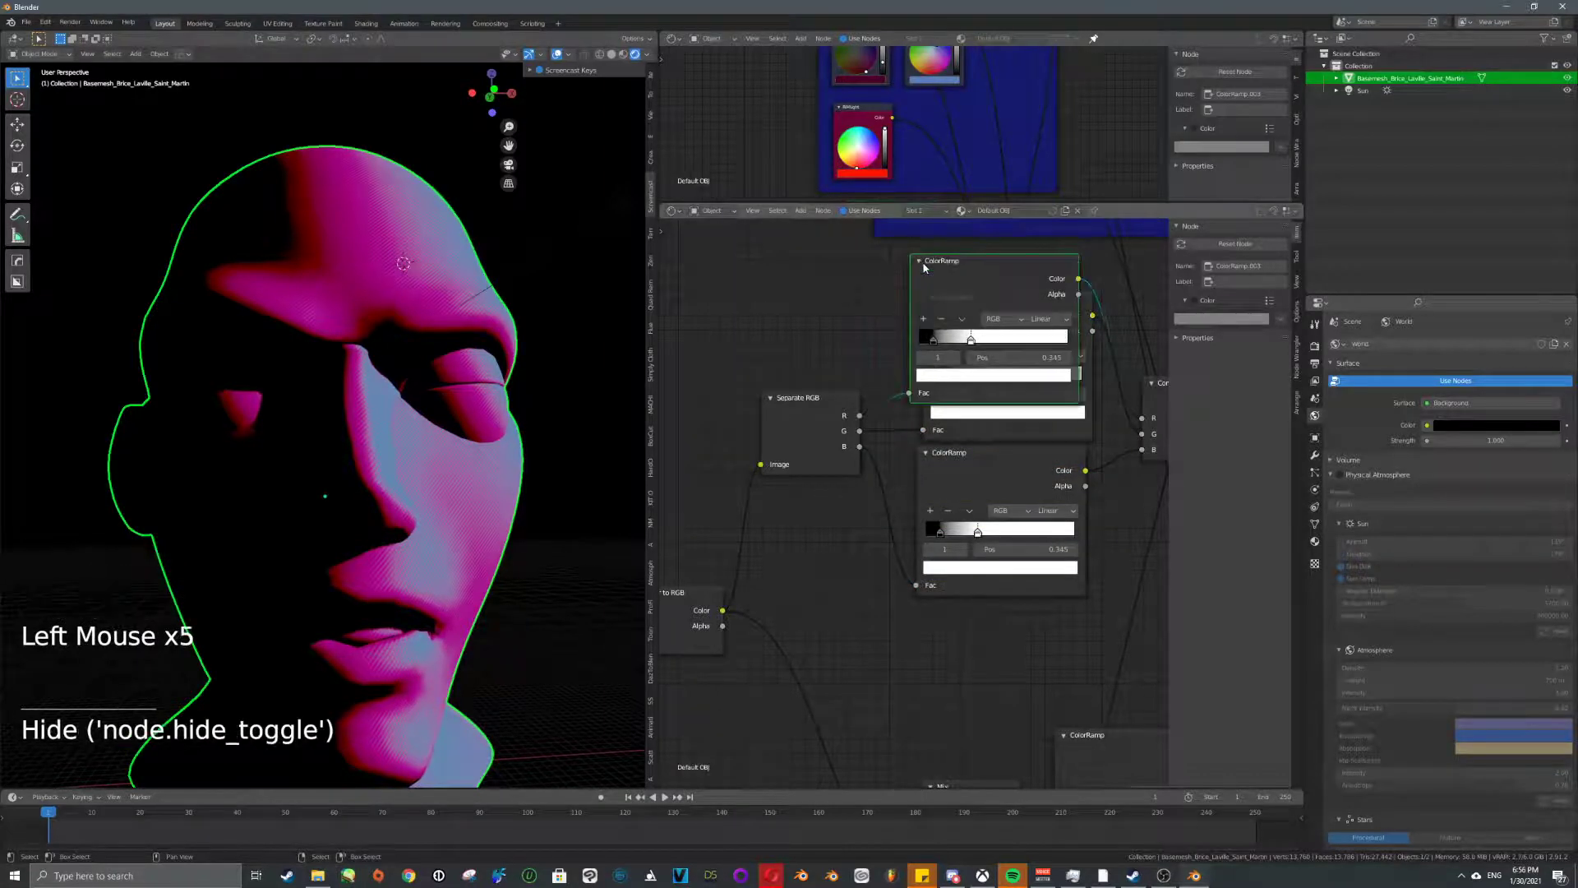
{"action": "left_click", "coordinate": [920, 261]}
{"action": "left_click", "coordinate": [920, 263]}
{"action": "scroll", "coordinate": [959, 361], "scroll_direction": "up", "scroll_amount": 4}
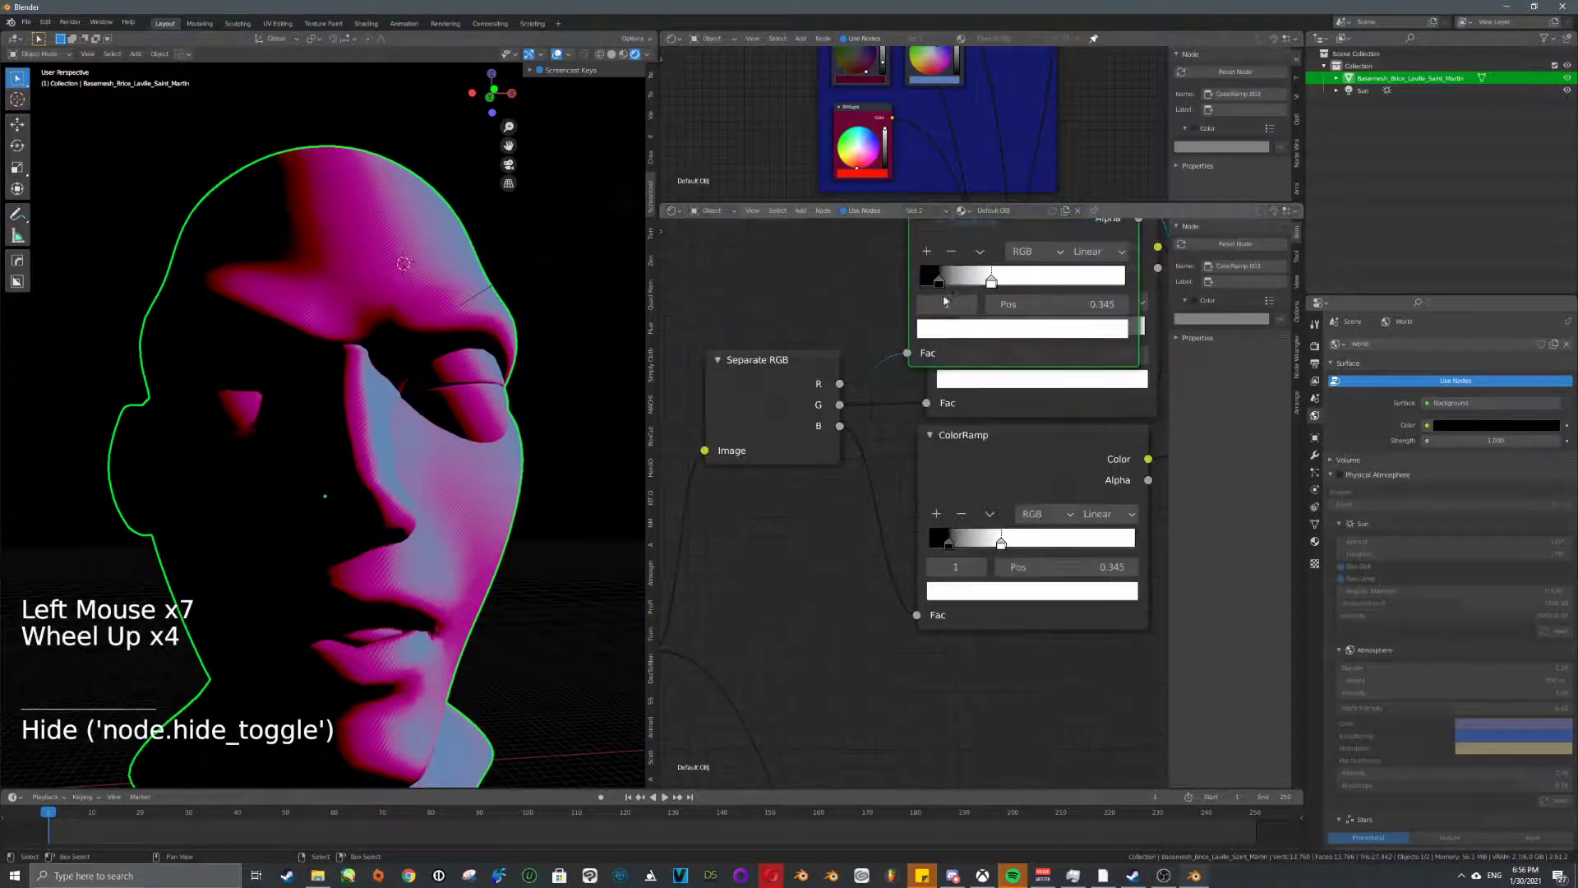
{"action": "middle_click_drag", "start_coordinate": [944, 300], "coordinate": [939, 376]}
{"action": "scroll", "coordinate": [940, 375], "scroll_direction": "up", "scroll_amount": 5}
{"action": "left_click_drag", "start_coordinate": [927, 360], "coordinate": [904, 362]}
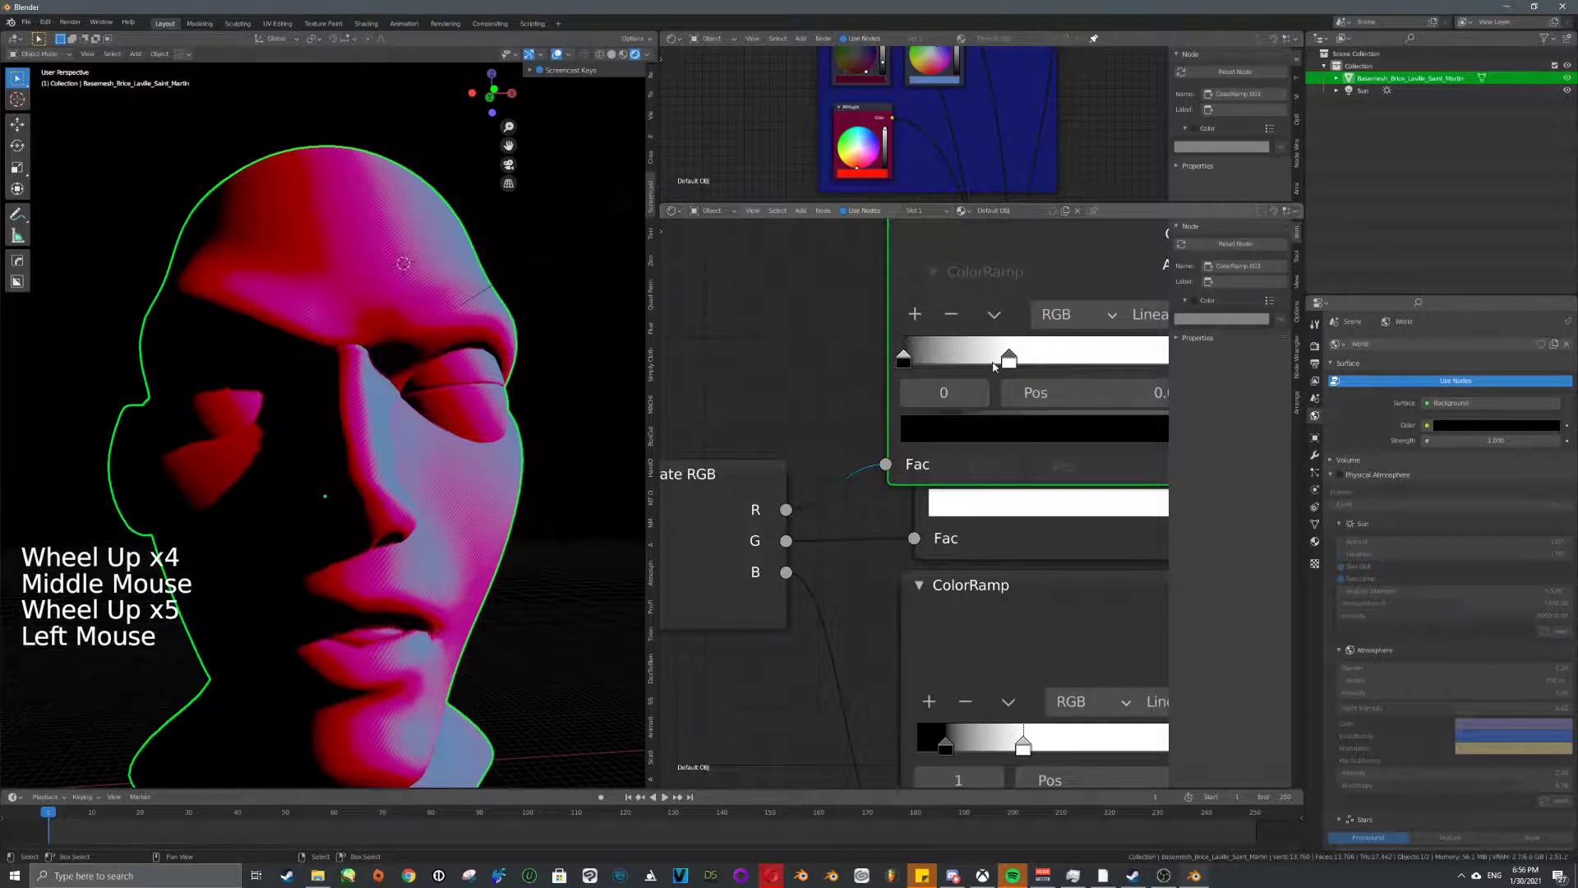
{"action": "left_click_drag", "start_coordinate": [1009, 359], "coordinate": [1068, 374]}
{"action": "scroll", "coordinate": [914, 460], "scroll_direction": "down", "scroll_amount": 5}
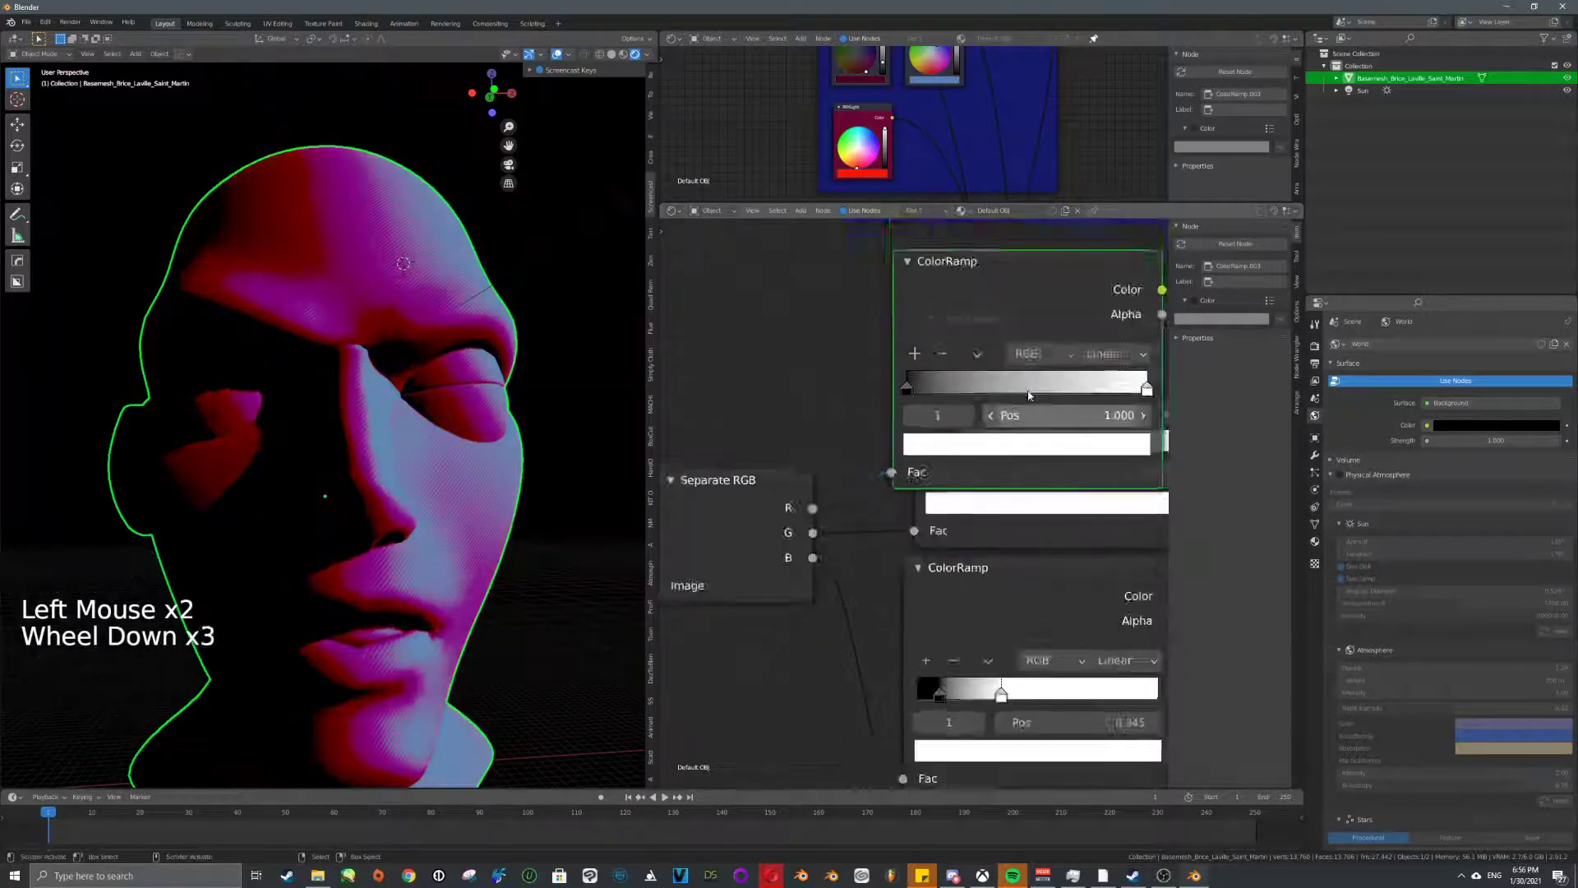
- Set the red-channel ColorRamp to Constant interpolation, move its white stop to about 0.191, and collapse the node
{"action": "left_click", "coordinate": [1084, 375]}
{"action": "left_click", "coordinate": [1081, 483]}
{"action": "mouse_move", "coordinate": [1069, 405]}
{"action": "left_mouse_down"}
{"action": "mouse_move", "coordinate": [1113, 406]}
{"action": "mouse_move", "coordinate": [940, 414]}
{"action": "left_mouse_up"}
{"action": "left_click", "coordinate": [908, 297]}
- Set the green-channel ColorRamp to Constant interpolation and spread its stops to the ends, with white at 1.000
{"action": "left_click", "coordinate": [1100, 425]}
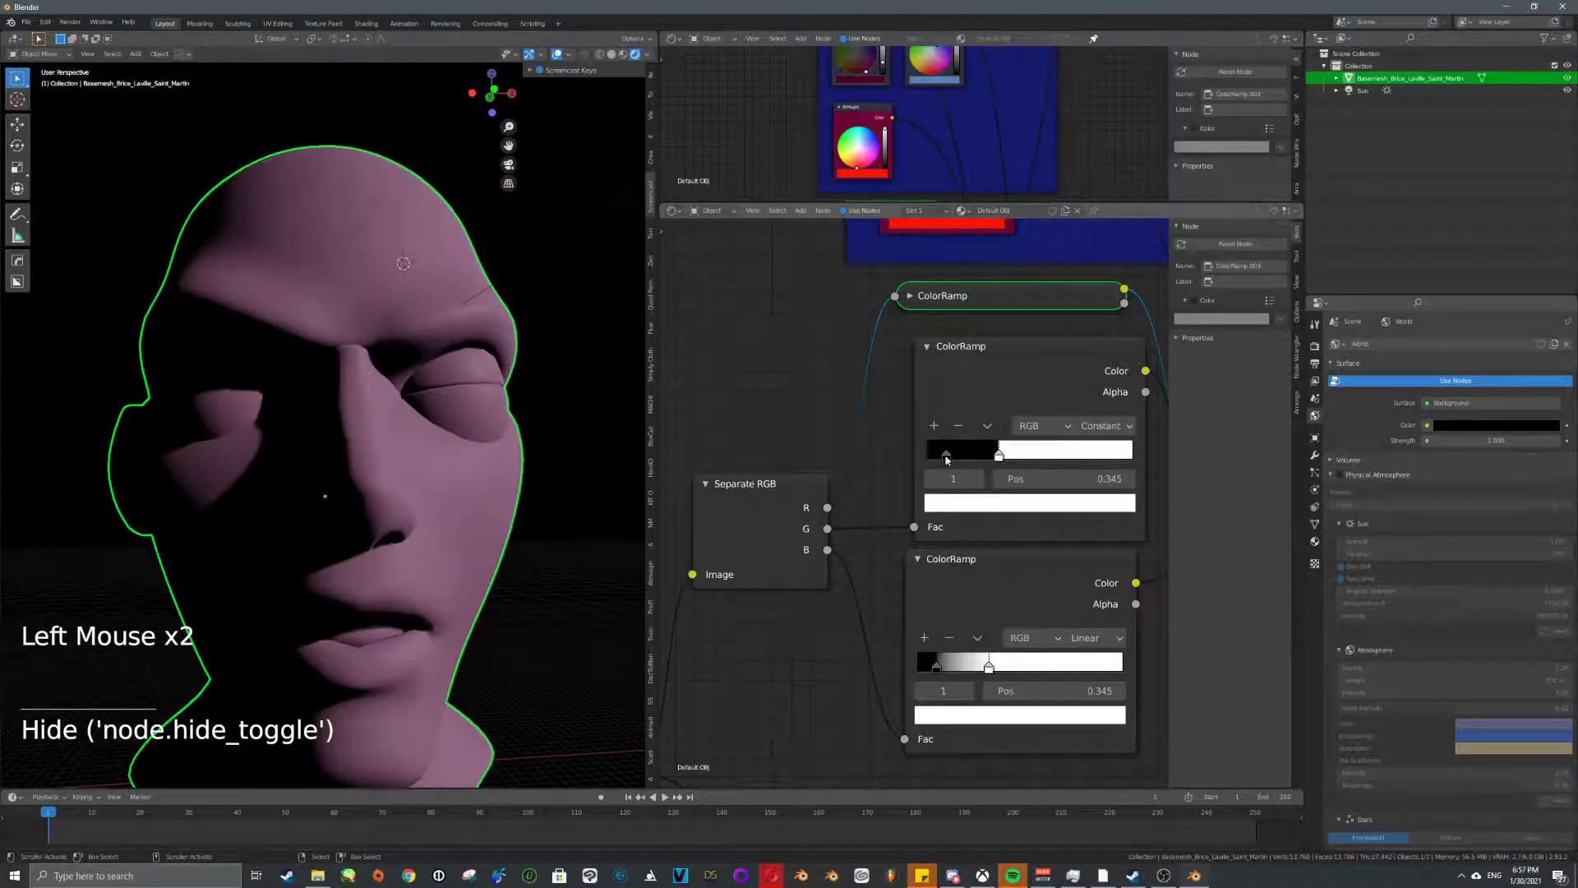
{"action": "left_click_drag", "start_coordinate": [946, 457], "coordinate": [899, 460]}
{"action": "left_click_drag", "start_coordinate": [999, 457], "coordinate": [1114, 464]}
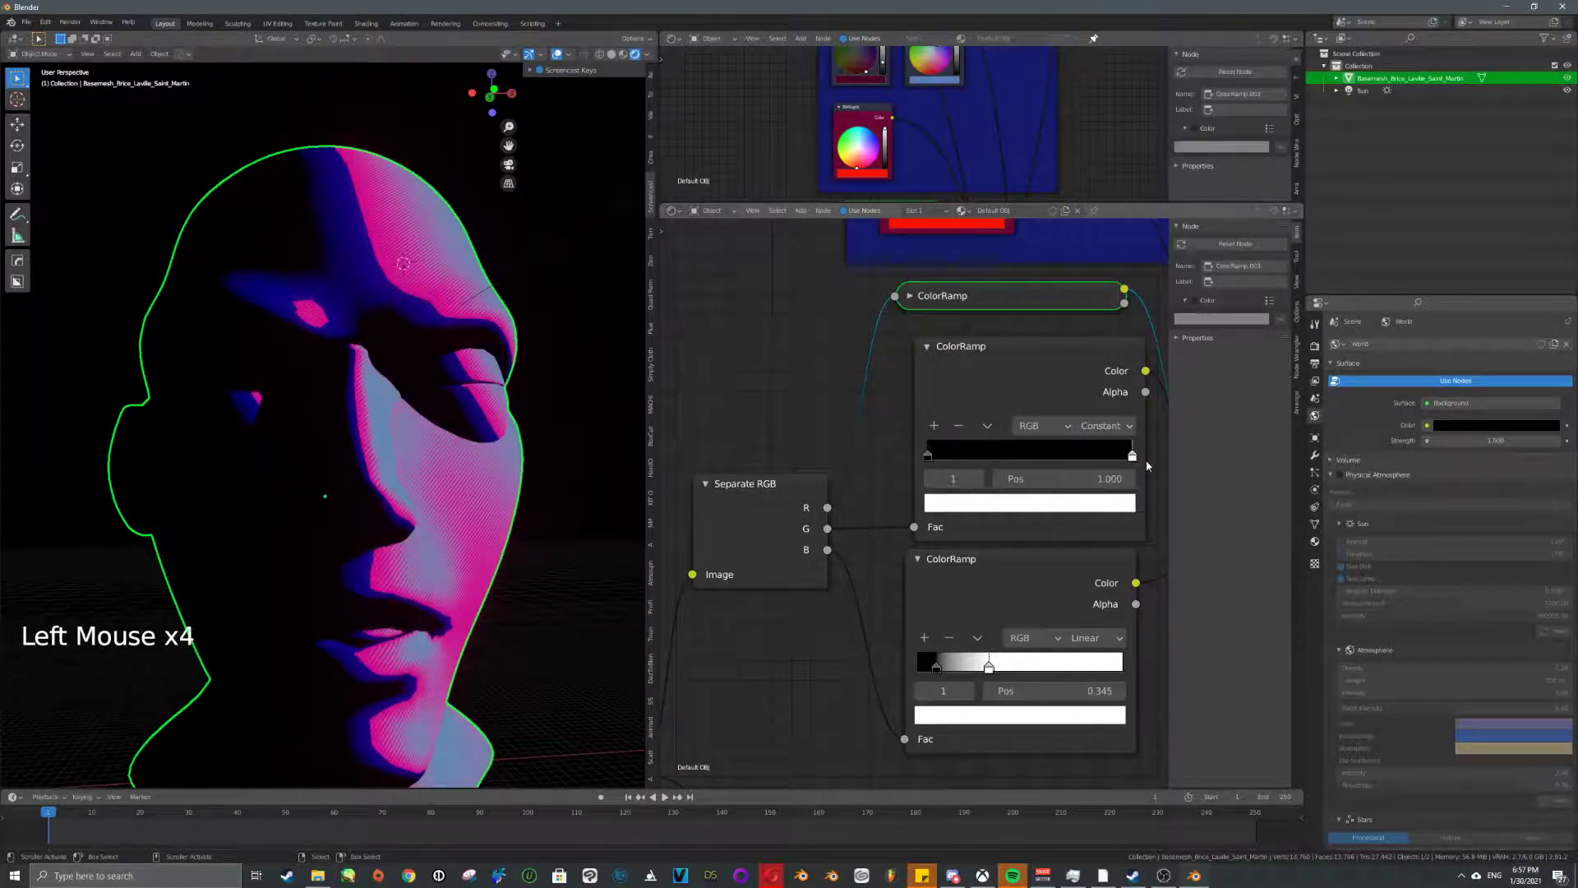
- Expand the red-channel ColorRamp again and move its white stop to about 0.305
{"action": "left_click", "coordinate": [929, 296]}
{"action": "left_click", "coordinate": [908, 295]}
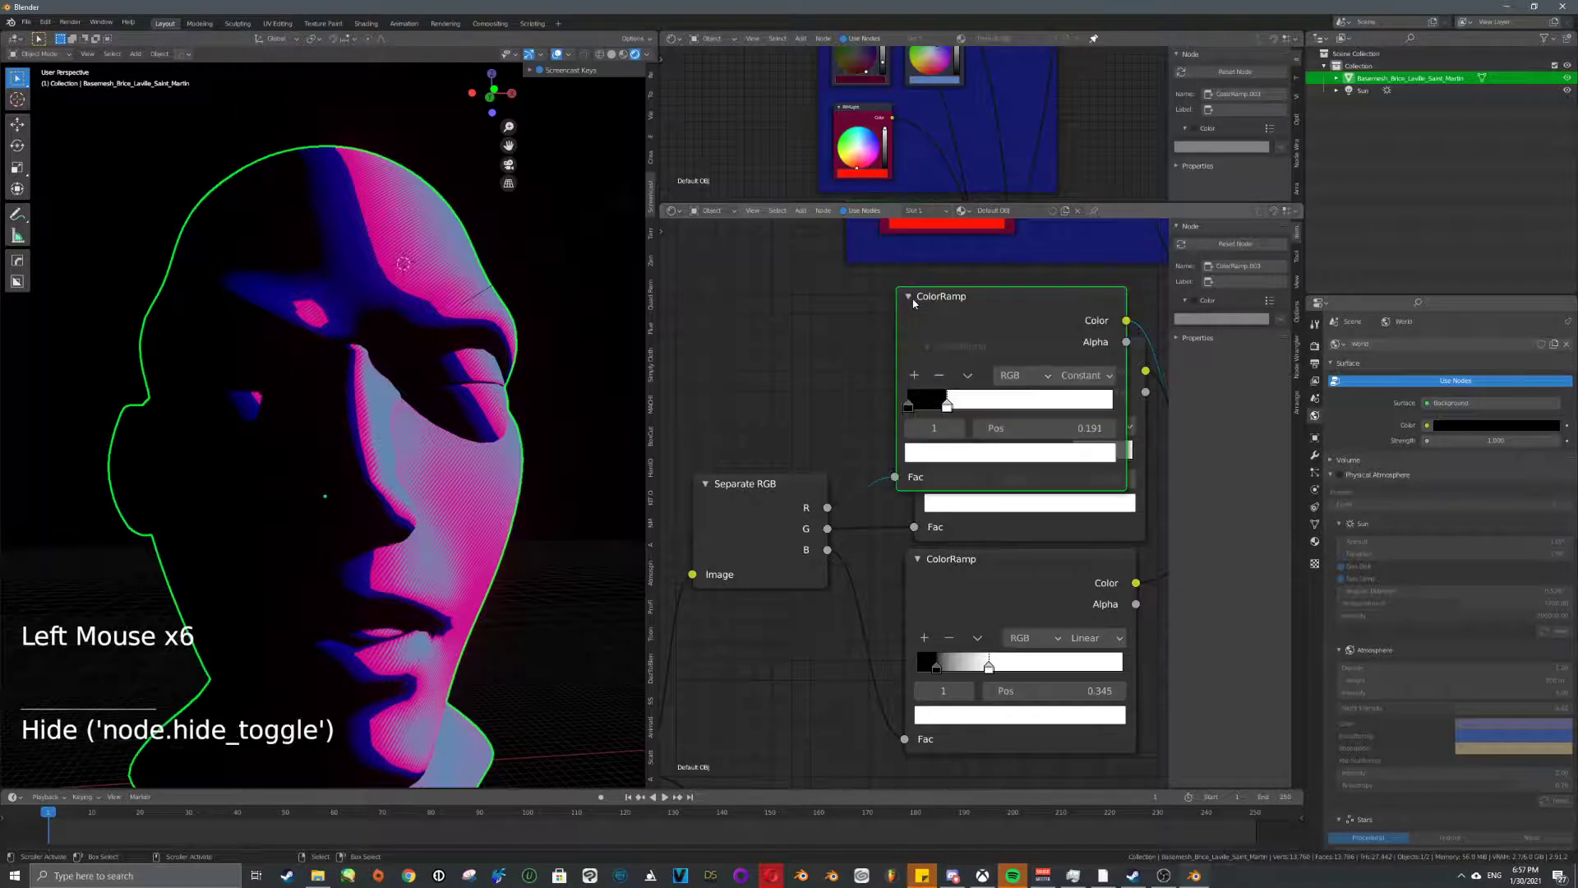
{"action": "left_click", "coordinate": [908, 296]}
{"action": "left_click", "coordinate": [908, 296]}
{"action": "mouse_move", "coordinate": [950, 408]}
{"action": "left_mouse_down"}
{"action": "mouse_move", "coordinate": [1027, 406]}
{"action": "mouse_move", "coordinate": [969, 409]}
{"action": "left_mouse_up"}
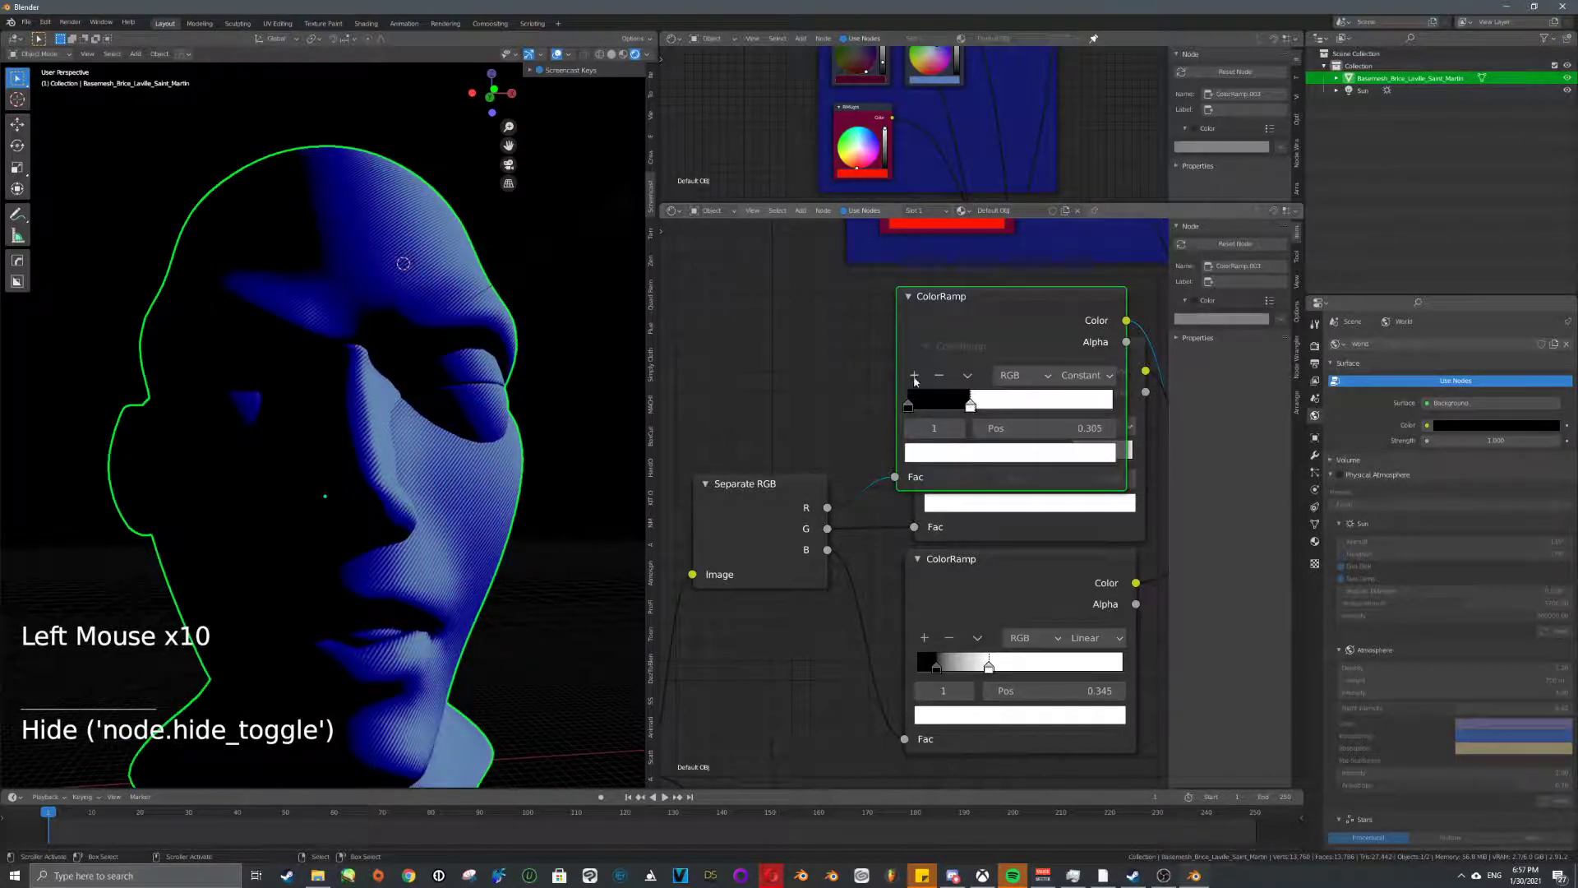
- Add a middle grey stop with value 0.5 to the red-channel ColorRamp and move the white stop to about 0.208
{"action": "left_click", "coordinate": [914, 375]}
{"action": "left_click", "coordinate": [1002, 453]}
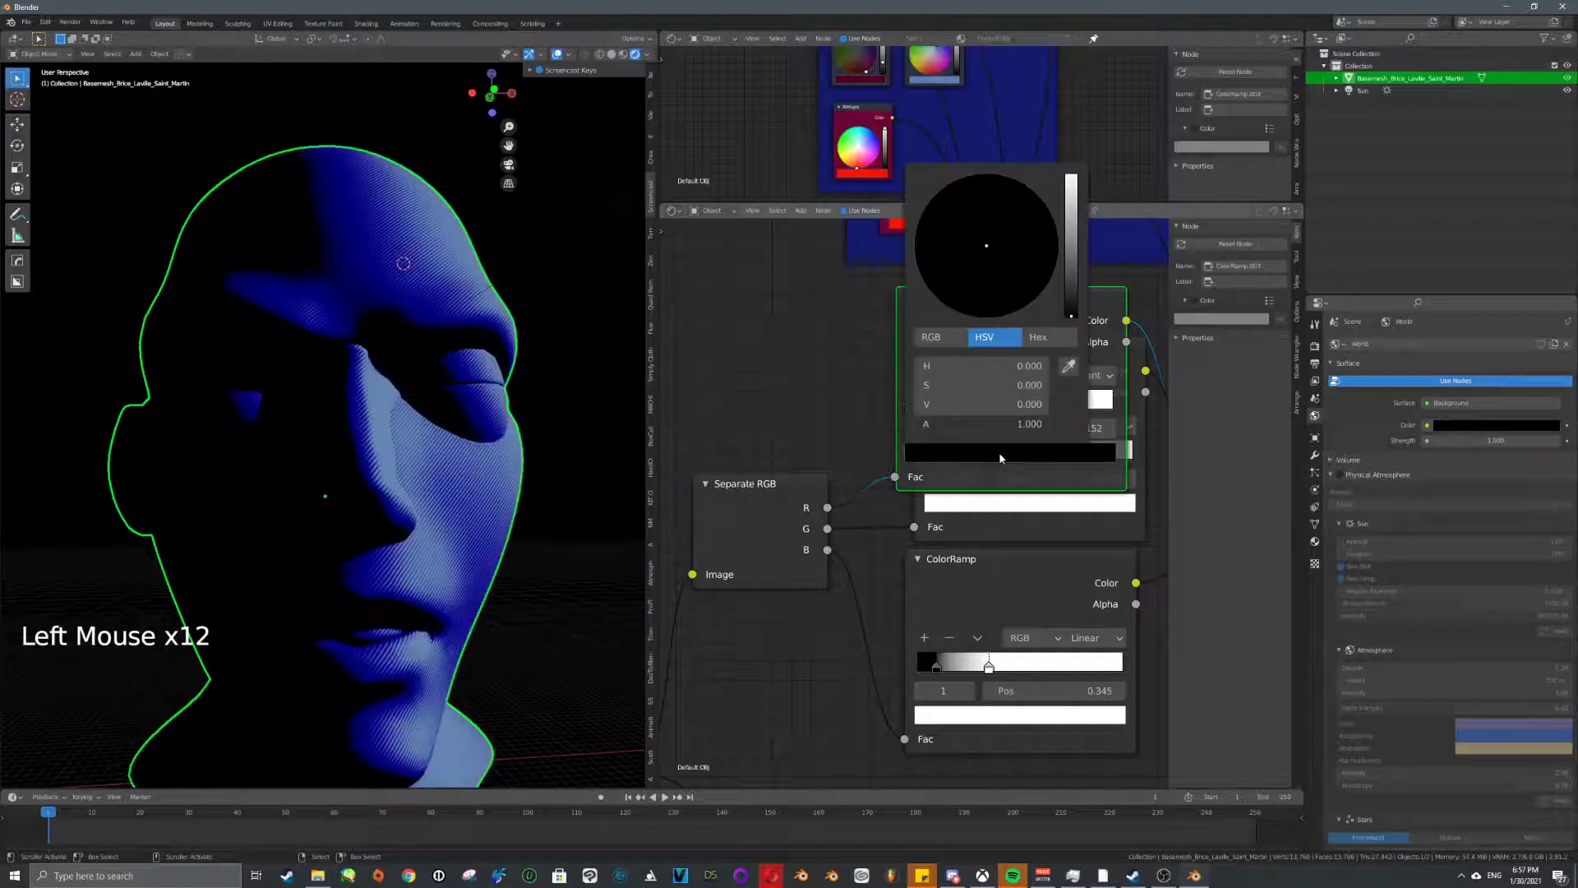
{"action": "type", "text": ".5"}
{"action": "key", "text": "Return"}
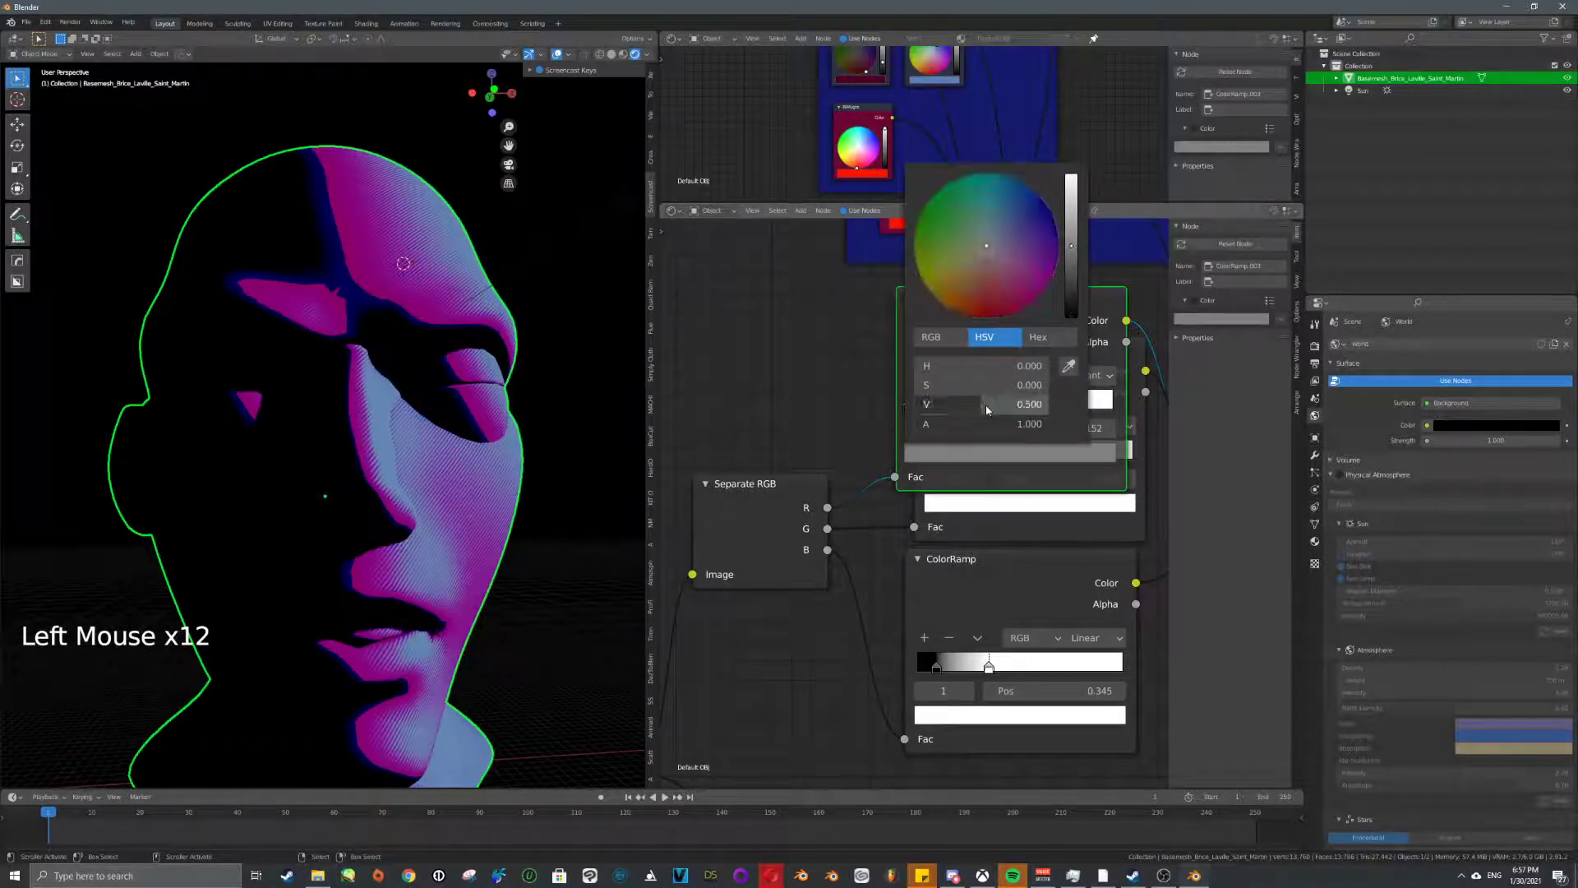
{"action": "left_click_drag", "start_coordinate": [969, 407], "coordinate": [951, 407]}
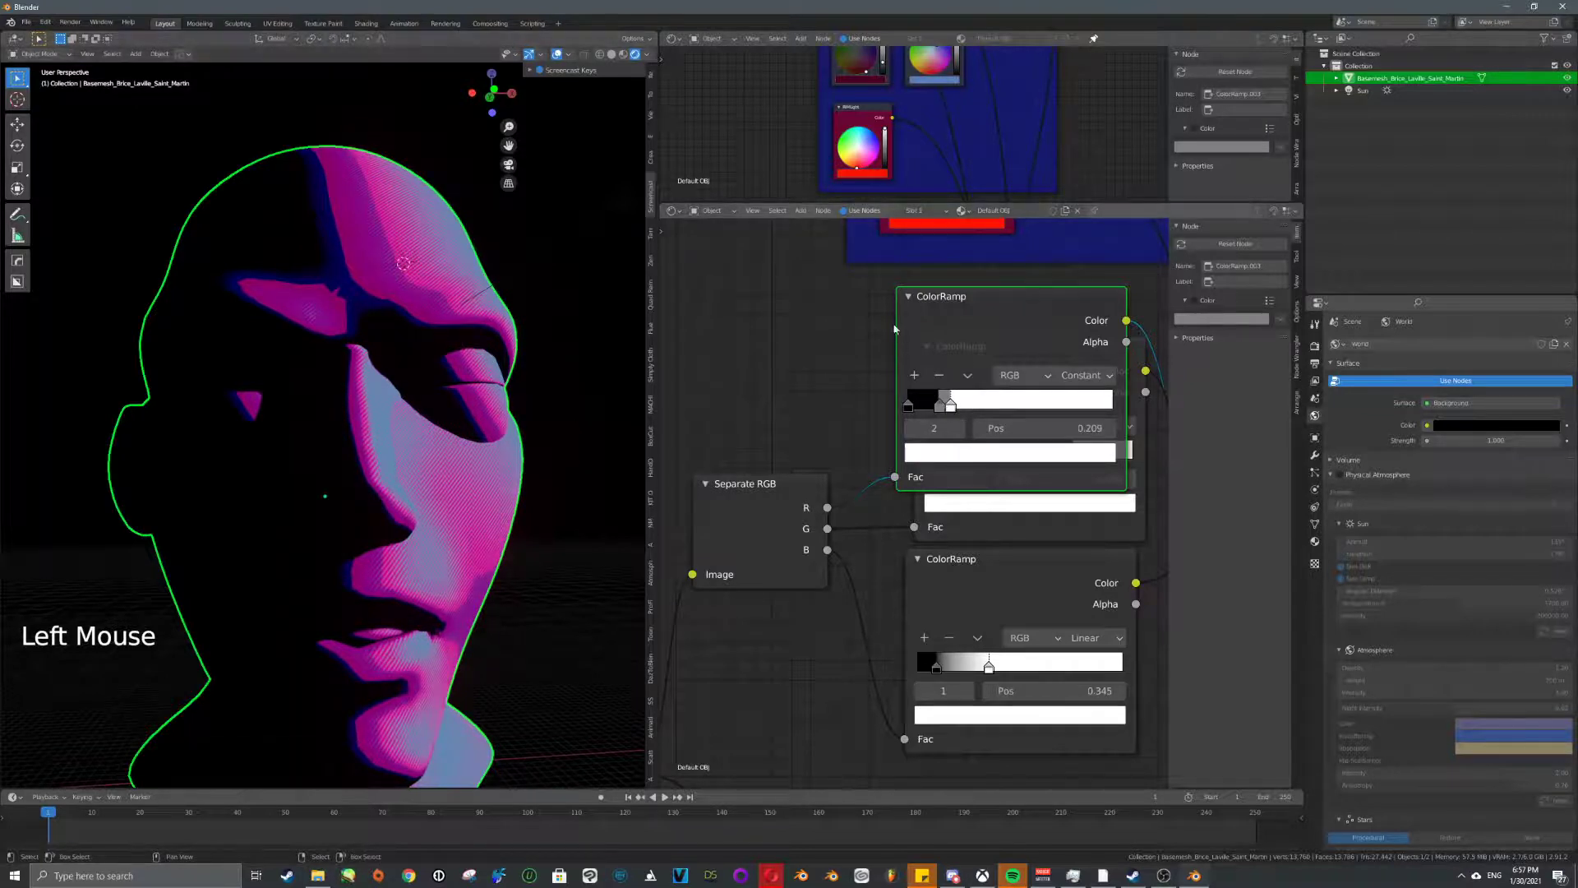
{"action": "left_click", "coordinate": [909, 297]}
- Replace the green- and blue-channel ColorRamps with two duplicates of the edited red-channel ColorRamp
{"action": "left_click", "coordinate": [1011, 481]}
{"action": "key", "text": "Delete"}
{"action": "left_click", "coordinate": [1004, 574]}
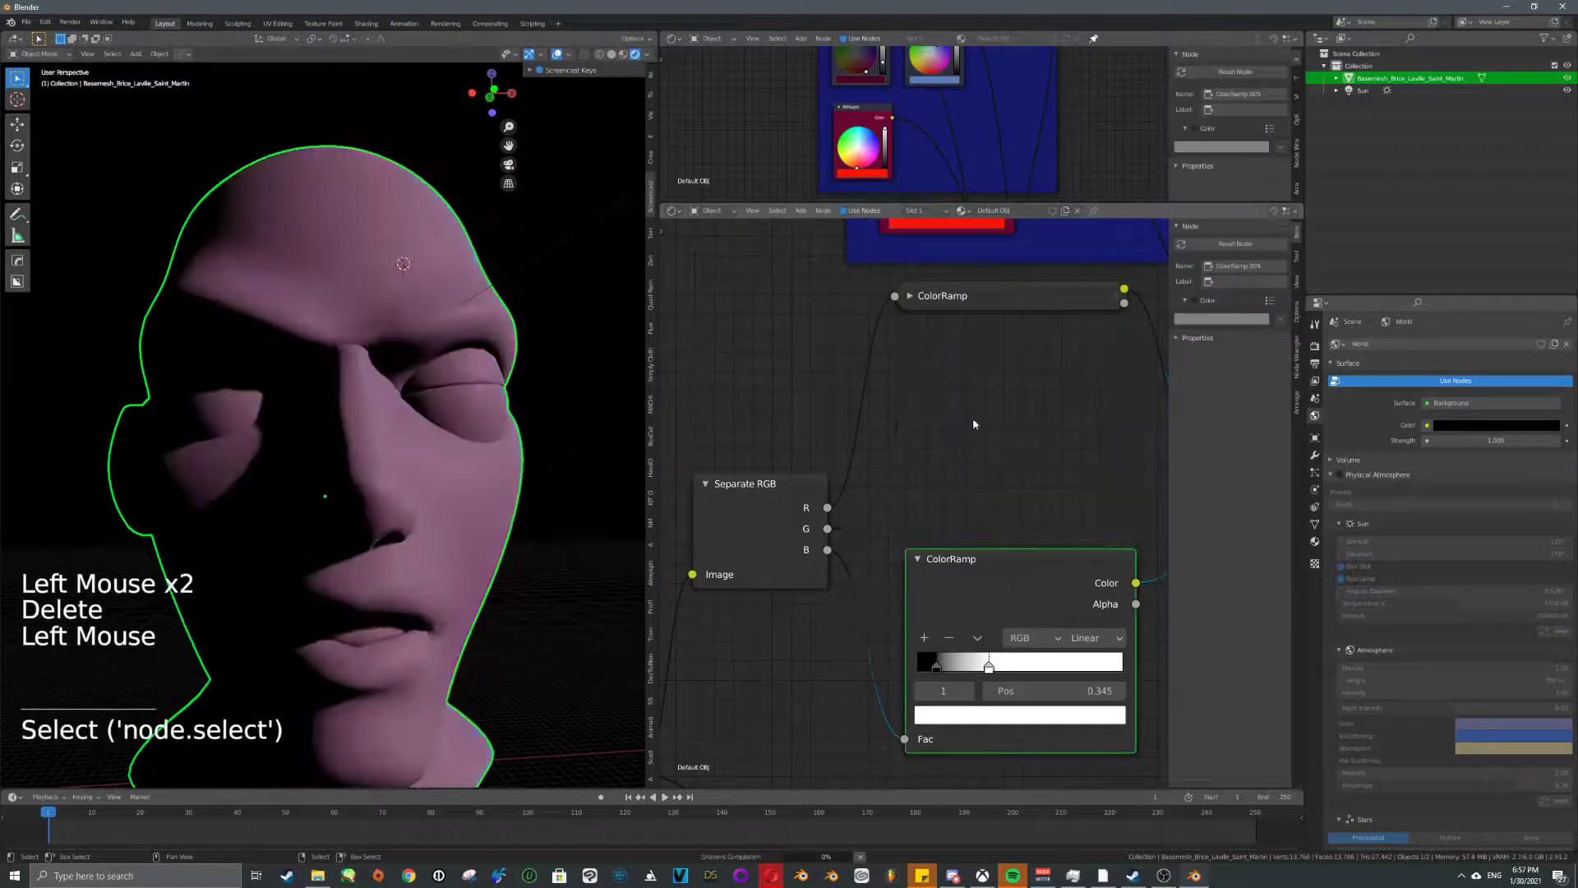
{"action": "key", "text": "Delete"}
{"action": "scroll", "coordinate": [912, 510], "scroll_direction": "down", "scroll_amount": 4}
{"action": "left_click", "coordinate": [983, 358]}
{"action": "key", "text": "shift+d"}
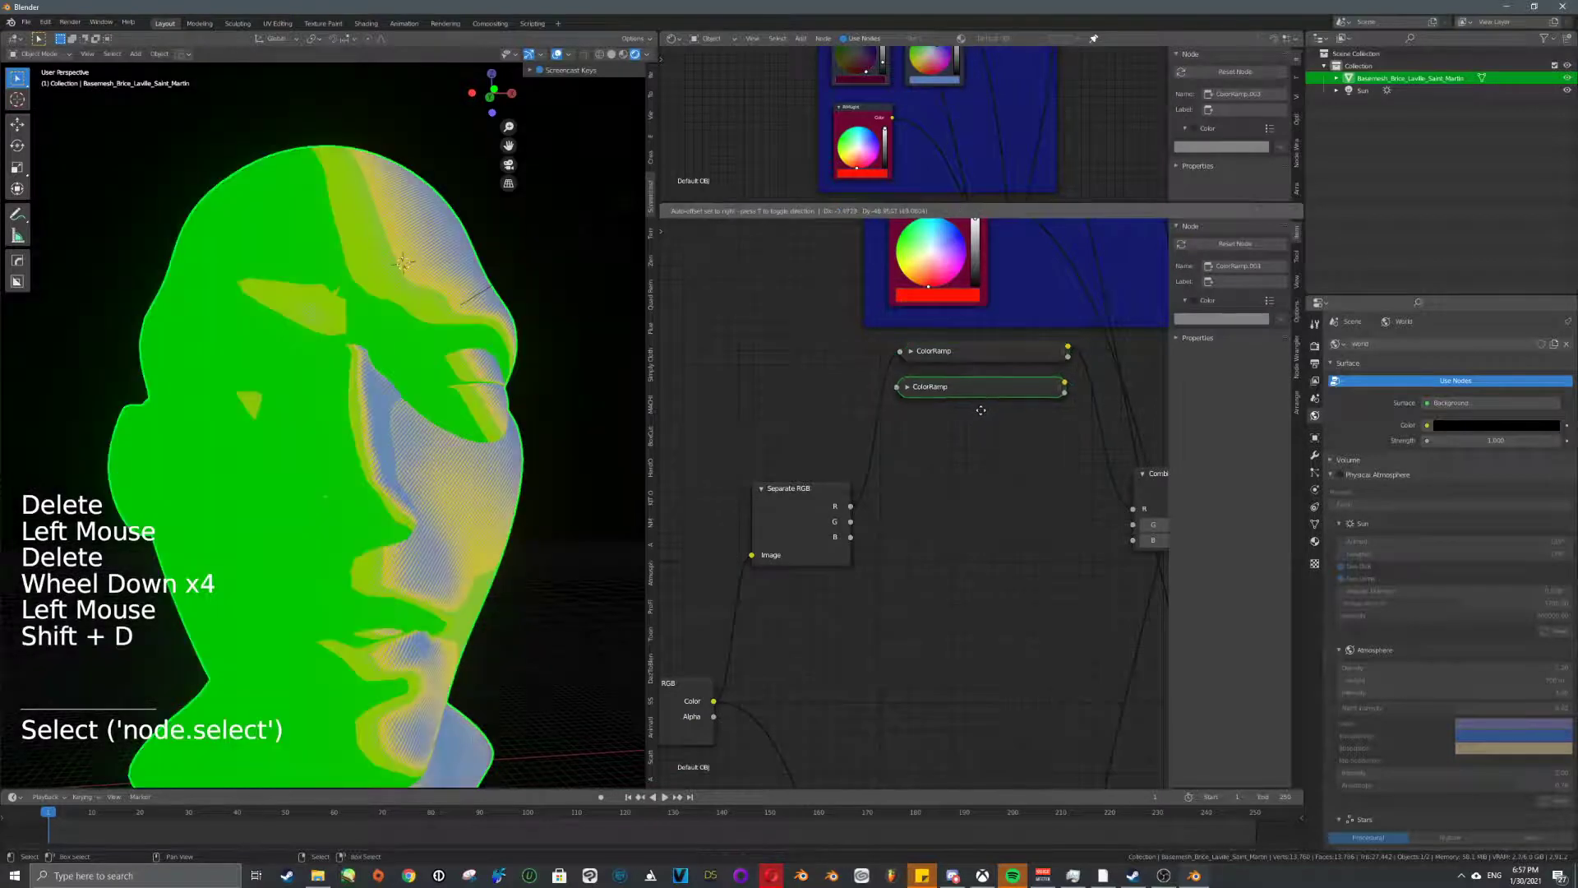
{"action": "key", "text": "shift+d"}
{"action": "left_click", "coordinate": [978, 482]}
- Link Separate RGB's G and B outputs through the two duplicated ColorRamps to the G and B inputs of Combine RGB
{"action": "left_click", "coordinate": [849, 513]}
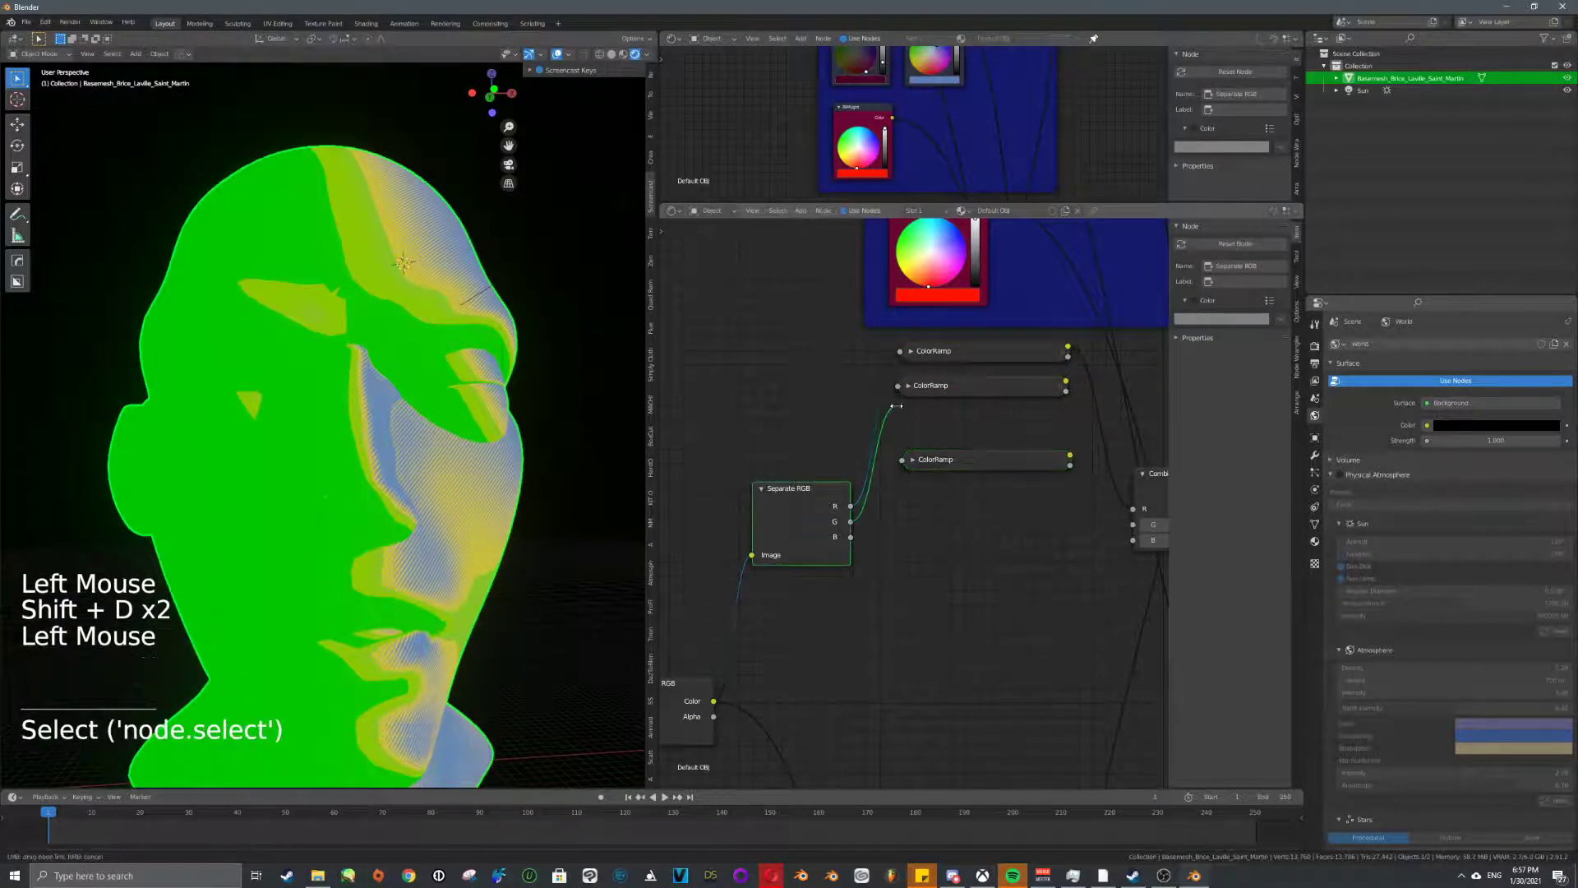
{"action": "left_click_drag", "start_coordinate": [898, 385], "coordinate": [875, 460]}
{"action": "left_click_drag", "start_coordinate": [851, 538], "coordinate": [916, 463]}
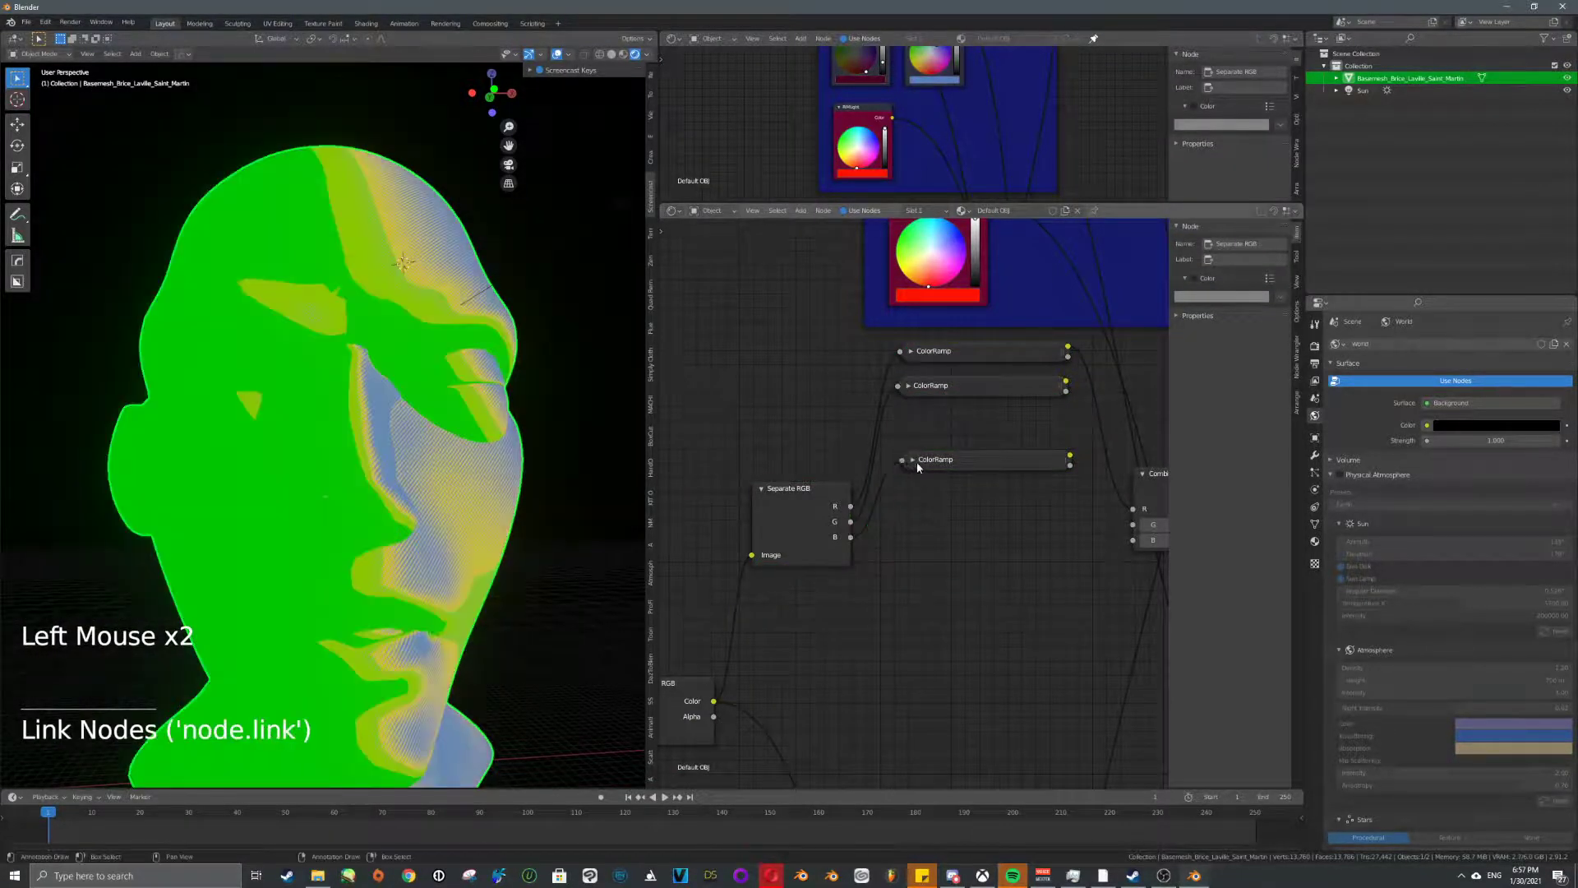
{"action": "left_click_drag", "start_coordinate": [1070, 457], "coordinate": [1118, 499]}
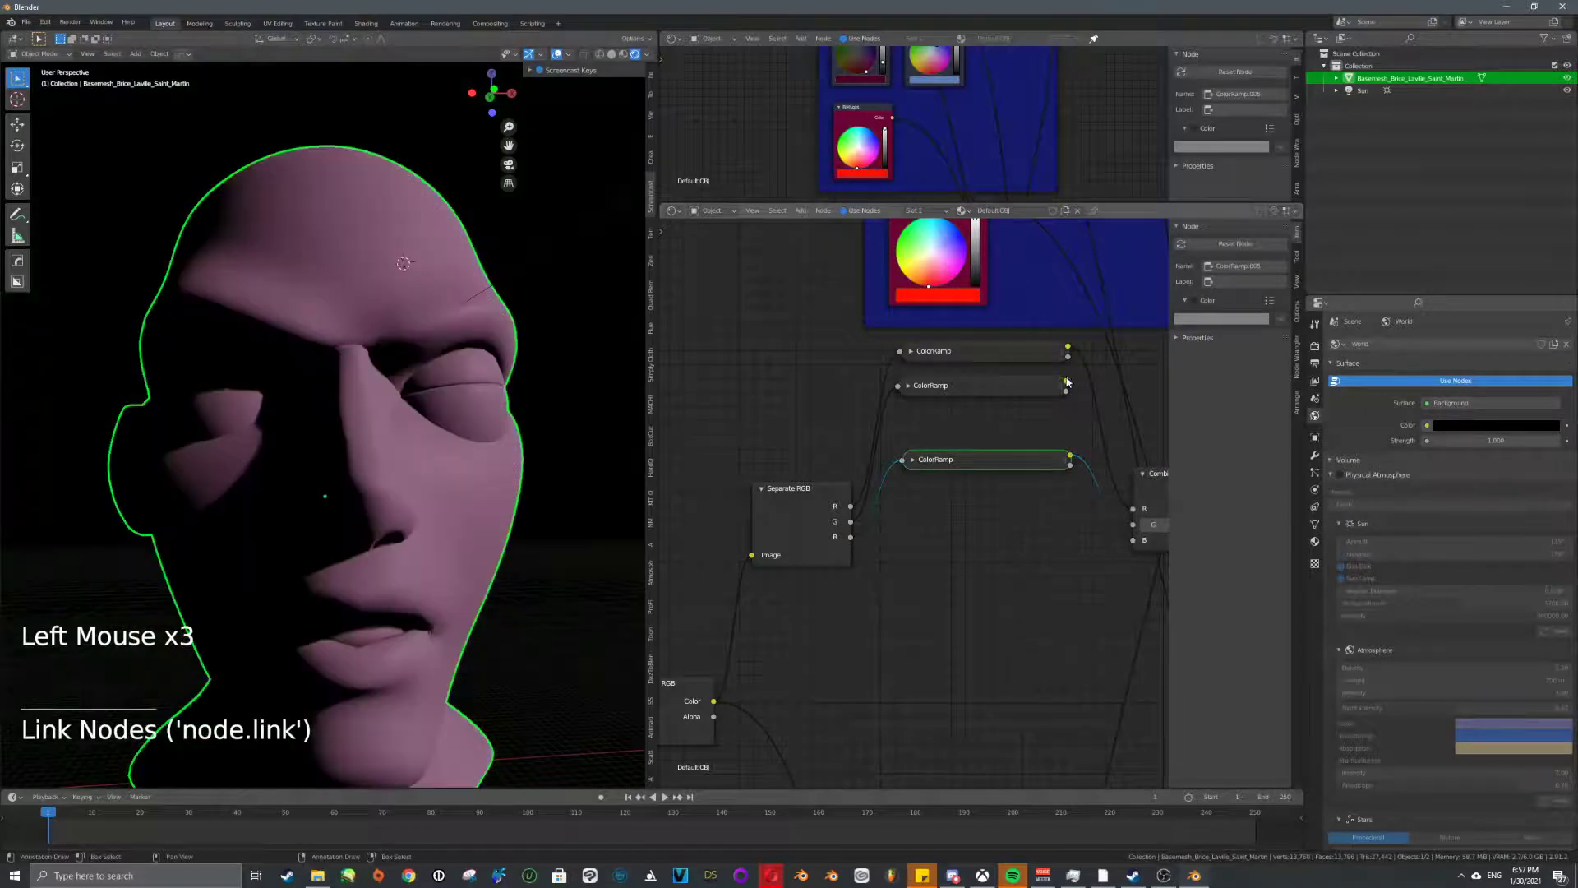
{"action": "left_click_drag", "start_coordinate": [1067, 385], "coordinate": [1085, 390]}
{"action": "left_click_drag", "start_coordinate": [1129, 523], "coordinate": [1131, 525]}
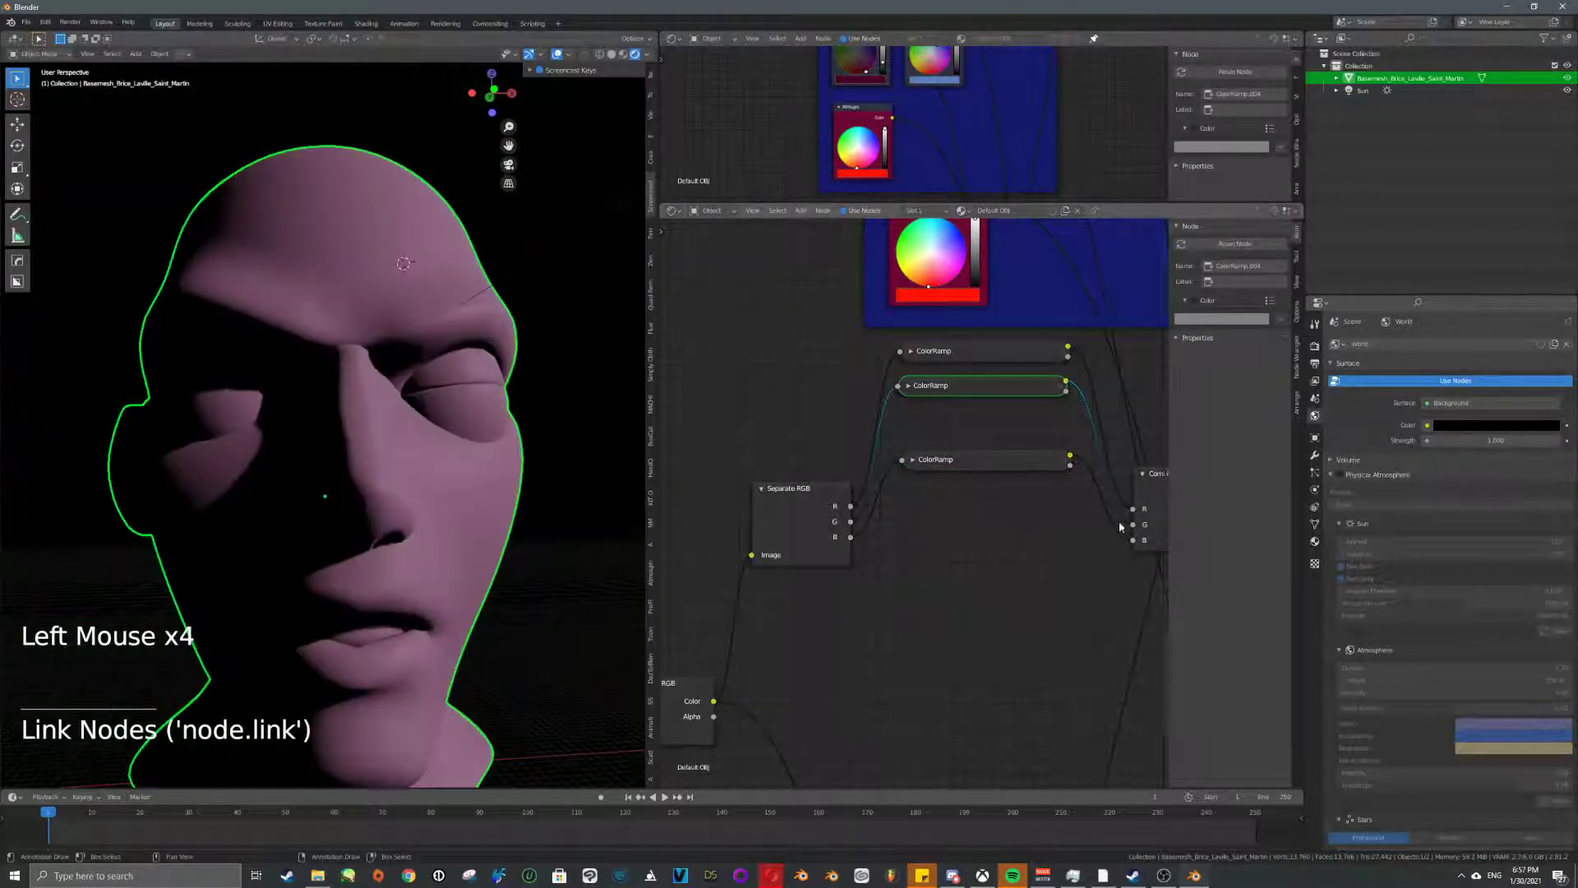
- Stack the three collapsed ColorRamps in R, G, B order between Separate RGB and Combine RGB
{"action": "right_click", "coordinate": [951, 466]}
{"action": "key", "text": "g"}
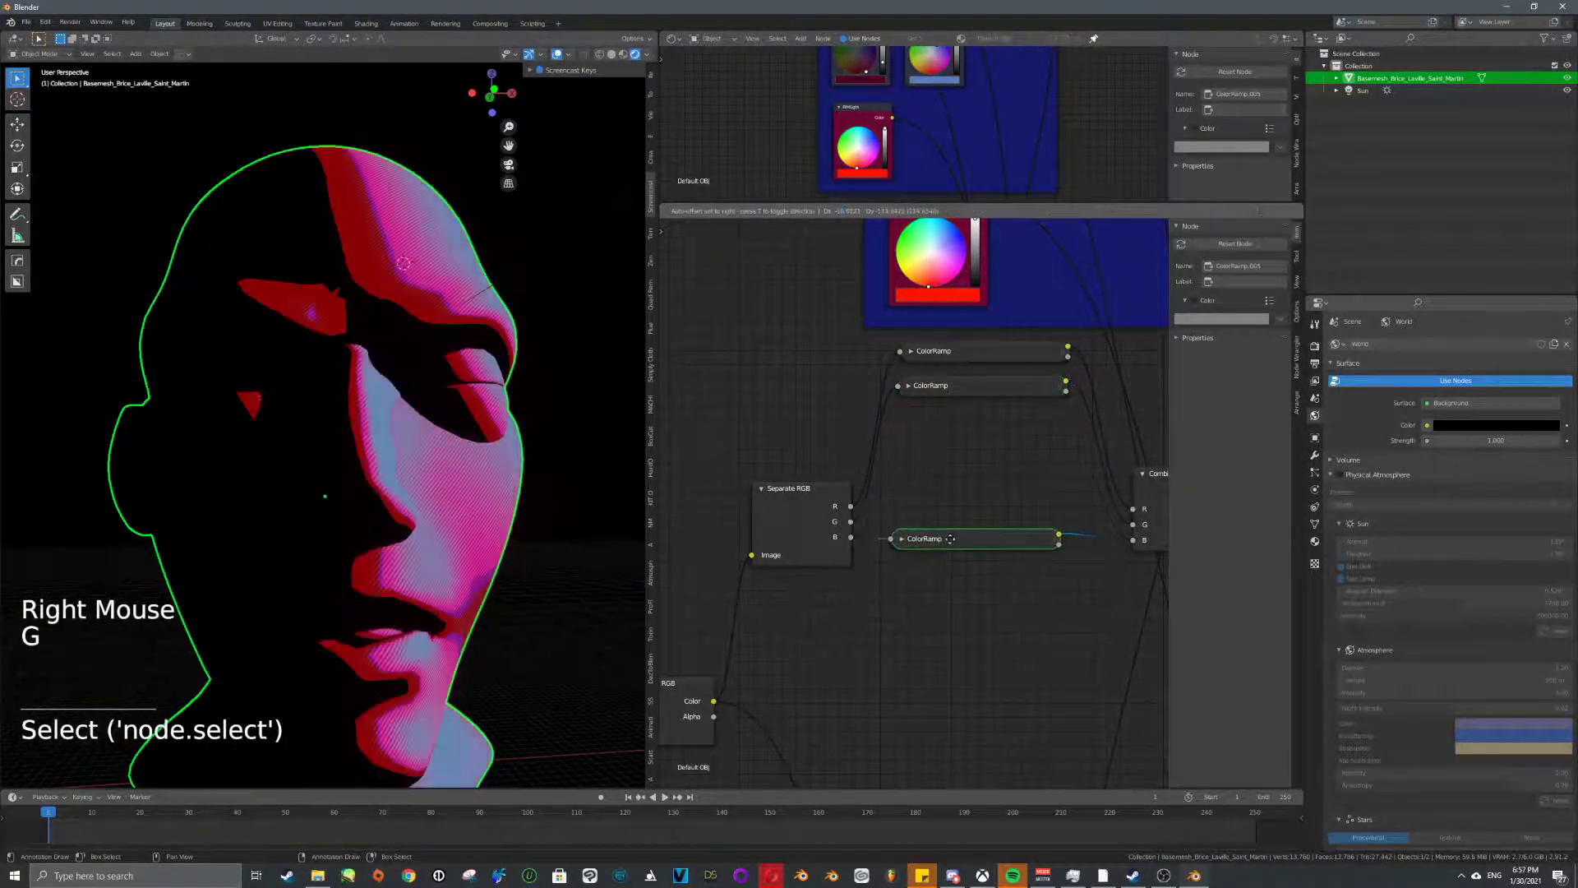
{"action": "left_click", "coordinate": [942, 544]}
{"action": "right_click", "coordinate": [955, 390]}
{"action": "key", "text": "g"}
{"action": "left_click", "coordinate": [946, 512]}
{"action": "right_click", "coordinate": [975, 358]}
{"action": "key", "text": "g"}
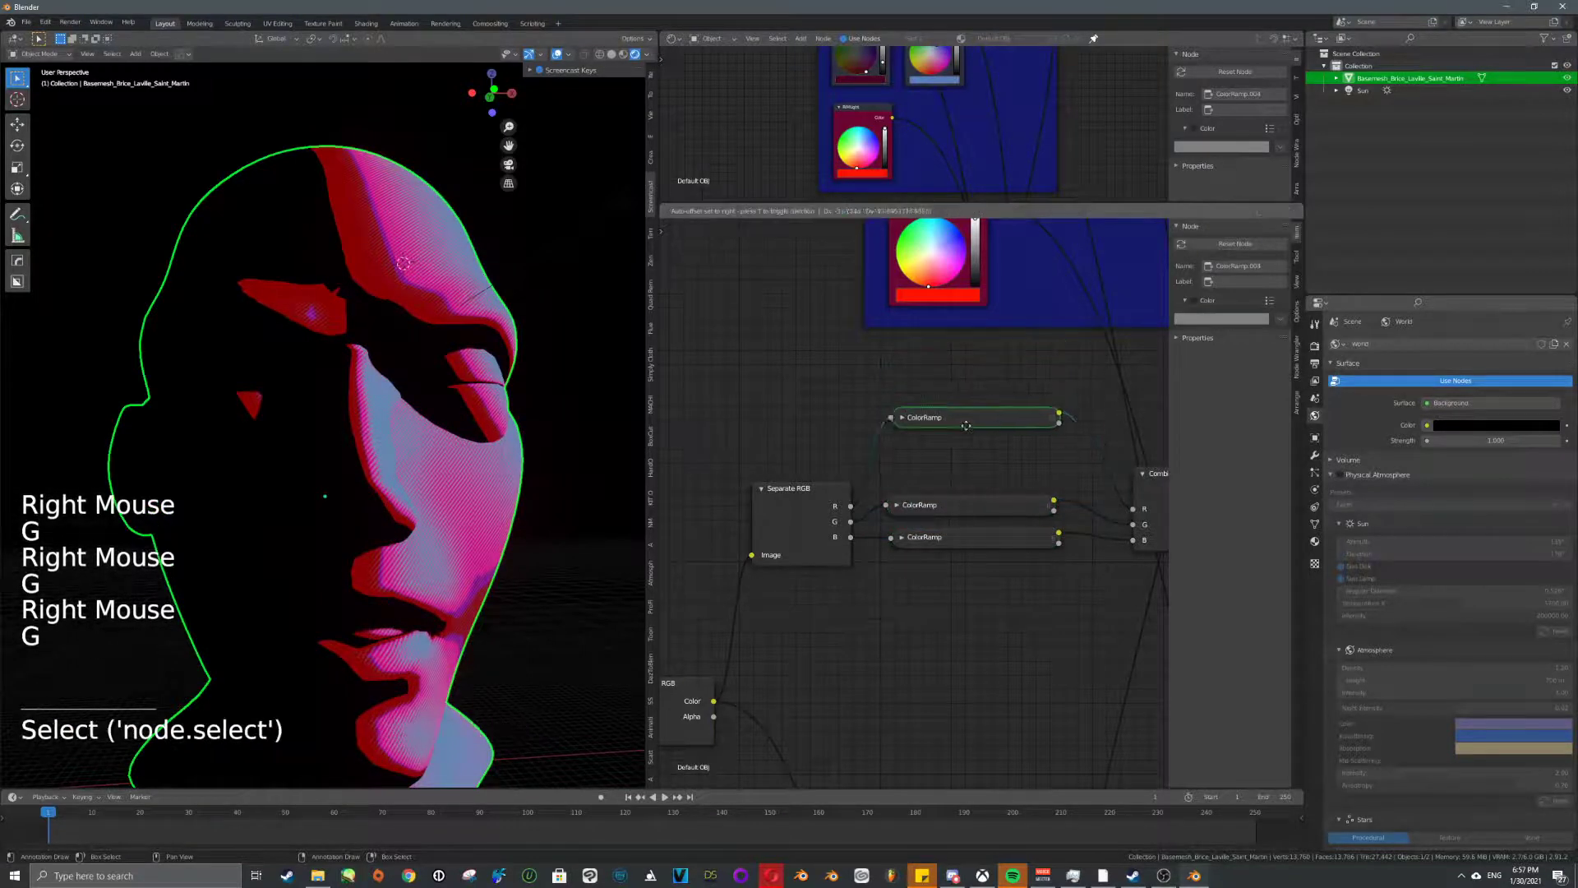
{"action": "left_click", "coordinate": [957, 451]}
- Rotate the Sun light so that it strikes the head from a different direction
{"action": "scroll", "coordinate": [538, 390], "scroll_direction": "down", "scroll_amount": 3}
{"action": "right_click", "coordinate": [498, 293]}
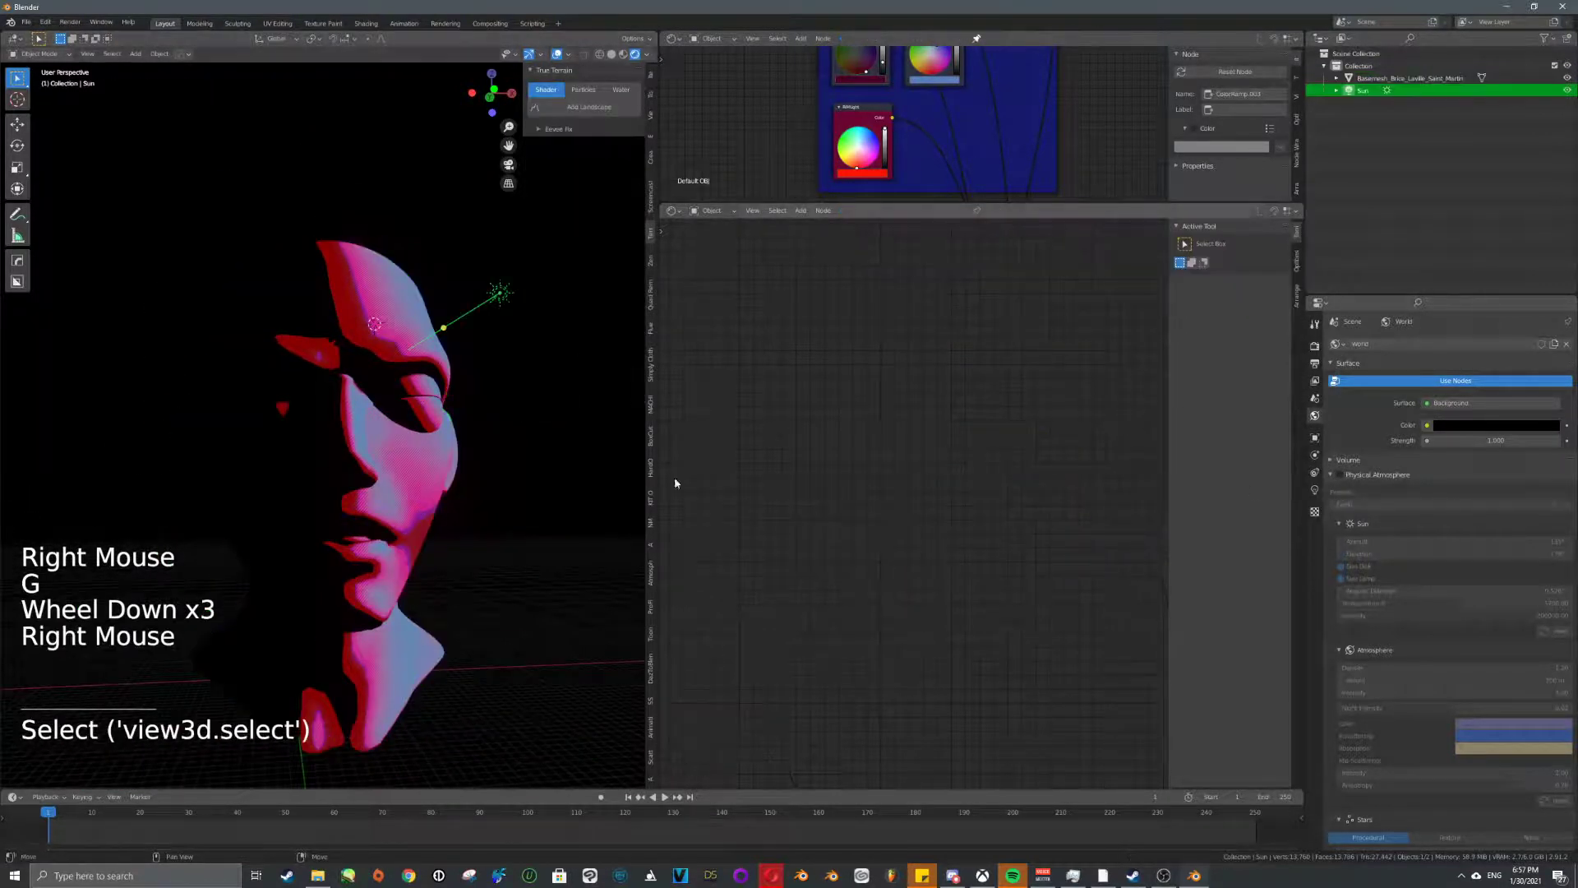
{"action": "key", "text": "r"}
{"action": "left_click", "coordinate": [350, 349]}
{"action": "middle_click_drag", "start_coordinate": [350, 349], "coordinate": [306, 425]}
{"action": "scroll", "coordinate": [254, 331], "scroll_direction": "down", "scroll_amount": 3}
{"action": "scroll", "coordinate": [254, 331], "scroll_direction": "up", "scroll_amount": 1}
{"action": "key", "text": "r"}
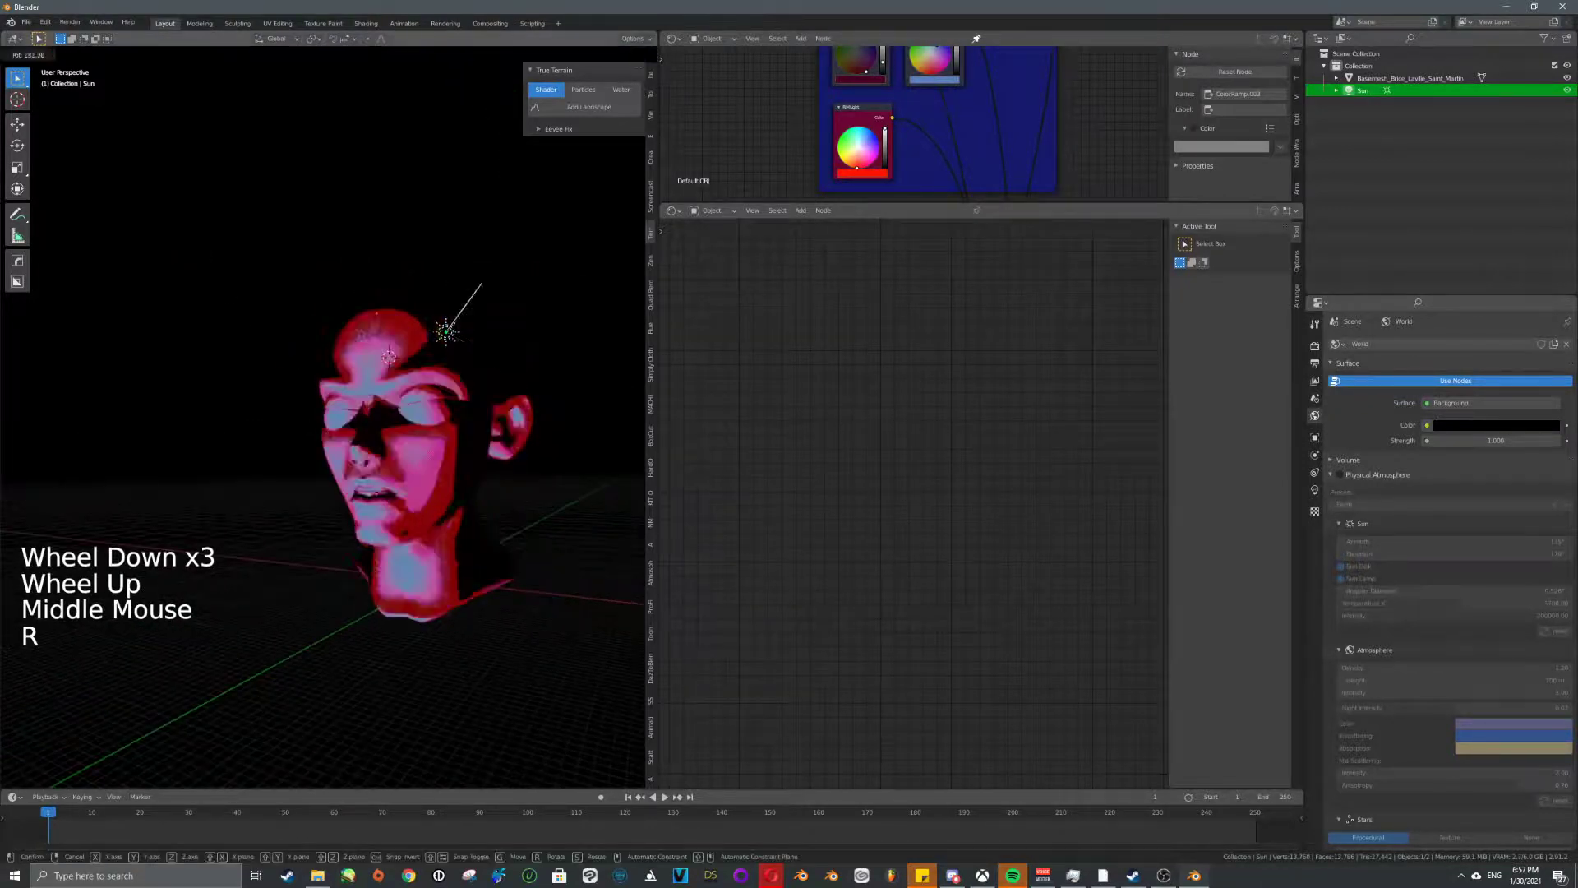
{"action": "left_click", "coordinate": [399, 296]}
{"action": "scroll", "coordinate": [503, 435], "scroll_direction": "up", "scroll_amount": 2}
{"action": "right_click", "coordinate": [503, 436]}
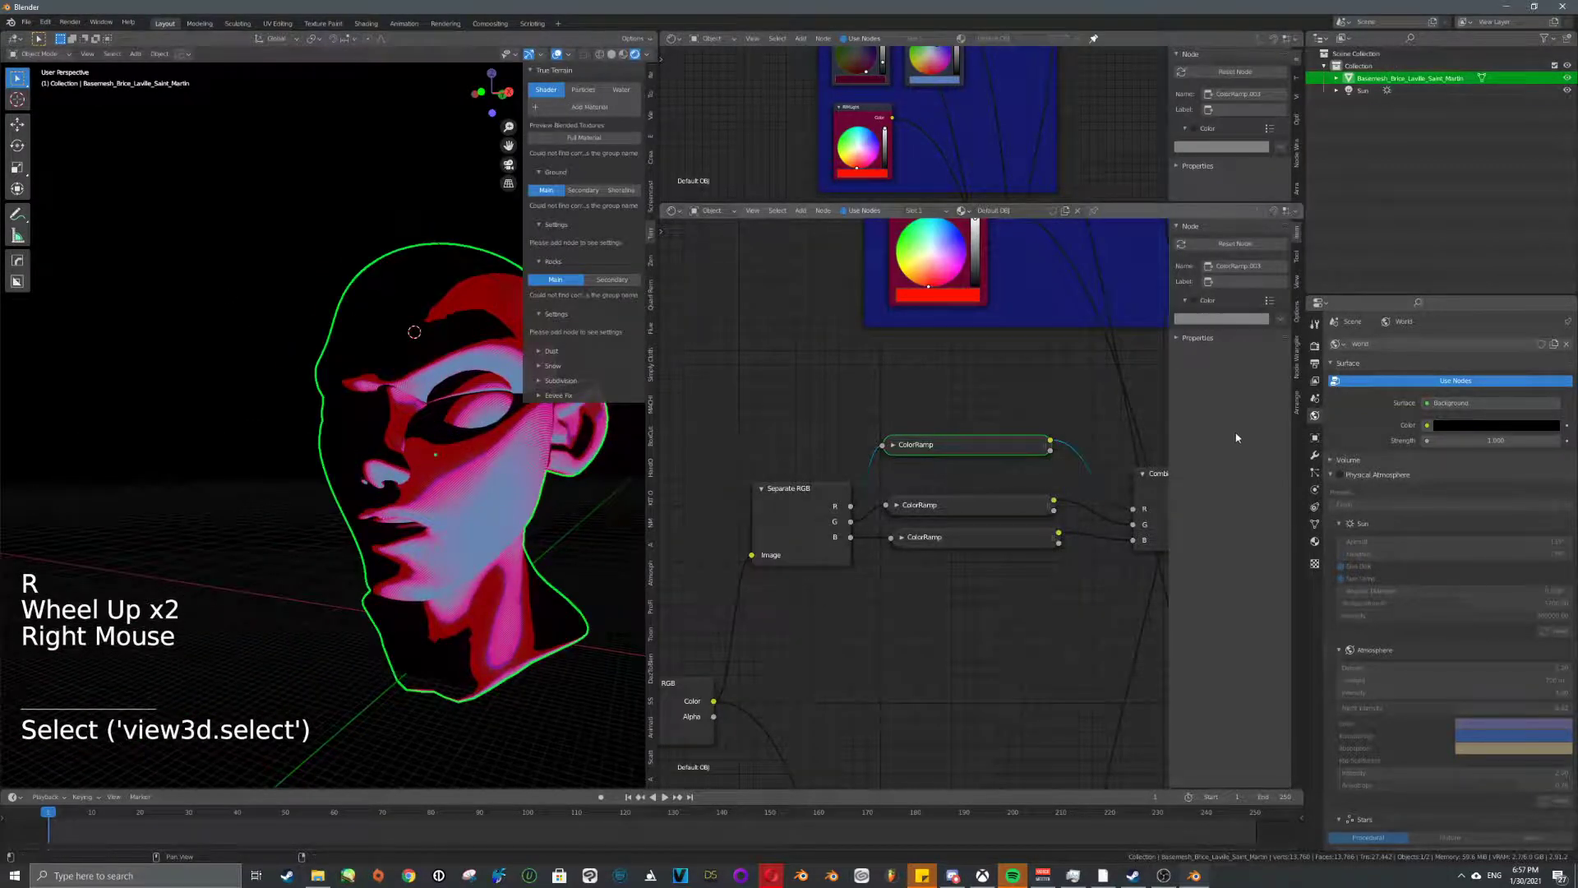
{"action": "middle_click_drag", "start_coordinate": [579, 337], "coordinate": [461, 317], "text": "shift"}
- Try a turquoise colour on the Sun light and settle on a saturated orange
{"action": "right_click", "coordinate": [469, 317]}
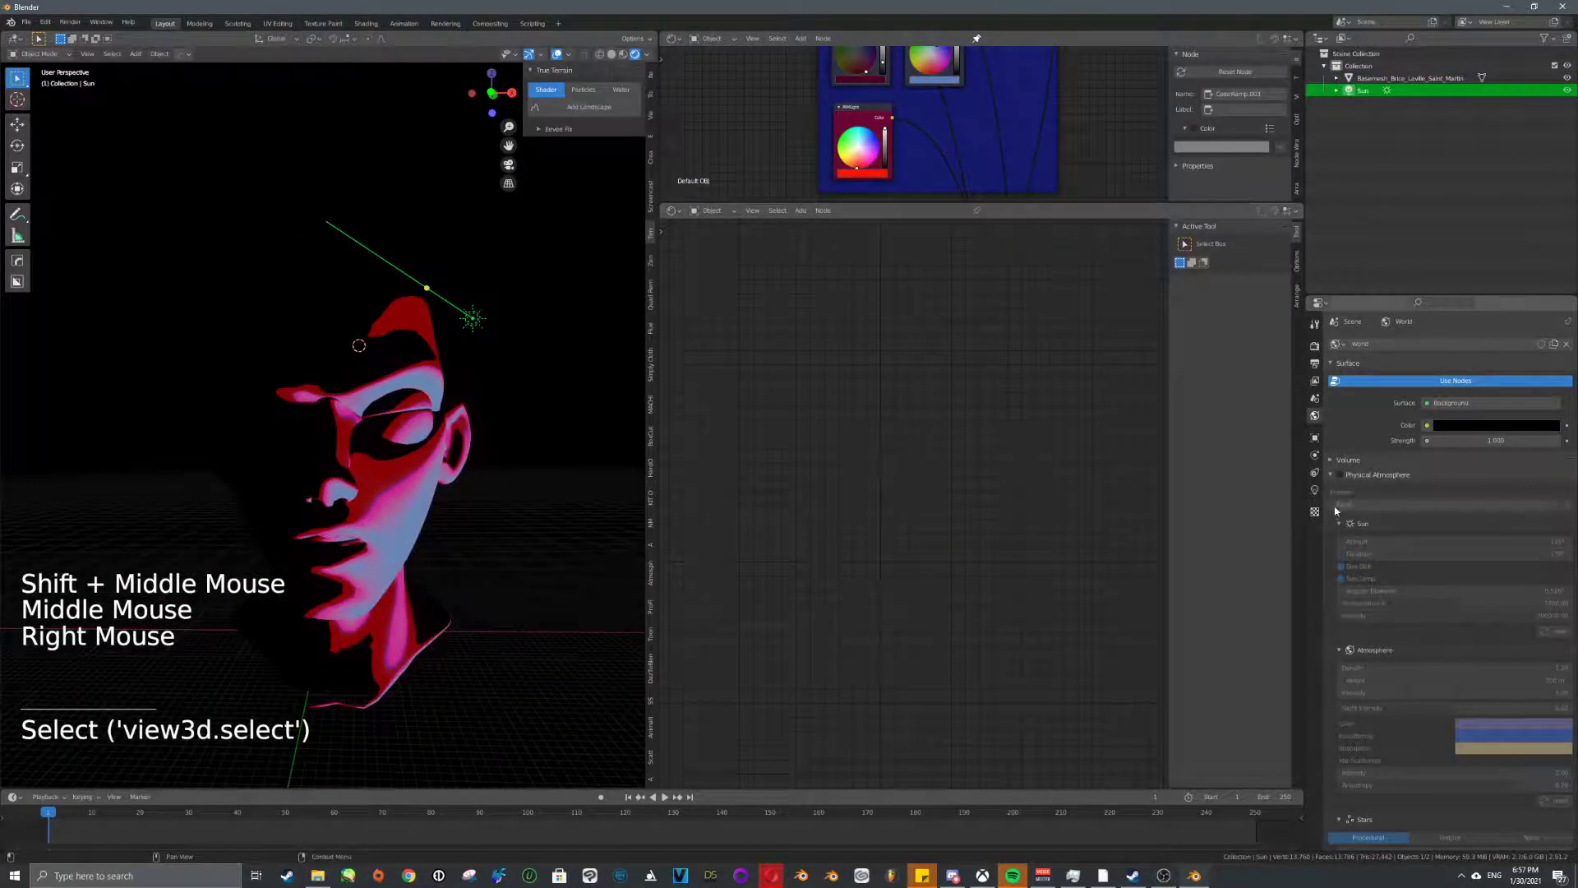
{"action": "left_click", "coordinate": [1315, 490]}
{"action": "left_click", "coordinate": [1490, 410]}
{"action": "left_click", "coordinate": [1494, 266]}
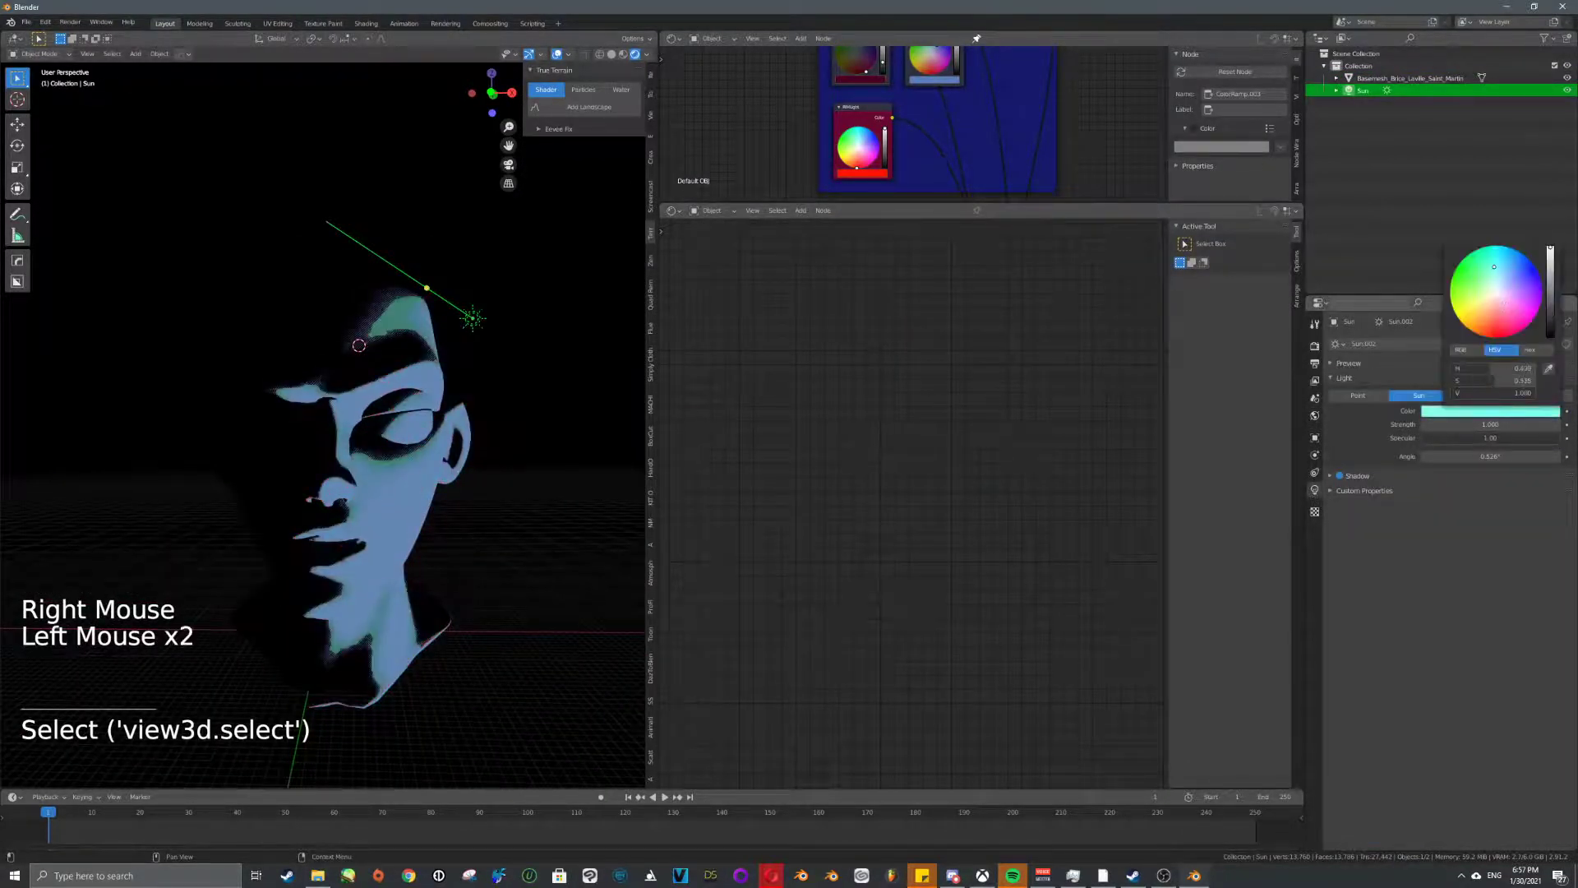
{"action": "mouse_move", "coordinate": [1506, 276]}
{"action": "left_mouse_down"}
{"action": "mouse_move", "coordinate": [1536, 270]}
{"action": "mouse_move", "coordinate": [1497, 280]}
{"action": "mouse_move", "coordinate": [1483, 335]}
{"action": "mouse_move", "coordinate": [1467, 321]}
{"action": "left_mouse_up"}
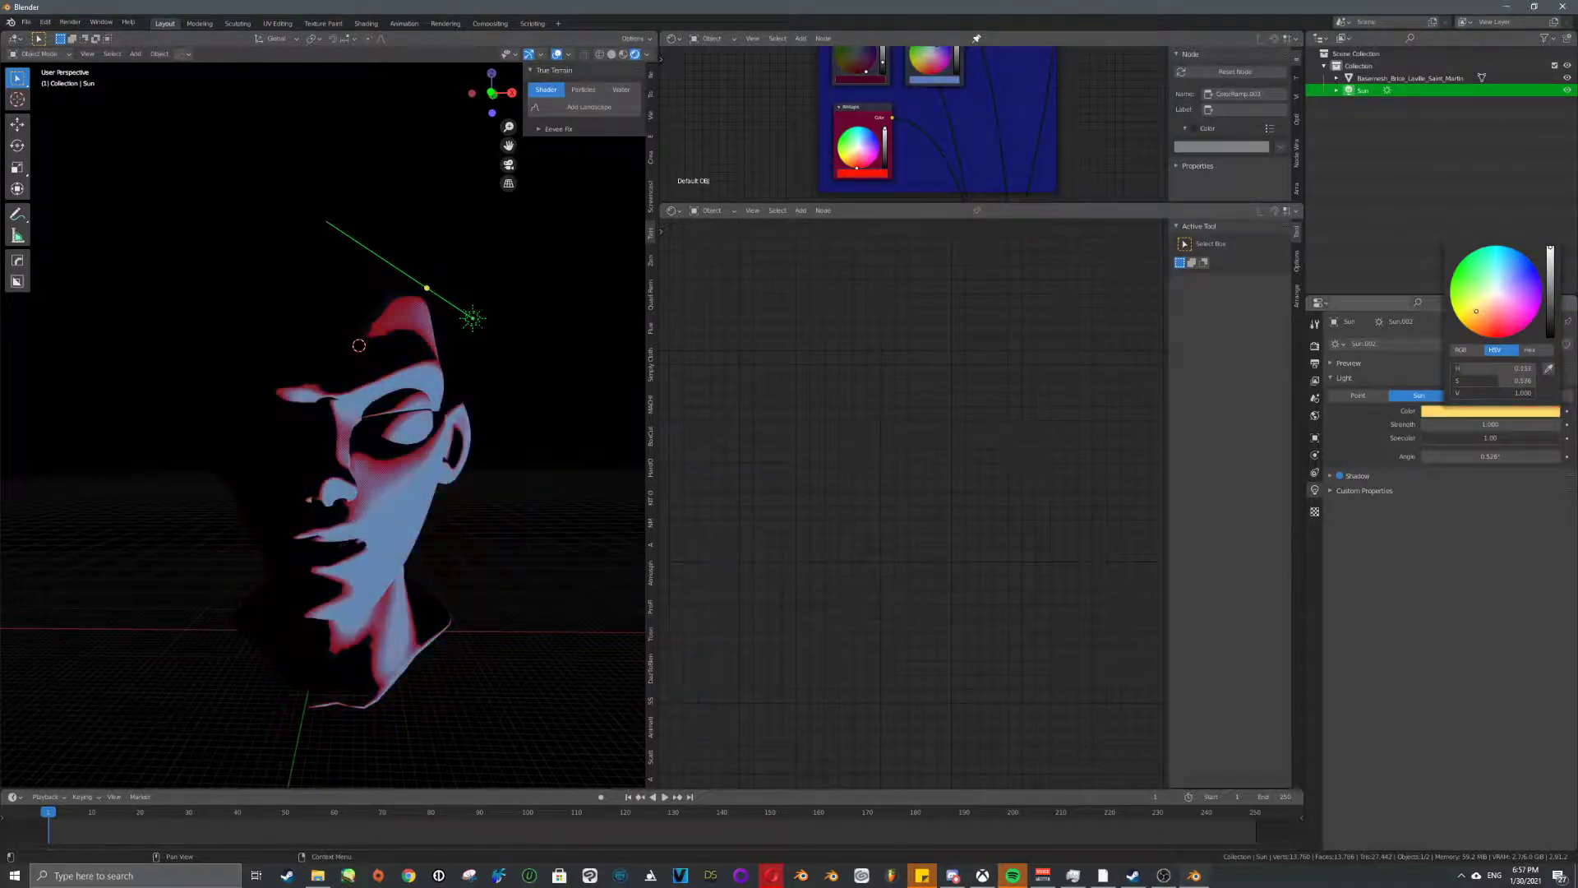
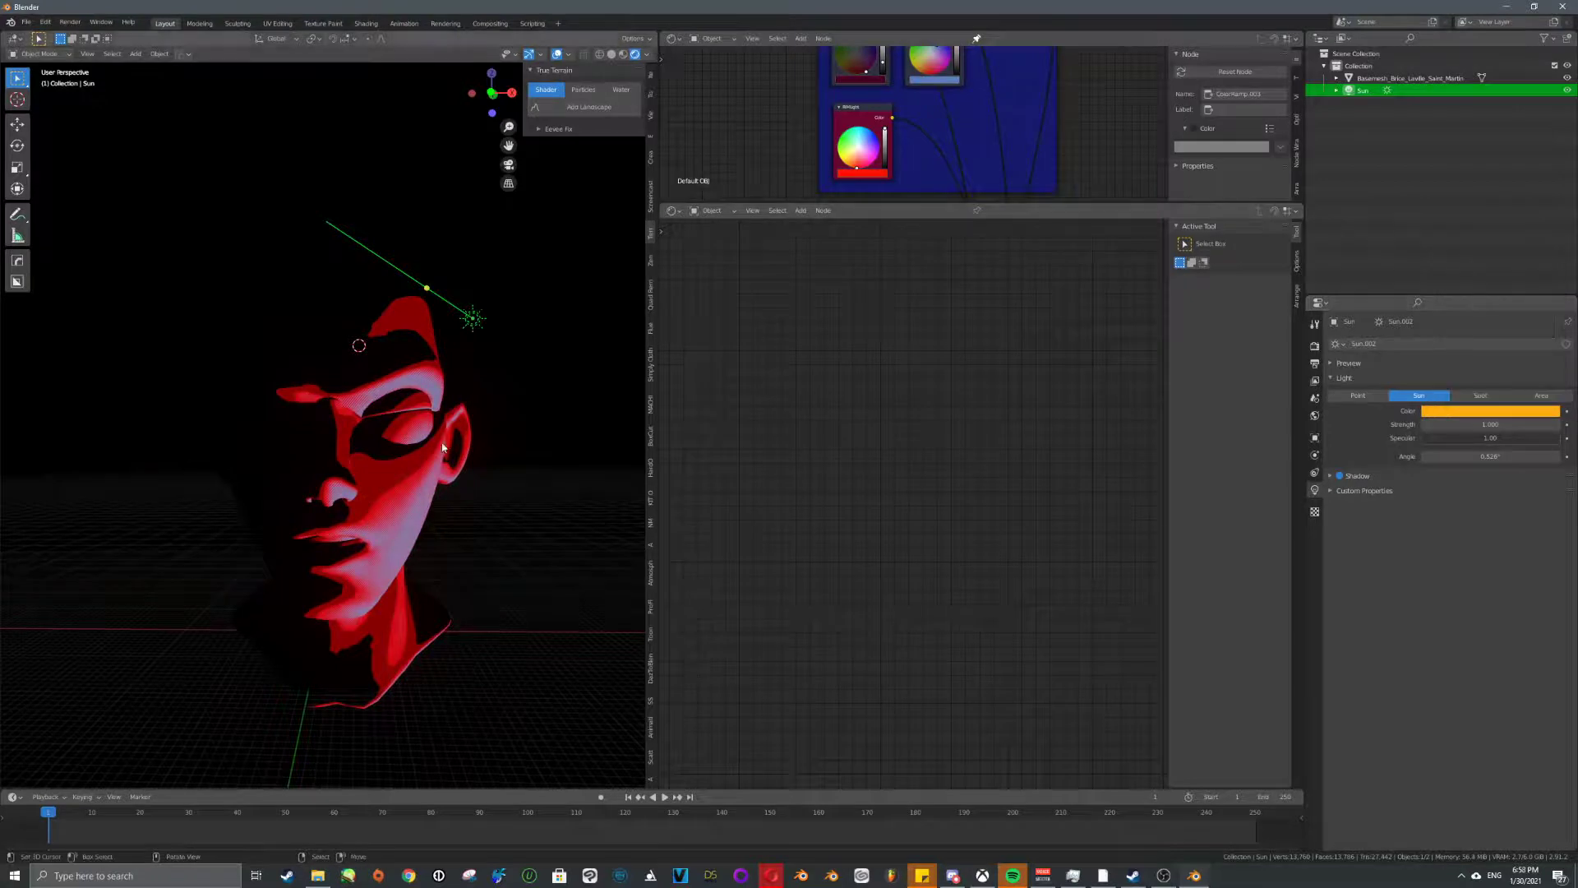
- Expand the head material's red-channel ColorRamp, place it above the other ramps, and move its middle stop to about 0.12
{"action": "scroll", "coordinate": [370, 458], "scroll_direction": "up", "scroll_amount": 3}
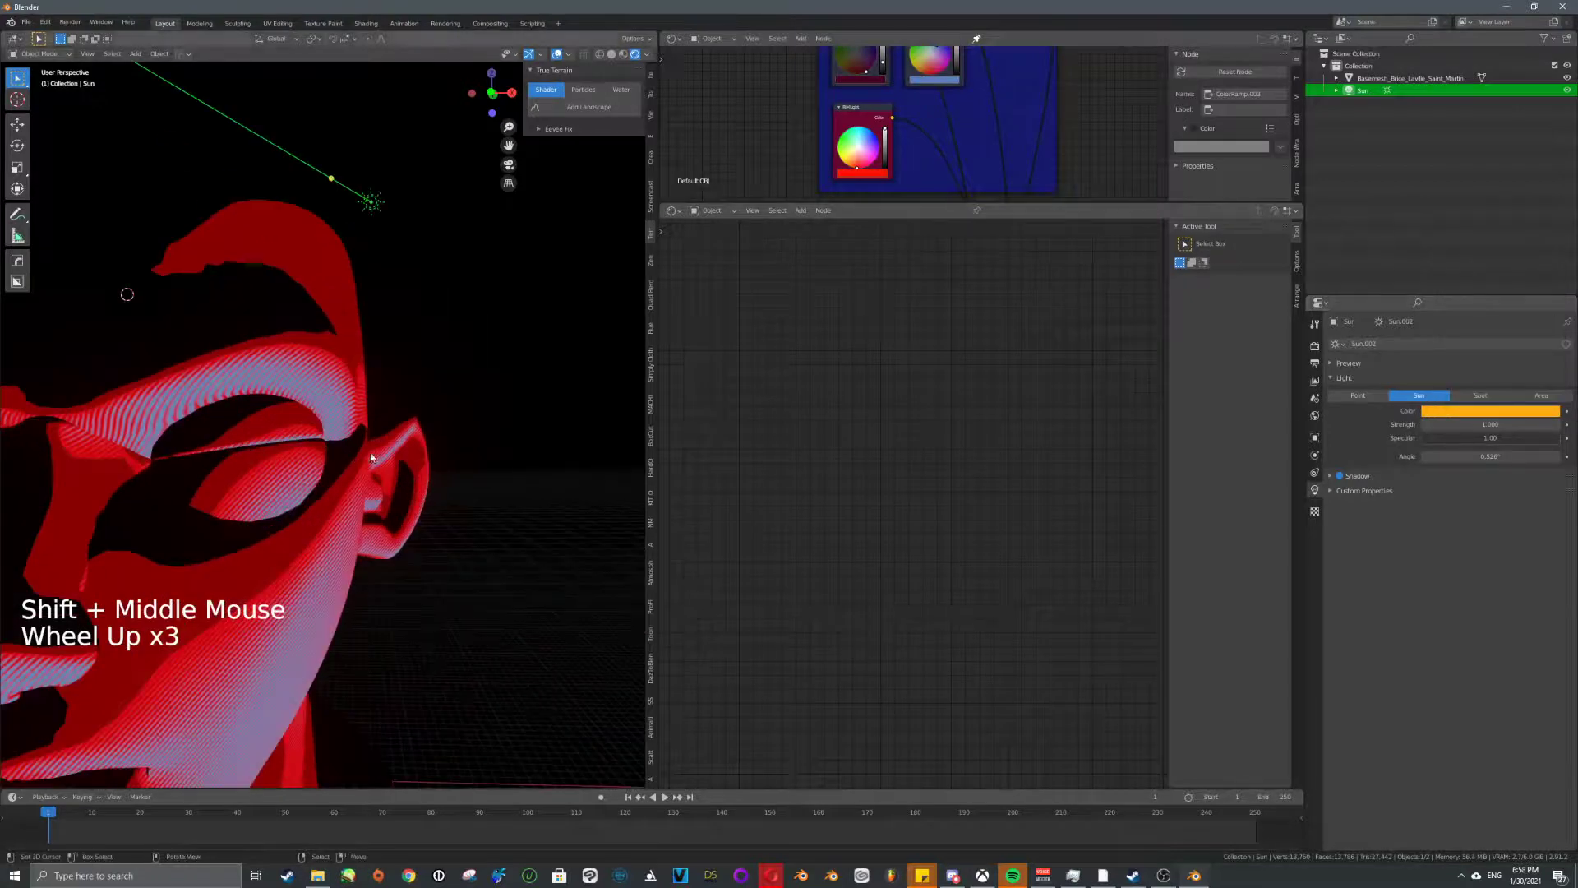
{"action": "right_click", "coordinate": [333, 488]}
{"action": "left_click", "coordinate": [894, 447]}
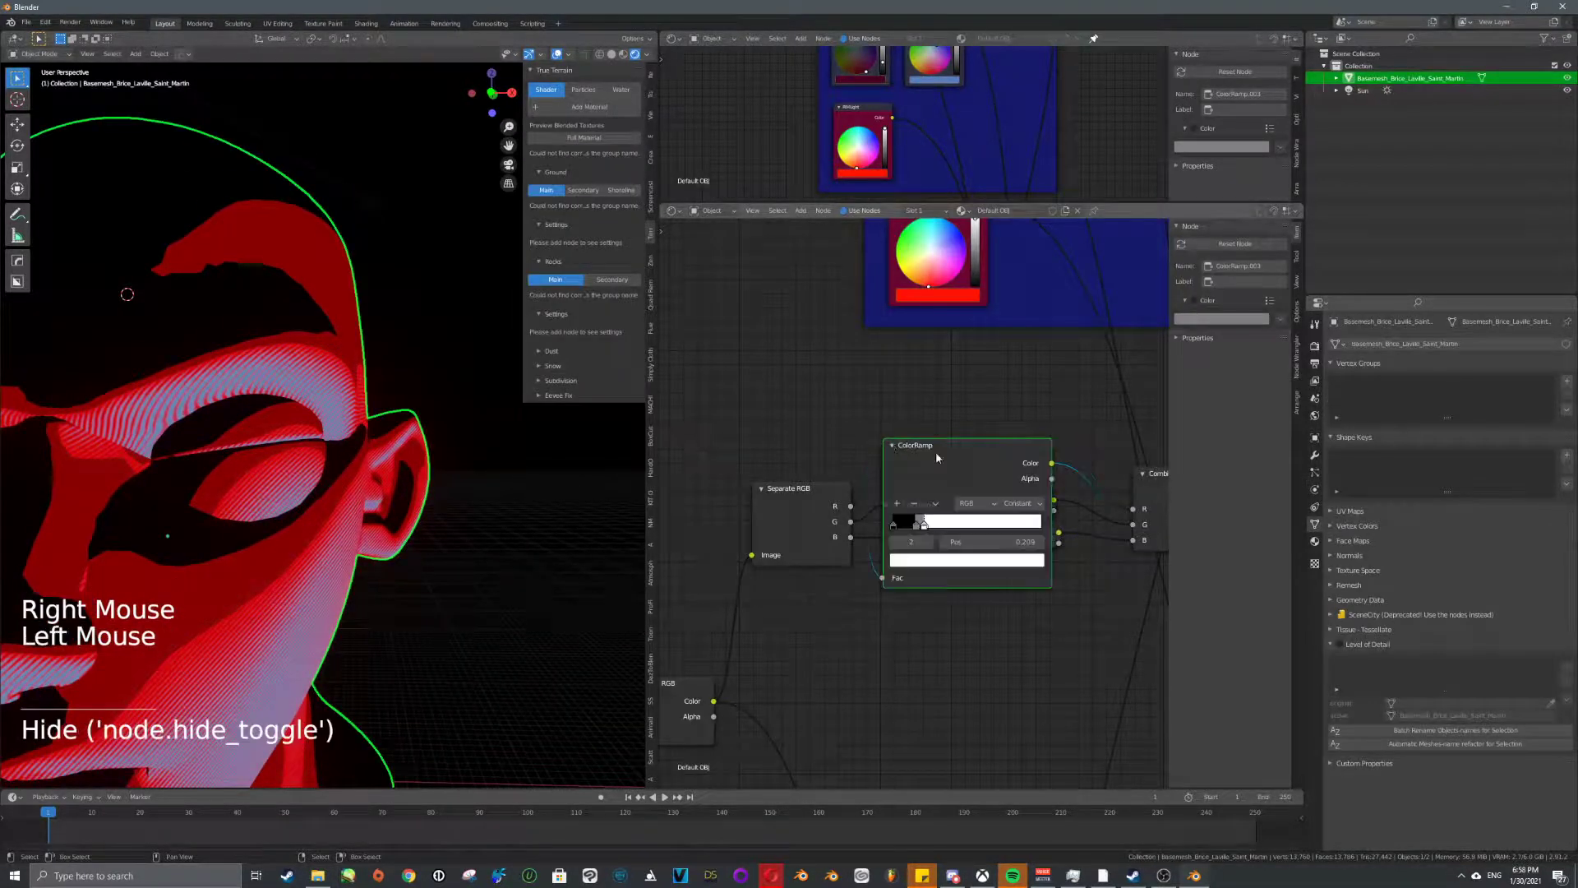
{"action": "mouse_move", "coordinate": [935, 451]}
{"action": "left_mouse_down"}
{"action": "mouse_move", "coordinate": [964, 378]}
{"action": "mouse_move", "coordinate": [950, 428]}
{"action": "mouse_move", "coordinate": [918, 429]}
{"action": "mouse_move", "coordinate": [941, 429]}
{"action": "left_mouse_up"}
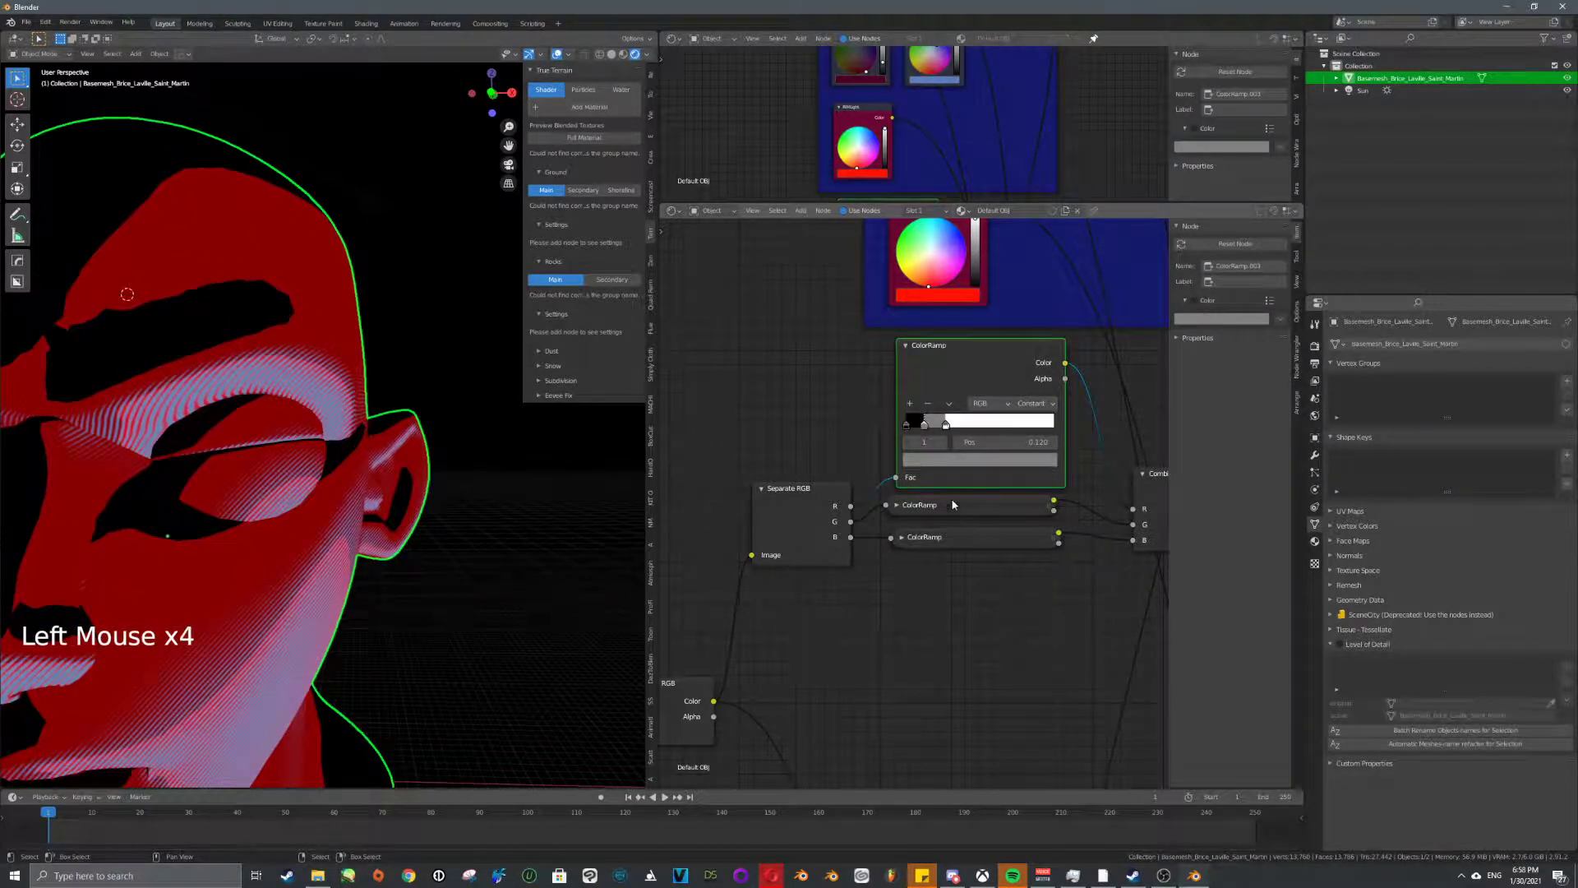
- Set the red-channel ColorRamp's interpolation to Ease and select the green-channel ColorRamp
{"action": "left_click", "coordinate": [1049, 410]}
{"action": "left_click", "coordinate": [978, 434]}
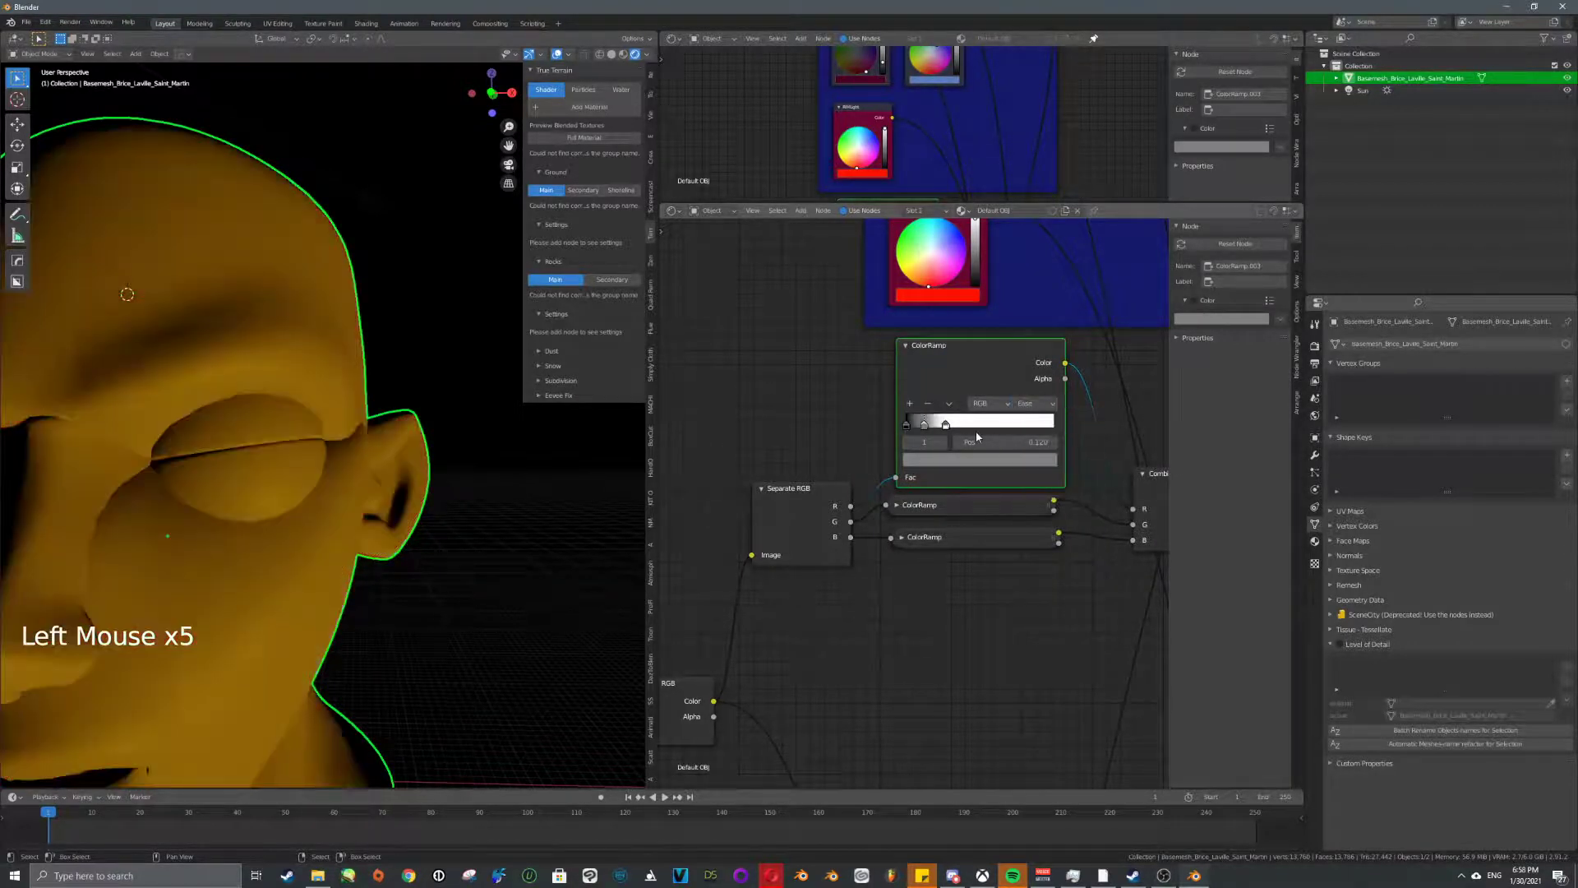
{"action": "left_click", "coordinate": [995, 507]}
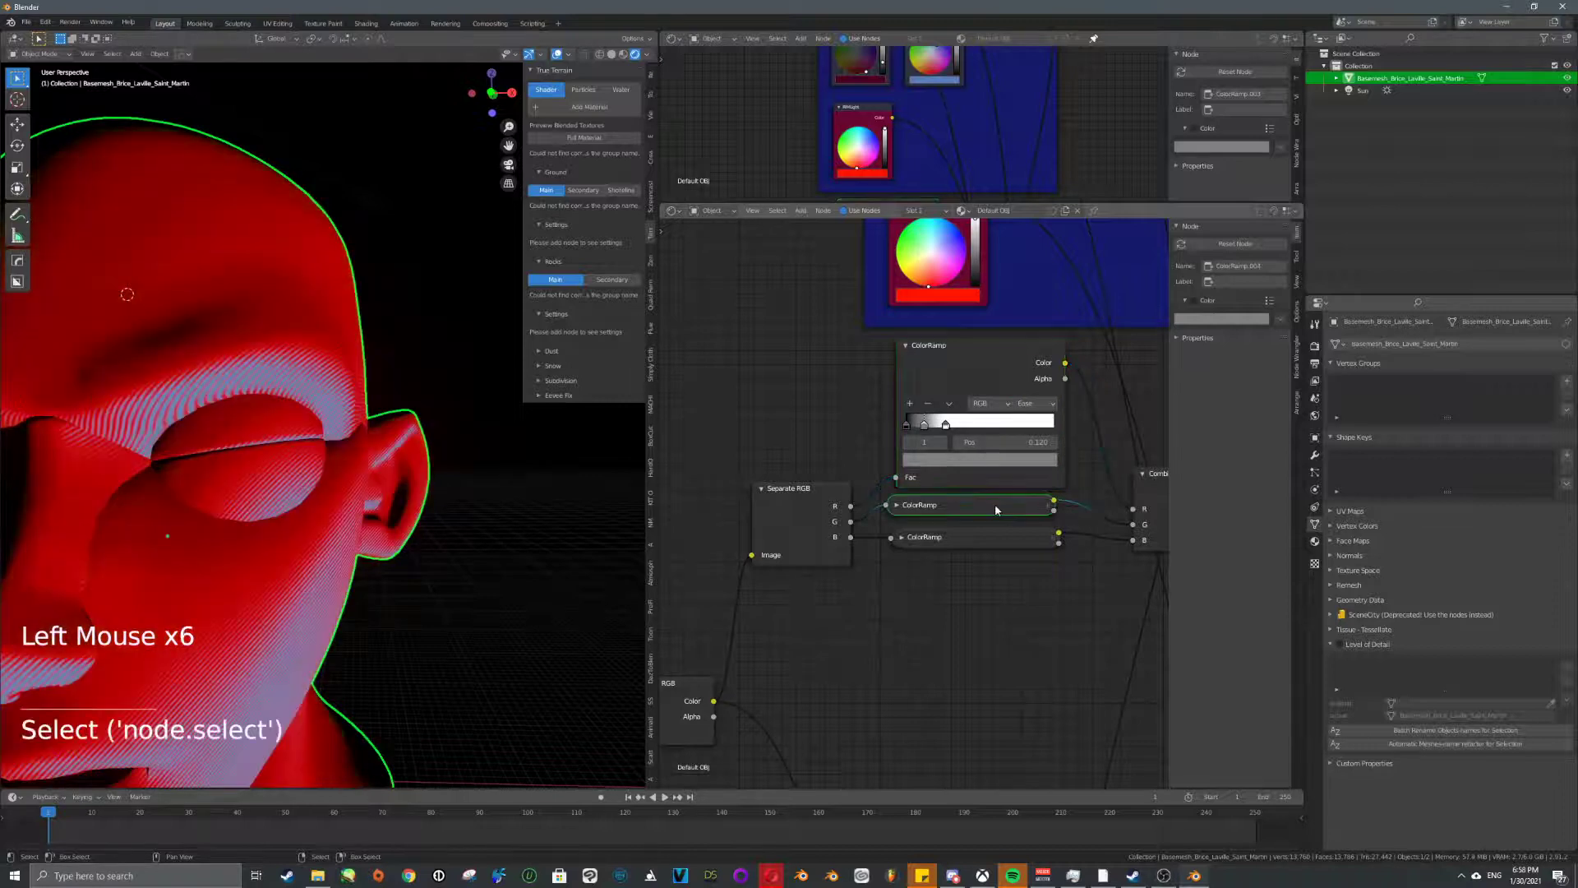
- Set the green-channel and blue-channel ColorRamps' interpolation to Ease, leaving the green ramp collapsed and the blue ramp expanded
{"action": "left_click", "coordinate": [897, 507]}
{"action": "left_click", "coordinate": [1037, 564]}
{"action": "left_click", "coordinate": [1036, 582]}
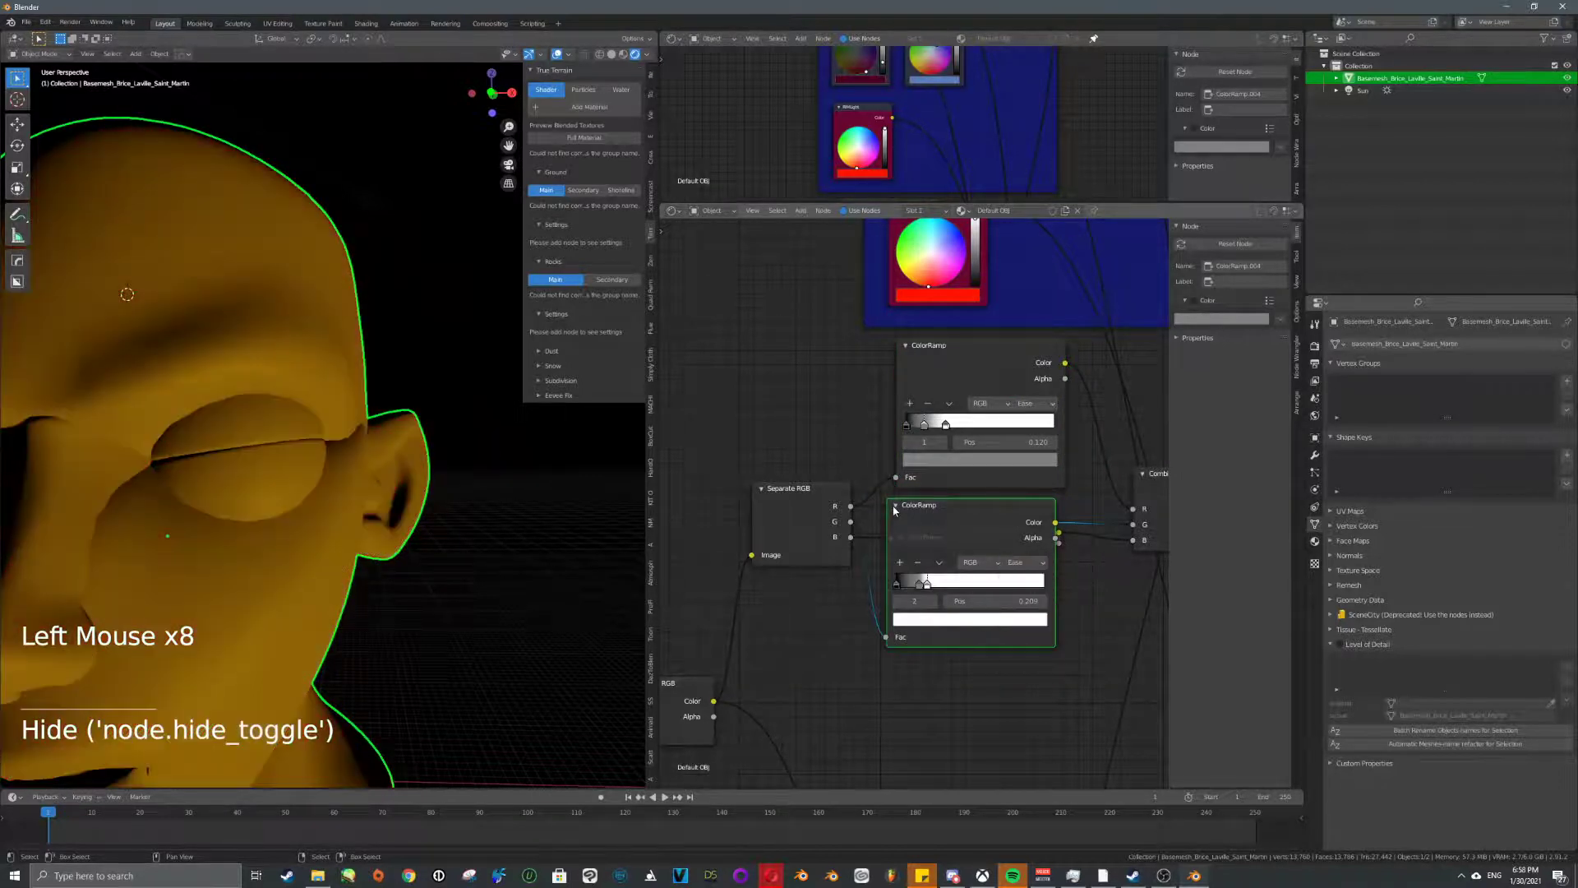
{"action": "left_click", "coordinate": [895, 507]}
{"action": "left_click", "coordinate": [896, 539]}
{"action": "left_click", "coordinate": [899, 539]}
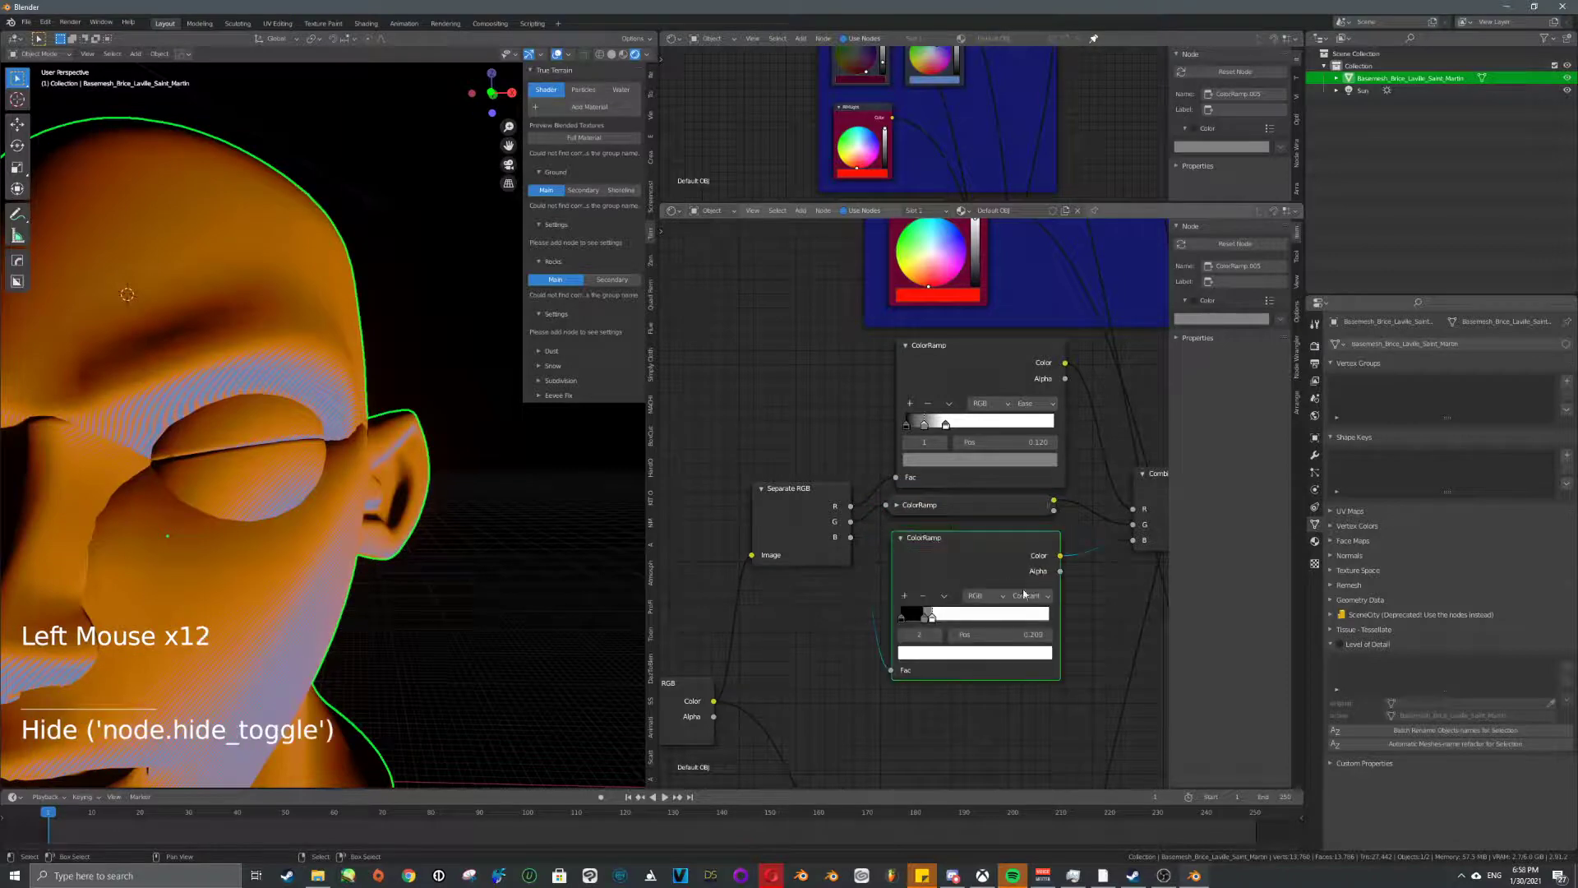
{"action": "left_click", "coordinate": [1019, 595]}
{"action": "left_click", "coordinate": [1023, 613]}
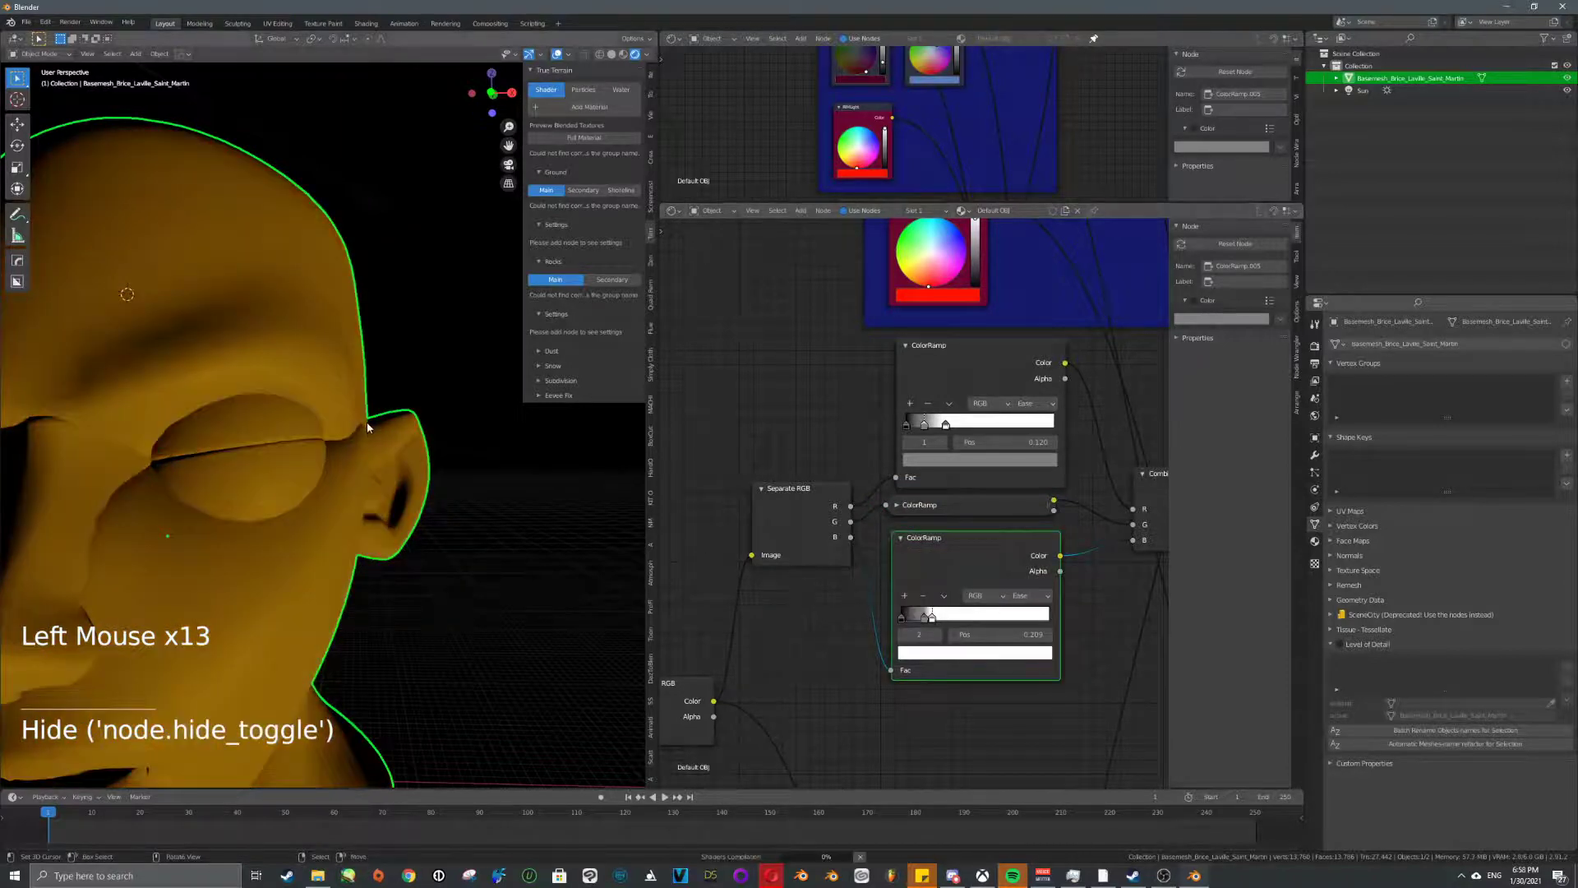
- Move the blue-channel ColorRamp's white stop to about 0.14
{"action": "scroll", "coordinate": [367, 422], "scroll_direction": "down", "scroll_amount": 7}
{"action": "mouse_move", "coordinate": [367, 422]}
{"action": "middle_mouse_down"}
{"action": "mouse_move", "coordinate": [284, 436]}
{"action": "mouse_move", "coordinate": [360, 413]}
{"action": "middle_mouse_up"}
{"action": "scroll", "coordinate": [283, 437], "scroll_direction": "up", "scroll_amount": 6}
{"action": "scroll", "coordinate": [283, 437], "scroll_direction": "up", "scroll_amount": 2}
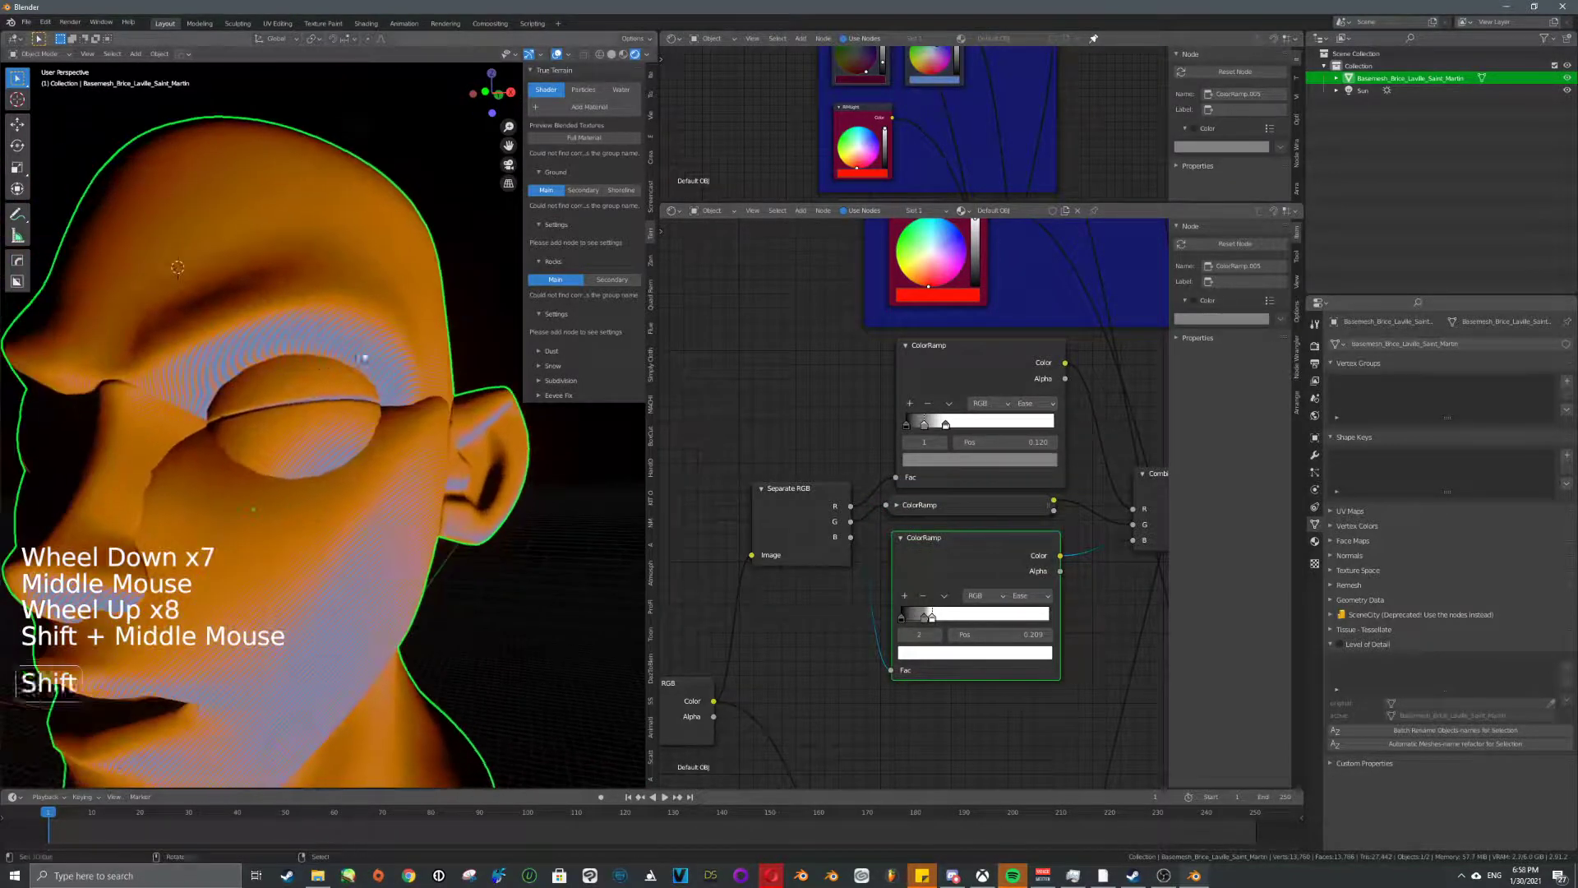
{"action": "scroll", "coordinate": [909, 570], "scroll_direction": "up", "scroll_amount": 6}
{"action": "middle_click_drag", "start_coordinate": [909, 571], "coordinate": [892, 510]}
{"action": "scroll", "coordinate": [890, 504], "scroll_direction": "up", "scroll_amount": 7}
{"action": "mouse_move", "coordinate": [890, 505]}
{"action": "left_mouse_down"}
{"action": "mouse_move", "coordinate": [849, 504]}
{"action": "mouse_move", "coordinate": [914, 507]}
{"action": "left_mouse_up"}
{"action": "left_click_drag", "start_coordinate": [912, 507], "coordinate": [876, 510]}
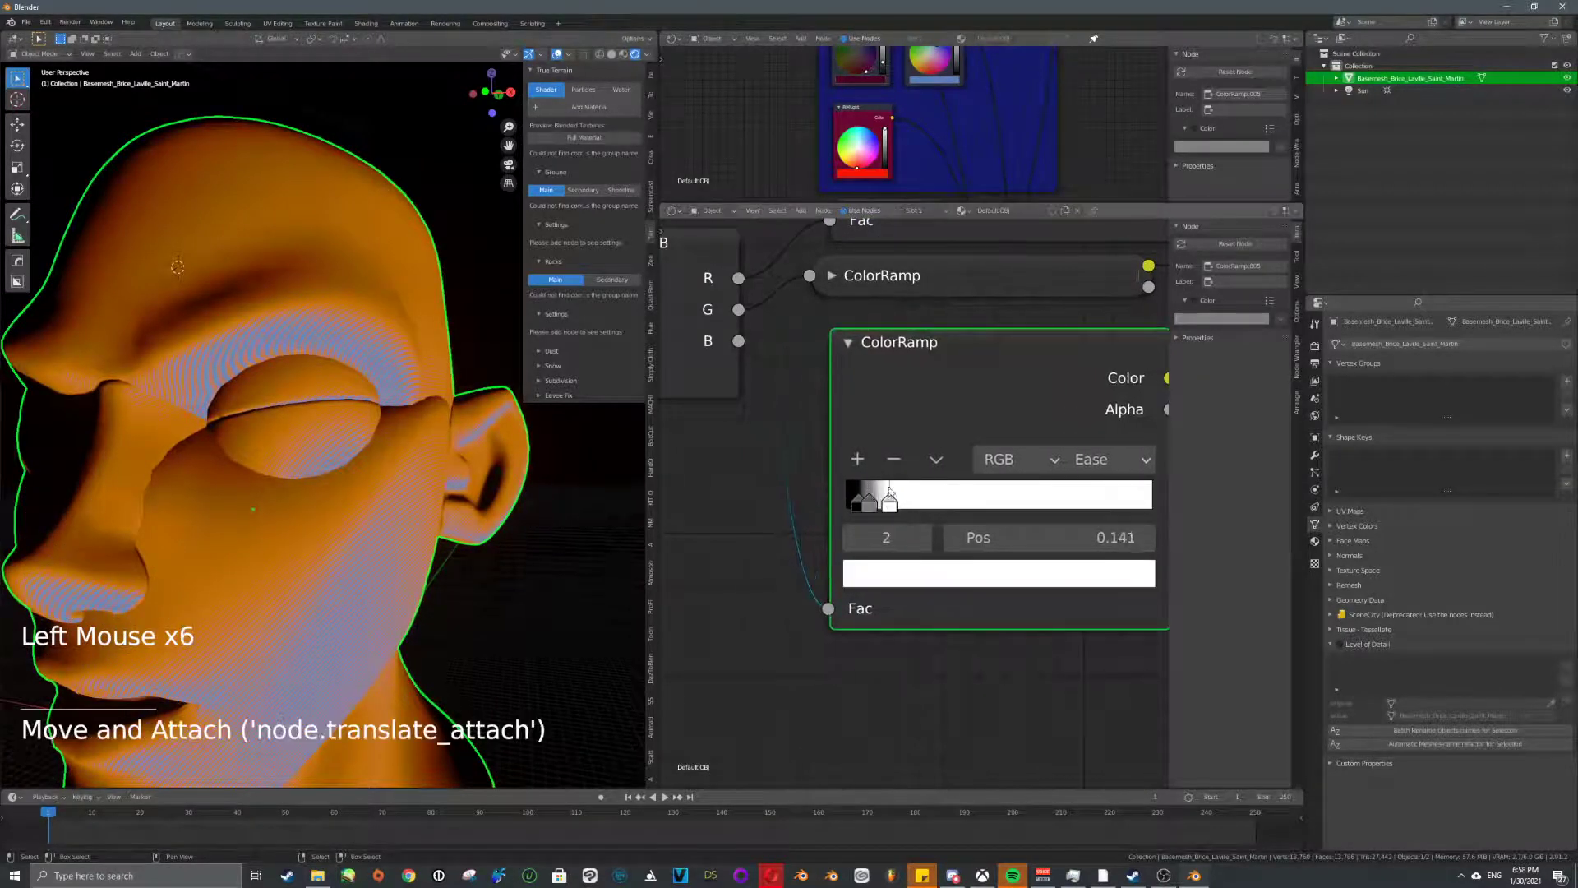
- Tighten the red-channel ColorRamp's dark-to-light transition, shifting its middle stop and placing its white stop at about 0.12
{"action": "middle_click_drag", "start_coordinate": [890, 491], "coordinate": [842, 716]}
{"action": "left_click", "coordinate": [812, 354]}
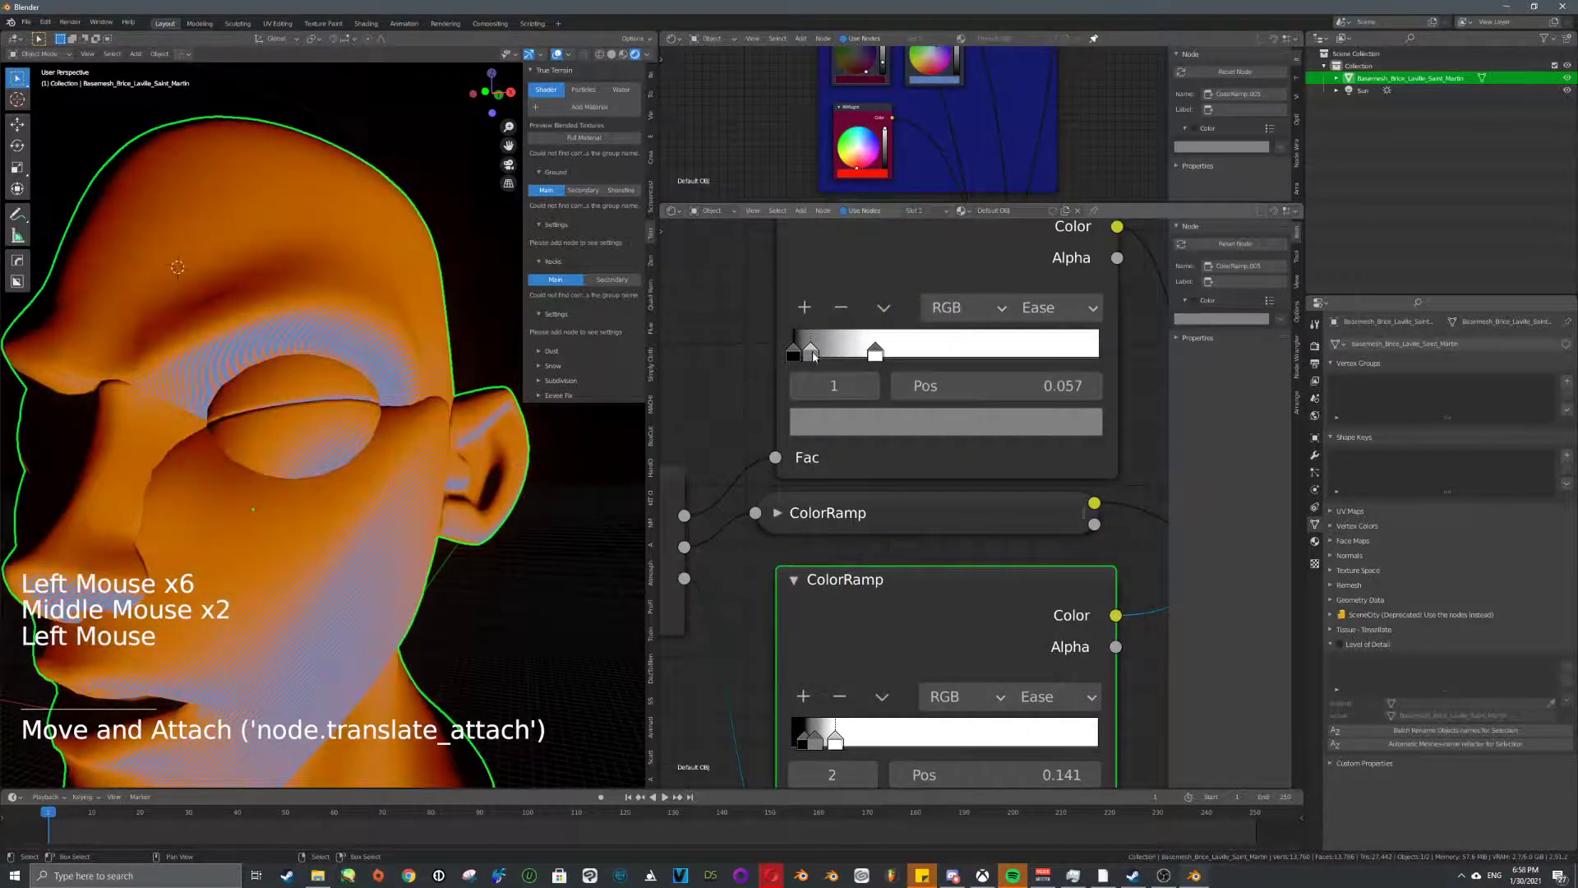
{"action": "mouse_move", "coordinate": [813, 354]}
{"action": "left_mouse_down"}
{"action": "mouse_move", "coordinate": [852, 355]}
{"action": "mouse_move", "coordinate": [831, 358]}
{"action": "left_mouse_up"}
{"action": "left_click", "coordinate": [815, 354]}
{"action": "left_click", "coordinate": [822, 353]}
{"action": "left_click", "coordinate": [844, 354]}
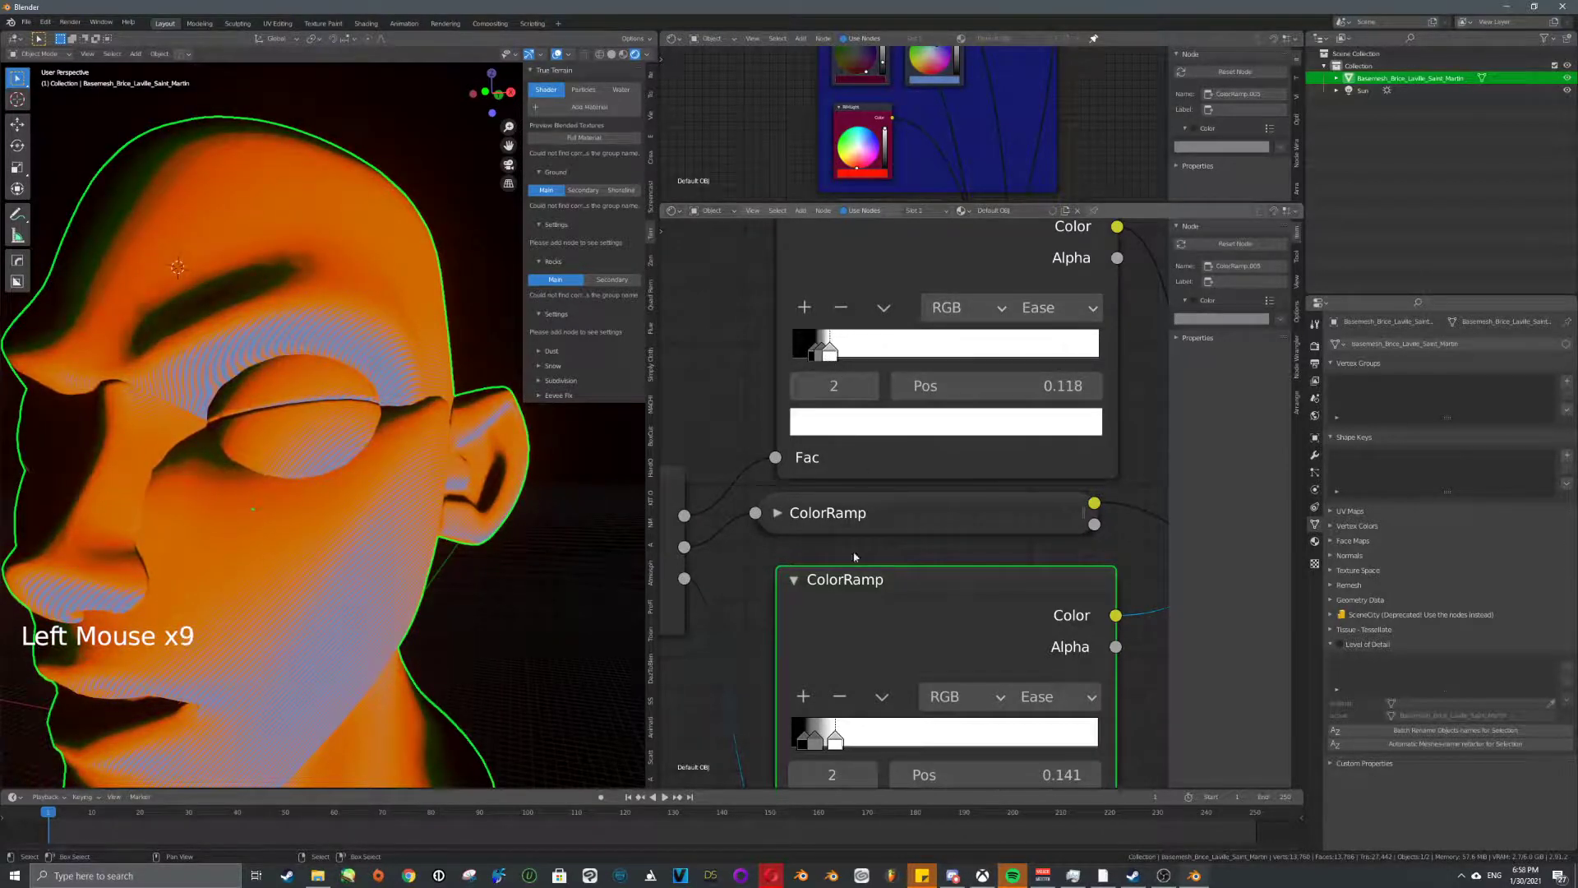
- Expand the green-channel ColorRamp and adjust its stops, placing the white stop at about 0.17
{"action": "left_click", "coordinate": [775, 513]}
{"action": "left_click_drag", "start_coordinate": [785, 672], "coordinate": [826, 674]}
{"action": "scroll", "coordinate": [411, 493], "scroll_direction": "down", "scroll_amount": 5}
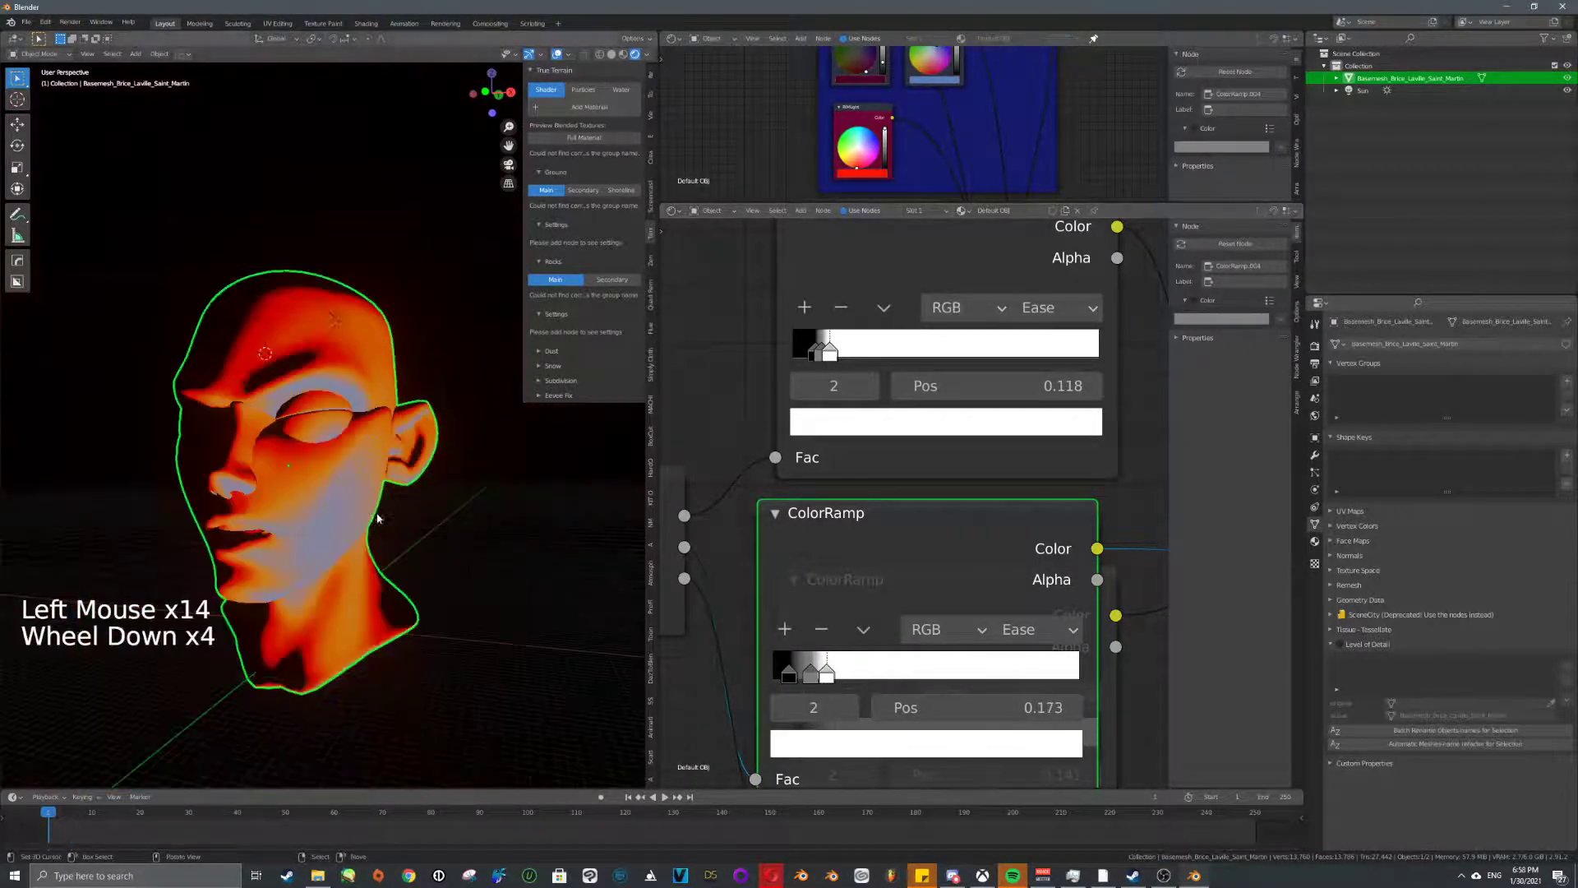
{"action": "middle_click_drag", "start_coordinate": [411, 493], "coordinate": [400, 450]}
{"action": "scroll", "coordinate": [789, 518], "scroll_direction": "down", "scroll_amount": 1}
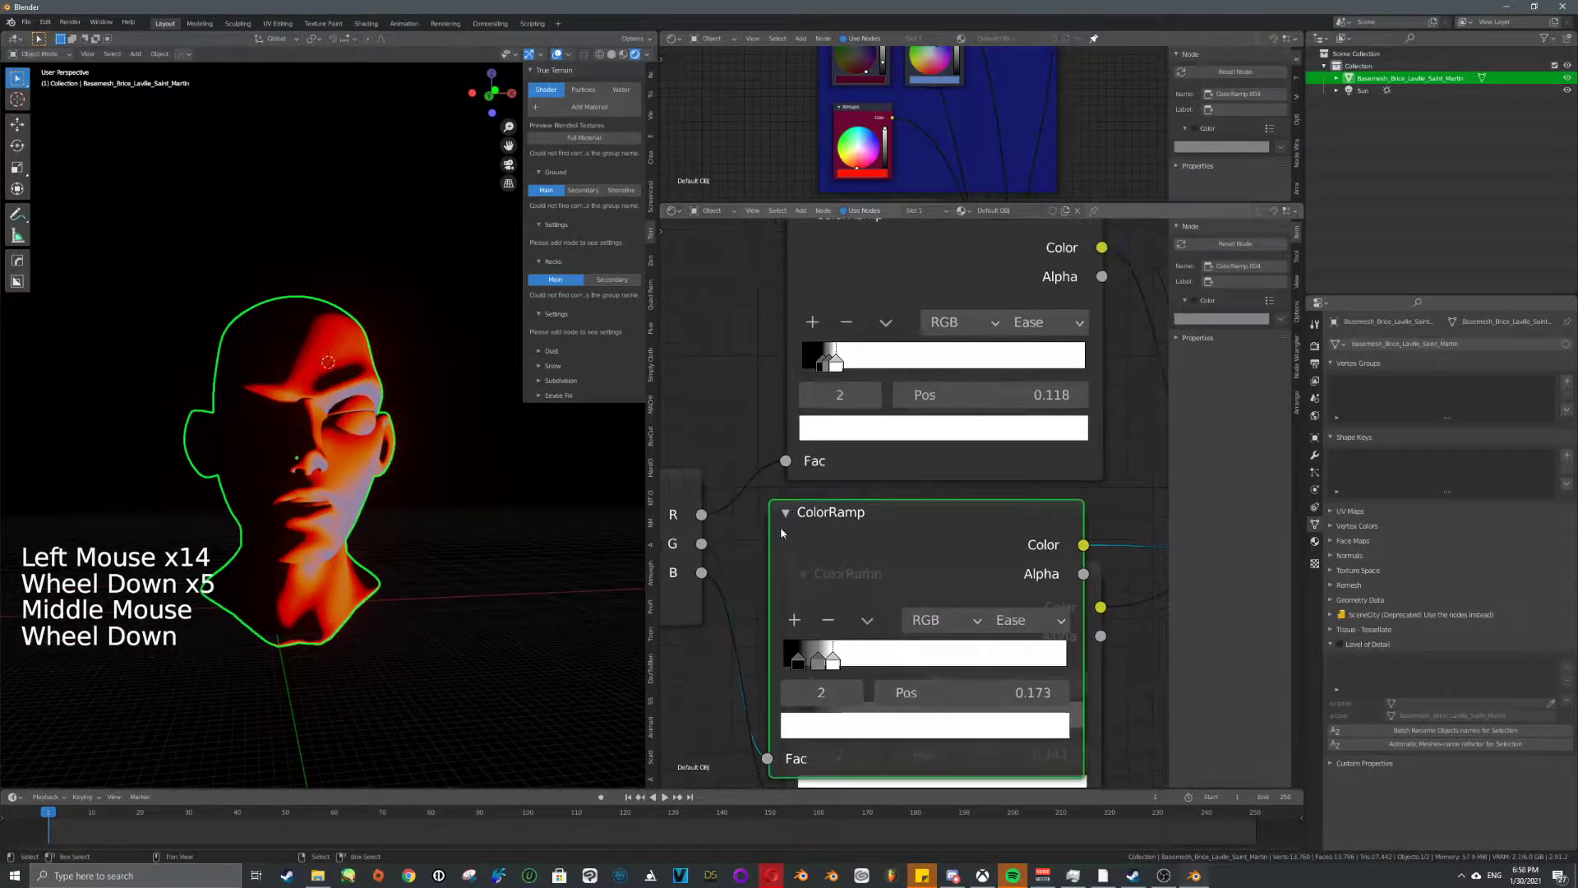
- Collapse the three channel ColorRamps and stack the red-channel ramp directly above the other two
{"action": "left_click", "coordinate": [788, 512]}
{"action": "left_click", "coordinate": [804, 574]}
{"action": "middle_click_drag", "start_coordinate": [803, 574], "coordinate": [803, 643]}
{"action": "left_click", "coordinate": [782, 282]}
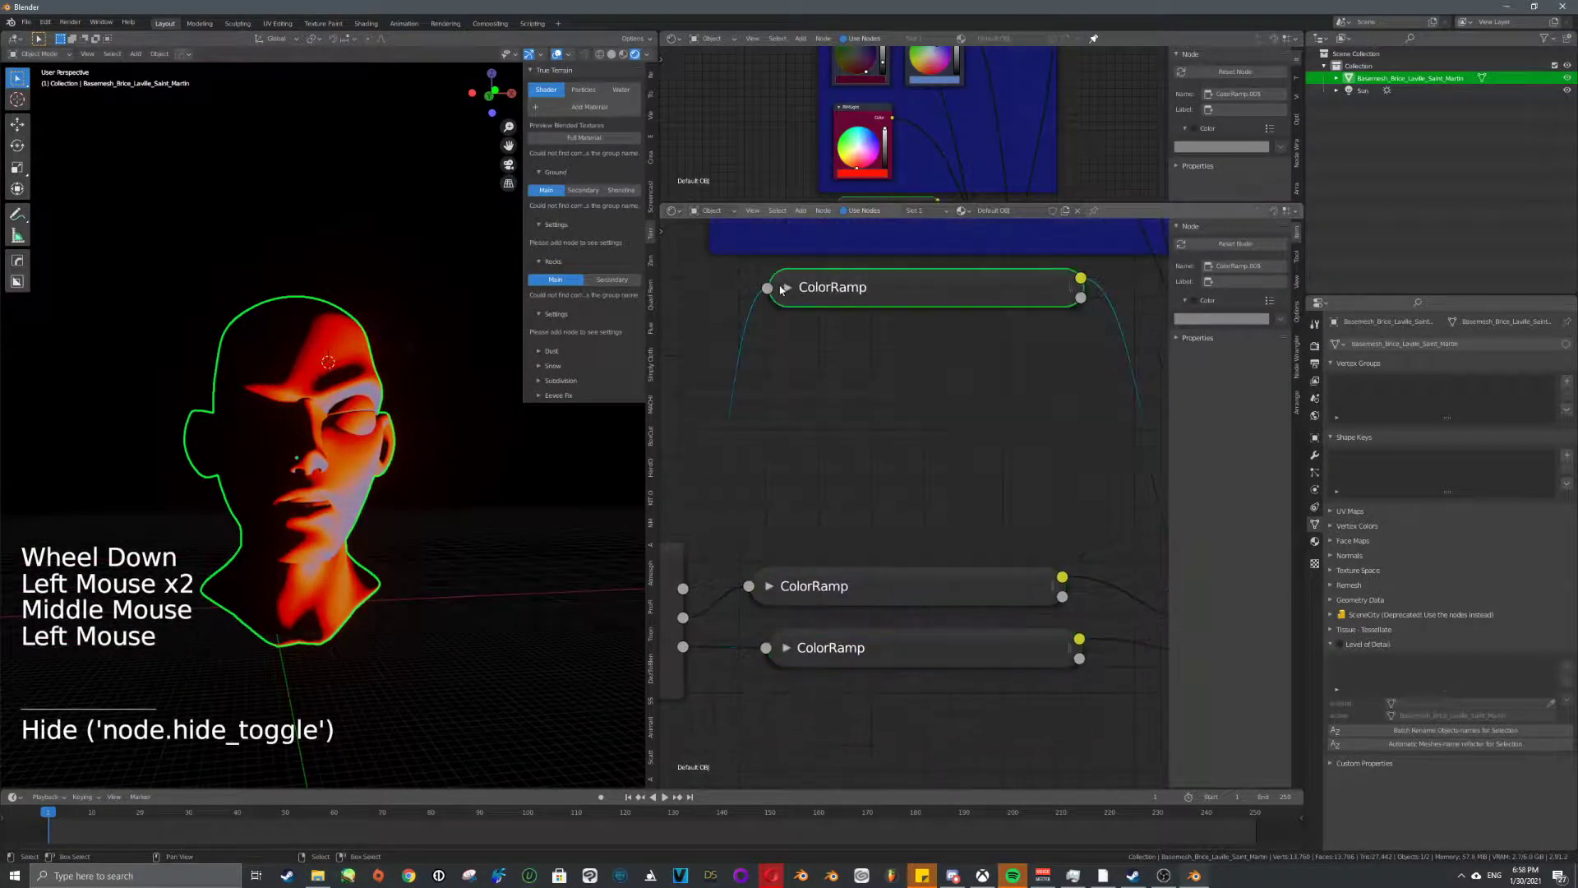
{"action": "scroll", "coordinate": [927, 387], "scroll_direction": "down", "scroll_amount": 4}
{"action": "key", "text": "g"}
{"action": "left_click", "coordinate": [914, 550]}
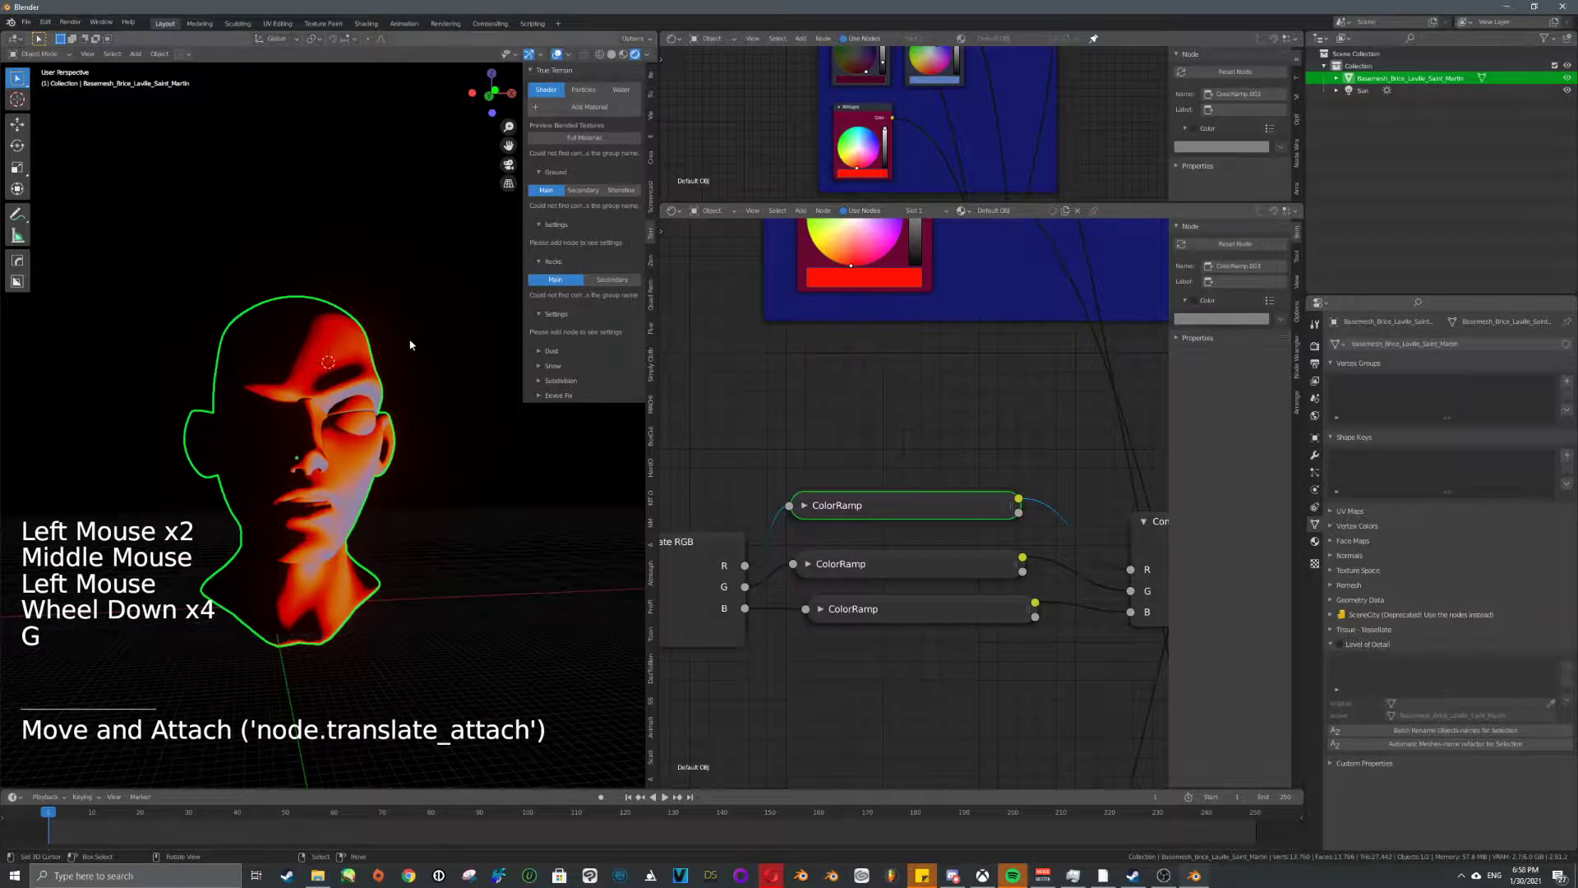
- Select the Sun light and rotate it to relight the head from another angle
{"action": "right_click", "coordinate": [411, 345]}
{"action": "key", "text": "r"}
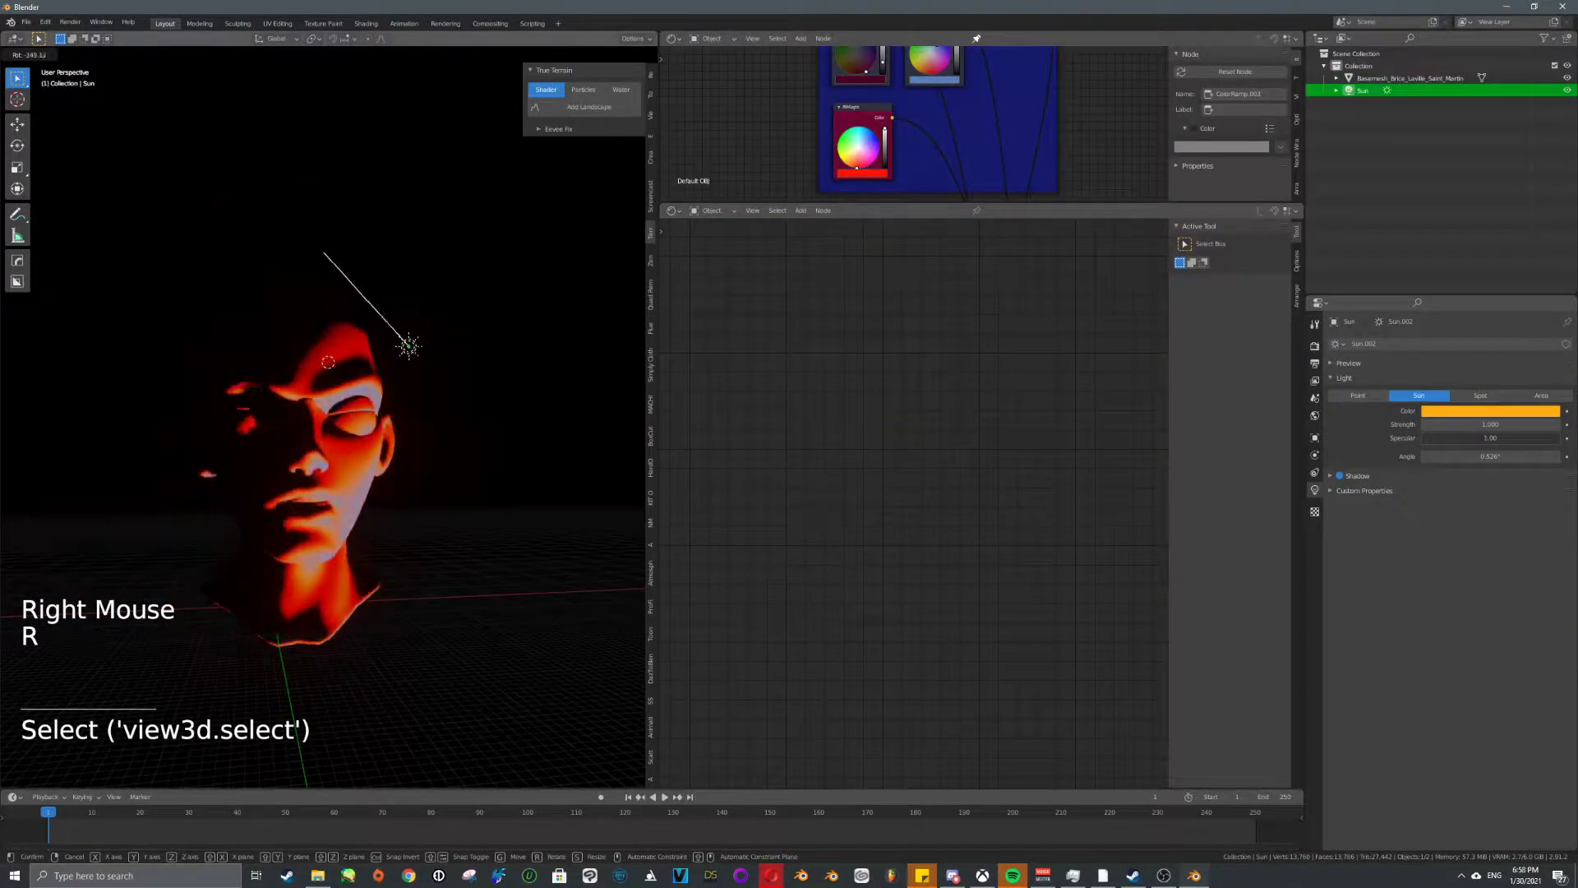
{"action": "left_click", "coordinate": [476, 356]}
{"action": "scroll", "coordinate": [476, 356], "scroll_direction": "up", "scroll_amount": 1}
{"action": "middle_click_drag", "start_coordinate": [476, 355], "coordinate": [410, 360]}
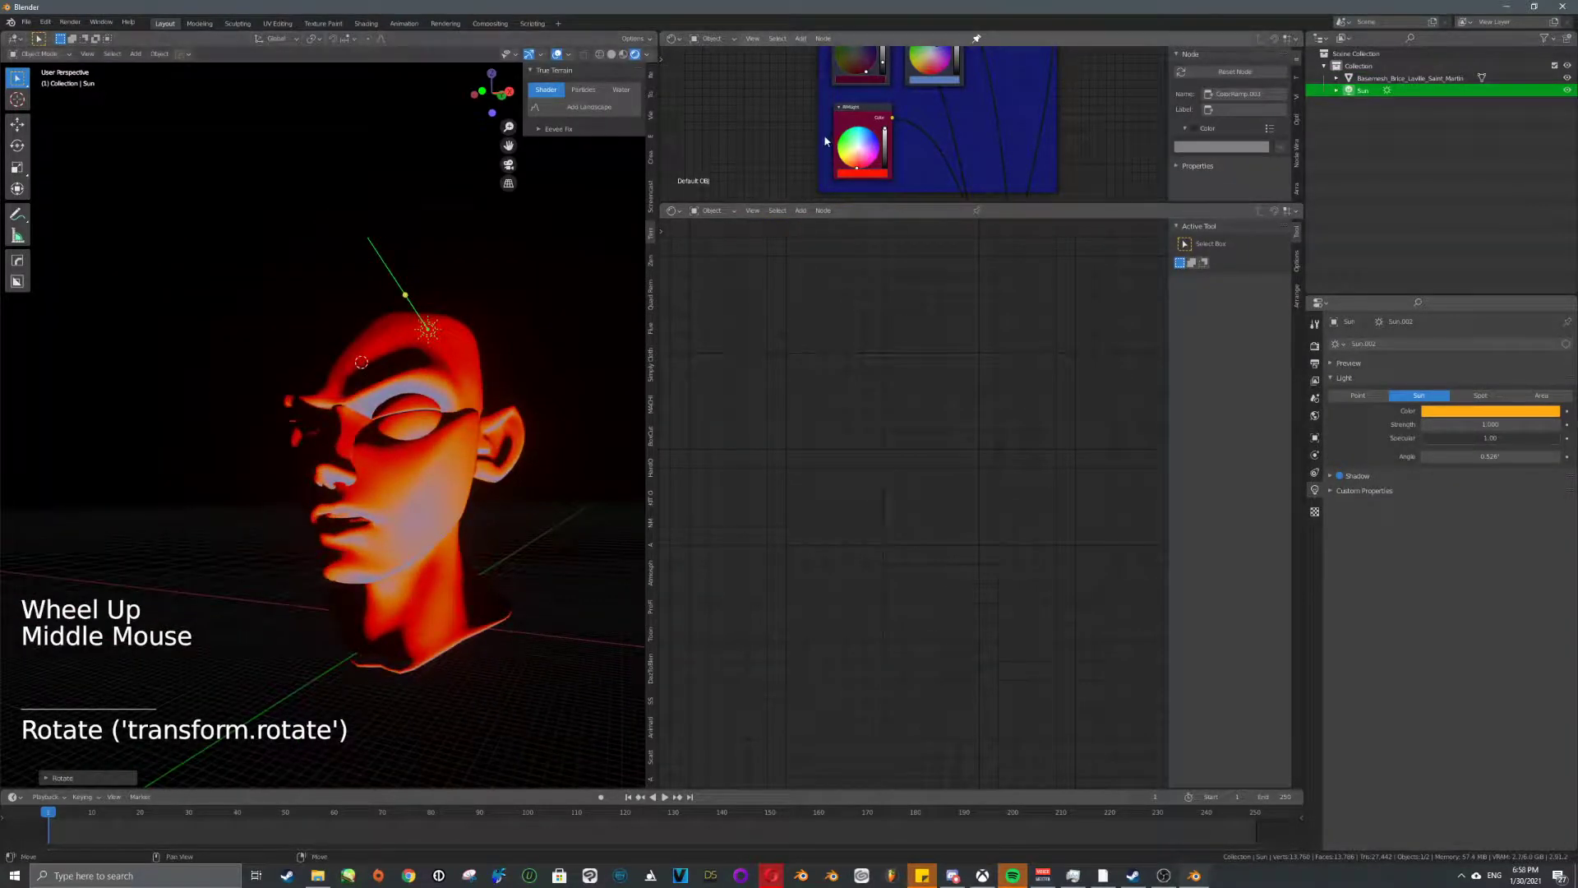
- Try a value of 1 on the Value node in the Colours frame
{"action": "middle_click_drag", "start_coordinate": [919, 105], "coordinate": [902, 196]}
{"action": "scroll", "coordinate": [970, 128], "scroll_direction": "up", "scroll_amount": 5}
{"action": "scroll", "coordinate": [1004, 132], "scroll_direction": "up", "scroll_amount": 5}
{"action": "left_click_drag", "start_coordinate": [995, 142], "coordinate": [1014, 142]}
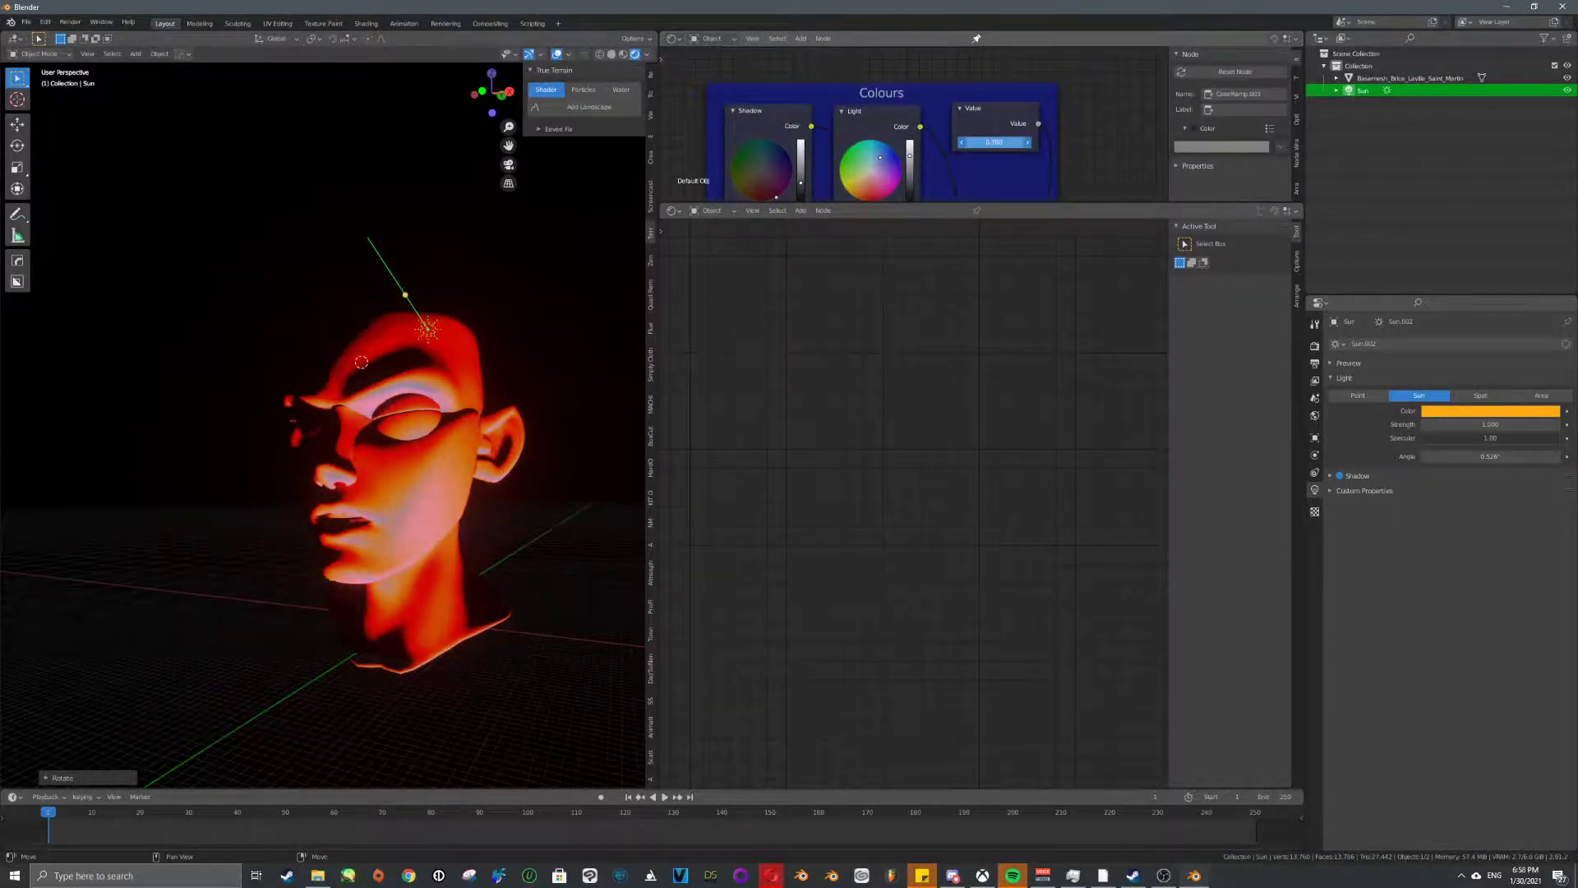
{"action": "type", "text": "1"}
{"action": "key", "text": "Return"}
{"action": "scroll", "coordinate": [943, 463], "scroll_direction": "down", "scroll_amount": 1}
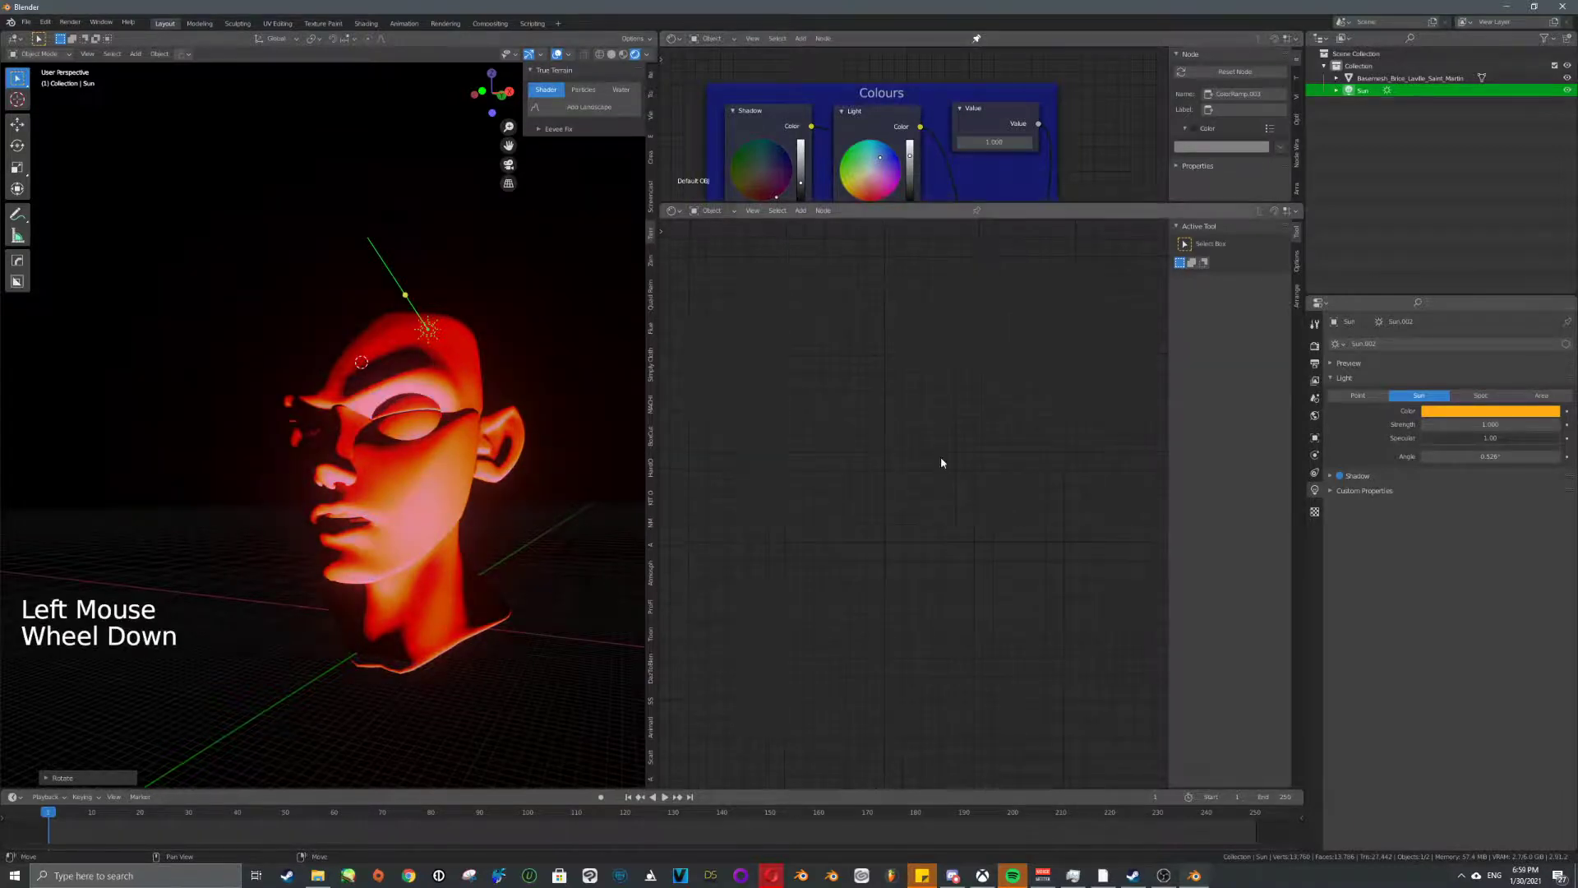
- Reselect the head and find its rim-light Emission and Add Shader nodes in the material
{"action": "scroll", "coordinate": [959, 470], "scroll_direction": "down", "scroll_amount": 5}
{"action": "right_click", "coordinate": [954, 495]}
{"action": "scroll", "coordinate": [954, 497], "scroll_direction": "down", "scroll_amount": 12}
{"action": "middle_click_drag", "start_coordinate": [954, 498], "coordinate": [934, 529]}
{"action": "scroll", "coordinate": [934, 528], "scroll_direction": "down", "scroll_amount": 1}
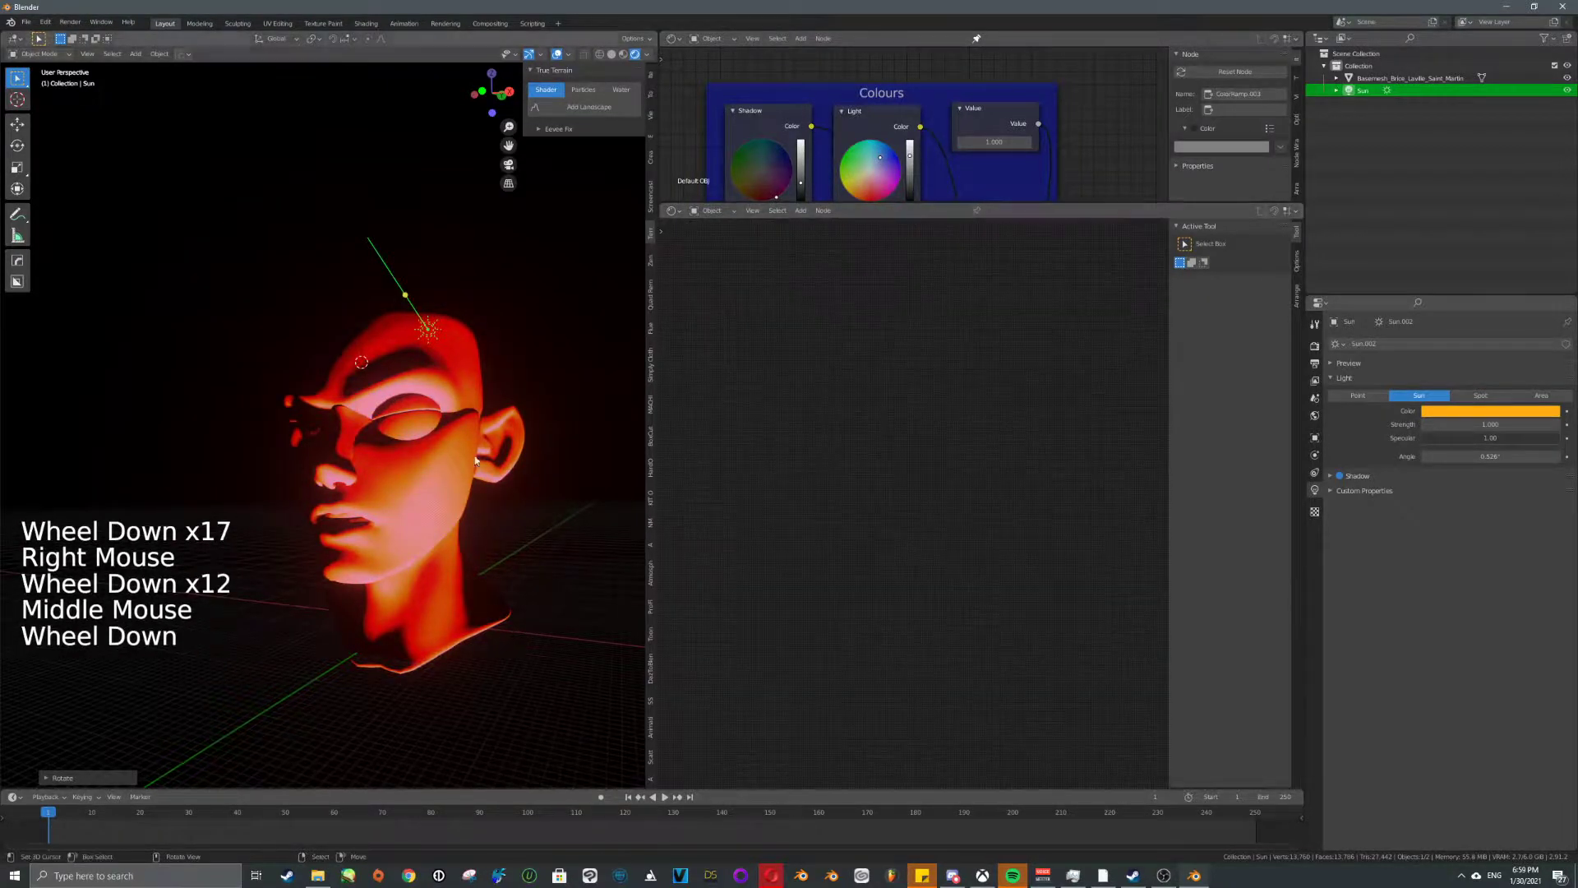
{"action": "right_click", "coordinate": [451, 511]}
{"action": "scroll", "coordinate": [919, 496], "scroll_direction": "up", "scroll_amount": 14}
{"action": "middle_click_drag", "start_coordinate": [812, 522], "coordinate": [948, 486]}
{"action": "scroll", "coordinate": [949, 486], "scroll_direction": "up", "scroll_amount": 10}
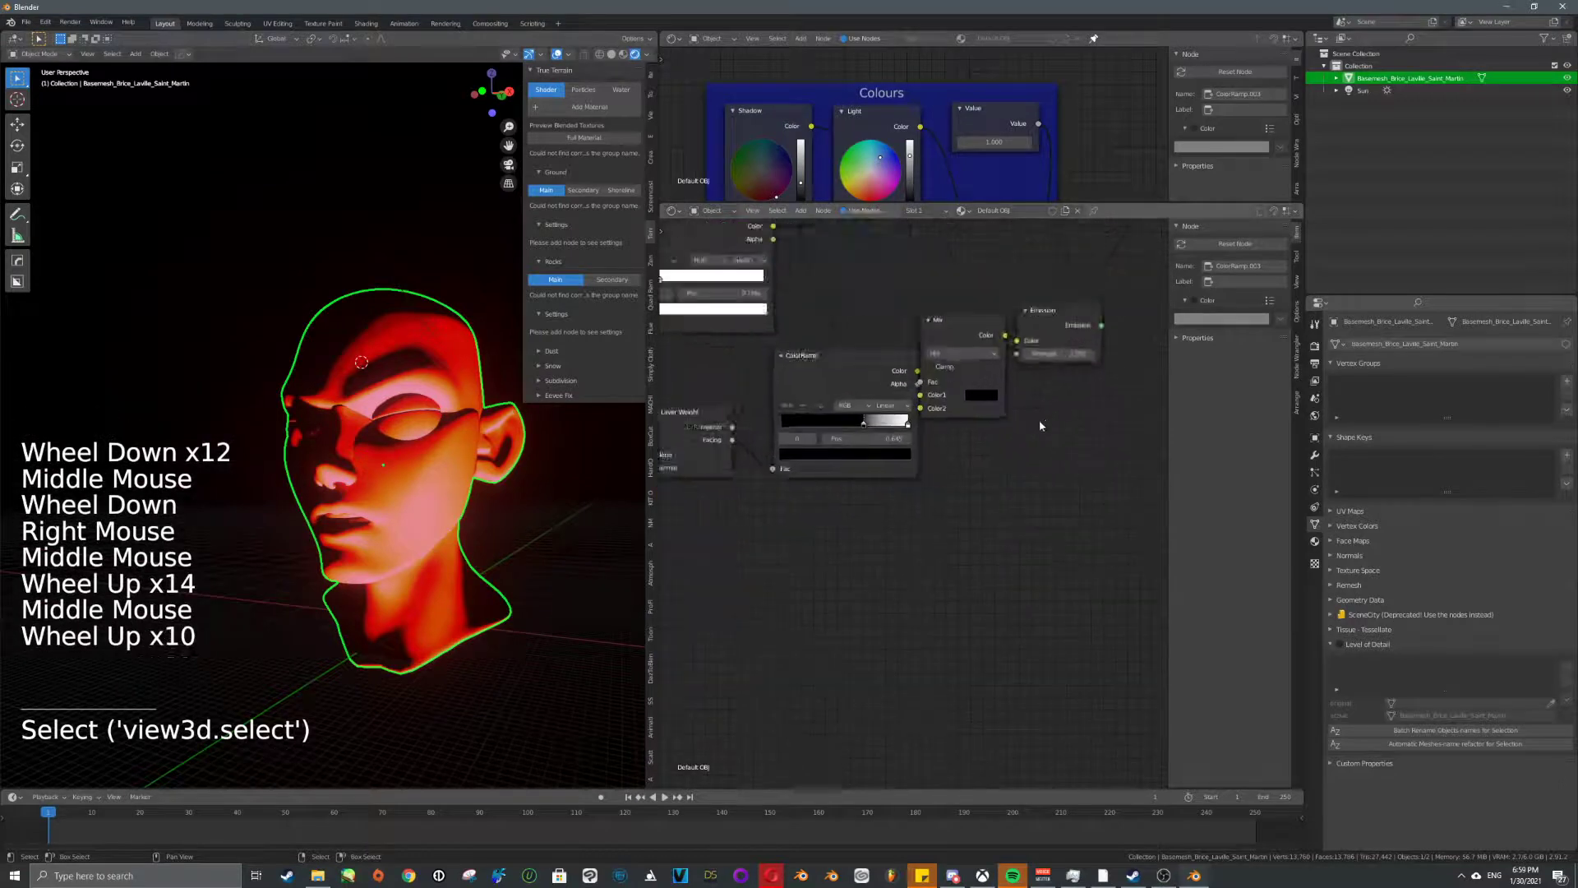
{"action": "scroll", "coordinate": [959, 506], "scroll_direction": "up", "scroll_amount": 1}
{"action": "middle_click_drag", "start_coordinate": [1039, 419], "coordinate": [953, 602]}
- Try a saturated blue as the RimLight colour in the Colours frame
{"action": "middle_click_drag", "start_coordinate": [840, 155], "coordinate": [932, 51]}
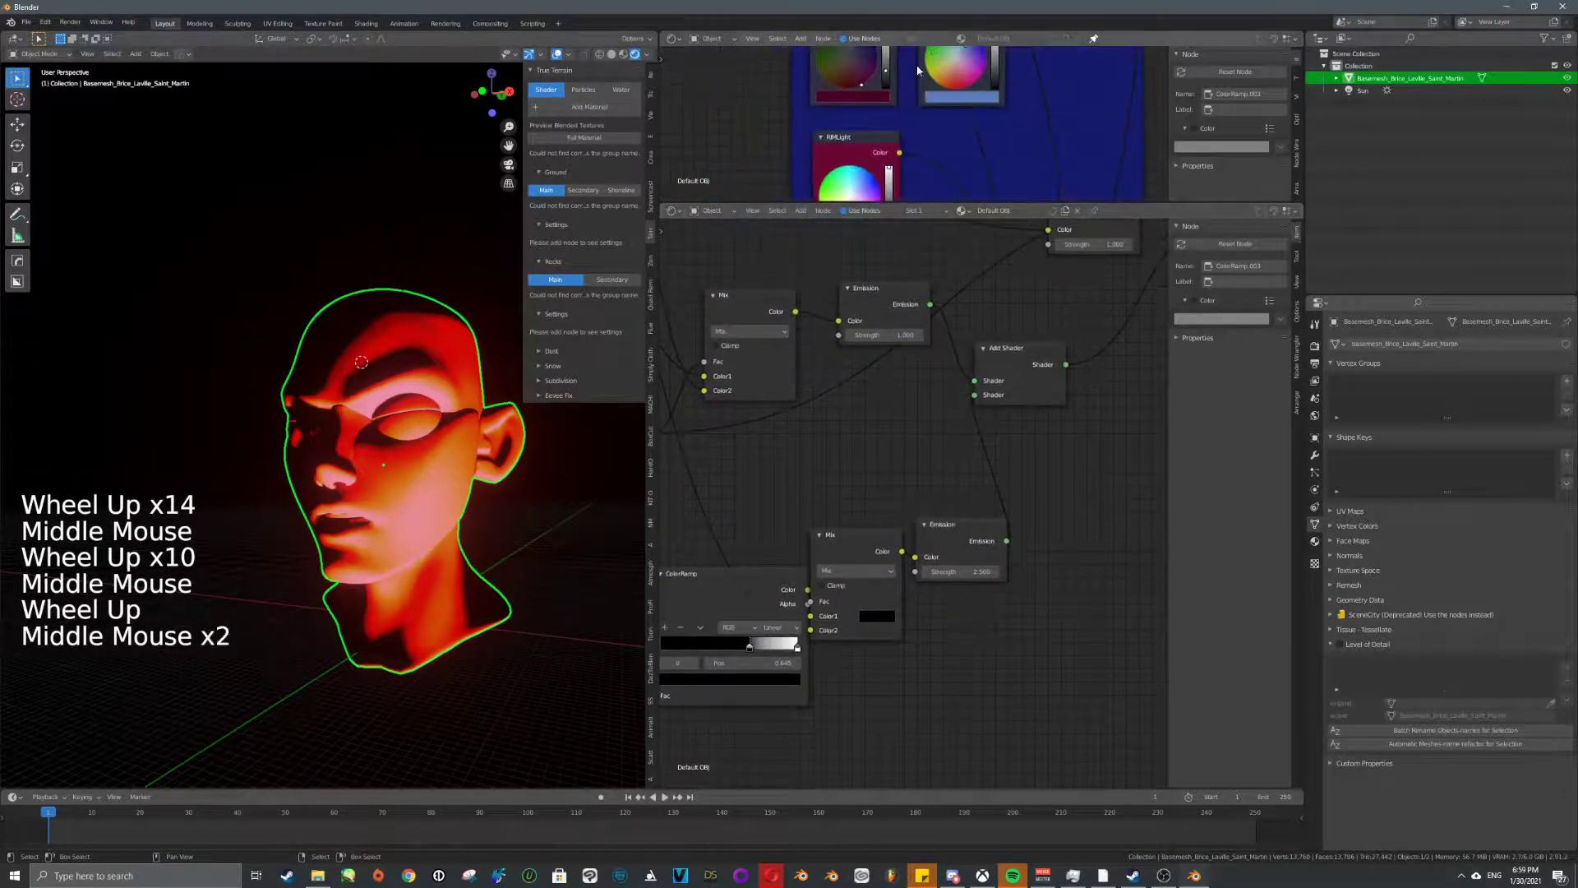
{"action": "scroll", "coordinate": [932, 53], "scroll_direction": "down", "scroll_amount": 5}
{"action": "middle_click_drag", "start_coordinate": [937, 110], "coordinate": [934, 103]}
{"action": "scroll", "coordinate": [934, 102], "scroll_direction": "up", "scroll_amount": 3}
{"action": "left_click", "coordinate": [902, 98]}
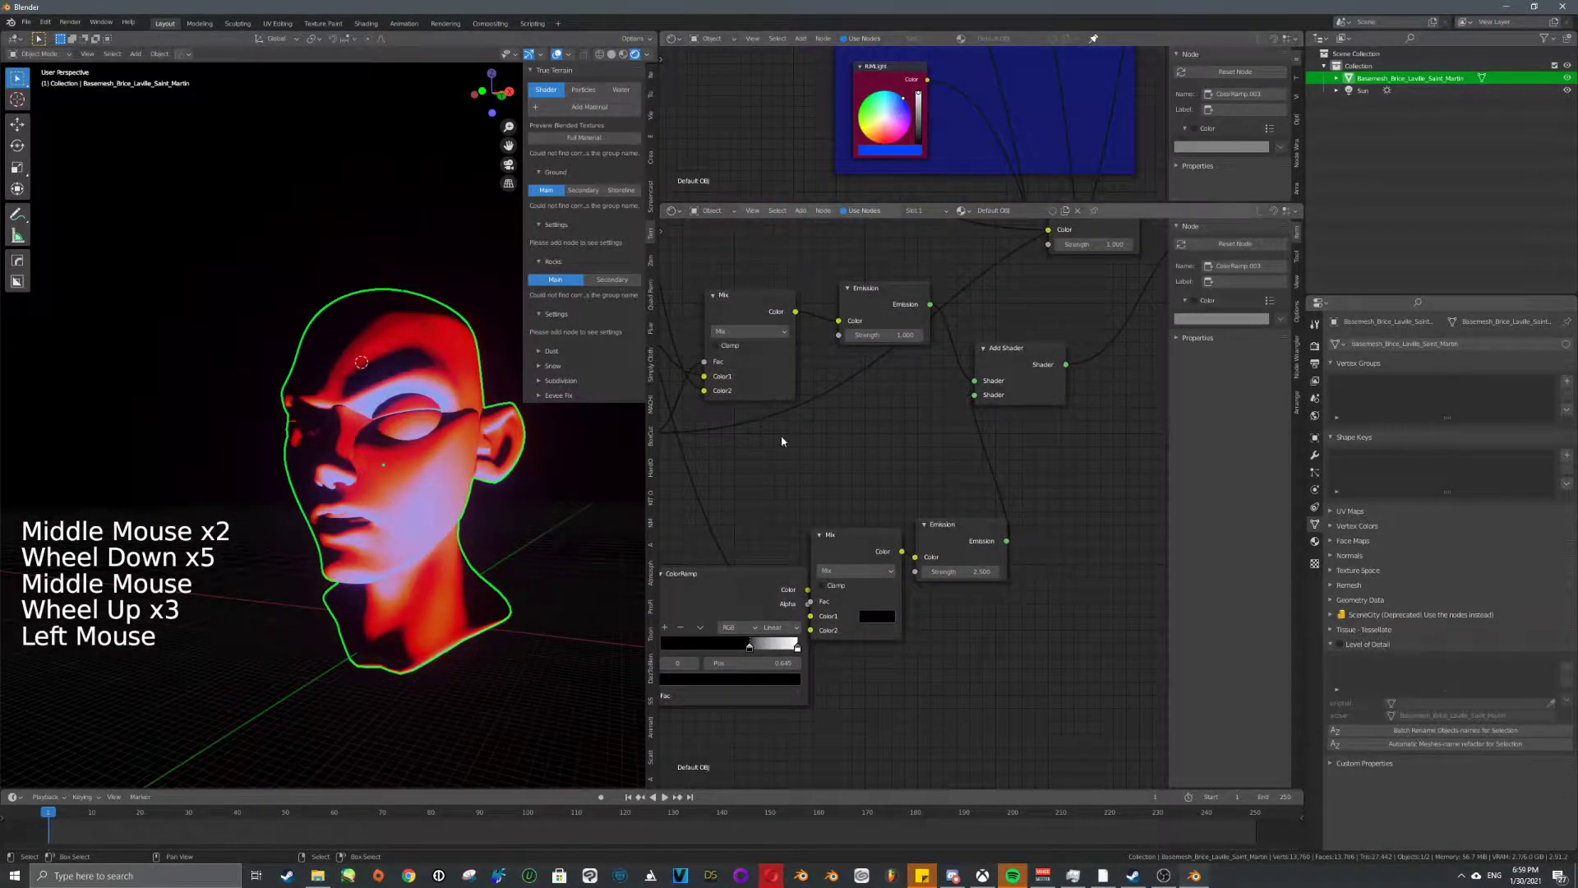
- Raise the strength of the rim-light Emission node to about 4
{"action": "middle_click_drag", "start_coordinate": [378, 444], "coordinate": [436, 442]}
{"action": "mouse_move", "coordinate": [992, 570]}
{"action": "left_mouse_down"}
{"action": "mouse_move", "coordinate": [1054, 569]}
{"action": "mouse_move", "coordinate": [973, 570]}
{"action": "mouse_move", "coordinate": [1012, 570]}
{"action": "left_mouse_up"}
{"action": "middle_click_drag", "start_coordinate": [979, 496], "coordinate": [946, 575]}
{"action": "middle_click_drag", "start_coordinate": [1017, 421], "coordinate": [914, 478]}
{"action": "middle_click_drag", "start_coordinate": [1004, 416], "coordinate": [1021, 330]}
{"action": "middle_click_drag", "start_coordinate": [945, 493], "coordinate": [966, 460]}
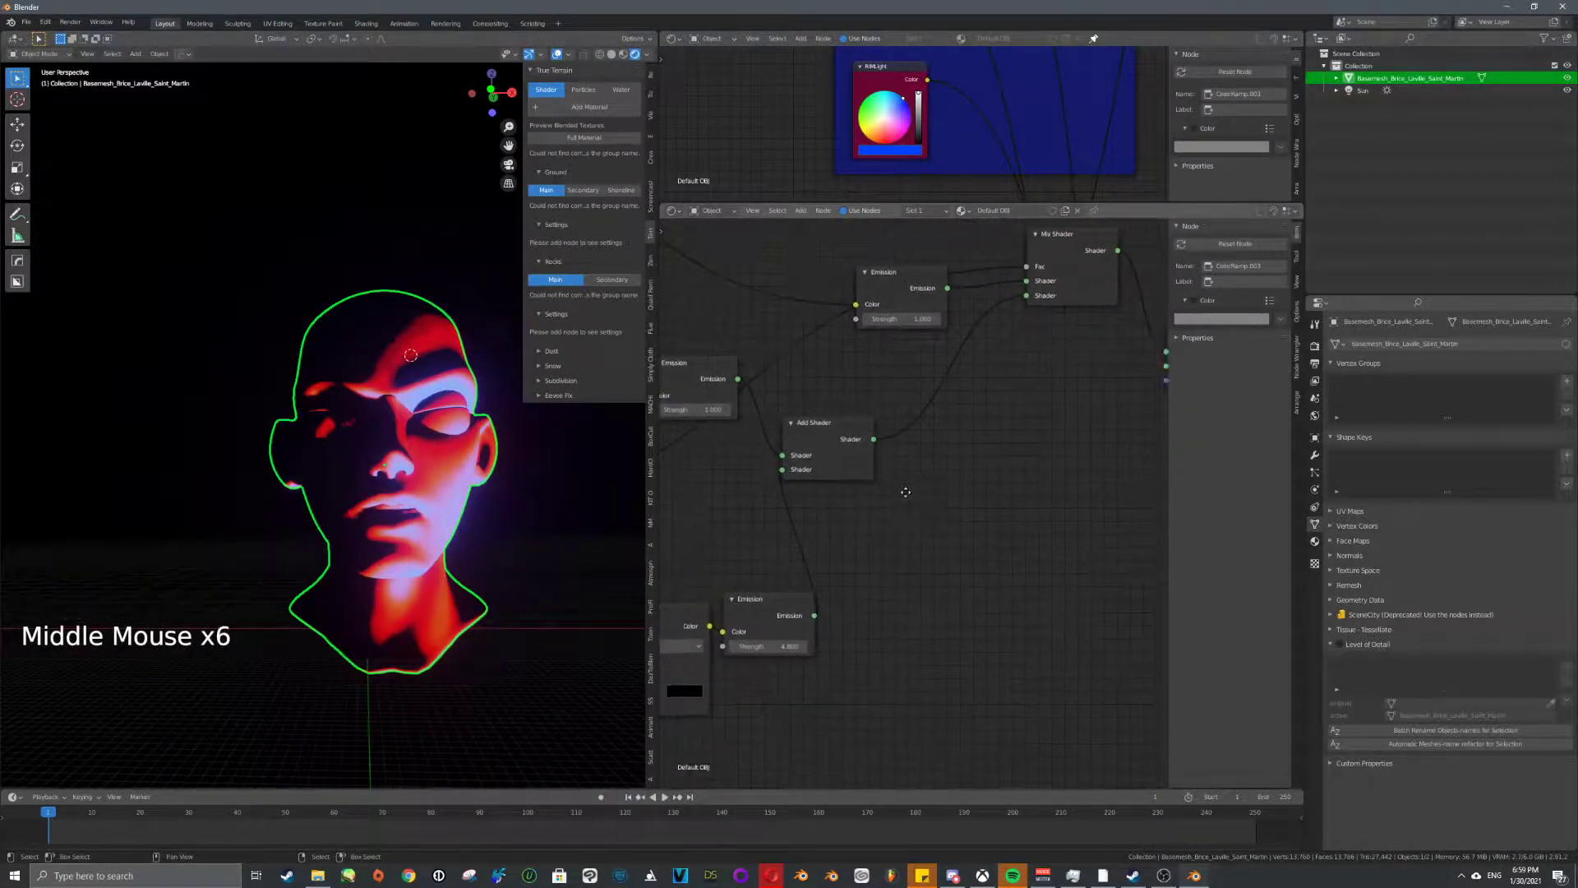
{"action": "middle_click_drag", "start_coordinate": [863, 526], "coordinate": [955, 451]}
{"action": "middle_click_drag", "start_coordinate": [993, 382], "coordinate": [949, 441]}
- Reposition the two upper Emission nodes so that their links to the Add Shader and Mix Shader are easier to follow
{"action": "left_click_drag", "start_coordinate": [754, 433], "coordinate": [758, 422]}
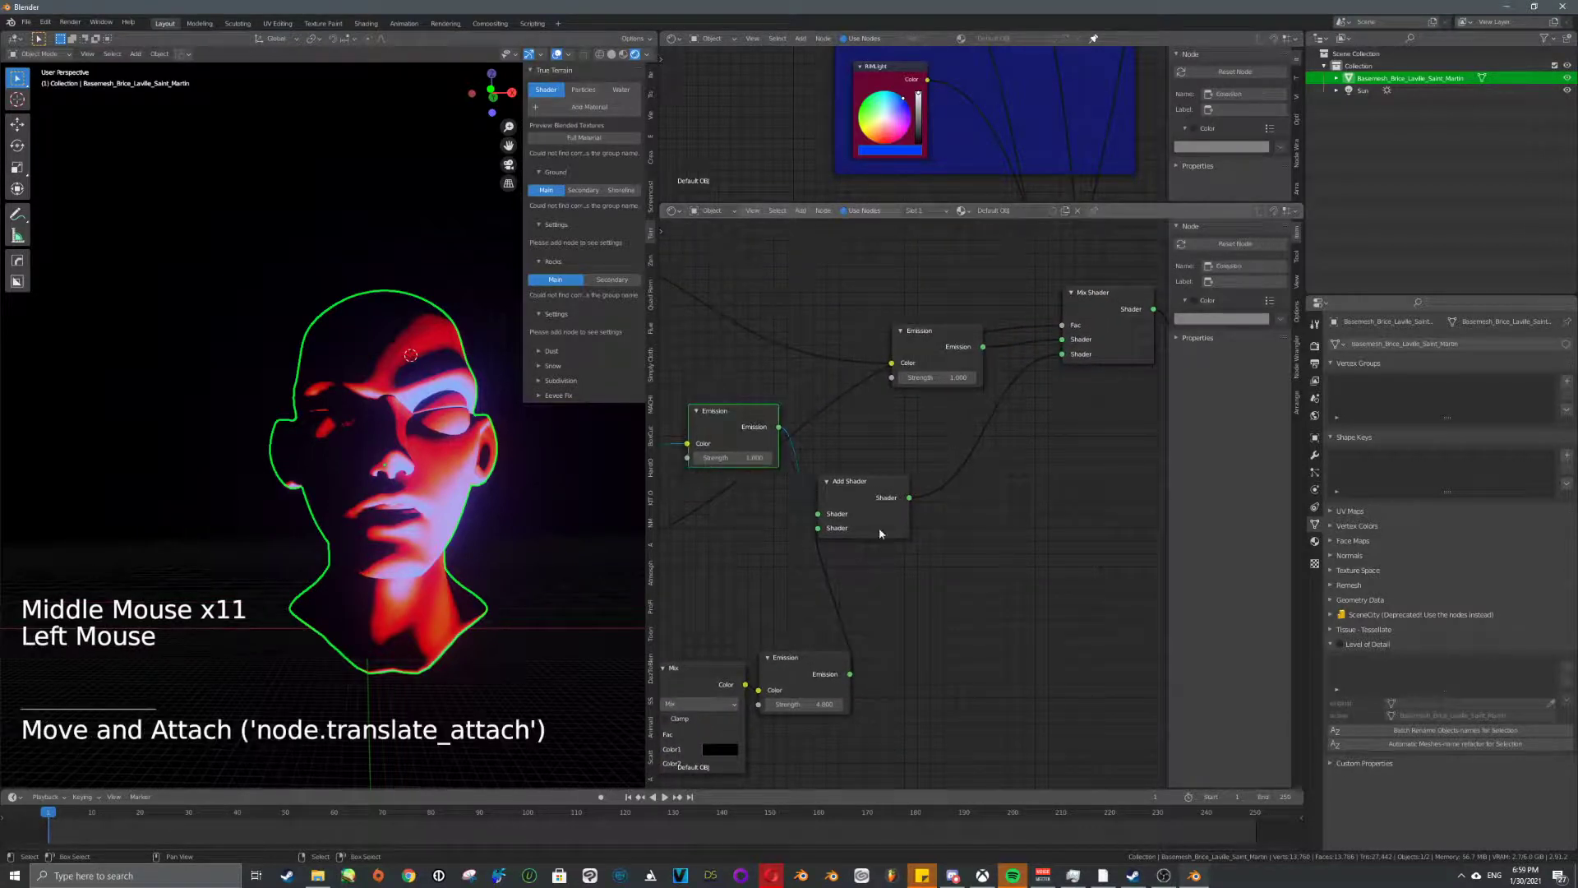
{"action": "middle_click_drag", "start_coordinate": [934, 509], "coordinate": [855, 503]}
{"action": "middle_click_drag", "start_coordinate": [674, 682], "coordinate": [780, 617]}
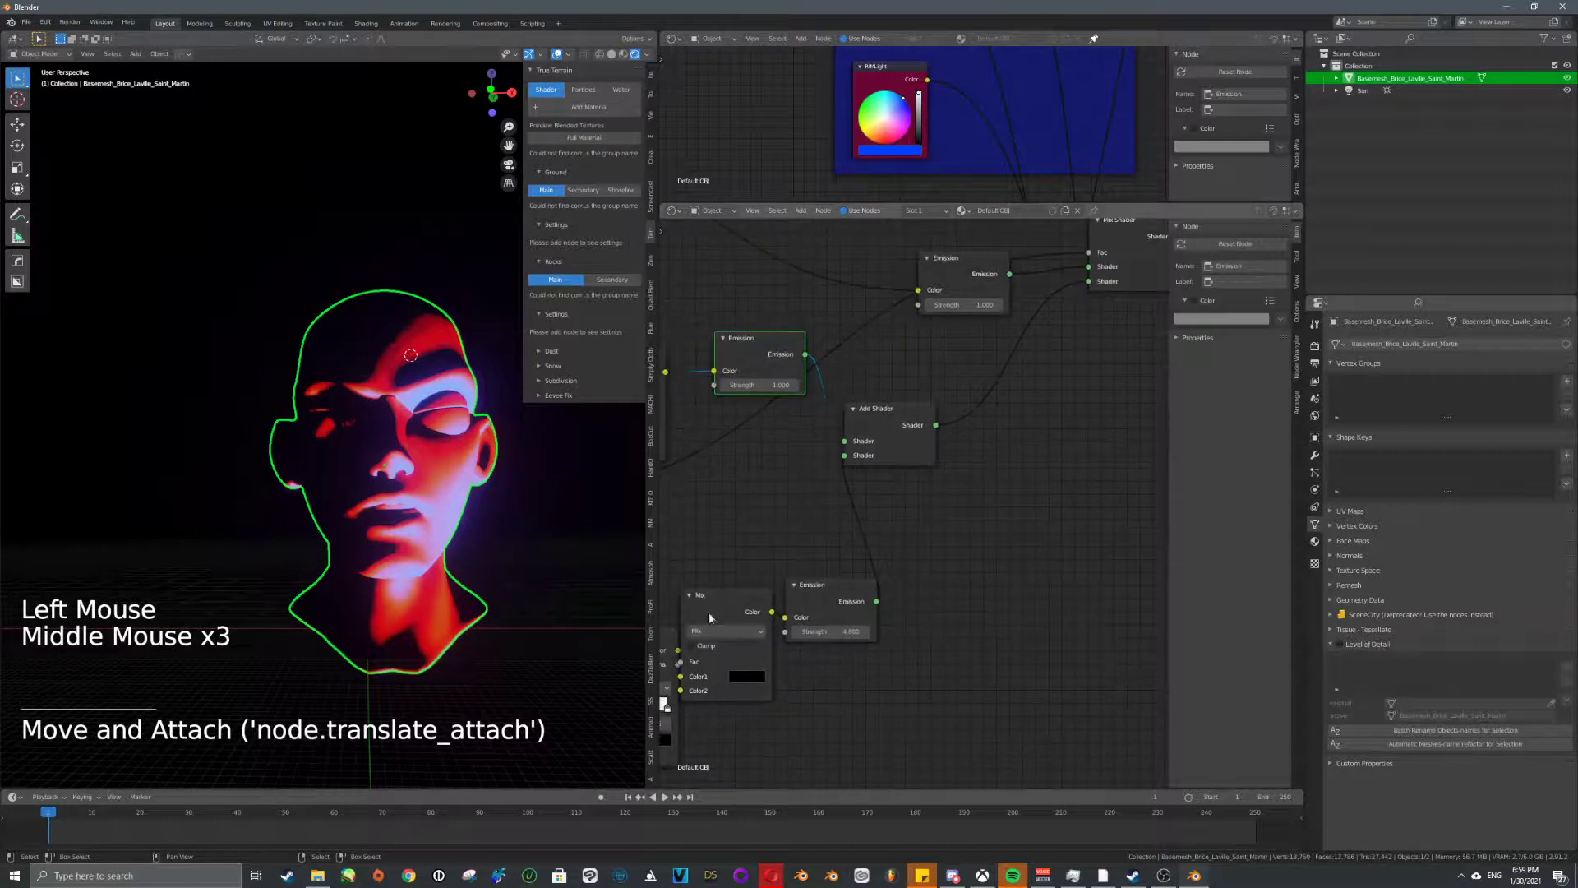
{"action": "middle_click_drag", "start_coordinate": [934, 396], "coordinate": [929, 479]}
{"action": "left_click_drag", "start_coordinate": [790, 490], "coordinate": [867, 465]}
{"action": "middle_click_drag", "start_coordinate": [868, 465], "coordinate": [1016, 469]}
{"action": "left_click_drag", "start_coordinate": [831, 403], "coordinate": [885, 417]}
{"action": "scroll", "coordinate": [885, 417], "scroll_direction": "down", "scroll_amount": 2}
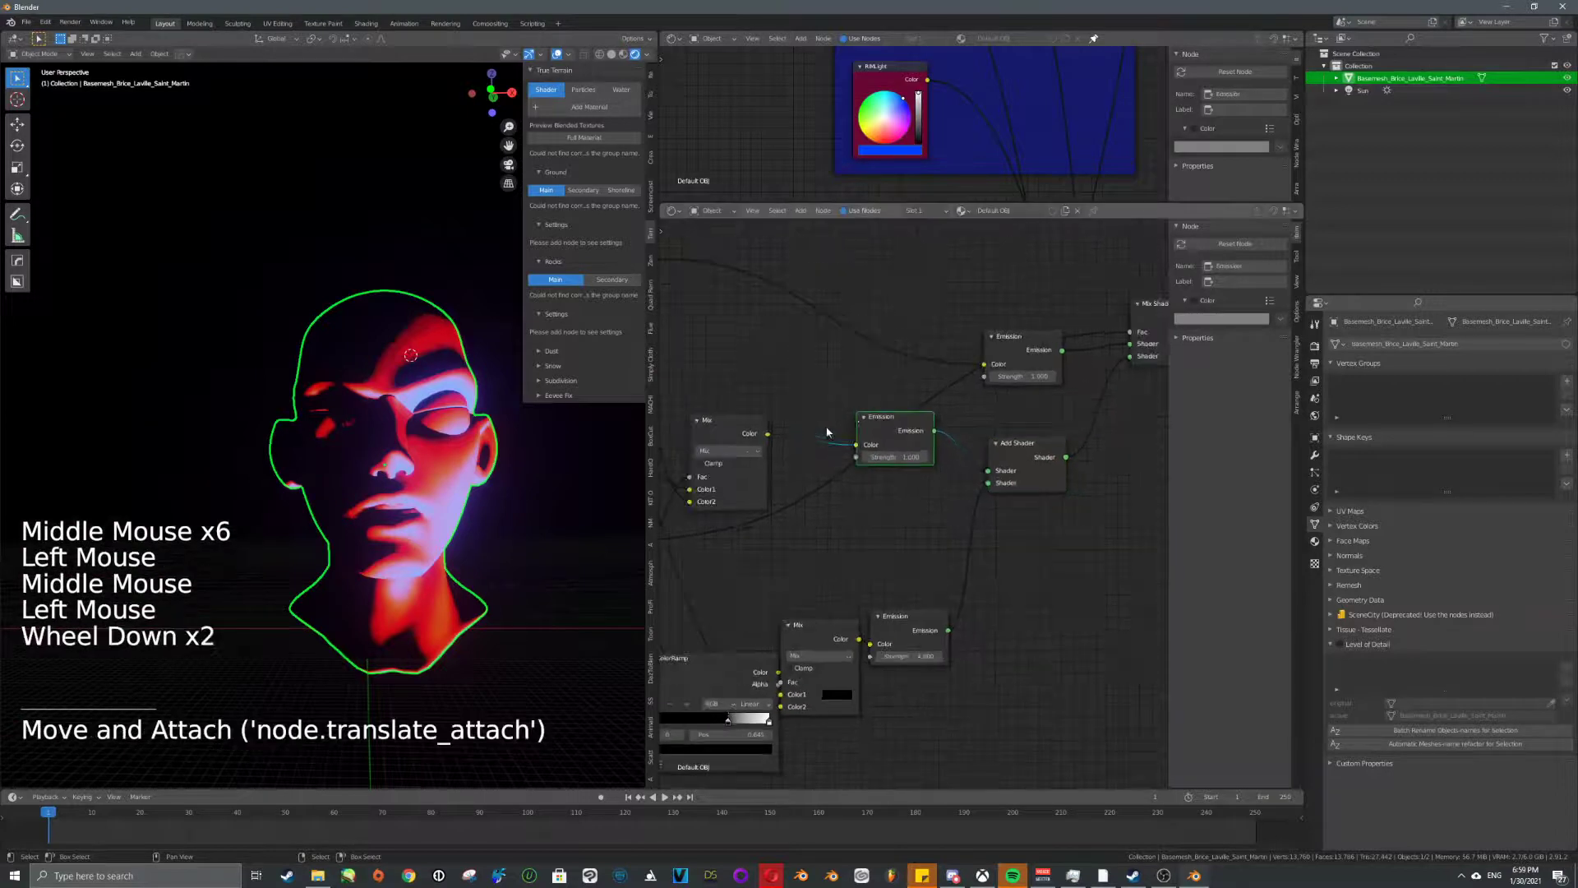
{"action": "middle_click_drag", "start_coordinate": [842, 405], "coordinate": [842, 440]}
{"action": "middle_click_drag", "start_coordinate": [964, 452], "coordinate": [919, 448]}
{"action": "left_click_drag", "start_coordinate": [830, 395], "coordinate": [758, 355]}
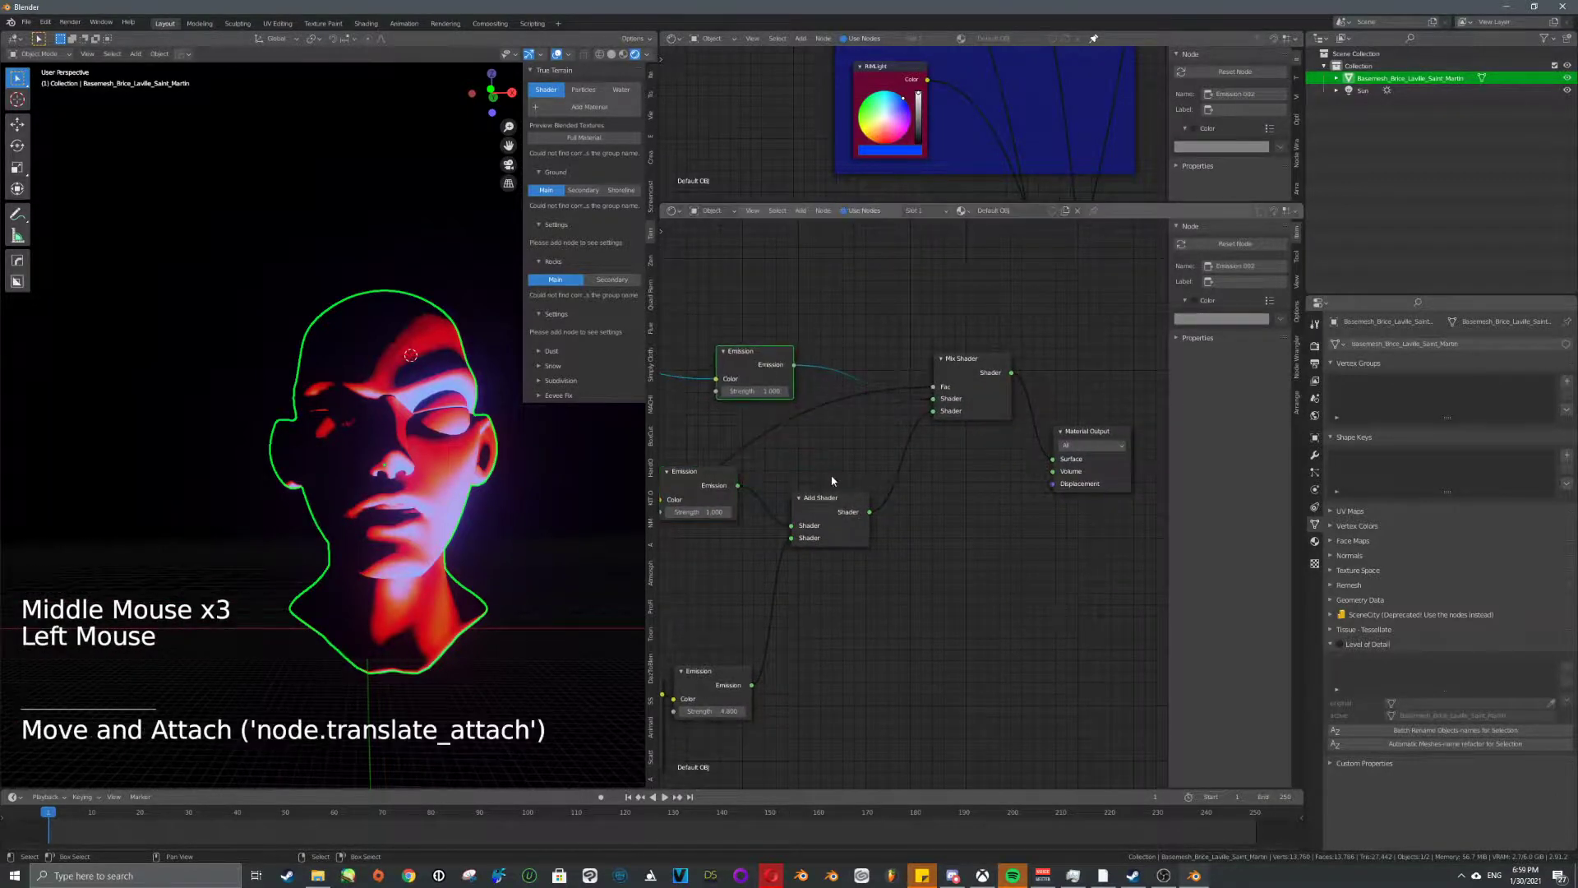
{"action": "middle_click_drag", "start_coordinate": [835, 483], "coordinate": [862, 483]}
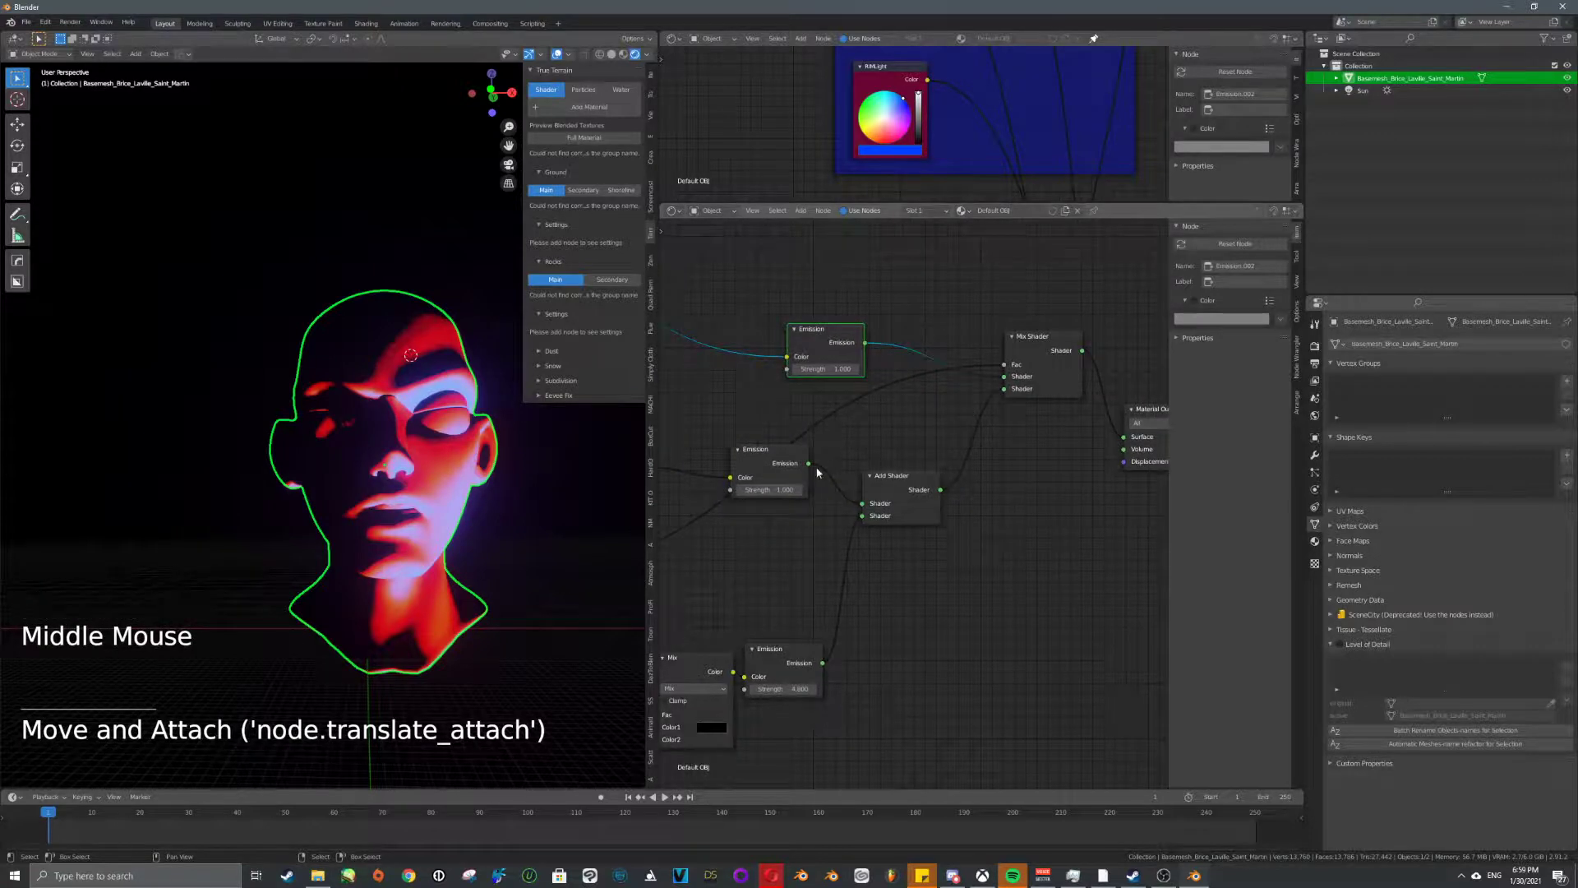
- Link the middle Emission directly to the Mix Shader's second shader input and delete the Add Shader
{"action": "left_click_drag", "start_coordinate": [809, 467], "coordinate": [813, 467]}
{"action": "left_click_drag", "start_coordinate": [1003, 387], "coordinate": [1003, 388]}
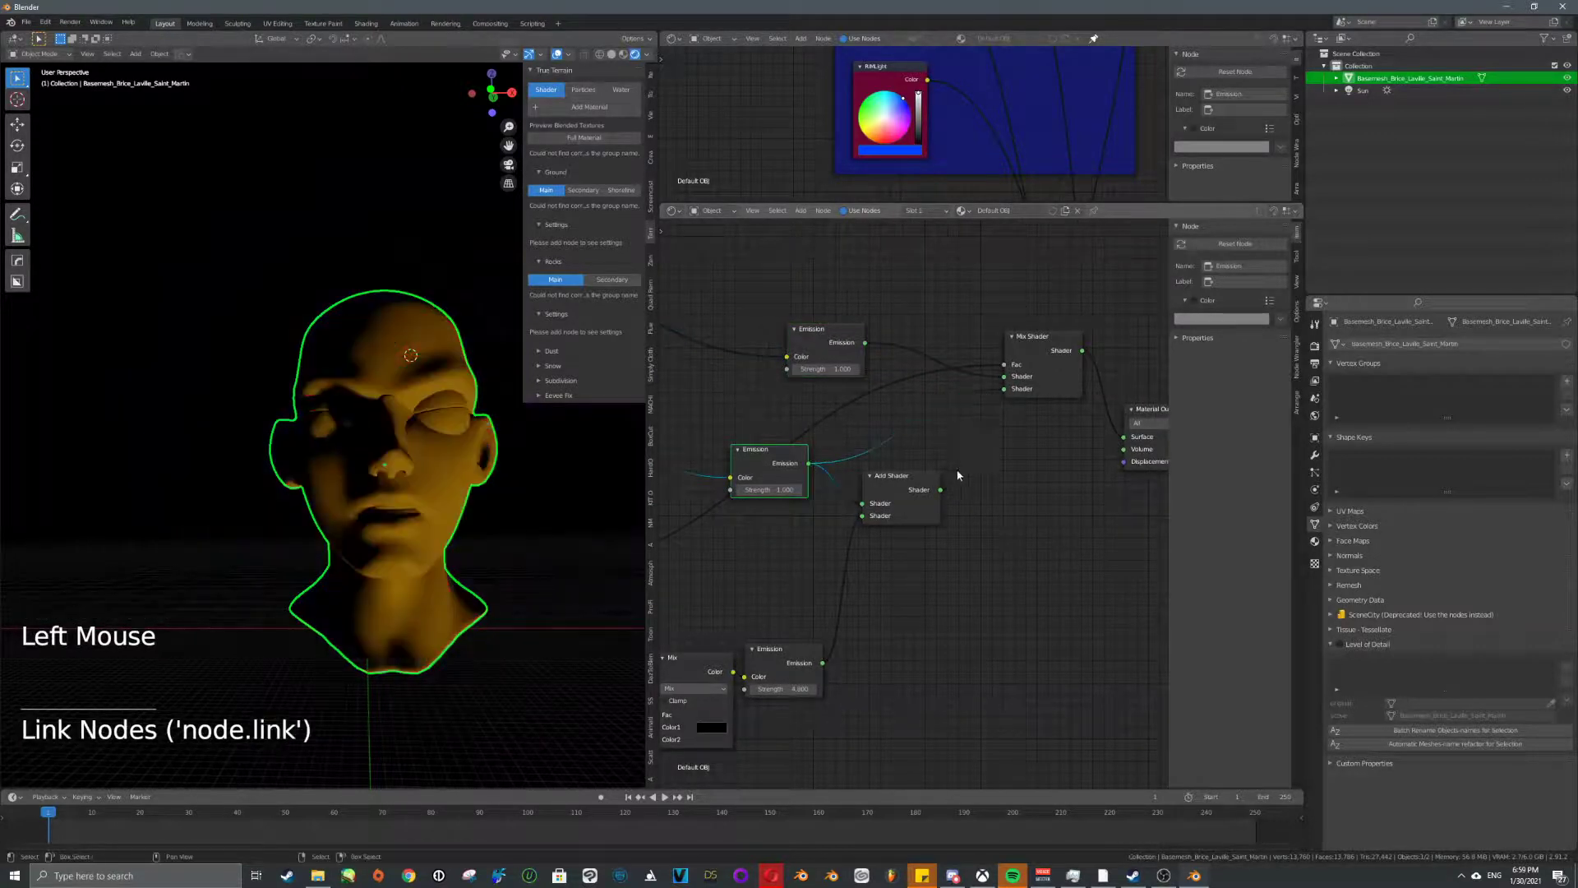
{"action": "right_click", "coordinate": [927, 489]}
{"action": "key", "text": "Delete"}
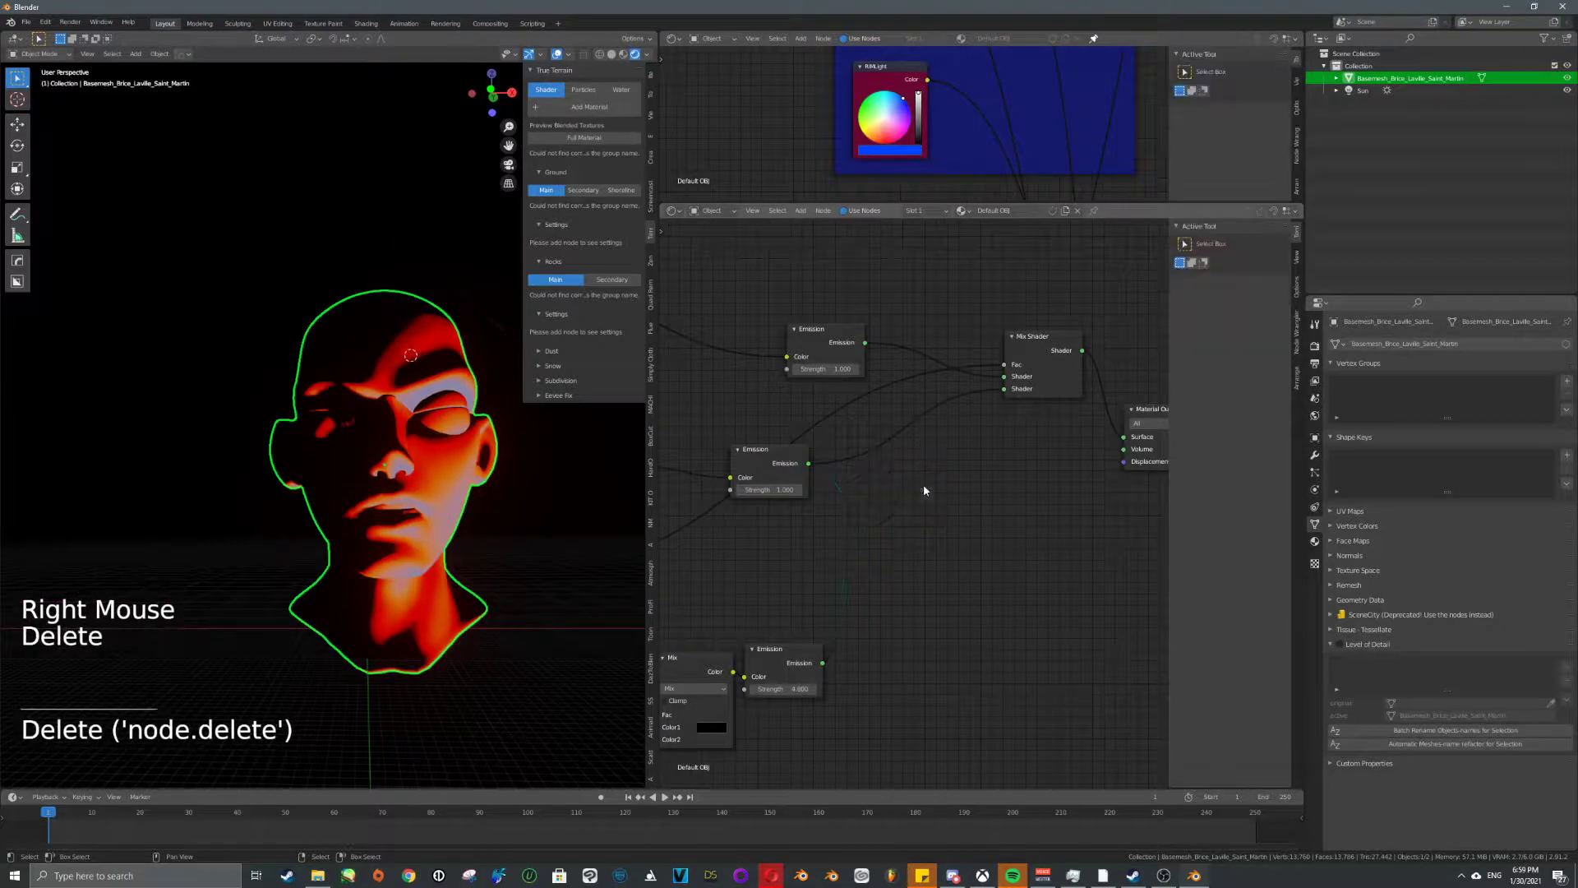
- Insert an Add Shader between the Mix Shader and Material Output, and link the rim-light Emission to its second input
{"action": "left_click", "coordinate": [1054, 363]}
{"action": "key", "text": "g"}
{"action": "left_click", "coordinate": [973, 377]}
{"action": "key", "text": "shift+a"}
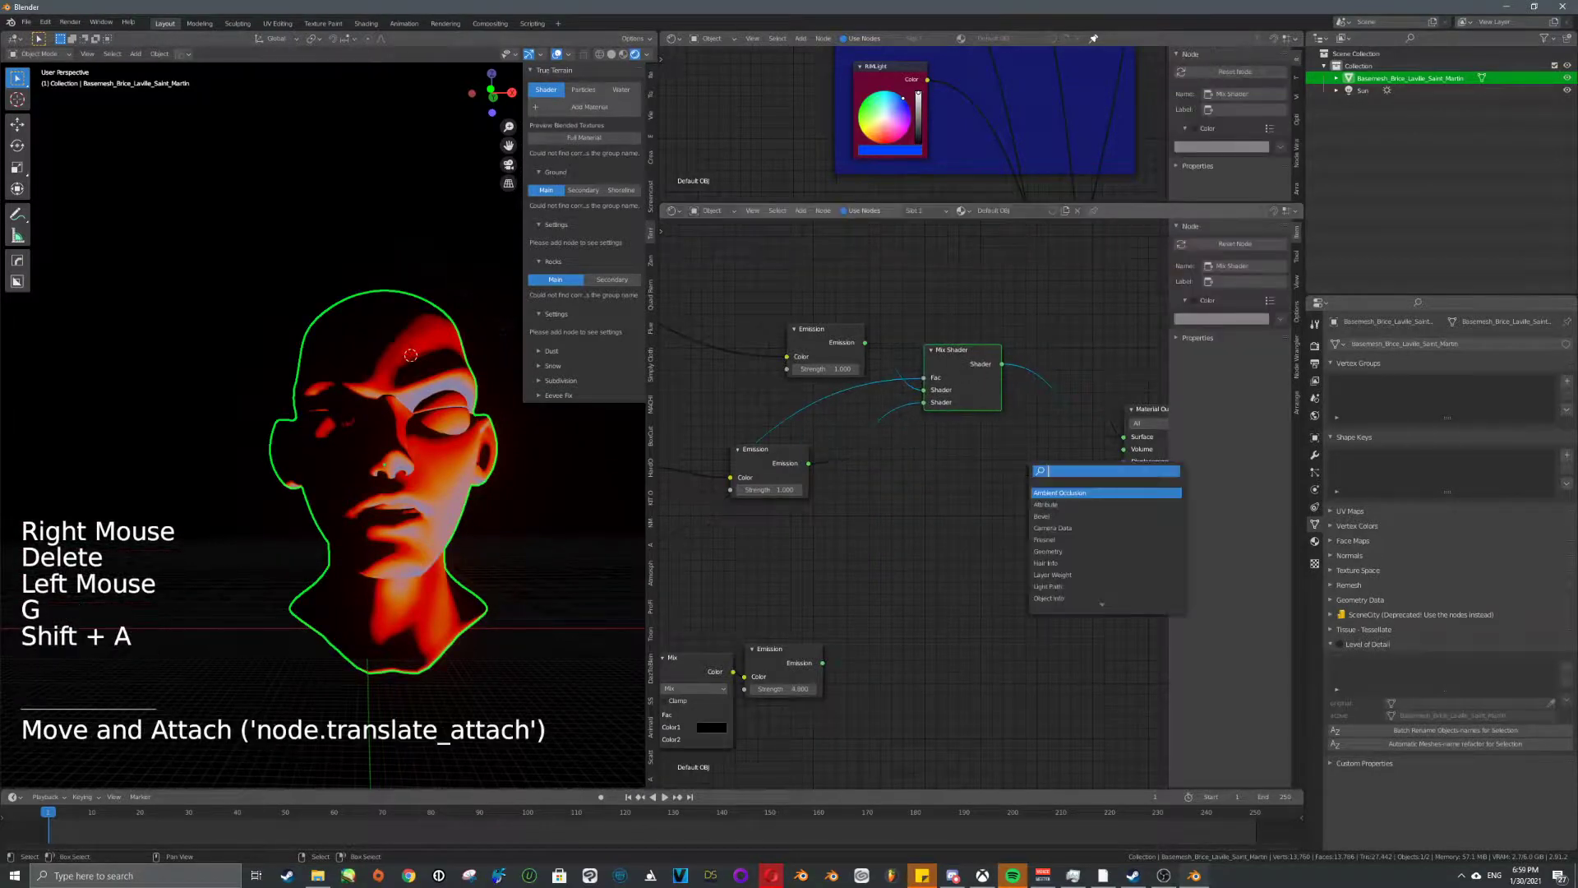
{"action": "type", "text": "add"}
{"action": "left_click", "coordinate": [1074, 491]}
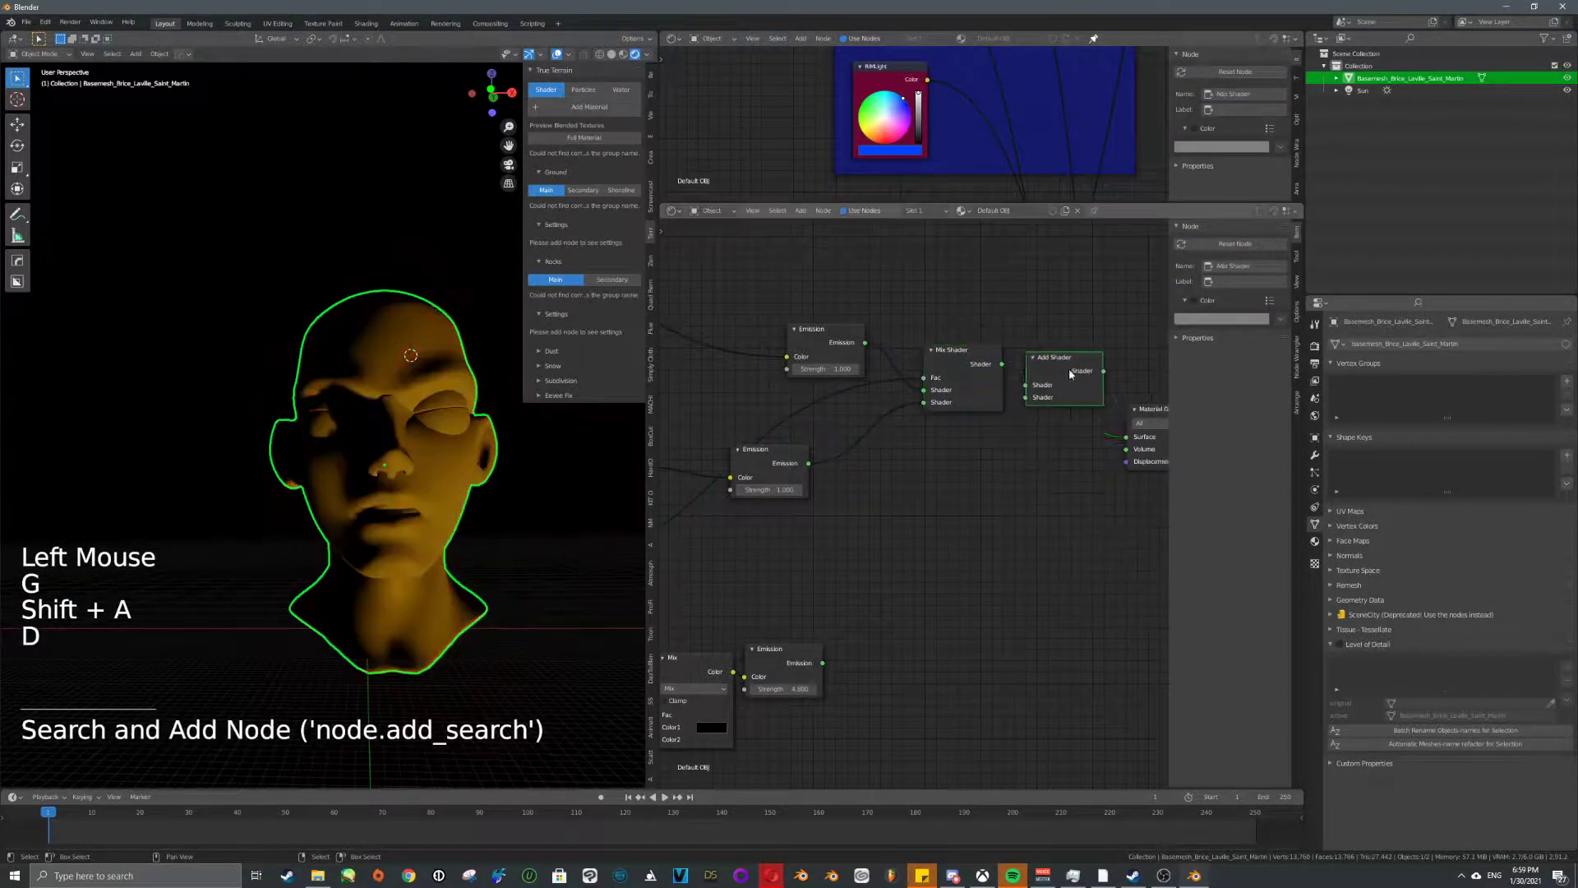
{"action": "left_click", "coordinate": [1074, 377]}
{"action": "left_click_drag", "start_coordinate": [822, 664], "coordinate": [1047, 397]}
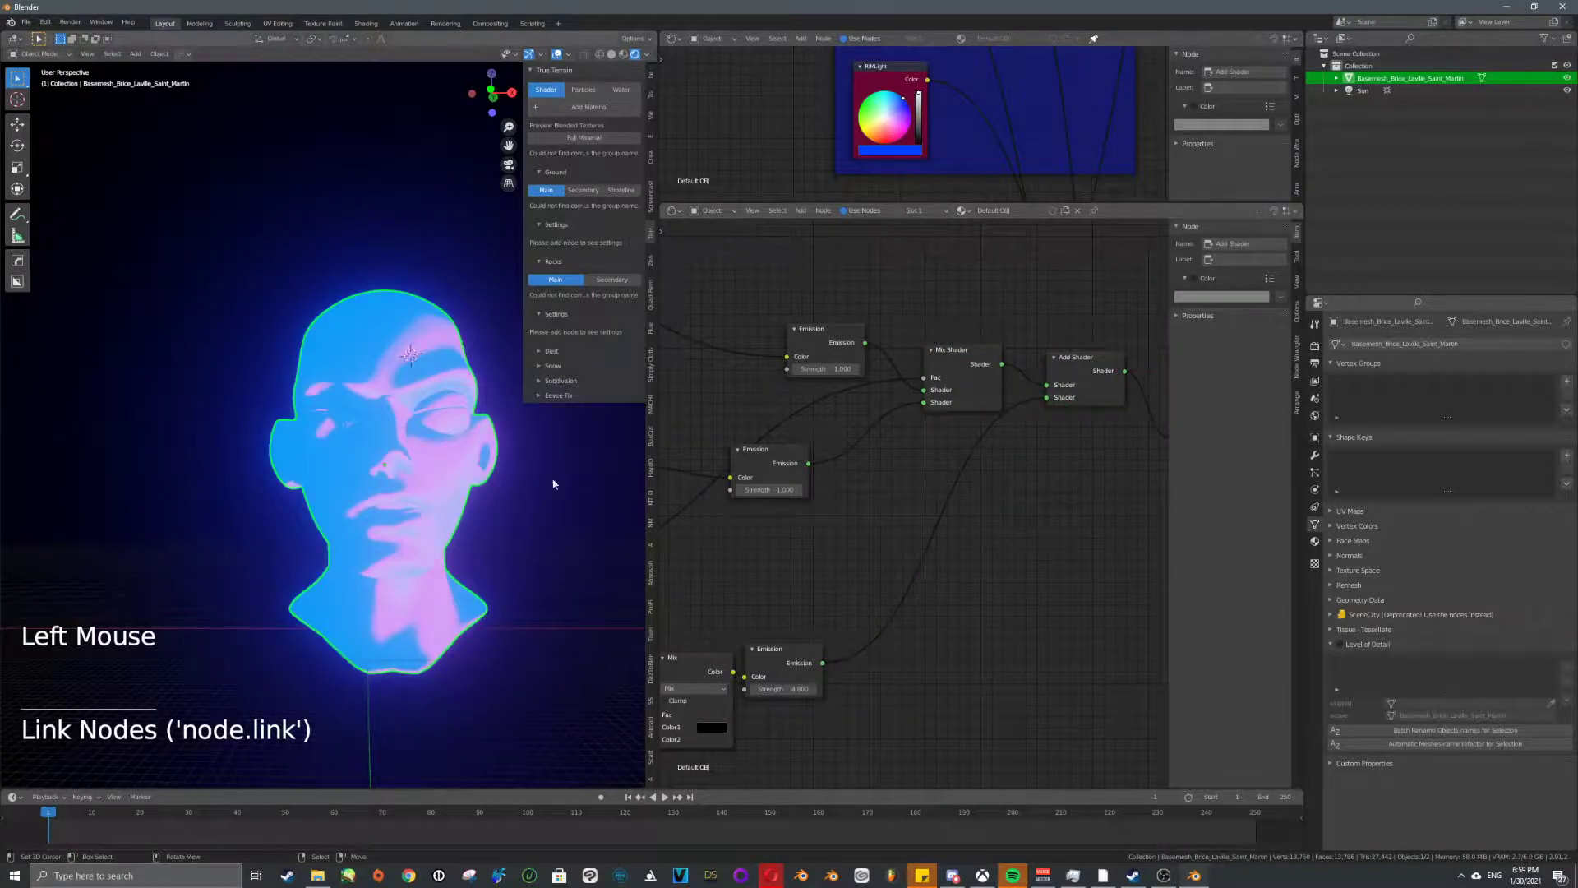
- Adjust the Value node in the Colours frame to narrow the rim light, and change the RimLight colour to a light orange
{"action": "scroll", "coordinate": [920, 164], "scroll_direction": "down", "scroll_amount": 3}
{"action": "middle_click_drag", "start_coordinate": [921, 178], "coordinate": [968, 127]}
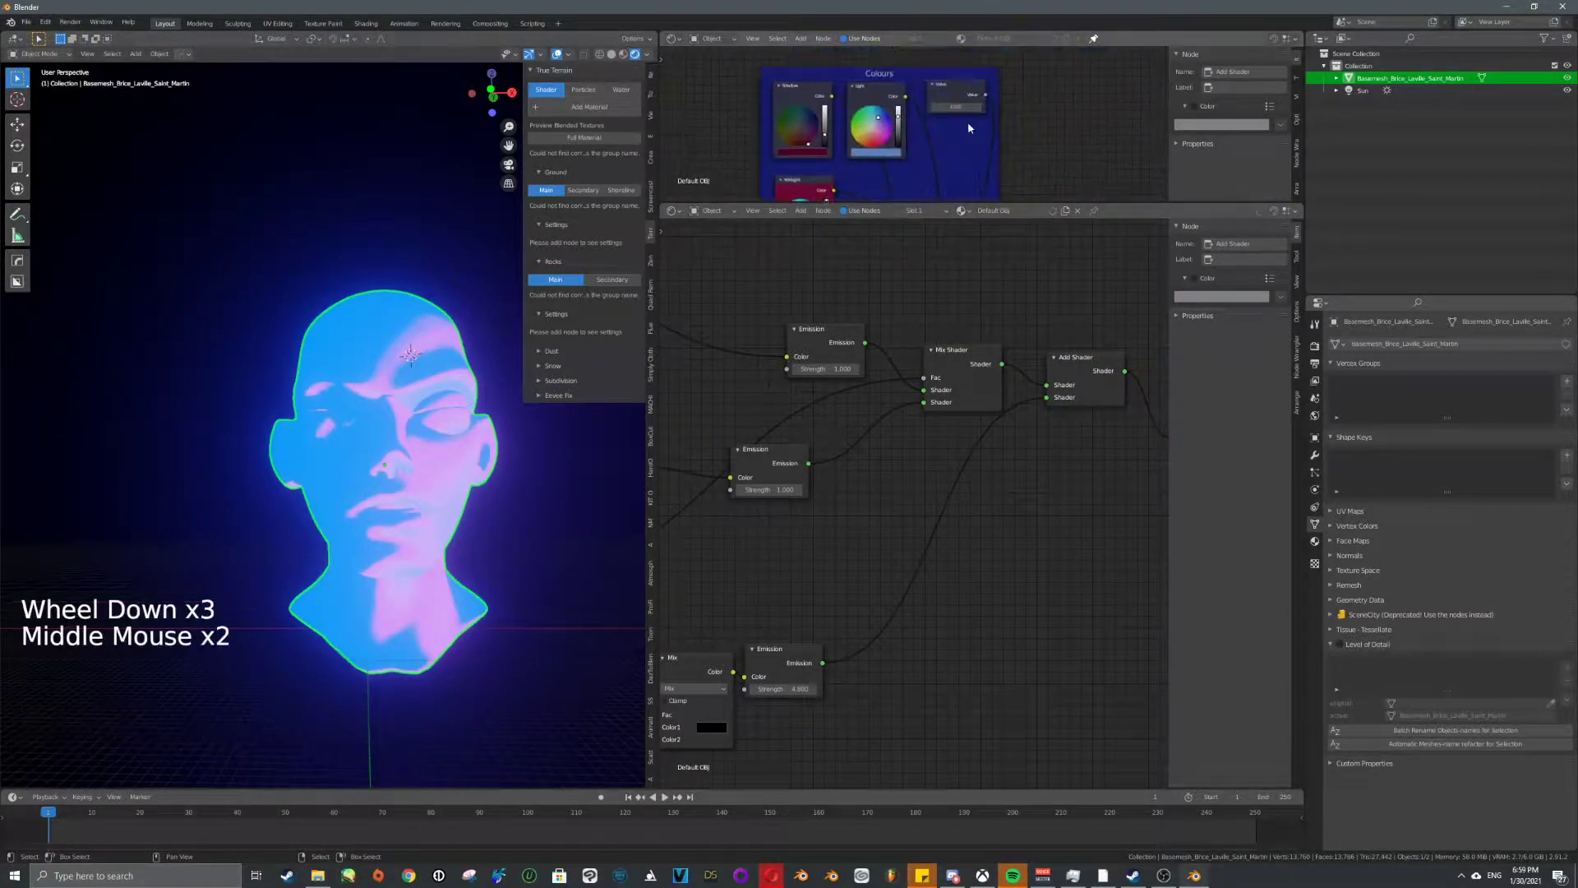
{"action": "left_click_drag", "start_coordinate": [956, 107], "coordinate": [960, 107]}
{"action": "middle_click_drag", "start_coordinate": [322, 316], "coordinate": [287, 330]}
{"action": "middle_click_drag", "start_coordinate": [854, 194], "coordinate": [913, 133]}
{"action": "left_click_drag", "start_coordinate": [860, 162], "coordinate": [864, 160]}
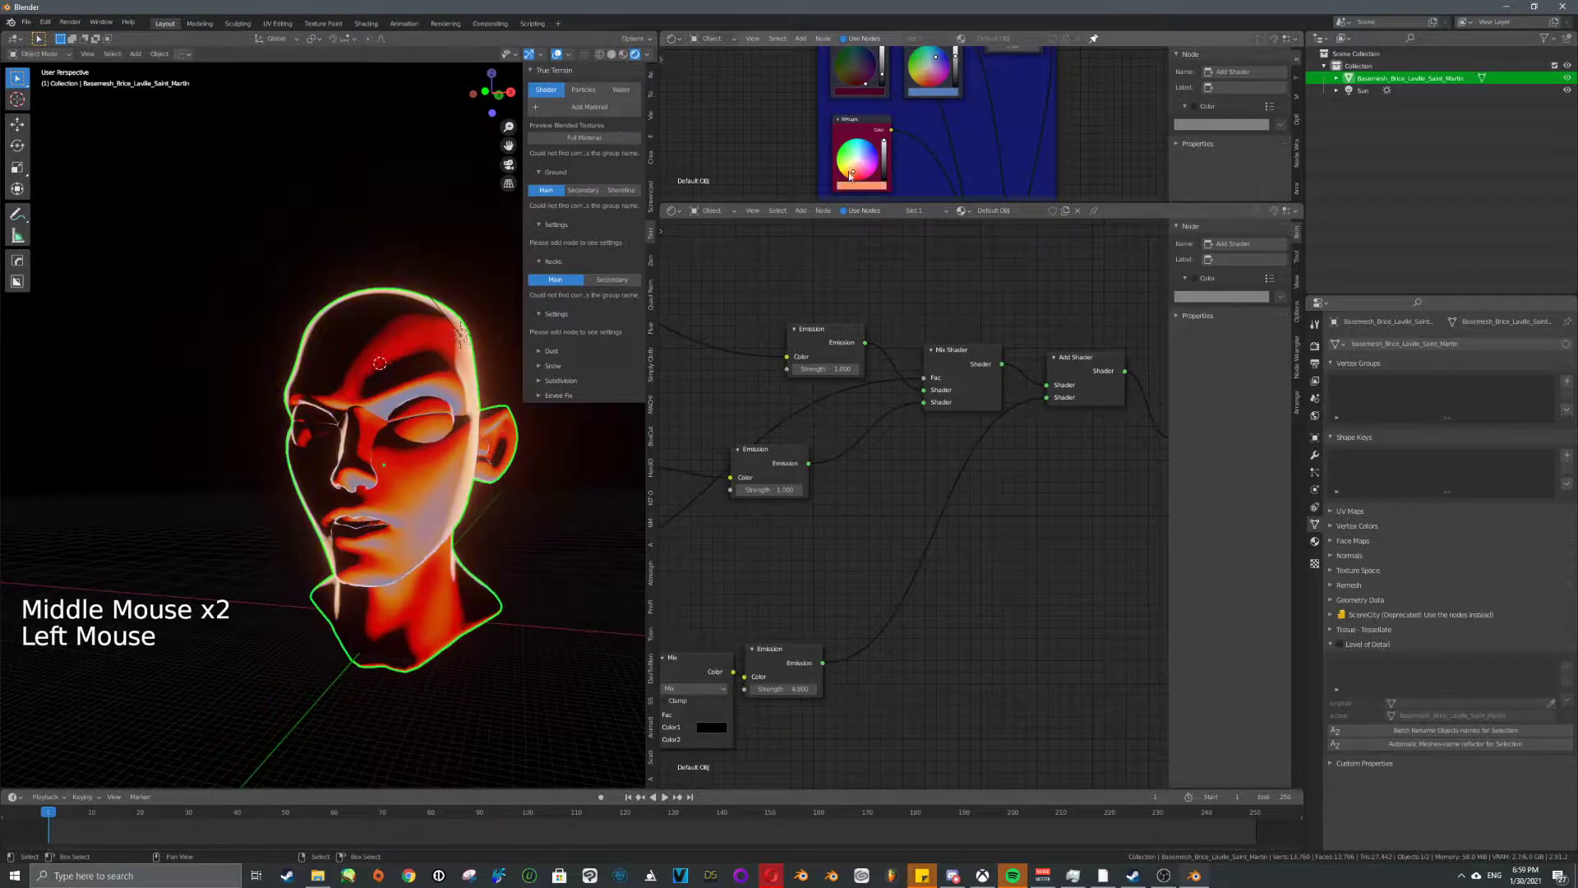
- Rotate the Sun light again to test the stylised shading and the rim light together
{"action": "mouse_move", "coordinate": [354, 354]}
{"action": "middle_mouse_down"}
{"action": "mouse_move", "coordinate": [385, 359]}
{"action": "mouse_move", "coordinate": [371, 345]}
{"action": "middle_mouse_up"}
{"action": "scroll", "coordinate": [385, 359], "scroll_direction": "up", "scroll_amount": 4}
{"action": "middle_click_drag", "start_coordinate": [371, 345], "coordinate": [332, 277]}
{"action": "scroll", "coordinate": [332, 278], "scroll_direction": "down", "scroll_amount": 3}
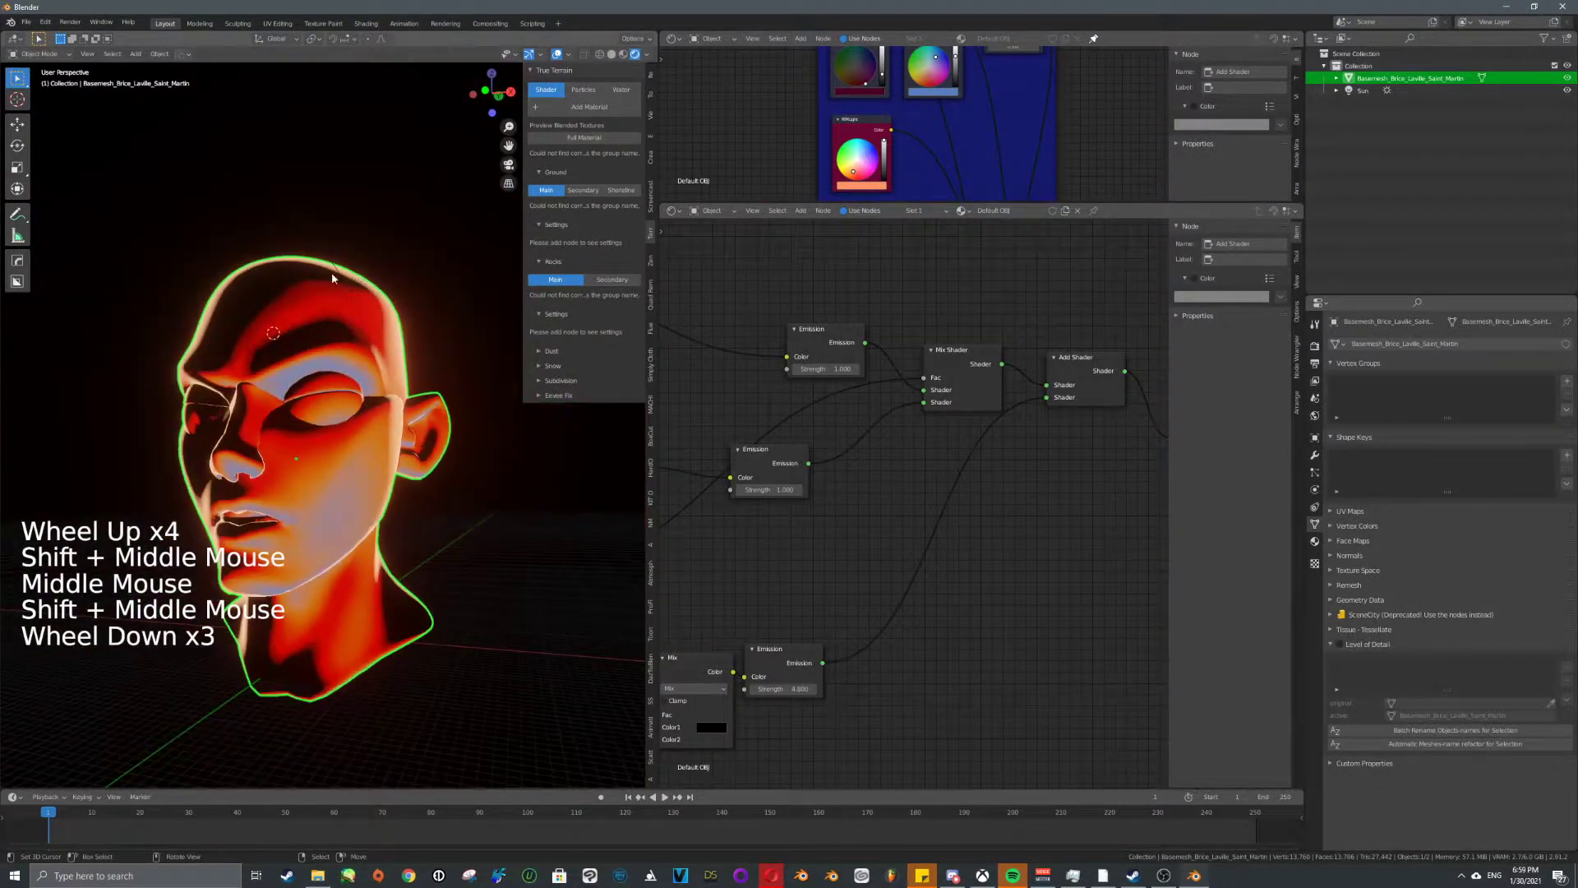
{"action": "right_click", "coordinate": [349, 306]}
{"action": "key", "text": "r"}
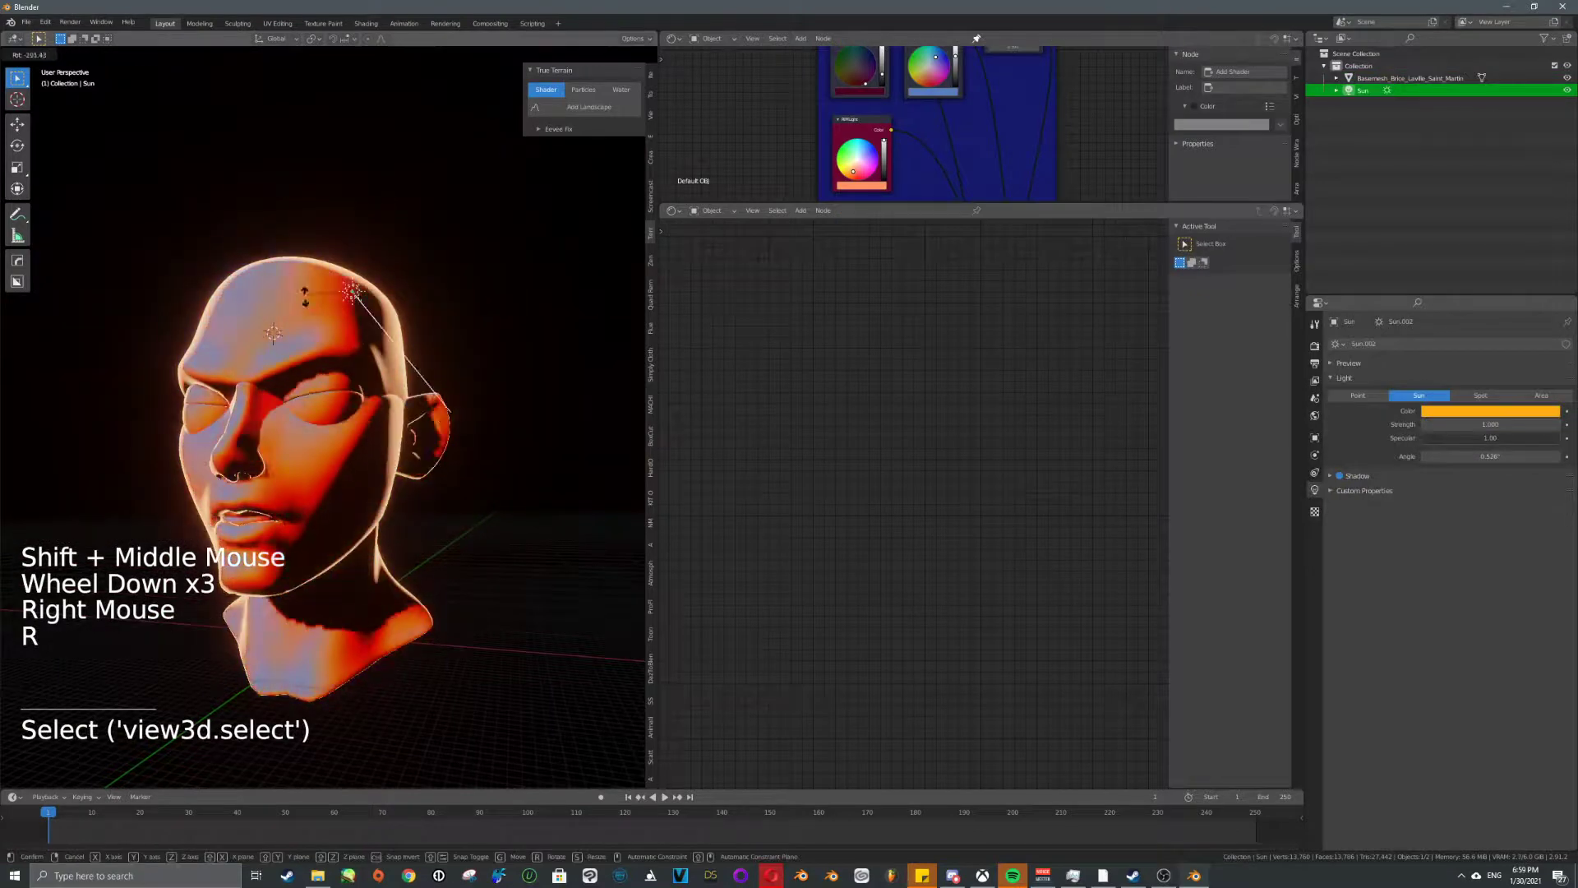
{"action": "left_click", "coordinate": [411, 300]}
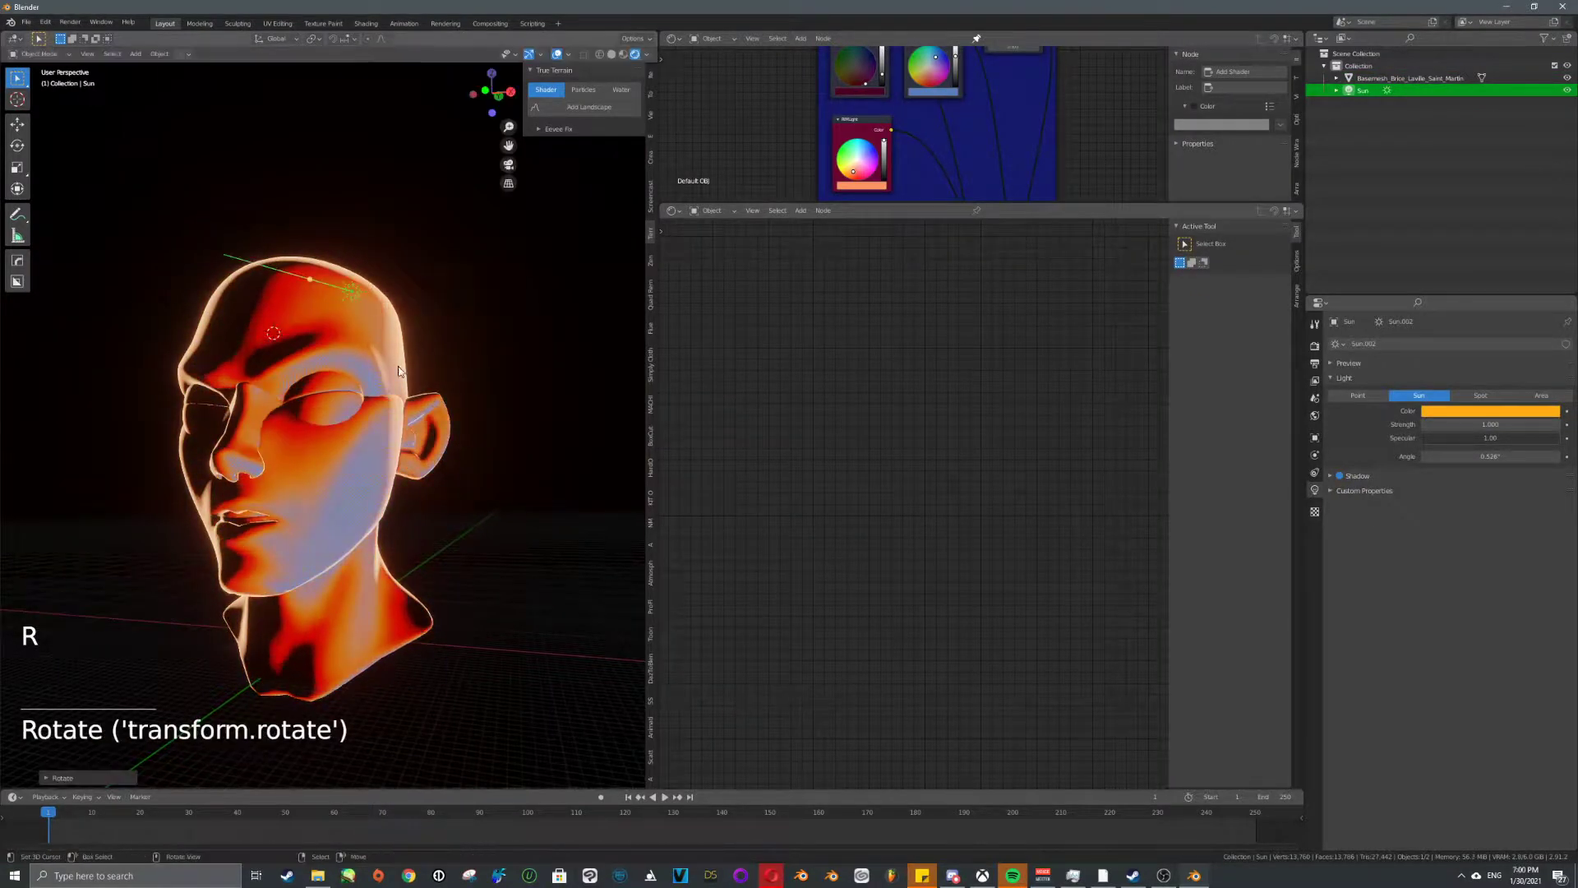
- Inspect the head's side and the fine line shading on its cheek at close and wider range
{"action": "scroll", "coordinate": [415, 328], "scroll_direction": "up", "scroll_amount": 3}
{"action": "middle_click_drag", "start_coordinate": [417, 354], "coordinate": [444, 436]}
{"action": "scroll", "coordinate": [416, 427], "scroll_direction": "down", "scroll_amount": 3}
{"action": "scroll", "coordinate": [443, 436], "scroll_direction": "up", "scroll_amount": 3}
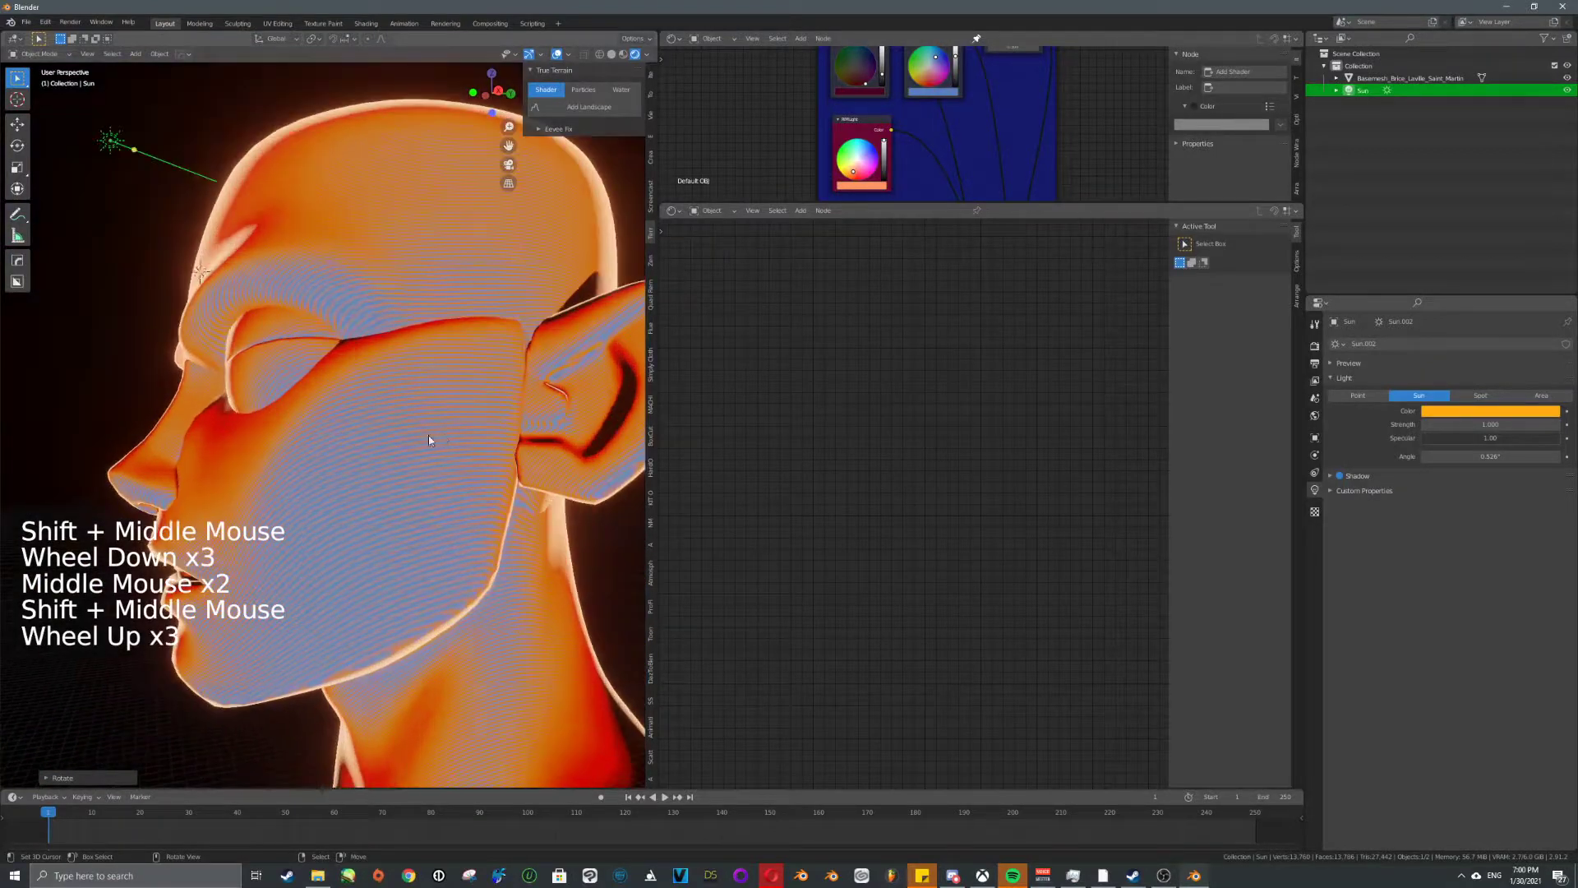
{"action": "scroll", "coordinate": [380, 440], "scroll_direction": "down", "scroll_amount": 3}
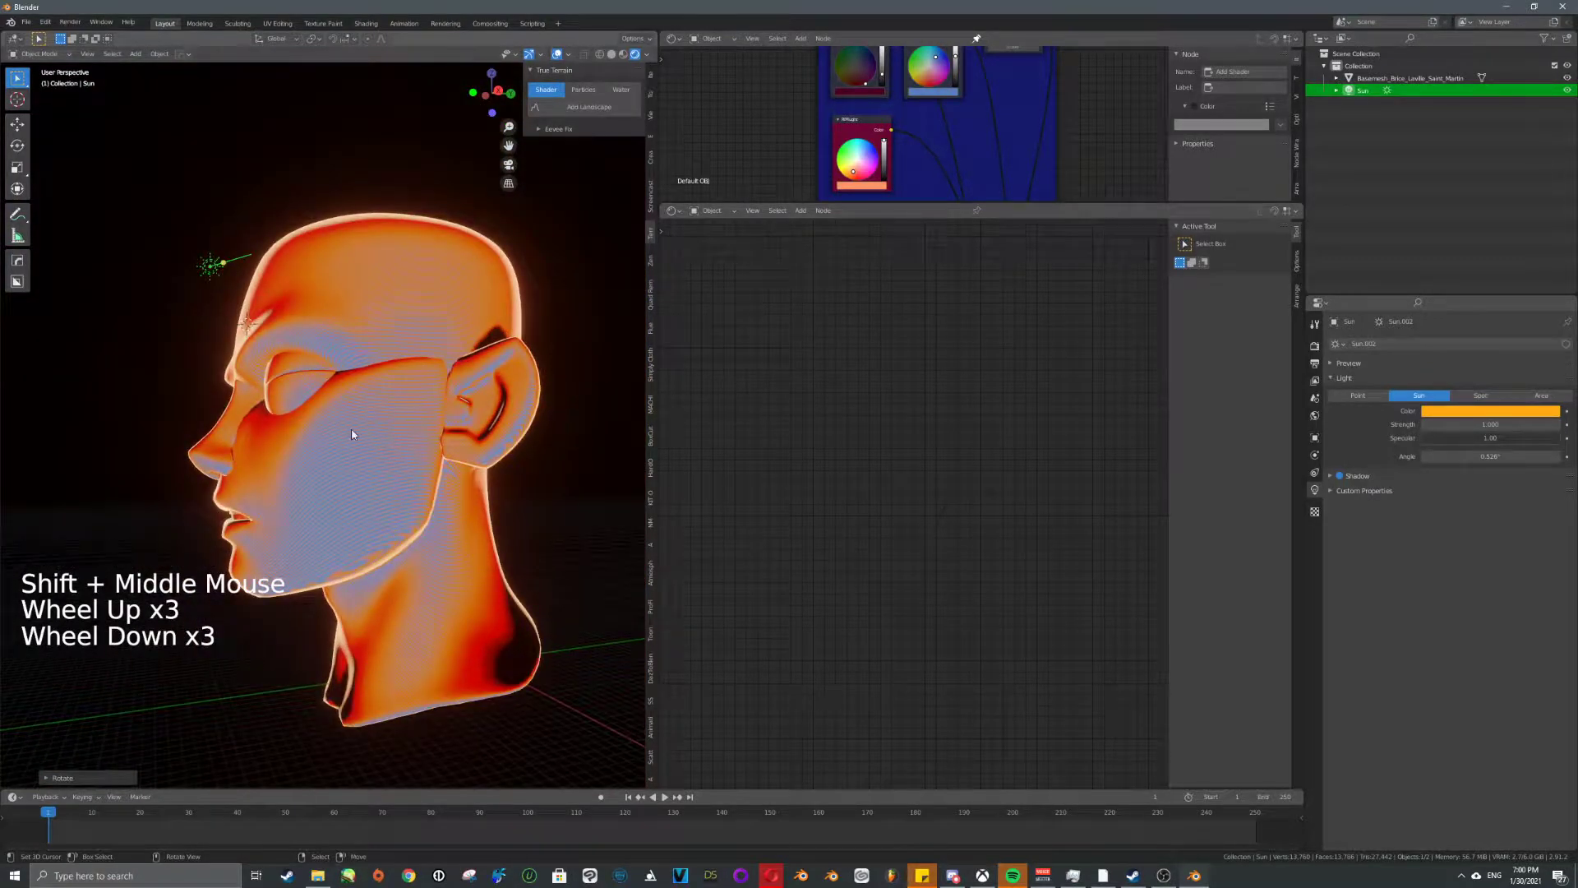
- Select the head mesh and review its node tree, including the orange line texture frame and the Colours frame
{"action": "right_click", "coordinate": [401, 467]}
{"action": "scroll", "coordinate": [821, 493], "scroll_direction": "down", "scroll_amount": 7}
{"action": "scroll", "coordinate": [837, 535], "scroll_direction": "down", "scroll_amount": 5}
{"action": "middle_click_drag", "start_coordinate": [822, 493], "coordinate": [993, 446]}
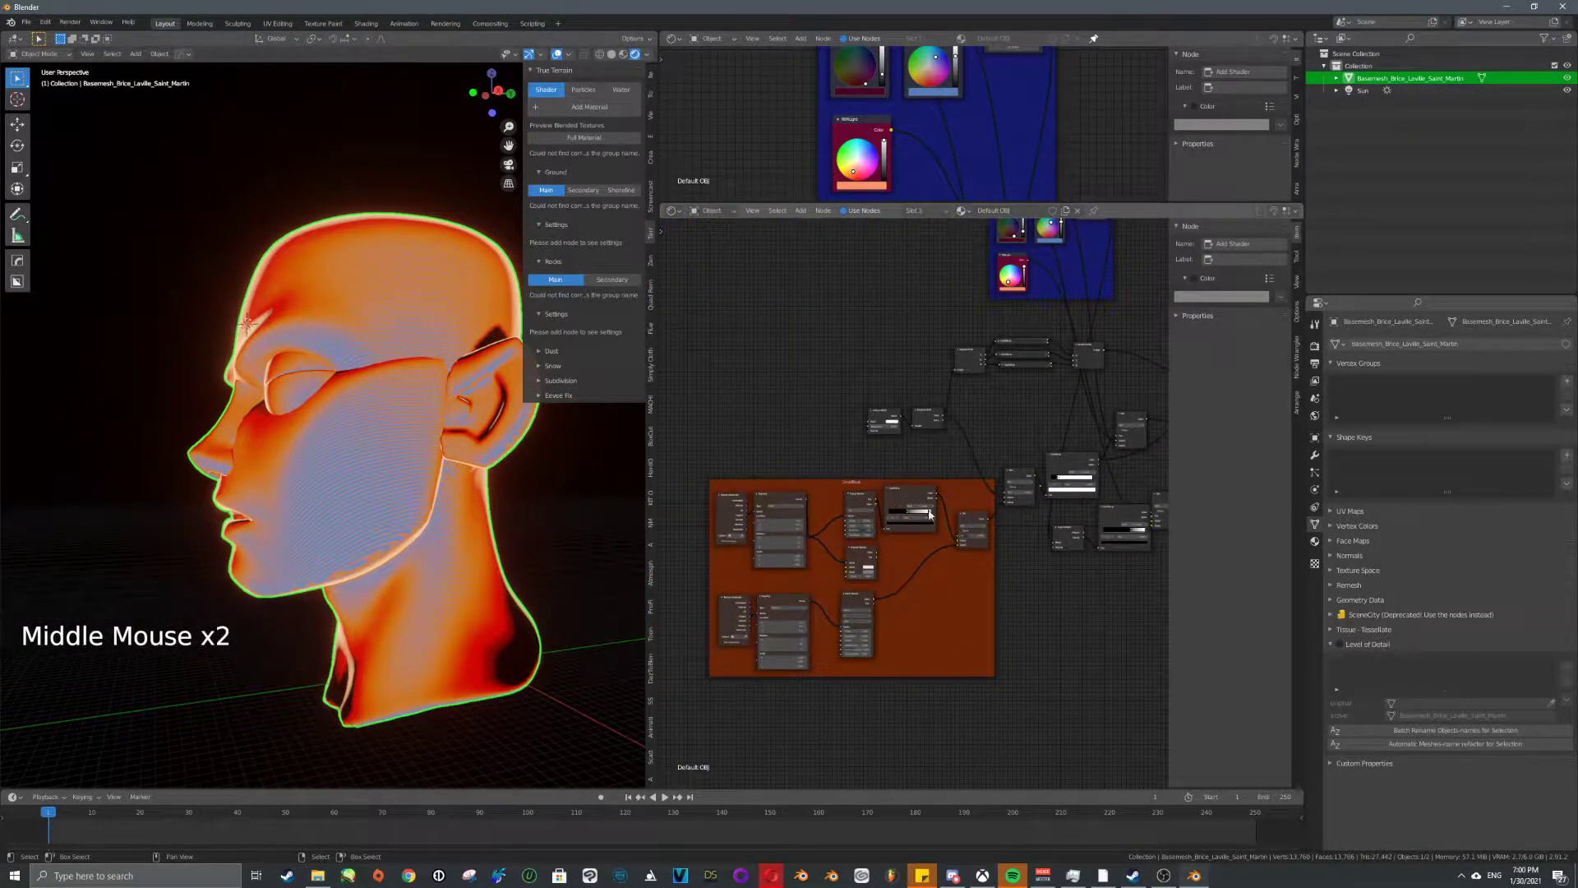
{"action": "scroll", "coordinate": [930, 514], "scroll_direction": "up", "scroll_amount": 4}
{"action": "middle_click_drag", "start_coordinate": [930, 514], "coordinate": [1047, 480]}
{"action": "scroll", "coordinate": [1042, 496], "scroll_direction": "up", "scroll_amount": 4}
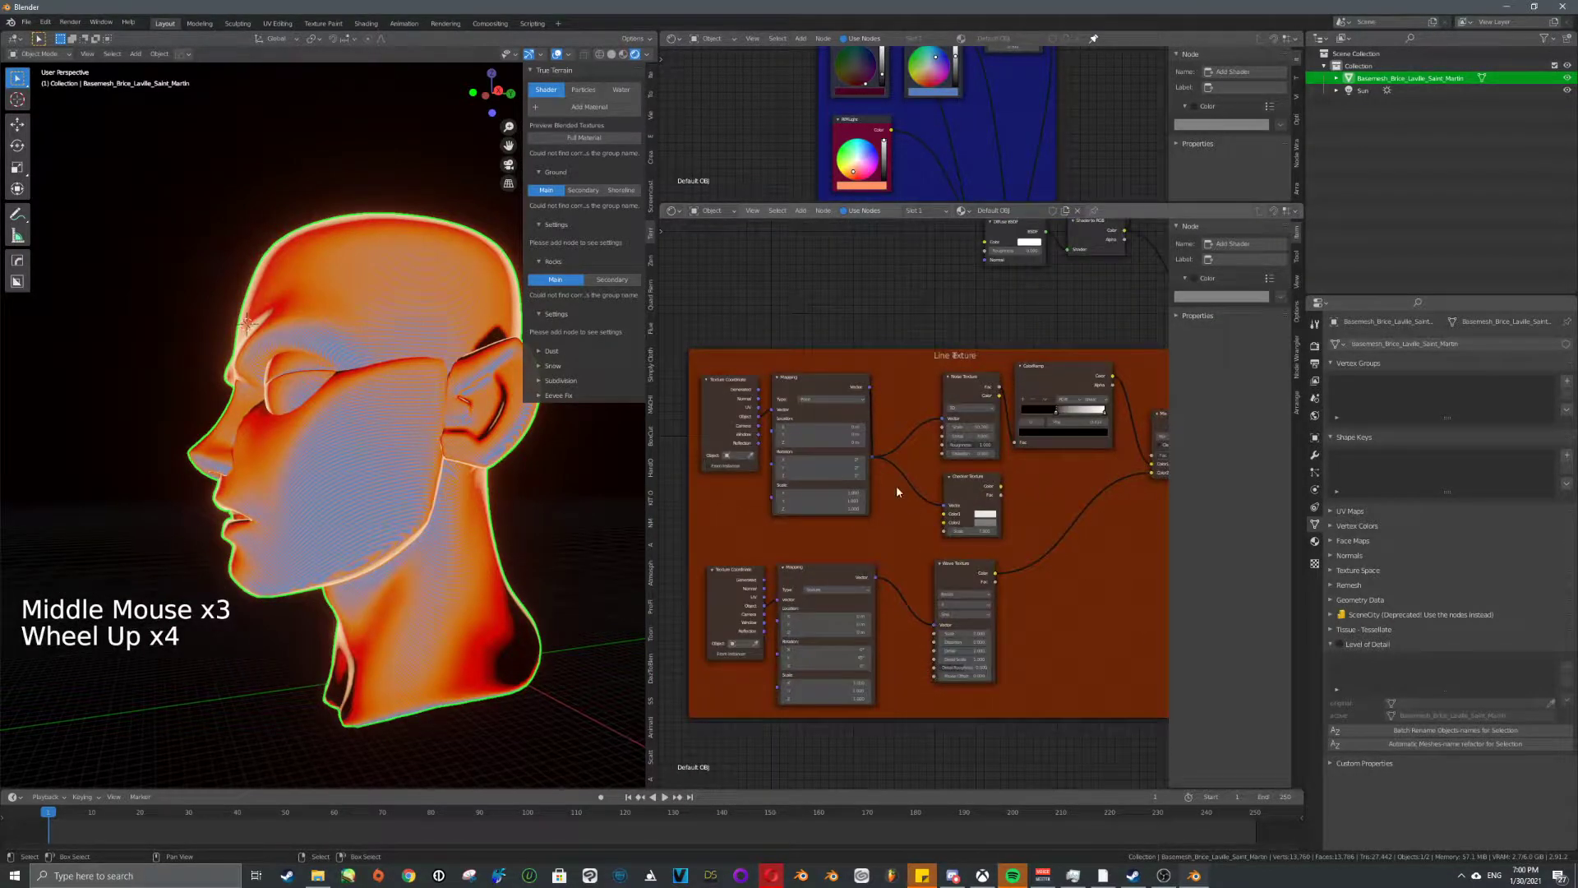
{"action": "middle_click_drag", "start_coordinate": [1057, 442], "coordinate": [983, 654]}
{"action": "scroll", "coordinate": [911, 491], "scroll_direction": "down", "scroll_amount": 6}
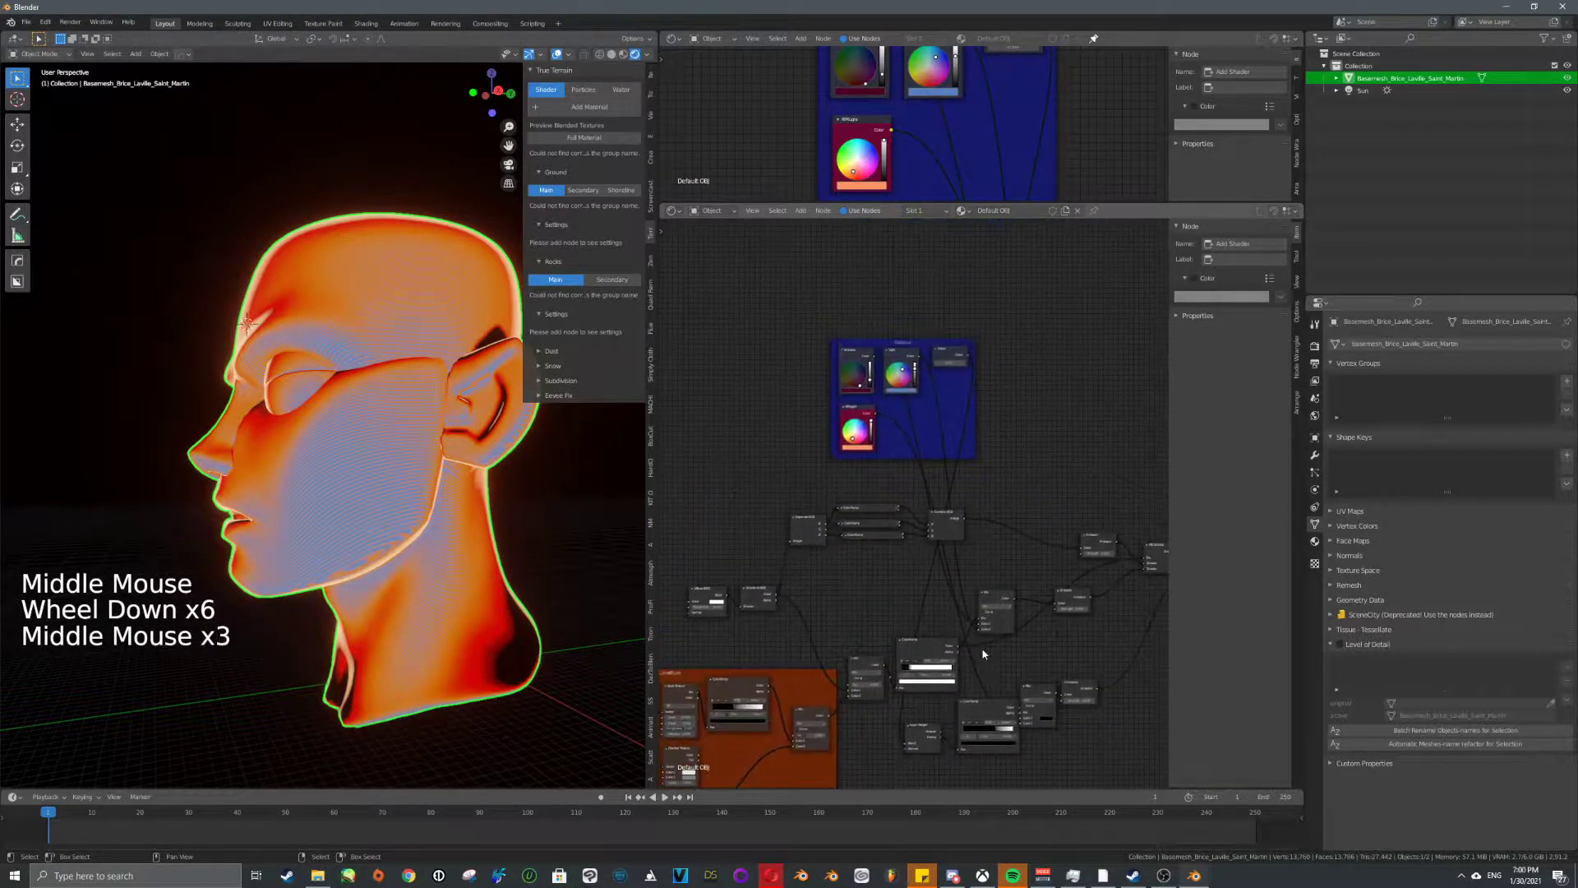
{"action": "middle_click_drag", "start_coordinate": [1001, 566], "coordinate": [968, 536]}
{"action": "scroll", "coordinate": [968, 536], "scroll_direction": "up", "scroll_amount": 7}
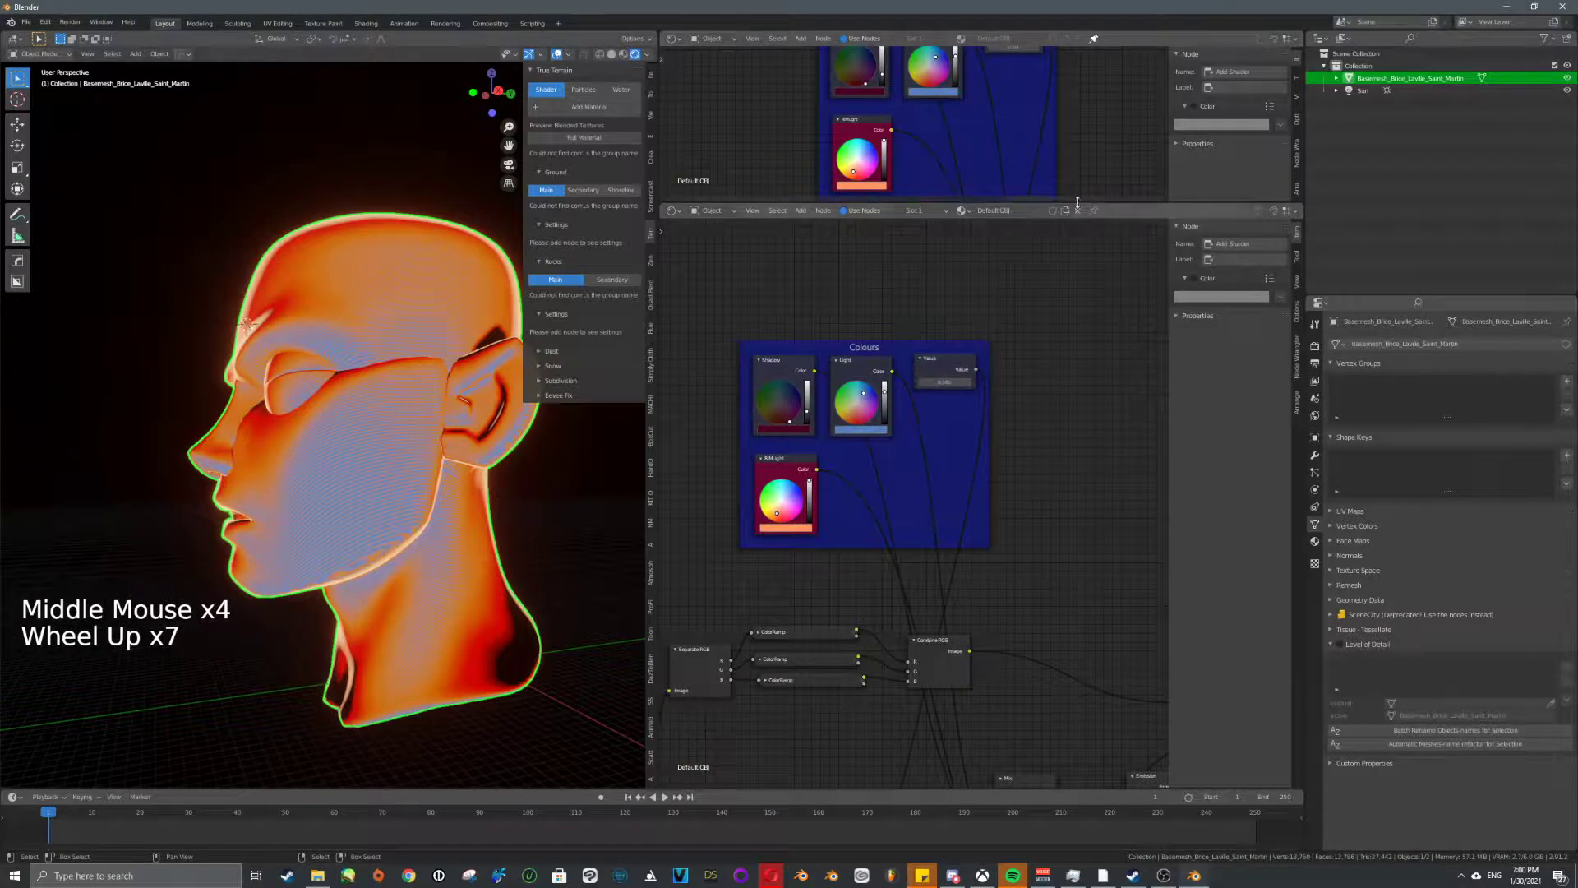
- Enlarge the upper node editor to show the whole Colours frame, and brighten and recolour the Light node to pale lavender
{"action": "left_click_drag", "start_coordinate": [1105, 202], "coordinate": [1105, 408]}
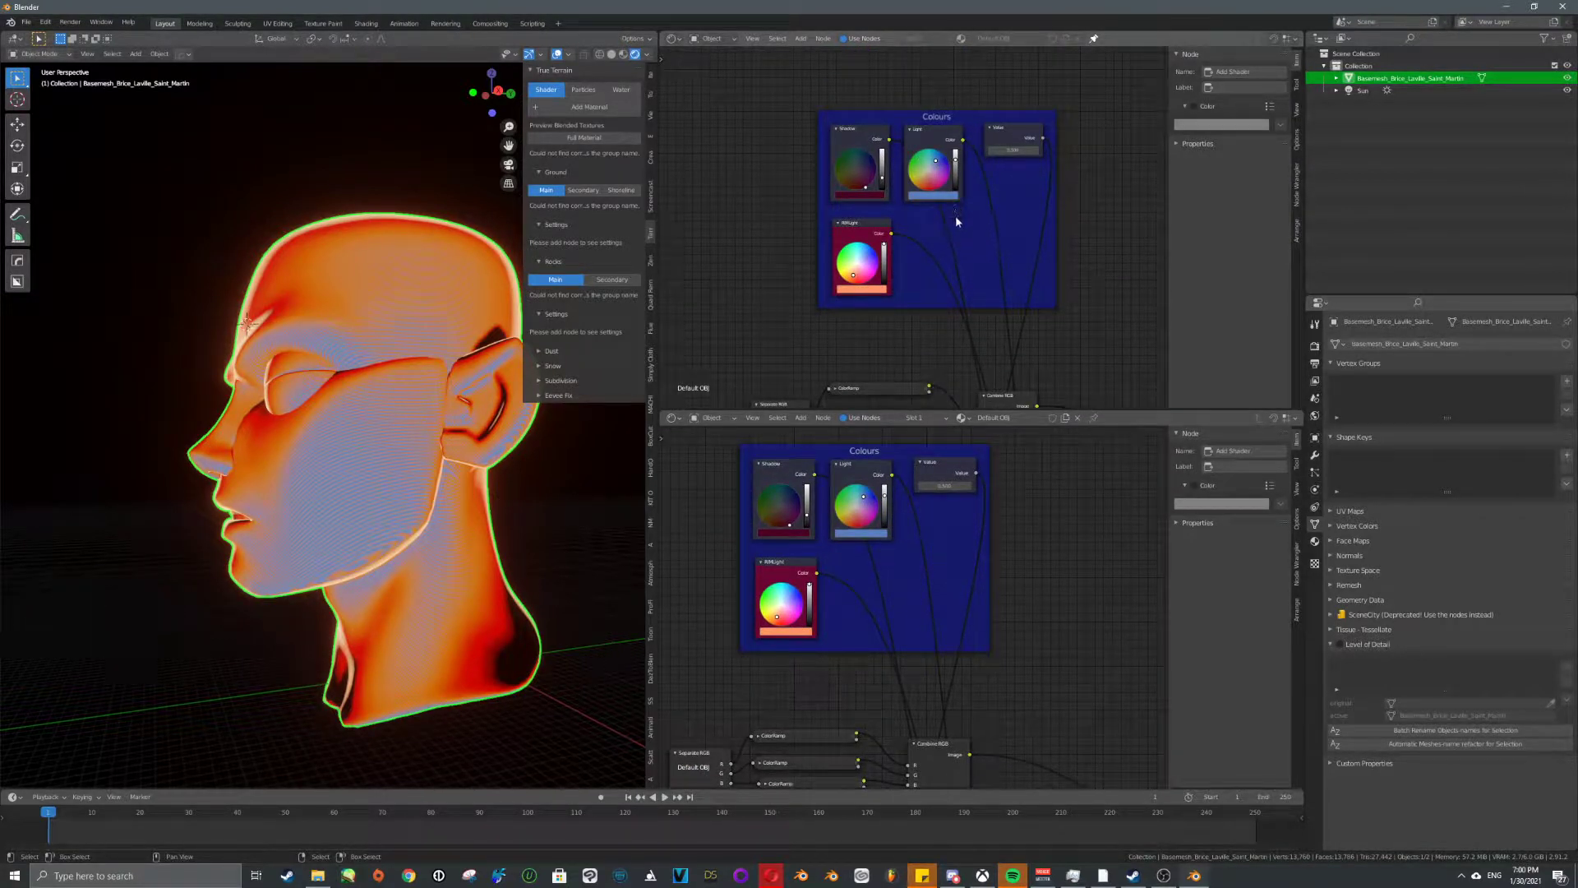
{"action": "scroll", "coordinate": [856, 553], "scroll_direction": "up", "scroll_amount": 7}
{"action": "middle_click_drag", "start_coordinate": [856, 553], "coordinate": [949, 556]}
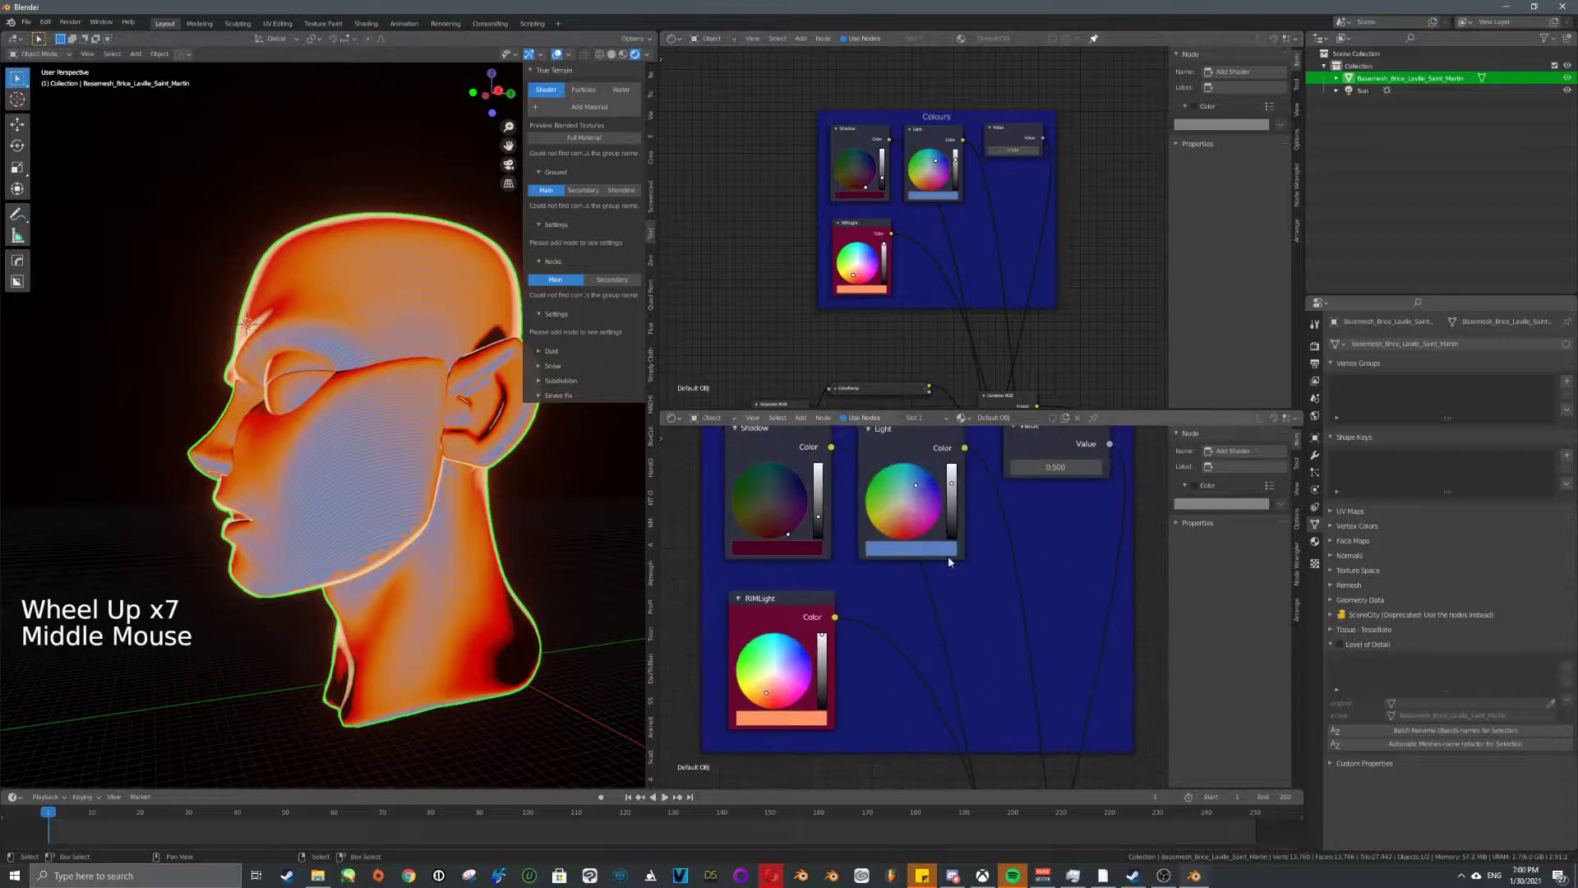
{"action": "scroll", "coordinate": [948, 555], "scroll_direction": "up", "scroll_amount": 2}
{"action": "left_click", "coordinate": [916, 464]}
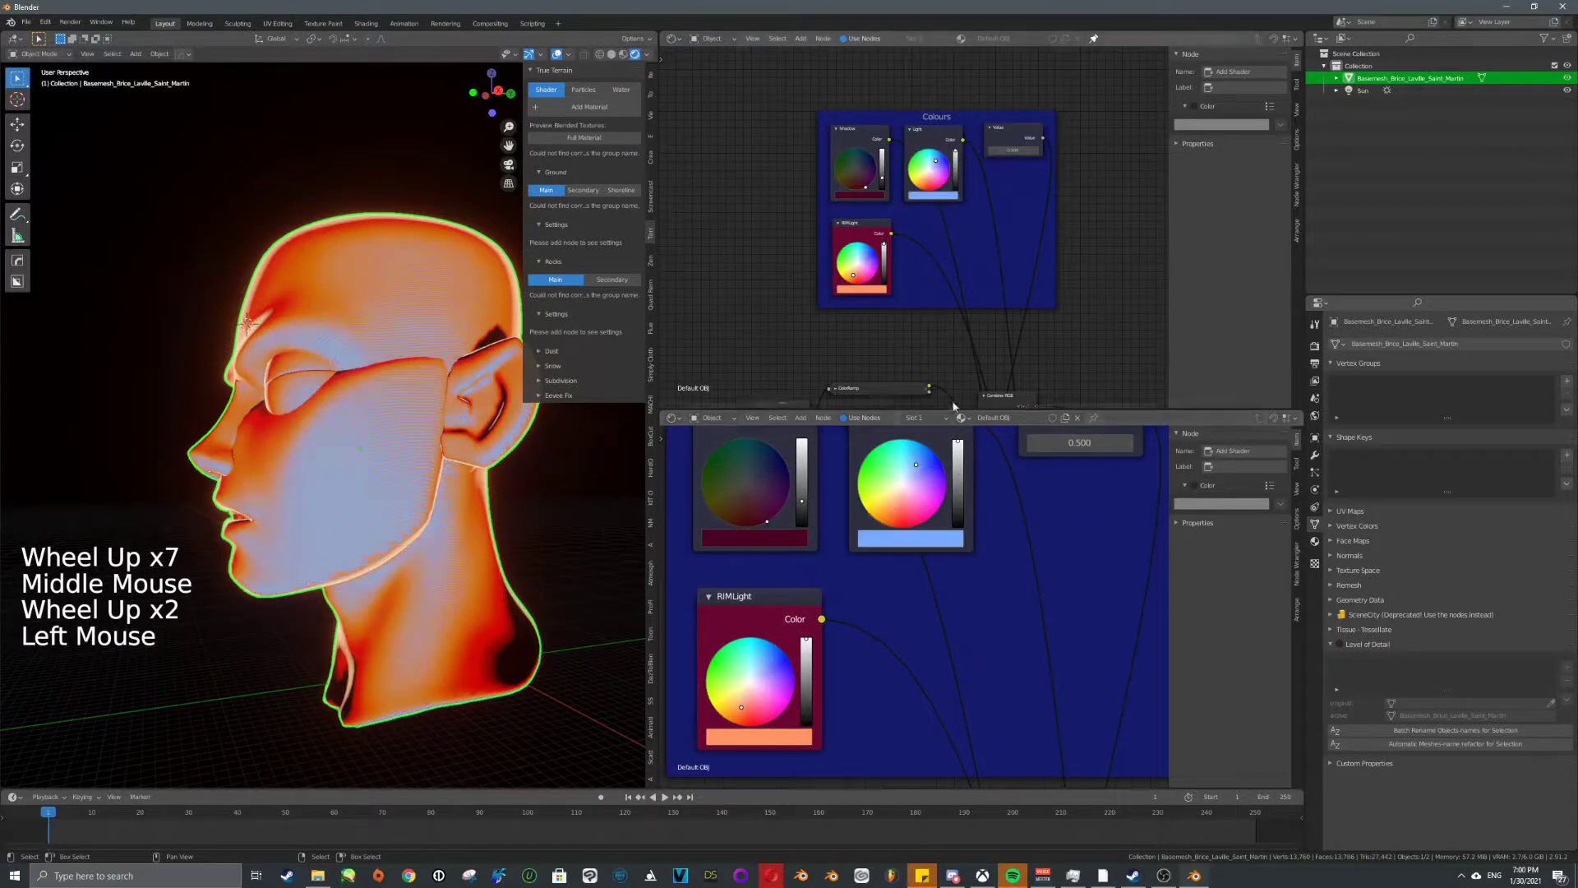
{"action": "middle_click_drag", "start_coordinate": [414, 443], "coordinate": [478, 446]}
{"action": "left_click", "coordinate": [910, 476]}
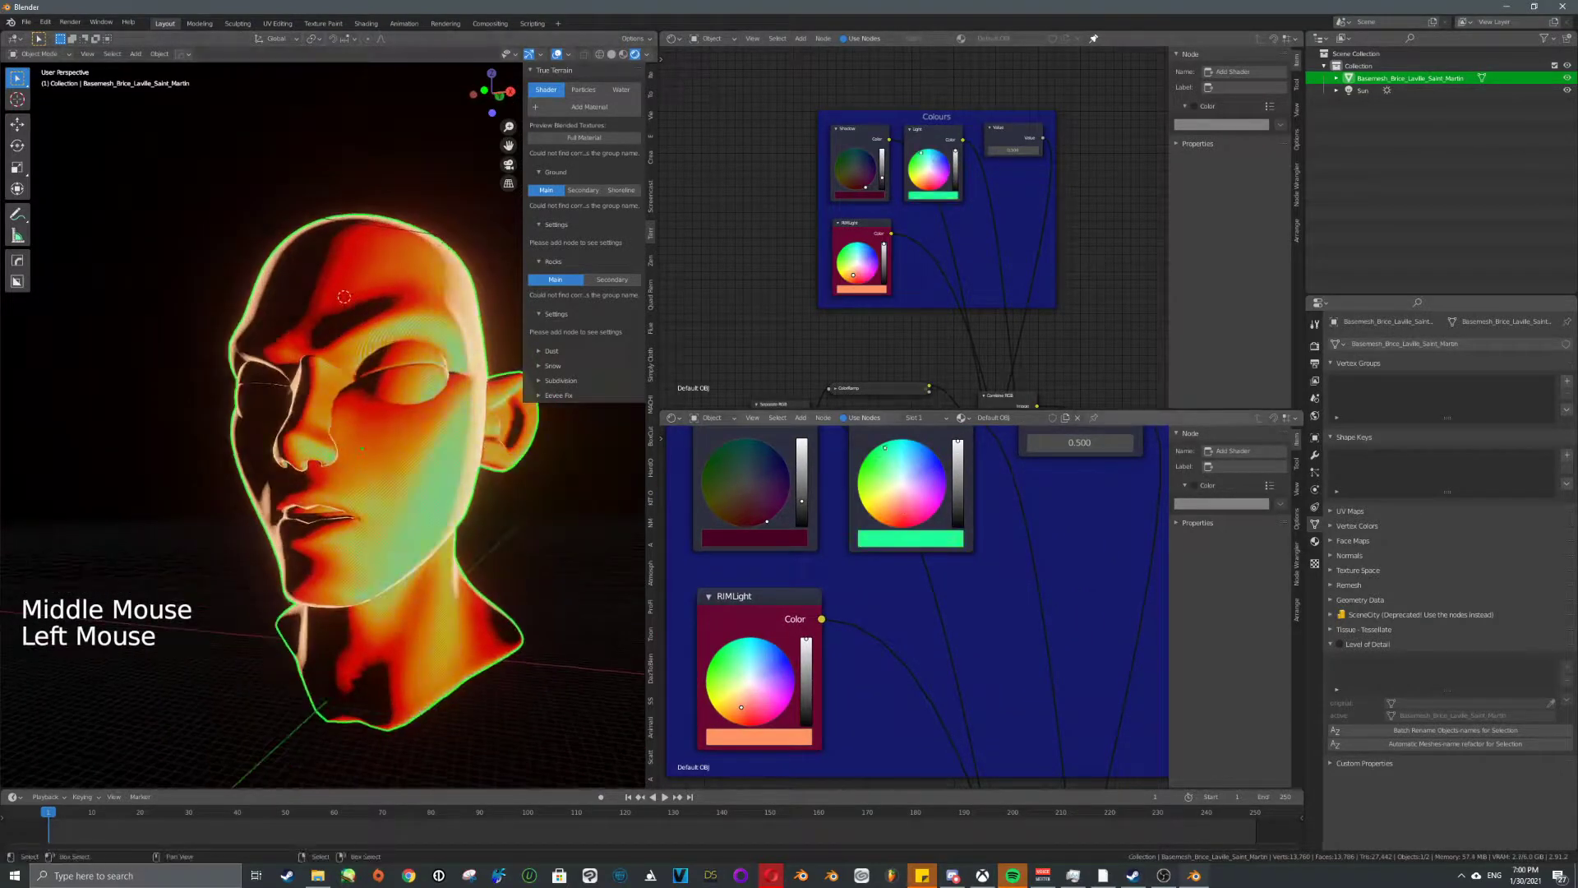
- Brighten the Shadow colour, change it to a saturated blue, and check the head's unlit side
{"action": "left_click_drag", "start_coordinate": [794, 457], "coordinate": [795, 463]}
{"action": "scroll", "coordinate": [764, 493], "scroll_direction": "down", "scroll_amount": 4}
{"action": "middle_click_drag", "start_coordinate": [764, 493], "coordinate": [806, 517]}
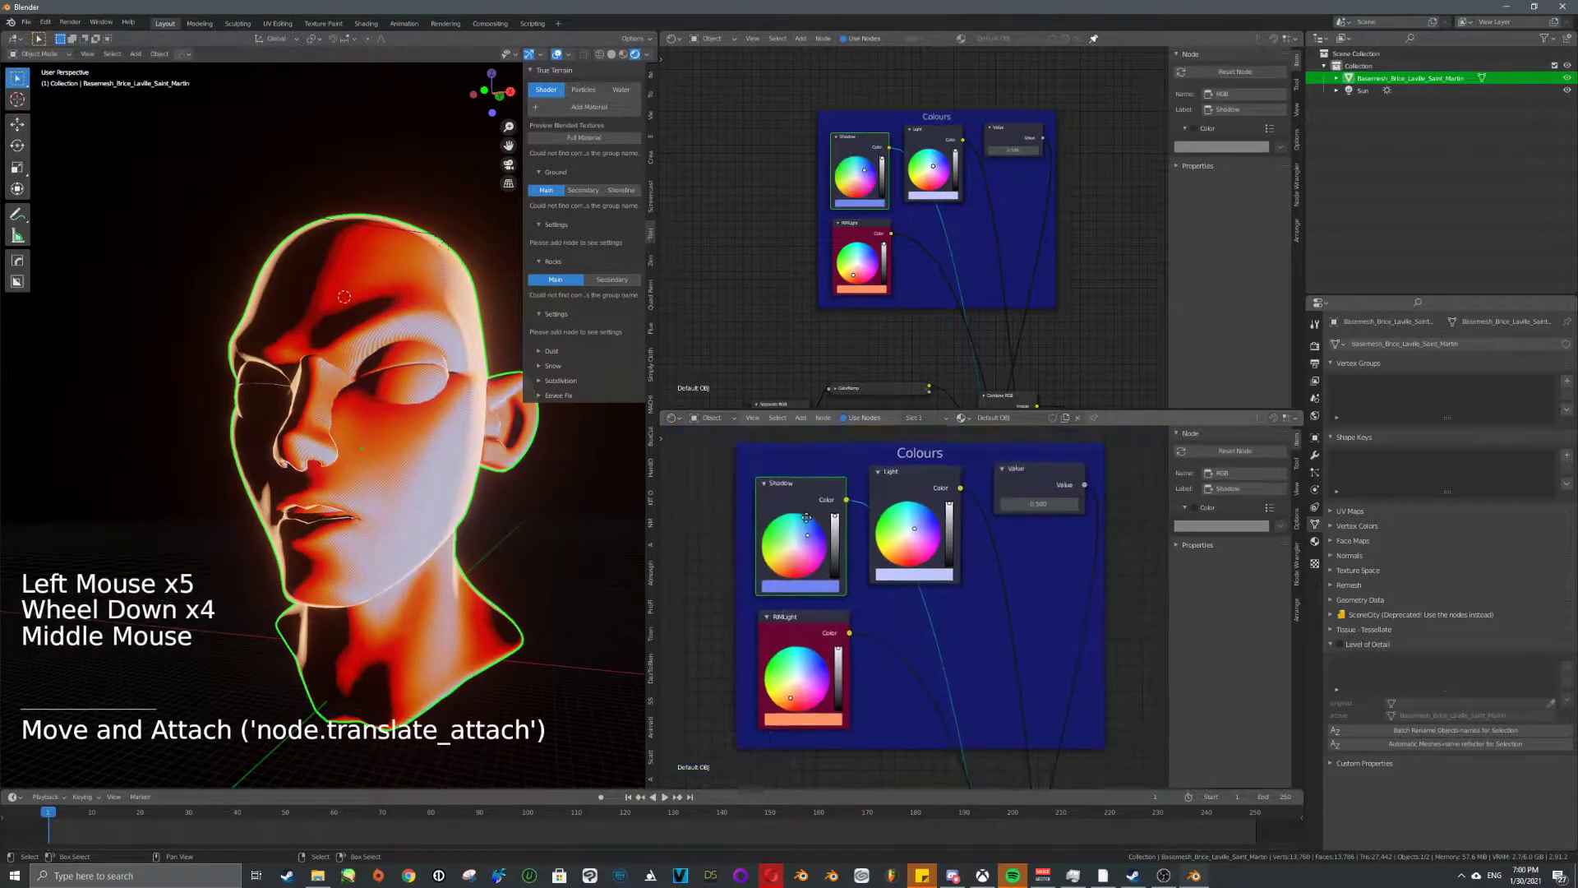
{"action": "left_click_drag", "start_coordinate": [807, 536], "coordinate": [822, 530]}
{"action": "middle_click_drag", "start_coordinate": [193, 425], "coordinate": [265, 422]}
{"action": "scroll", "coordinate": [265, 422], "scroll_direction": "up", "scroll_amount": 1}
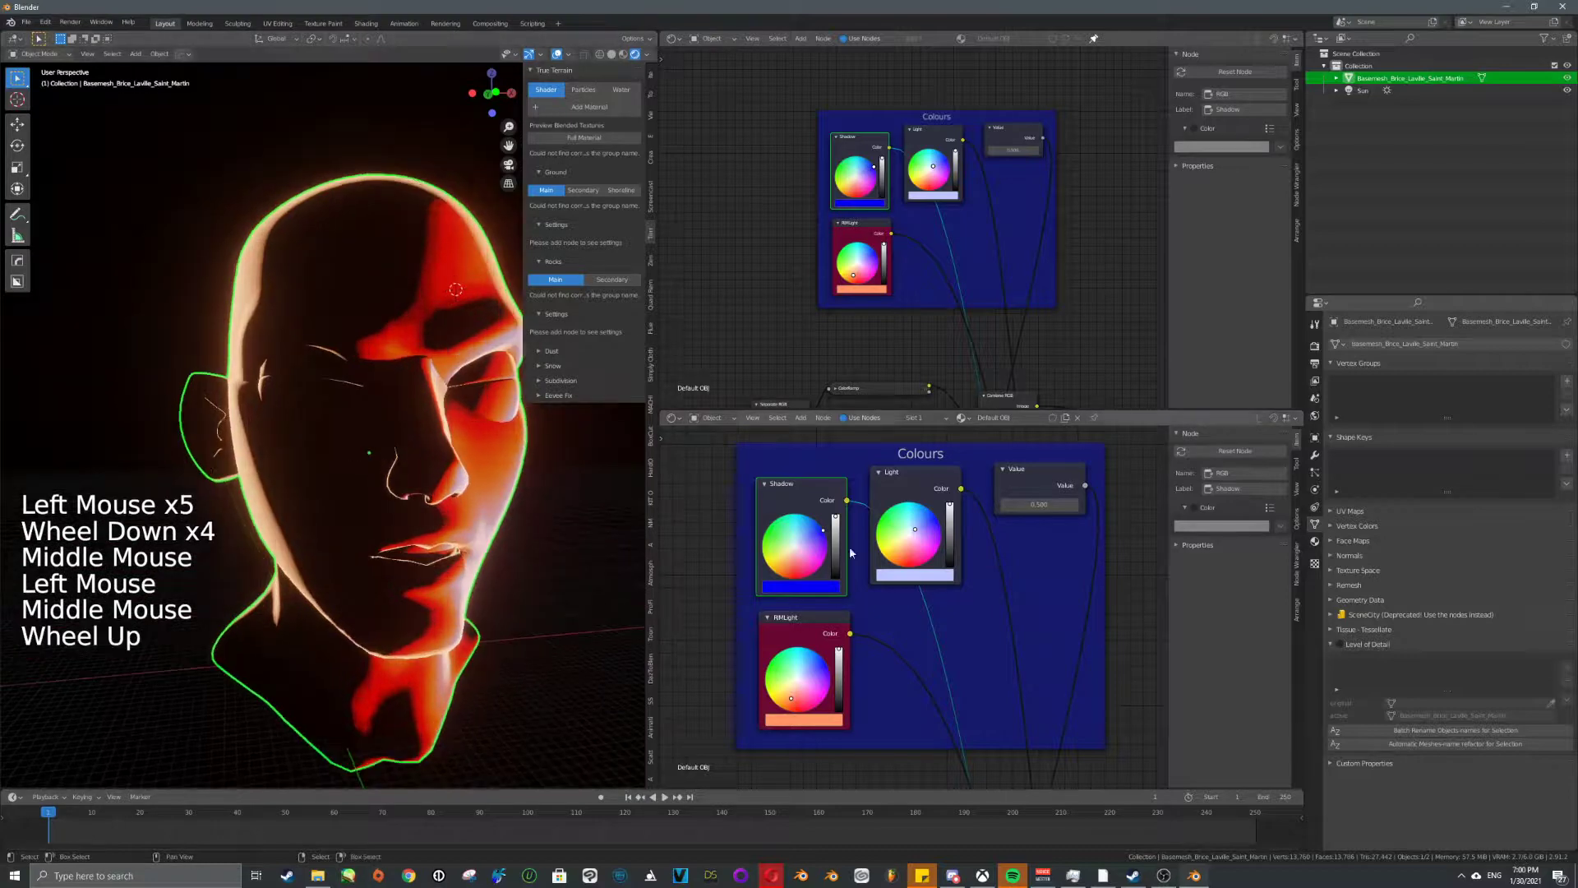
- Move the middle Emission and its Mix node upwards to clear space beside the light ColorRamp
{"action": "scroll", "coordinate": [852, 551], "scroll_direction": "down", "scroll_amount": 7}
{"action": "middle_click_drag", "start_coordinate": [852, 551], "coordinate": [837, 392]}
{"action": "middle_click_drag", "start_coordinate": [851, 575], "coordinate": [850, 531]}
{"action": "middle_click_drag", "start_coordinate": [904, 576], "coordinate": [873, 518]}
{"action": "middle_click_drag", "start_coordinate": [889, 659], "coordinate": [887, 564]}
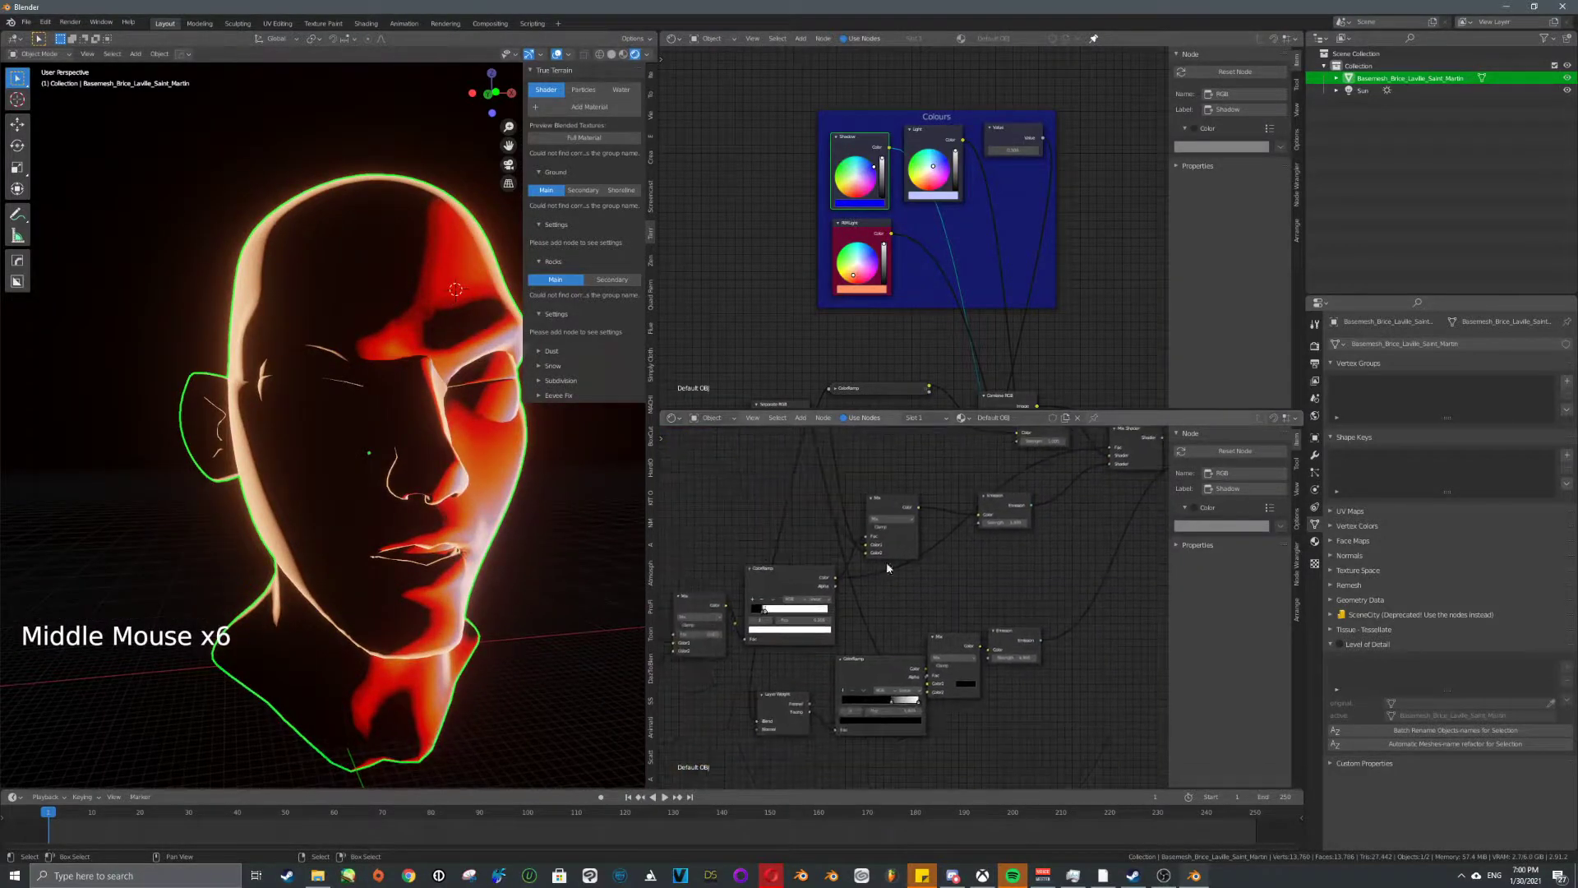
{"action": "scroll", "coordinate": [756, 613], "scroll_direction": "up", "scroll_amount": 3}
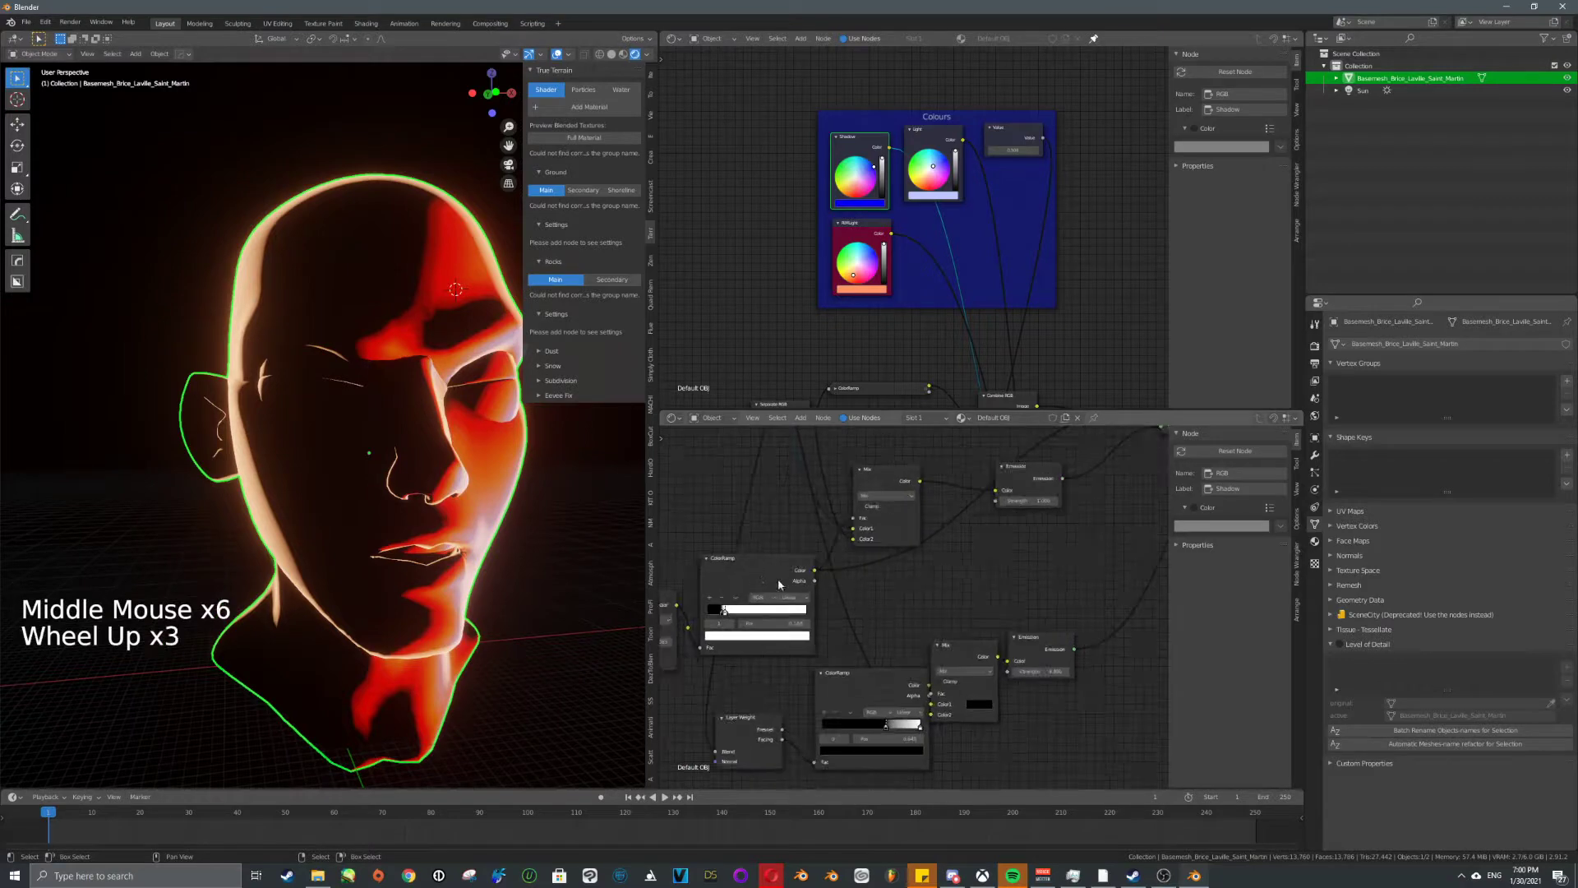
{"action": "middle_click_drag", "start_coordinate": [799, 569], "coordinate": [932, 585]}
{"action": "scroll", "coordinate": [904, 592], "scroll_direction": "down", "scroll_amount": 4}
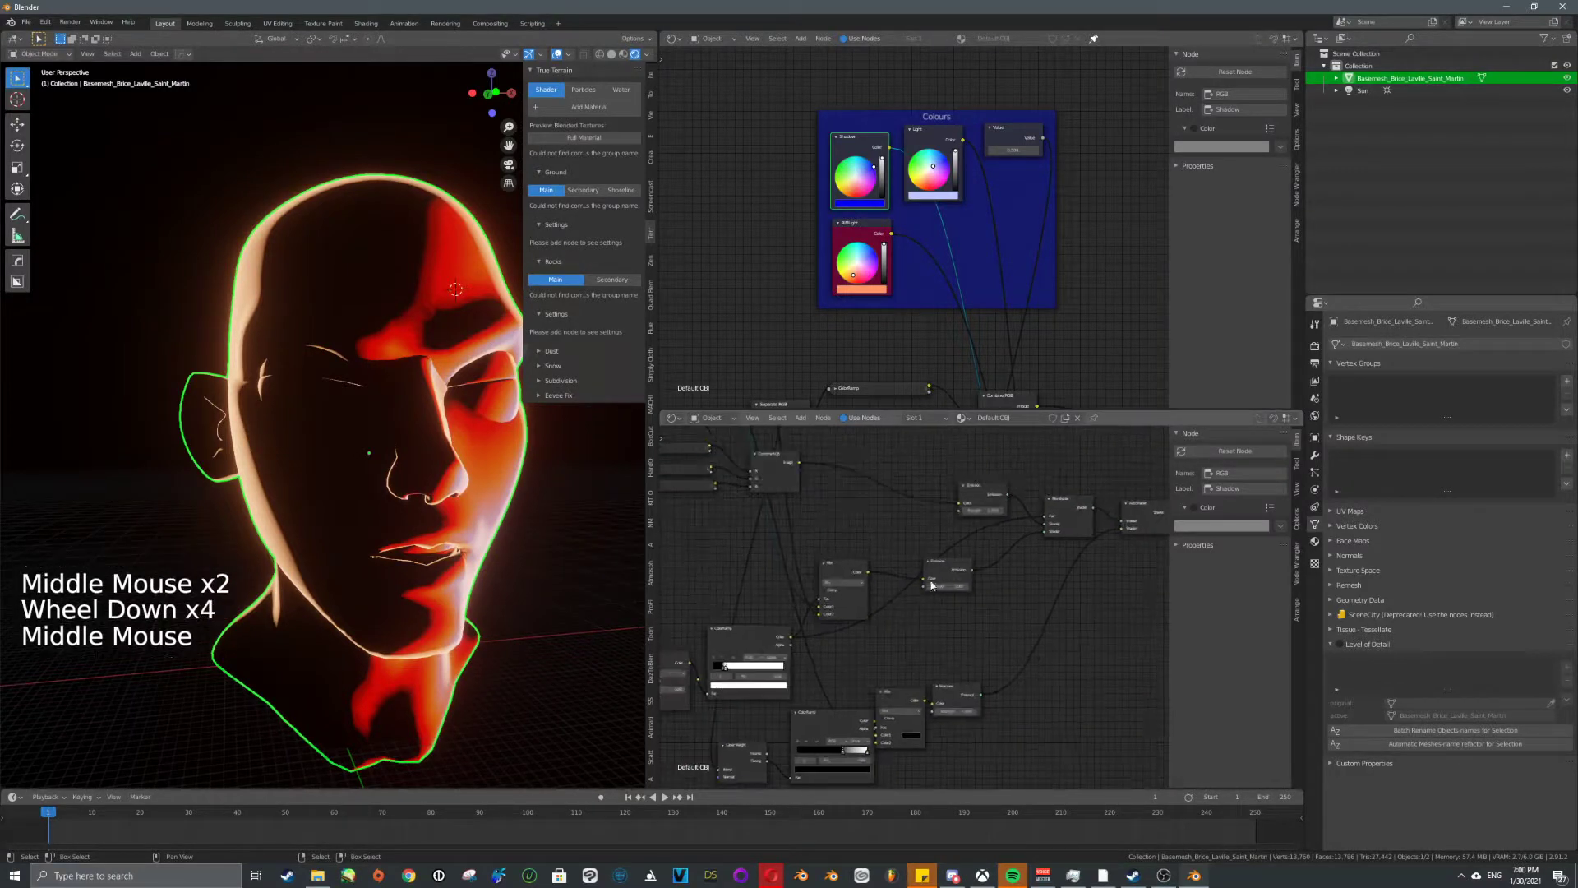
{"action": "right_click", "coordinate": [951, 571]}
{"action": "key", "text": "g"}
{"action": "right_click", "coordinate": [844, 576]}
{"action": "key", "text": "g"}
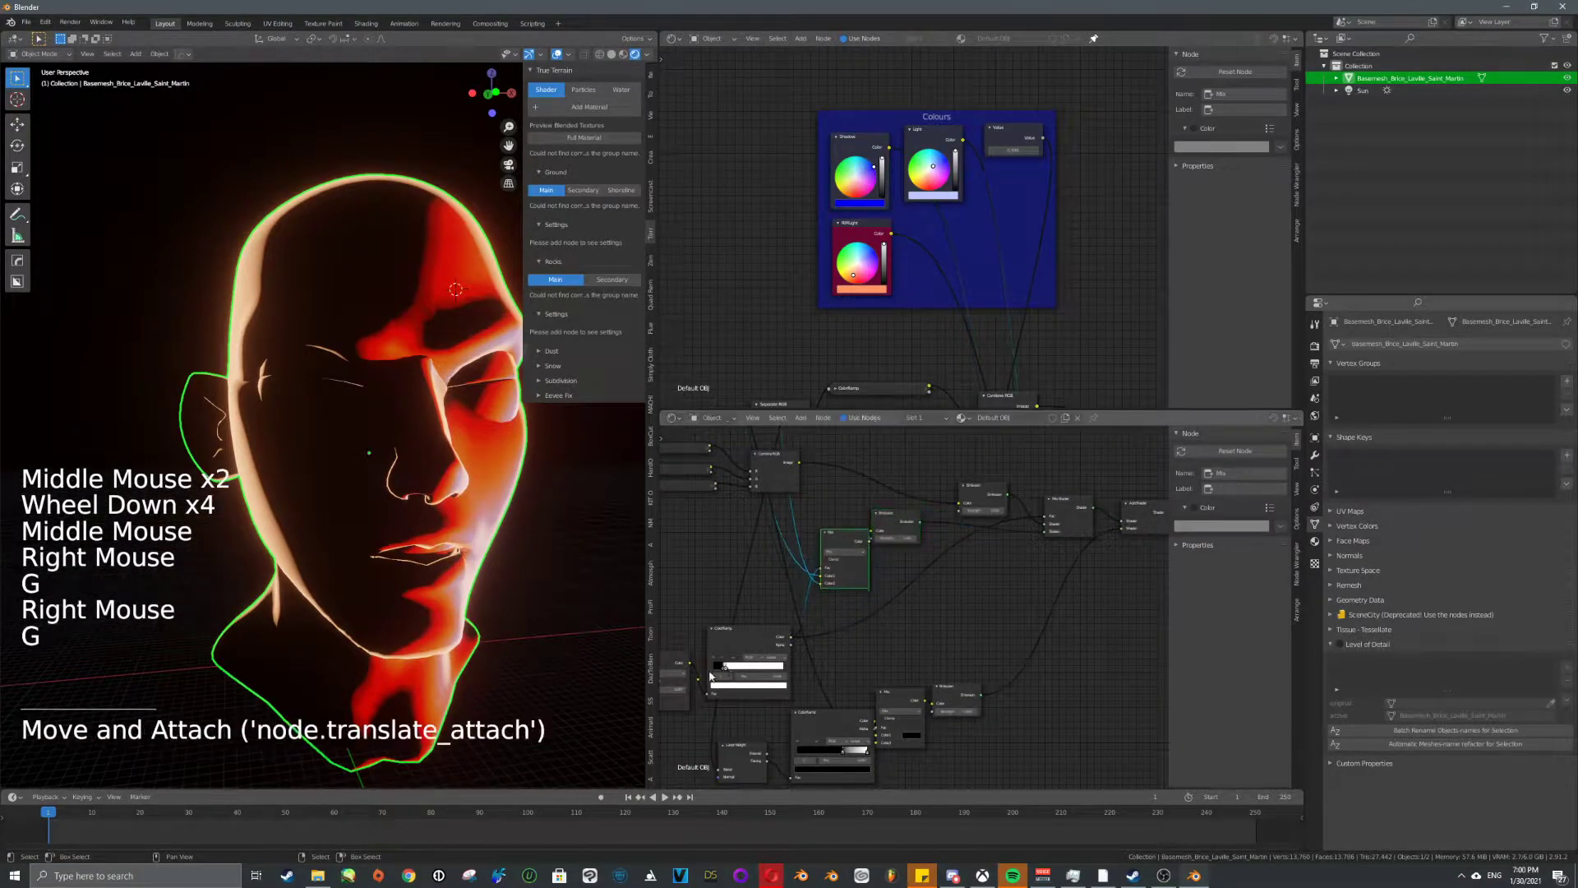
- Duplicate the light ColorRamp and insert the copy into the link that feeds the Mix Shader's factor
{"action": "middle_click_drag", "start_coordinate": [719, 670], "coordinate": [723, 571]}
{"action": "scroll", "coordinate": [723, 571], "scroll_direction": "up", "scroll_amount": 5}
{"action": "left_click", "coordinate": [809, 536]}
{"action": "middle_click_drag", "start_coordinate": [812, 532], "coordinate": [757, 556]}
{"action": "key", "text": "shift+d"}
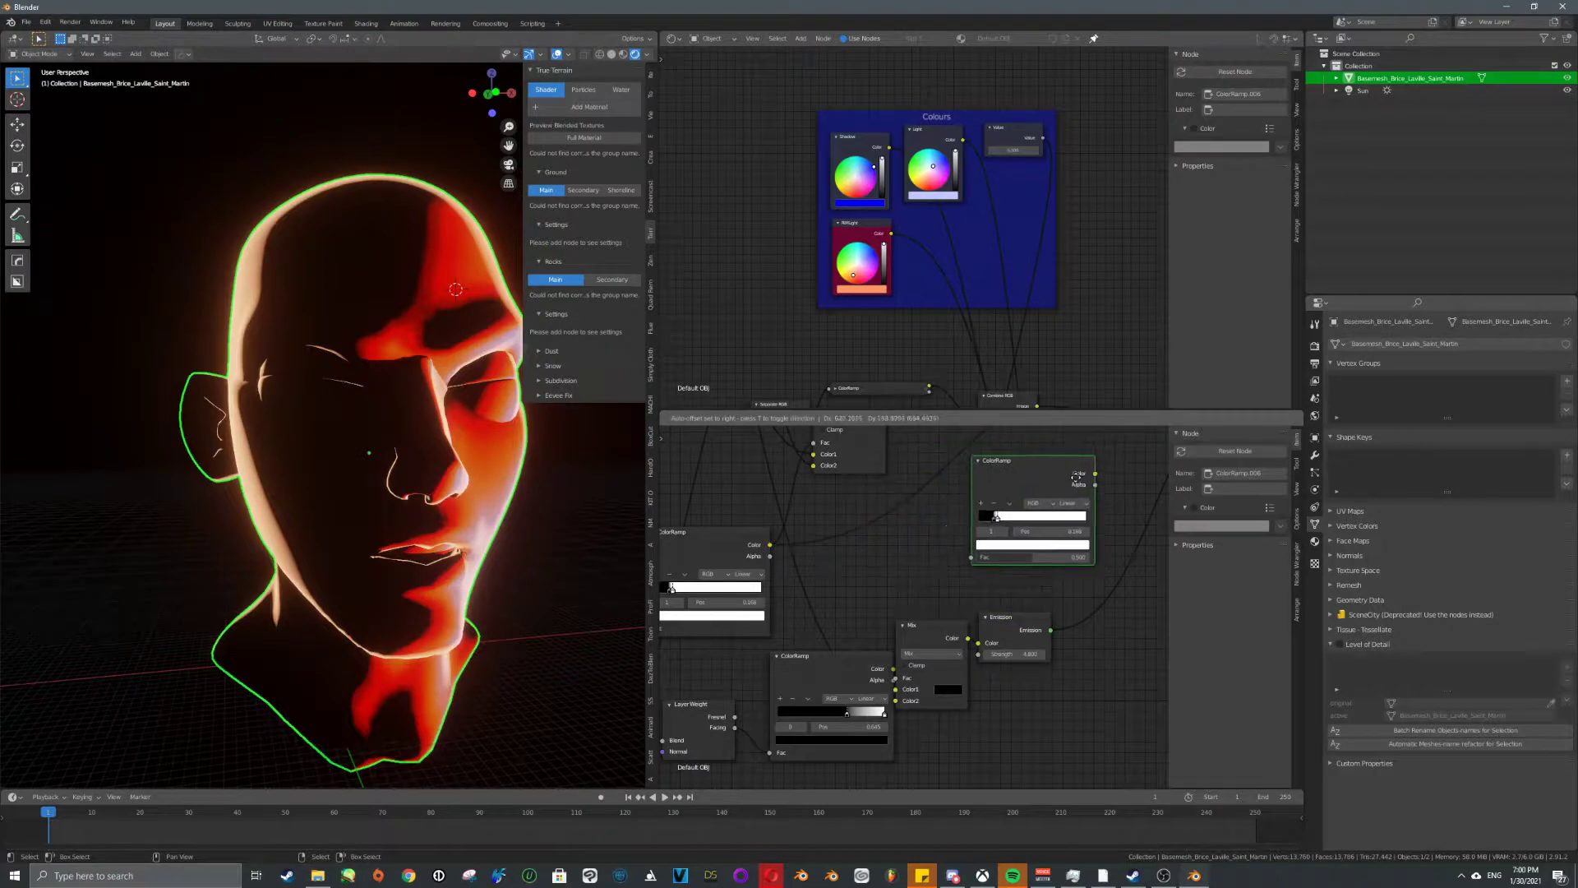
{"action": "left_click", "coordinate": [1038, 468]}
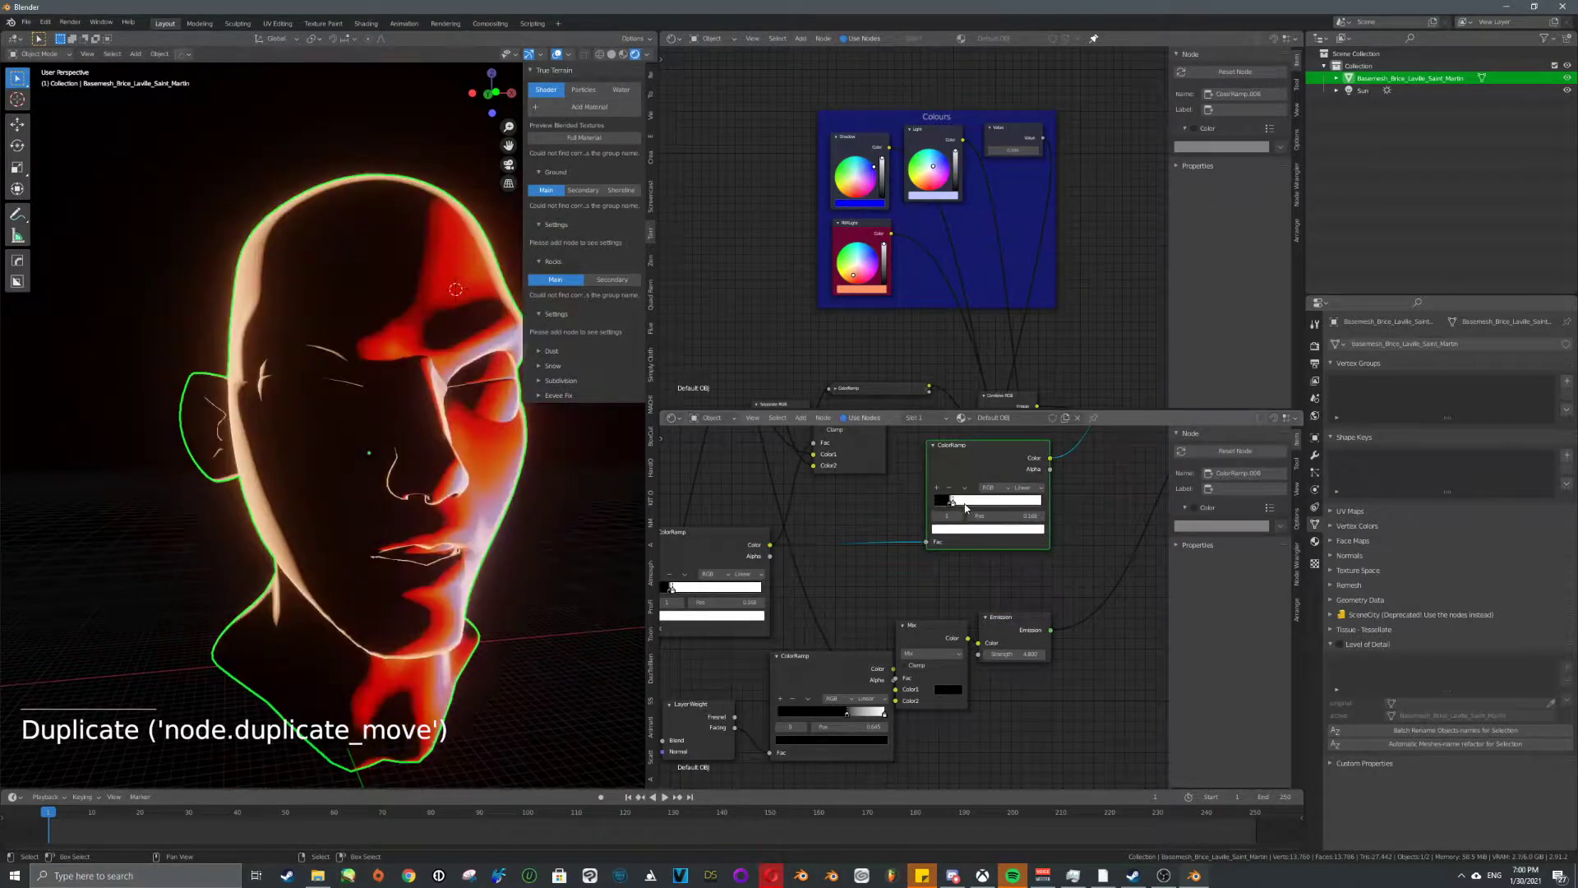
- Move the duplicated ColorRamp's white stop to the far end and raise its black stop's colour value to 0.161
{"action": "scroll", "coordinate": [973, 518], "scroll_direction": "up", "scroll_amount": 5}
{"action": "middle_click_drag", "start_coordinate": [980, 466], "coordinate": [965, 491]}
{"action": "double_click", "coordinate": [964, 486]}
{"action": "left_click_drag", "start_coordinate": [965, 487], "coordinate": [1135, 500]}
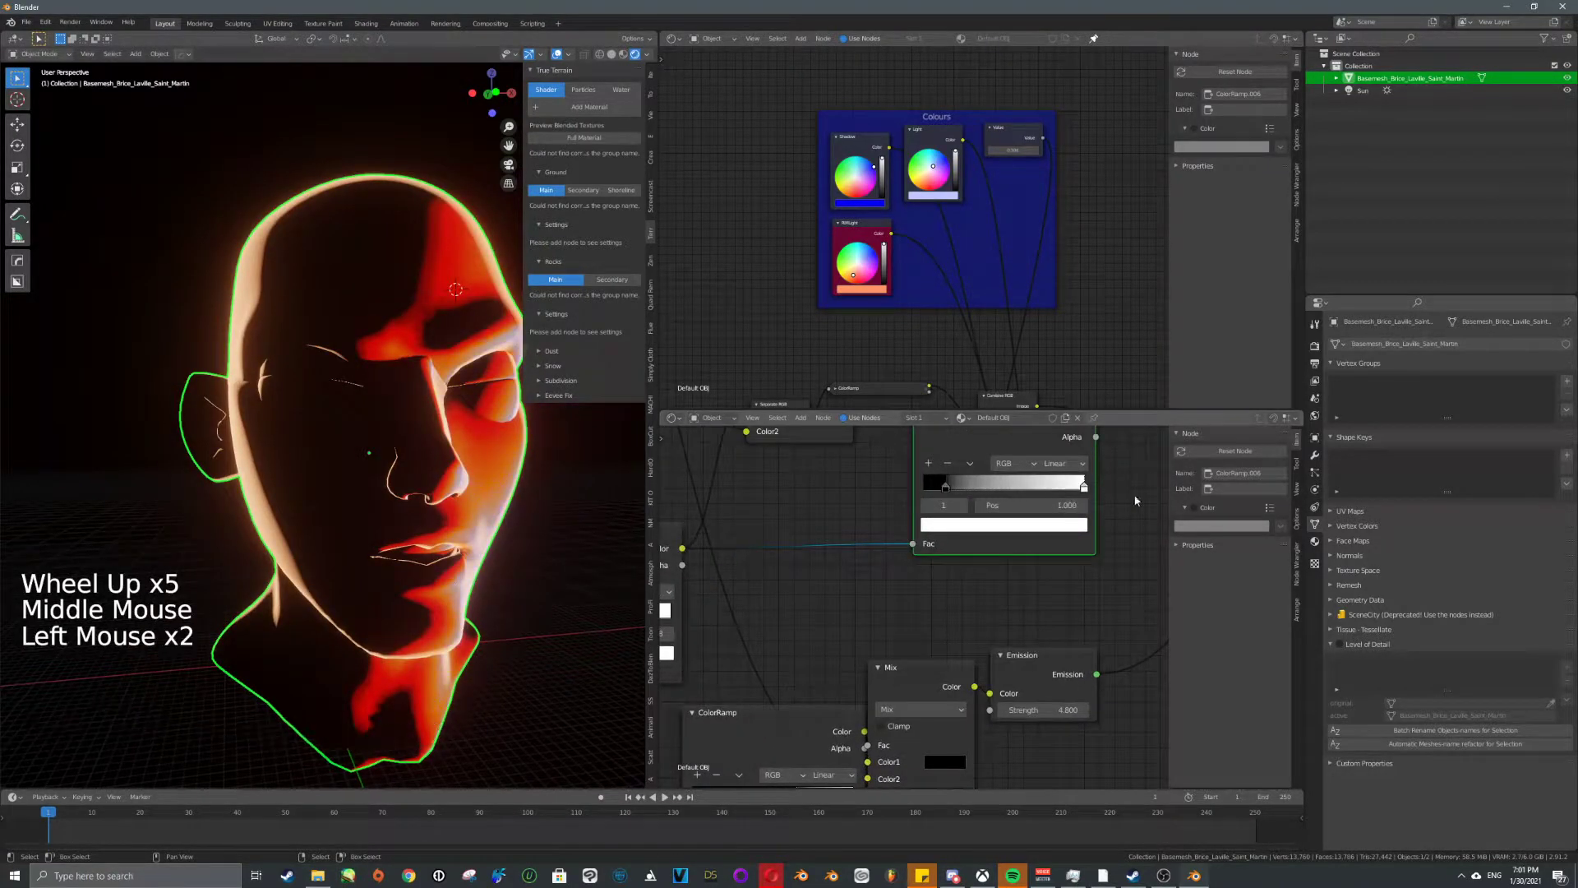
{"action": "left_click", "coordinate": [969, 527]}
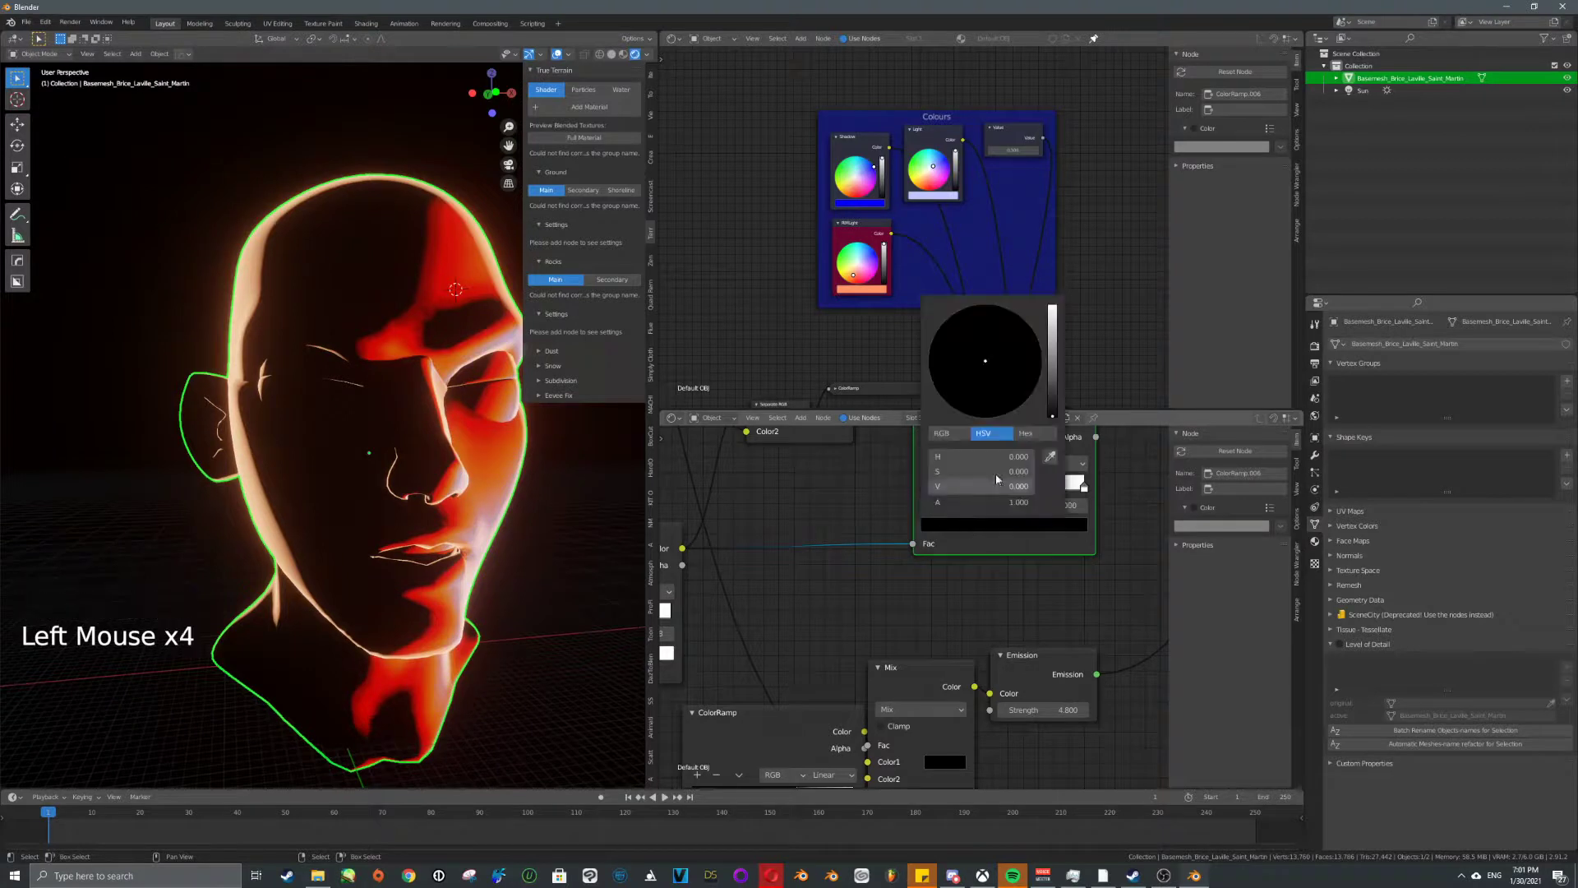
{"action": "mouse_move", "coordinate": [996, 486]}
{"action": "left_mouse_down"}
{"action": "mouse_move", "coordinate": [1052, 485]}
{"action": "mouse_move", "coordinate": [1013, 486]}
{"action": "left_mouse_up"}
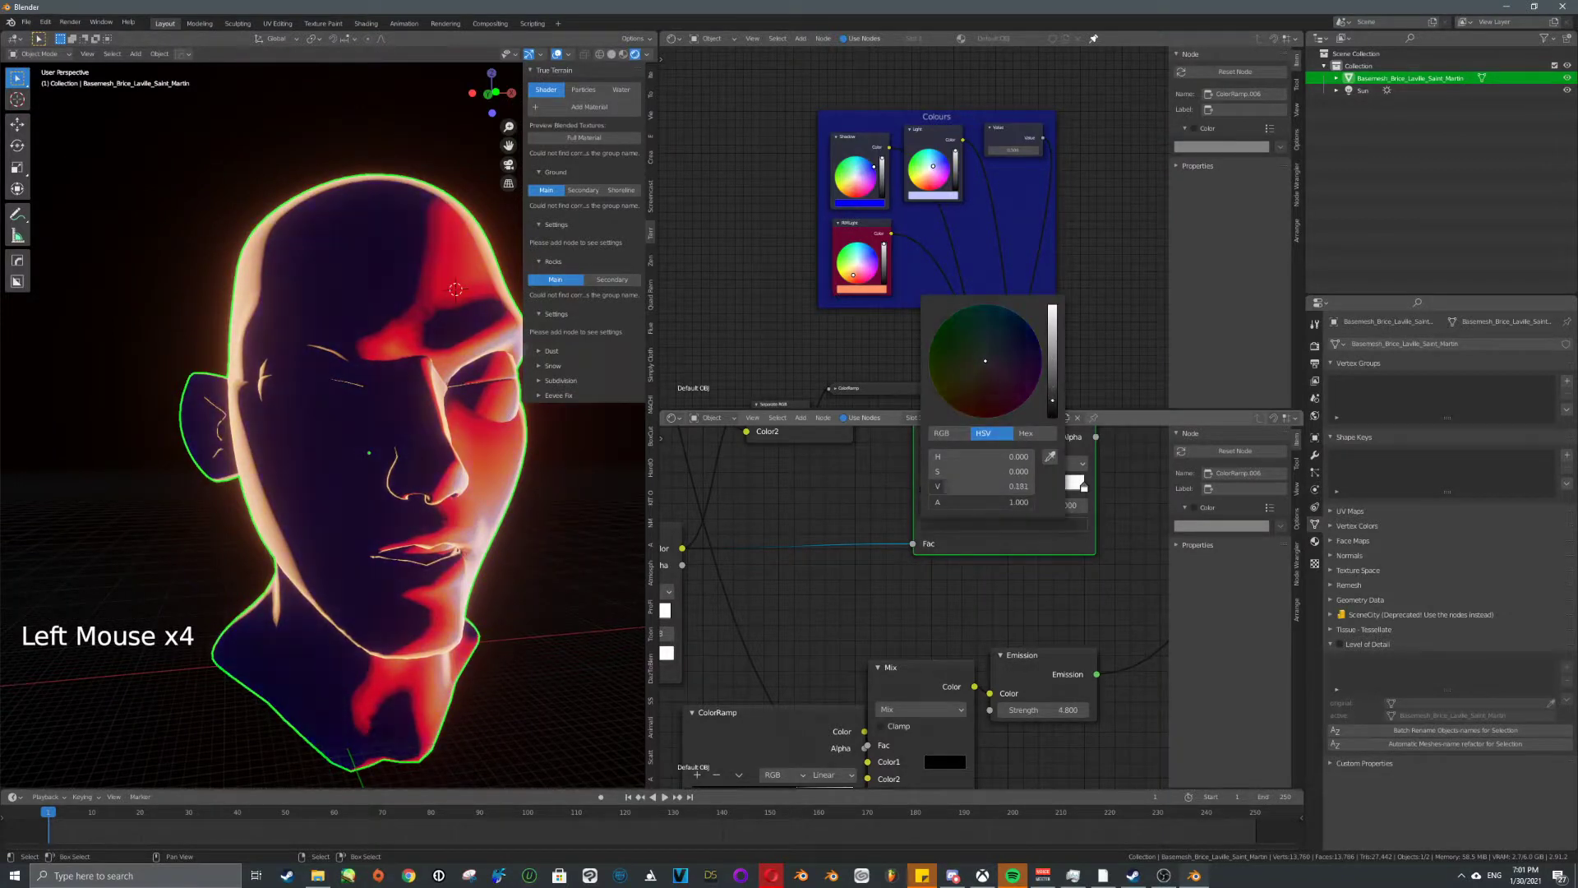
- Try an extra black stop at position 0.136 on the duplicated ColorRamp, and delete it
{"action": "scroll", "coordinate": [968, 474], "scroll_direction": "up", "scroll_amount": 2}
{"action": "left_click", "coordinate": [968, 469]}
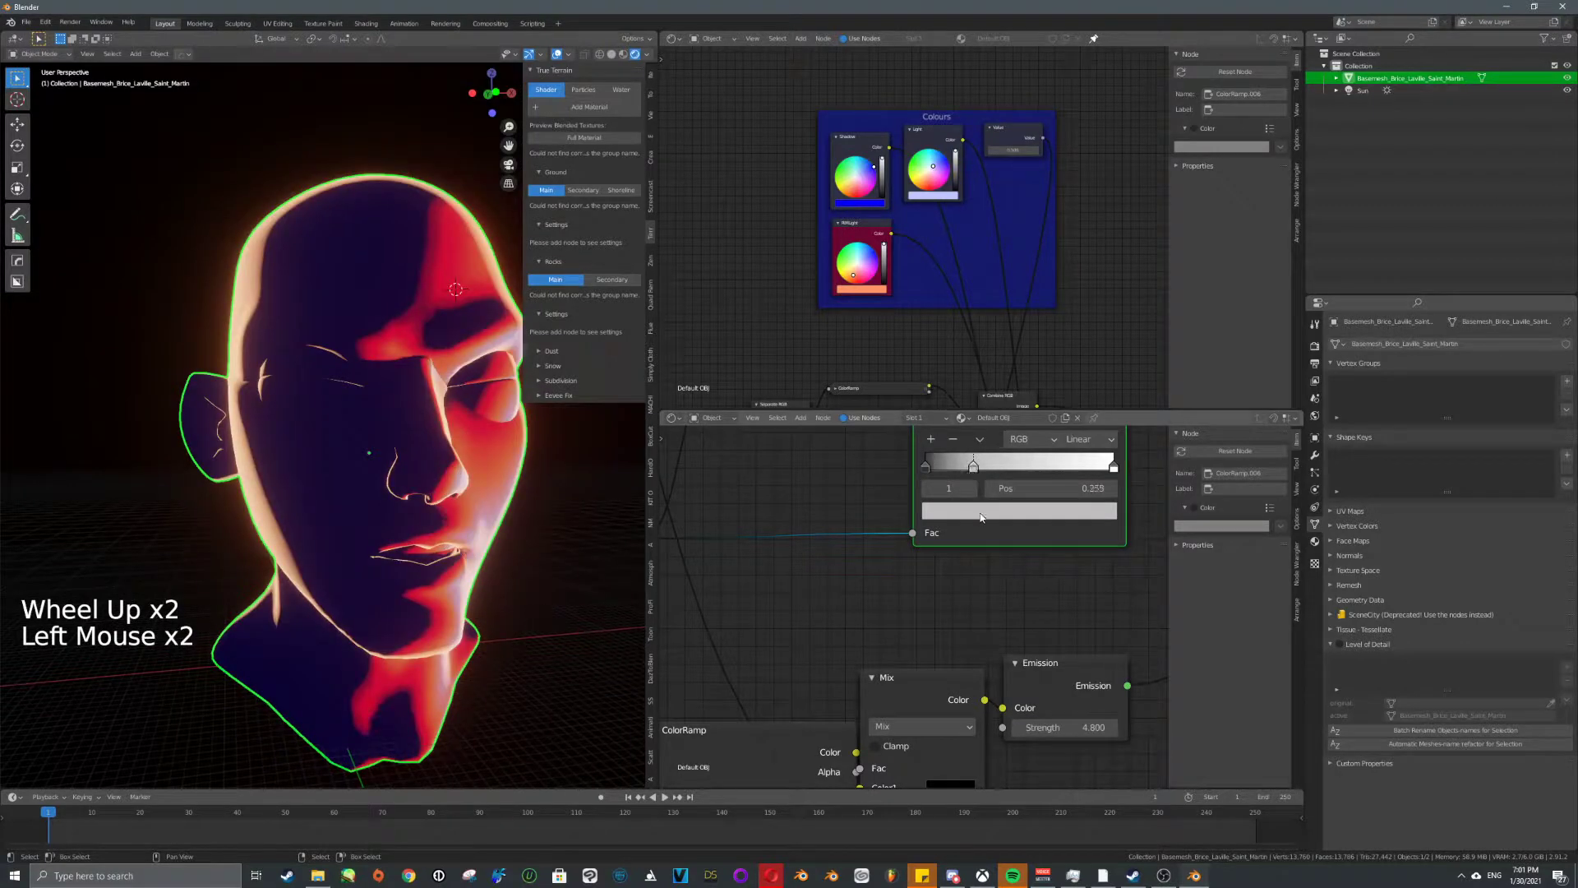
{"action": "left_click", "coordinate": [980, 517]}
{"action": "left_click_drag", "start_coordinate": [1075, 345], "coordinate": [1074, 403]}
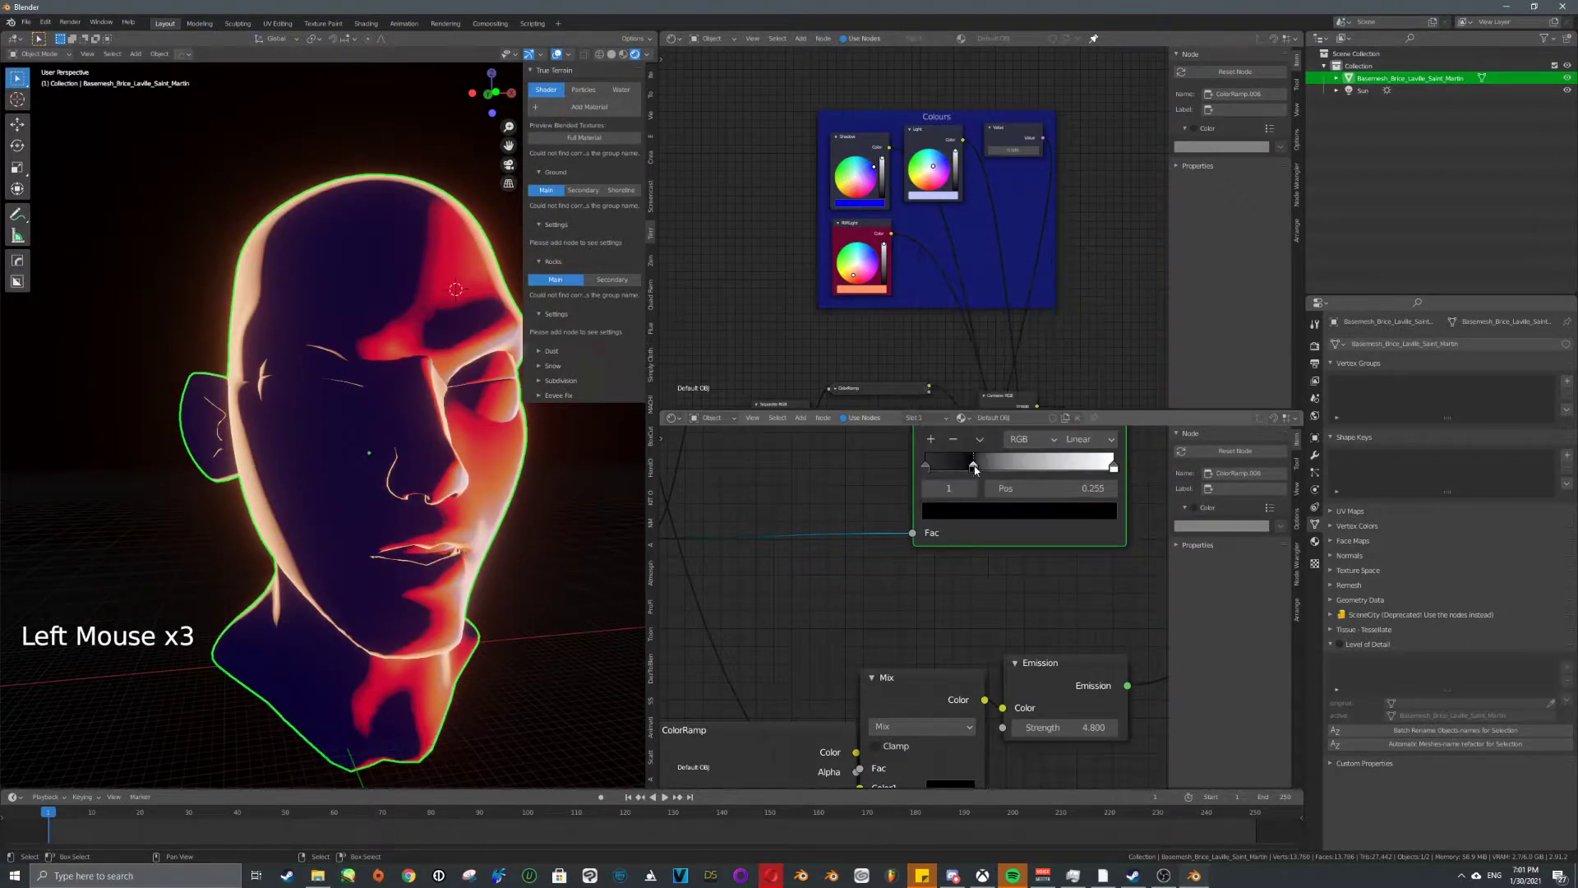
{"action": "left_click_drag", "start_coordinate": [926, 468], "coordinate": [951, 474]}
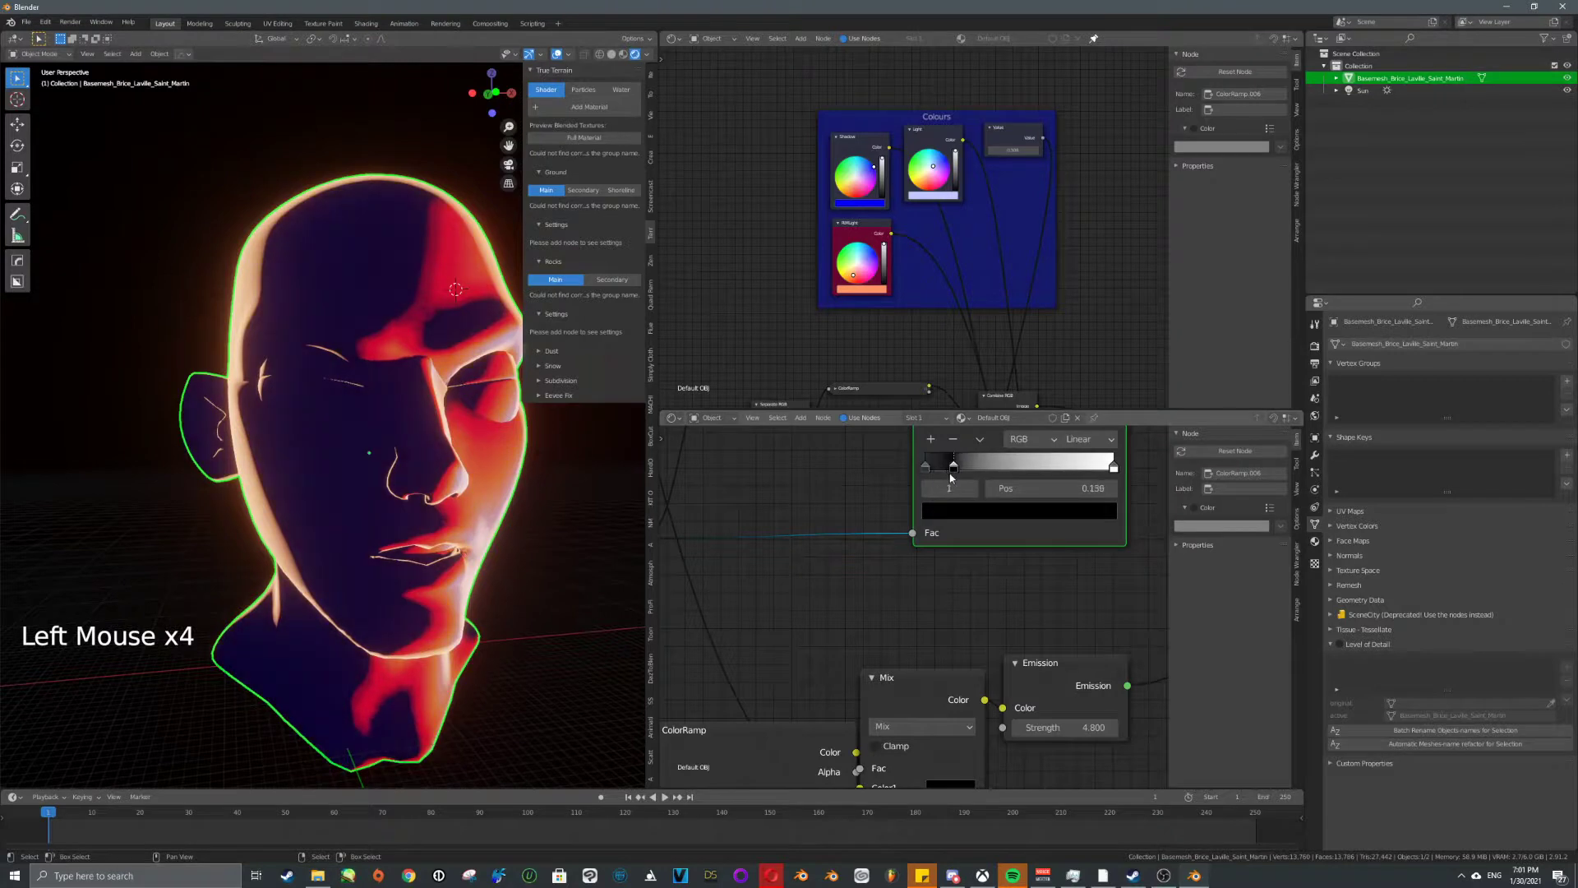
{"action": "left_click", "coordinate": [955, 438]}
- Change the Shadow colour to cyan and lower the duplicated ColorRamp's dark stop to a colour value of 0.059
{"action": "left_click", "coordinate": [842, 165]}
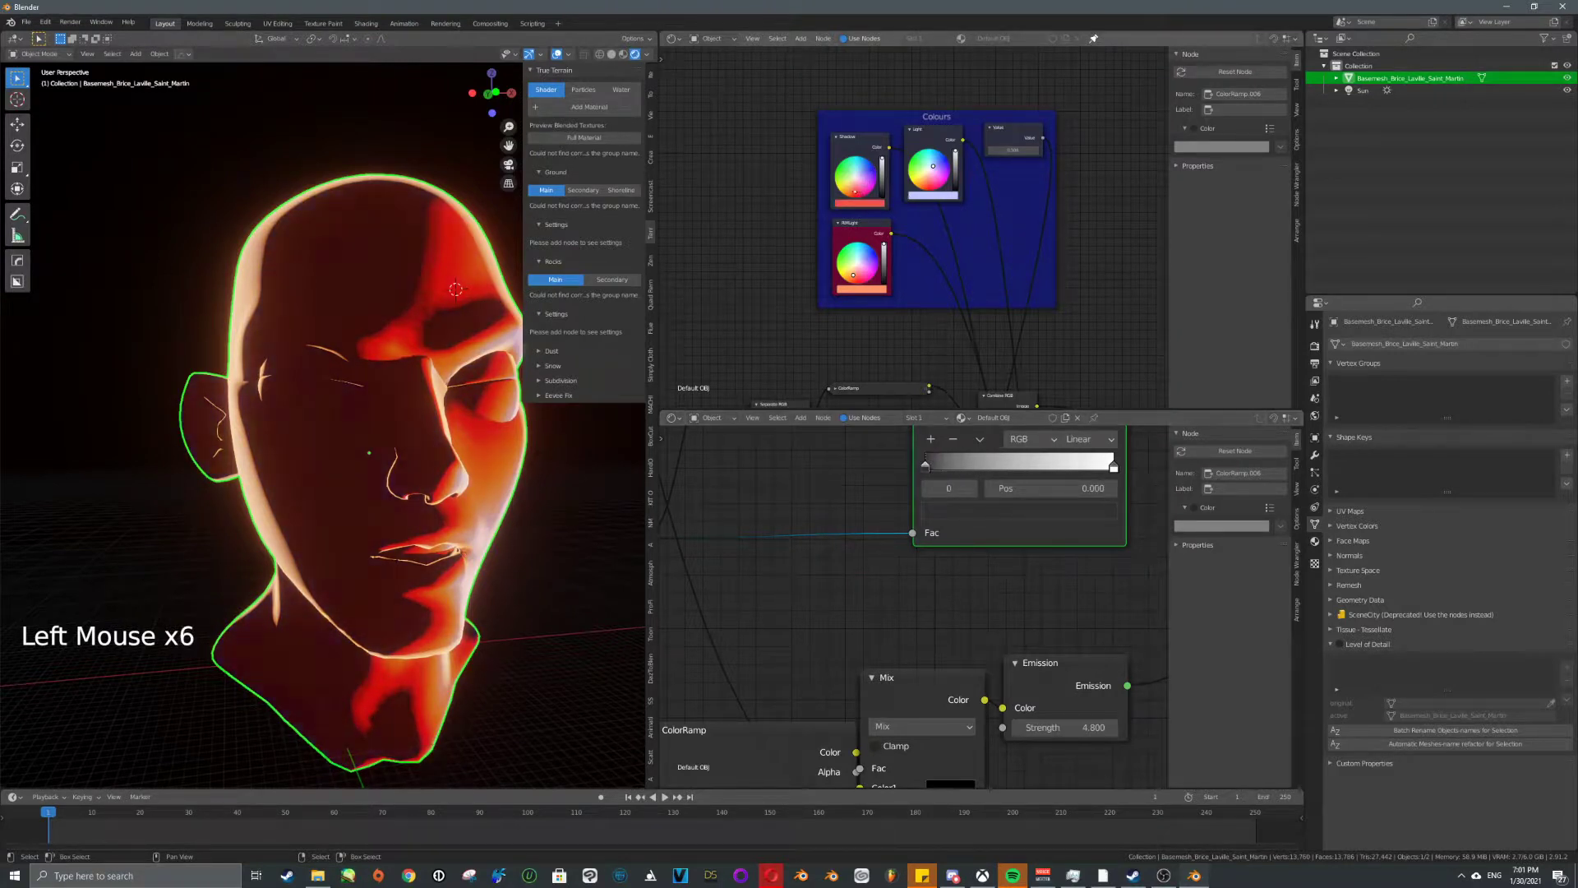
{"action": "left_click", "coordinate": [974, 513]}
{"action": "left_click_drag", "start_coordinate": [1075, 367], "coordinate": [1075, 386]}
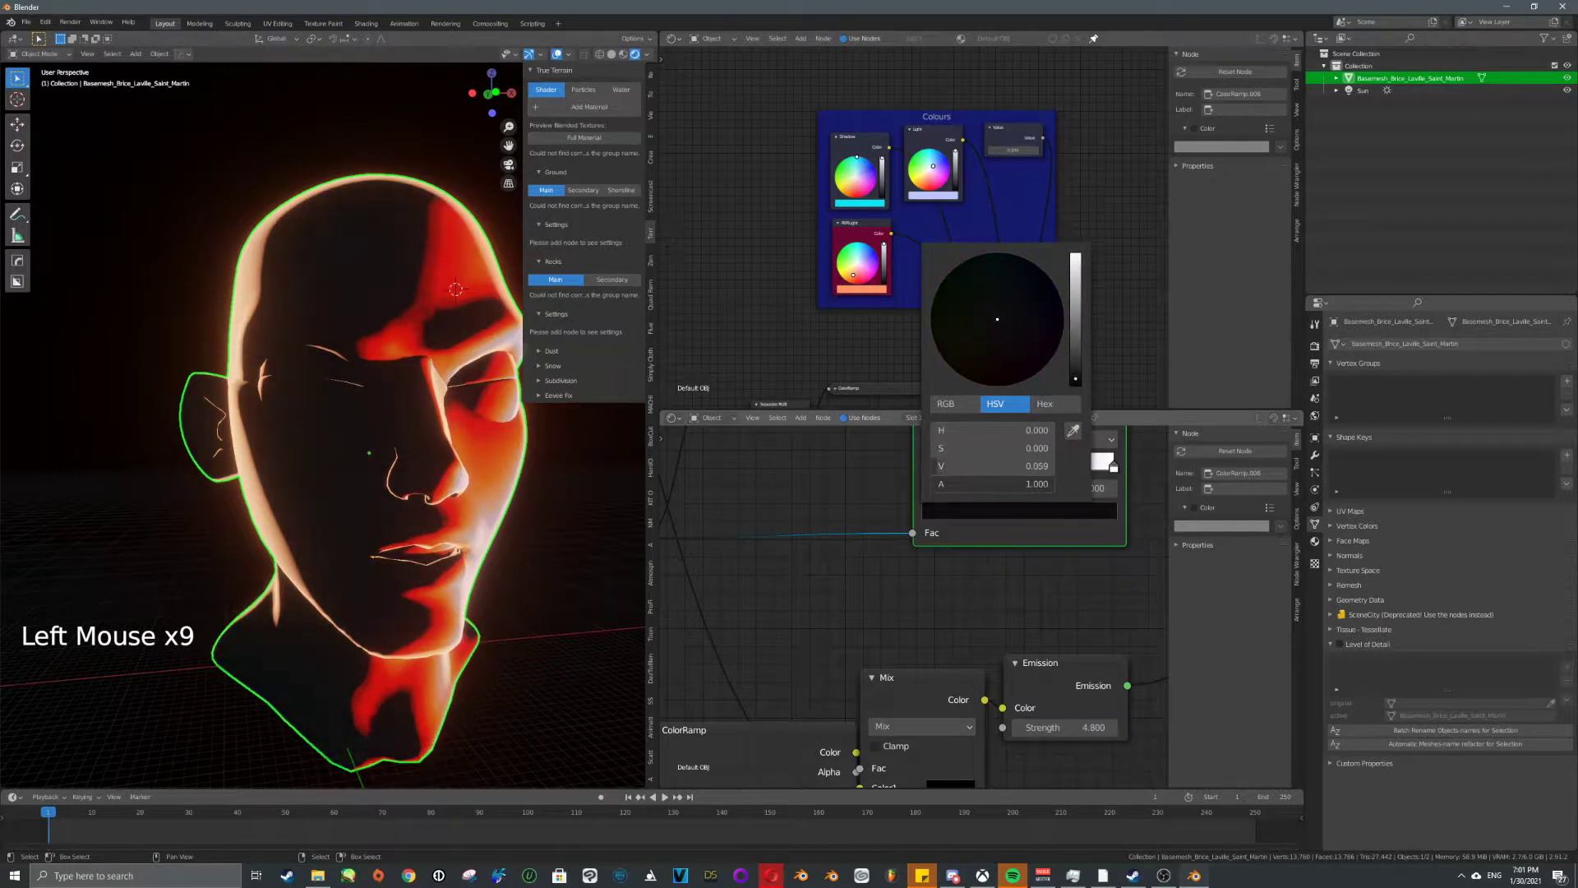
- Preview the original and duplicated ColorRamps on the head in turn, and restore the Add Shader as the displayed output
{"action": "middle_click_drag", "start_coordinate": [665, 534], "coordinate": [846, 531]}
{"action": "left_click", "coordinate": [768, 535], "text": "ctrl+shift"}
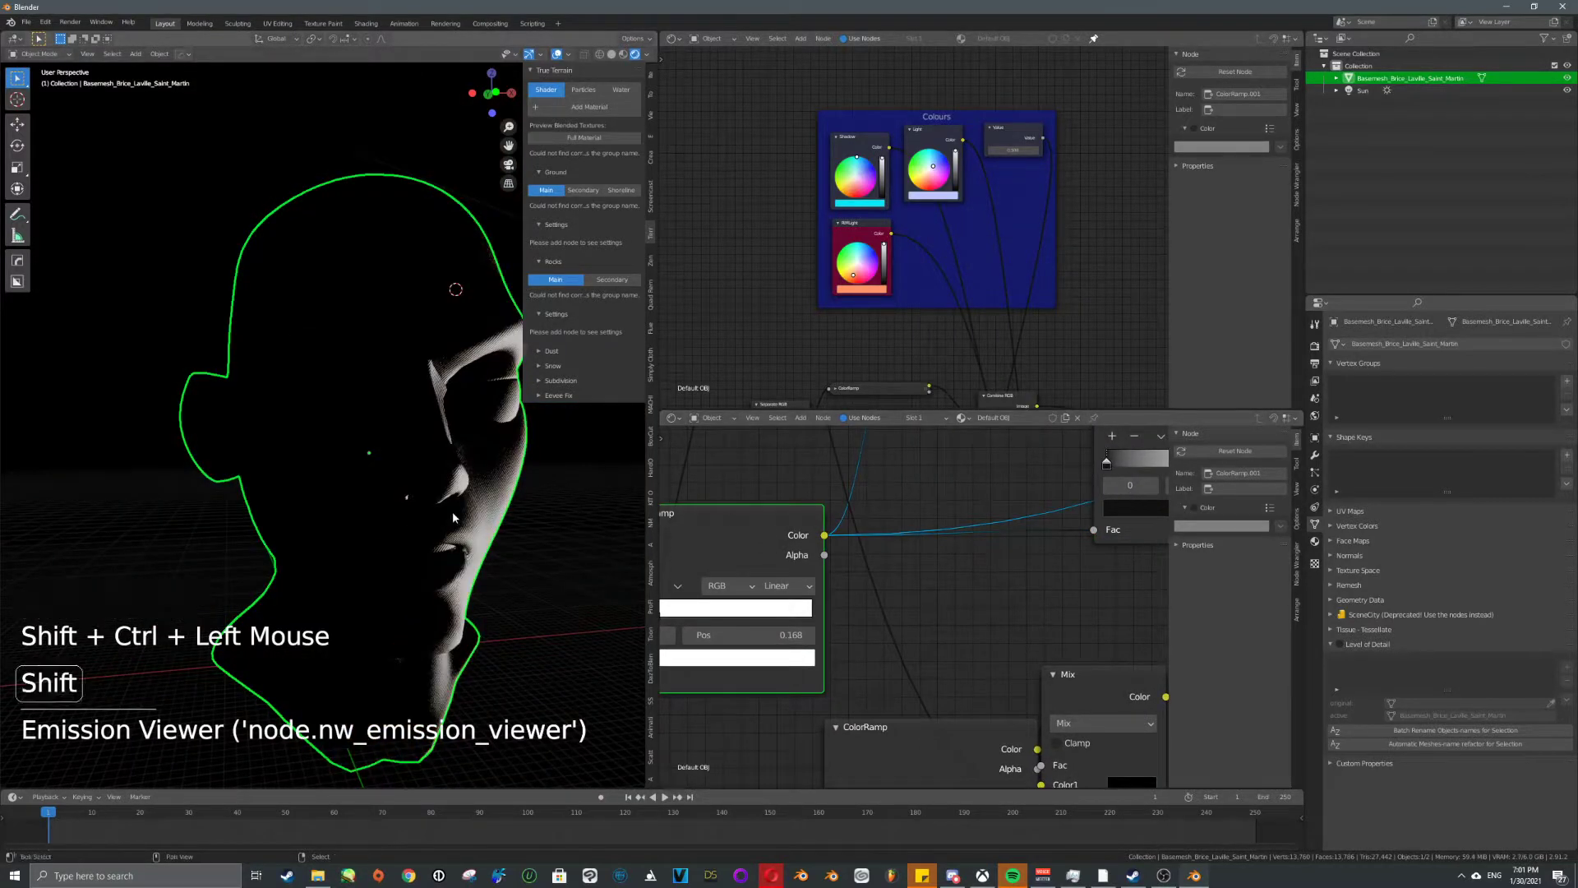
{"action": "middle_click_drag", "start_coordinate": [452, 510], "coordinate": [462, 517], "text": "shift"}
{"action": "middle_click_drag", "start_coordinate": [434, 485], "coordinate": [466, 483]}
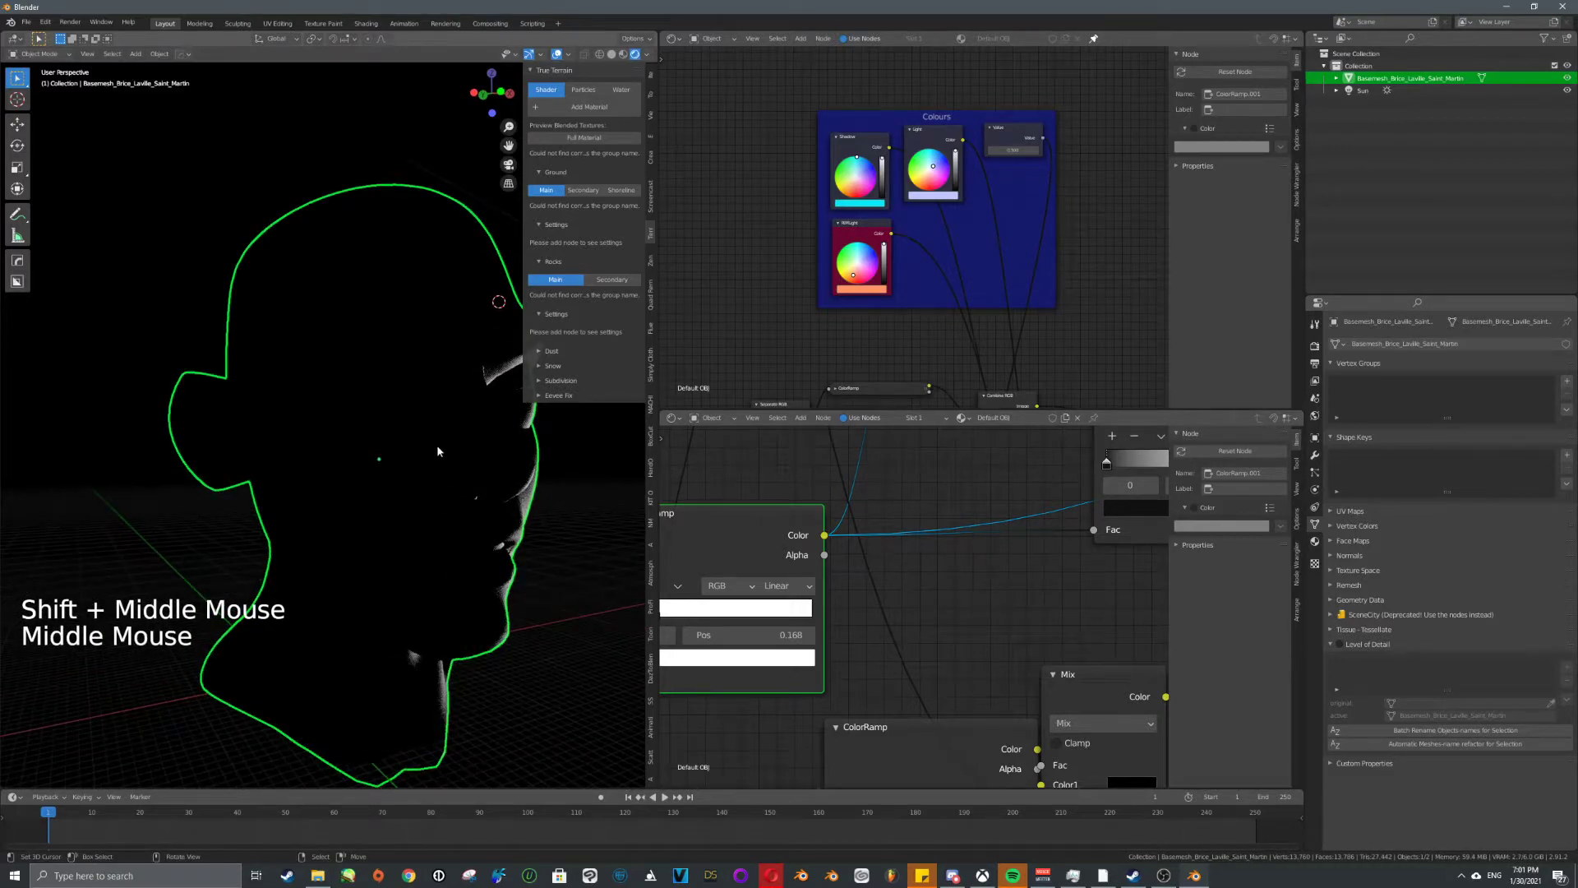
{"action": "middle_click_drag", "start_coordinate": [1149, 431], "coordinate": [1005, 452]}
{"action": "left_click", "coordinate": [1008, 441], "text": "ctrl+shift"}
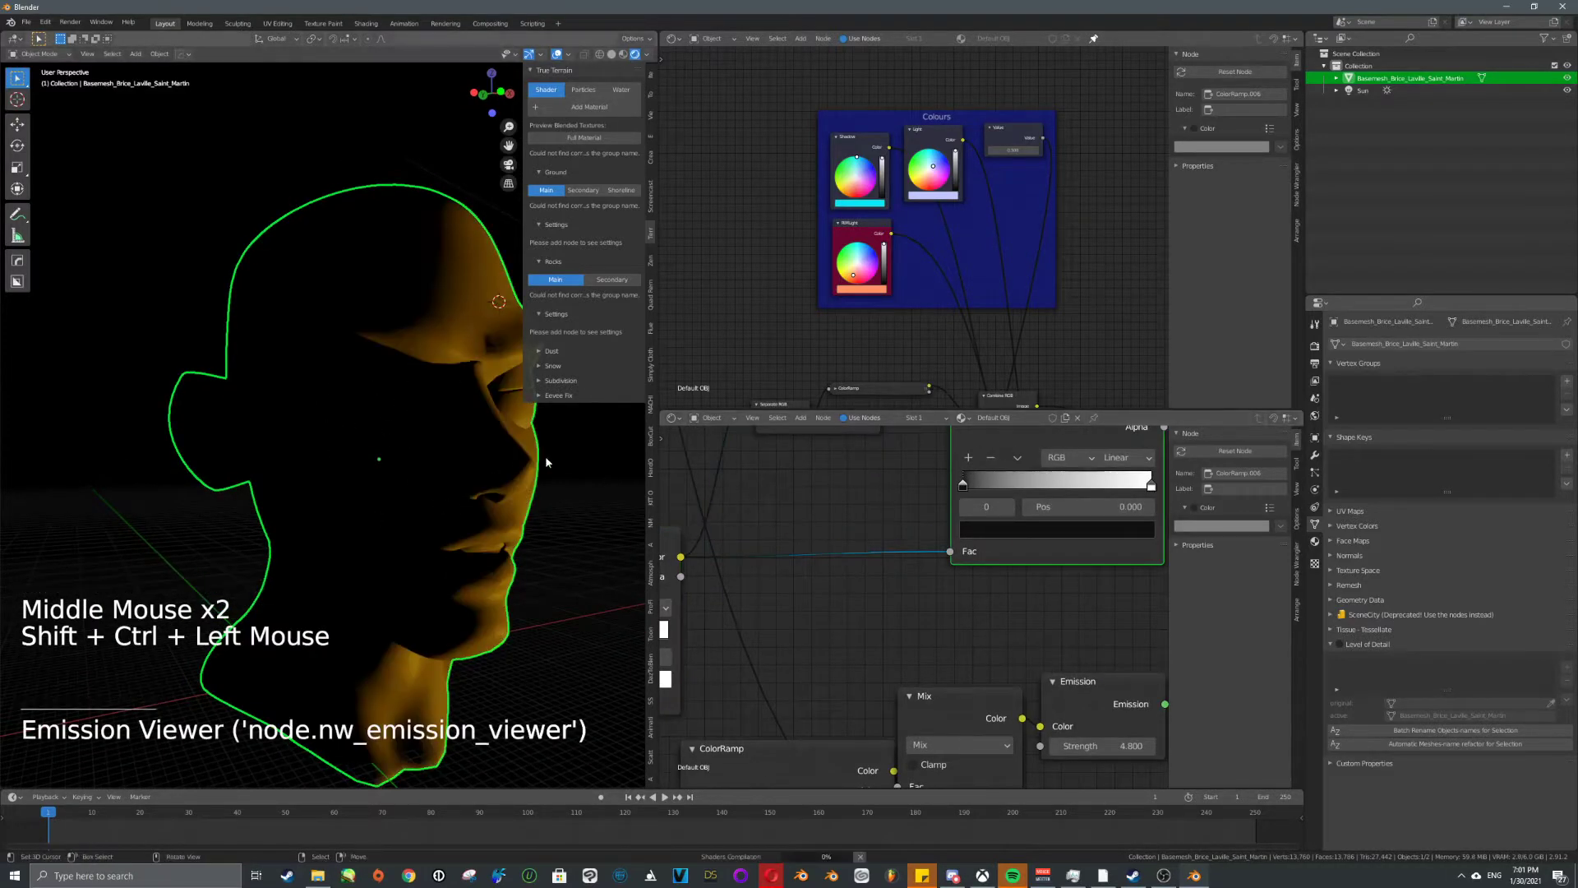
{"action": "scroll", "coordinate": [913, 609], "scroll_direction": "down", "scroll_amount": 5}
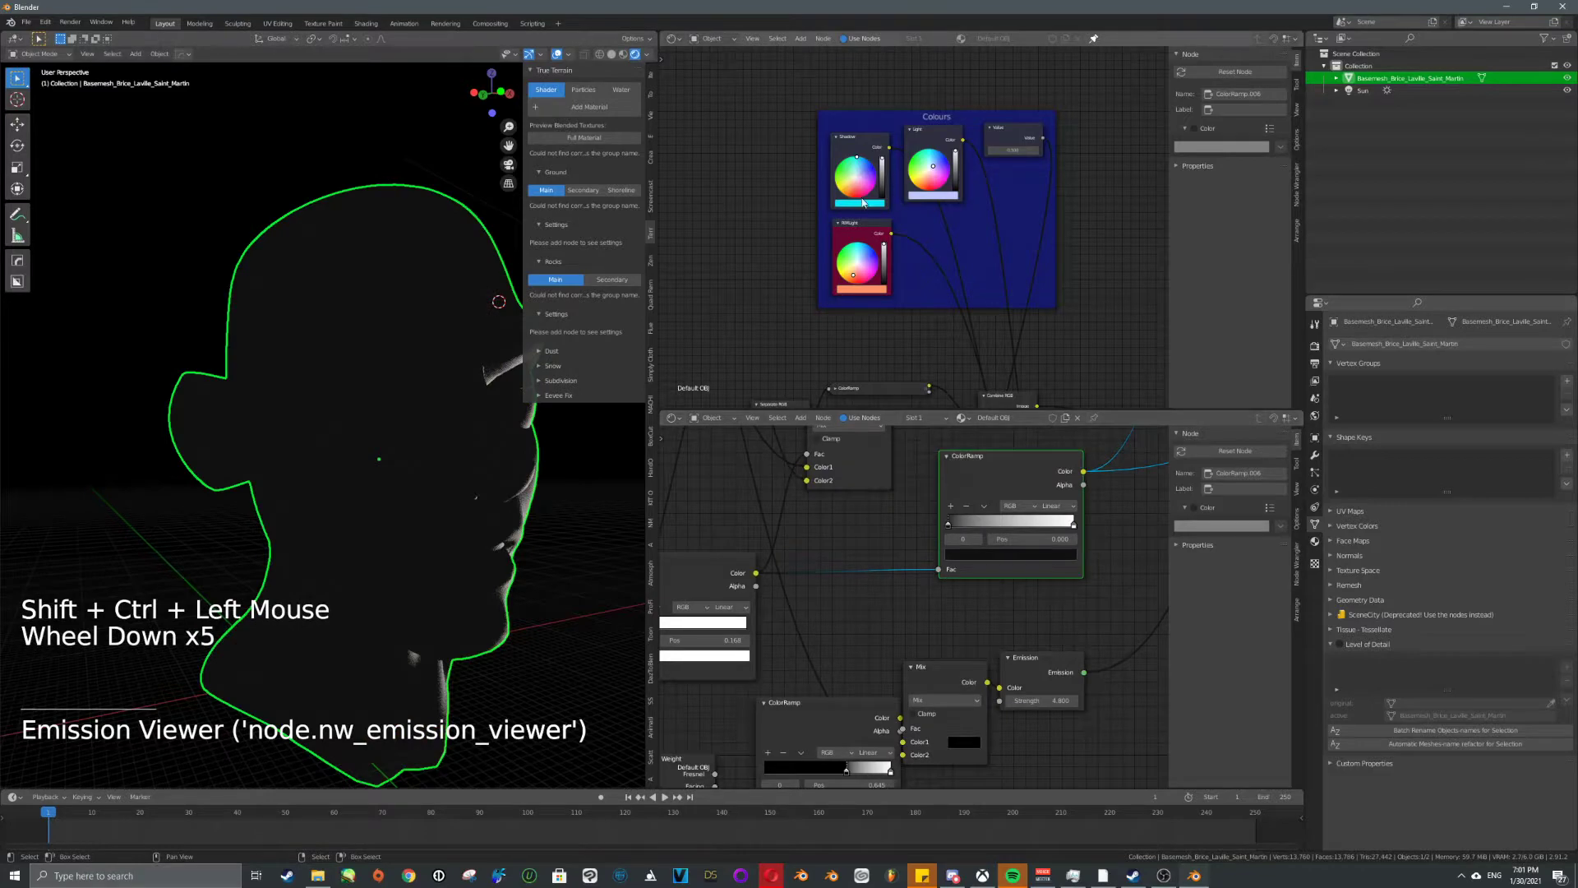
{"action": "middle_click_drag", "start_coordinate": [913, 608], "coordinate": [904, 542]}
{"action": "scroll", "coordinate": [855, 575], "scroll_direction": "down", "scroll_amount": 5}
{"action": "left_click", "coordinate": [937, 514], "text": "ctrl+shift"}
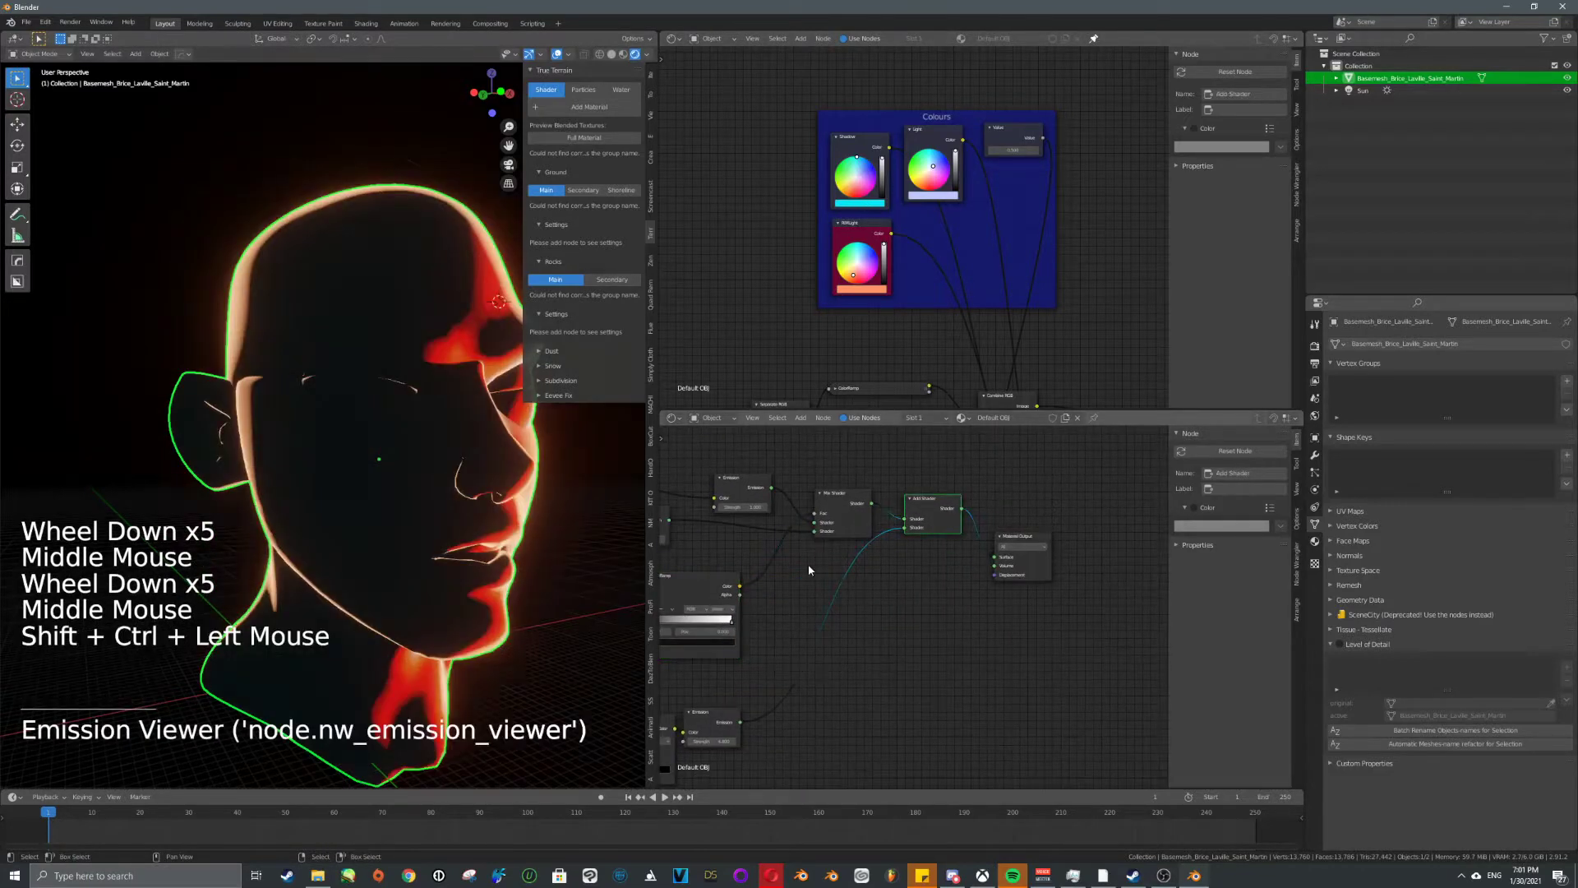
- Reduce the upper node editor's height to show more of the full node tree, and review the shaded head from both sides
{"action": "scroll", "coordinate": [807, 564], "scroll_direction": "down", "scroll_amount": 7}
{"action": "middle_click_drag", "start_coordinate": [807, 564], "coordinate": [822, 567]}
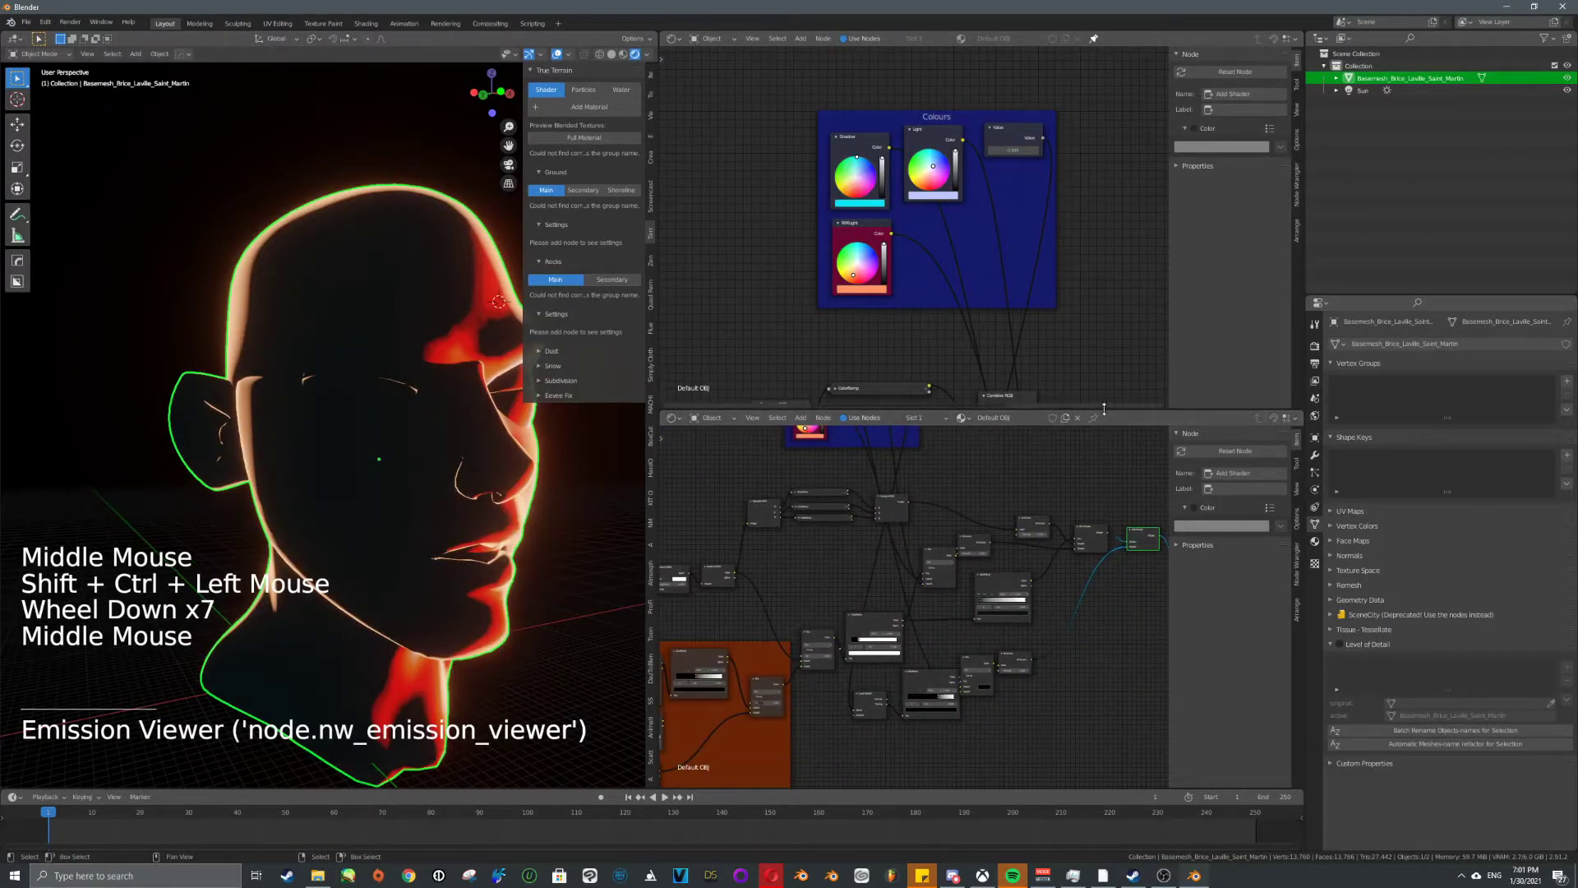
{"action": "left_click_drag", "start_coordinate": [1104, 409], "coordinate": [1104, 350]}
{"action": "middle_click_drag", "start_coordinate": [904, 461], "coordinate": [1011, 476]}
{"action": "scroll", "coordinate": [1020, 485], "scroll_direction": "down", "scroll_amount": 2}
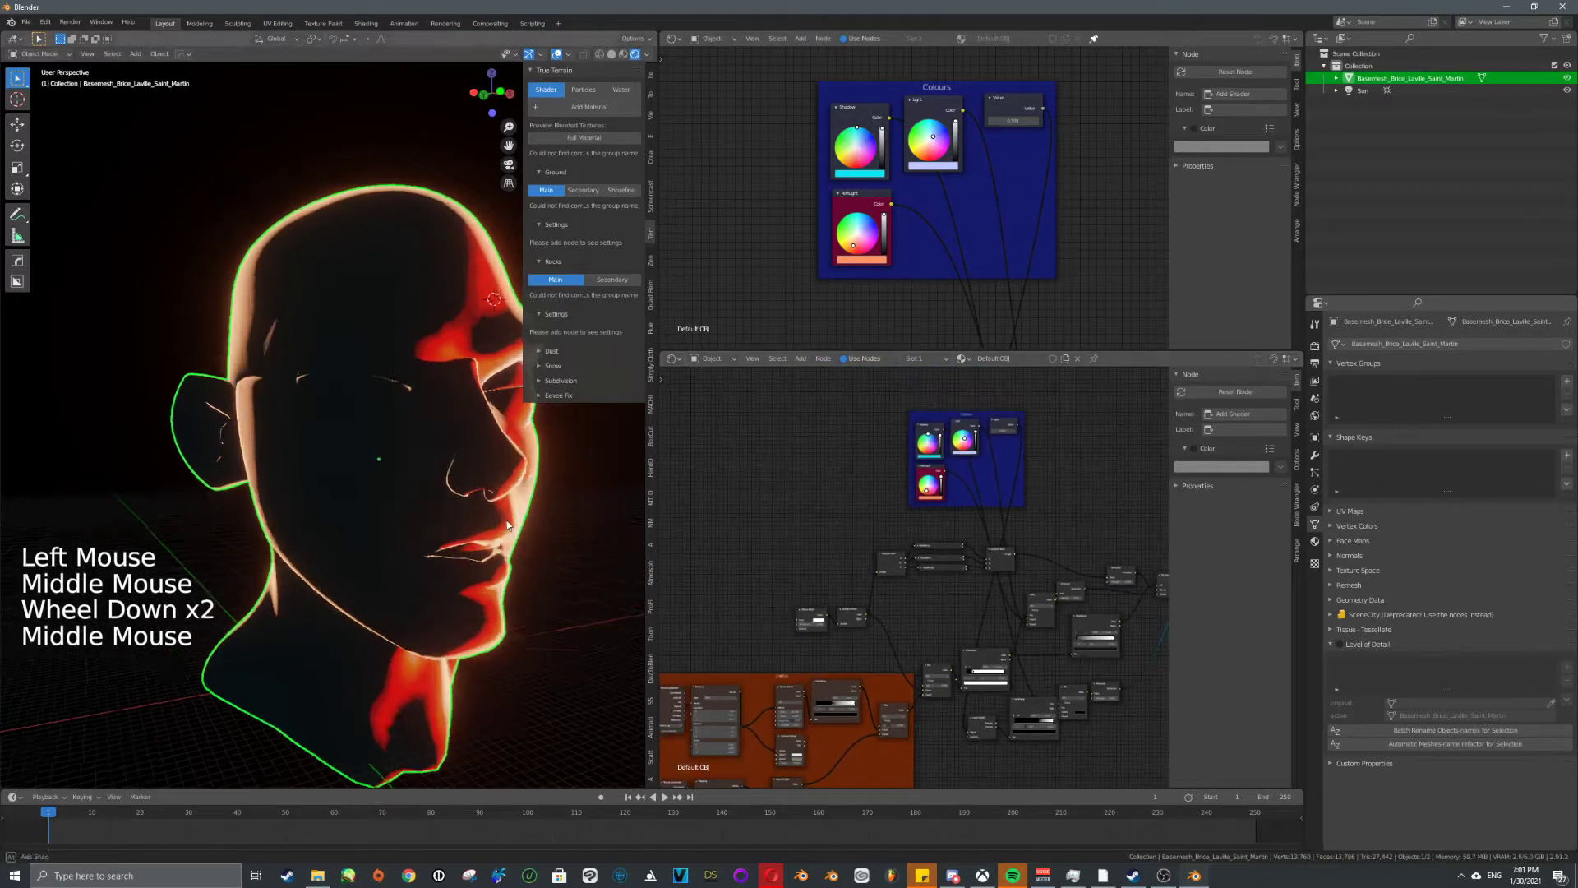
{"action": "middle_click_drag", "start_coordinate": [507, 524], "coordinate": [455, 513]}
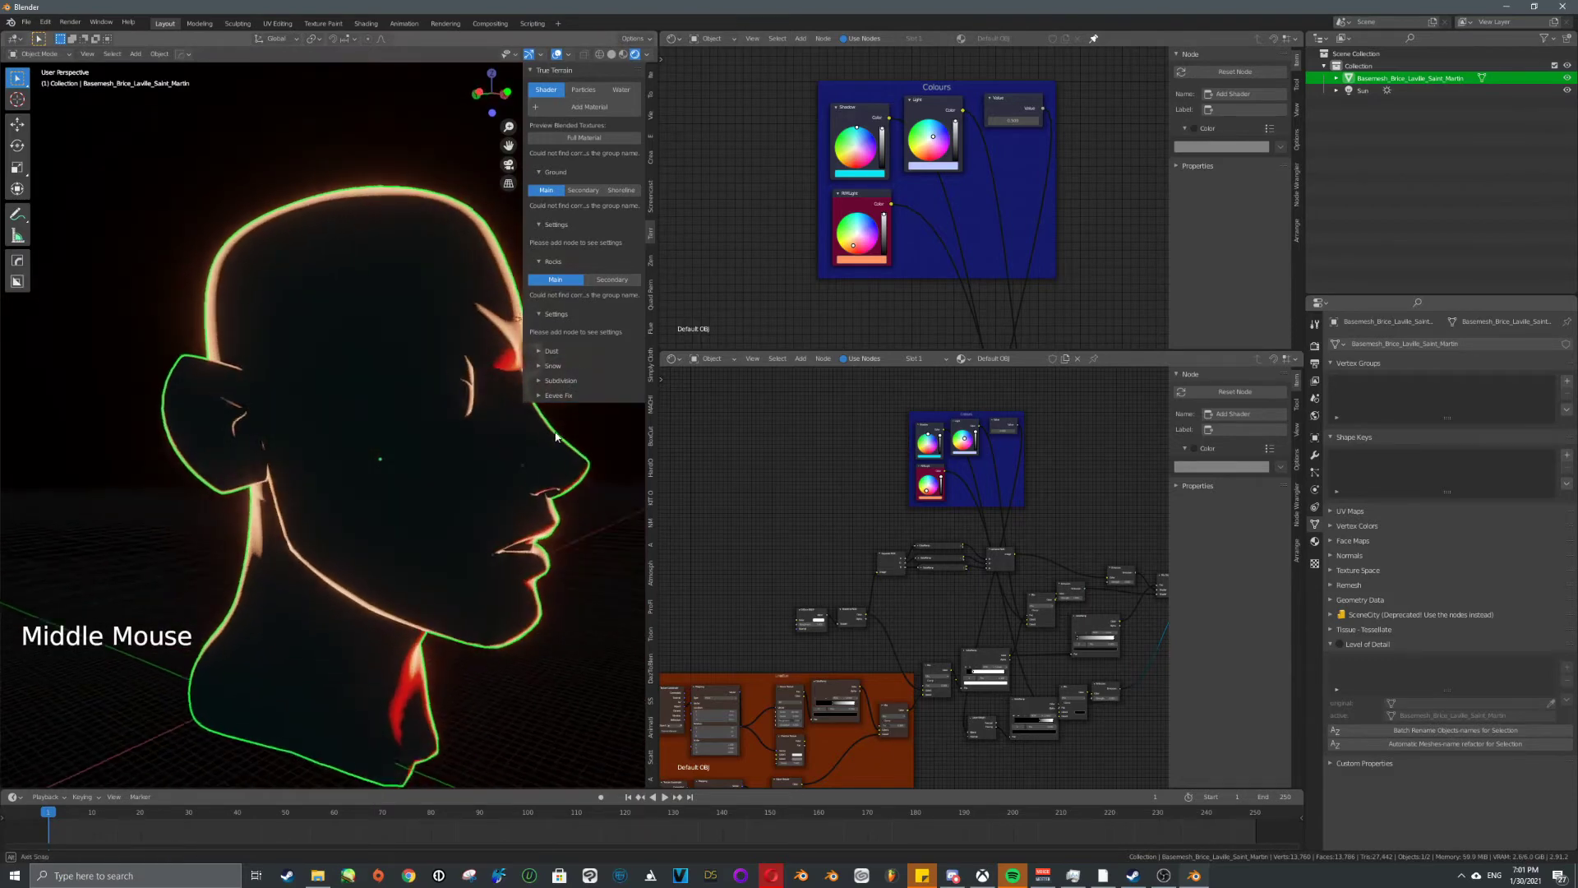
{"action": "scroll", "coordinate": [488, 437], "scroll_direction": "down", "scroll_amount": 4}
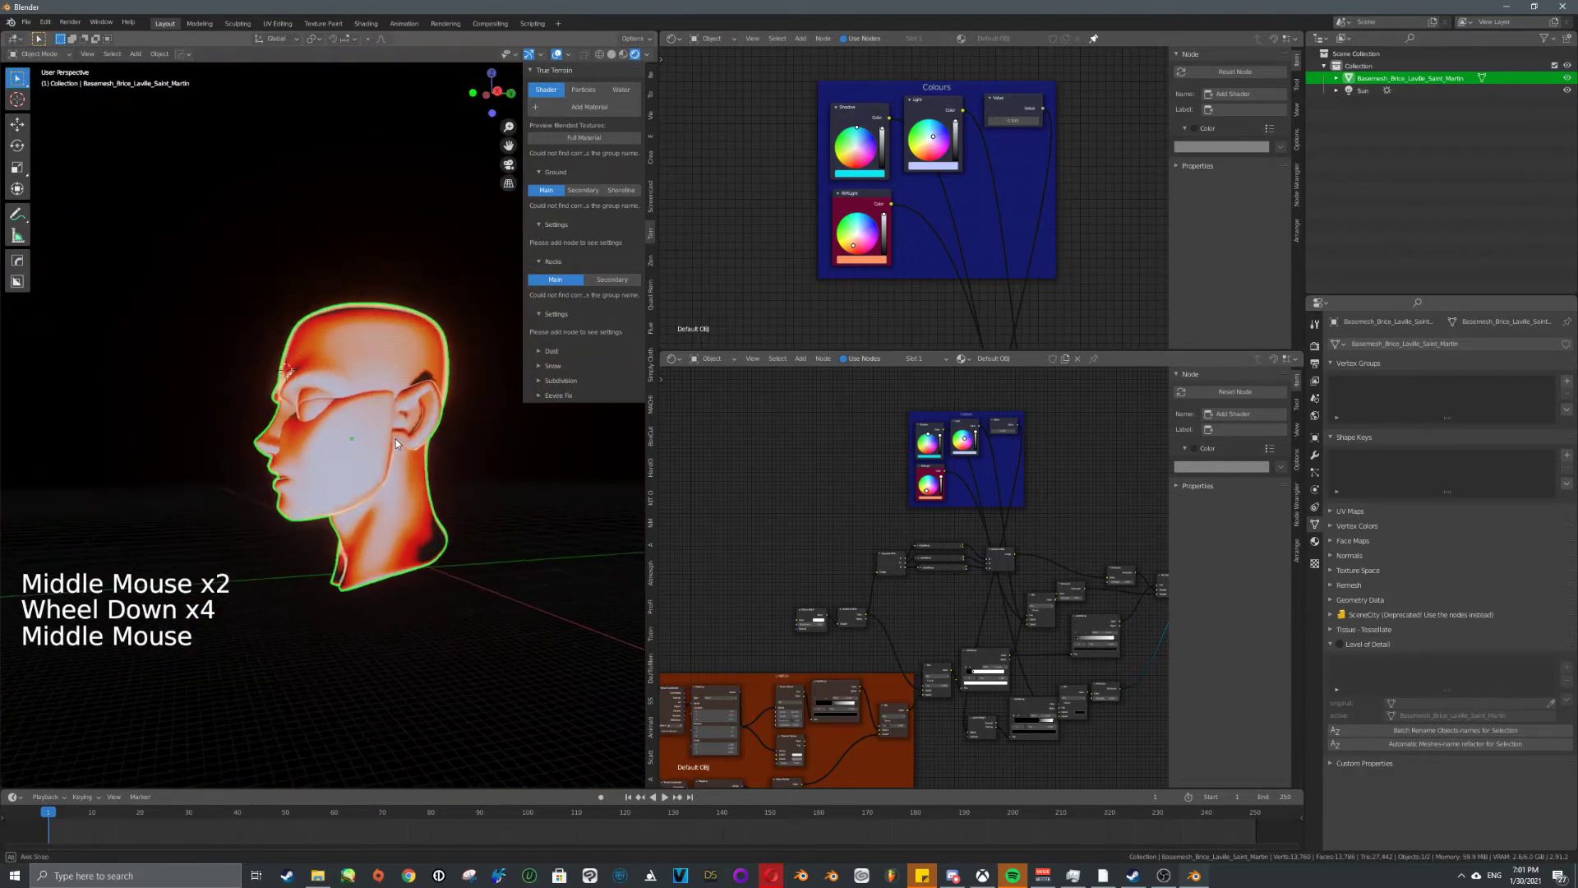